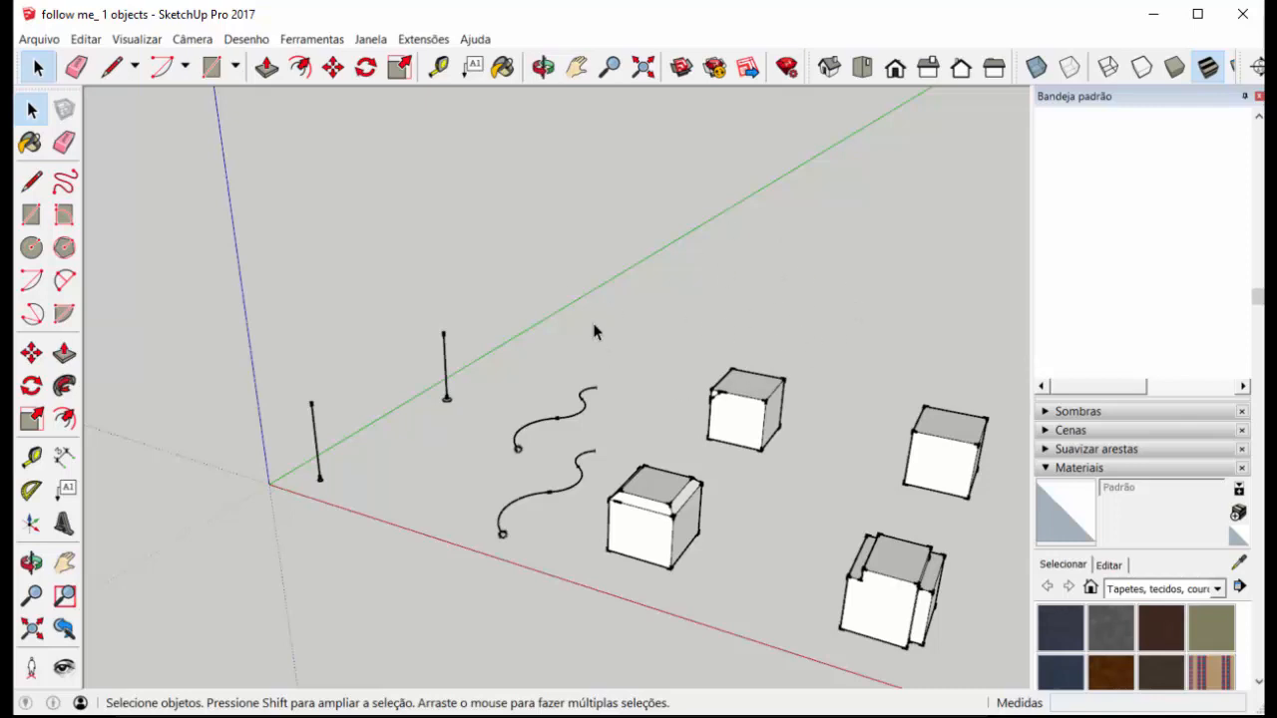
Review the whole-model statistics in the model information and purge all unused items
left_click(371, 40)
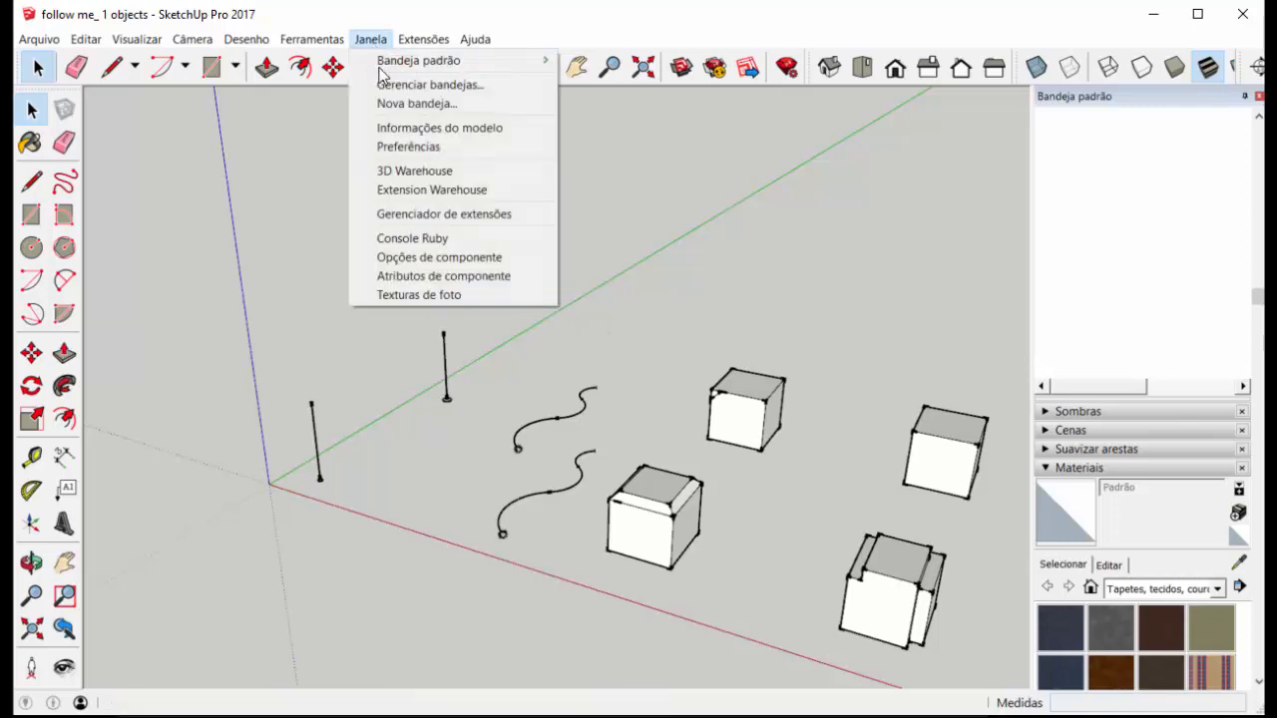
left_click(403, 128)
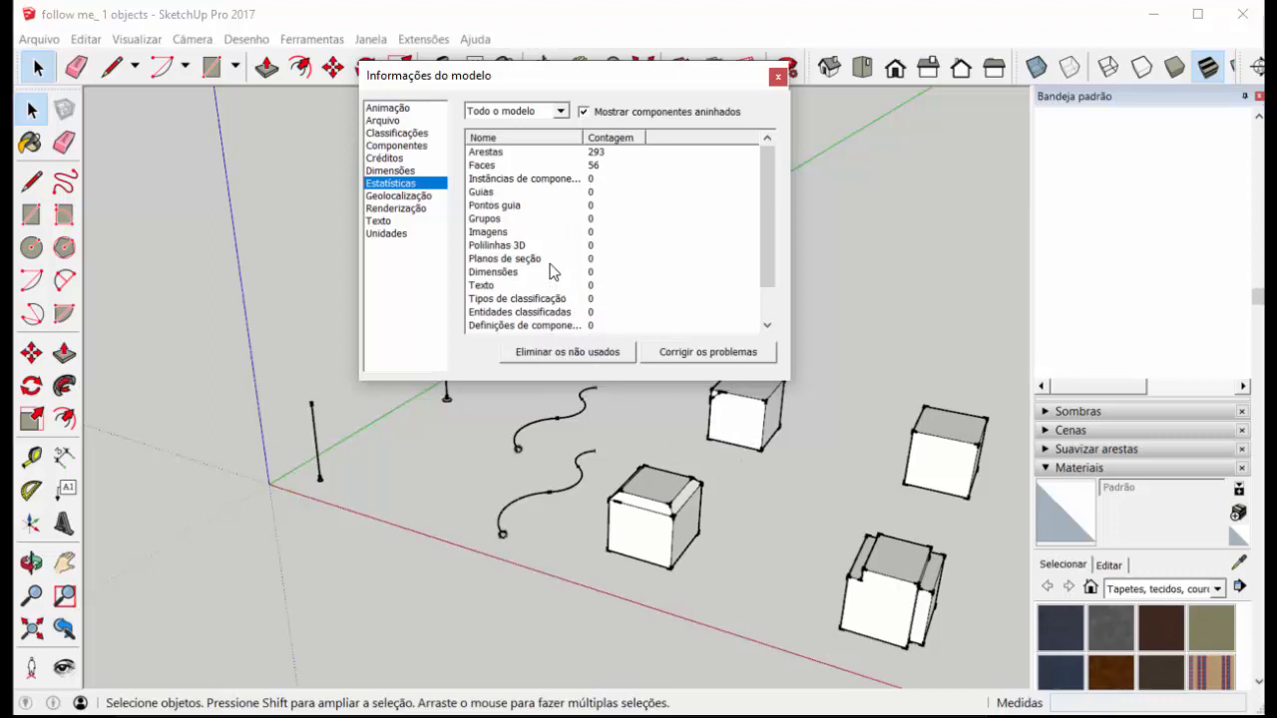
scroll(540, 284, "down", 1)
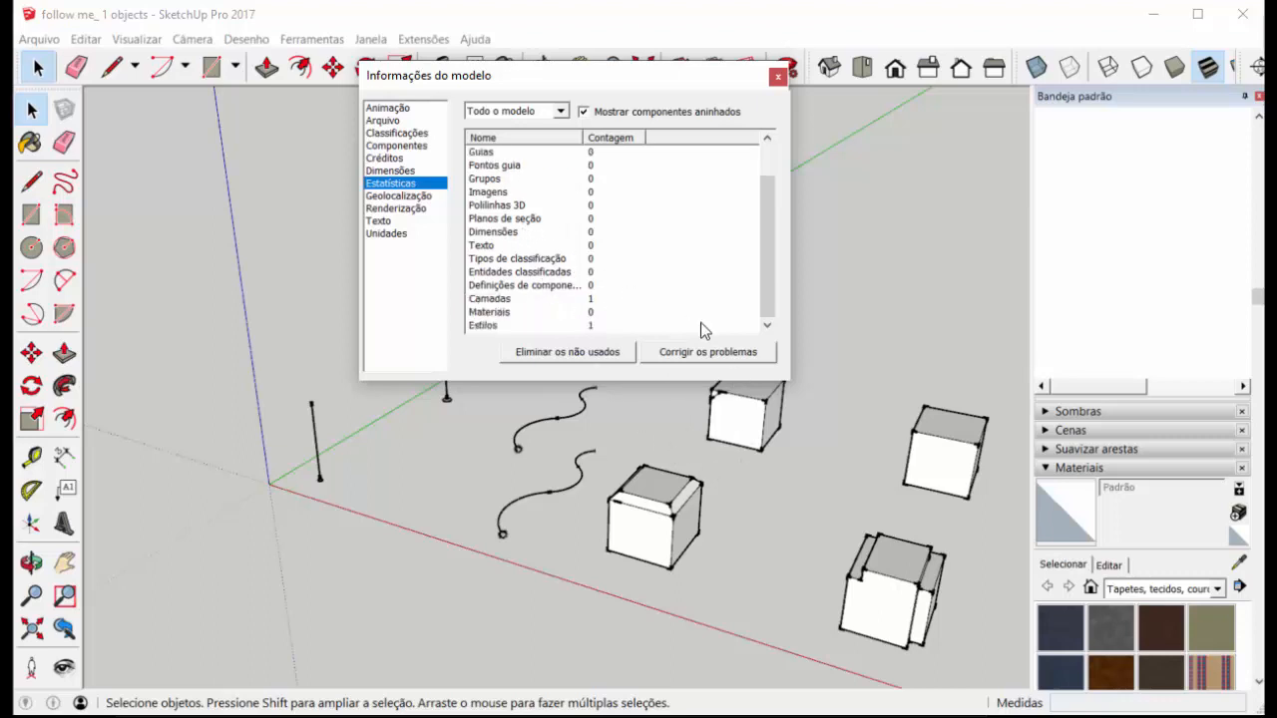
scroll(838, 409, "up", 3)
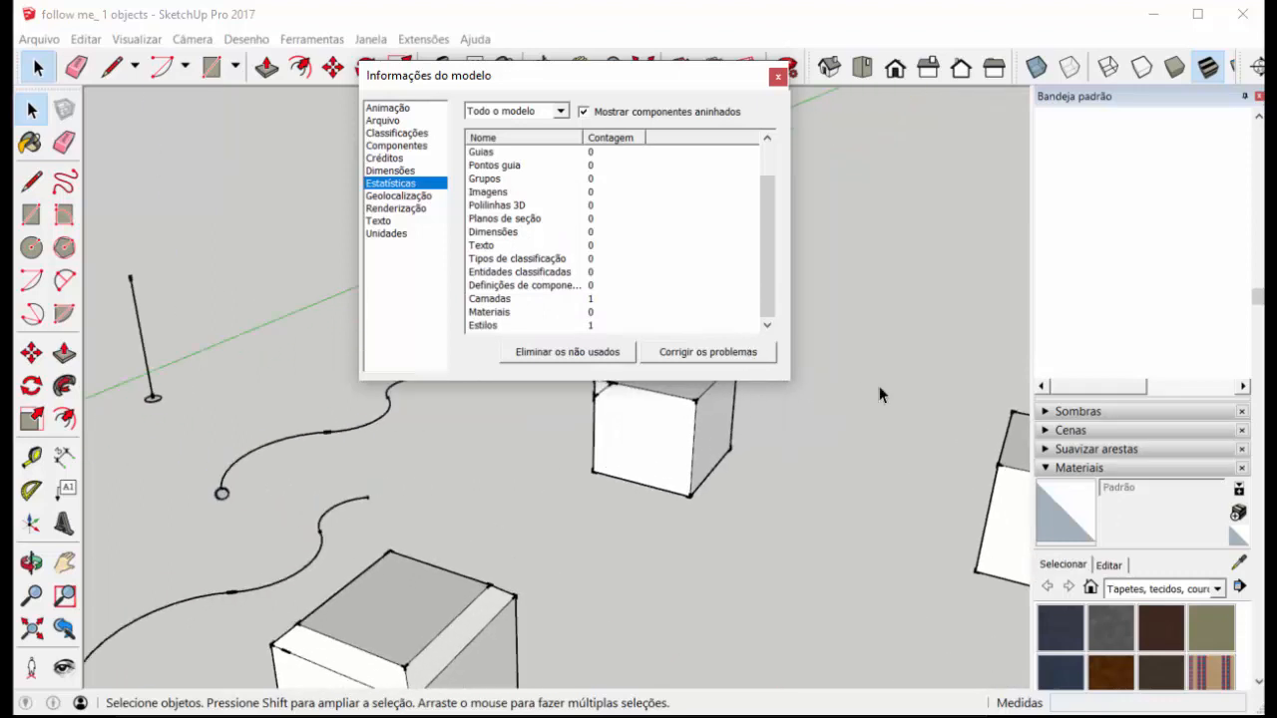
scroll(875, 388, "down", 4)
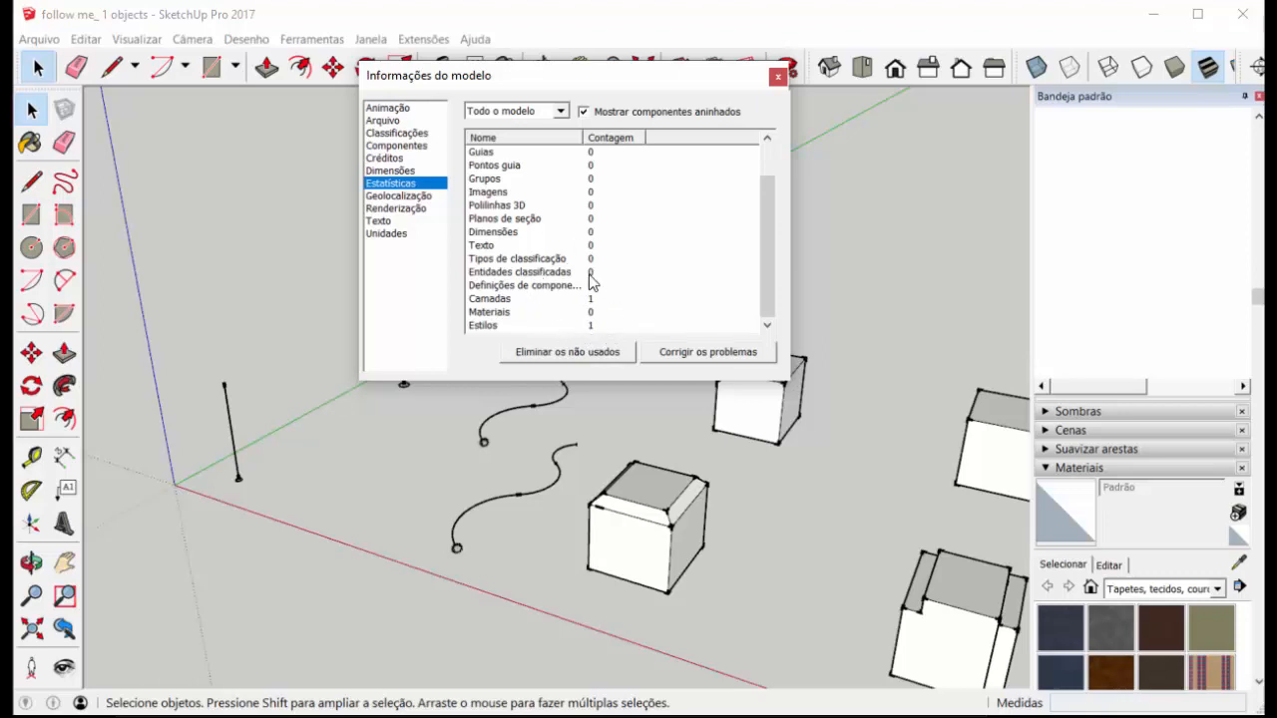
left_click(589, 354)
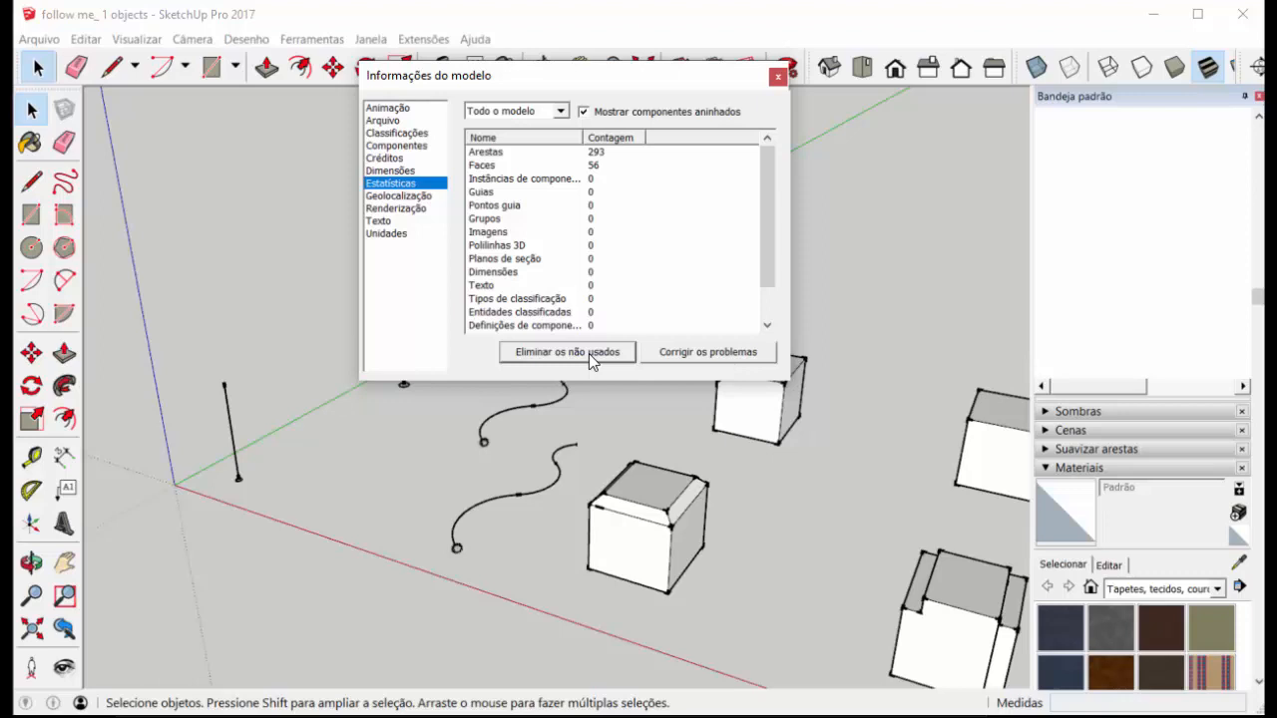
Run the model's validity check to fix problems, dismiss its report and close the model information
left_click(710, 351)
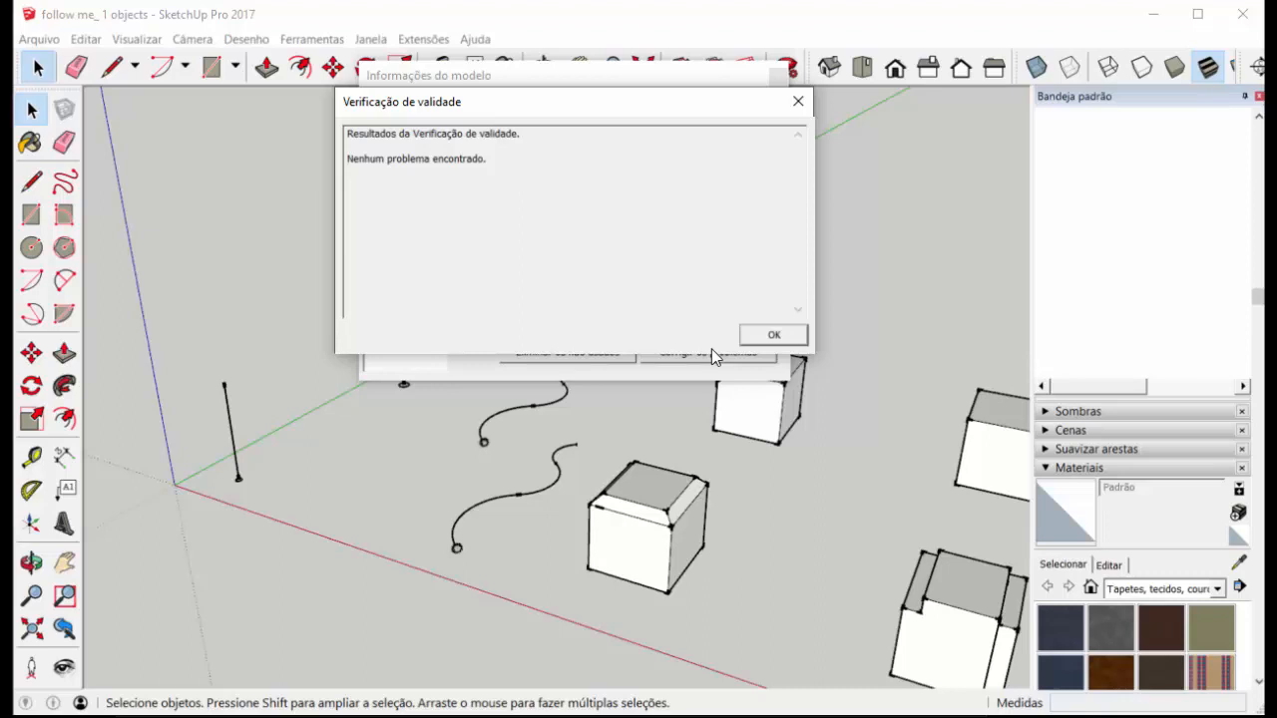
left_click(799, 342)
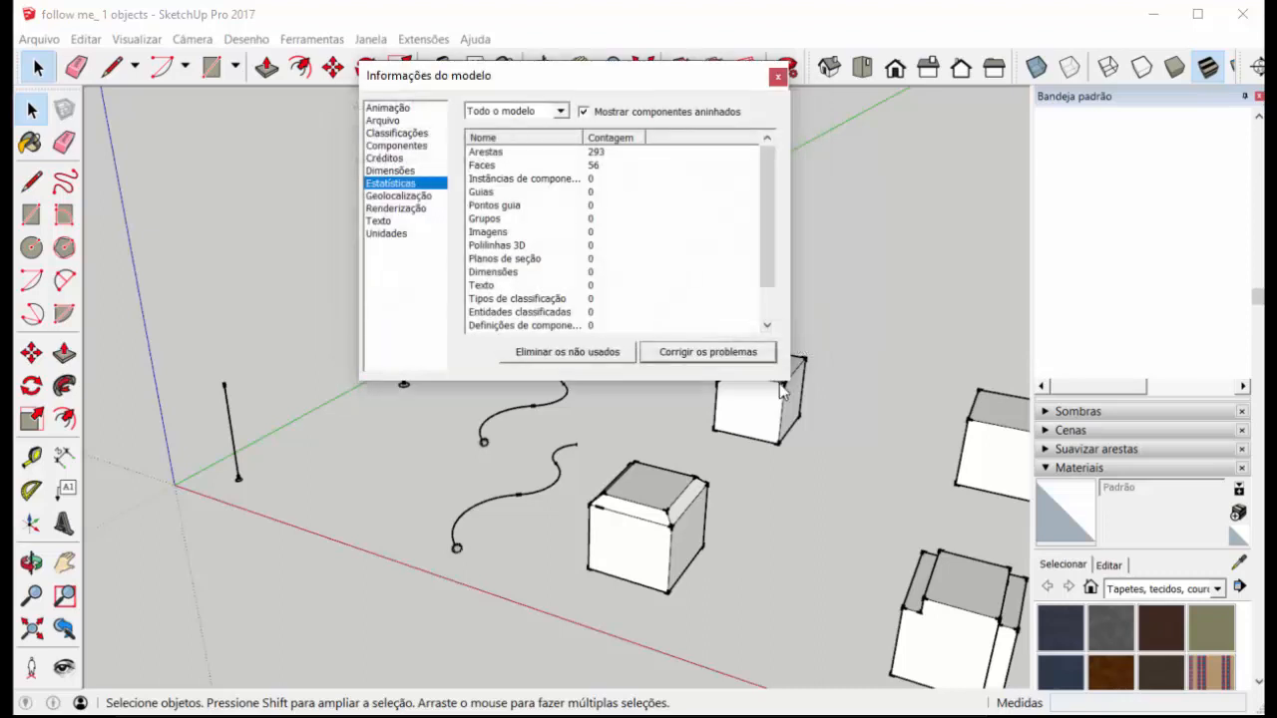
left_click(778, 76)
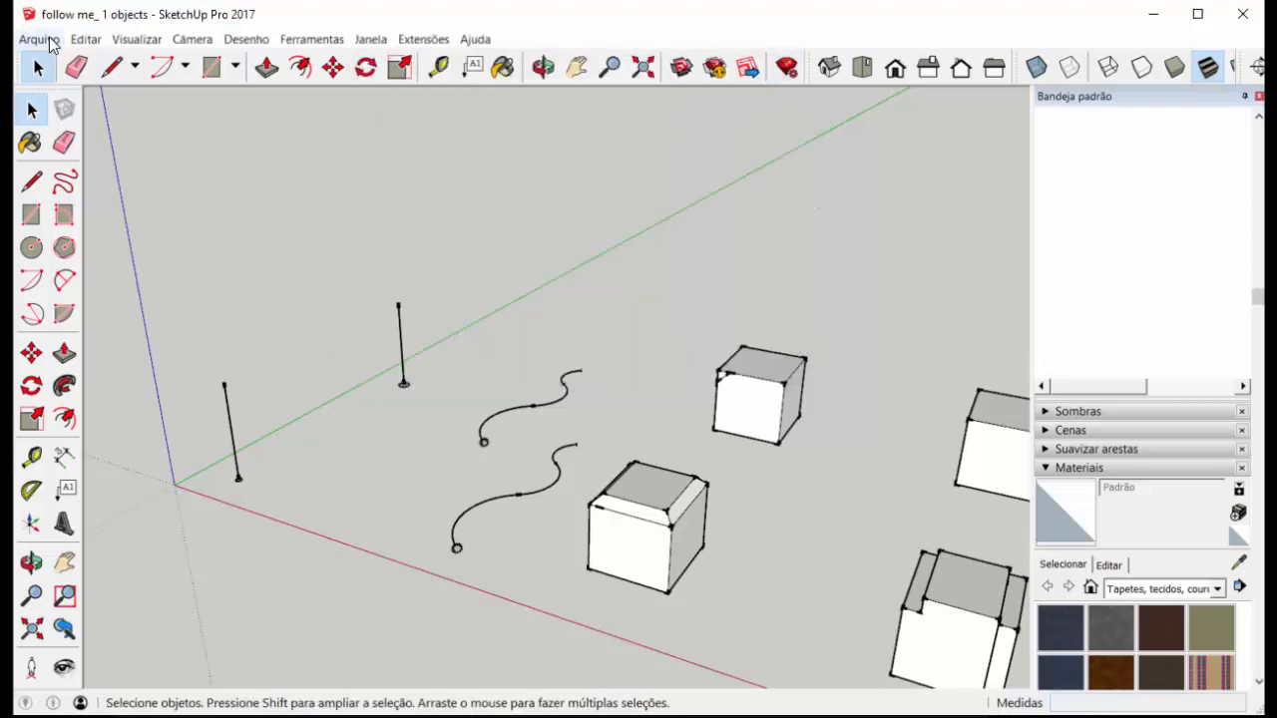
left_click(44, 40)
left_click(523, 207)
left_click(39, 39)
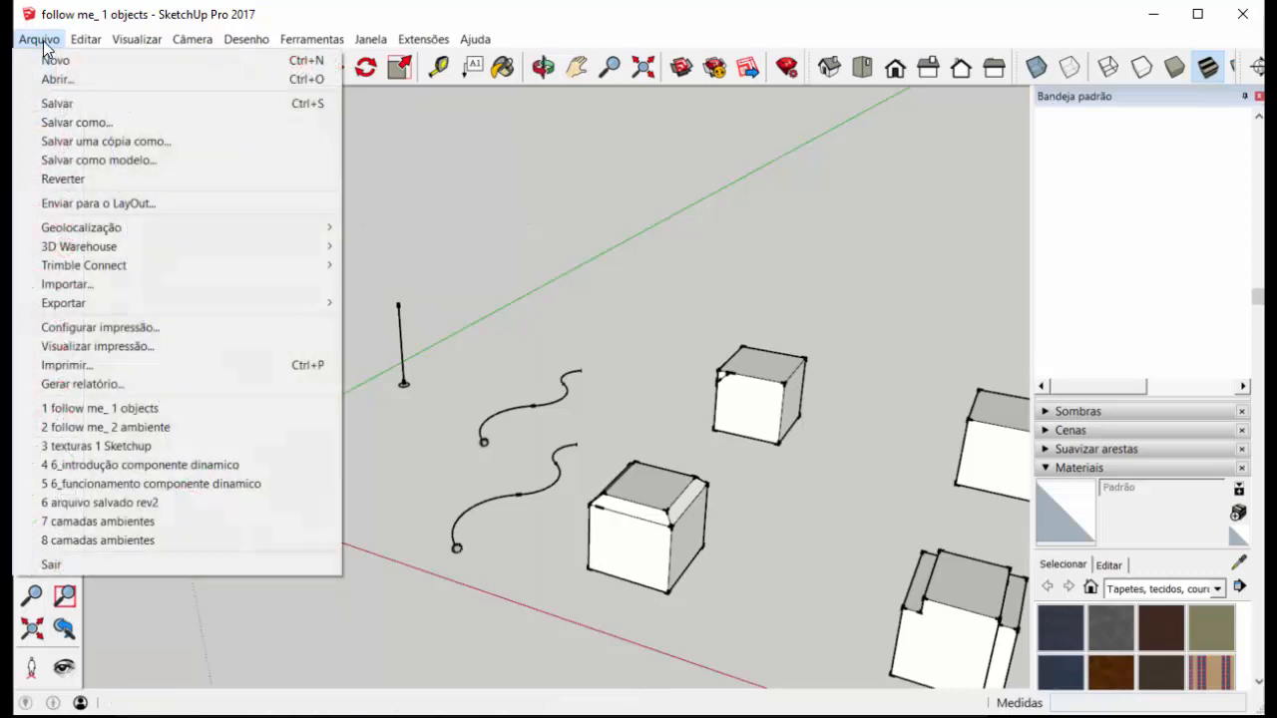
left_click(439, 147)
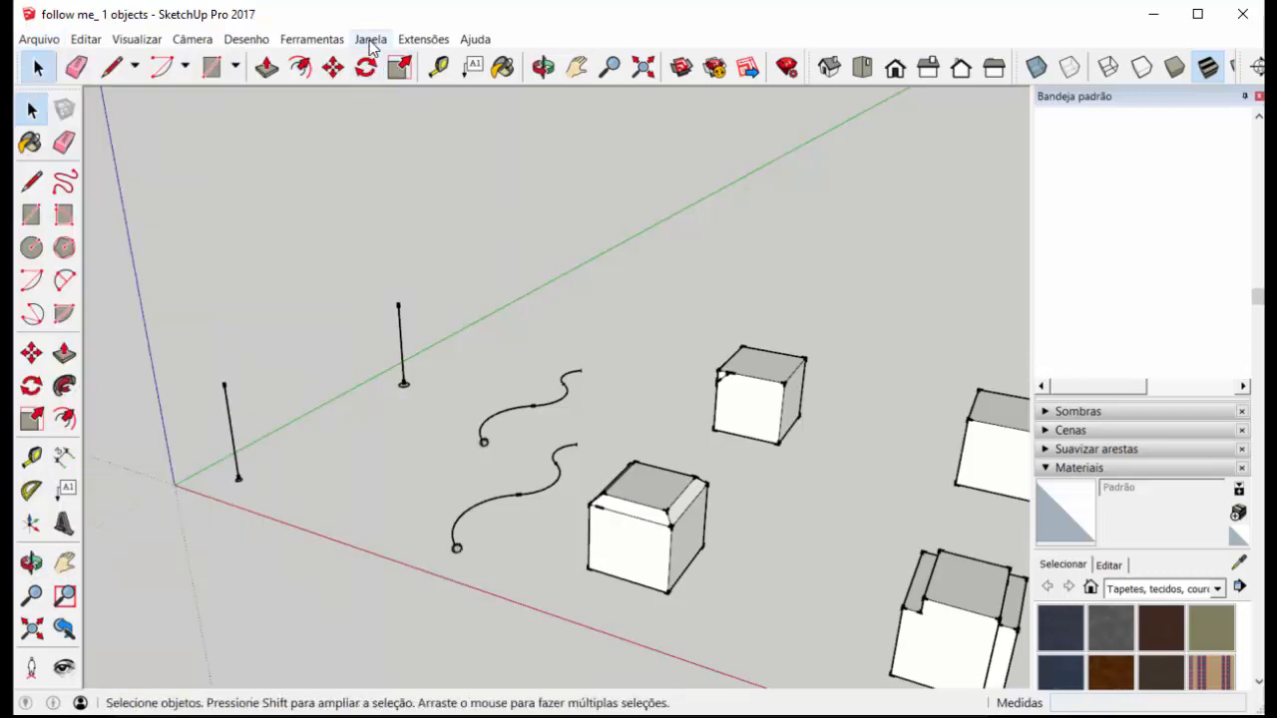
left_click(370, 40)
left_click(435, 129)
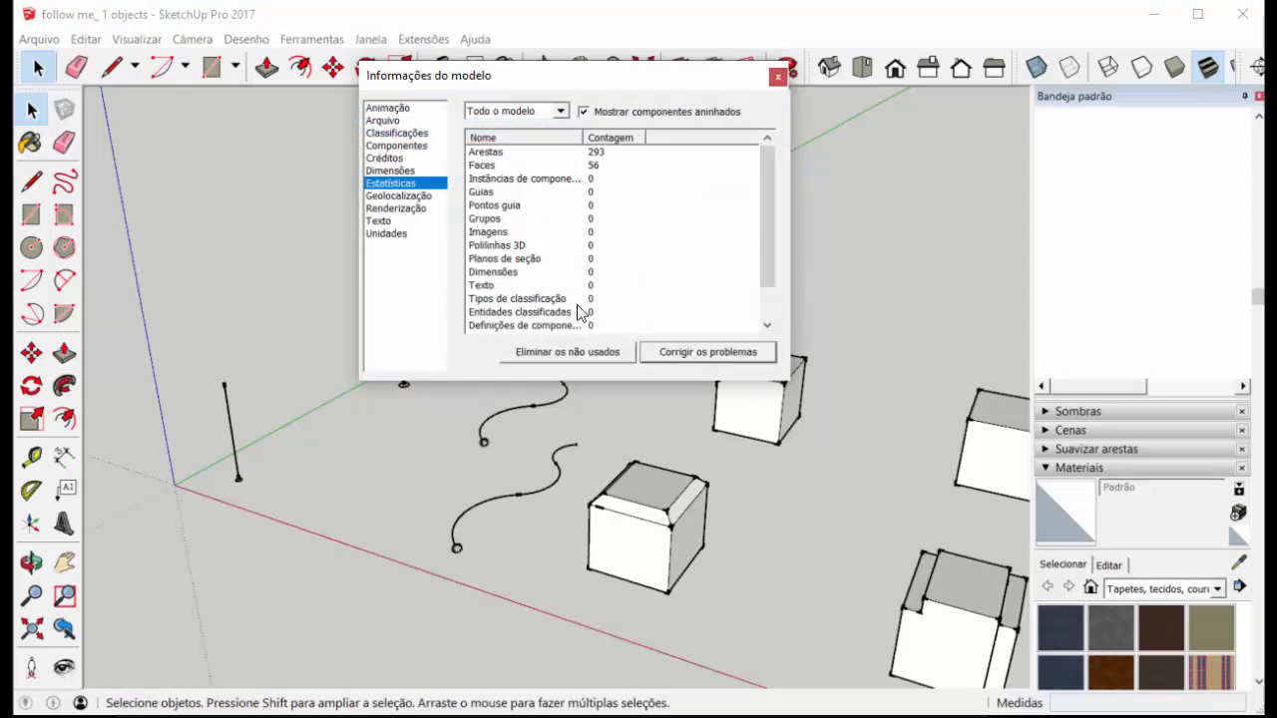
left_click(777, 76)
left_click(38, 39)
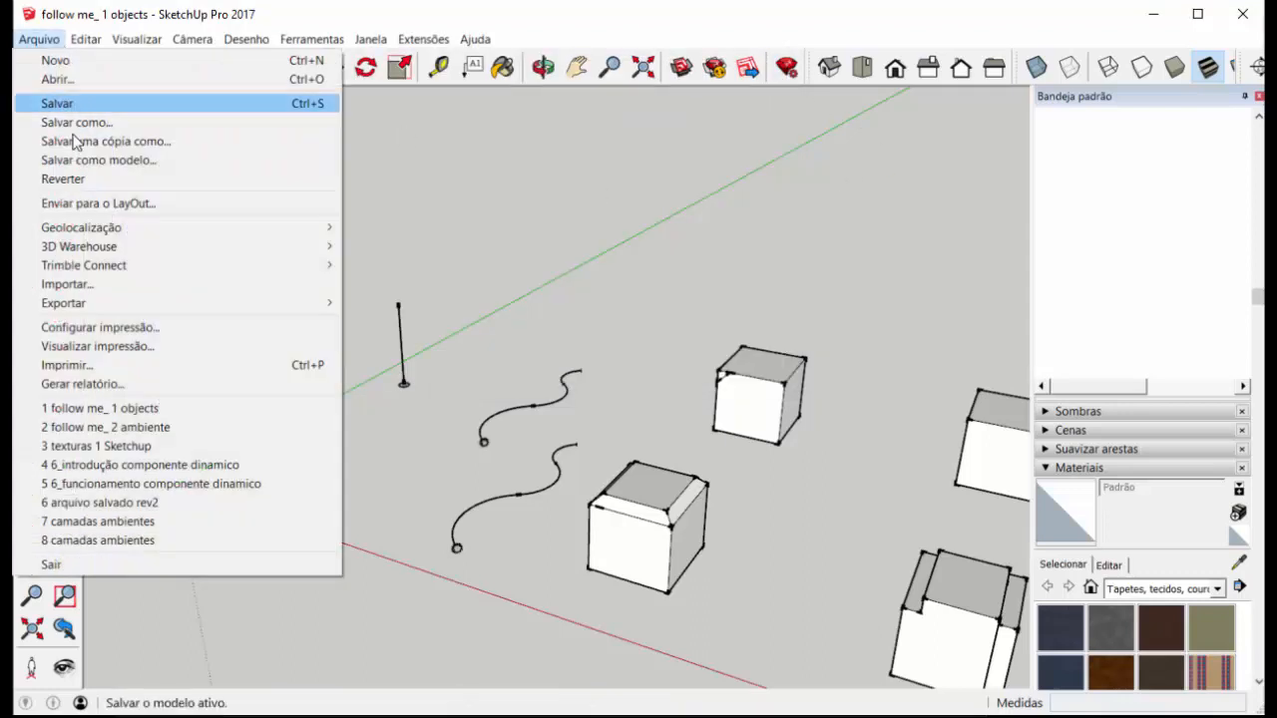
left_click(565, 180)
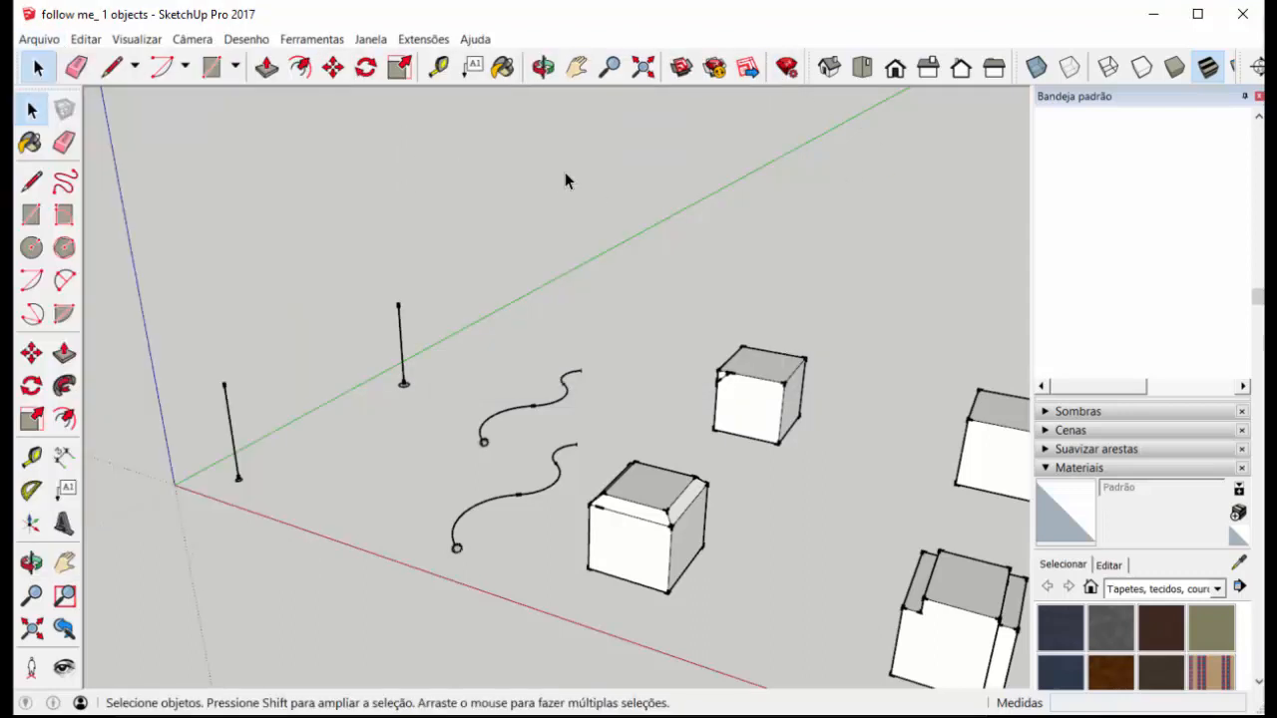
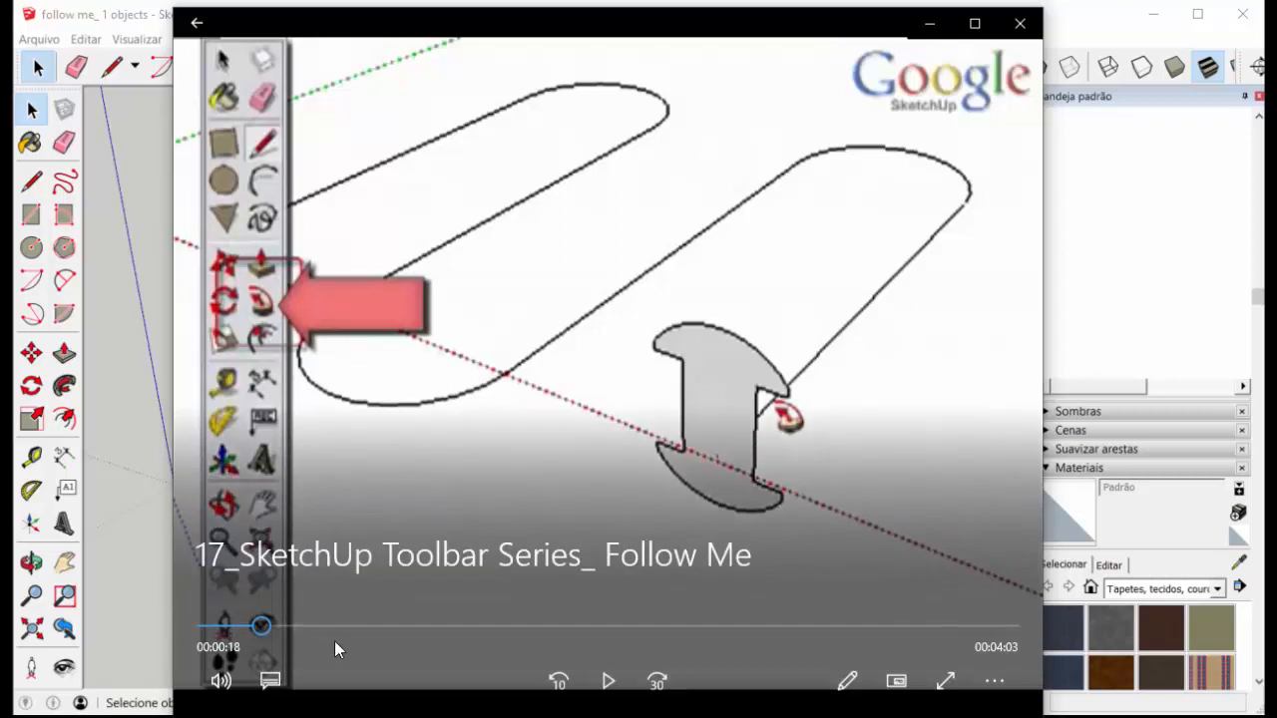
In the video player, play the Follow Me tutorial from 0:18 and replay the stepped base demonstration from 0:30
left_click(609, 686)
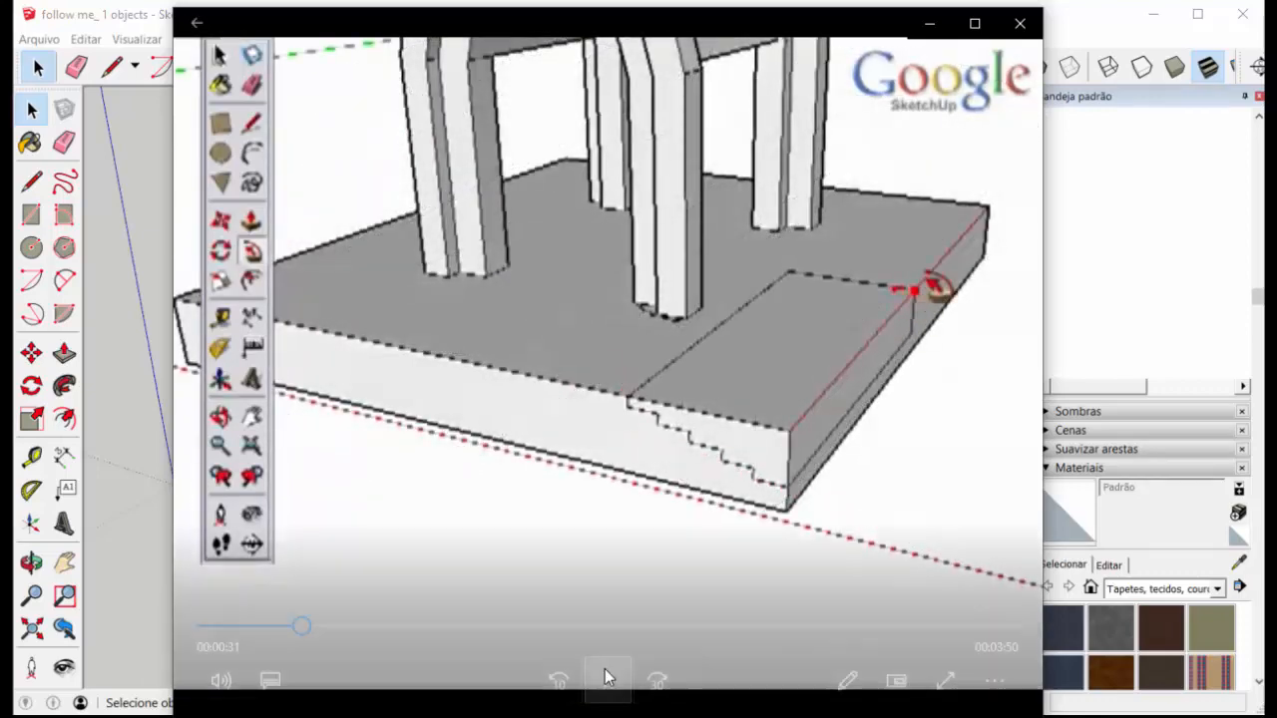
left_click(608, 680)
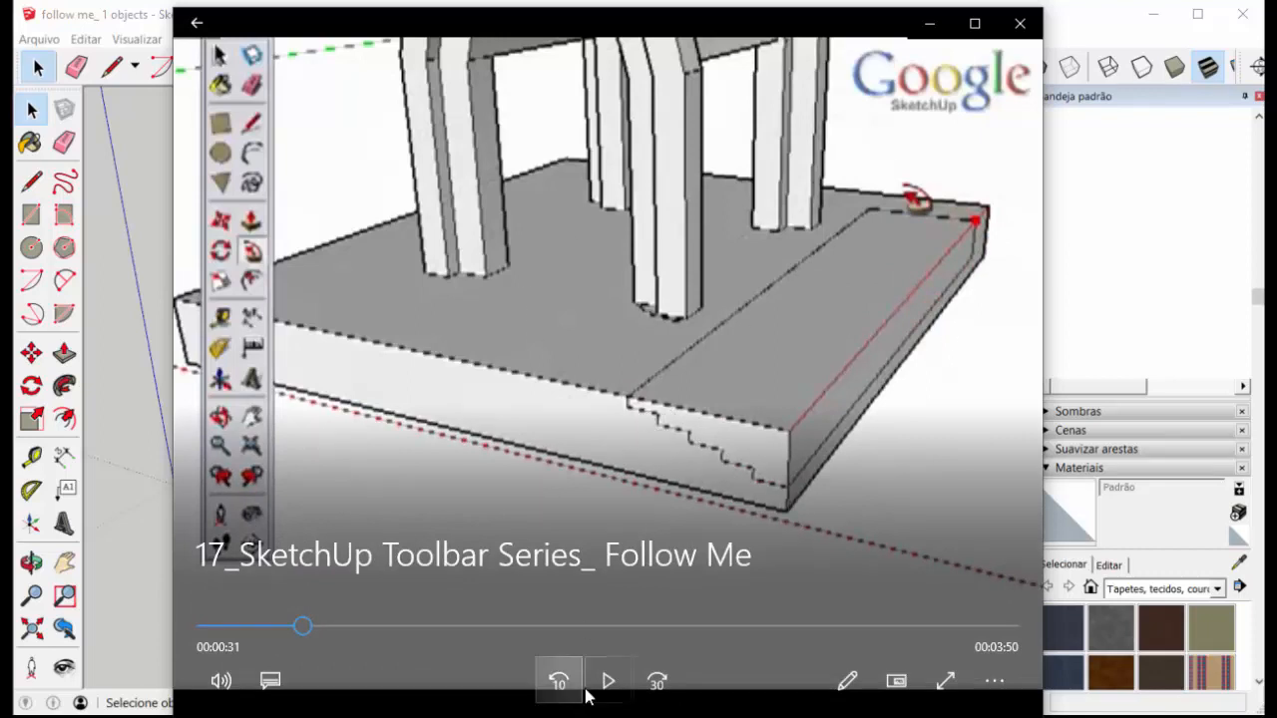
left_click_drag(306, 629, 301, 631)
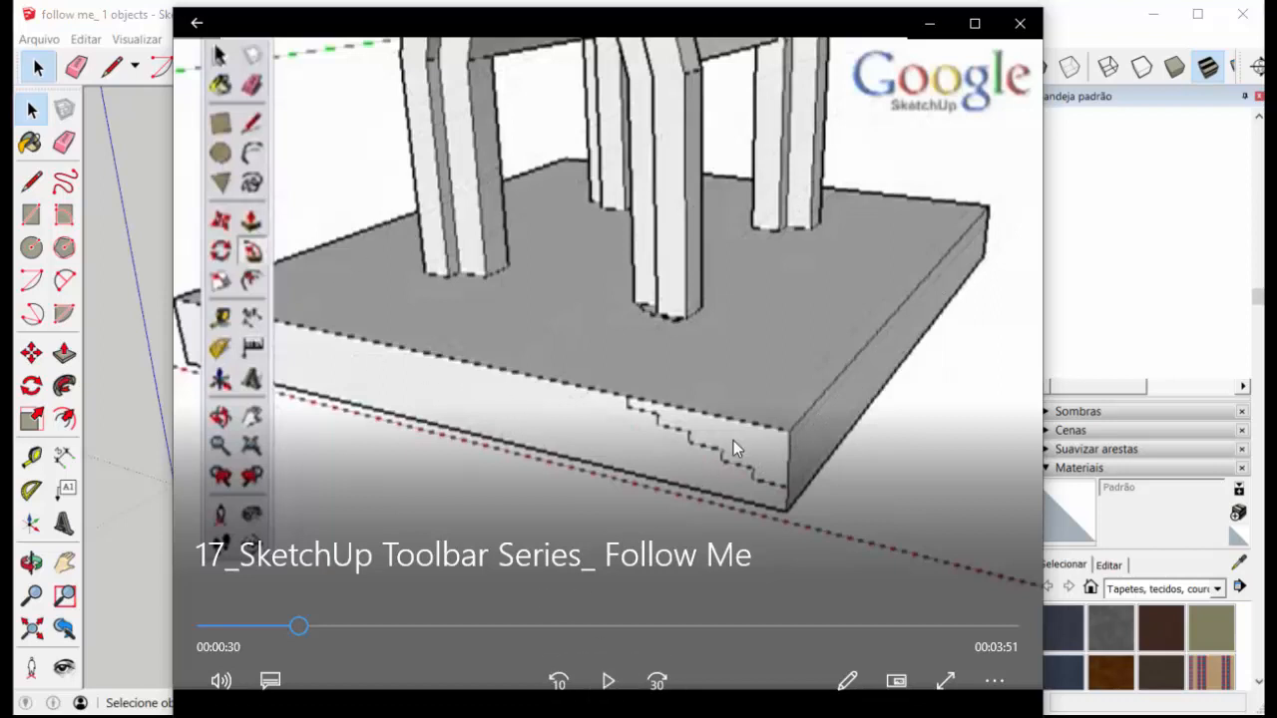
left_click(606, 681)
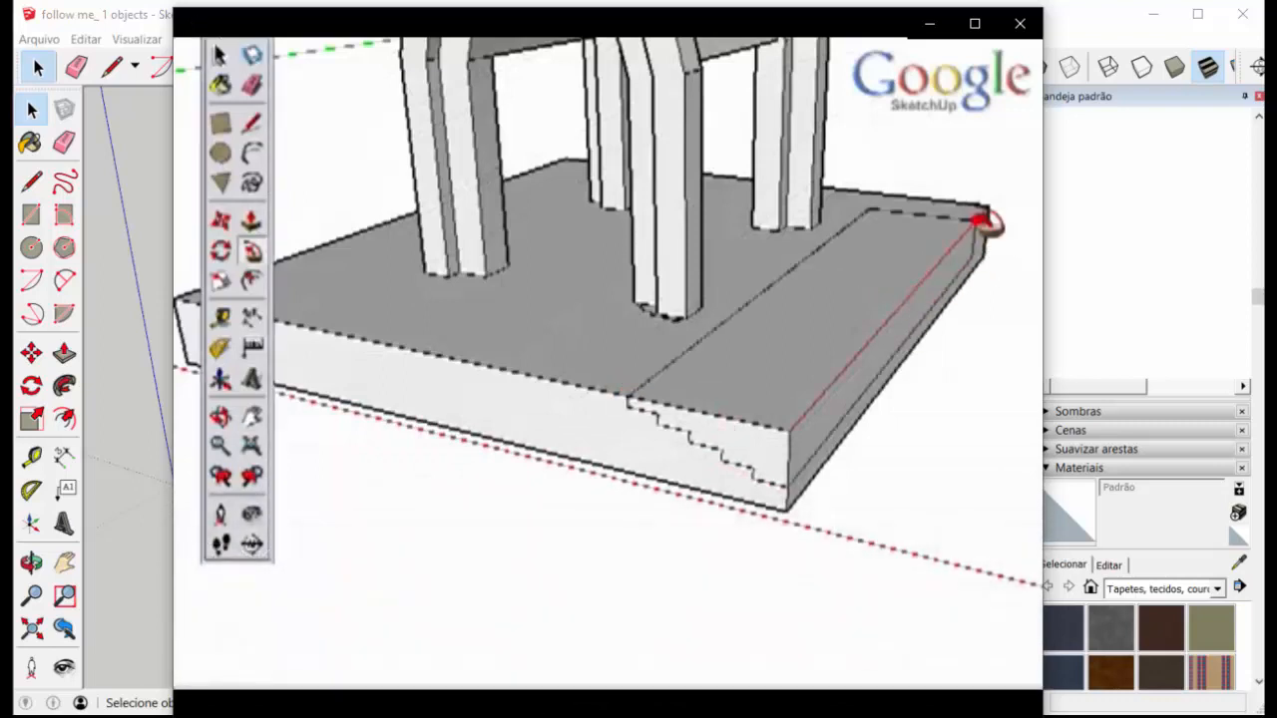
Examine the arch moulding demonstration, replaying it from 0:38 and pausing at 0:44
mouse_move(516, 717)
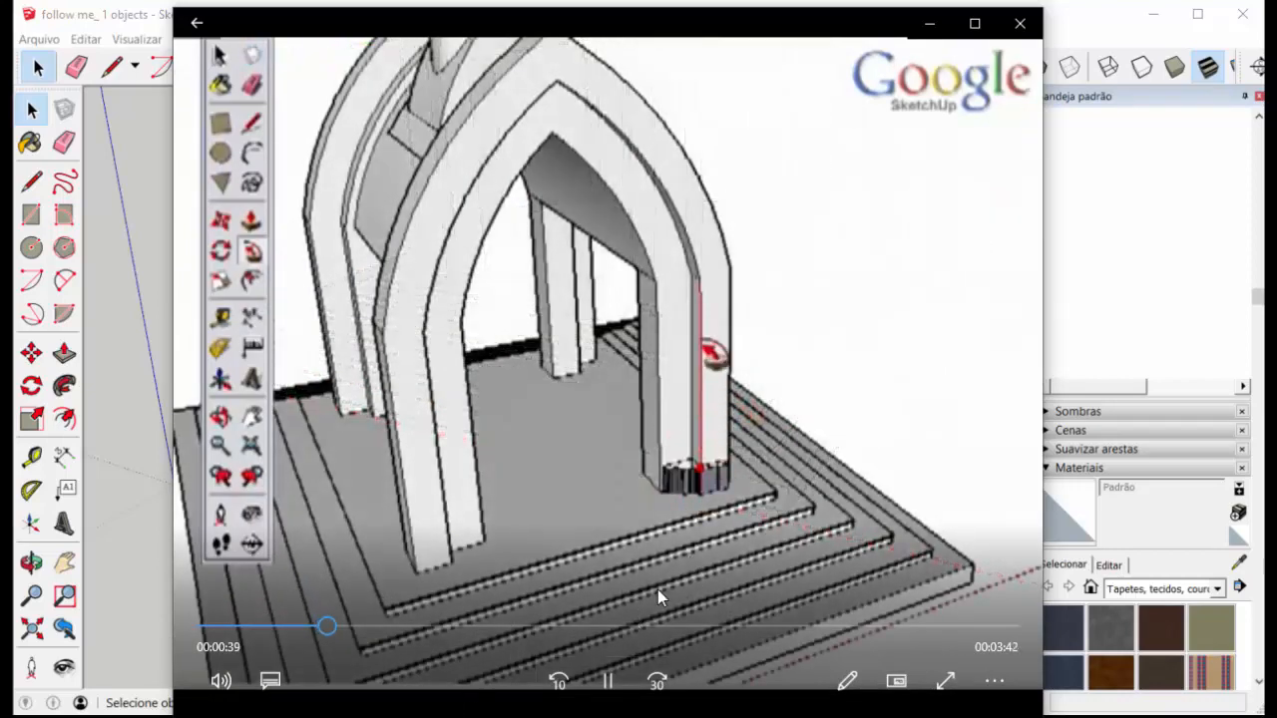
left_click(608, 680)
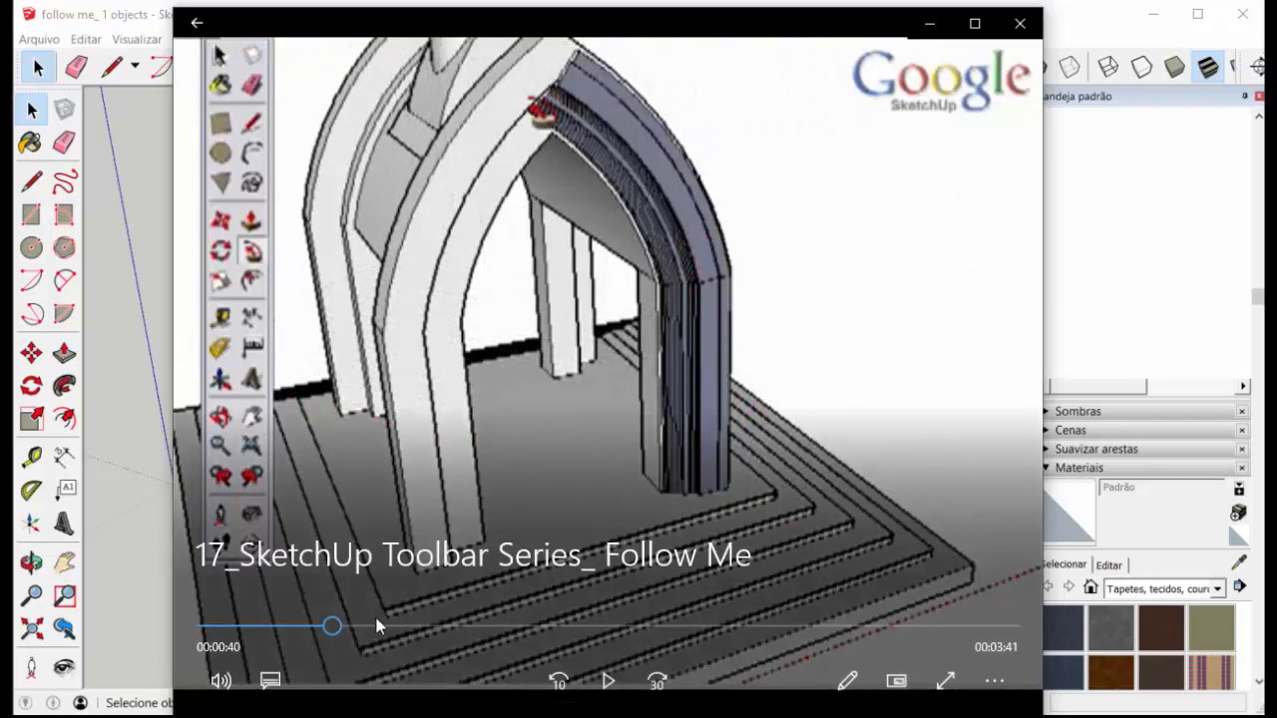
left_click_drag(332, 625, 324, 625)
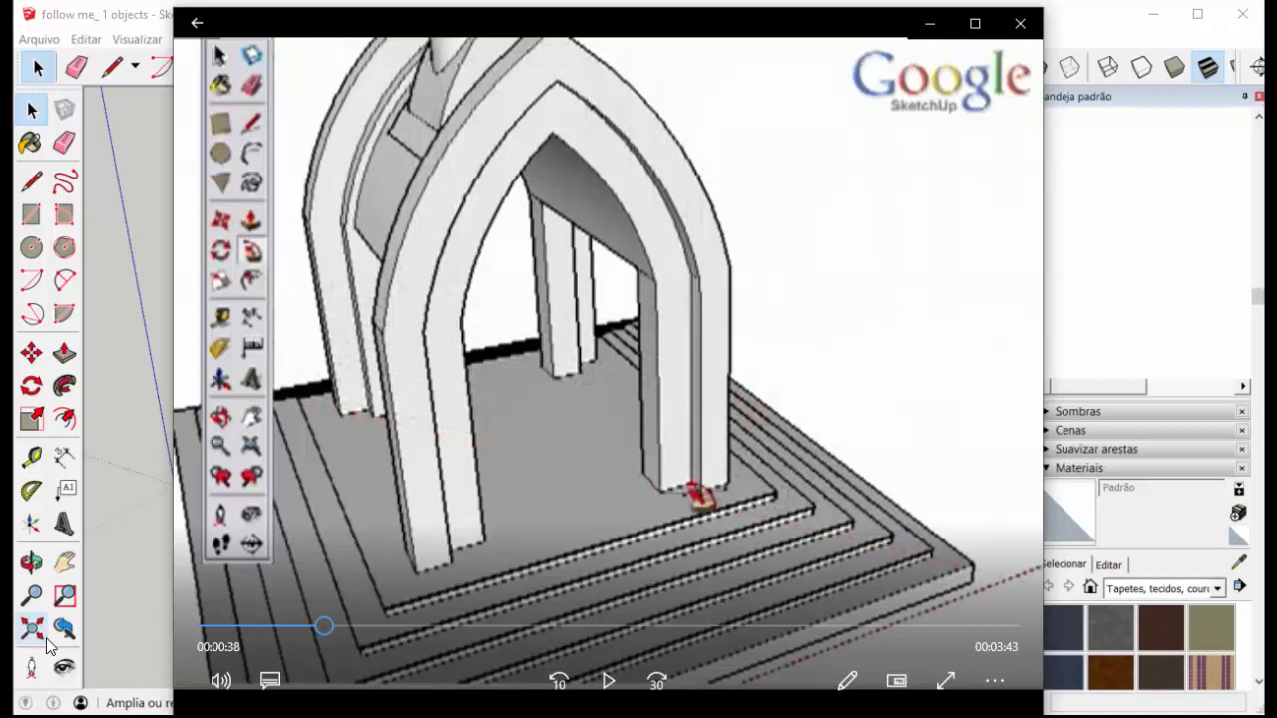
left_click(608, 682)
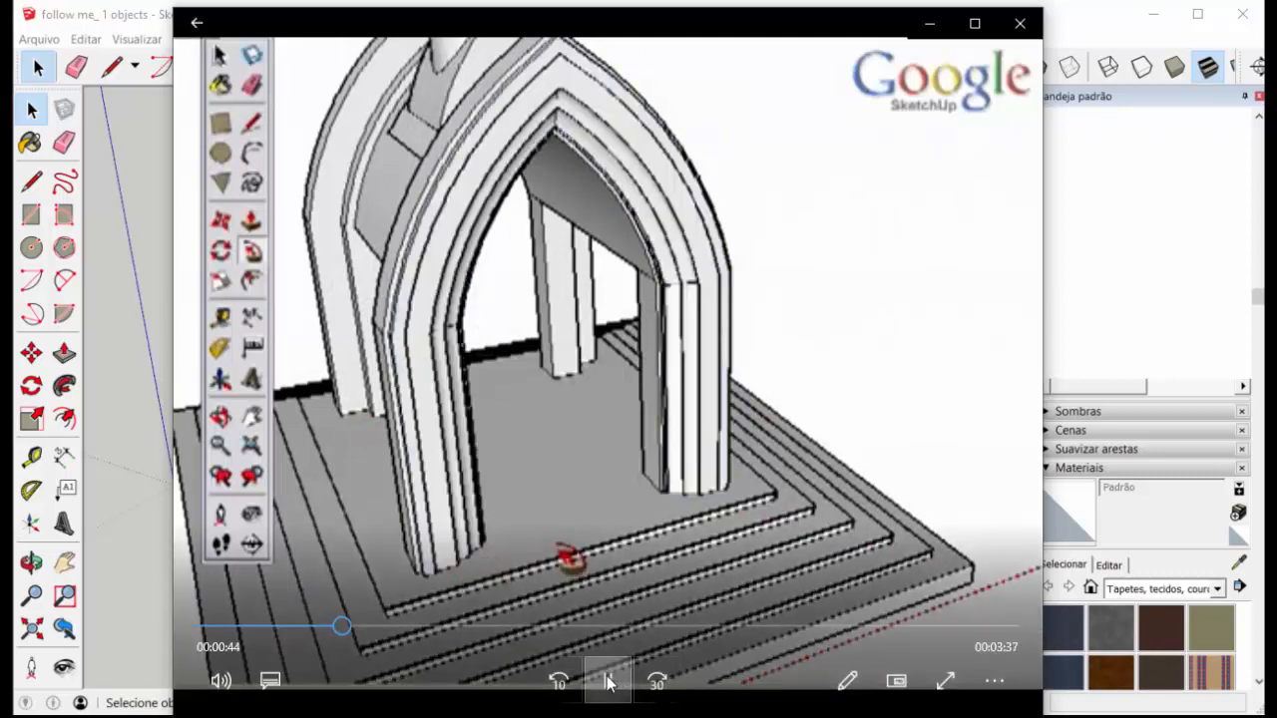
left_click(609, 681)
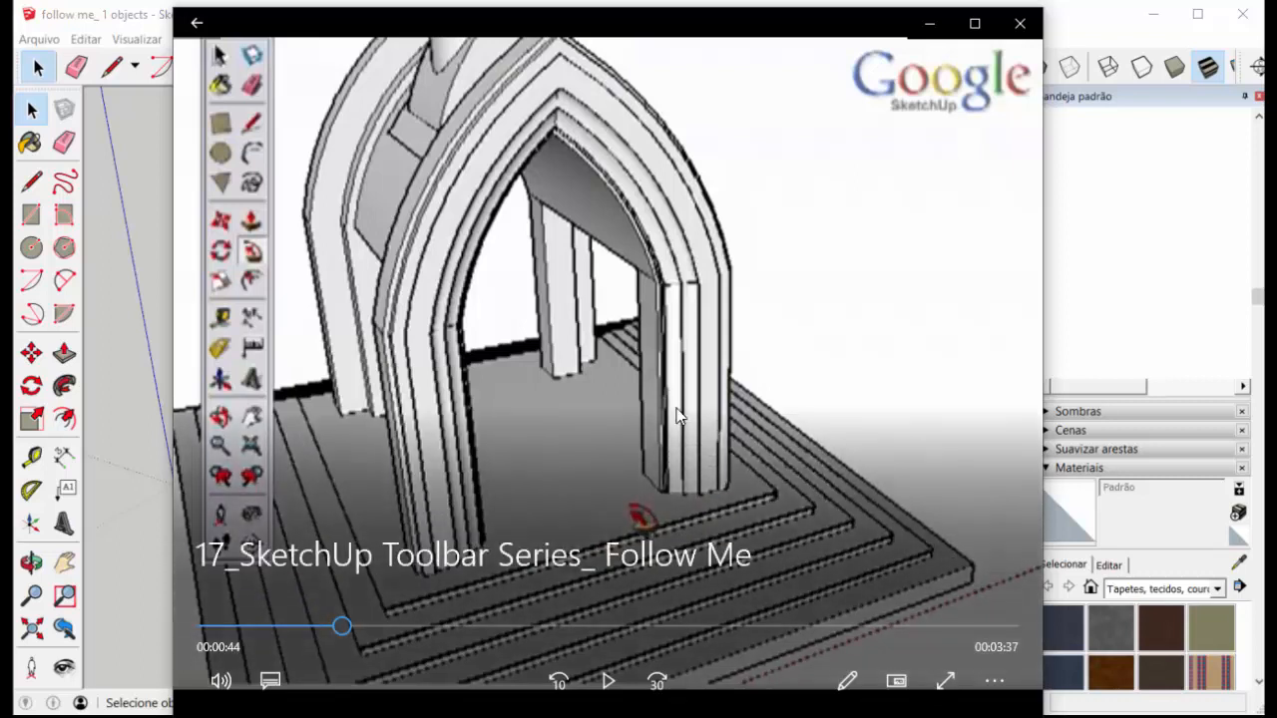
Examine how the spire profile is swept around the circle on the dome, replaying from 0:46 and pausing at 0:47
left_click(606, 686)
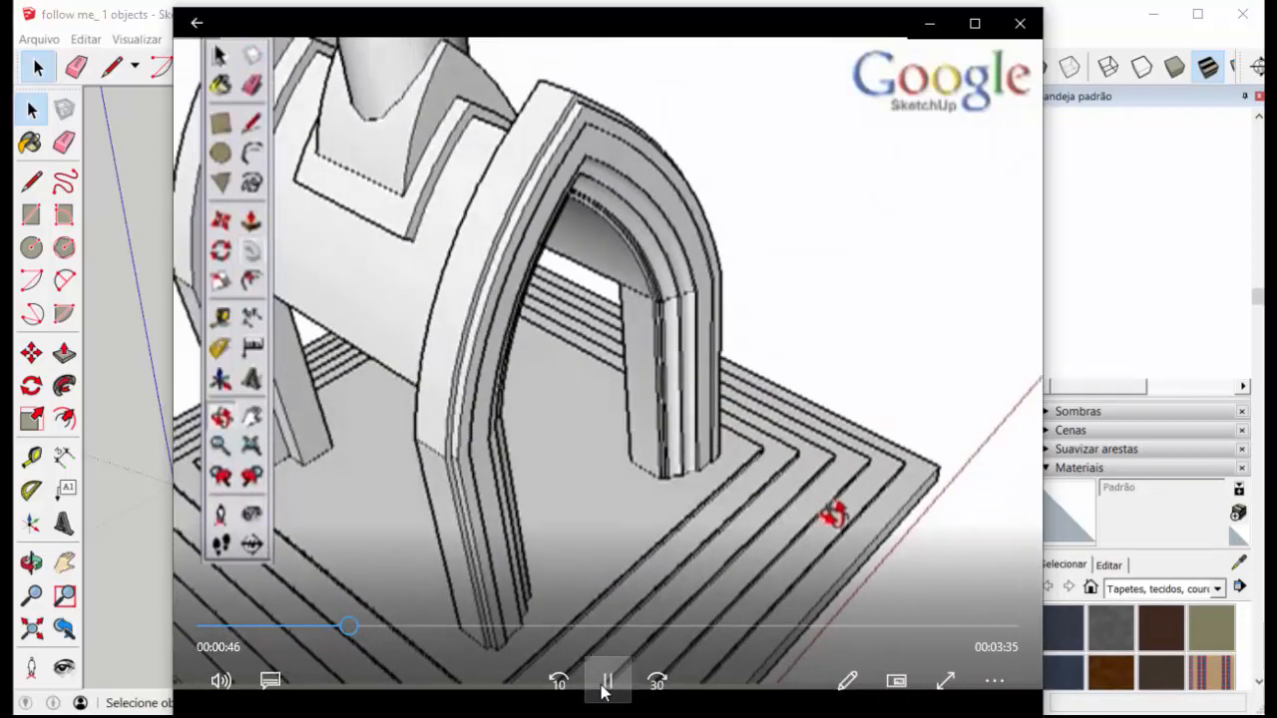
left_click(603, 685)
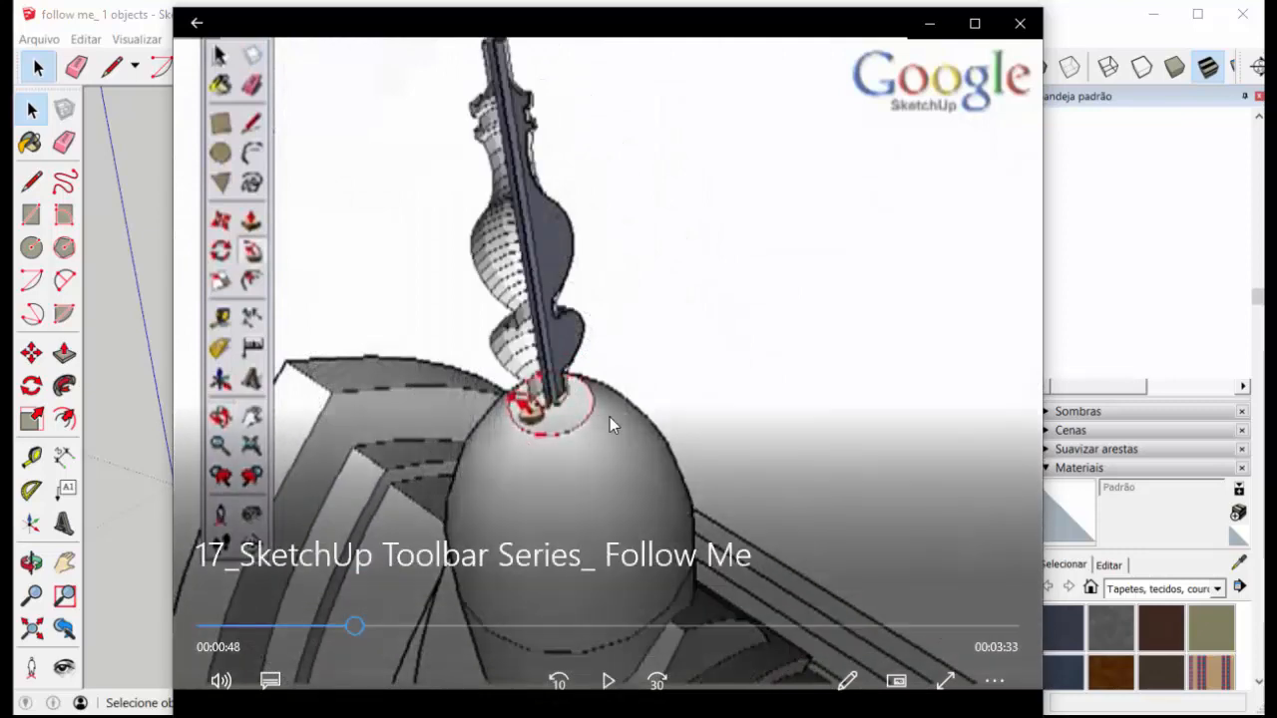
left_click(606, 681)
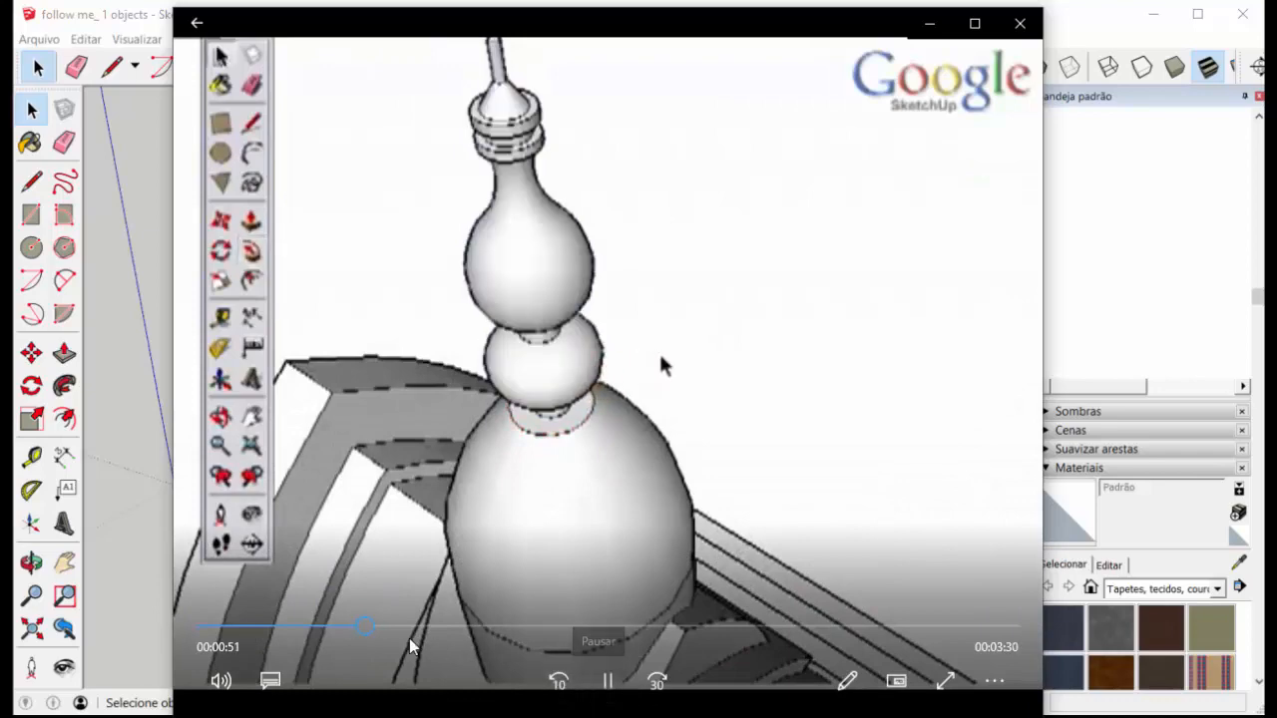
left_click(356, 626)
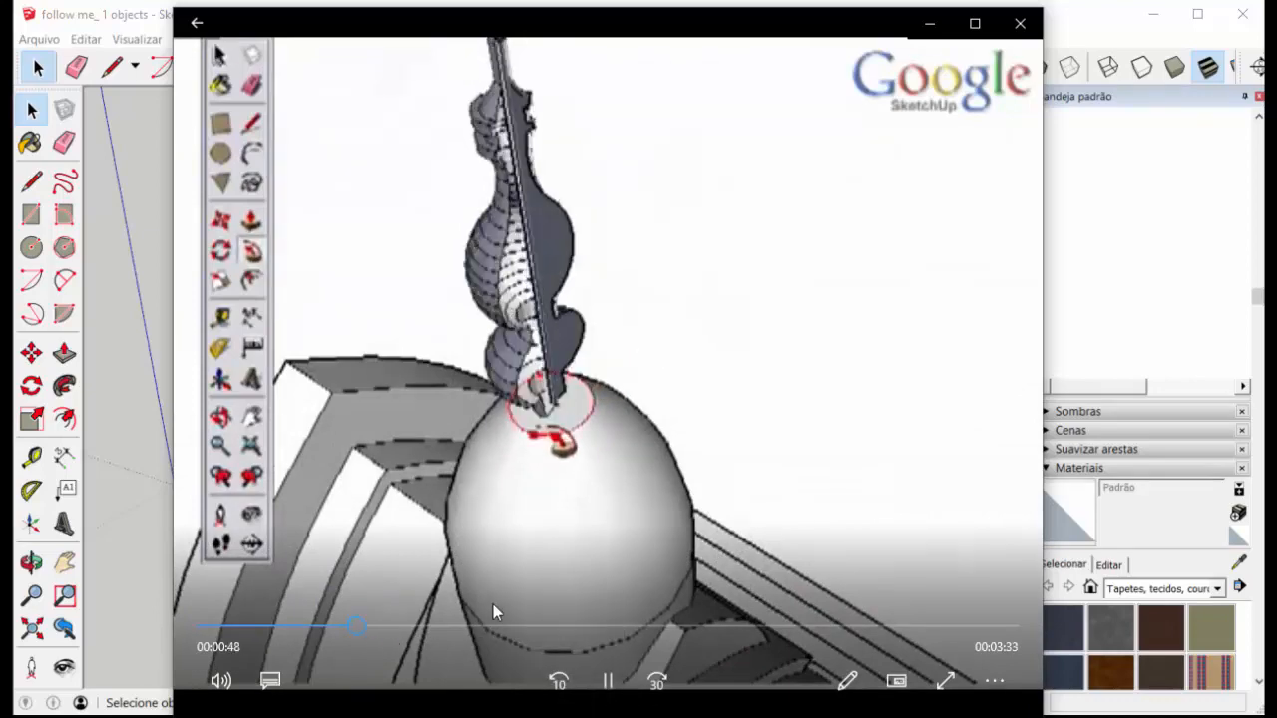
left_click(347, 626)
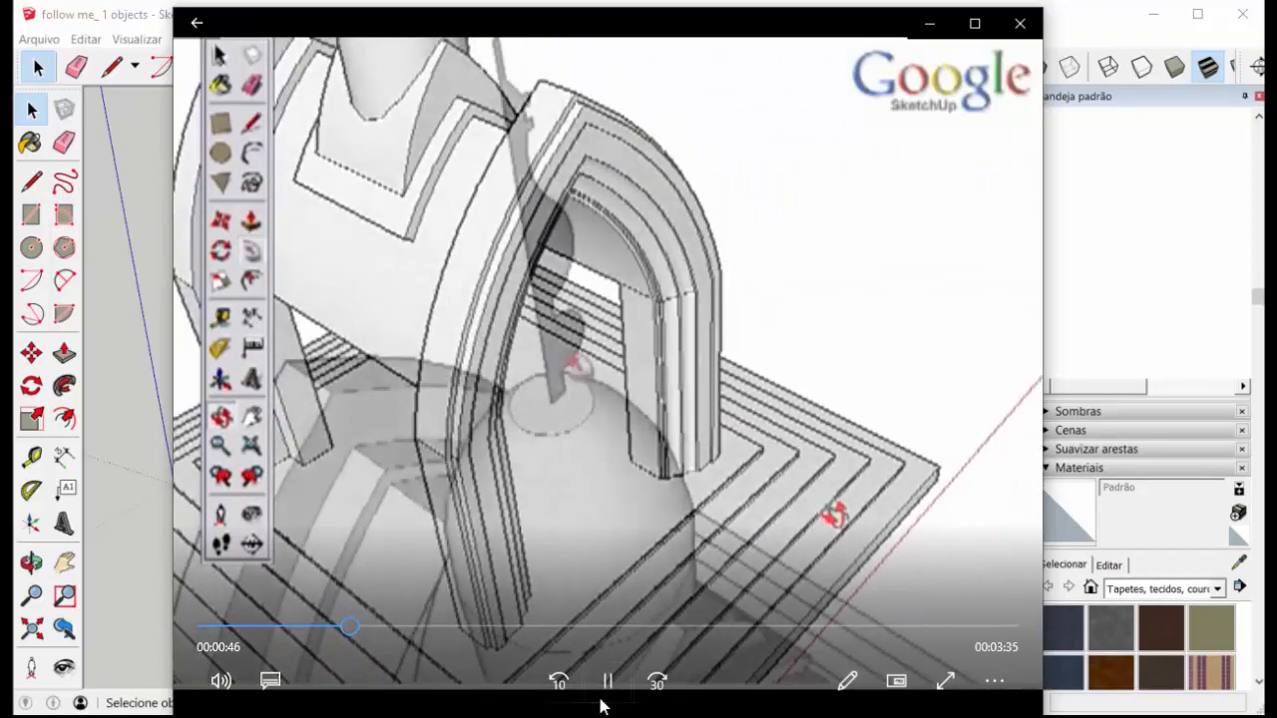
left_click(605, 694)
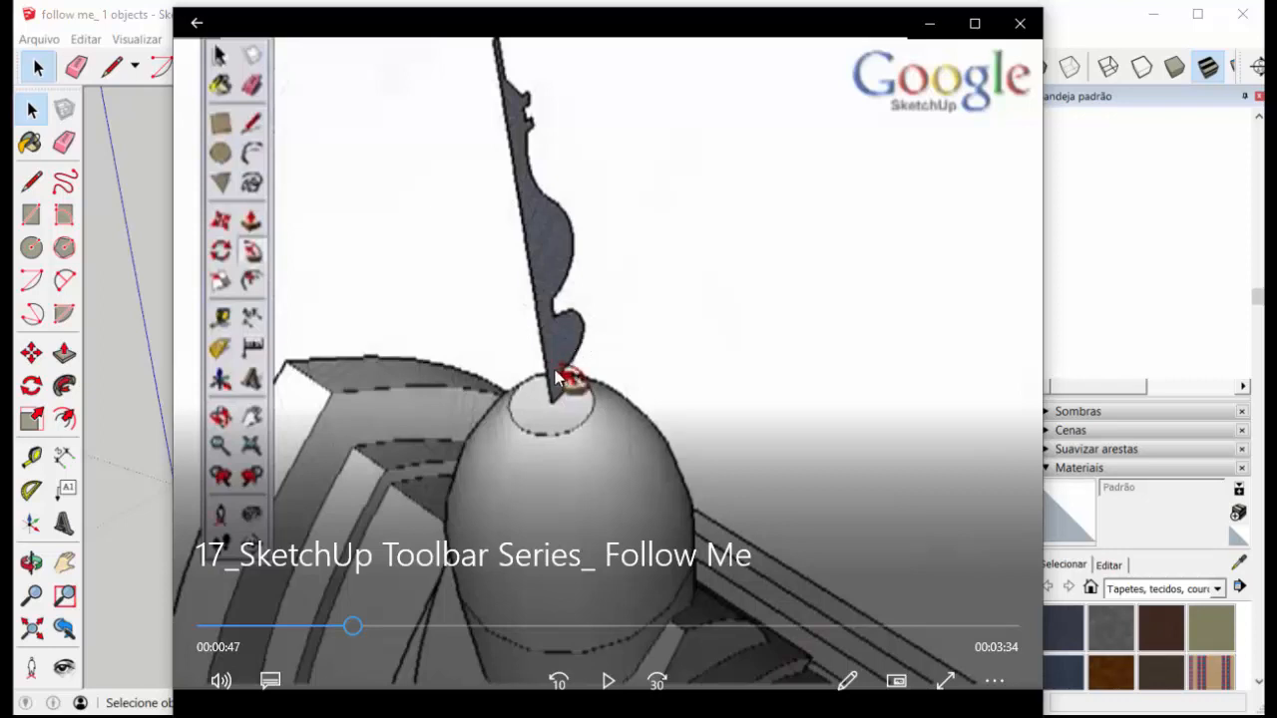
Play on through the shape and path explanation, pausing at 1:01 and at the perpendicular-shape tip at 1:12
left_click(608, 681)
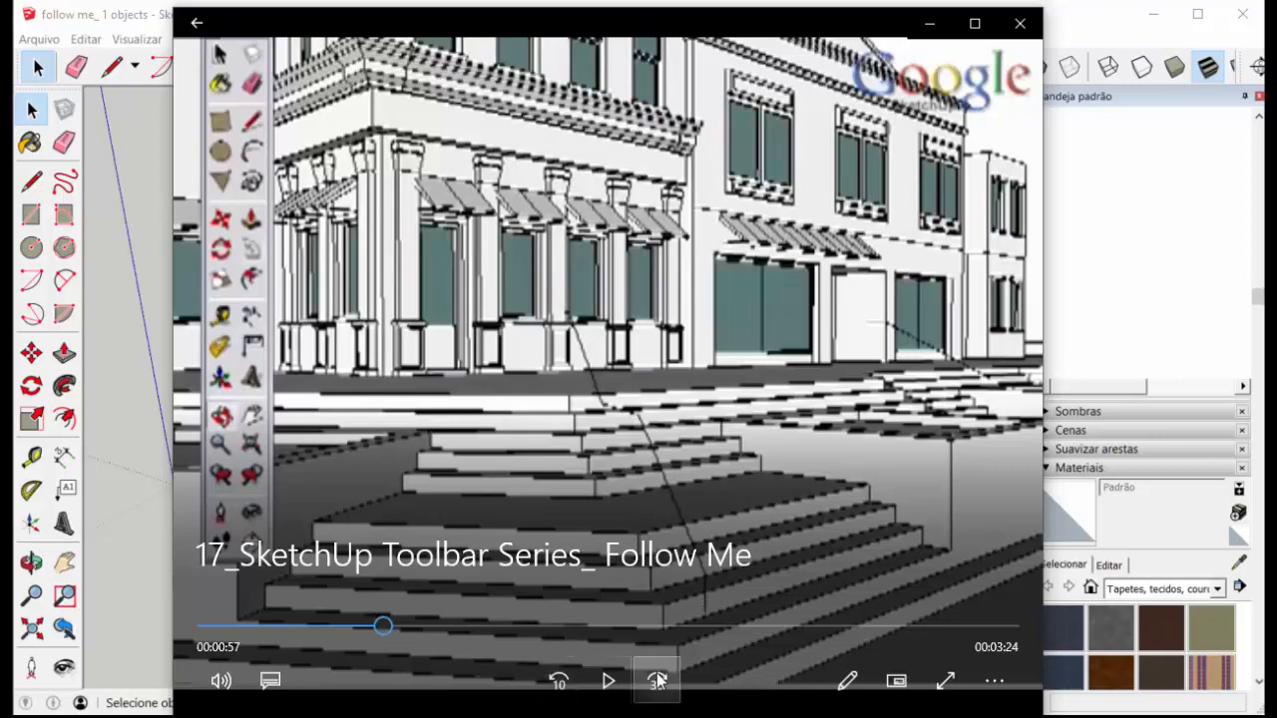
left_click(608, 680)
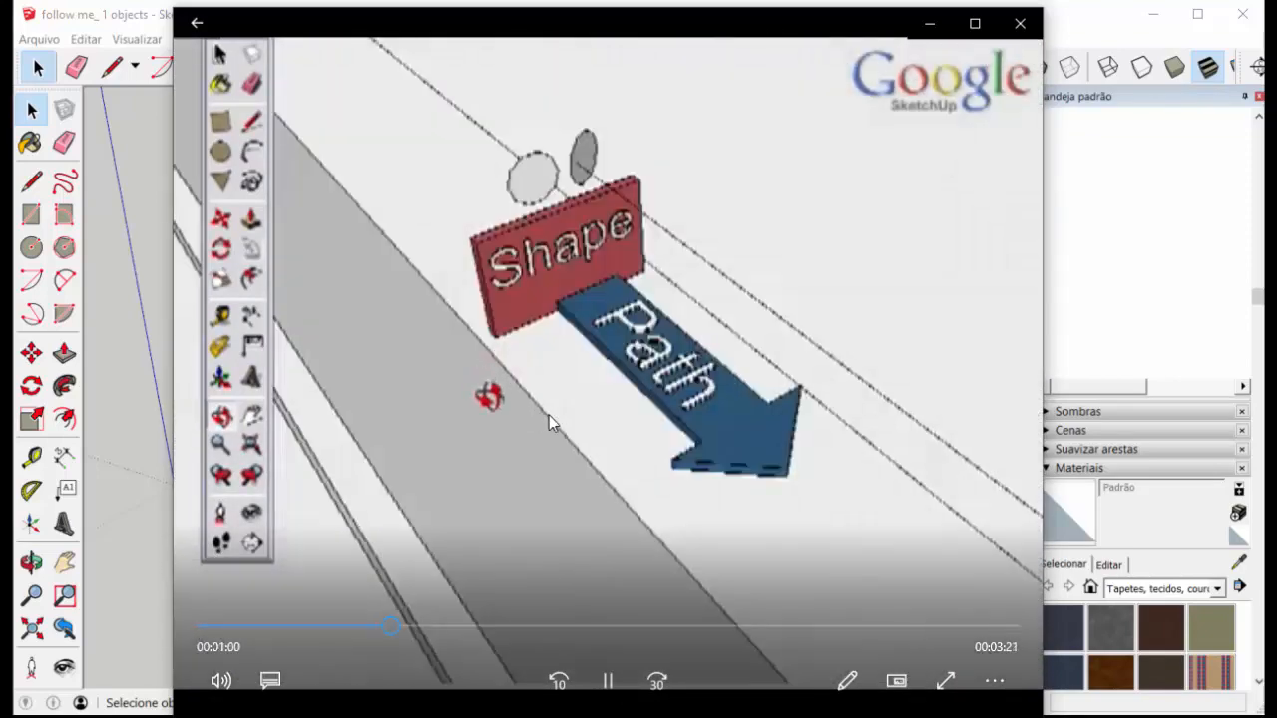
left_click(607, 681)
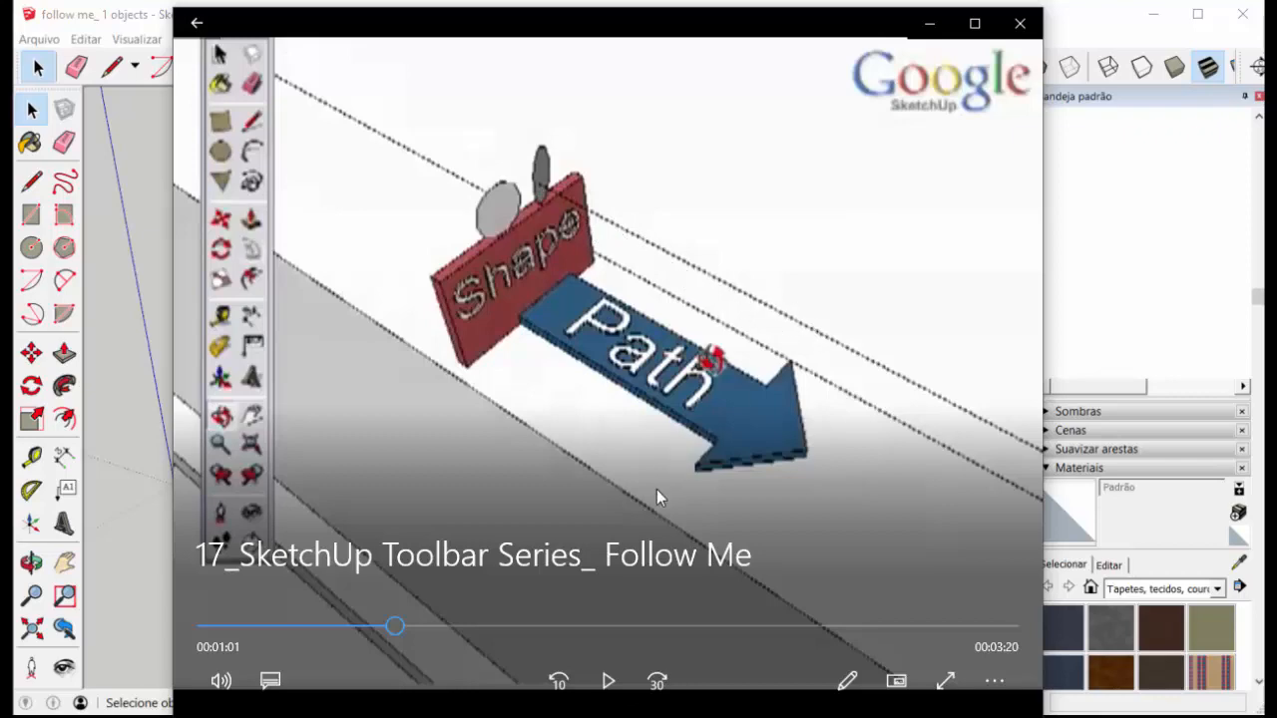
left_click(608, 682)
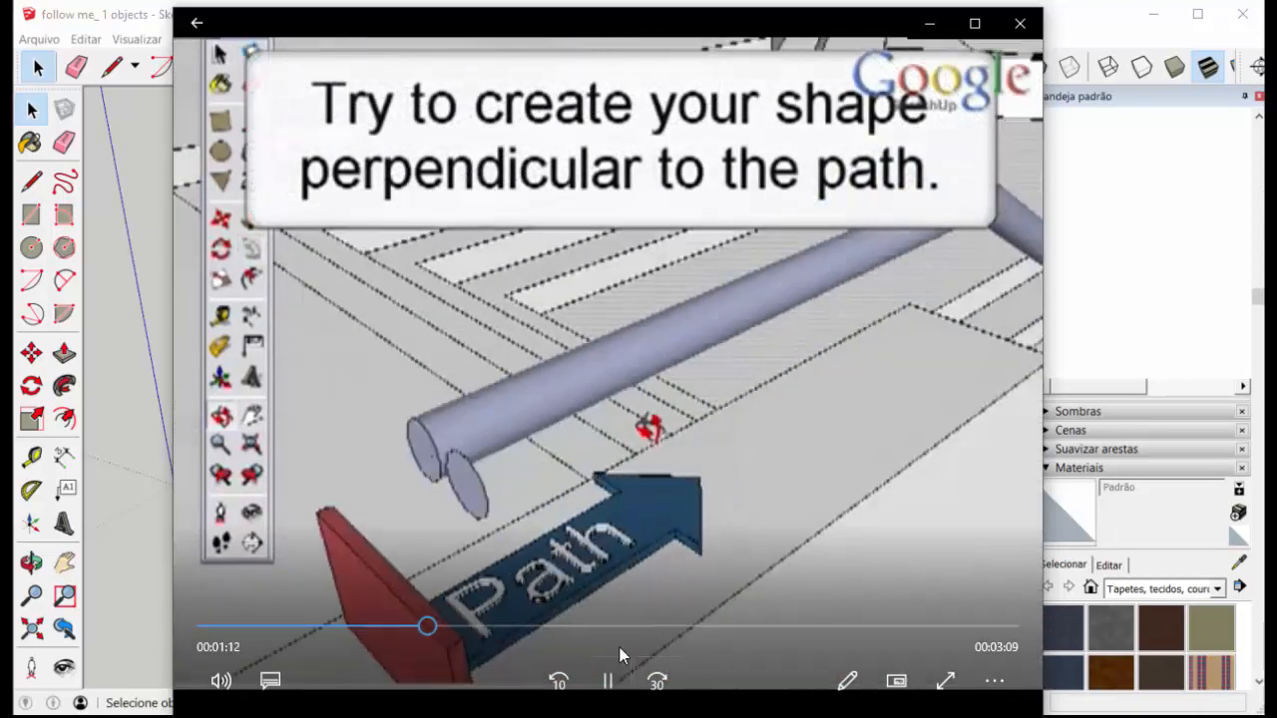
left_click(612, 680)
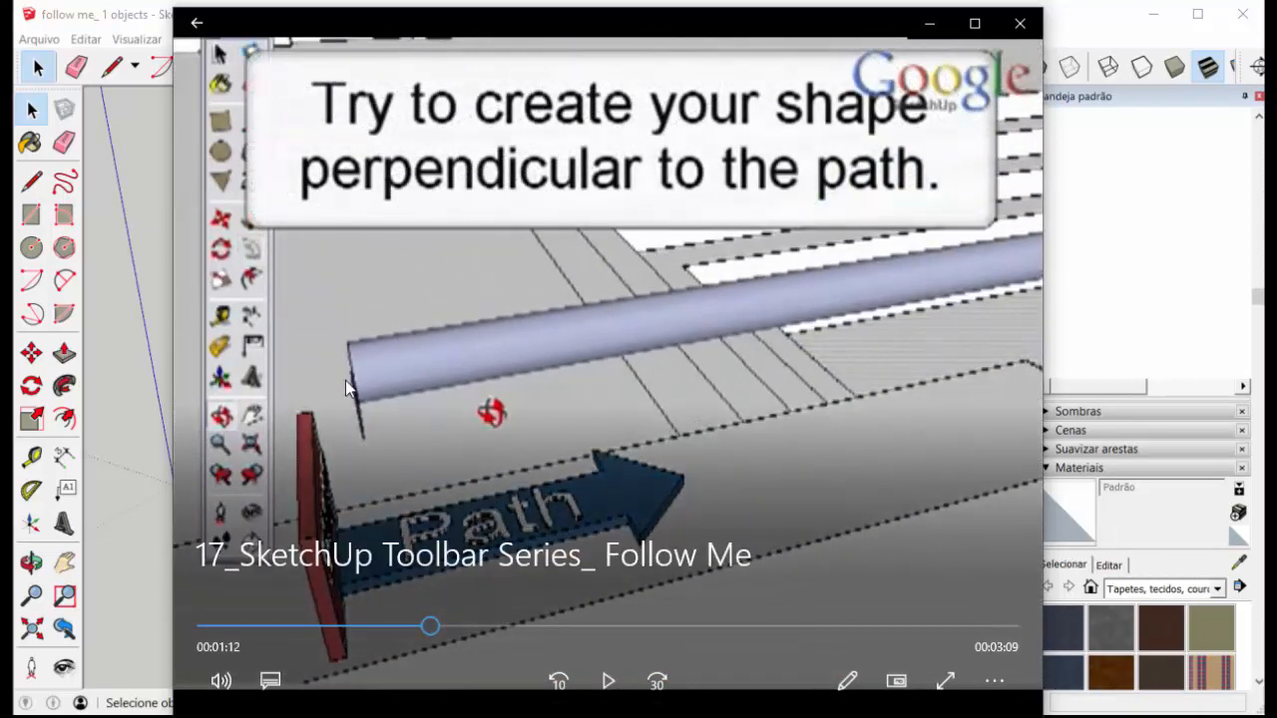
Replay the perpendicular-shape demonstration from 1:10, pausing at 1:18 where the circle sweeps around the bend of the path
left_click(424, 628)
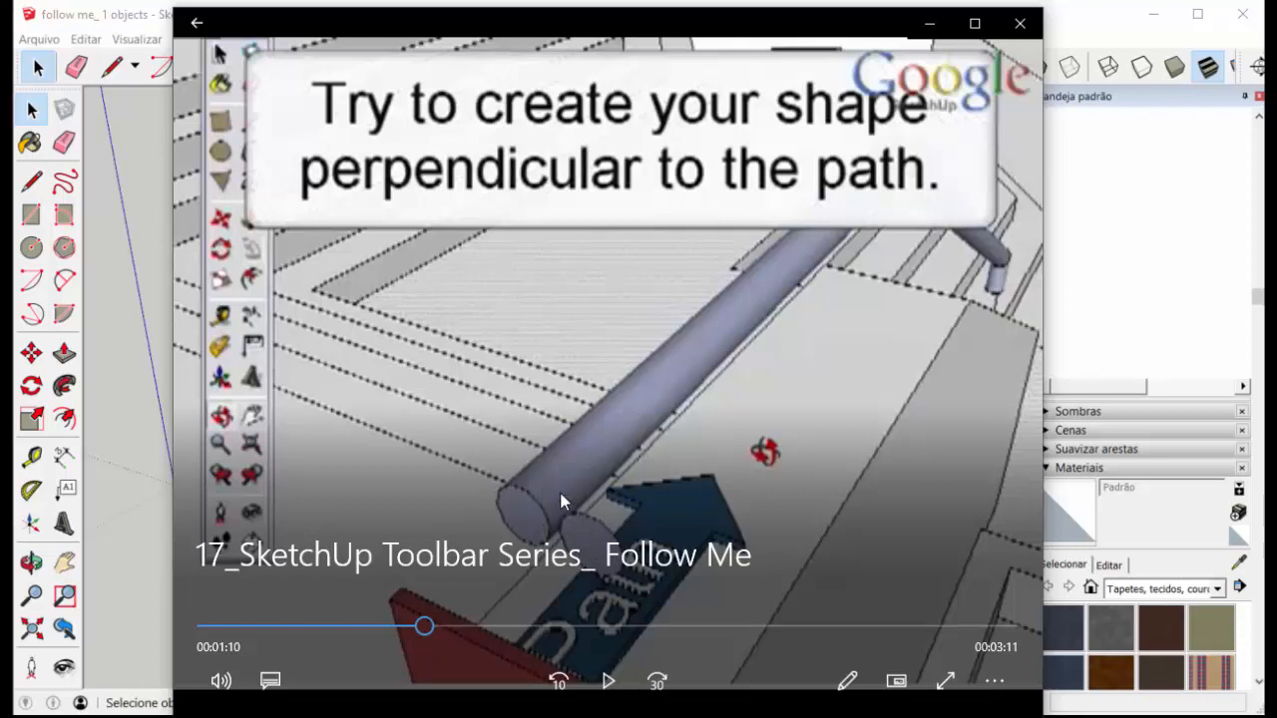
left_click(607, 679)
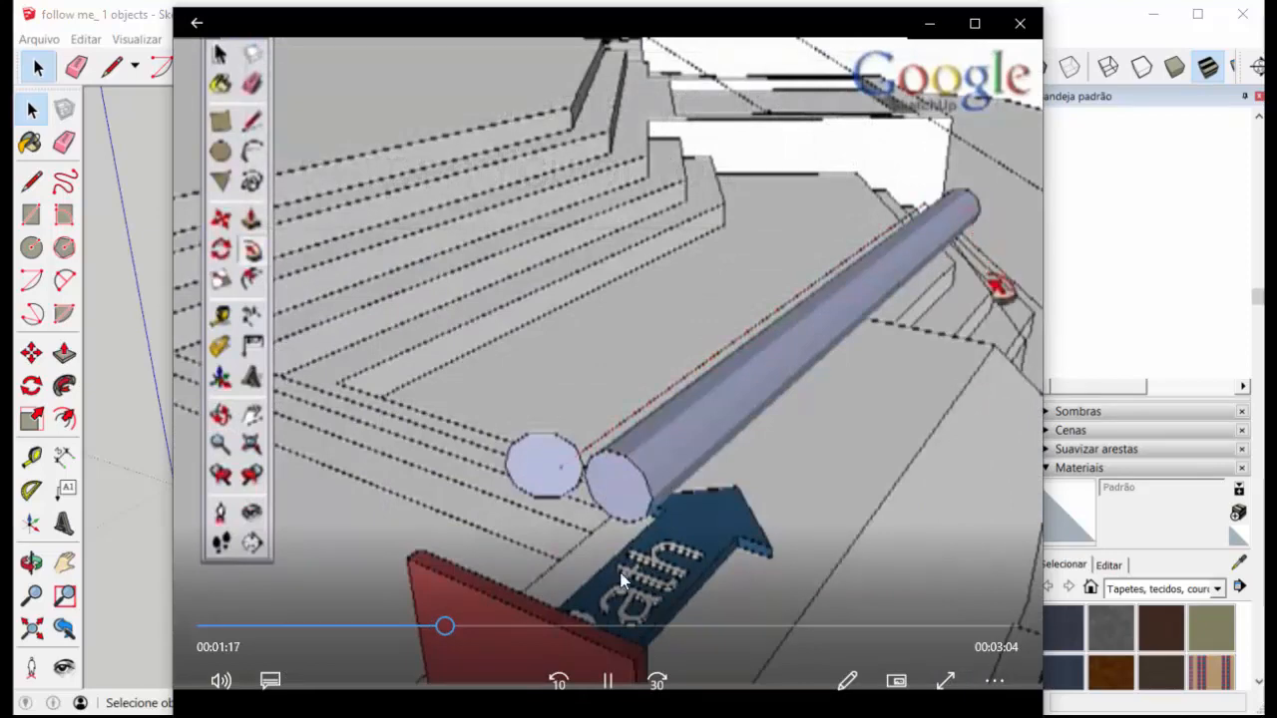
left_click(608, 680)
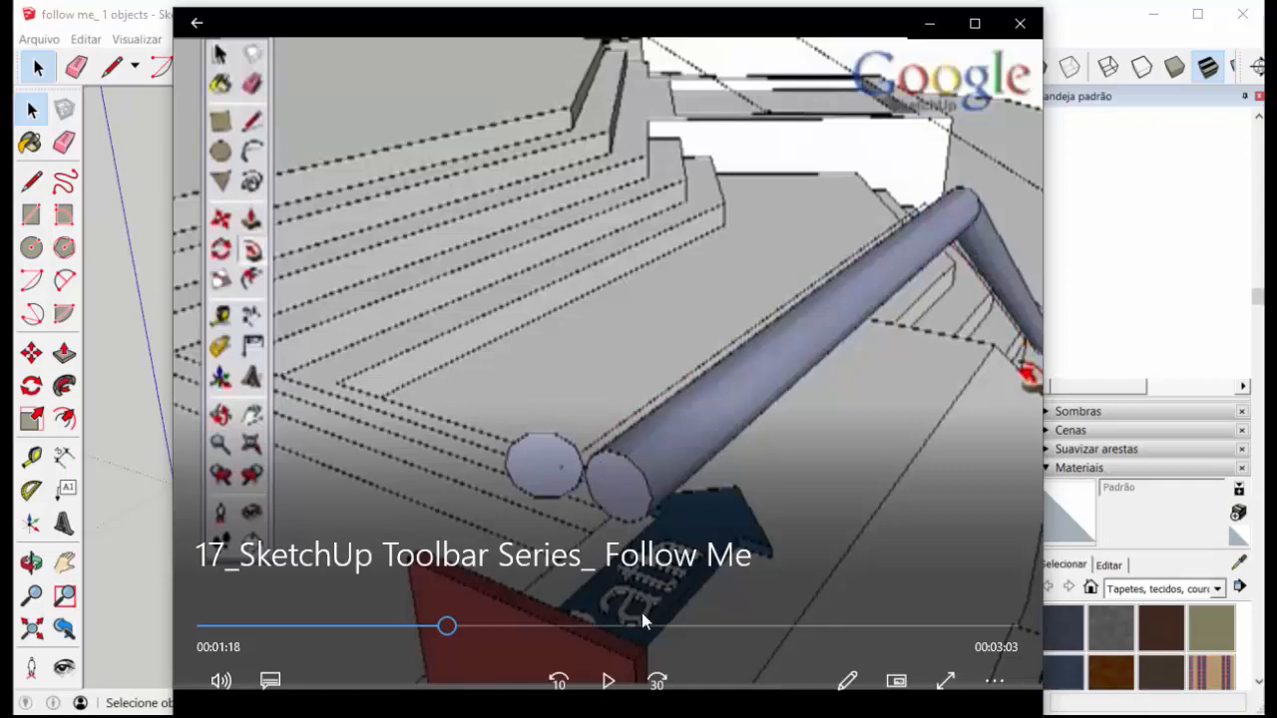
left_click(608, 680)
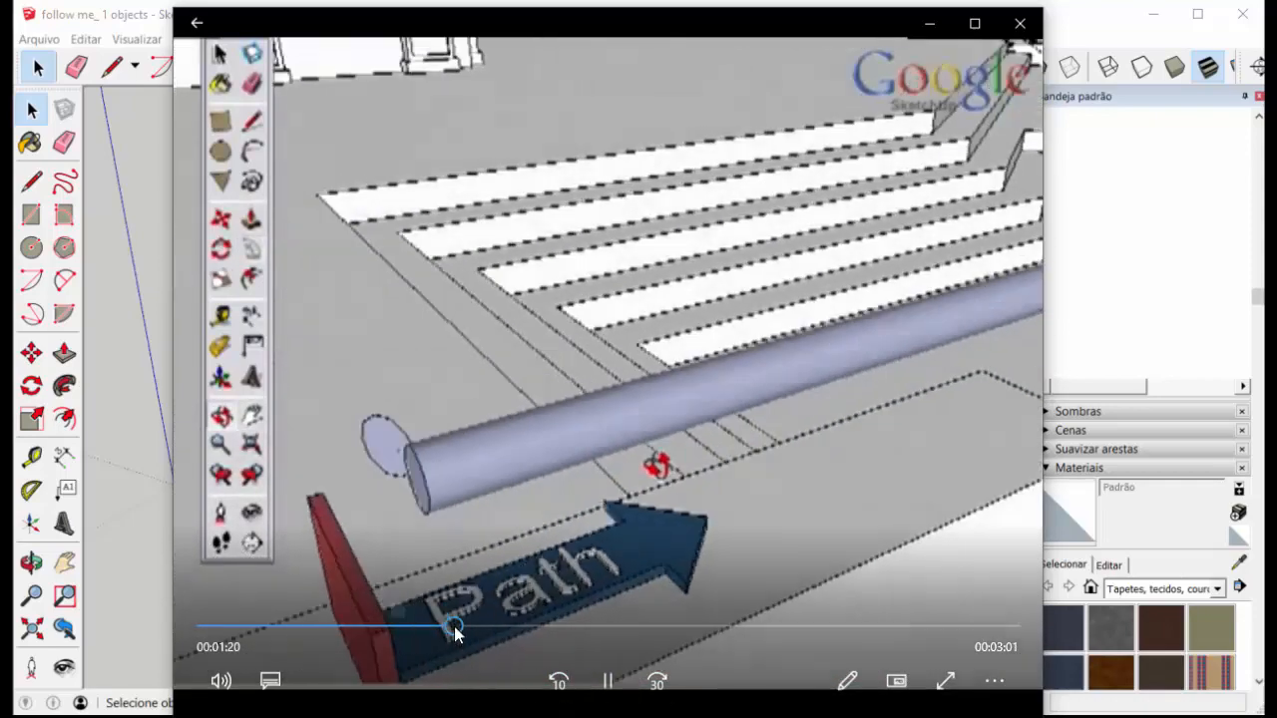
Go back through the cylinder sweep to 1:16, pause to examine the circle extruding along the path, and resume playback
left_click(448, 628)
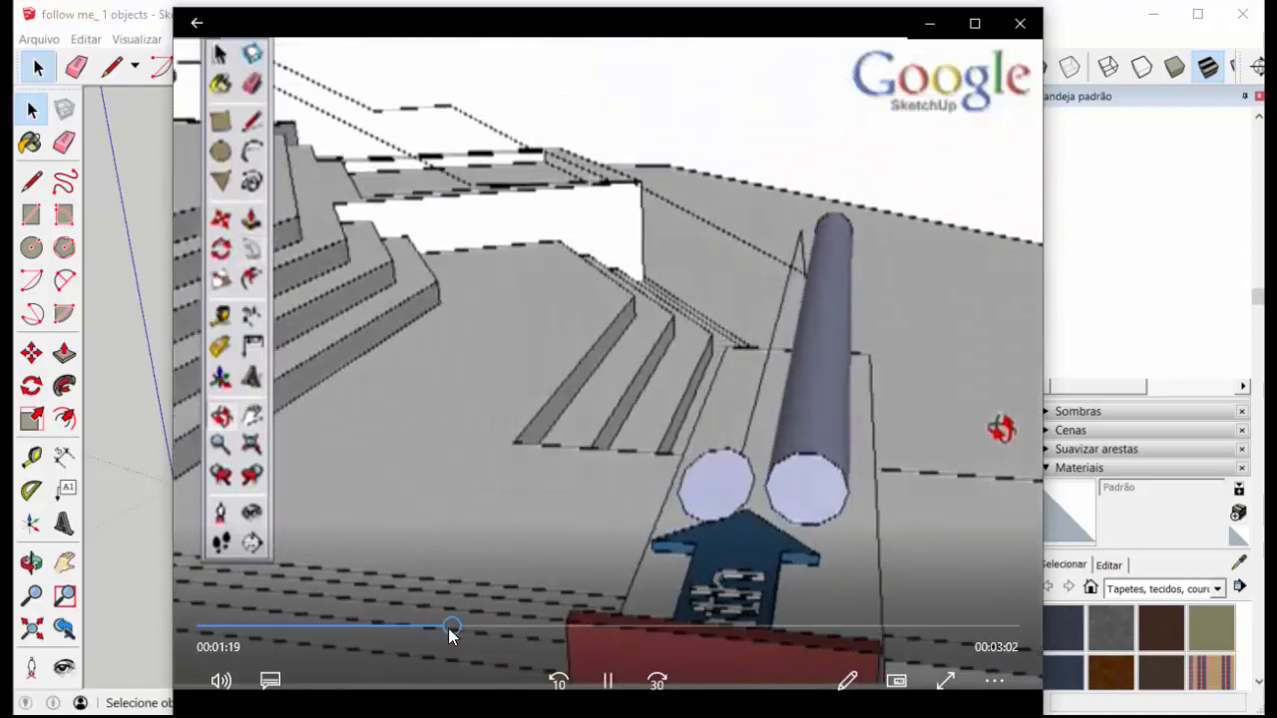
left_click(445, 628)
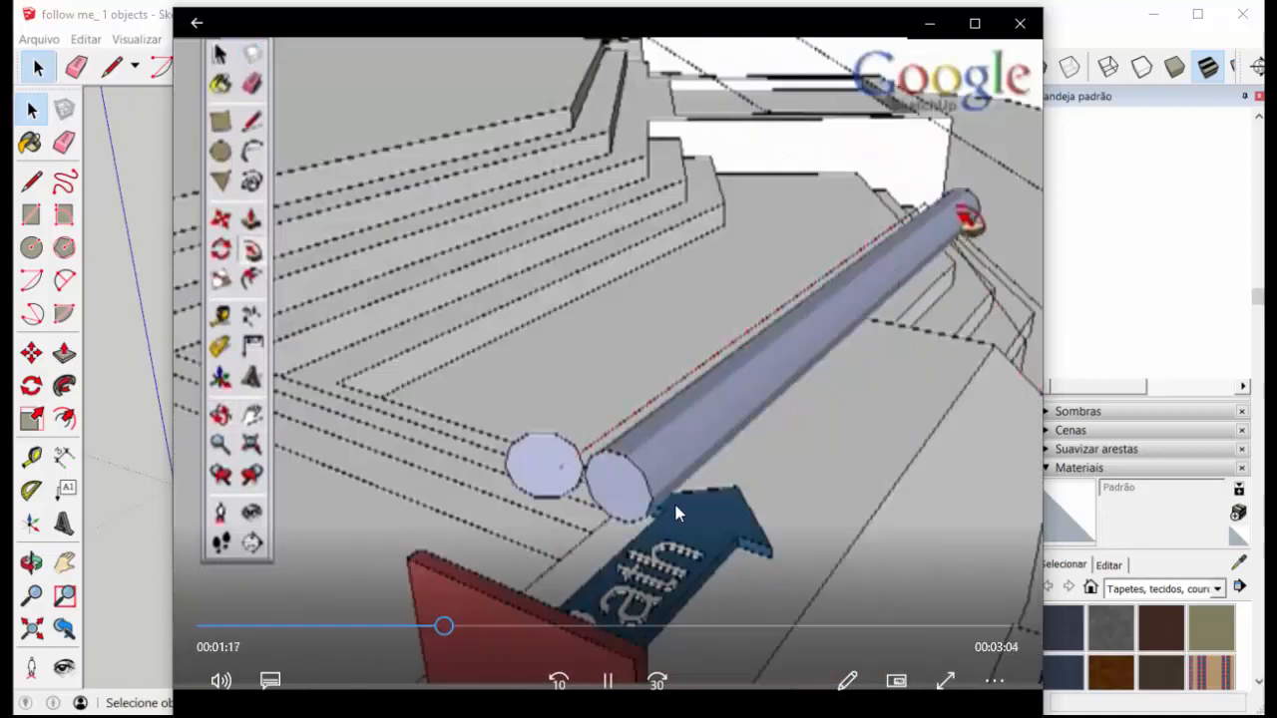
left_click(441, 626)
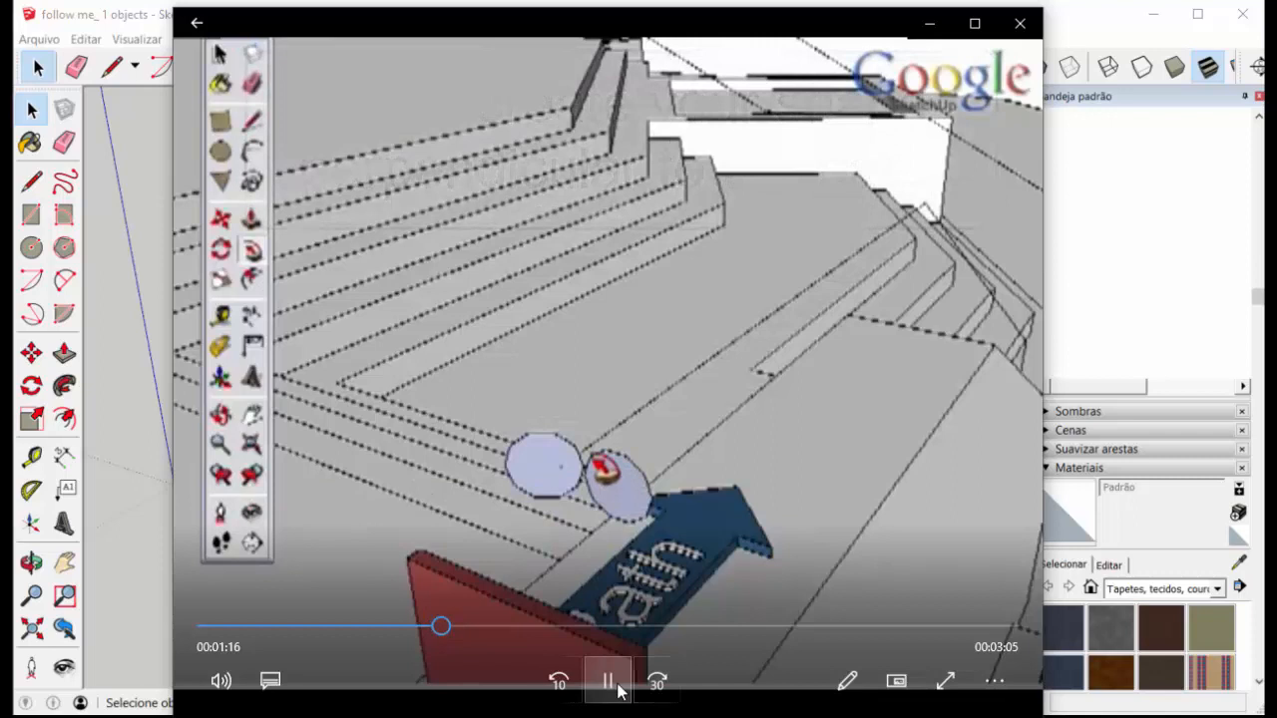
left_click(617, 684)
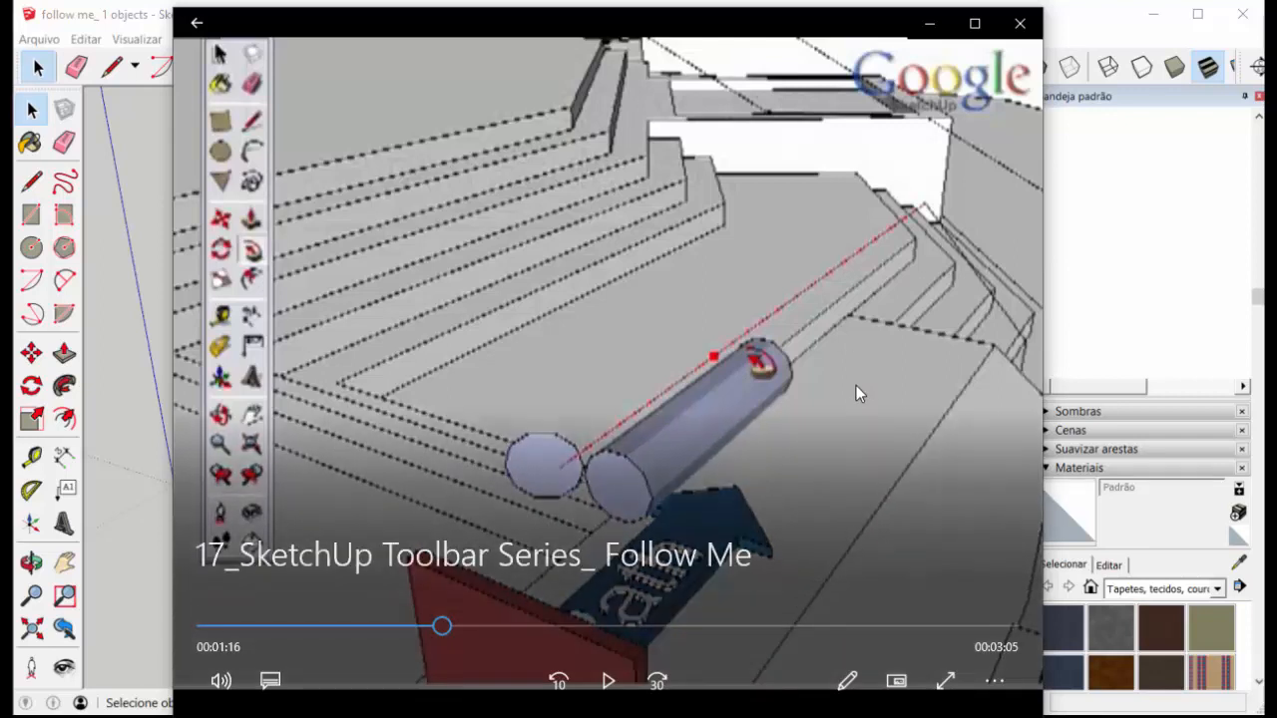
left_click(605, 687)
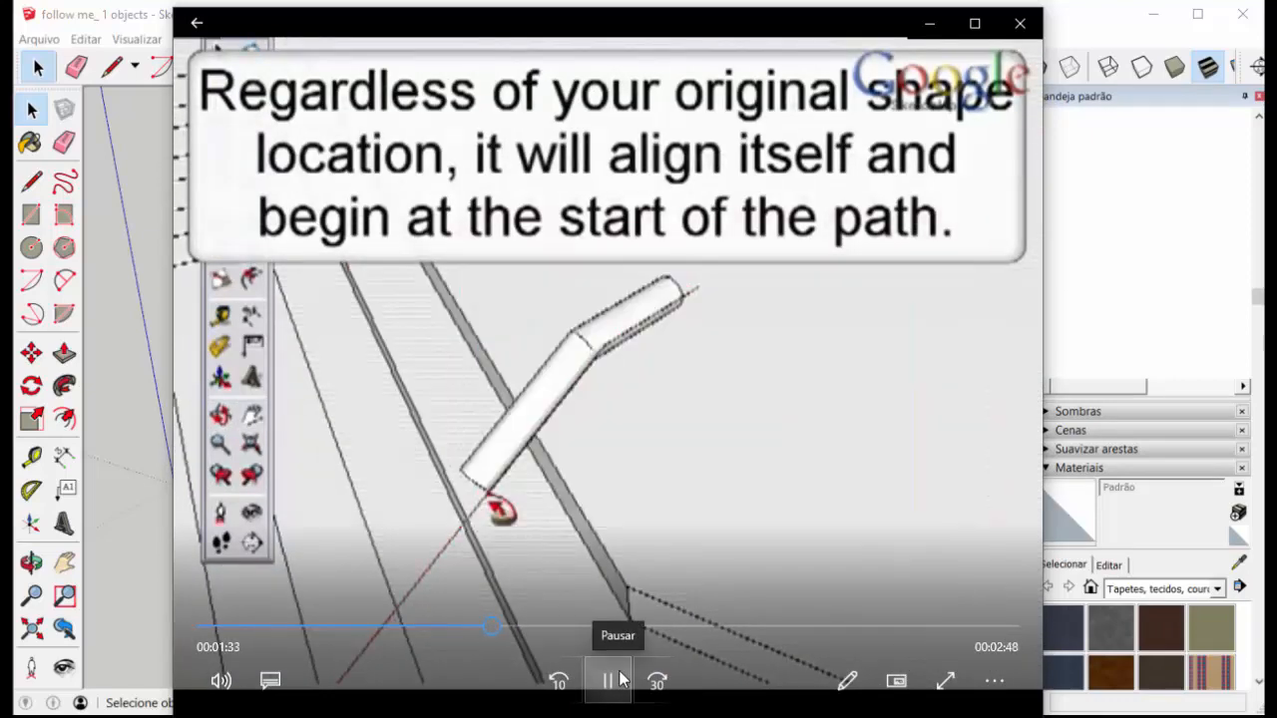
Examine how a shape aligns itself to the start of its path, pausing at 1:33, 1:35 and 1:37
left_click(619, 679)
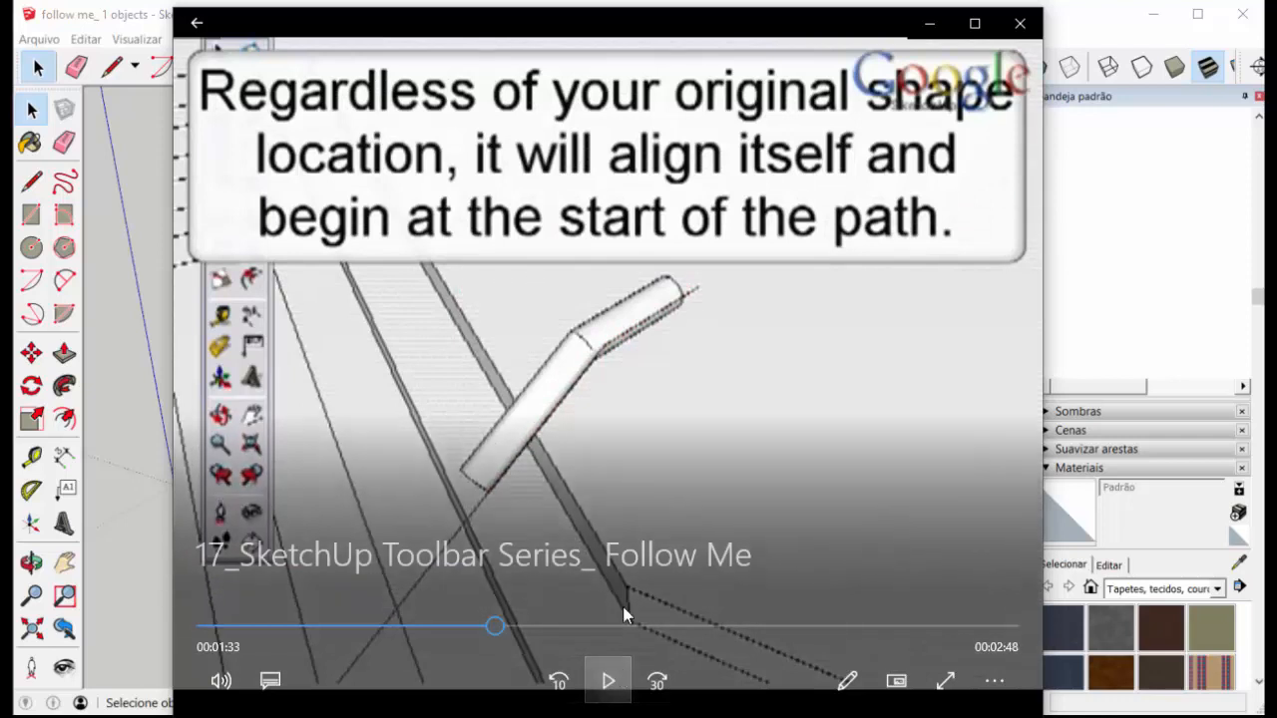
left_click(608, 680)
left_click(609, 680)
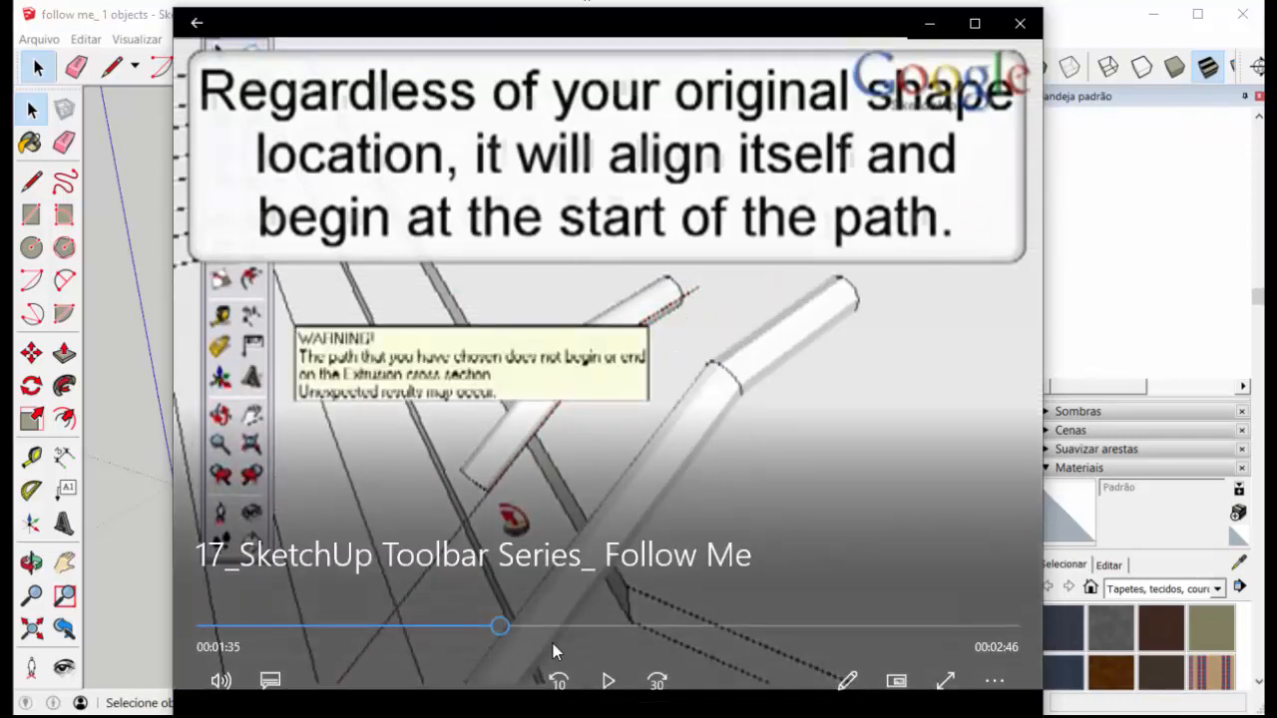
left_click(608, 681)
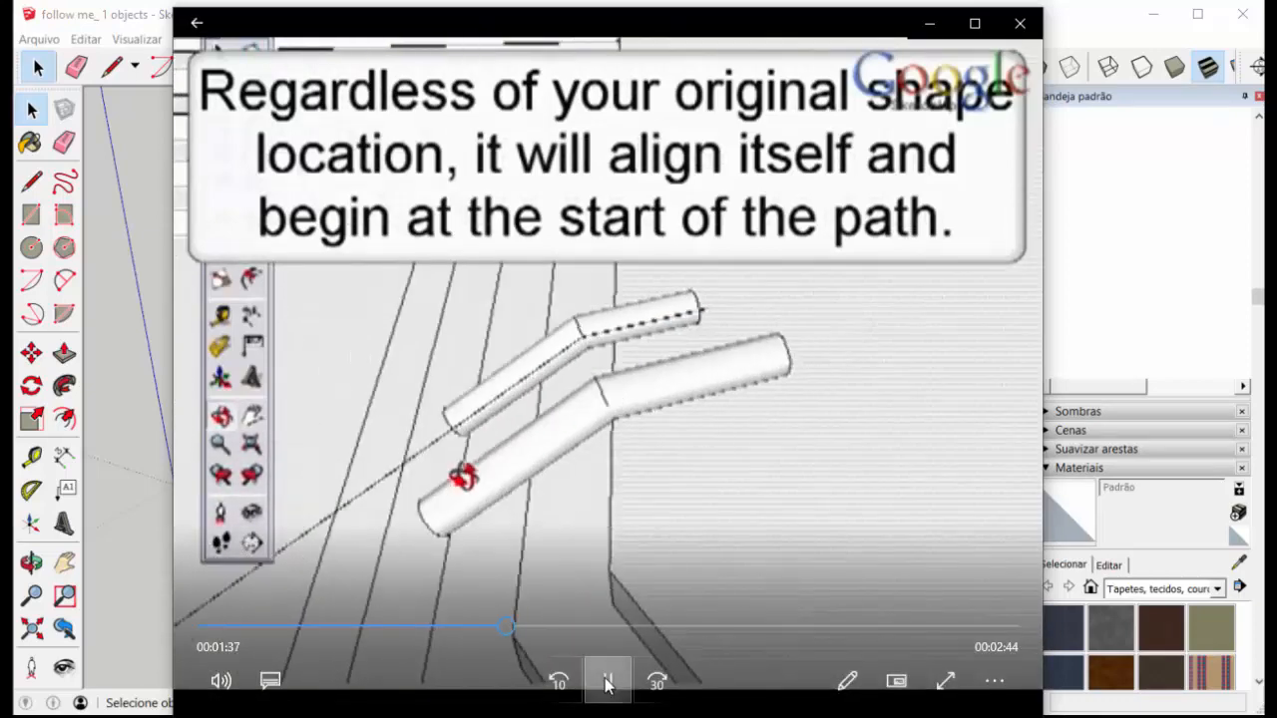
left_click(608, 681)
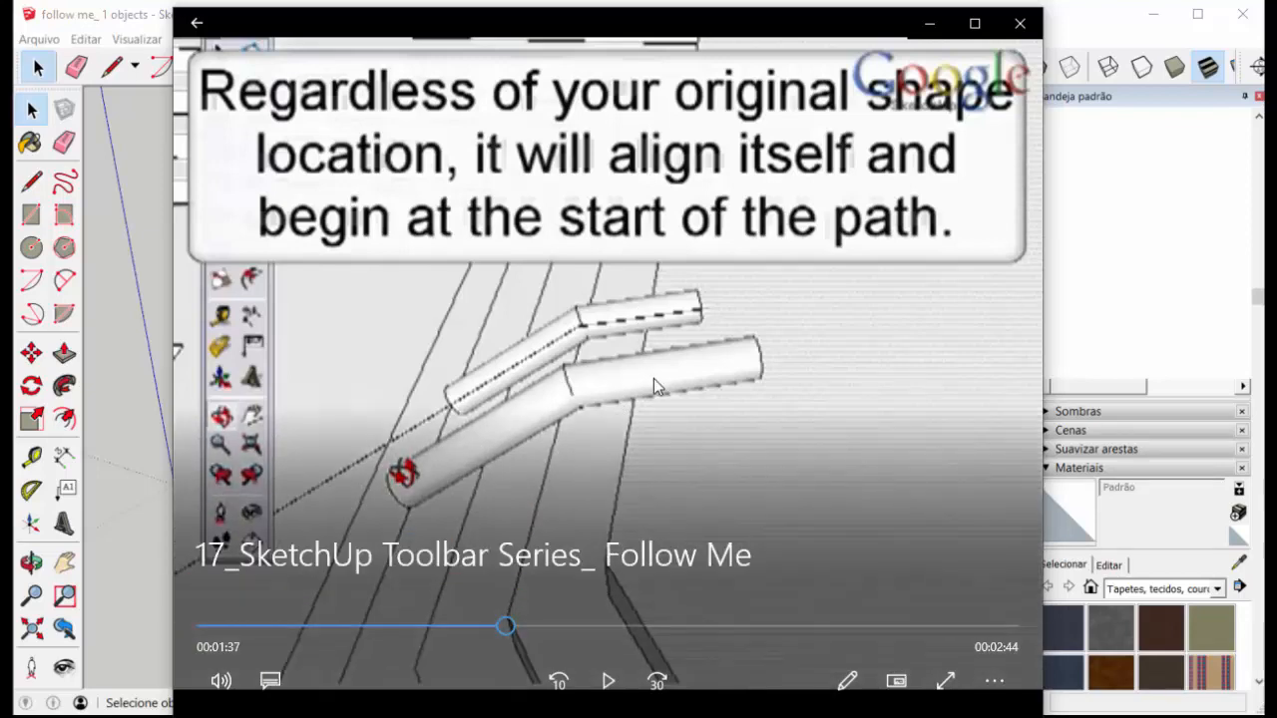
left_click(607, 681)
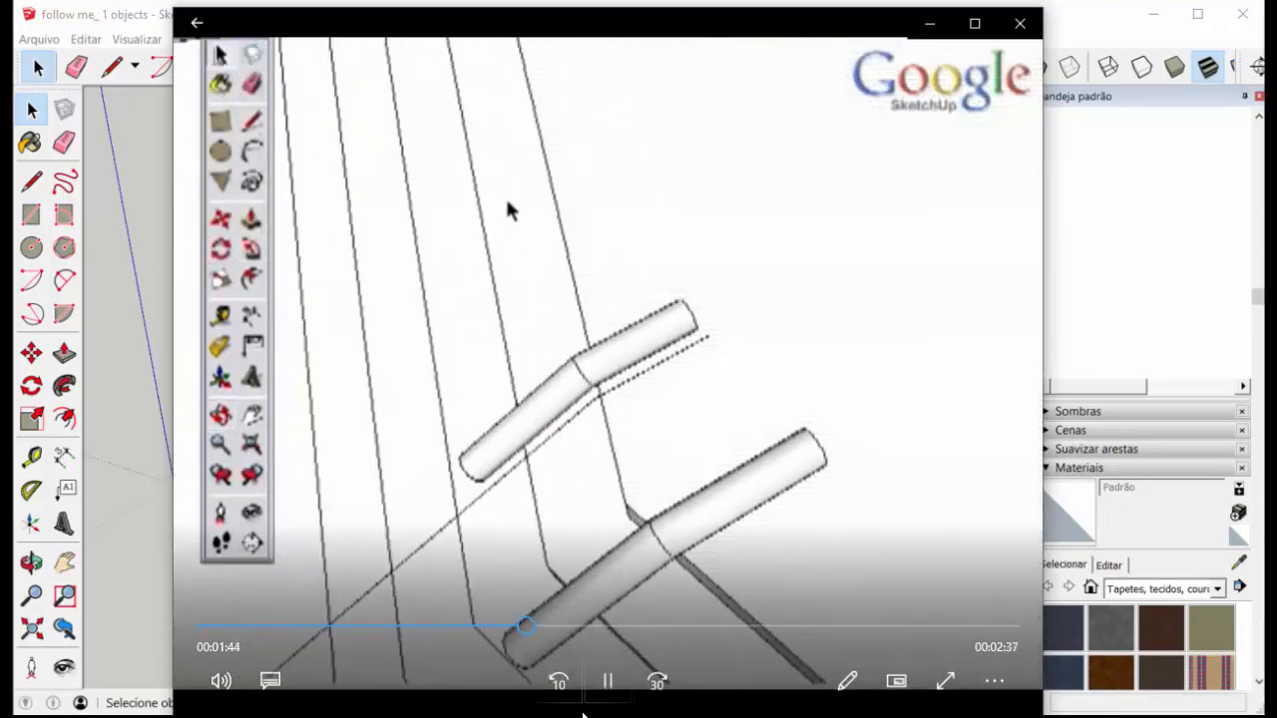
Skip ahead to the small building's roof at about 1:51 and examine the path edge selection, pausing at 2:00
left_click(552, 628)
left_click(547, 628)
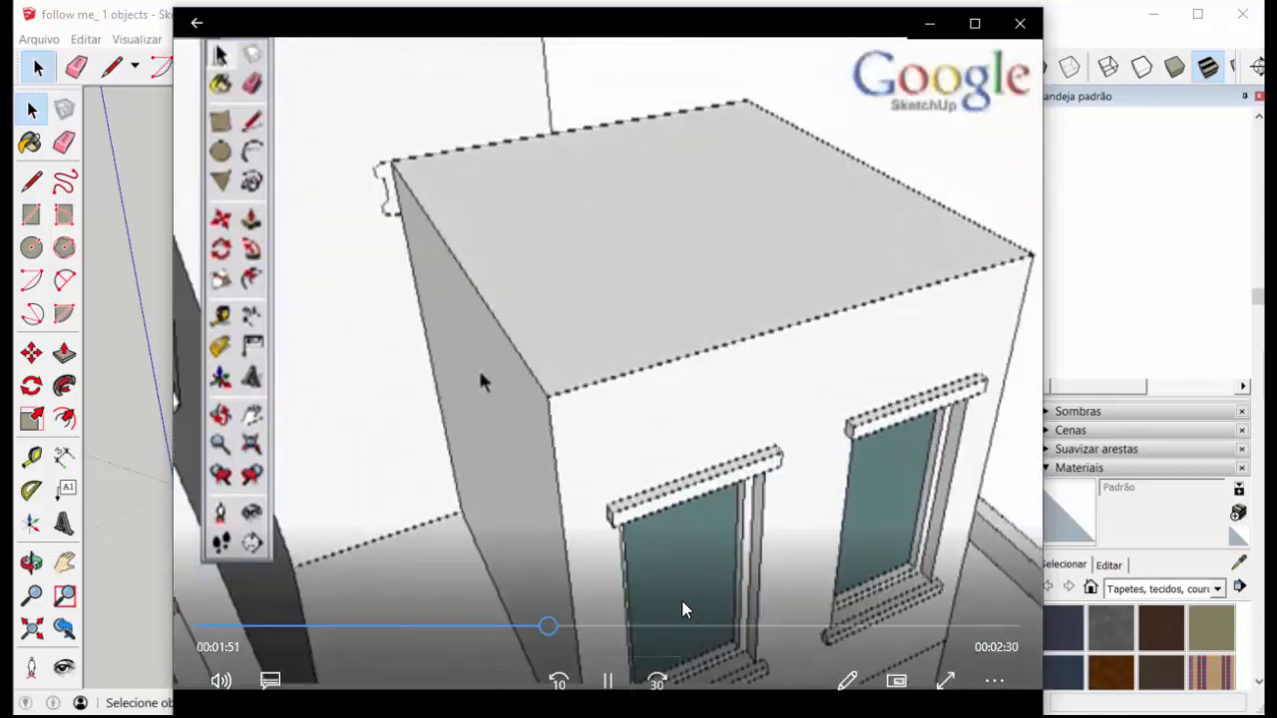
left_click(544, 628)
left_click(603, 674)
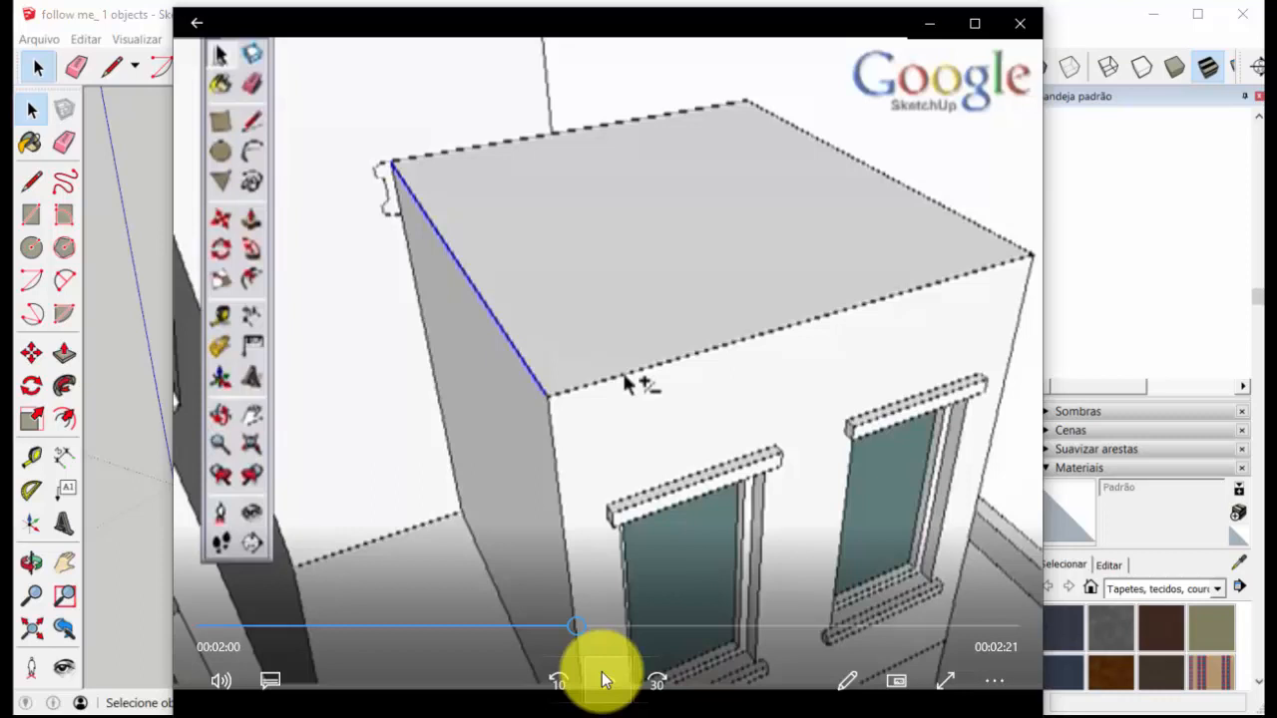
left_click(602, 677)
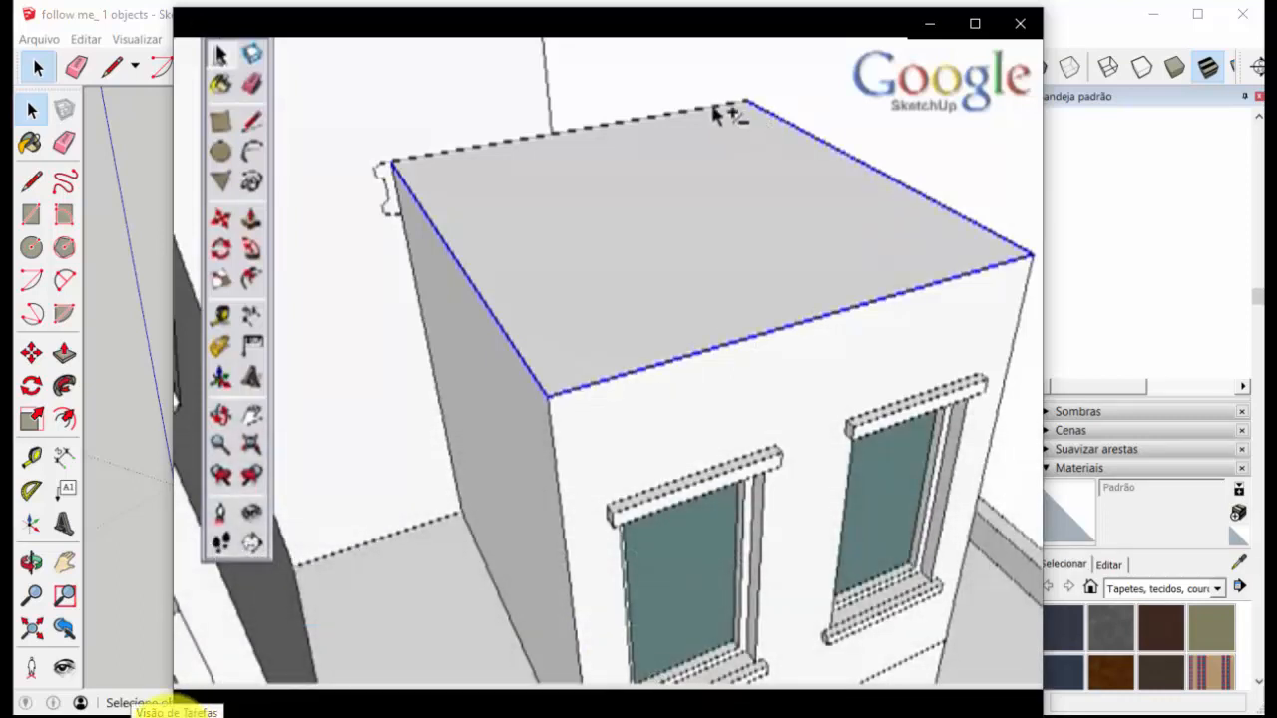
Examine how the cornice profile is swept around the small building's preselected roof edges, pausing at 2:06 and 2:10
mouse_move(225, 643)
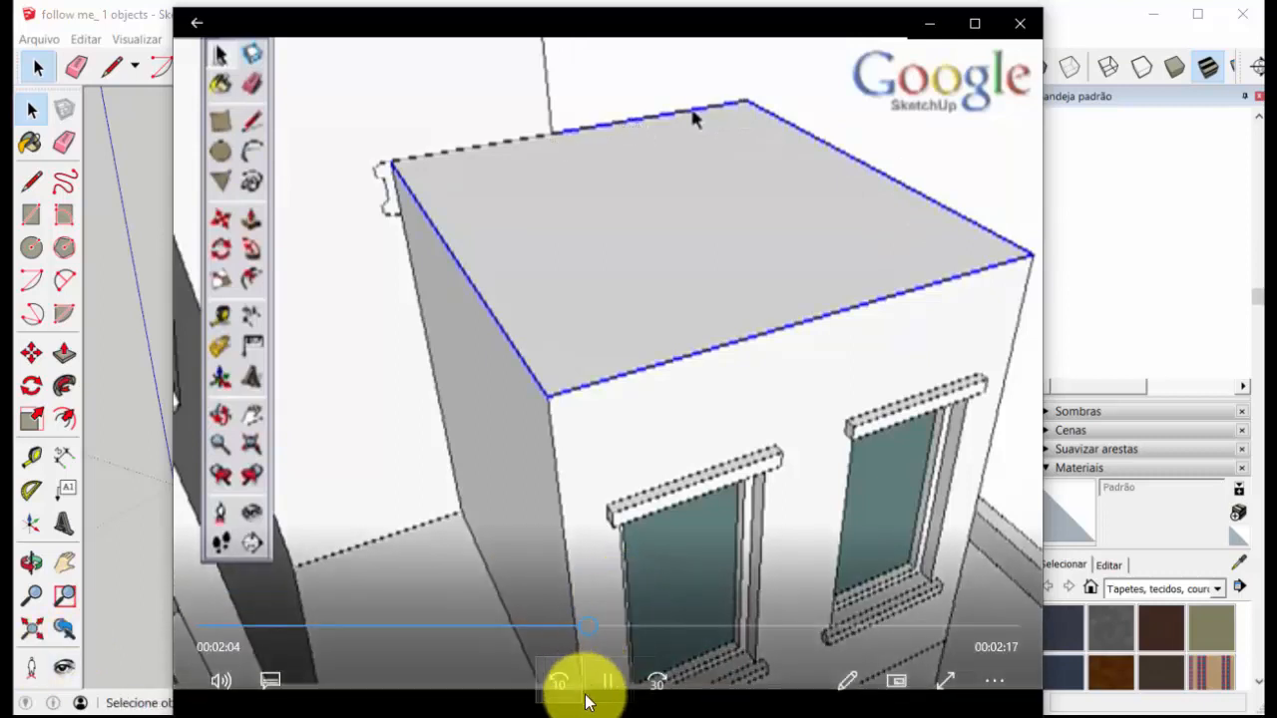
left_click(608, 687)
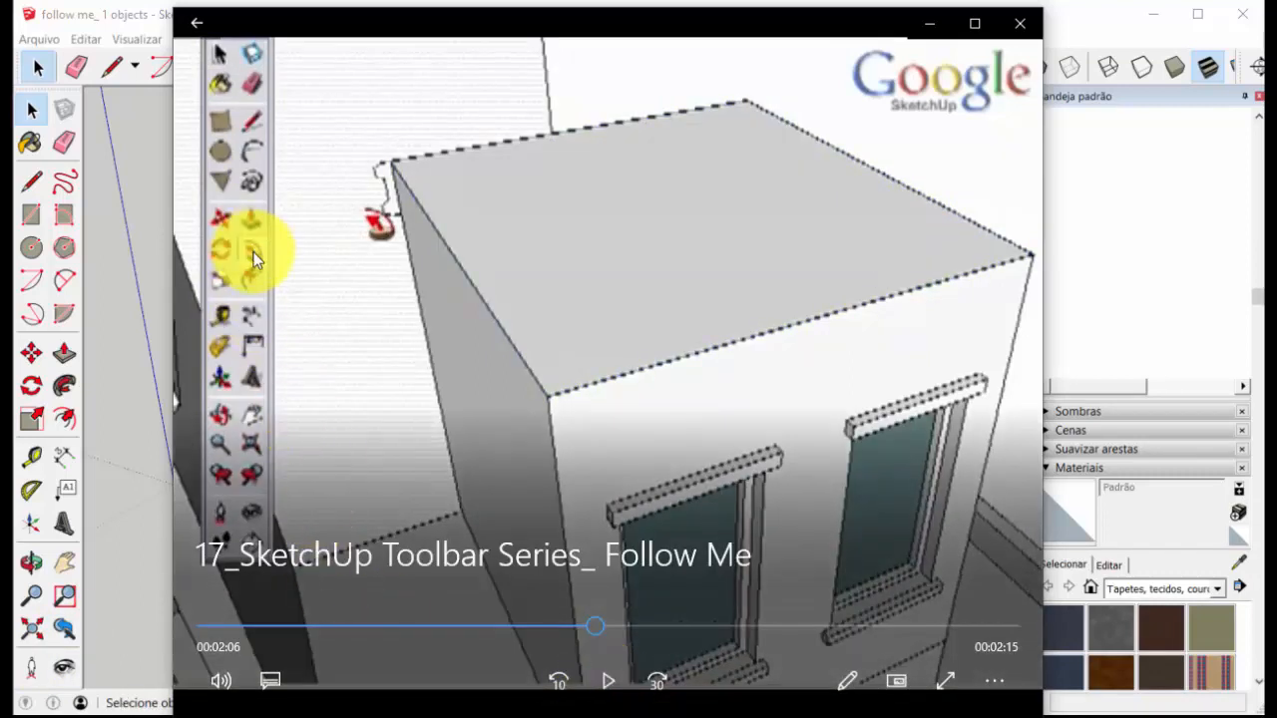
left_click(608, 682)
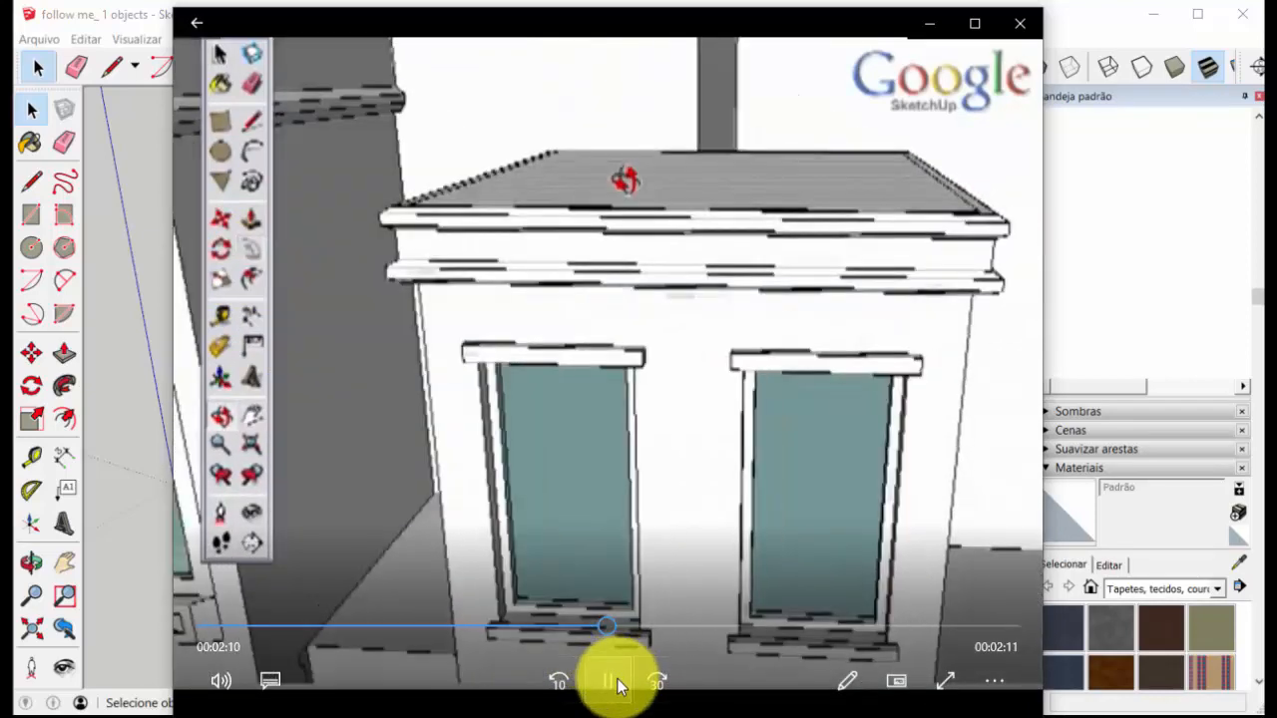
left_click(607, 680)
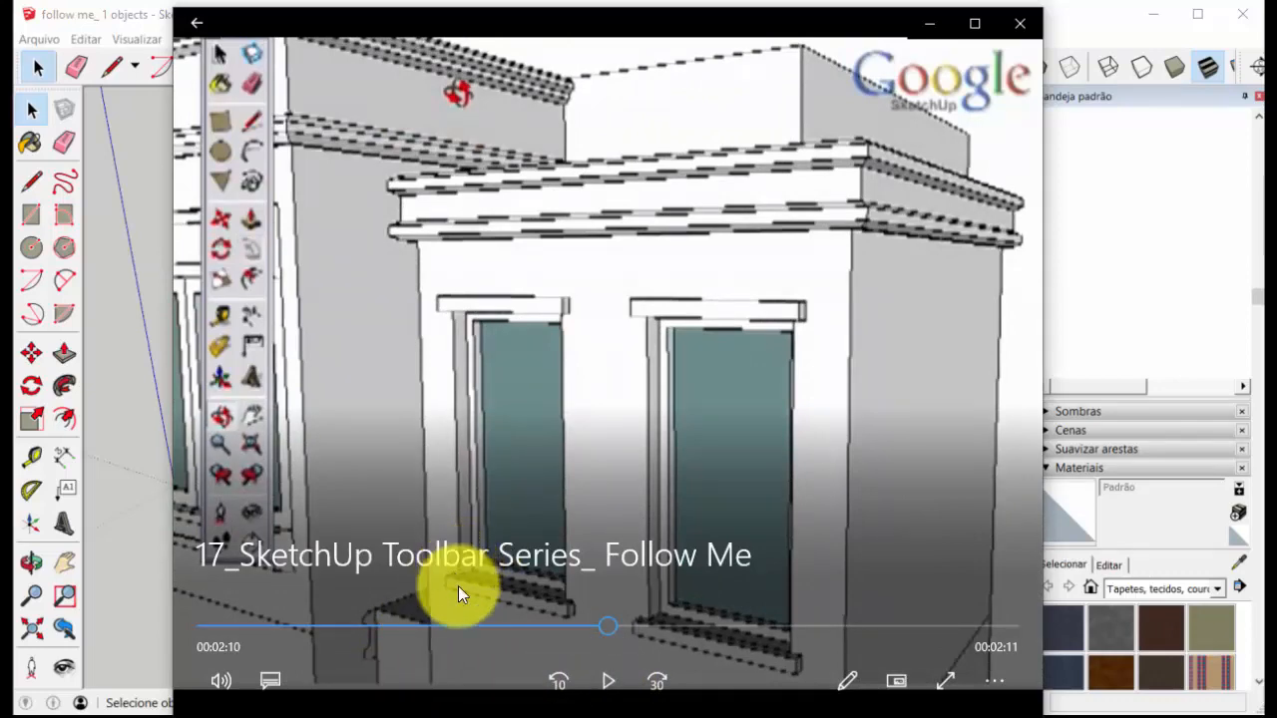
Replay the cornice demonstration from 2:04 and pause at 2:31 to examine the roof path on the arched-window building
left_click(589, 625)
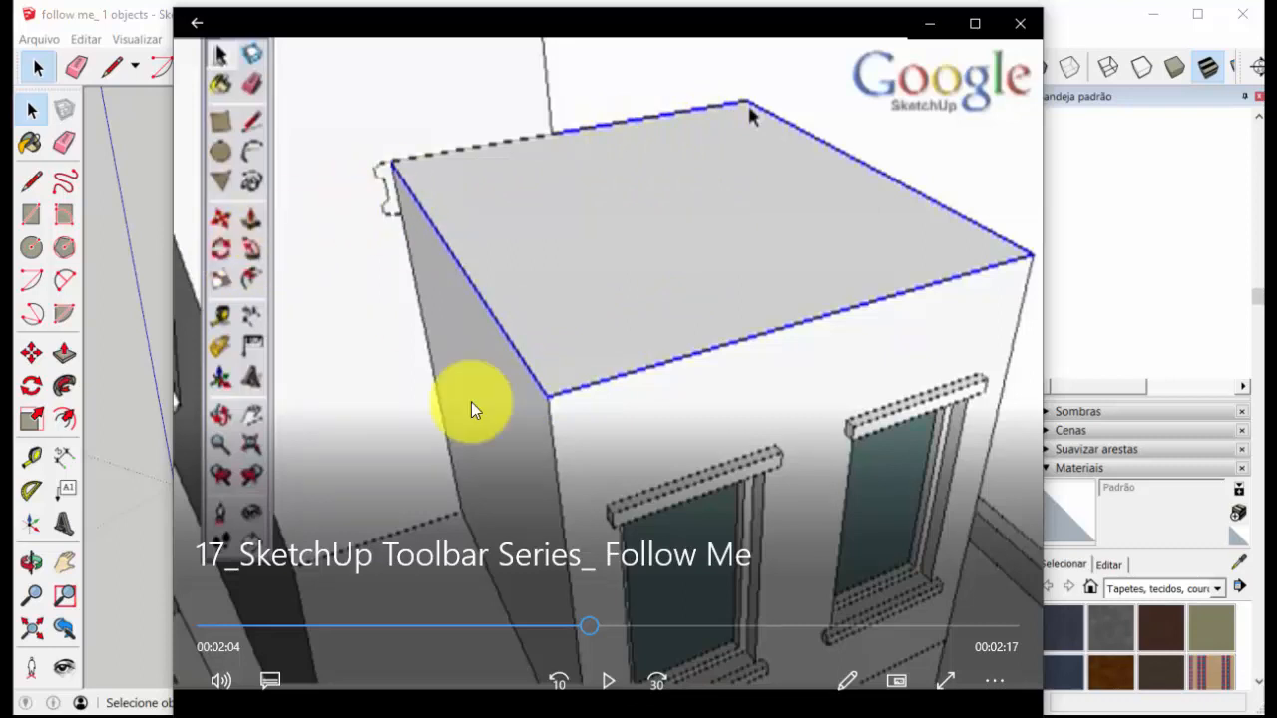
left_click(607, 684)
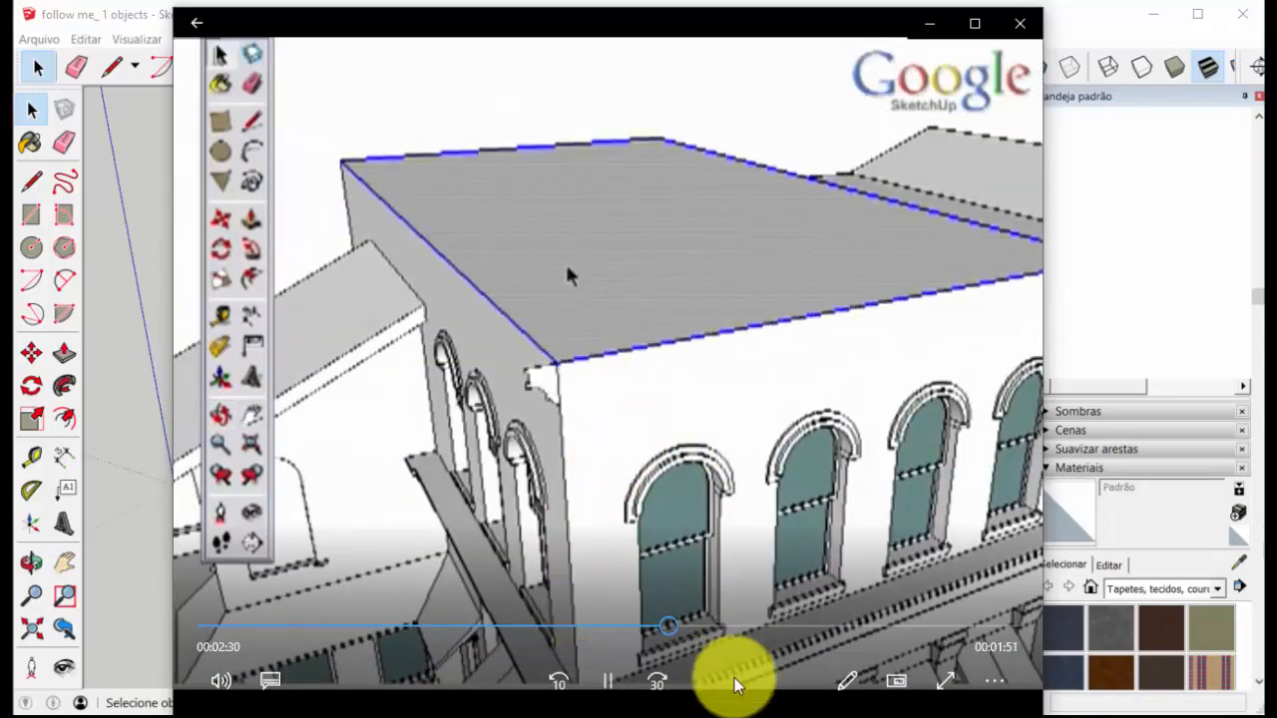
left_click(608, 682)
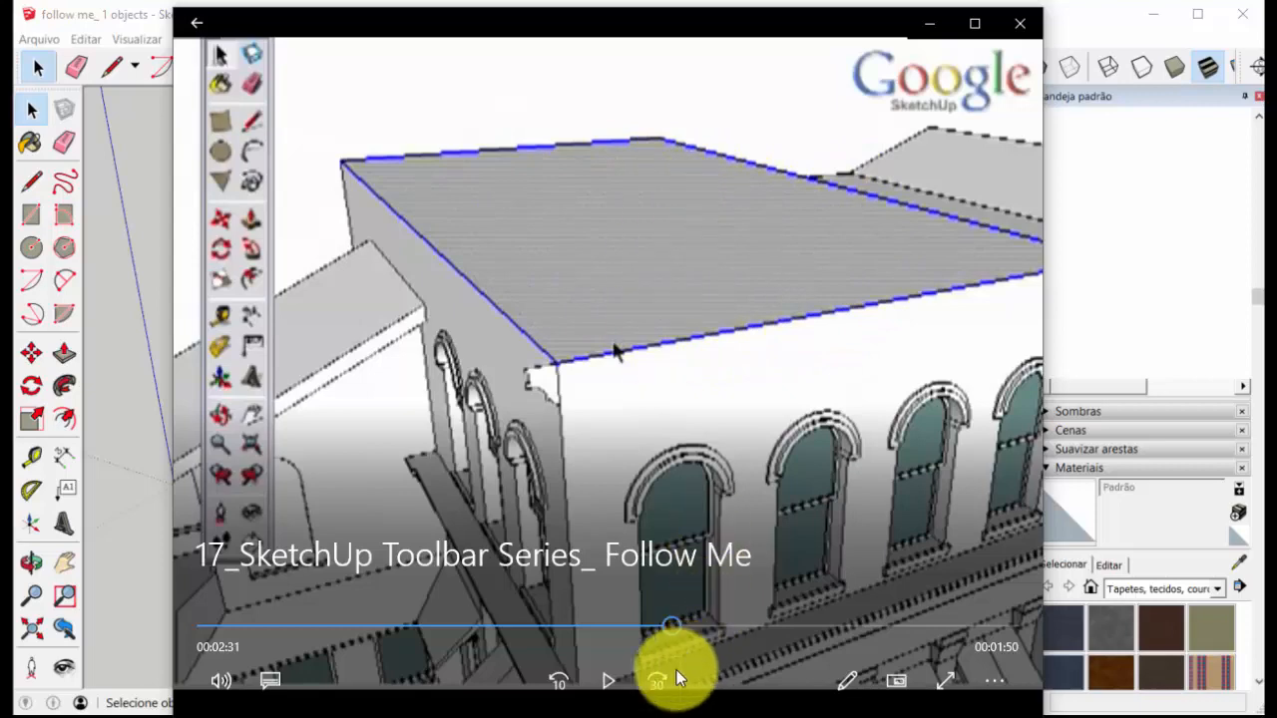
left_click(612, 681)
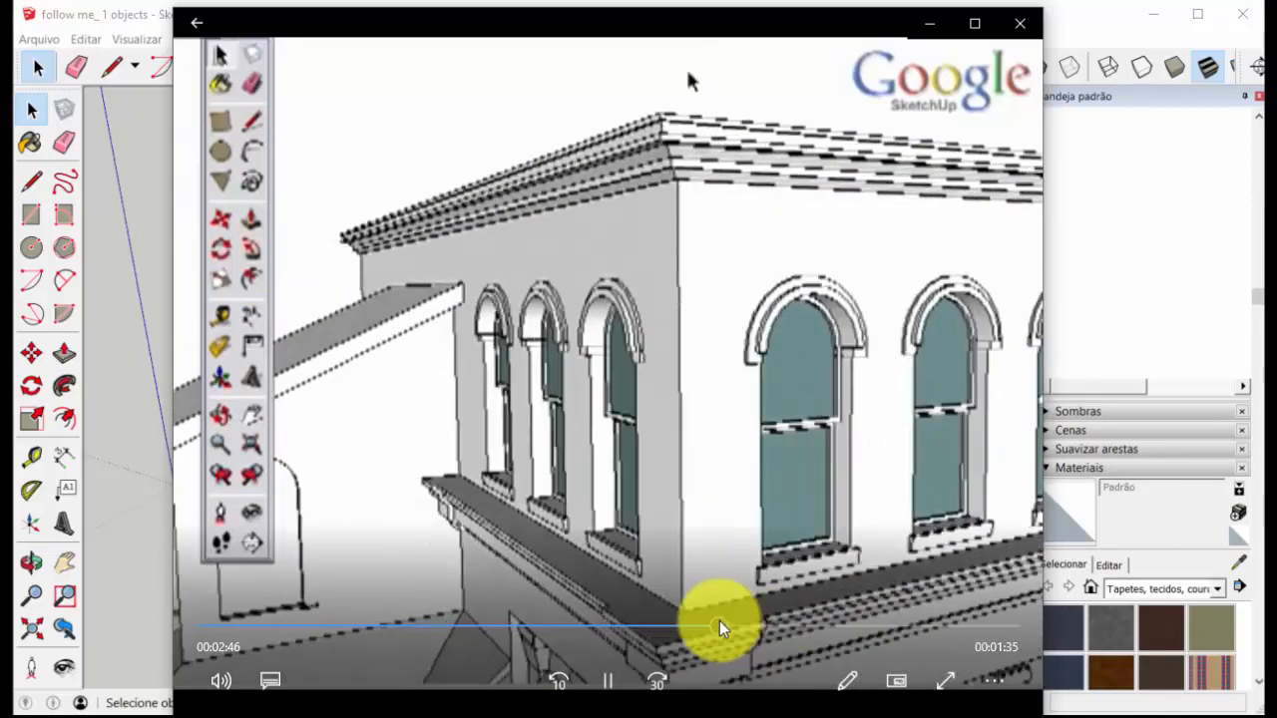
Skip ahead to the stemmed glass profile over its circular path, pause at 3:20, and play on
left_click_drag(719, 621, 813, 624)
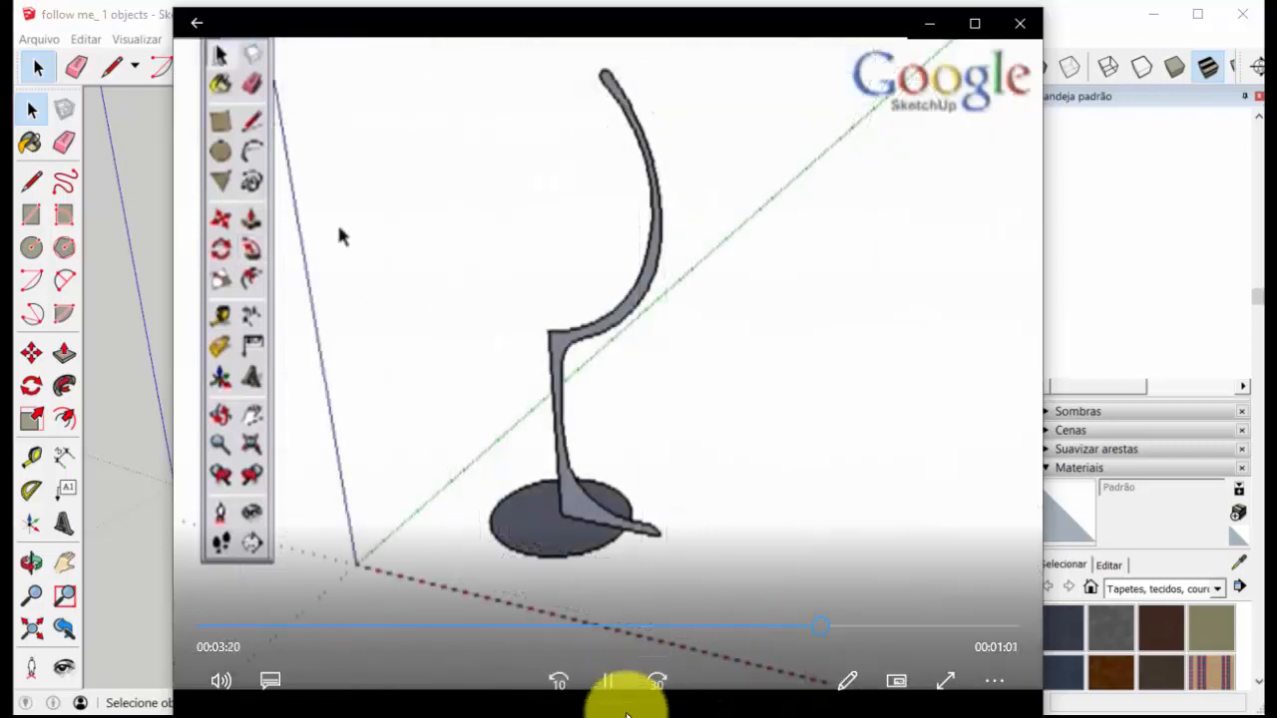
left_click(617, 683)
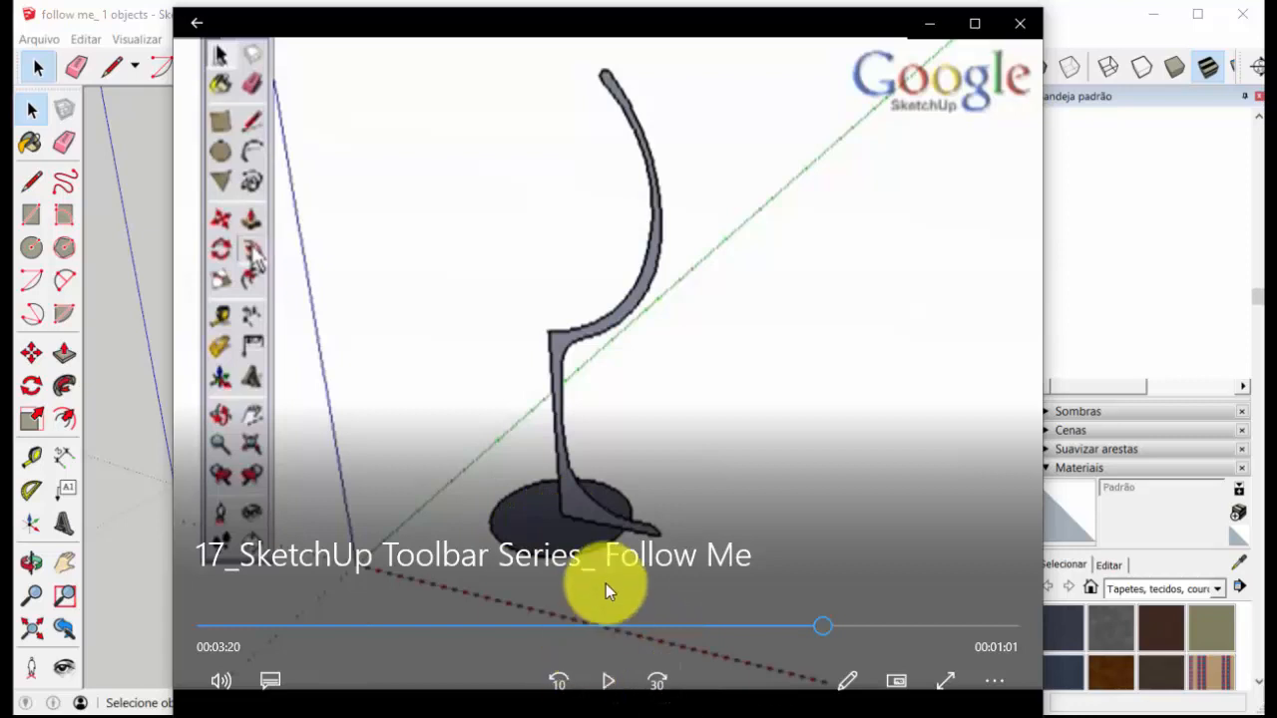
left_click(608, 680)
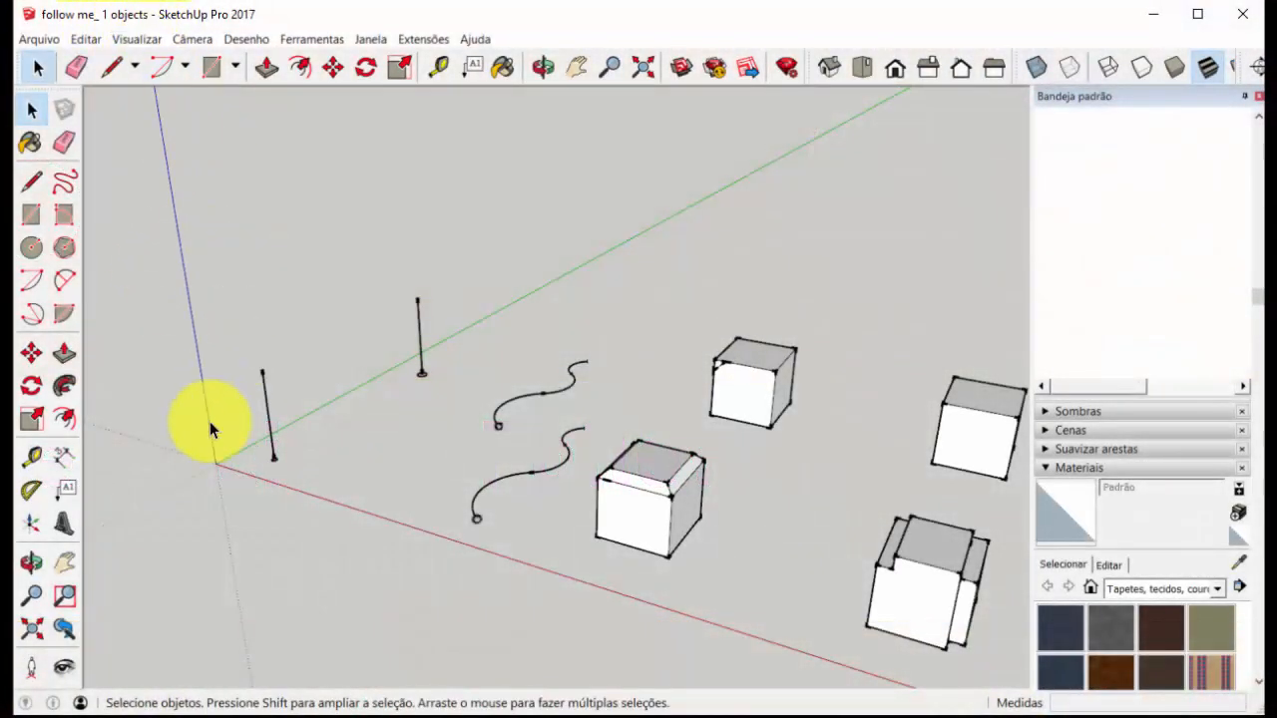
Examine the two vertical lines near the origin and the circles at their bases
scroll(211, 419, "up", 5)
scroll(239, 354, "up", 2)
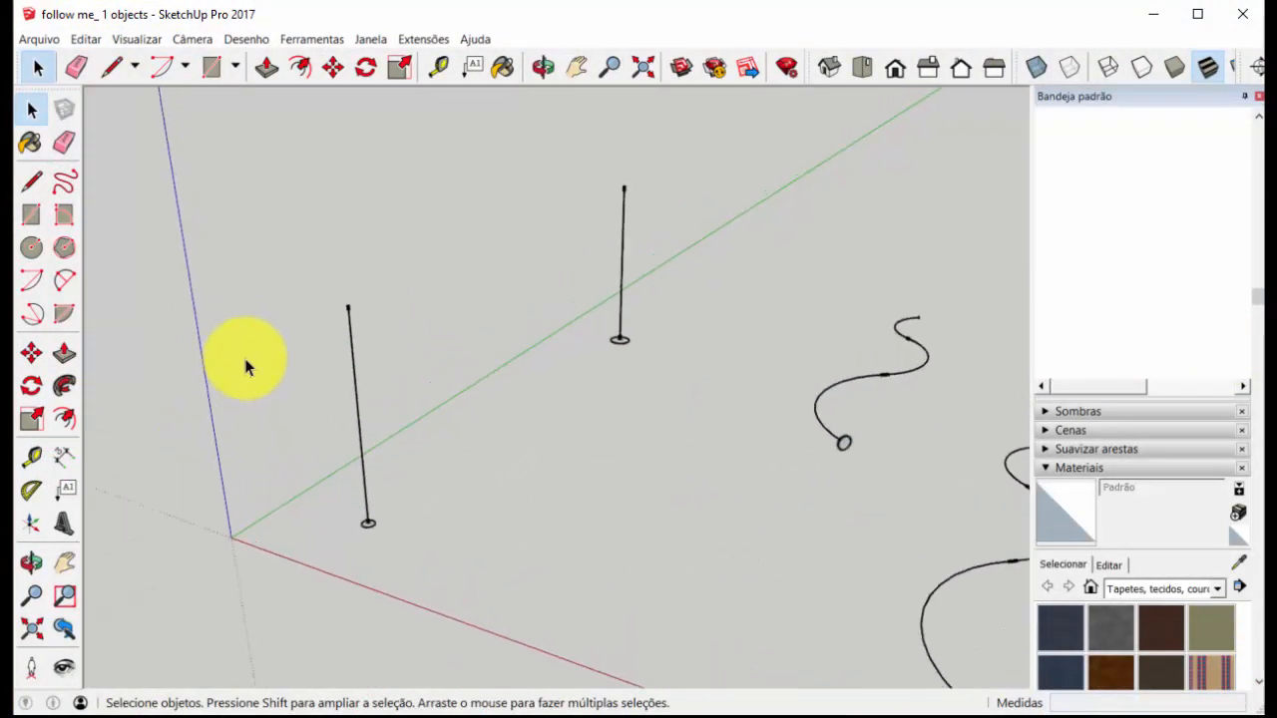
scroll(351, 337, "up", 3)
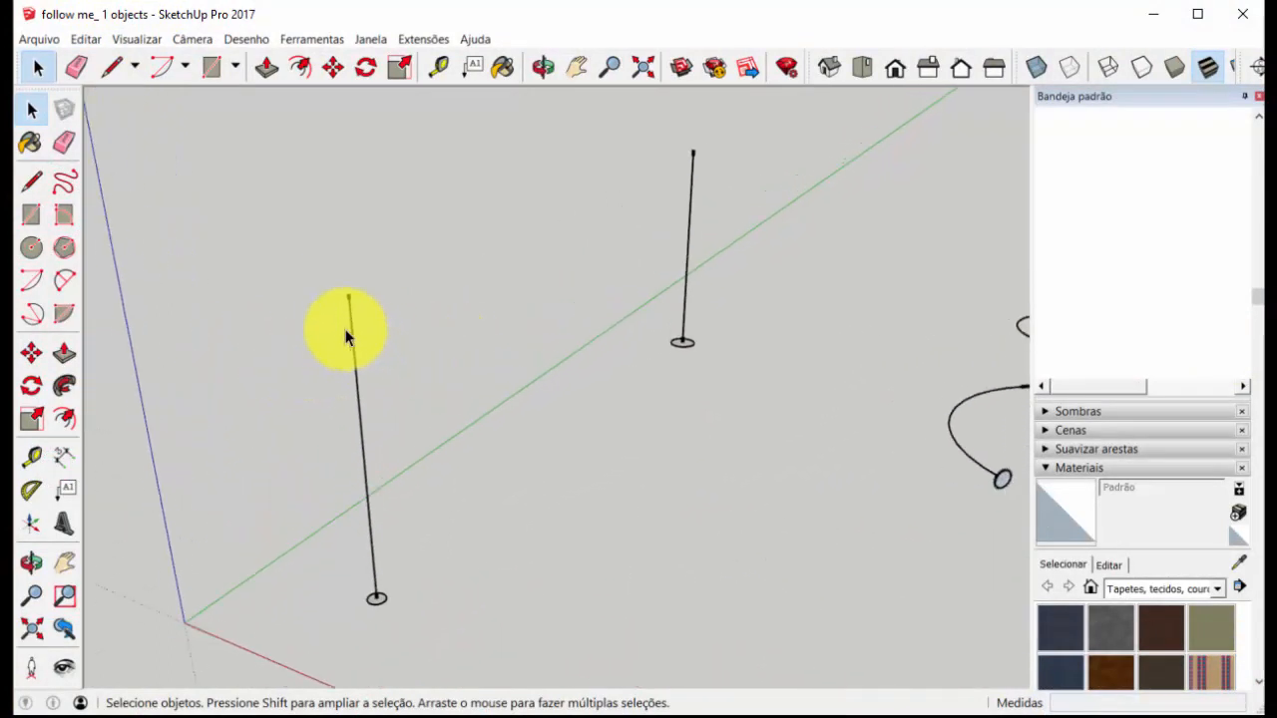
scroll(330, 559, "up", 1)
scroll(449, 449, "down", 3)
scroll(390, 479, "up", 3)
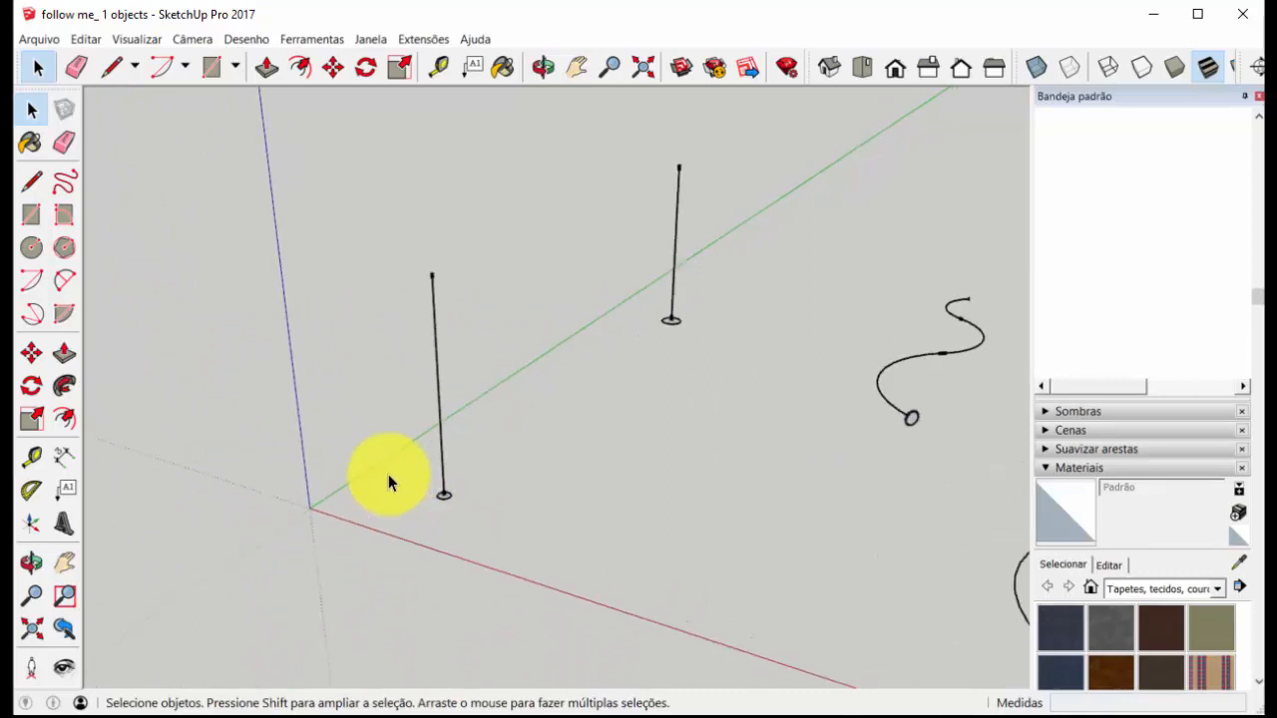
scroll(357, 420, "up", 2)
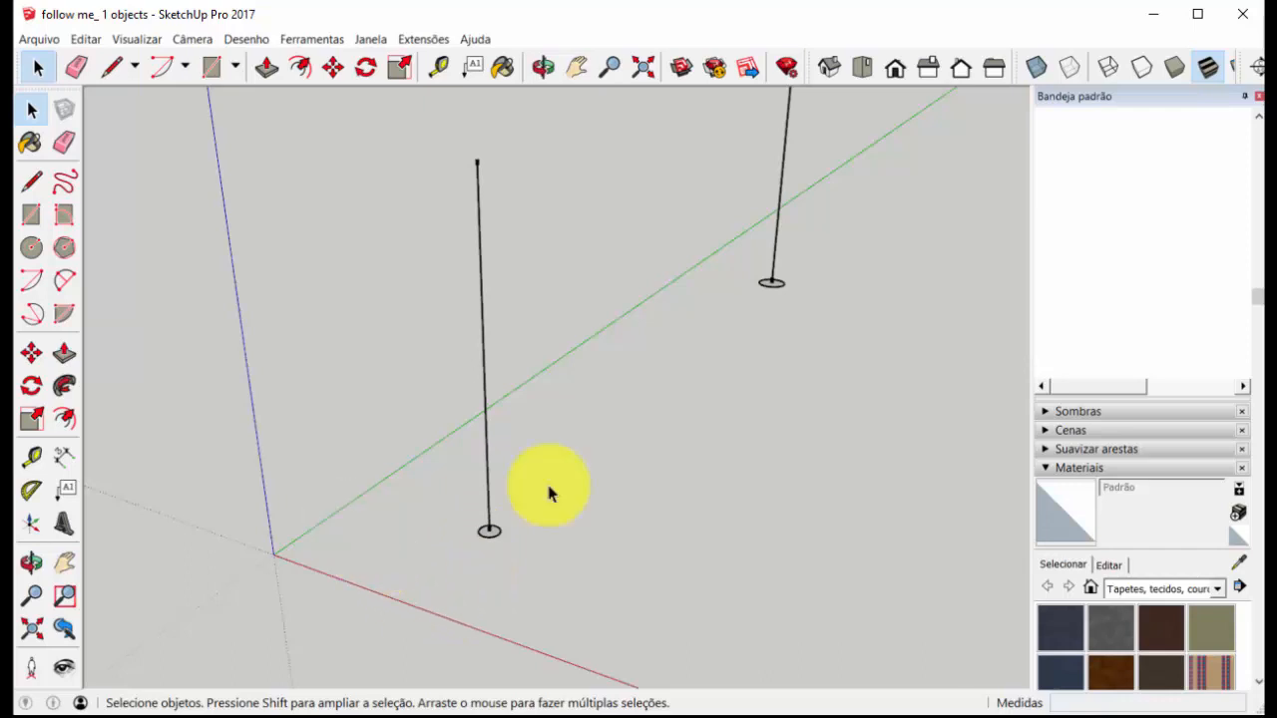
scroll(431, 195, "up", 1)
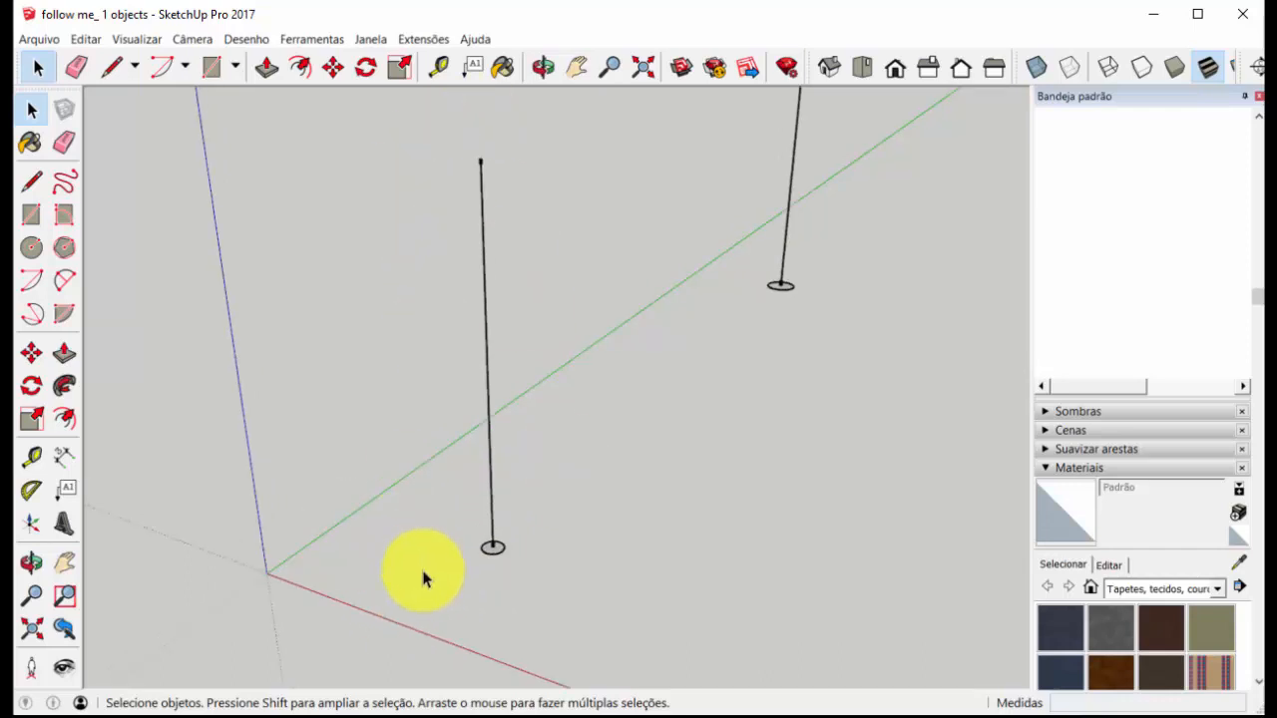
scroll(589, 316, "down", 1)
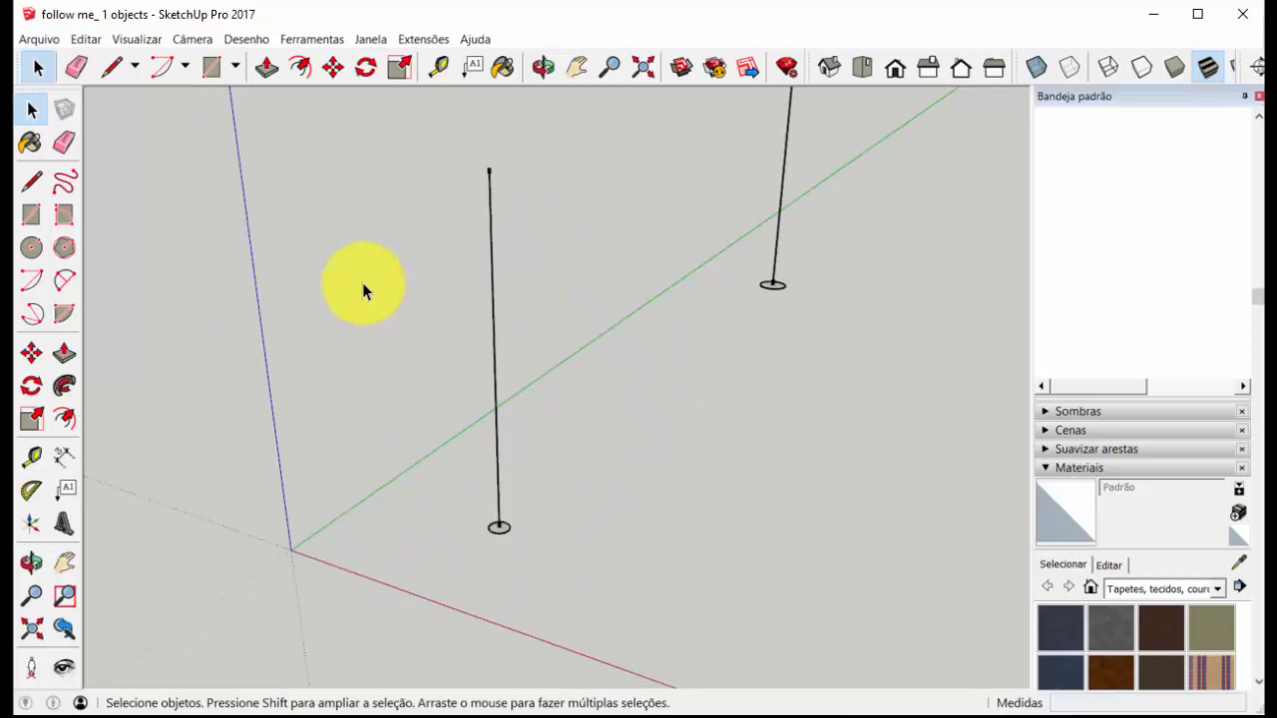
Sweep the circle nearest the origin up its vertical line to the upper endpoint with Follow Me
left_click(64, 388)
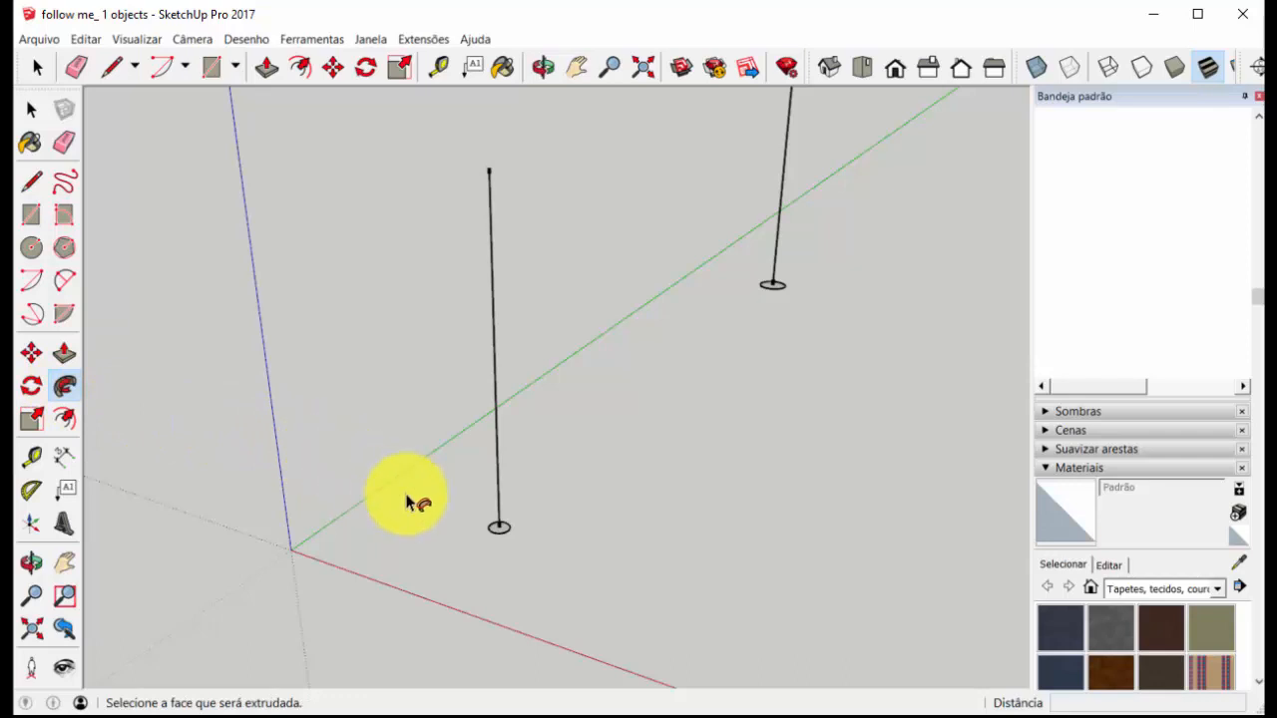
scroll(499, 528, "up", 5)
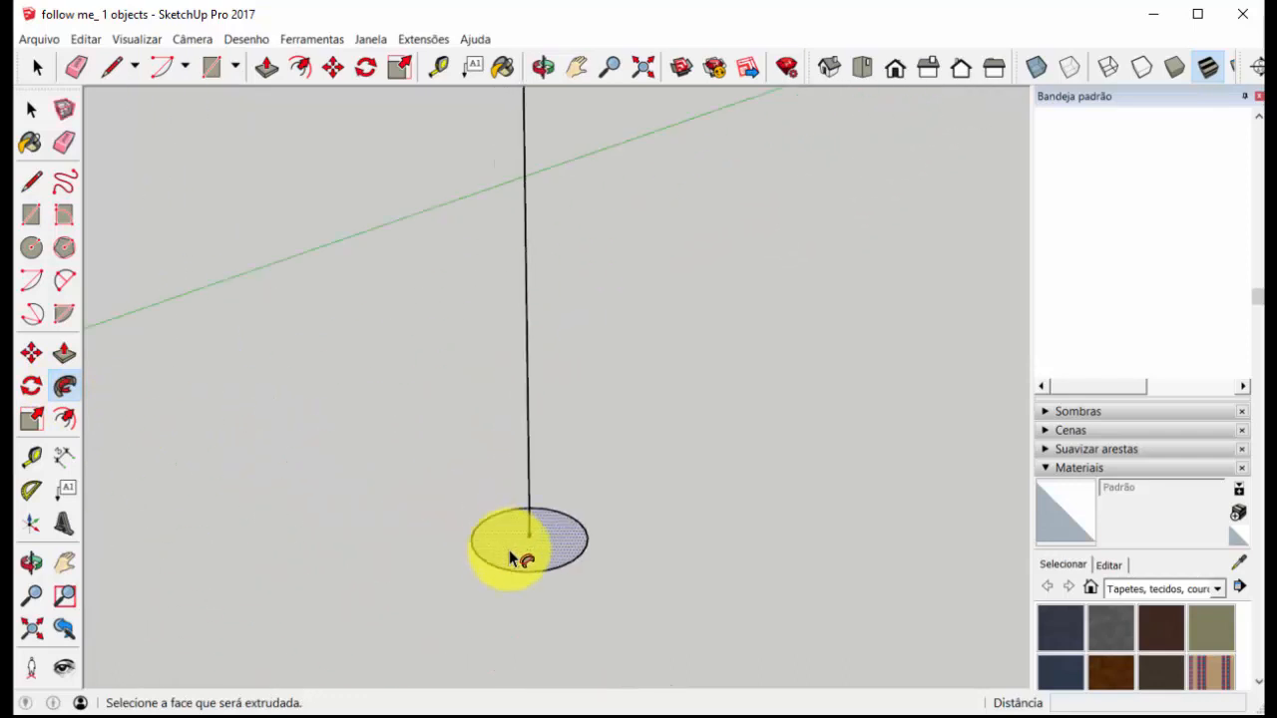
left_click_drag(511, 558, 524, 361)
scroll(530, 496, "down", 3)
scroll(528, 489, "down", 2)
left_click_drag(526, 307, 524, 178)
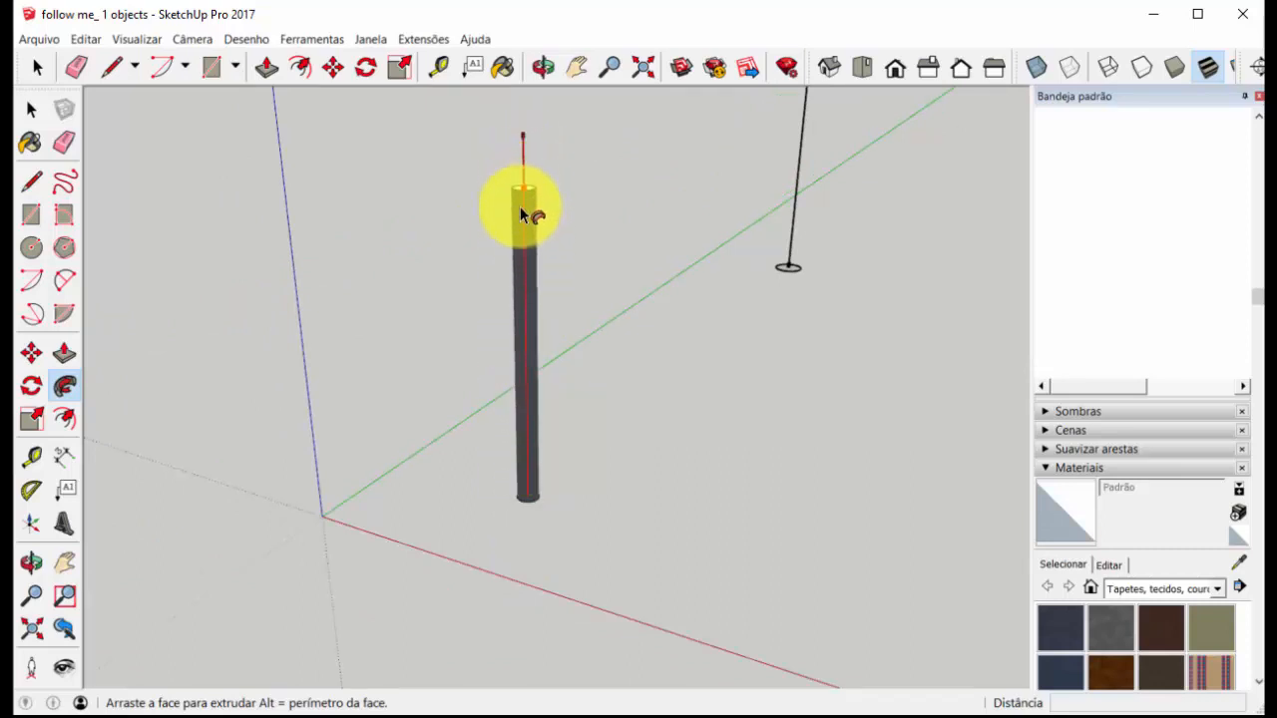
key("Escape")
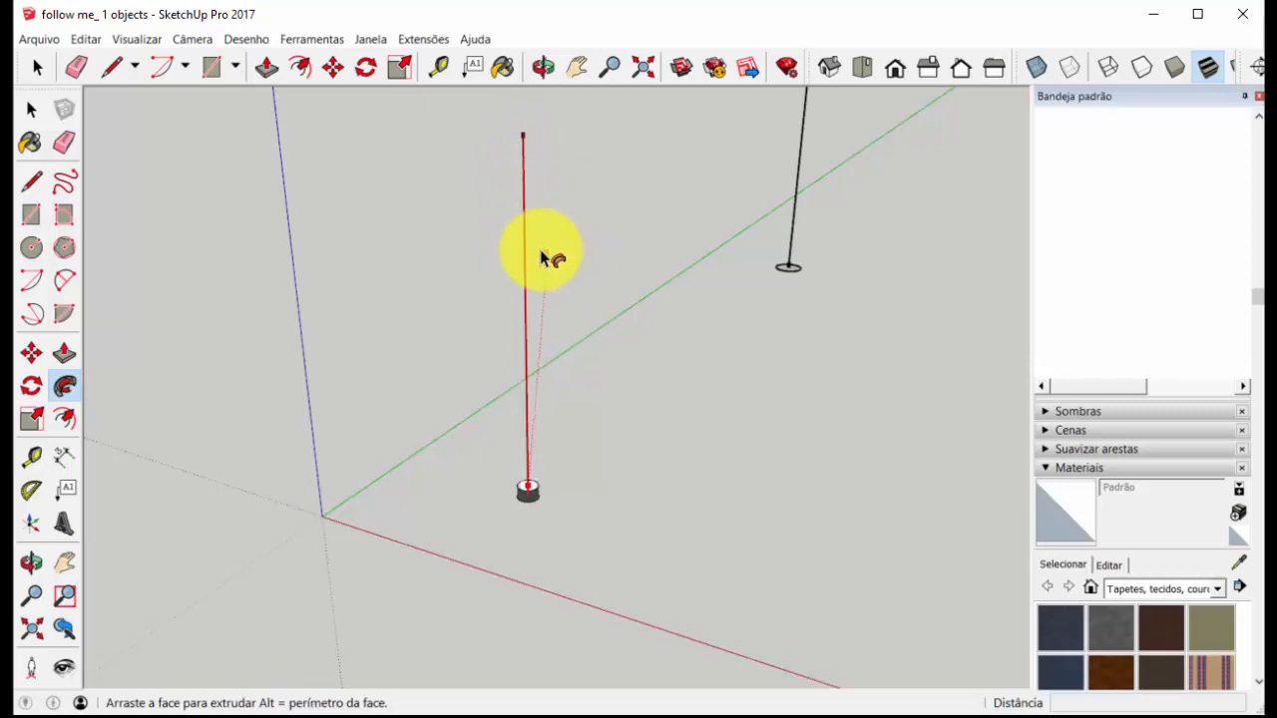
left_click_drag(532, 257, 520, 135)
right_click(520, 135)
key("Escape")
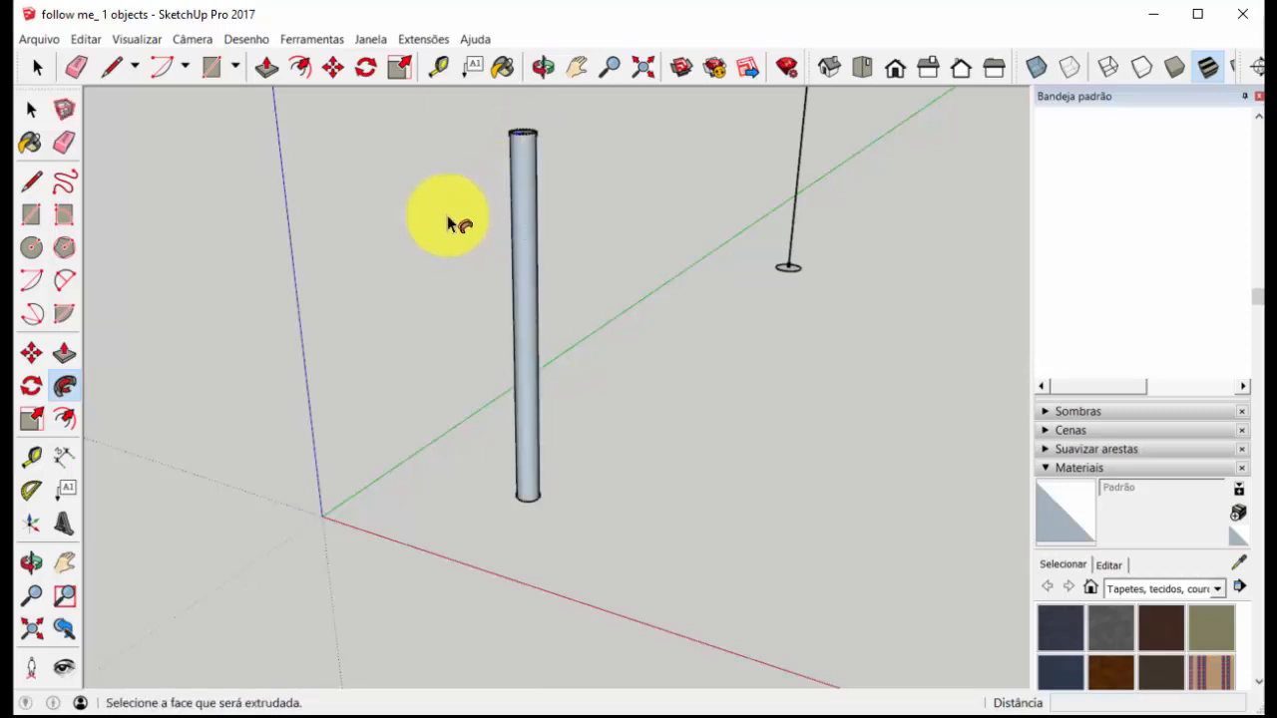
Undo the Follow Me sweep of the circle nearest the origin
scroll(567, 273, "down", 2)
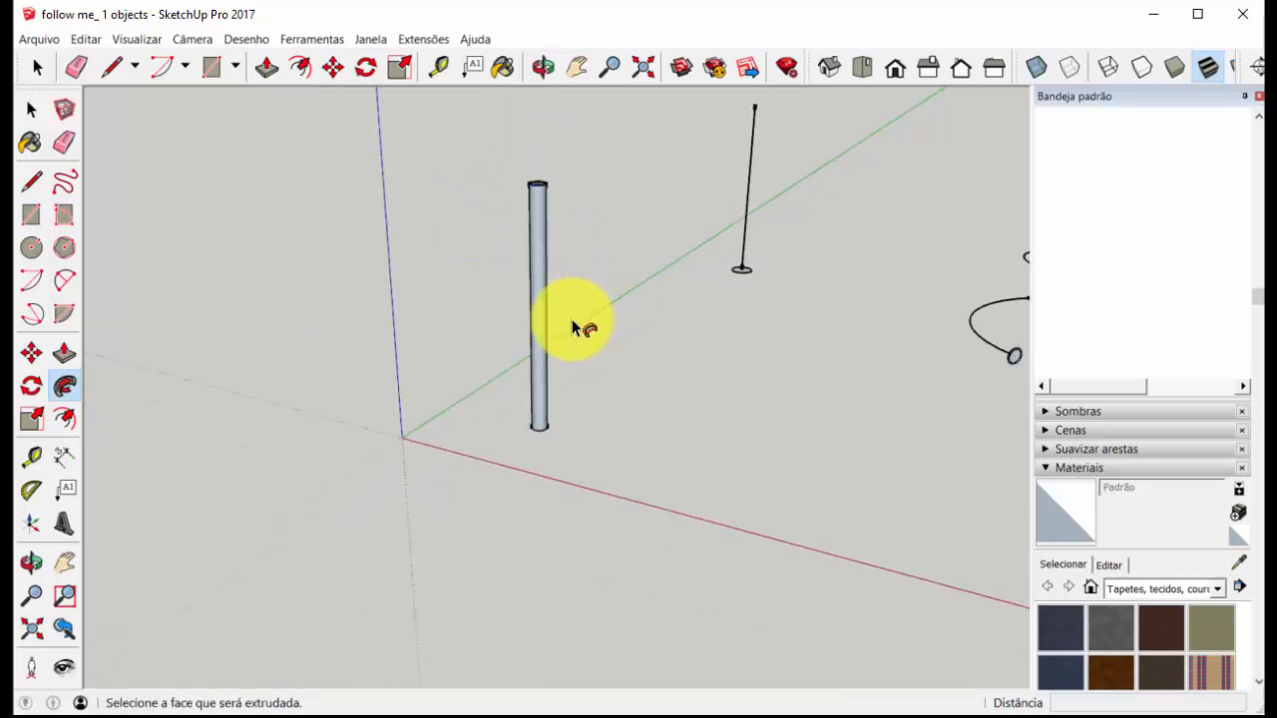
left_click(24, 69)
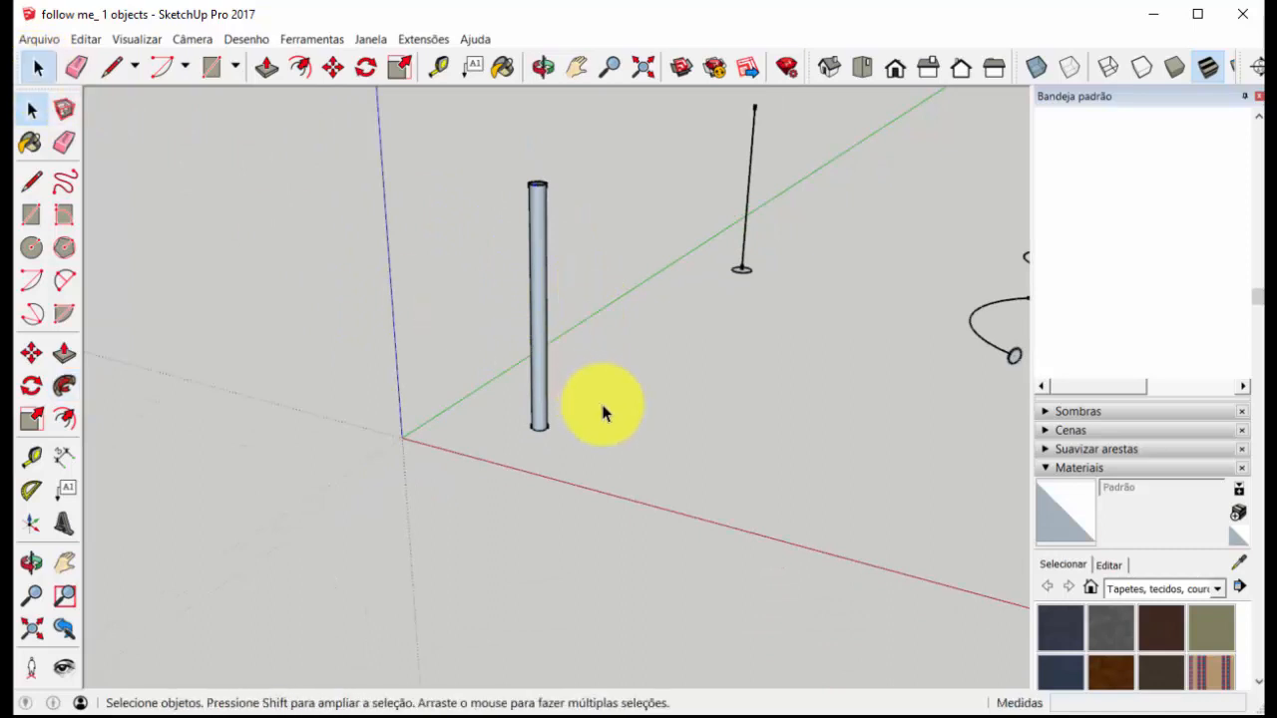
key("ctrl+z")
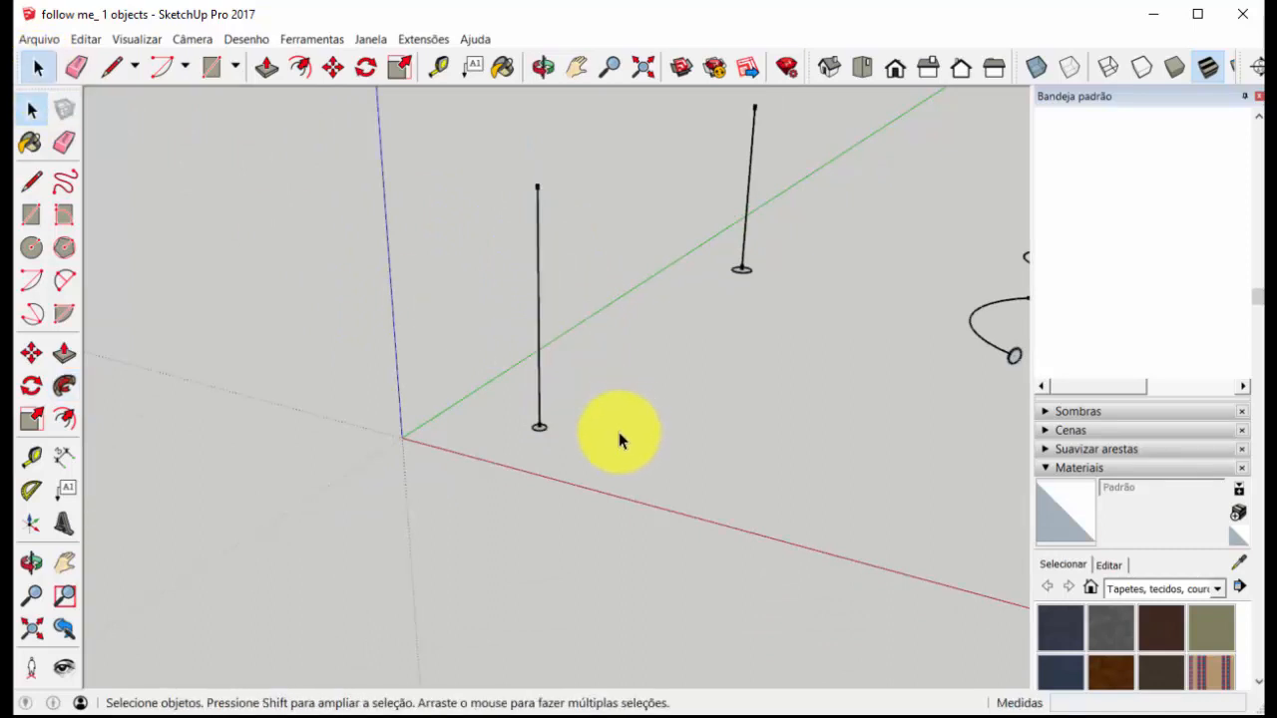
scroll(548, 439, "up", 3)
scroll(546, 439, "down", 2)
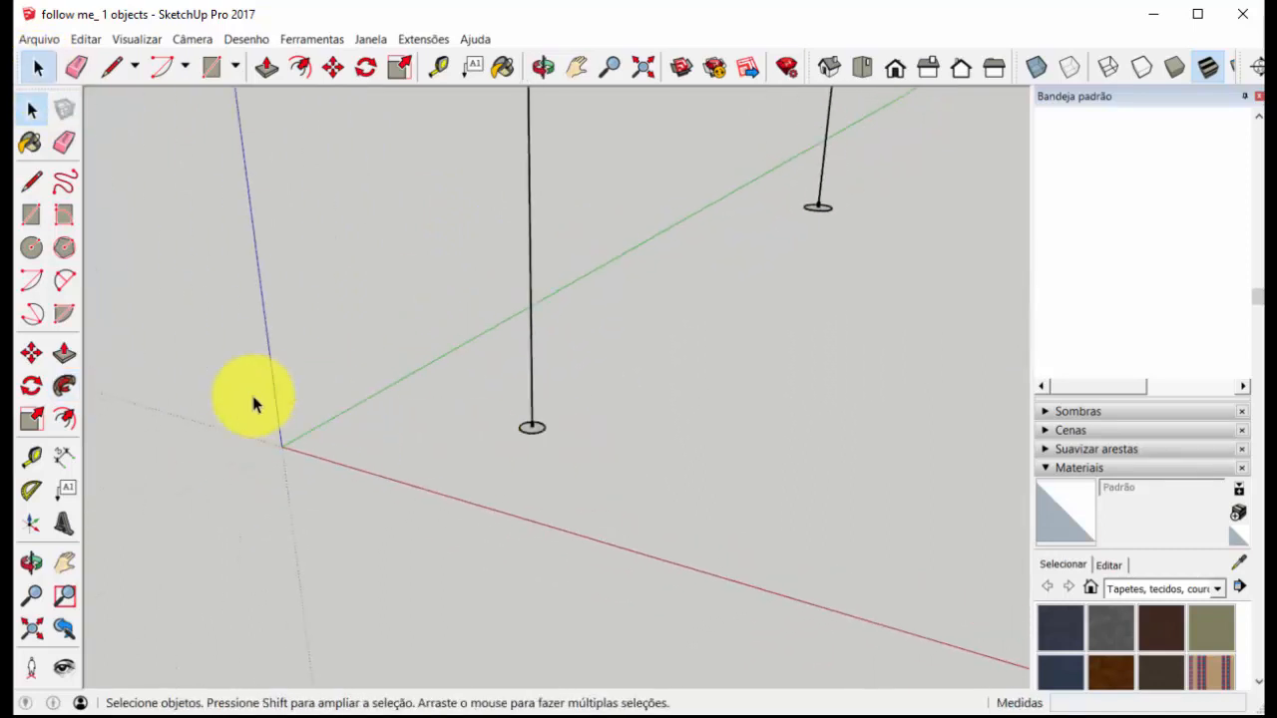
left_click(64, 386)
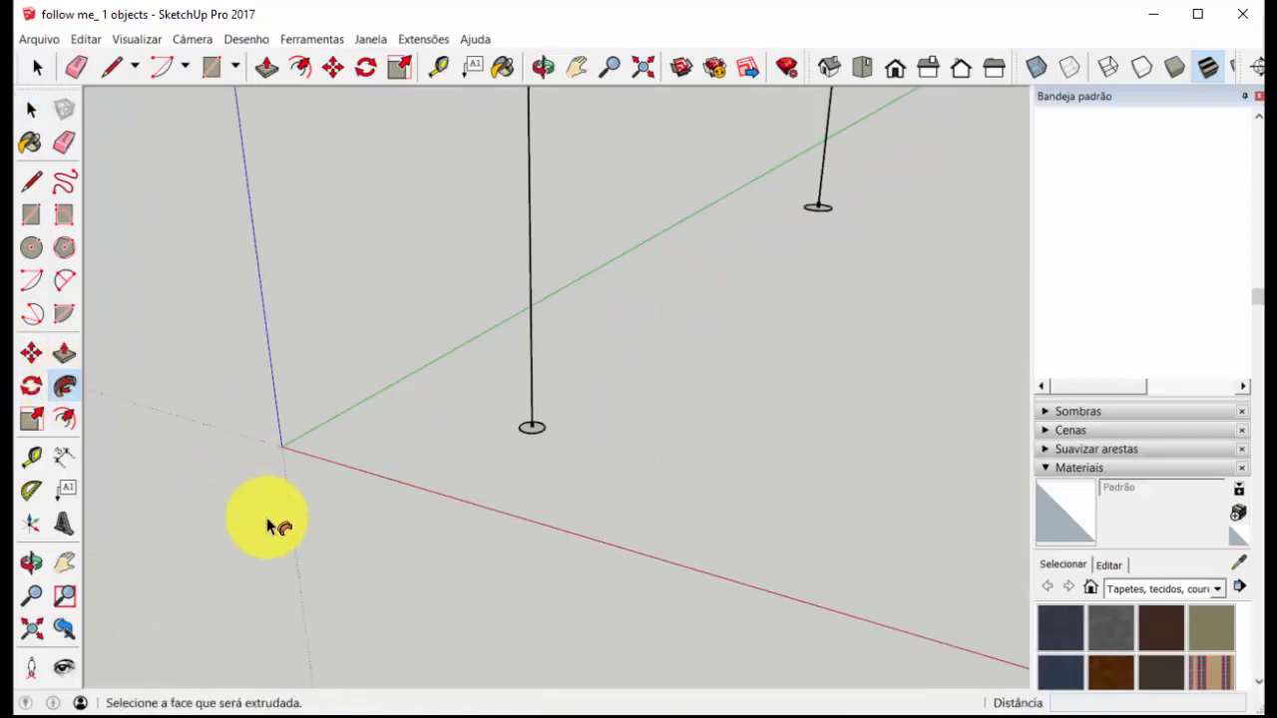
left_click(521, 434)
scroll(529, 427, "down", 2)
middle_click_drag(530, 427, 649, 345)
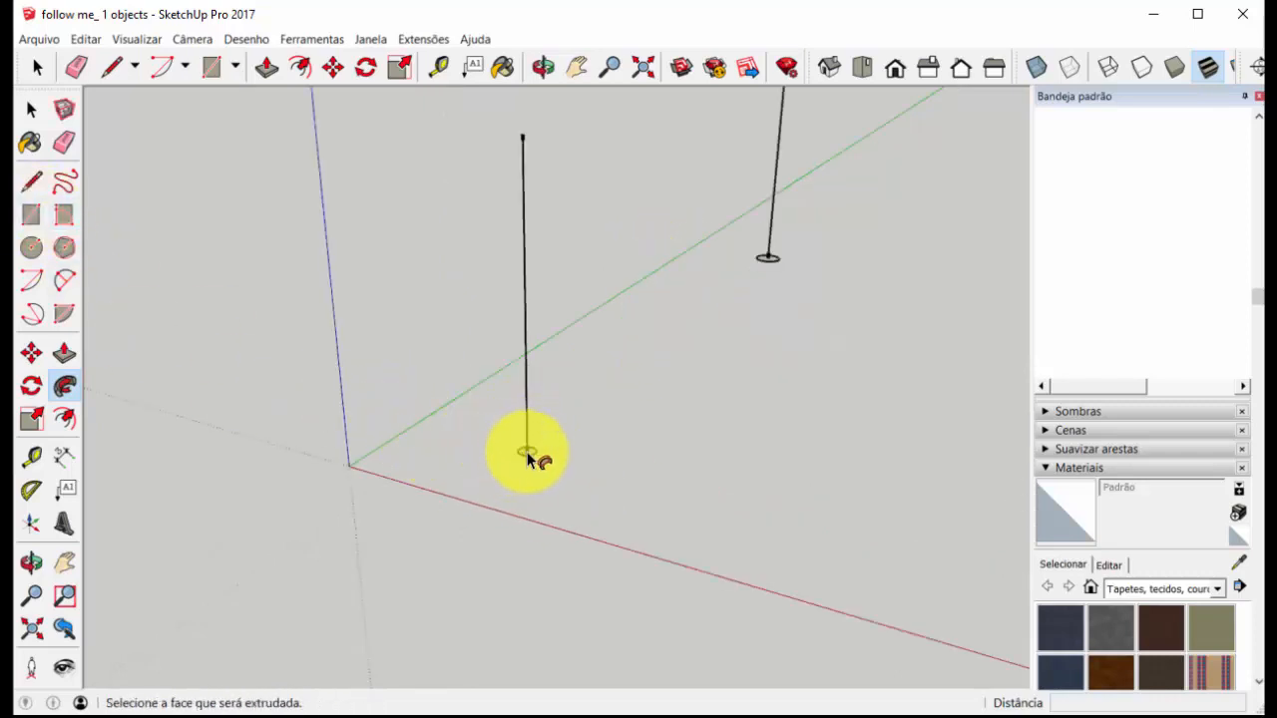
scroll(526, 457, "up", 3)
left_click(527, 461)
left_click(37, 70)
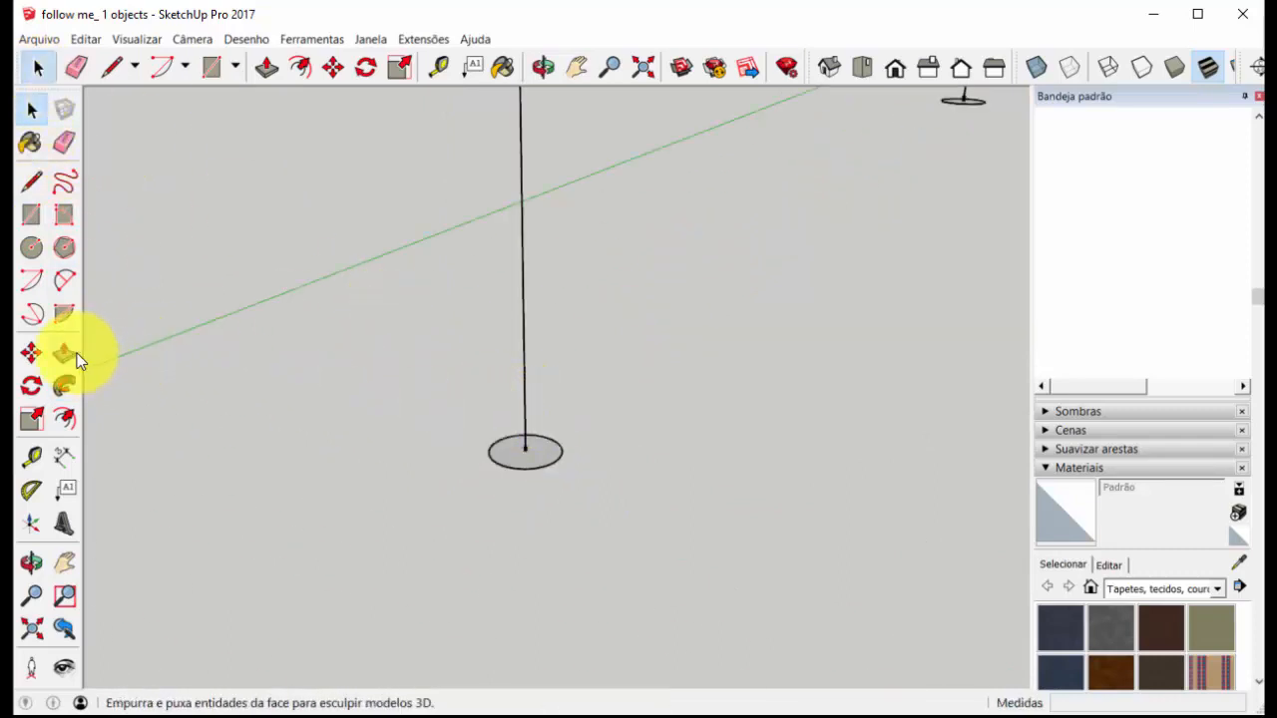
Extrude the base circle nearest the origin with Follow Me, guiding it manually along the vertical line to its upper endpoint
left_click(65, 388)
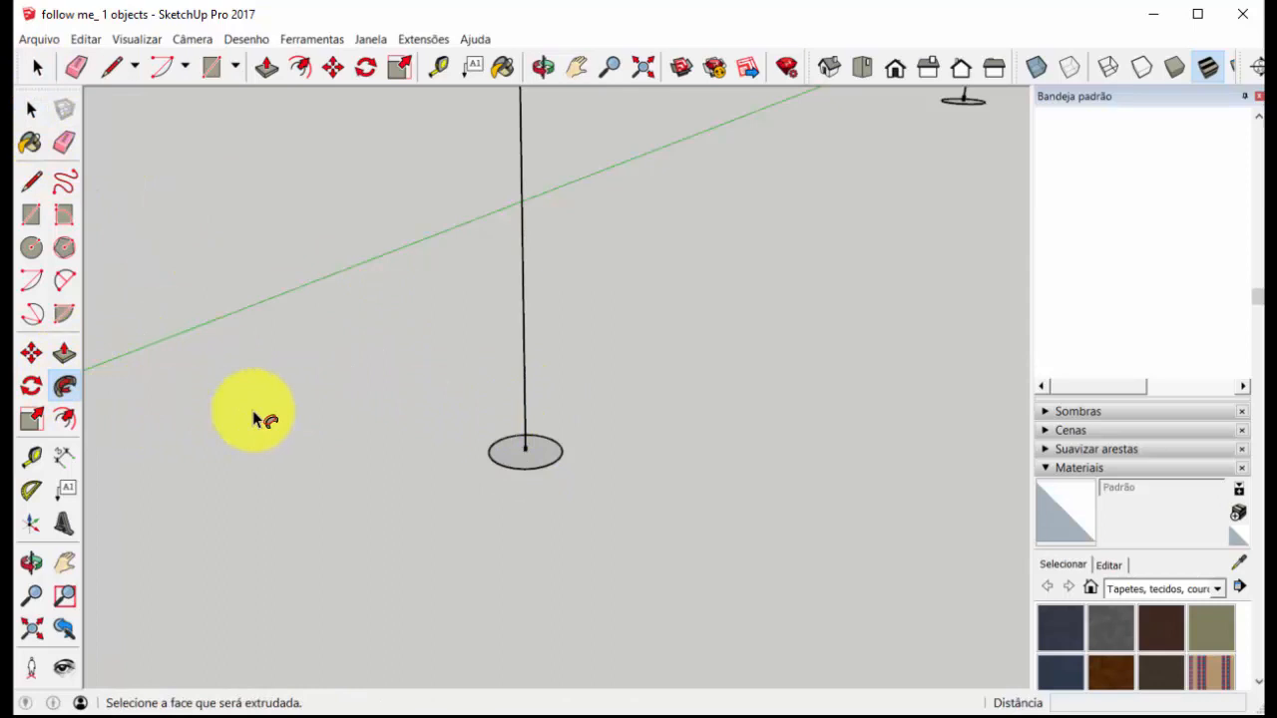
left_click(510, 453)
scroll(519, 449, "down", 2)
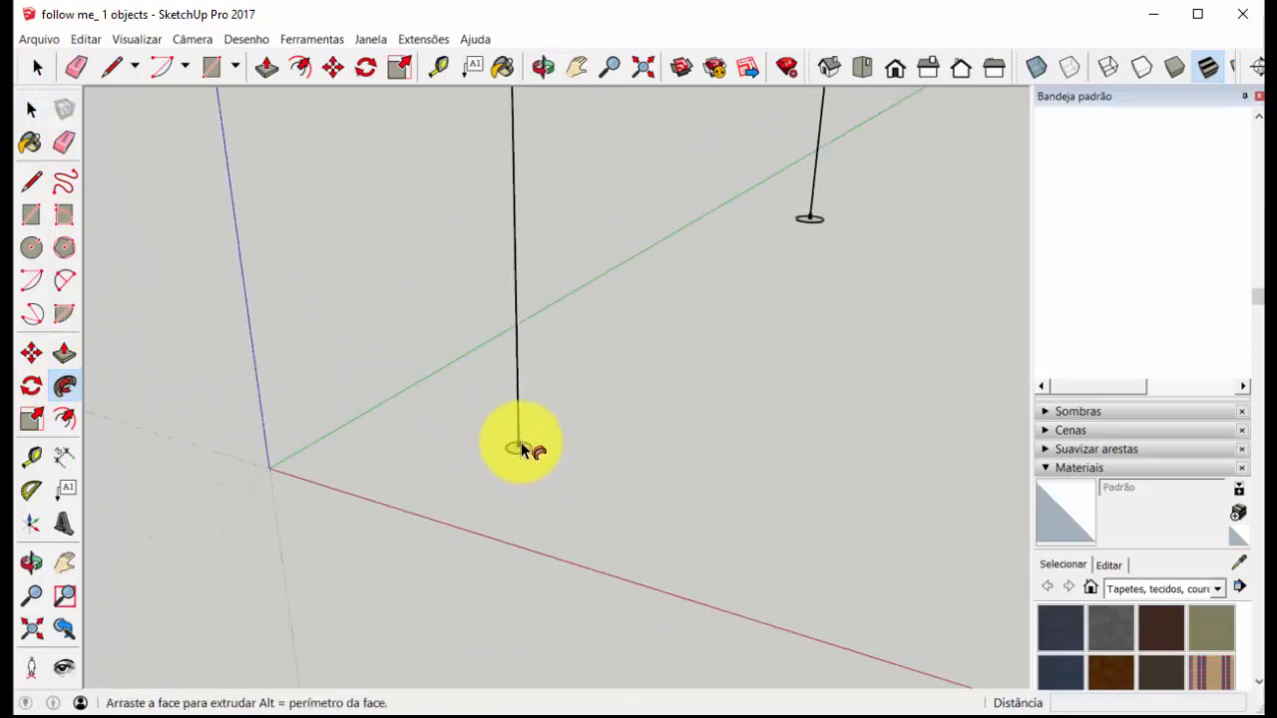
scroll(524, 413, "down", 5)
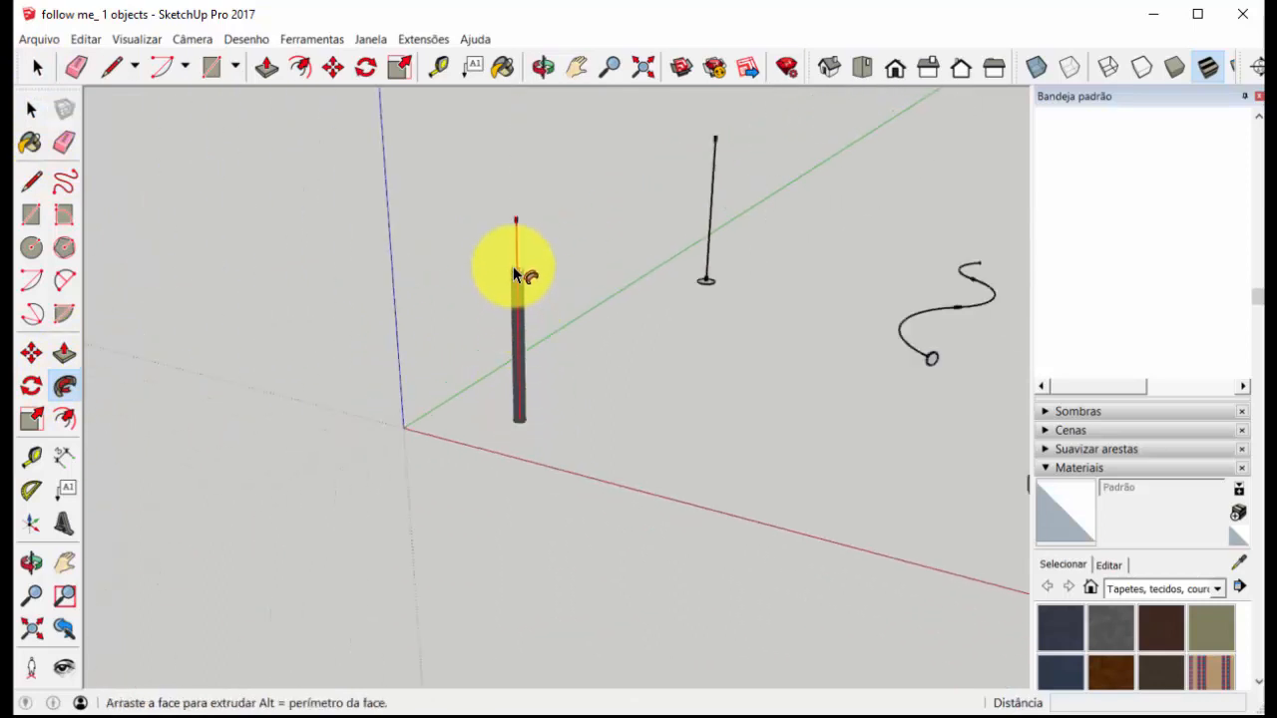
scroll(513, 228, "up", 2)
scroll(515, 215, "up", 3)
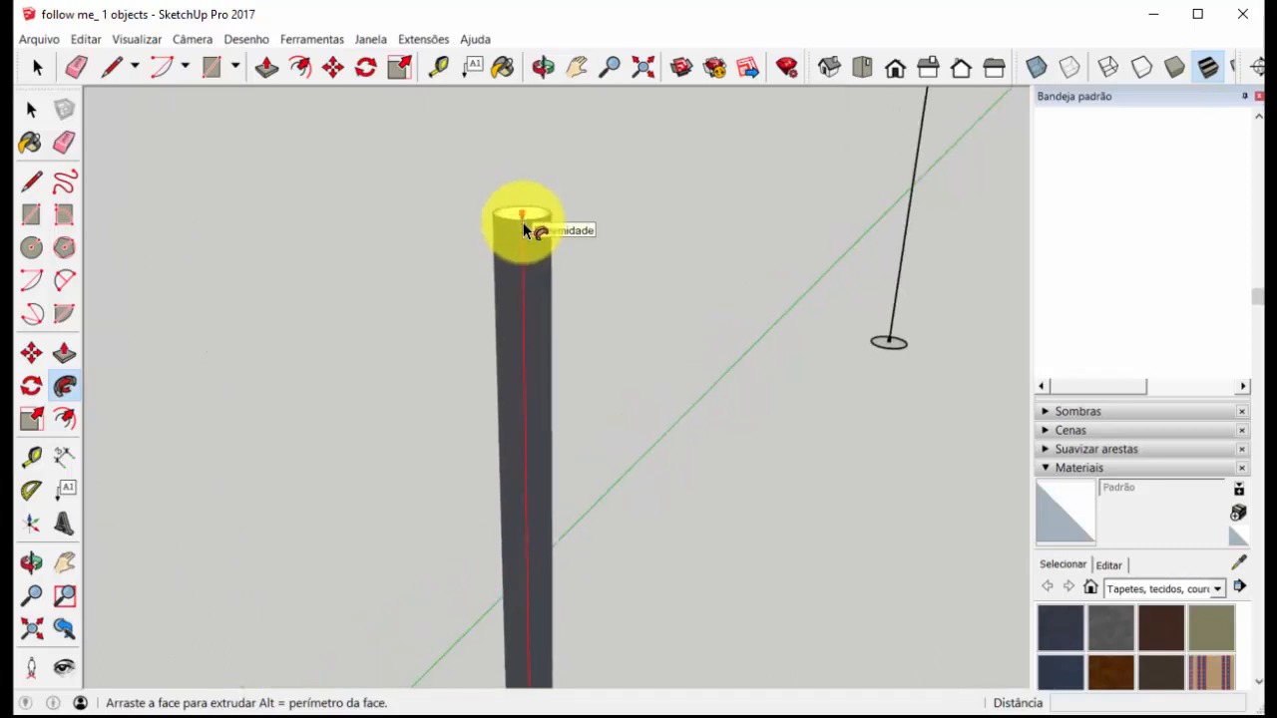
scroll(523, 219, "down", 1)
scroll(523, 218, "up", 4)
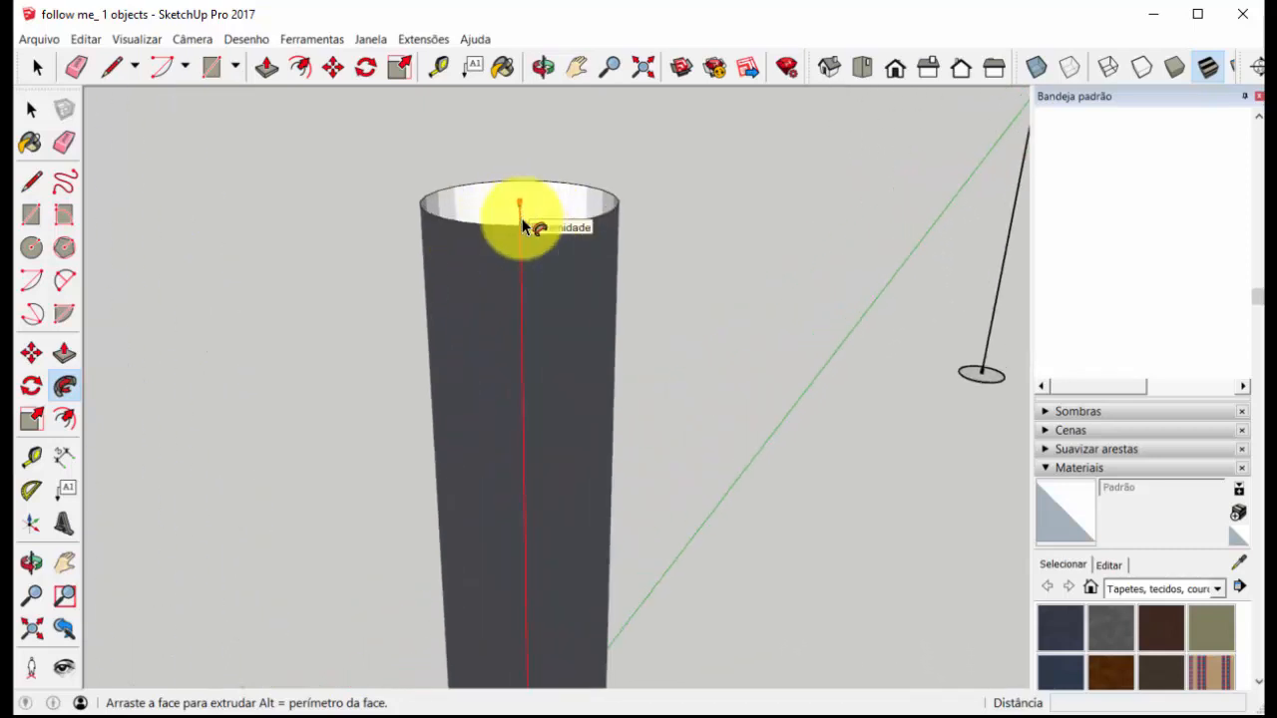
left_click(526, 215)
scroll(539, 219, "down", 6)
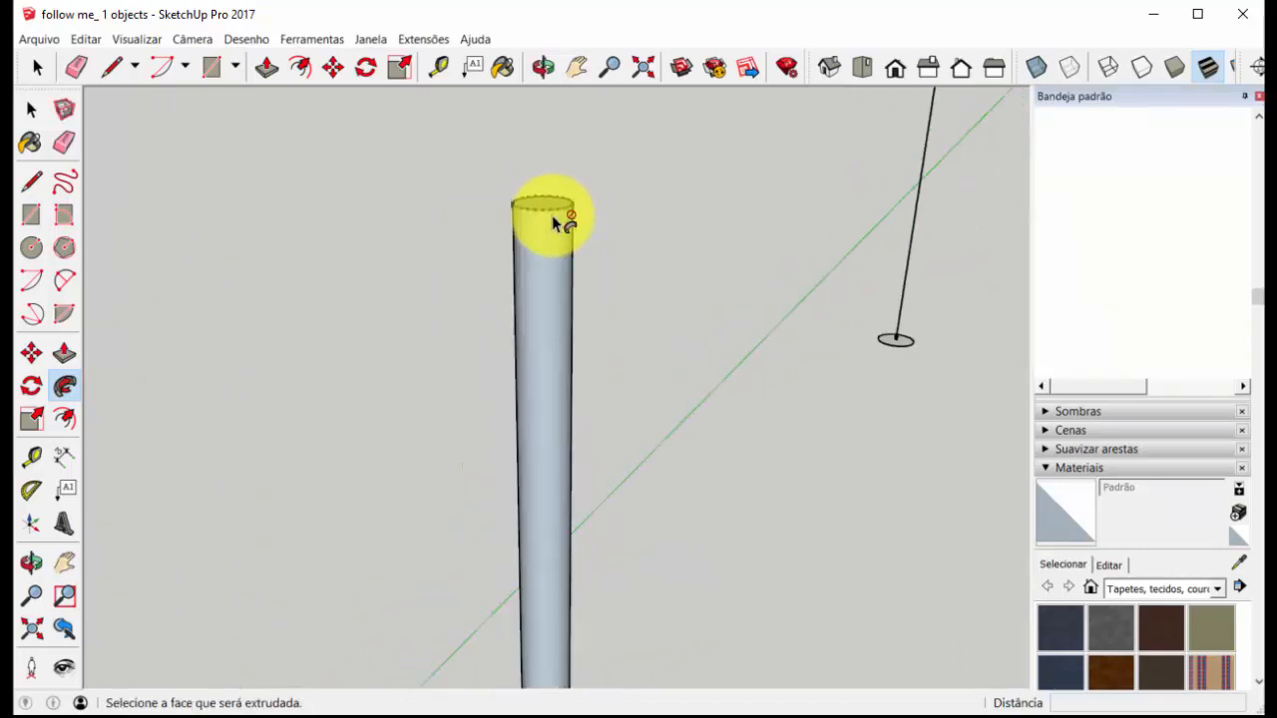
left_click(38, 67)
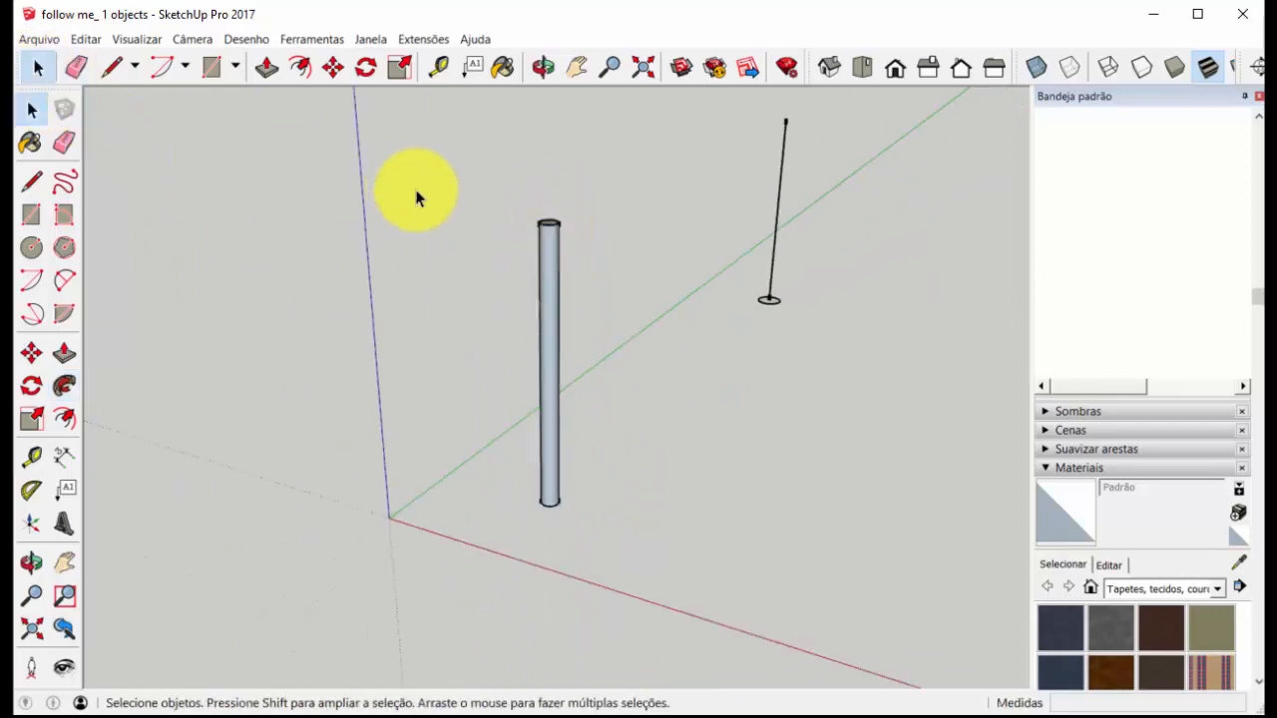
Inspect the top face and the segmented rim of the swept cylinder up close
scroll(566, 219, "up", 3)
scroll(450, 206, "up", 5)
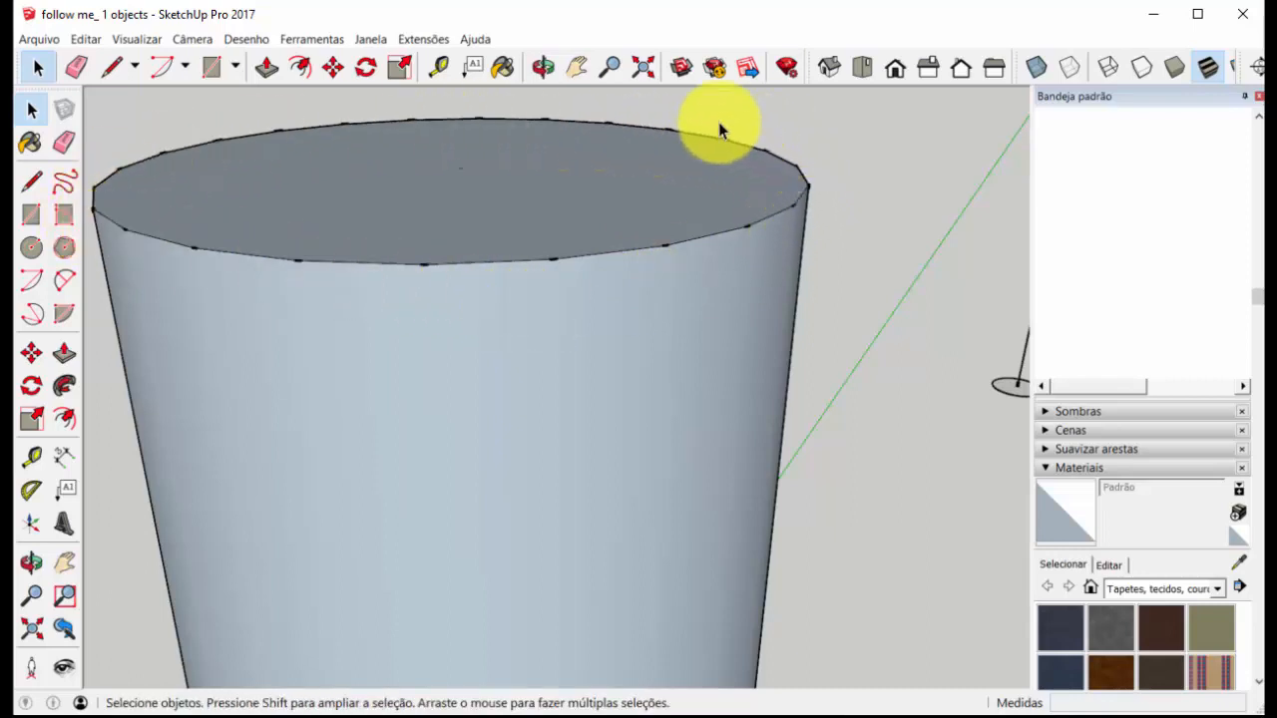
scroll(627, 268, "down", 8)
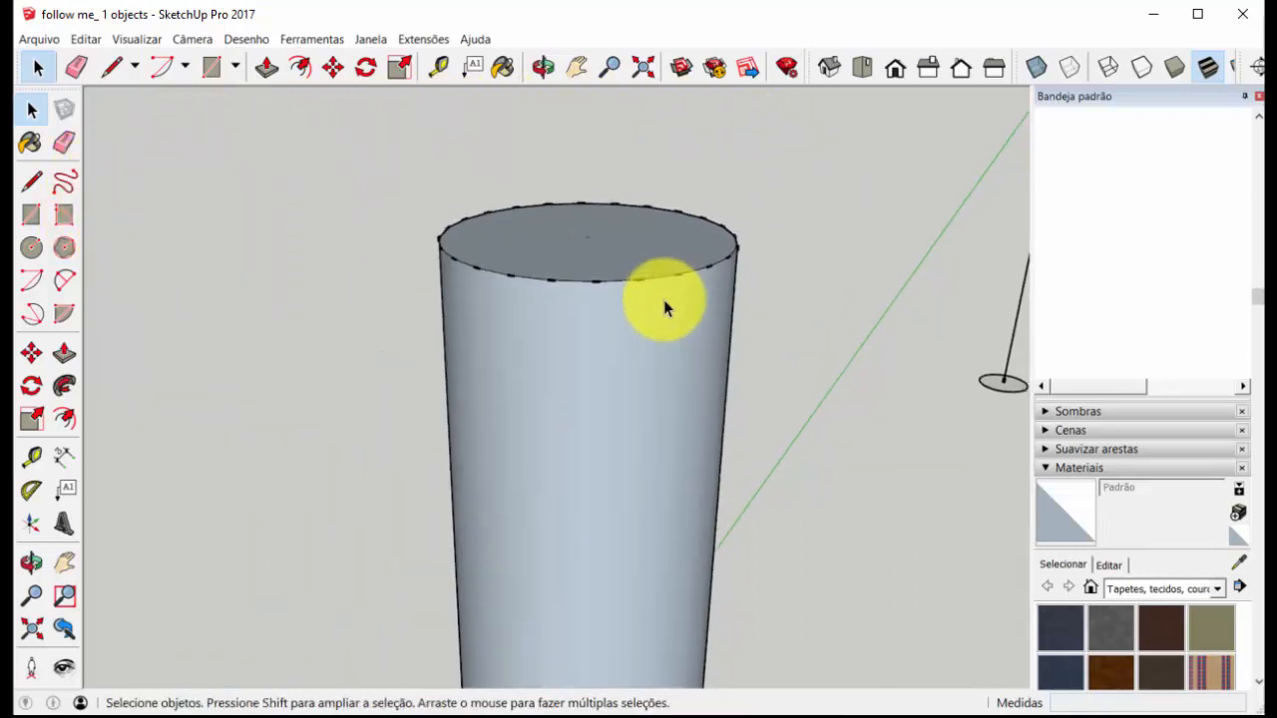
scroll(568, 269, "down", 4)
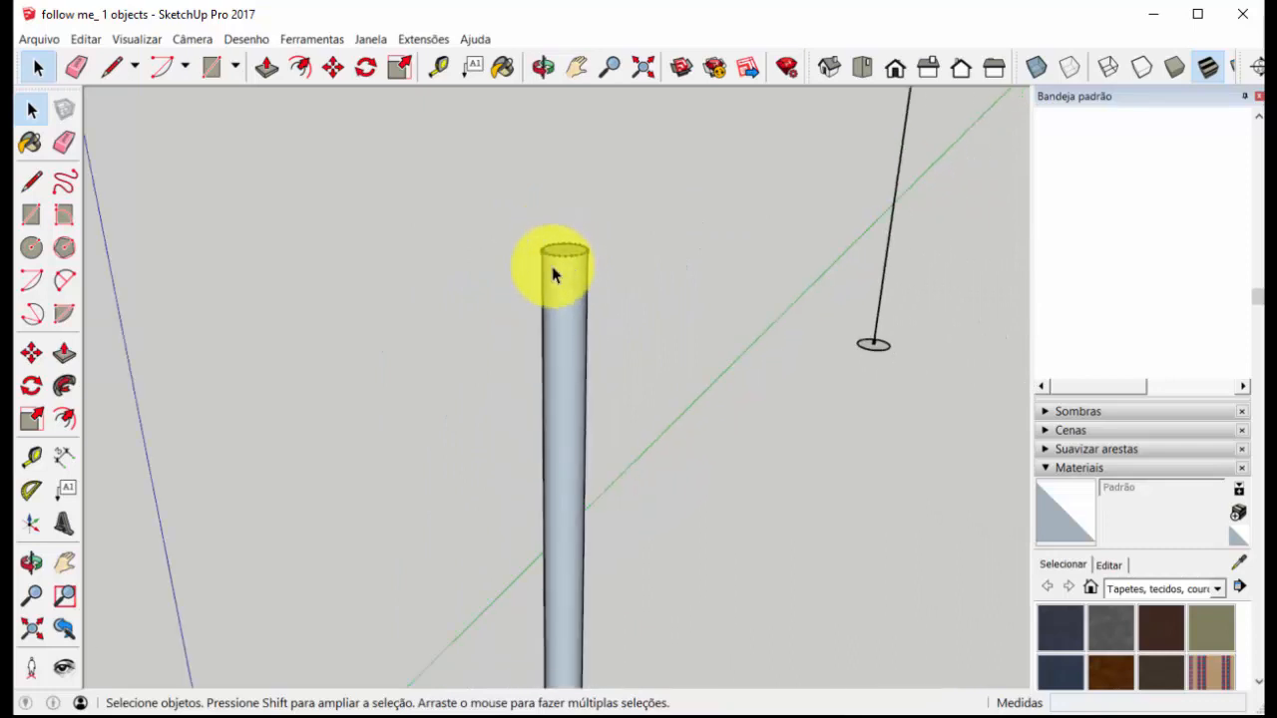
scroll(574, 261, "up", 6)
scroll(556, 216, "up", 1)
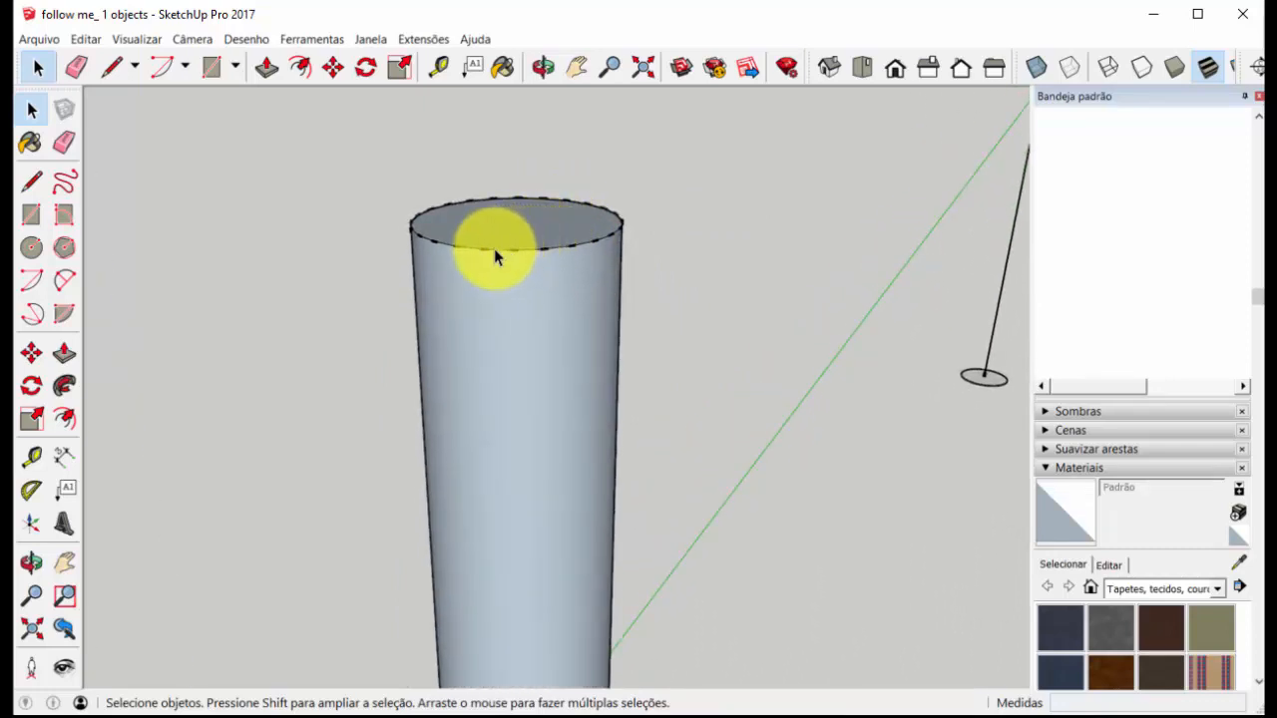
scroll(494, 250, "up", 3)
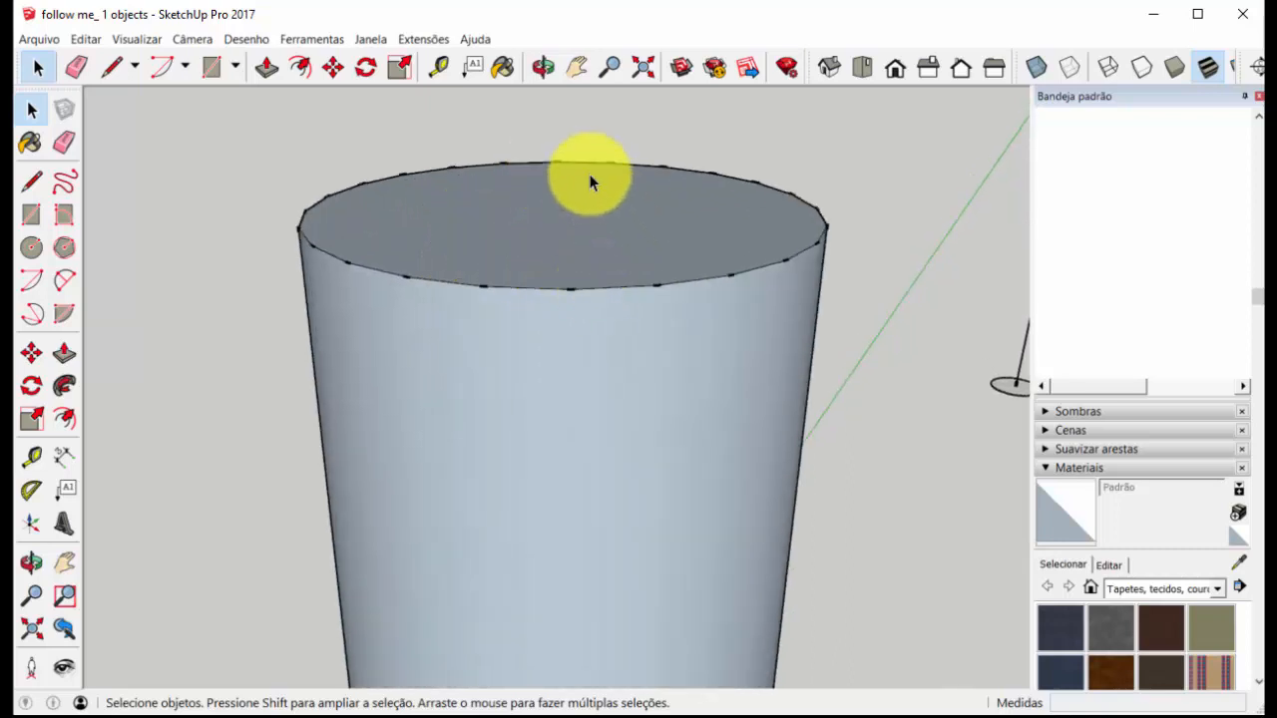
scroll(483, 289, "down", 4)
scroll(485, 293, "down", 6)
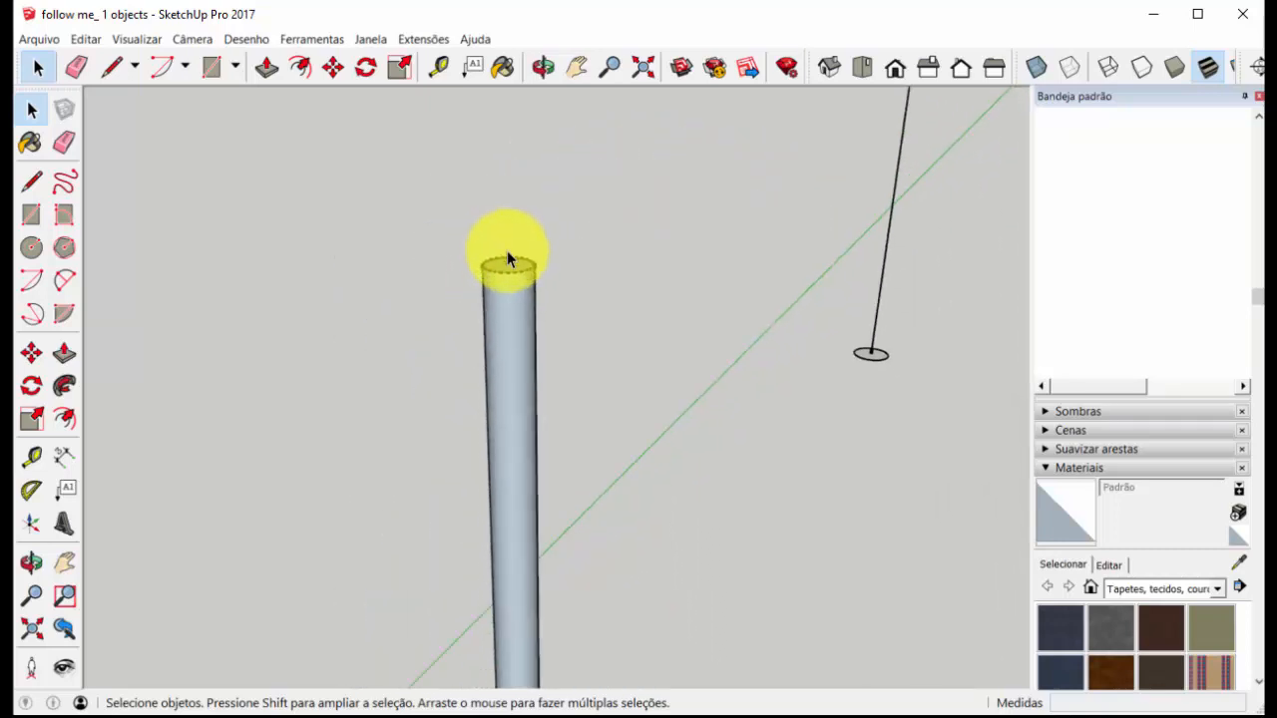
Preselect the second vertical line as the path, sweep its base circle along it with Follow Me, and undo the sweep
scroll(661, 208, "up", 4)
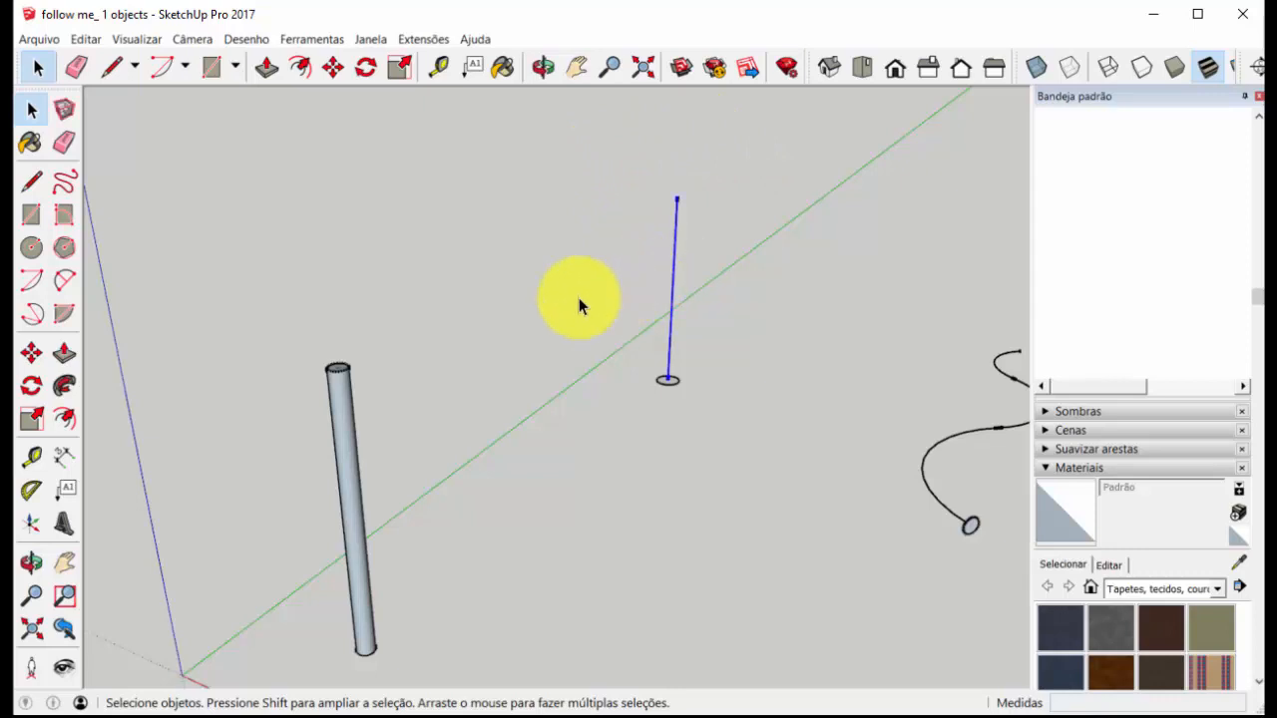
left_click(60, 389)
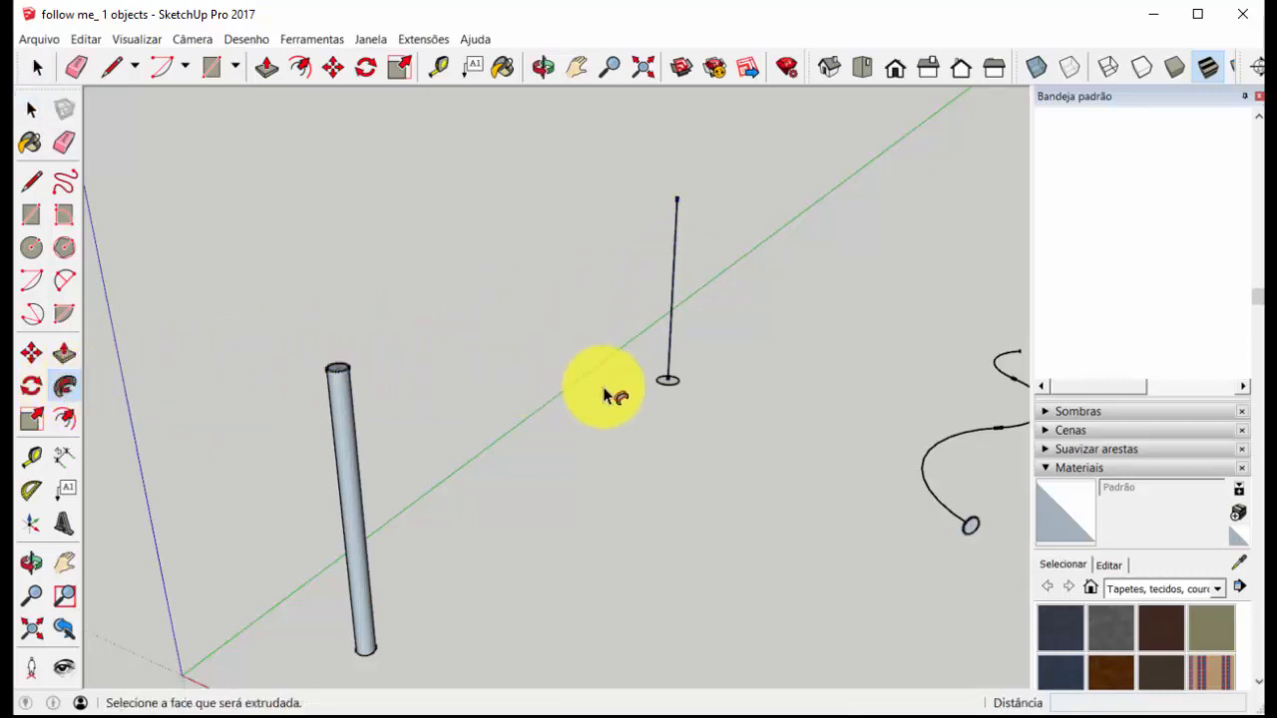
left_click_drag(666, 389, 666, 379)
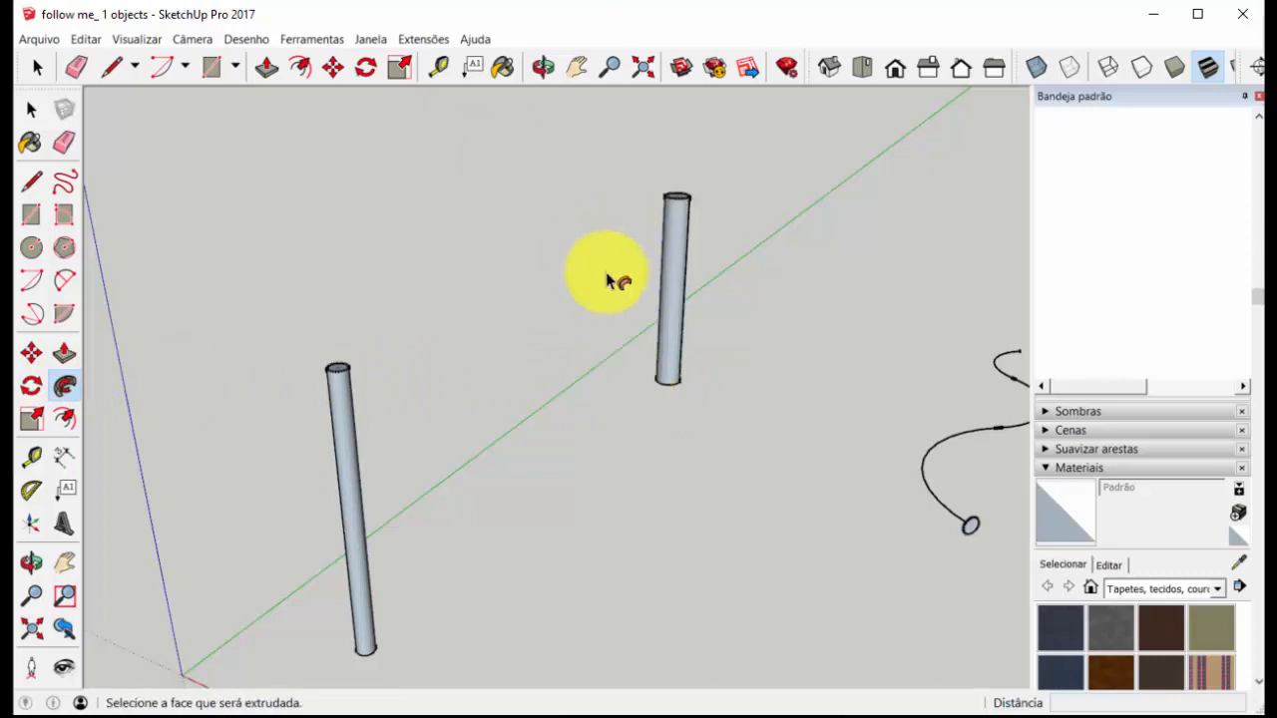
key("ctrl+z")
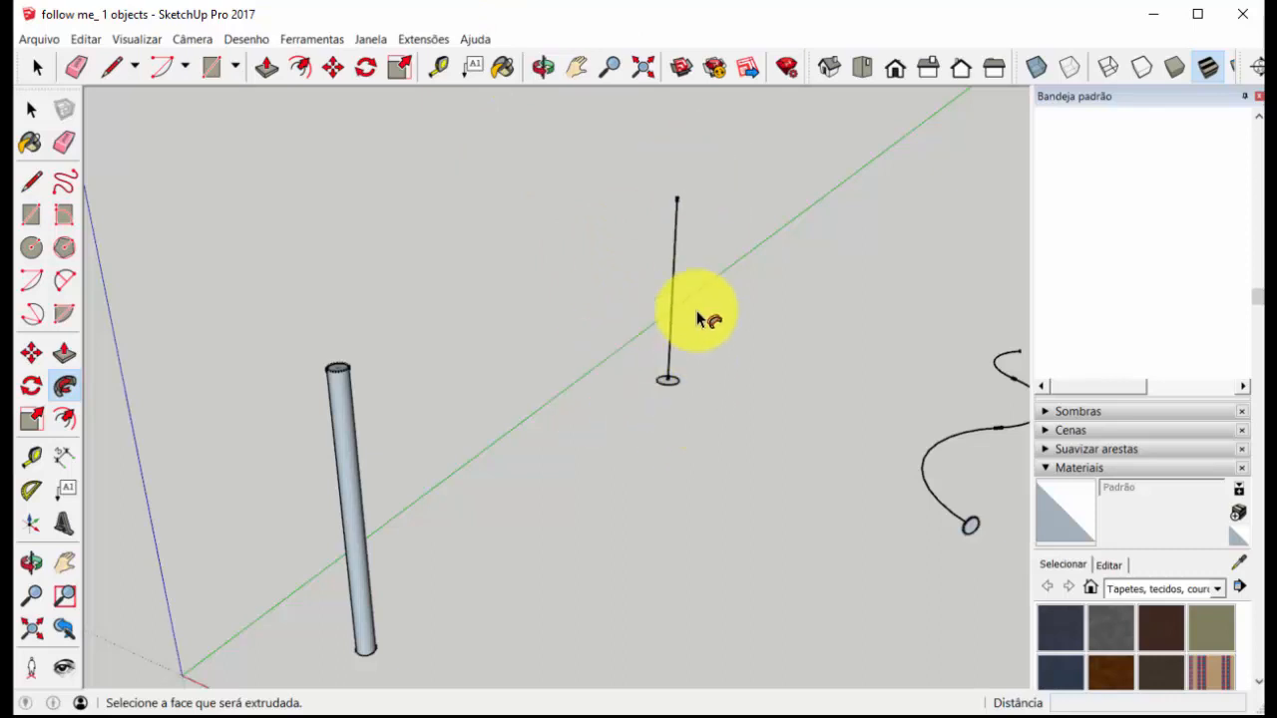
Preselect the second vertical line as the path and sweep its base circle along it with Follow Me
left_click(39, 67)
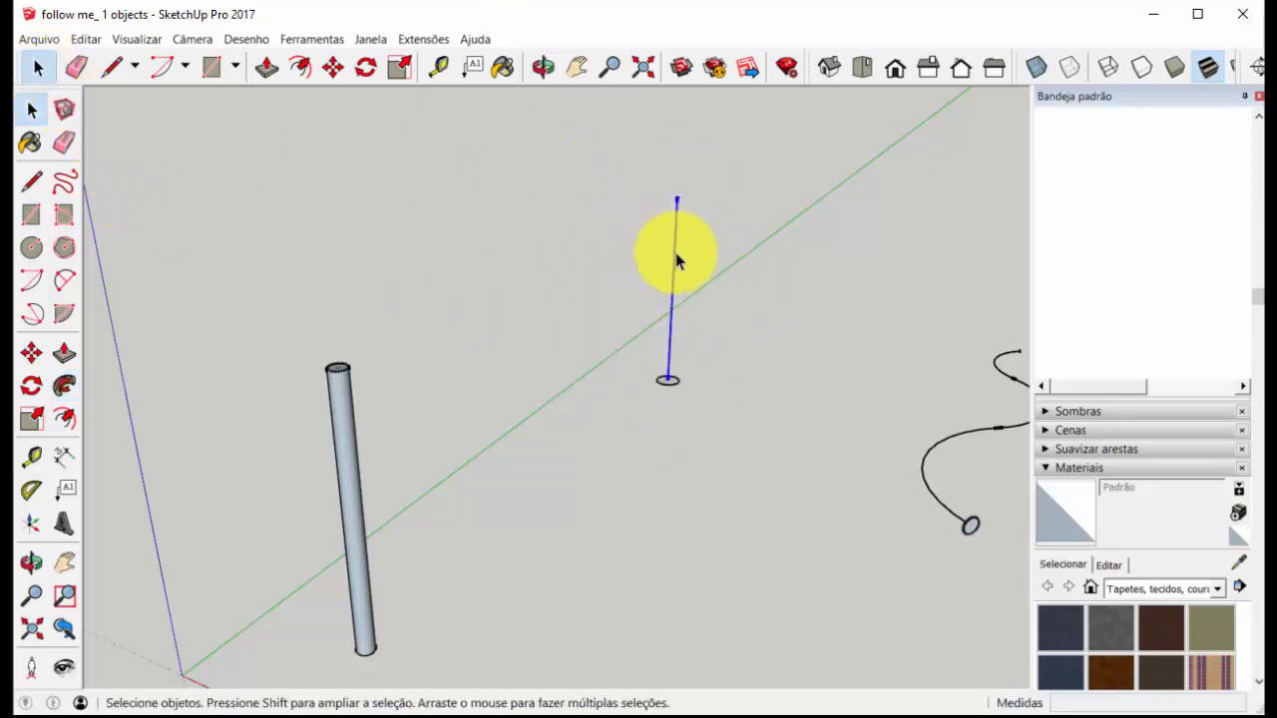
left_click(65, 389)
left_click(673, 385)
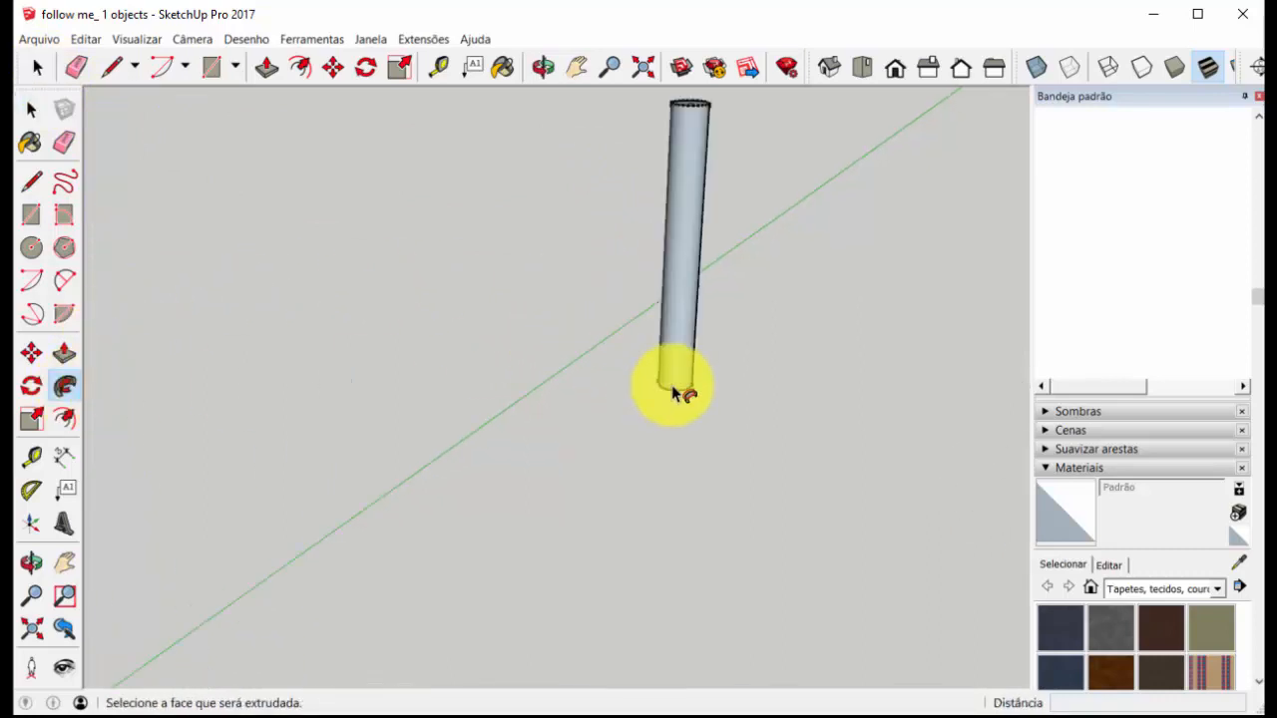
scroll(674, 391, "down", 5)
scroll(613, 356, "up", 5)
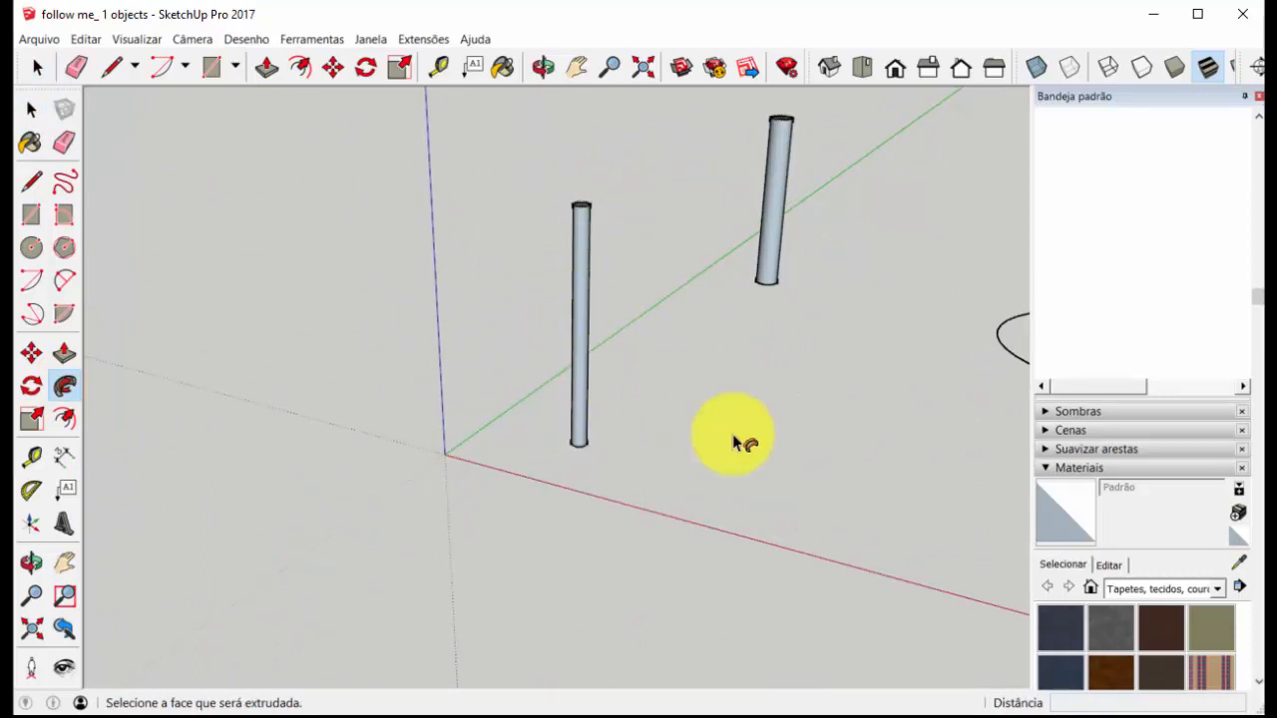
Inspect how the circle at the start of the front curve sits on the curve's endpoint
scroll(503, 375, "down", 3)
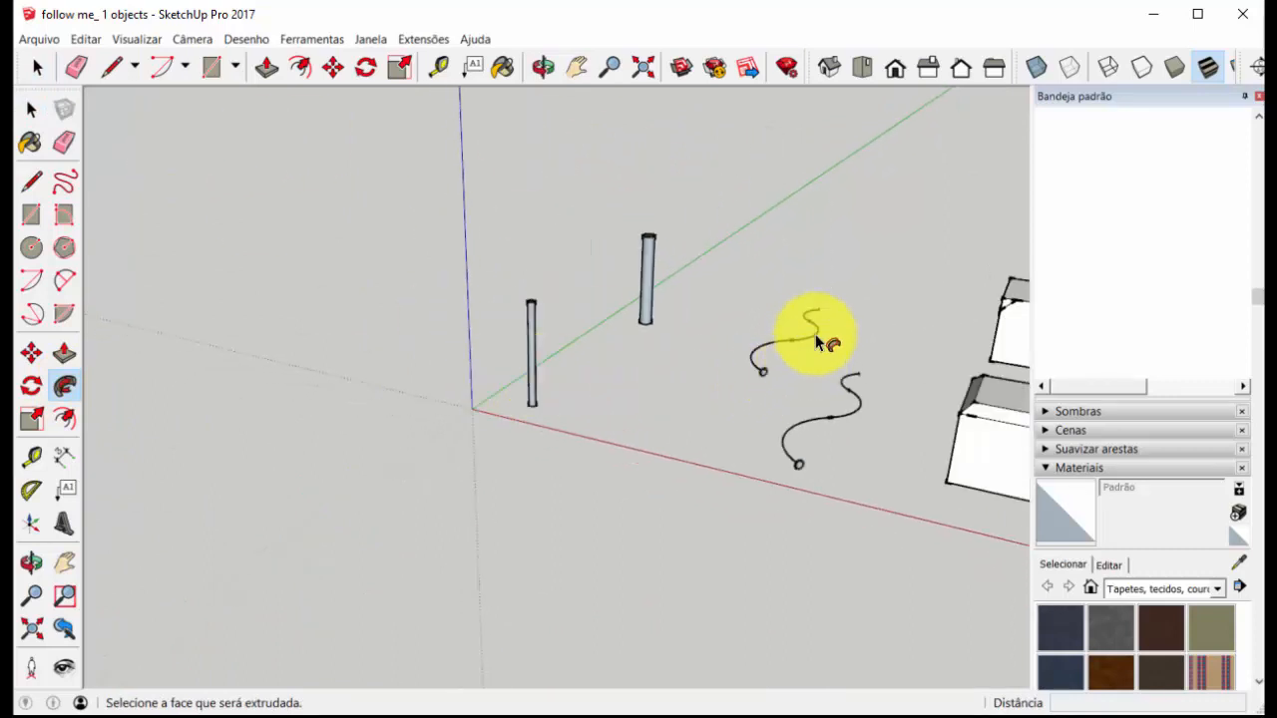
scroll(817, 342, "down", 2)
scroll(519, 333, "down", 2)
left_click(38, 67)
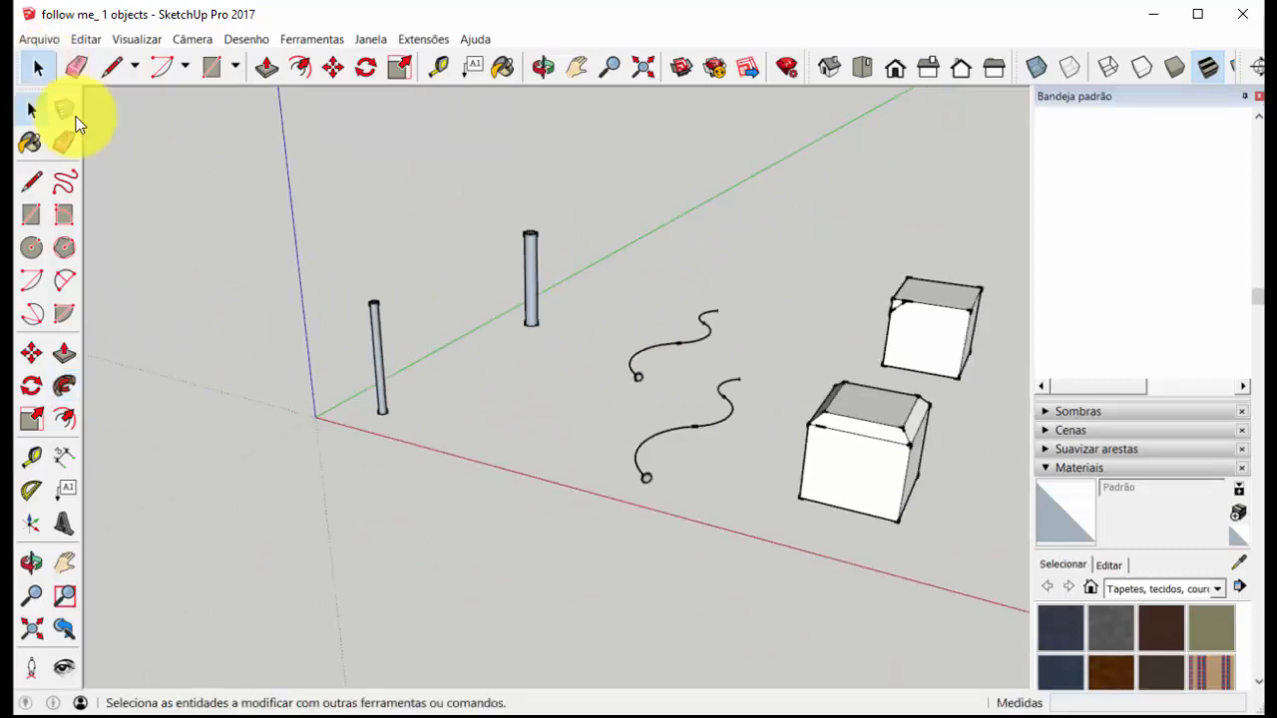
scroll(679, 454, "up", 3)
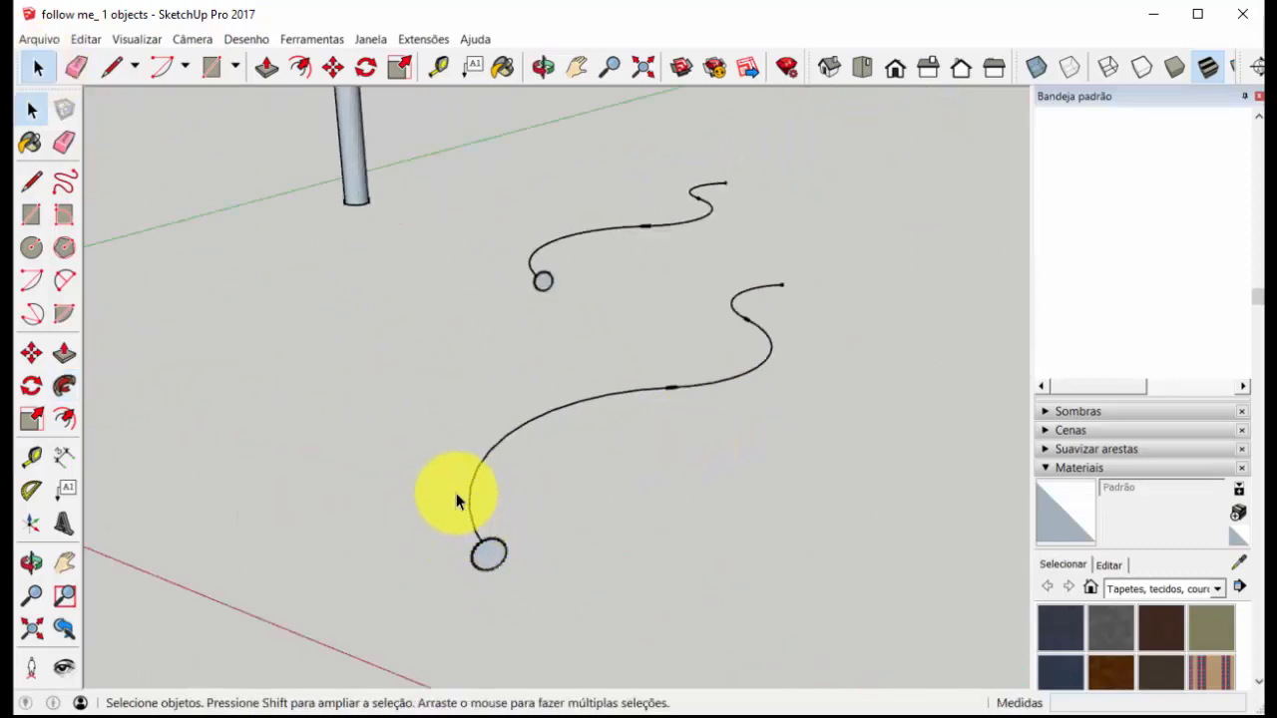
middle_click_drag(470, 522, 901, 415)
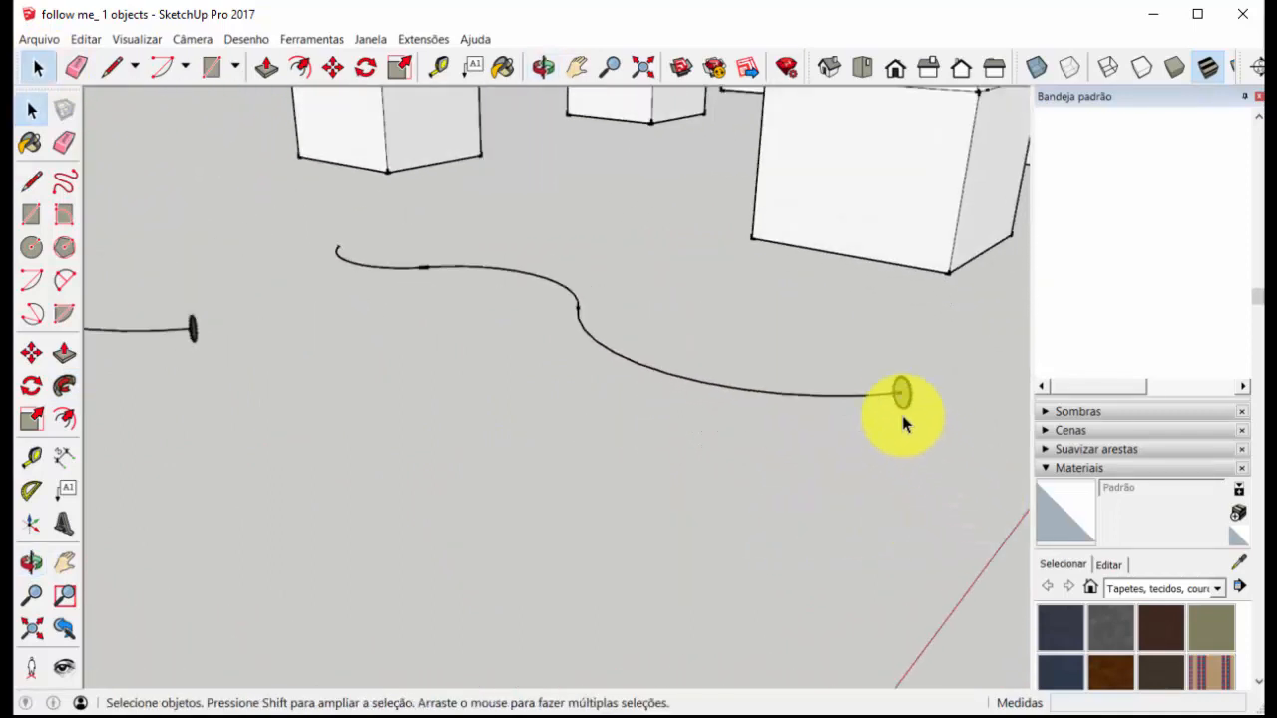
scroll(904, 399, "up", 10)
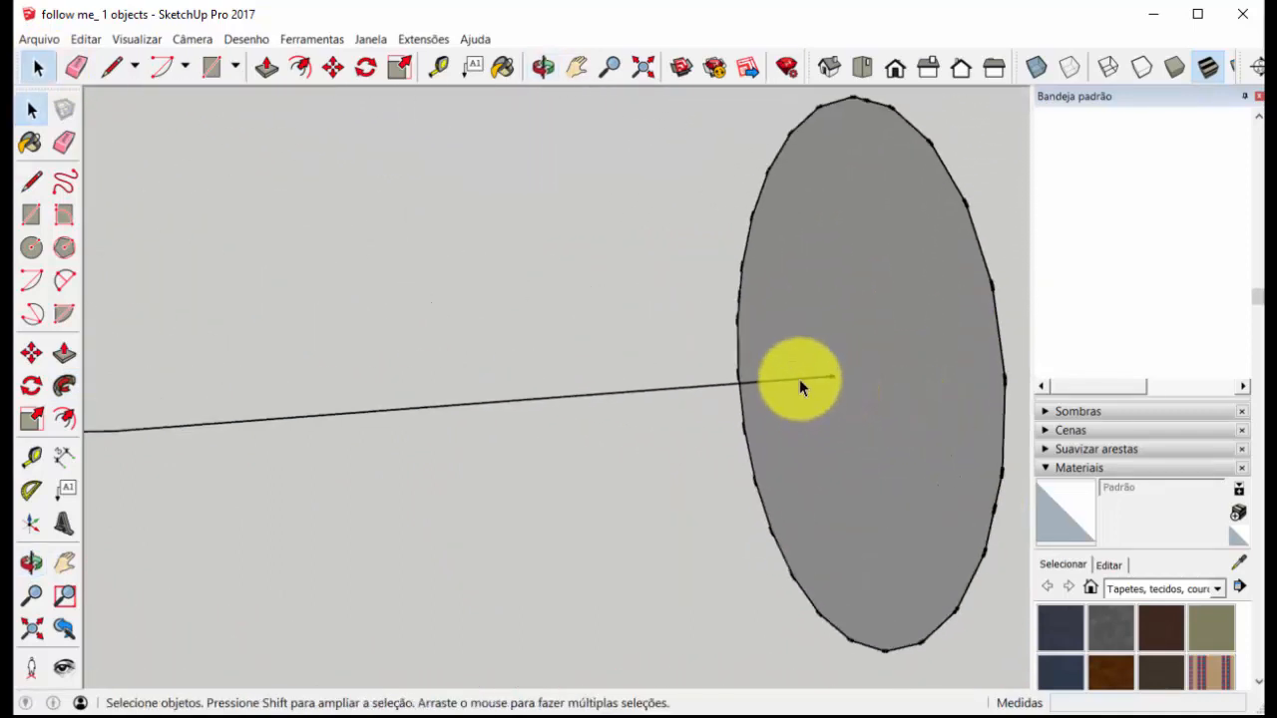
middle_click_drag(799, 388, 827, 402)
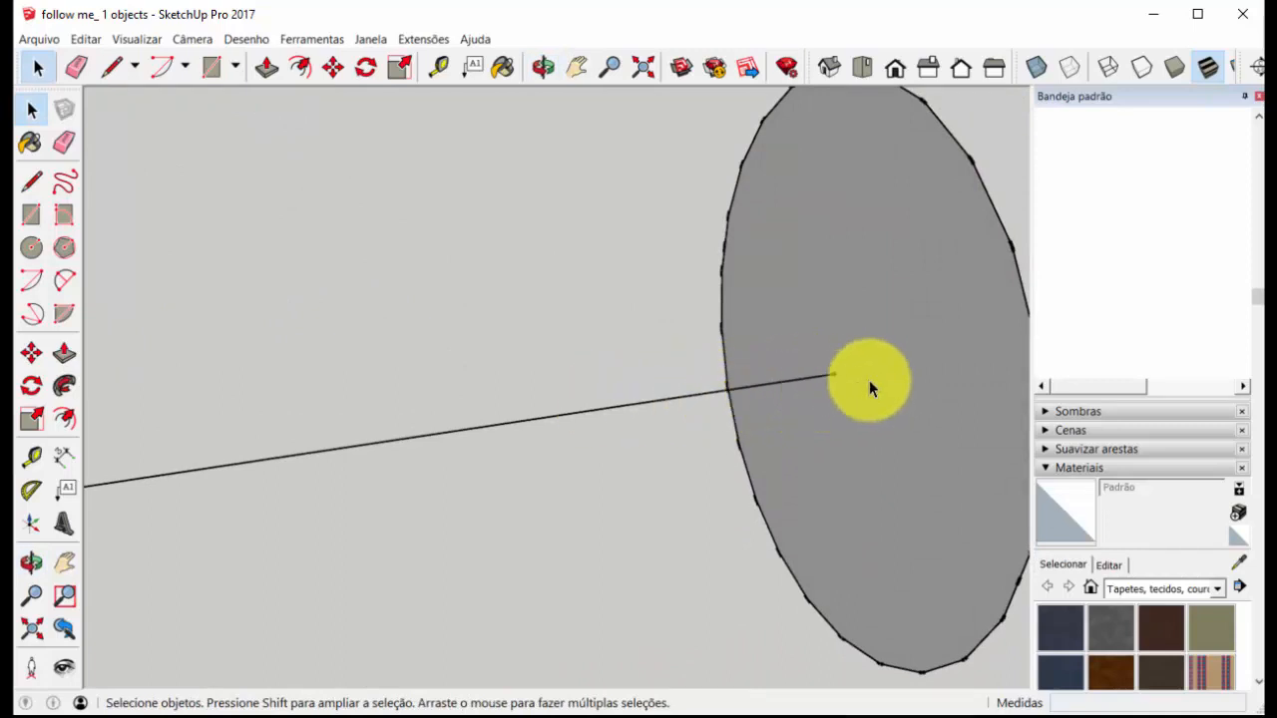
scroll(813, 372, "down", 4)
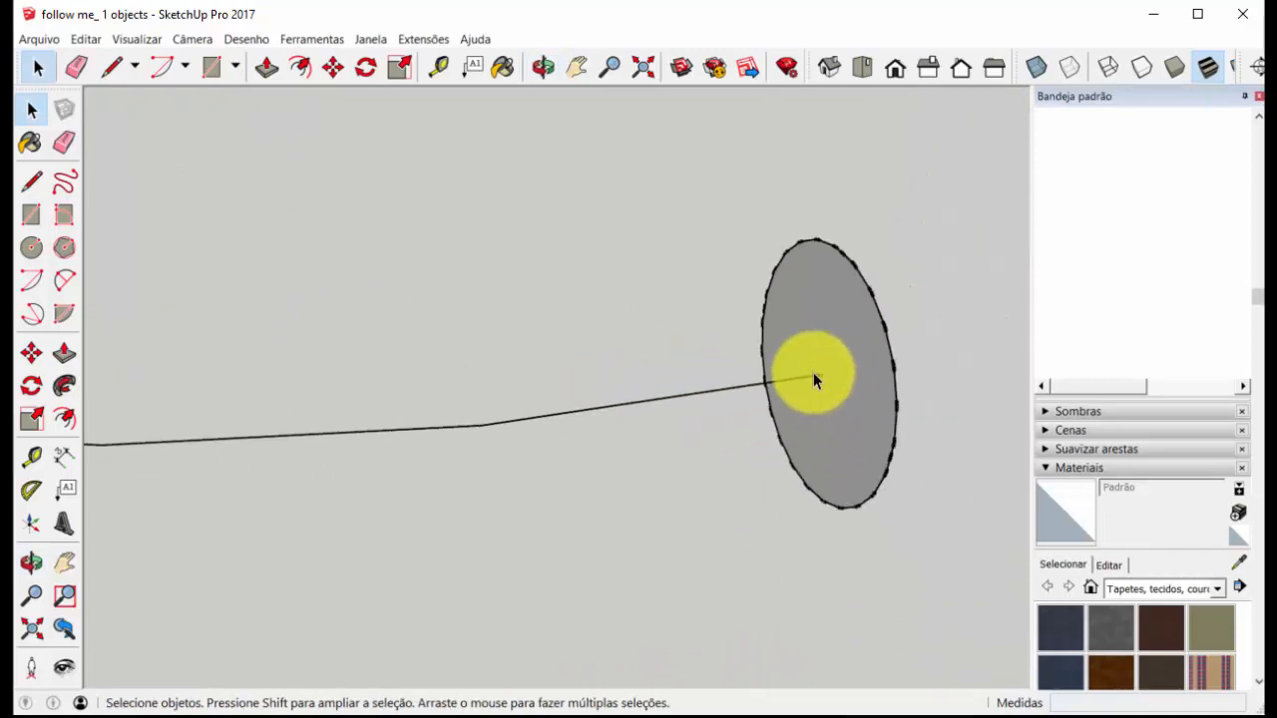
scroll(822, 382, "up", 4)
scroll(828, 359, "down", 4)
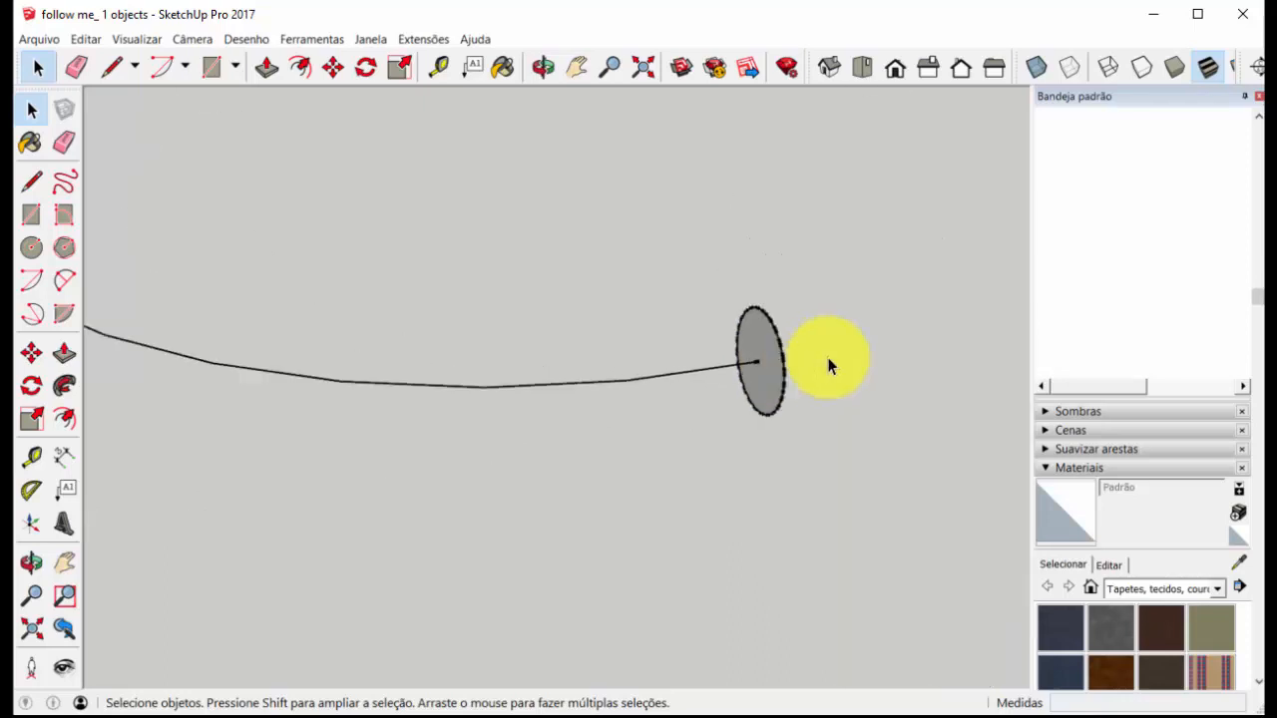
Extrude the circle of the front curve with Follow Me, guiding it manually along the curve to its far endpoint
middle_click_drag(827, 359, 281, 444)
scroll(399, 454, "down", 6)
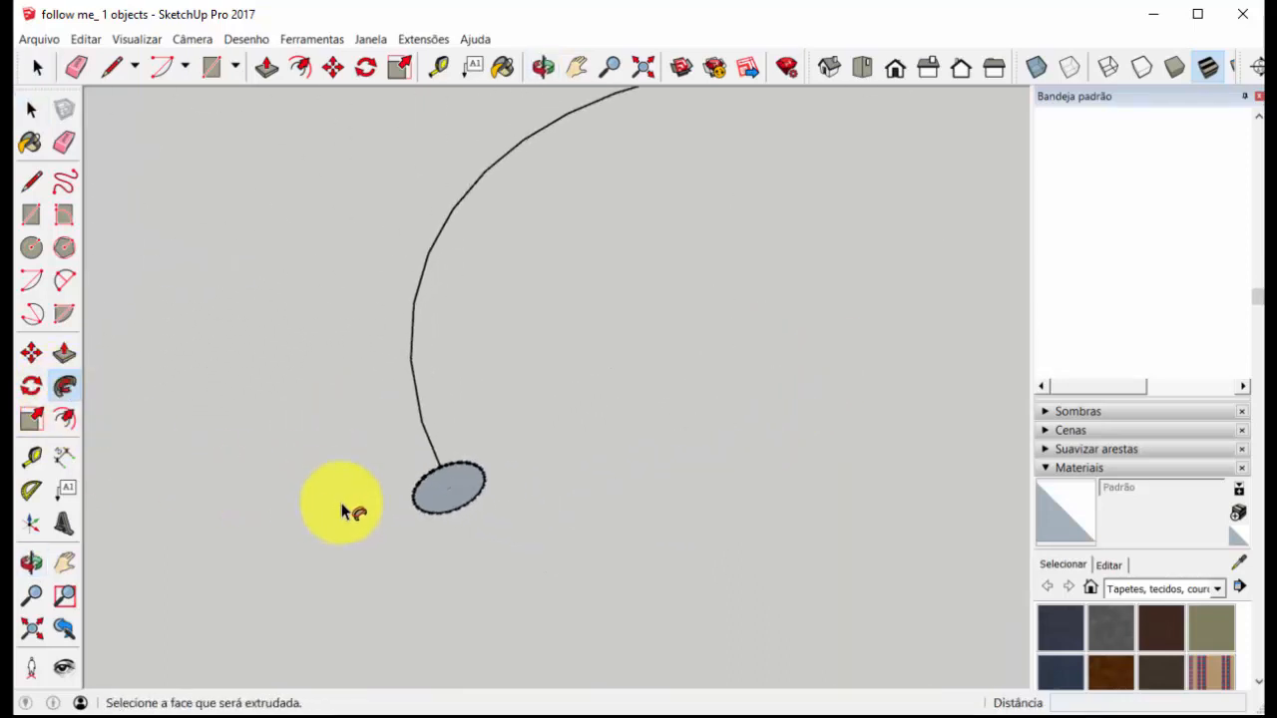
scroll(448, 444, "up", 2)
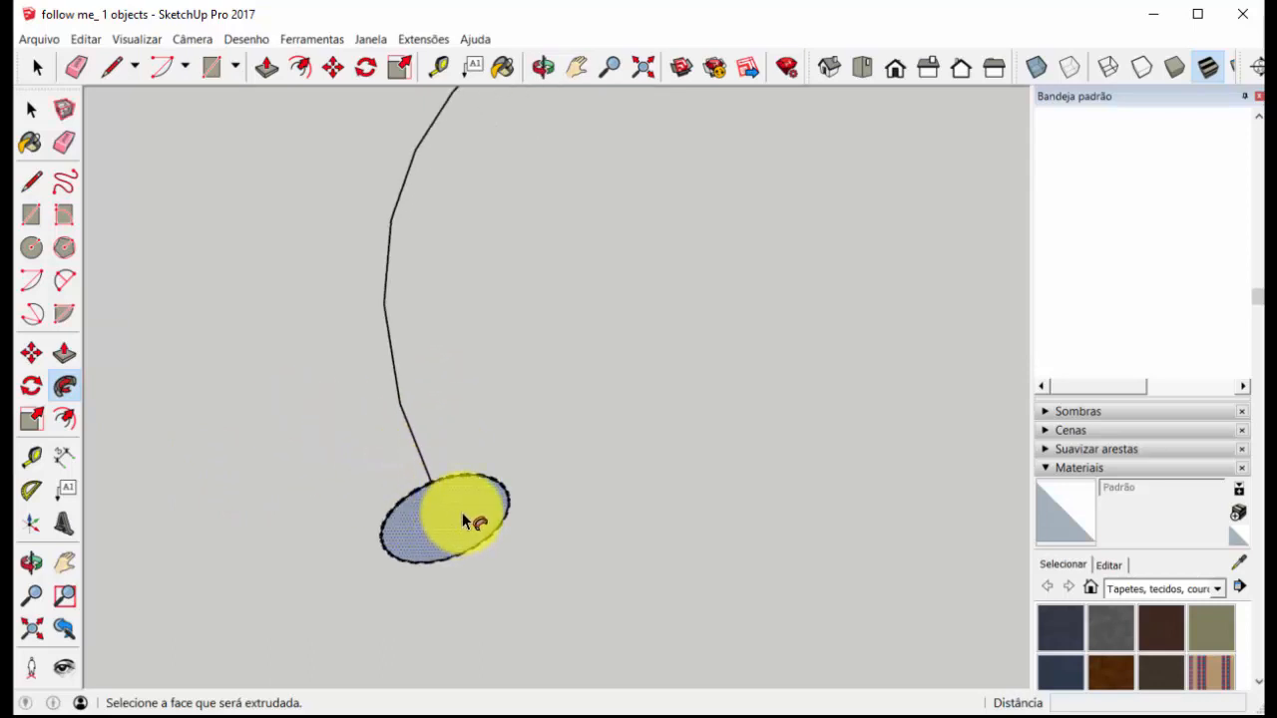
left_click_drag(462, 520, 690, 237)
scroll(620, 186, "down", 6)
scroll(629, 173, "up", 4)
scroll(629, 174, "up", 3)
scroll(702, 191, "down", 5)
scroll(704, 159, "up", 4)
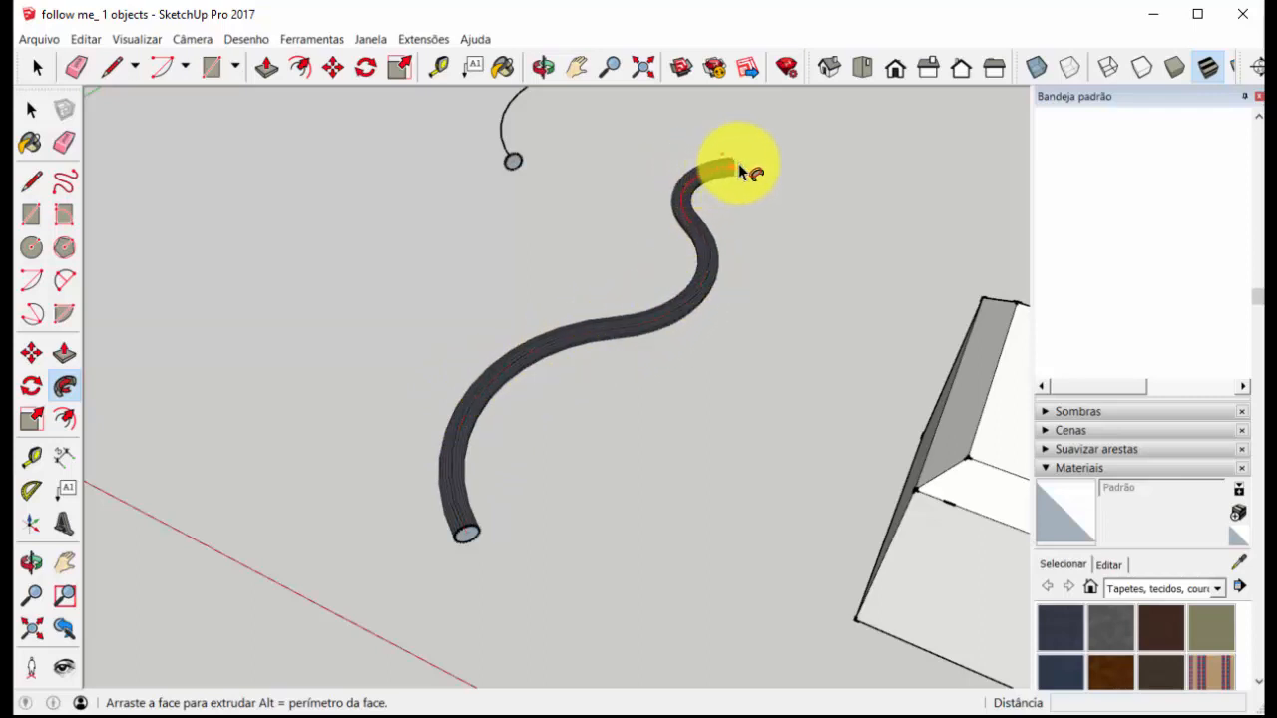
left_click_drag(738, 176, 736, 169)
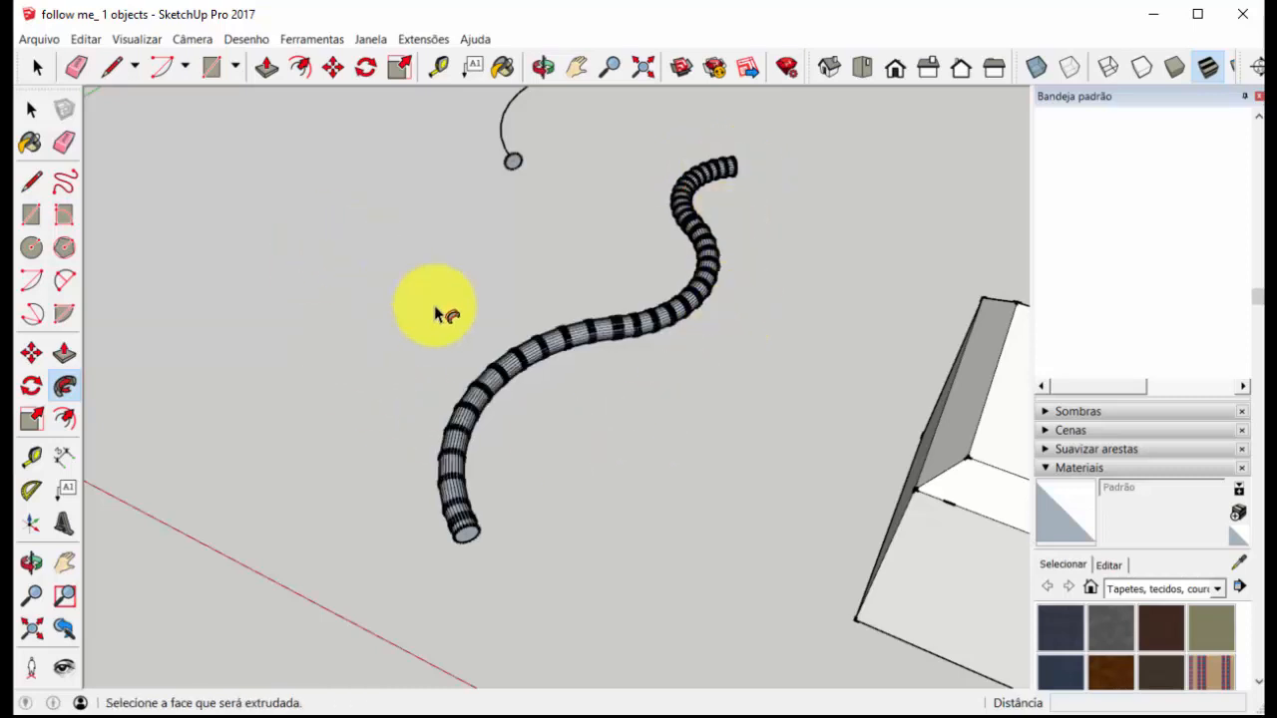
Preselect all segments of the rear curve as the path and sweep its end circle along them with Follow Me
left_click(46, 70)
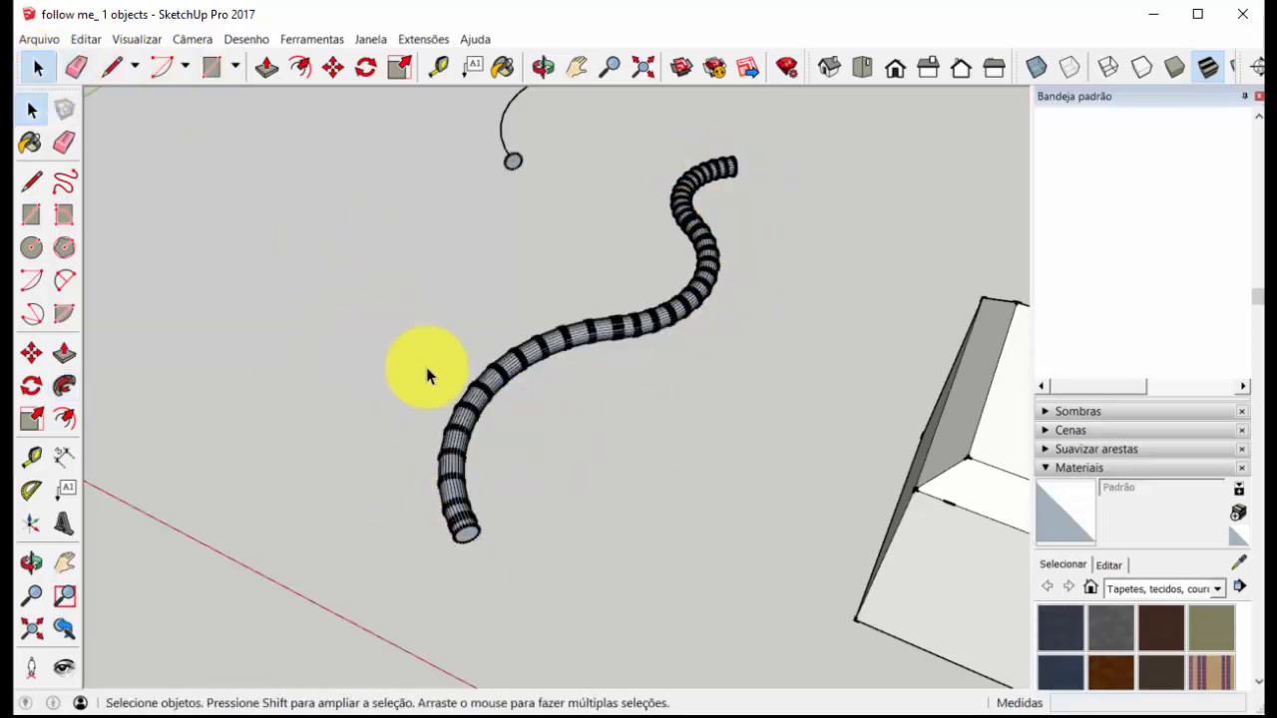
scroll(661, 471, "down", 3)
scroll(590, 314, "up", 5)
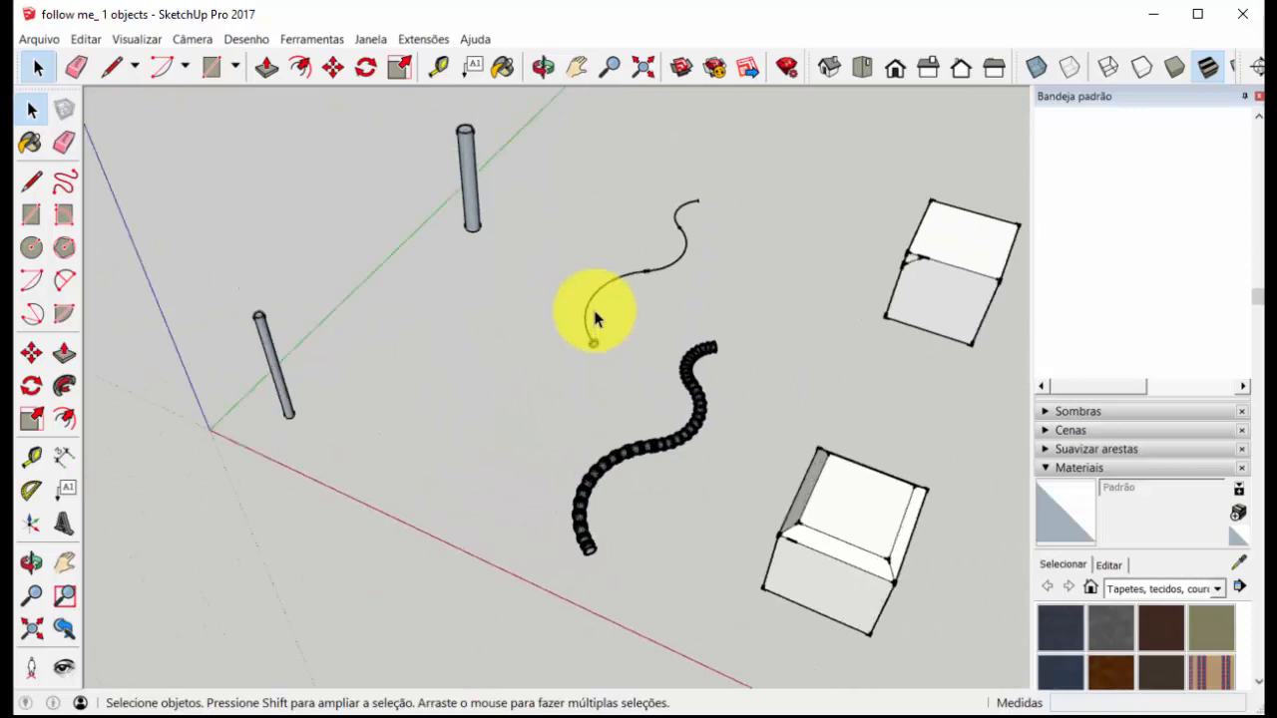
left_click_drag(791, 272, 665, 188)
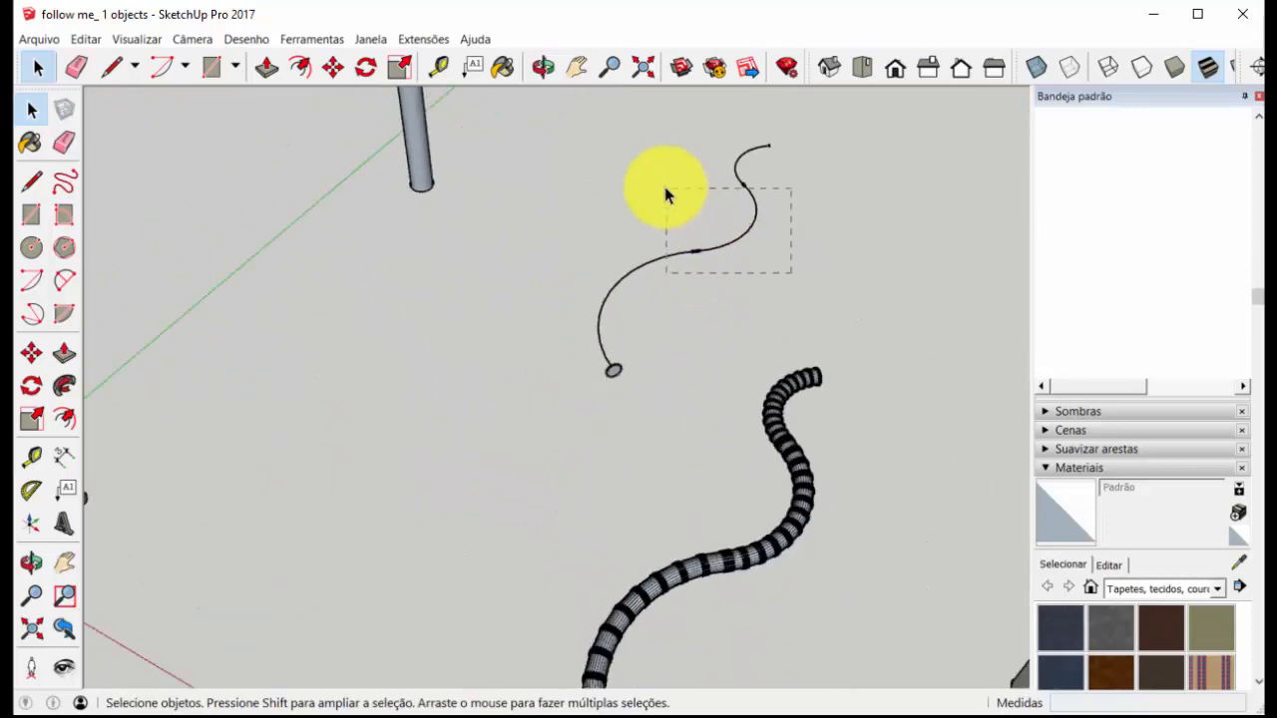
scroll(697, 140, "up", 4)
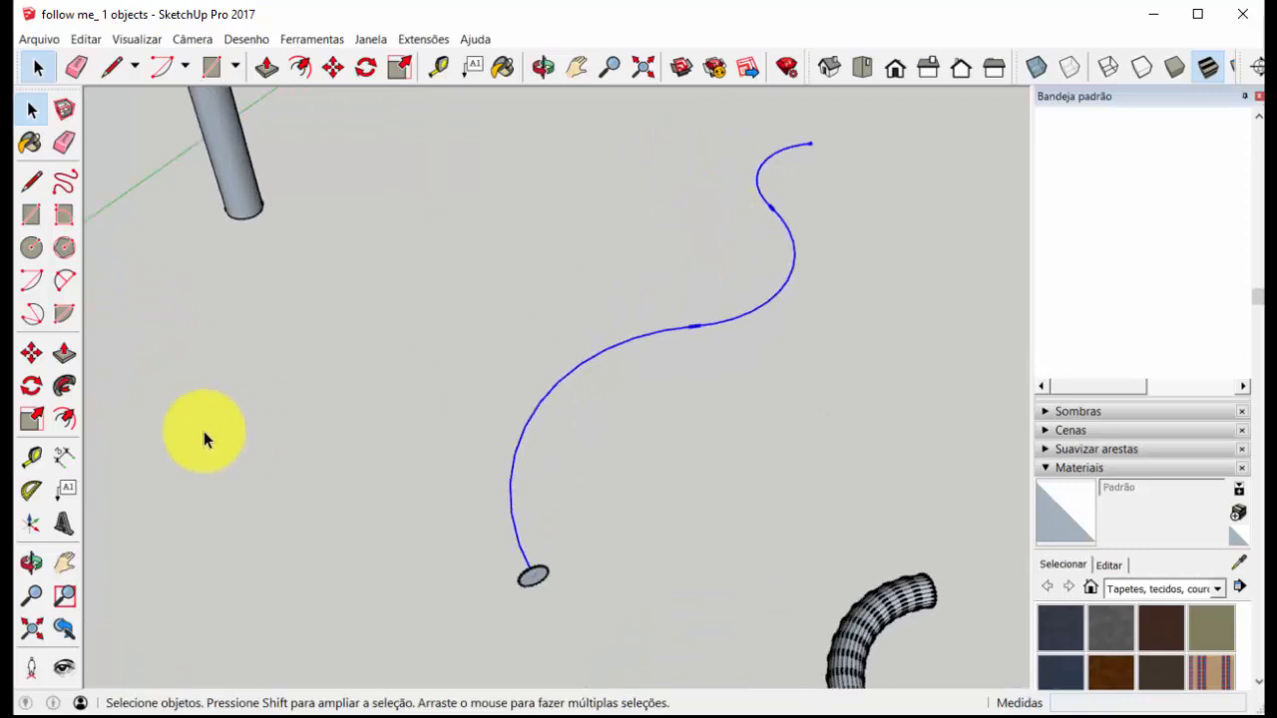
left_click(65, 386)
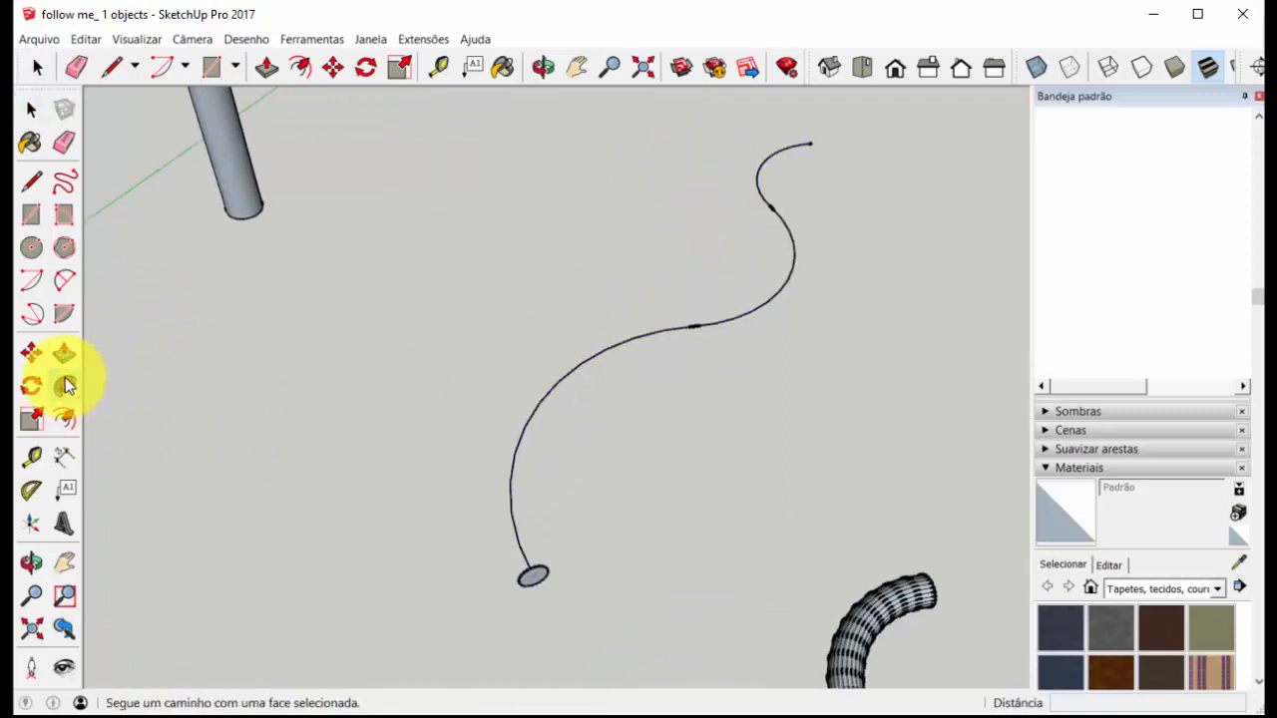
left_click(526, 587)
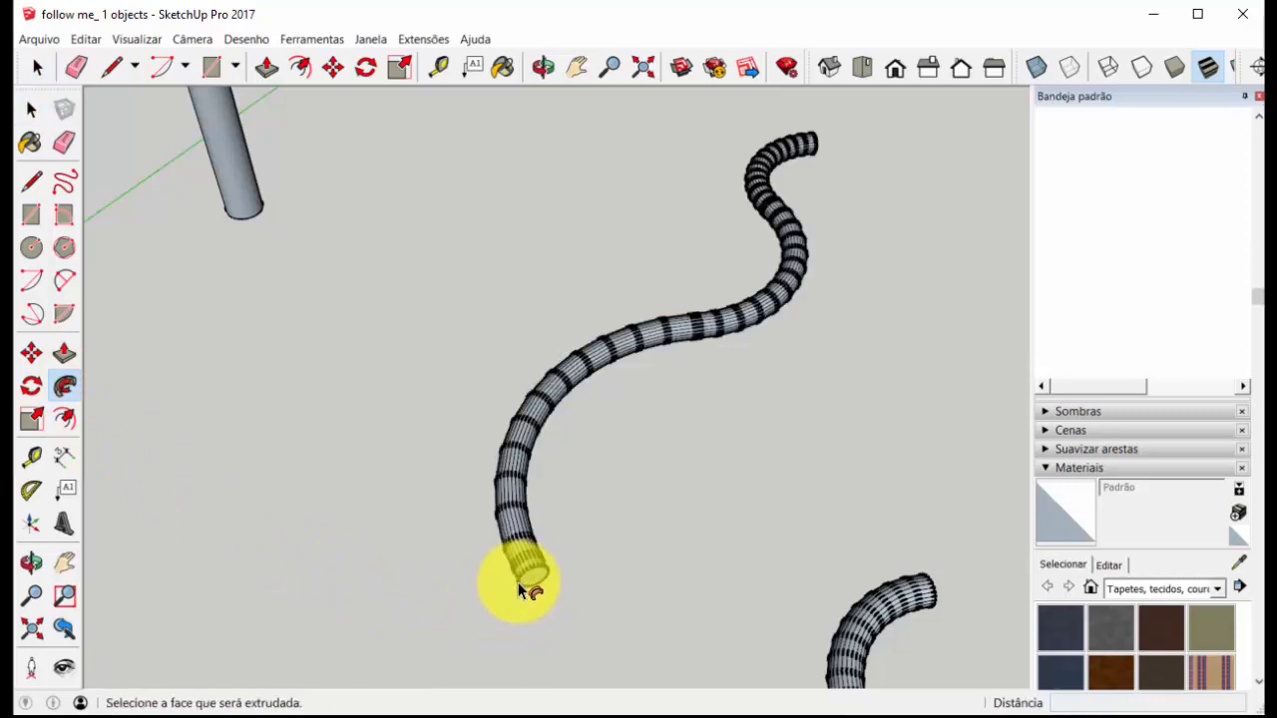
Examine the rear tube's end face, faceted surface and segment edges up close and along its bends
scroll(590, 350, "down", 1)
scroll(397, 324, "up", 5)
middle_click_drag(590, 351, 412, 235)
scroll(397, 324, "down", 4)
scroll(470, 290, "up", 4)
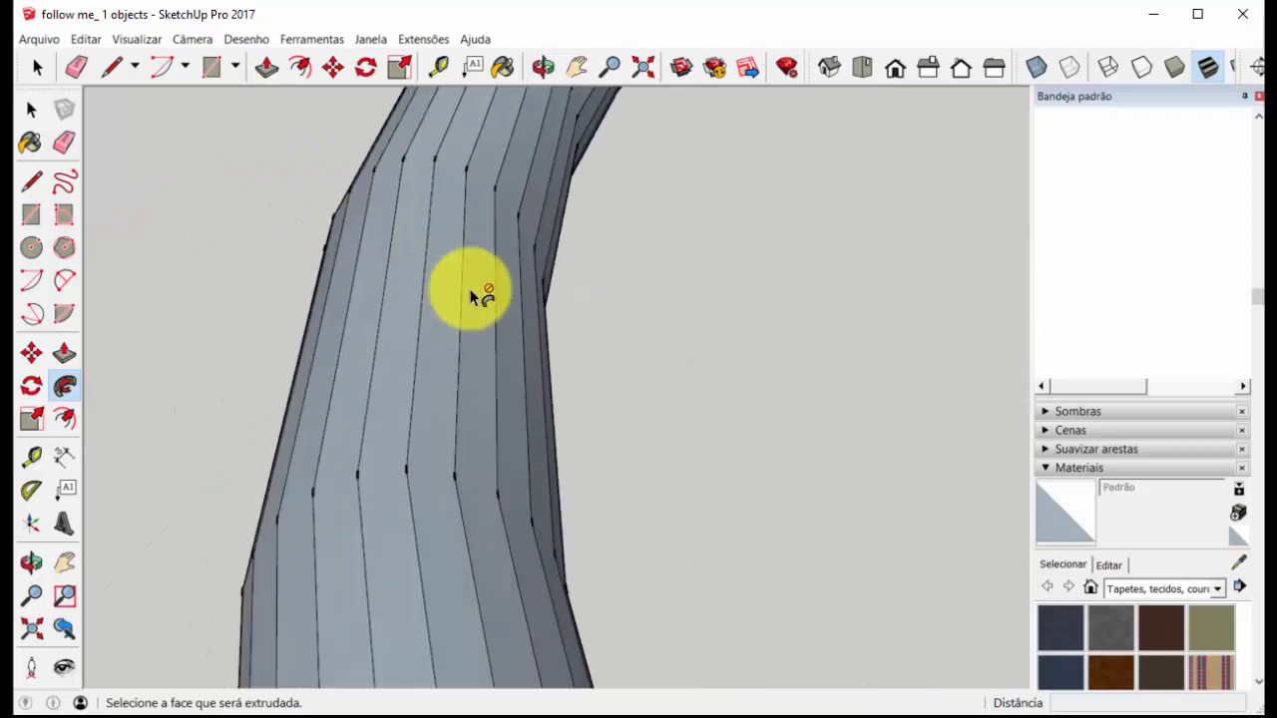
scroll(485, 290, "down", 3)
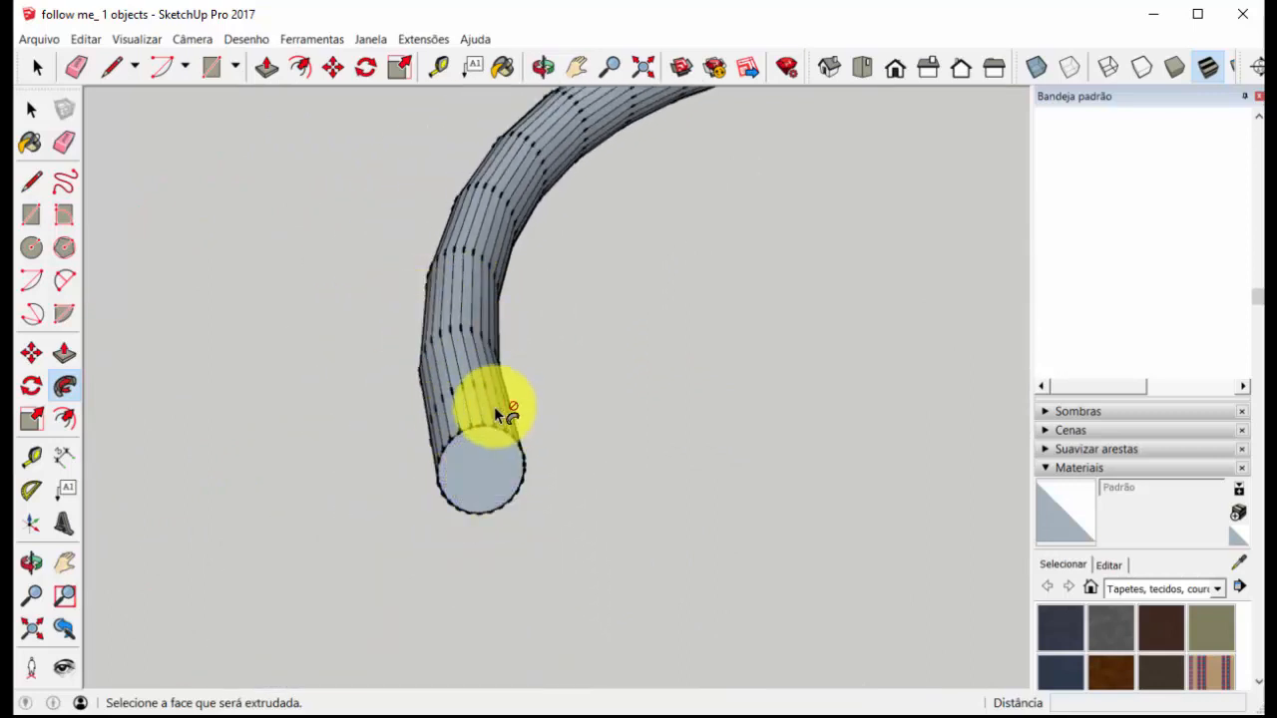
scroll(473, 450, "down", 2)
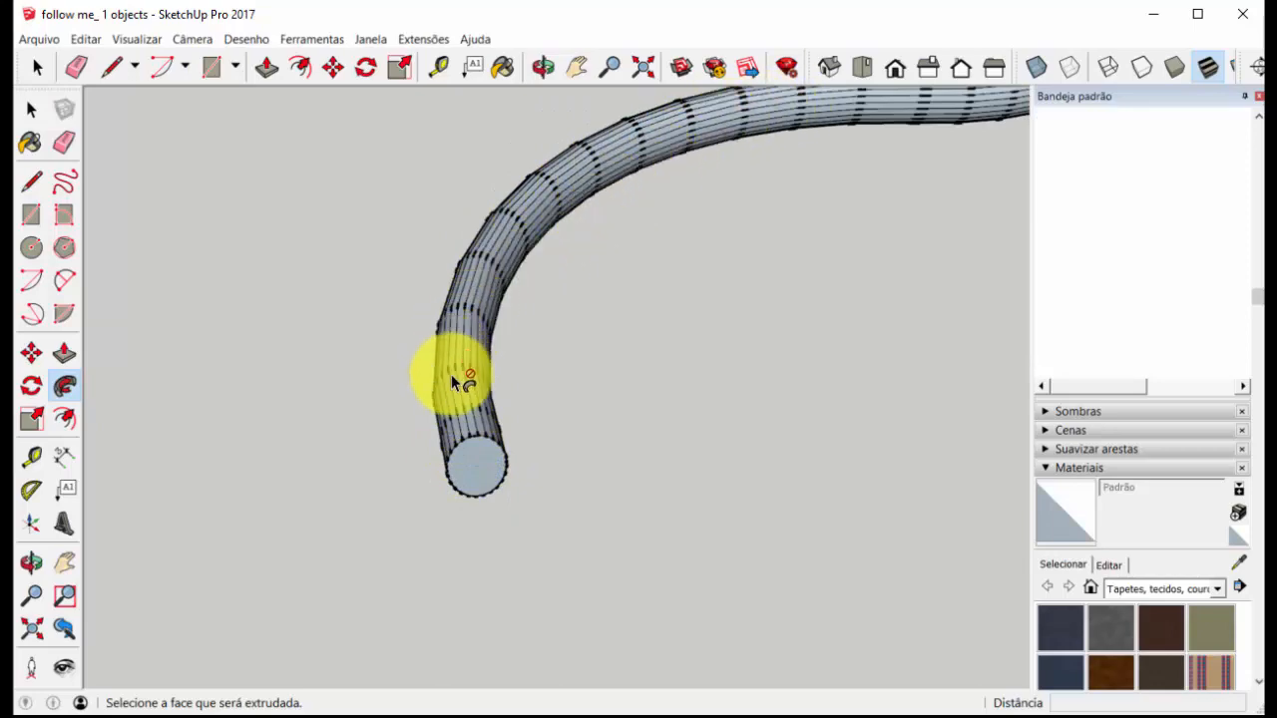
scroll(477, 449, "up", 4)
scroll(476, 448, "up", 4)
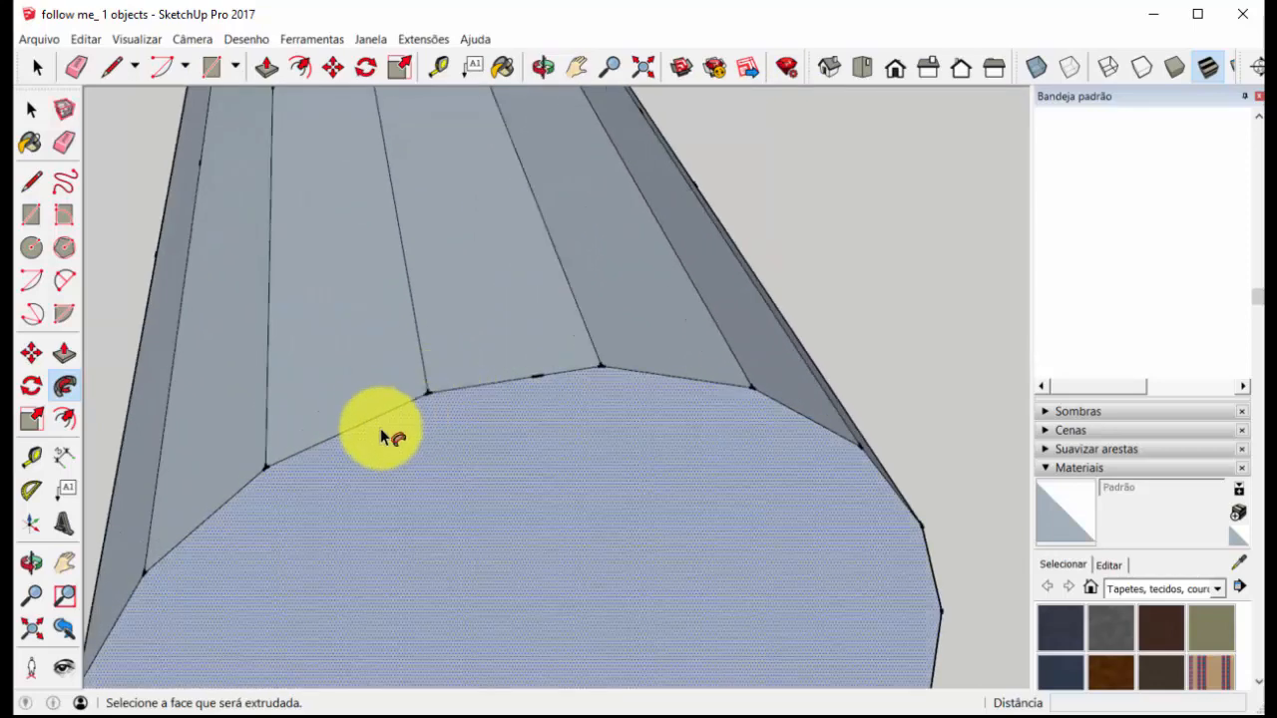
scroll(419, 414, "down", 5)
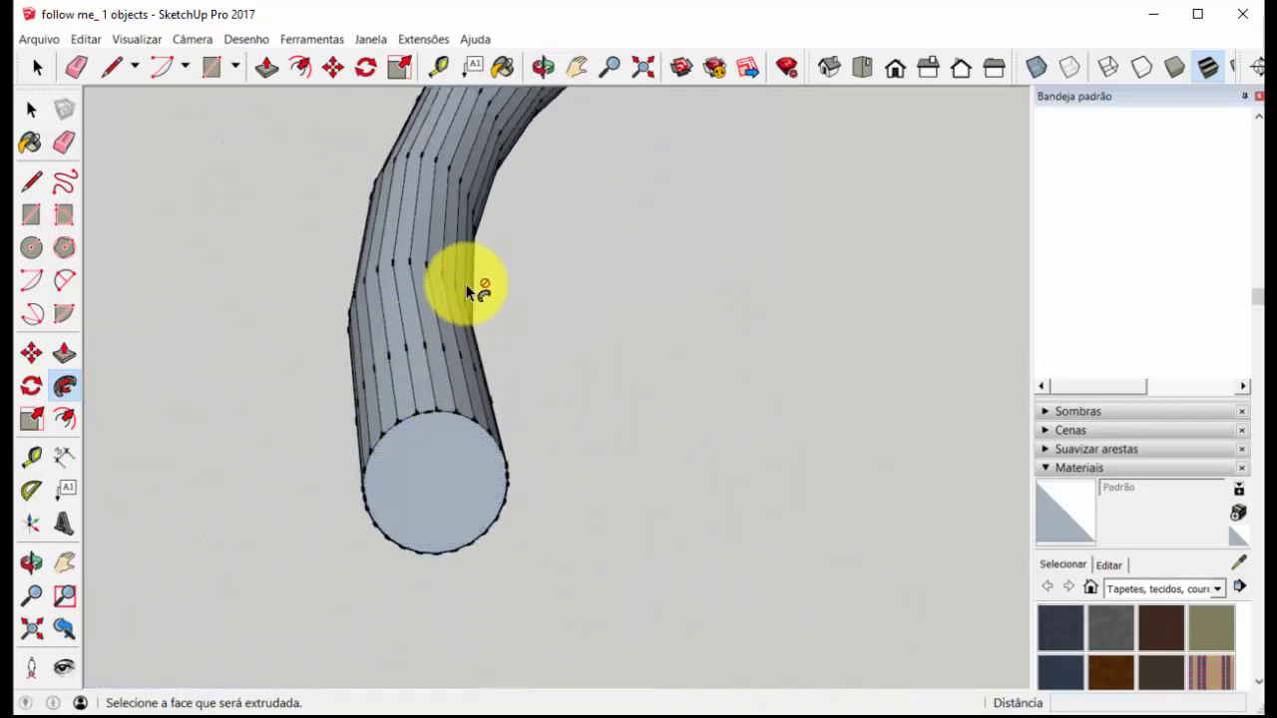
scroll(480, 372, "down", 2)
scroll(480, 372, "down", 3)
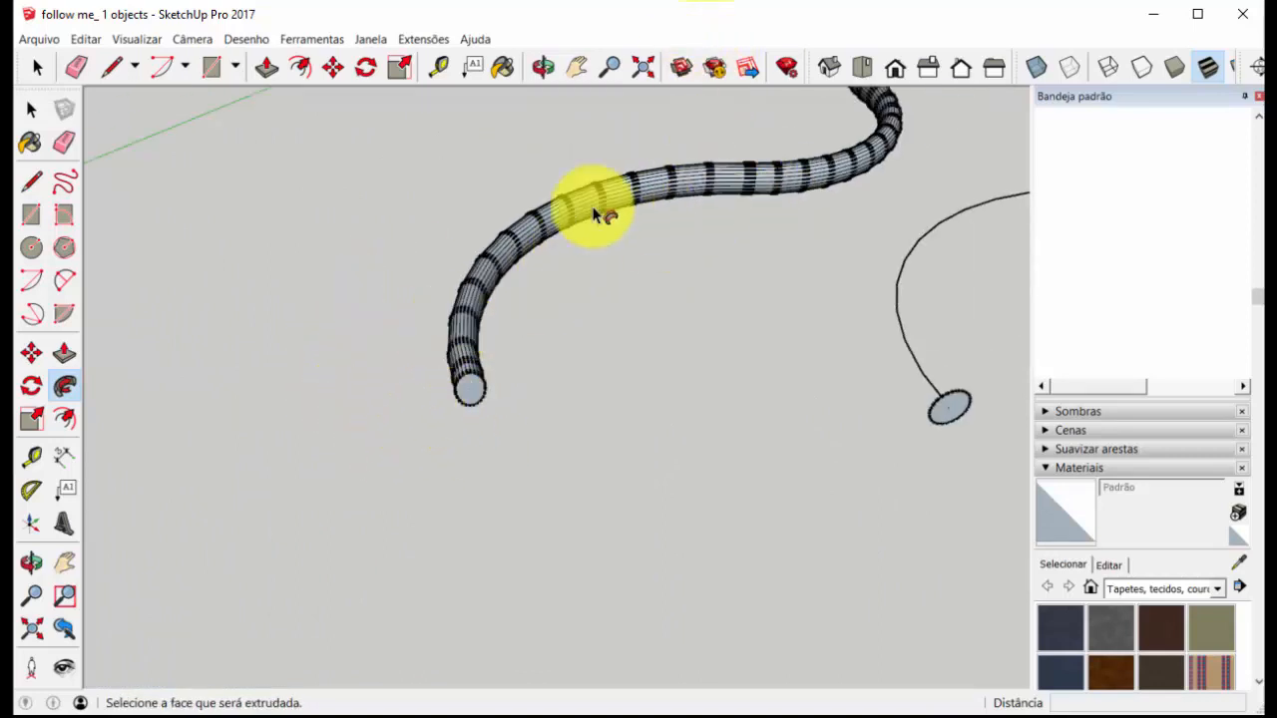
left_click(38, 66)
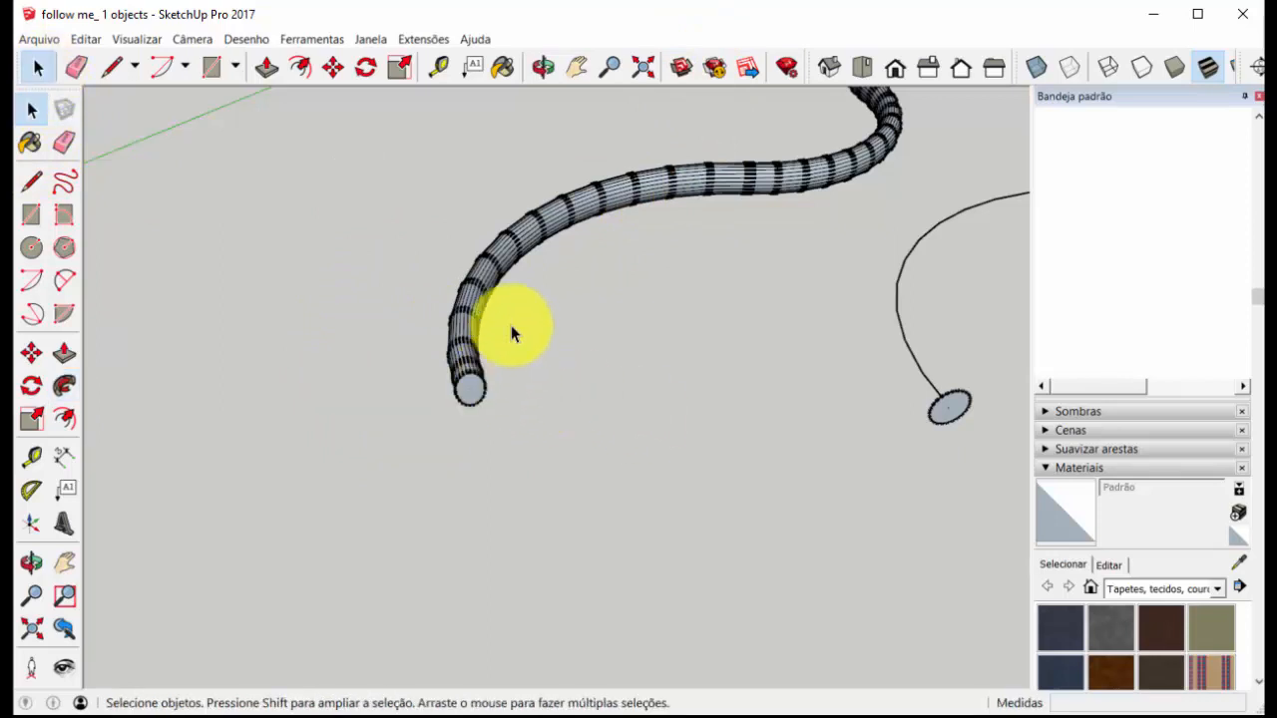
scroll(575, 201, "up", 6)
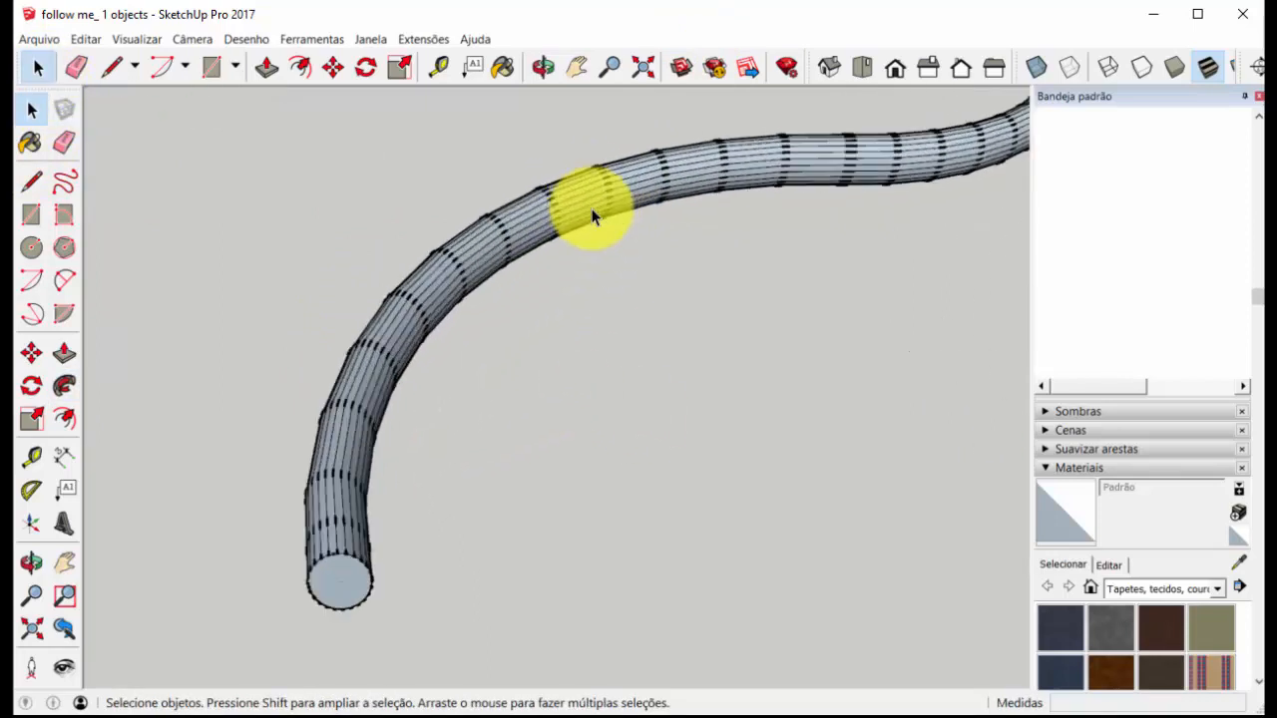
scroll(597, 237, "down", 3)
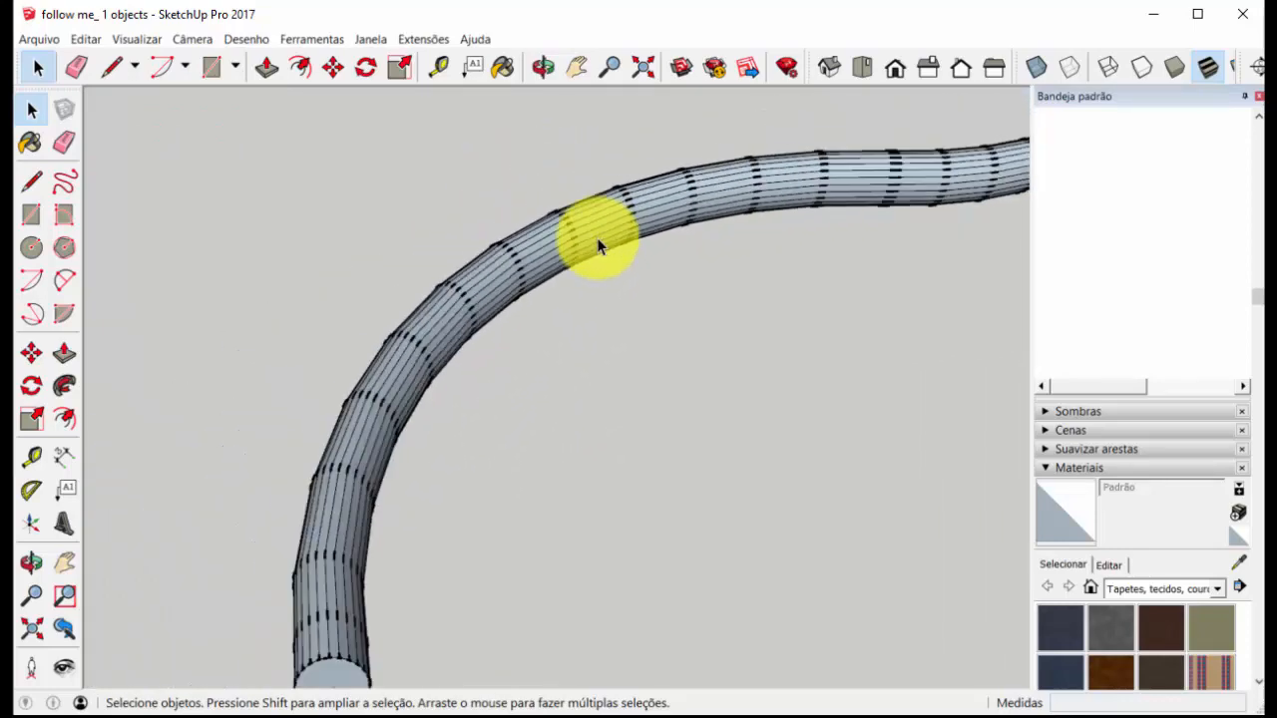
scroll(582, 227, "up", 4)
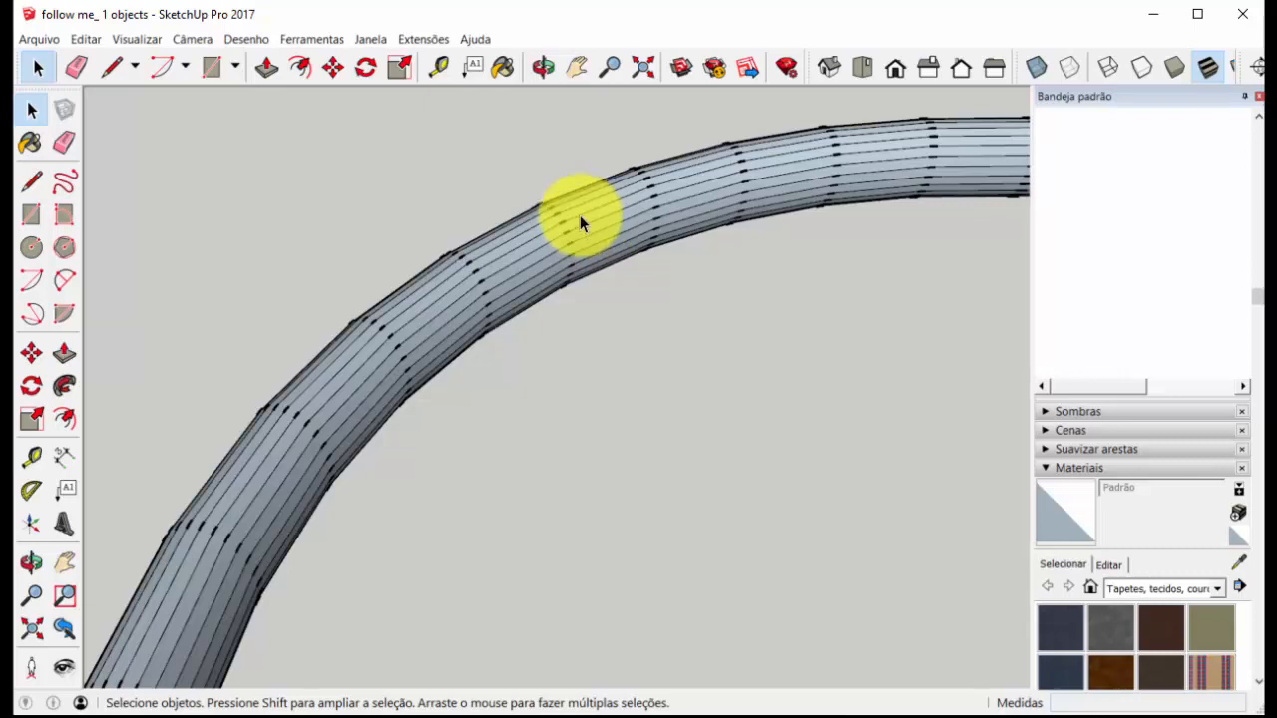
scroll(696, 148, "down", 5)
scroll(573, 199, "down", 5)
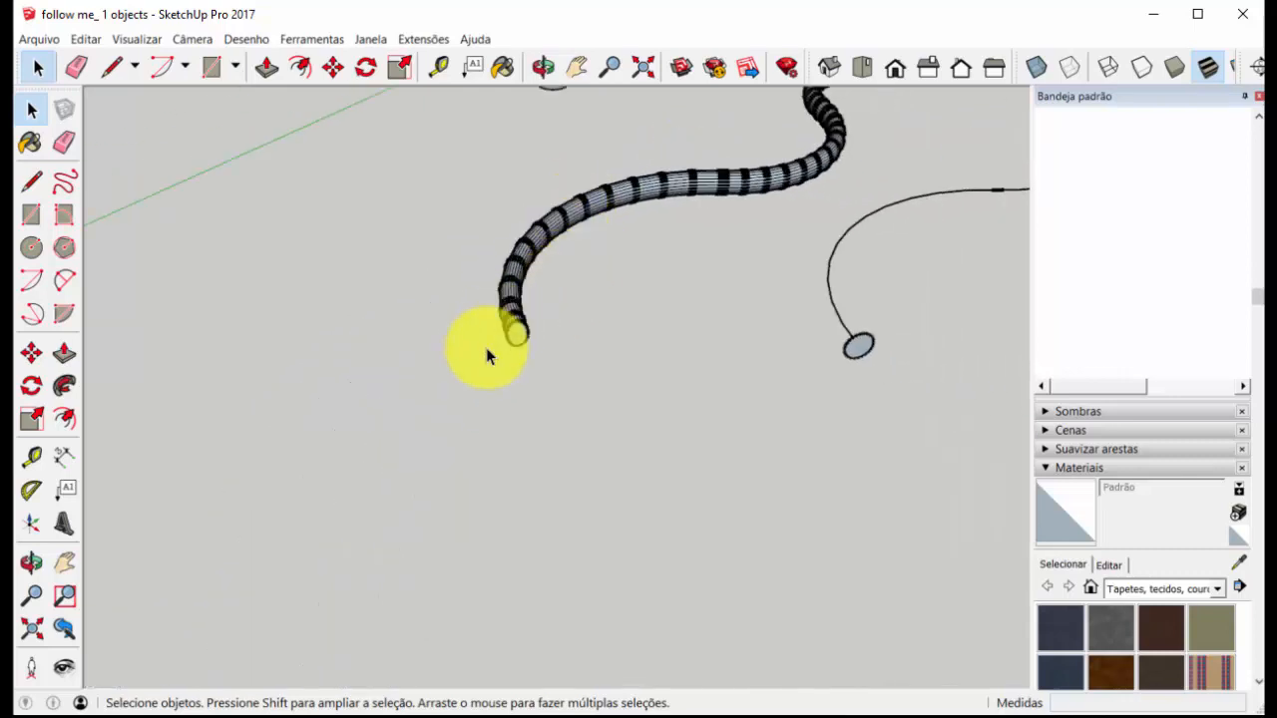
Select the whole rear tube and soften its edges to an angle between normals of 32.2 degrees
scroll(489, 350, "up", 8)
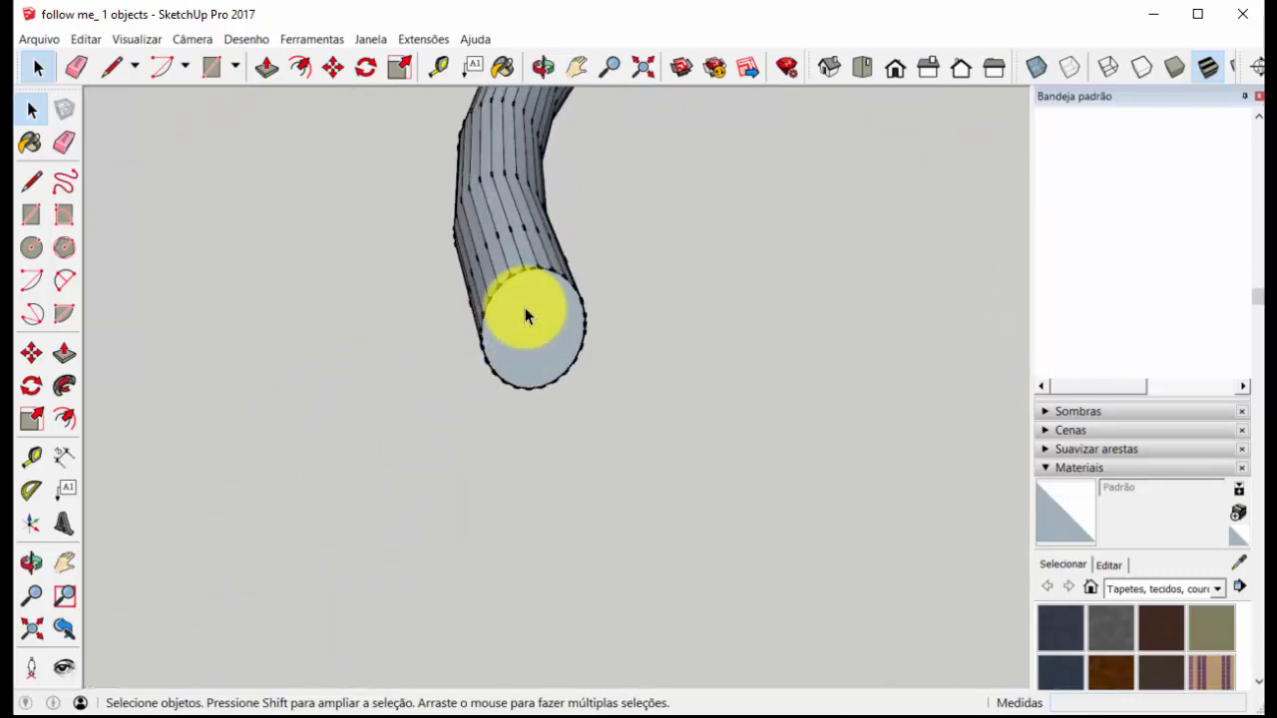
triple_click(525, 308)
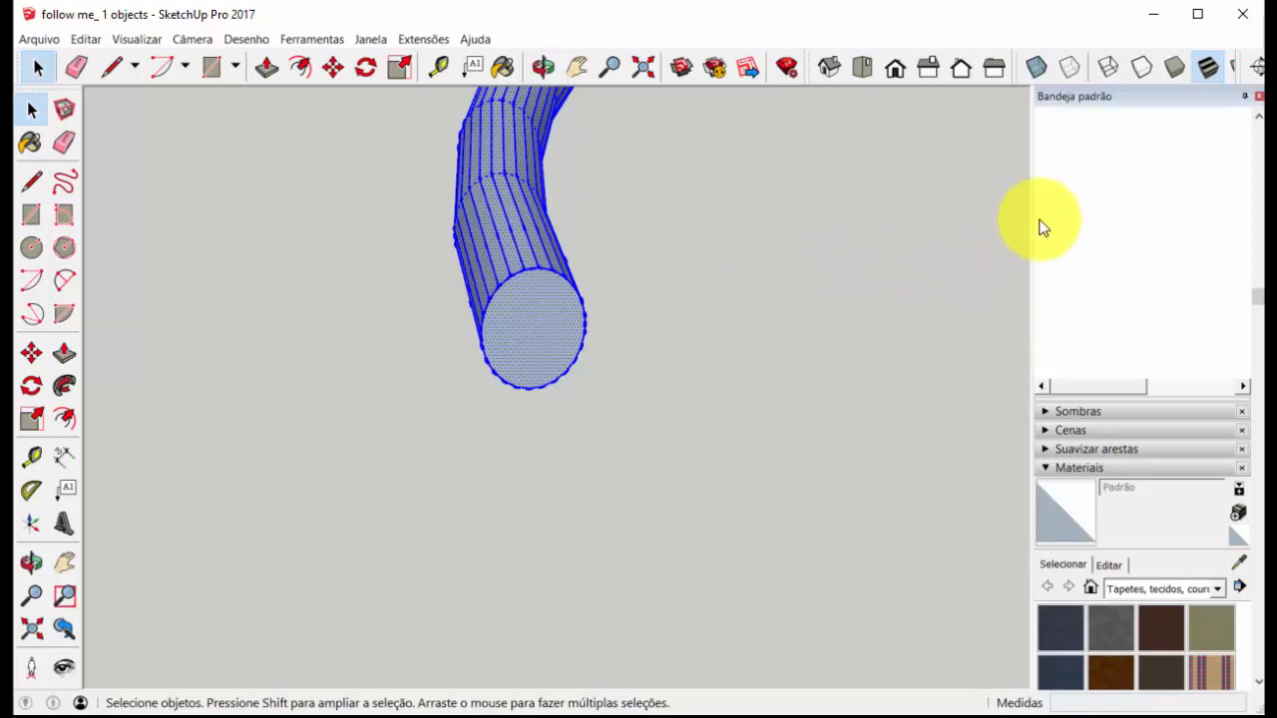
left_click(1045, 450)
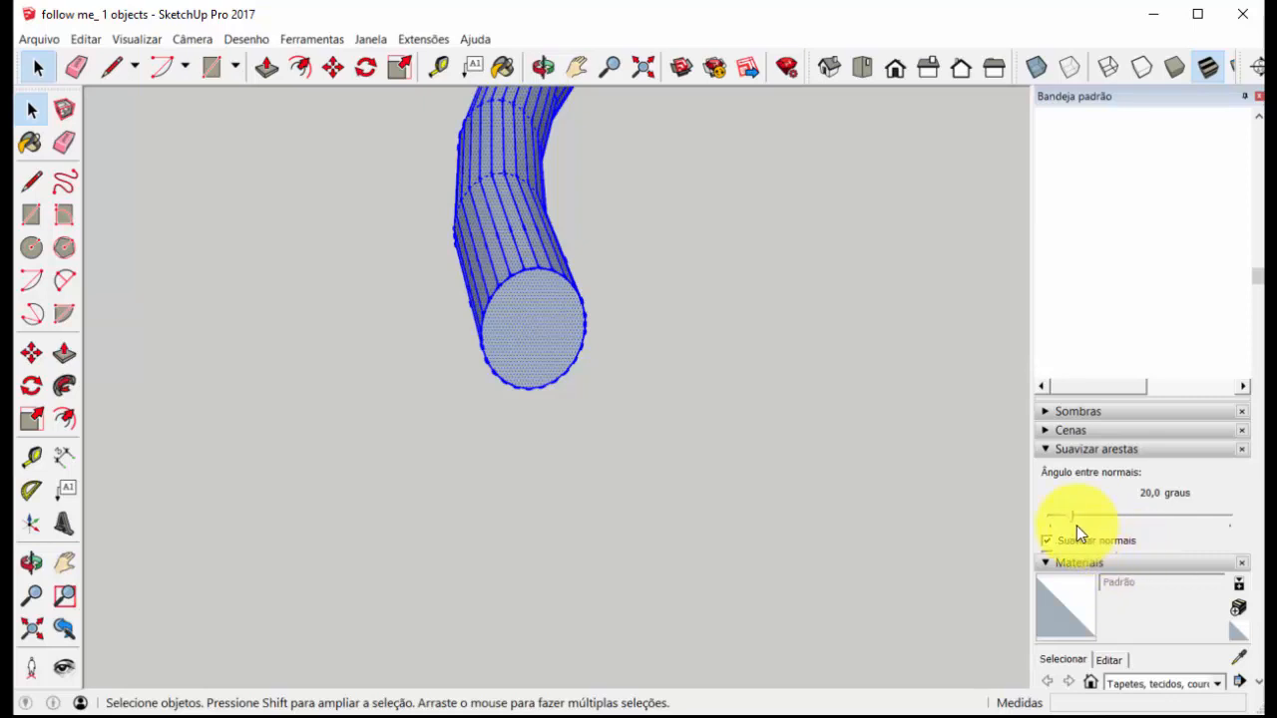
left_click_drag(1073, 518, 1075, 519)
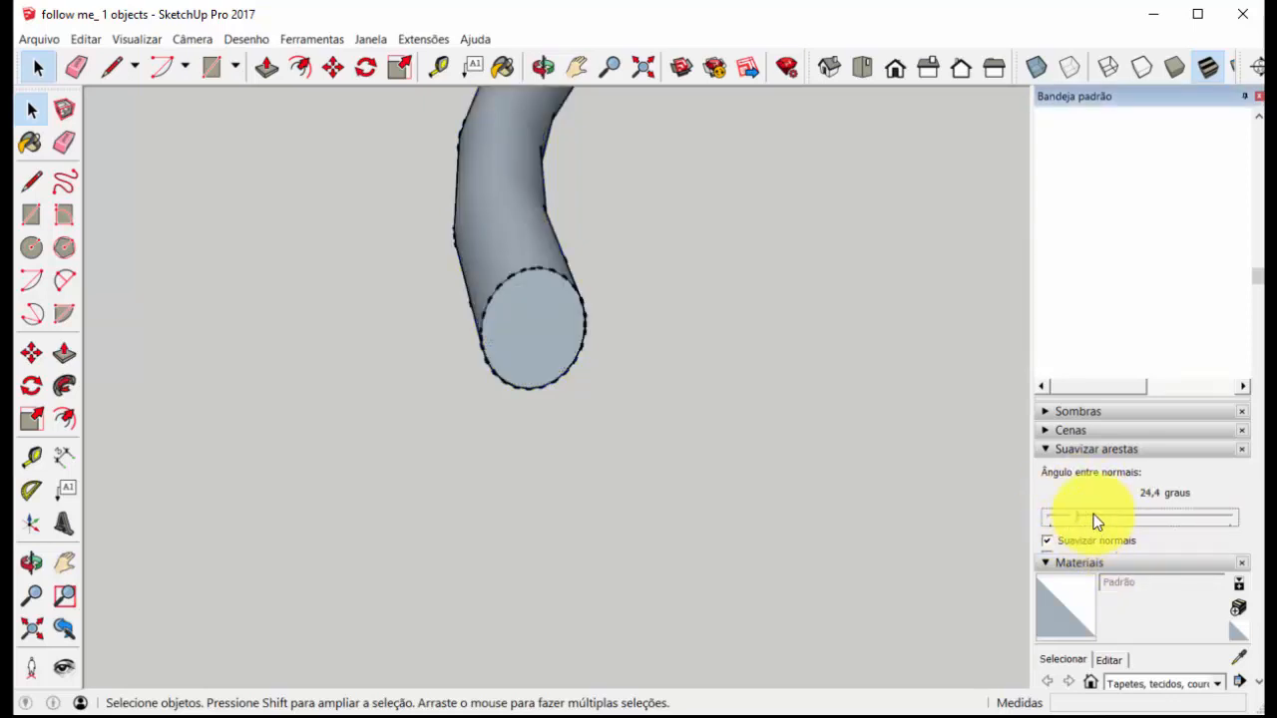
left_click_drag(1079, 518, 1085, 518)
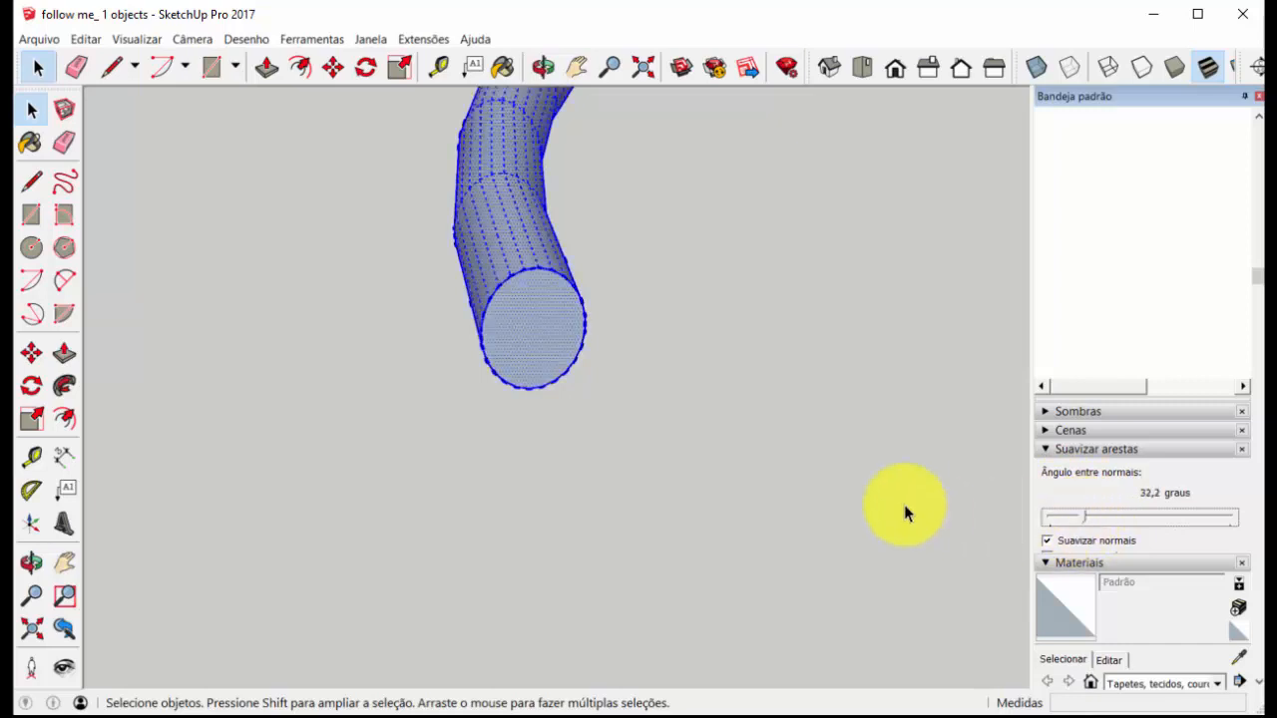
left_click(905, 512)
scroll(532, 390, "down", 4)
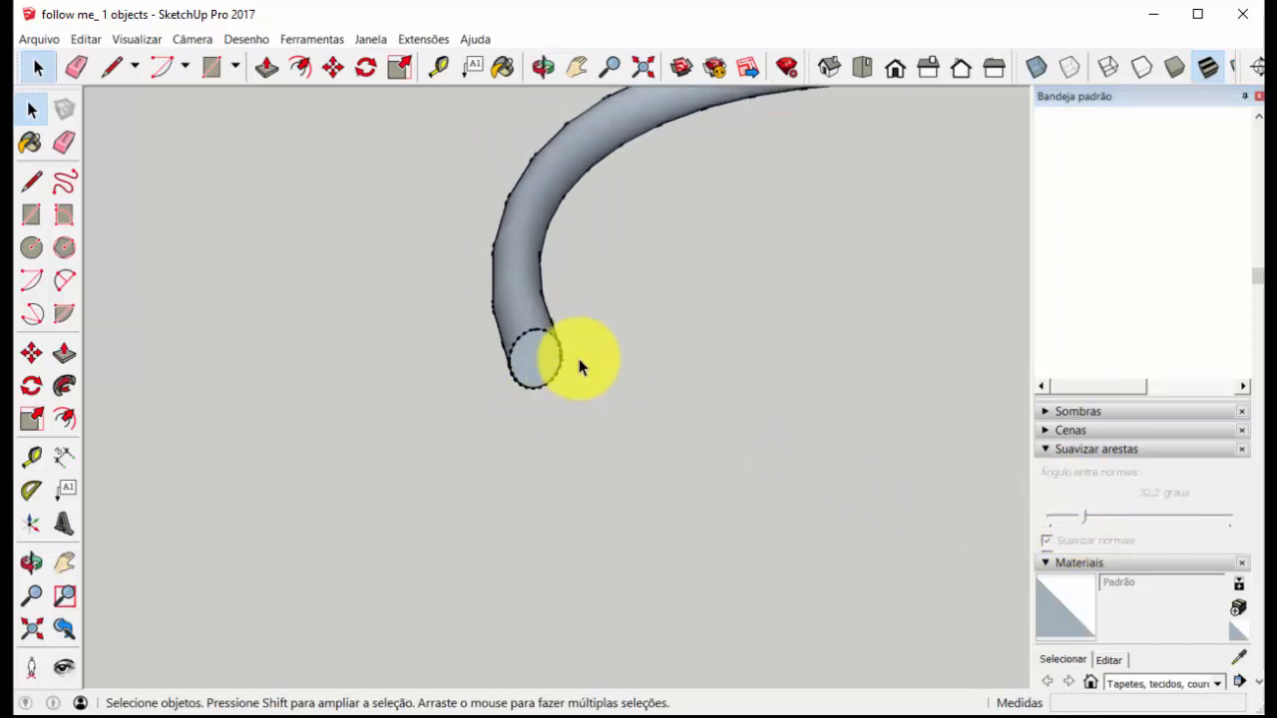
scroll(579, 358, "down", 3)
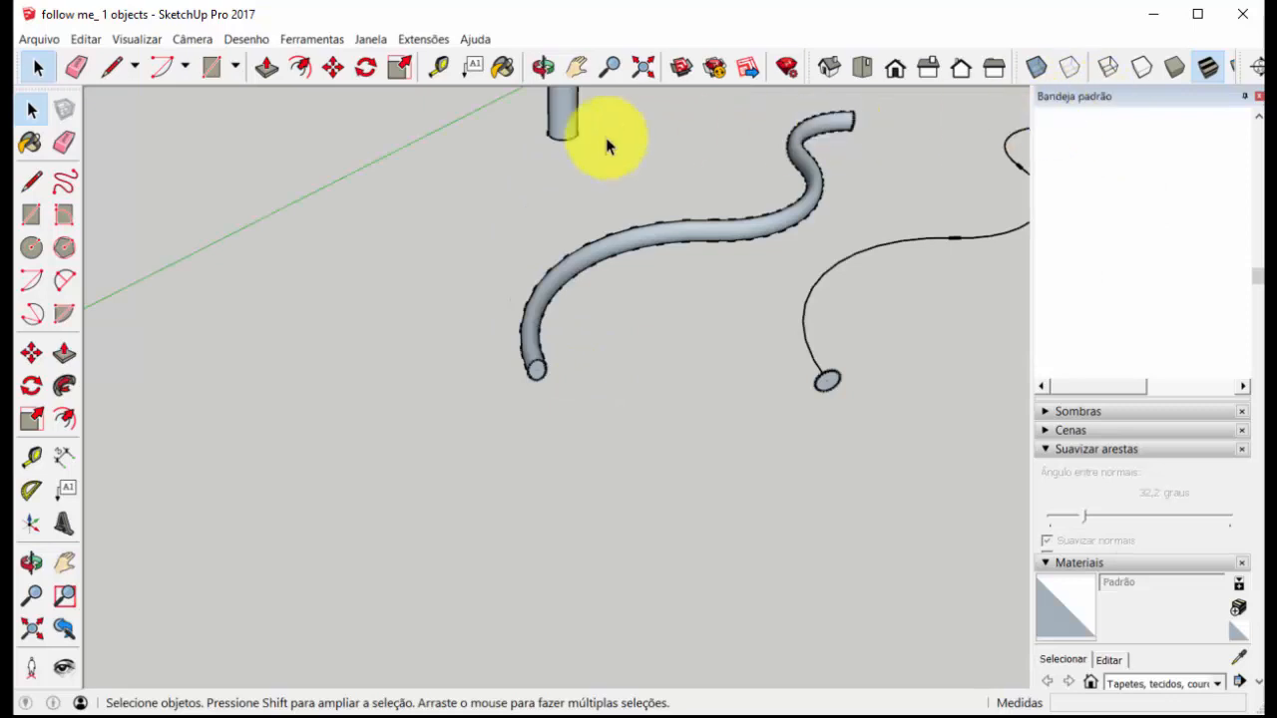
left_click(377, 44)
mouse_move(391, 60)
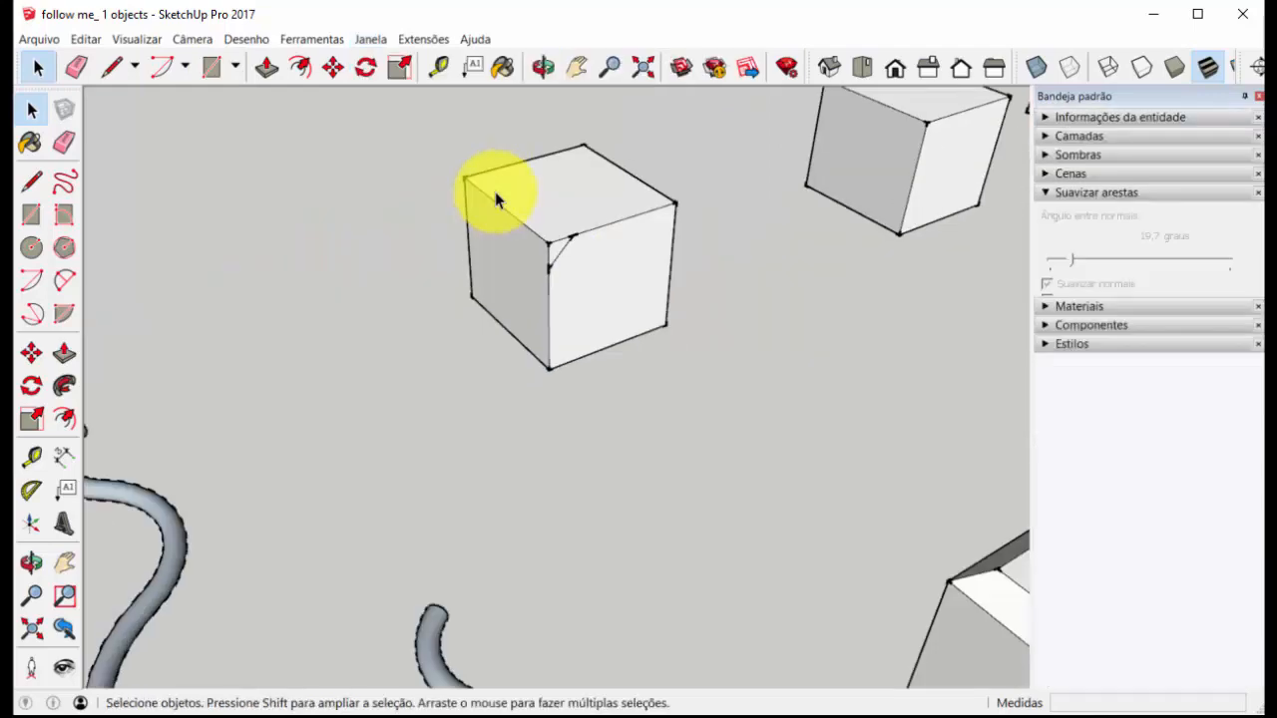
Examine the finished box with bevelled top edges and the matching box with the triangular corner profile up close
scroll(495, 200, "down", 5)
middle_click_drag(778, 208, 613, 270)
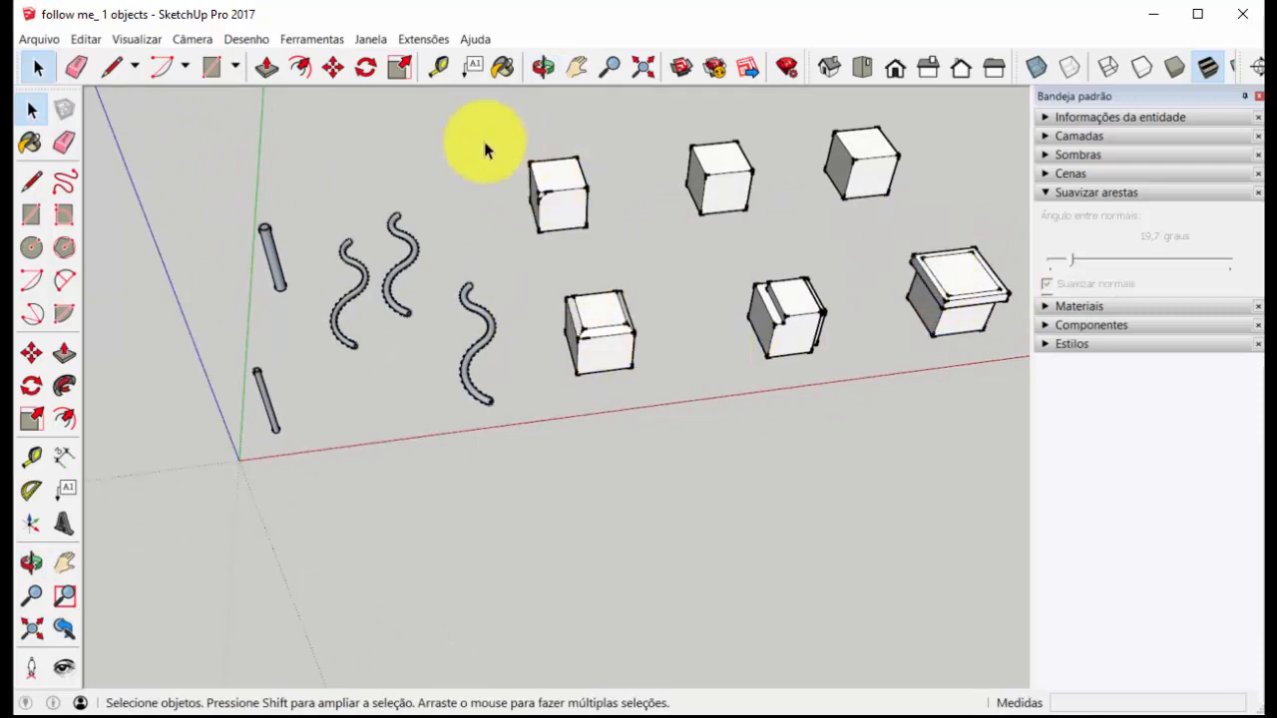
scroll(544, 182, "up", 3)
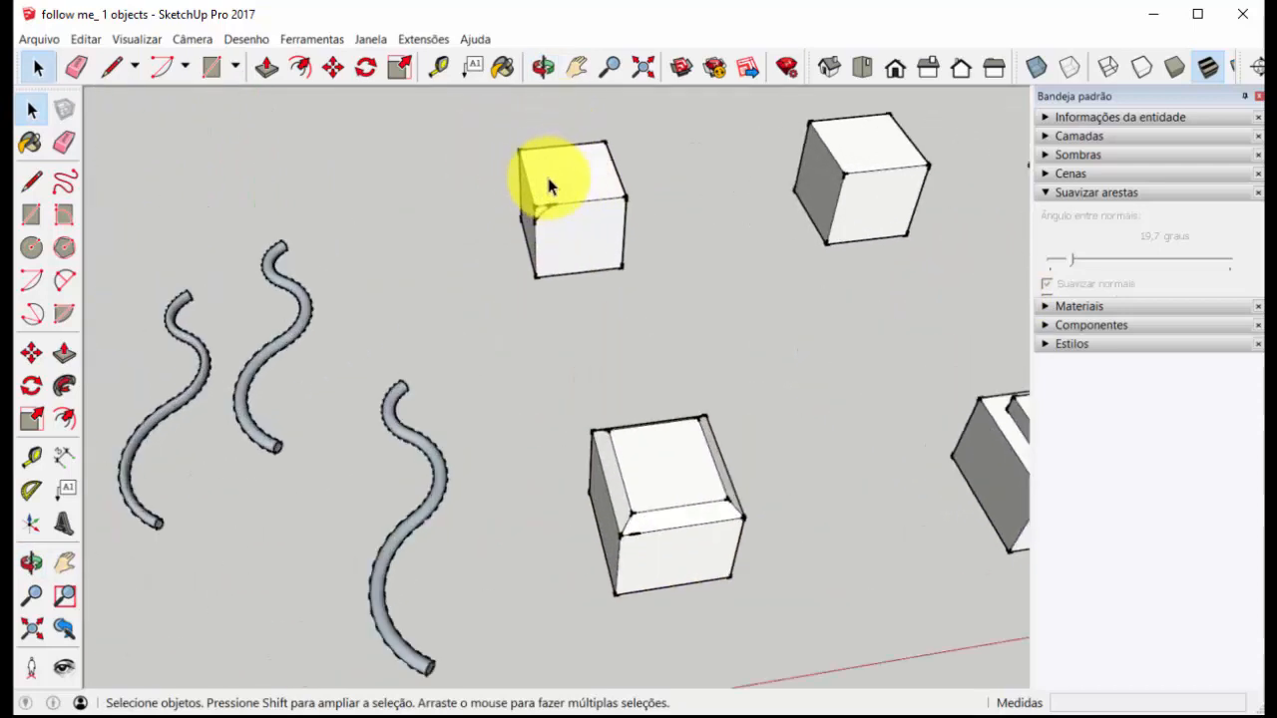
scroll(589, 226, "down", 1)
scroll(614, 413, "up", 6)
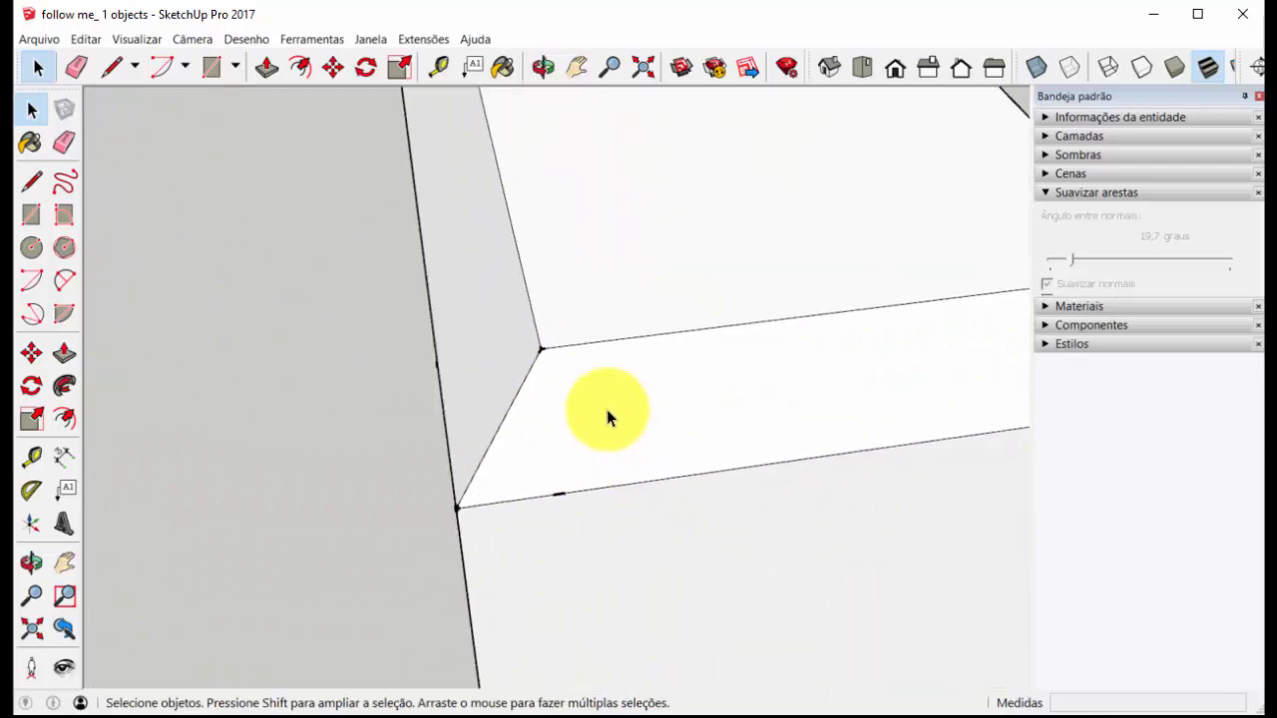
middle_click_drag(607, 409, 644, 190)
scroll(685, 413, "down", 2)
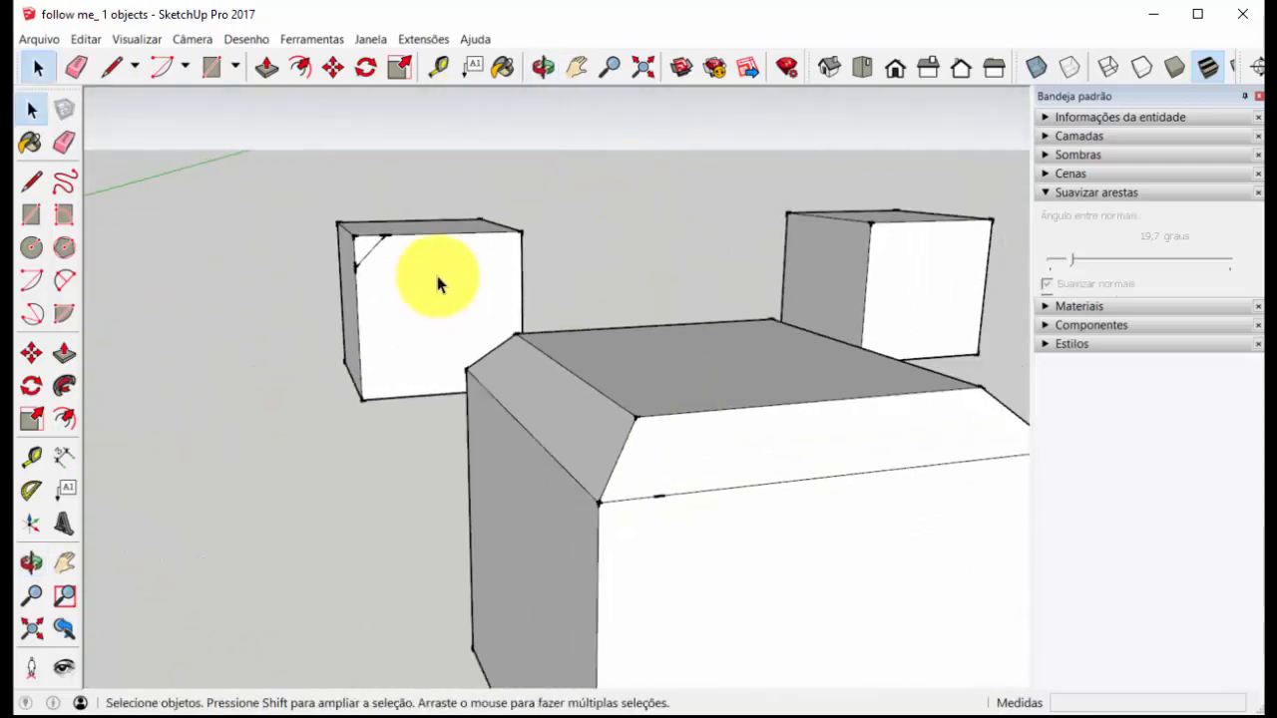
scroll(436, 277, "up", 5)
scroll(499, 261, "up", 4)
middle_click_drag(513, 200, 622, 279)
scroll(598, 259, "down", 2)
scroll(597, 263, "down", 1)
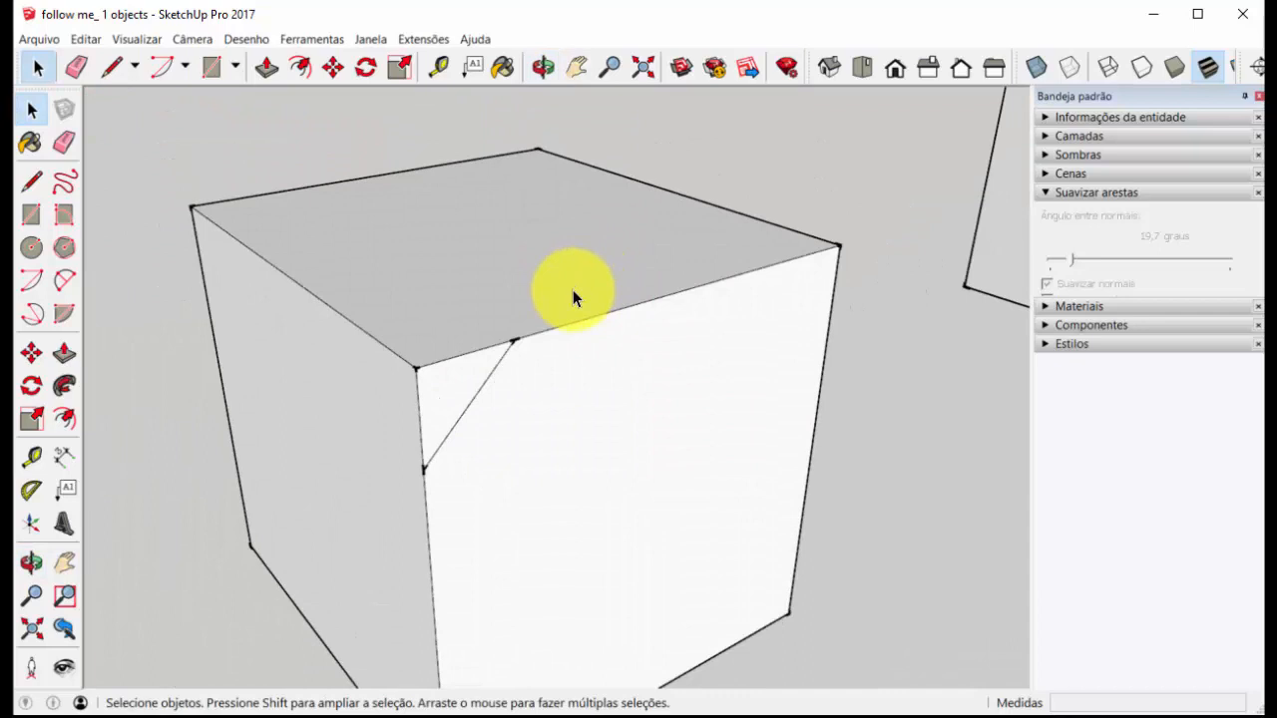
Try sweeping the triangular corner profile manually around the box's top edges with Follow Me, and undo the cut
left_click(446, 394)
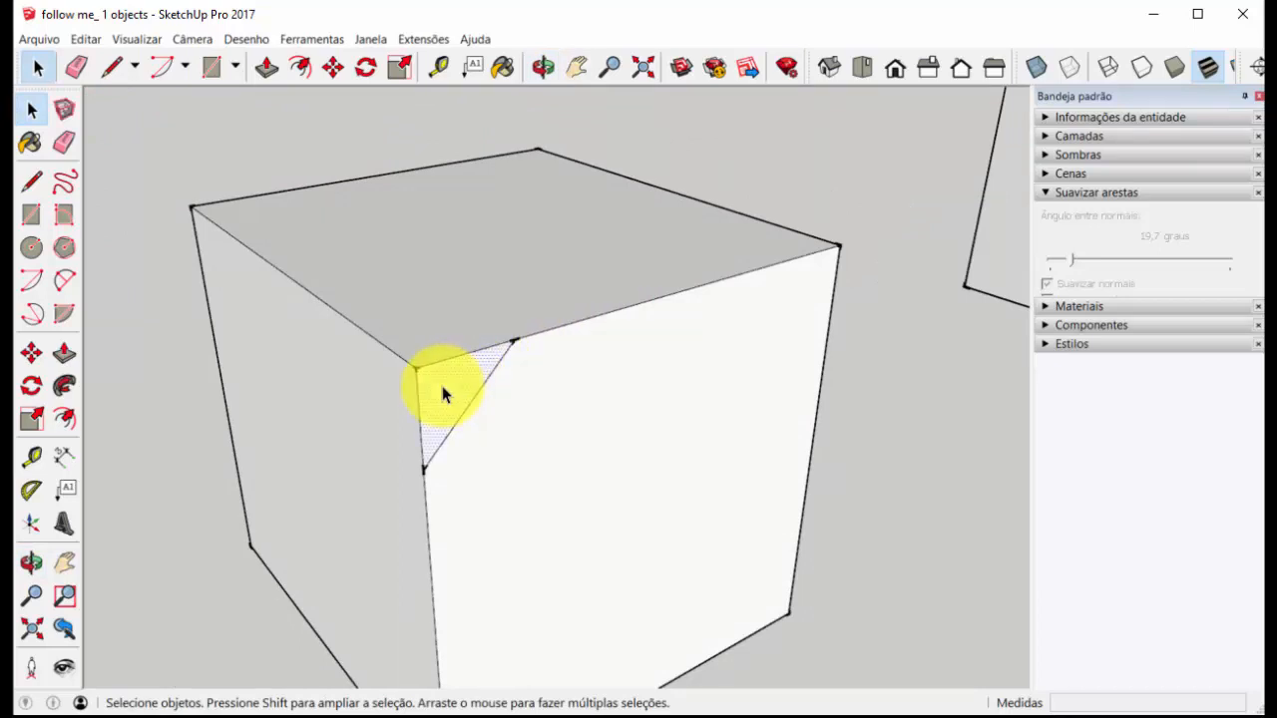
left_click(64, 389)
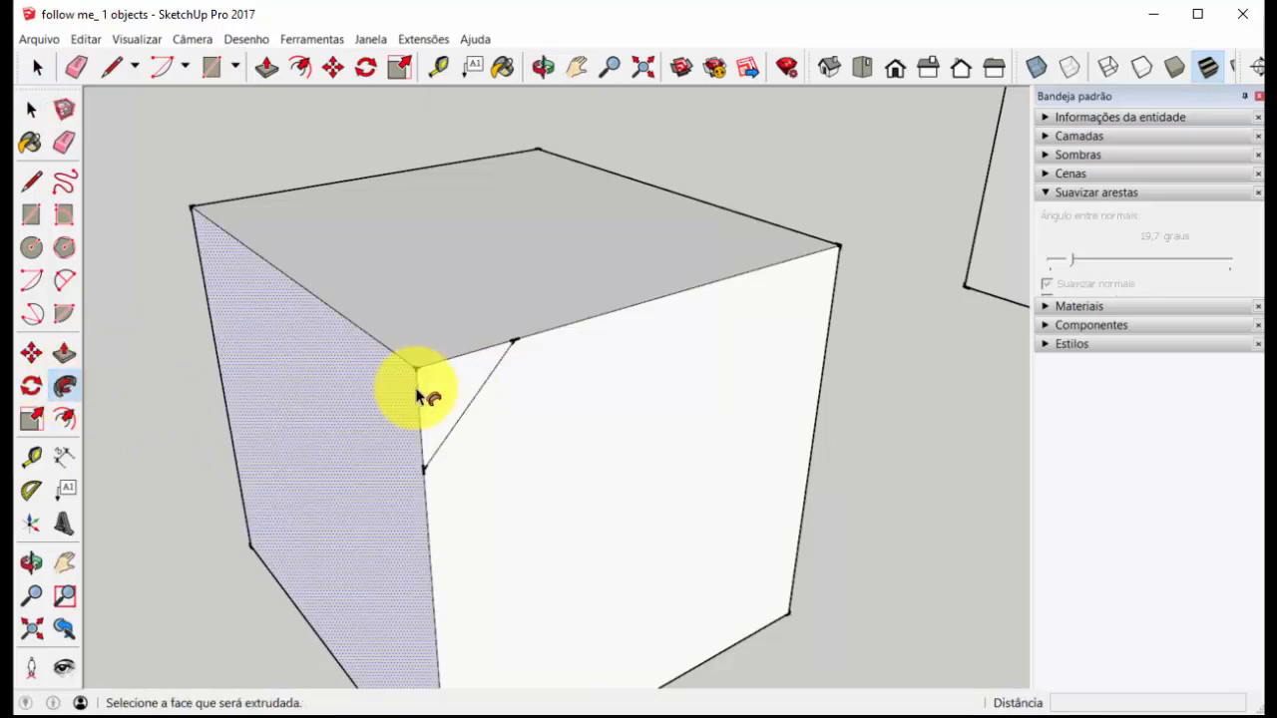
left_click(39, 66)
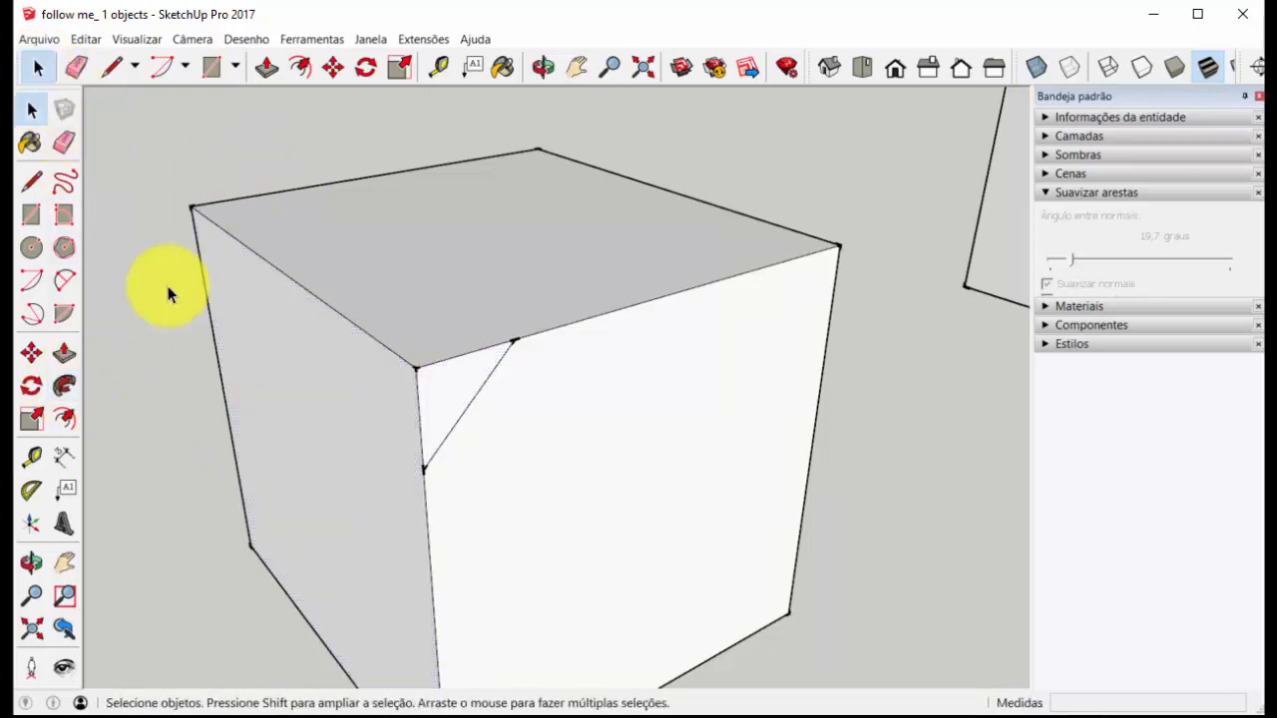
left_click(74, 382)
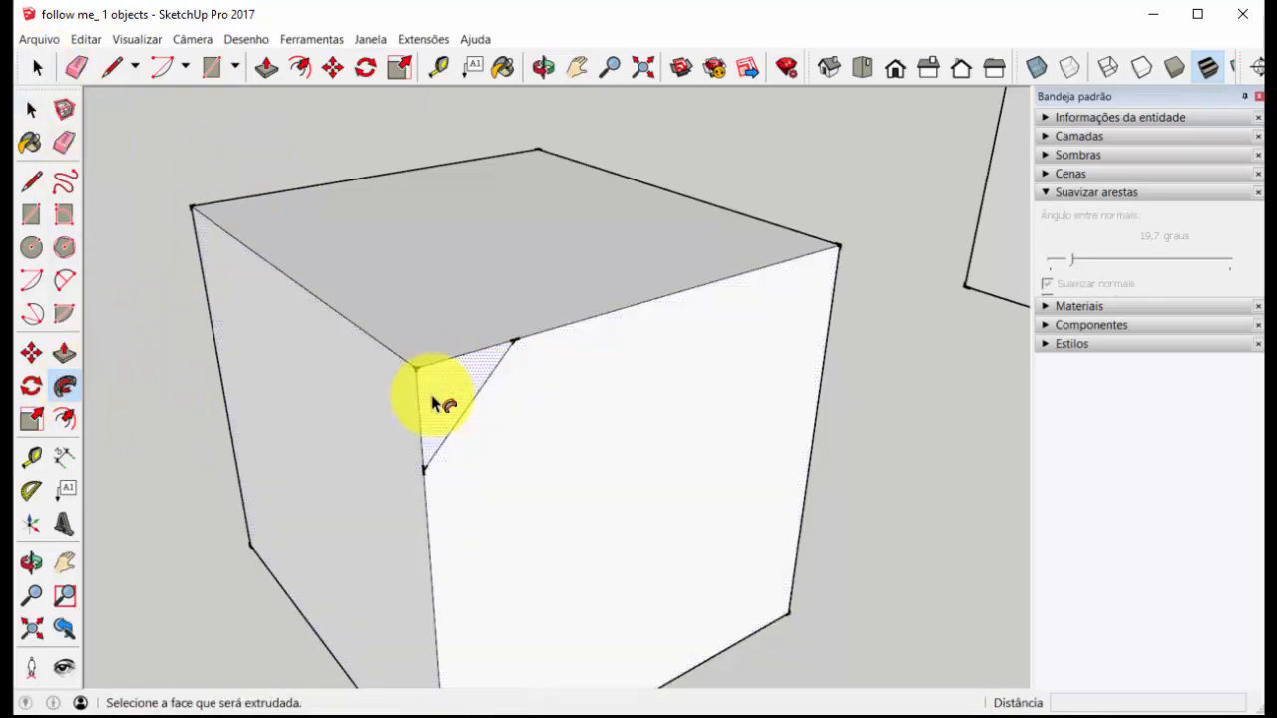
left_click_drag(436, 401, 404, 372)
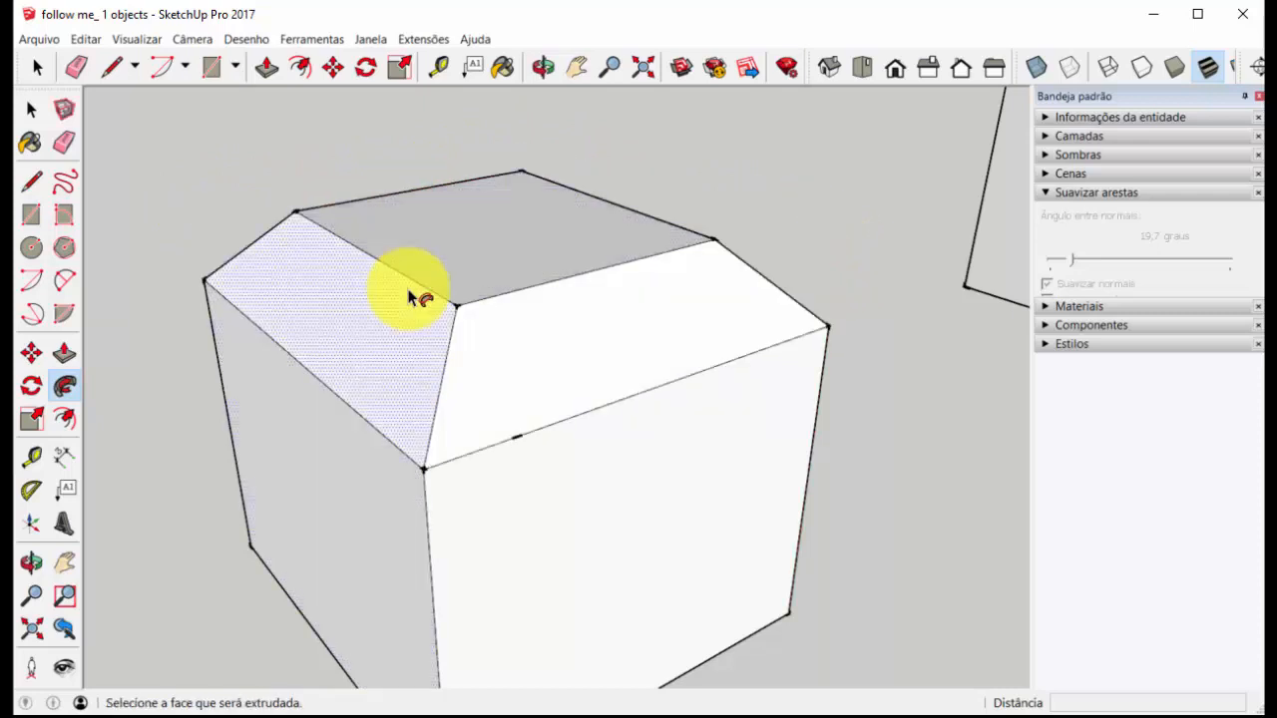
key("ctrl+z")
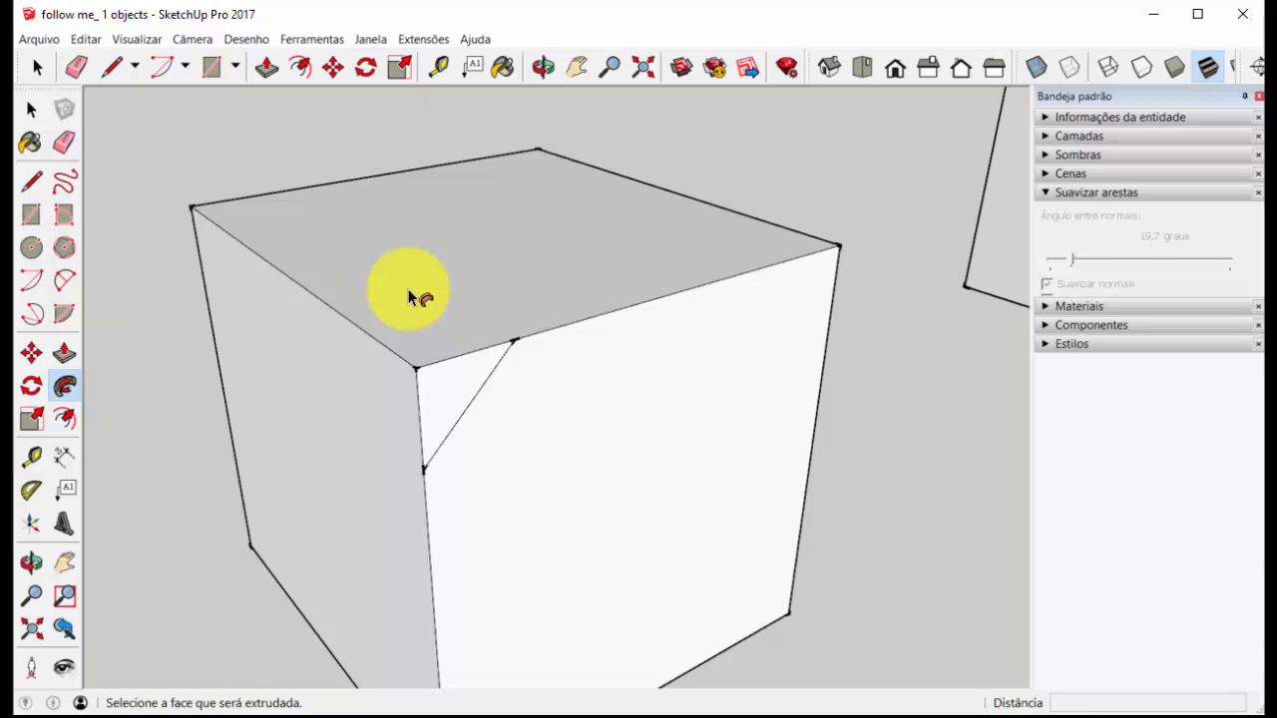
Select all edges around the box's top face one by one as a sweep path, including the short corner segment, and clear the selection
left_click(38, 67)
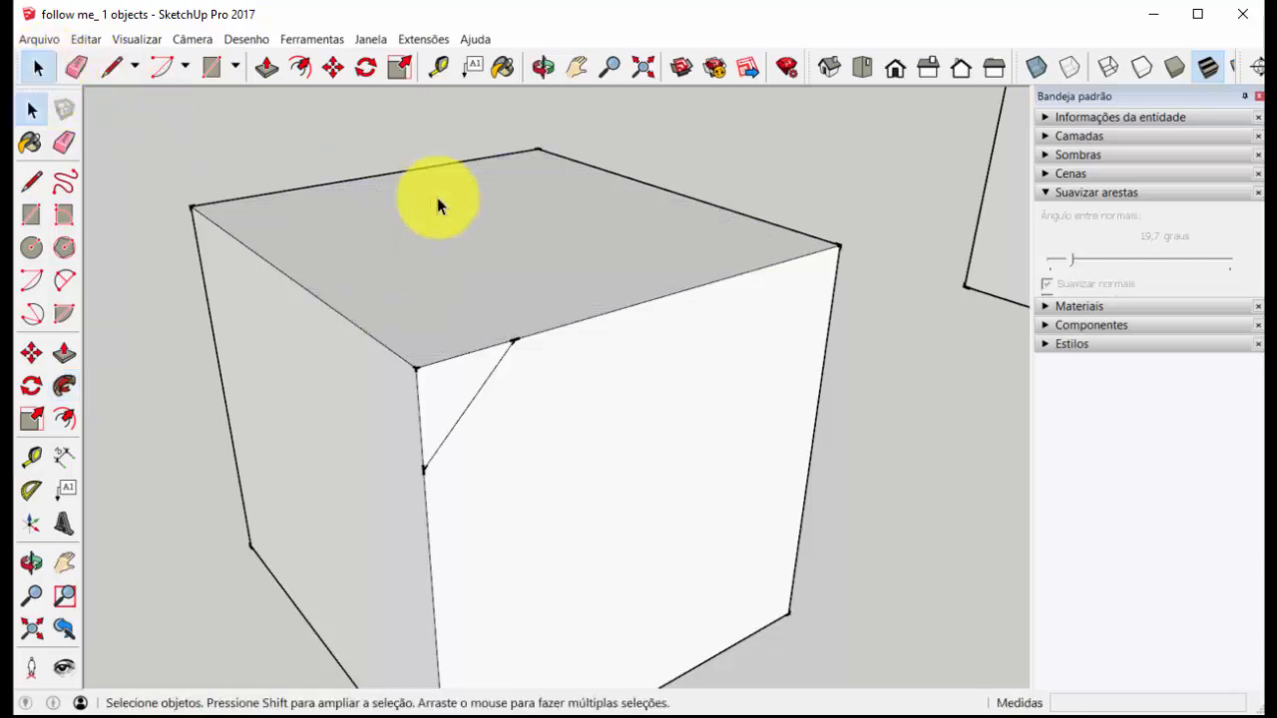
left_click(502, 232)
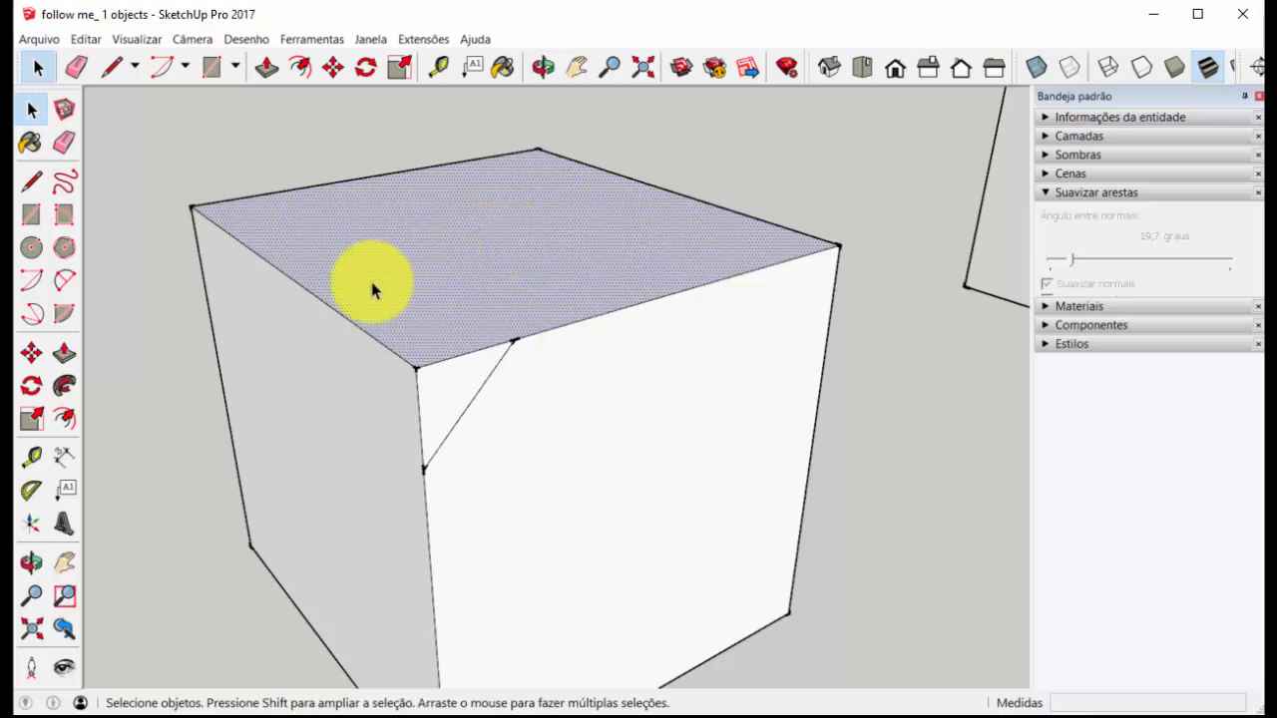
left_click(348, 324)
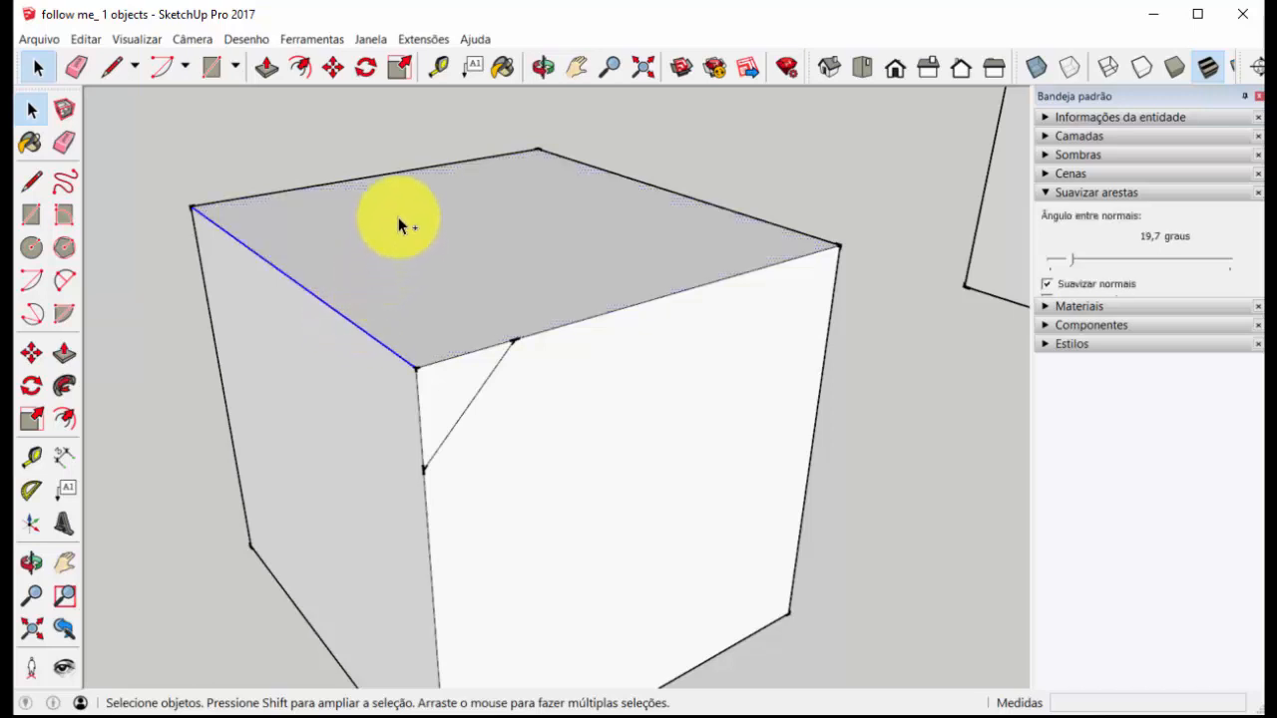
left_click(380, 186, "ctrl")
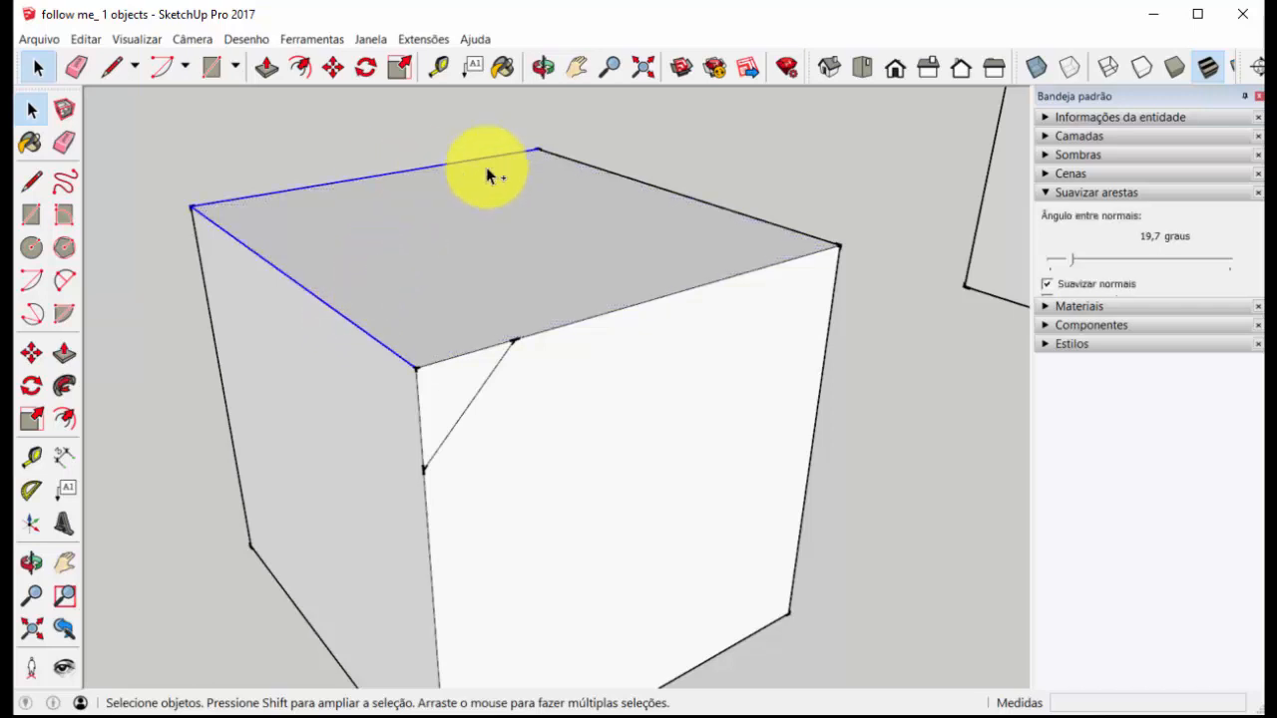
left_click(674, 195, "ctrl")
left_click(660, 297, "ctrl")
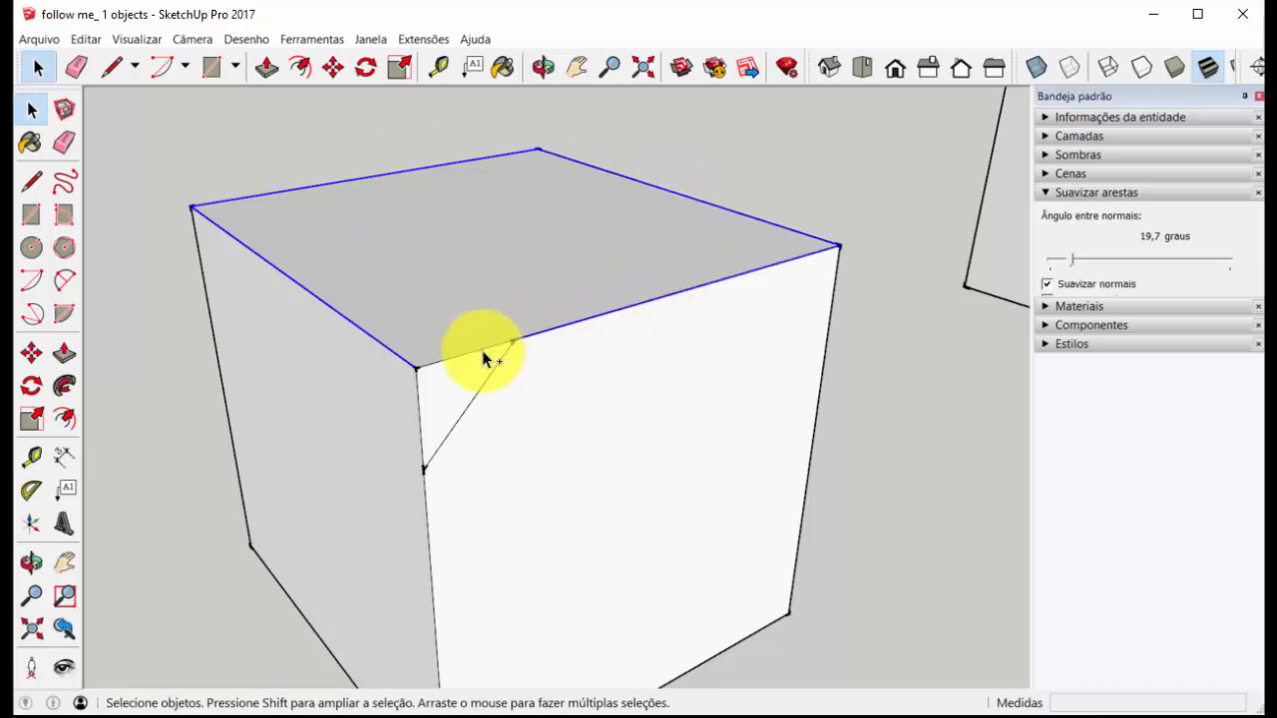
left_click(477, 352, "ctrl")
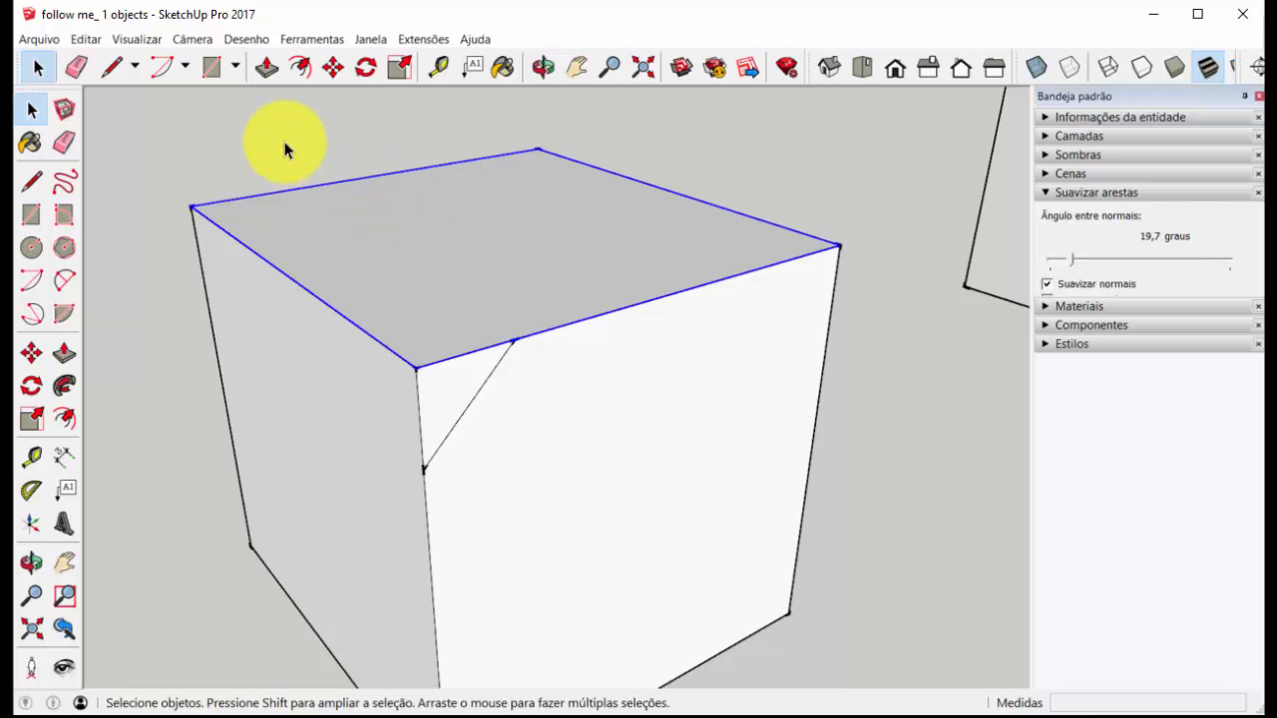
left_click(291, 180)
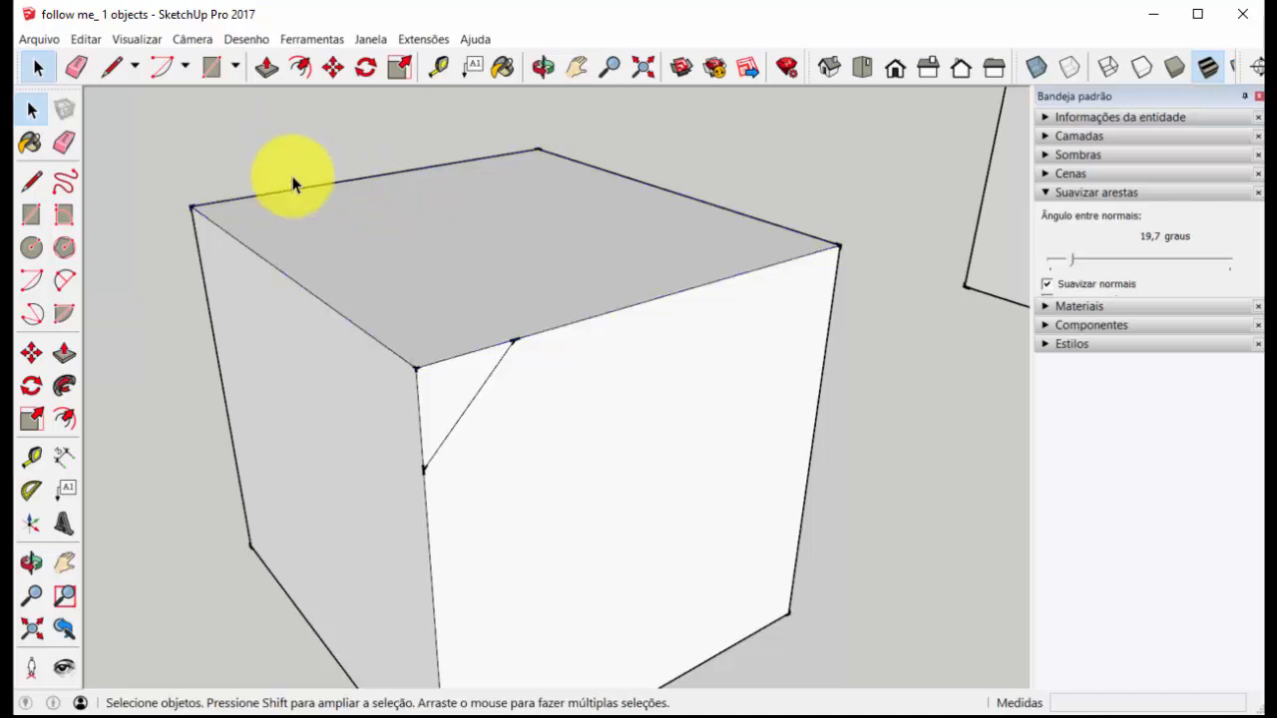
Preselect the box's top face as the path and cut the triangular corner profile around it with Follow Me
left_click(422, 230)
left_click(66, 385)
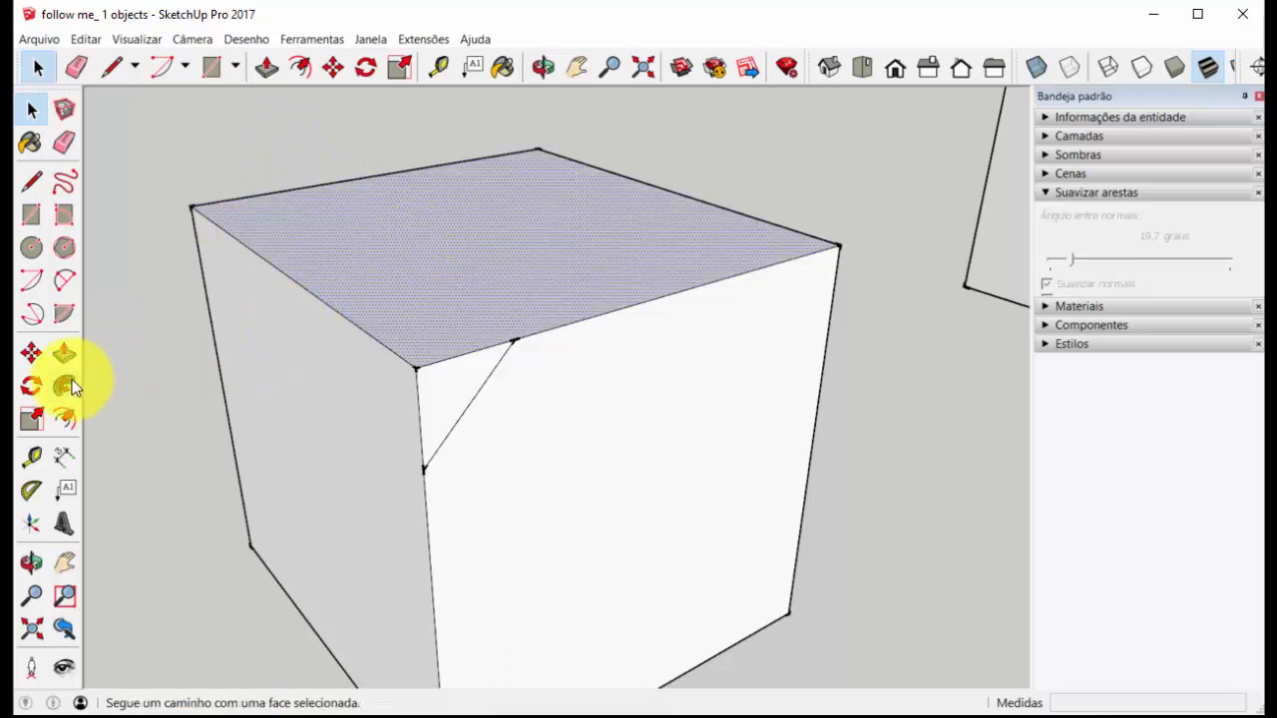
left_click(66, 385)
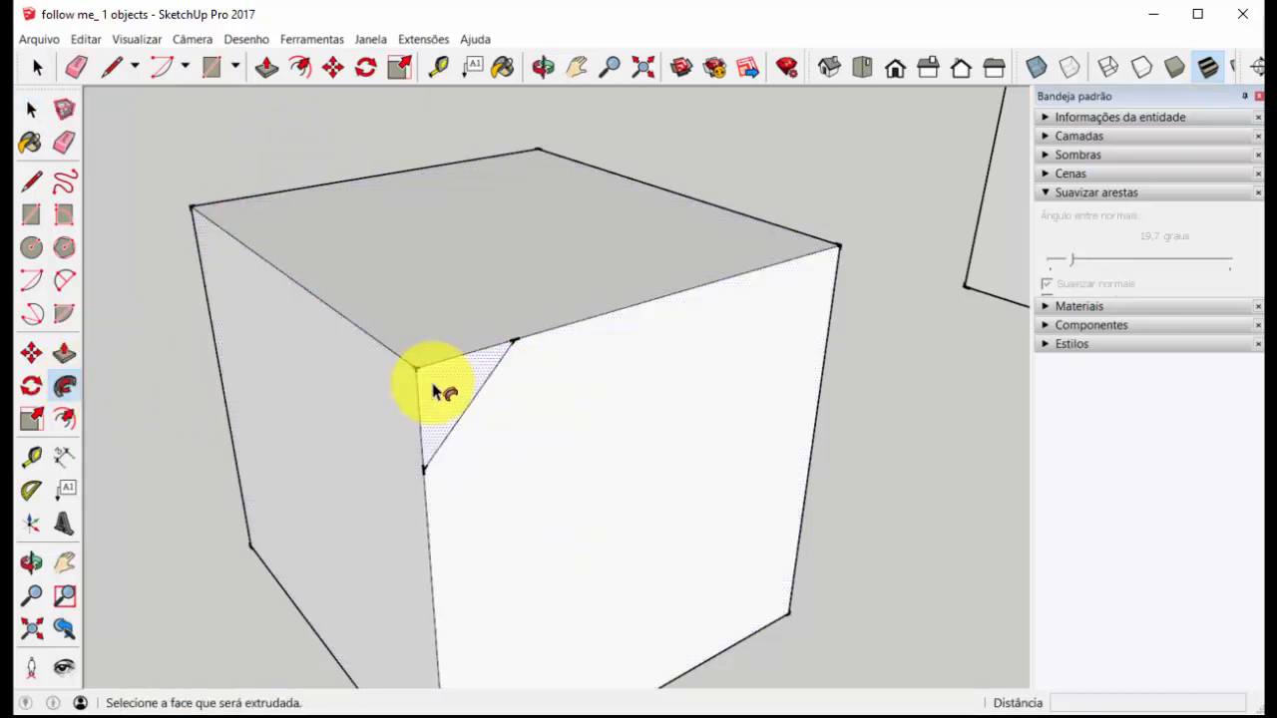
left_click(436, 390)
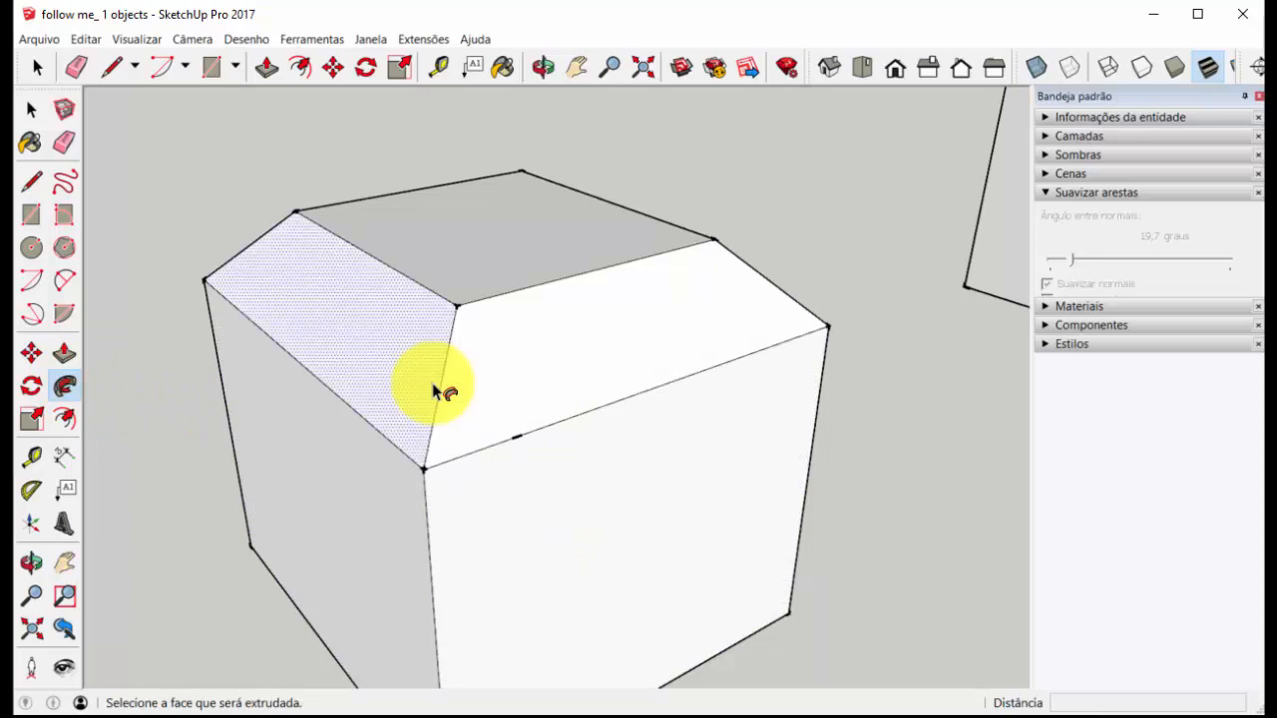
Examine the notches on the stepped sample box from both sides and the plain box behind it
scroll(449, 369, "down", 6)
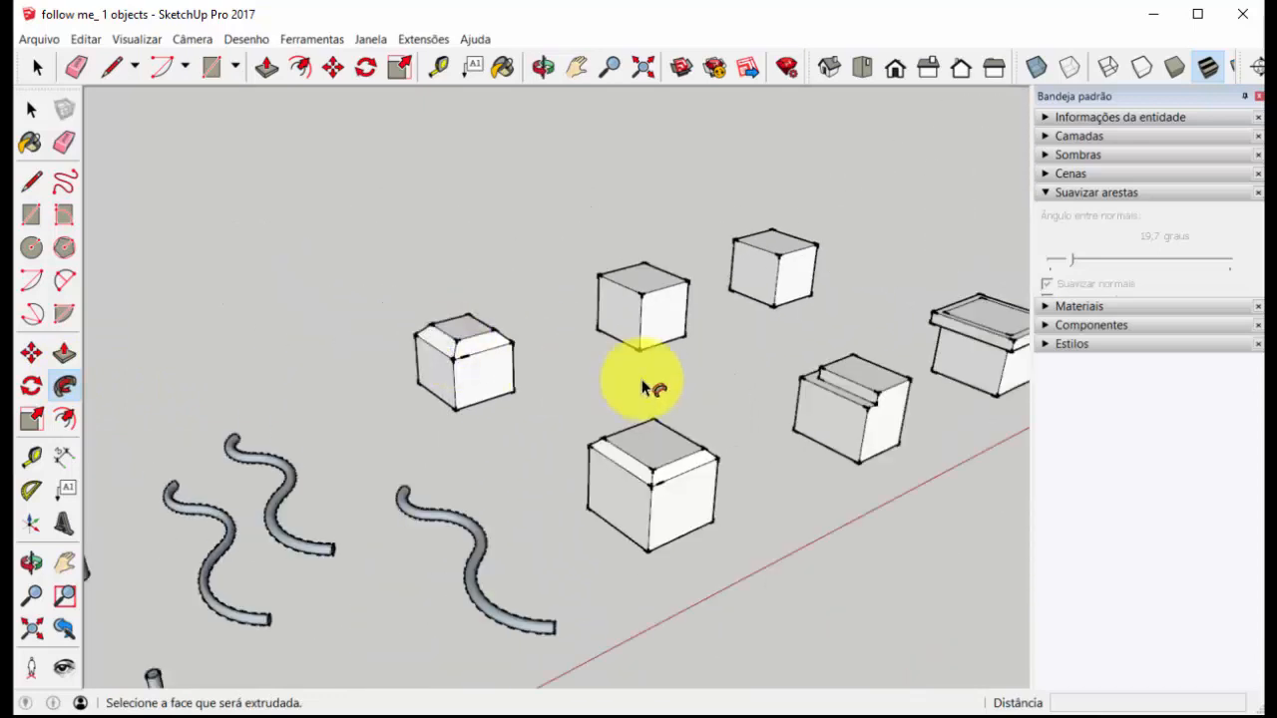
scroll(910, 404, "up", 4)
scroll(910, 404, "up", 1)
middle_click_drag(901, 362, 755, 513)
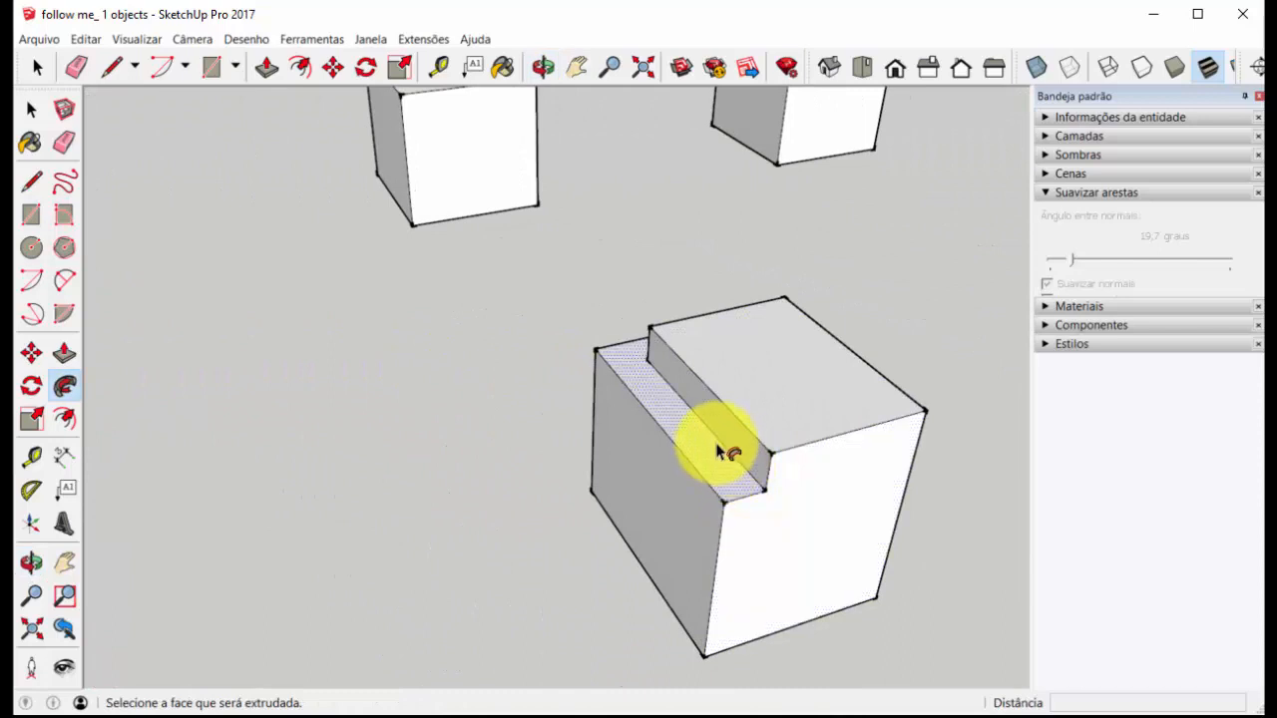
middle_click_drag(824, 296, 509, 321)
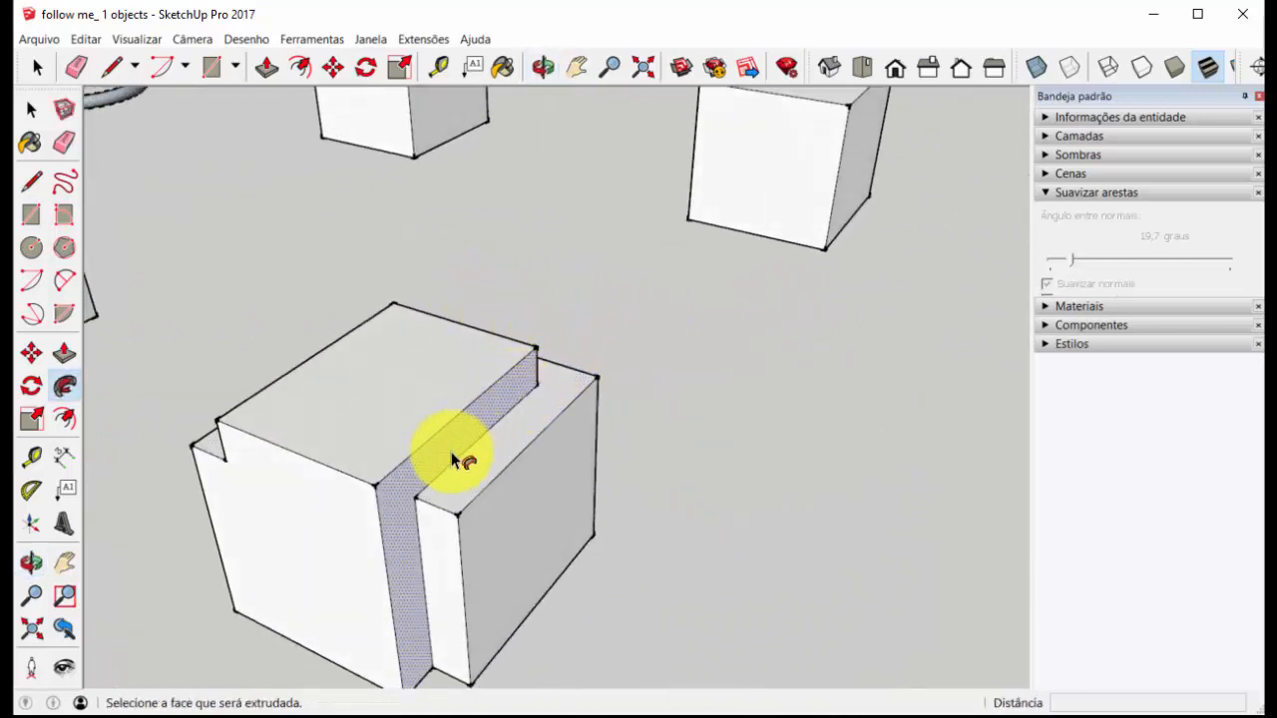
scroll(425, 566, "down", 5)
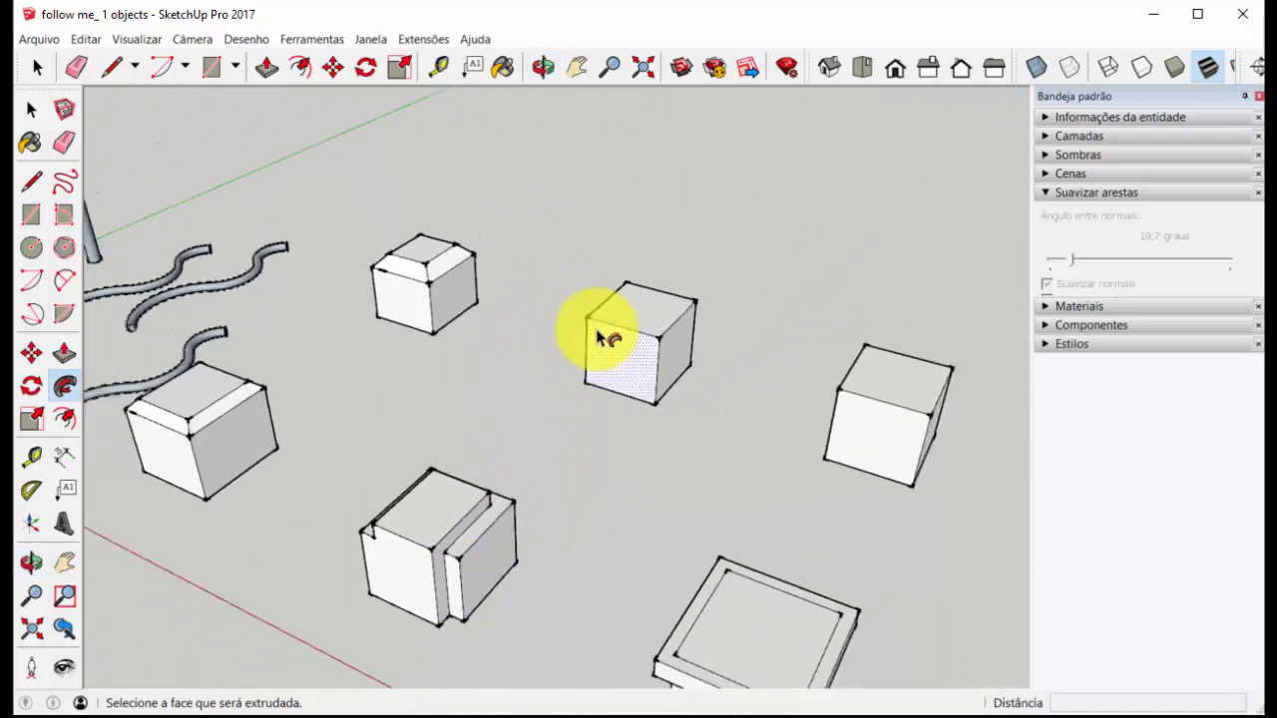
middle_click_drag(604, 336, 846, 333)
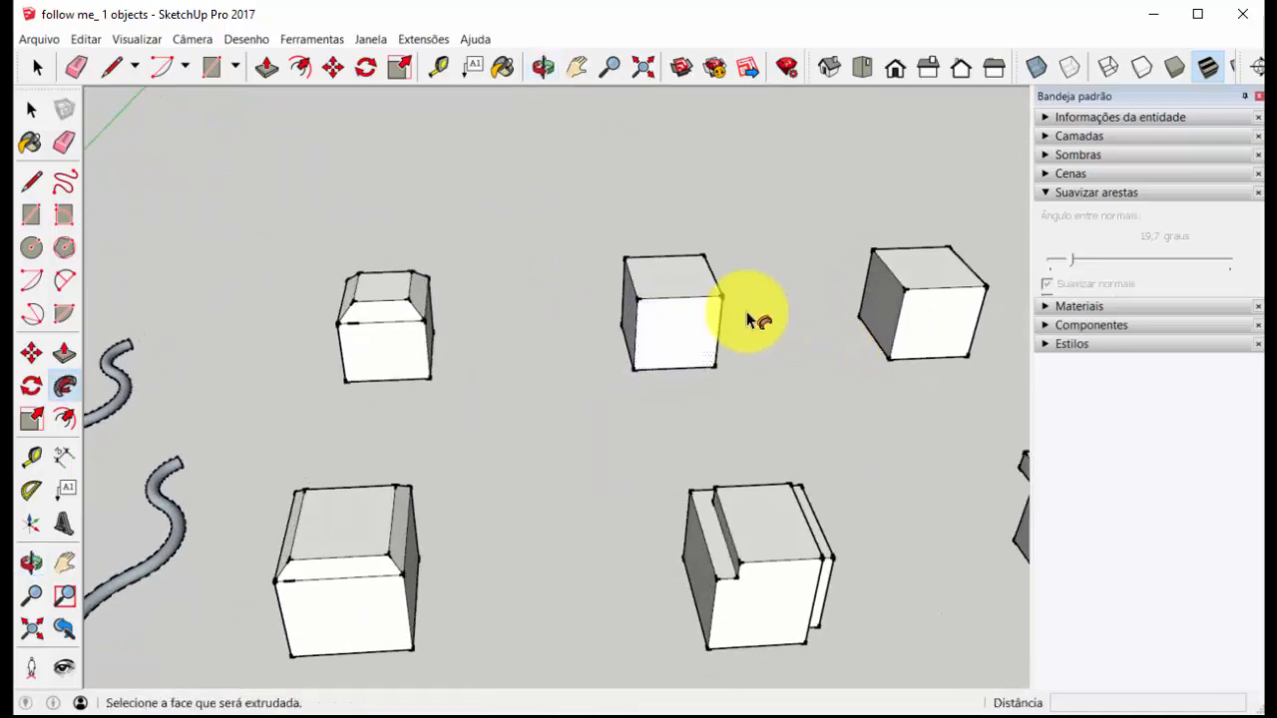
scroll(649, 289, "up", 5)
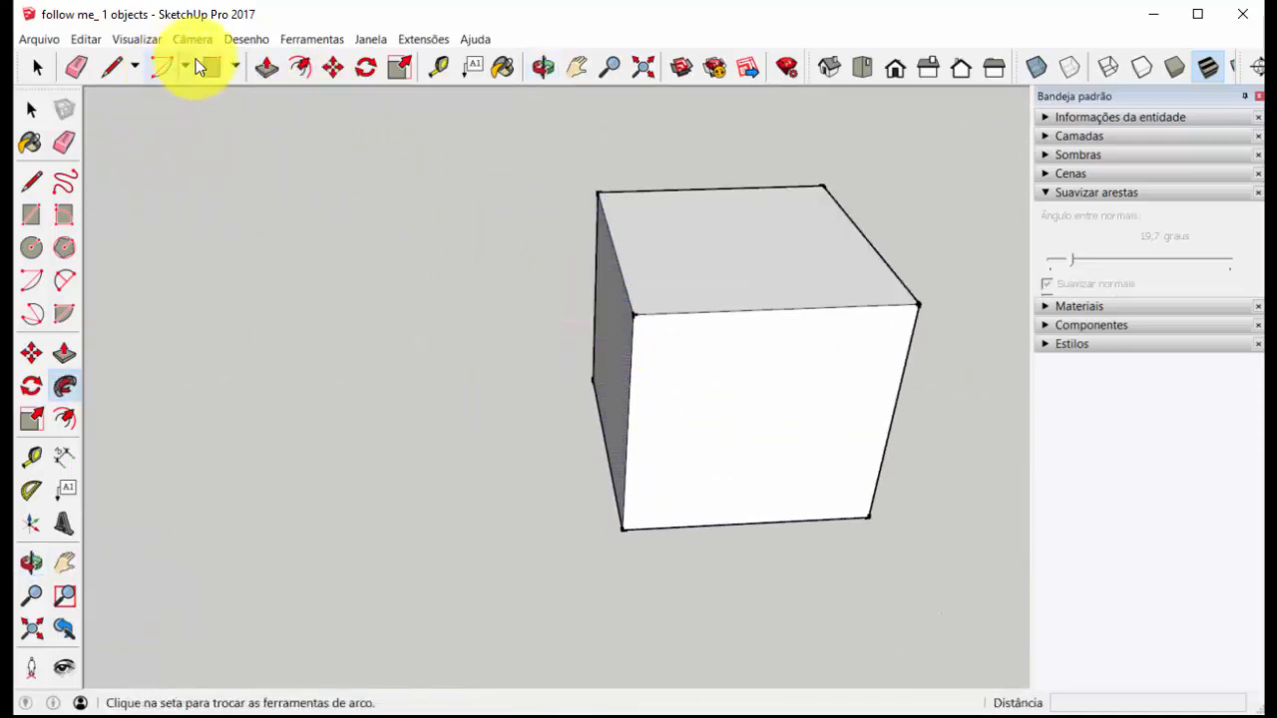
Draw a small square profile at the upper corner of the box's front face, starting from the box's corner point
left_click(211, 67)
left_click(633, 314)
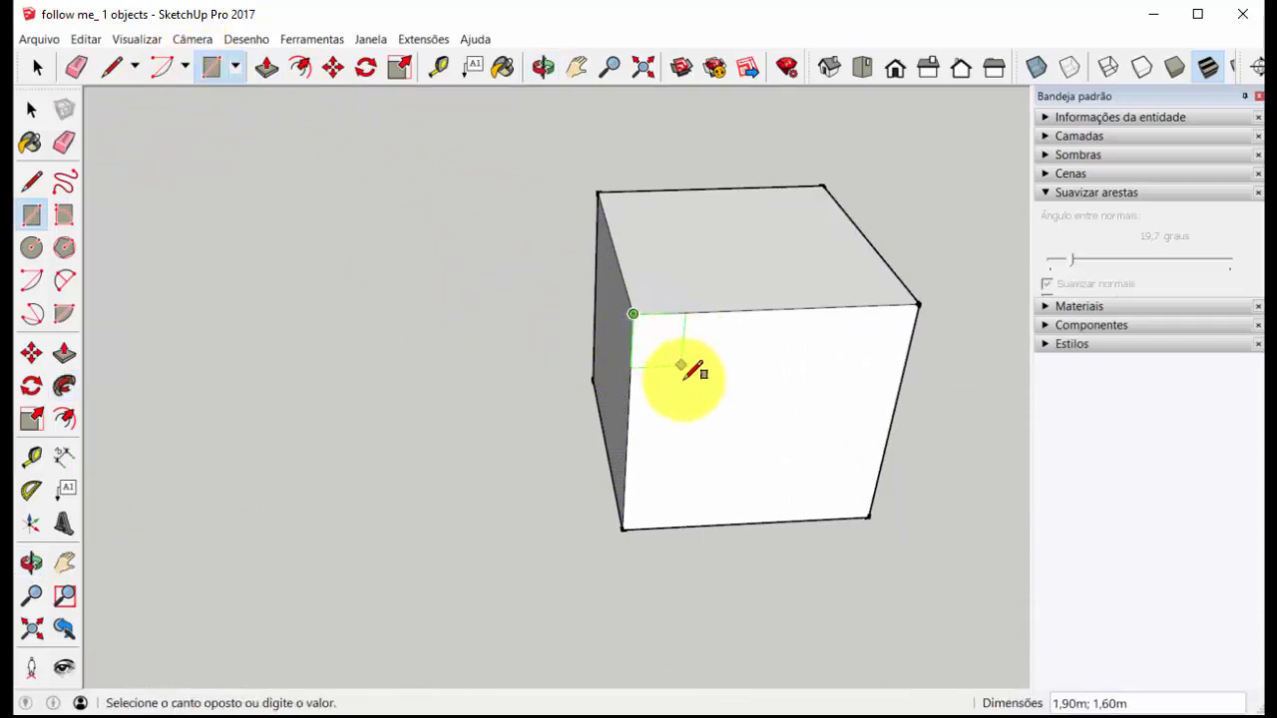
left_click(37, 67)
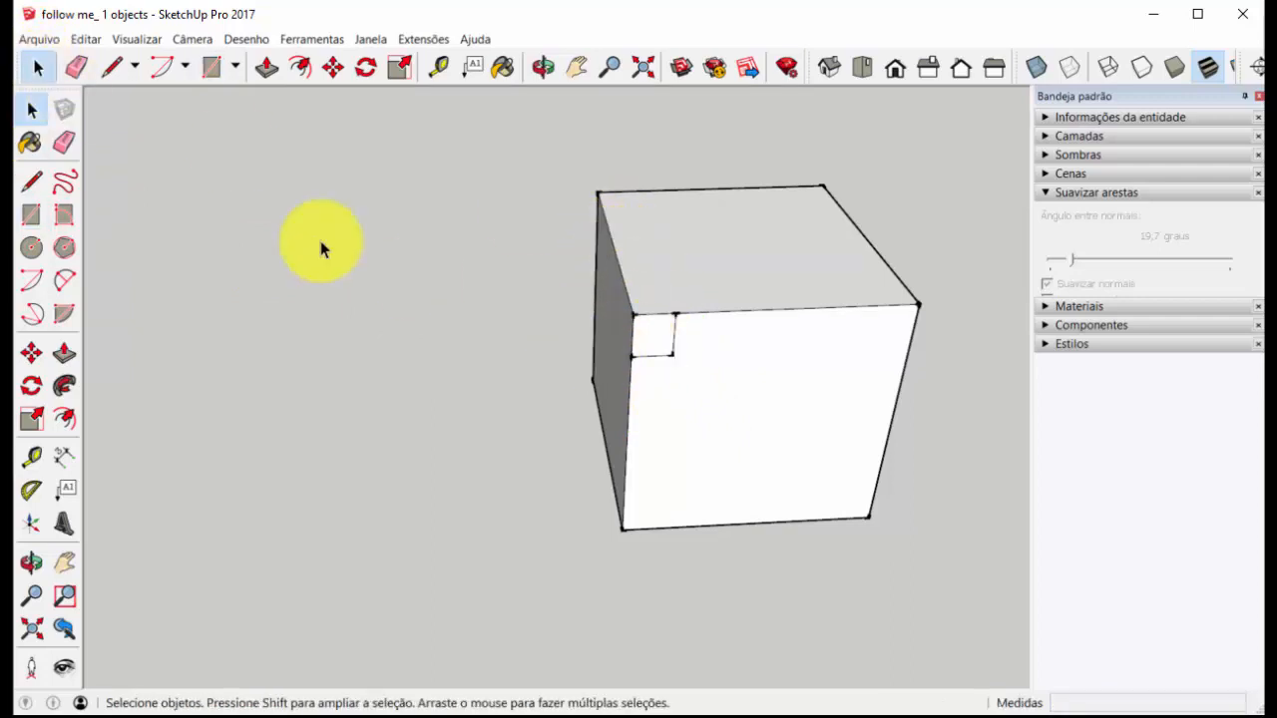
Sweep the square profile manually with Follow Me around three of the box's top edges and down the far front vertical edge
left_click(64, 385)
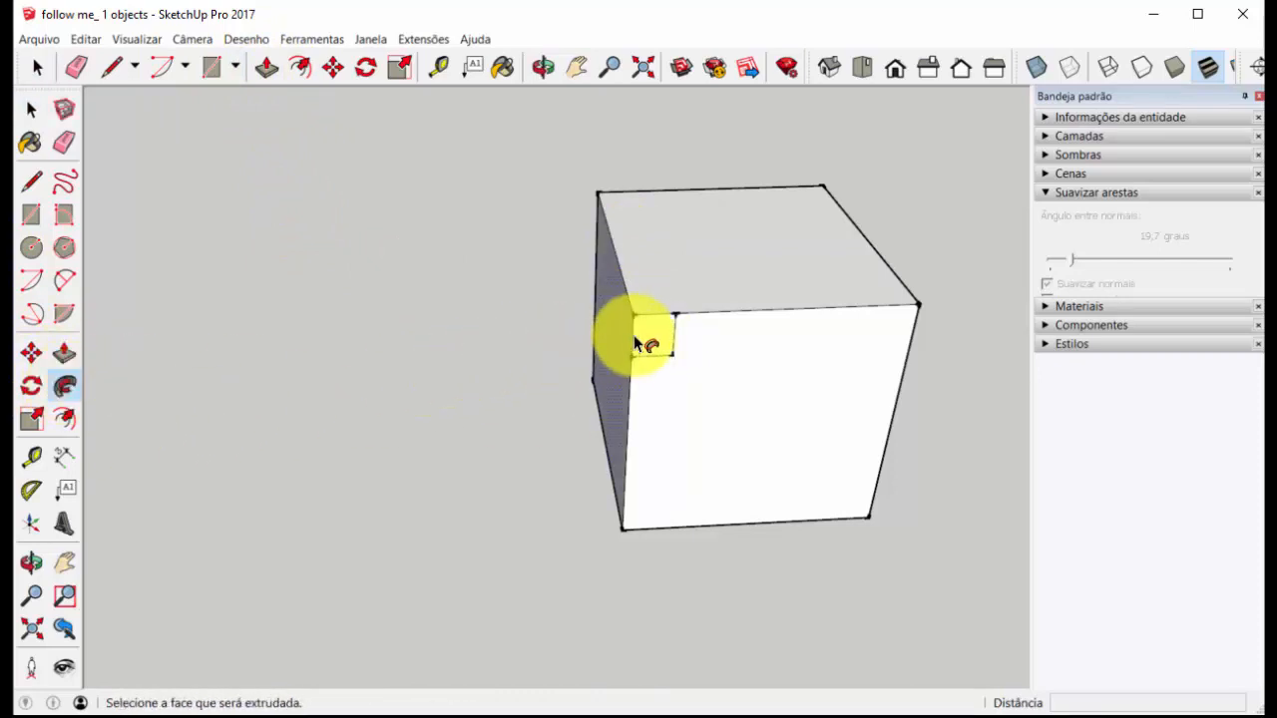
scroll(639, 339, "up", 3)
middle_click_drag(608, 370, 753, 397)
scroll(743, 417, "down", 3)
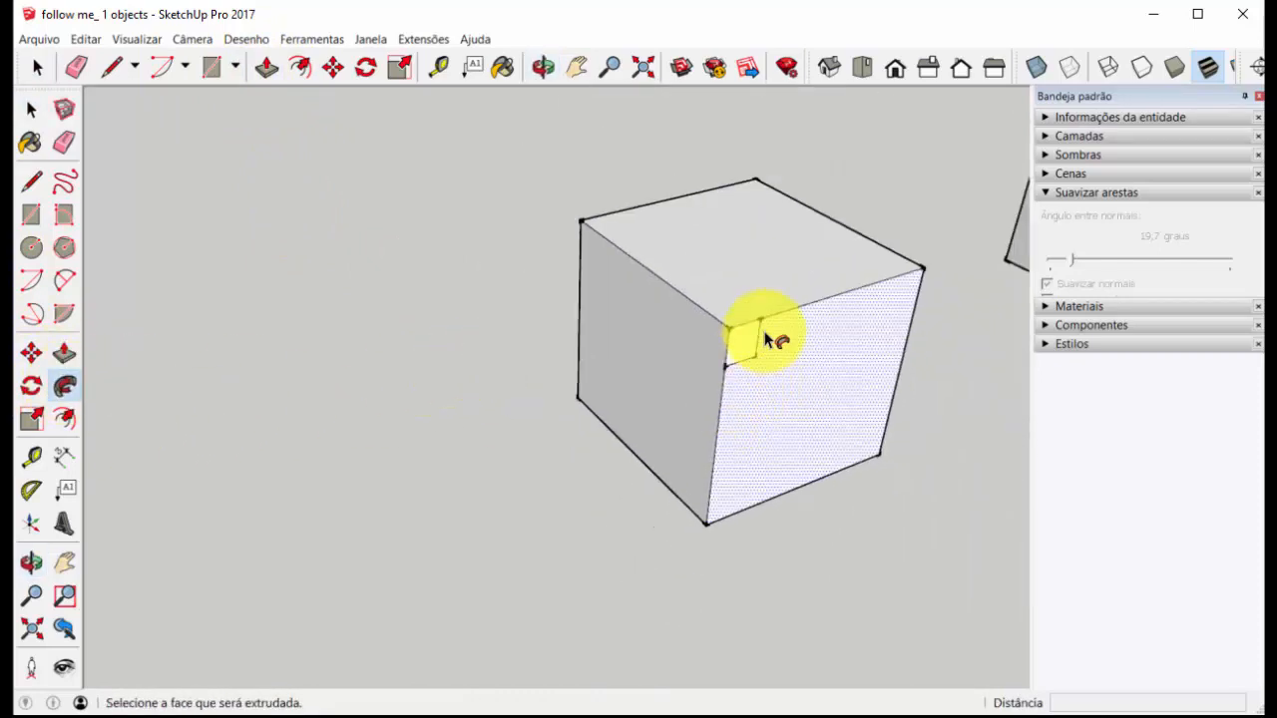
scroll(752, 321, "up", 4)
left_click(730, 372)
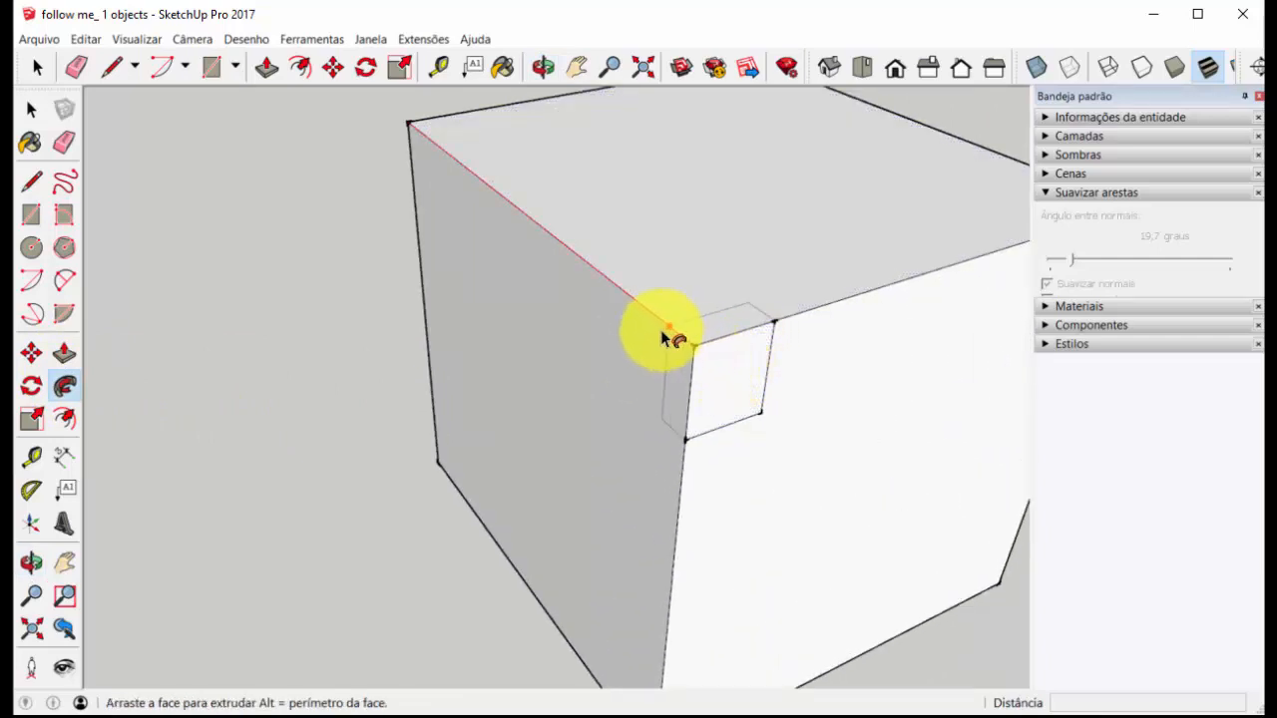
scroll(610, 285, "down", 4)
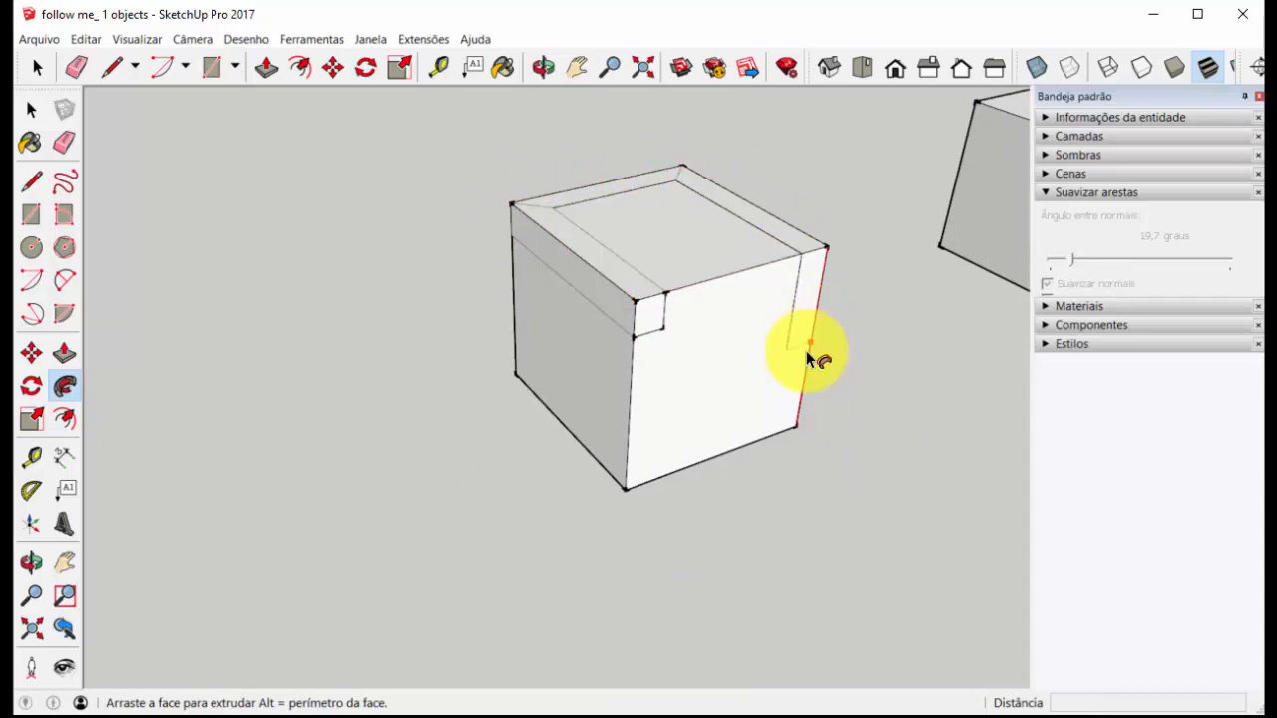
left_click(803, 431)
scroll(490, 346, "down", 3)
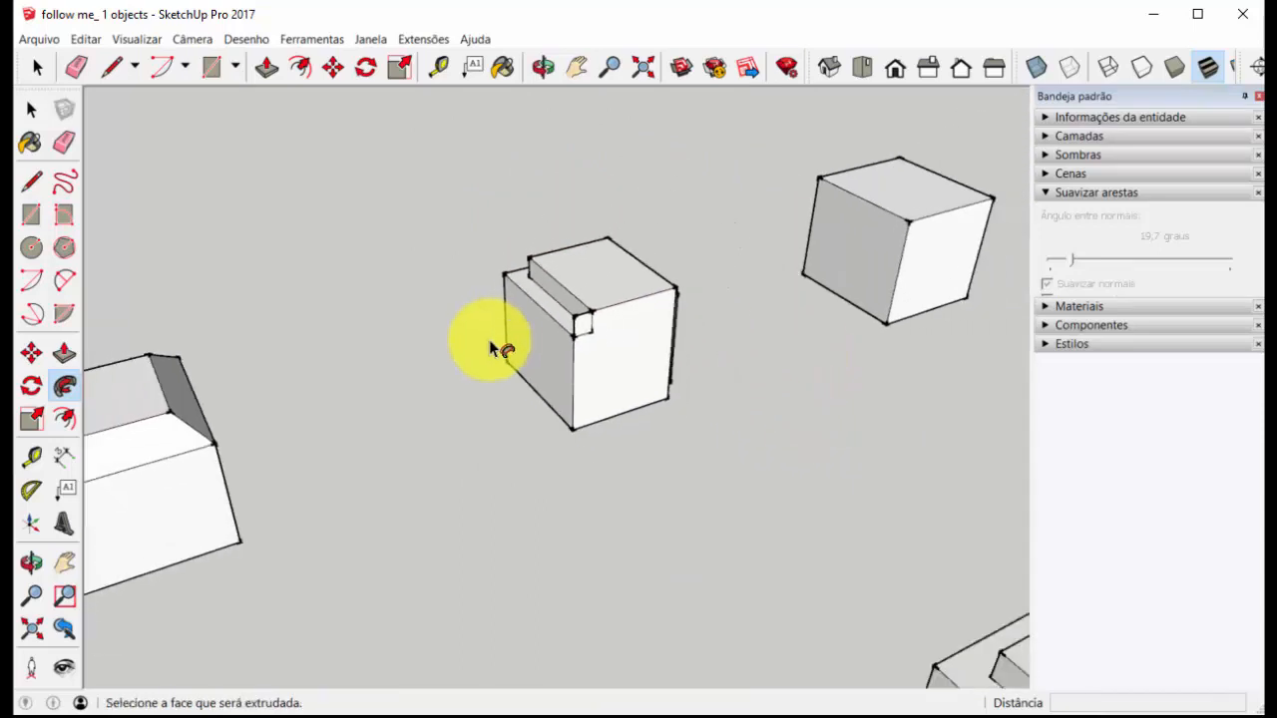
Erase the leftover edges at the notched corner, then undo the erasures and the manual sweep
middle_click_drag(490, 346, 771, 362)
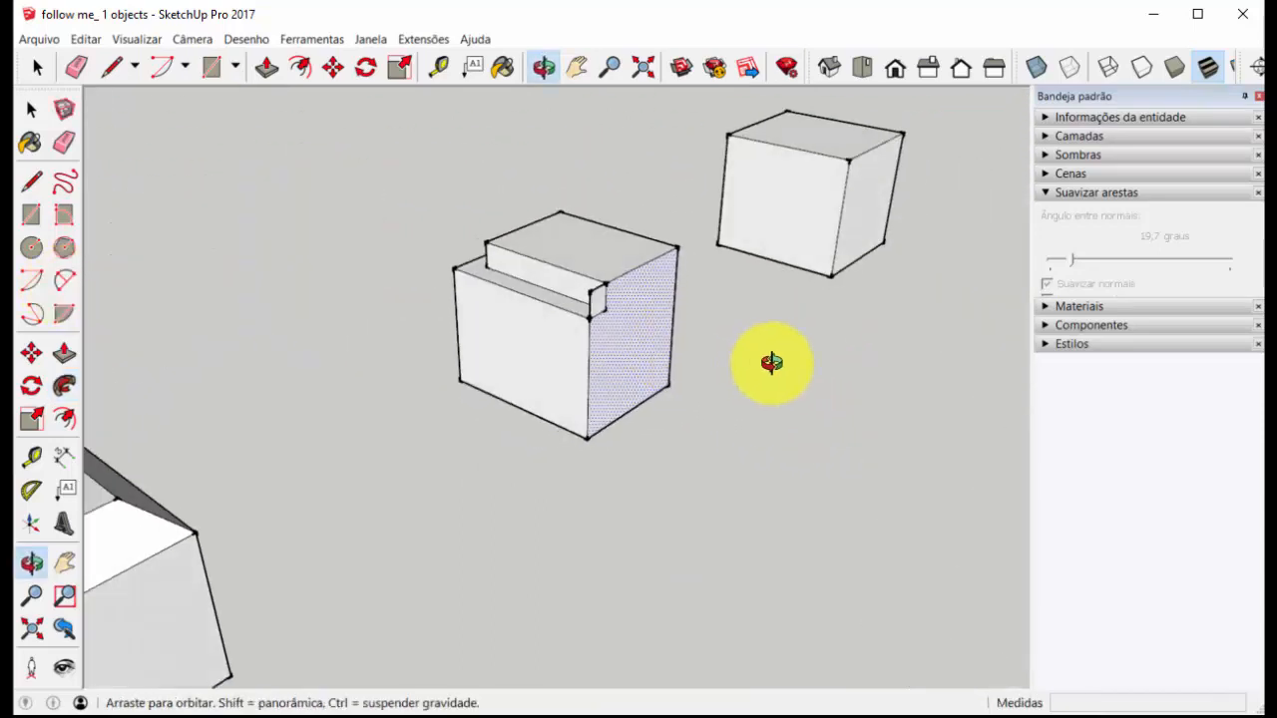
scroll(599, 293, "up", 5)
left_click(75, 66)
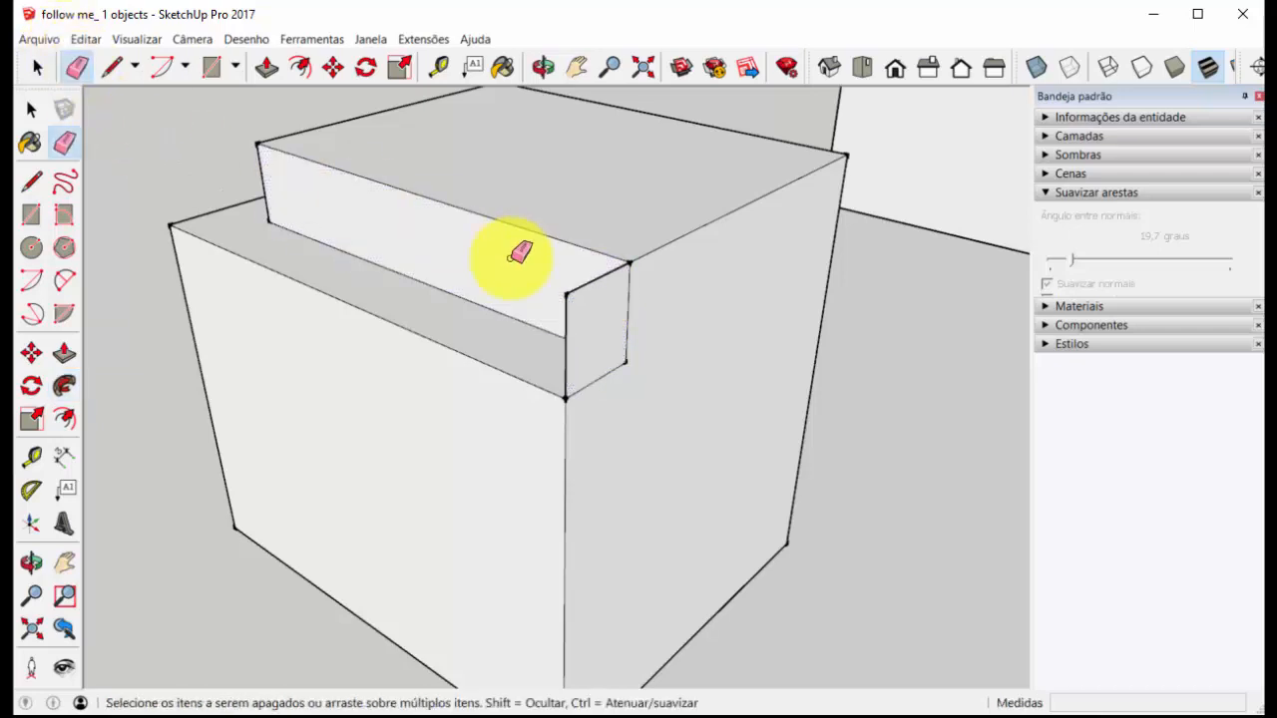
left_click(576, 289)
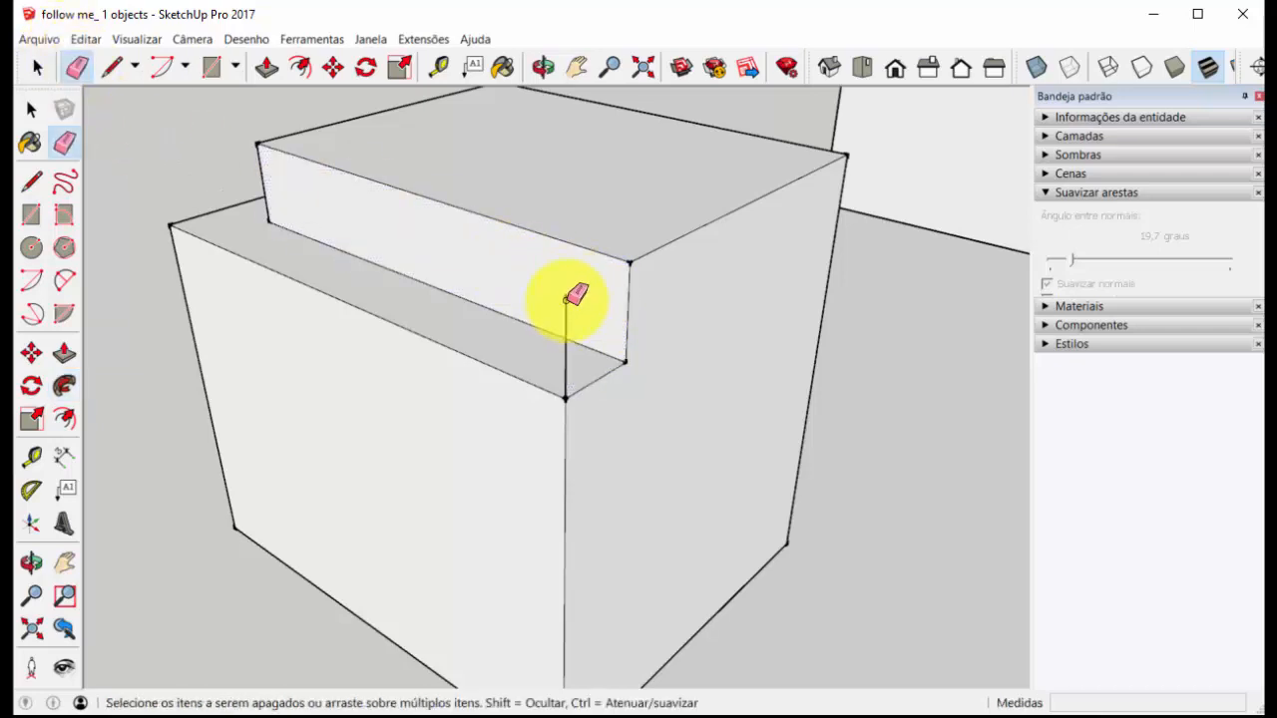
scroll(576, 295, "down", 6)
mouse_move(661, 270)
middle_mouse_down()
mouse_move(516, 294)
mouse_move(314, 289)
mouse_move(513, 299)
middle_mouse_up()
scroll(628, 277, "up", 5)
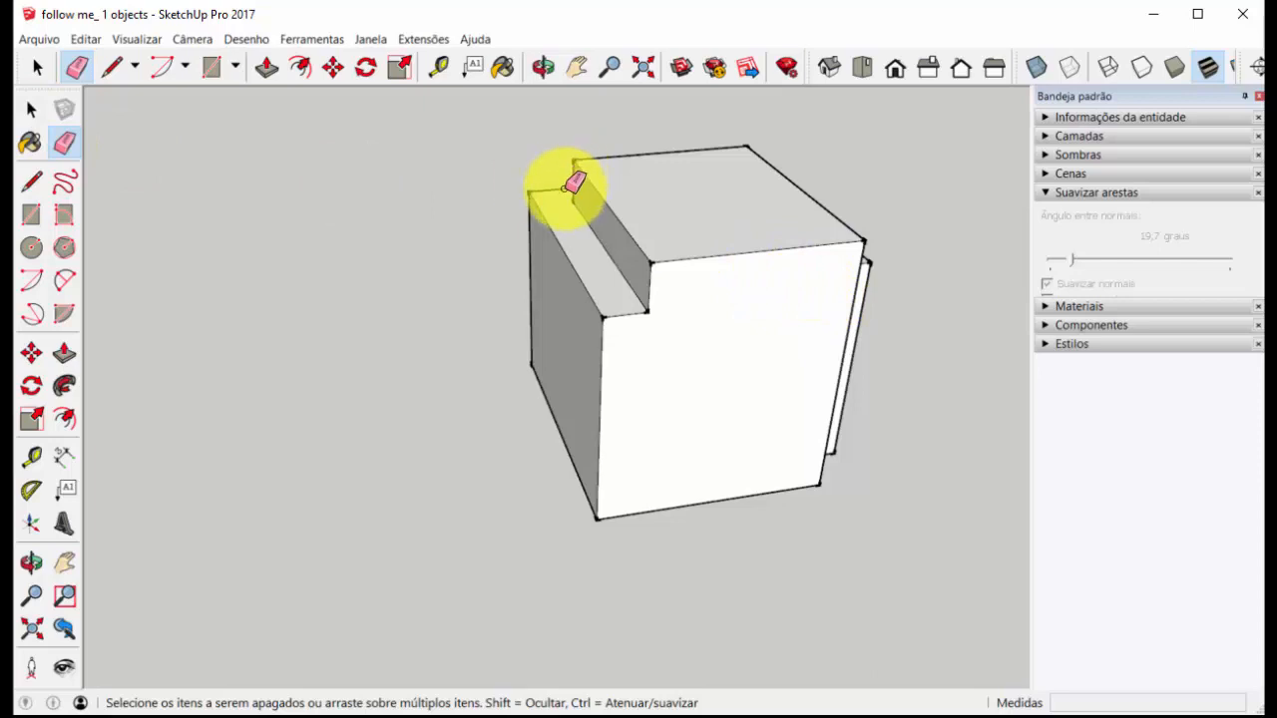
key("ctrl+z")
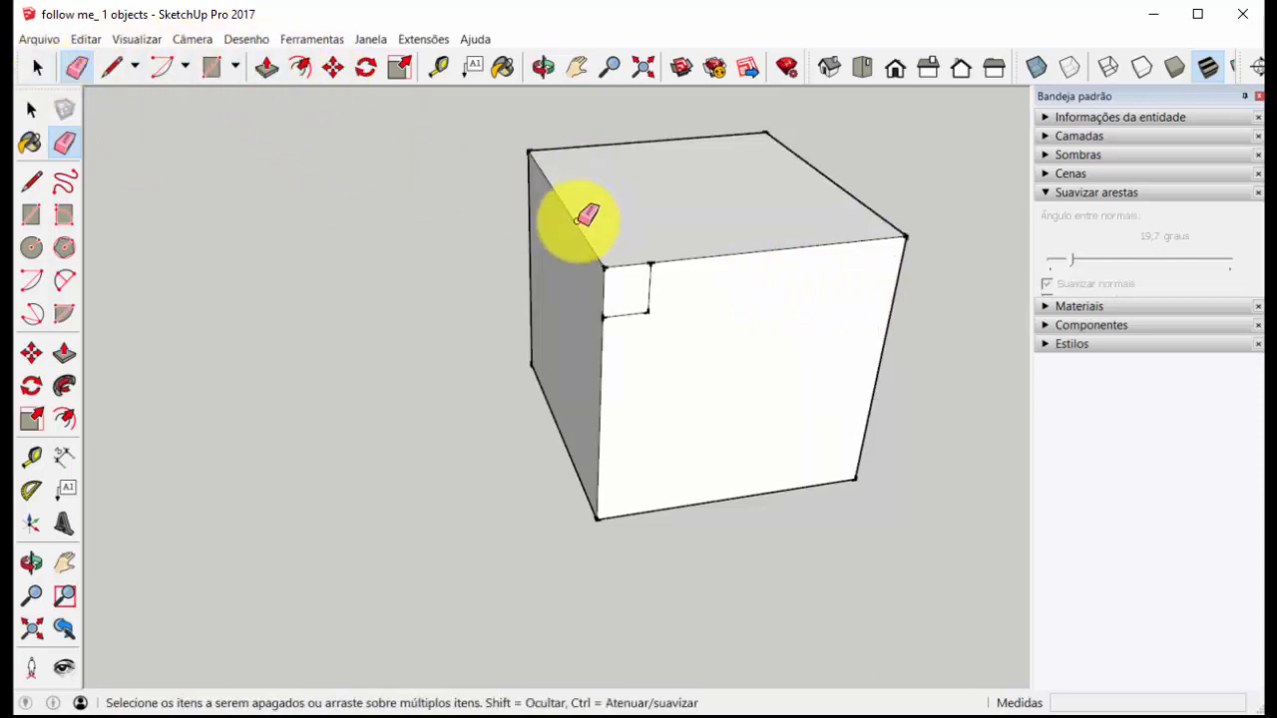
Select a continuous sweep path along three top edges, the far front vertical edge and the adjoining side face's bottom edge
left_click(37, 68)
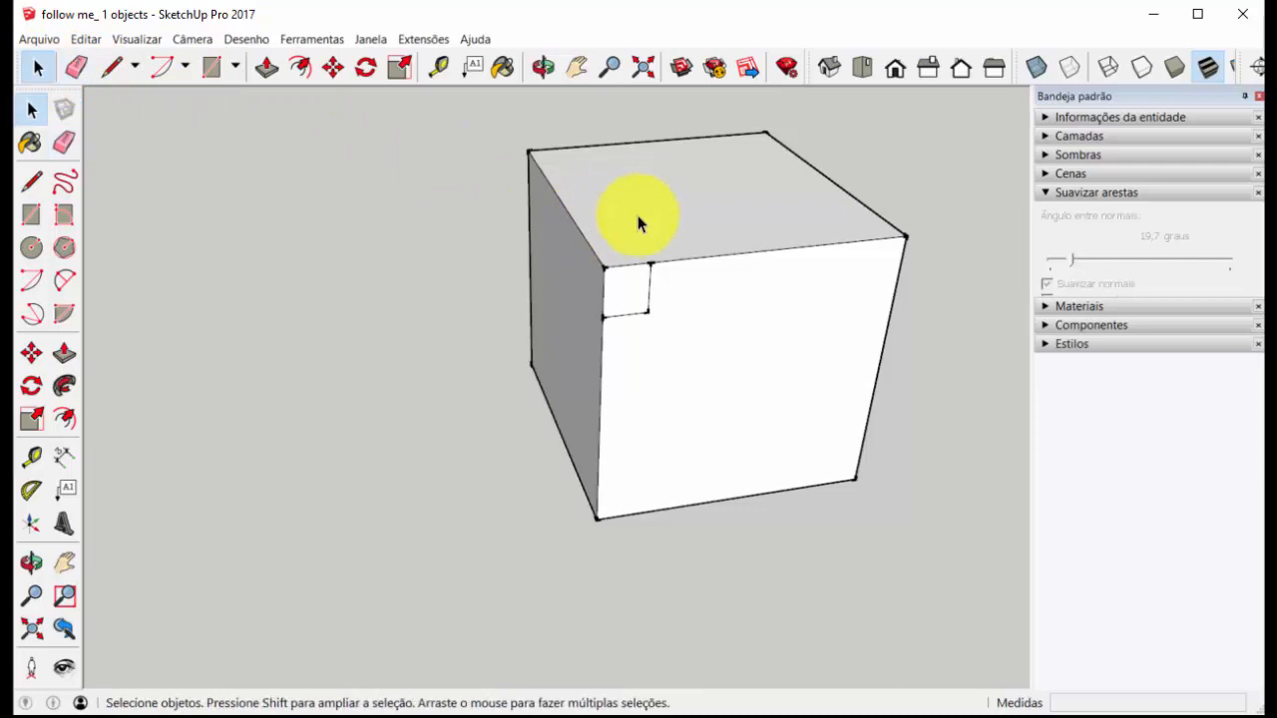
left_click(575, 221)
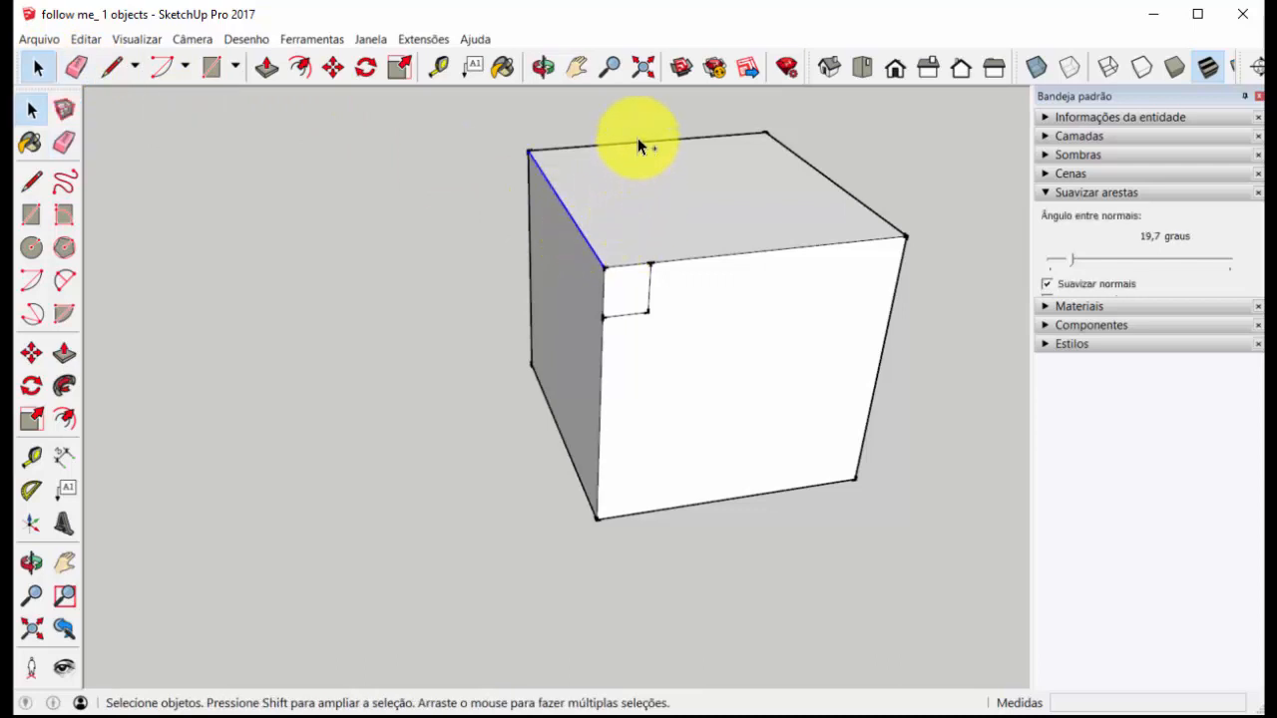
left_click(811, 169, "ctrl")
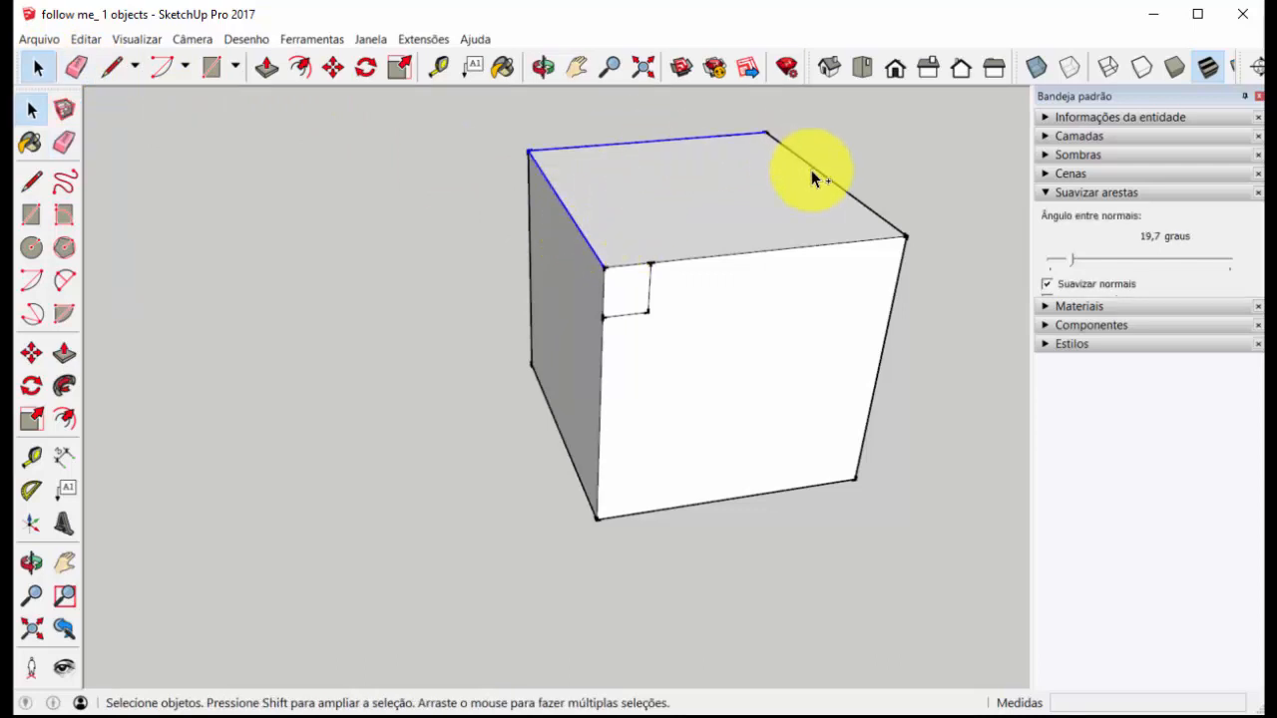
left_click(884, 344, "ctrl")
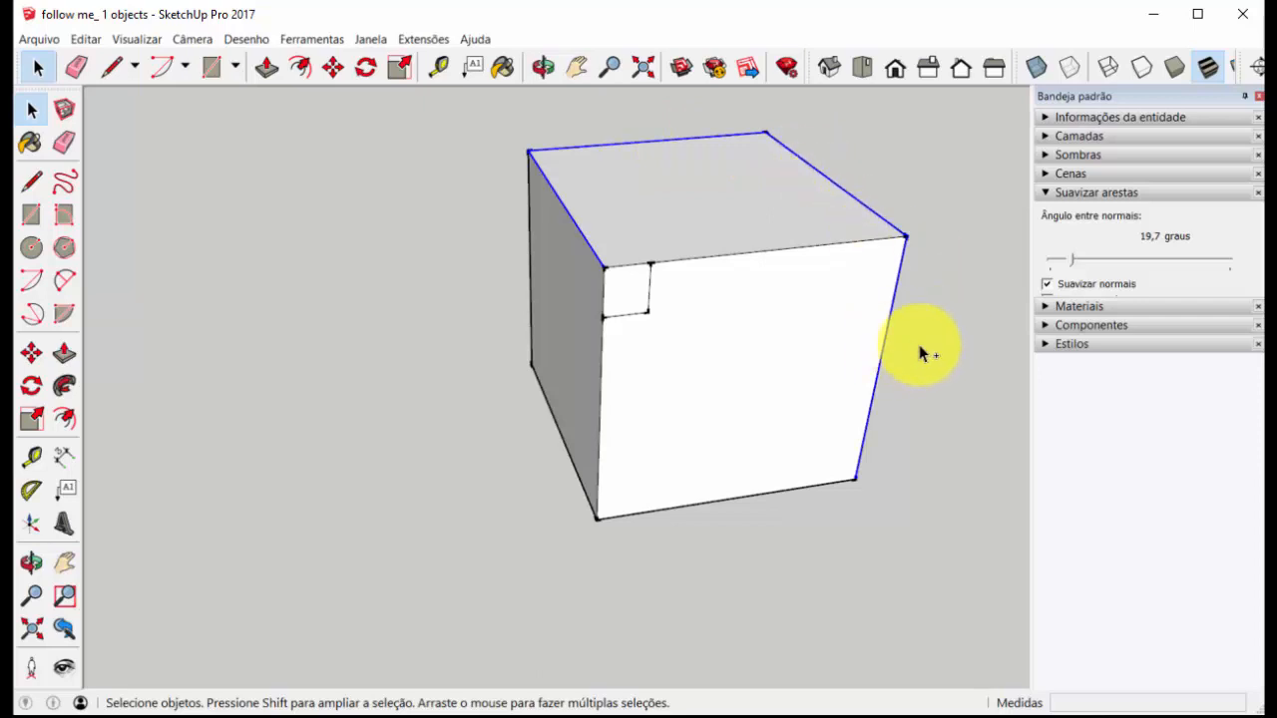
middle_click_drag(882, 297, 231, 208)
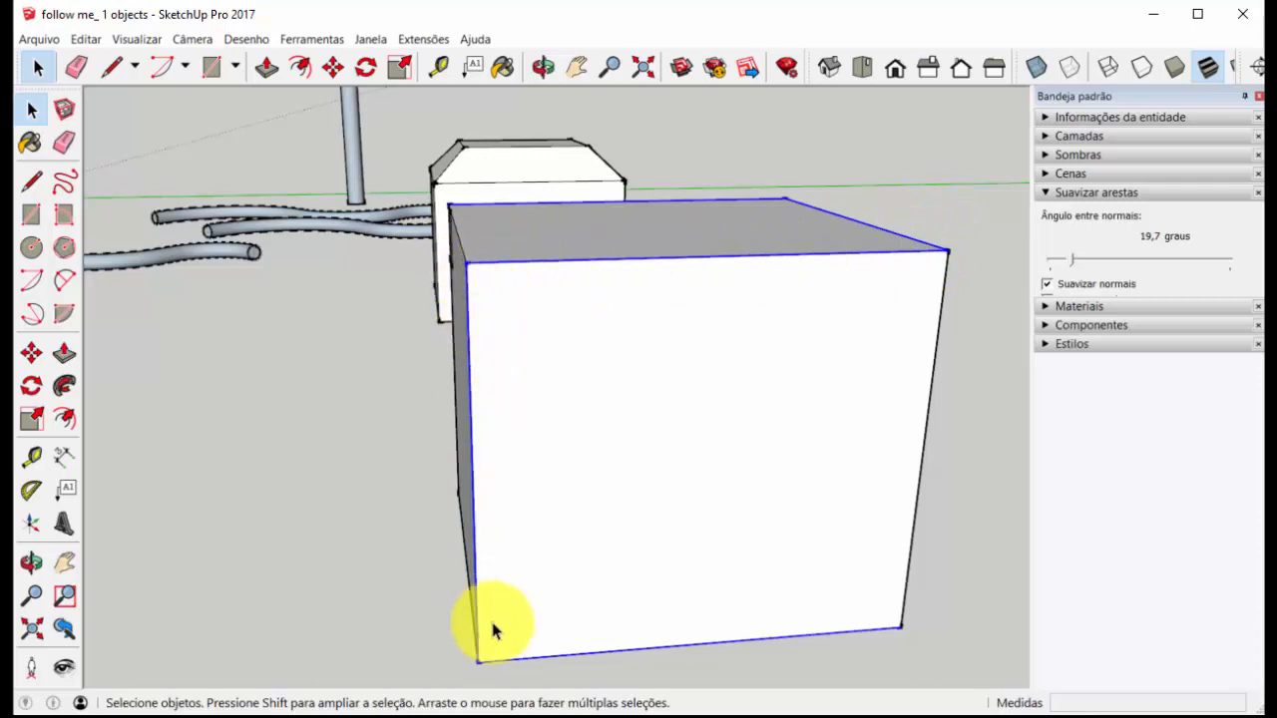
middle_click_drag(441, 360, 931, 366)
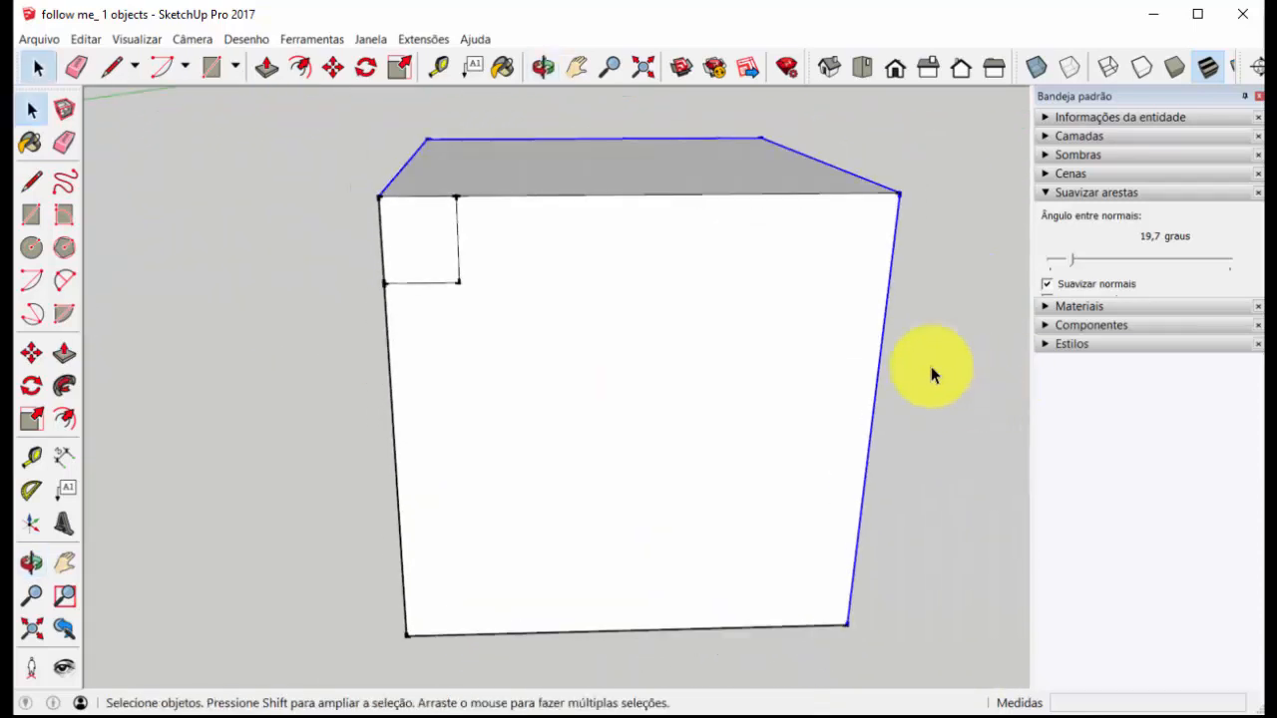
Cut the square profile along the preselected edges with Follow Me and erase the leftover edges at the starting corner
left_click(62, 387)
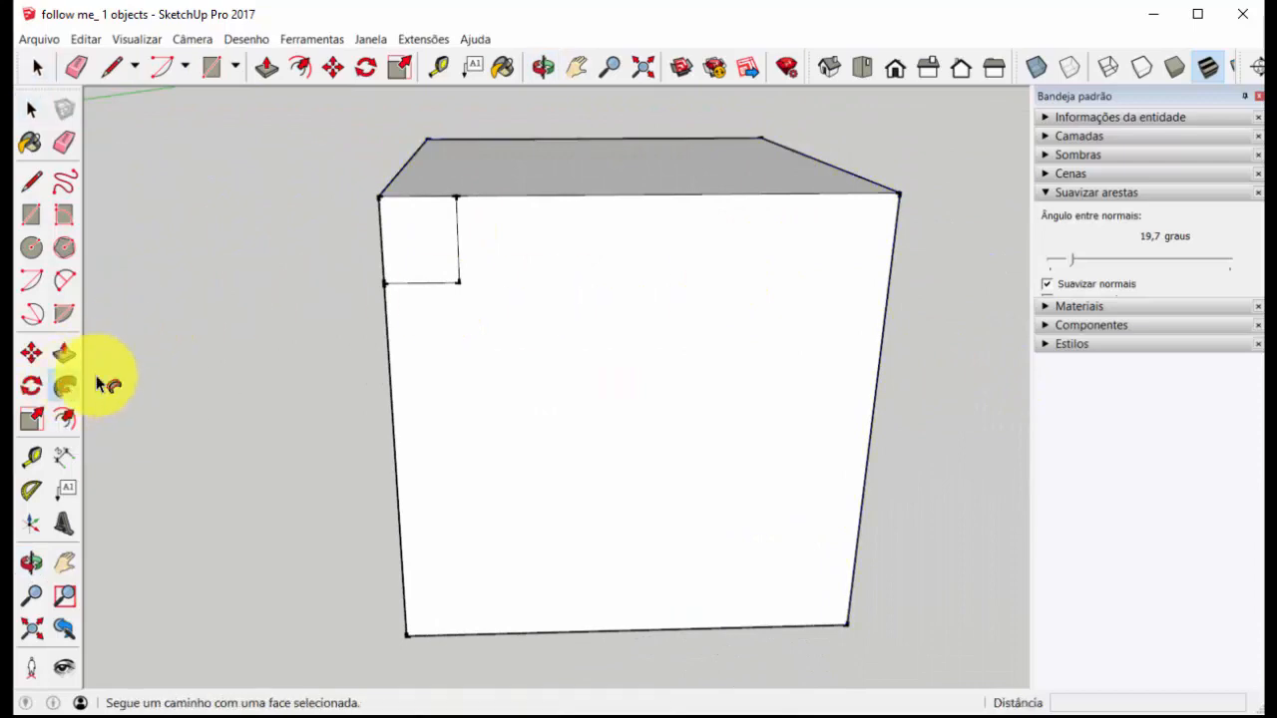
left_click_drag(411, 233, 1267, 305)
key("o")
middle_click_drag(1267, 306, 1259, 306)
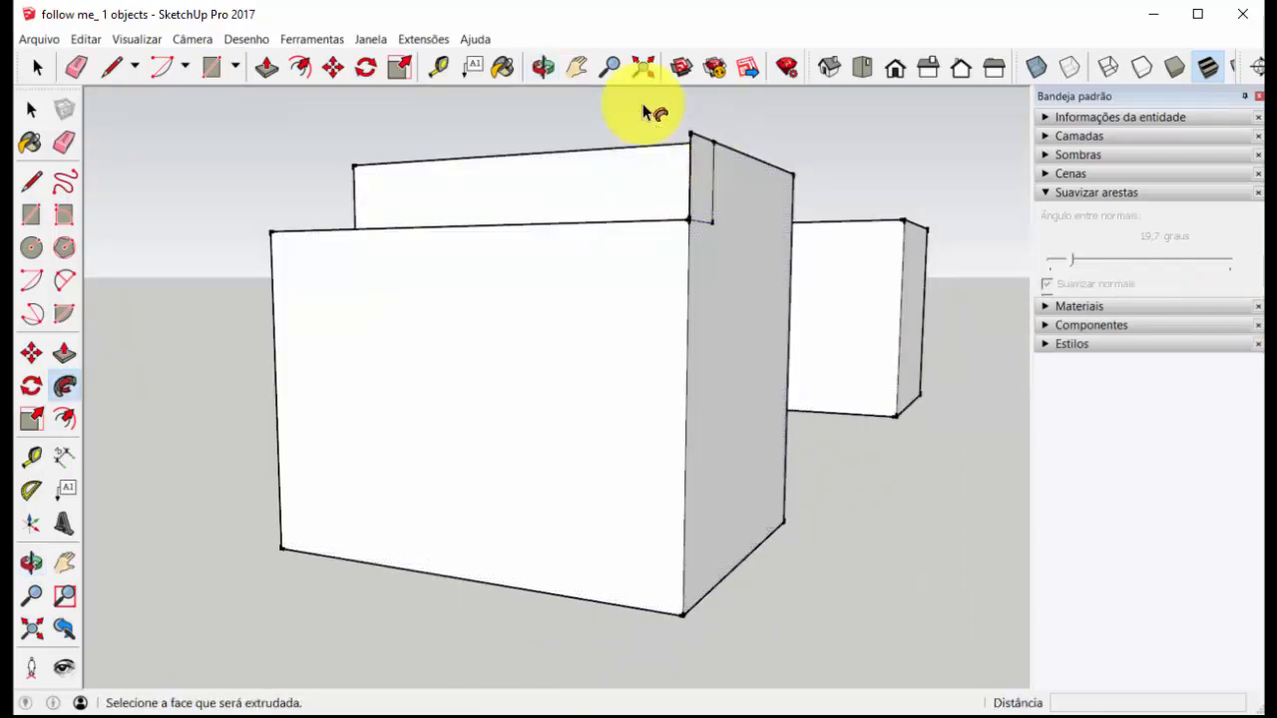
left_click(77, 68)
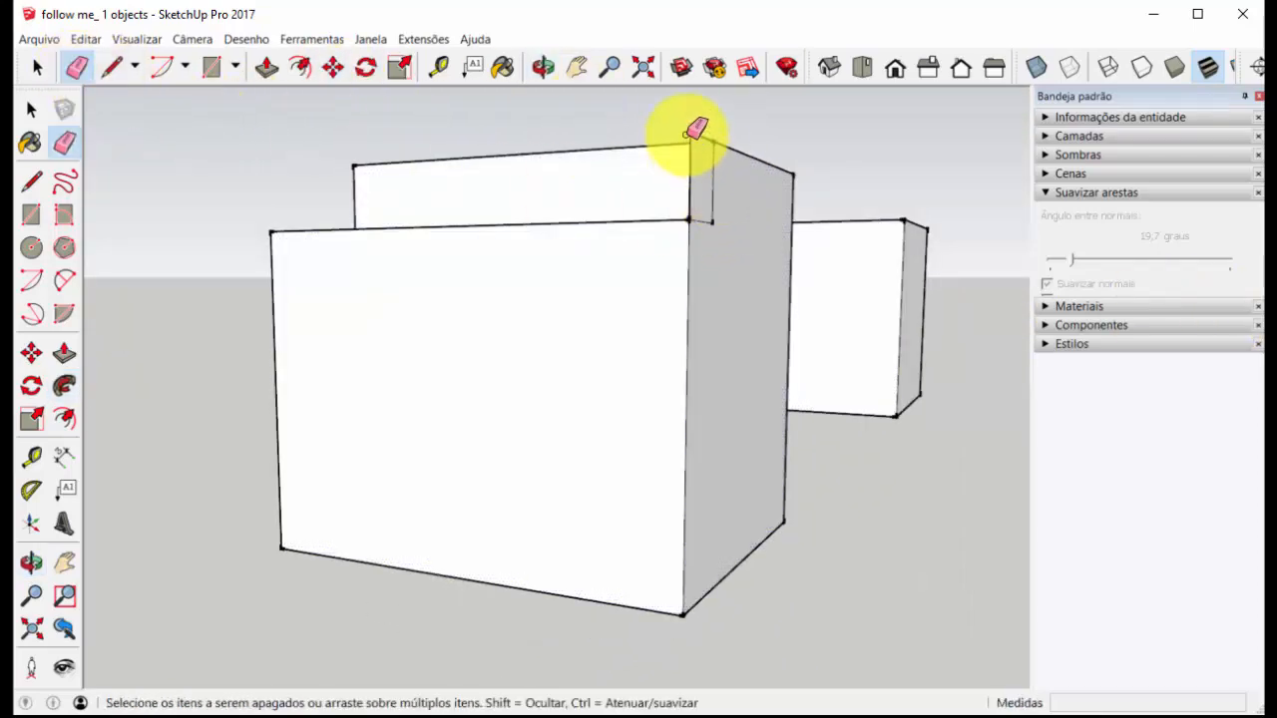
mouse_move(716, 131)
middle_mouse_down()
mouse_move(764, 176)
mouse_move(652, 330)
mouse_move(345, 502)
middle_mouse_up()
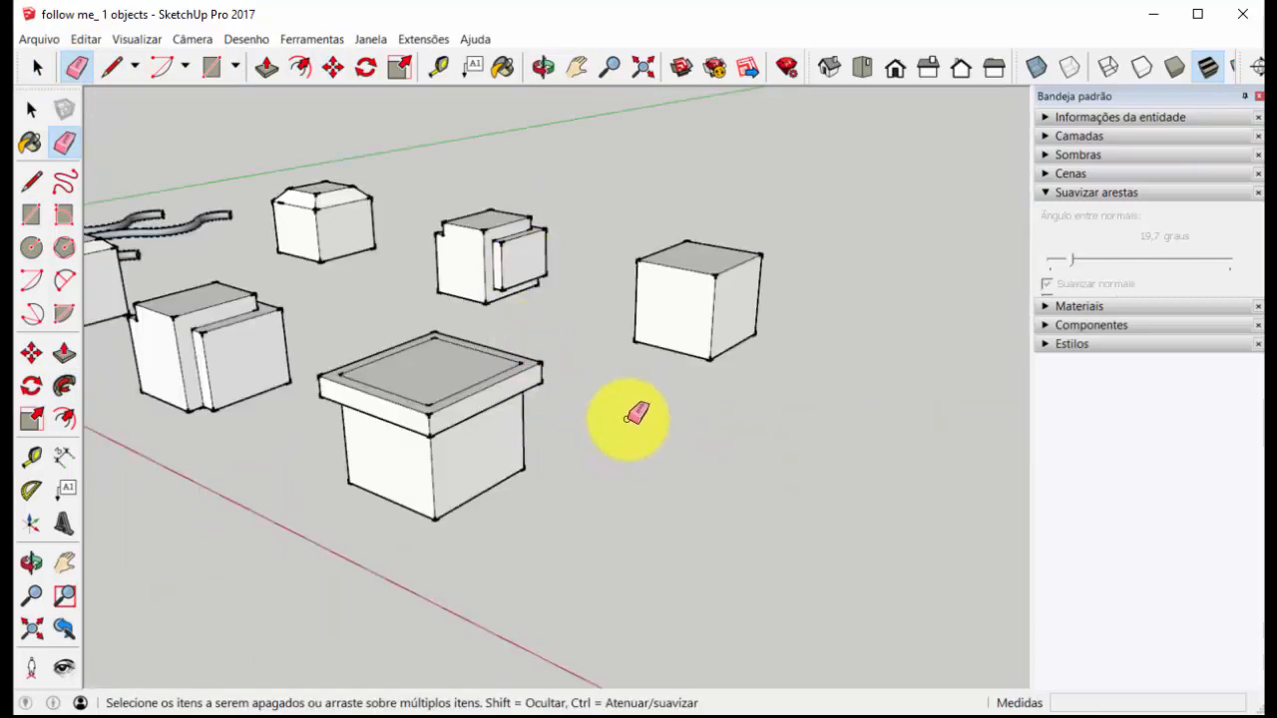
Draw a tall rectangular profile about 6.7 m by 1.8 m at the lower corner of the plain box's front face
scroll(628, 421, "down", 3)
scroll(598, 439, "up", 4)
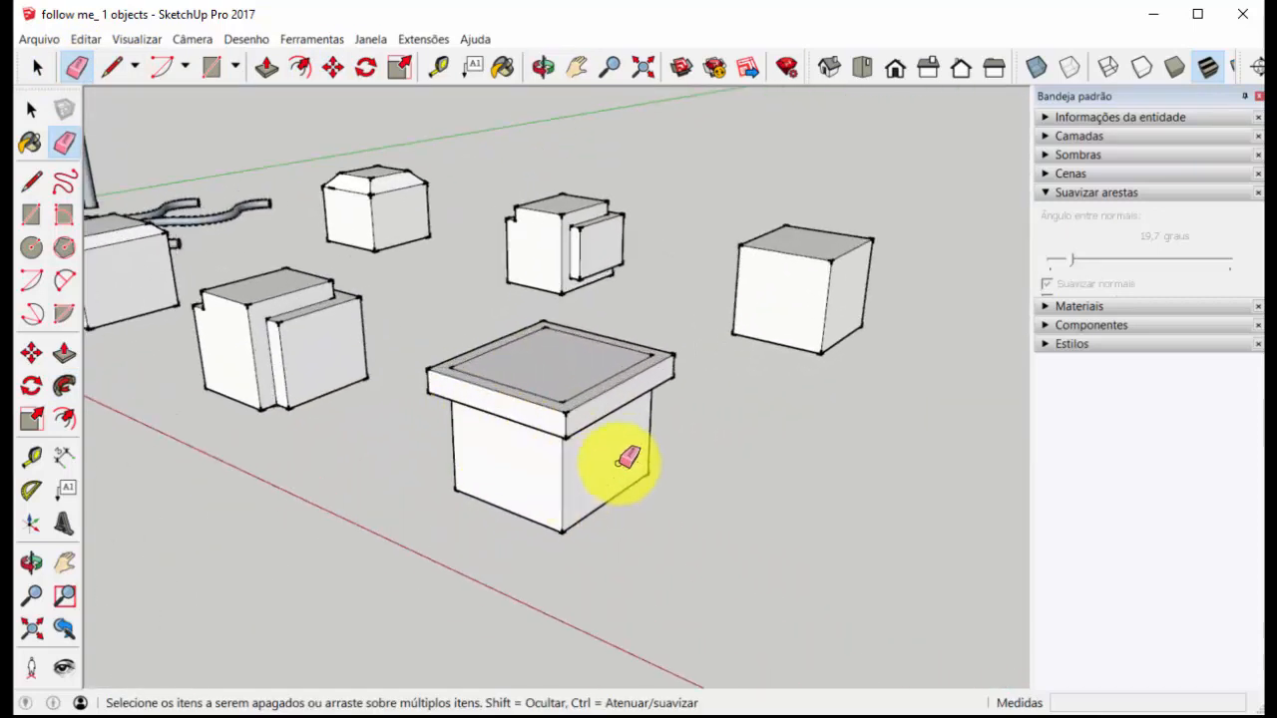
mouse_move(621, 462)
middle_mouse_down()
mouse_move(598, 413)
mouse_move(610, 389)
mouse_move(668, 422)
mouse_move(668, 365)
middle_mouse_up()
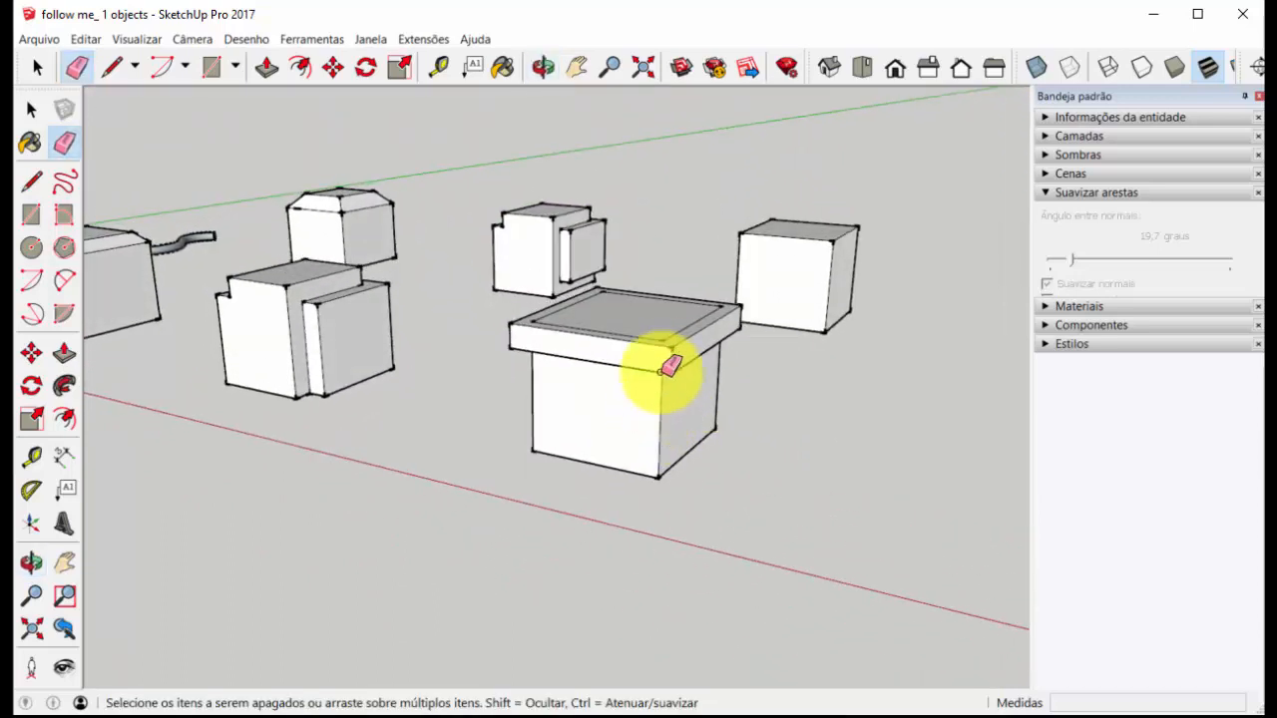
scroll(673, 348, "up", 3)
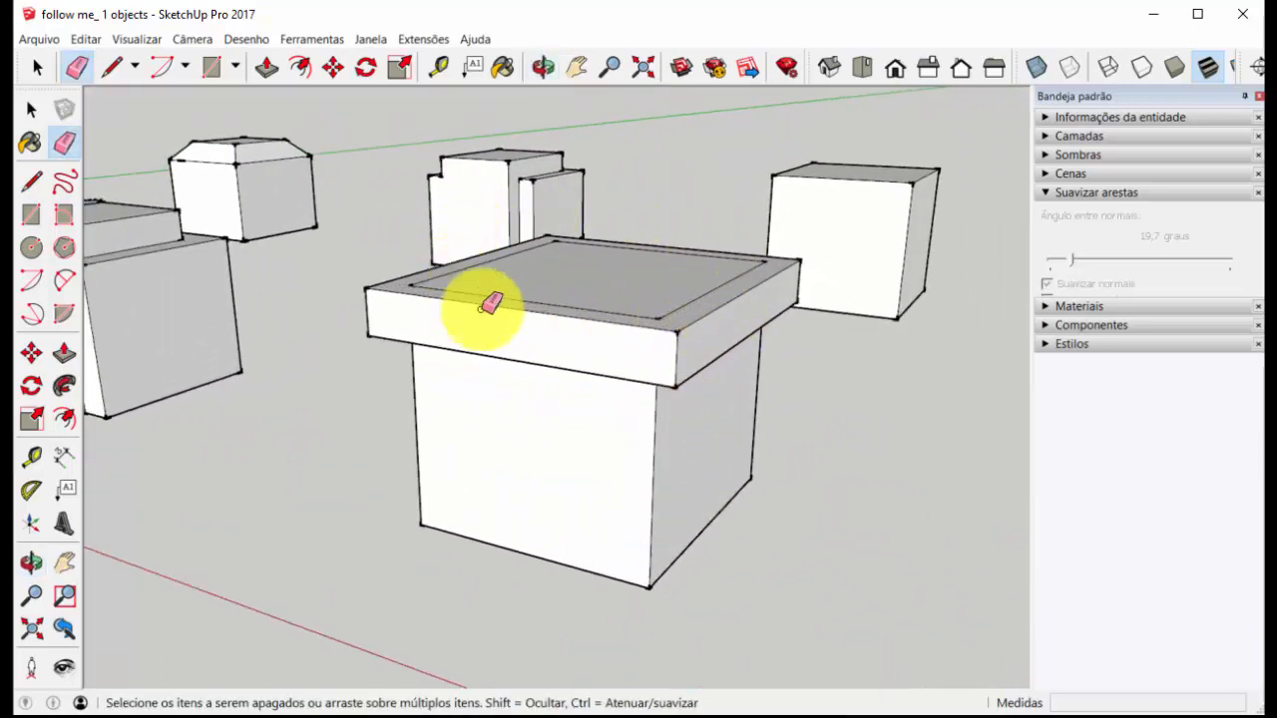
scroll(738, 294, "down", 3)
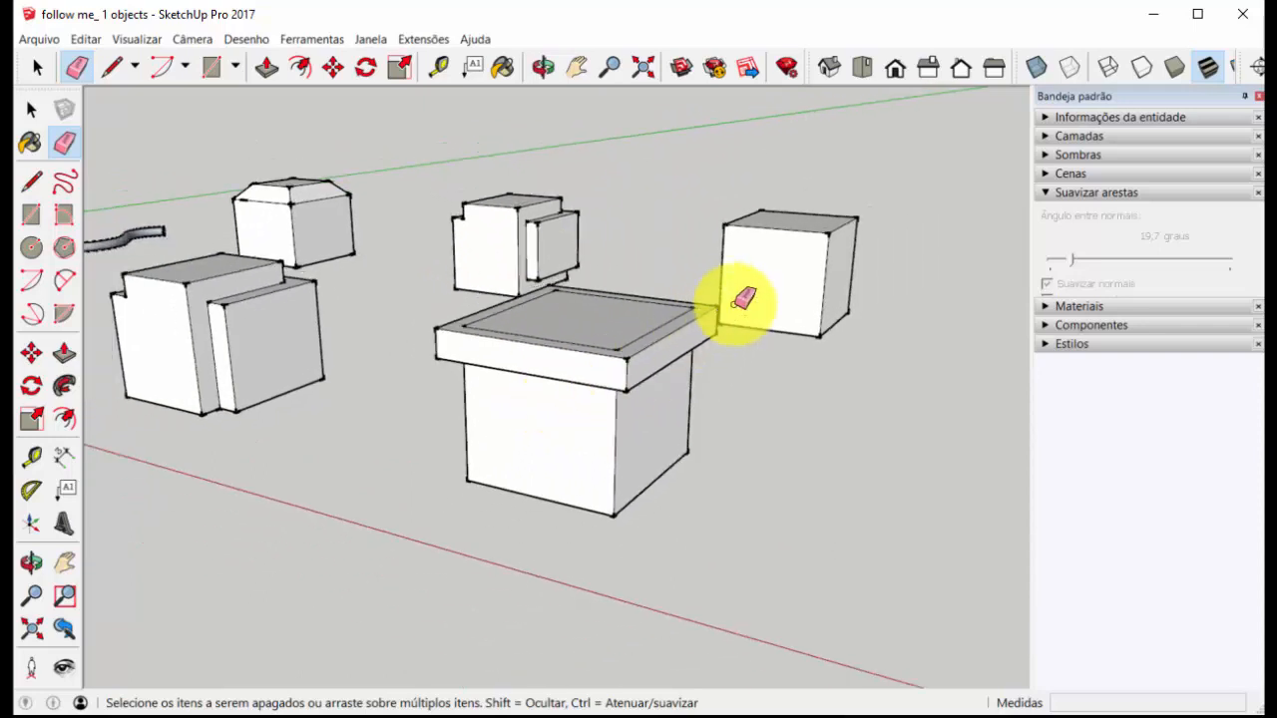
scroll(827, 242, "up", 5)
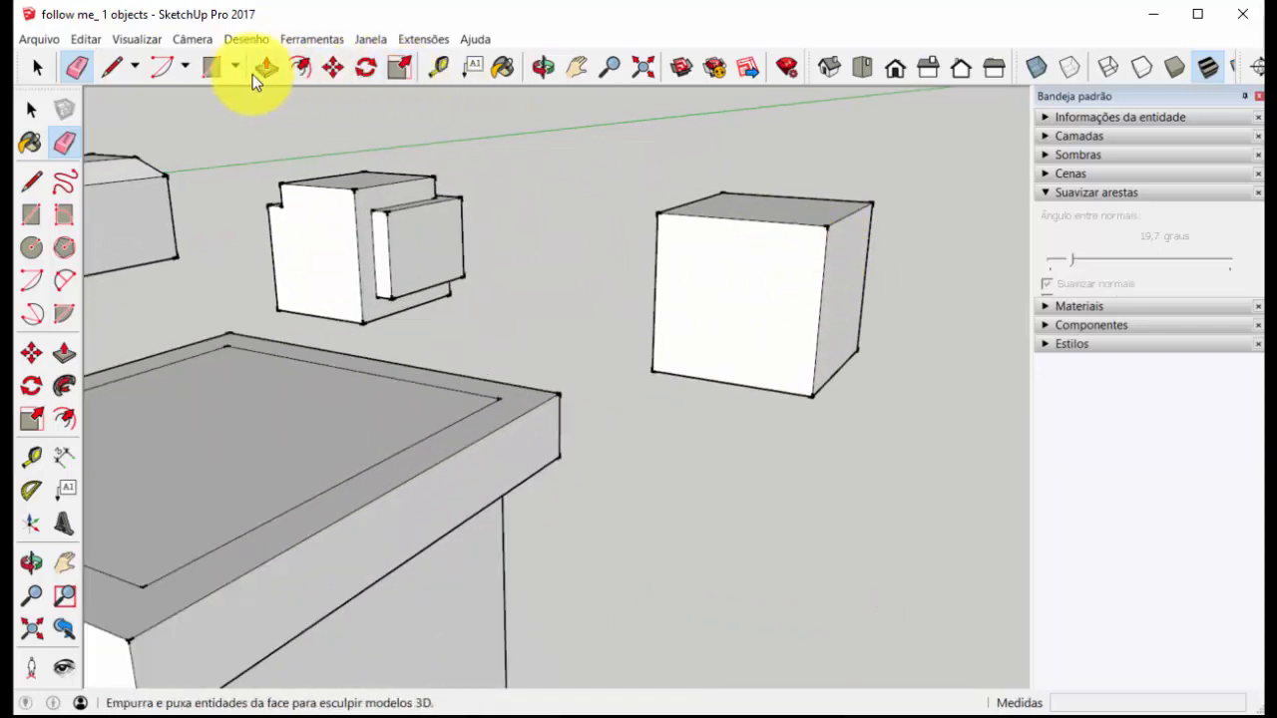
left_click(209, 68)
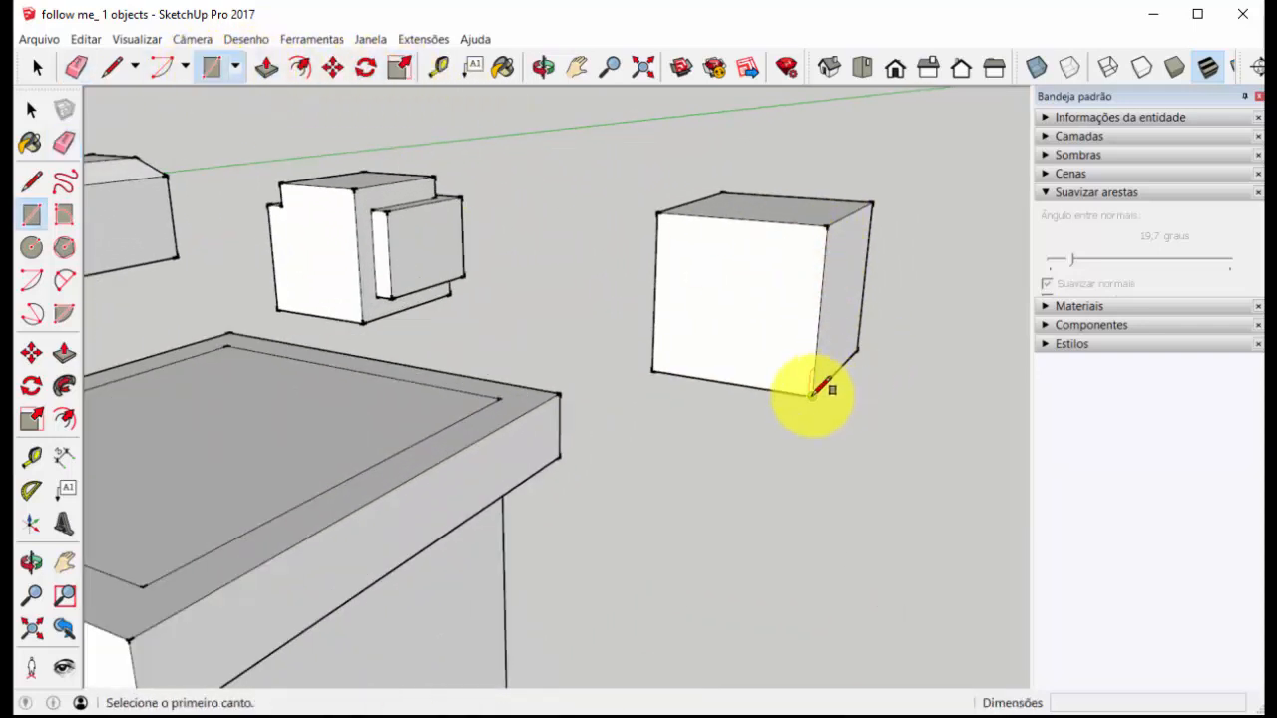
left_click(812, 396)
left_click(786, 264)
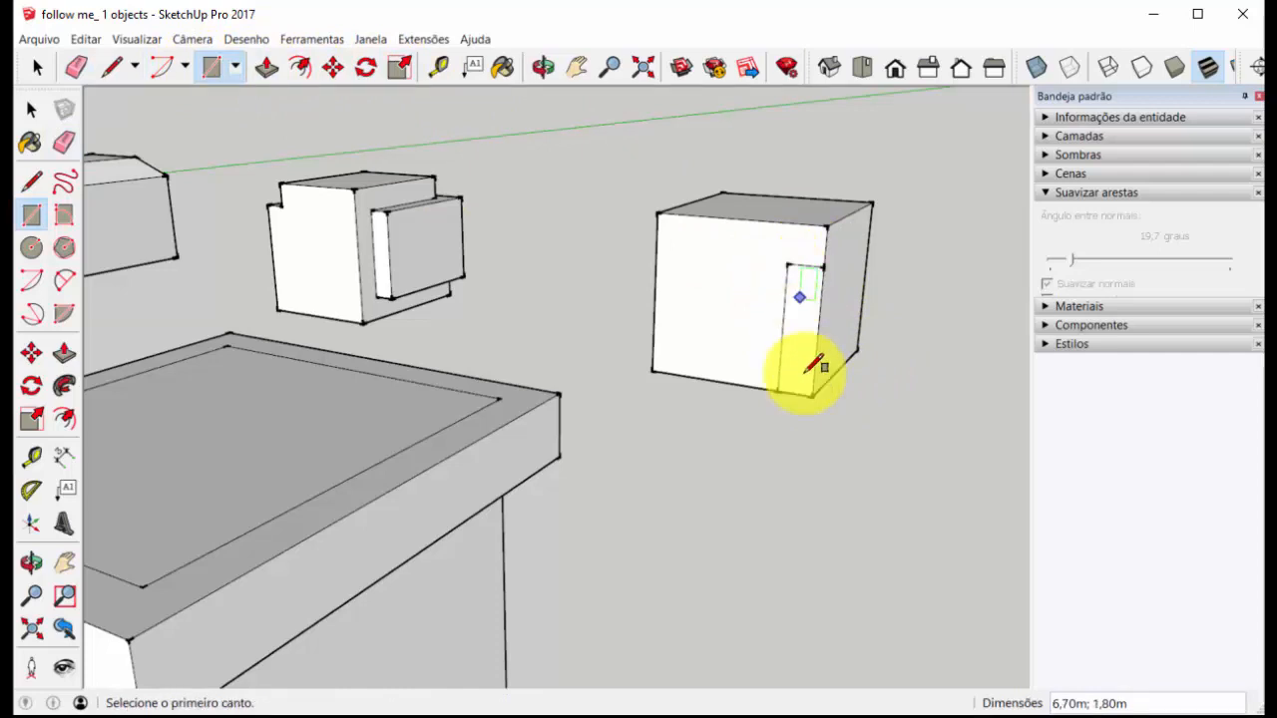
Try cutting the tall rectangular profile around the box with Follow Me using the top face as path, and undo the cut
left_click(40, 68)
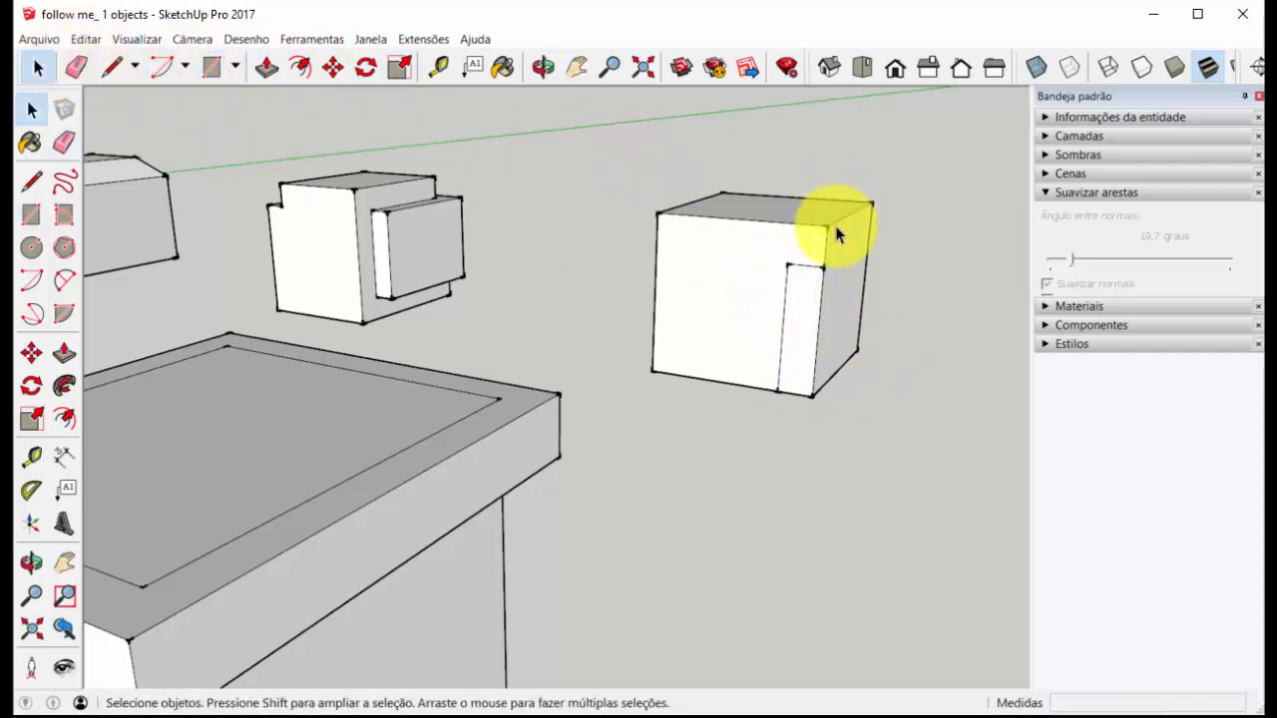
middle_click_drag(835, 211, 796, 239)
left_click(796, 239)
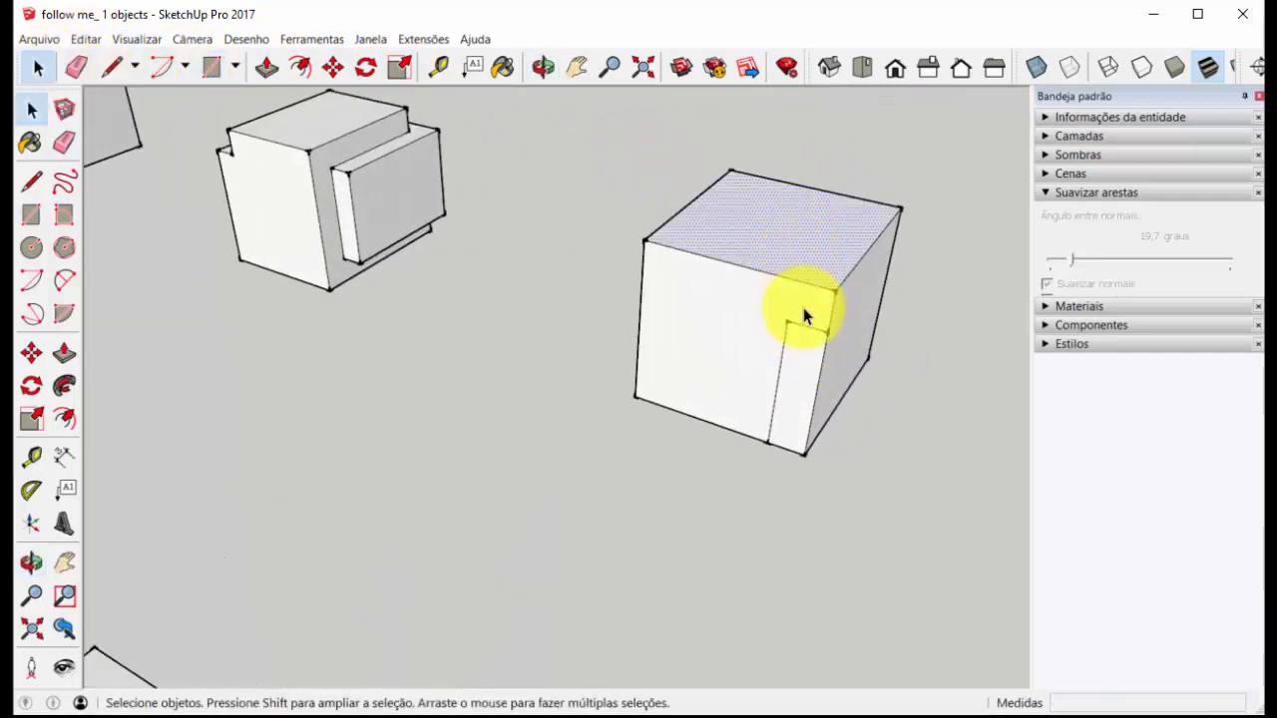
left_click(65, 387)
left_click(65, 387)
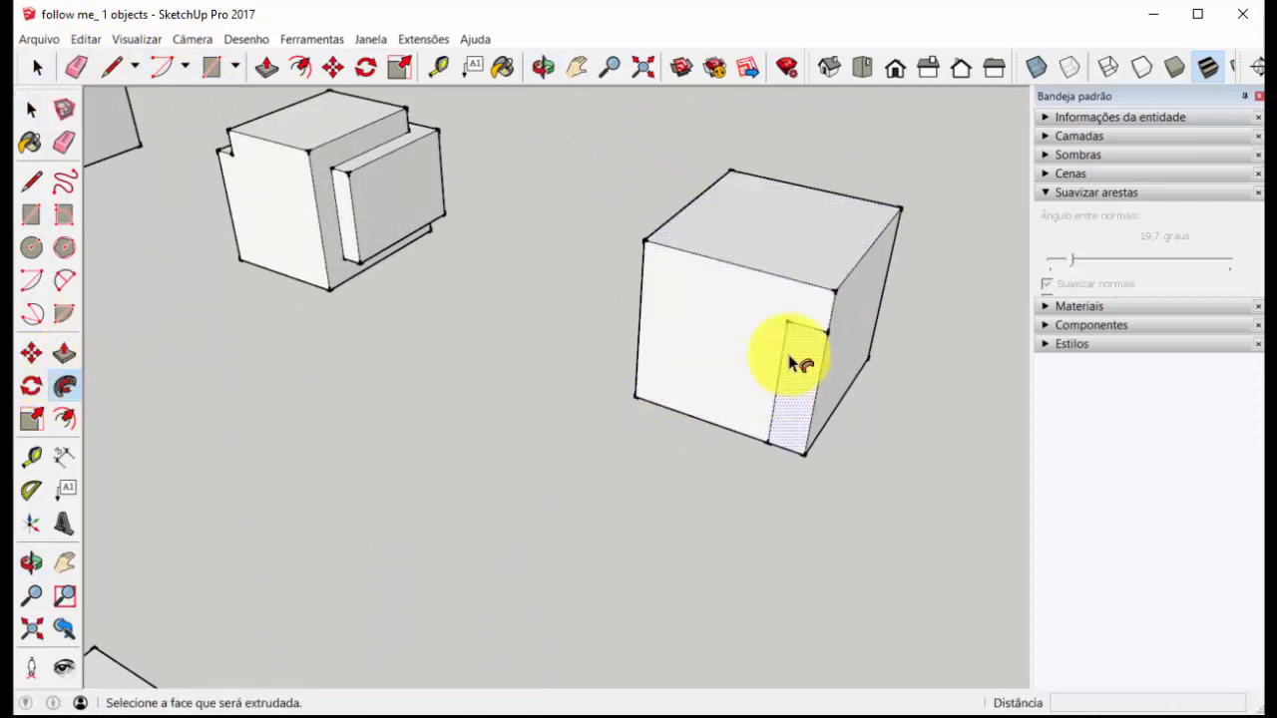
left_click_drag(834, 365, 755, 342)
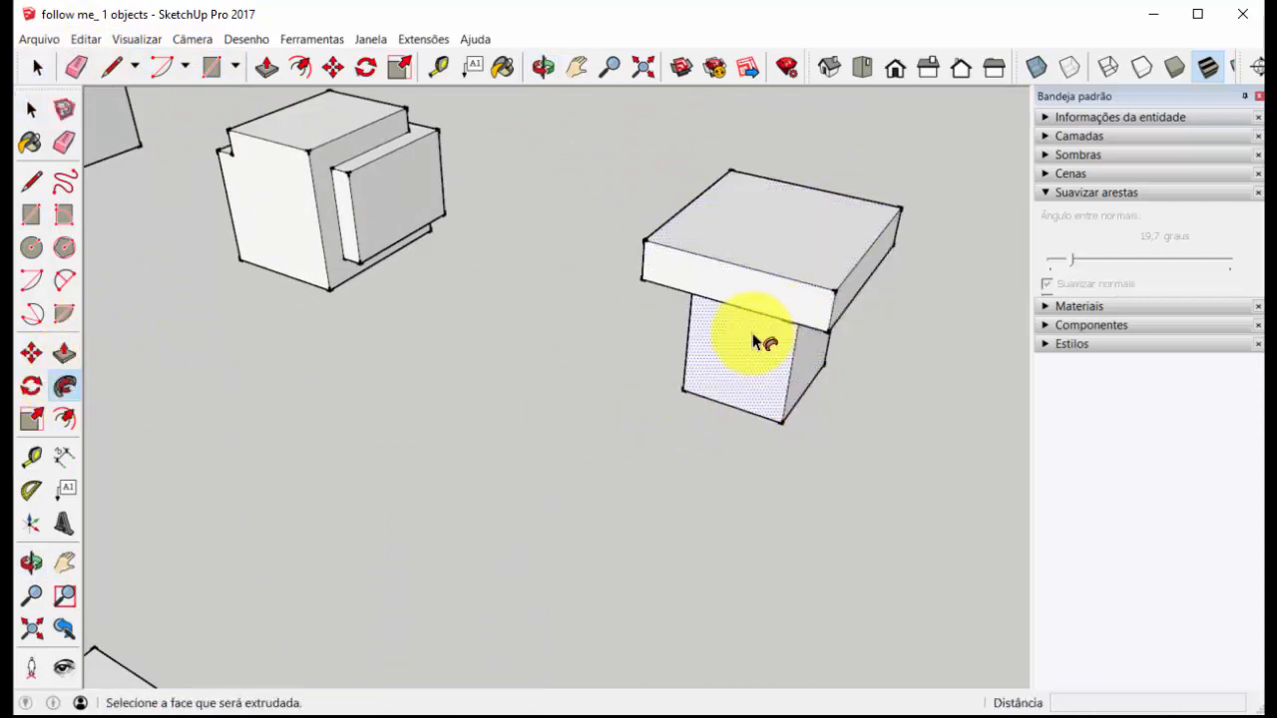
scroll(764, 297, "down", 5)
middle_click_drag(783, 376, 749, 270)
scroll(753, 271, "up", 5)
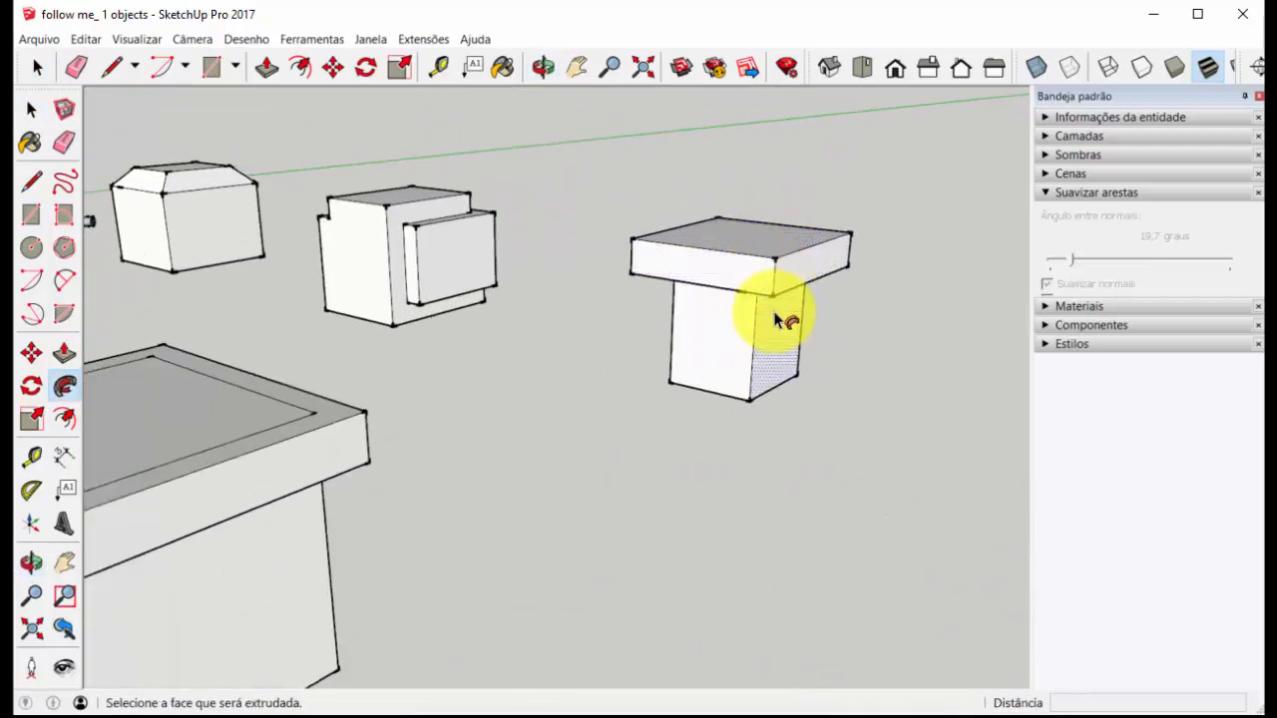
scroll(784, 313, "down", 5)
key("ctrl+z")
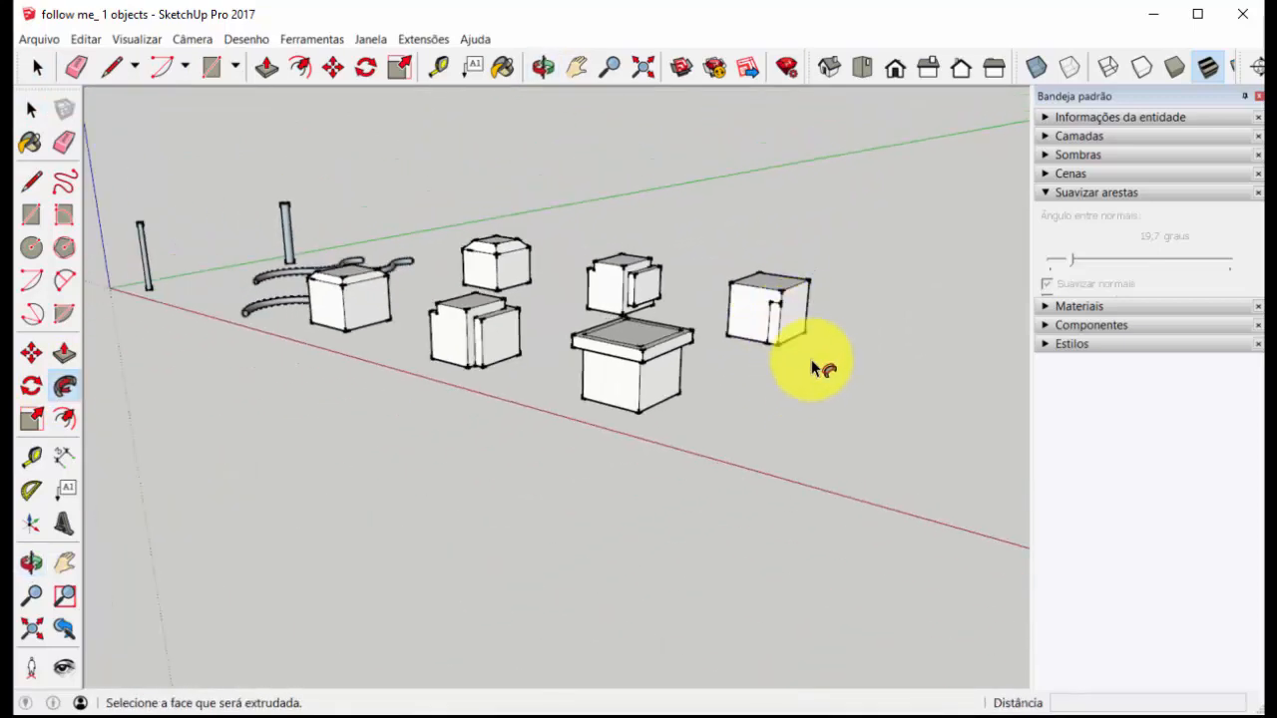
scroll(783, 289, "up", 5)
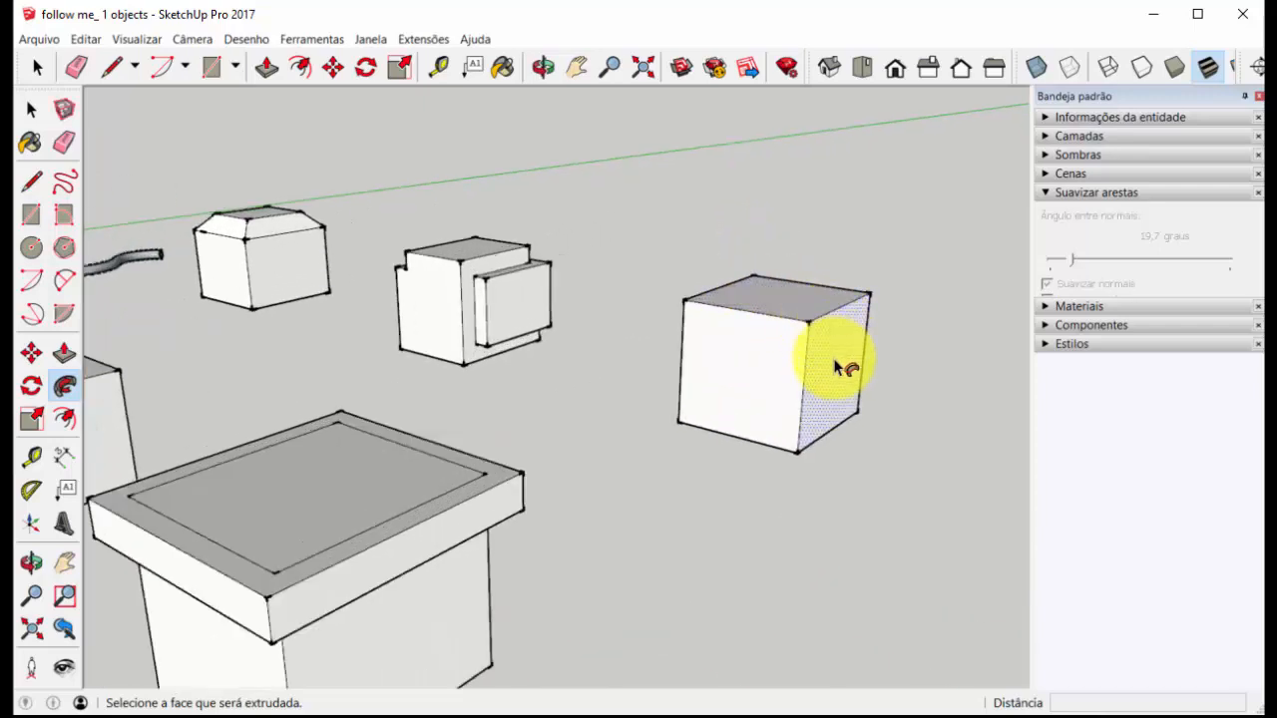
scroll(834, 333, "up", 3)
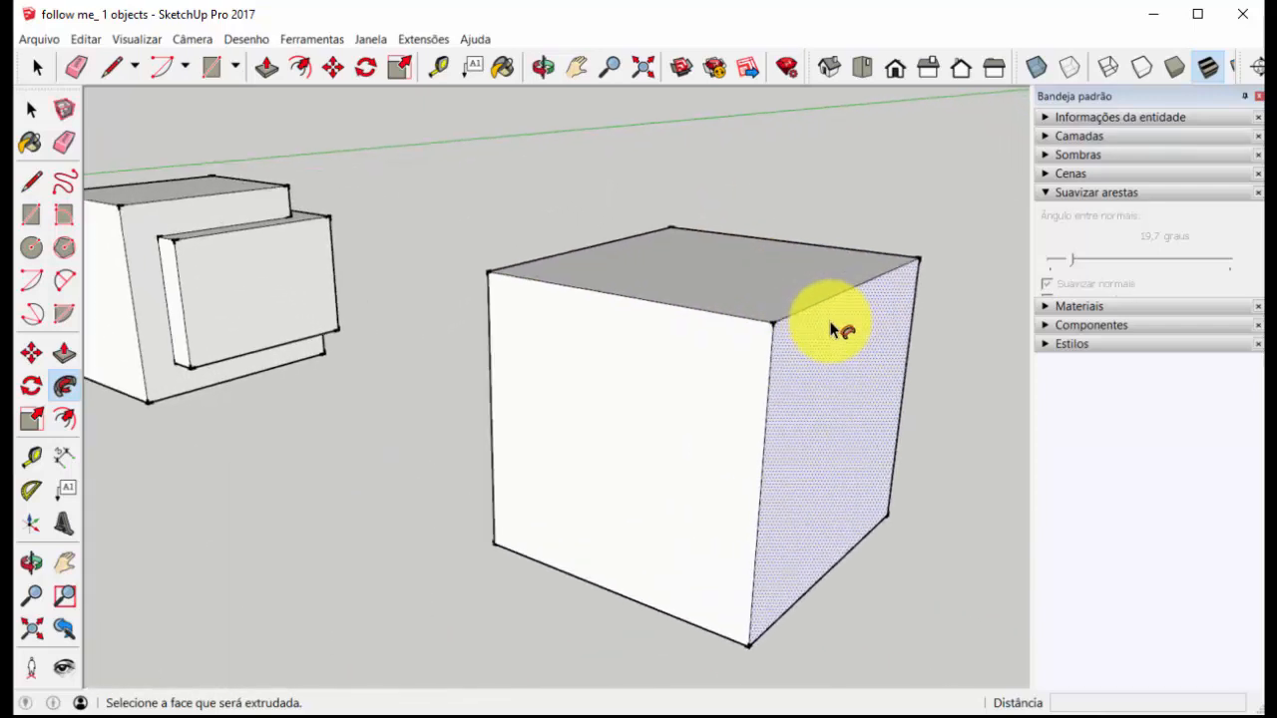
scroll(834, 329, "up", 2)
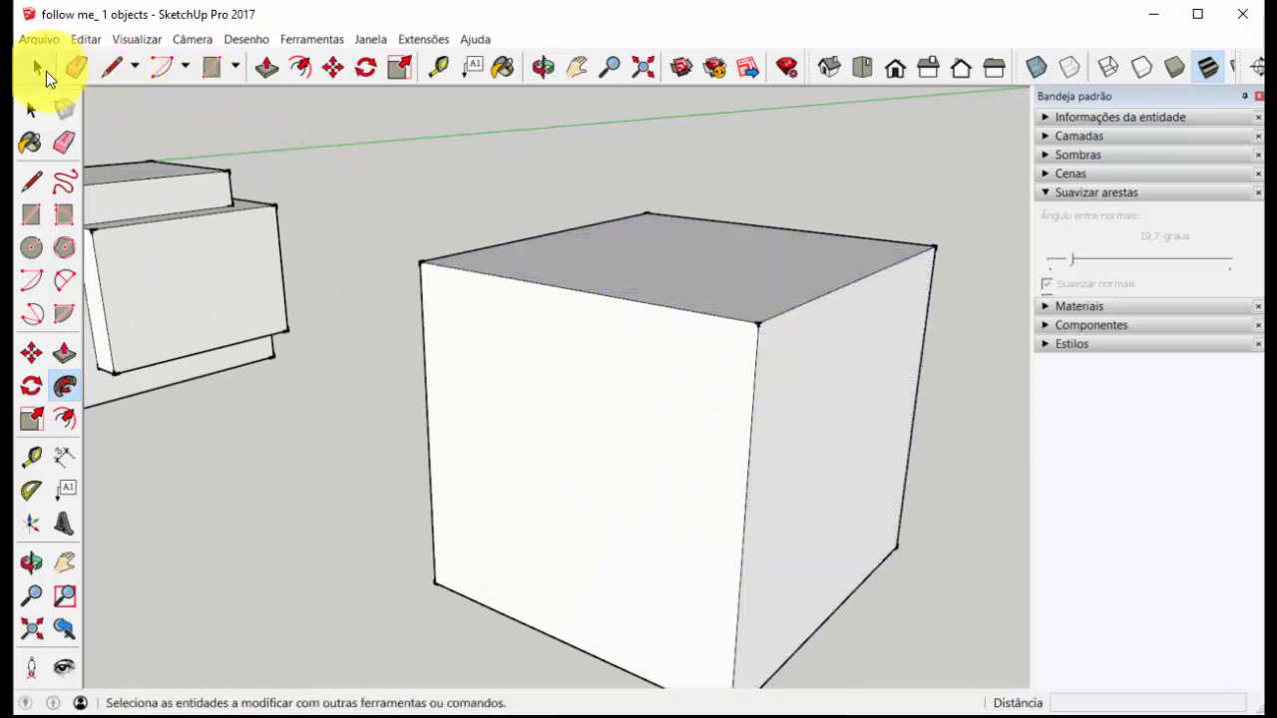
left_click(100, 71)
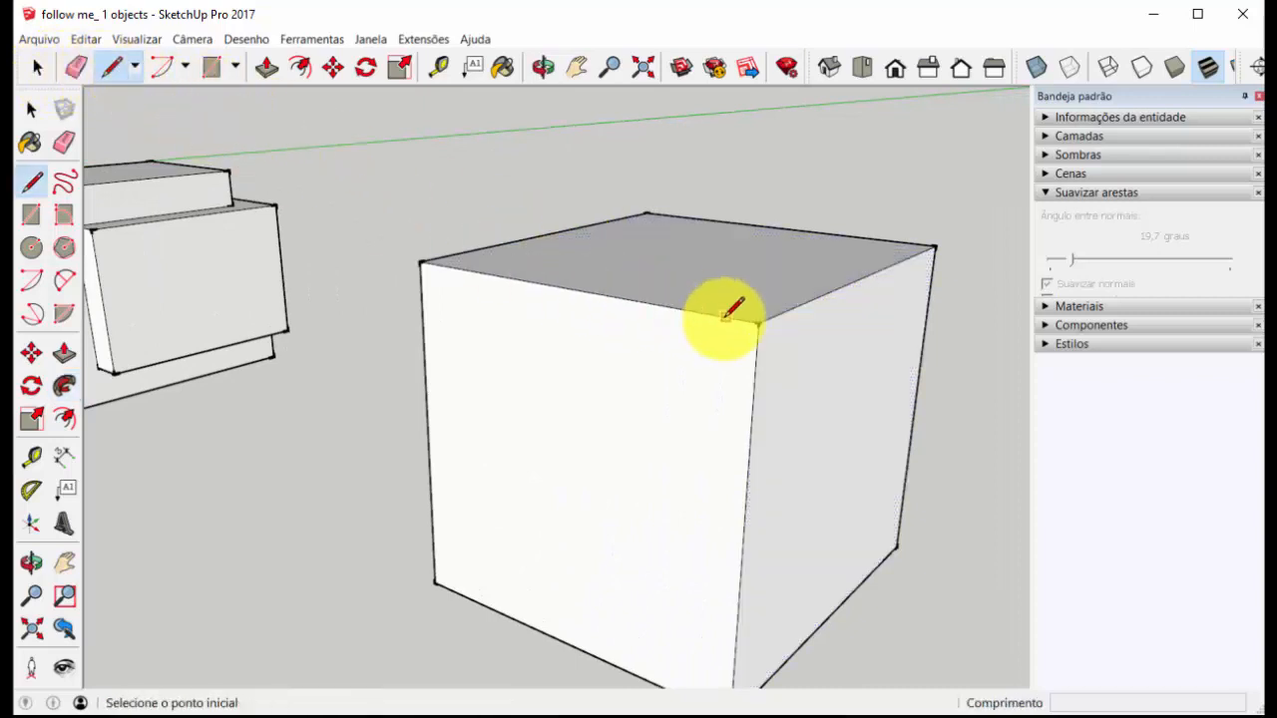
left_click(211, 67)
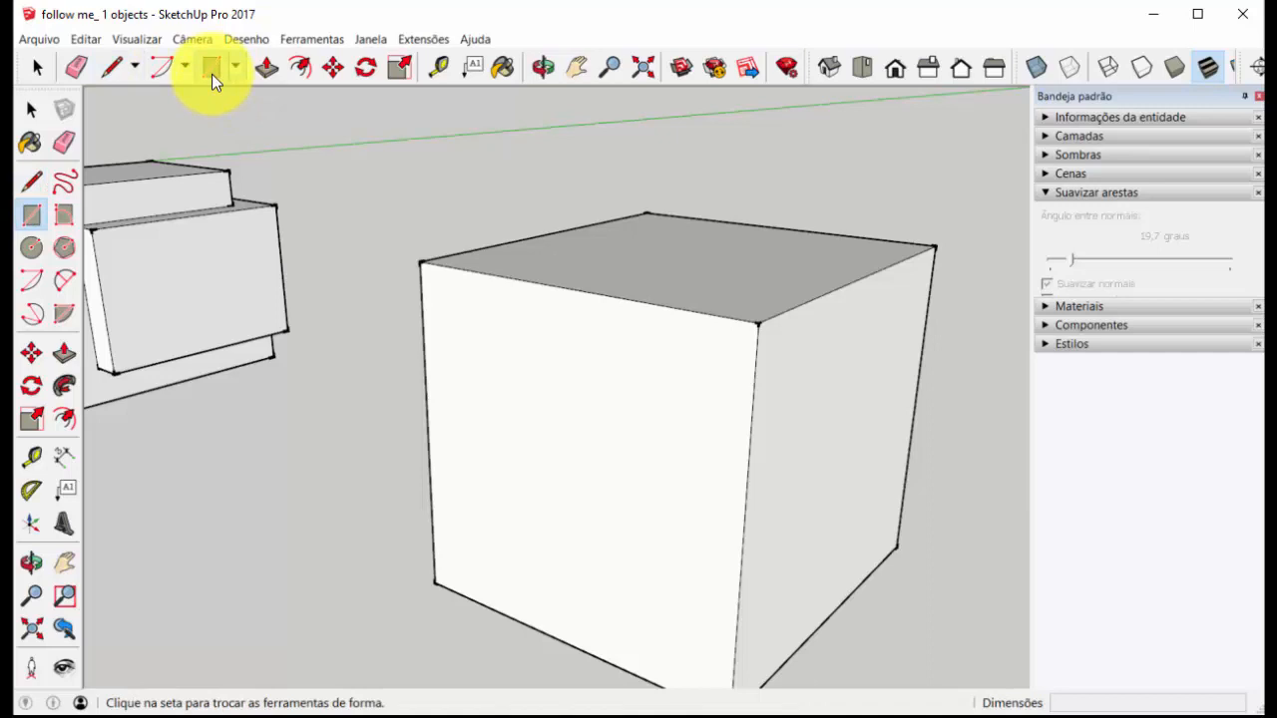
left_click(758, 322)
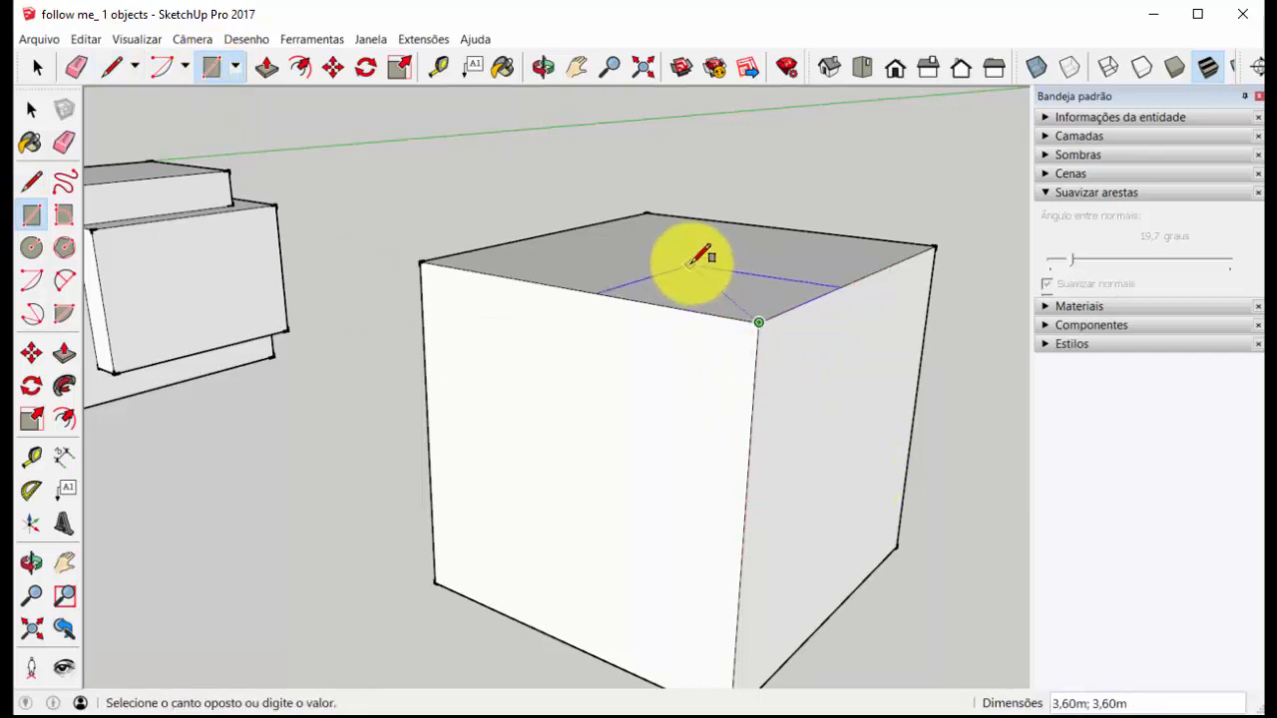
scroll(764, 270, "down", 3)
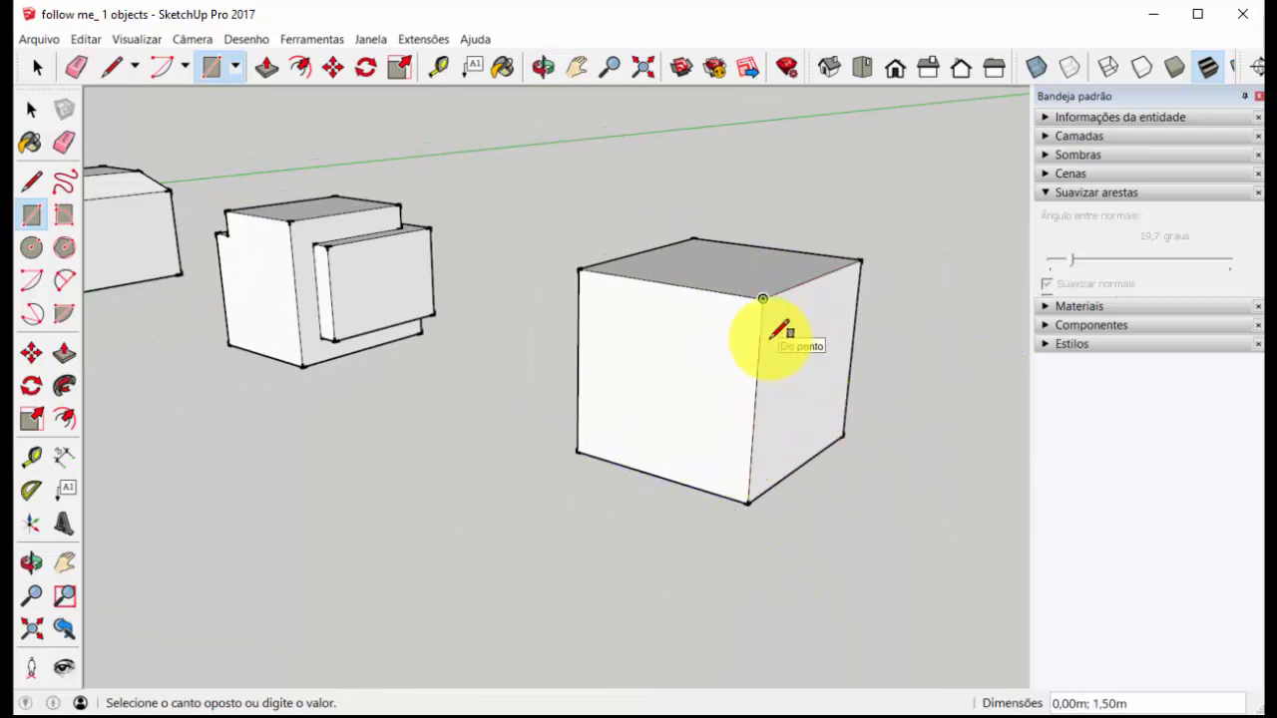
scroll(776, 349, "down", 5)
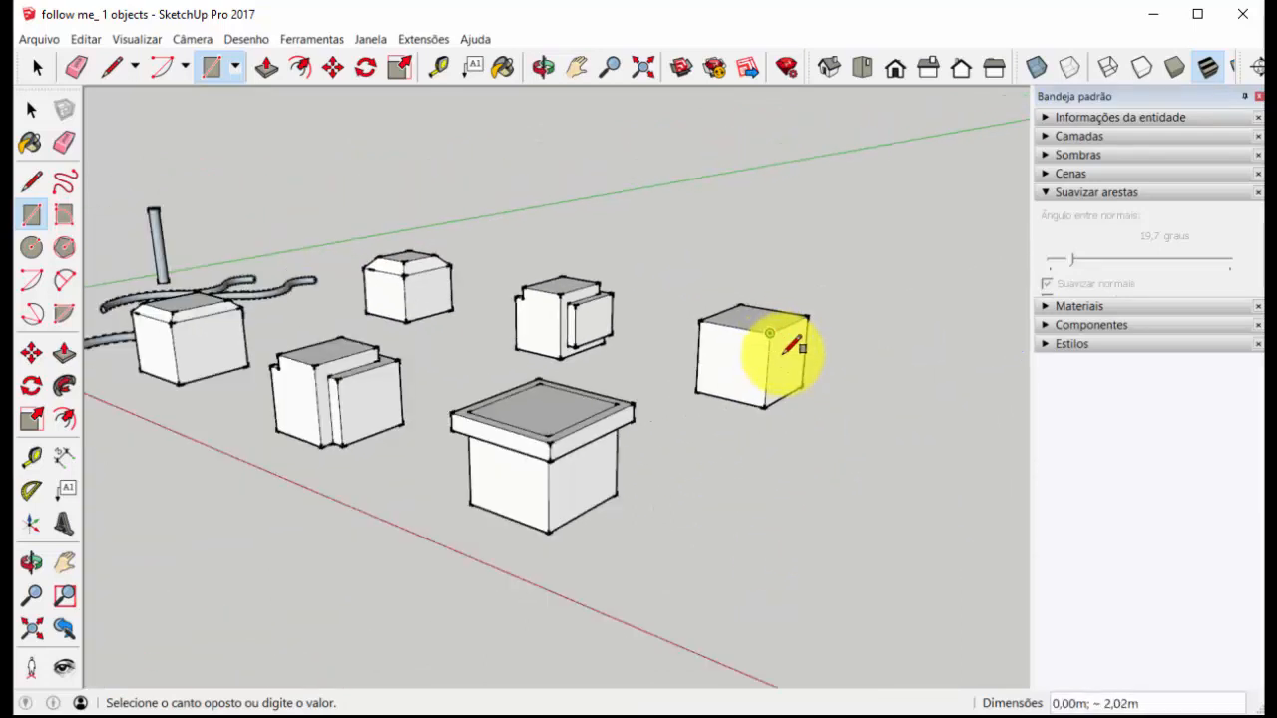
scroll(793, 347, "up", 5)
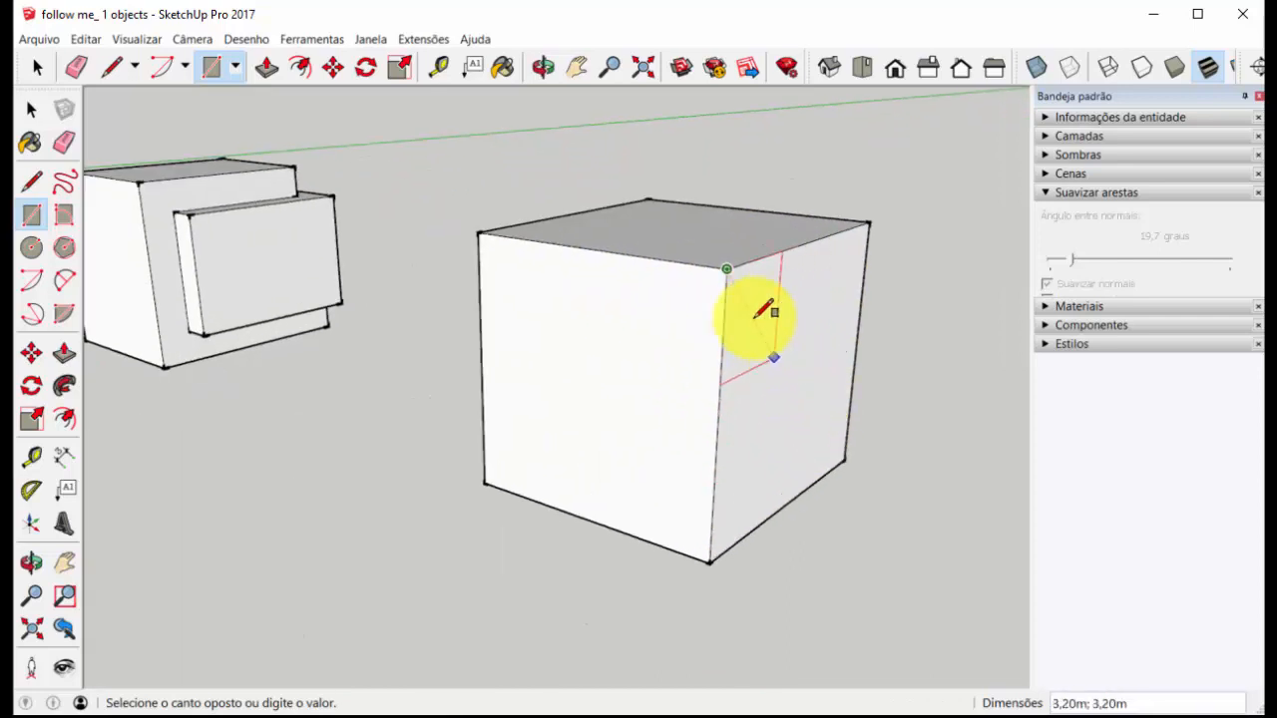
key("Escape")
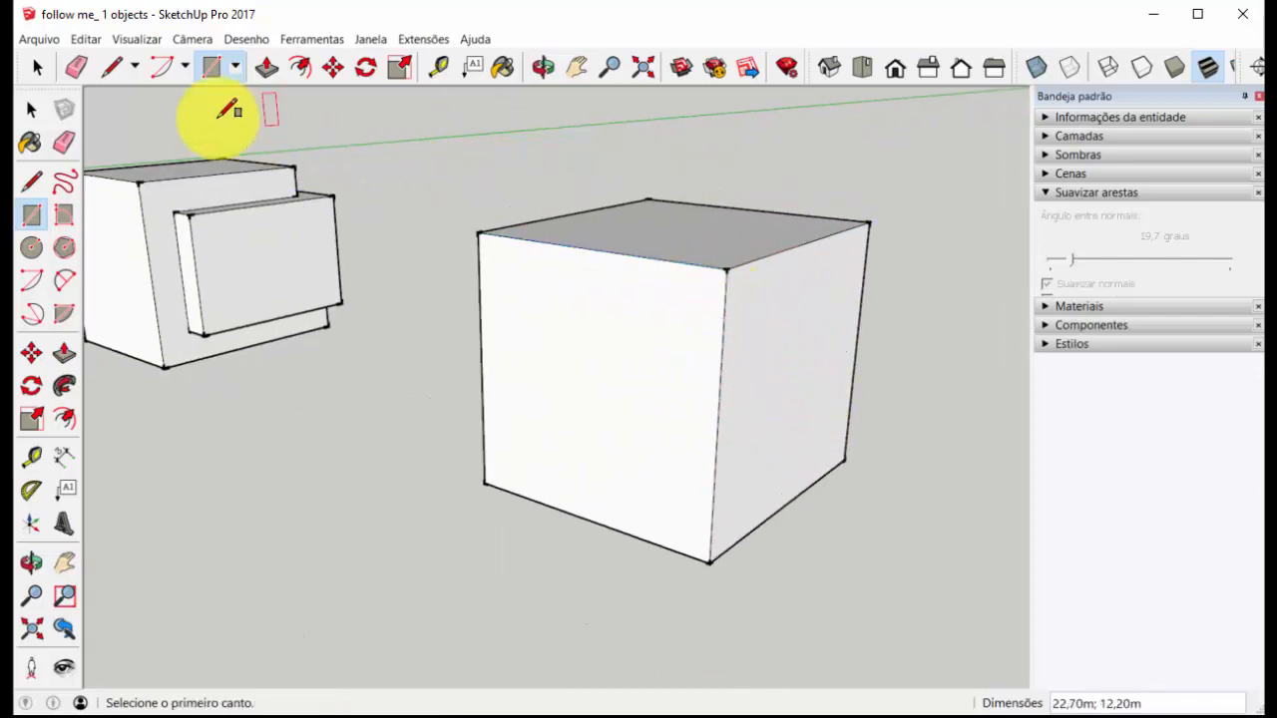
Draw a rectangular profile about 1.9 m wide and 2.2 m tall with lines, projecting outward from the plain box's near top corner
left_click(112, 66)
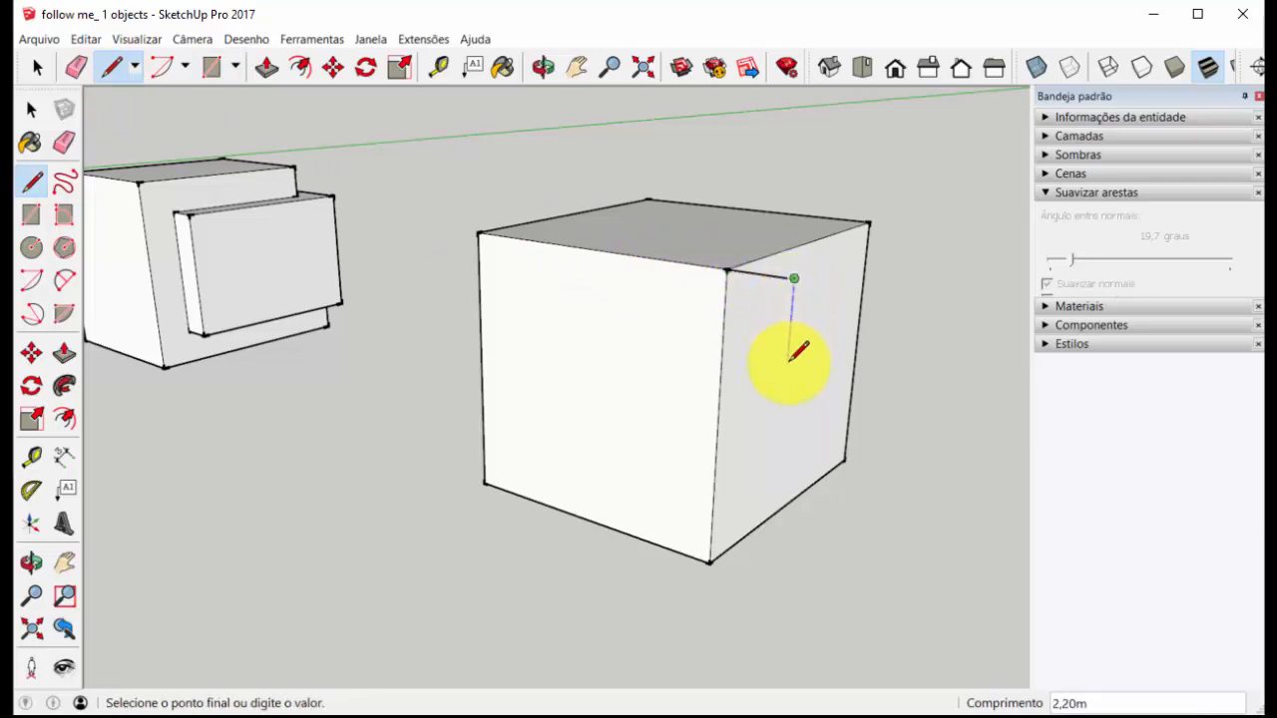
left_click(722, 353)
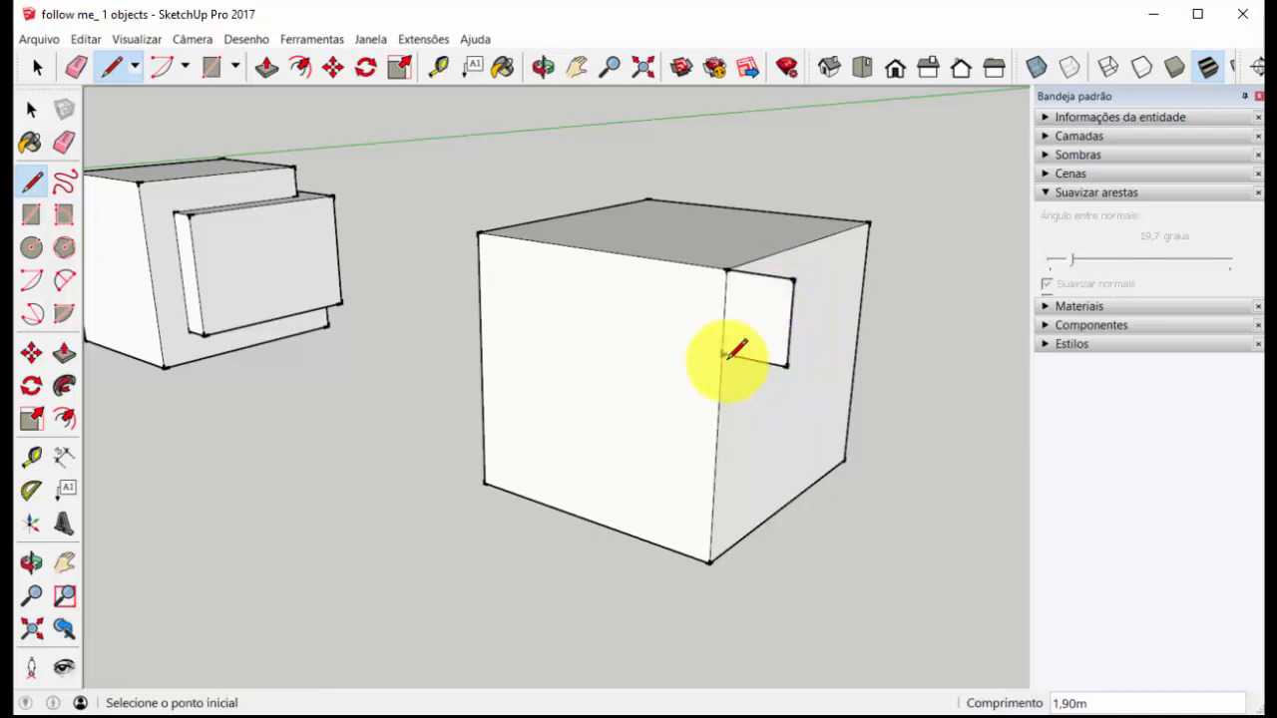
left_click(37, 70)
left_click(40, 76)
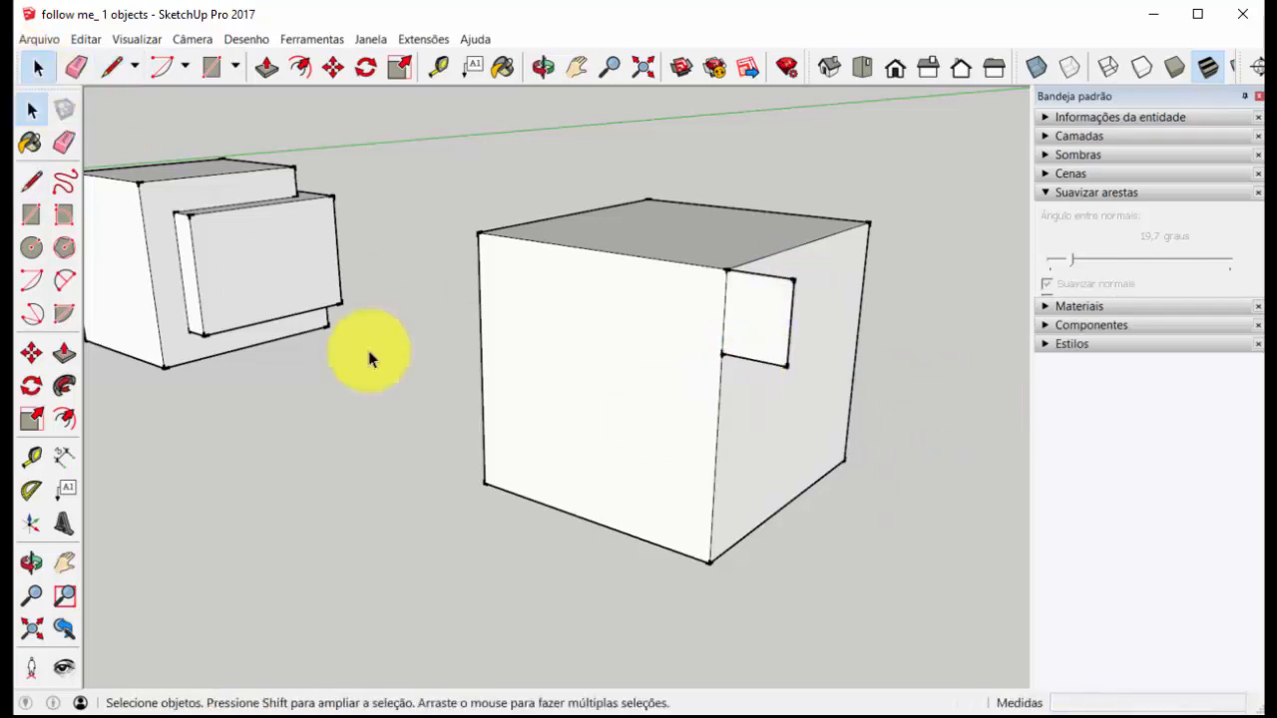
scroll(748, 302, "up", 5)
scroll(776, 349, "down", 5)
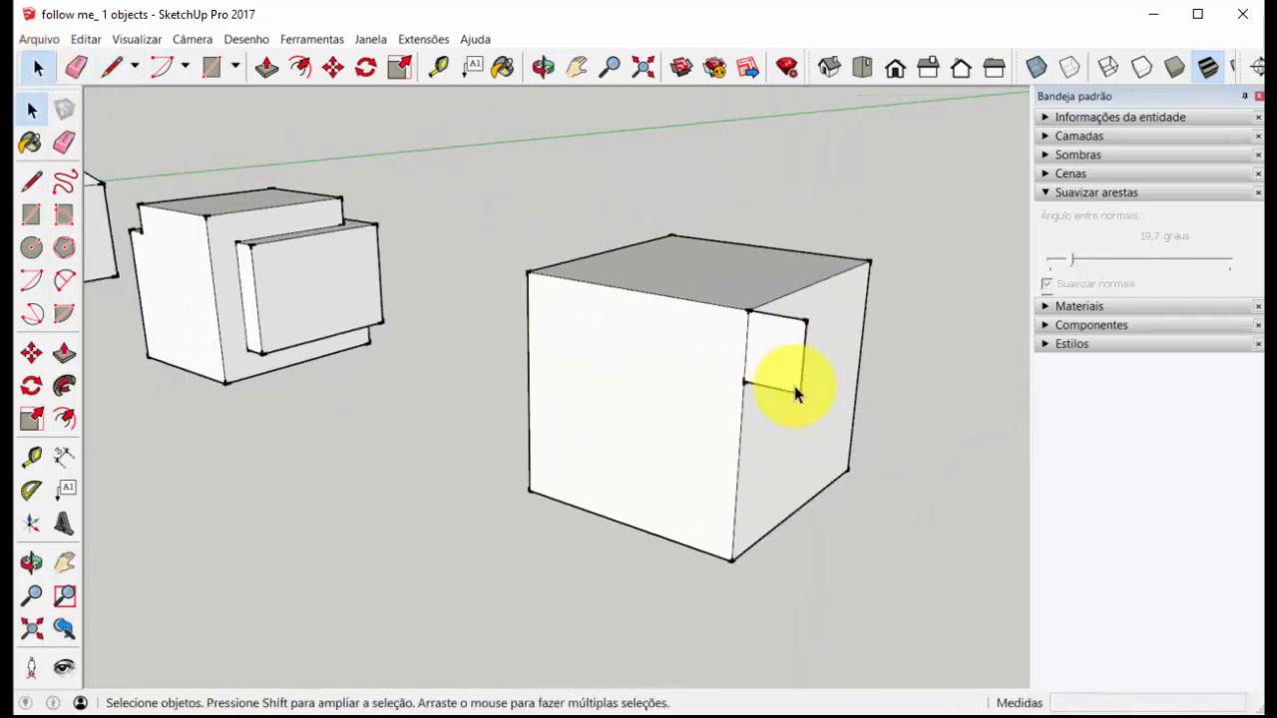
scroll(796, 389, "up", 2)
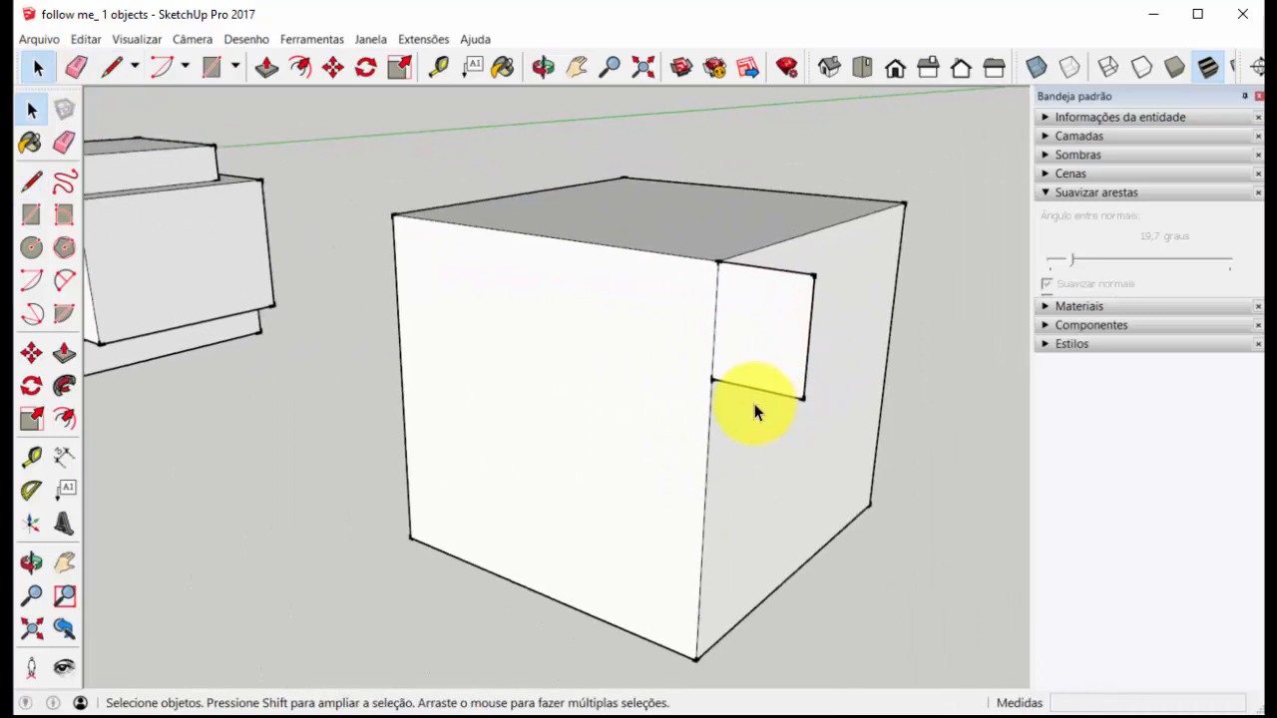
scroll(841, 353, "down", 3)
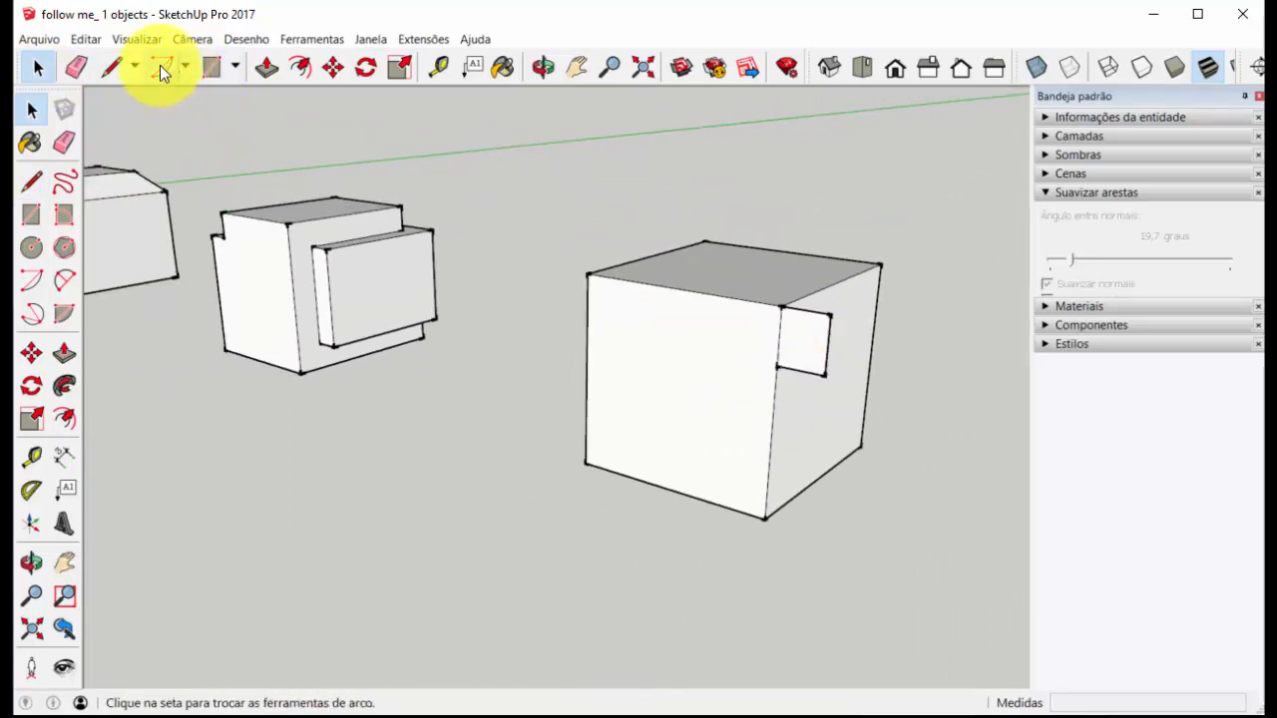
Draw an arc with a 0.40 m bulge from the profile's lower inner corner to about the middle of its outer edge
left_click(64, 281)
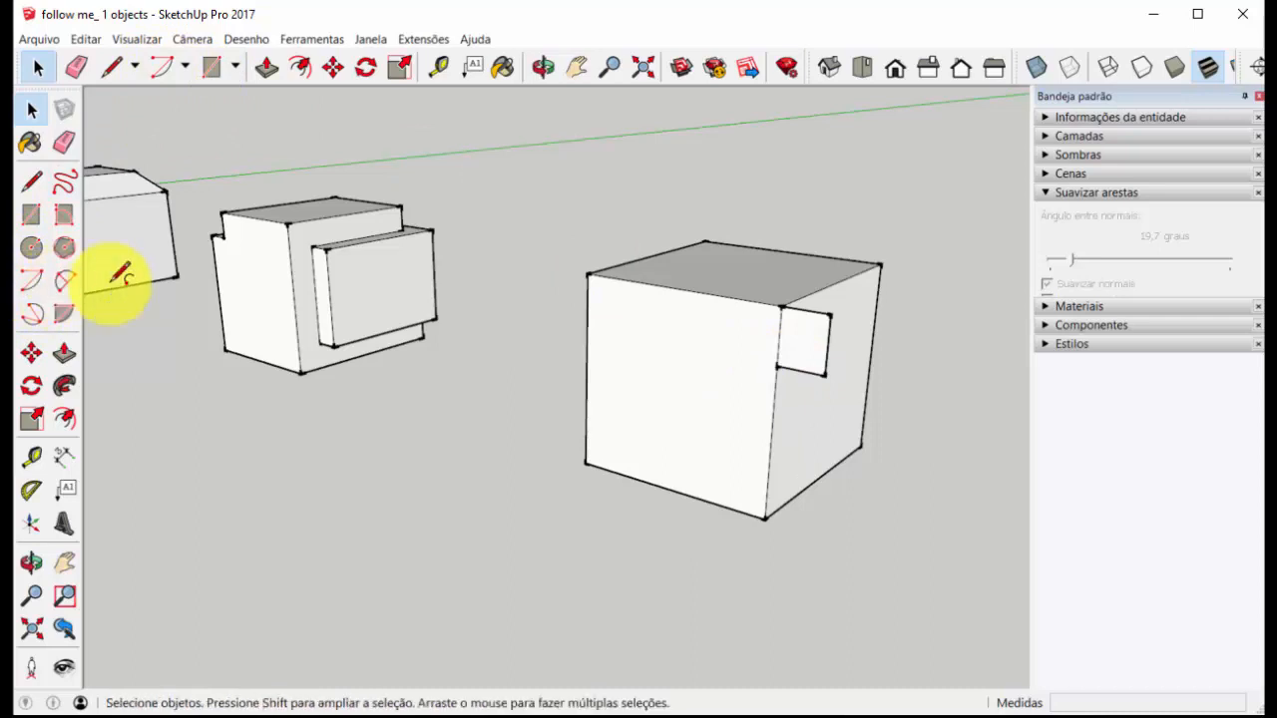
left_click(778, 366)
scroll(823, 341, "up", 5)
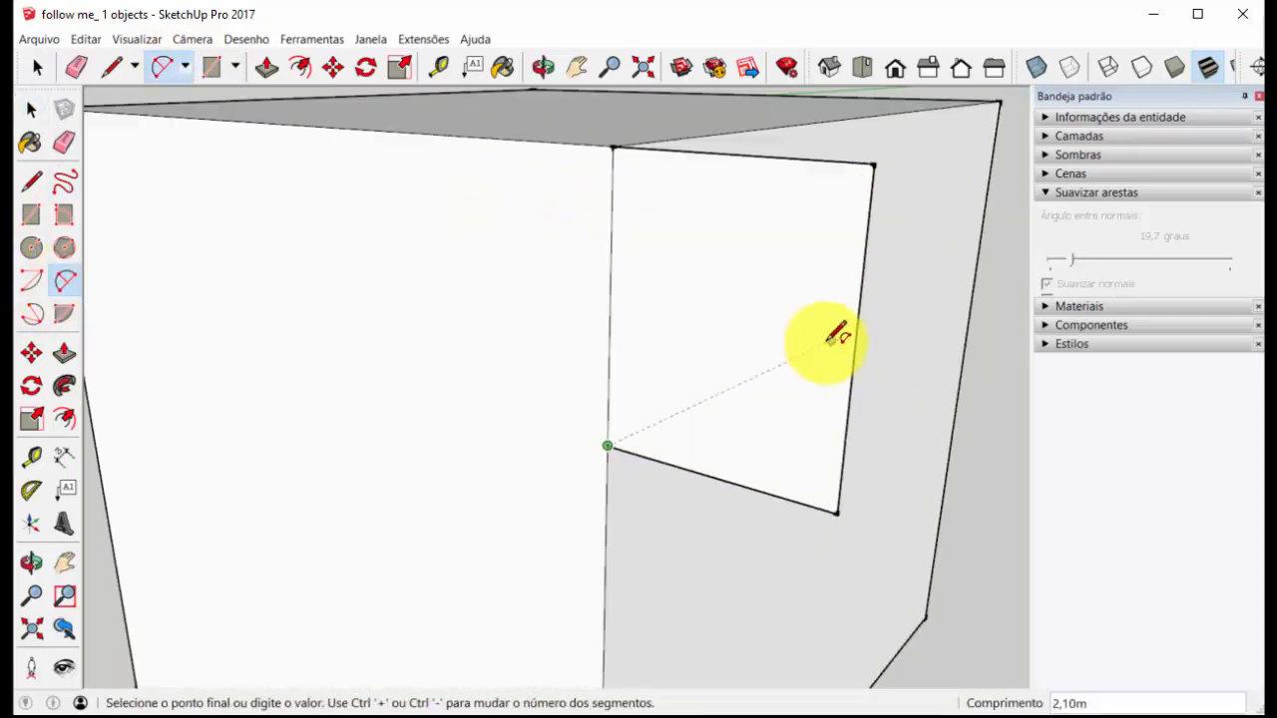
left_click(856, 330)
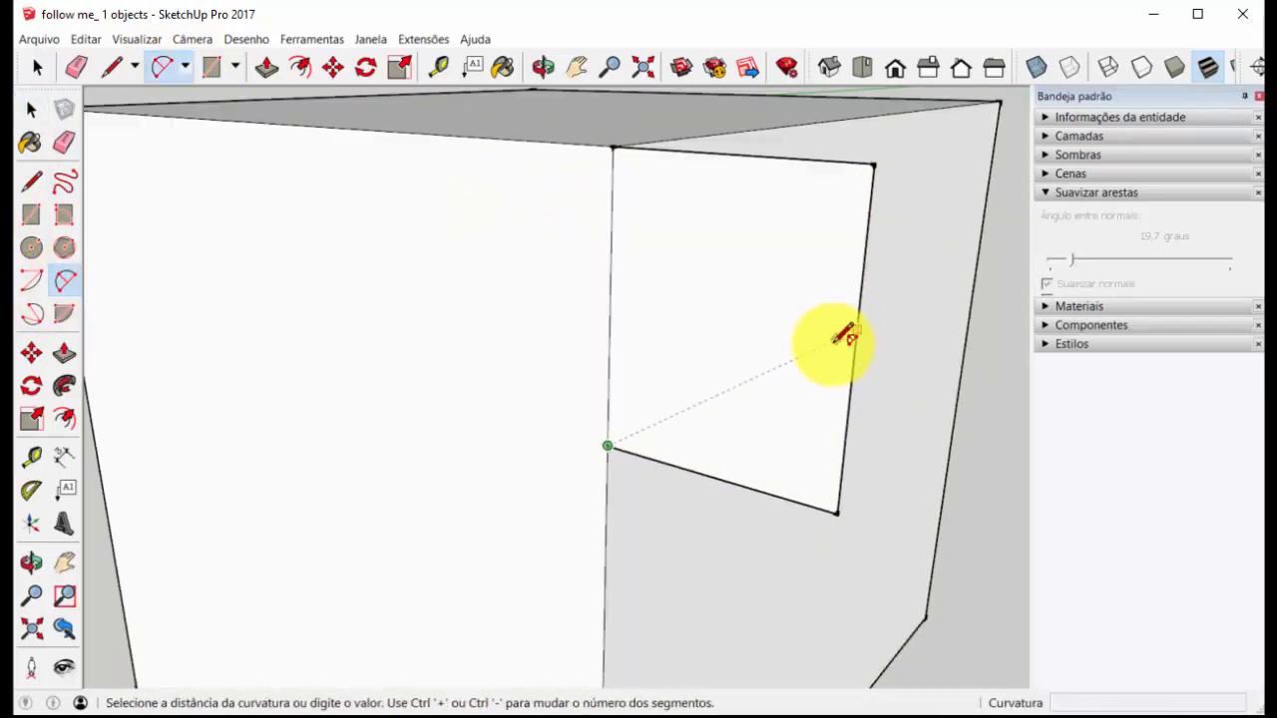
left_click(816, 409)
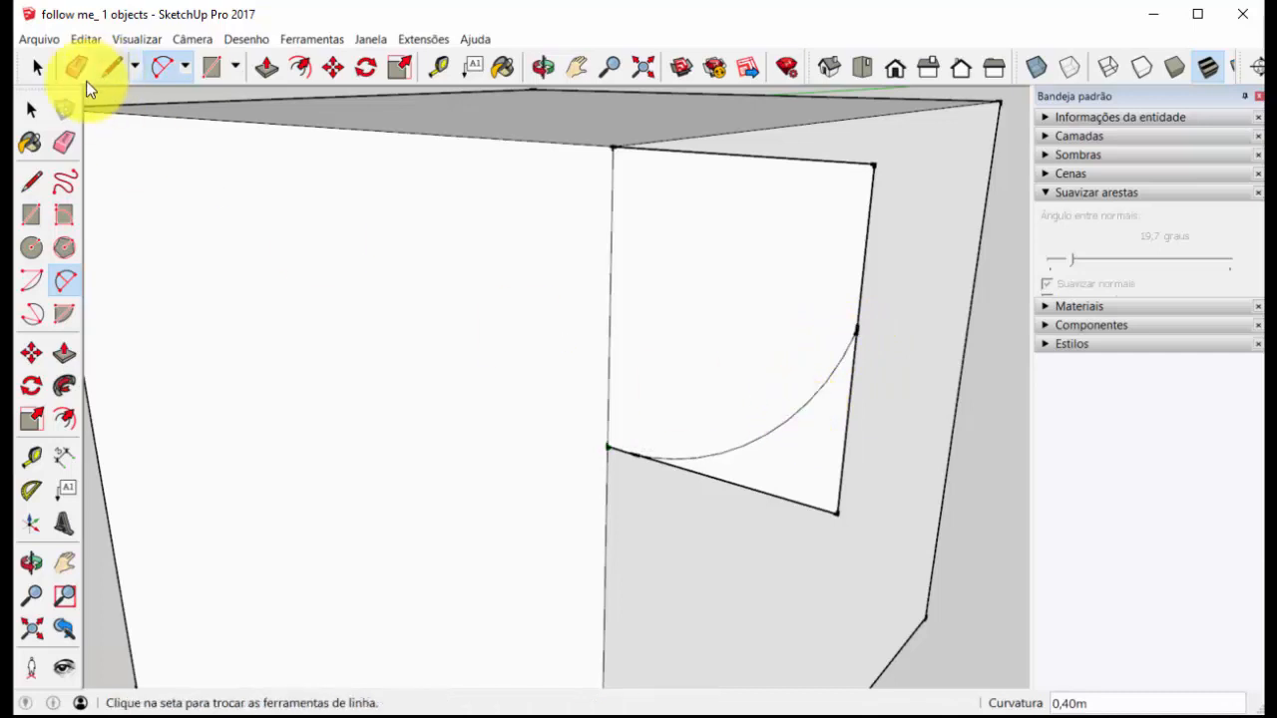
Erase the two straight edge pieces outside the arc so the profile has a rounded lower corner
left_click(76, 67)
left_click(845, 439)
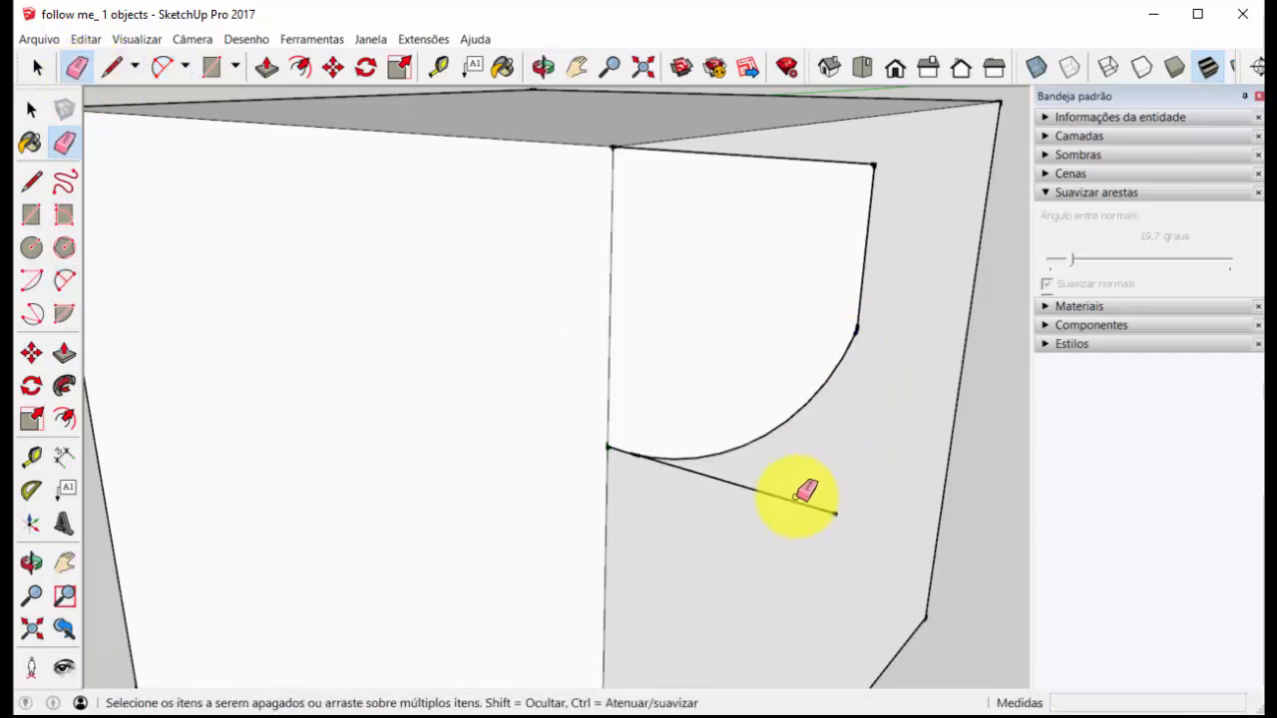
left_click(798, 502)
scroll(739, 399, "down", 6)
Try sweeping the rounded profile around the plain box with Follow Me, using the box's top face as the path
left_click(31, 110)
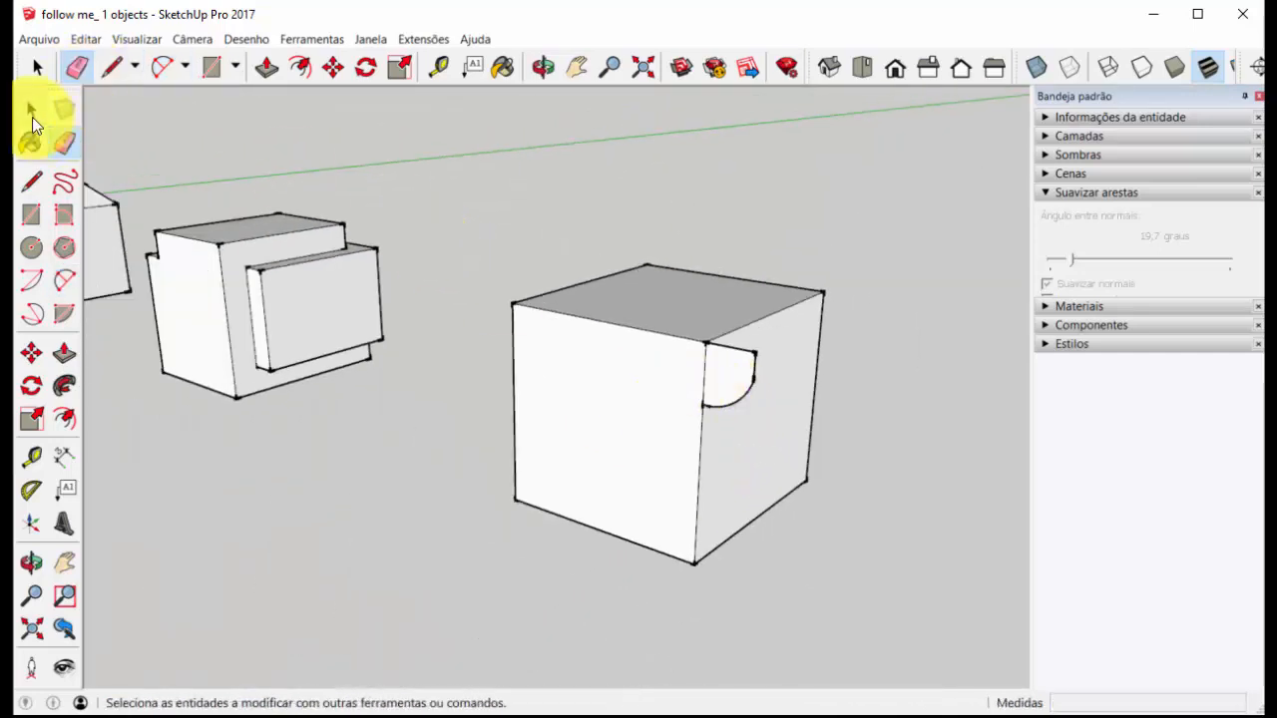
left_click(36, 69)
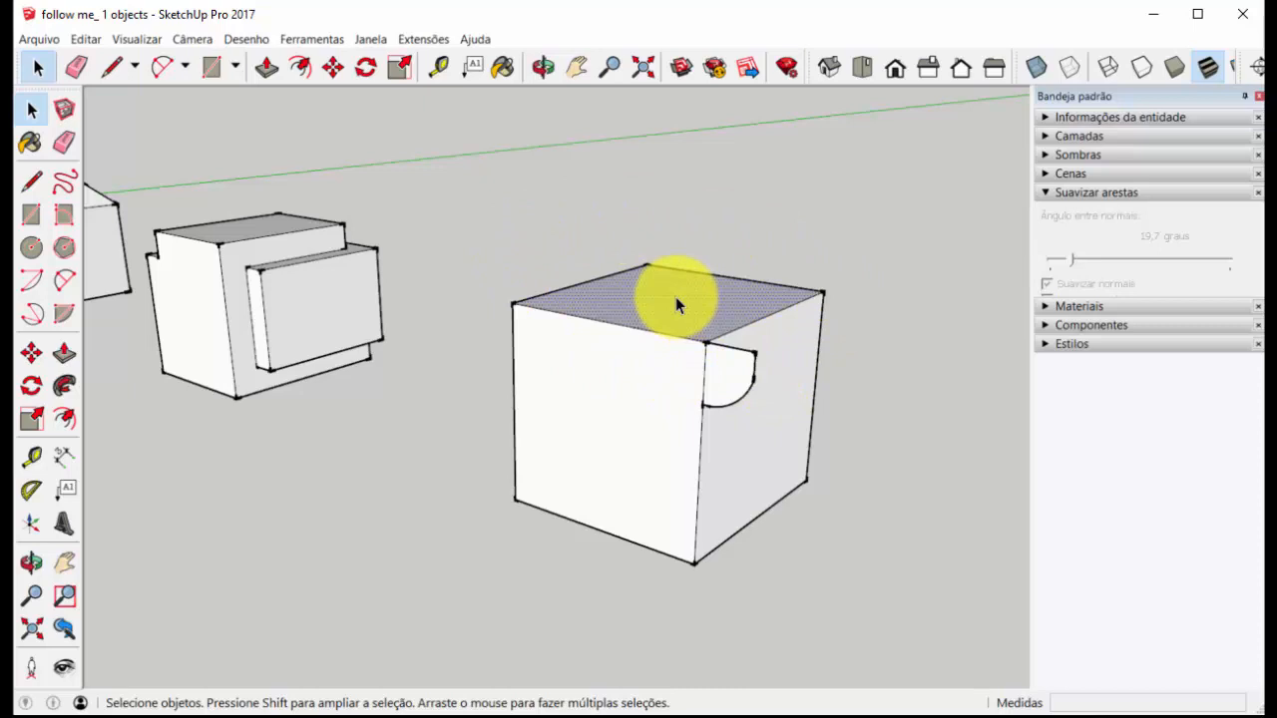
left_click(66, 385)
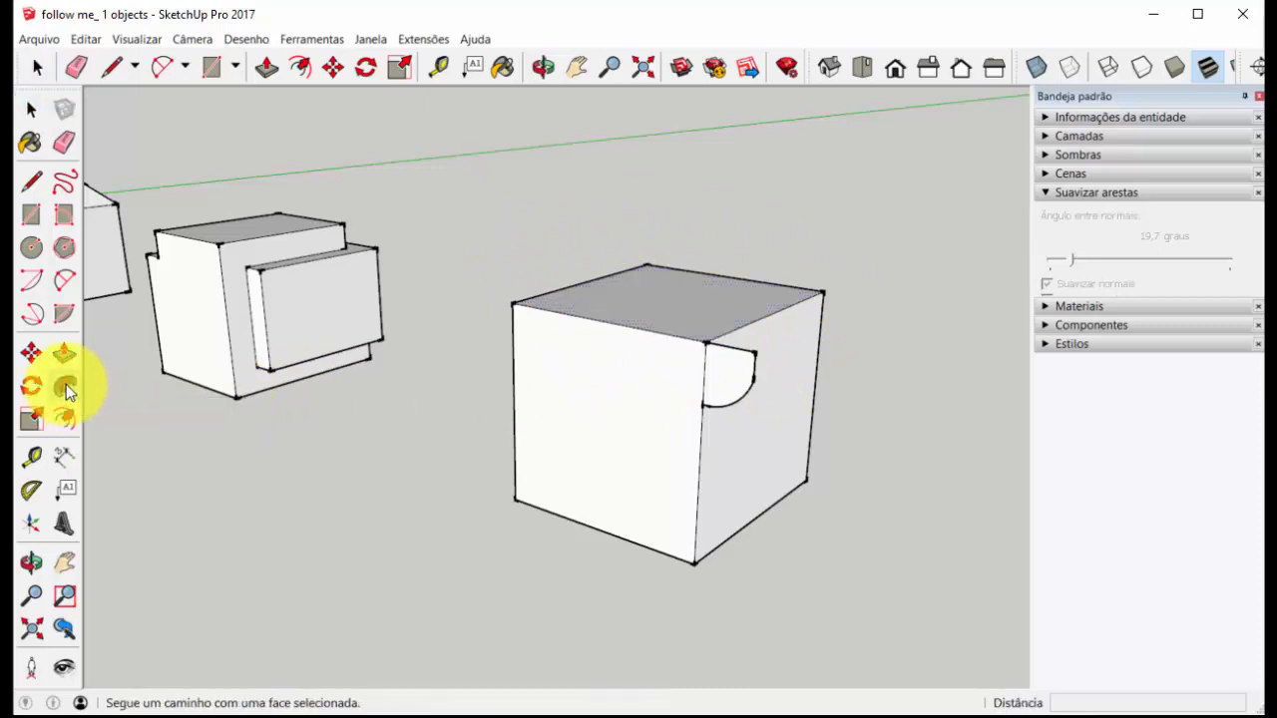
left_click(729, 387)
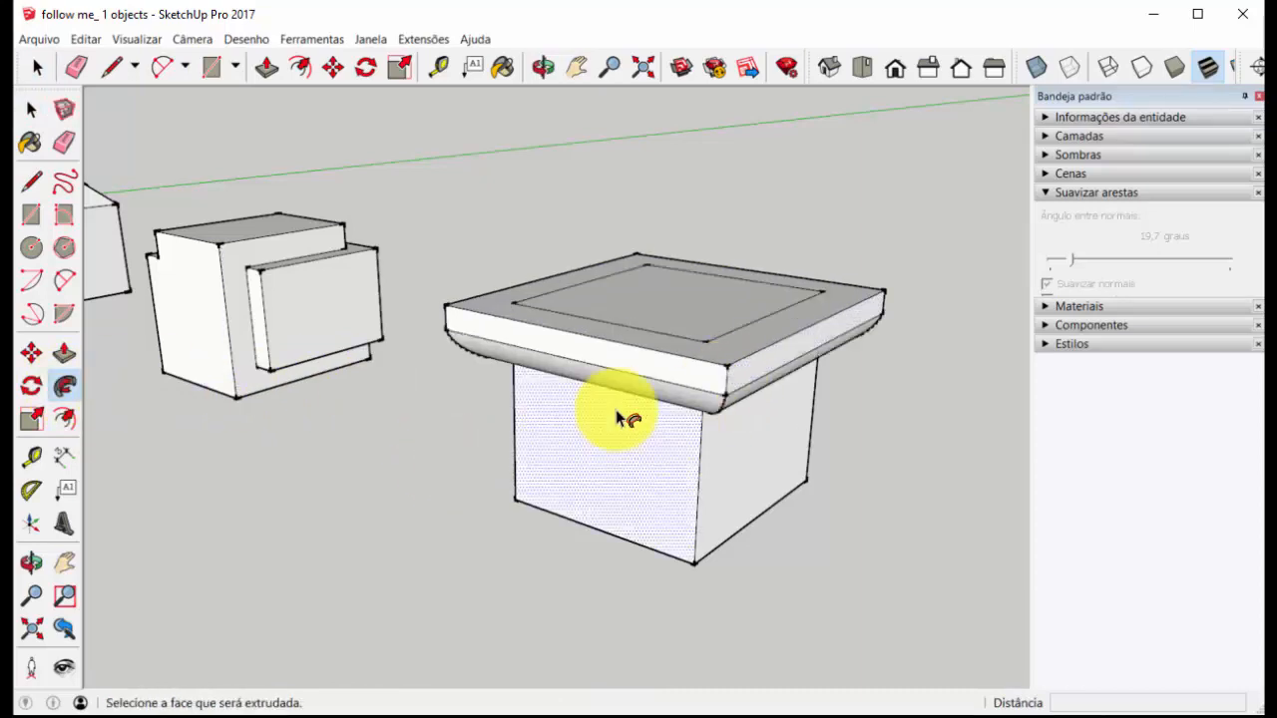
Examine the overhanging top's curved underside and corners from several sides, and compare it with the other boxes
scroll(613, 409, "down", 4)
scroll(612, 409, "up", 1)
middle_click_drag(612, 409, 787, 396)
scroll(714, 372, "up", 6)
scroll(787, 419, "down", 2)
scroll(750, 519, "down", 2)
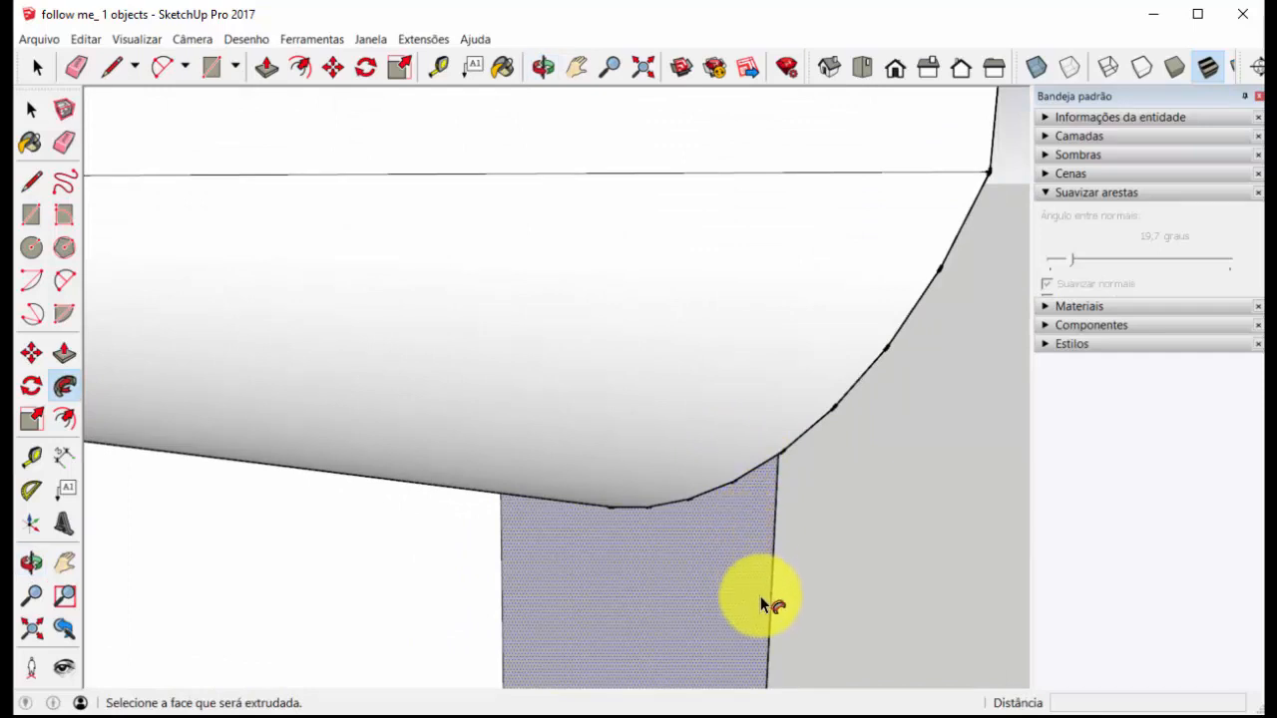
scroll(760, 429, "down", 5)
scroll(757, 443, "down", 2)
middle_click_drag(792, 427, 738, 419)
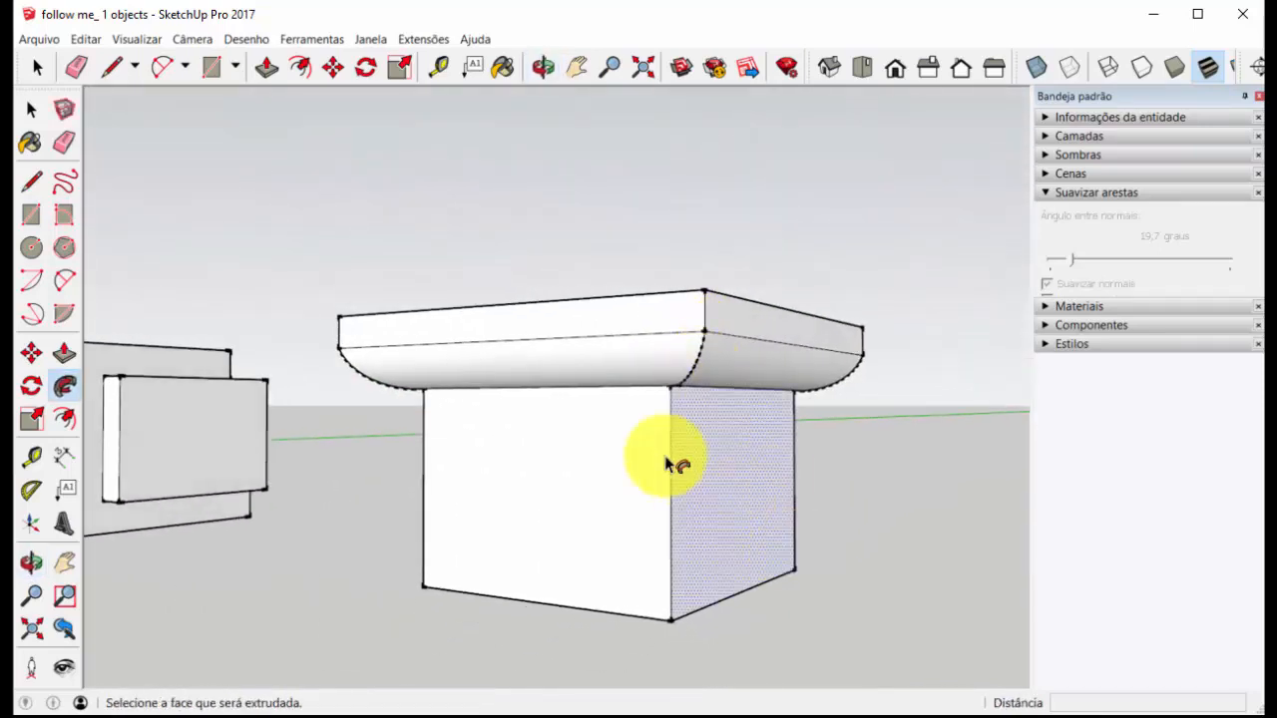
scroll(712, 348, "up", 6)
middle_click_drag(769, 337, 451, 351)
scroll(688, 357, "down", 6)
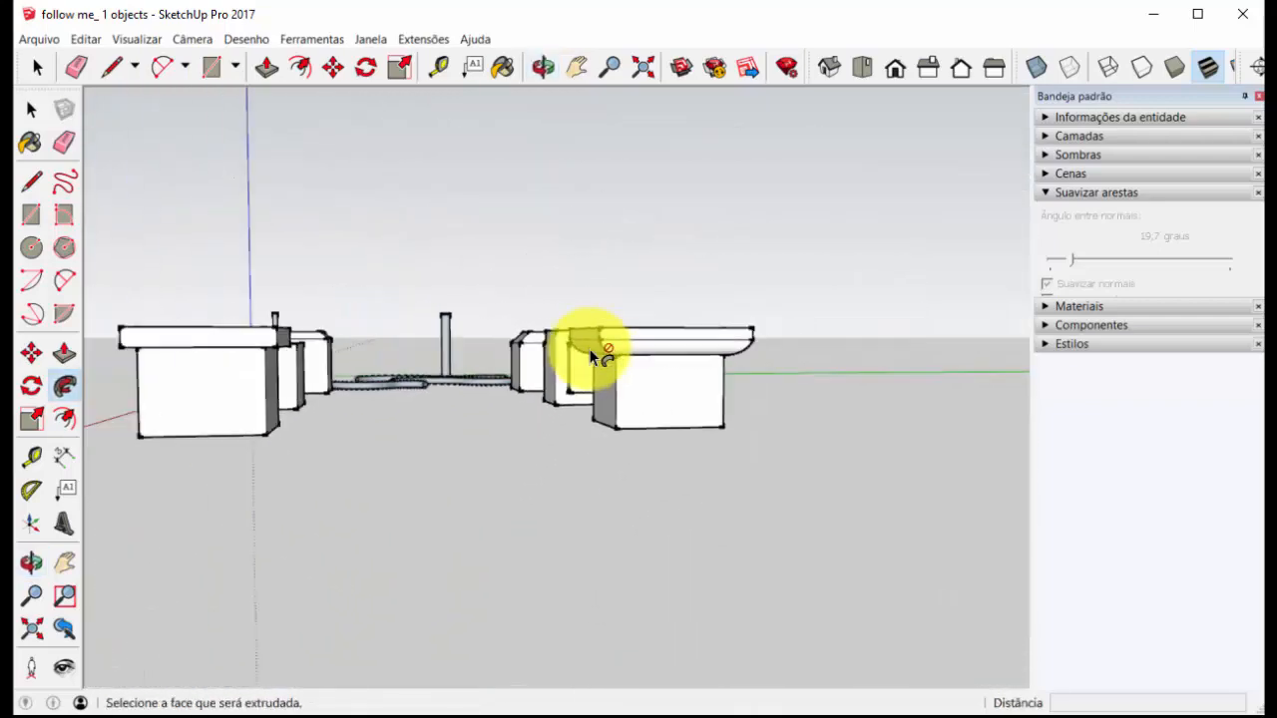
scroll(570, 348, "up", 1)
middle_click_drag(570, 348, 978, 370)
scroll(1004, 390, "up", 5)
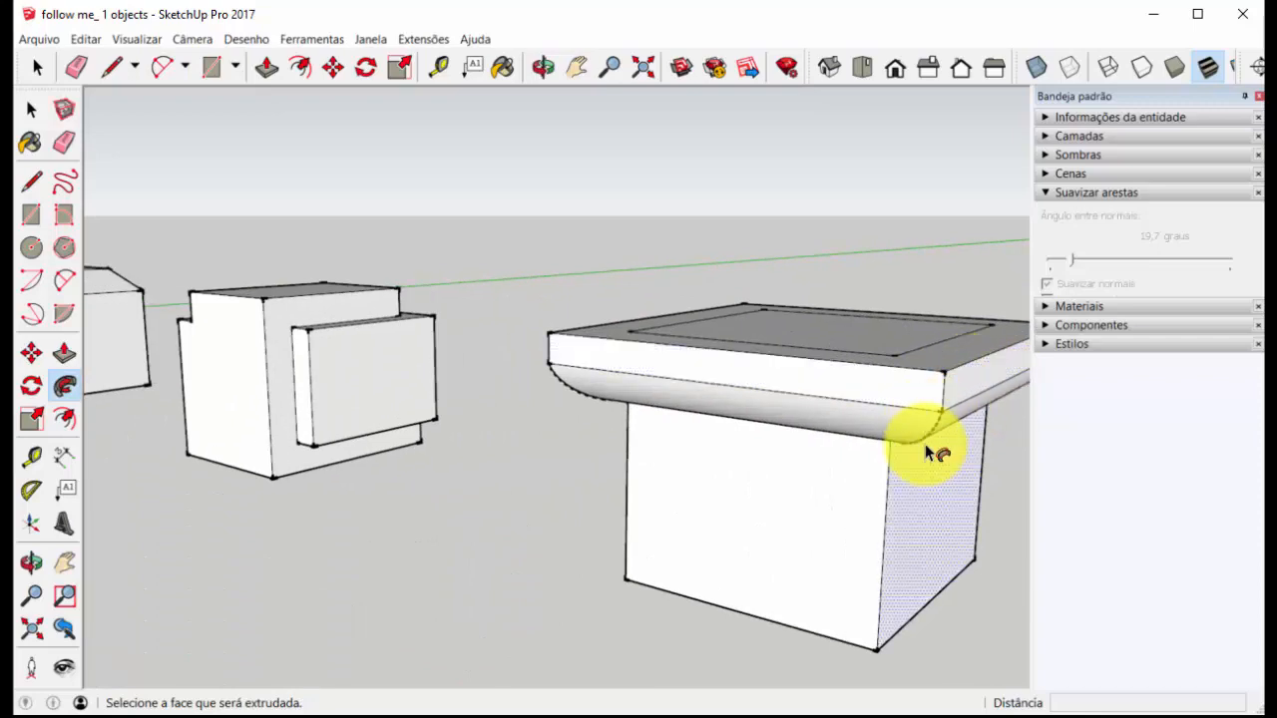
Undo the Follow Me sweep of the rounded profile on the plain box
key("ctrl+z")
scroll(878, 426, "down", 5)
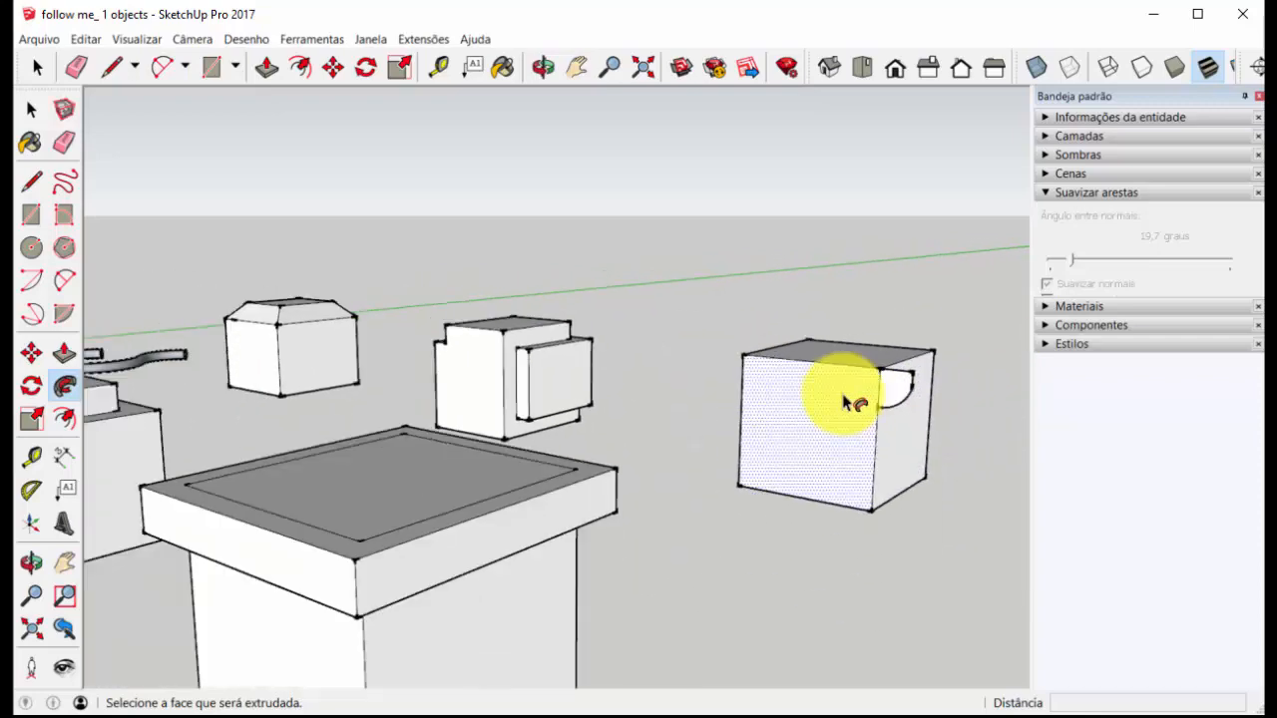
scroll(911, 348, "up", 5)
scroll(856, 397, "down", 6)
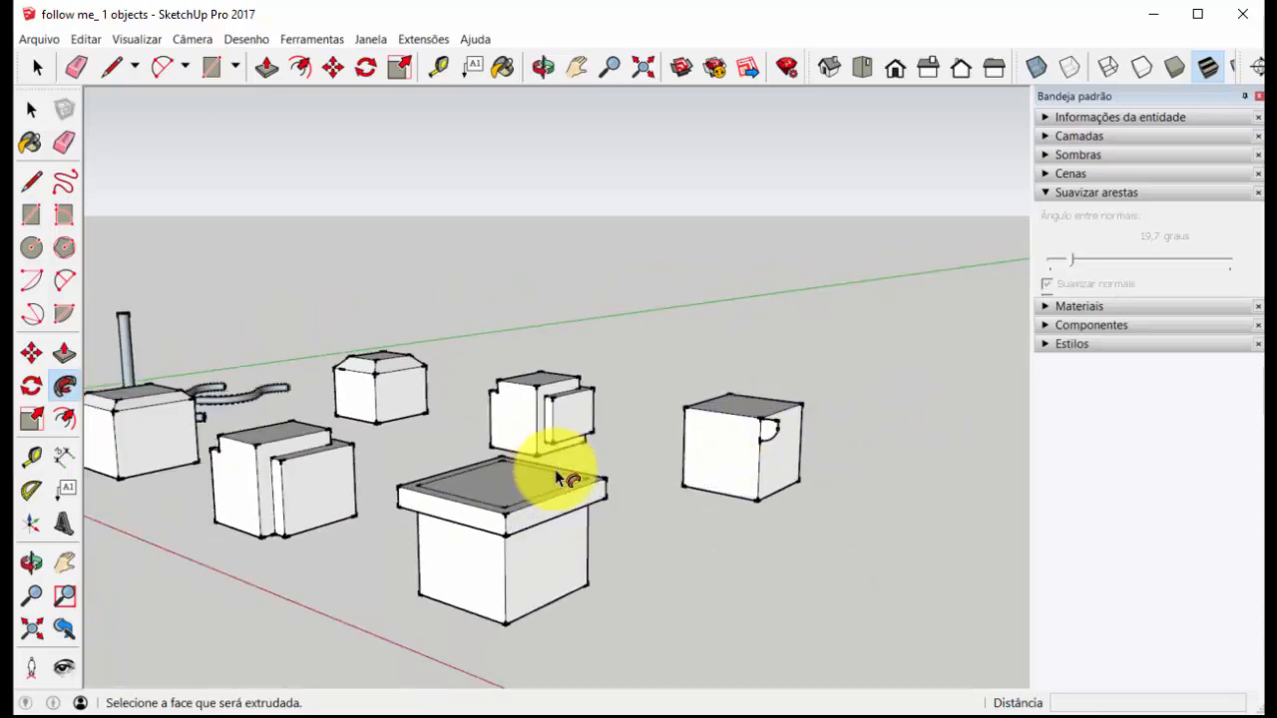
scroll(764, 394, "up", 3)
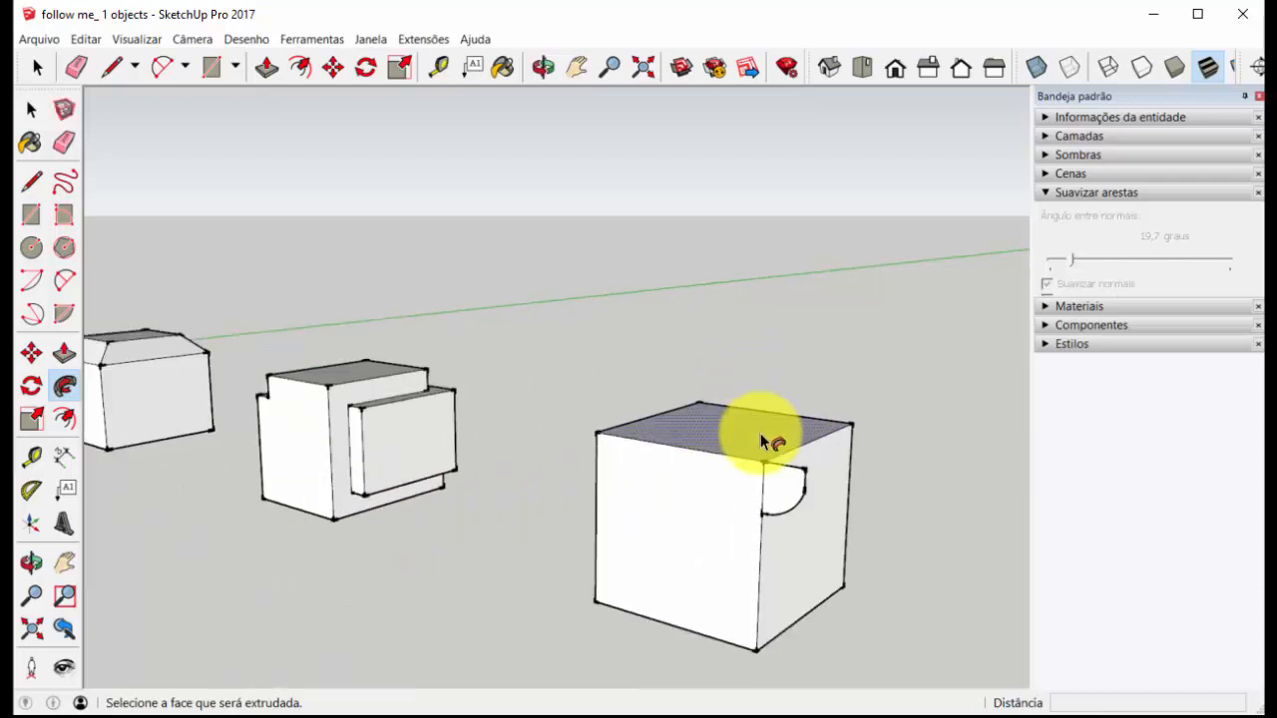
scroll(798, 491, "up", 2)
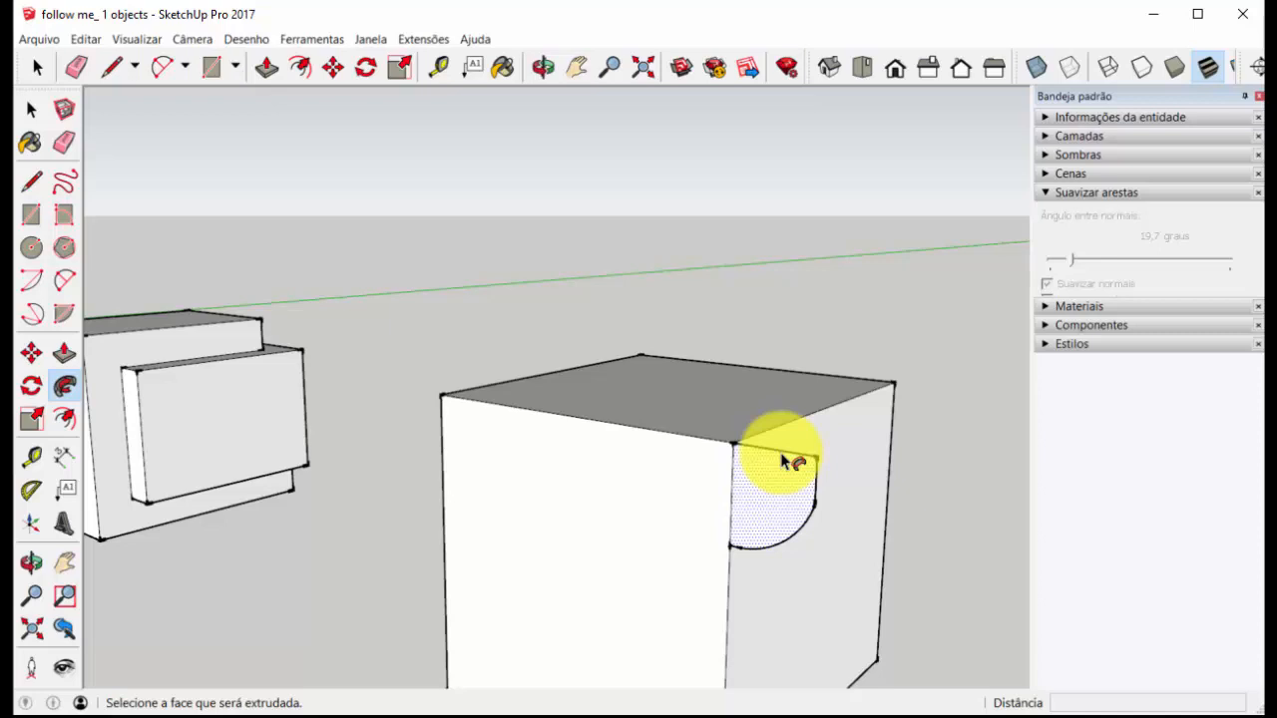
scroll(781, 461, "down", 2)
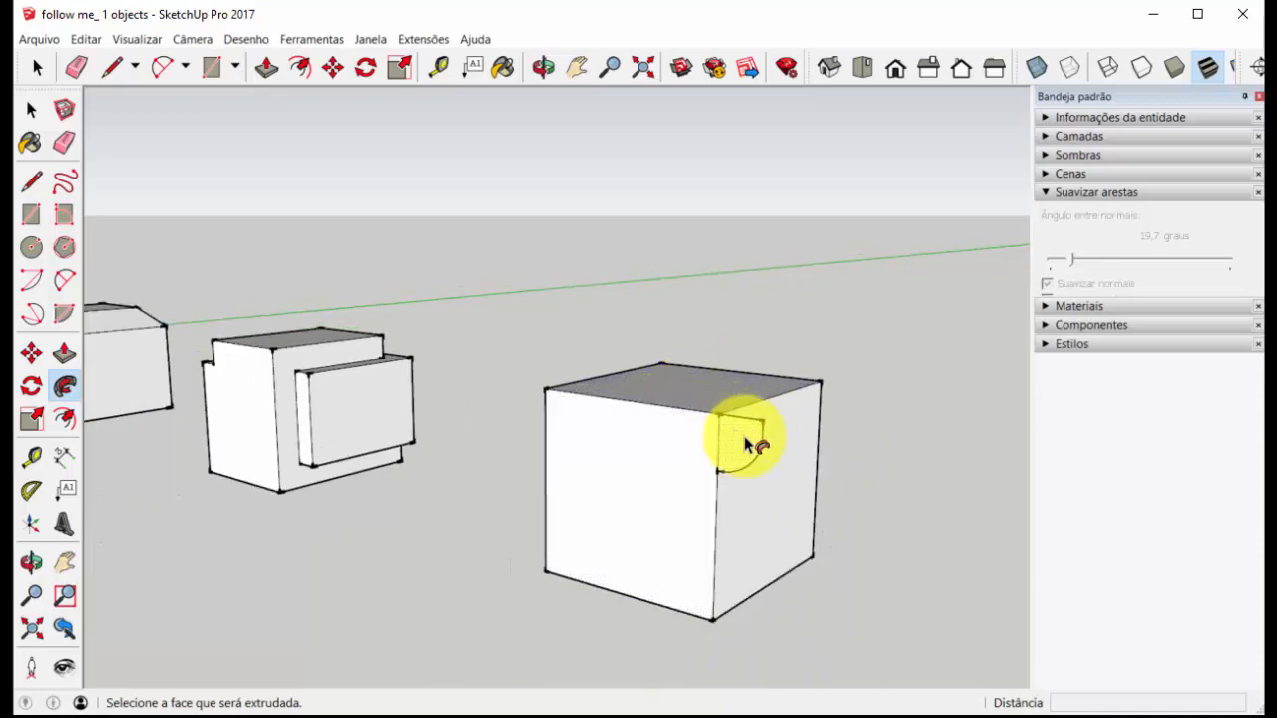
scroll(749, 444, "down", 3)
left_click(37, 67)
scroll(702, 421, "up", 3)
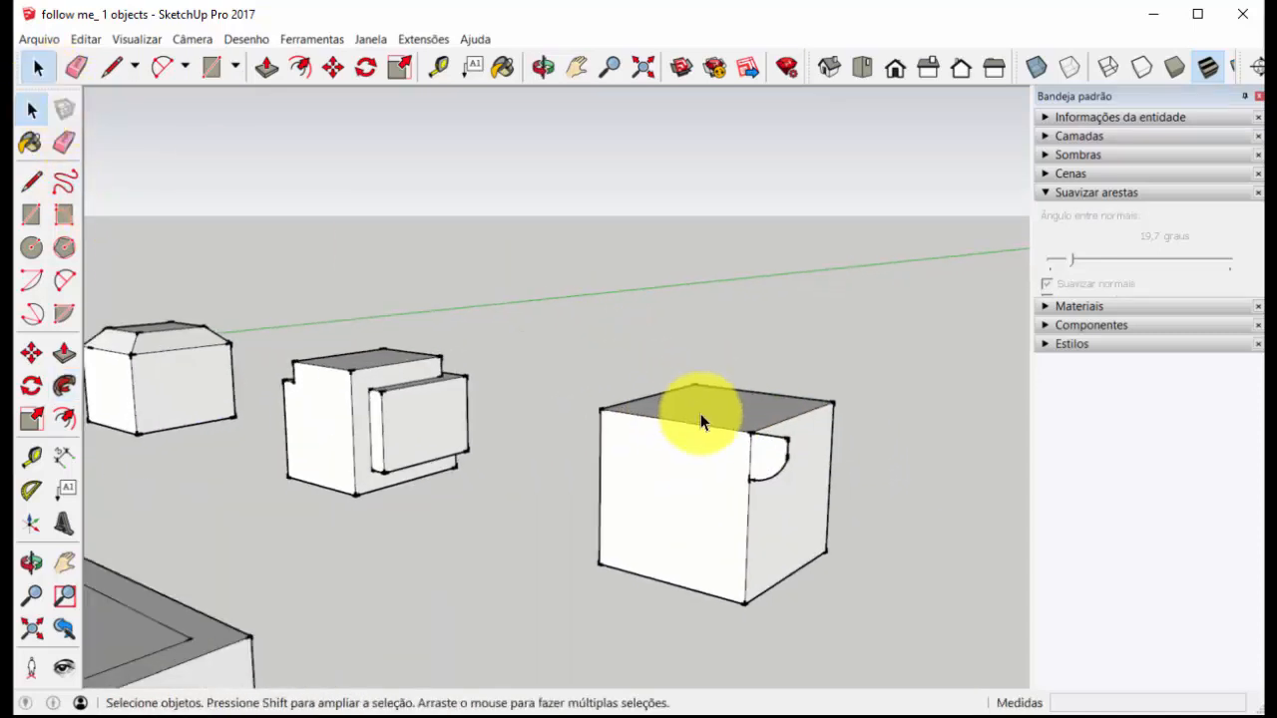
Sweep the rounded profile around the plain box with Follow Me, using the box's top face as the path
scroll(747, 411, "up", 3)
left_click(724, 419)
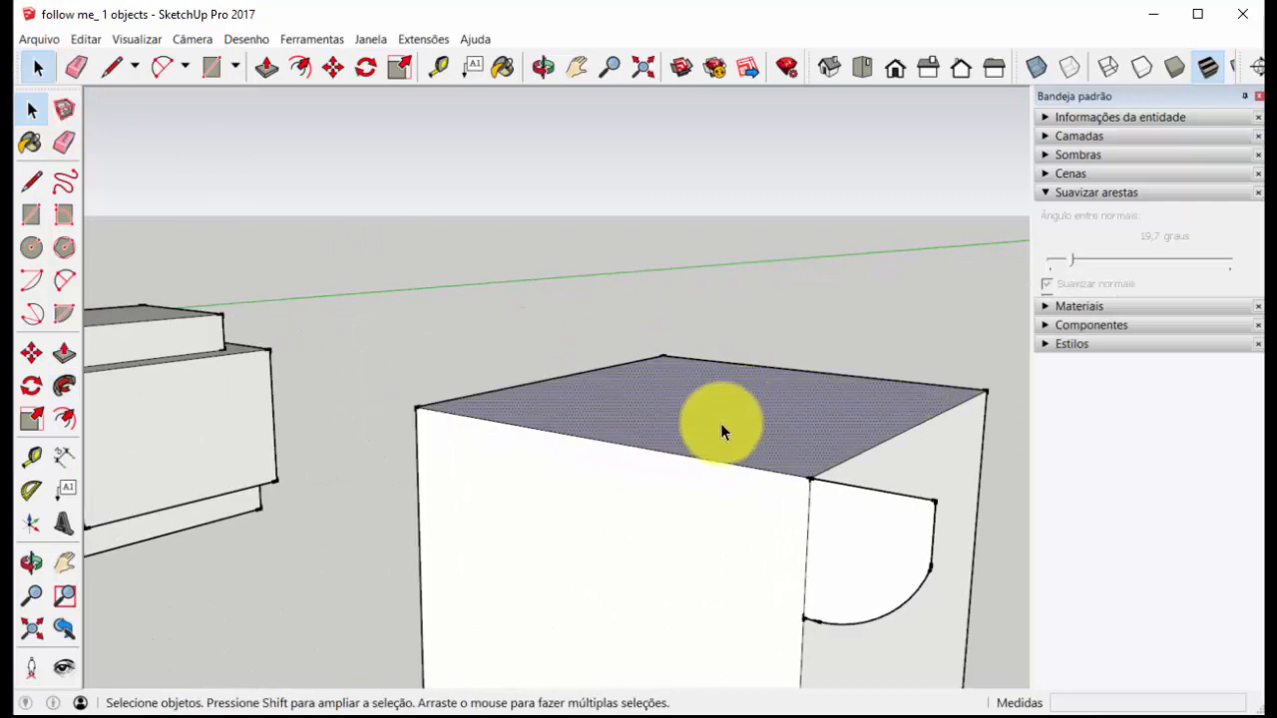
left_click(64, 386)
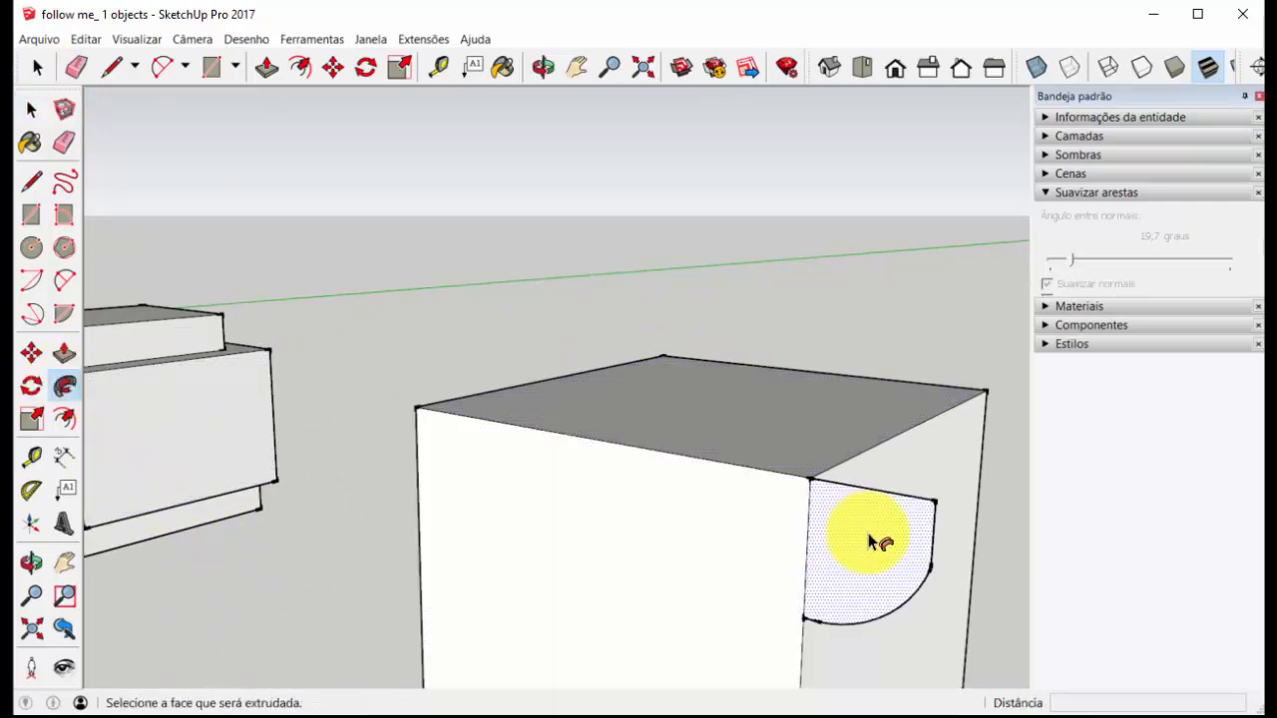
left_click(868, 539)
scroll(619, 444, "down", 5)
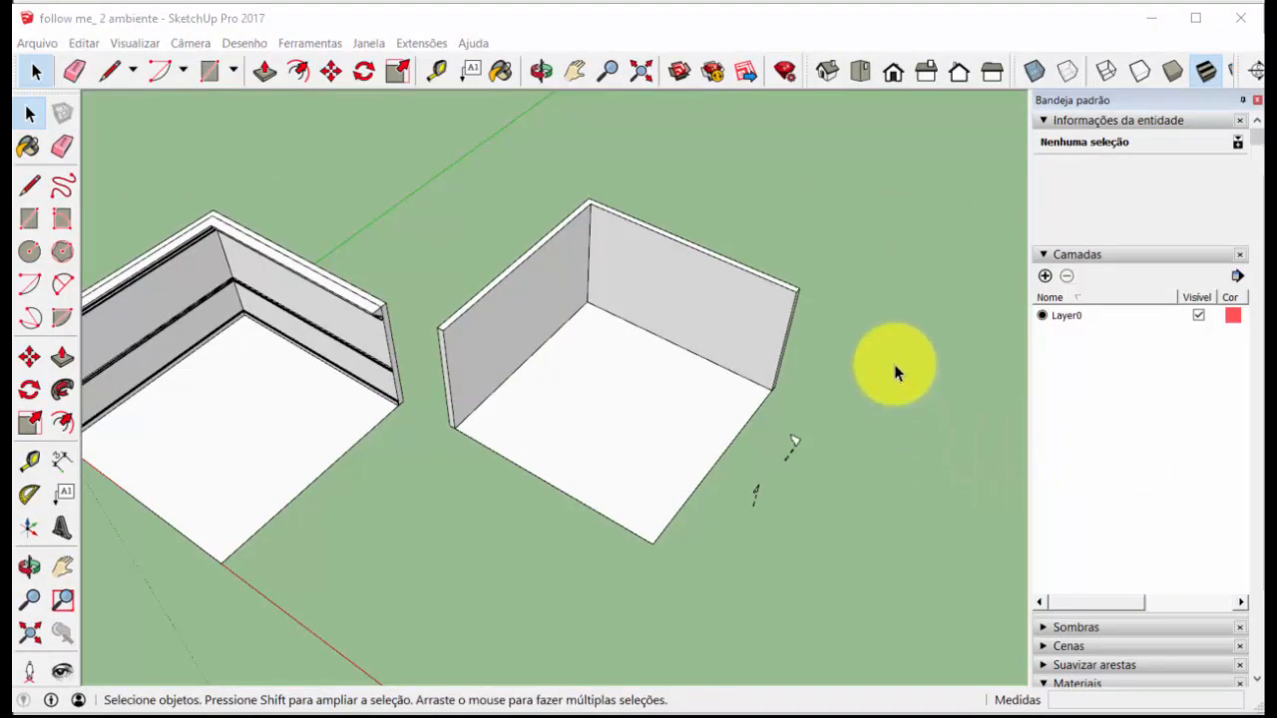
Examine the finished room's crown moulding, mid-wall rail and baseboard along both walls, and how they meet in the corner
scroll(918, 344, "down", 2)
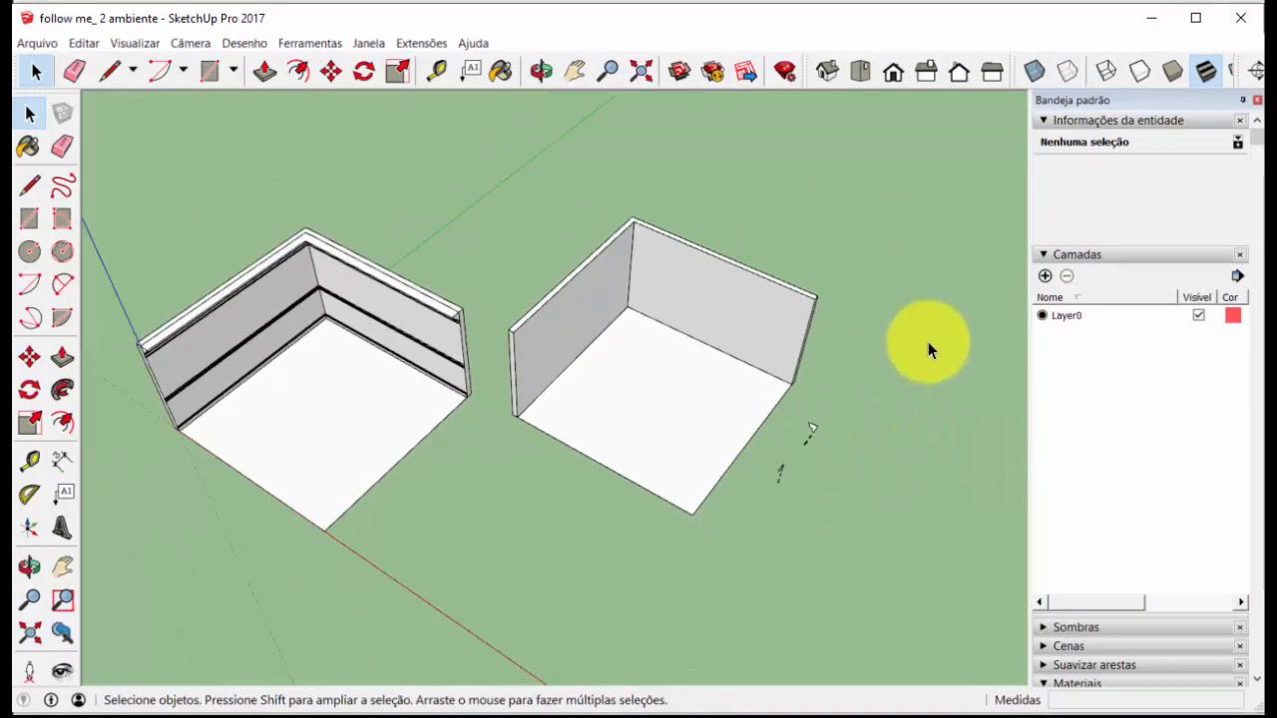
middle_click_drag(878, 404, 736, 345)
scroll(729, 361, "up", 3)
left_click(726, 369)
scroll(727, 366, "down", 4)
scroll(507, 327, "up", 7)
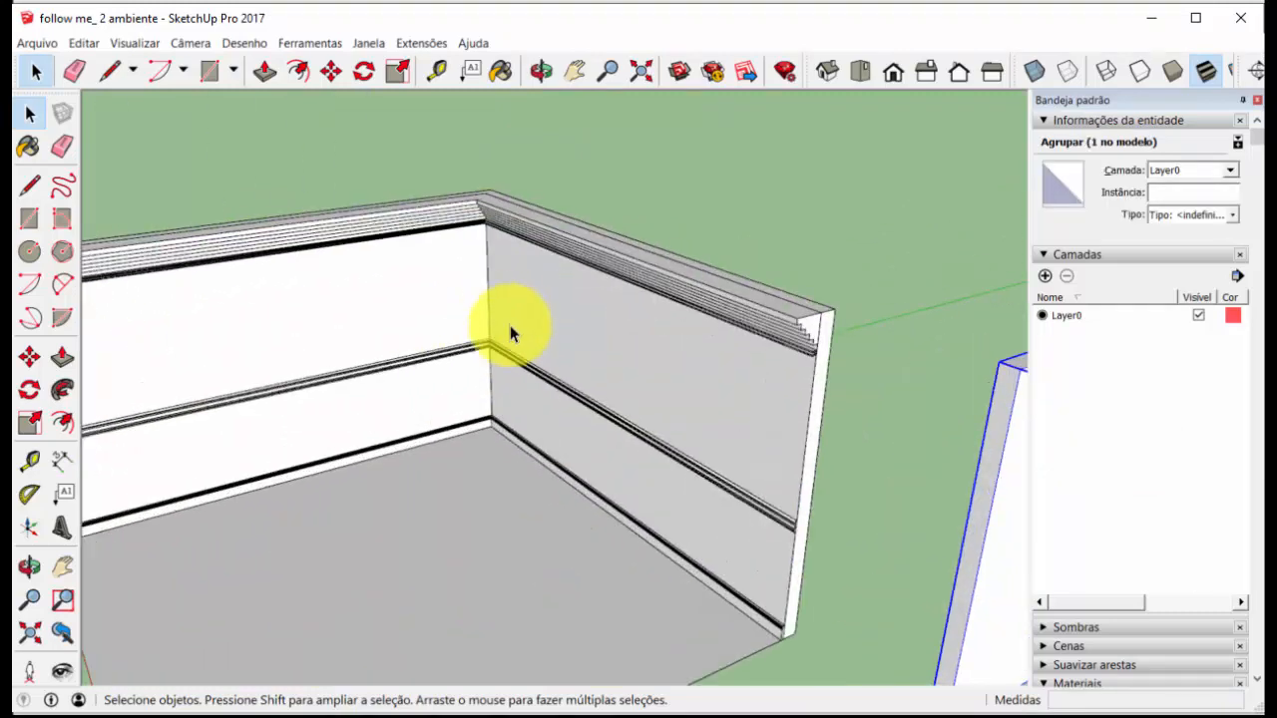
left_click(615, 351)
scroll(693, 384, "up", 2)
middle_click_drag(692, 384, 638, 301)
scroll(766, 277, "up", 1)
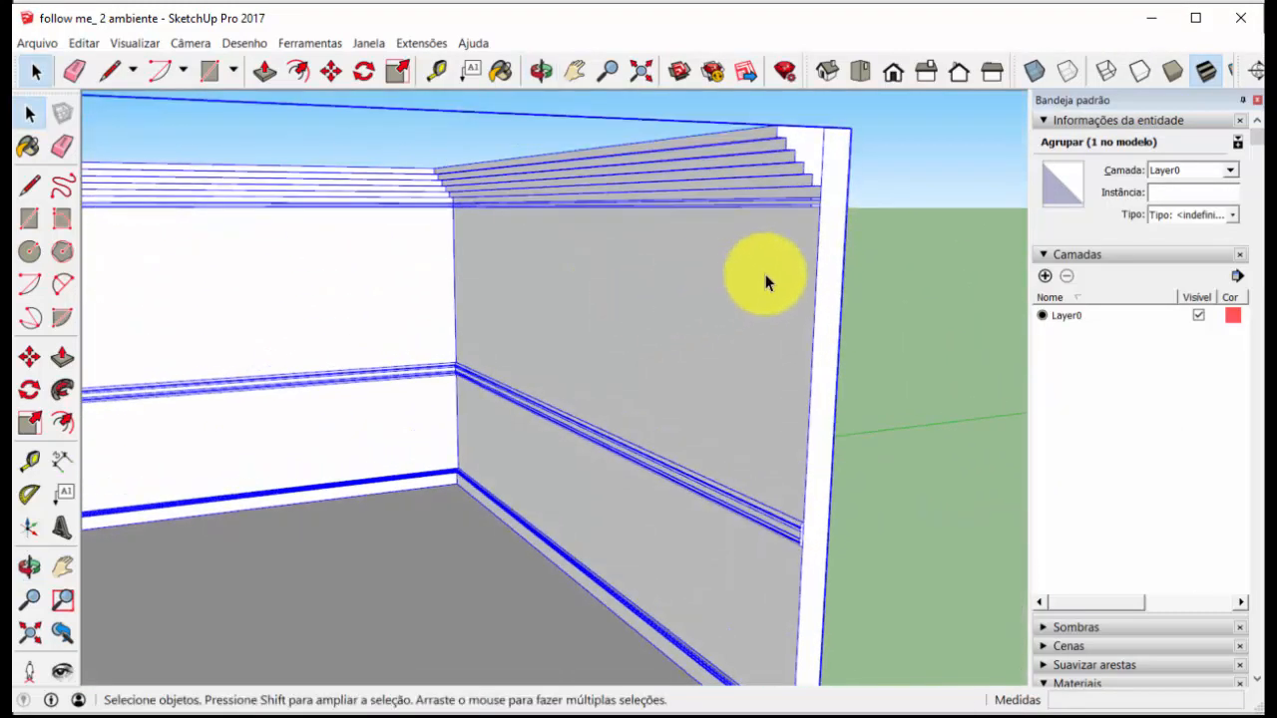
scroll(766, 278, "down", 2)
left_click(889, 270)
scroll(798, 193, "up", 2)
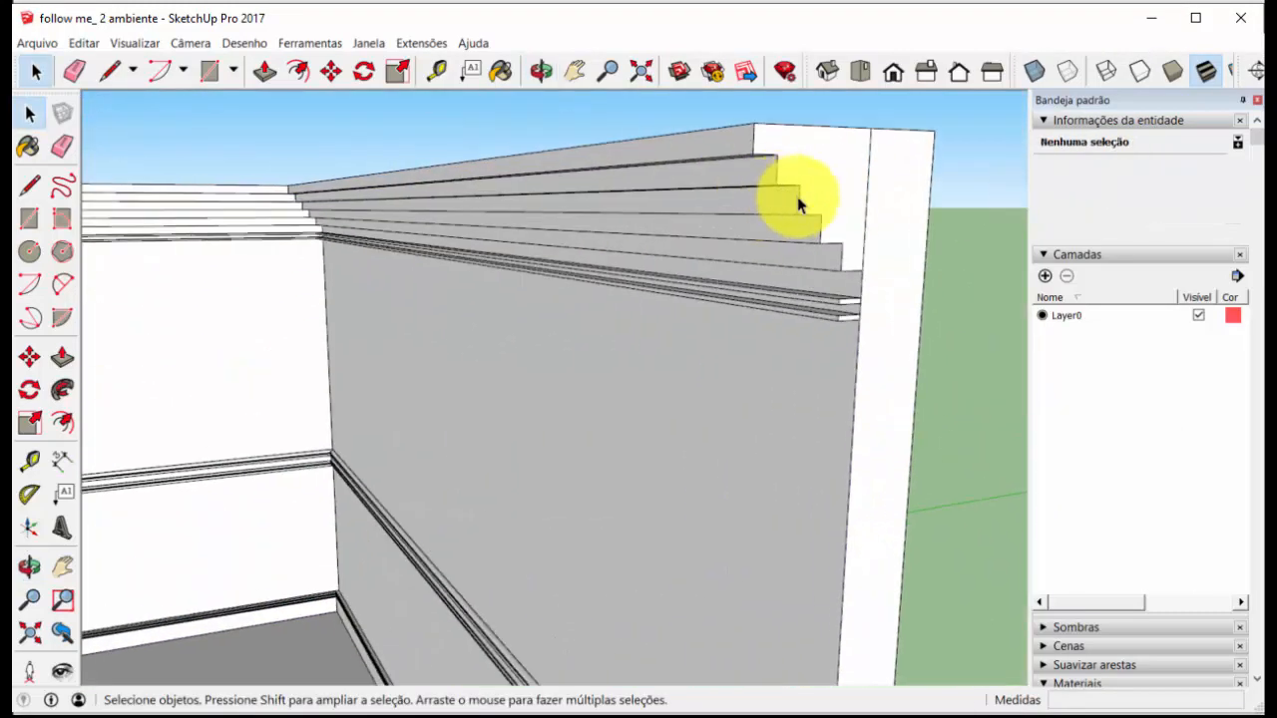
scroll(828, 202, "down", 1)
scroll(827, 203, "down", 3)
scroll(823, 211, "up", 3)
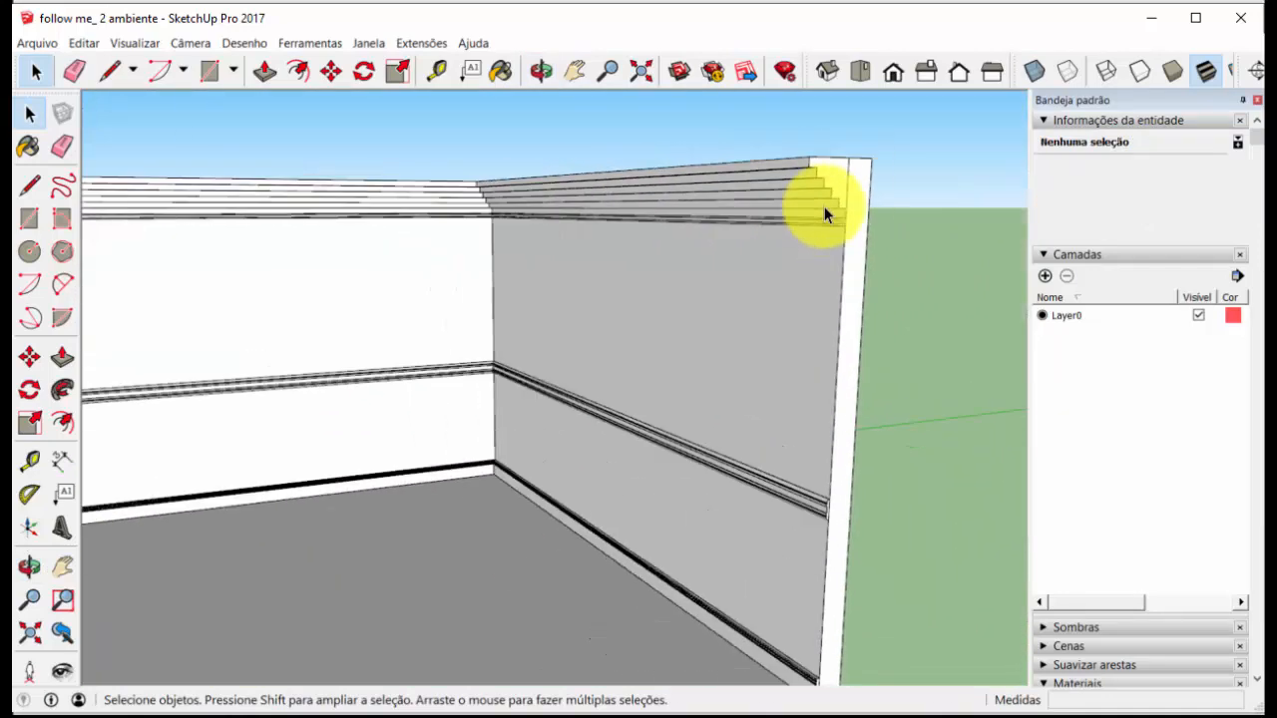
scroll(833, 255, "down", 3)
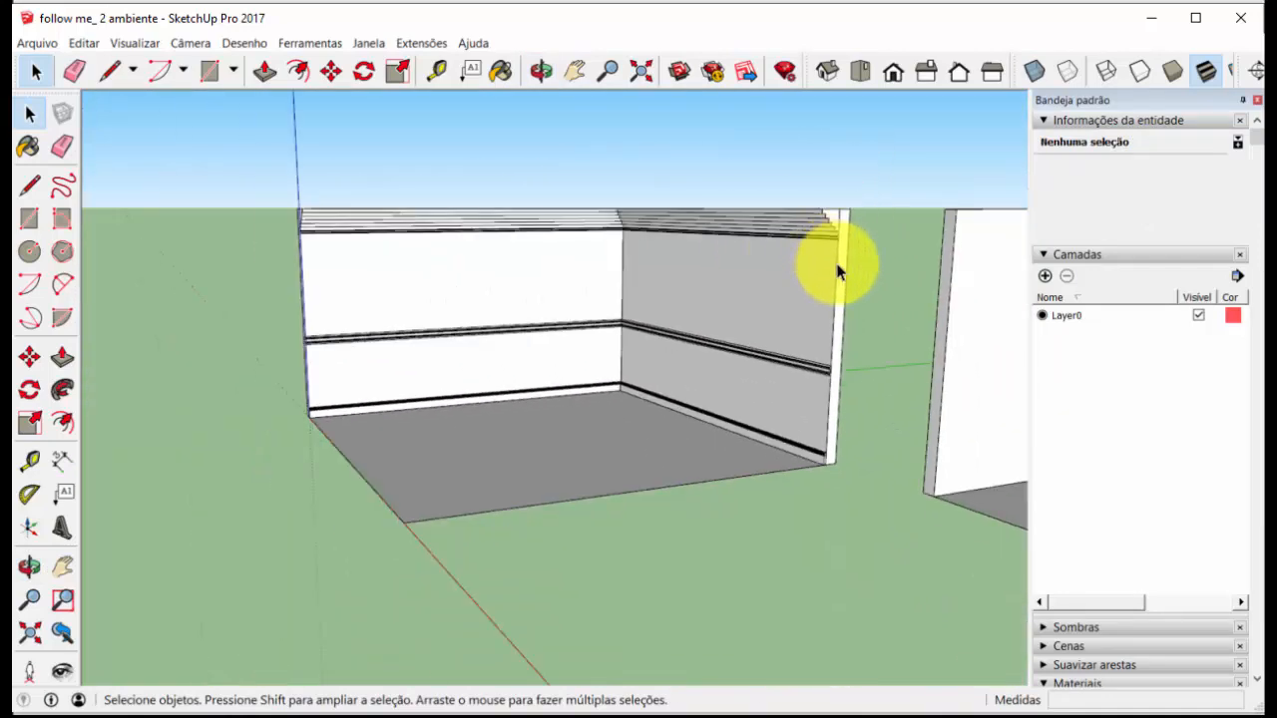
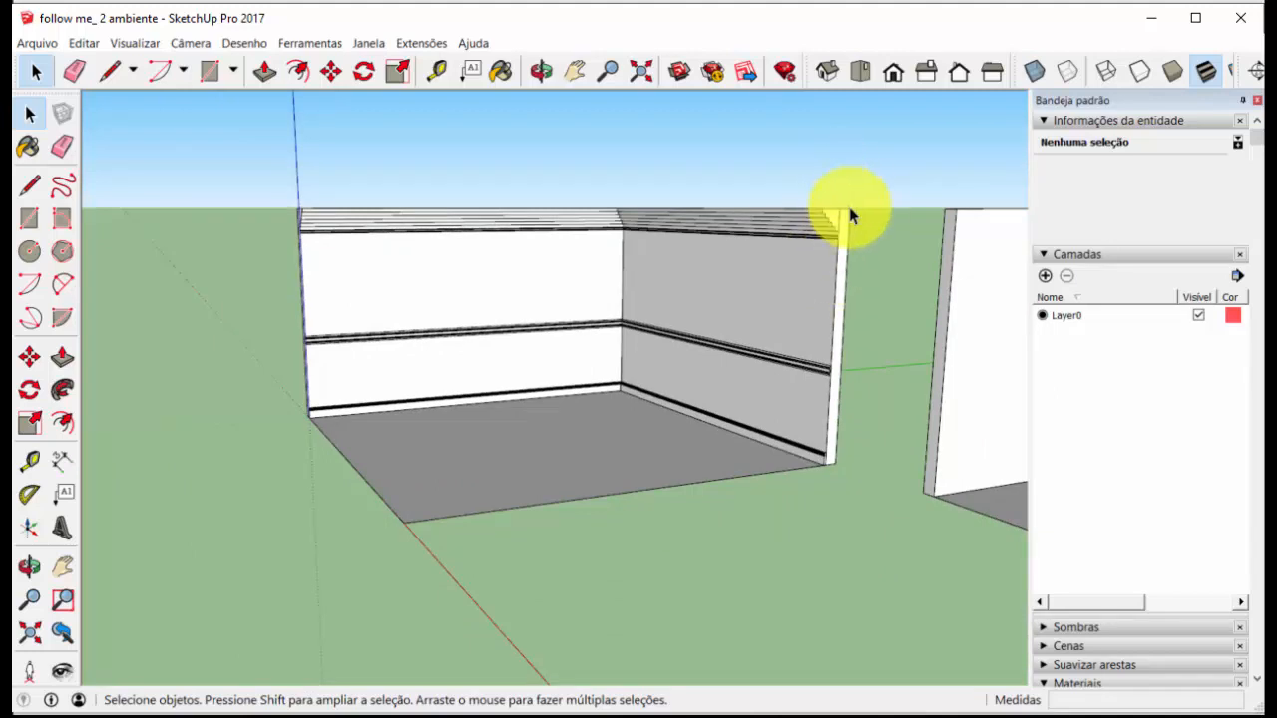
Examine the stepped crown profile at the end of the finished room's wall from close up and from below
scroll(841, 227, "up", 3)
scroll(835, 240, "up", 2)
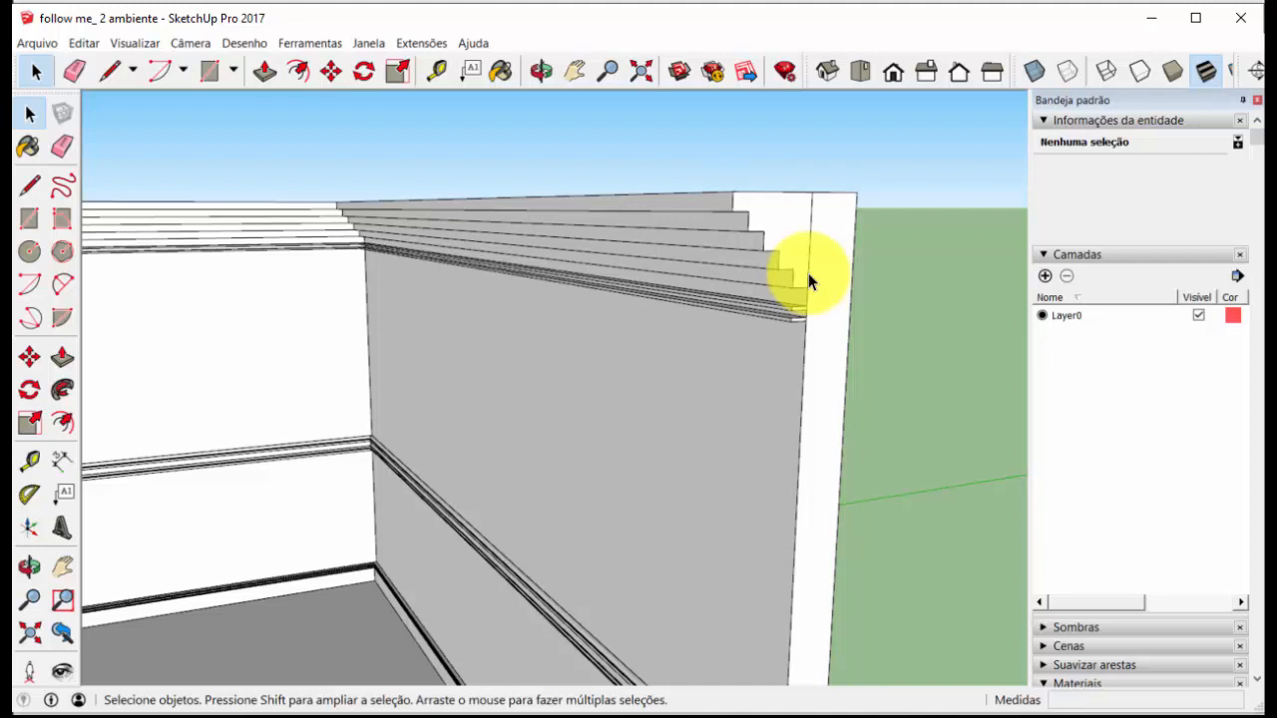
right_click(810, 269)
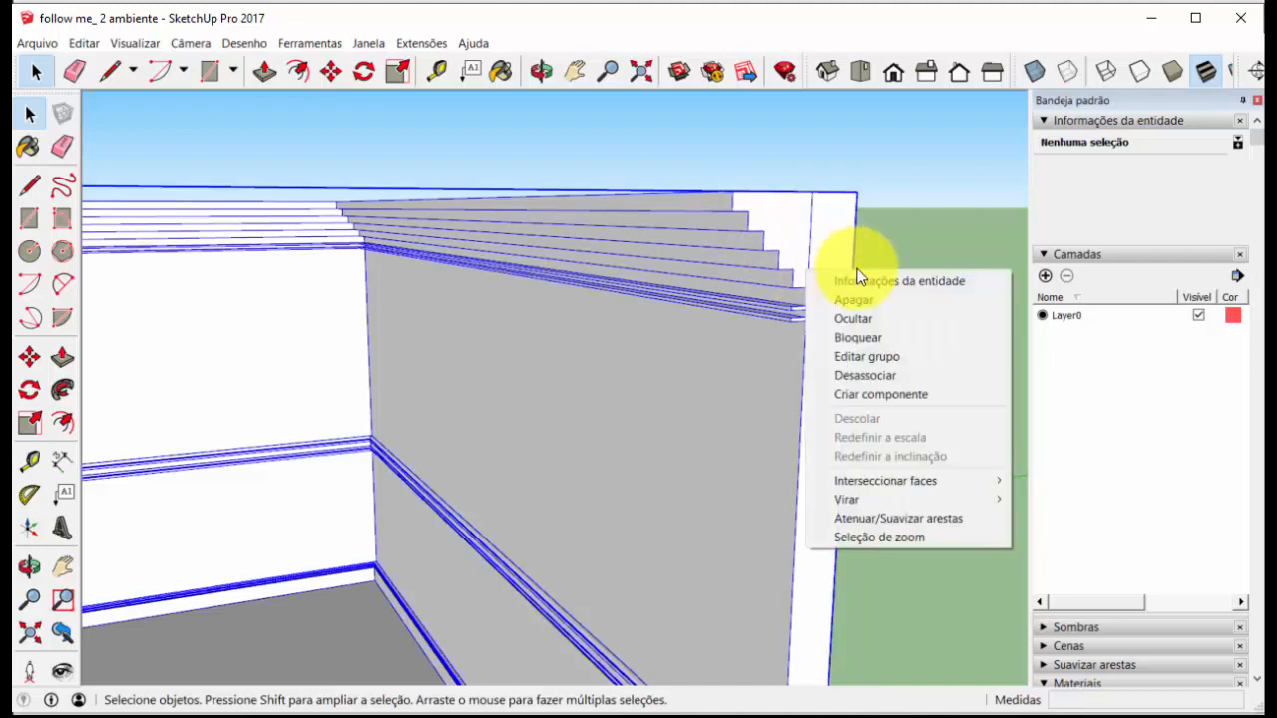
left_click(887, 211)
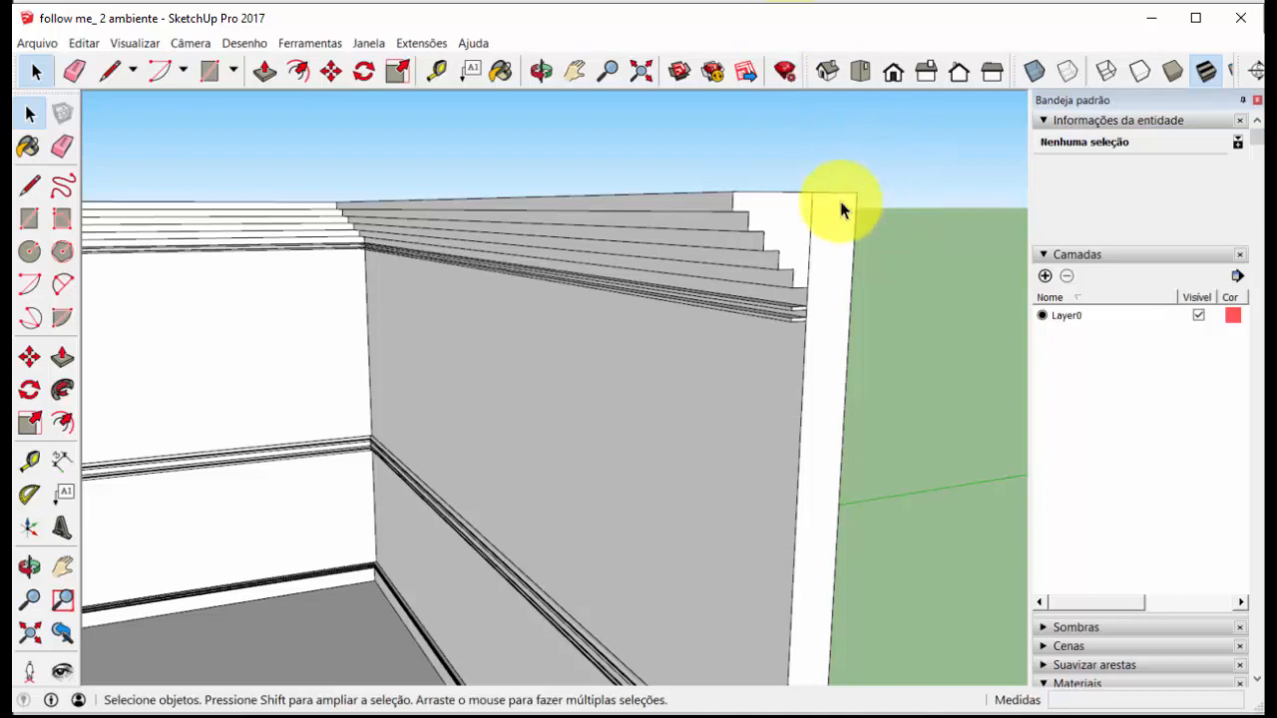
middle_click_drag(818, 223, 778, 332)
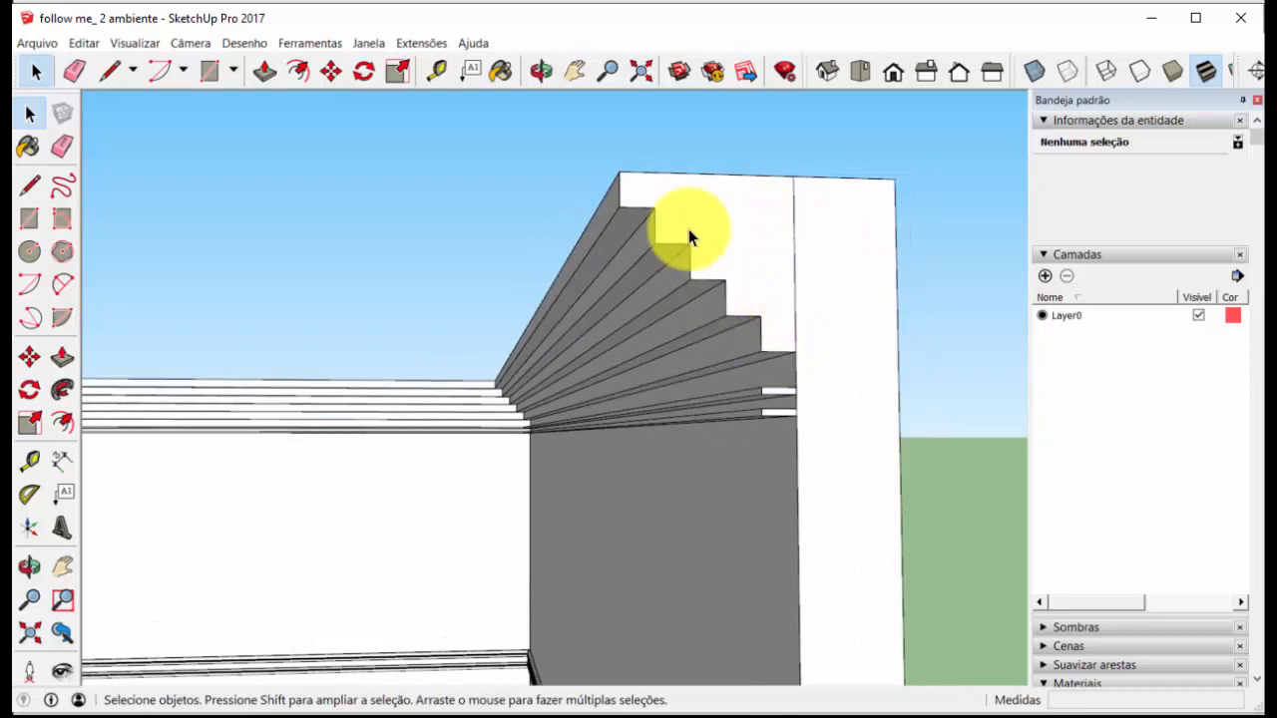
middle_click_drag(664, 229, 758, 228)
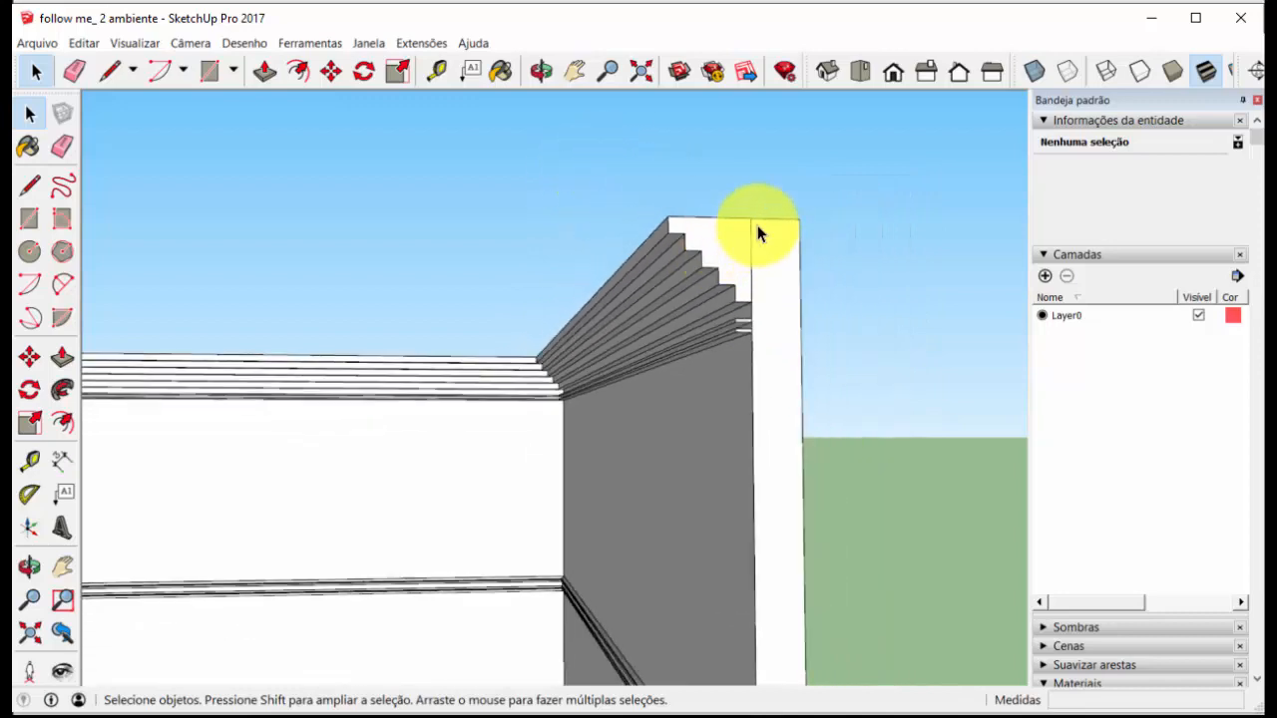
middle_click_drag(670, 228, 841, 391)
scroll(841, 391, "down", 3)
Inspect the plain room's bare walls, inner corner and top edges, along with the loose moulding profiles in front of it
middle_click_drag(912, 365, 779, 205)
scroll(641, 244, "up", 6)
scroll(794, 212, "down", 4)
scroll(733, 216, "down", 3)
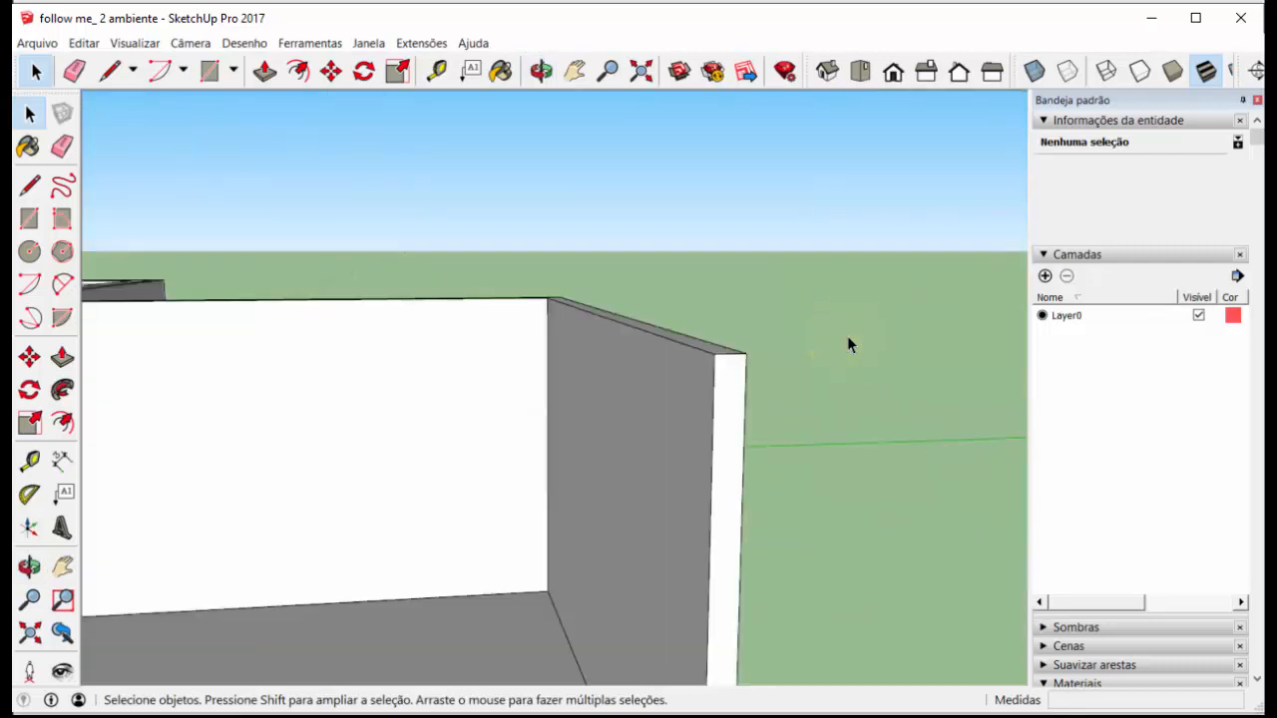
scroll(847, 336, "down", 6)
scroll(797, 379, "up", 4)
left_click(826, 368)
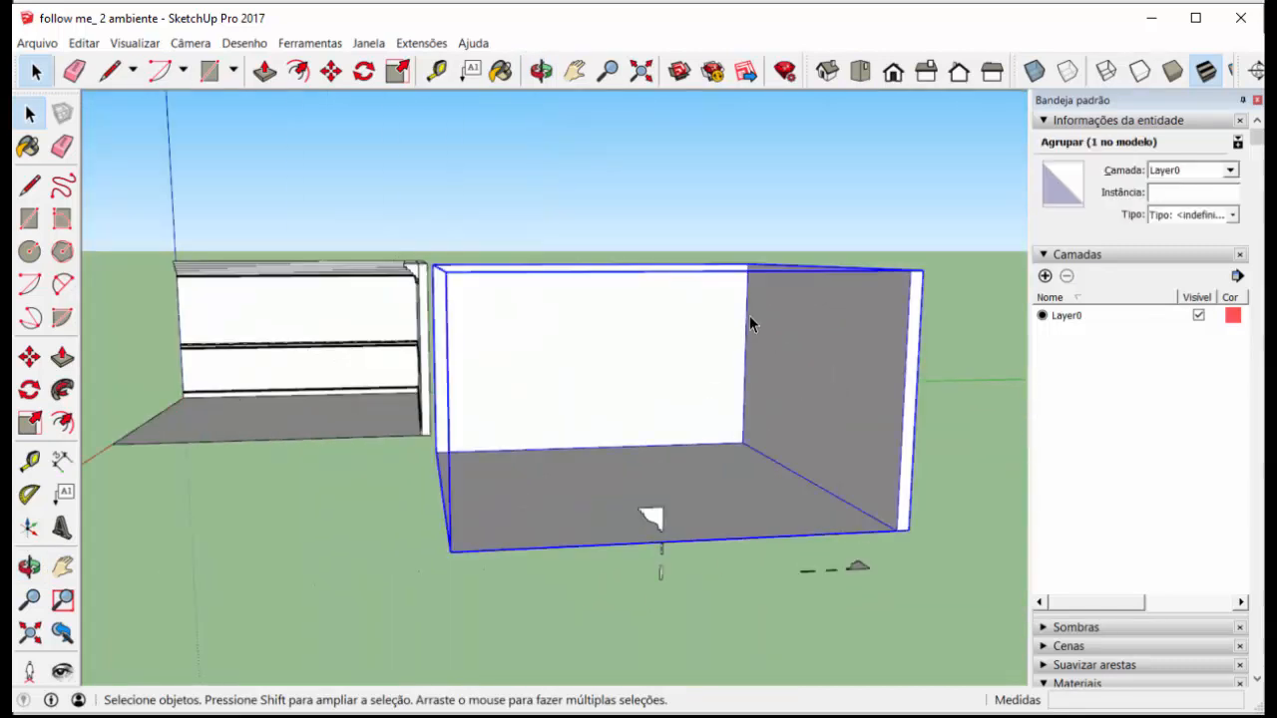
scroll(798, 299, "down", 5)
scroll(770, 376, "up", 2)
middle_click_drag(770, 376, 788, 429)
scroll(723, 267, "up", 7)
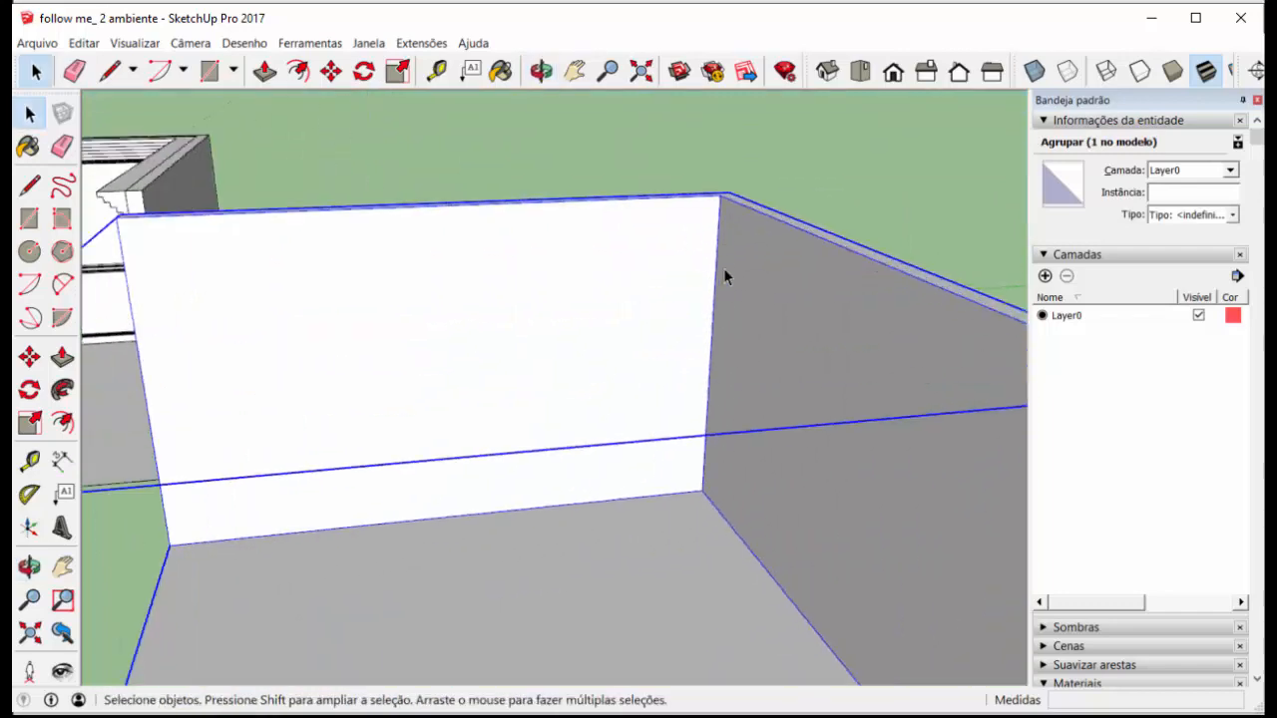
scroll(717, 244, "down", 2)
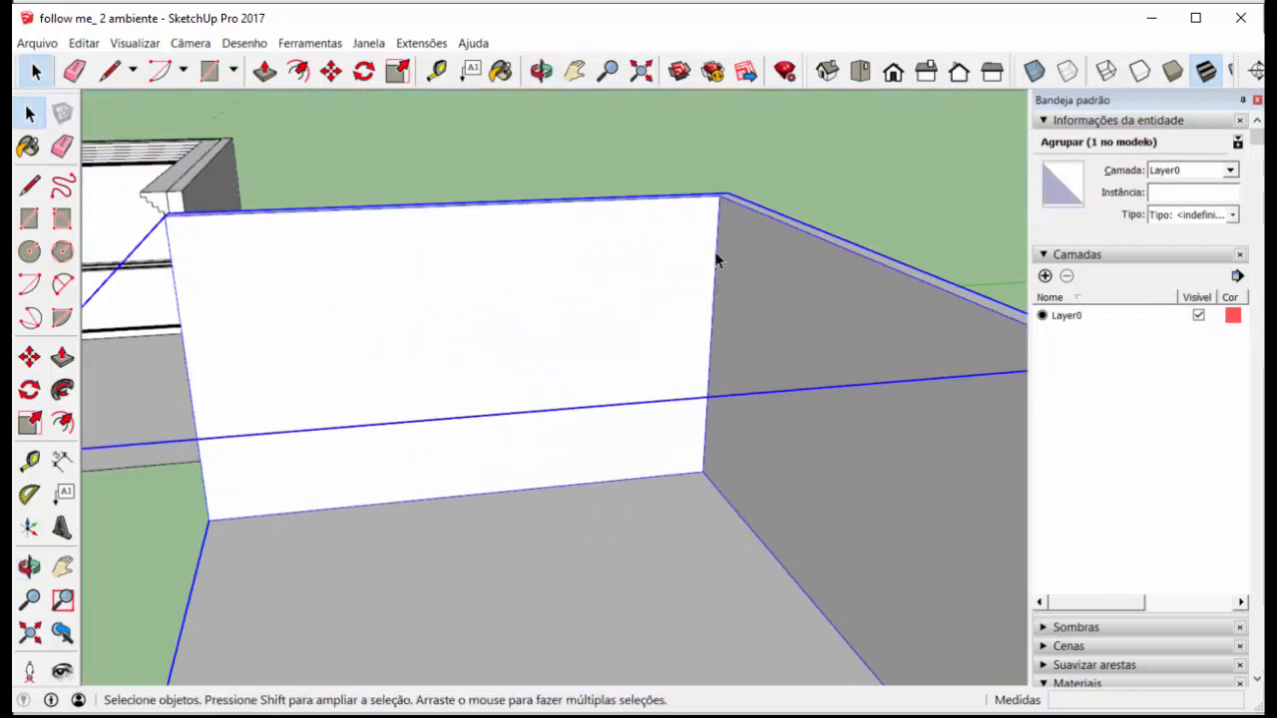
scroll(706, 217, "down", 3)
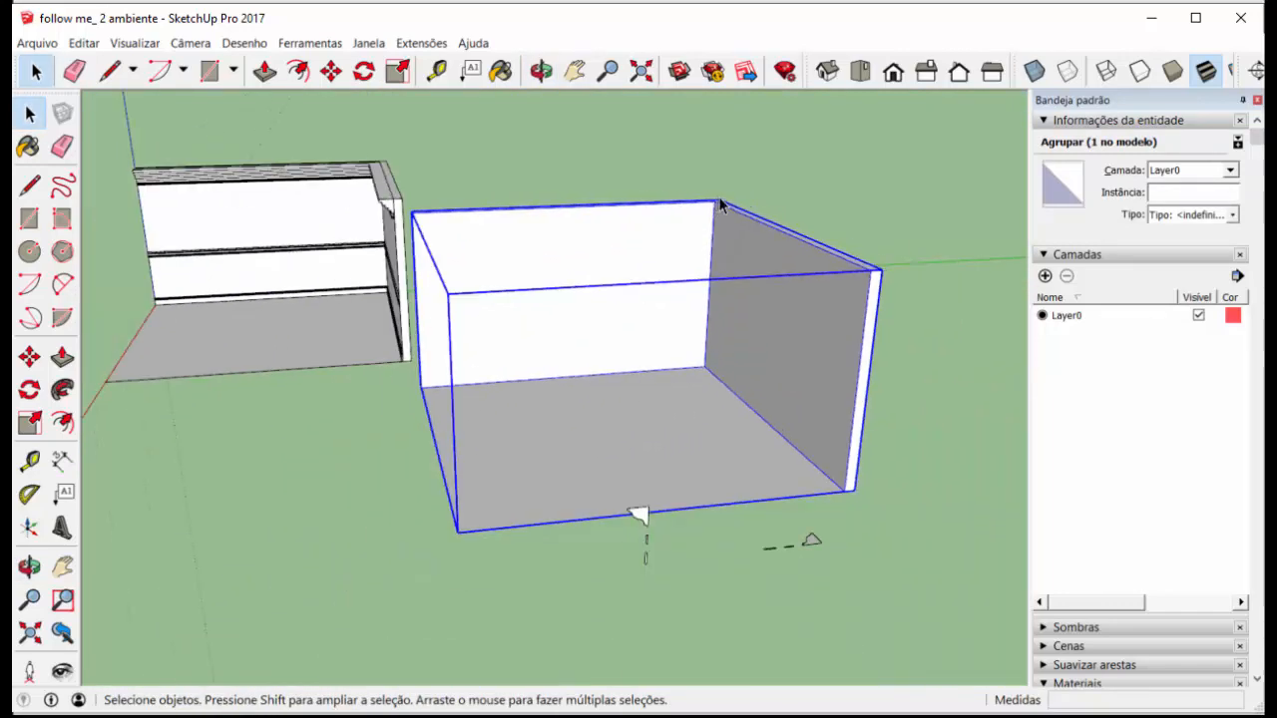
Move the loose crown profile by its upper wall-side corner to the inner top corner of the plain room's wall end
left_click(668, 544)
scroll(639, 529, "up", 5)
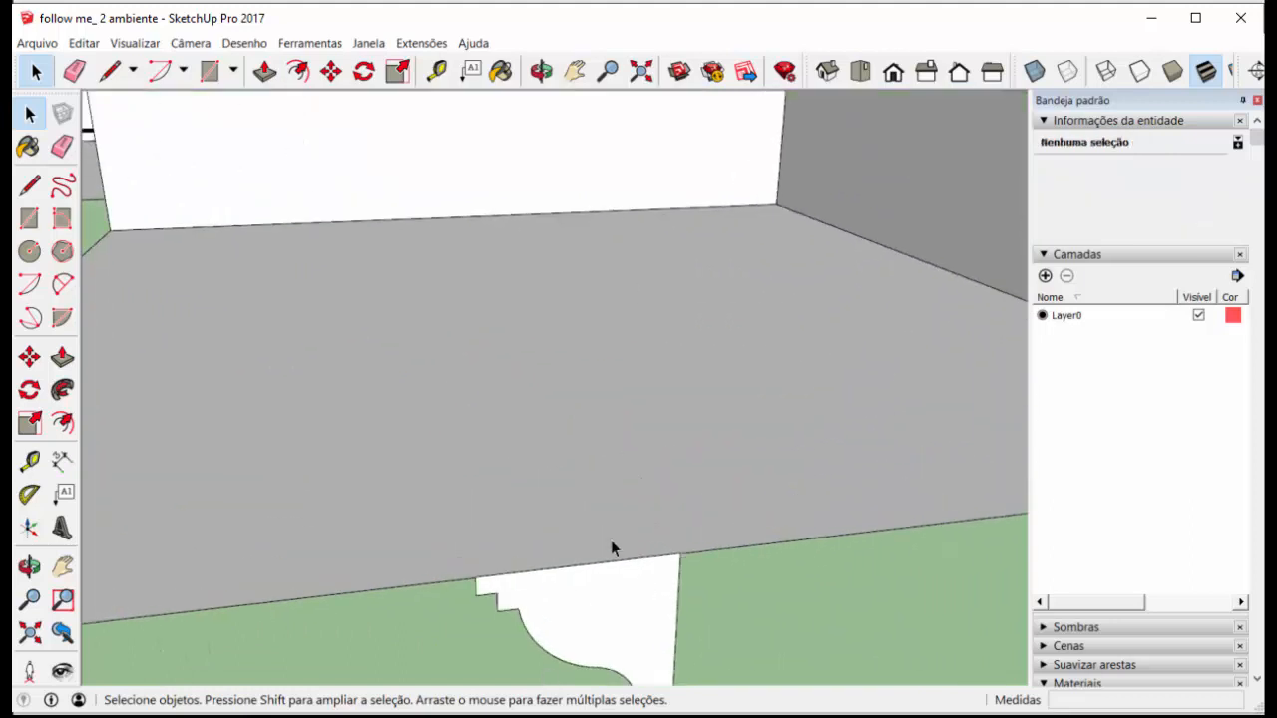
scroll(612, 542, "down", 4)
double_click(609, 577)
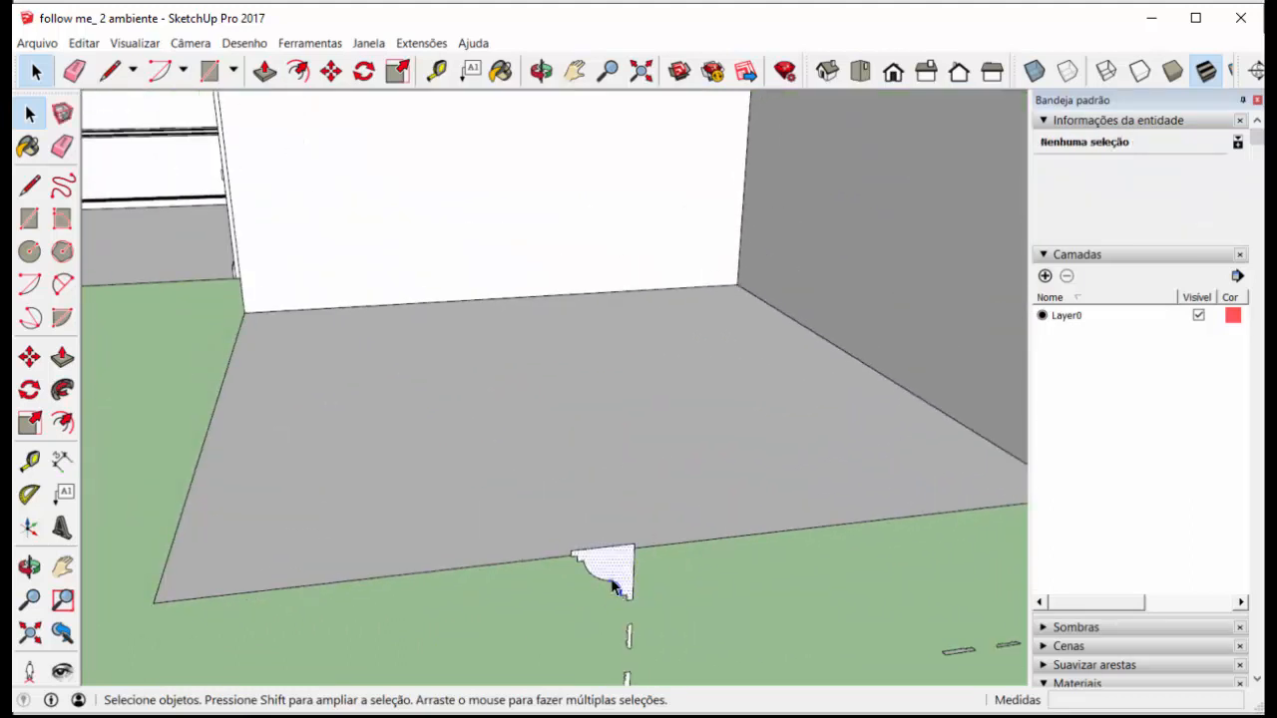
scroll(609, 577, "up", 4)
left_click_drag(480, 466, 719, 647)
scroll(635, 623, "down", 3)
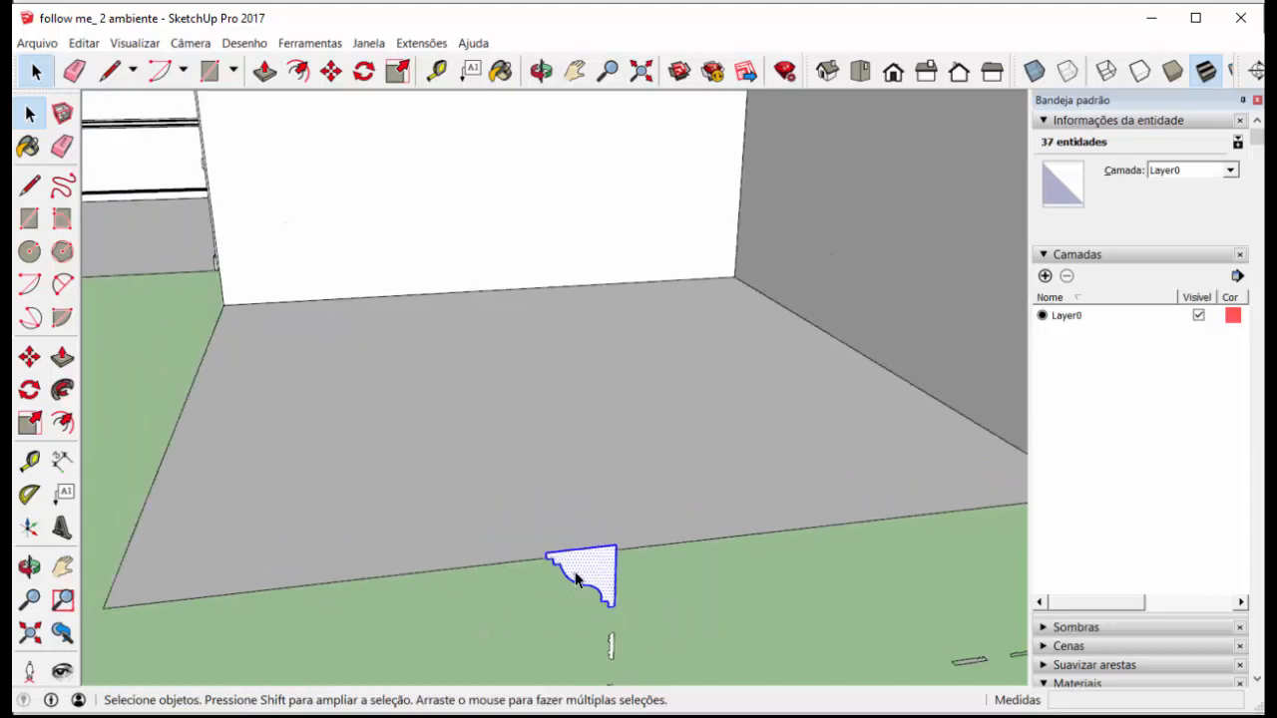
left_click(332, 72)
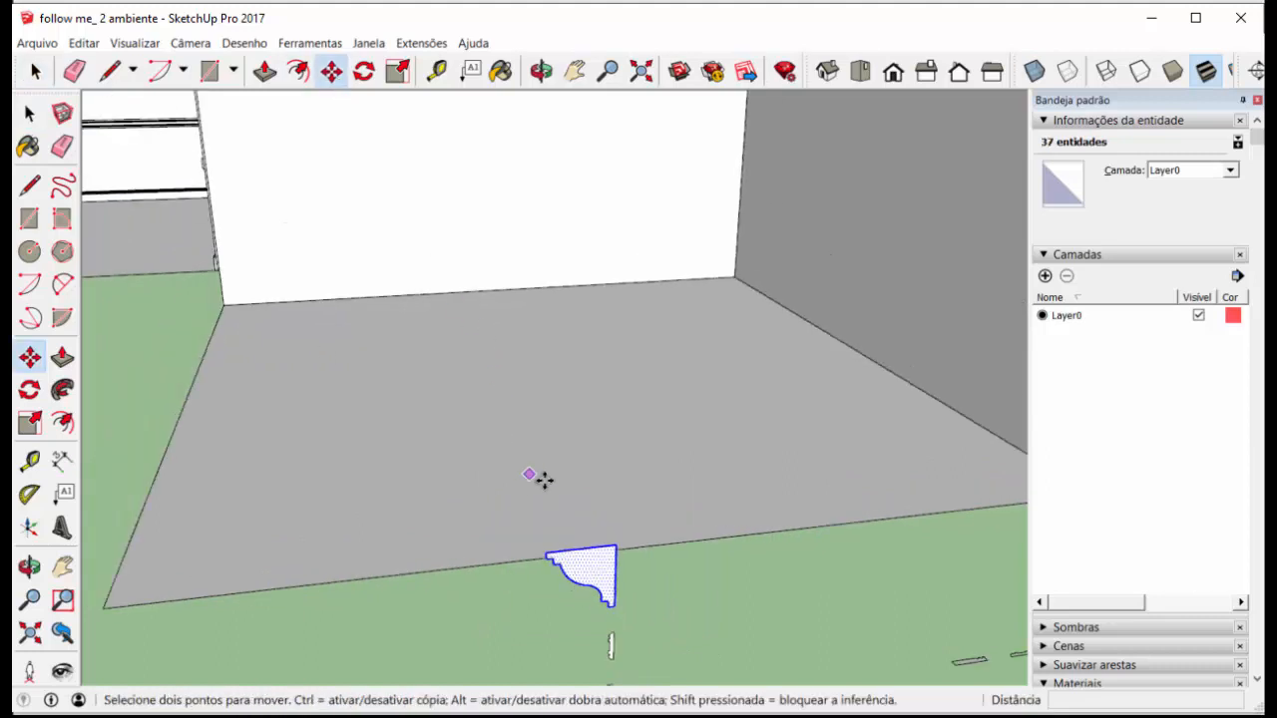
left_click(611, 536)
scroll(593, 537, "down", 3)
scroll(788, 315, "up", 3)
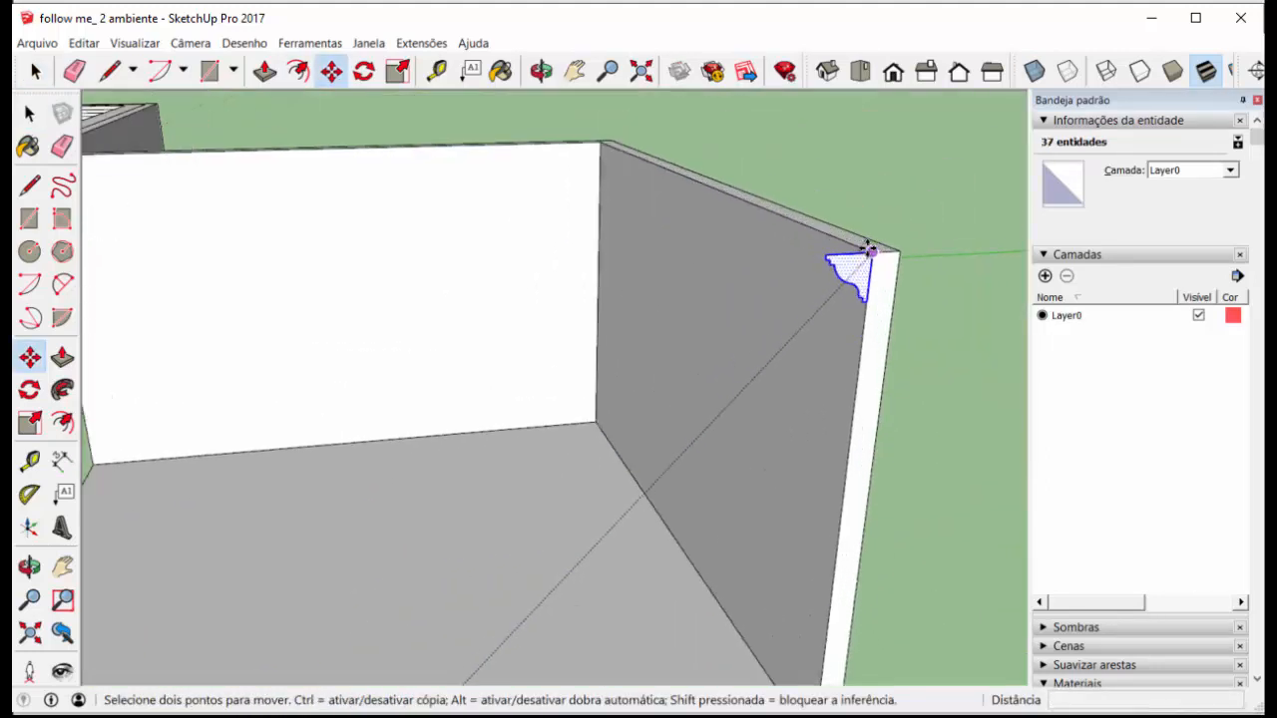
left_click(870, 256)
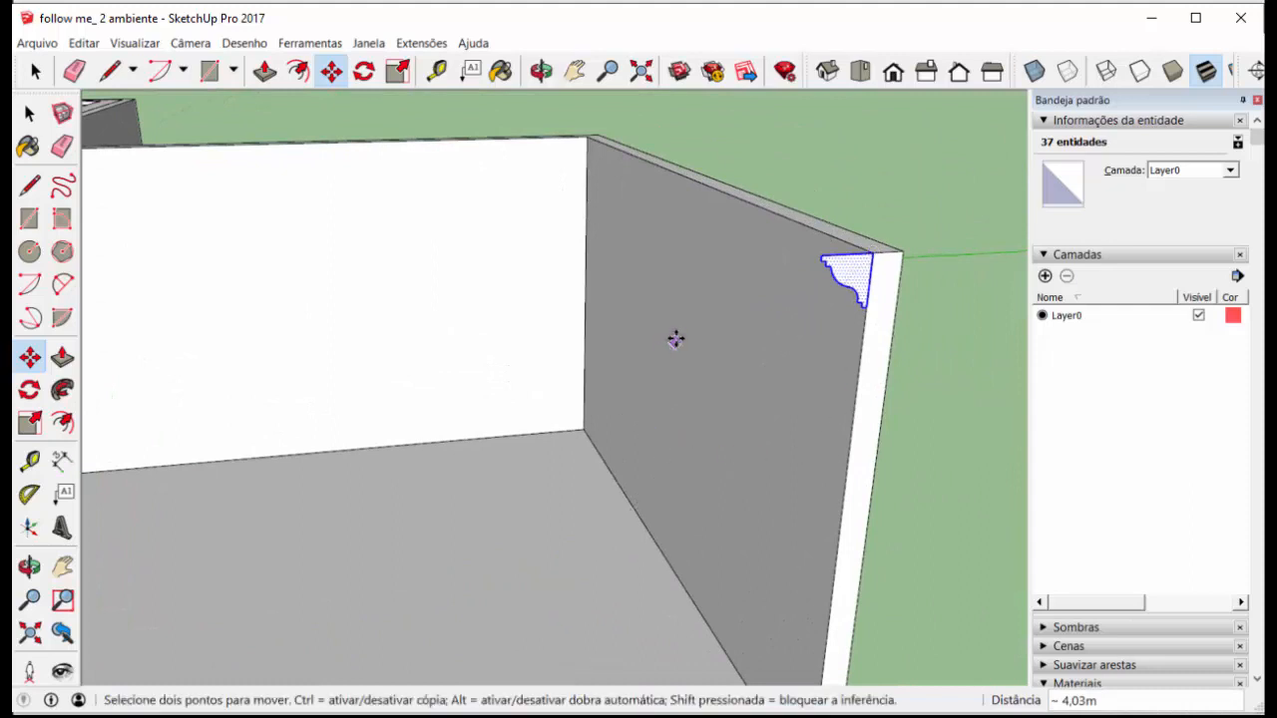
Draw two connected lines along the plain room's inner top wall edges, from the crown profile through the corner to the far wall end
left_click(109, 71)
middle_click_drag(918, 232, 889, 370)
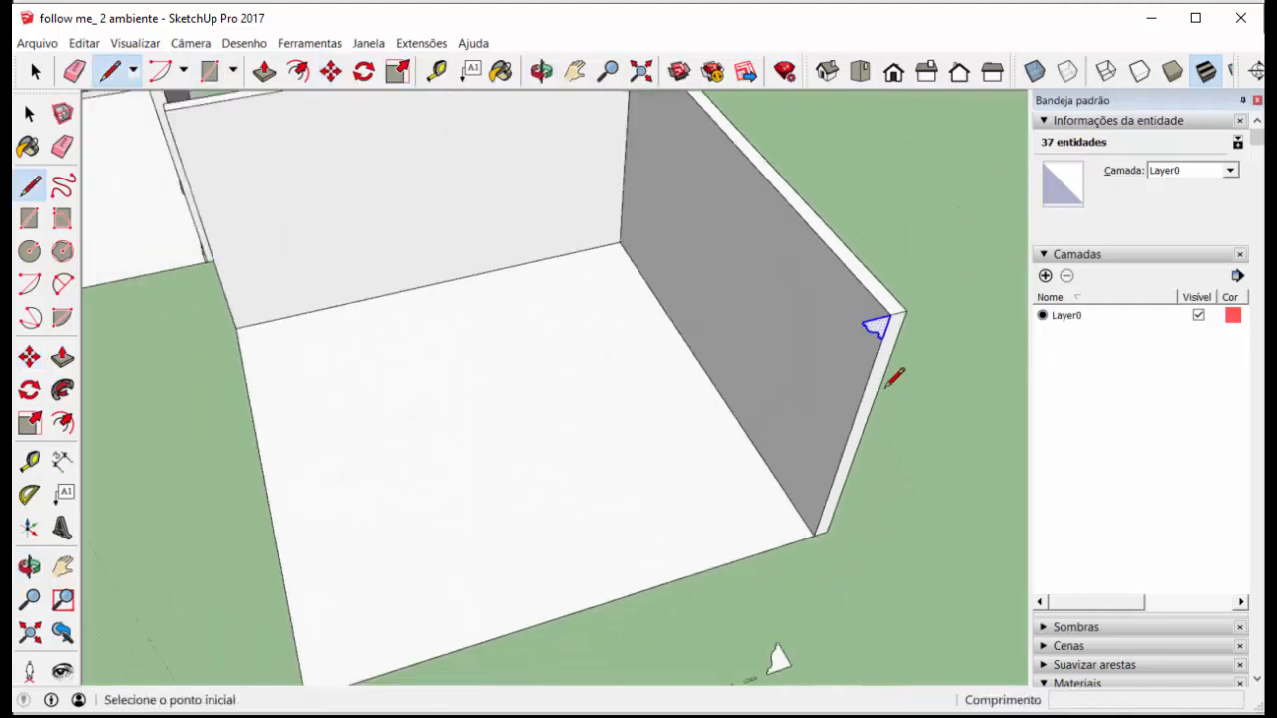
scroll(895, 335, "up", 3)
left_click(894, 378)
scroll(924, 436, "down", 5)
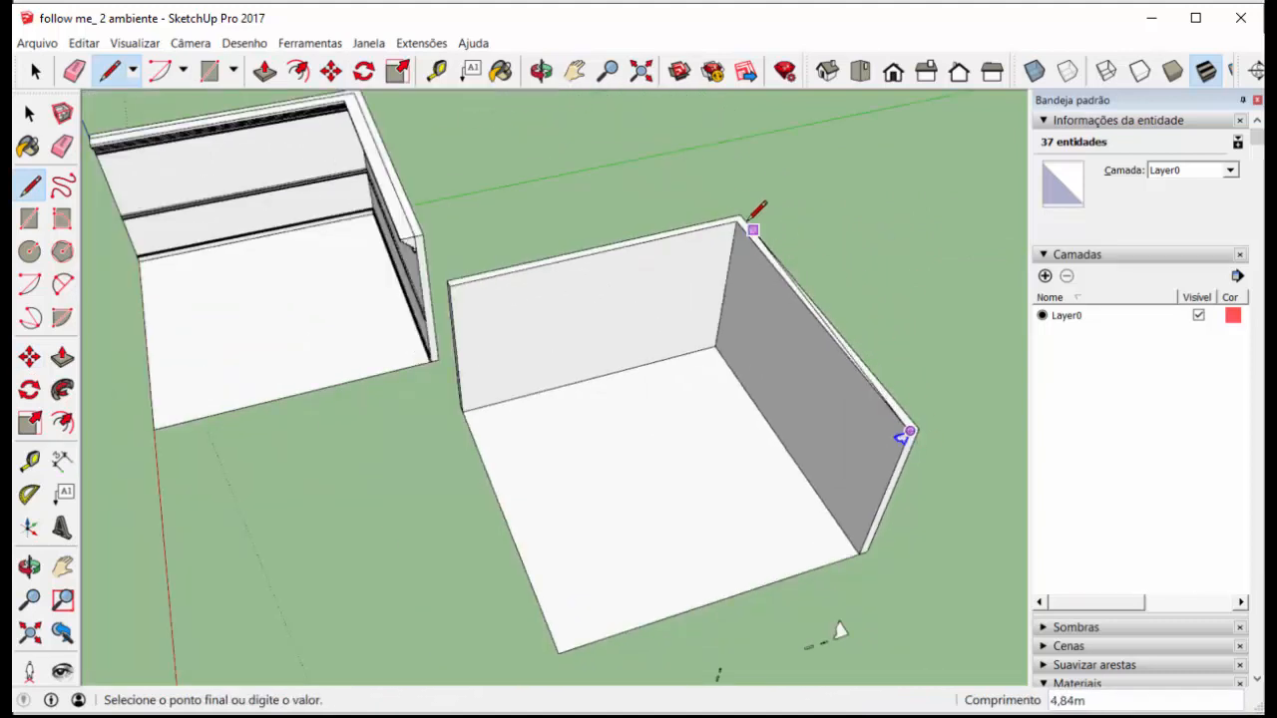
scroll(788, 232, "up", 5)
left_click(765, 233)
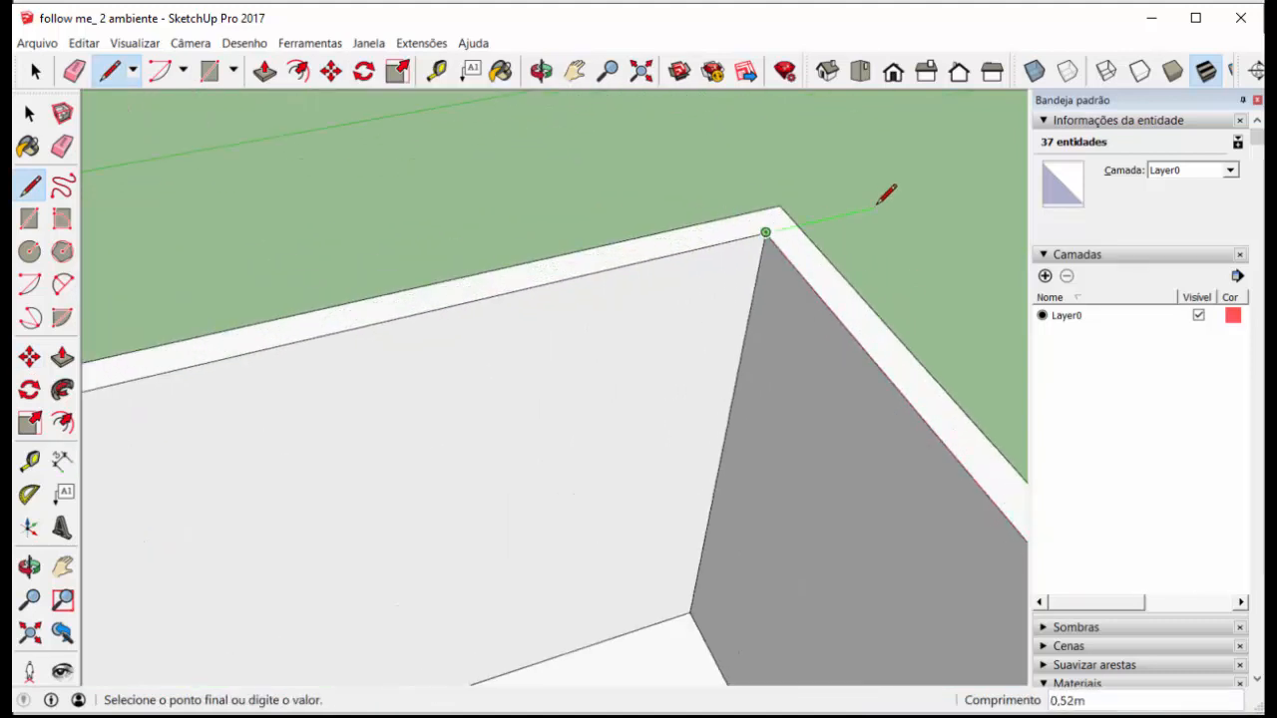
scroll(883, 157, "down", 3)
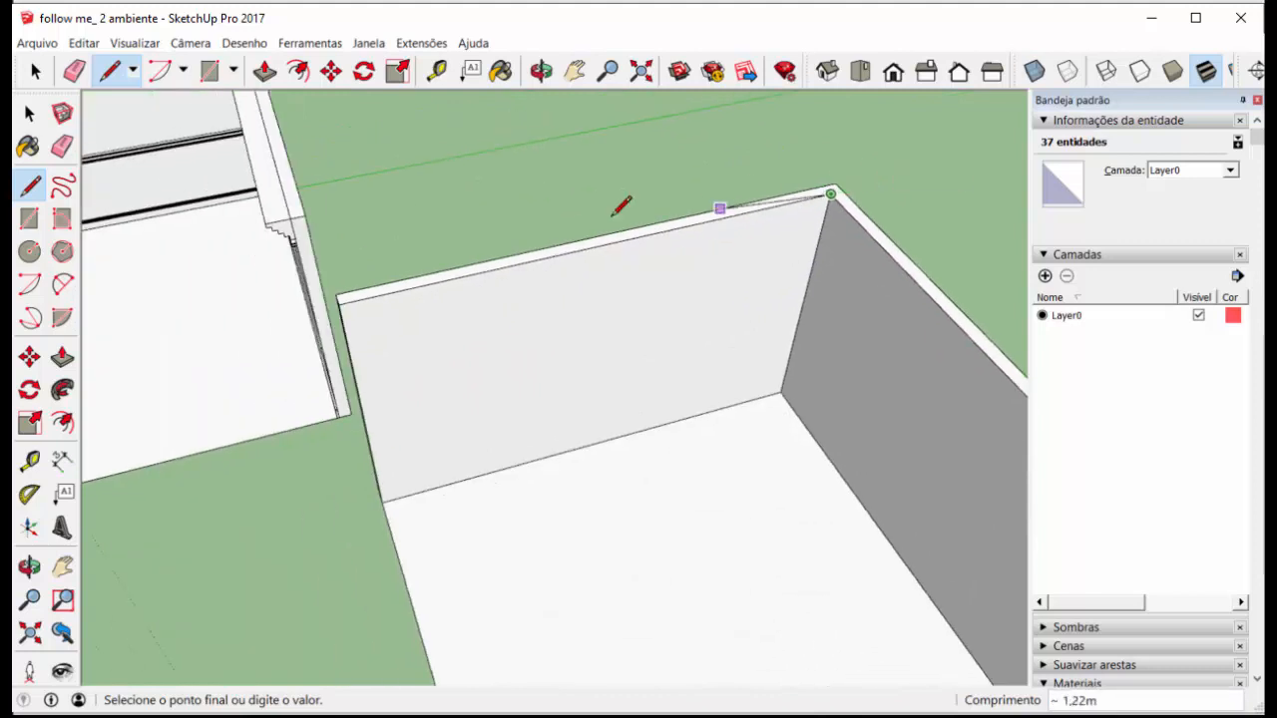
left_click(343, 297)
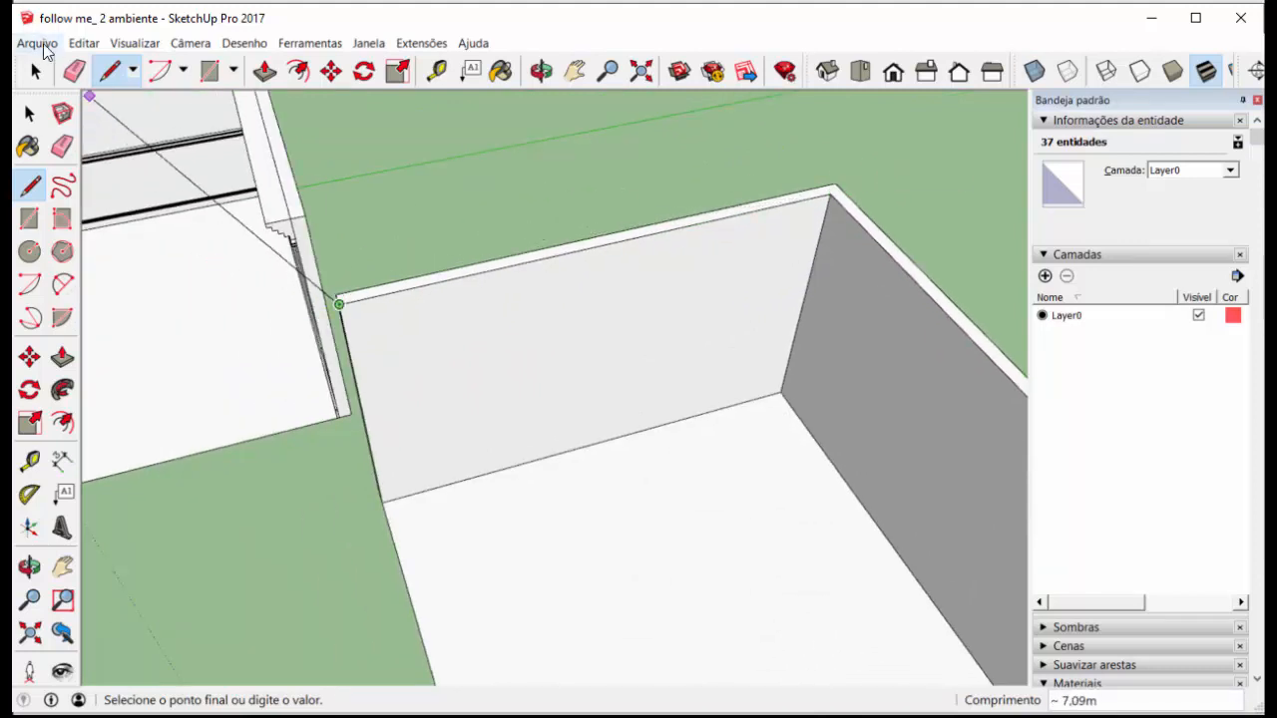
Select the drawn line along the back wall's inner top edge as part of the sweep path
left_click(35, 71)
left_click(434, 285)
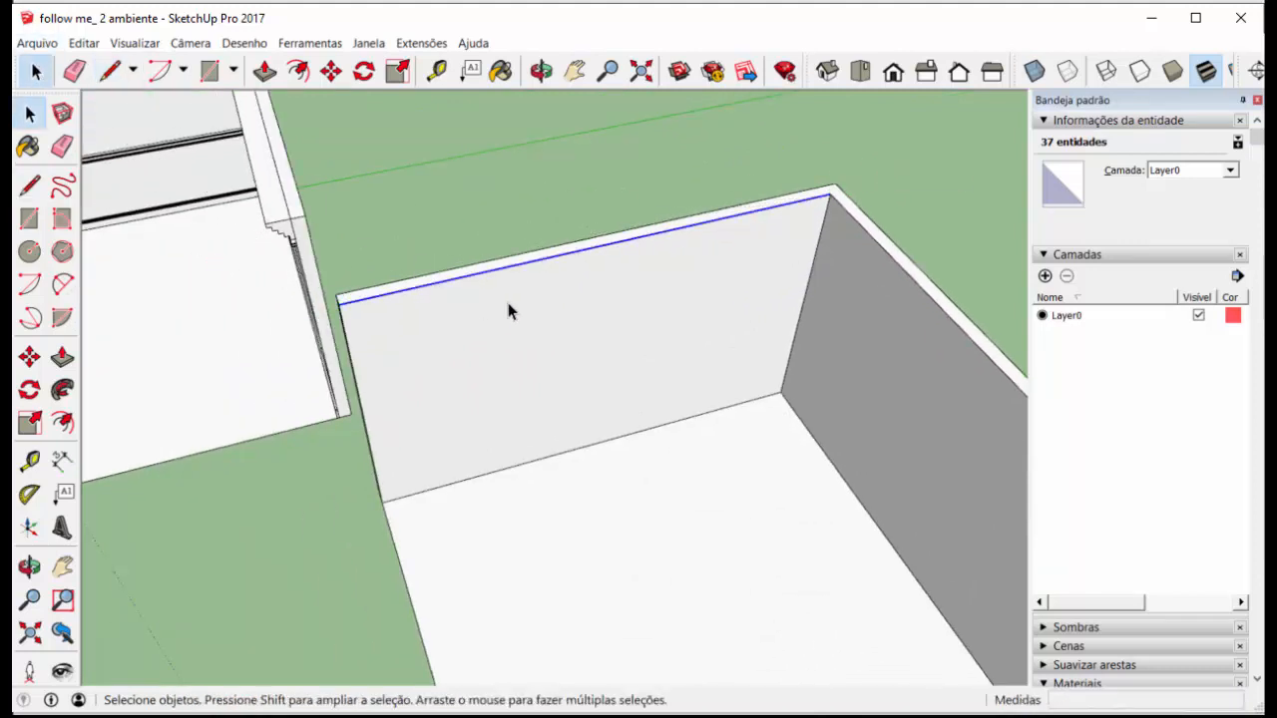
Sweep the crown moulding profile at the wall end along the inner top edges of both walls with Follow Me
left_click(923, 290, "shift")
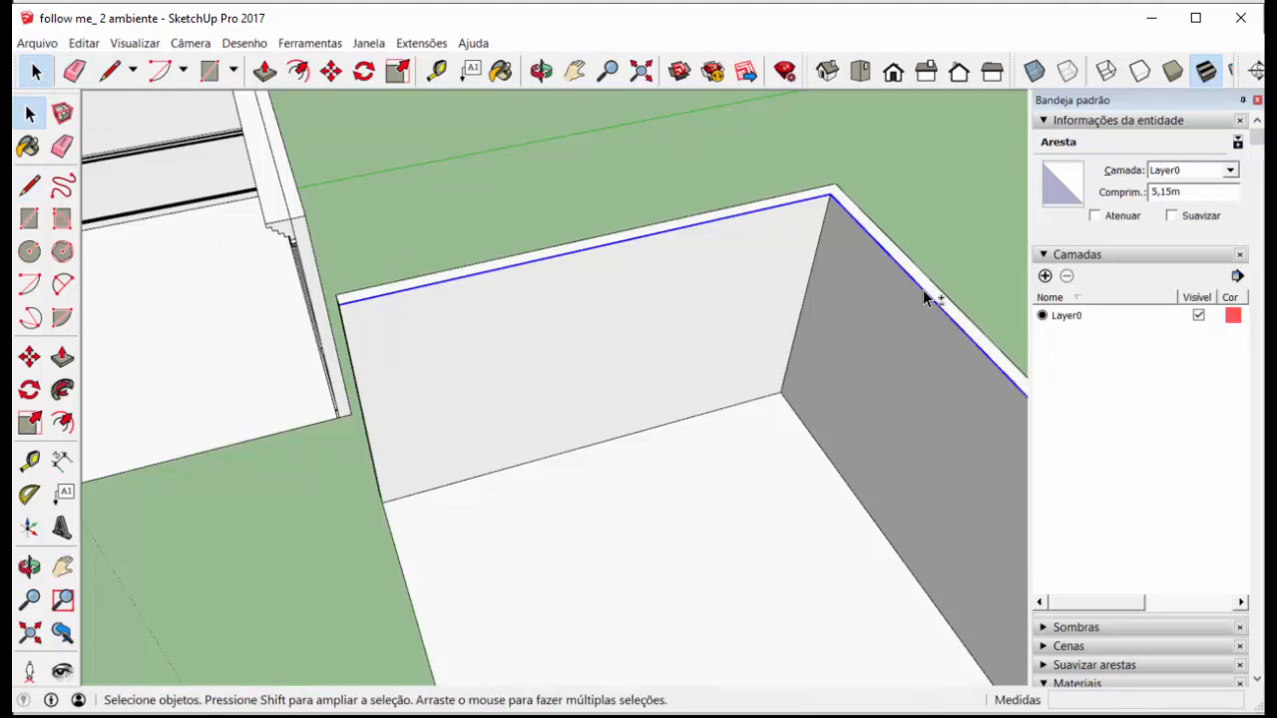
scroll(699, 172, "down", 3)
scroll(959, 414, "up", 5)
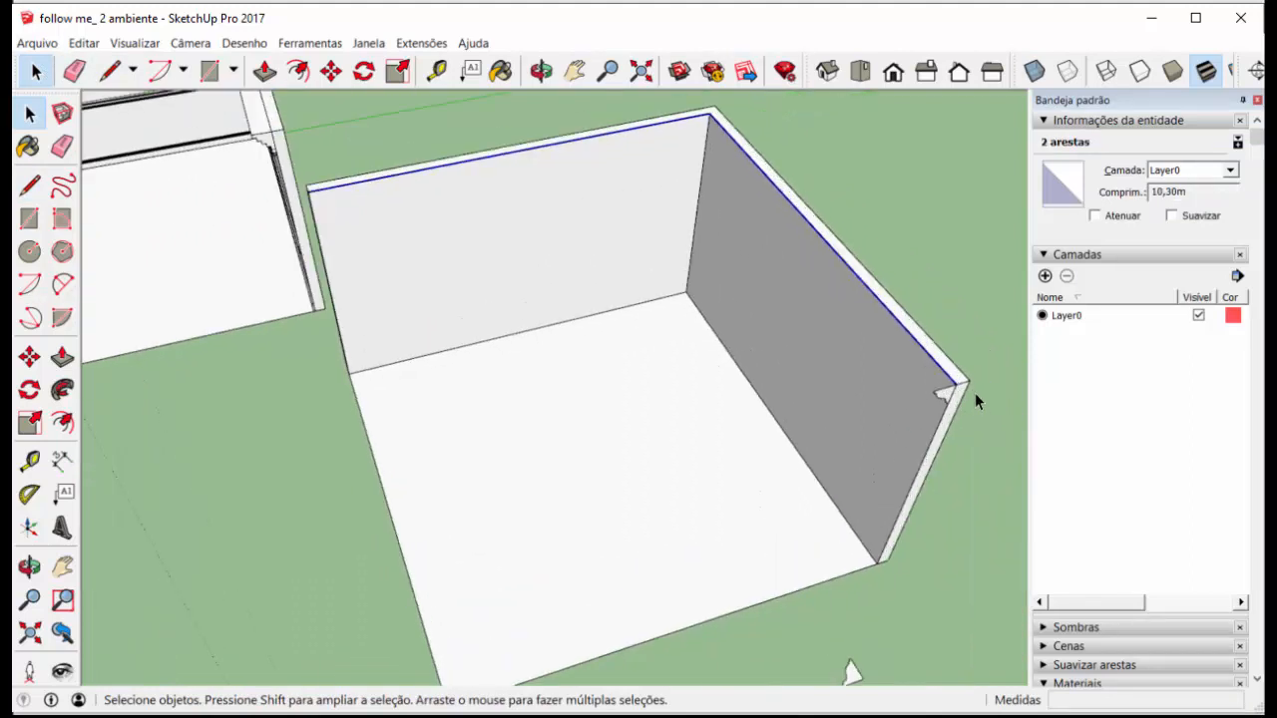
left_click(63, 390)
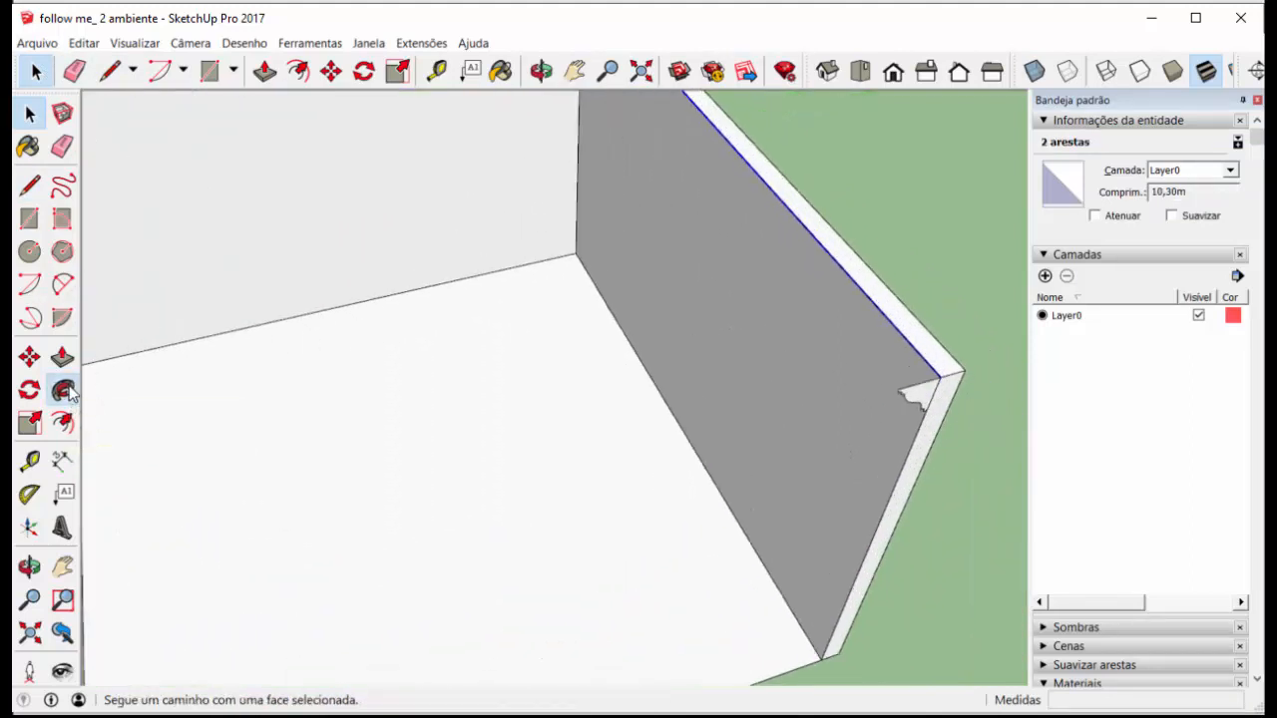
left_click(918, 397)
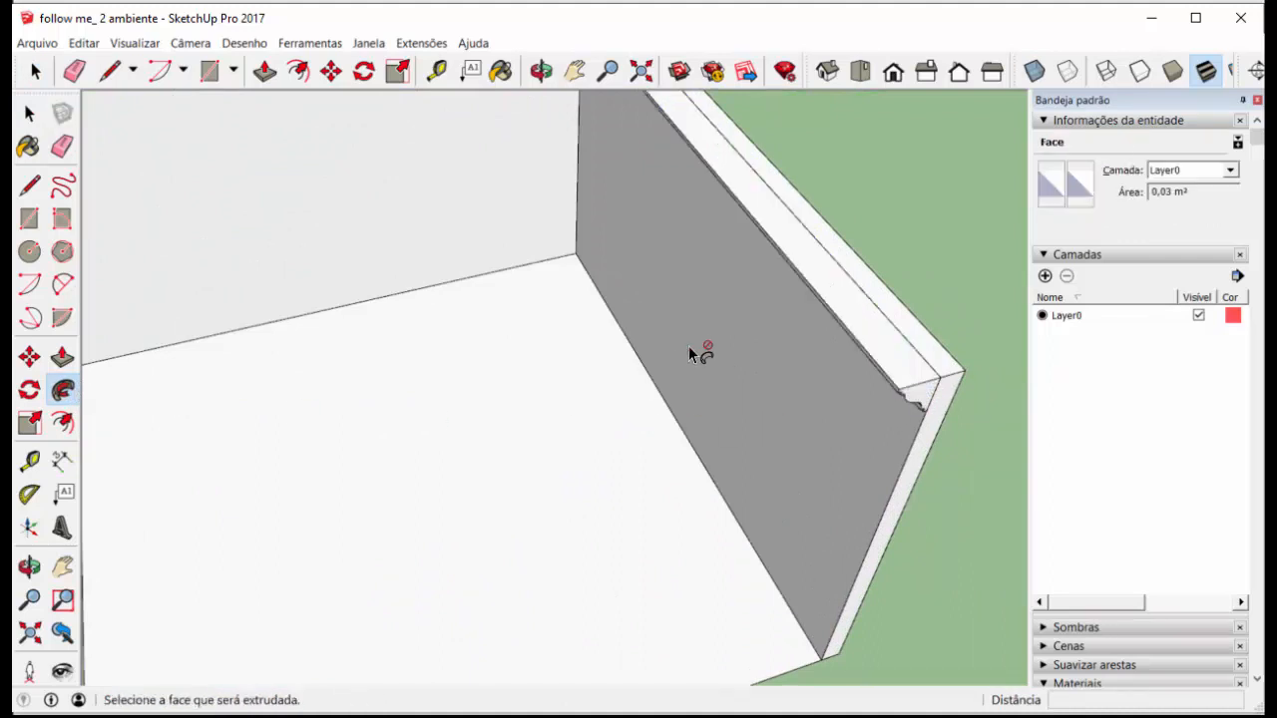
left_click(35, 72)
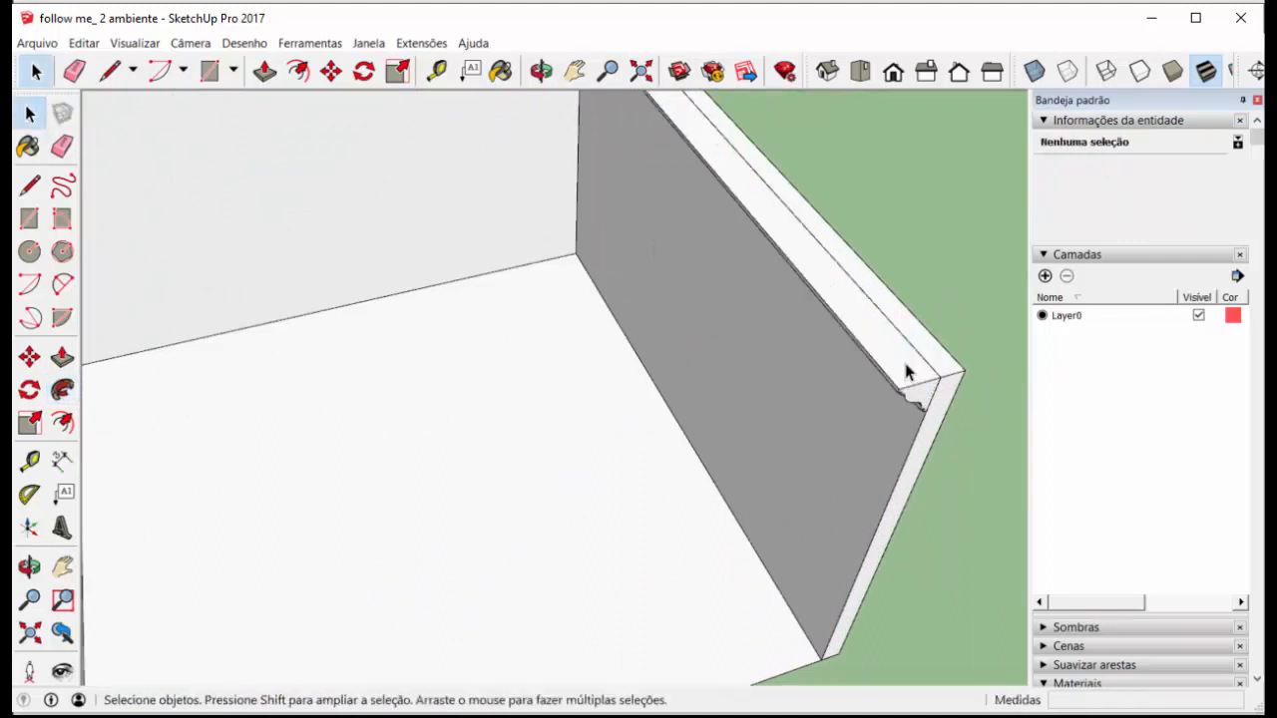
Inspect the swept crown moulding and check by selection that its geometry is separate from the wall group
scroll(906, 371, "down", 4)
scroll(897, 356, "up", 4)
middle_click_drag(861, 370, 761, 163)
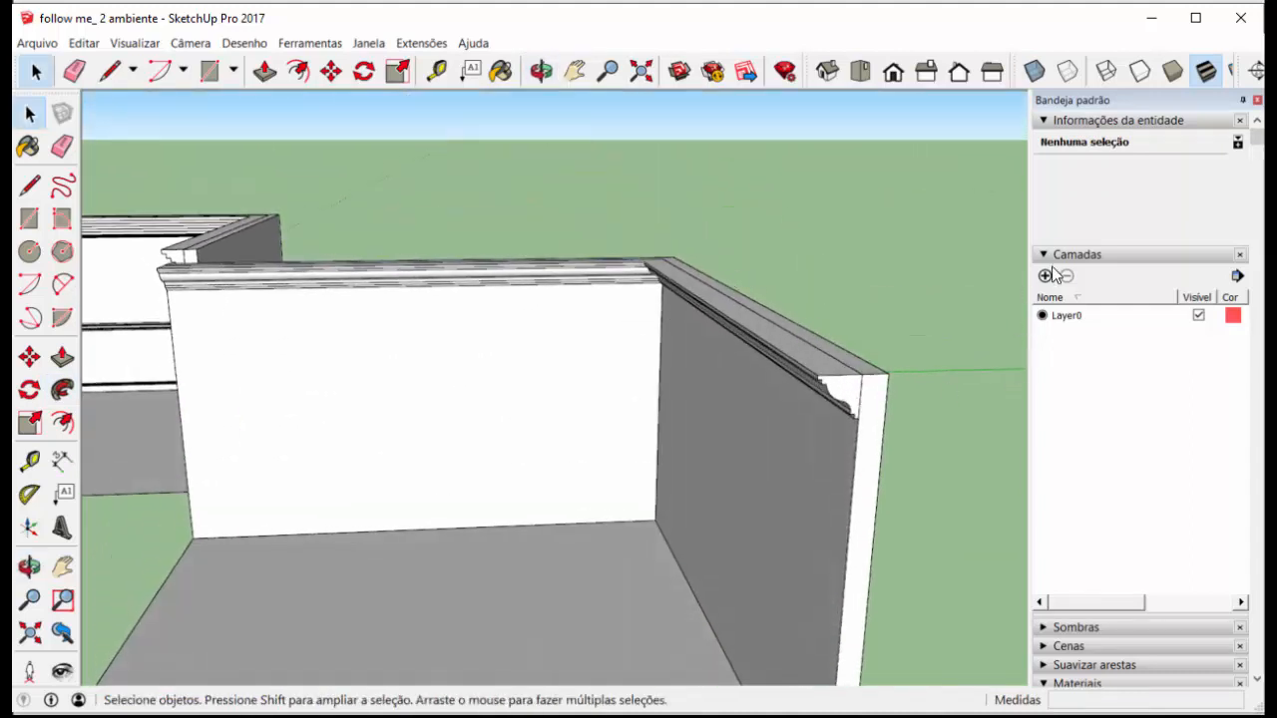
triple_click(838, 389)
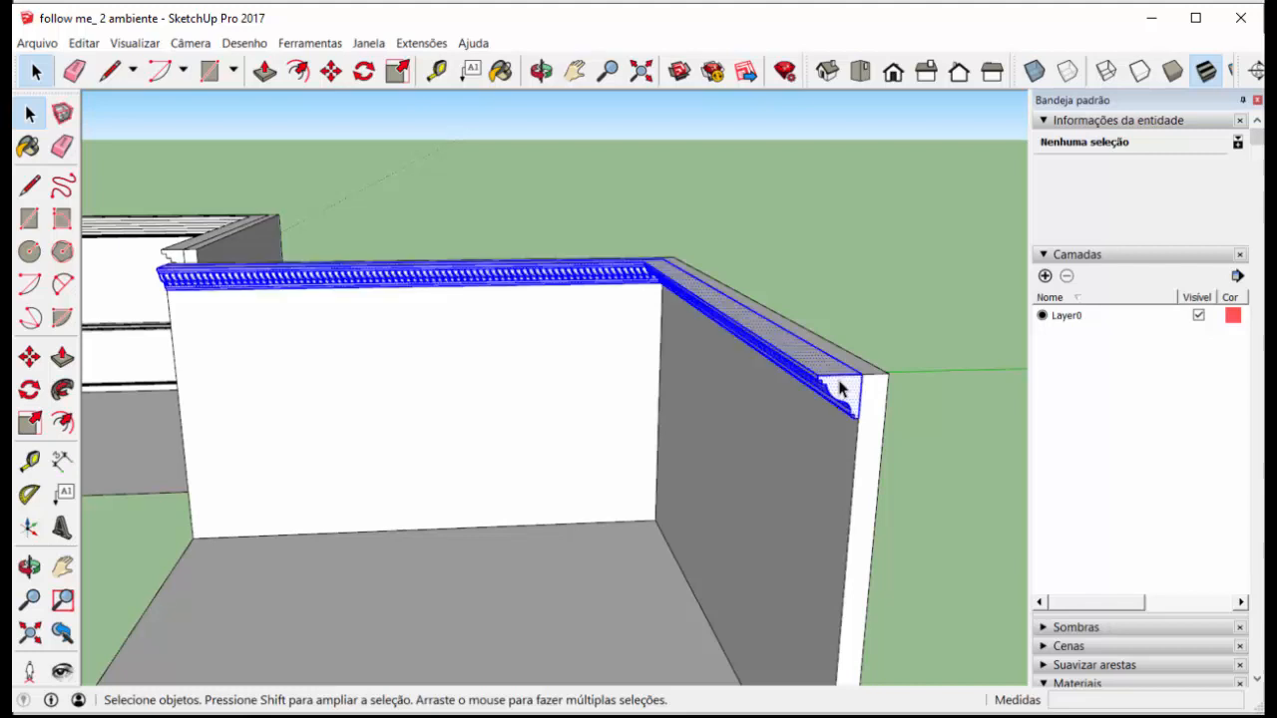
left_click(881, 342)
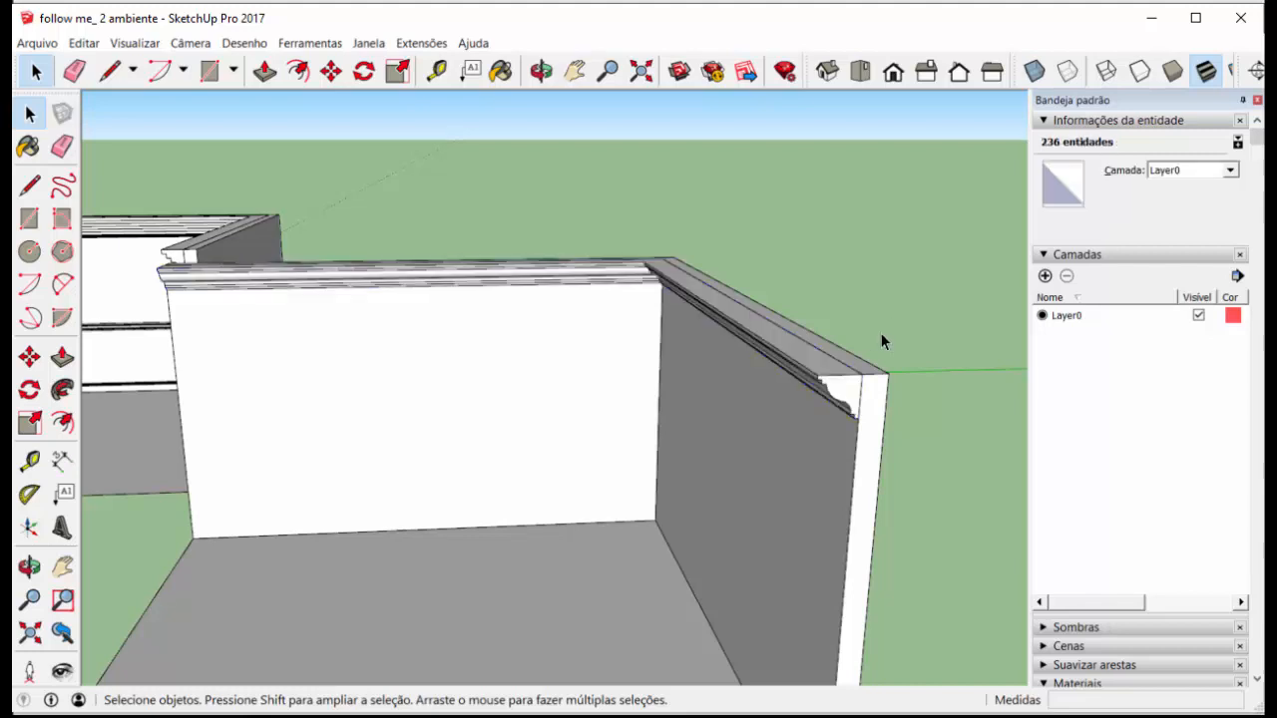
left_click(841, 394)
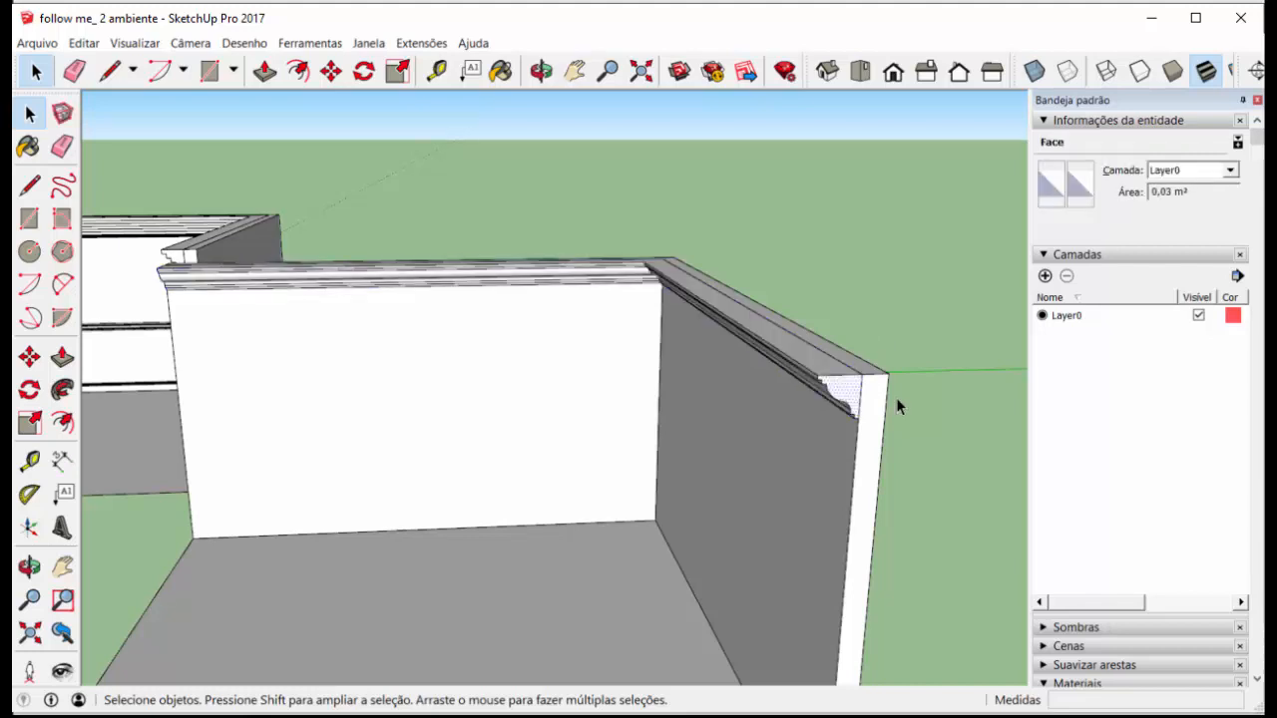
scroll(881, 422, "up", 3)
left_click(857, 449)
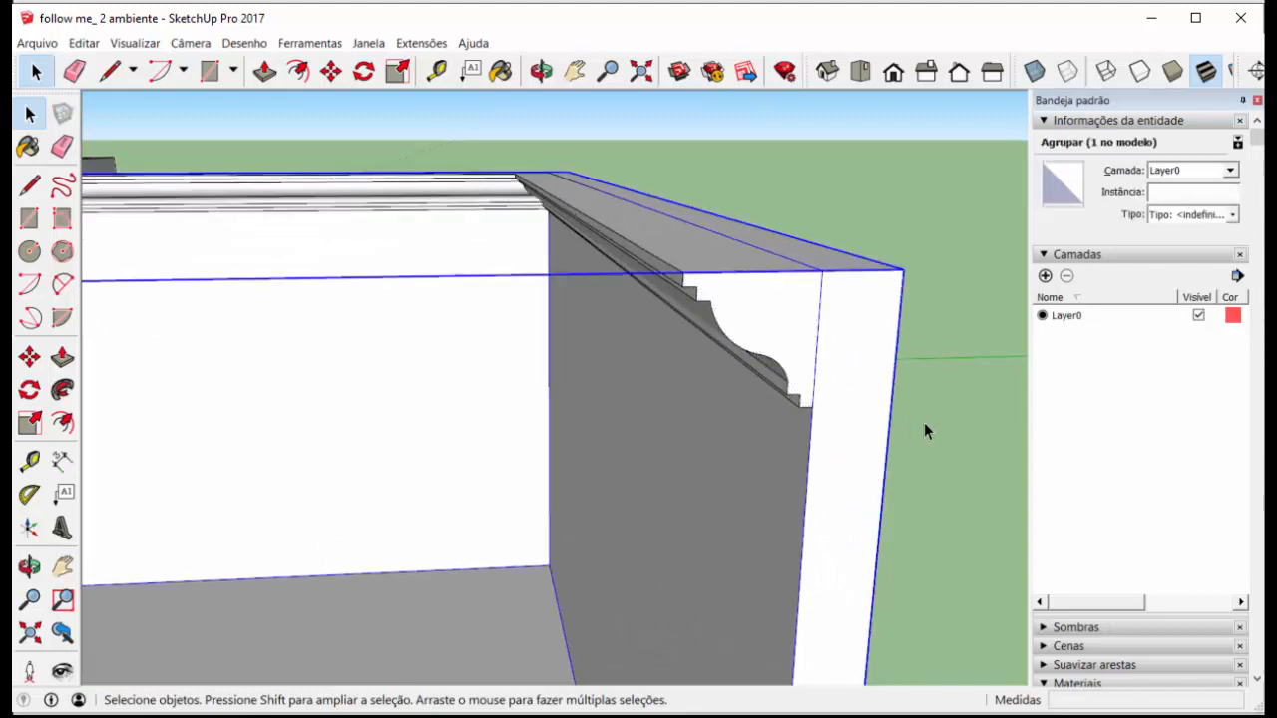
Select all connected geometry of the crown moulding and make it a group
triple_click(764, 307)
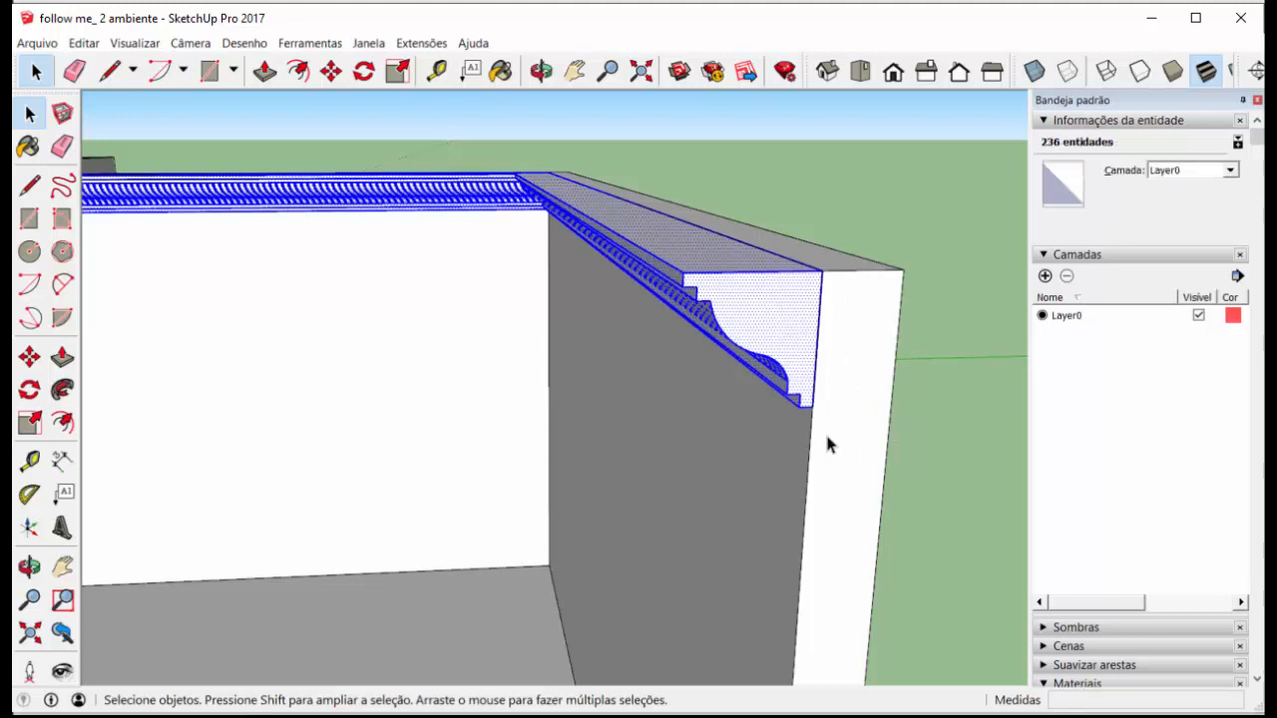
right_click(788, 340)
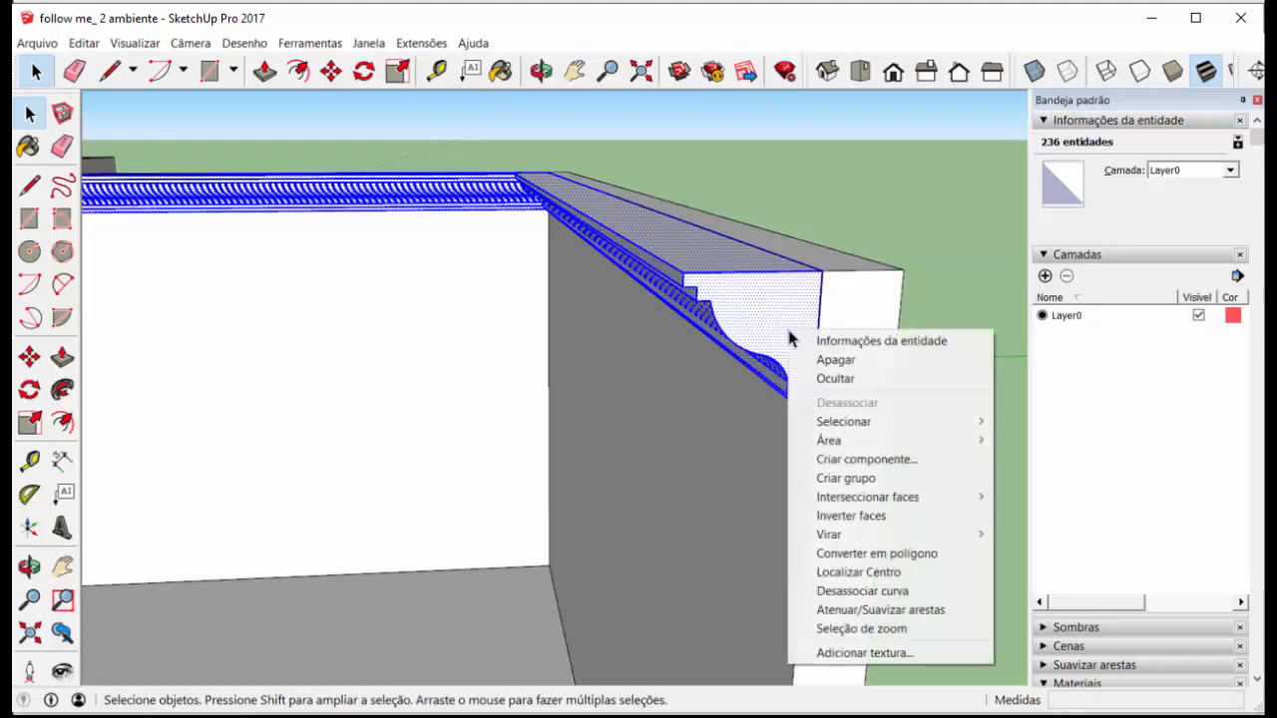
left_click(832, 477)
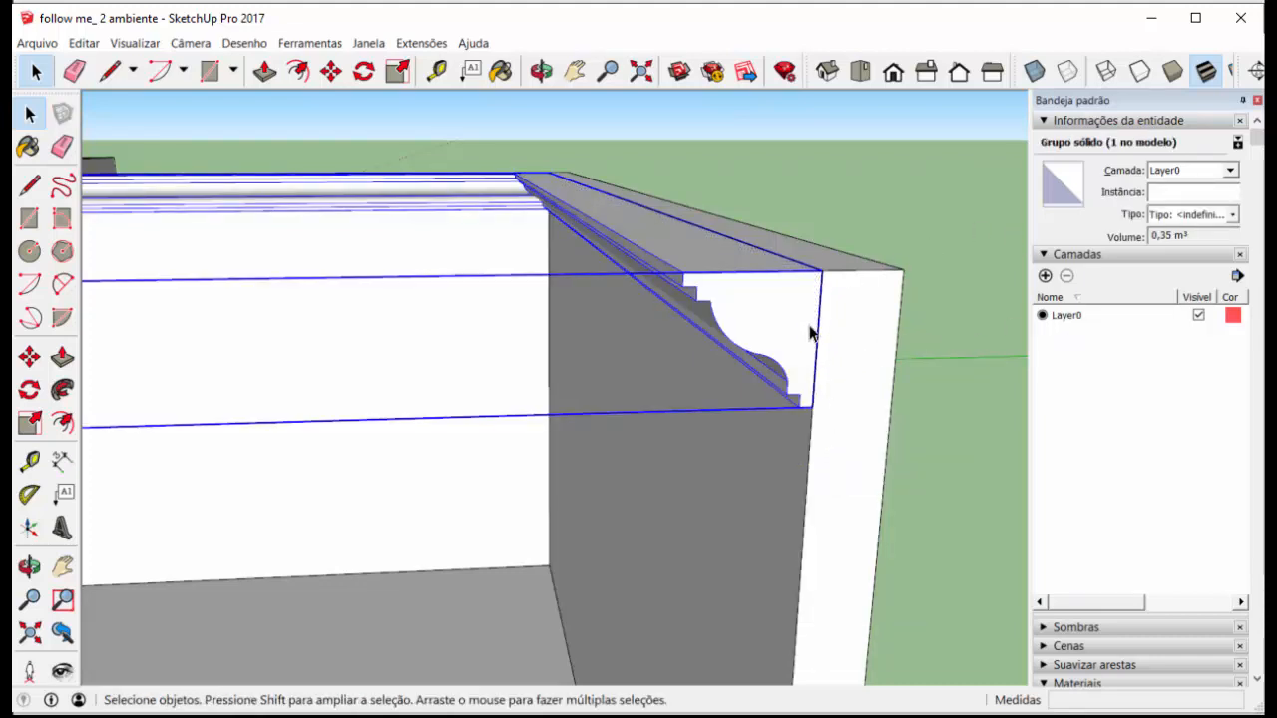
Create a layer named "moldura" and assign the crown moulding group to it
left_click(1044, 276)
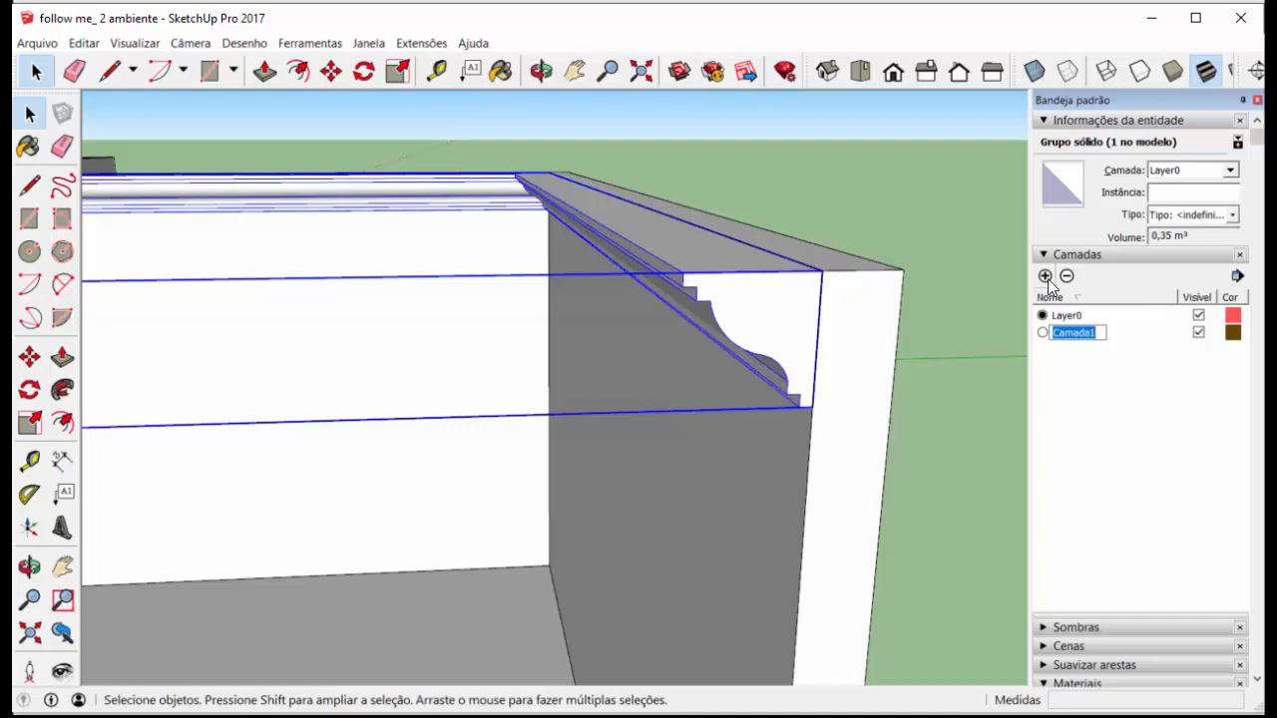
type("moldura")
left_click(1082, 391)
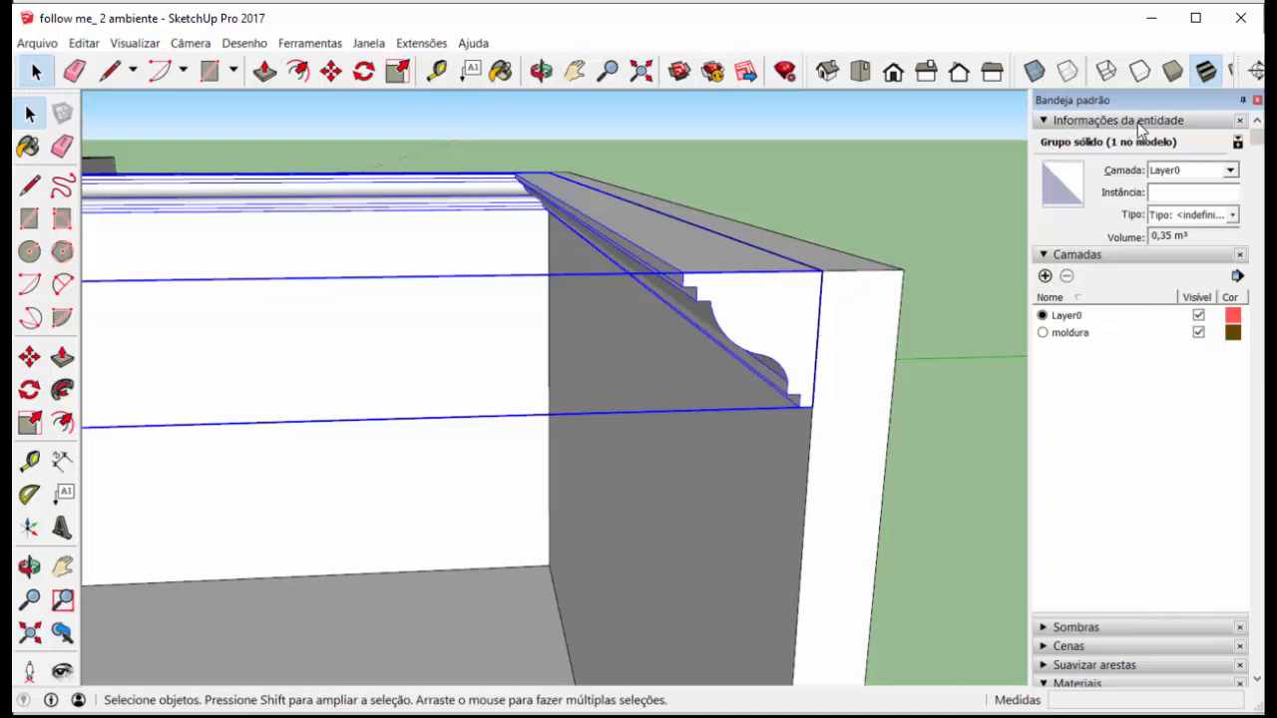
left_click(1231, 172)
left_click(1207, 198)
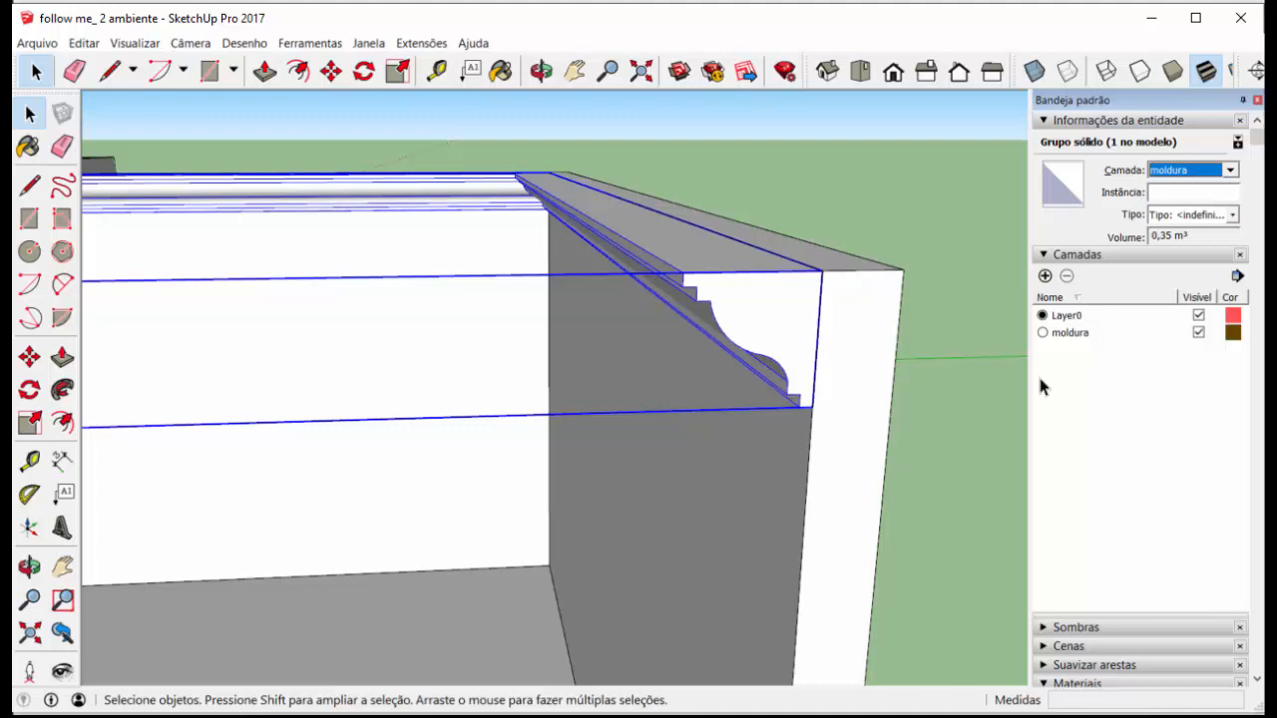
Hide and show the "moldura" layer to check that it controls the crown moulding
left_click(1199, 332)
left_click(1198, 332)
left_click(1198, 332)
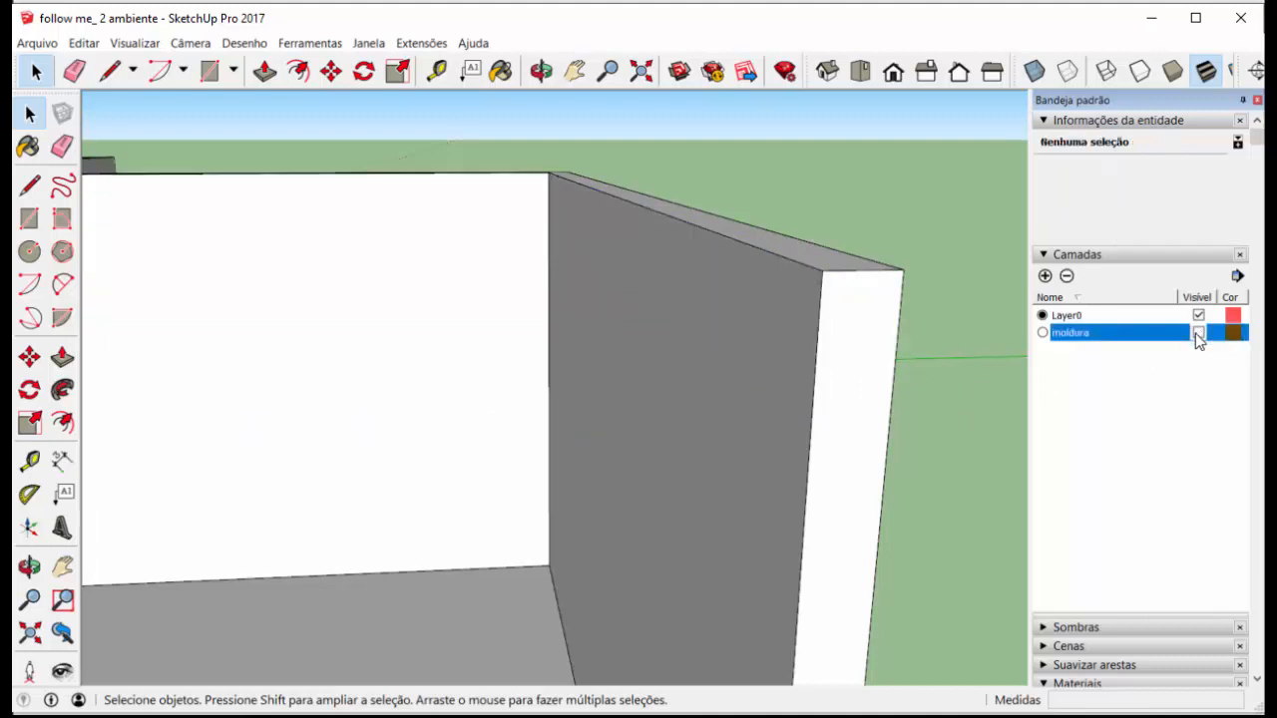
left_click(1198, 332)
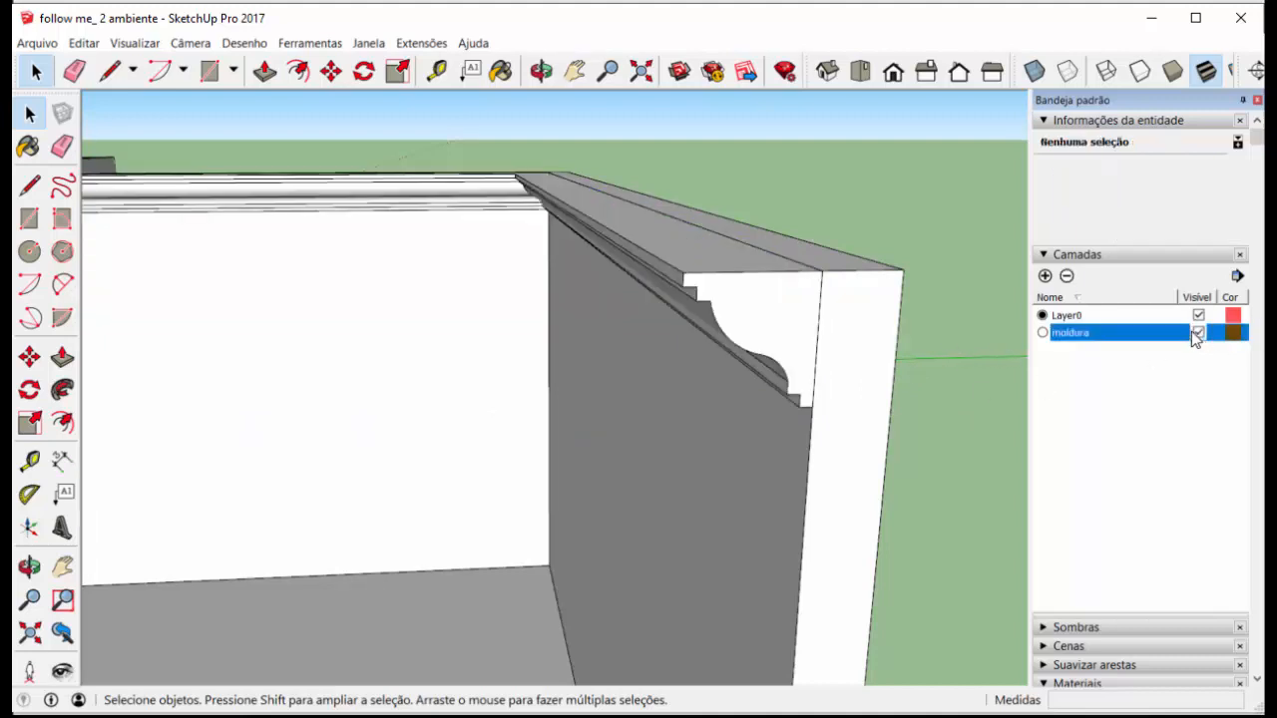
Display the Camadas toolbar and use it to check which layers the moulding group and the wall group are on
right_click(991, 71)
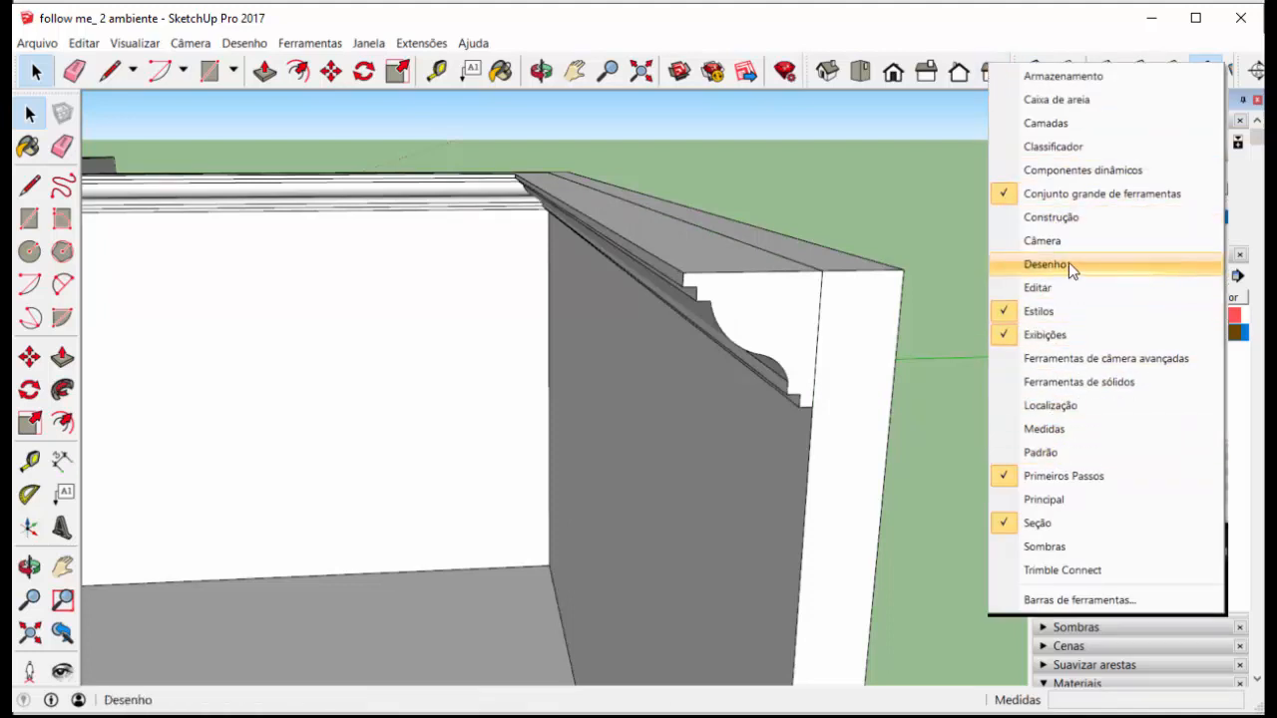
left_click(1077, 125)
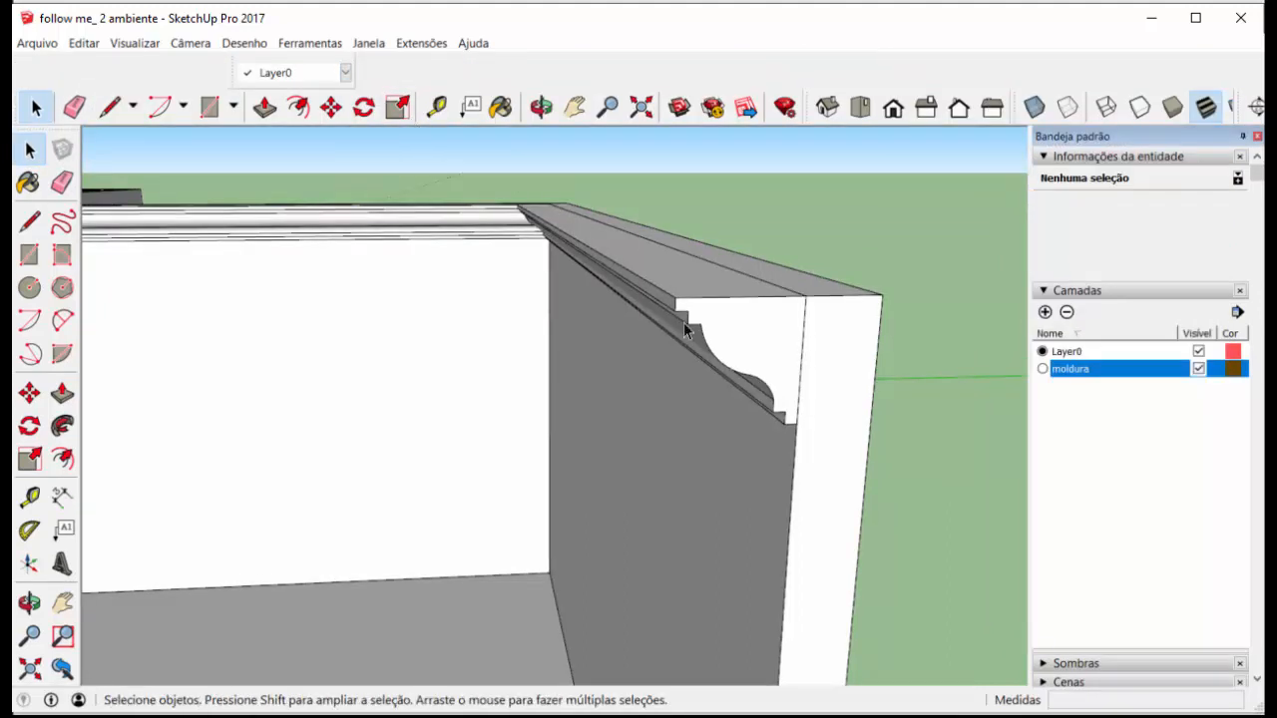
left_click(762, 365)
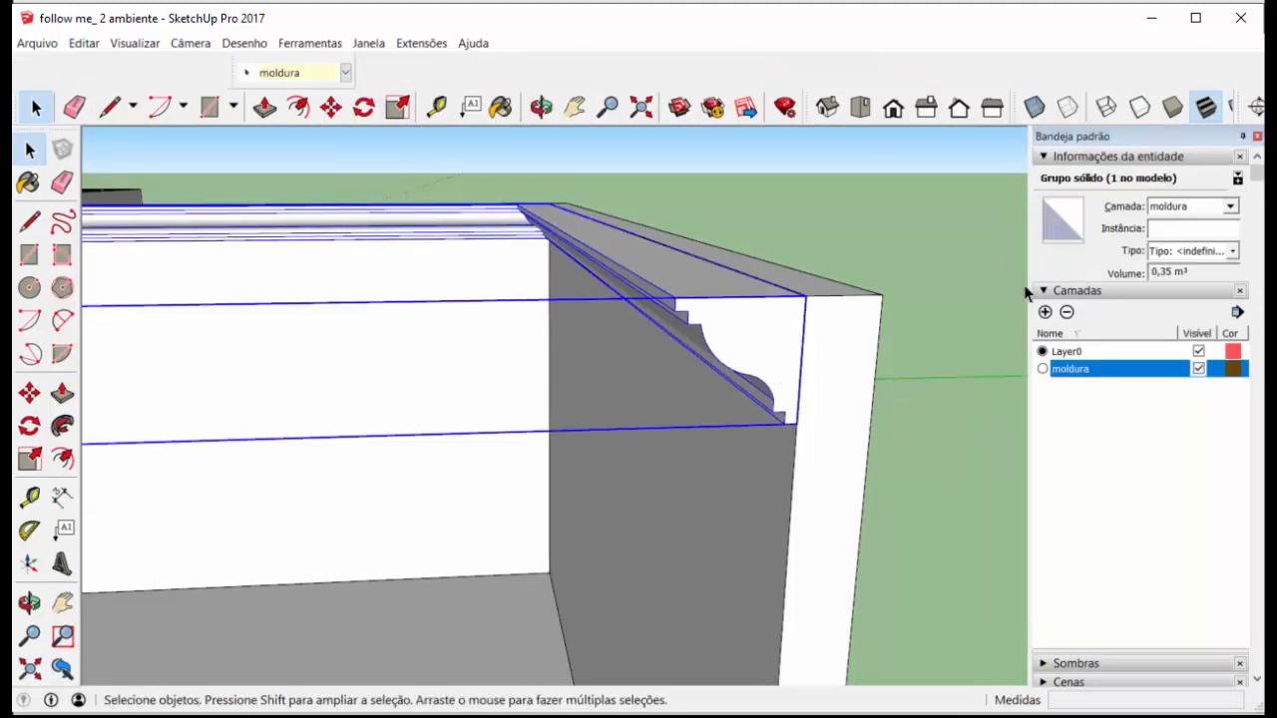
left_click(945, 394)
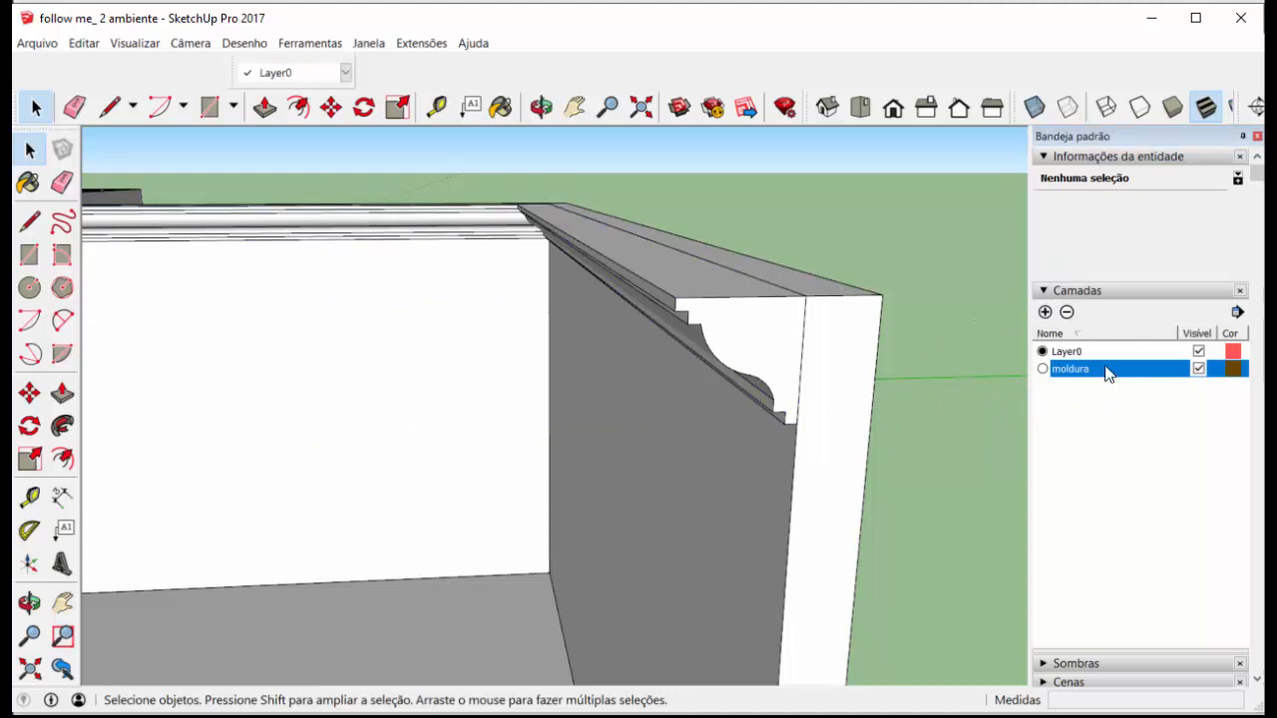
left_click(856, 443)
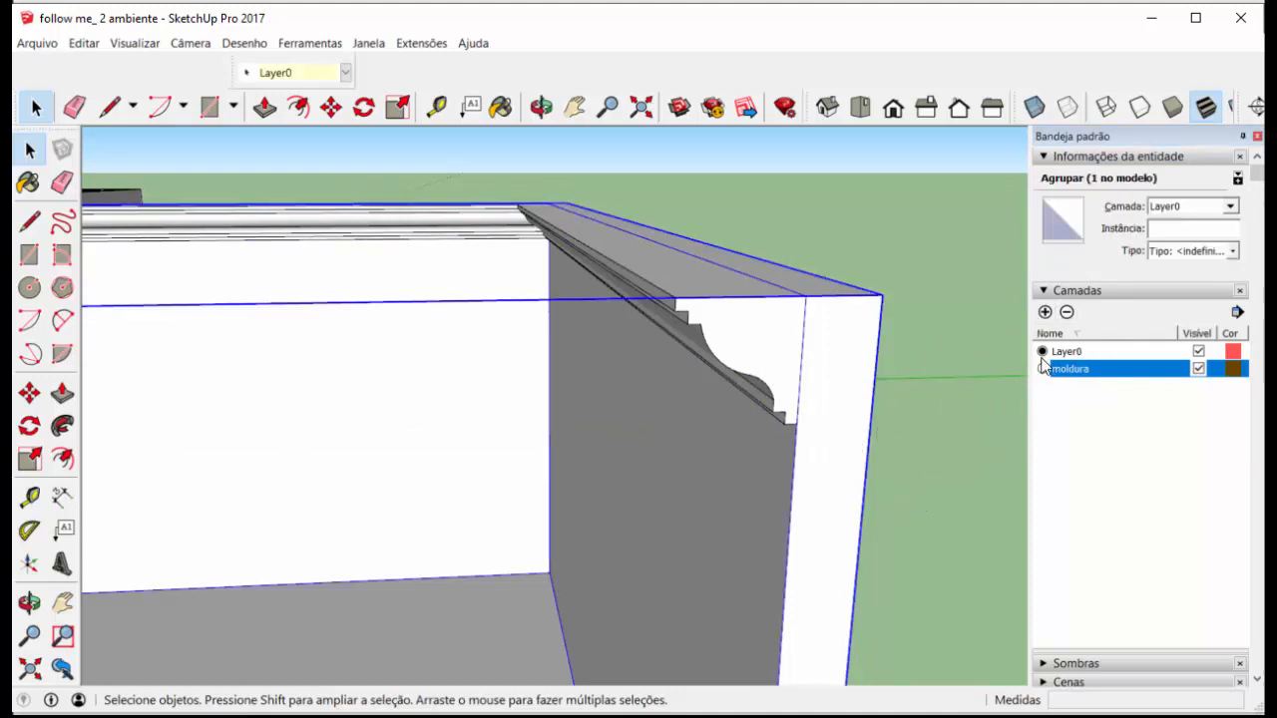
left_click(940, 440)
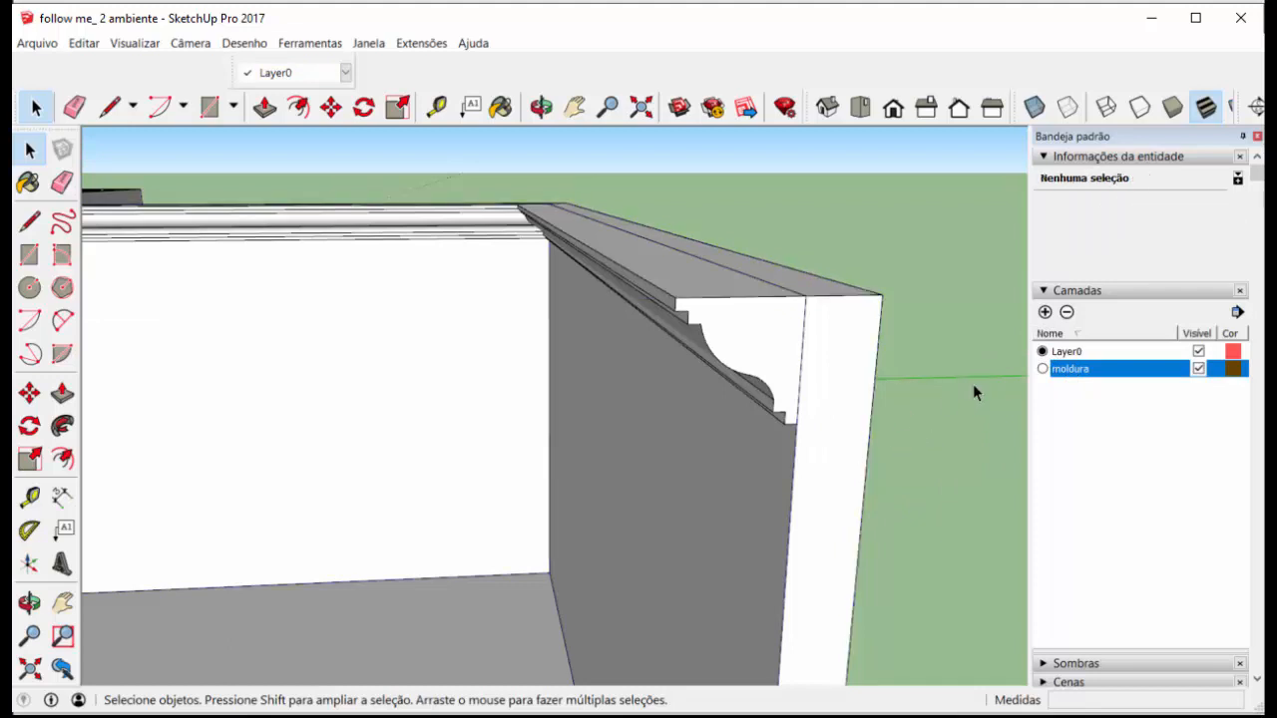
Create a layer named "paredes" and assign the wall group to it
left_click(1045, 312)
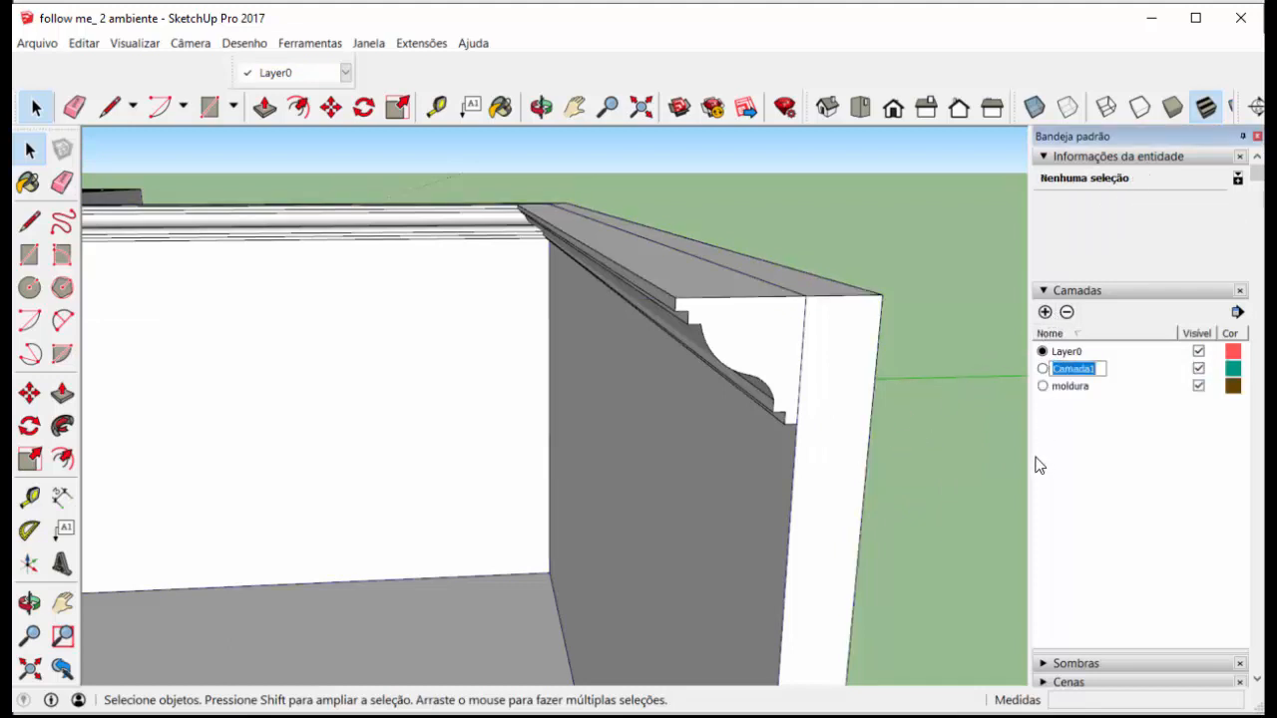
type("paredes")
key("Return")
left_click(848, 439)
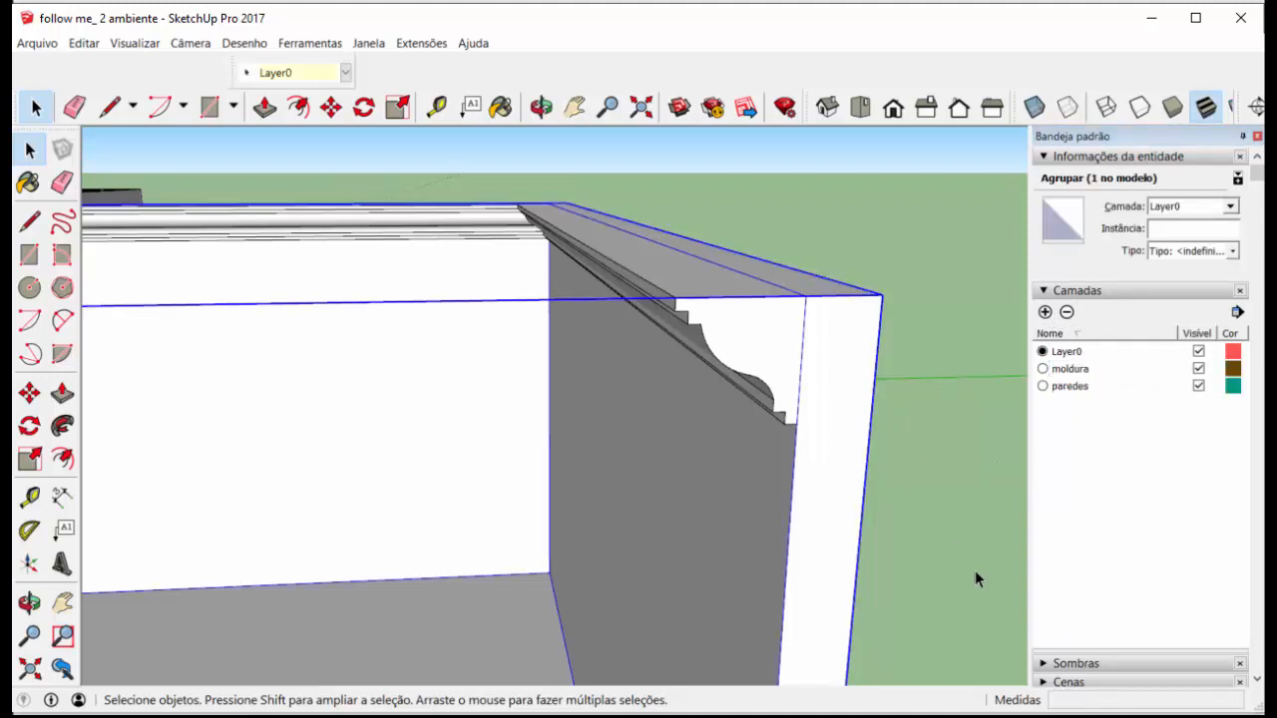
left_click(289, 73)
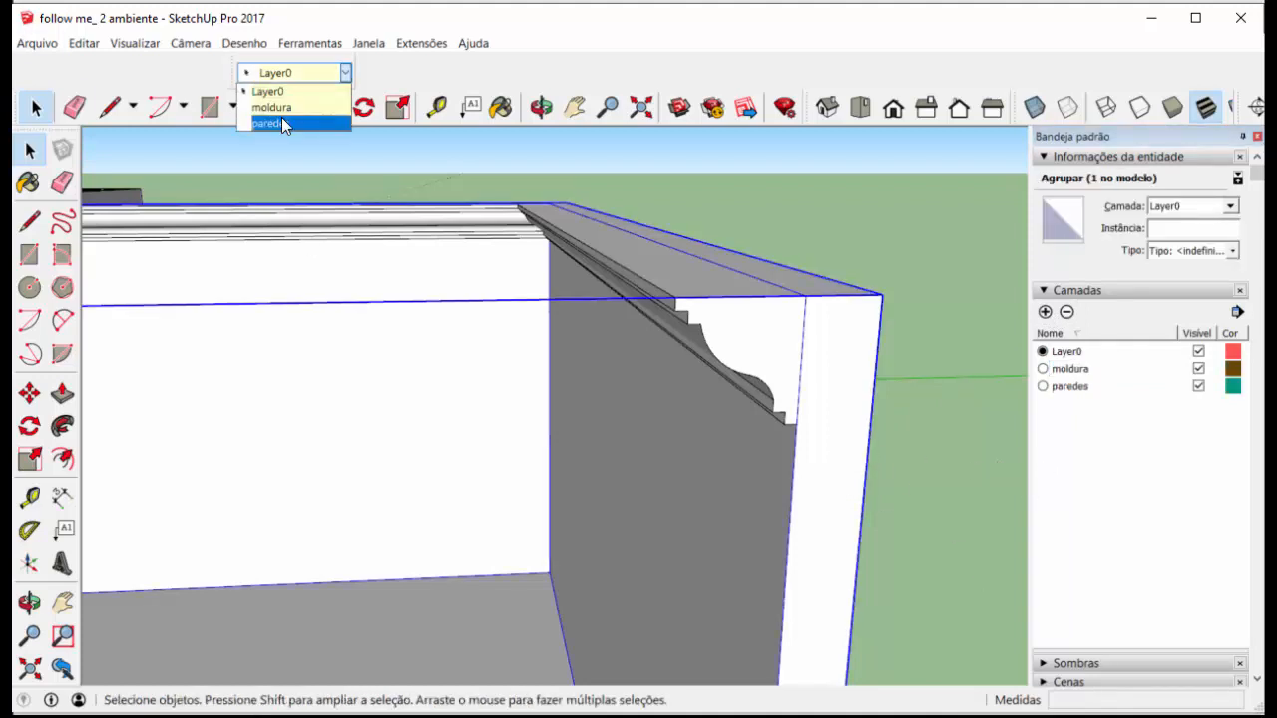
left_click(279, 123)
Toggle the visibility of the "paredes" and "moldura" layers to check what each one controls
left_click(1198, 386)
left_click(1198, 386)
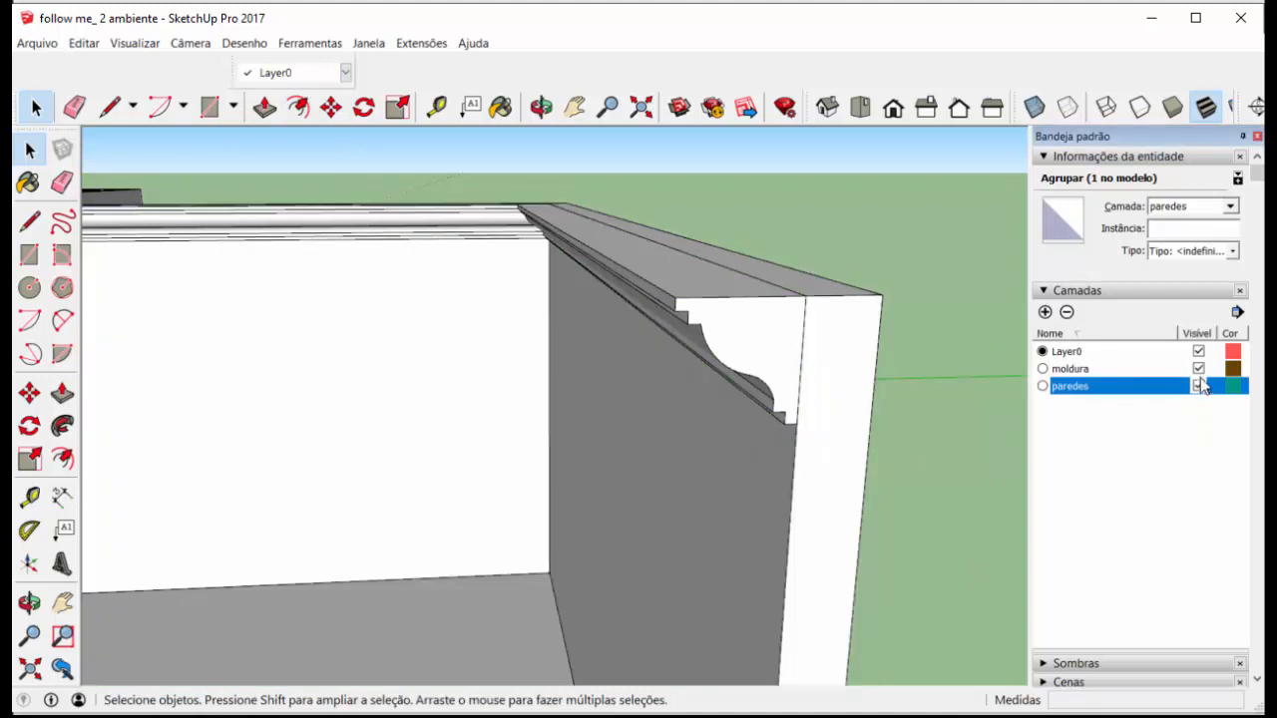
left_click(1199, 368)
left_click(1198, 368)
scroll(729, 322, "down", 6)
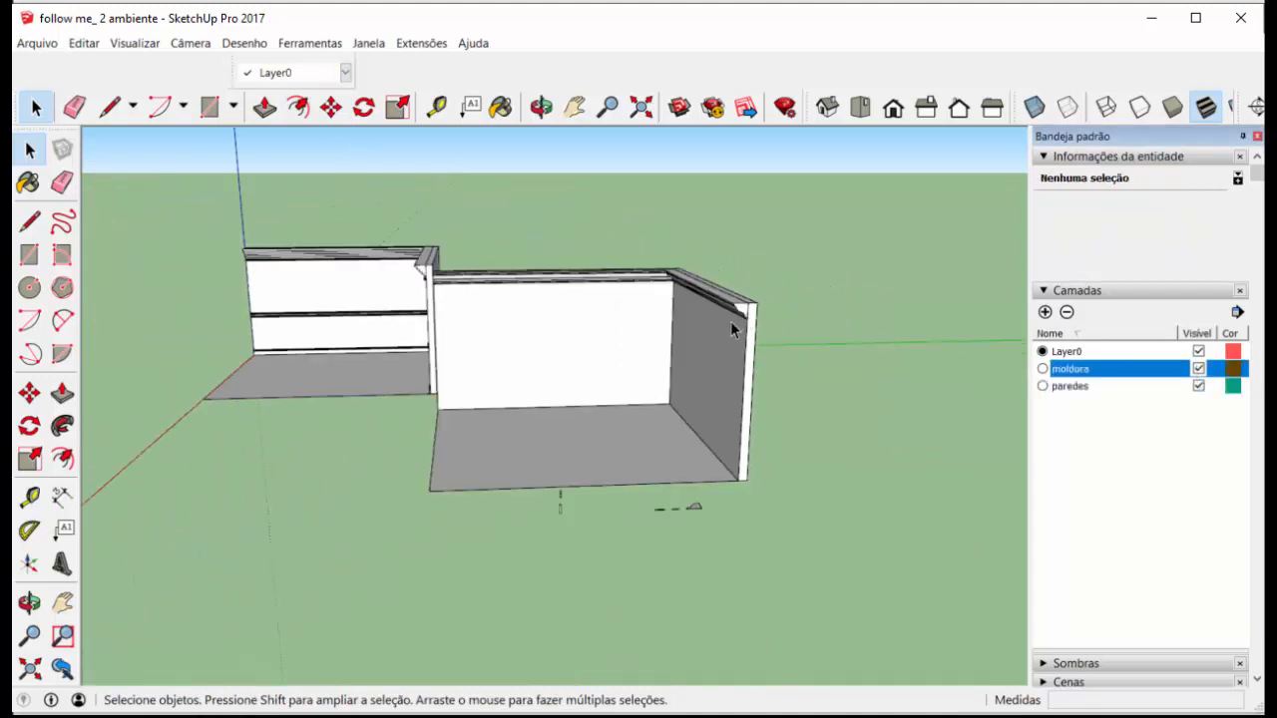
scroll(549, 471, "down", 1)
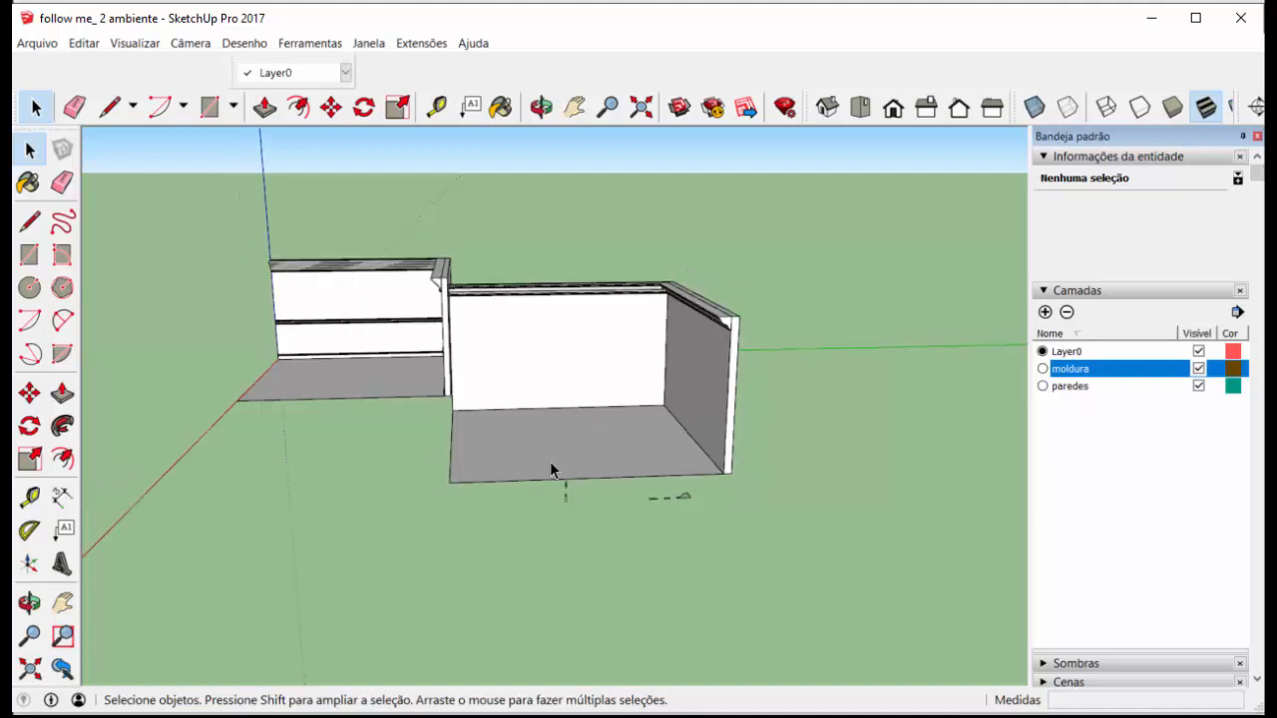
scroll(555, 479, "up", 3)
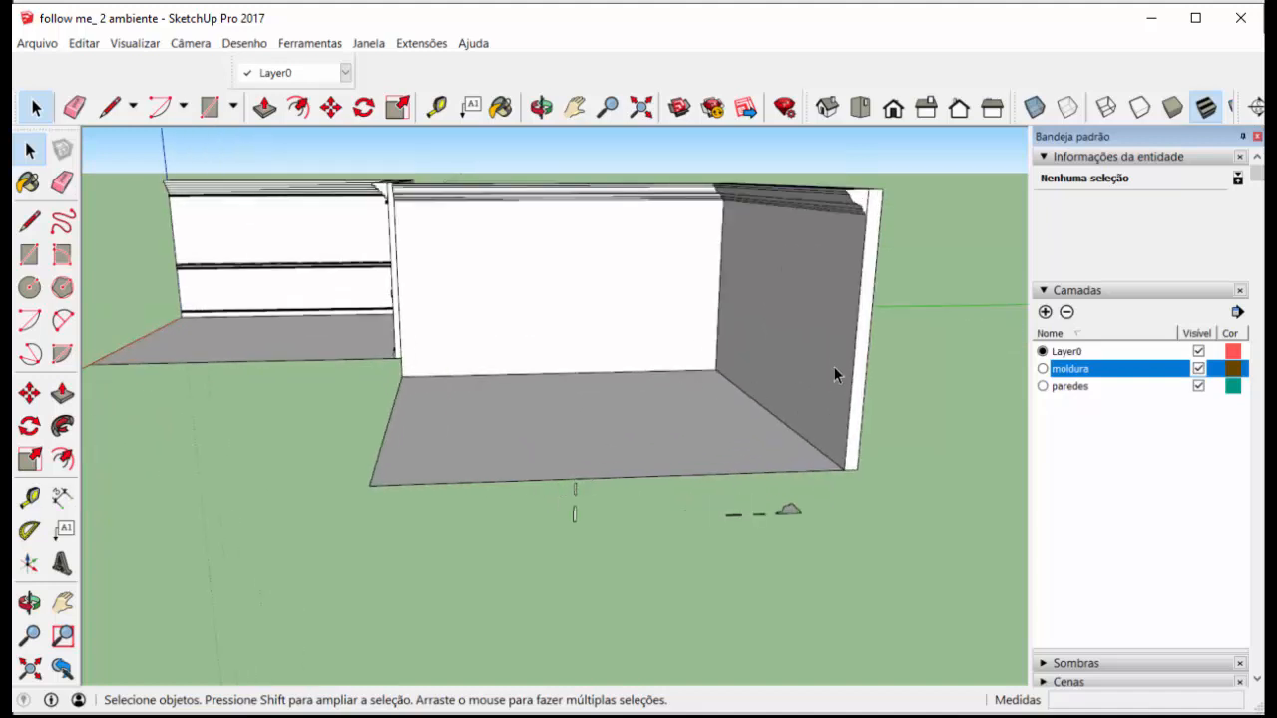
scroll(839, 264, "down", 3)
Move the double-curved rail profile about 3.44 m onto the inner vertical edge of the side wall's open end, partway up the wall
scroll(846, 239, "up", 6)
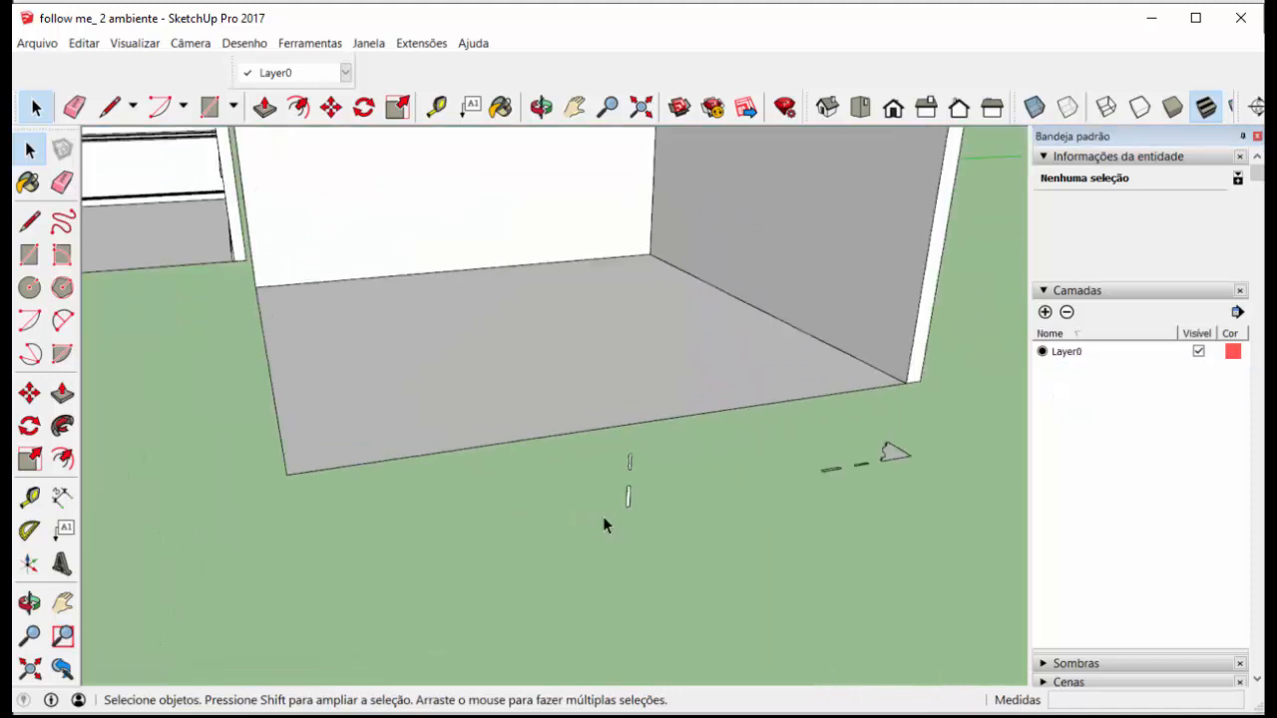
scroll(608, 499, "up", 6)
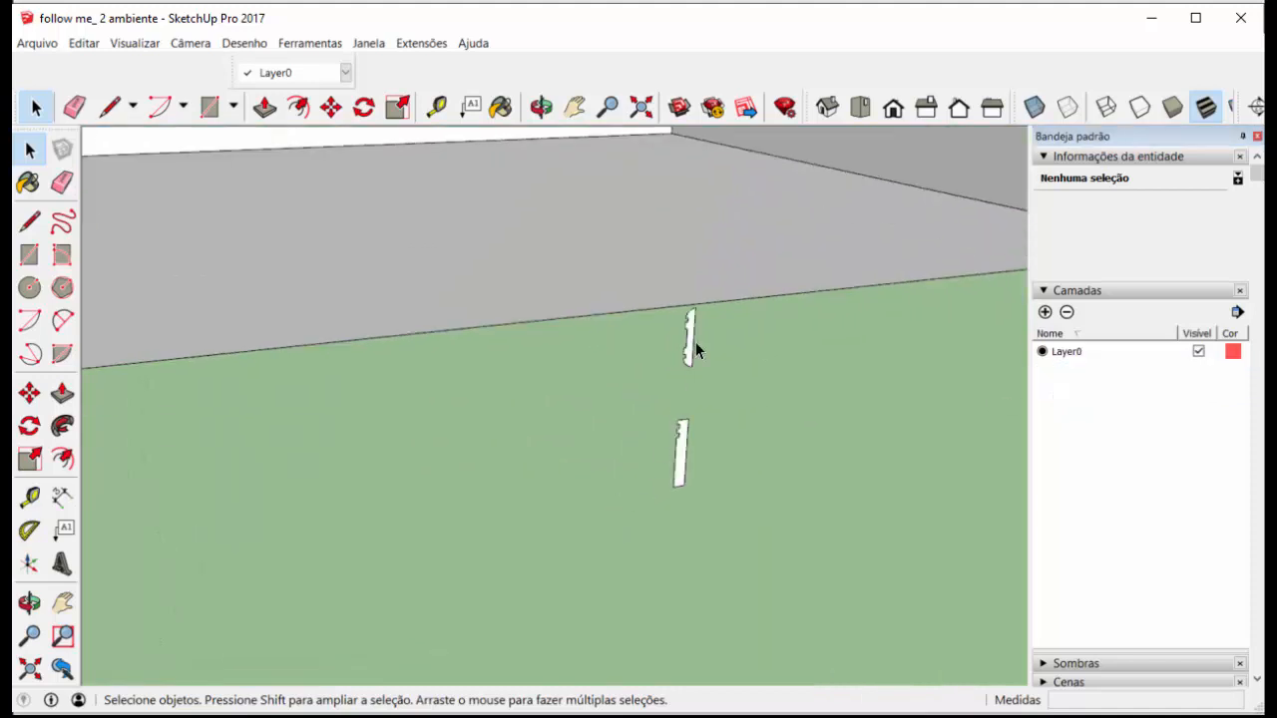
left_click_drag(608, 215, 734, 532)
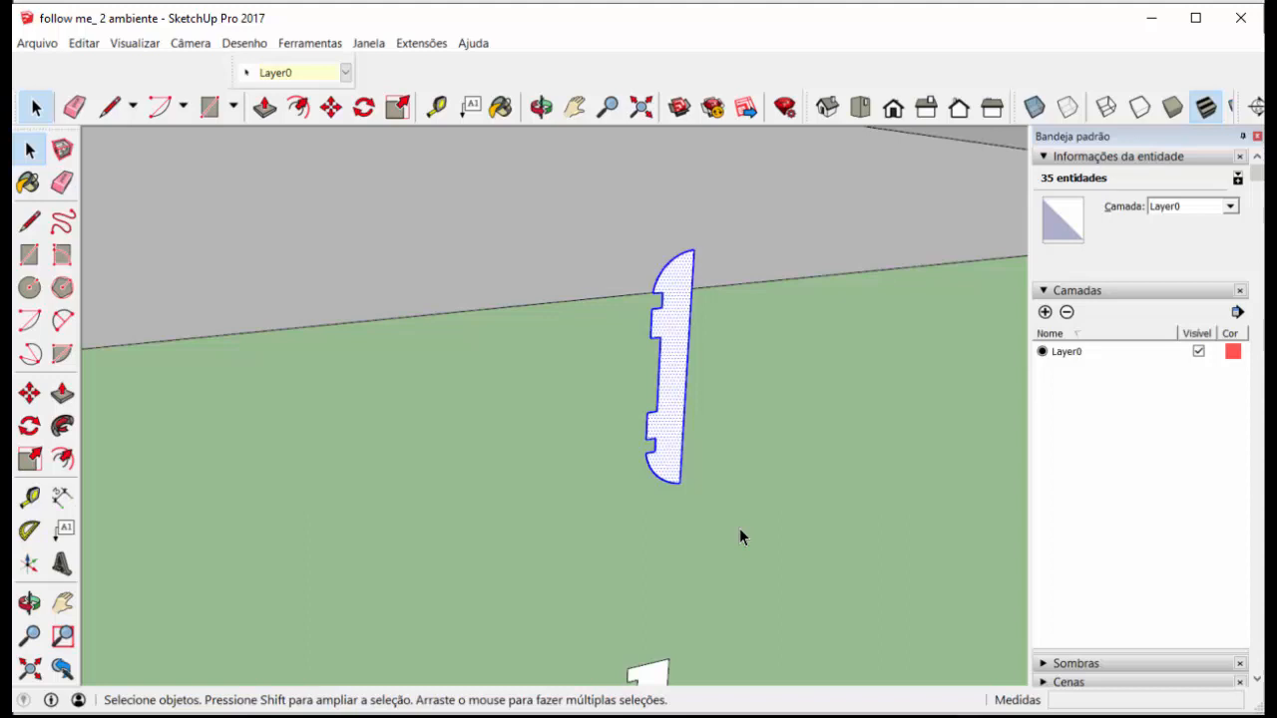
key("m")
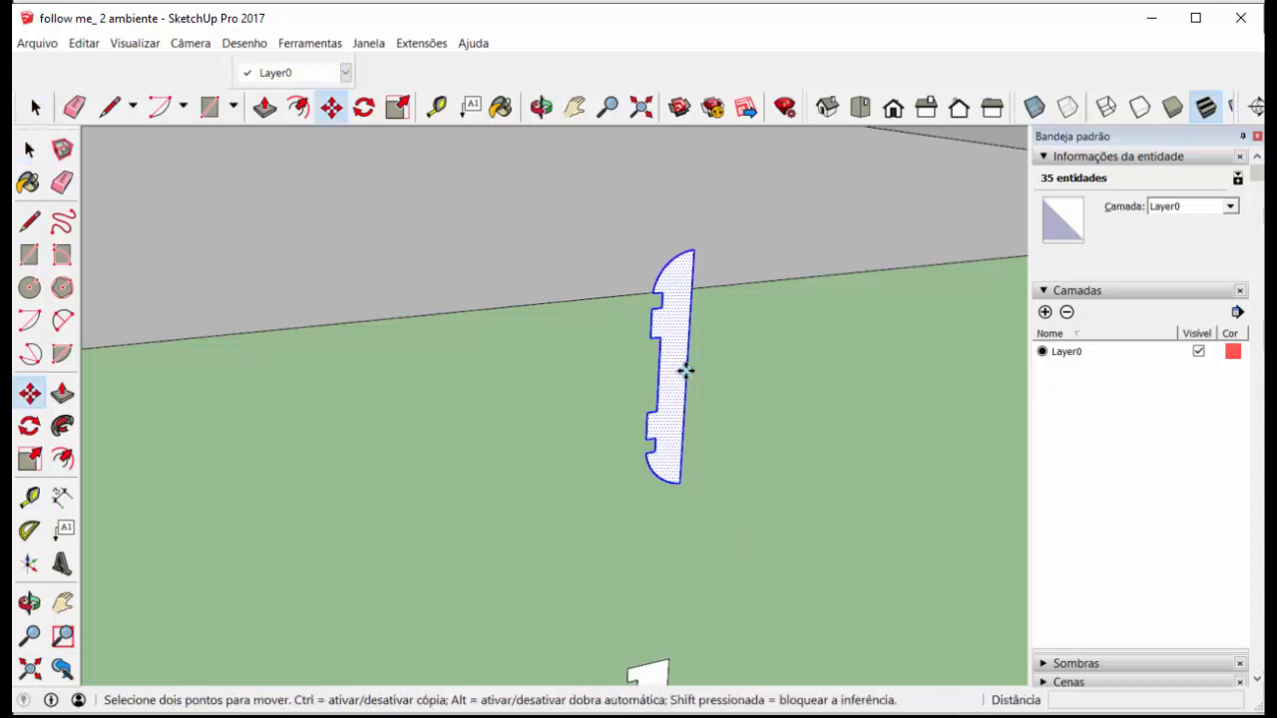
left_click(678, 377)
scroll(679, 377, "down", 6)
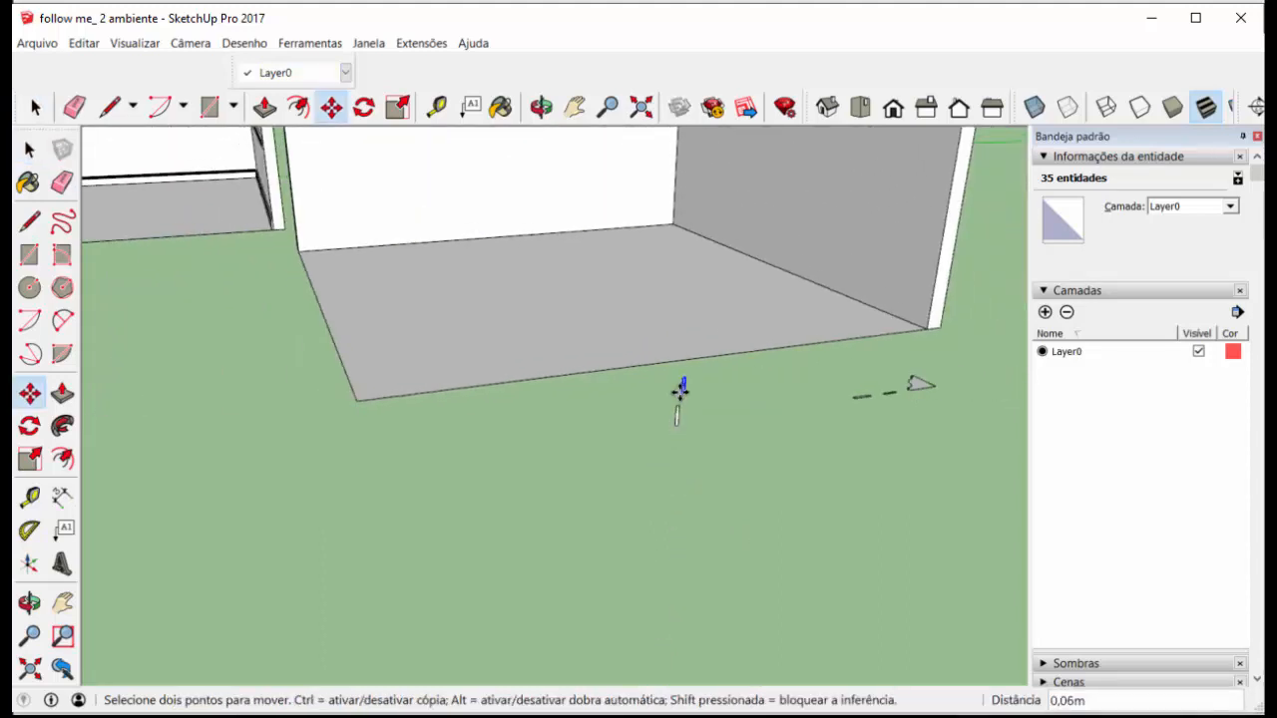
scroll(810, 286, "up", 6)
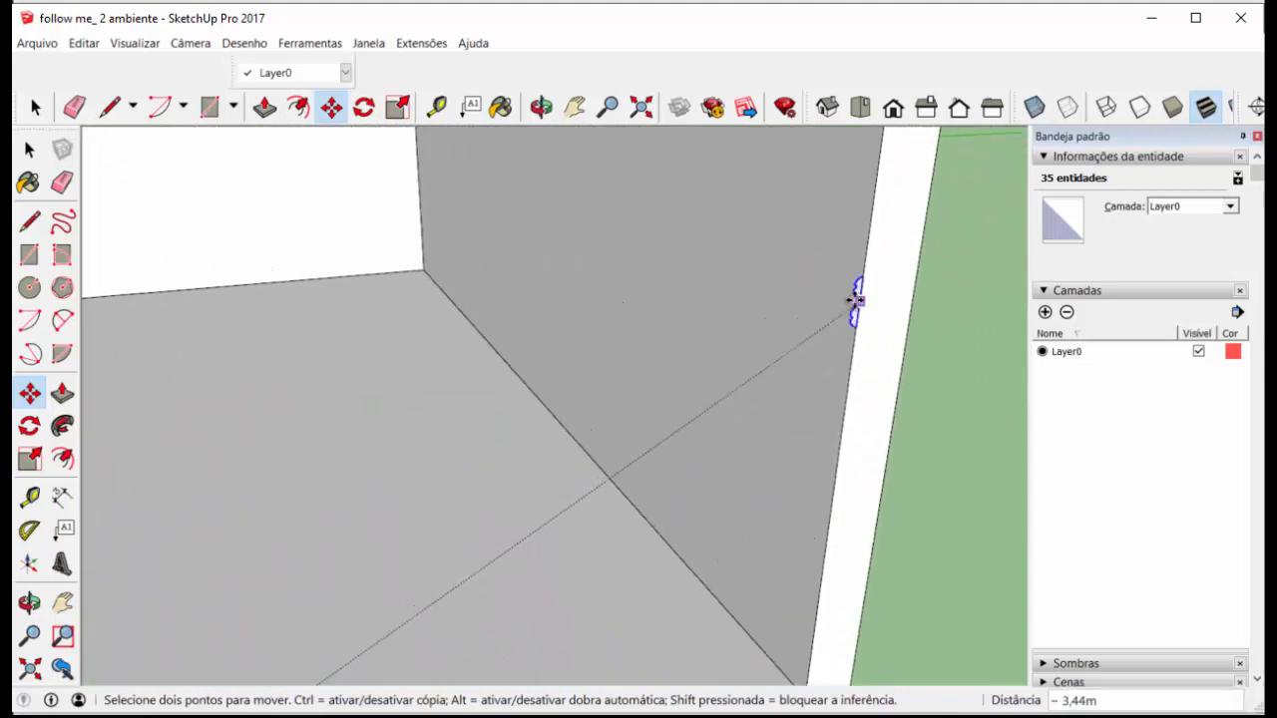
left_click(853, 295)
scroll(872, 279, "down", 6)
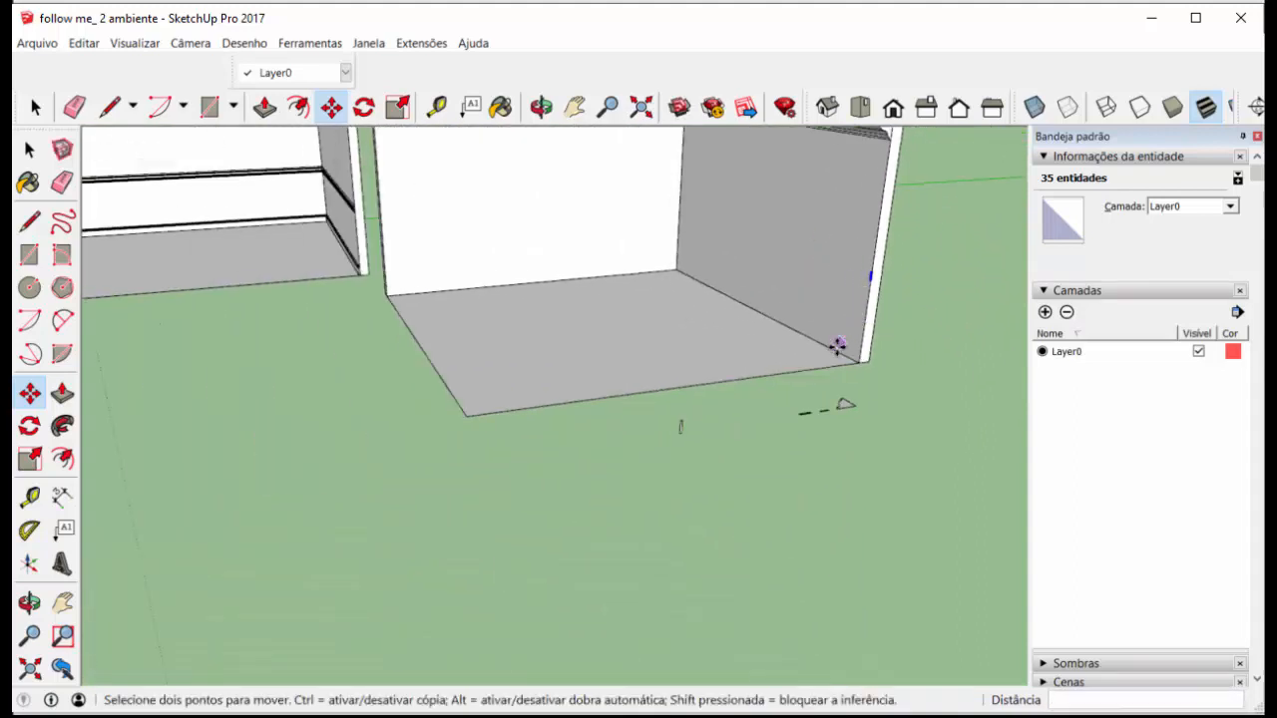
Move the baseboard profile by its lower back corner to the bottom inner corner of the side wall's open end, then clear the selection
left_click(35, 106)
left_click(35, 107)
scroll(668, 439, "up", 6)
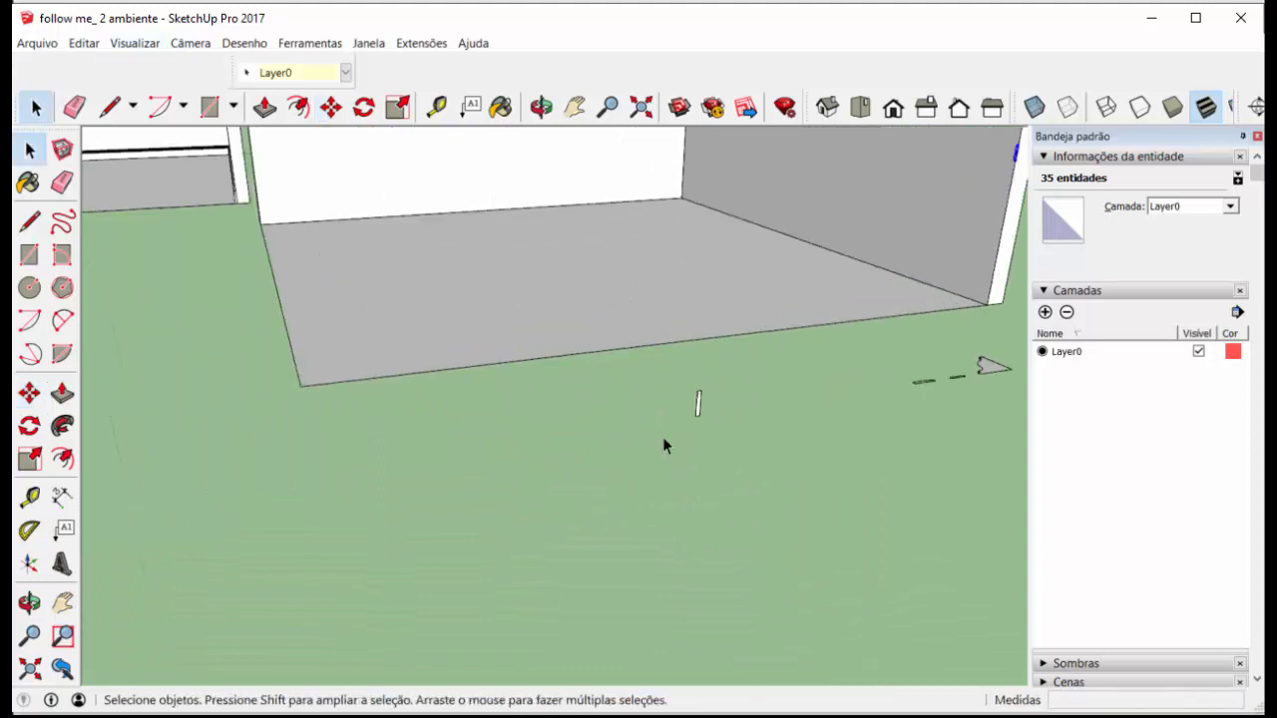
triple_click(773, 255)
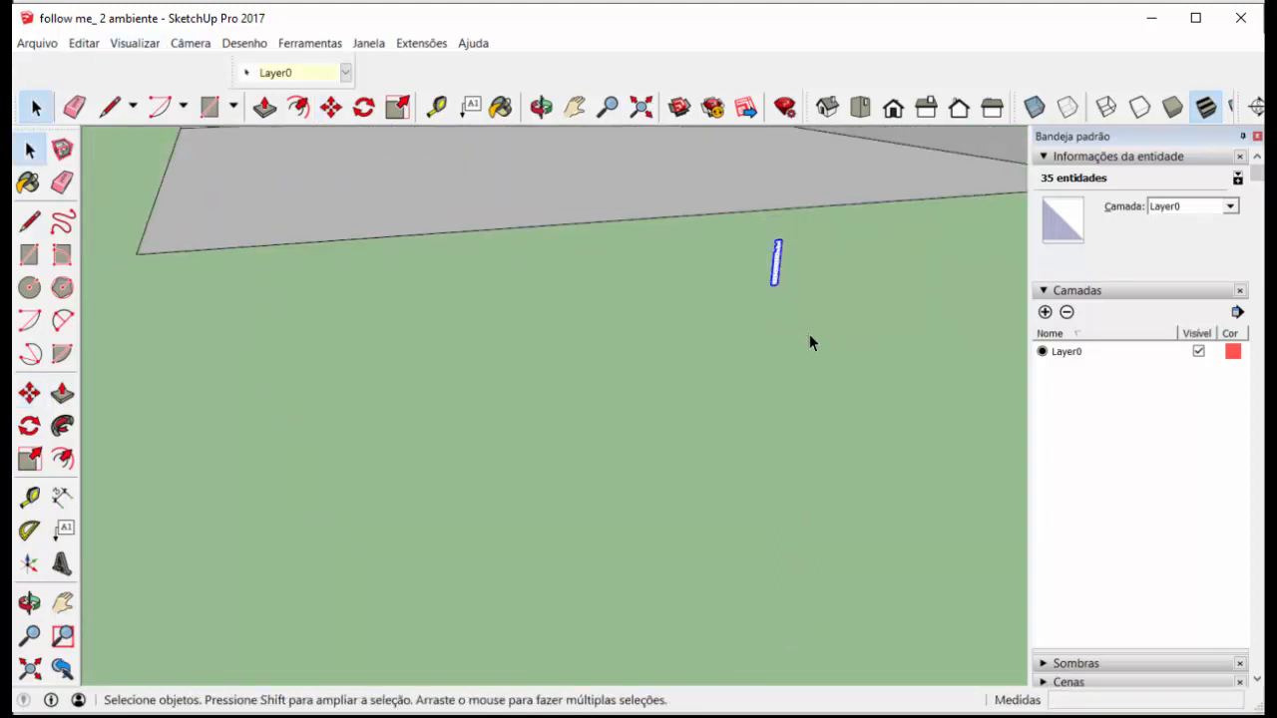
left_click(330, 107)
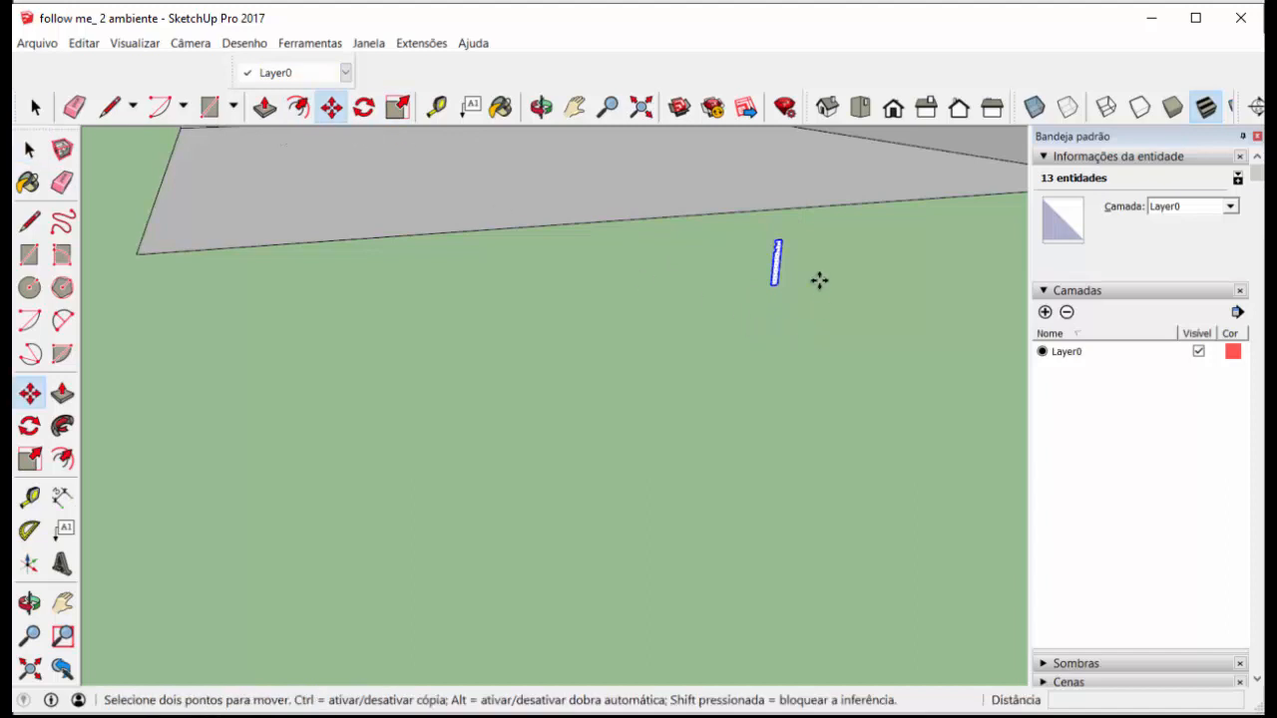
scroll(769, 291, "up", 4)
scroll(680, 373, "down", 2)
scroll(680, 373, "down", 3)
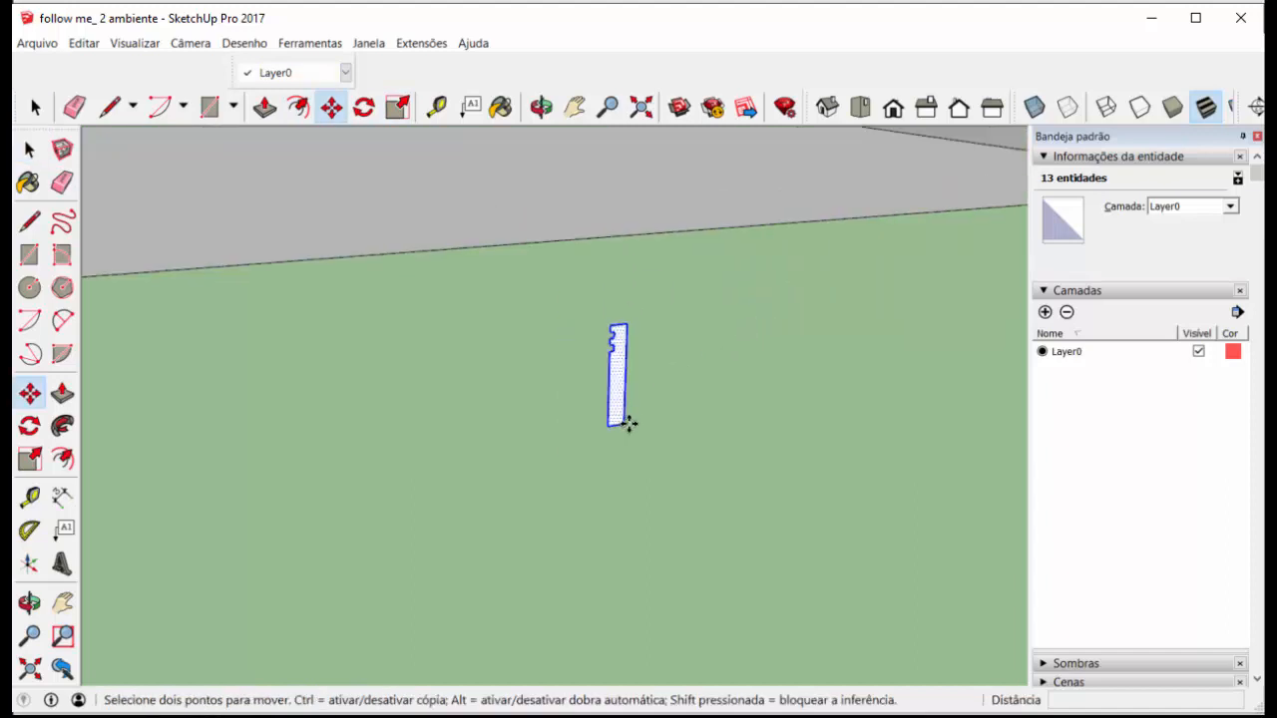
scroll(621, 390, "down", 5)
scroll(925, 301, "up", 4)
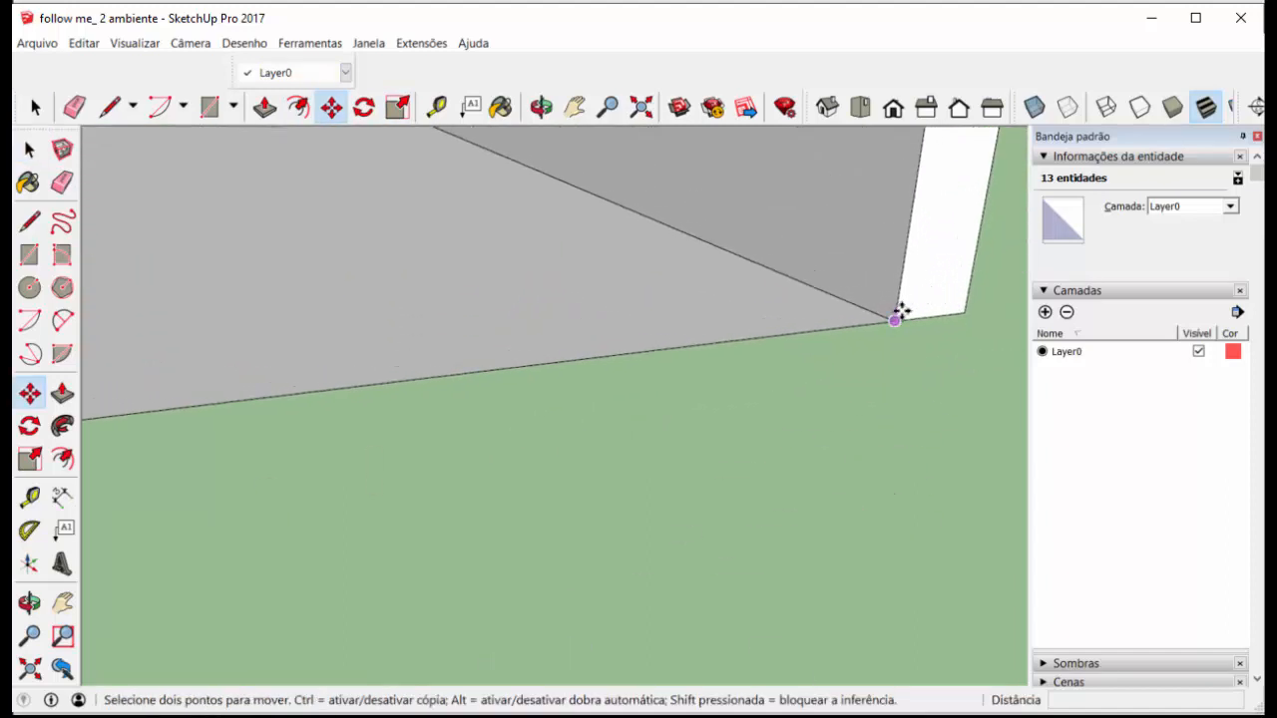
scroll(891, 297, "down", 2)
scroll(891, 298, "down", 3)
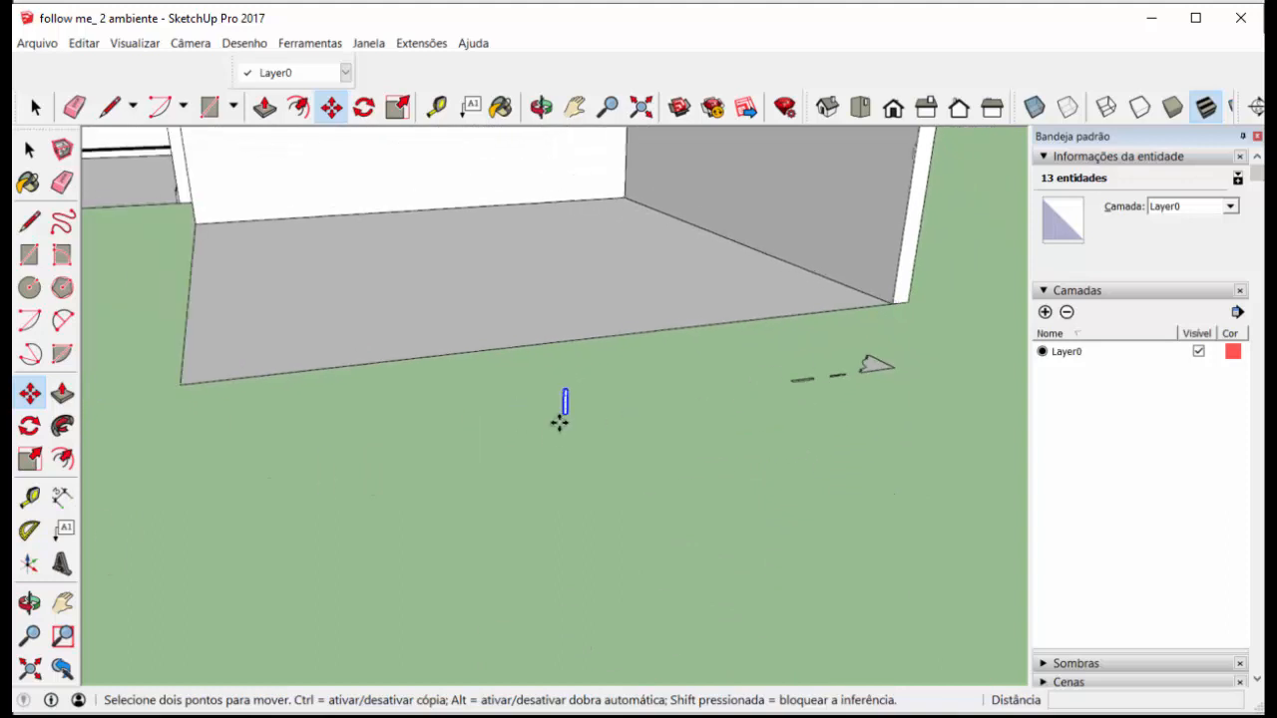
scroll(558, 422, "up", 4)
scroll(605, 388, "down", 3)
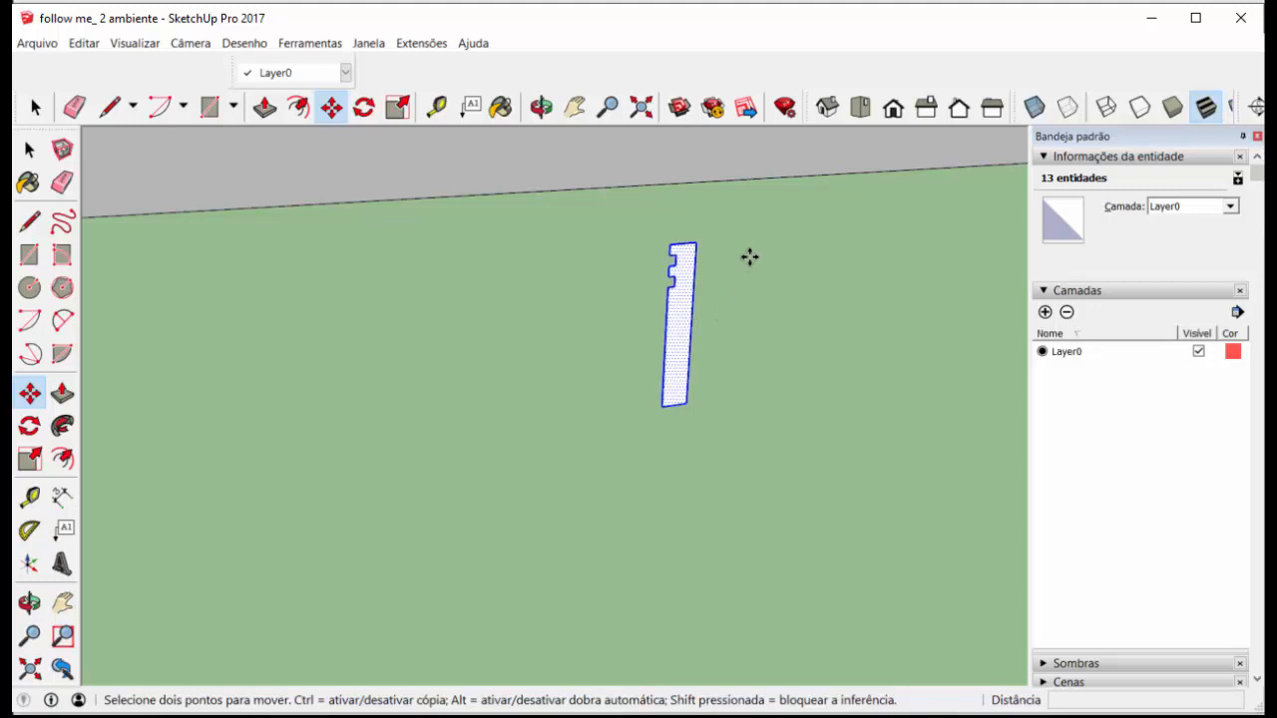
left_click(684, 401)
scroll(649, 409, "down", 5)
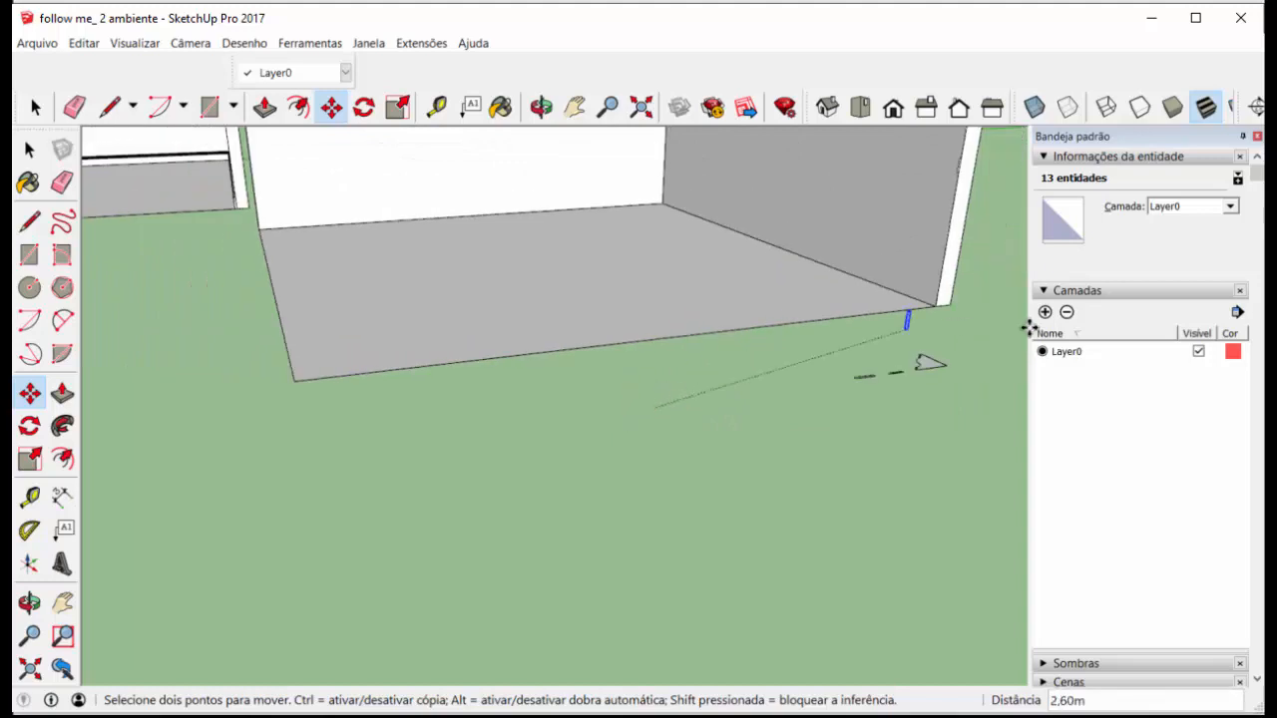
scroll(955, 280, "up", 6)
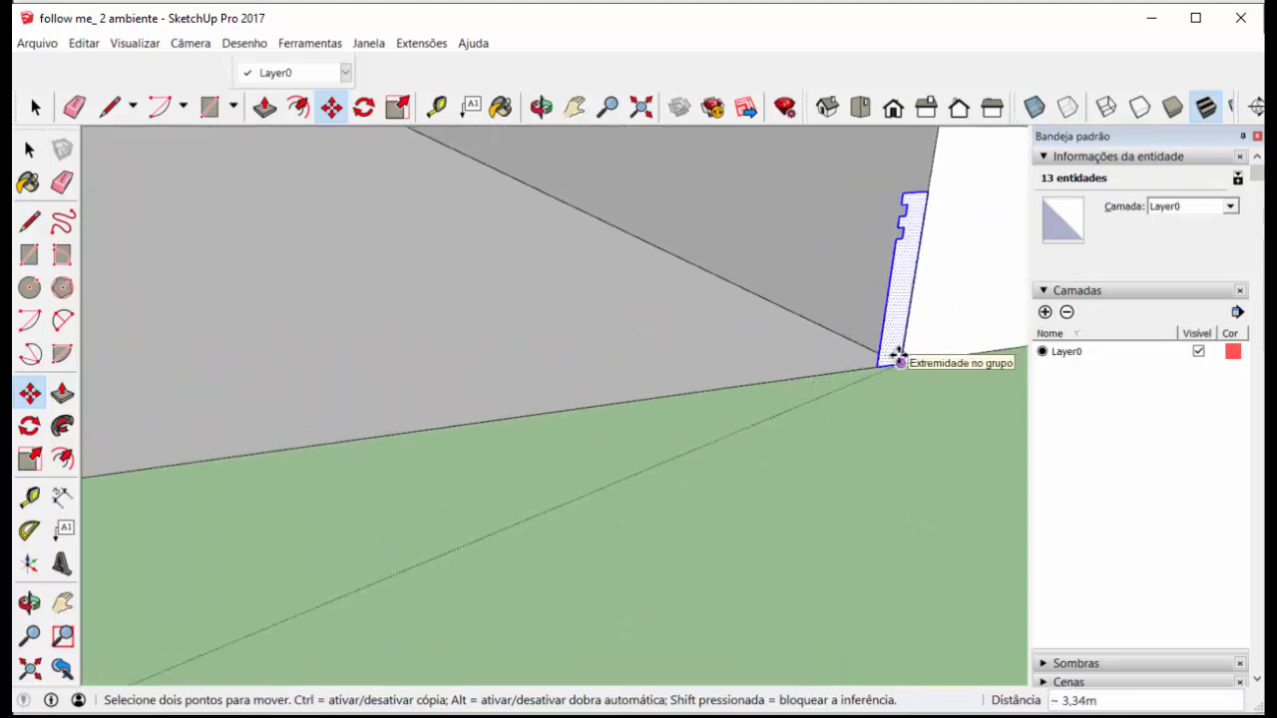
left_click(898, 357)
scroll(888, 434, "down", 3)
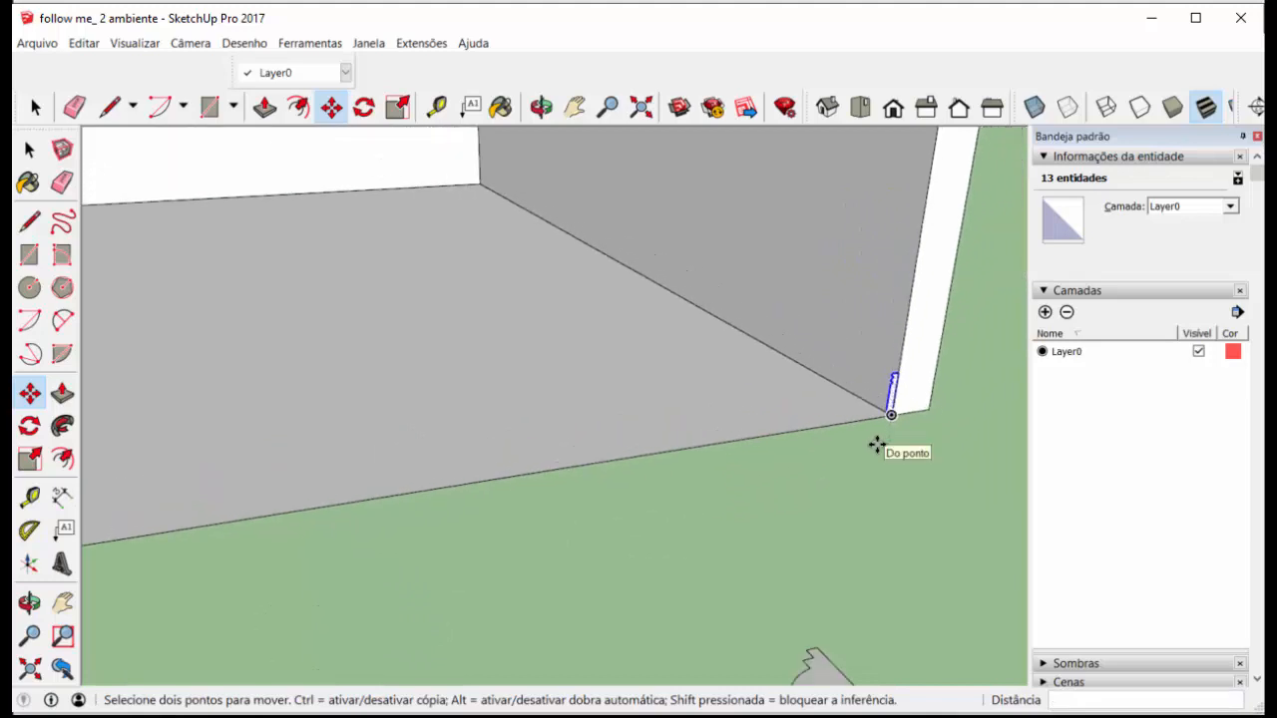
scroll(876, 445, "down", 2)
scroll(874, 447, "down", 4)
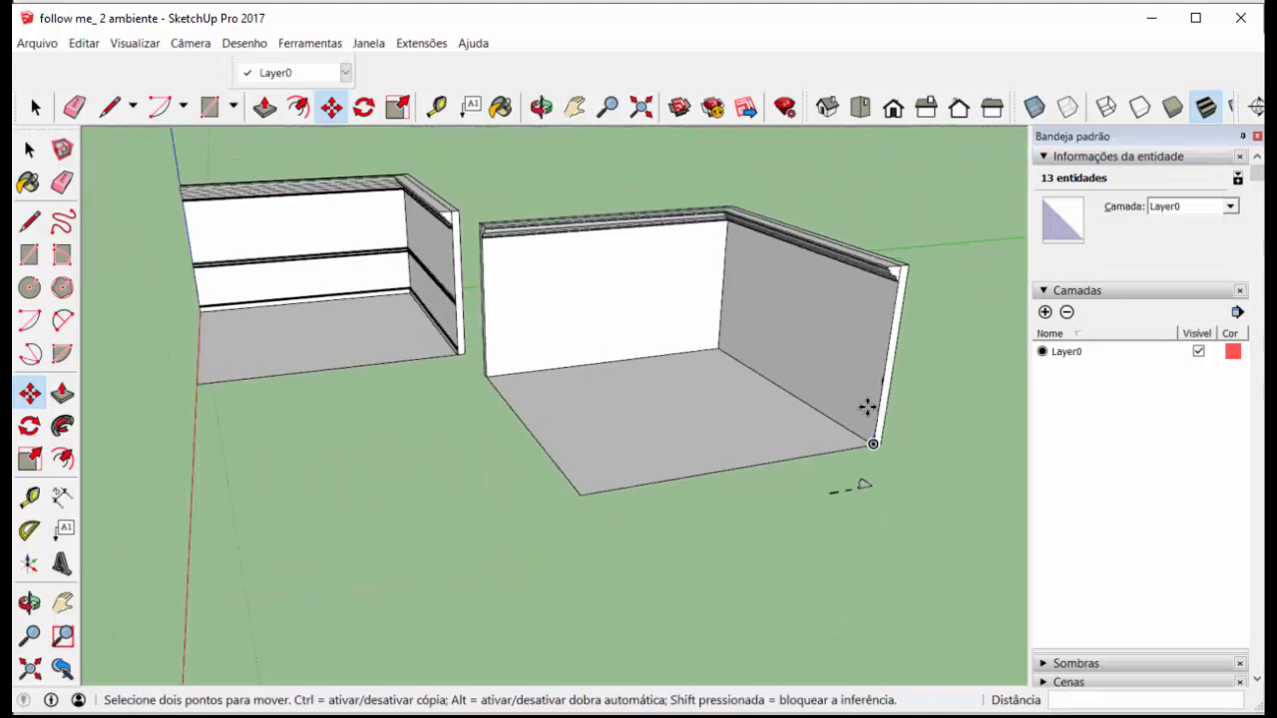
scroll(893, 394, "up", 4)
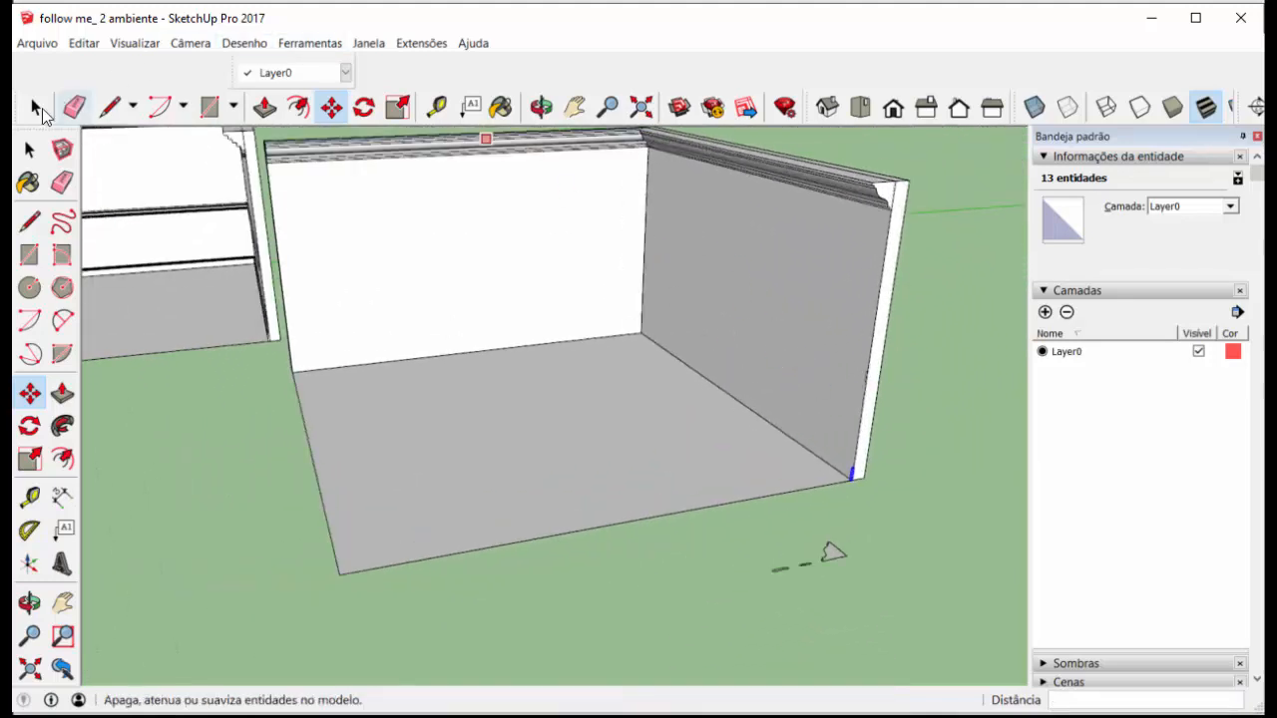
left_click(38, 110)
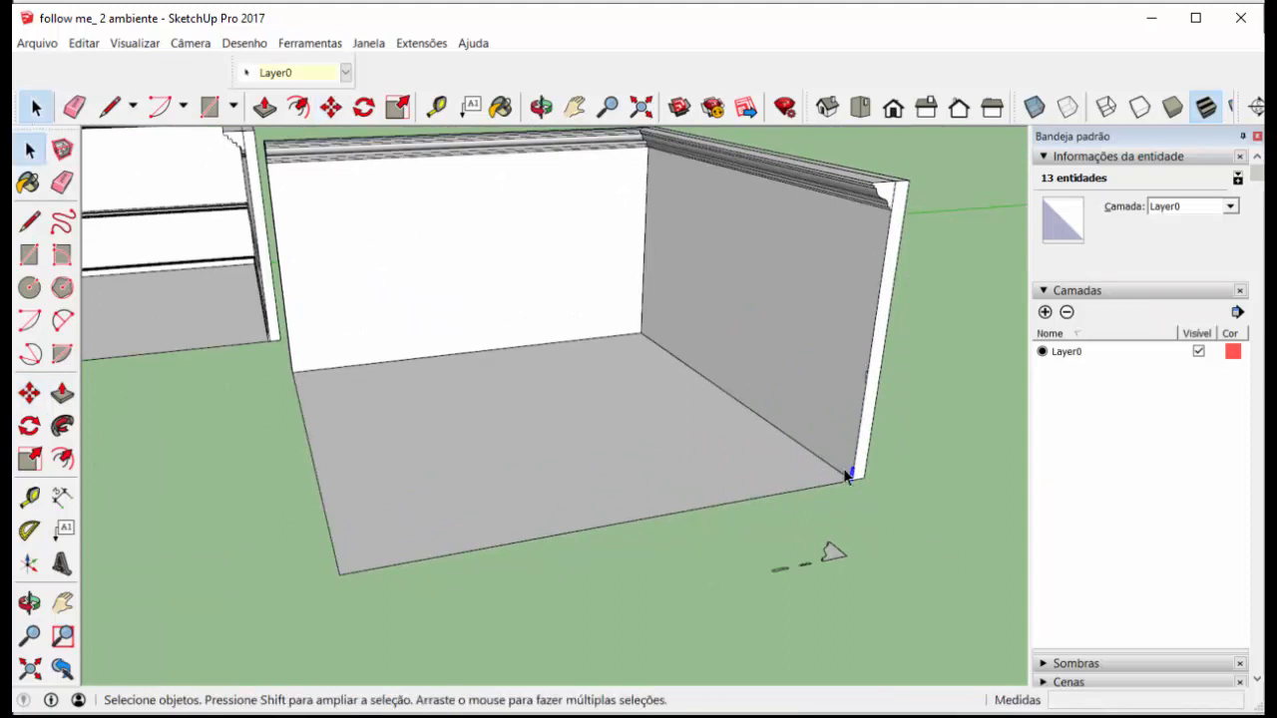
scroll(888, 431, "up", 2)
middle_click_drag(888, 431, 882, 519)
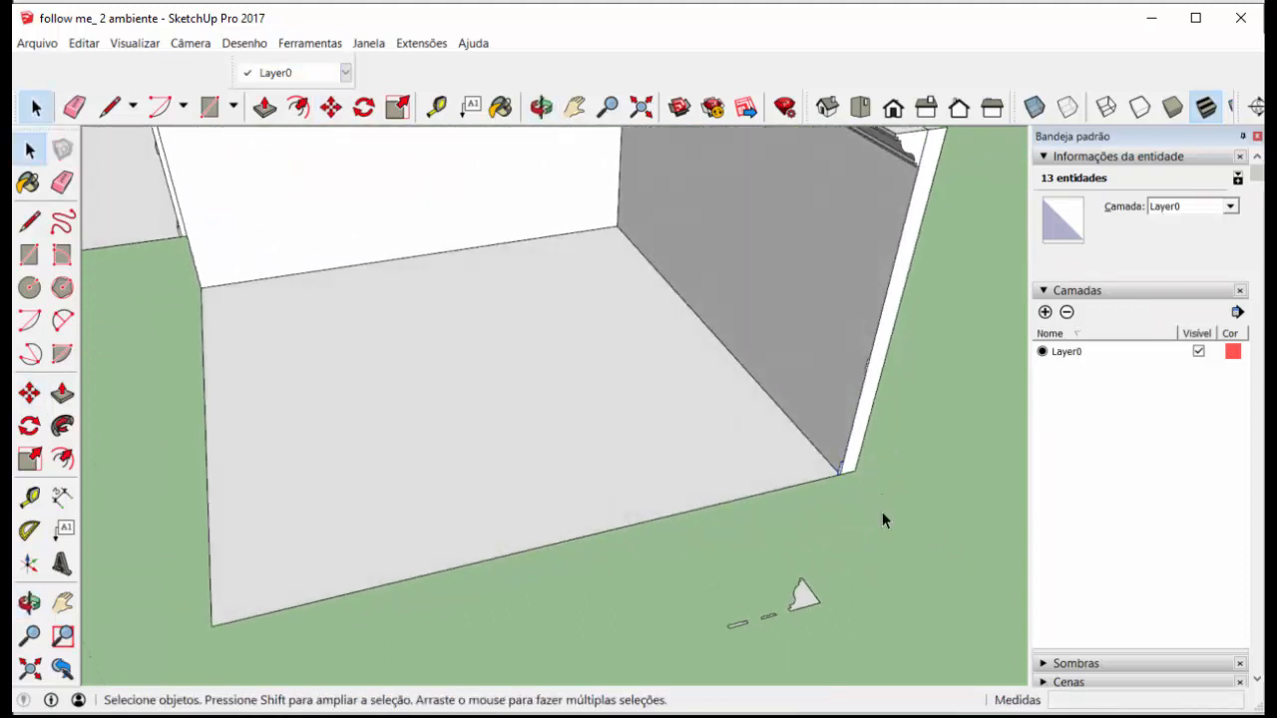
left_click(883, 514)
Sweep the rail profile around both walls with Follow Me, using the two connected path edges along the wall tops
scroll(878, 519, "down", 4)
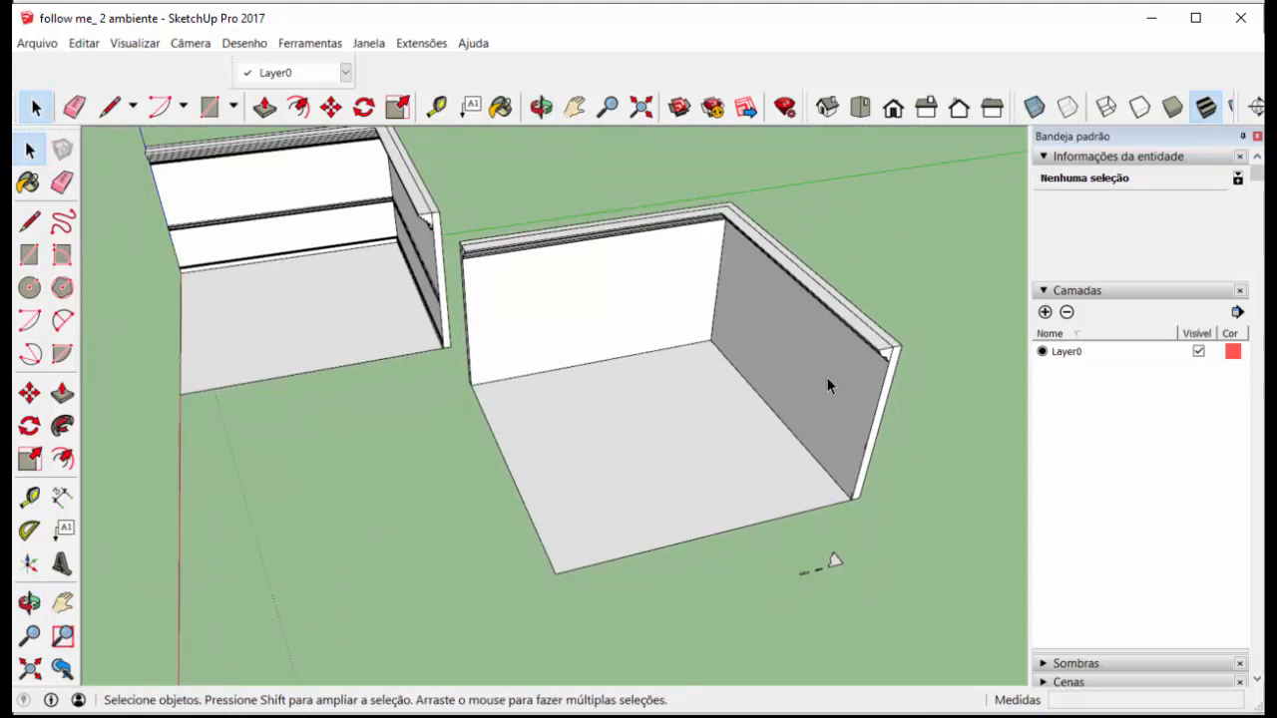
scroll(820, 309, "up", 3)
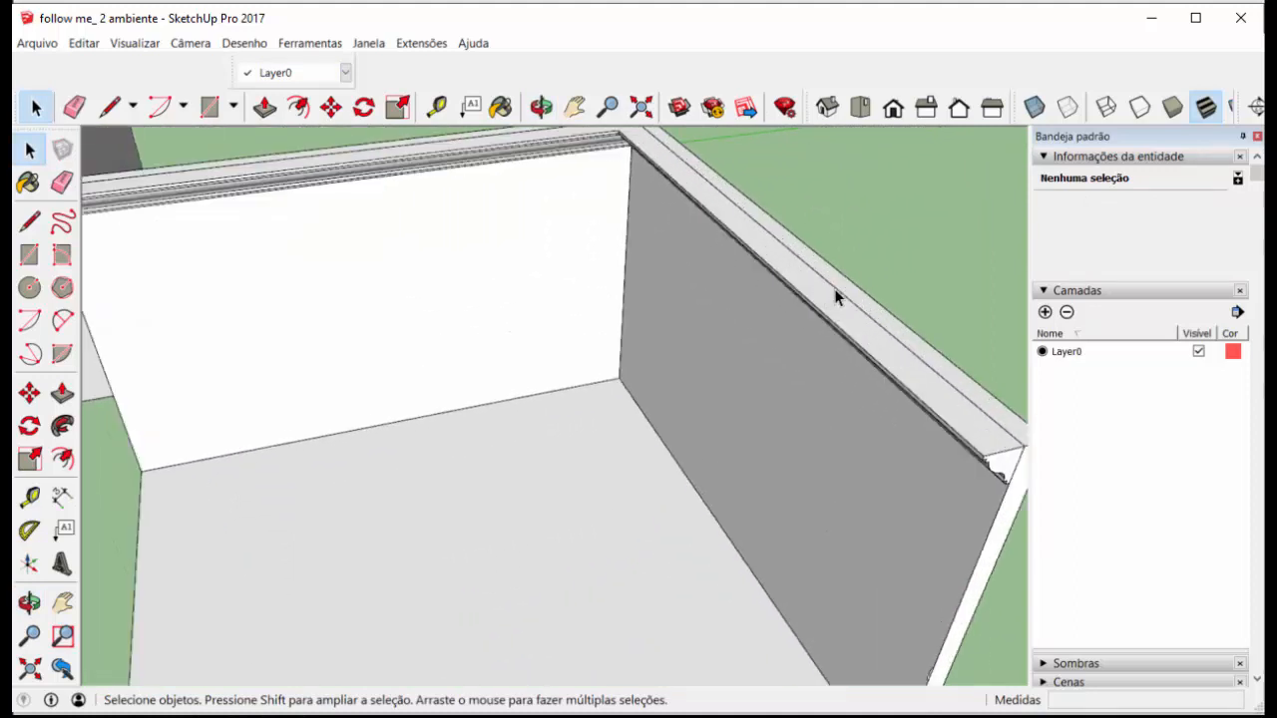
left_click(835, 292)
scroll(841, 322, "down", 3)
scroll(652, 216, "up", 3)
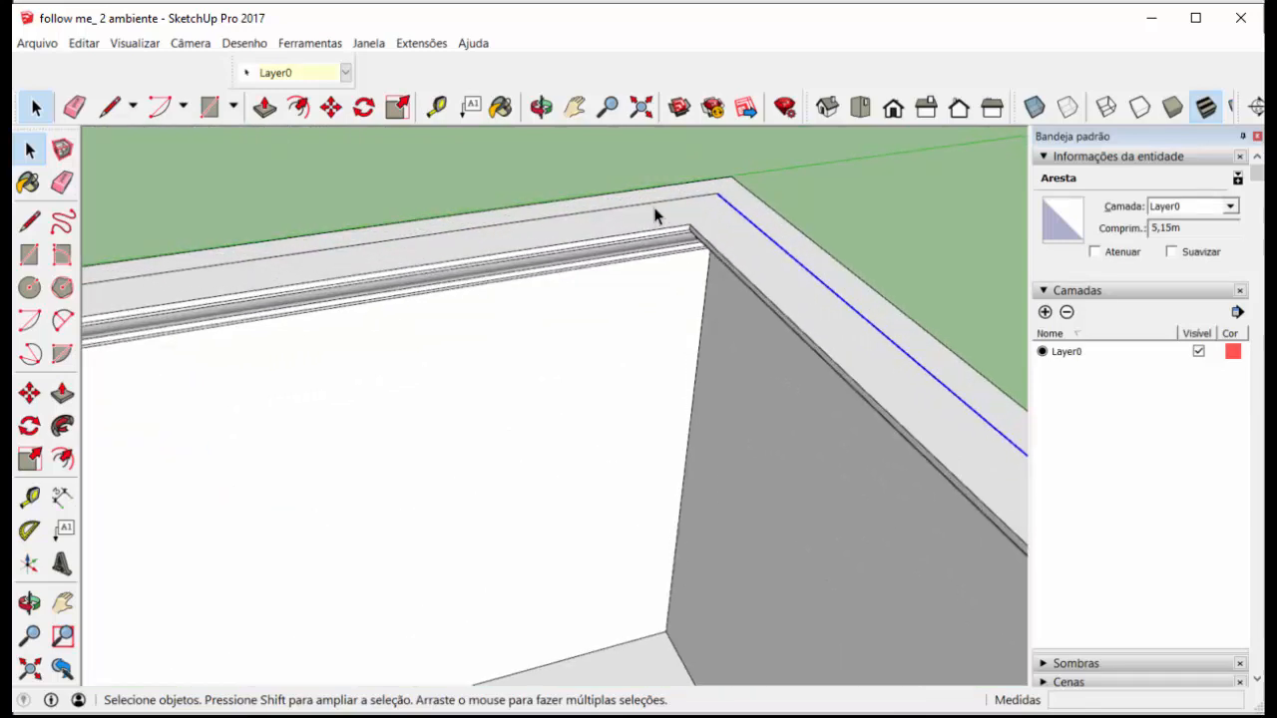
scroll(637, 209, "up", 2)
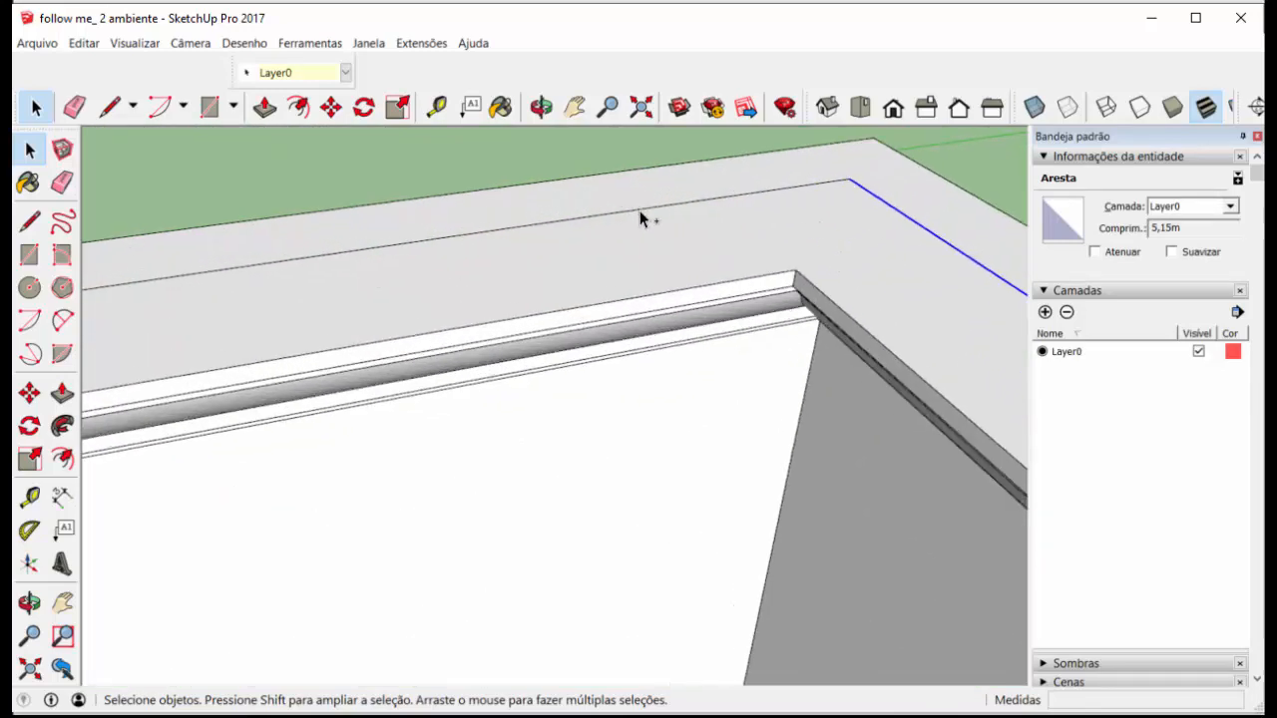
left_click(639, 211, "shift")
scroll(659, 194, "down", 4)
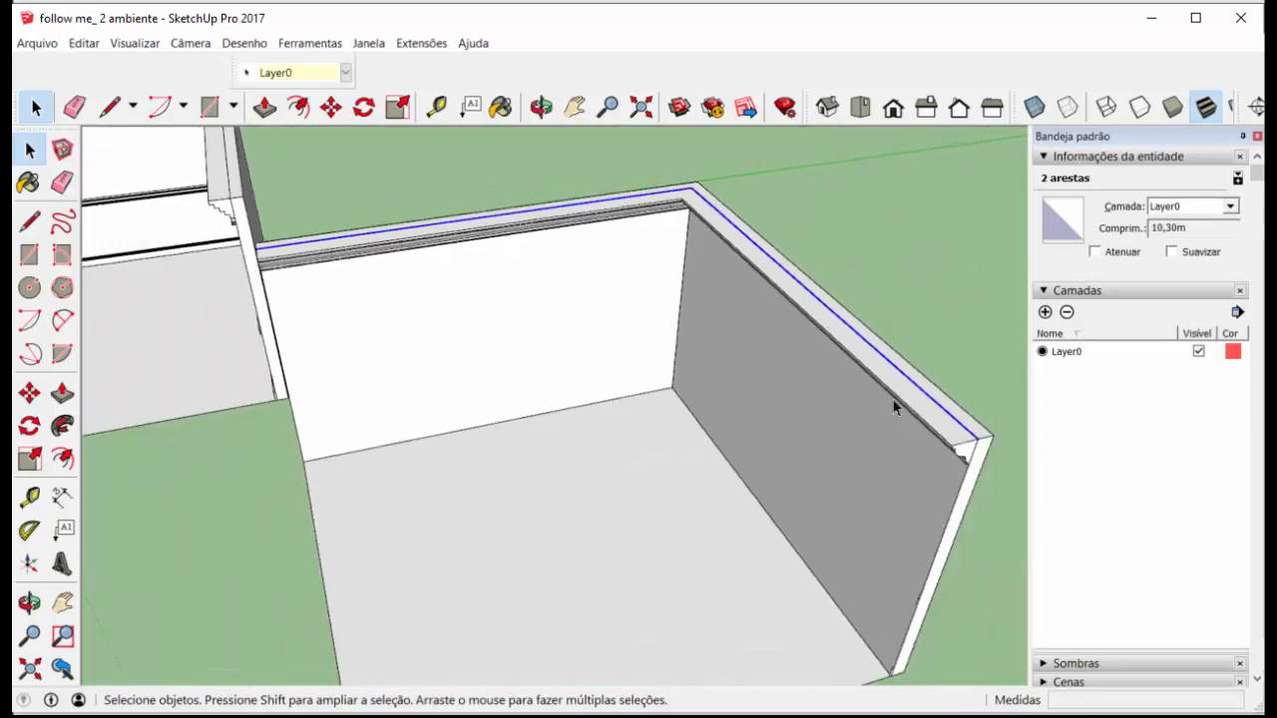
scroll(878, 384, "down", 4)
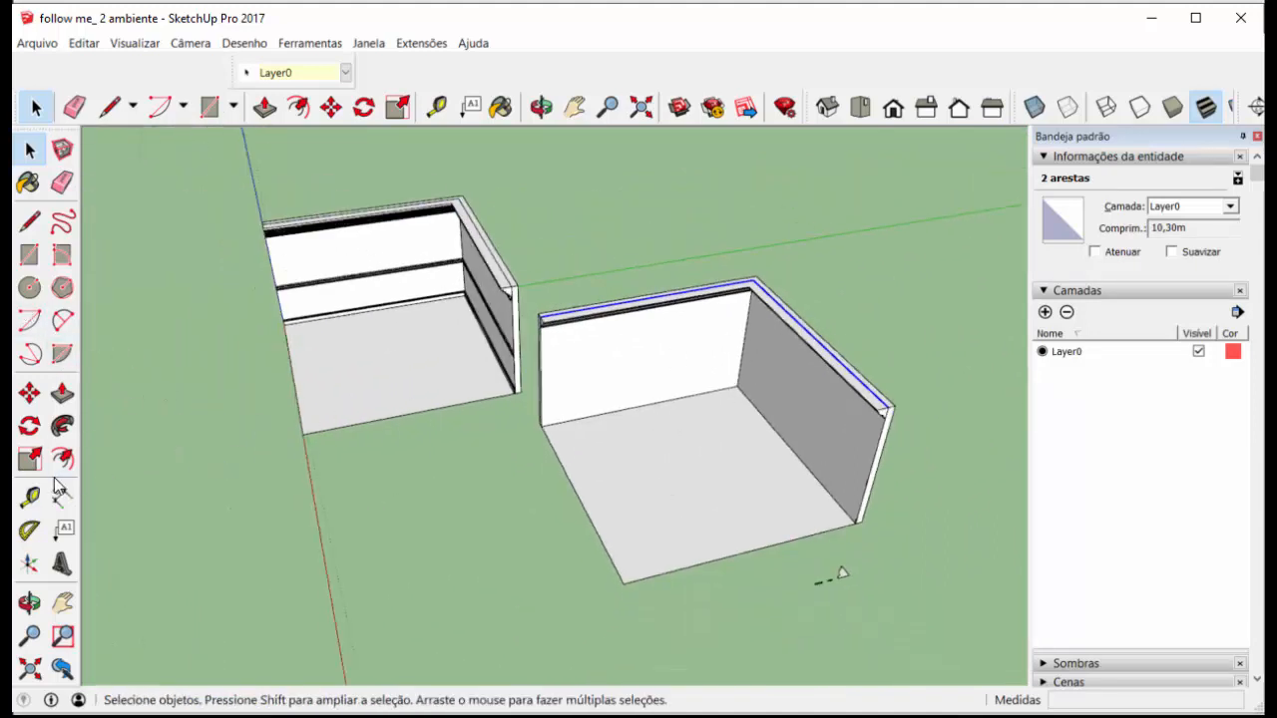
left_click(64, 428)
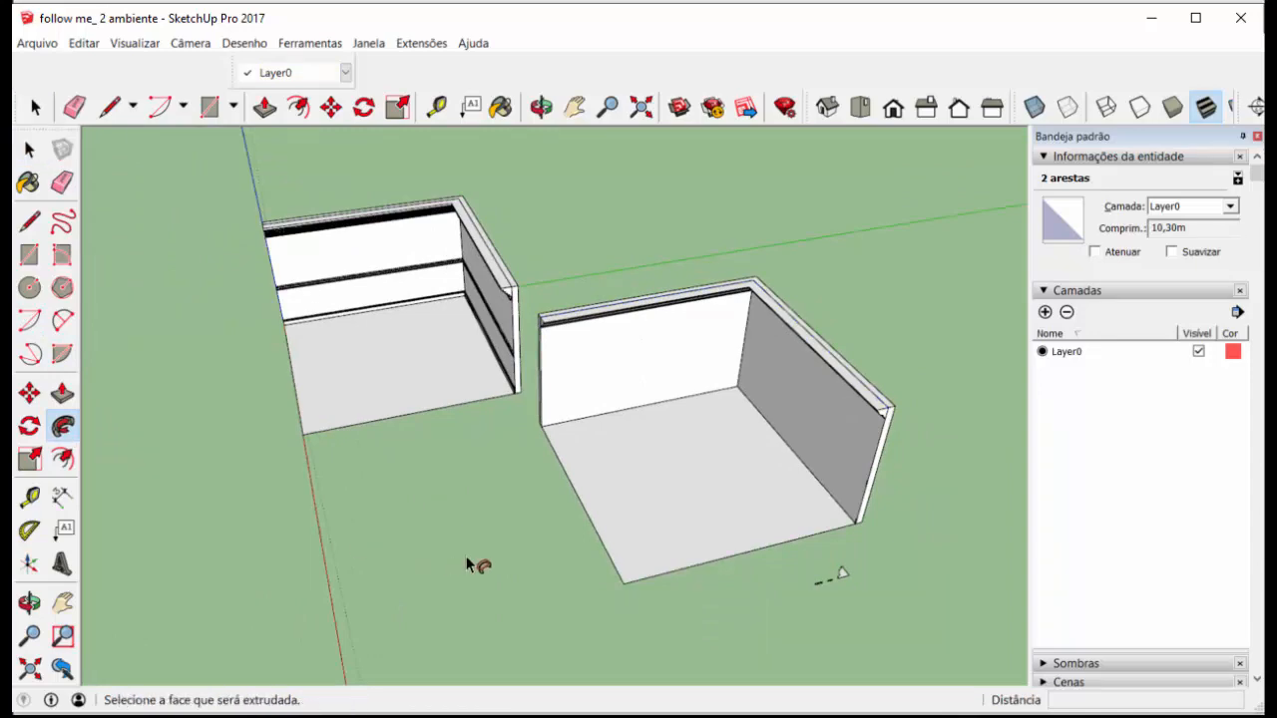
scroll(866, 488, "up", 6)
scroll(870, 474, "up", 4)
left_click(847, 450)
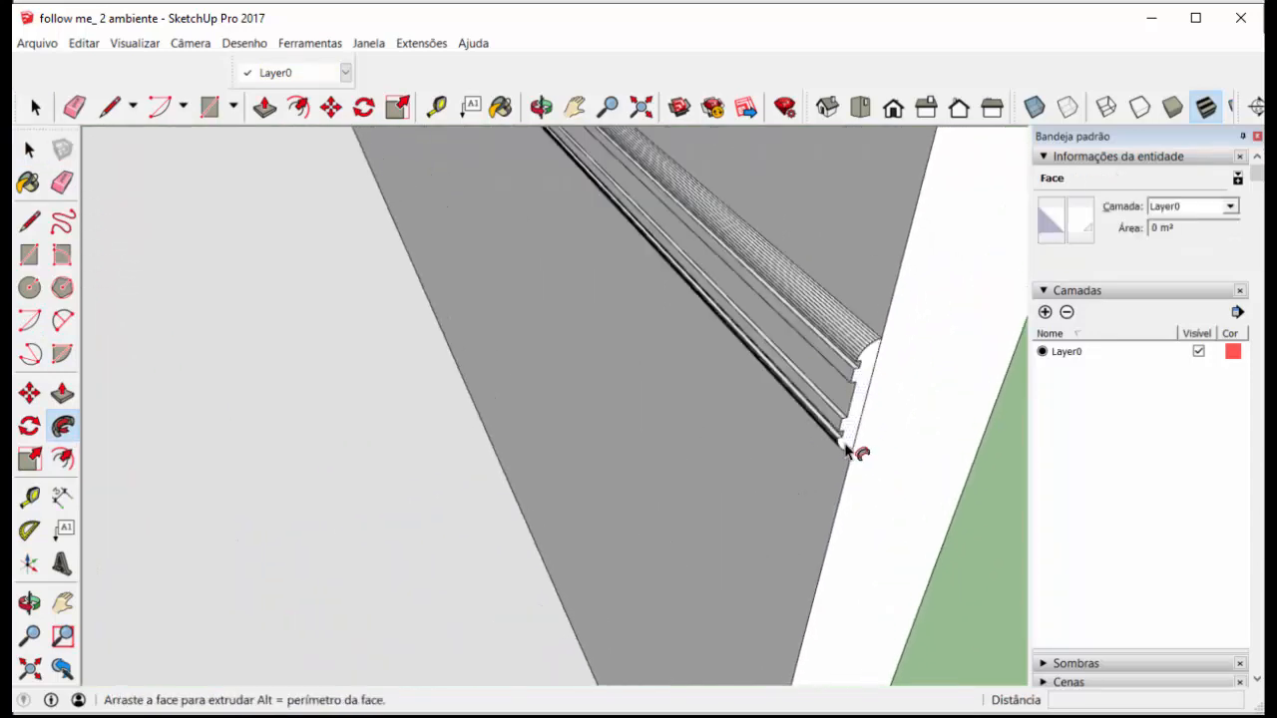
scroll(834, 485, "down", 6)
scroll(823, 469, "down", 3)
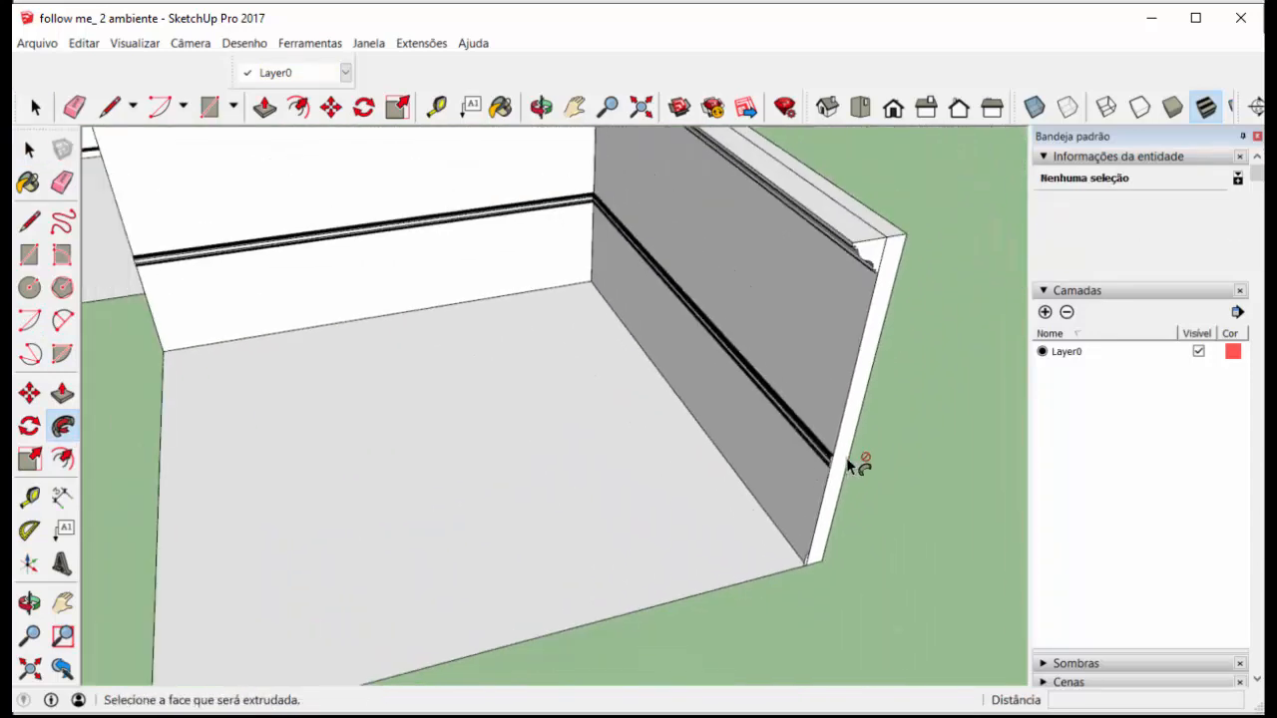
scroll(846, 457, "up", 8)
scroll(769, 488, "down", 2)
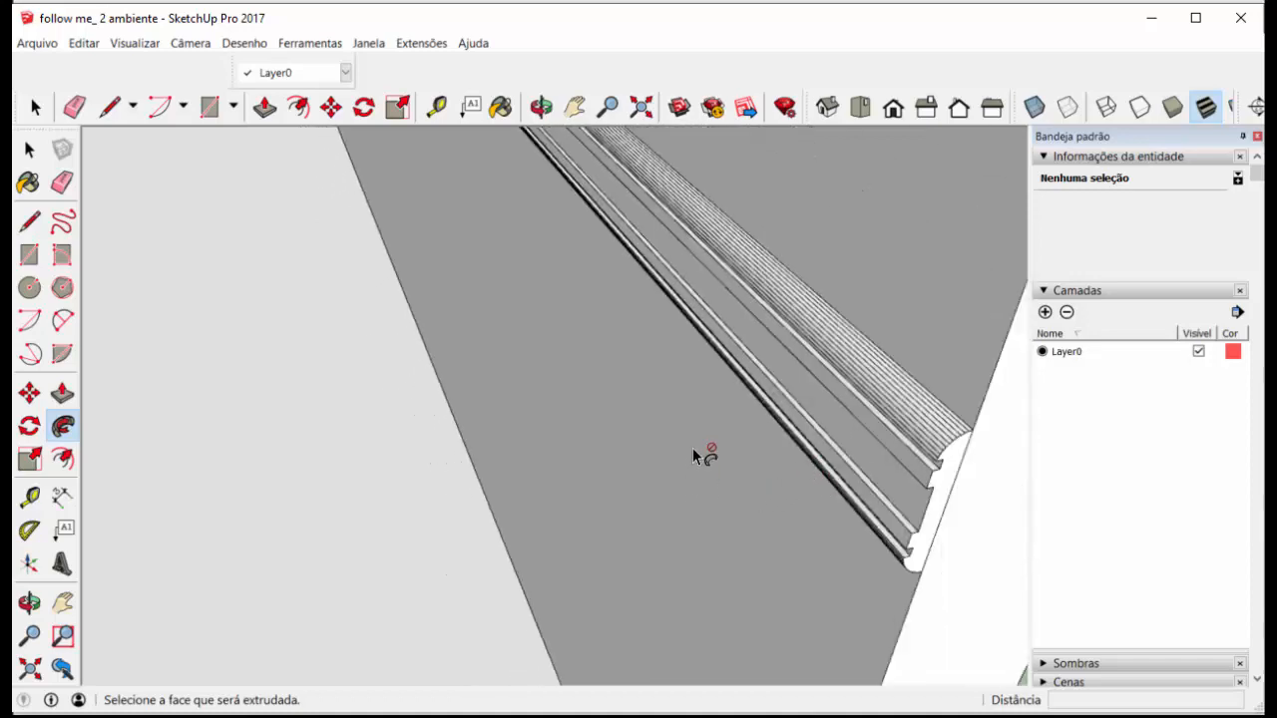
scroll(704, 450, "down", 5)
left_click(35, 107)
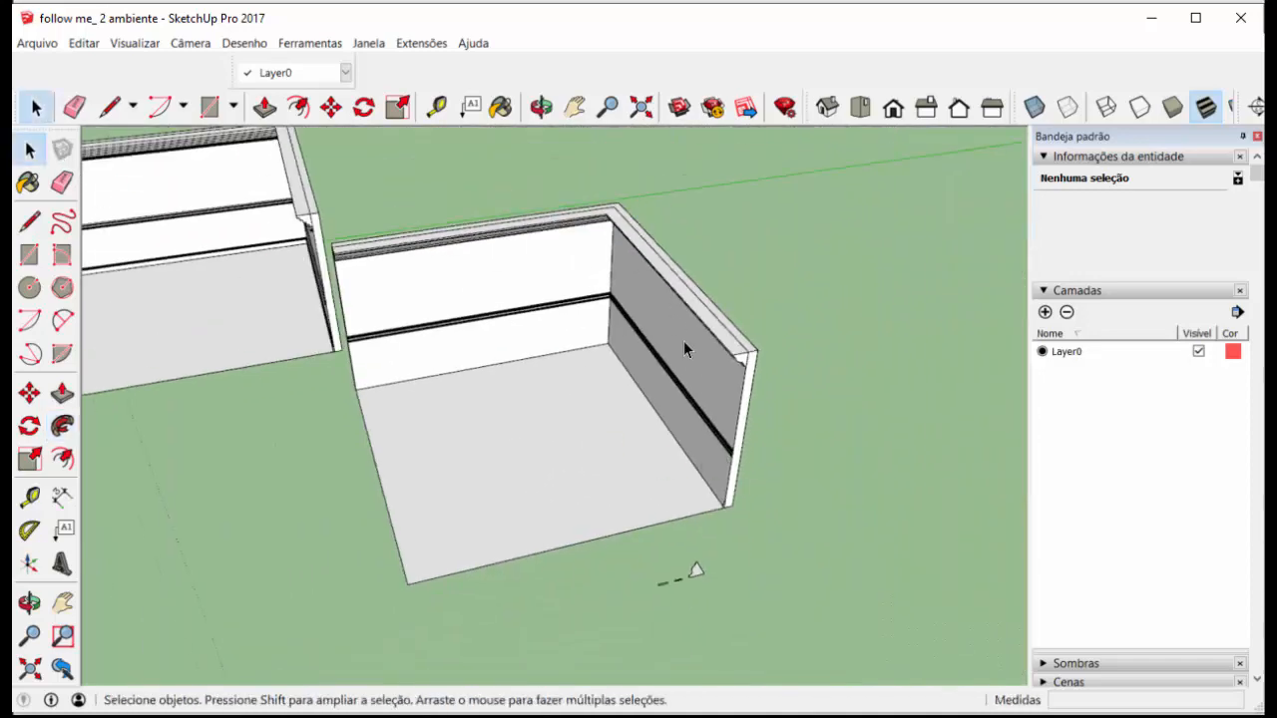
Sweep the baseboard profile around both walls with Follow Me, using the two connected path edges along the wall tops
scroll(743, 519, "up", 6)
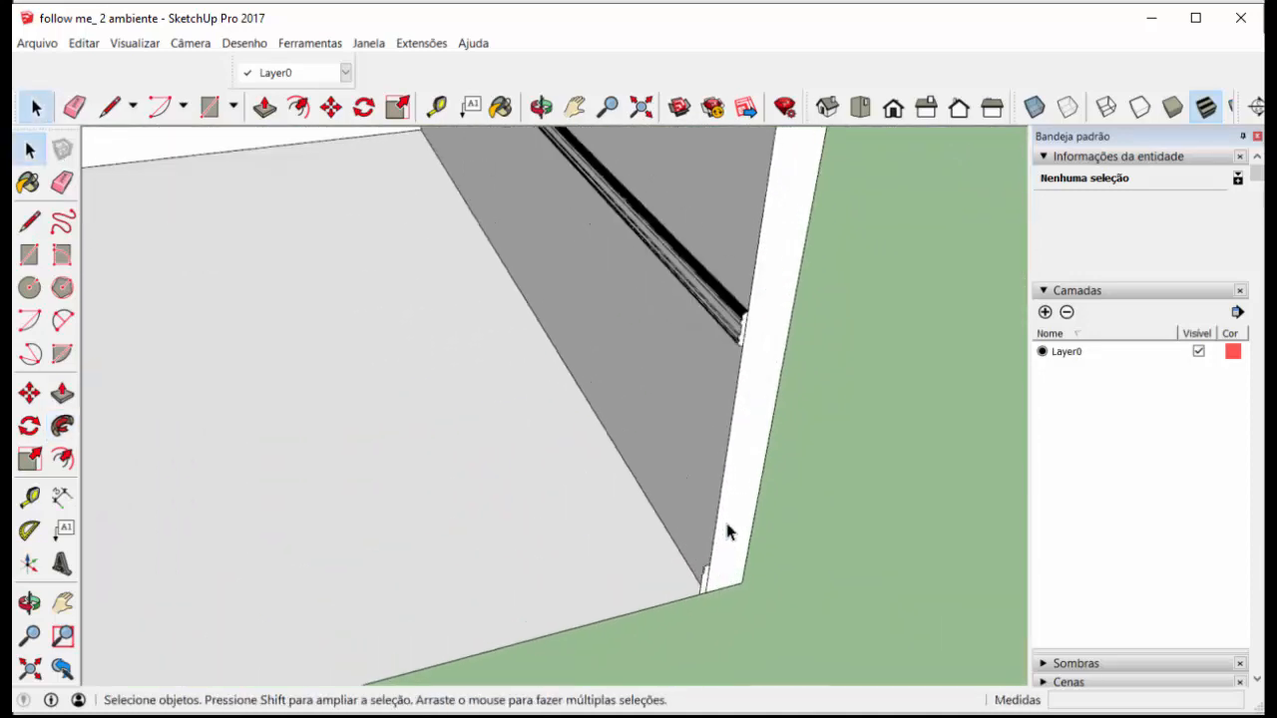
scroll(720, 577, "up", 3)
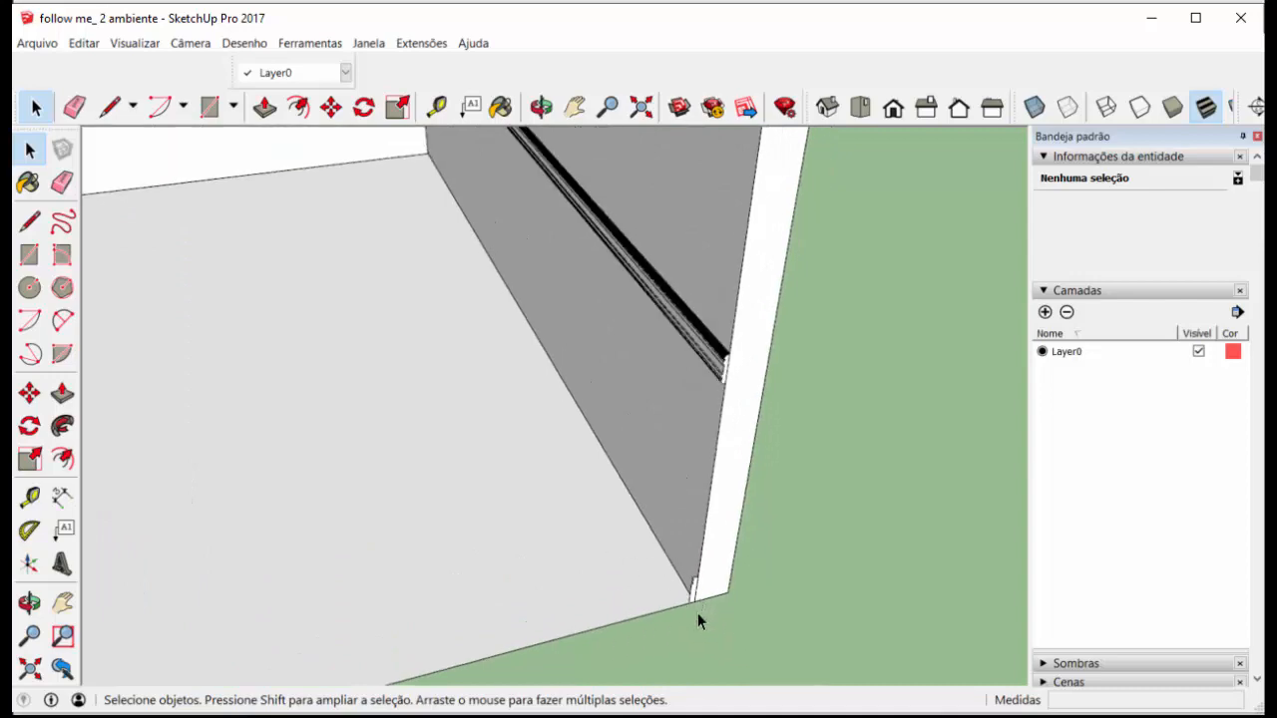
scroll(820, 606, "down", 8)
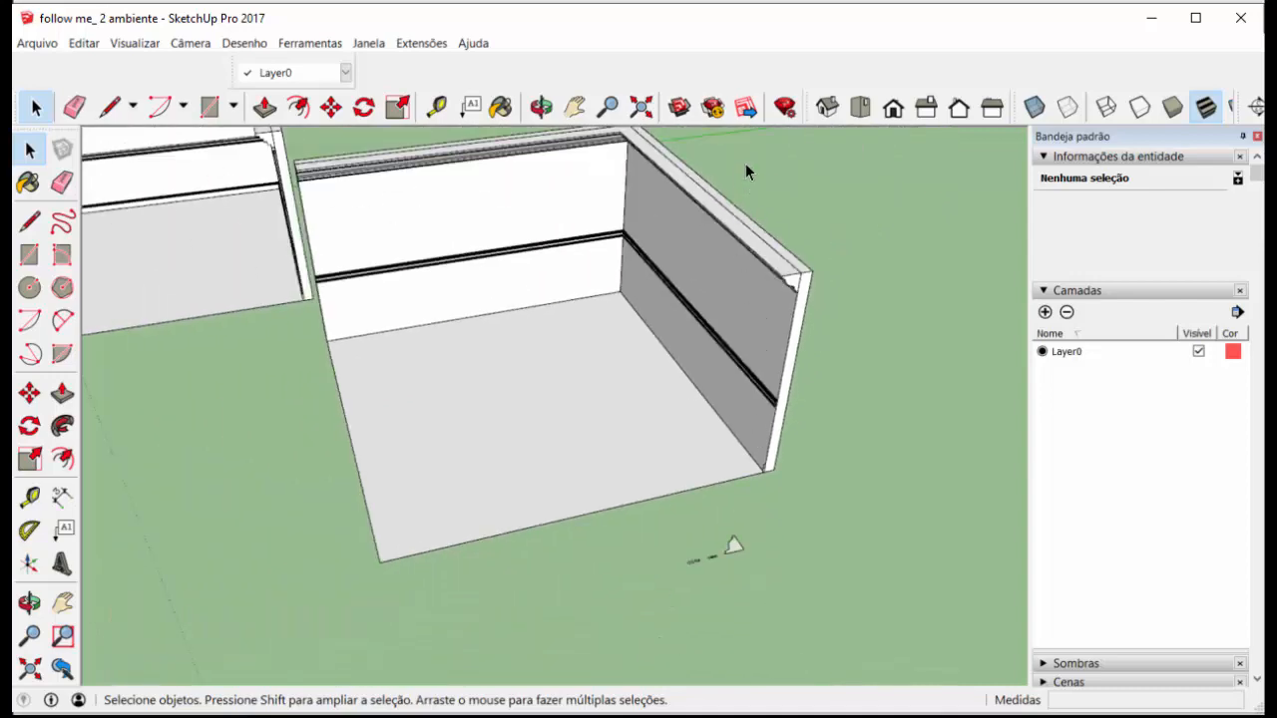
scroll(858, 532, "up", 10)
scroll(858, 531, "down", 6)
scroll(536, 222, "up", 3)
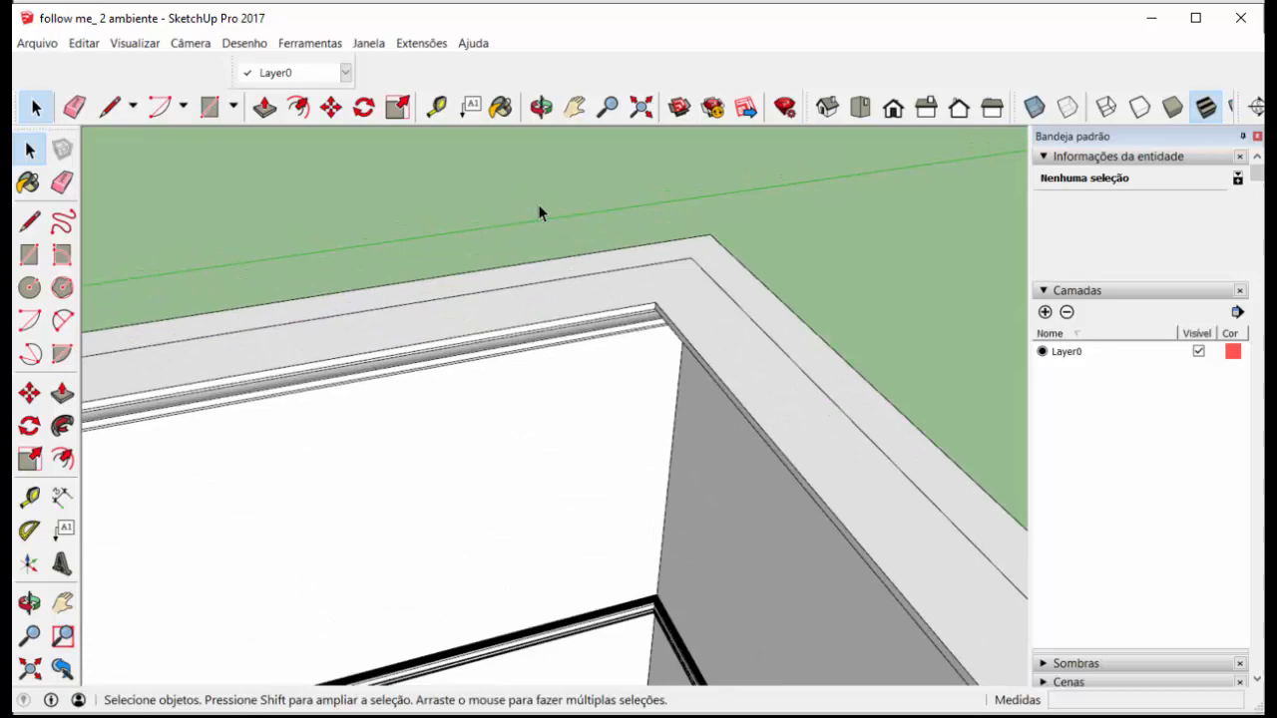
left_click(626, 277)
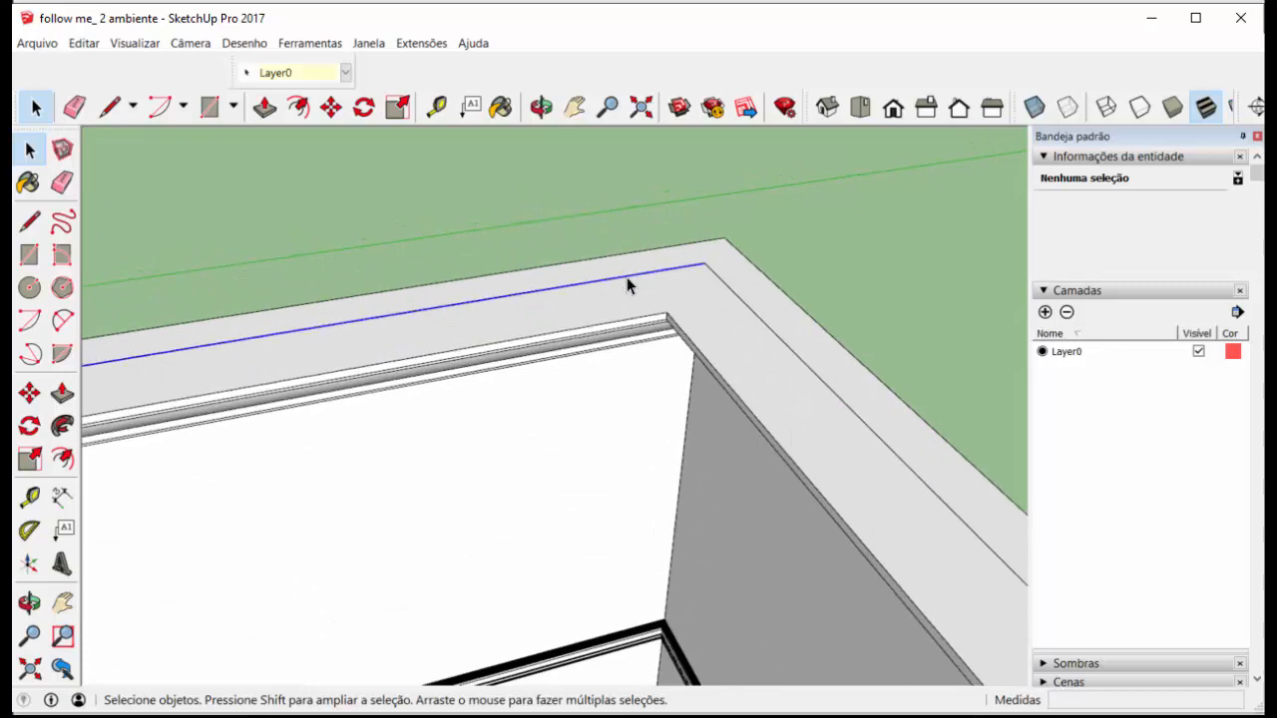
left_click(820, 386, "shift")
scroll(649, 236, "down", 6)
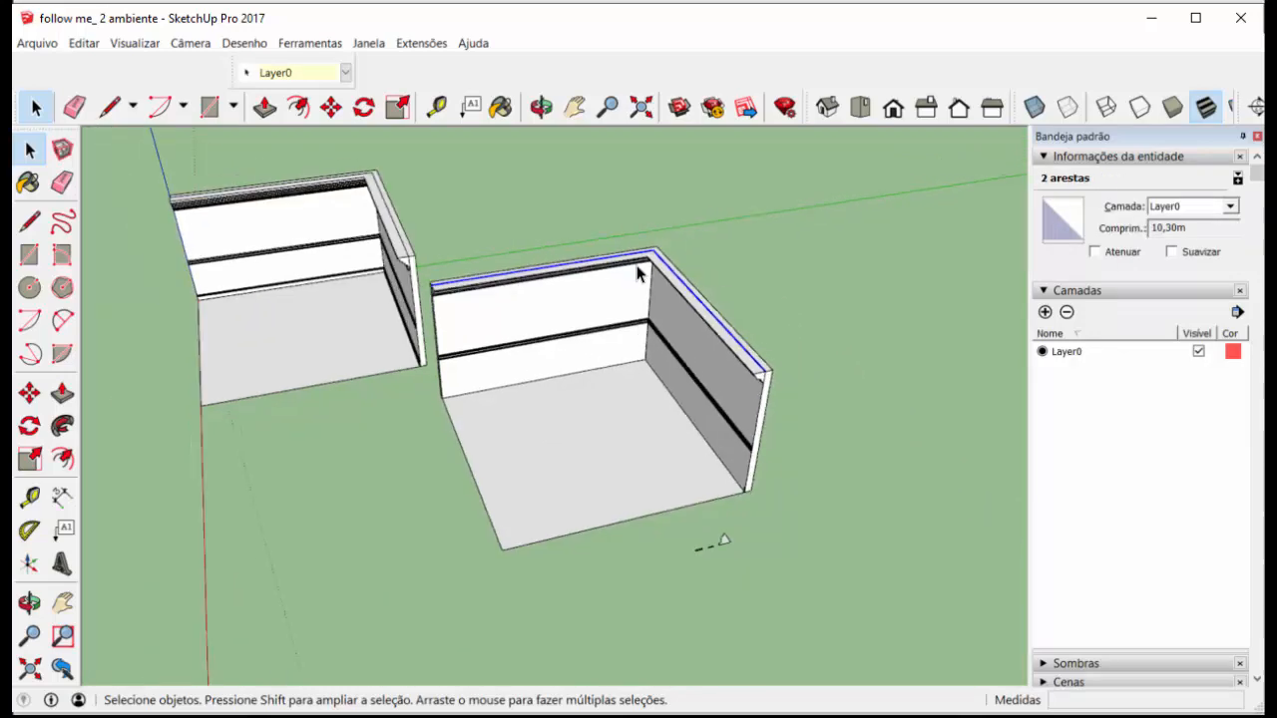
left_click(66, 429)
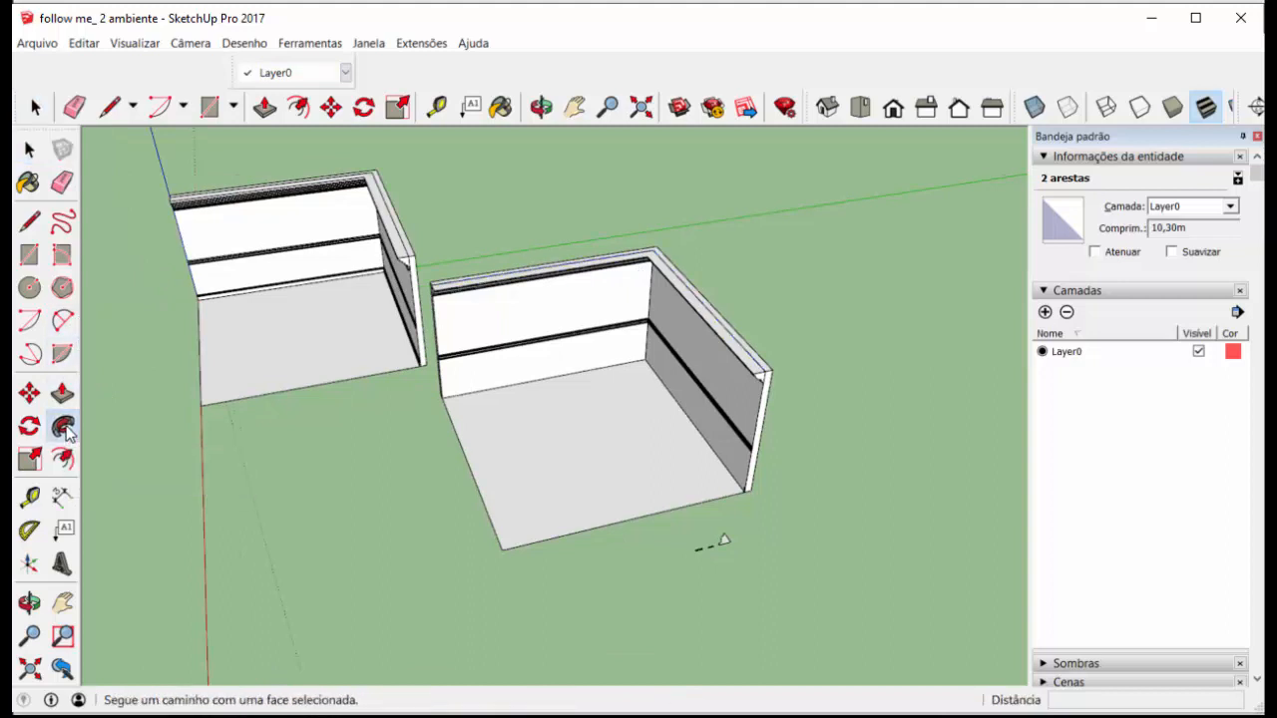
scroll(723, 501, "up", 6)
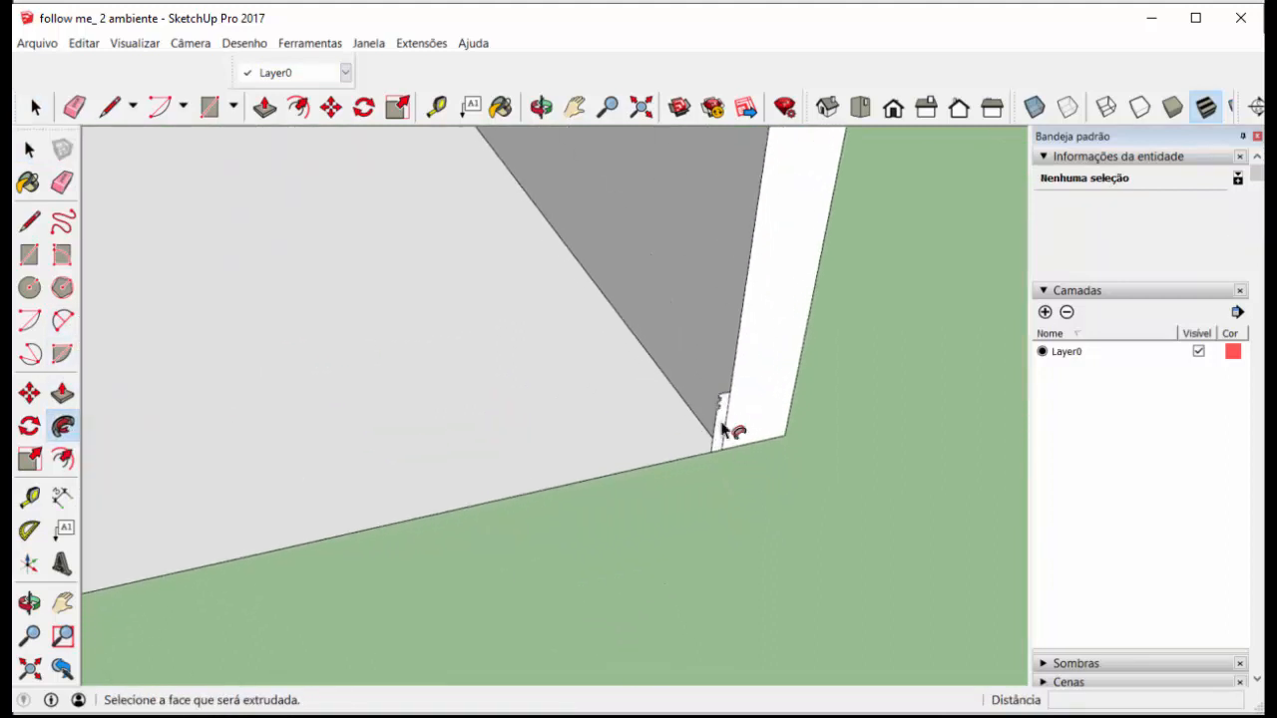
left_click(717, 447)
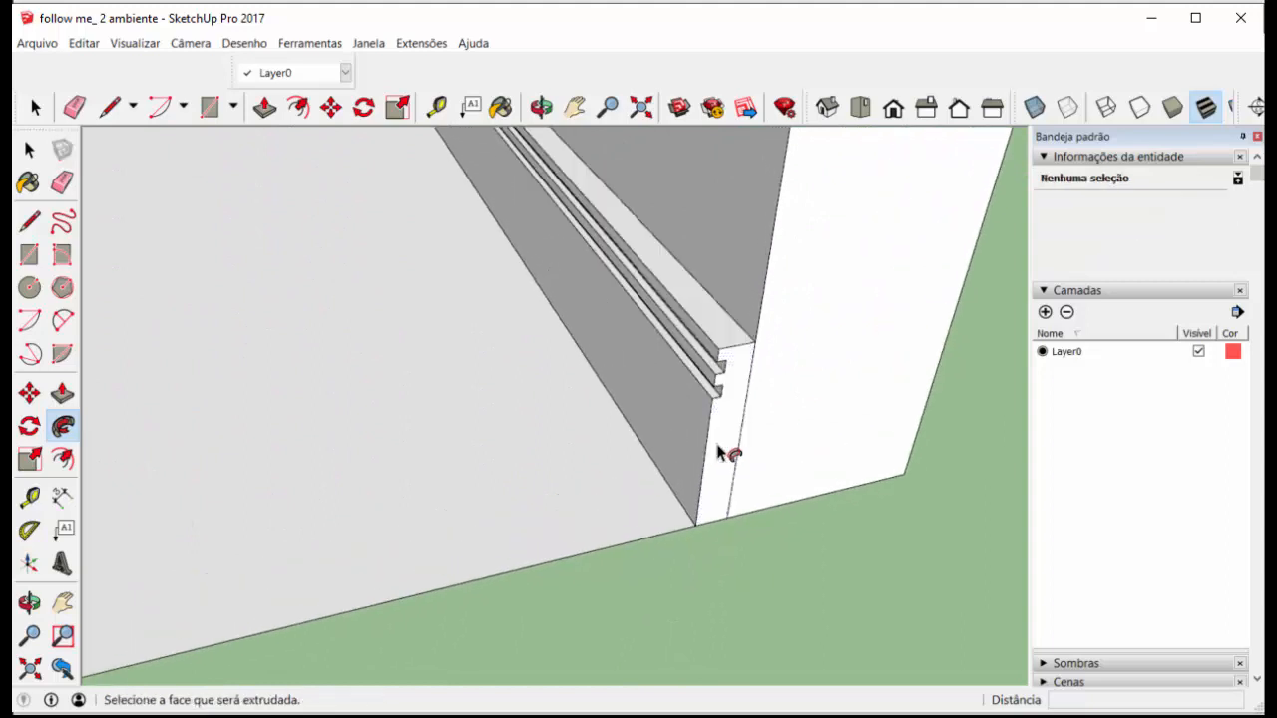
scroll(784, 486, "down", 6)
scroll(788, 489, "down", 5)
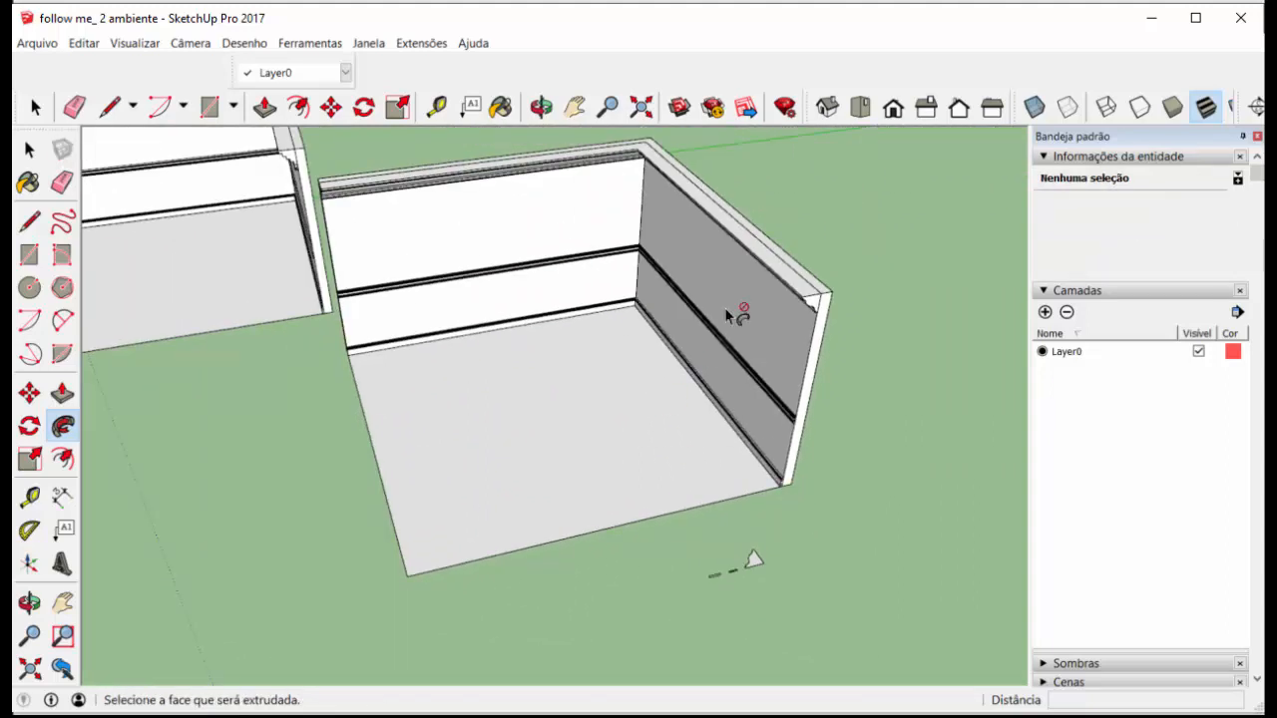
Select all connected geometry of the swept baseboard and make it a group
left_click(35, 108)
left_click(34, 108)
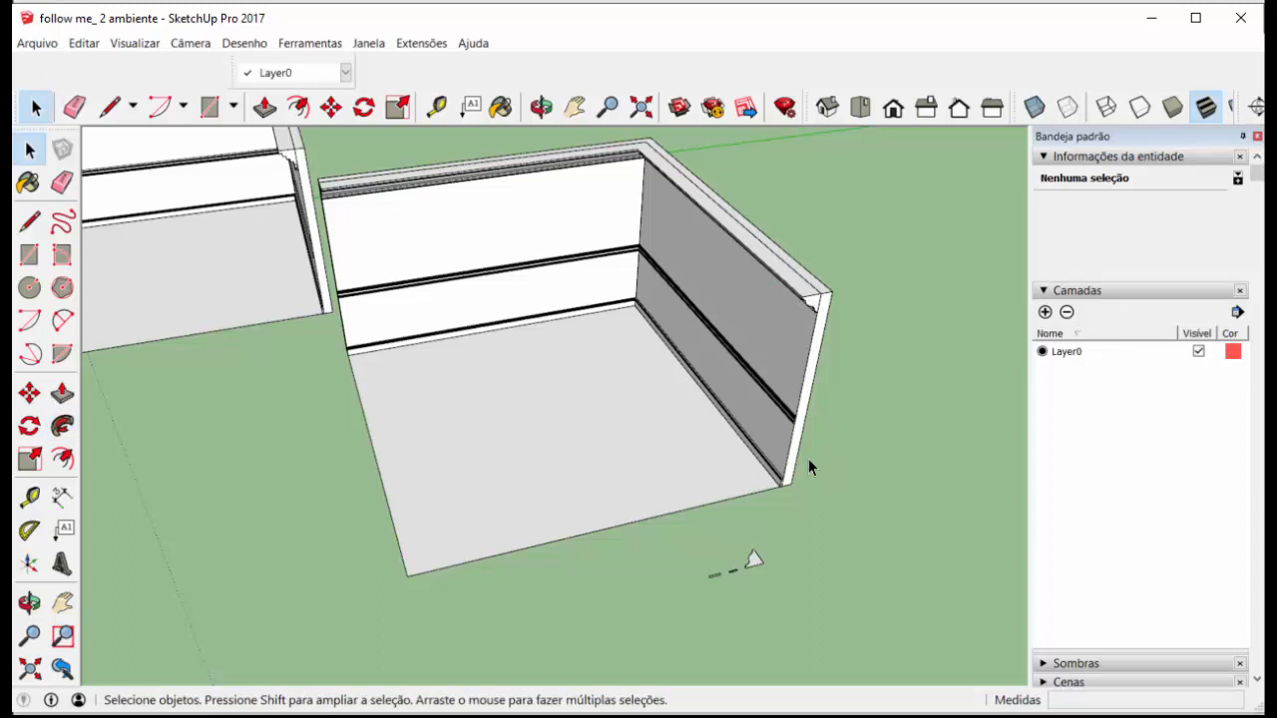
scroll(774, 489, "up", 5)
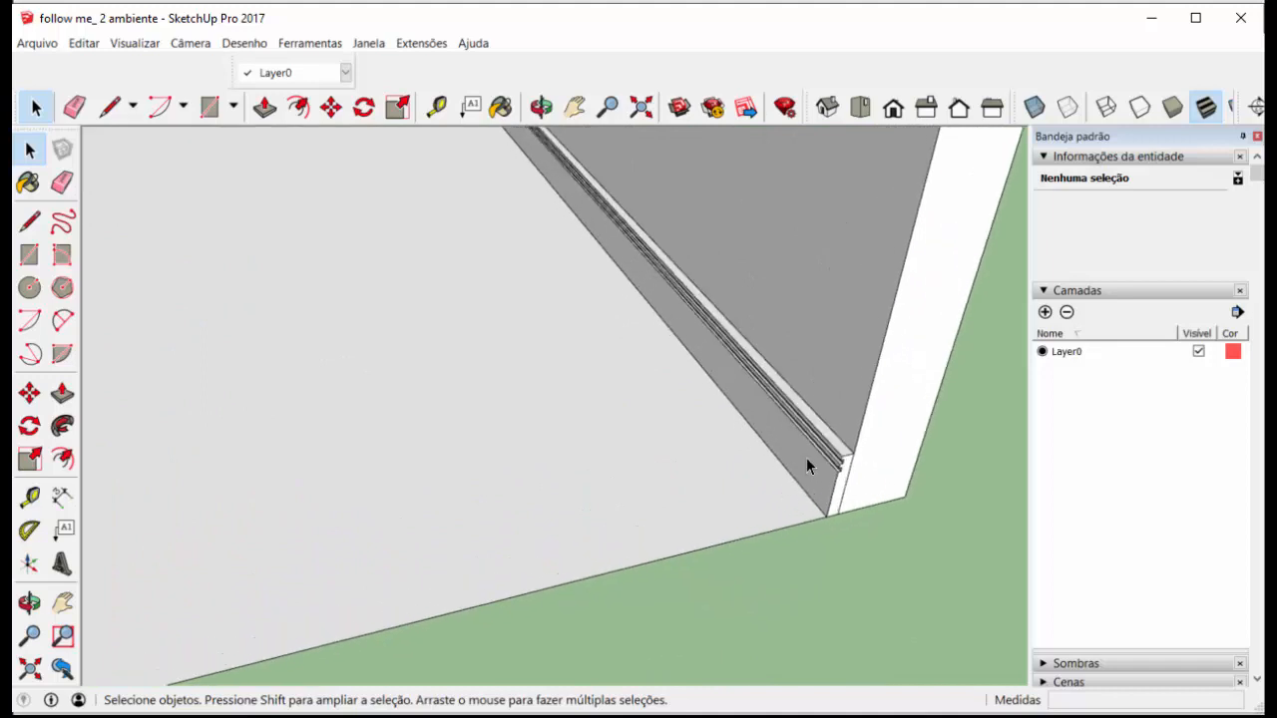
triple_click(806, 459)
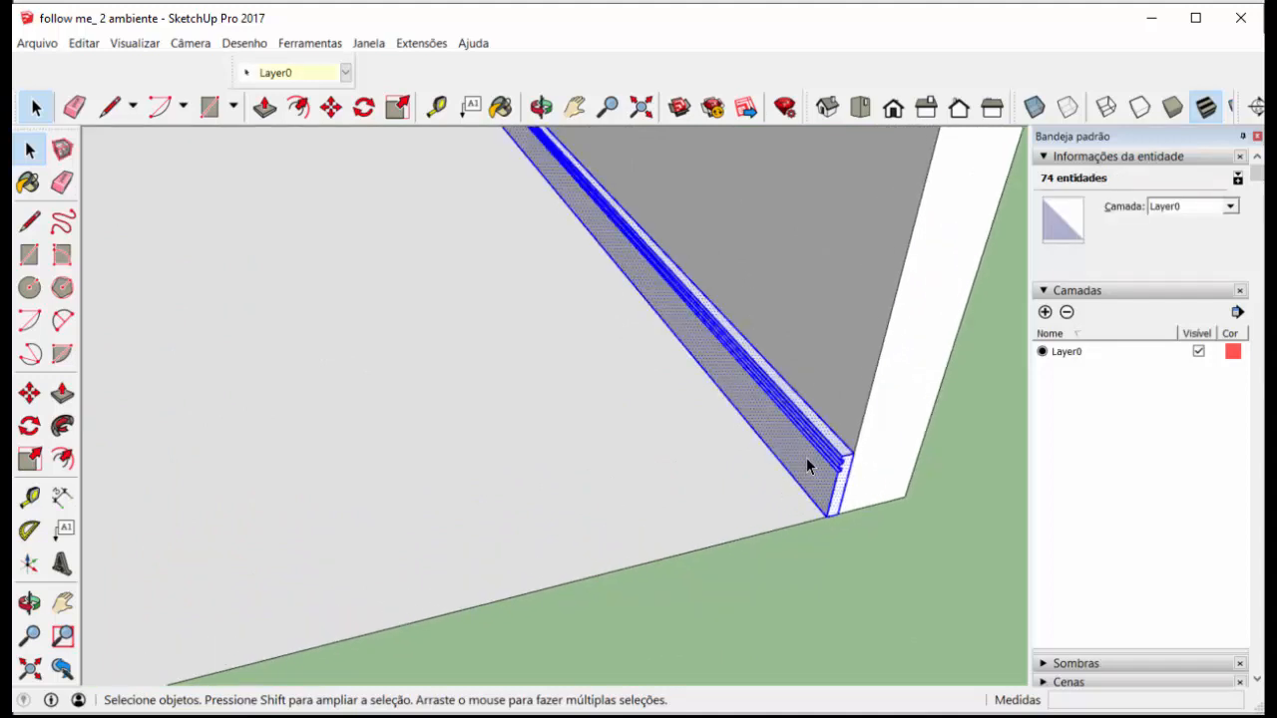
right_click(806, 457)
left_click(864, 324)
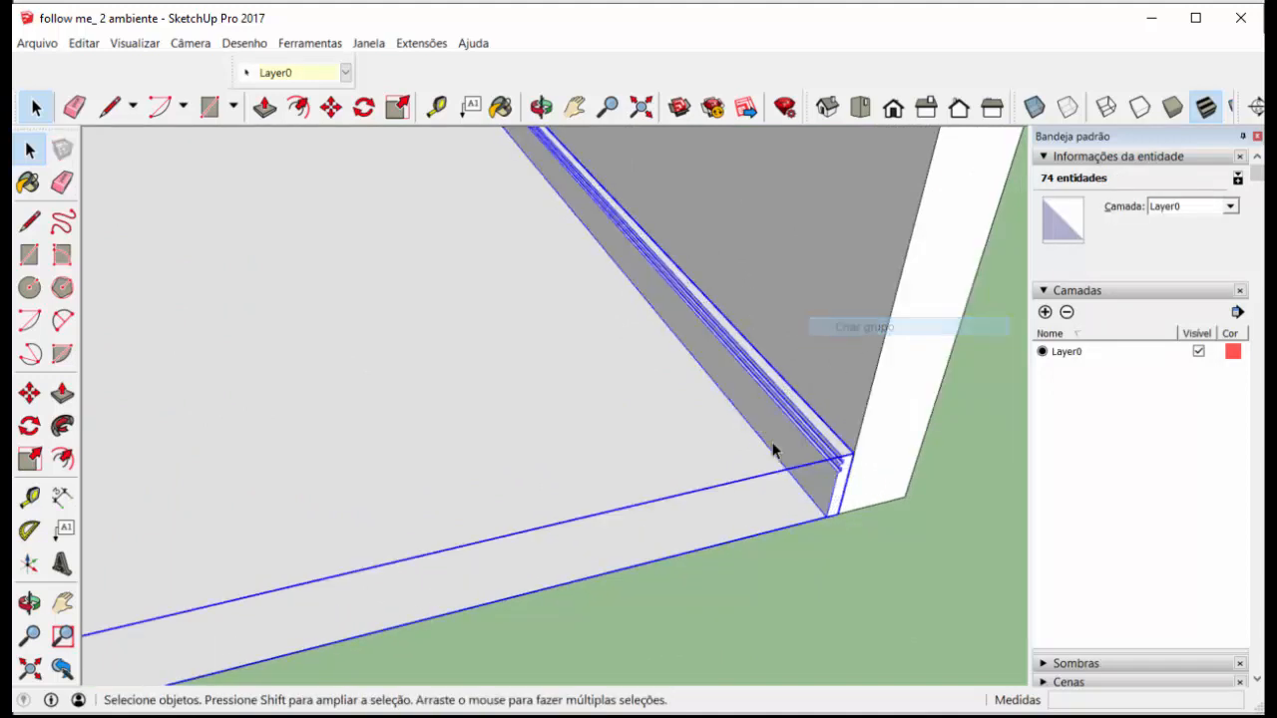
Select all connected geometry of the mid-wall rail moulding and make it a group
scroll(774, 451, "down", 5)
scroll(778, 419, "up", 5)
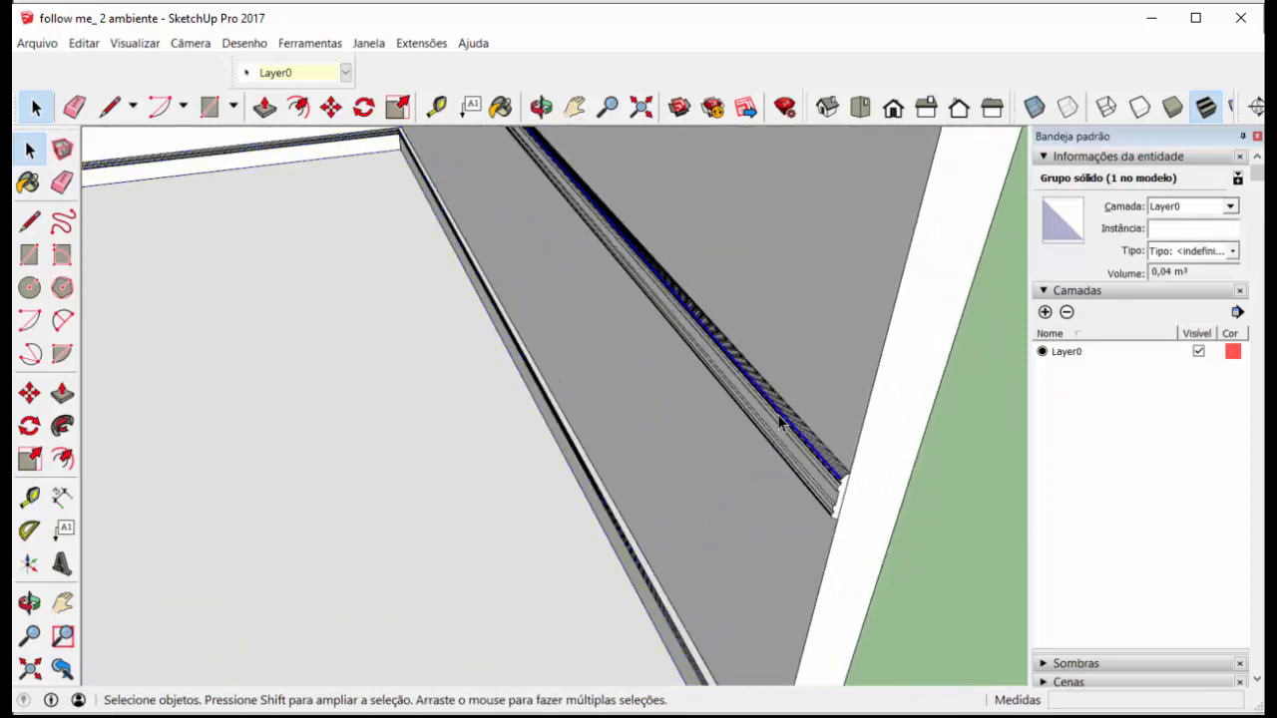
triple_click(778, 416)
right_click(778, 416)
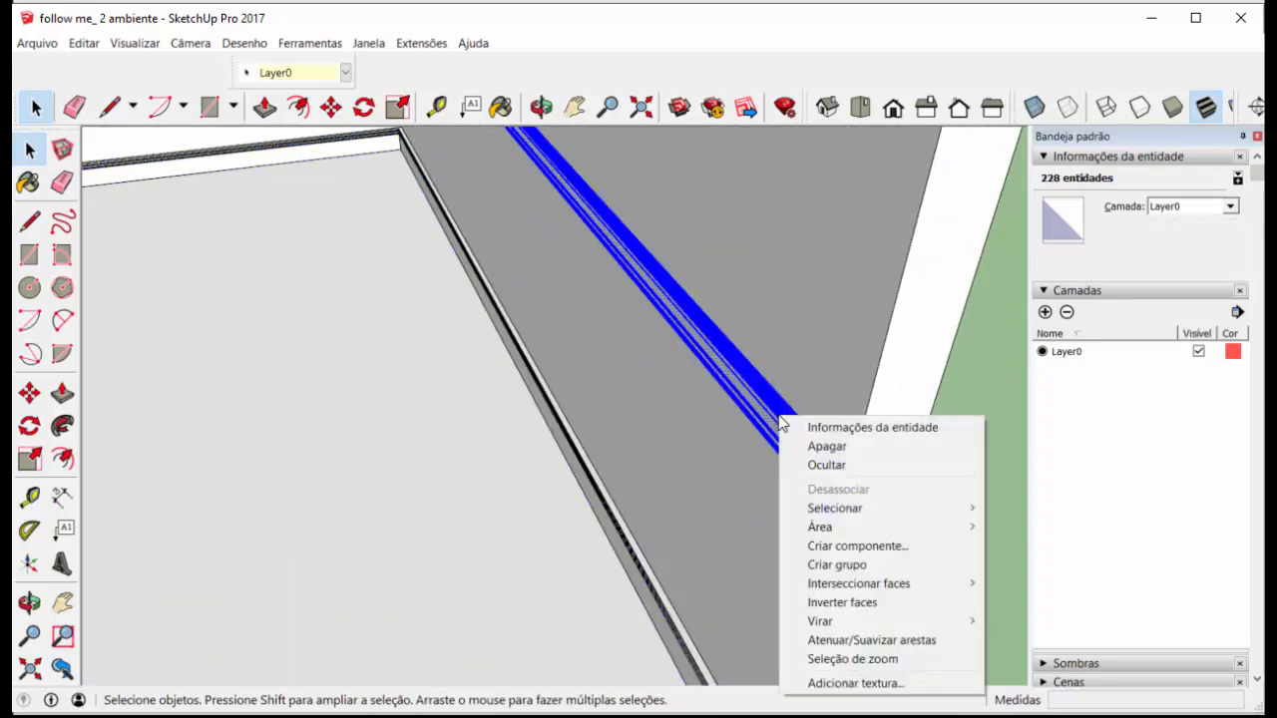
left_click(842, 565)
scroll(785, 528, "down", 8)
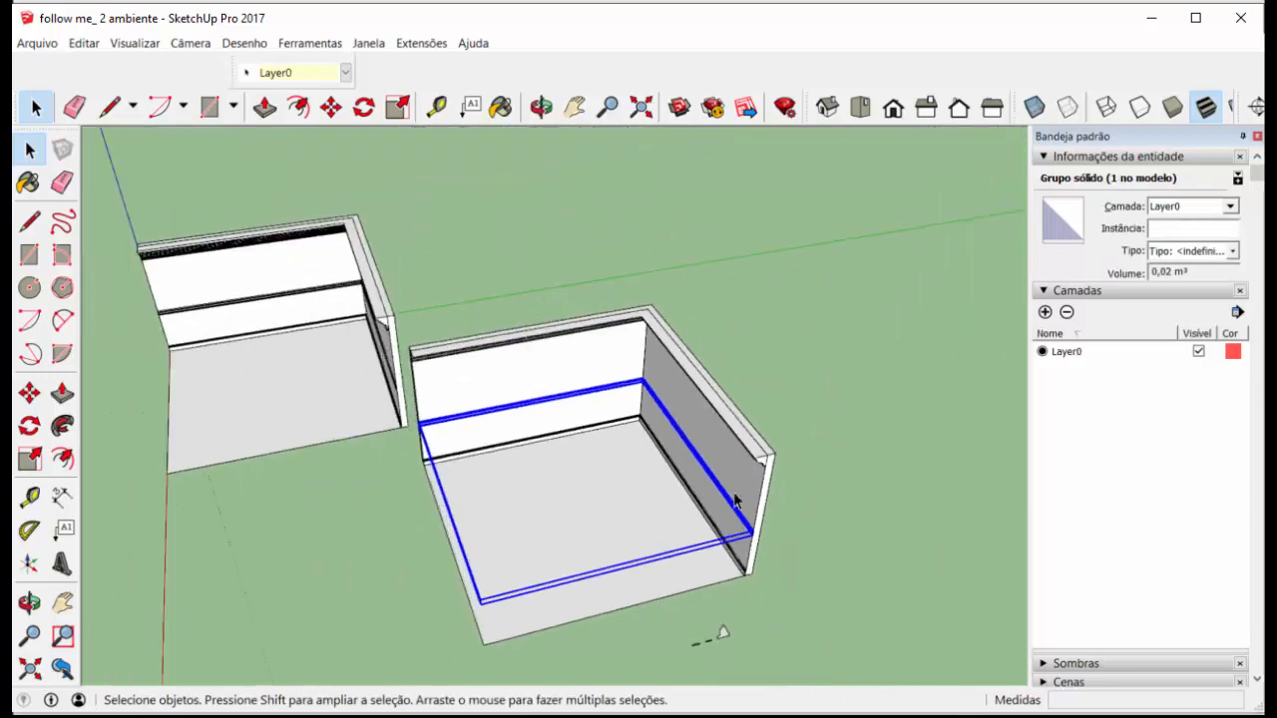
Select all connected geometry of the crown moulding along the wall tops and make it a group
scroll(743, 445, "up", 8)
left_click(758, 436)
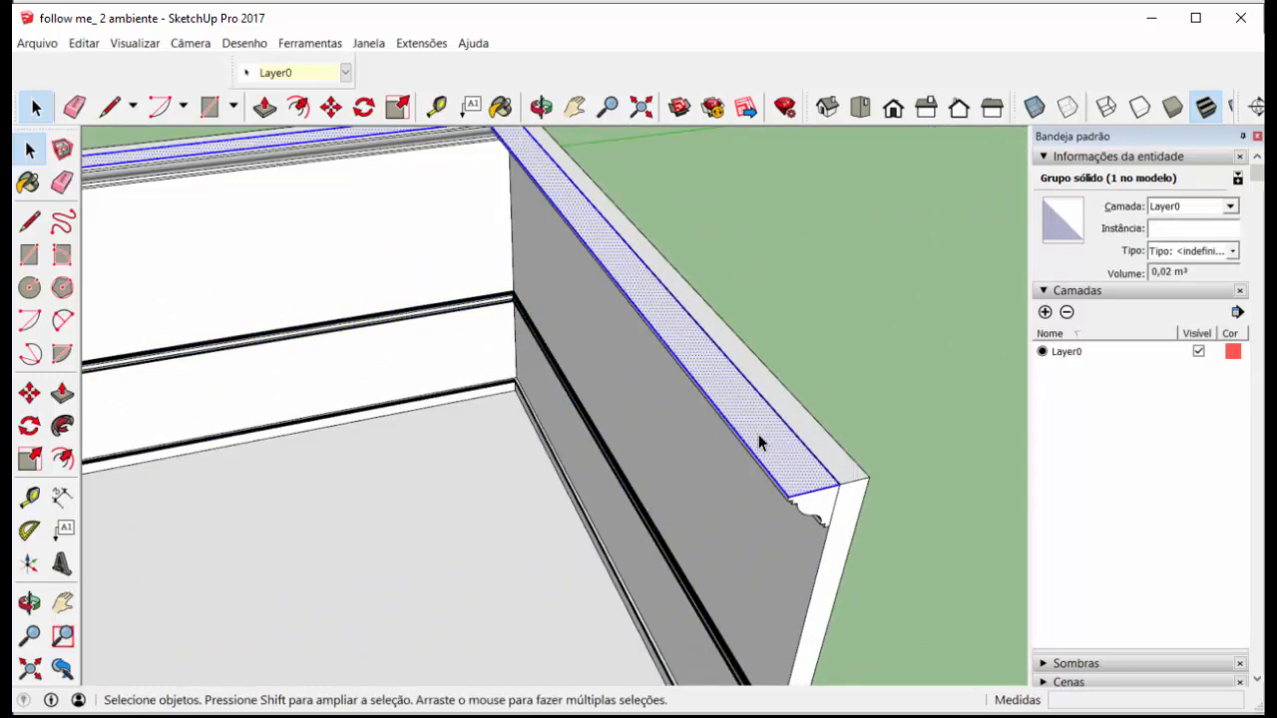
left_click(759, 434)
right_click(758, 434)
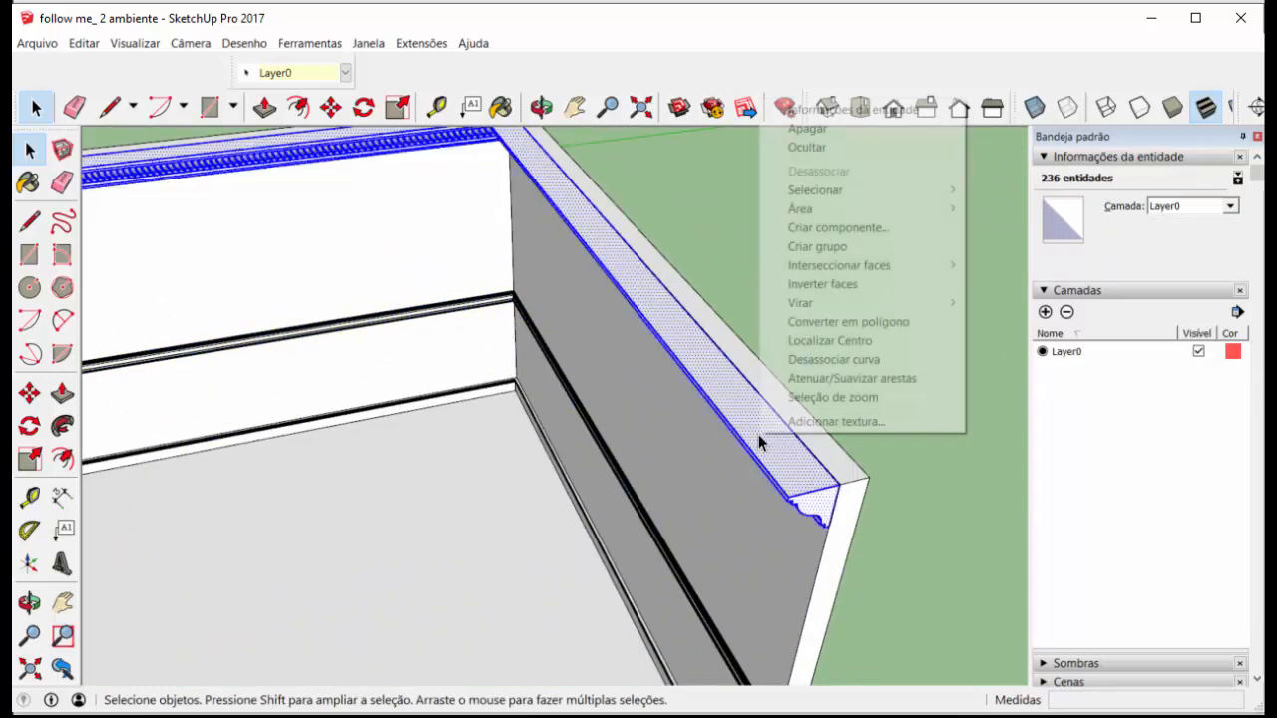
left_click(817, 246)
scroll(768, 409, "down", 5)
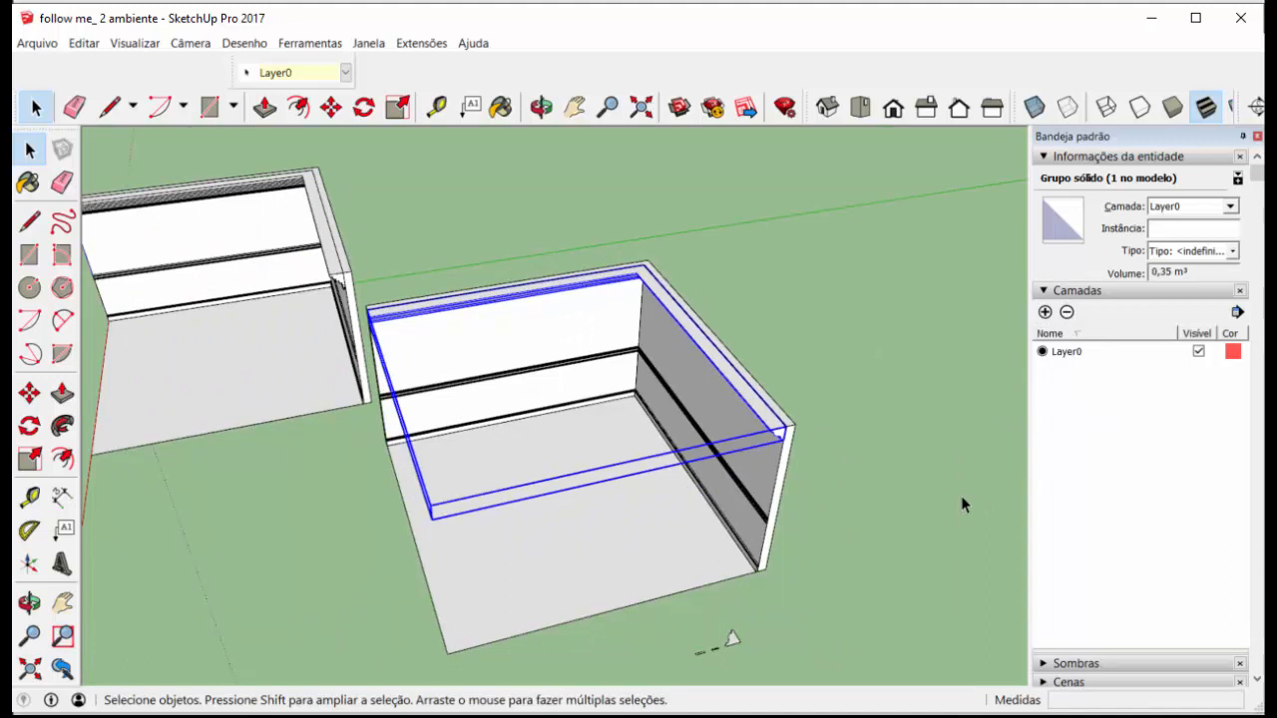
Draw two narrow rectangles on the floor's open side edge, one from the back wall and one about 0.92 by 0.17 m at the front corner
scroll(742, 507, "up", 4)
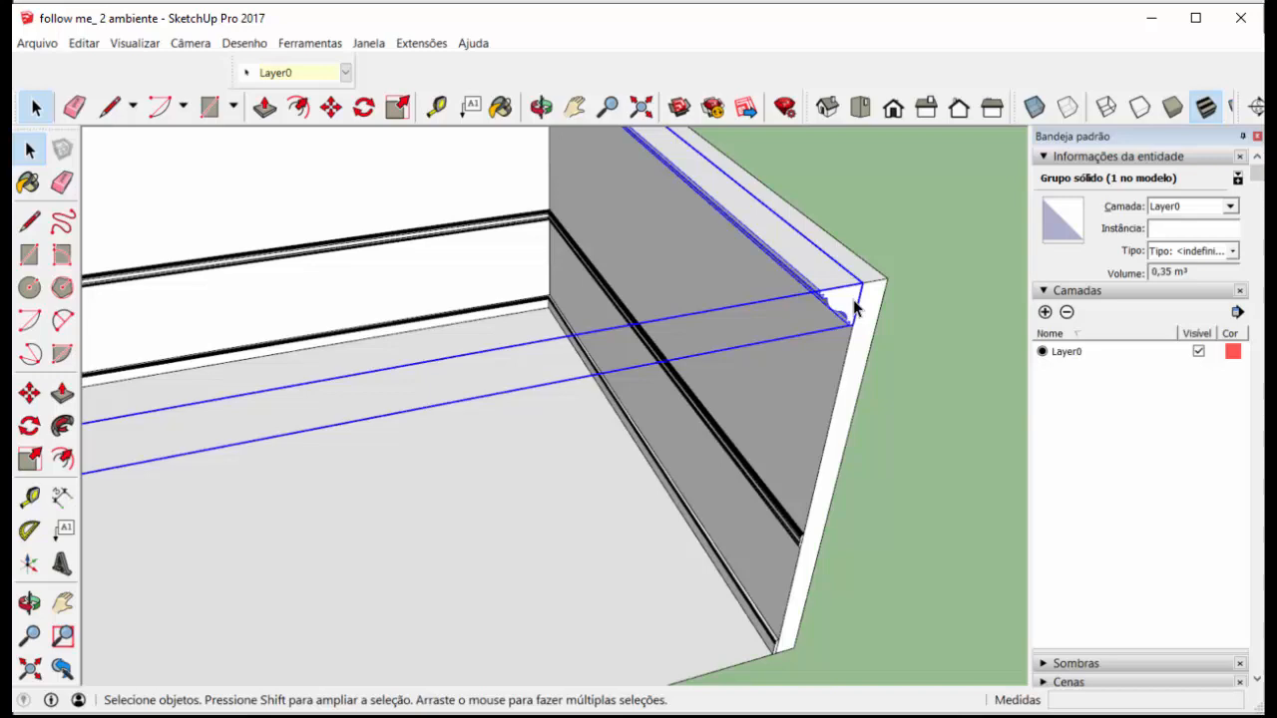
scroll(593, 439, "down", 6)
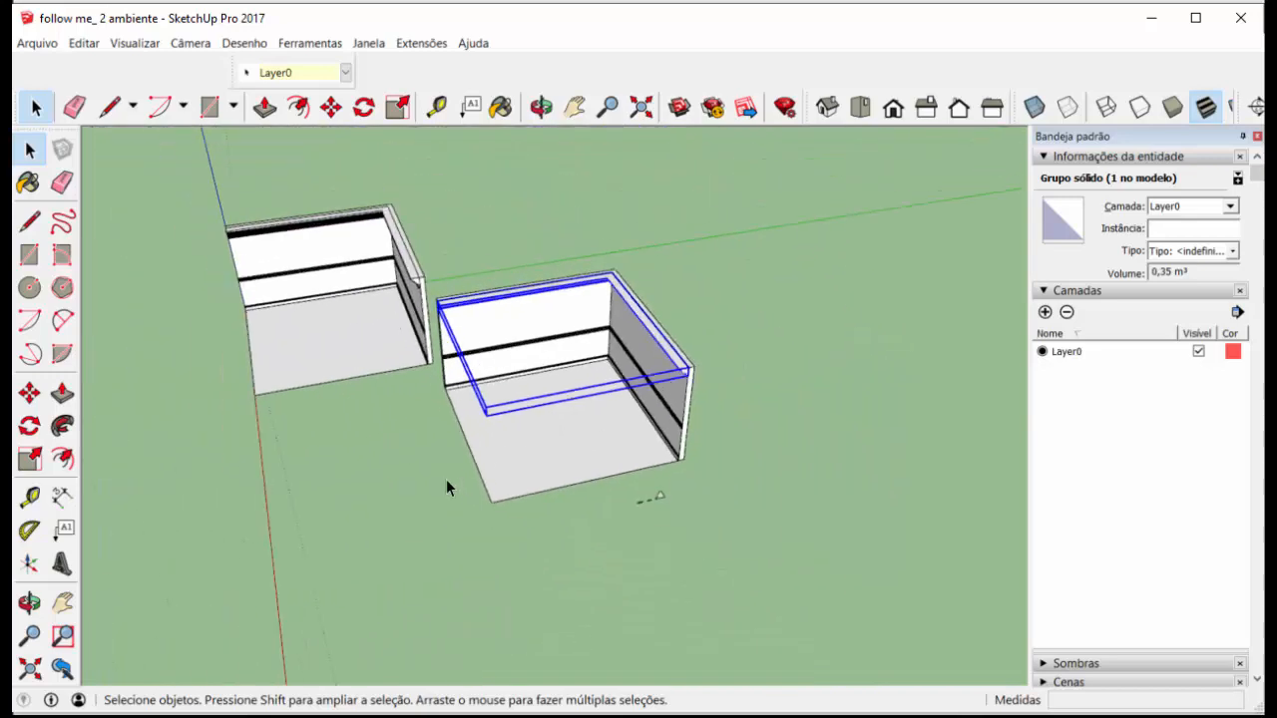
left_click(446, 479)
scroll(439, 379, "up", 6)
scroll(433, 362, "down", 2)
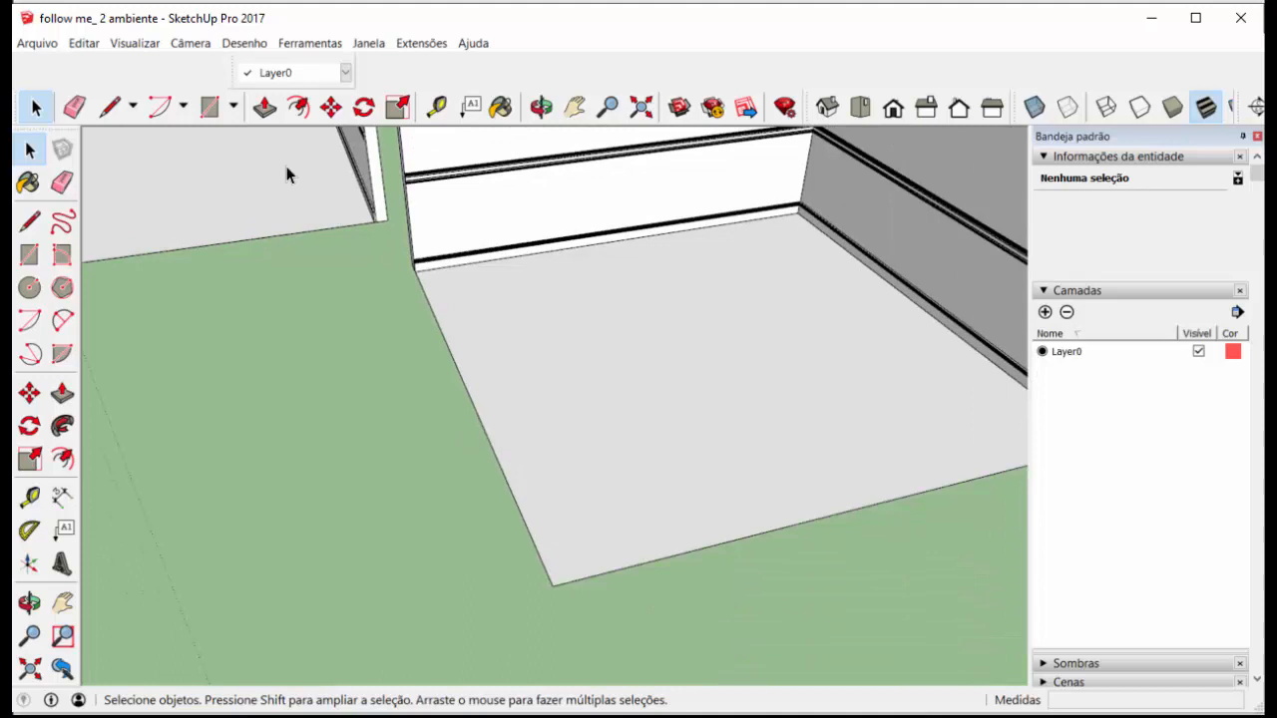
left_click(209, 107)
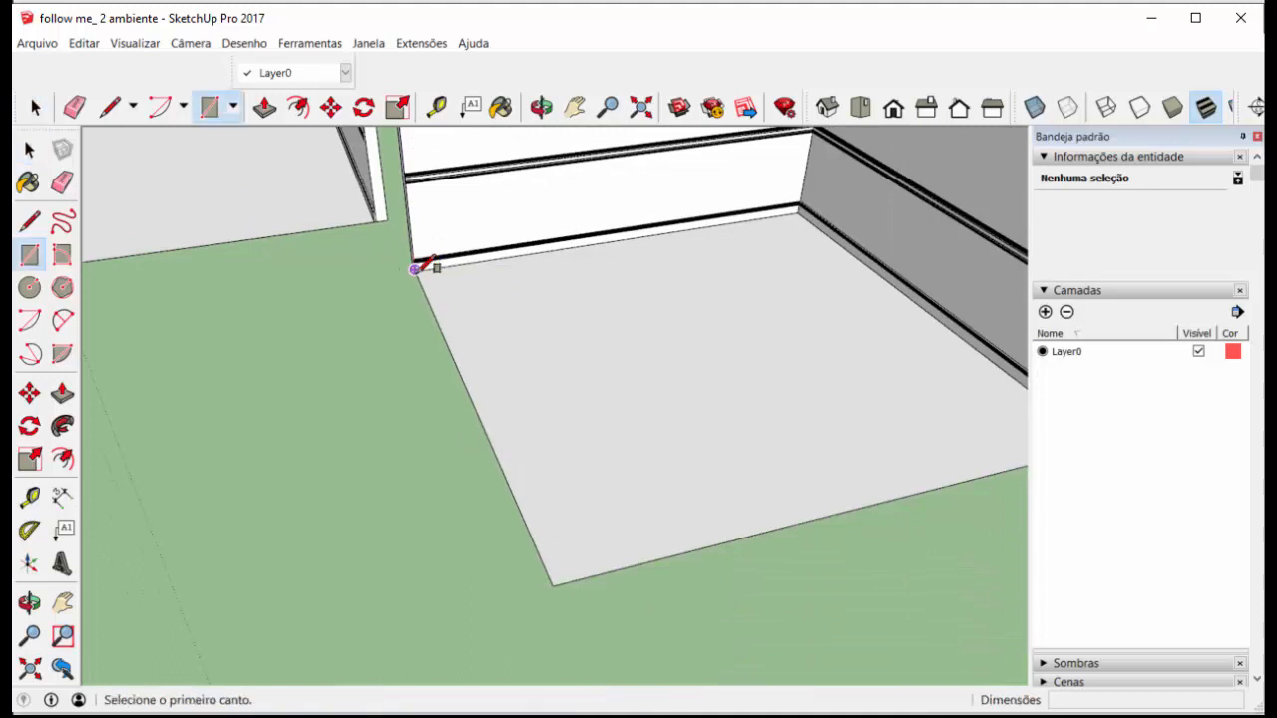
left_click(415, 270)
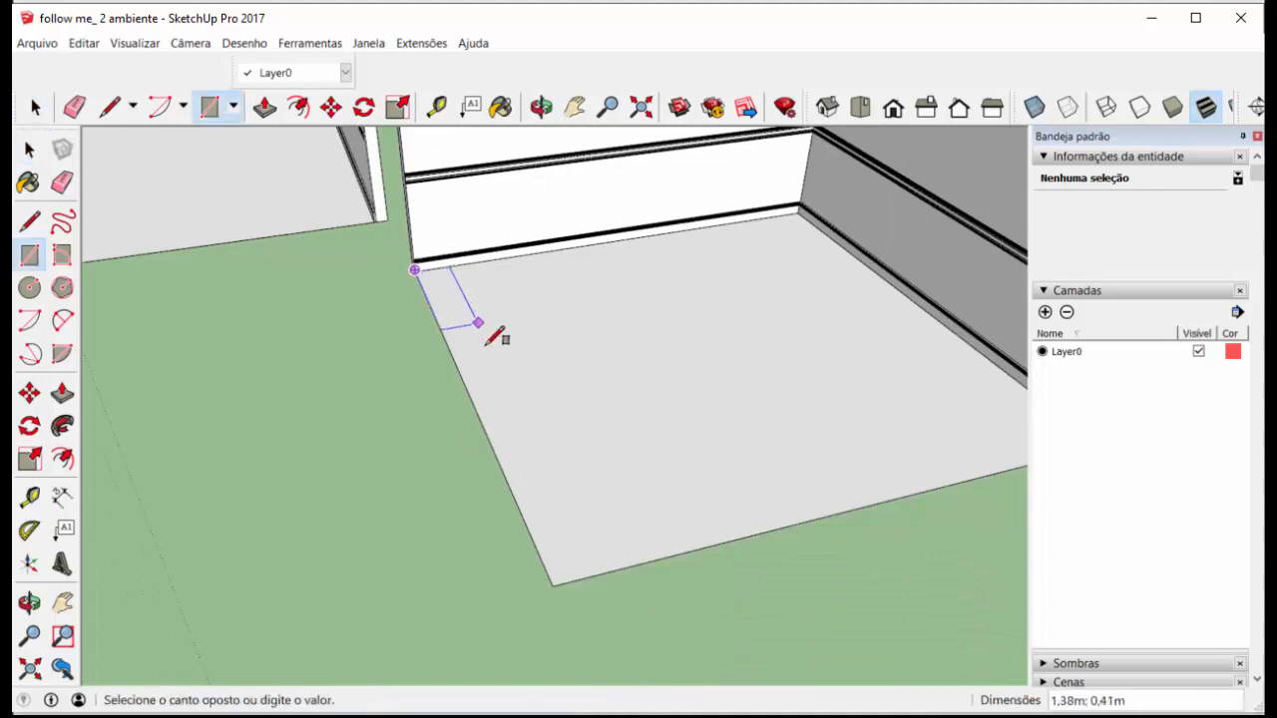
left_click(511, 425)
left_click(518, 506)
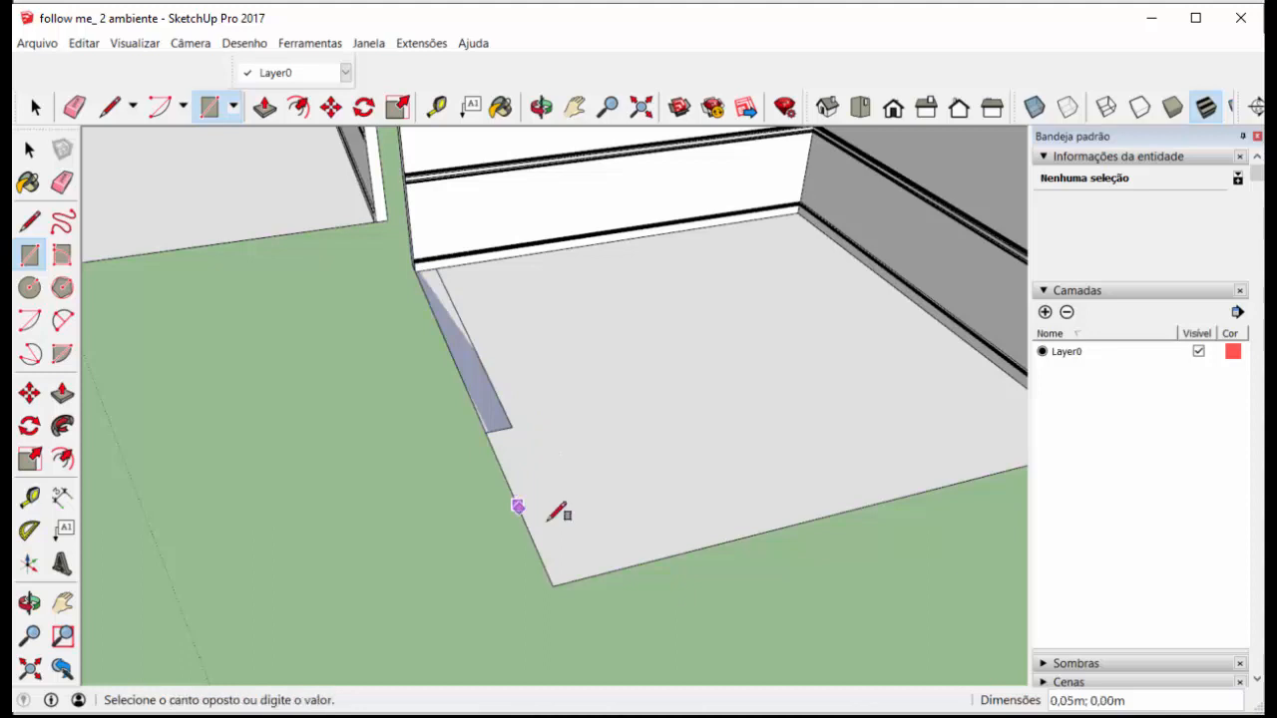
left_click(571, 582)
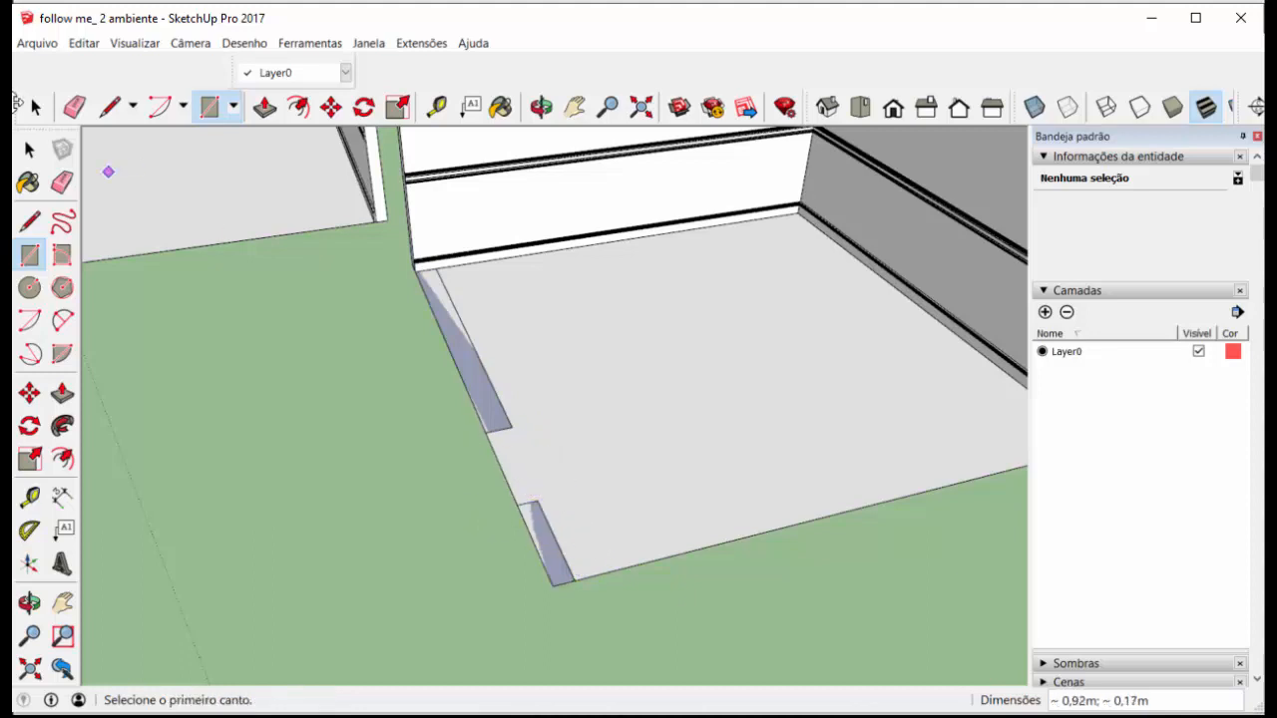
Extrude the two floor rectangles upward with Push/Pull into wall pieces, the back one about 1.90 m and the front one about 1.93 m
left_click(35, 107)
left_click(264, 107)
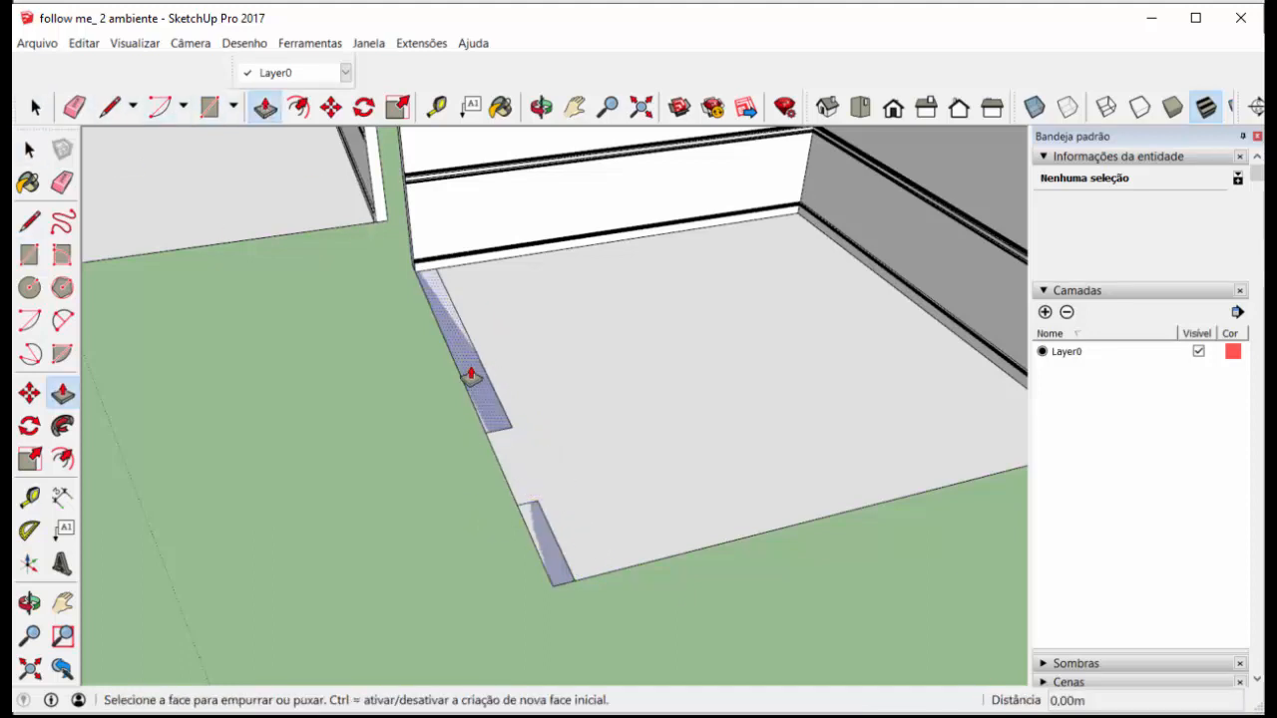
left_click(476, 305)
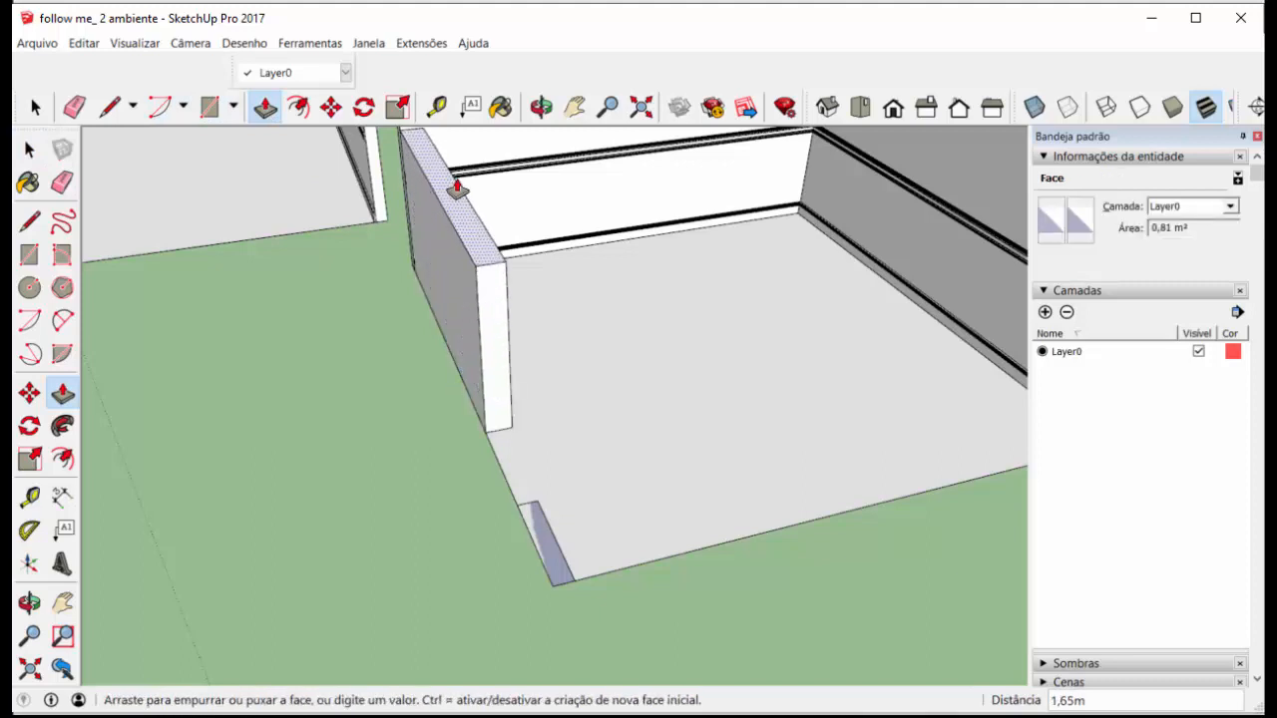
left_click(456, 164)
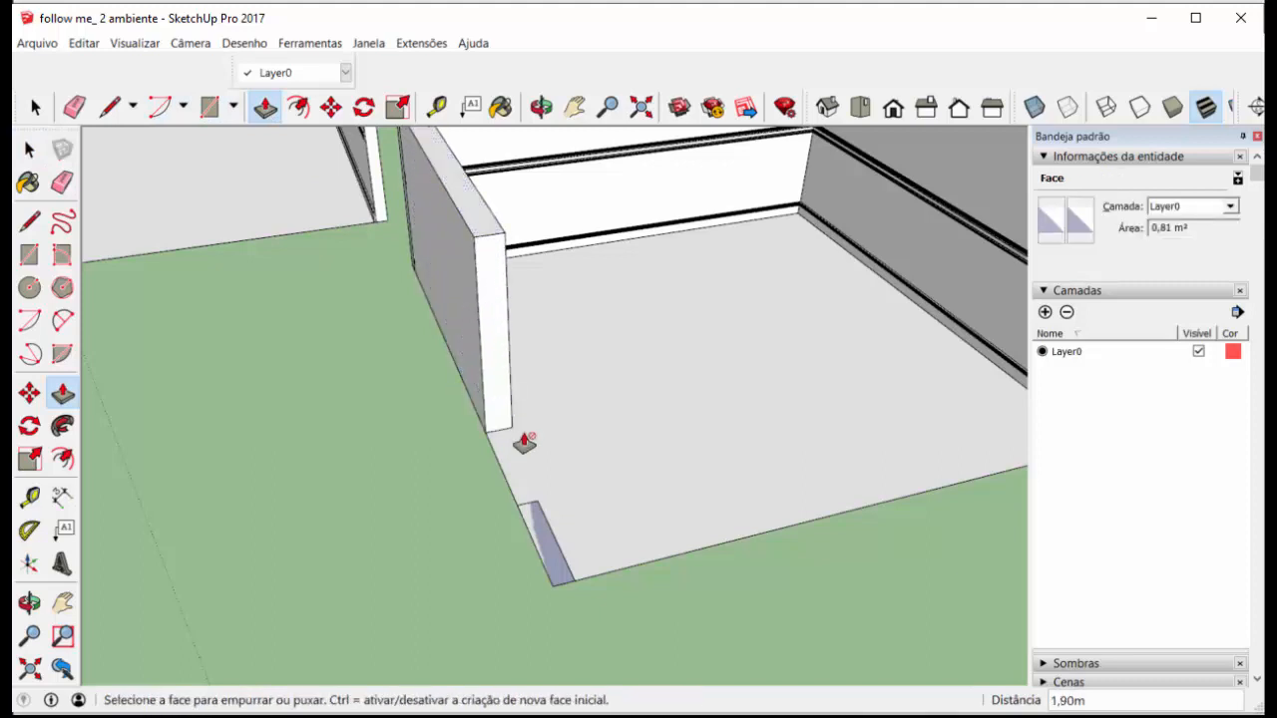
left_click(529, 529)
left_click(476, 256)
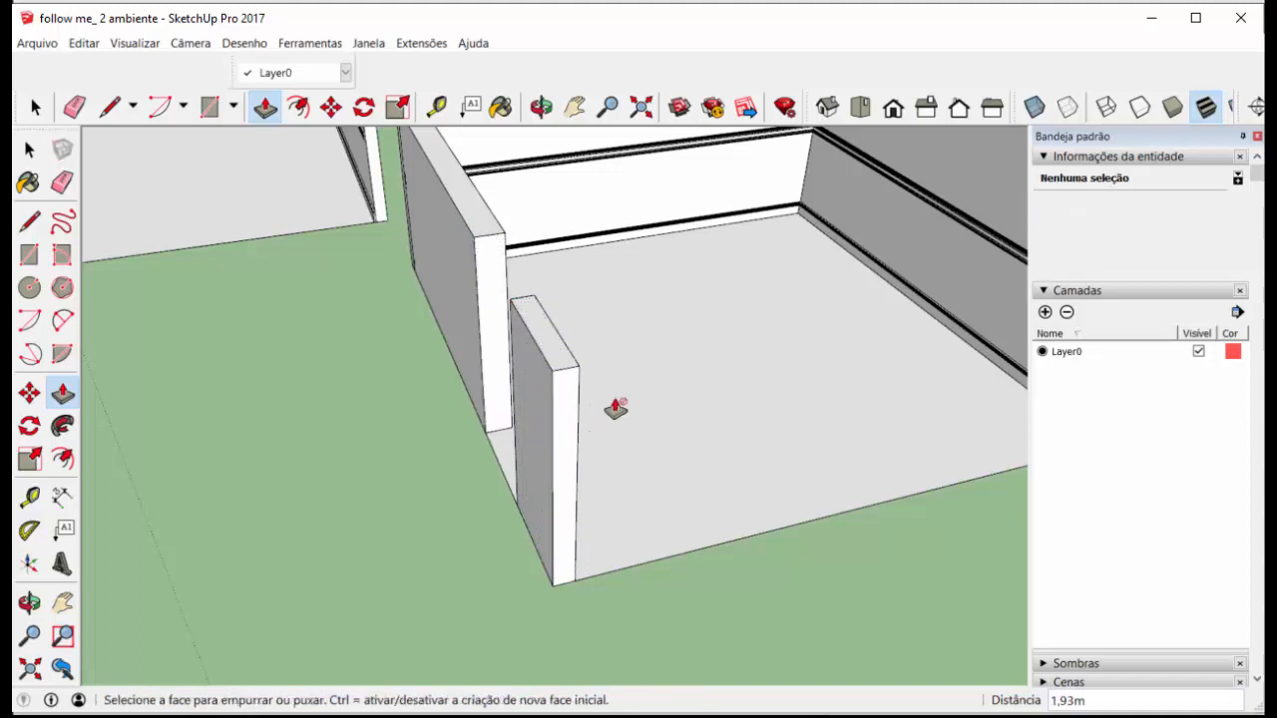
Undo both wall extrusions and the two rectangles drawn on the floor edge
key("ctrl+z")
key("ctrl+z")
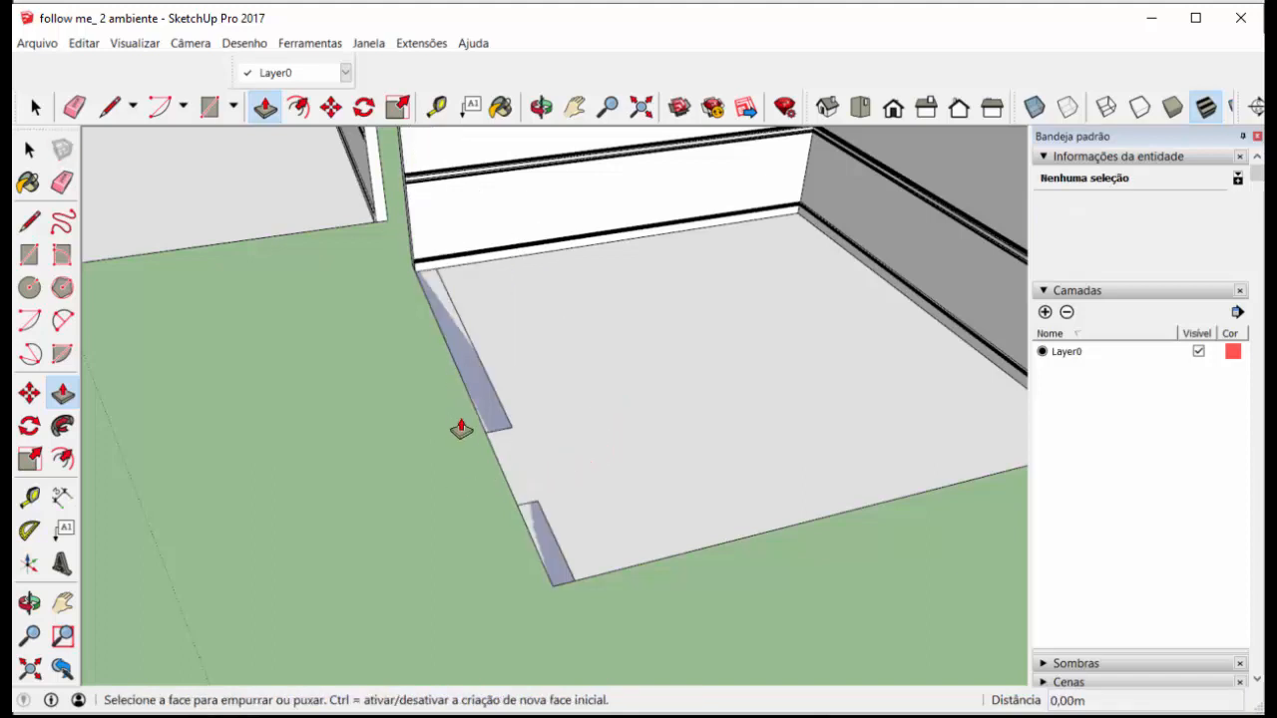
key("ctrl+z")
key("ctrl+z")
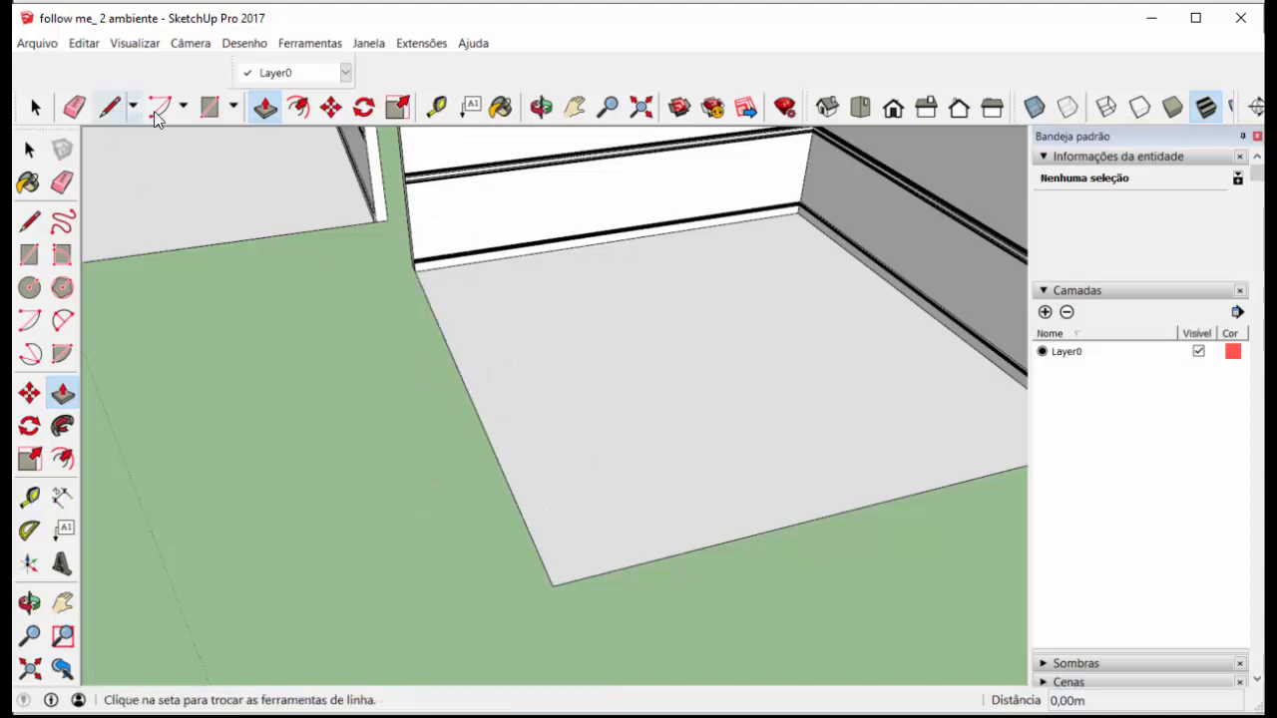
Draw a rectangle about 5.15 by 0.23 m along the full open side edge of the floor, starting at the back wall's corner
left_click(210, 106)
left_click(416, 269)
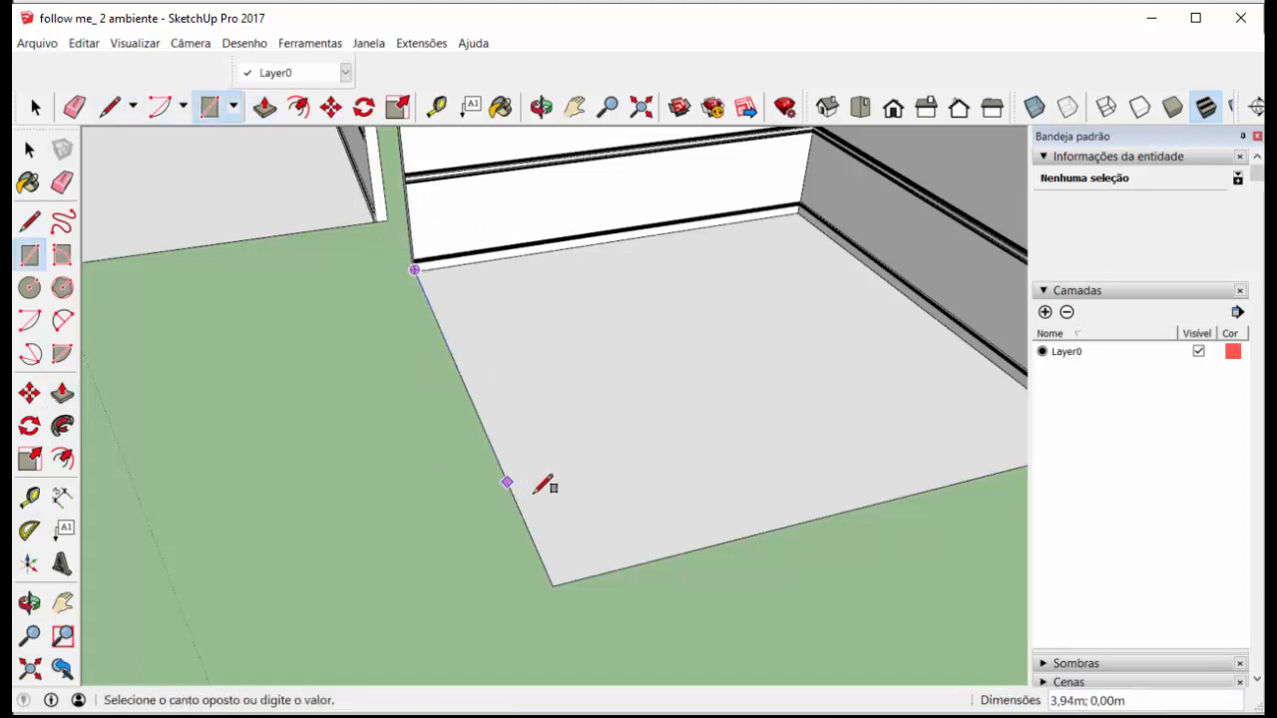
left_click(581, 578)
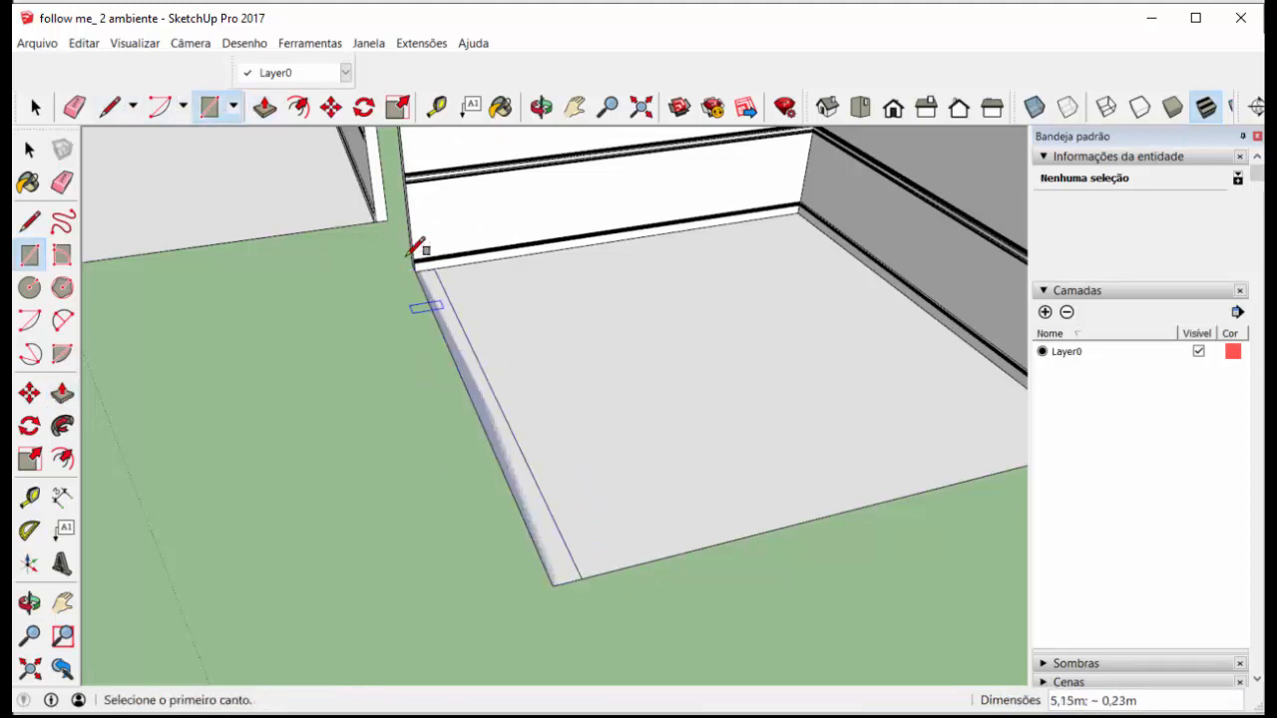
Extrude the narrow strip along the floor's open side edge upward 3.00 m with Push/Pull into a full-height wall
left_click(35, 107)
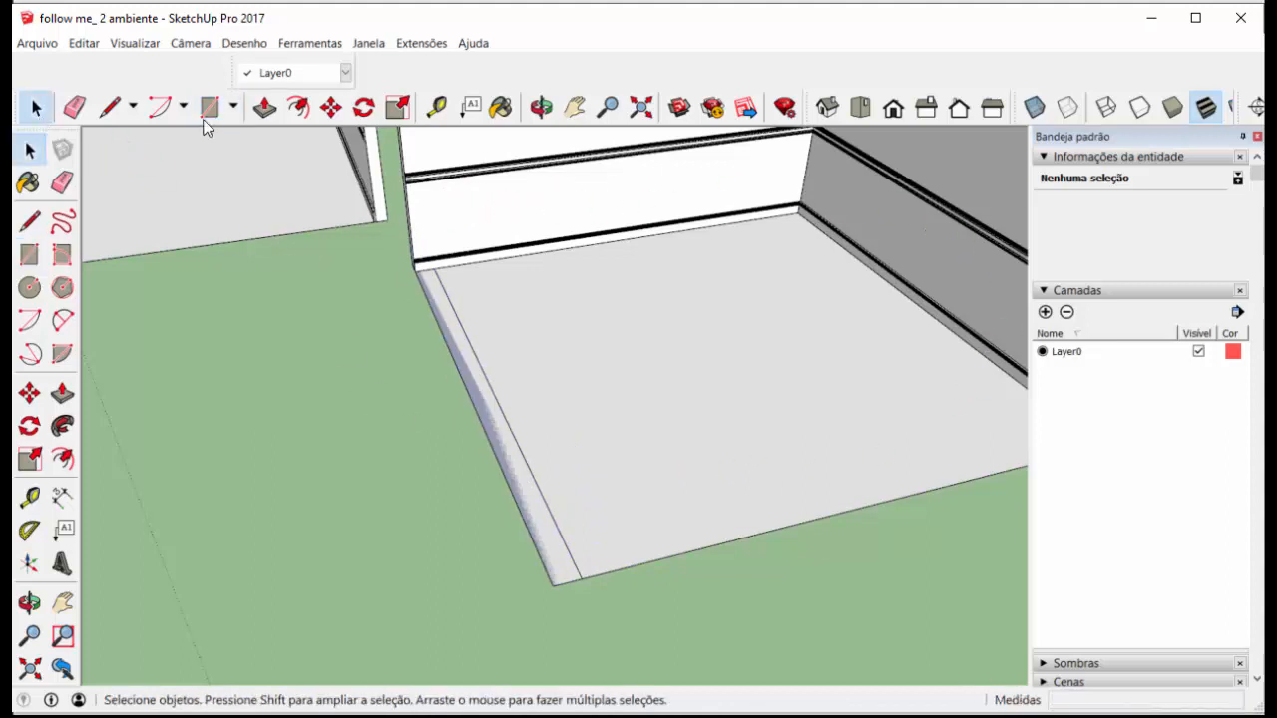
left_click(265, 107)
left_click(526, 474)
scroll(540, 364, "down", 3)
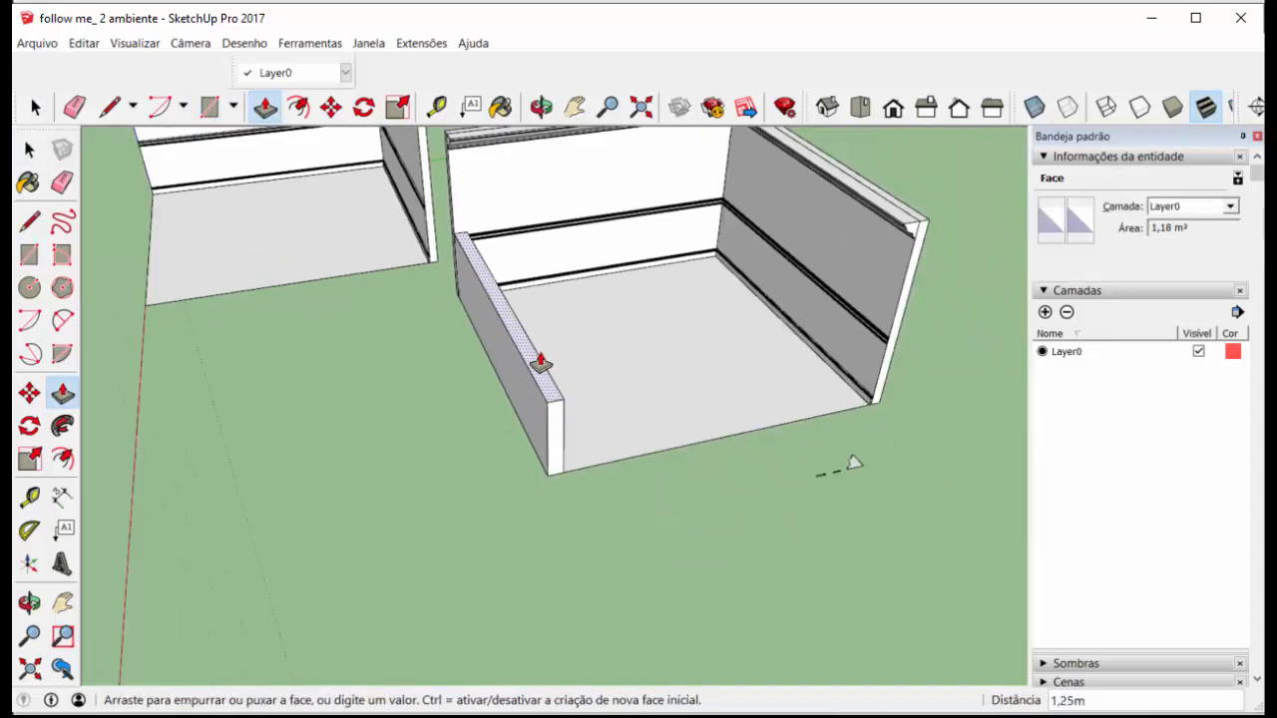
scroll(540, 364, "down", 2)
left_click(477, 222)
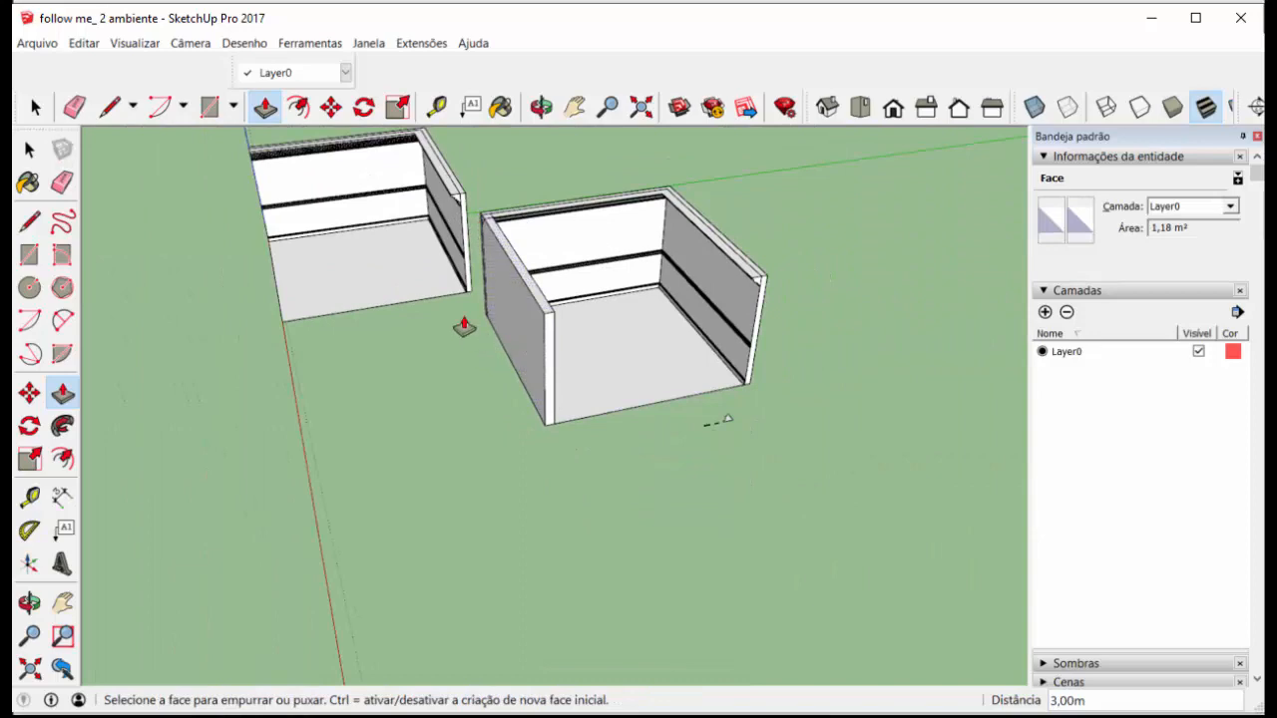
Draw a door rectangle about 1.30 by 1.97 m on the new wall's outer face, starting at its base edge
scroll(370, 285, "up", 3)
scroll(462, 316, "down", 3)
middle_click_drag(462, 316, 311, 187)
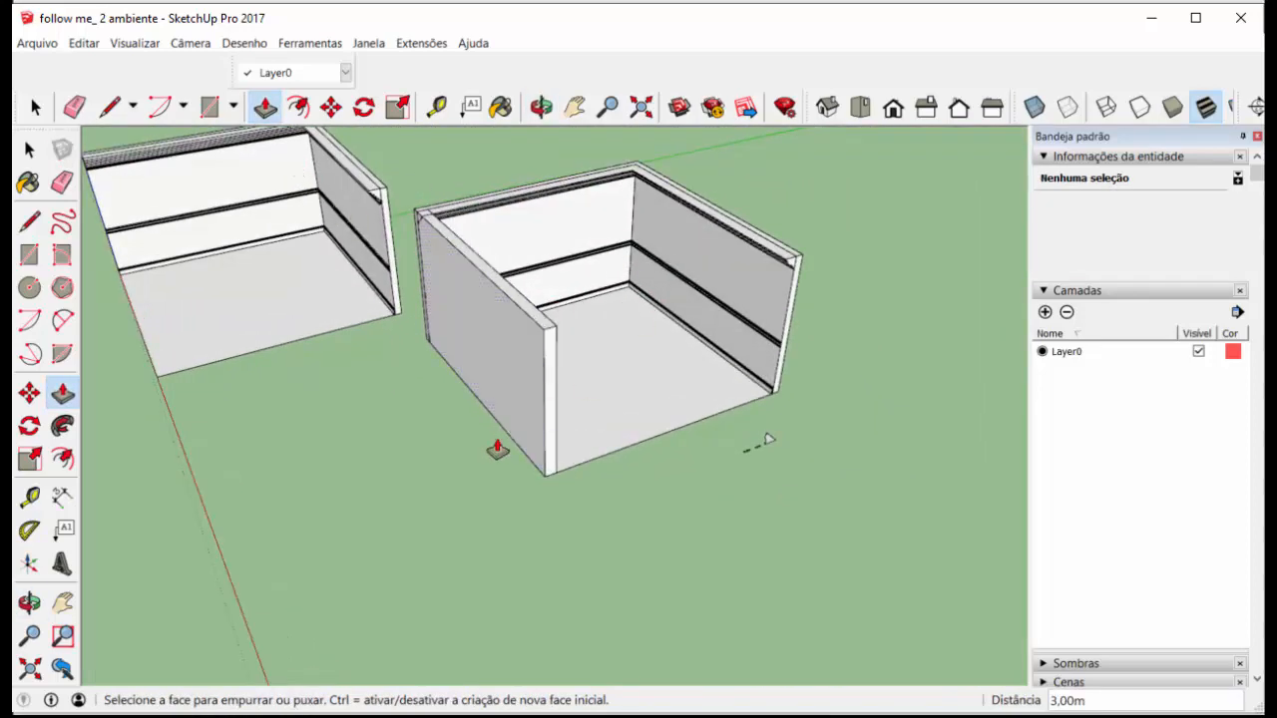
left_click(210, 107)
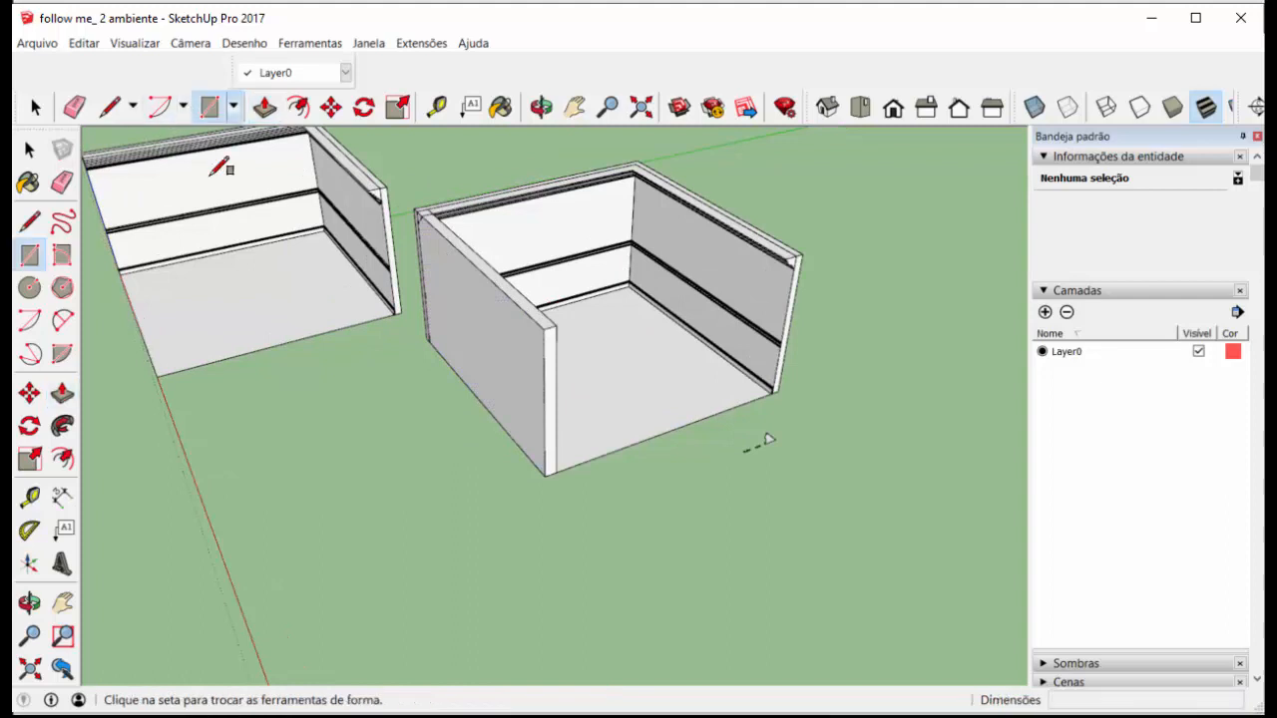
left_click(459, 376)
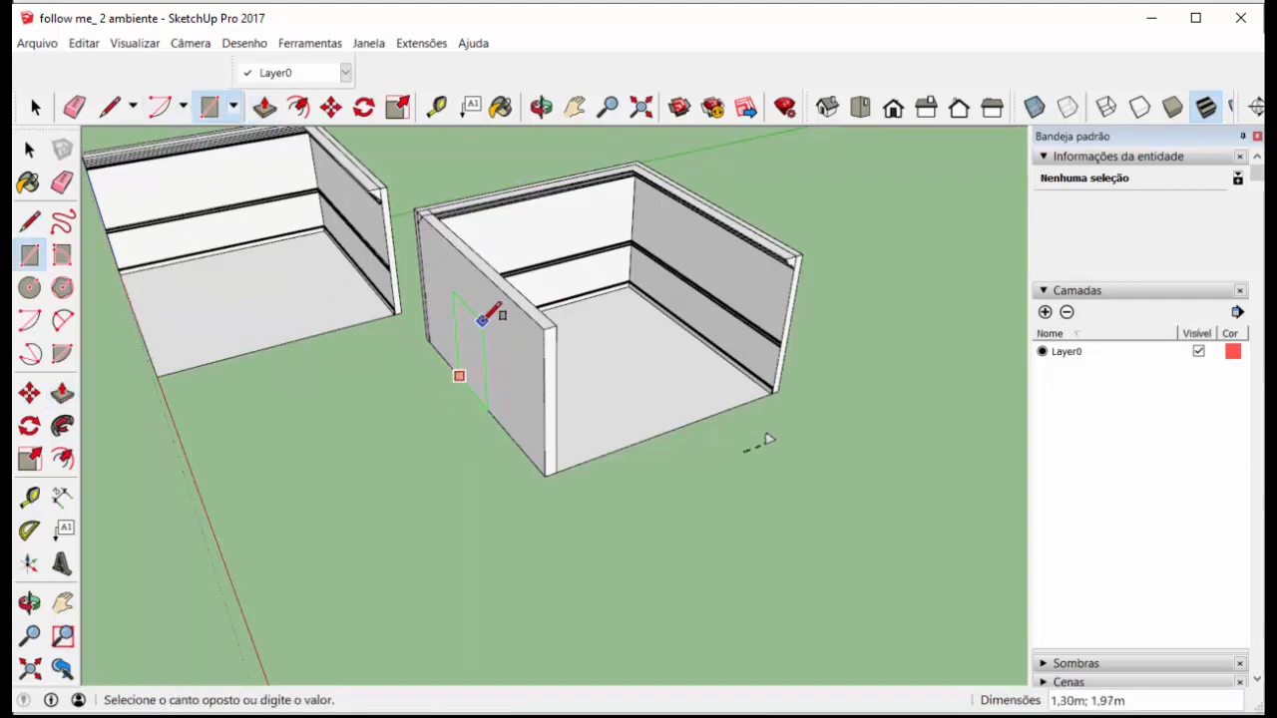
left_click(482, 320)
Push the door rectangle about 0.23 m through the wall thickness to cut the opening
left_click(264, 107)
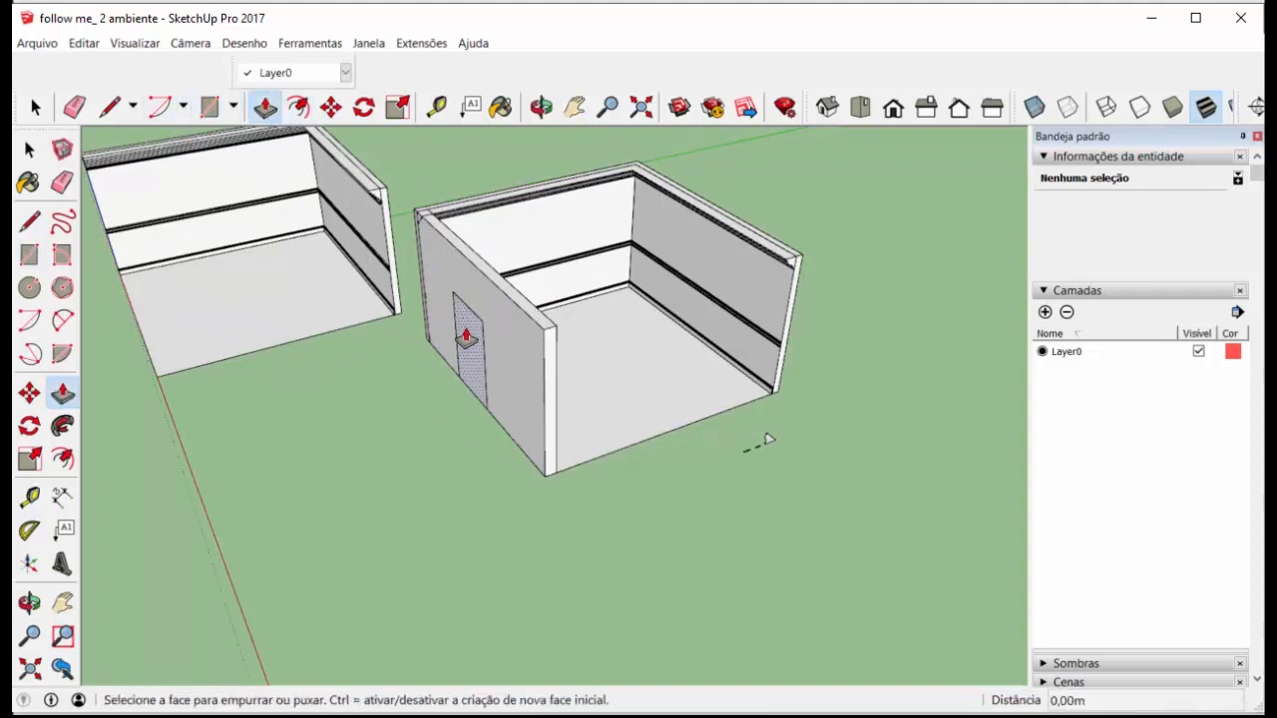
left_click(466, 336)
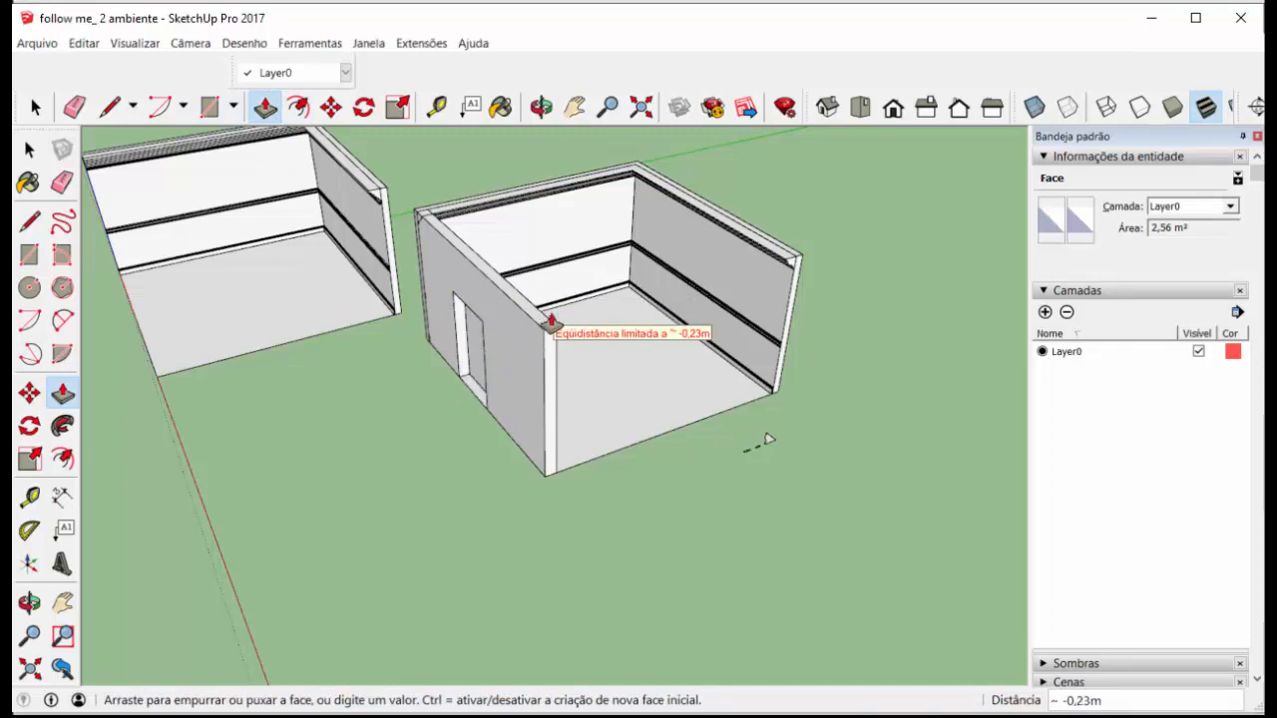
scroll(526, 309, "up", 3)
left_click(523, 307)
scroll(419, 379, "down", 5)
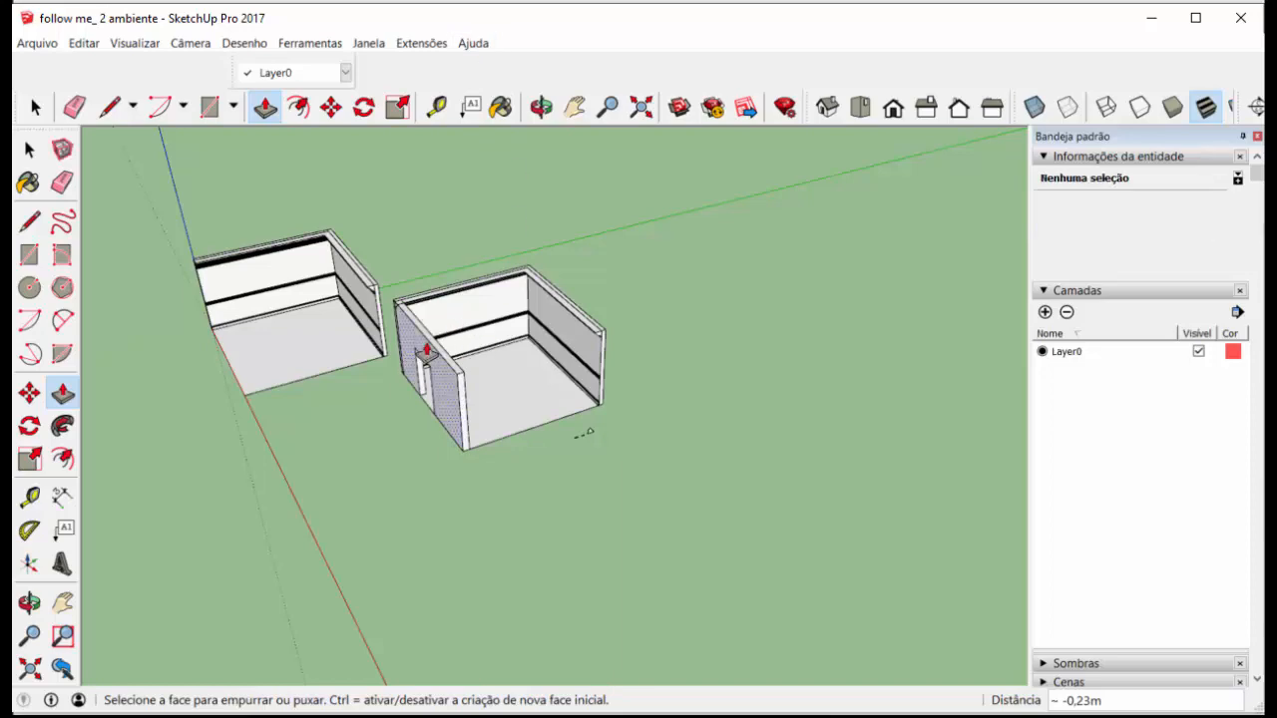
Push the door opening's head face up 1.03 m to the wall's top, removing the wall part above the door
scroll(427, 359, "up", 6)
middle_click_drag(435, 397, 464, 209)
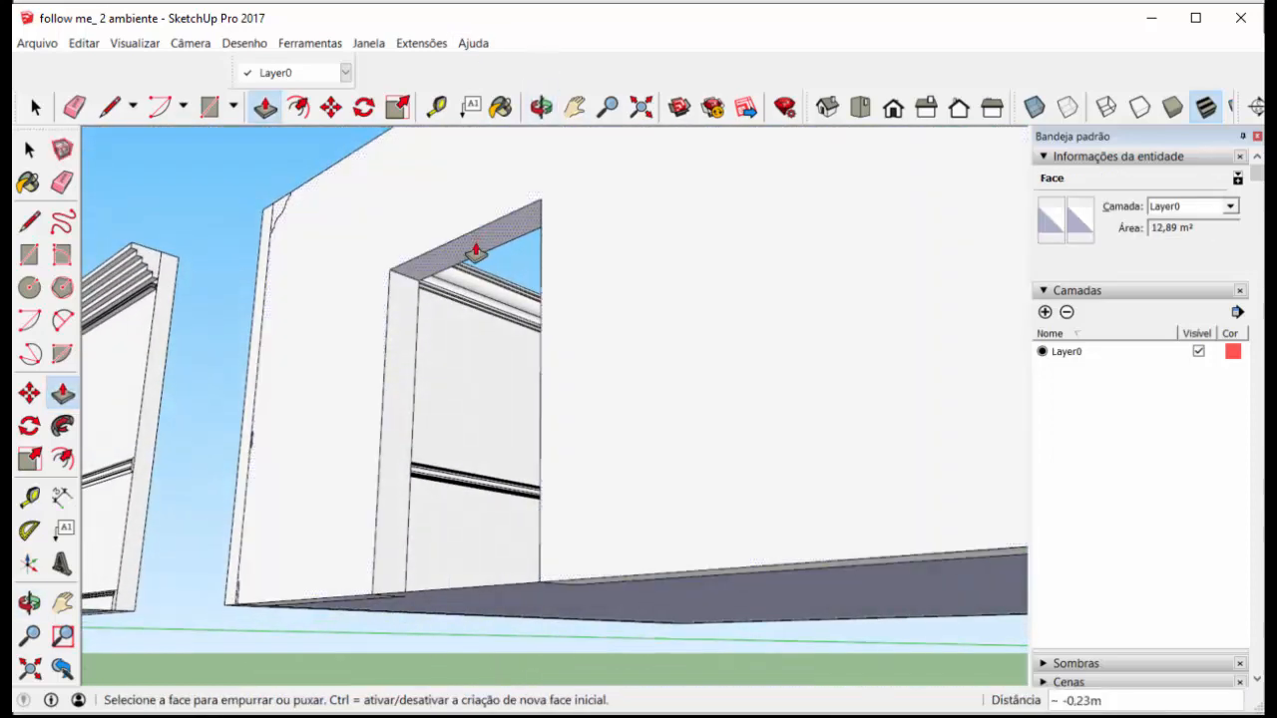
left_click(460, 199)
left_click(379, 139)
scroll(413, 329, "down", 4)
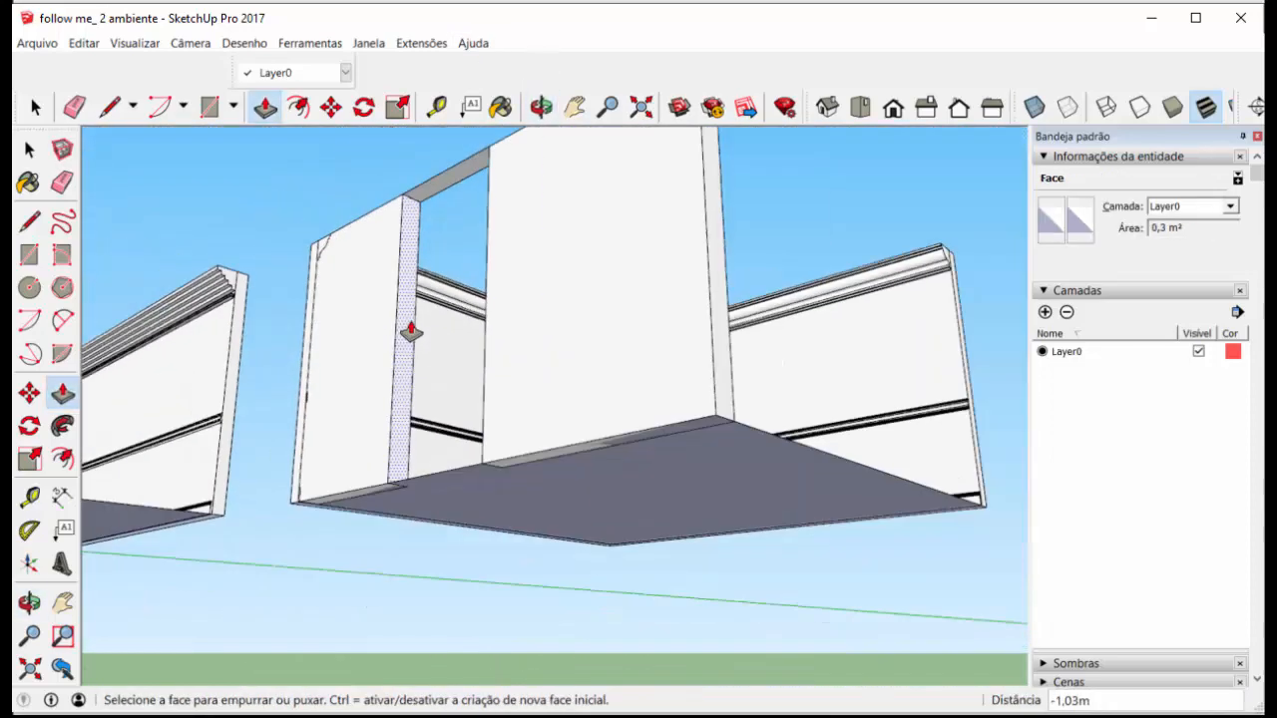
Place a guide line with Tape Measure along the bottom edge of the opening's jamb near the back wall, across the wall thickness
left_click(76, 107)
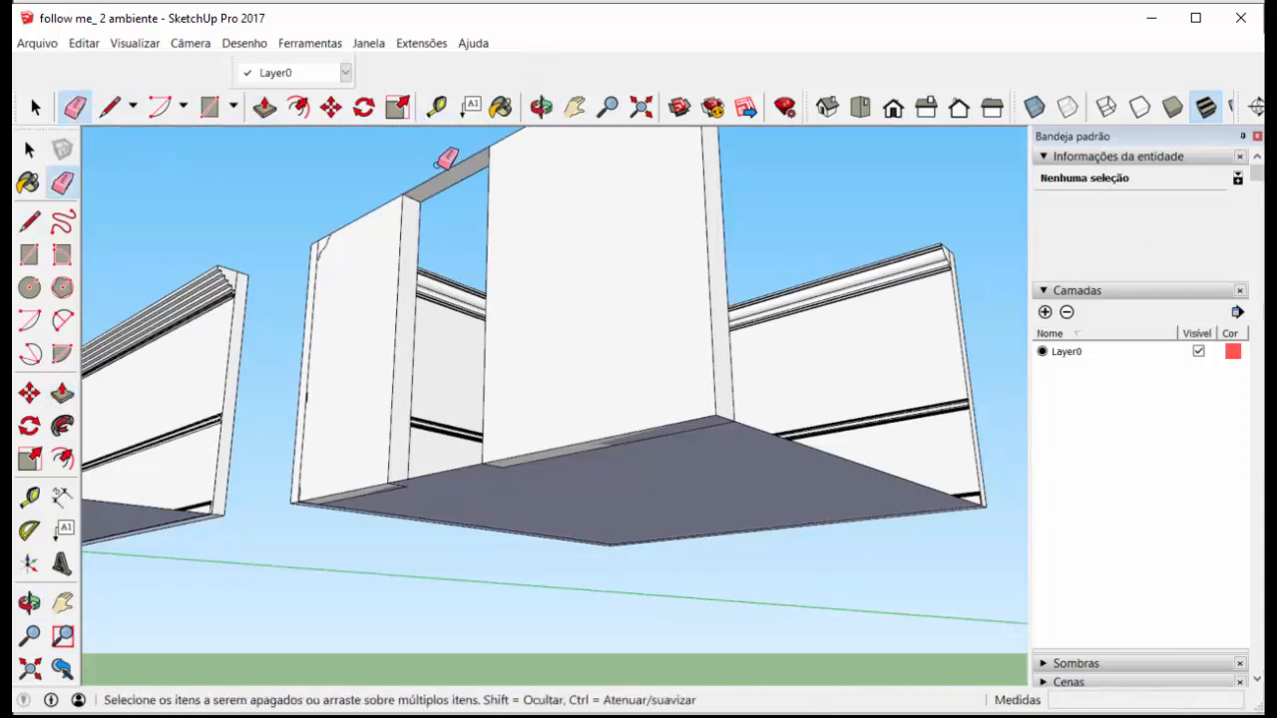
mouse_move(450, 177)
middle_mouse_down()
mouse_move(489, 180)
mouse_move(504, 435)
middle_mouse_up()
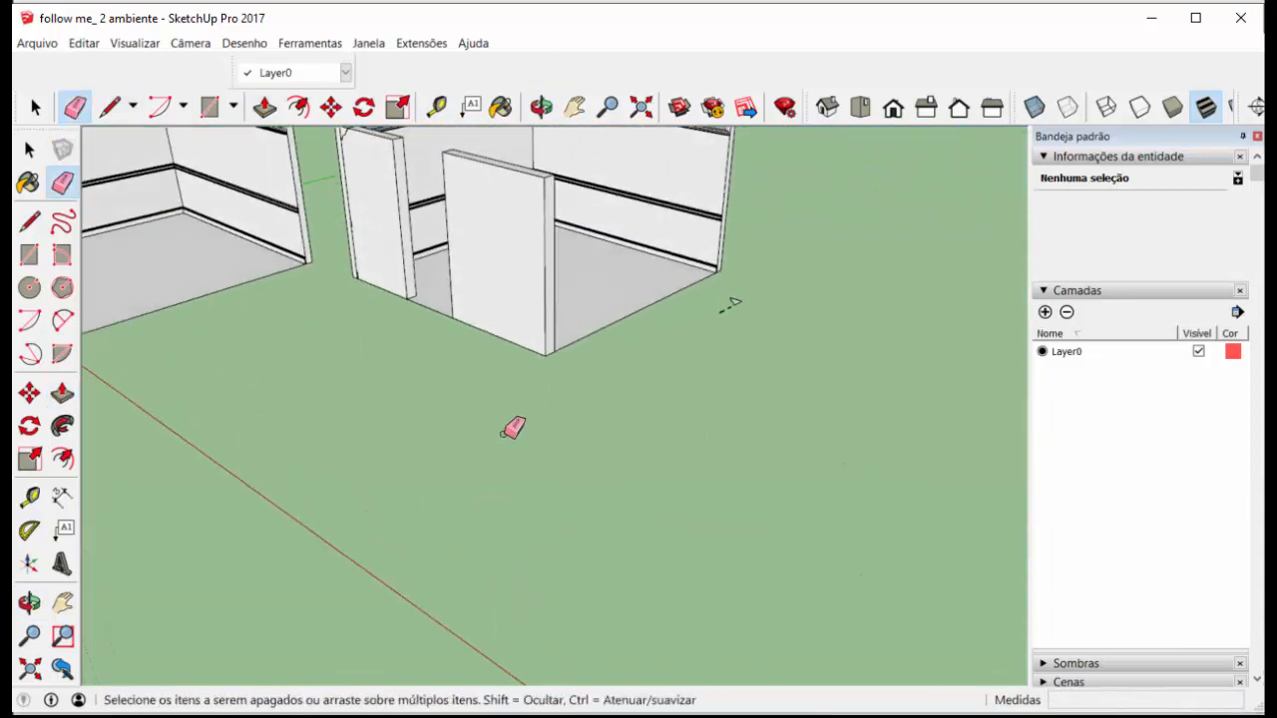
scroll(472, 221, "up", 1)
middle_click_drag(467, 249, 463, 479)
scroll(424, 265, "down", 3)
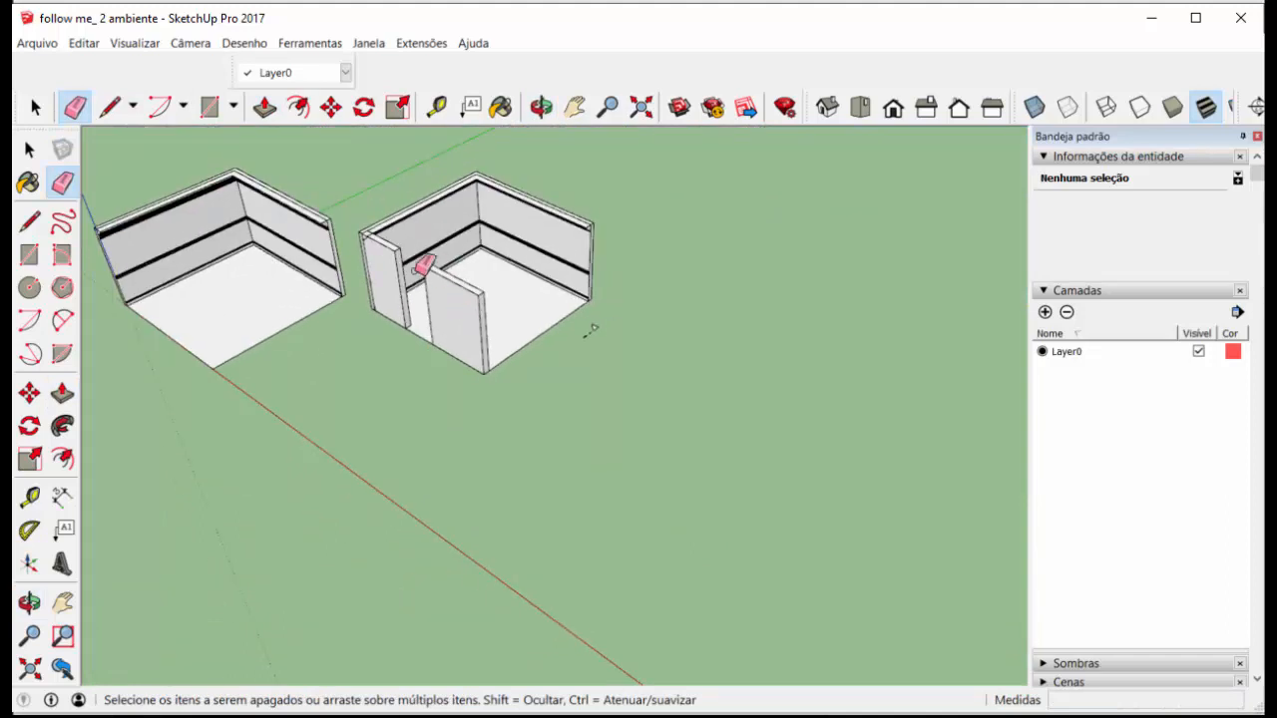
scroll(419, 289, "up", 5)
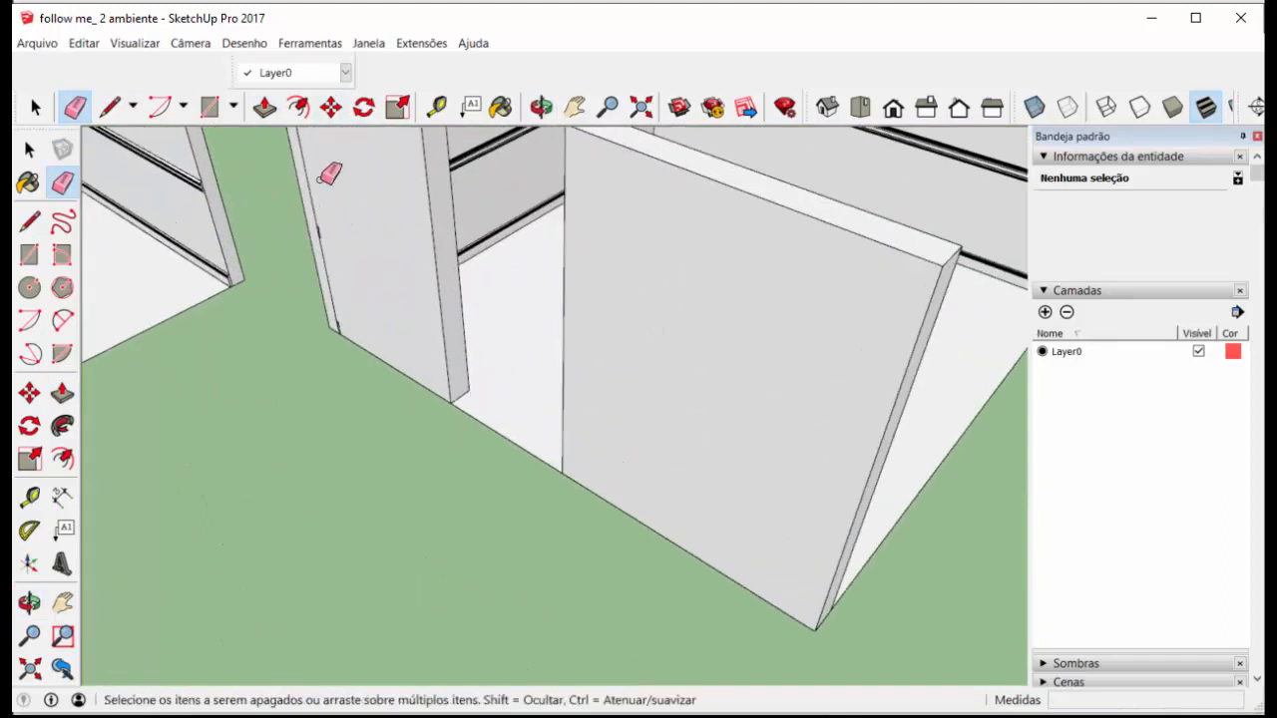
left_click(439, 108)
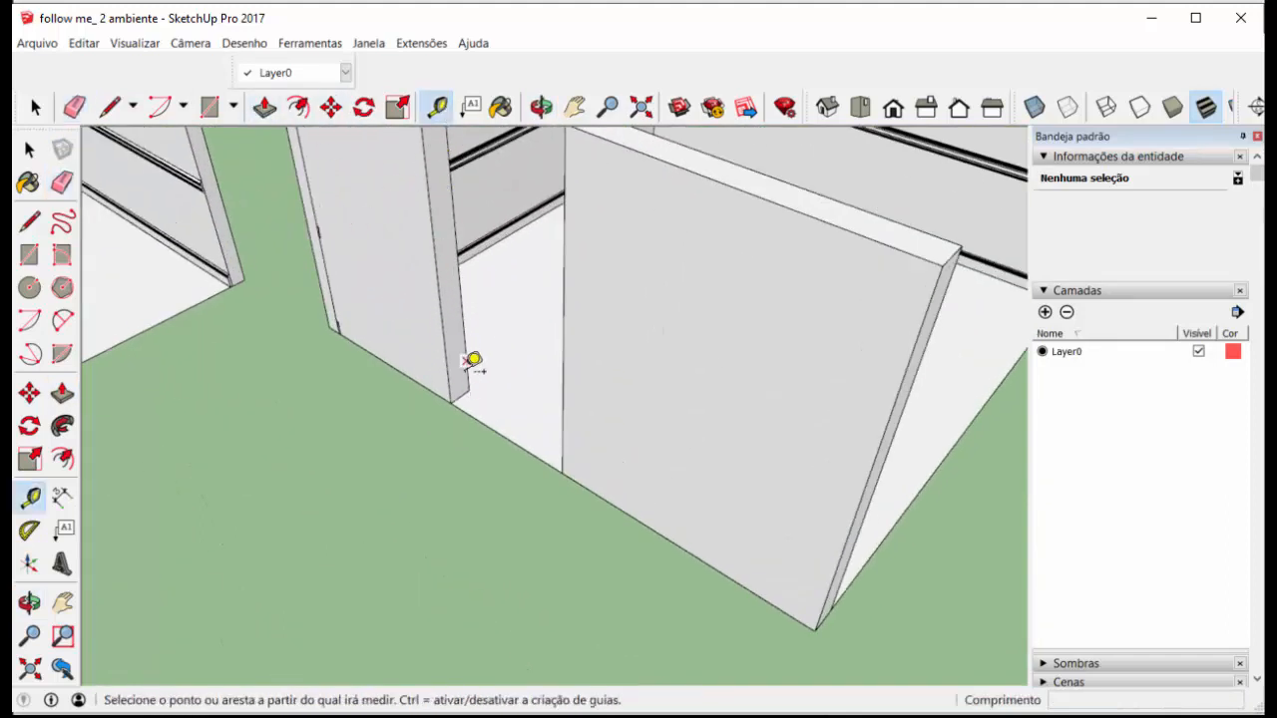
left_click(468, 389)
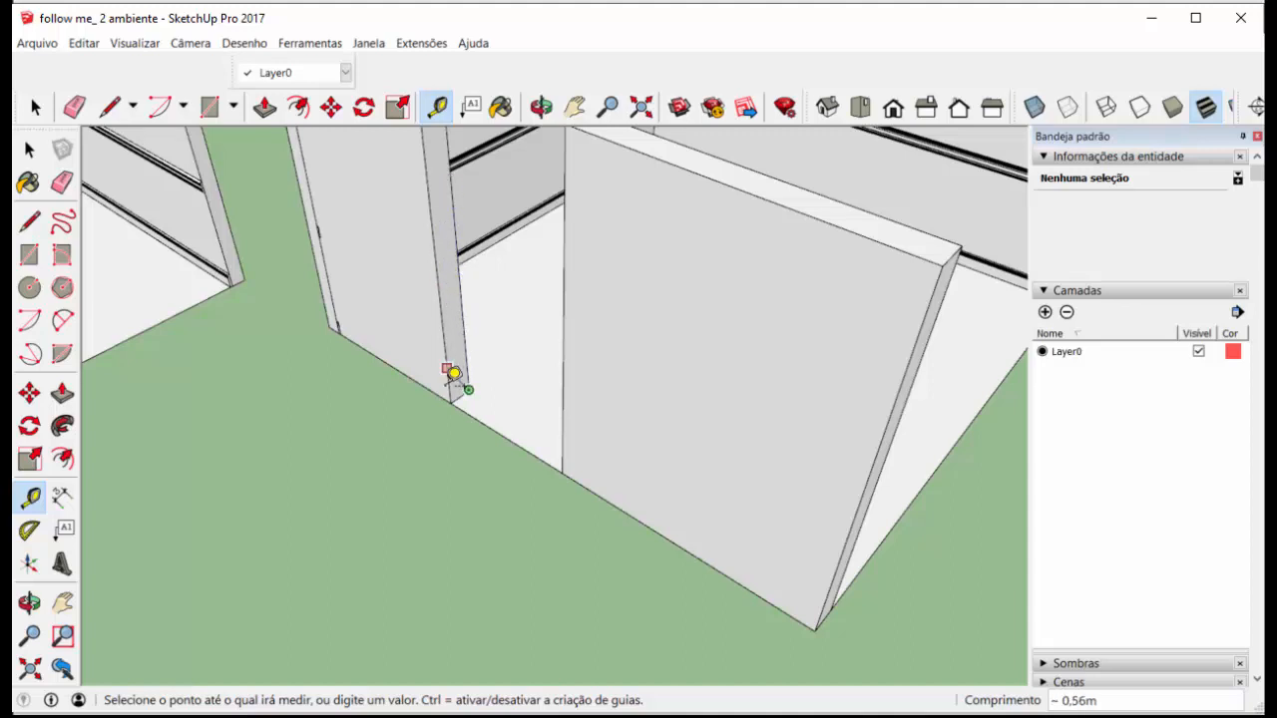
scroll(458, 395, "up", 6)
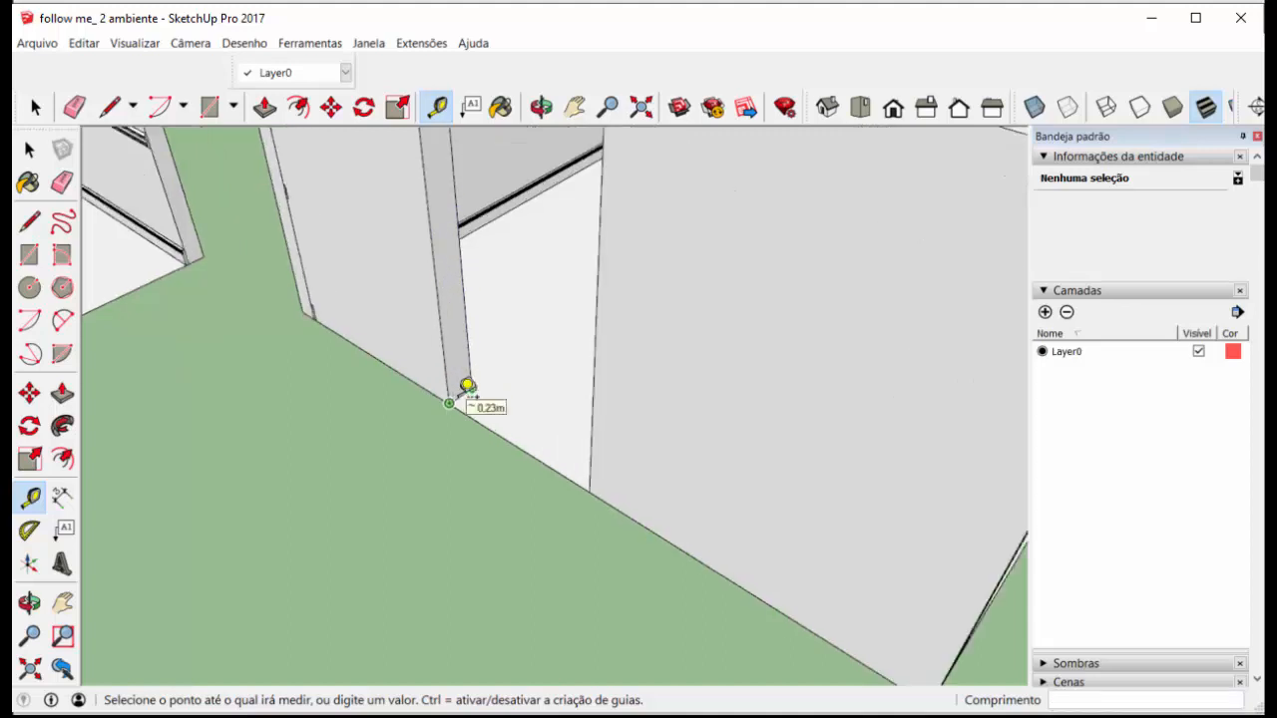
double_click(463, 387)
scroll(472, 363, "down", 5)
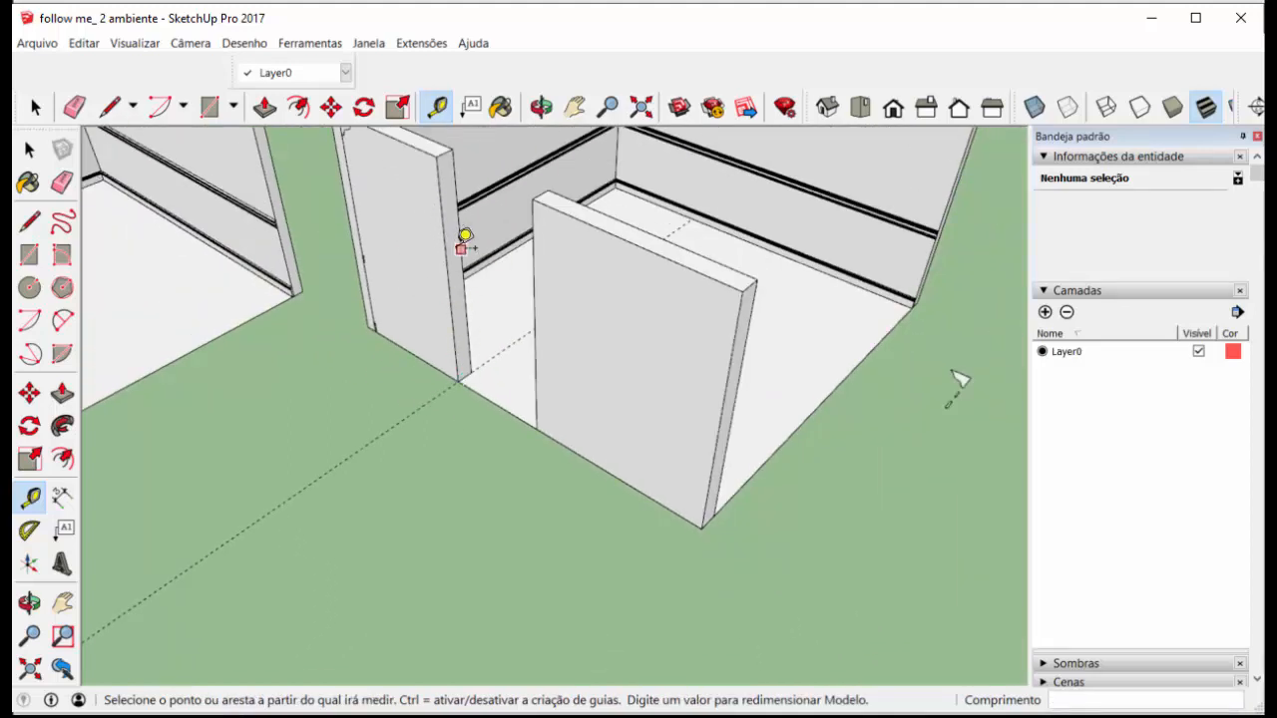
Draw a line about 0.23 m long across the jamb's face to mark the door head height
left_click(111, 107)
left_click(446, 250)
left_click(461, 244)
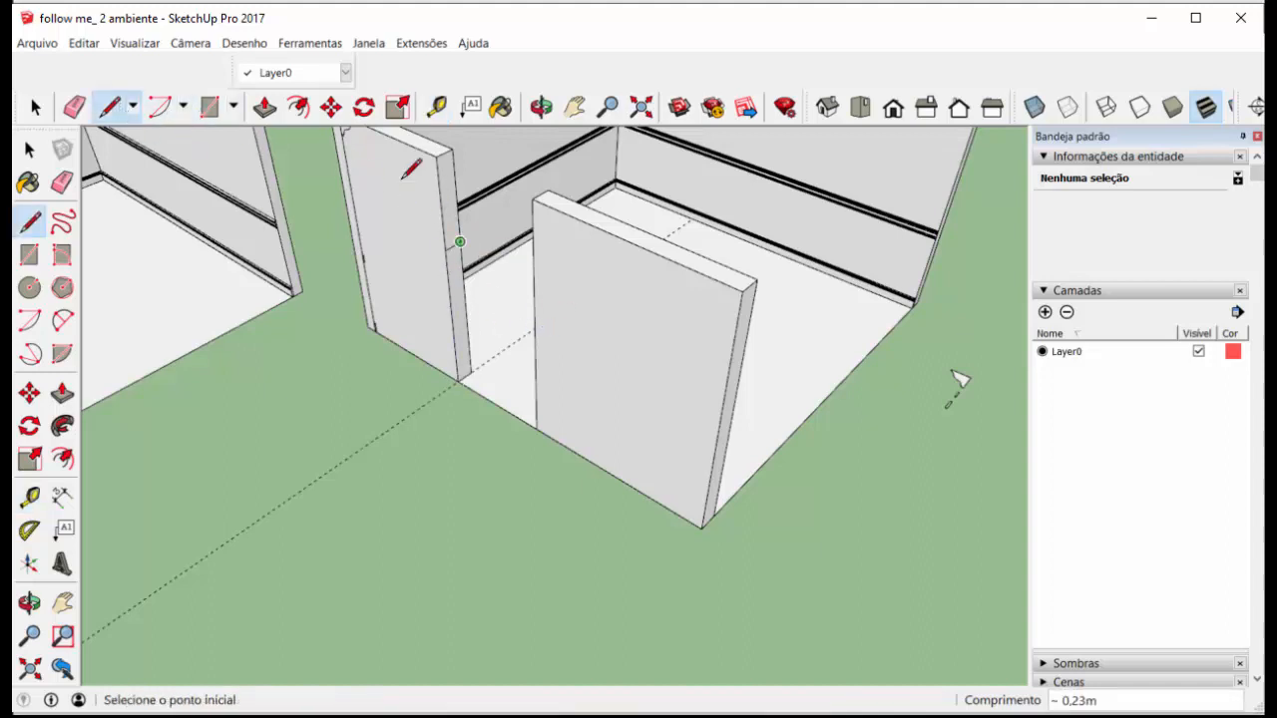
Try to push the jamb face above the line across the opening to the opposite wall piece
left_click(265, 107)
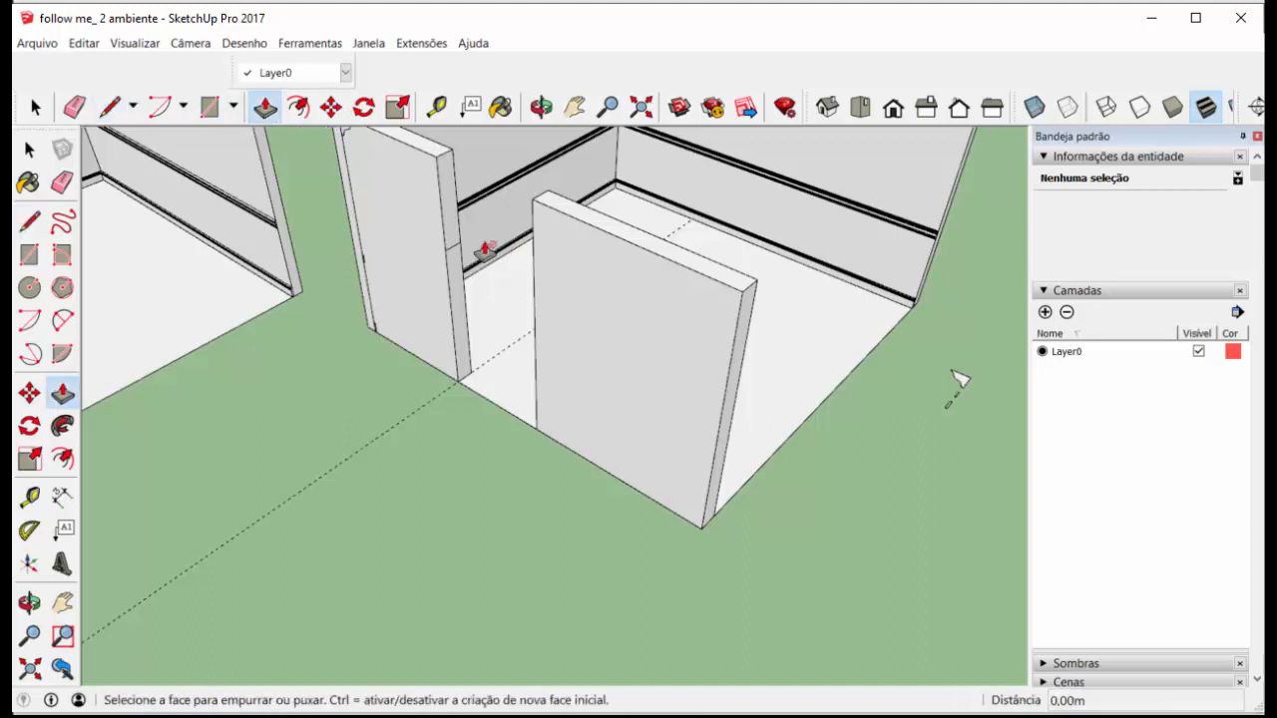
left_click(448, 229)
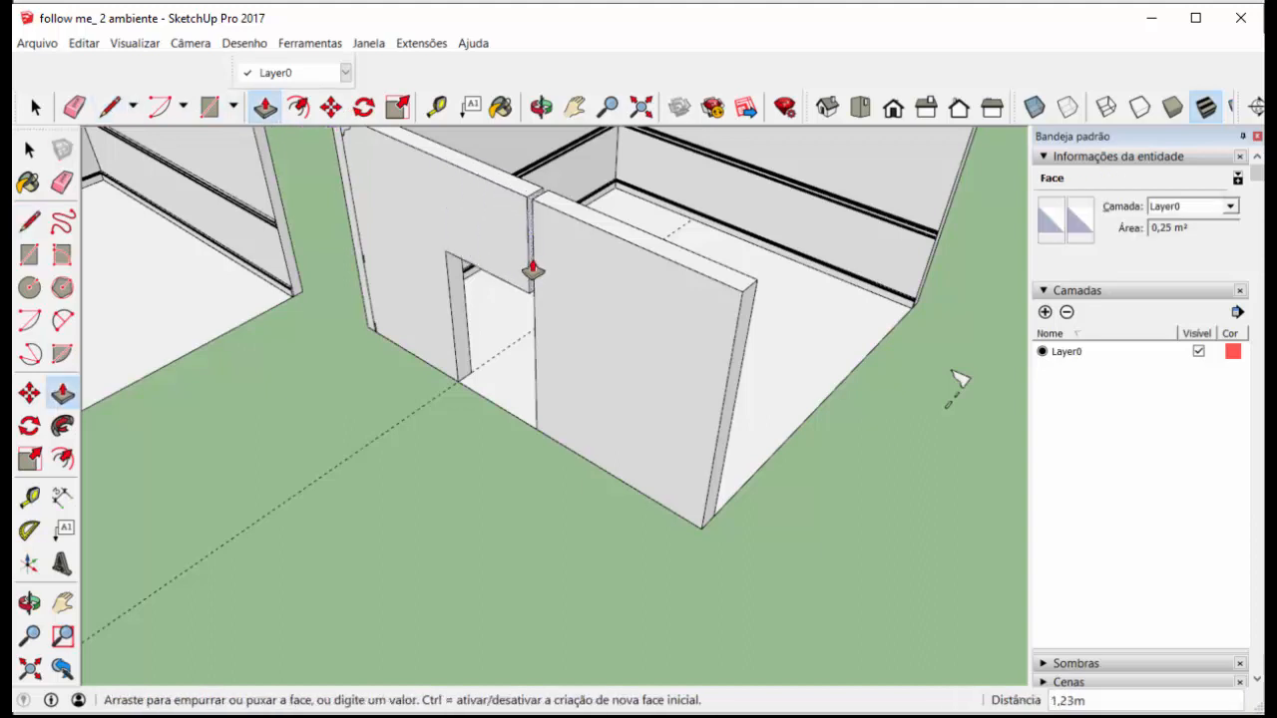
left_click(550, 271)
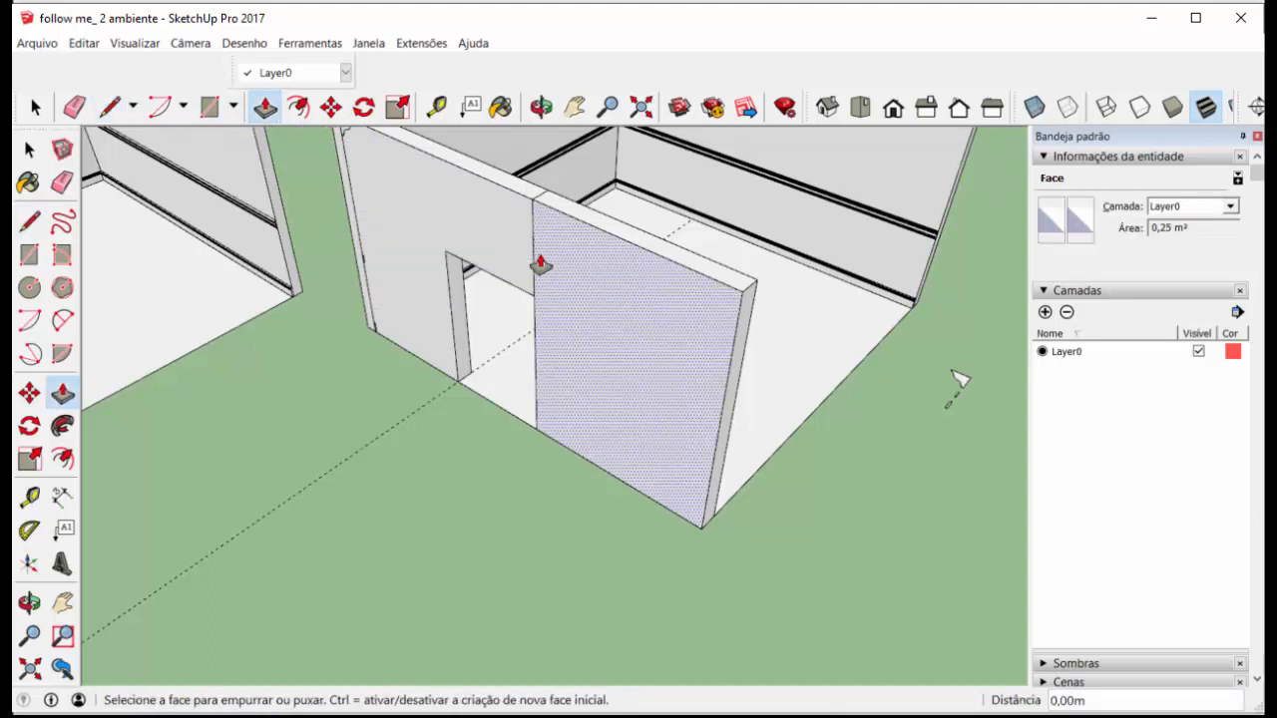
key("ctrl+z")
scroll(464, 258, "up", 4)
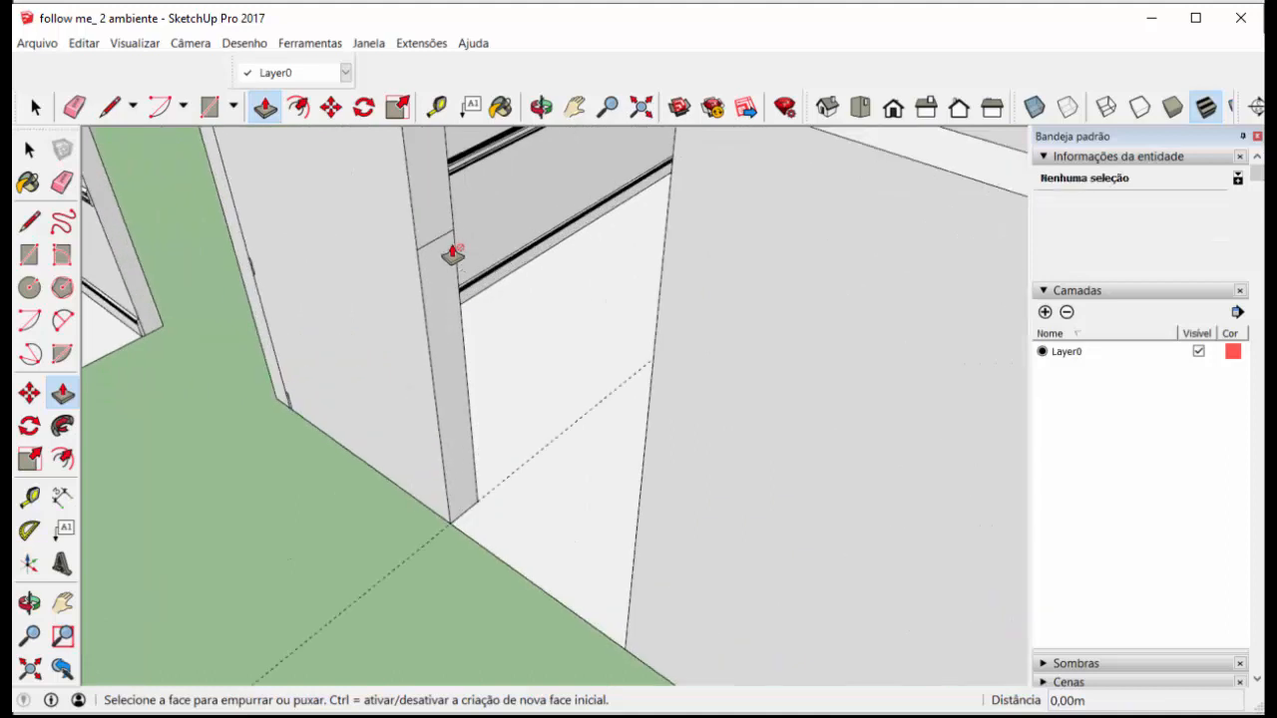
left_click(209, 106)
left_click(441, 205)
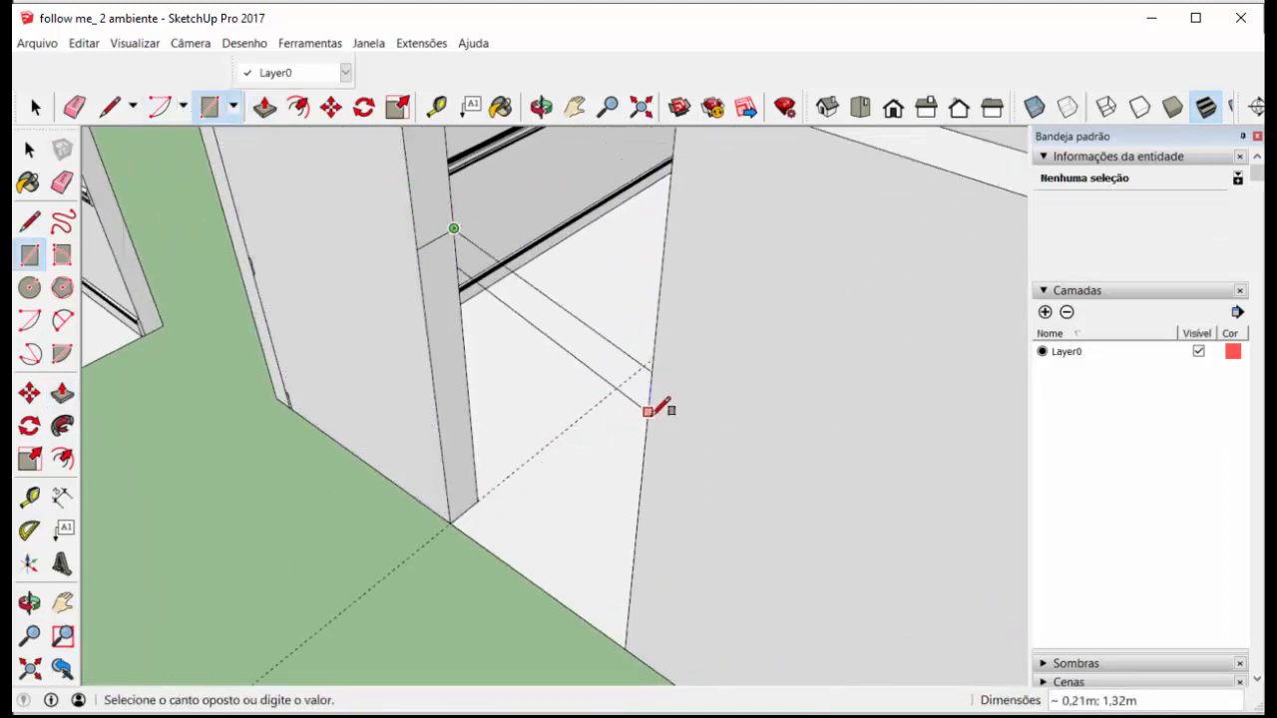
key("Escape")
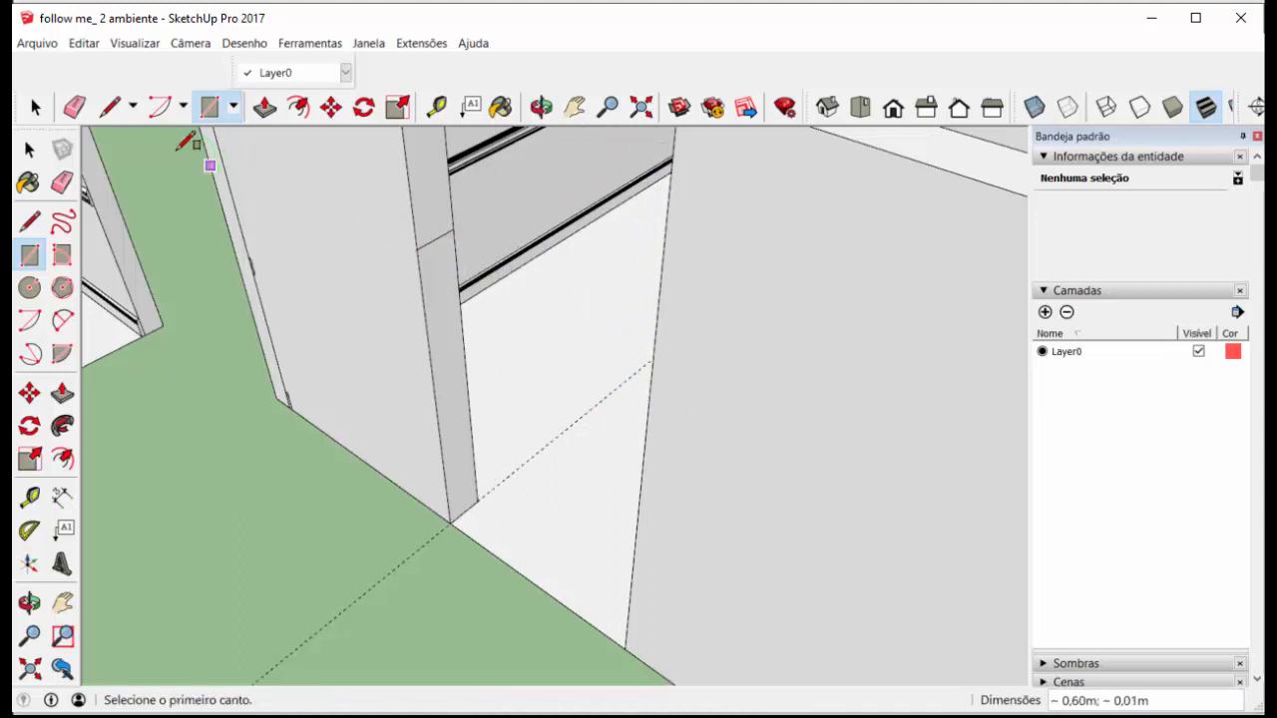
Draw a line across the opening from the jamb mark to the opposite wall piece, then a rectangle about 1.30 by 0.23 m beside it
left_click(108, 107)
left_click(417, 249)
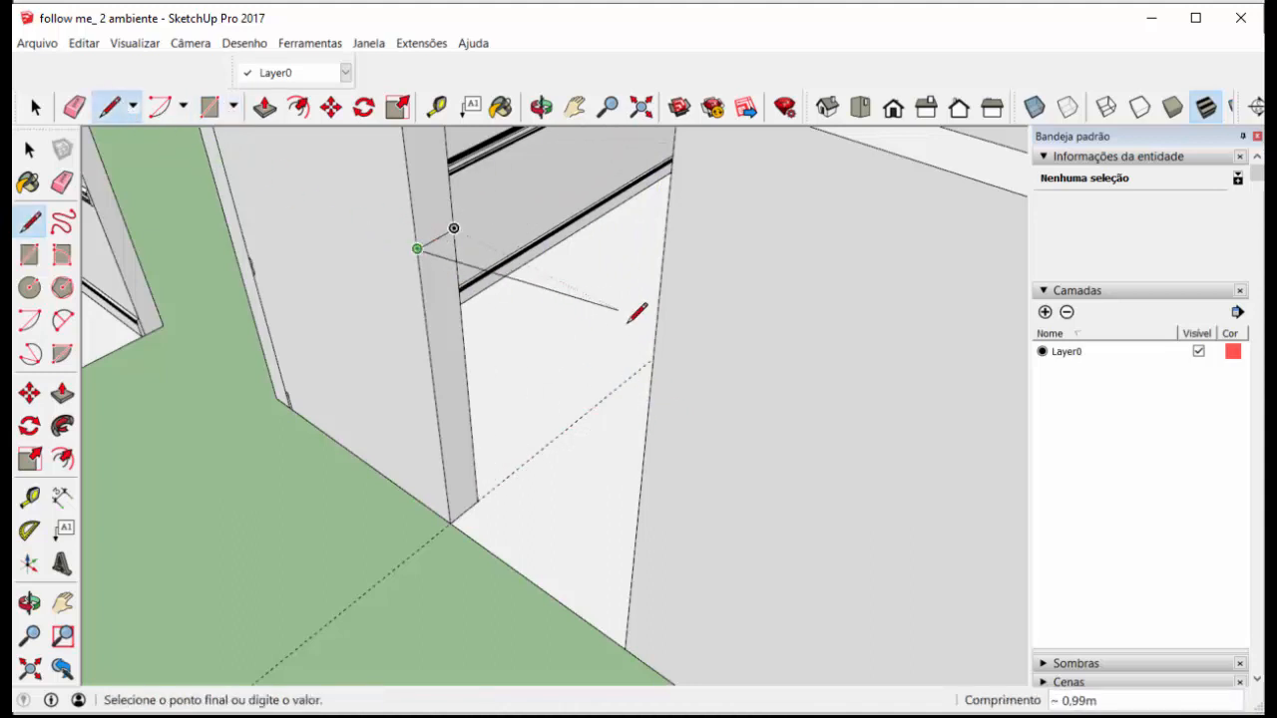
left_click(651, 371)
key("Escape")
left_click(209, 107)
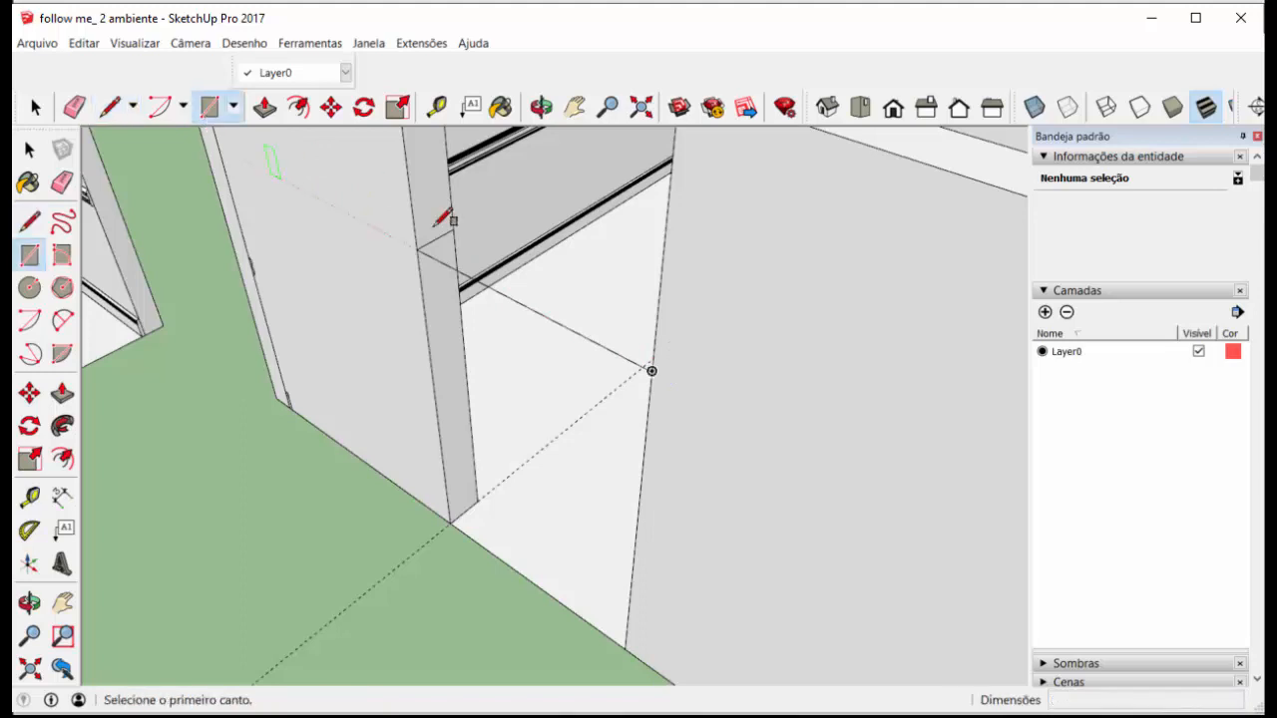
left_click(454, 229)
left_click(652, 367)
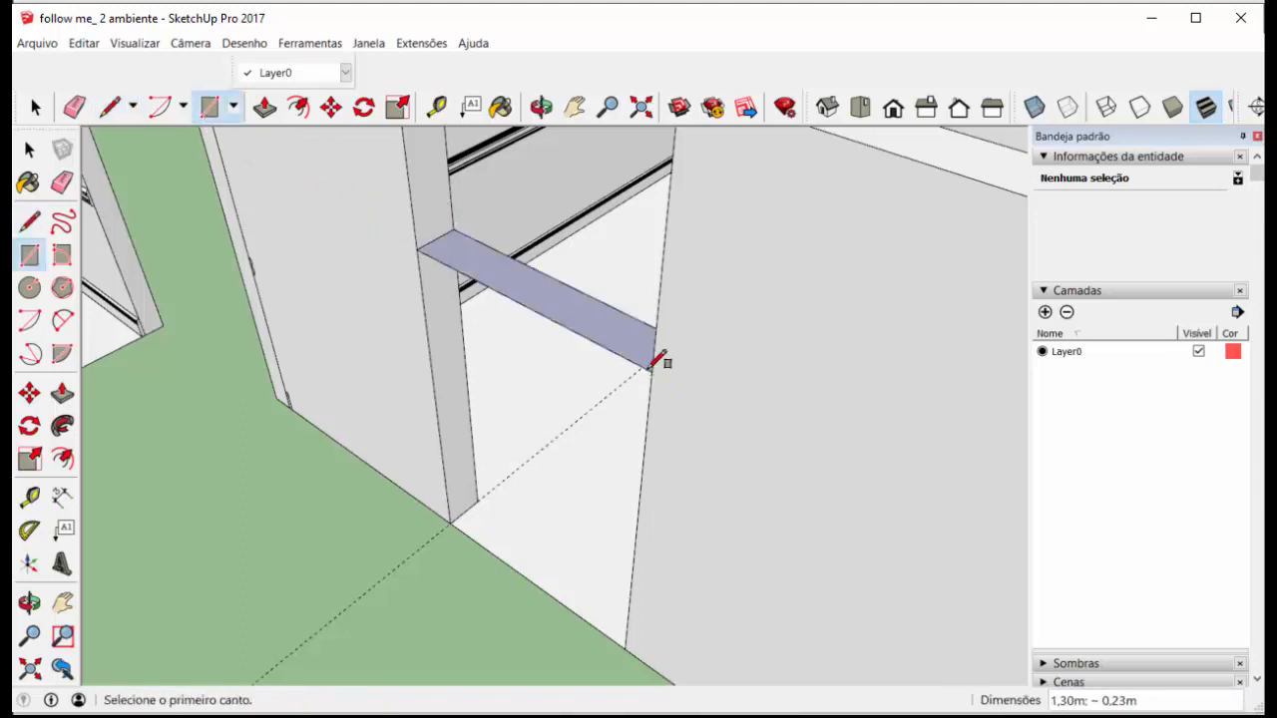
Extrude the rectangle spanning the opening upward about 1.11 m to the wall's top to form the lintel
left_click(265, 106)
left_click(465, 265)
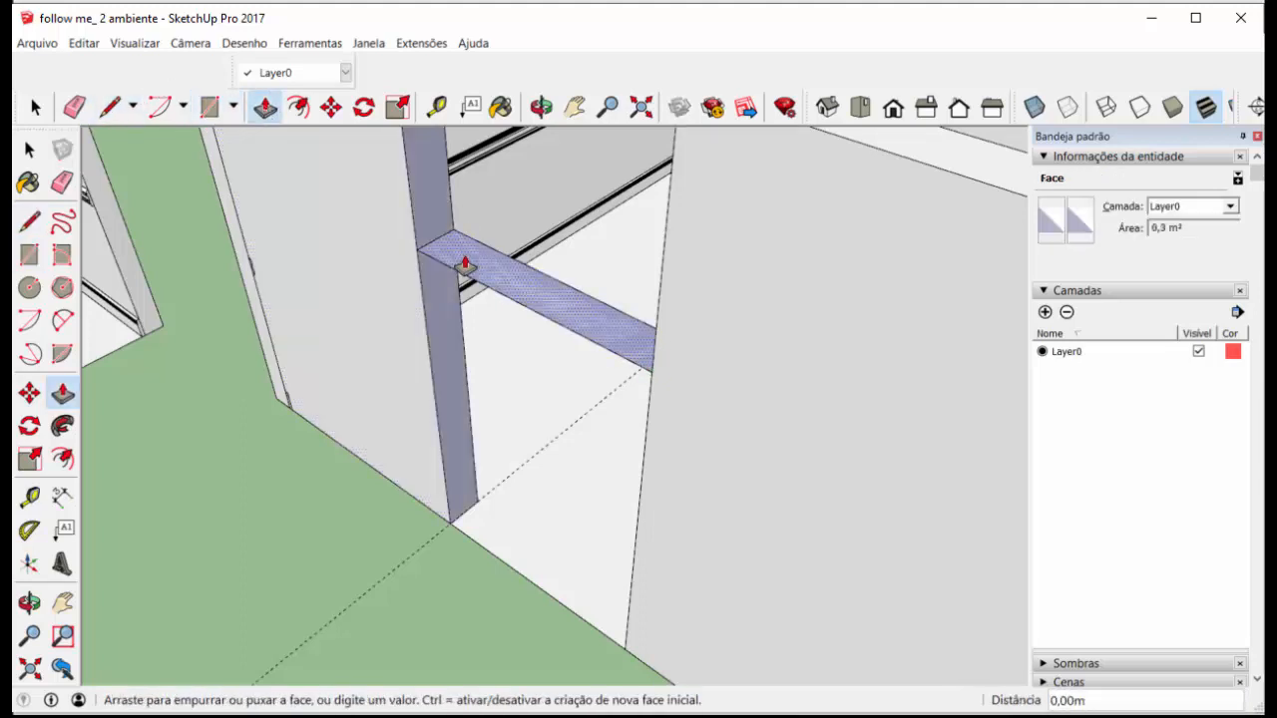
scroll(466, 264, "down", 3)
left_click(581, 210)
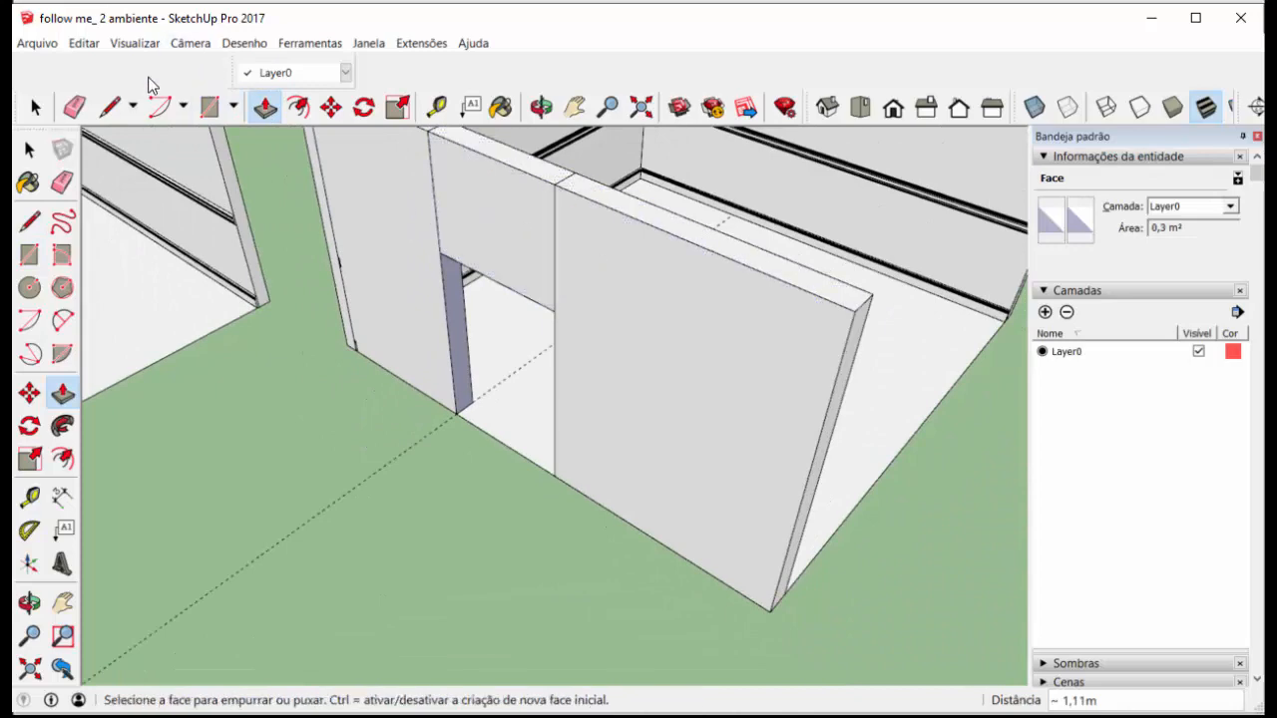
Erase the seam edges between the lintel and both wall pieces on the outer face and the wall's top
left_click(72, 107)
left_click(72, 109)
left_click(437, 196)
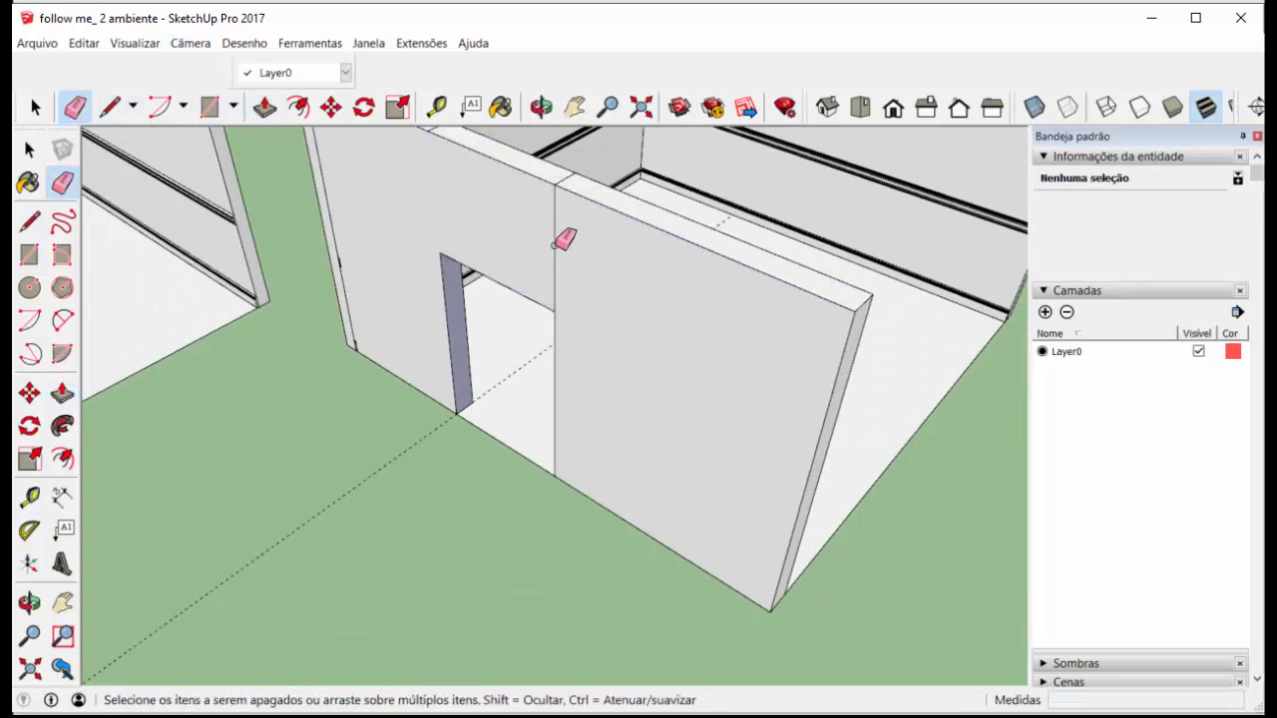
left_click(555, 247)
scroll(582, 249, "down", 1)
scroll(582, 249, "down", 2)
scroll(567, 202, "up", 5)
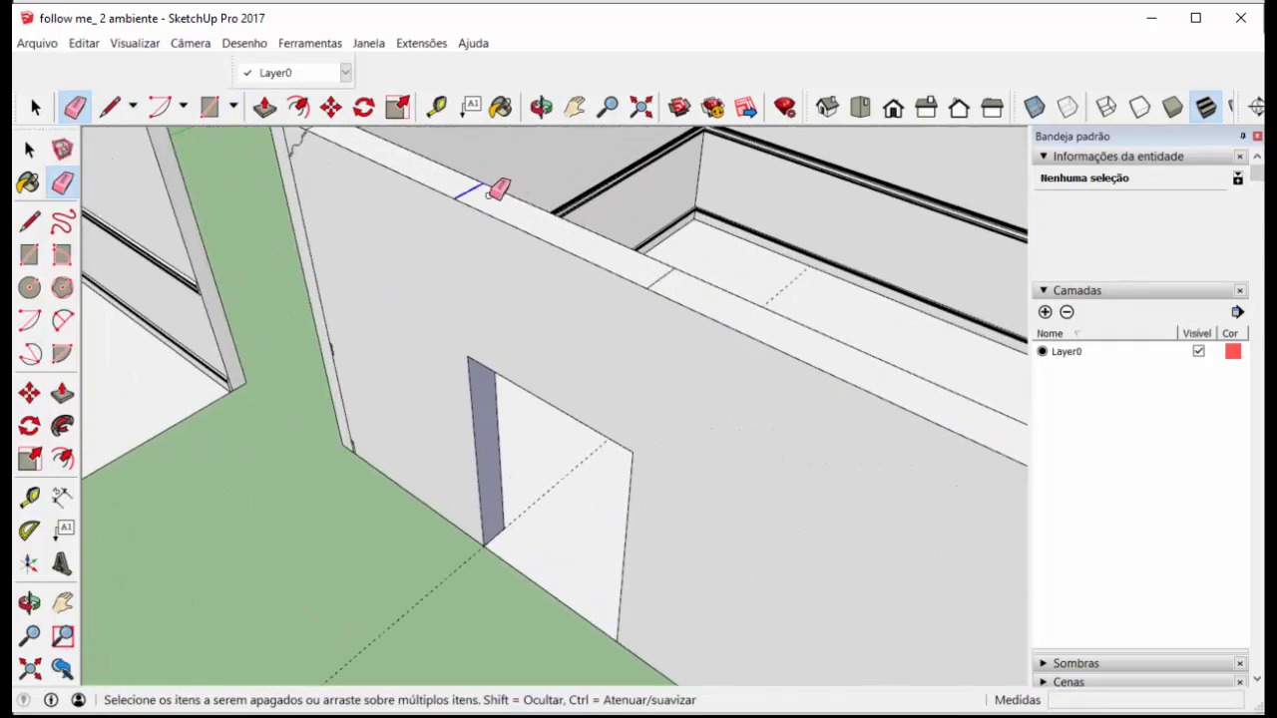
left_click_drag(652, 275, 664, 302)
Undo the erasures of the seam edges around the lintel
scroll(559, 350, "down", 3)
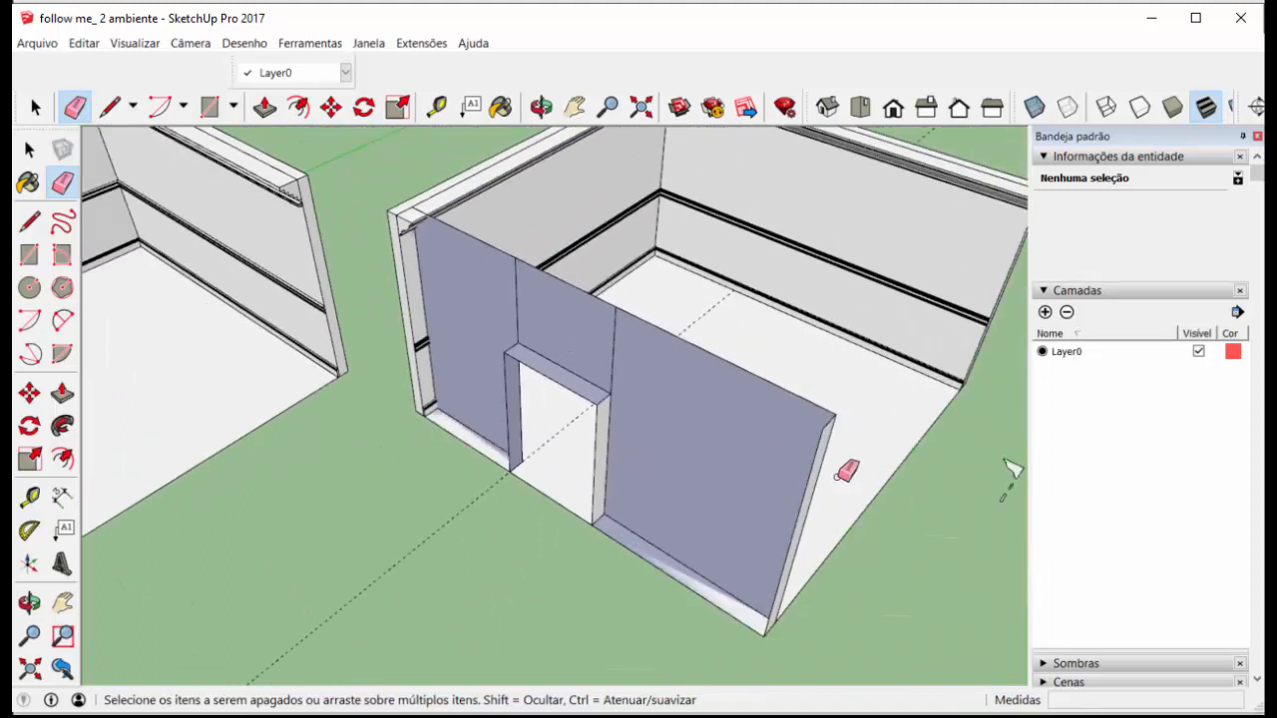
key("ctrl+z")
key("ctrl+z")
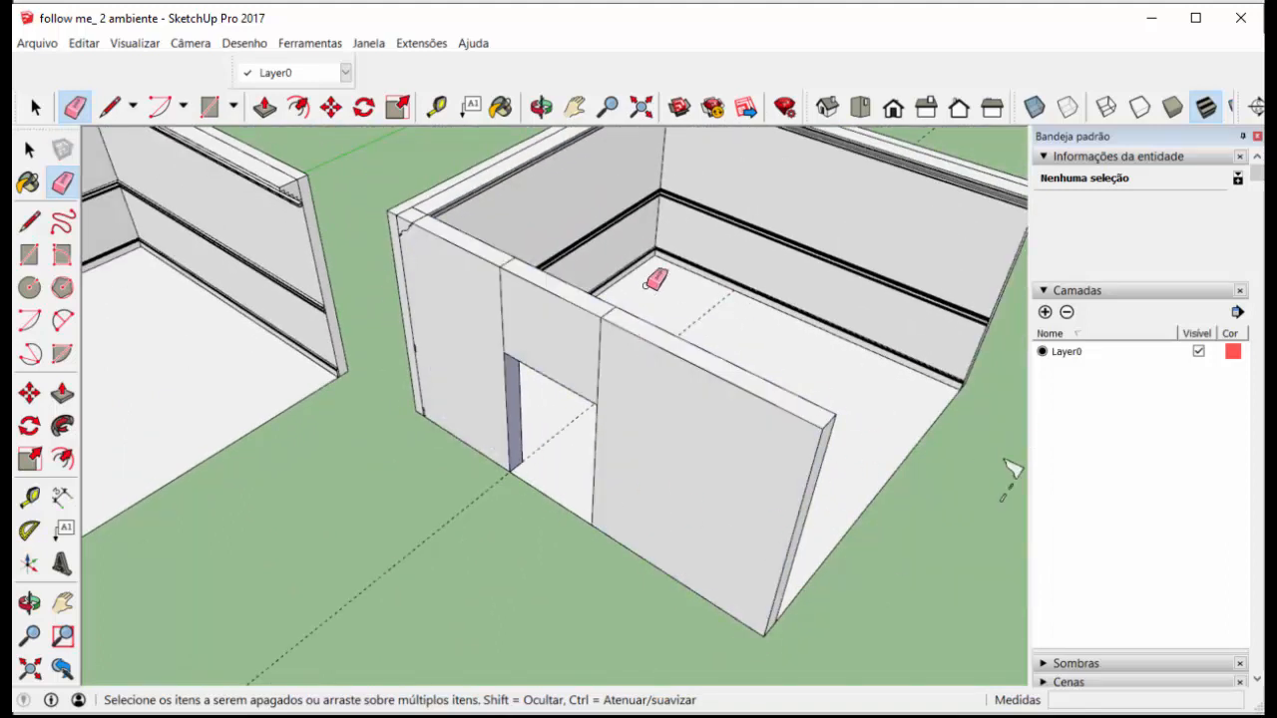
Undo the lintel, the wall pieces beside the opening, the door outline and the added front wall
key("ctrl+z")
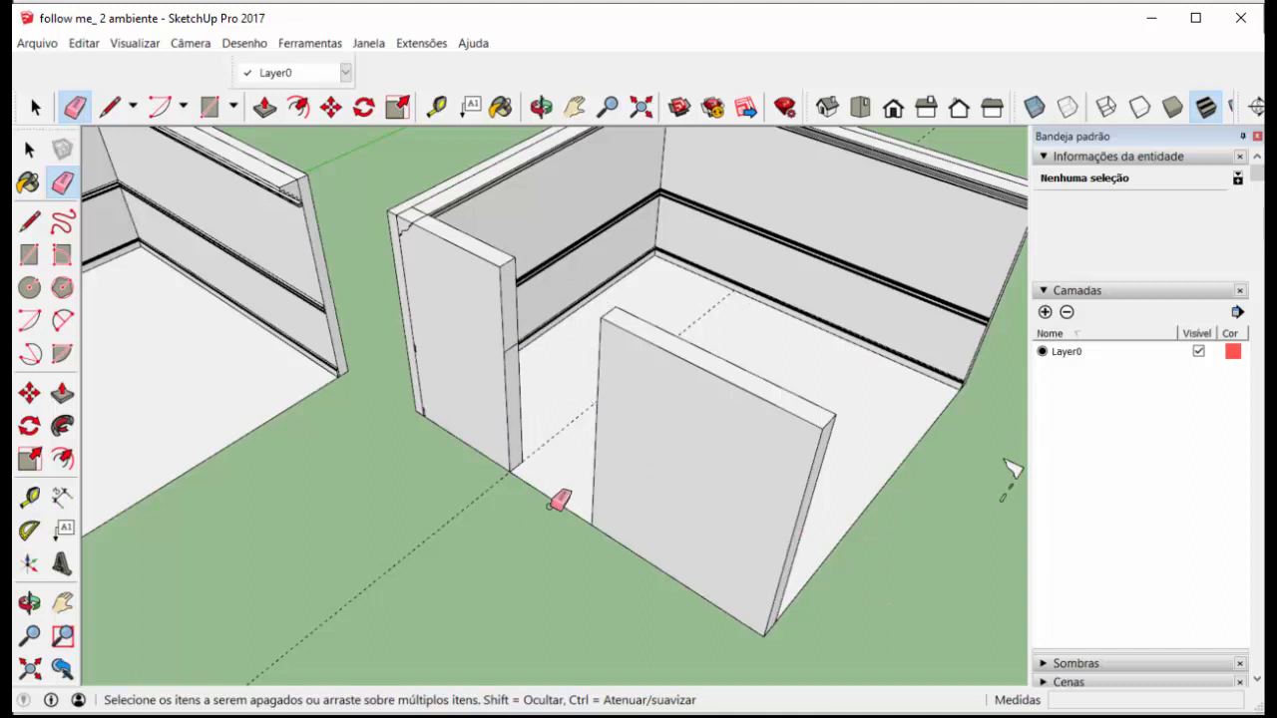
key("ctrl+z")
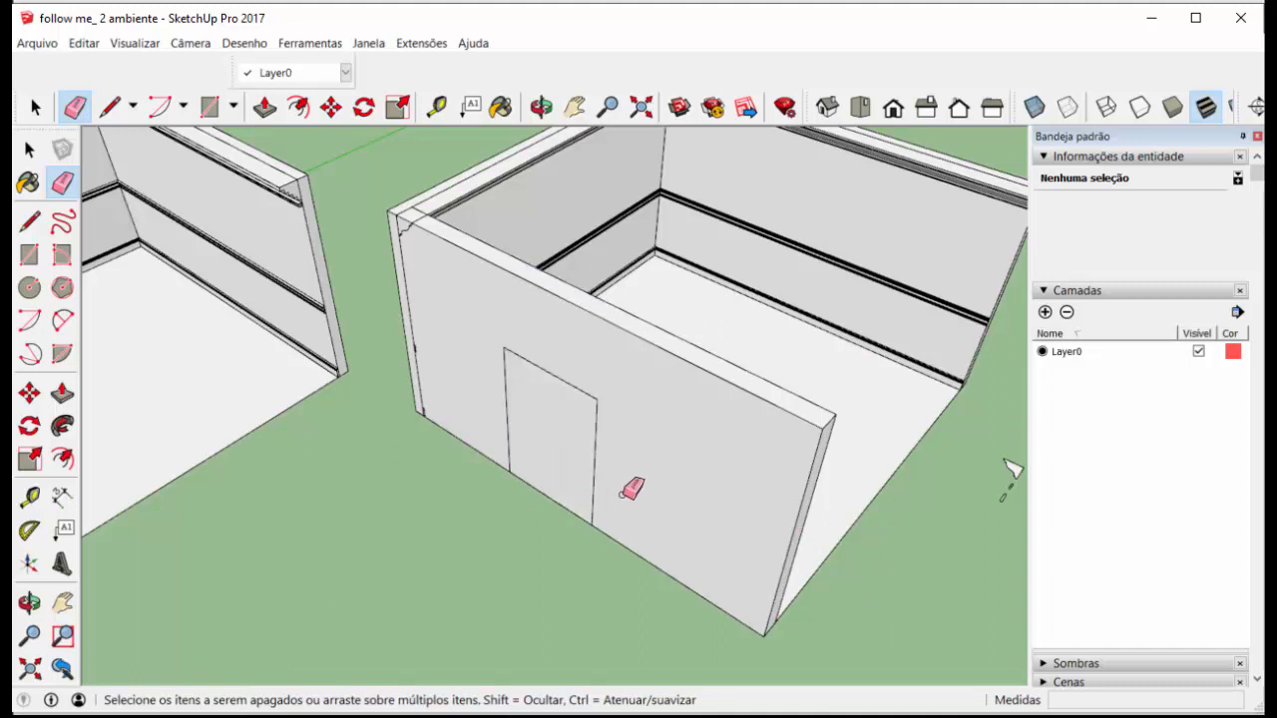
key("ctrl+z")
key("ctrl+z")
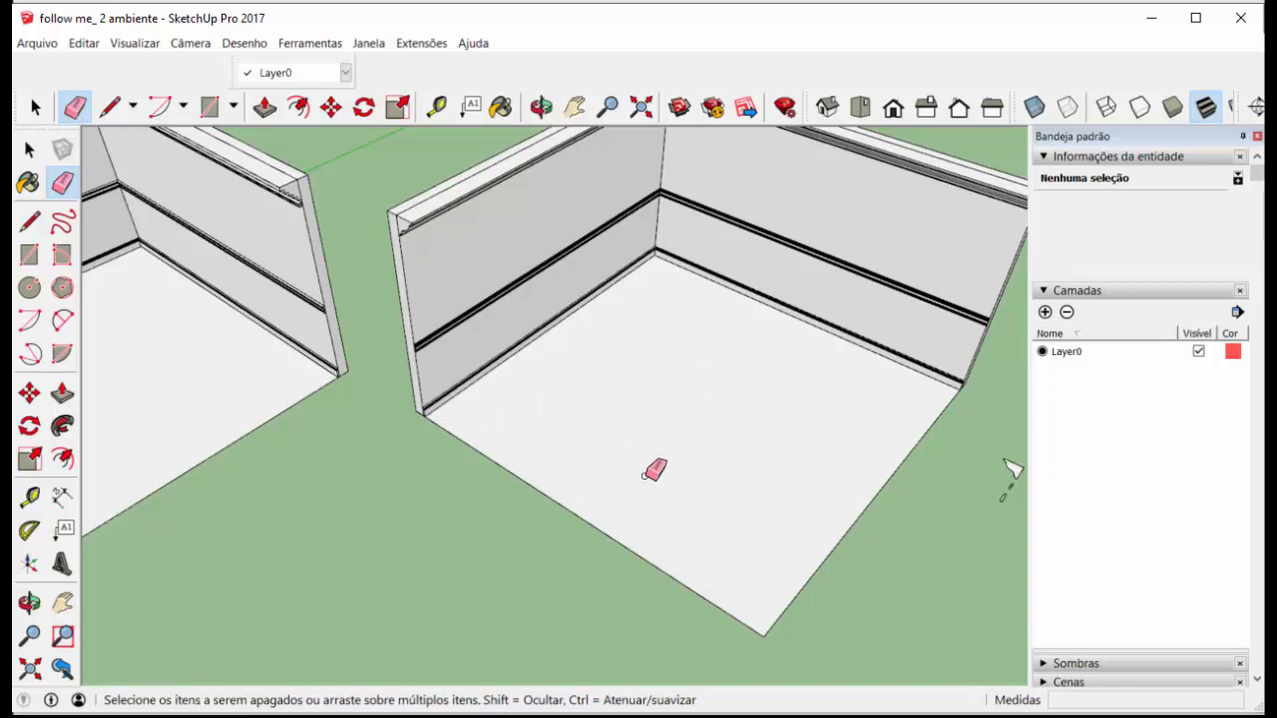
scroll(654, 472, "down", 8)
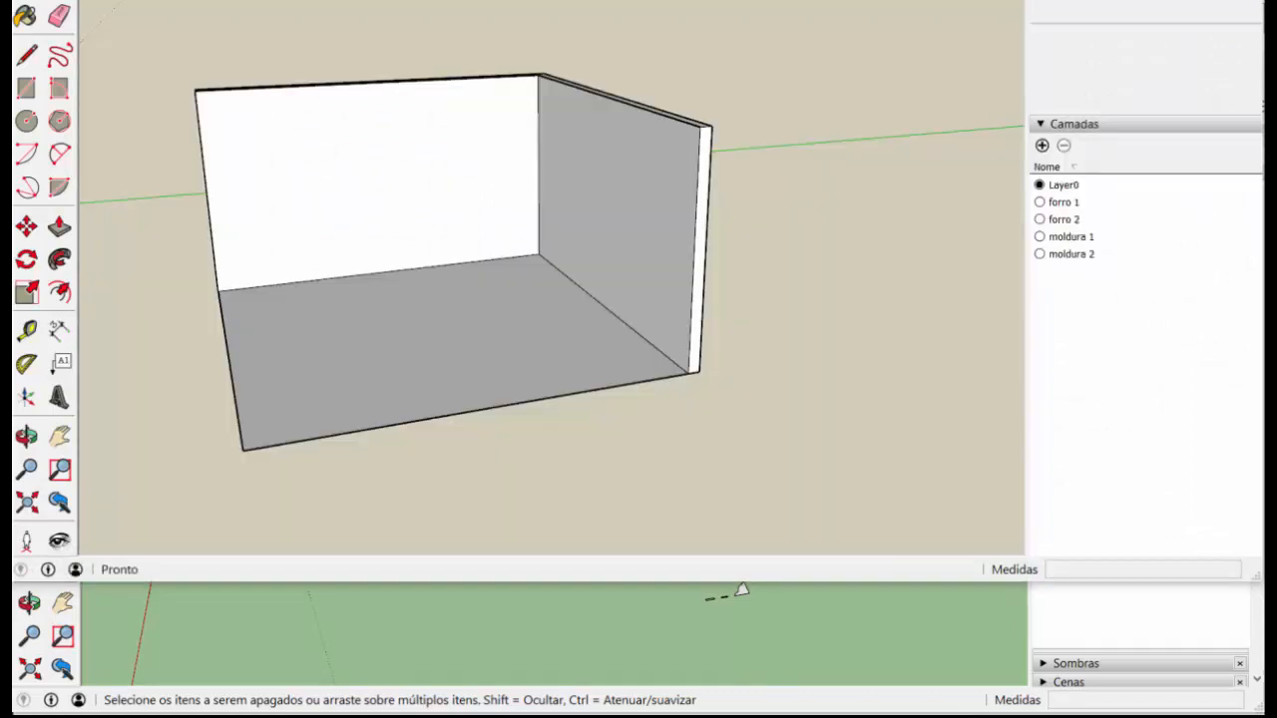
Dismiss the notice in the camadas ambientes file and show the ceiling layer forro 2 after previewing forro 1
left_click(725, 304)
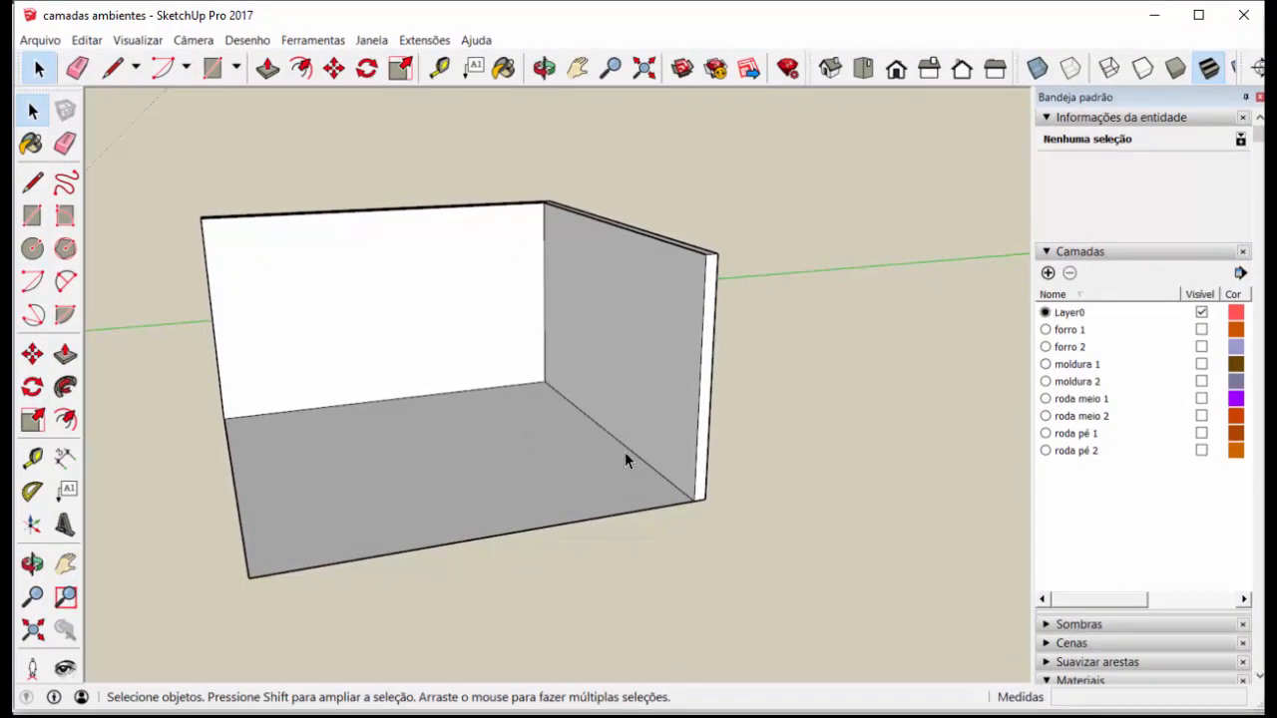
left_click(1202, 330)
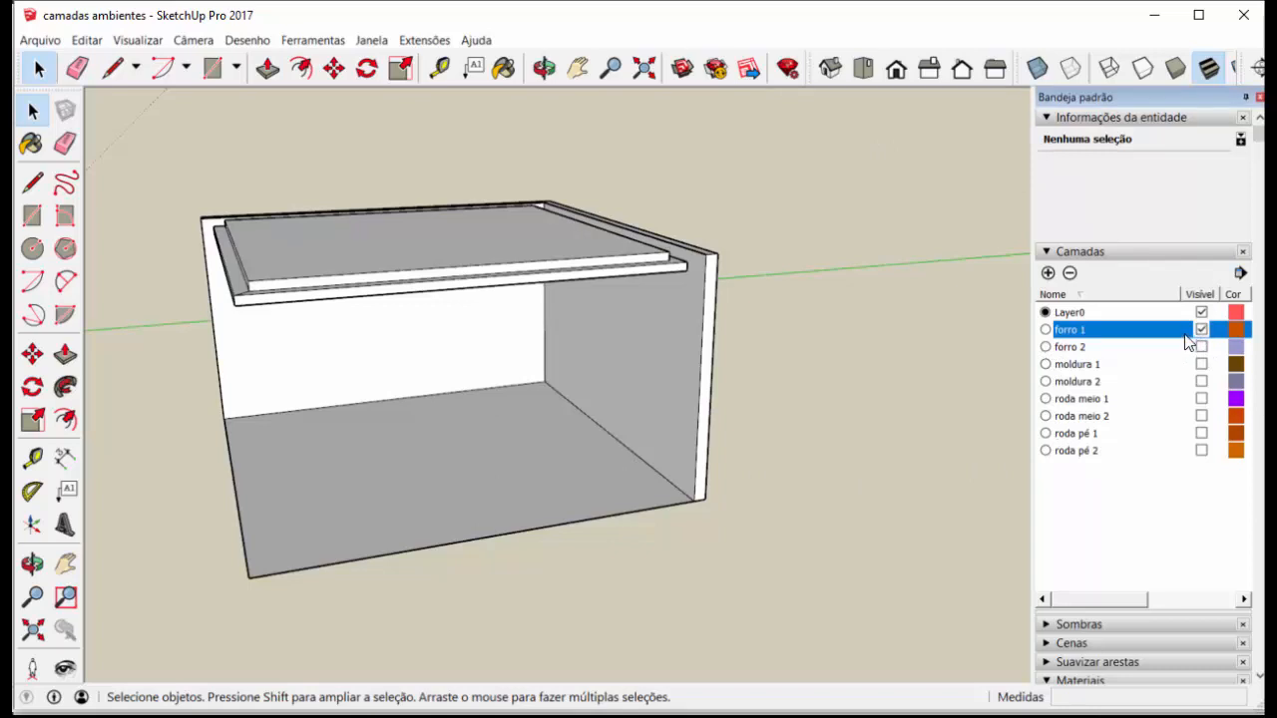
left_click(1201, 331)
left_click(1201, 347)
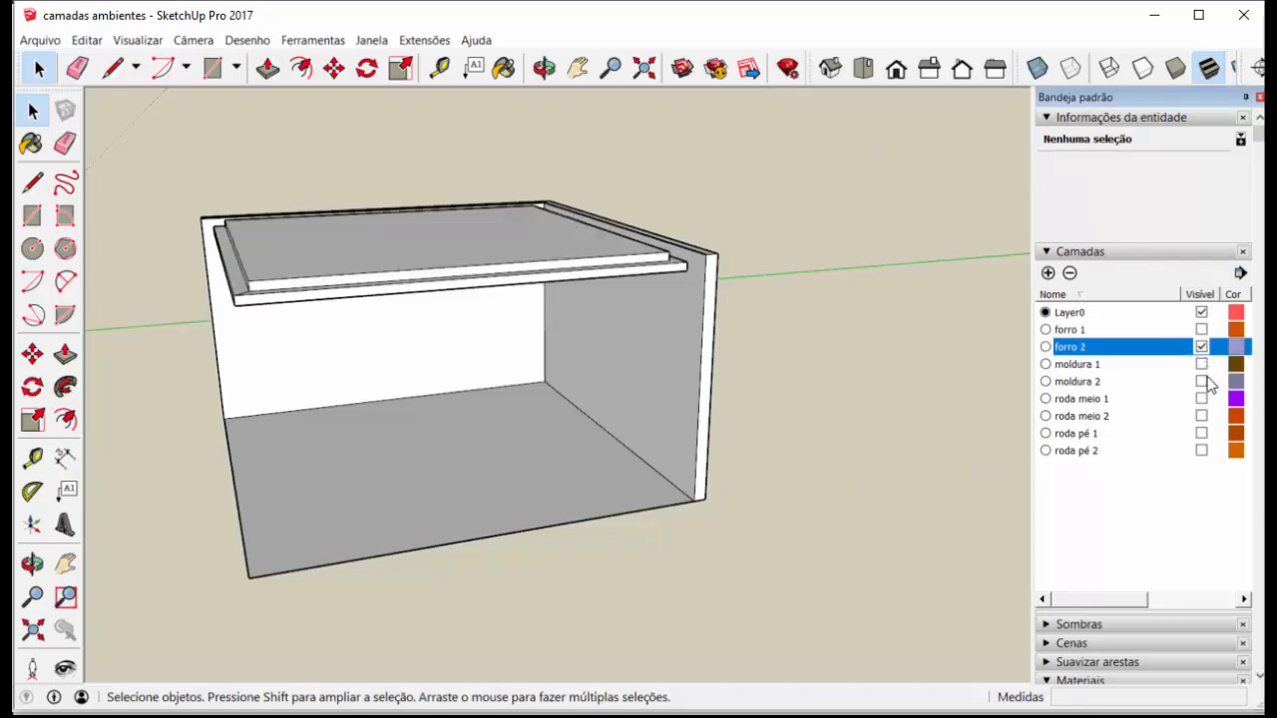
Hide the forro 2 layer, preview the moldura 1 crown moulding, and replace it with the moldura 2 layer
left_click(1201, 364)
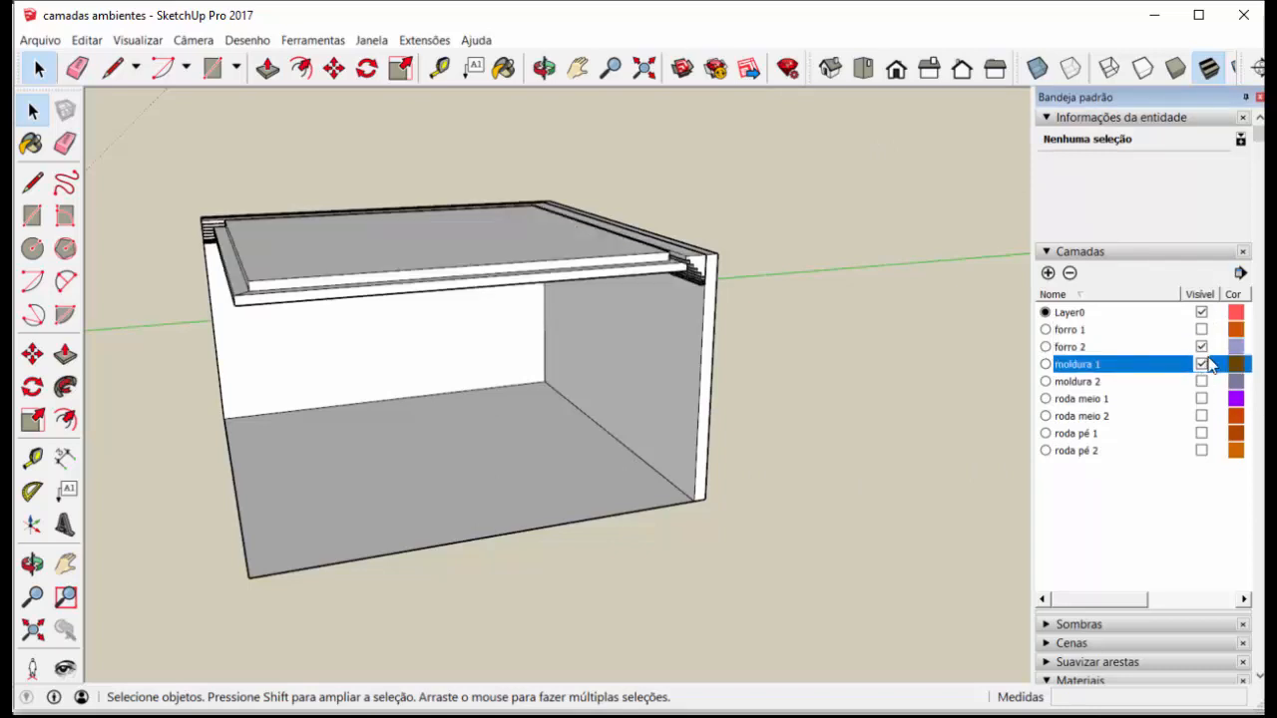
left_click(1201, 347)
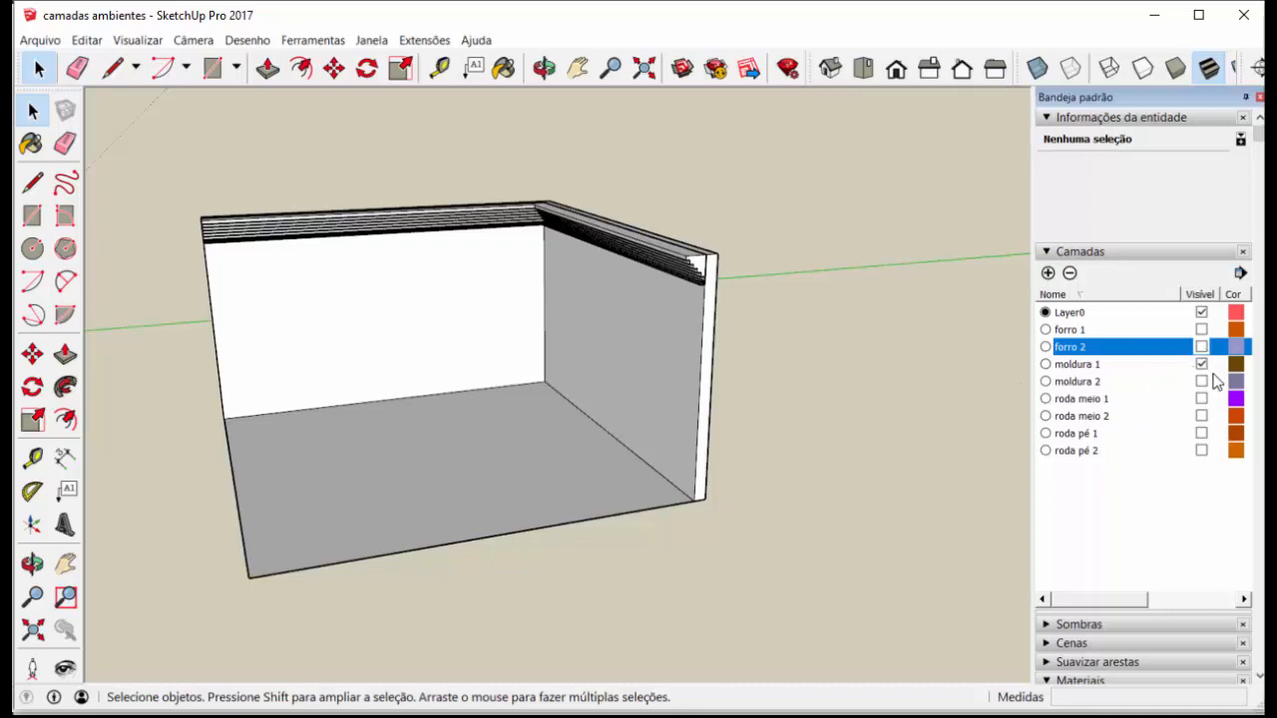
scroll(334, 389, "up", 3)
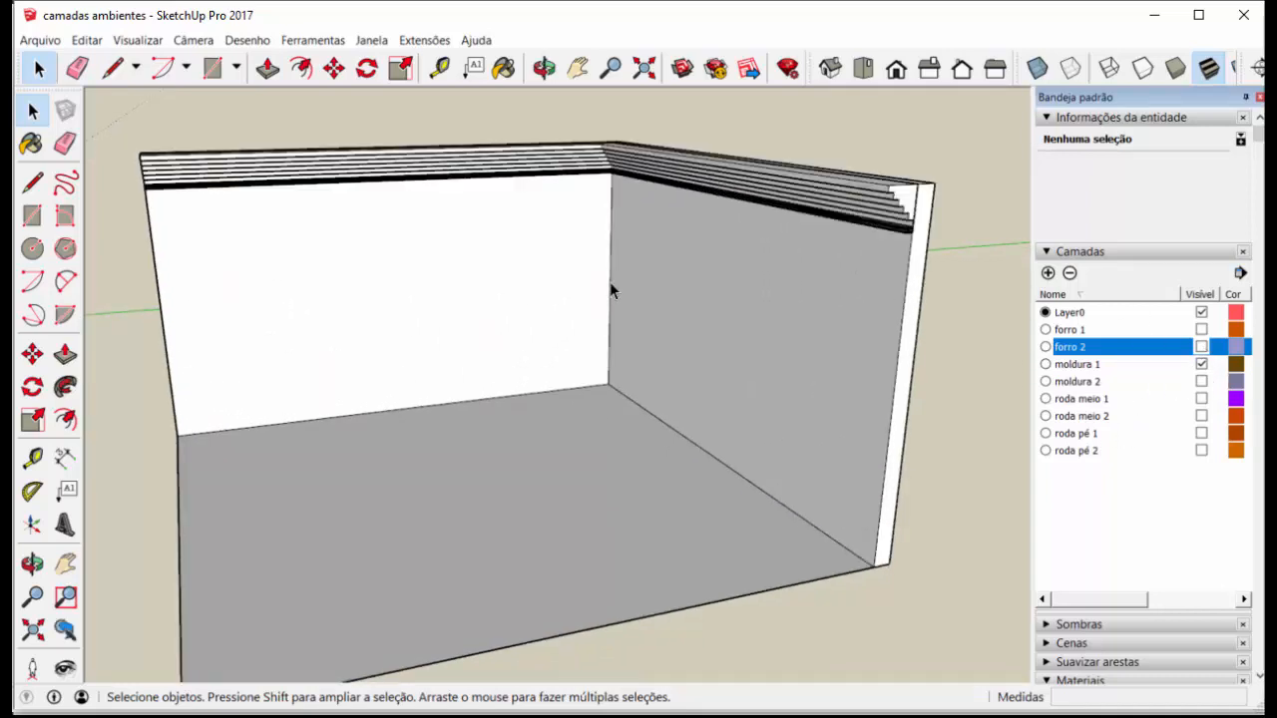
scroll(848, 290, "up", 2)
mouse_move(848, 291)
middle_mouse_down()
mouse_move(846, 253)
mouse_move(831, 269)
middle_mouse_up()
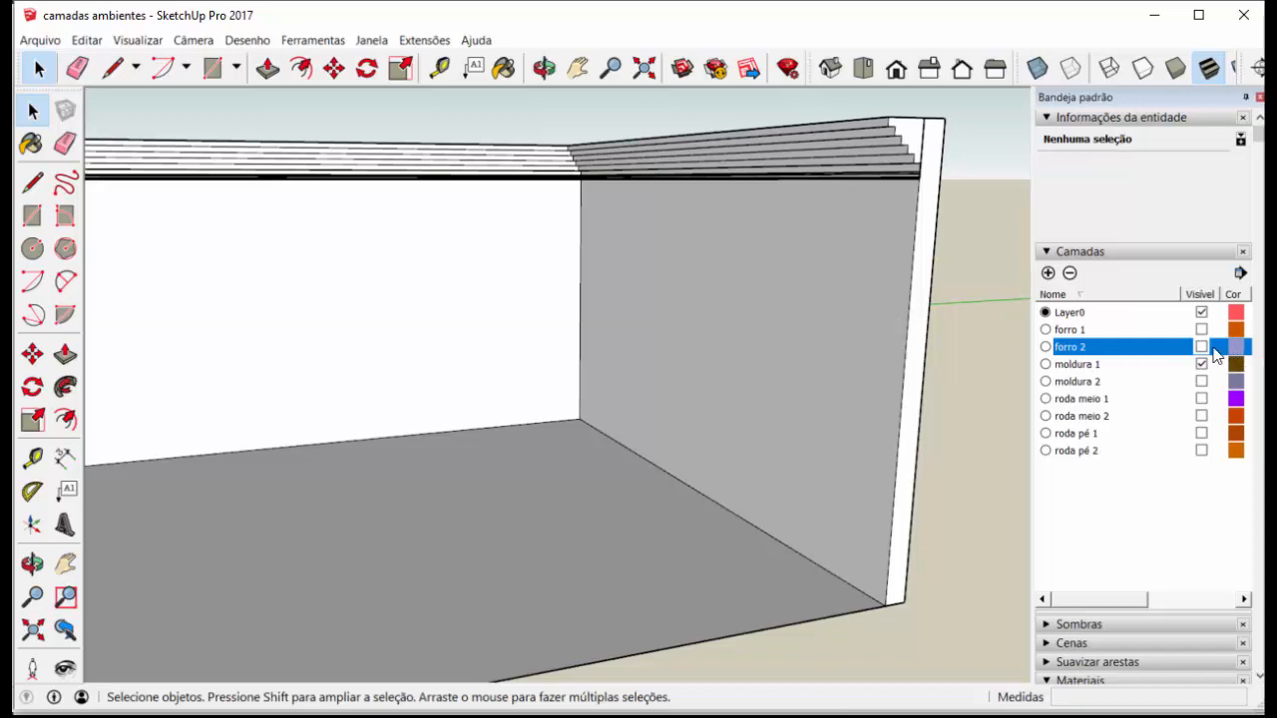
left_click(1202, 383)
left_click(1202, 364)
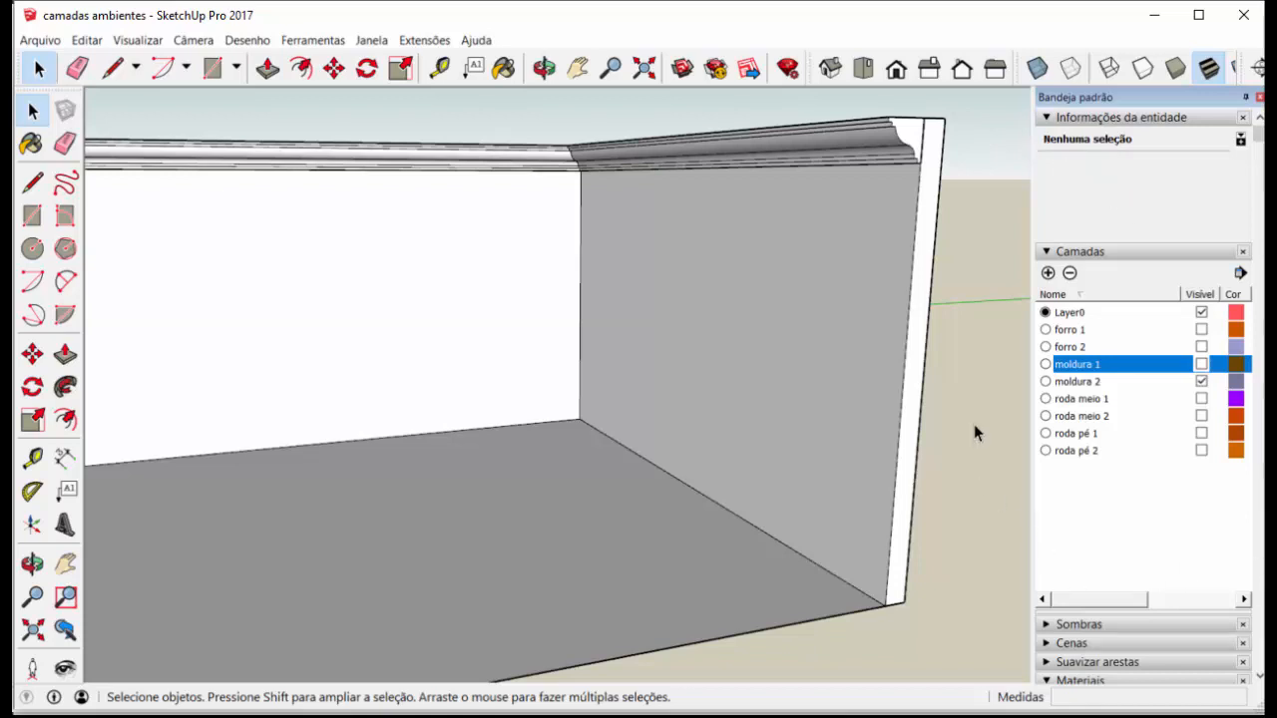
scroll(849, 430, "down", 1)
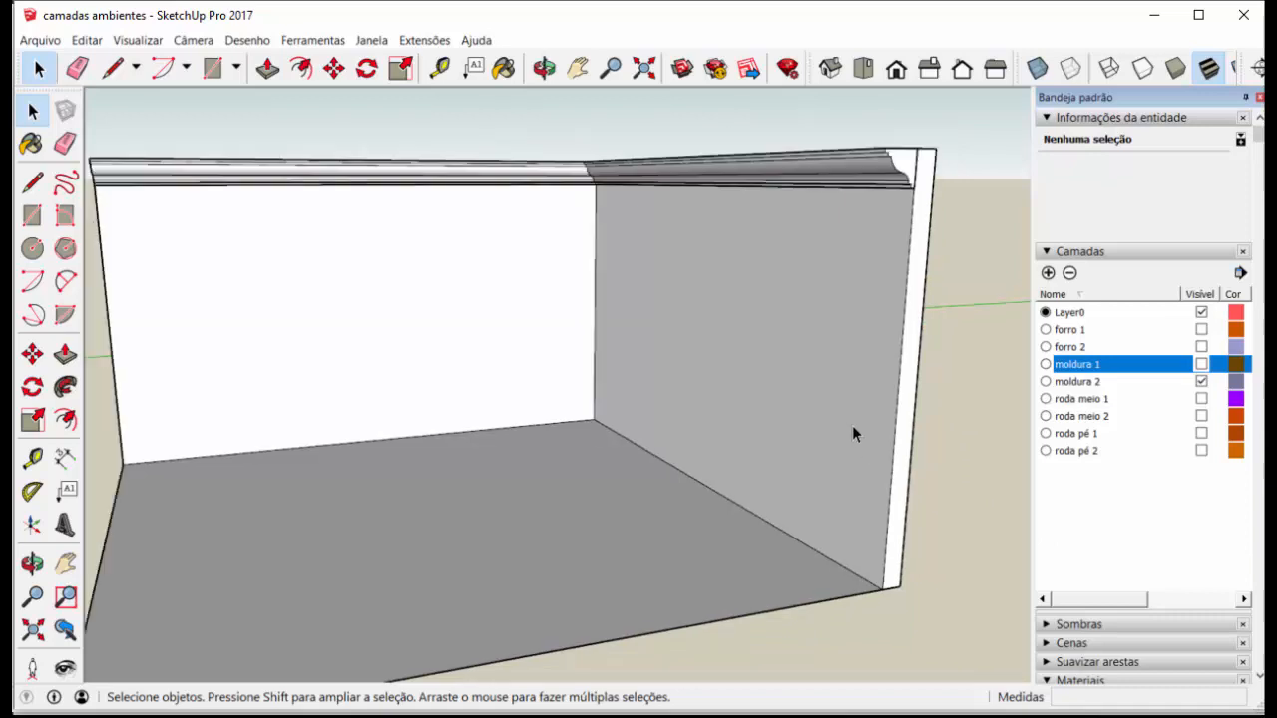
Preview the roda meio 1 rail moulding on the walls and hide its layer again
left_click(1202, 400)
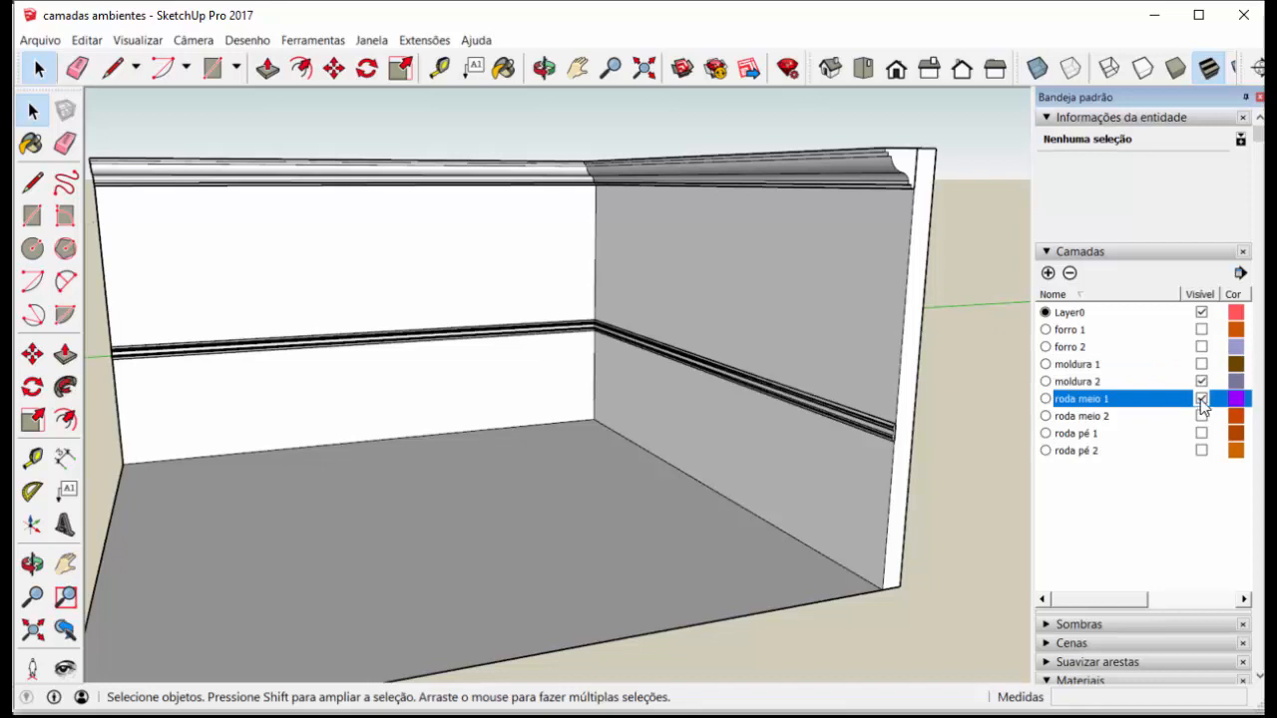
left_click(1203, 399)
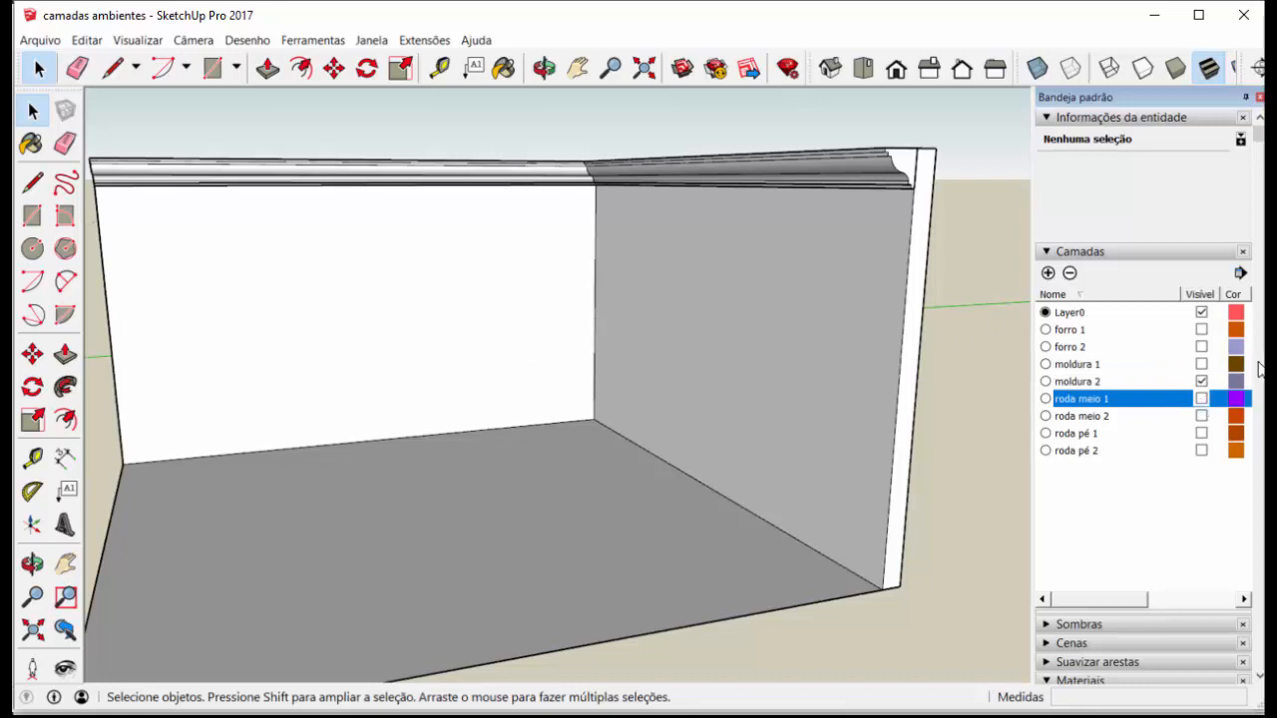
left_click(1202, 399)
left_click(1202, 399)
Compare the forro 2 and forro 1 ceilings from below, leaving only the forro 1 ceiling layer visible
left_click(1202, 346)
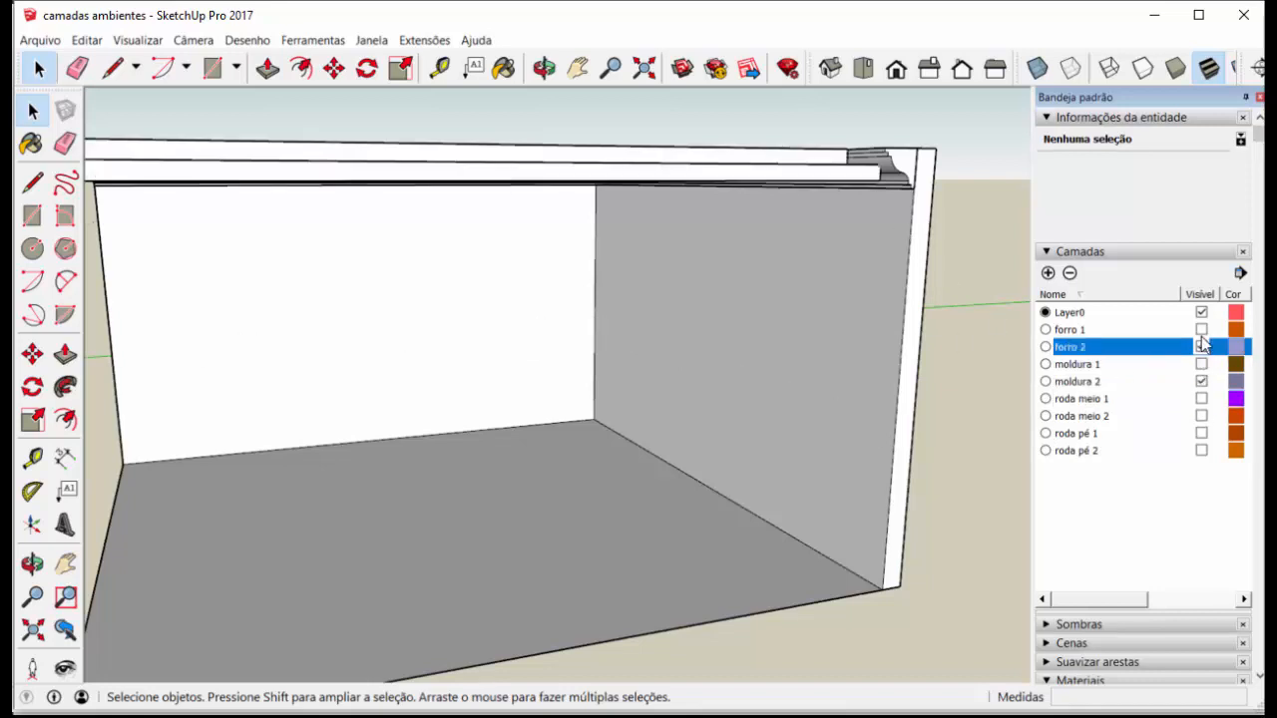
left_click(1203, 338)
middle_click_drag(644, 174, 655, 290)
scroll(655, 290, "down", 2)
left_click(1200, 330)
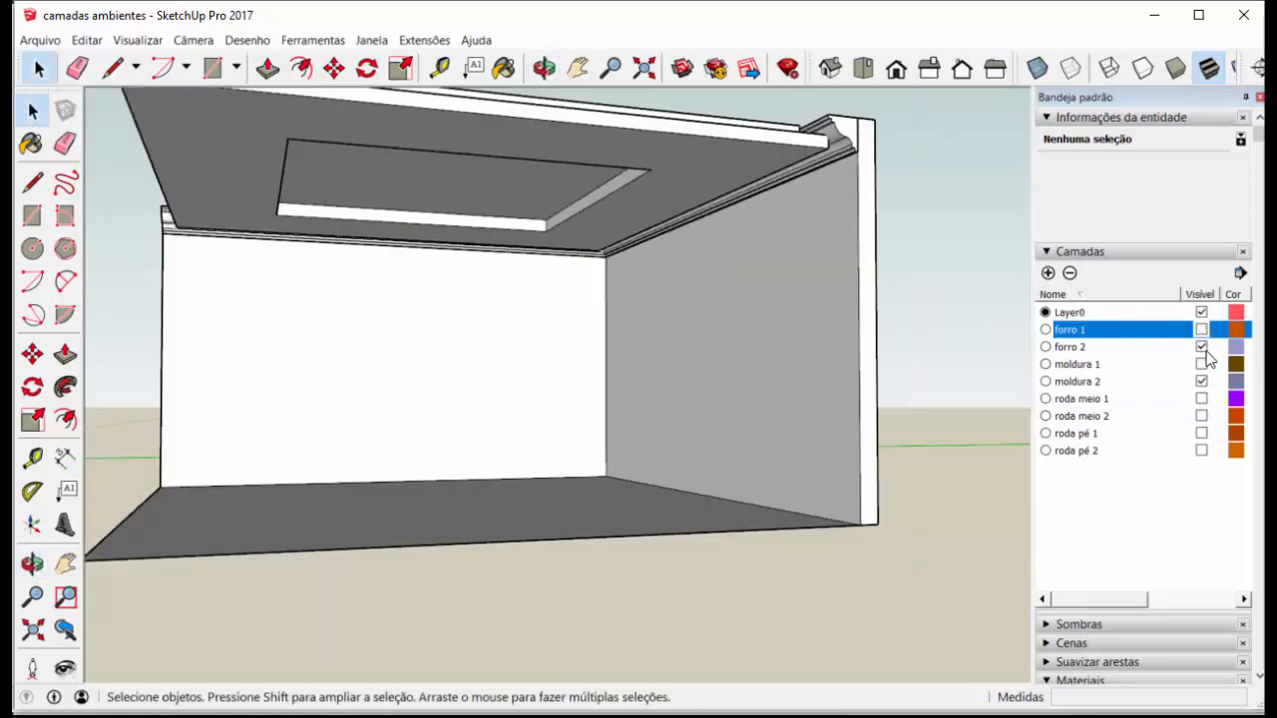
left_click(1202, 347)
left_click(1201, 330)
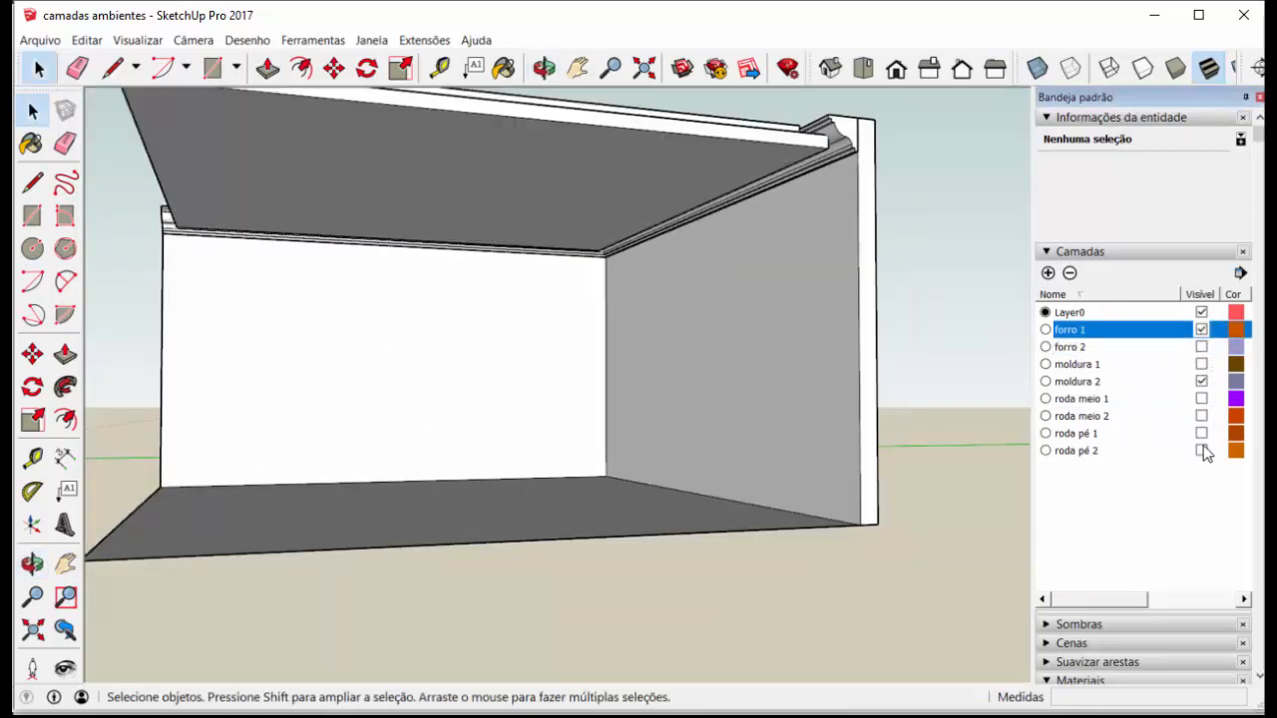
Compare the roda pé 1 and roda pé 2 baseboards, leaving only the roda pé 2 layer visible
left_click(1201, 450)
left_click(1202, 451)
left_click(1201, 433)
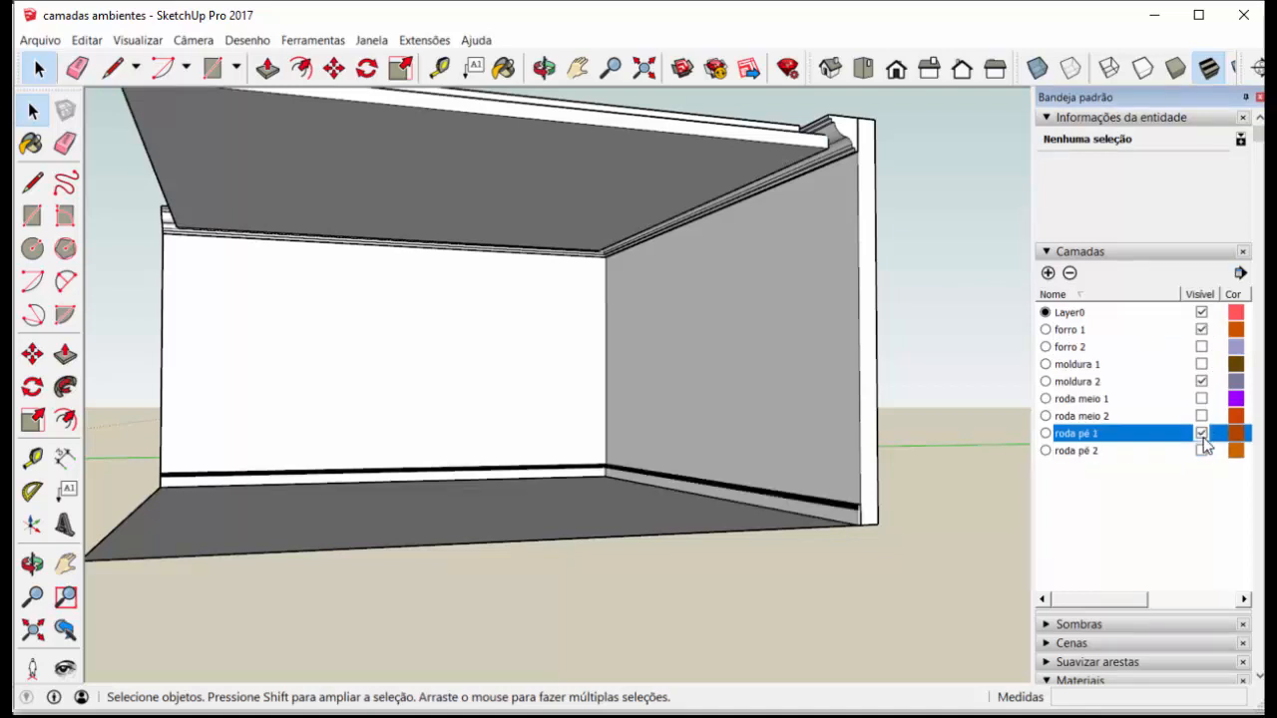
left_click(1202, 451)
left_click(1202, 433)
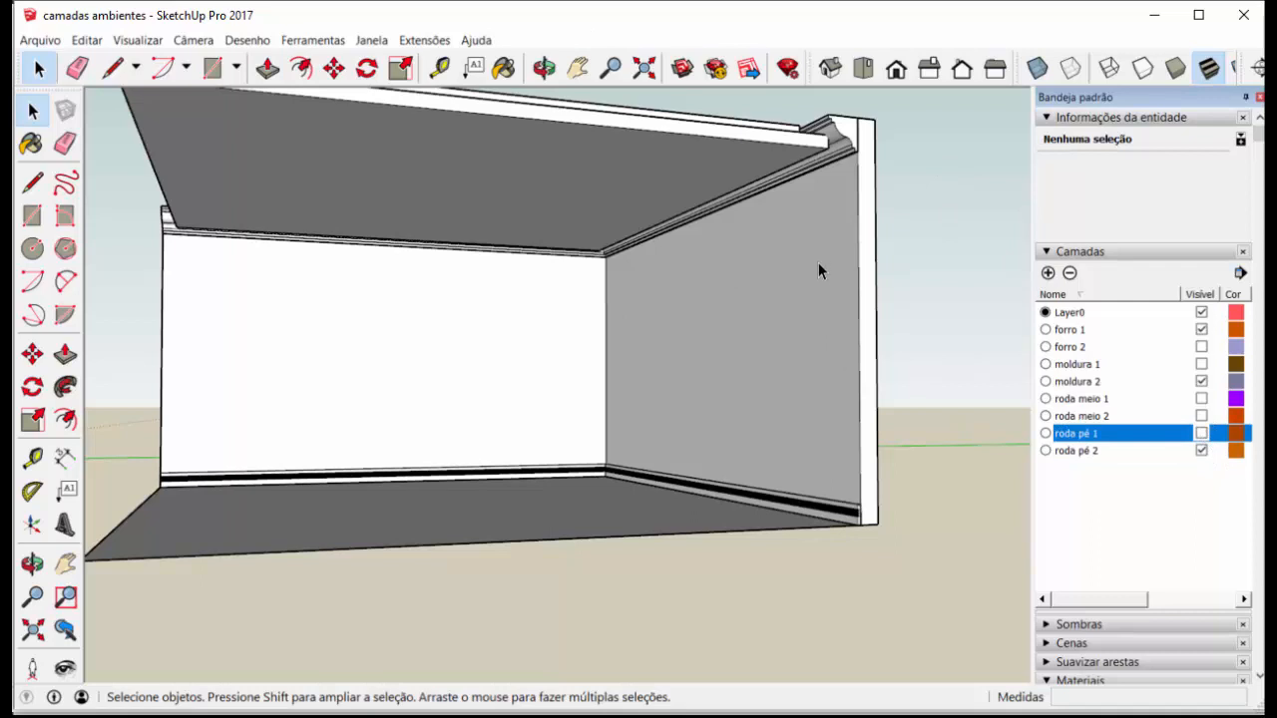
middle_click_drag(818, 263, 786, 476)
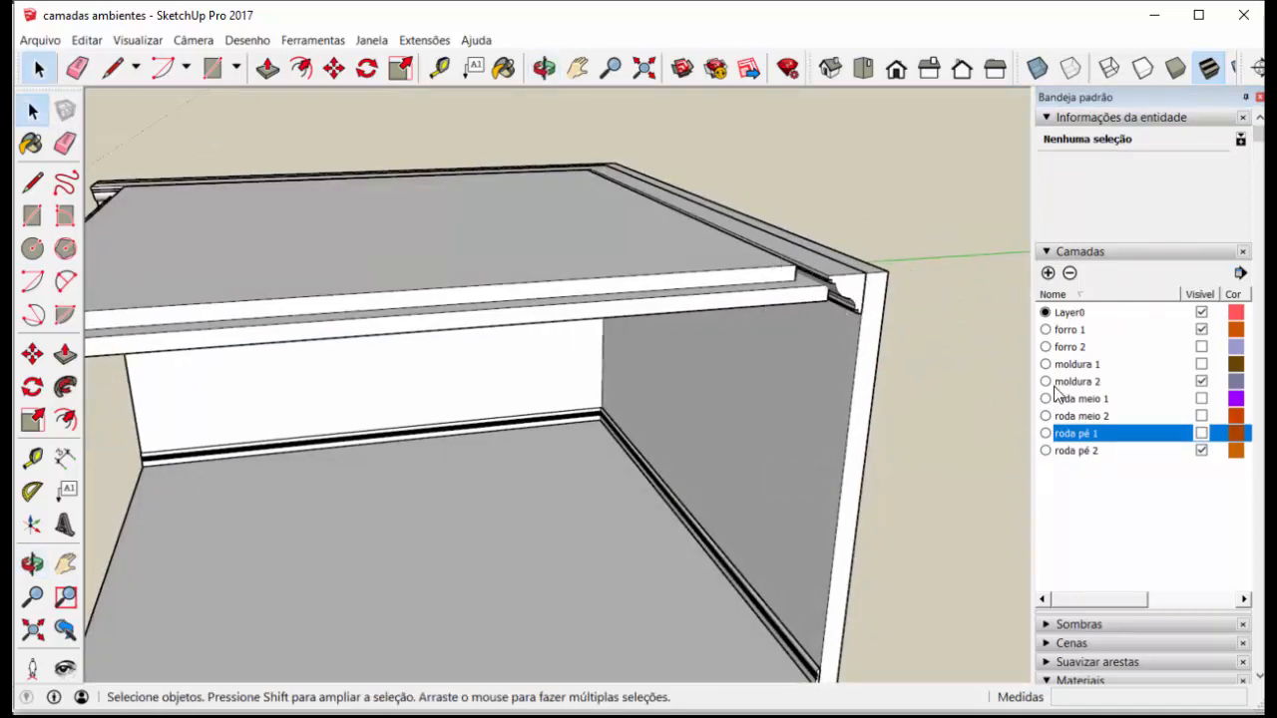
scroll(848, 389, "up", 1)
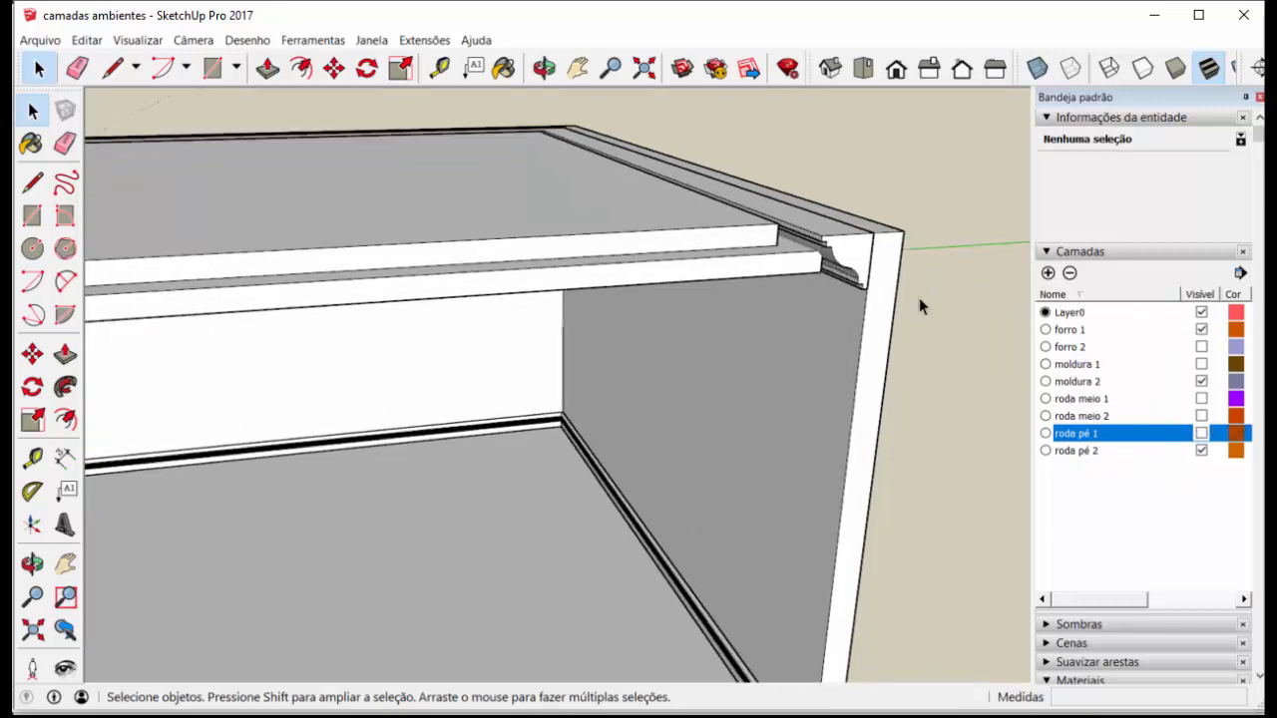
scroll(790, 305, "down", 3)
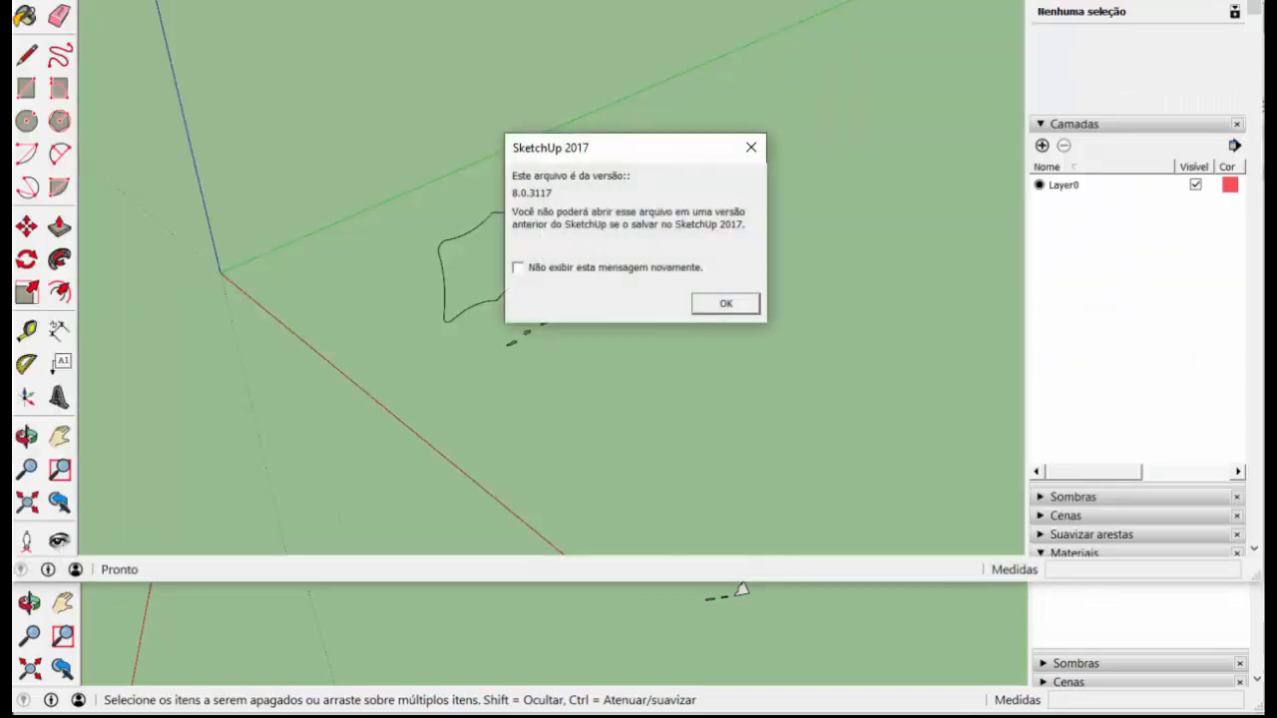
Dismiss the version notice in the follow me_ 3 molduras file and examine the curved frame outline and small moulding profiles
left_click(723, 309)
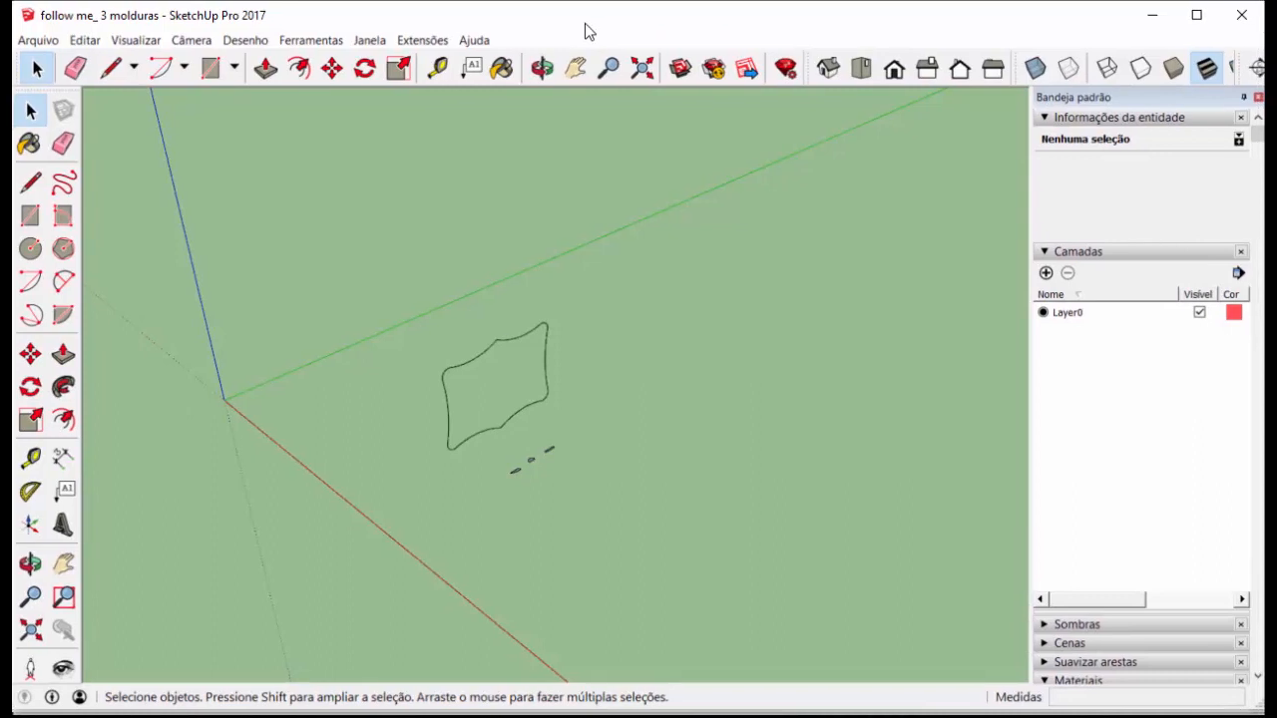
scroll(534, 422, "up", 3)
scroll(544, 364, "down", 2)
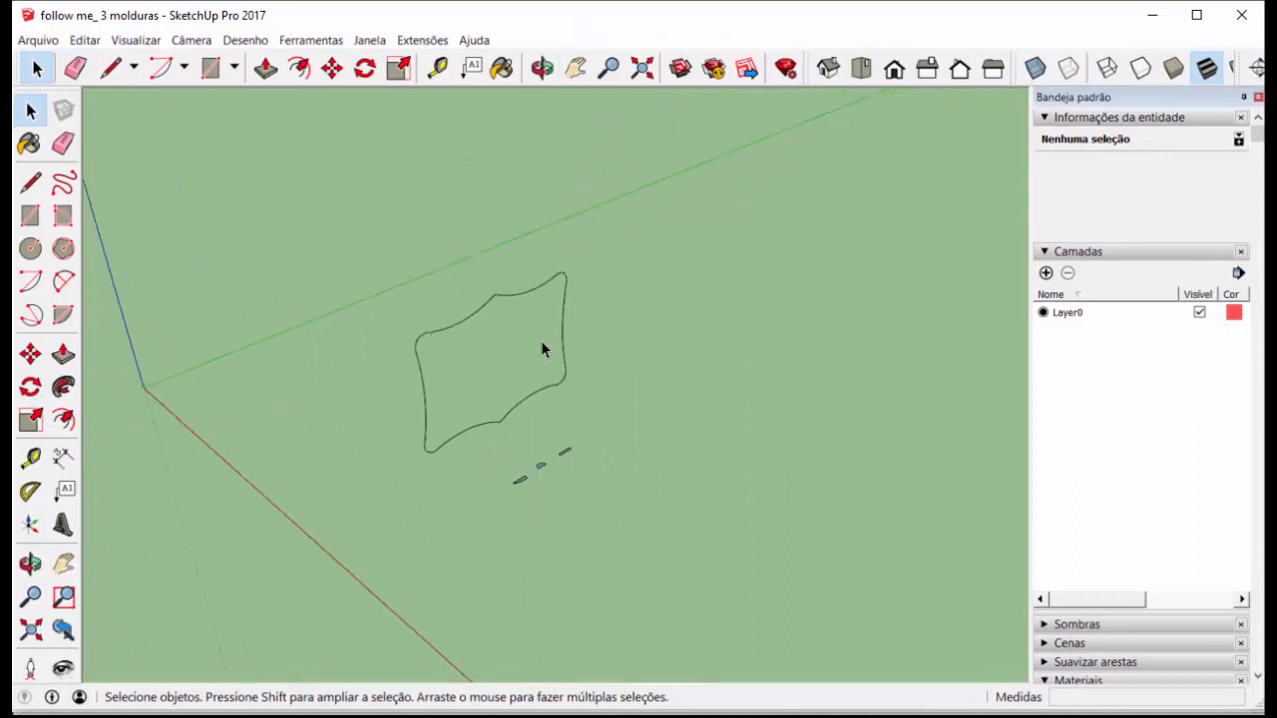
scroll(499, 344, "up", 3)
mouse_move(498, 362)
middle_mouse_down()
mouse_move(345, 262)
mouse_move(356, 217)
mouse_move(380, 283)
mouse_move(449, 232)
middle_mouse_up()
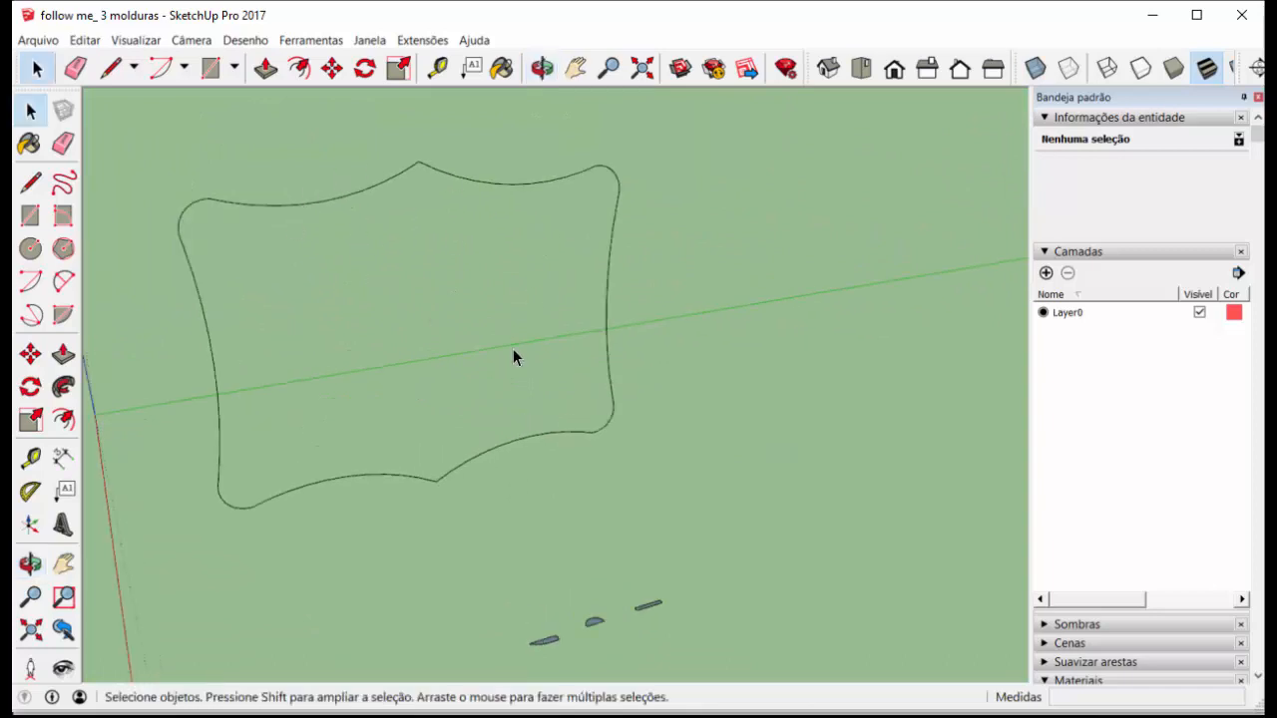
scroll(399, 302, "down", 2)
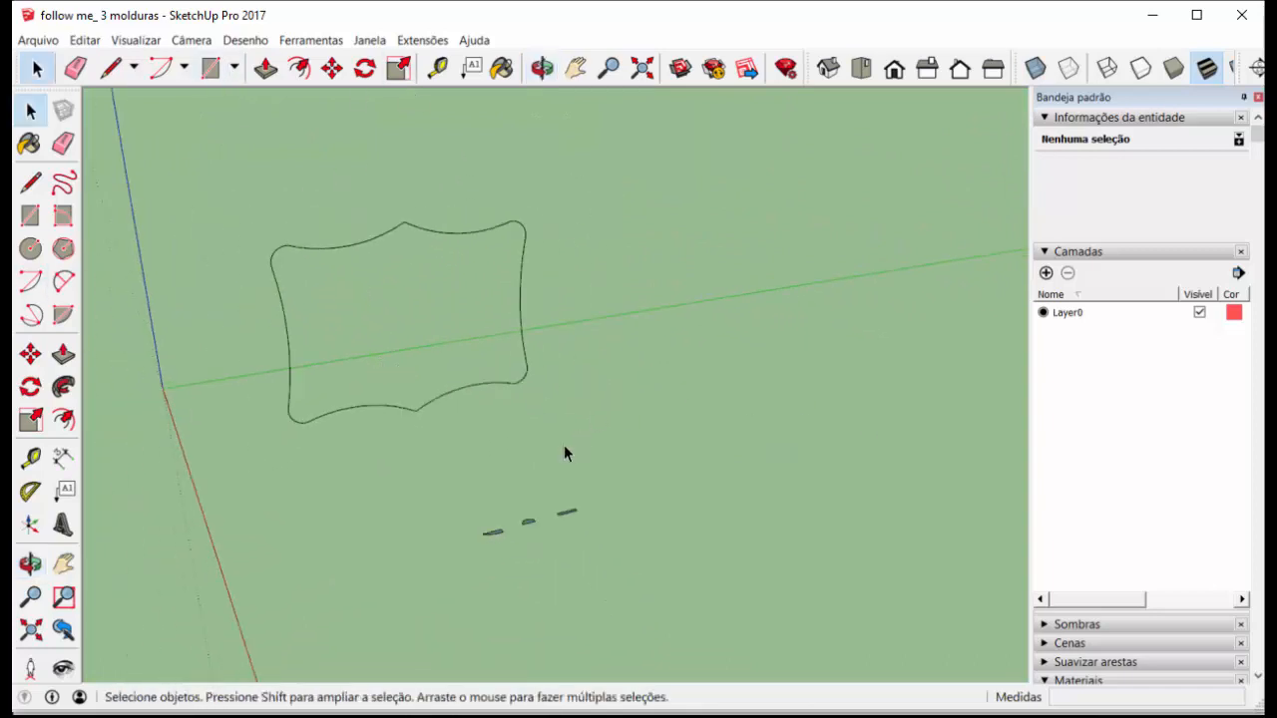
scroll(563, 454, "down", 1)
scroll(834, 485, "up", 2)
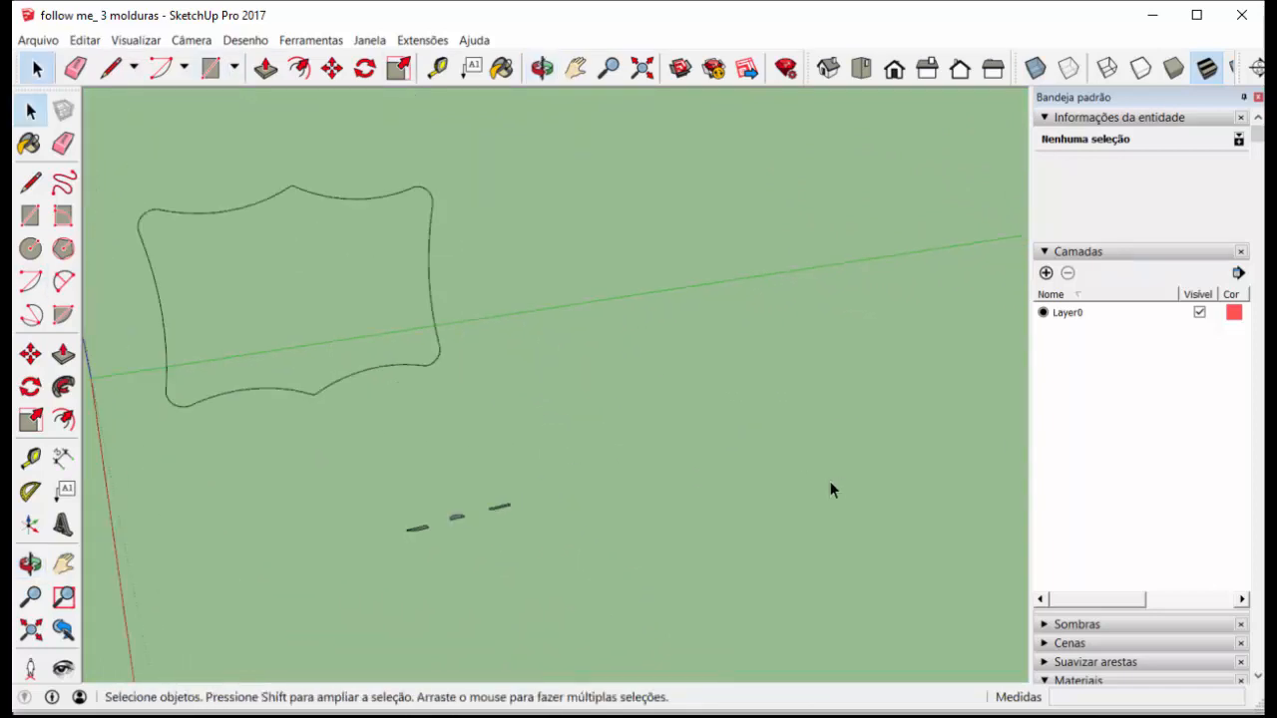
Draw a rectangle about 1.1 by 1.5 m flat on the ground, away from the frame outline and profiles
left_click(211, 67)
left_click(695, 424)
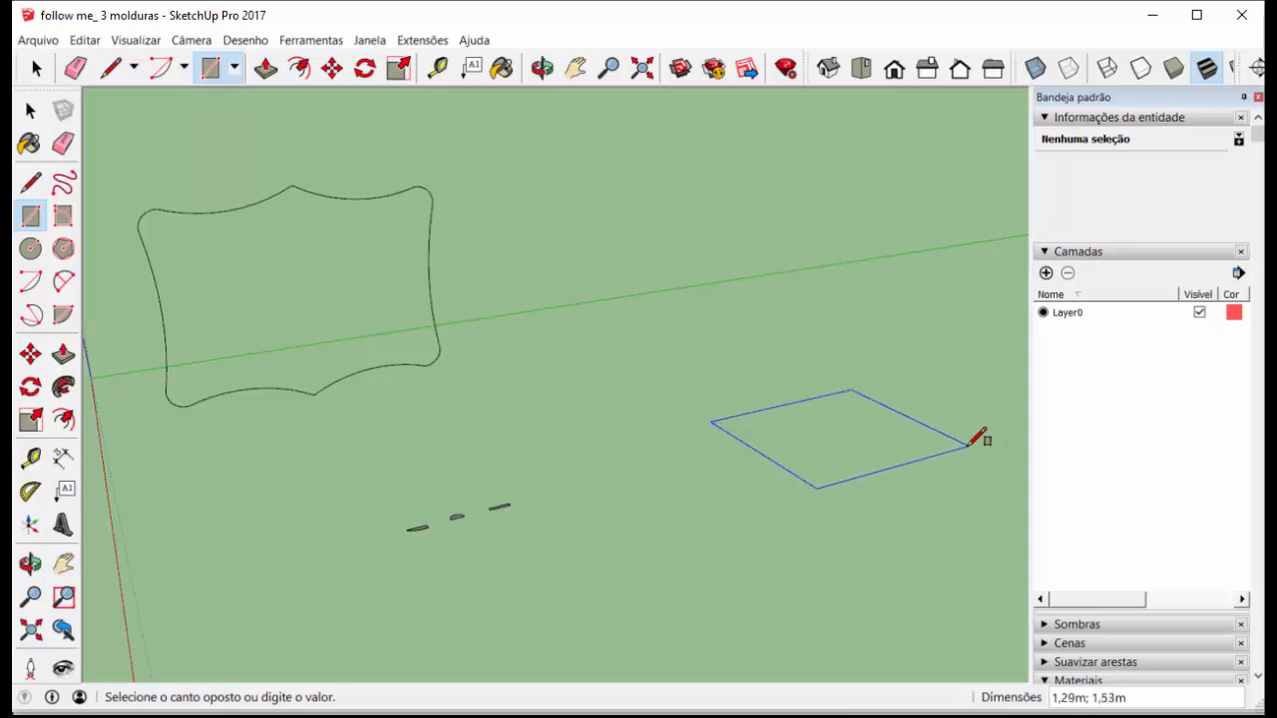
left_click(946, 439)
scroll(892, 391, "up", 3)
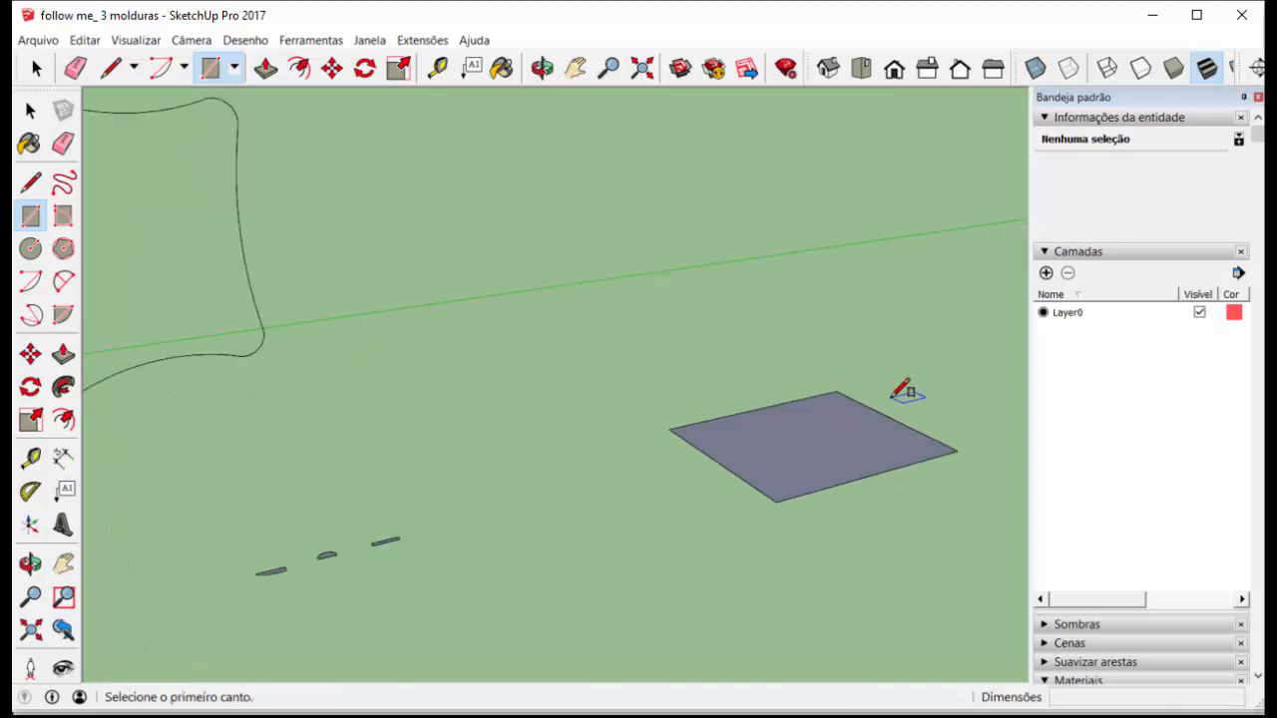
middle_click_drag(890, 401, 790, 618)
scroll(789, 621, "down", 3)
scroll(928, 360, "up", 2)
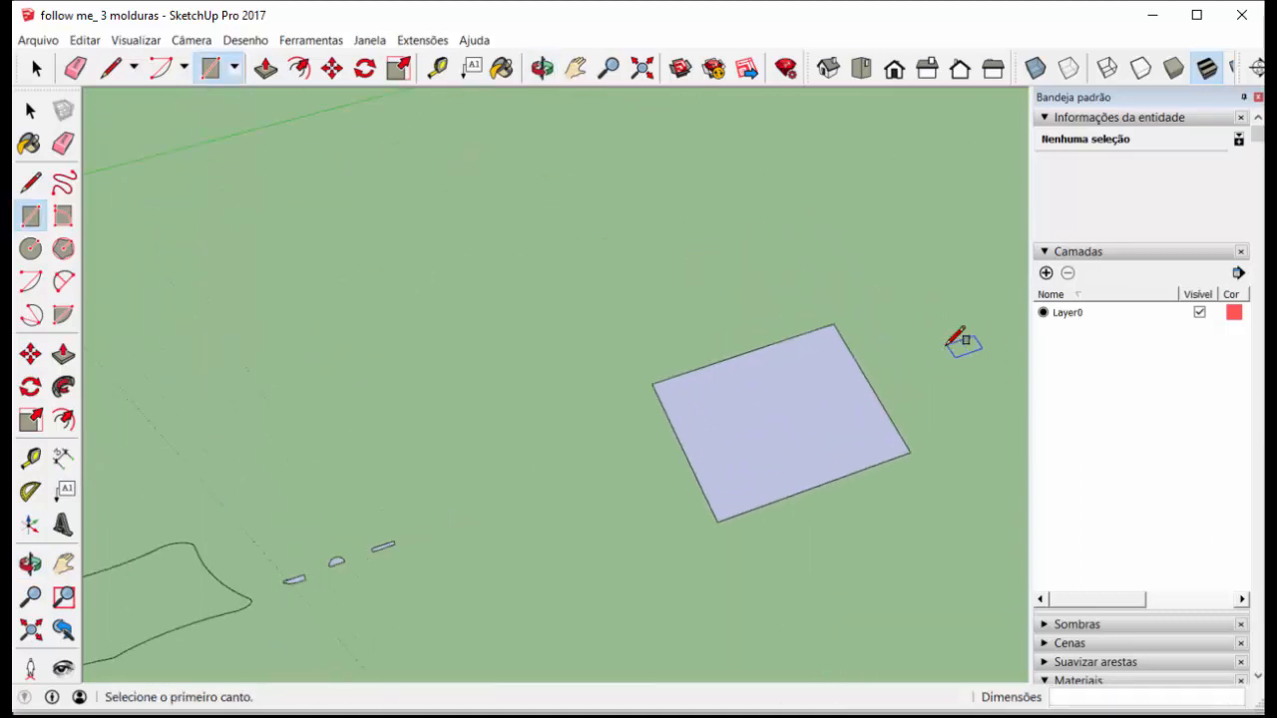
Draw two crossing lines between the midpoints of the rectangle's opposite sides, dividing it into four parts
left_click(110, 68)
left_click(745, 352)
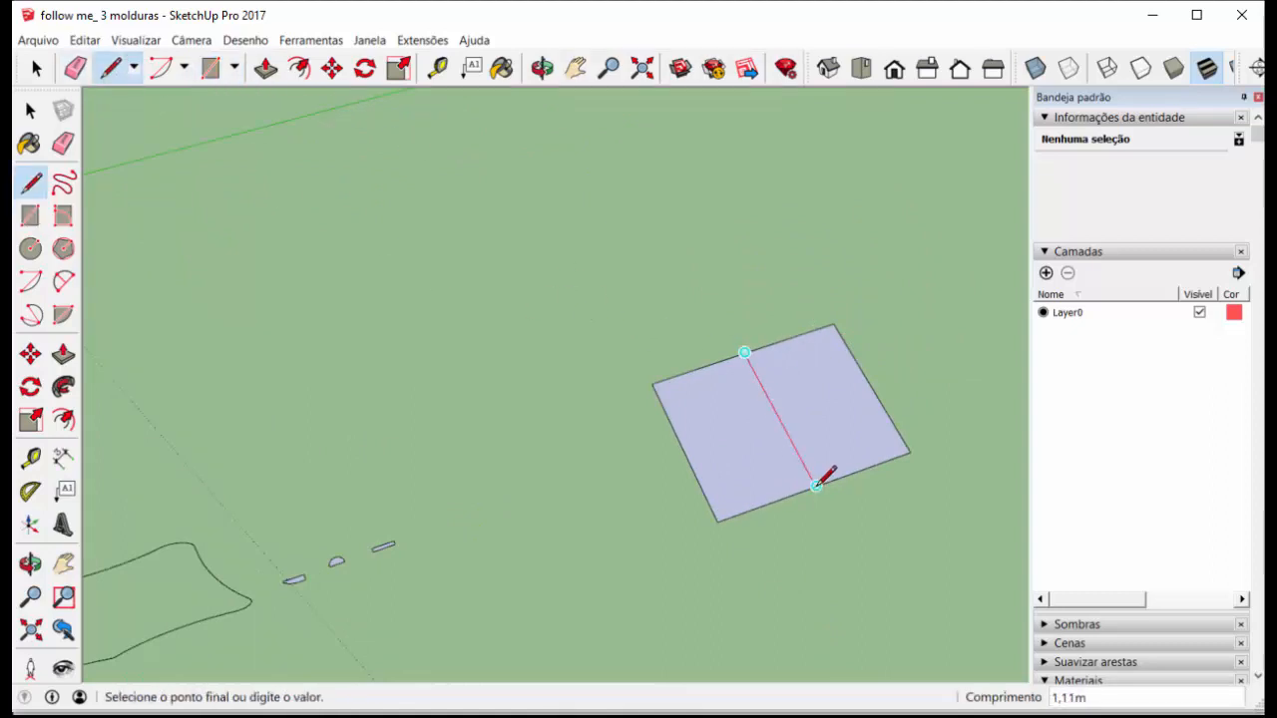
left_click(815, 487)
left_click(683, 450)
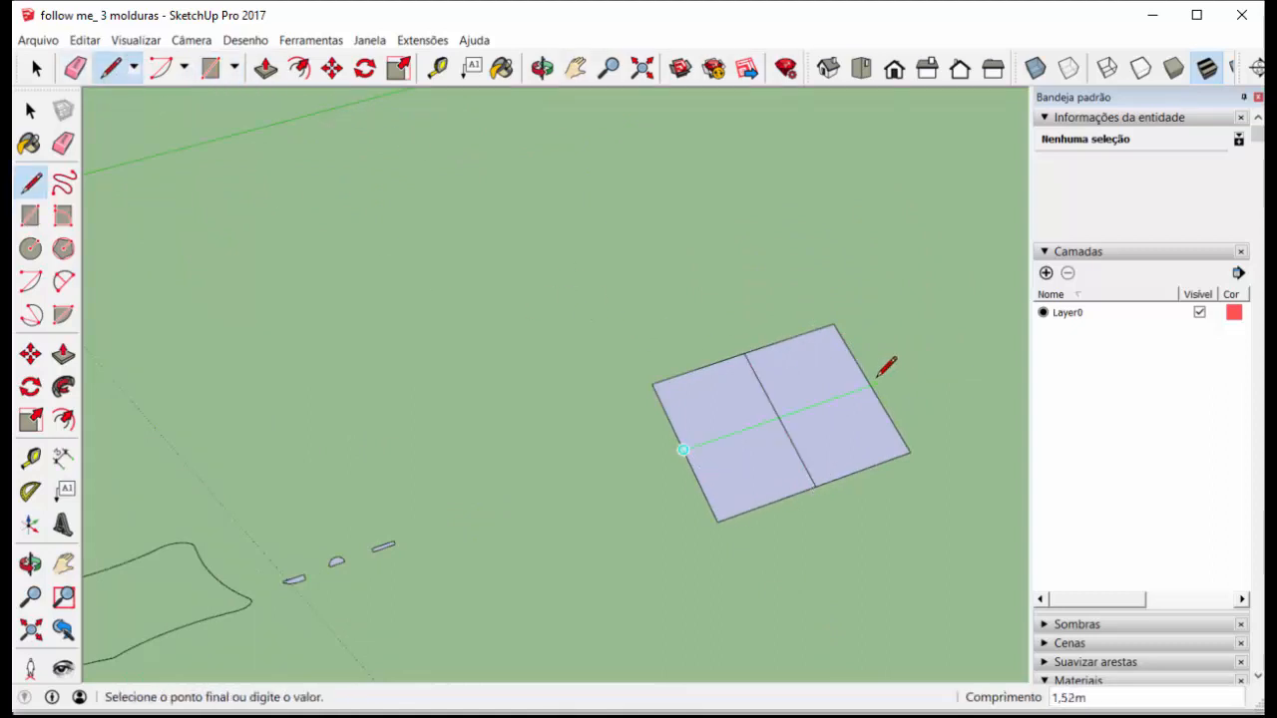
left_click(872, 388)
Erase the short end of the lengthwise centre line that overshoots the rectangle's edge
left_click(63, 143)
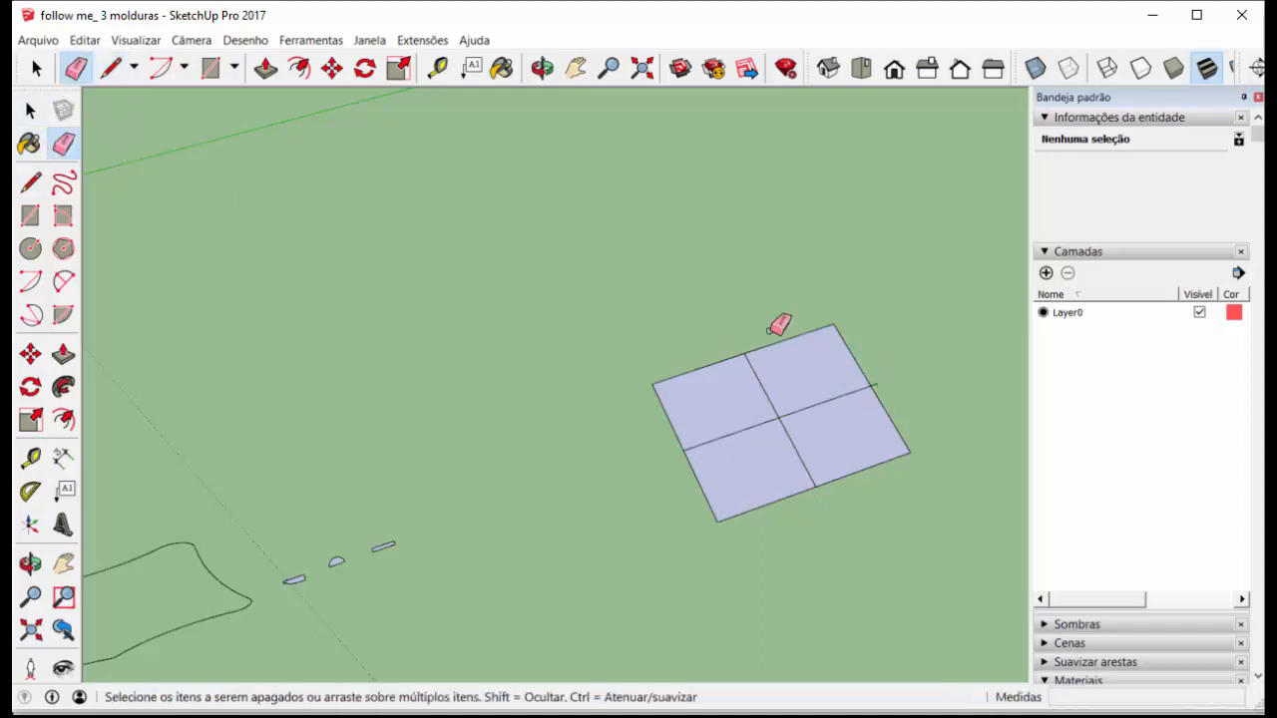
scroll(873, 382, "up", 3)
scroll(873, 382, "down", 5)
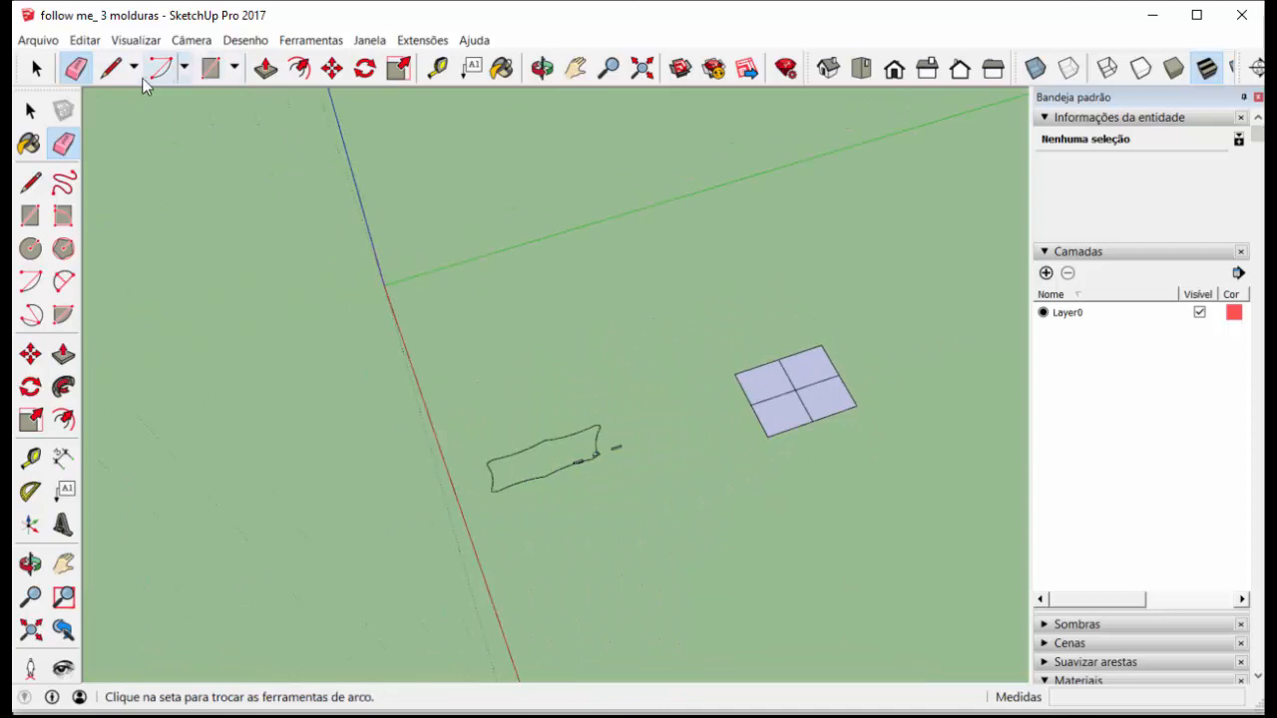
Draw four lines through the quarter points of the rectangle's sides to divide it into a four-by-four grid
left_click(111, 68)
left_click(742, 387)
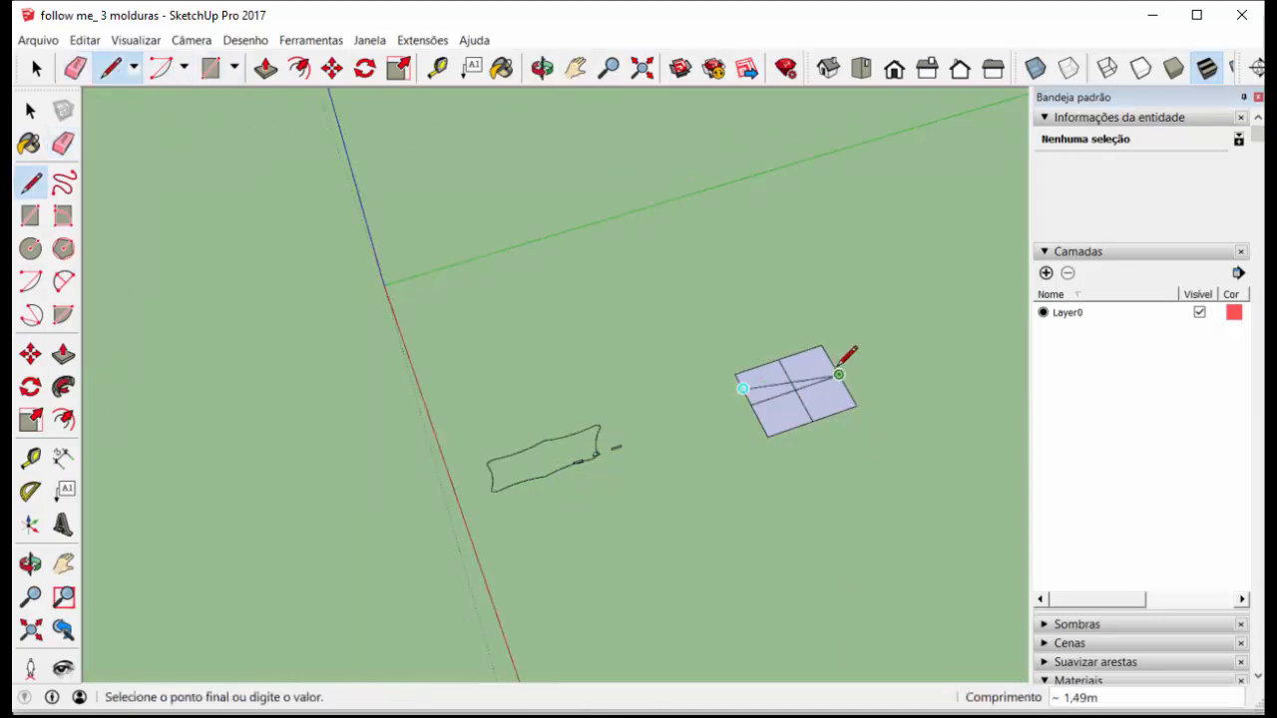
left_click(834, 363)
left_click(760, 419)
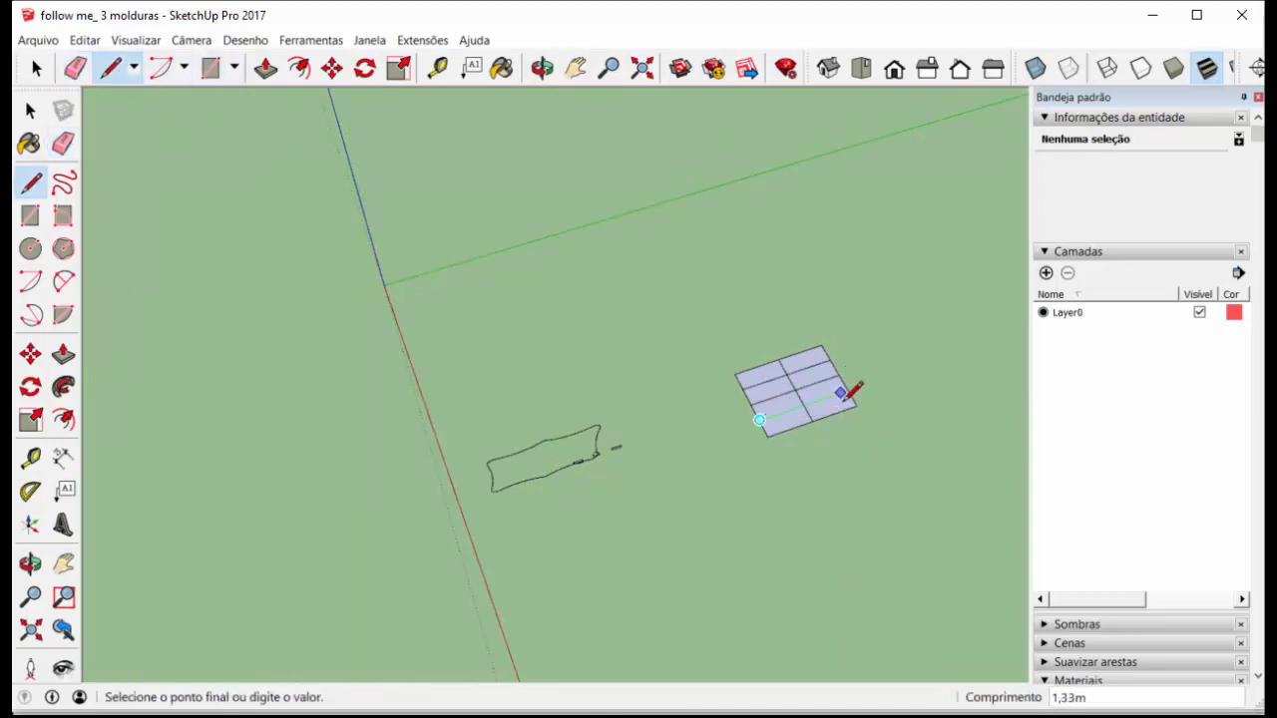
left_click(849, 392)
left_click(757, 366)
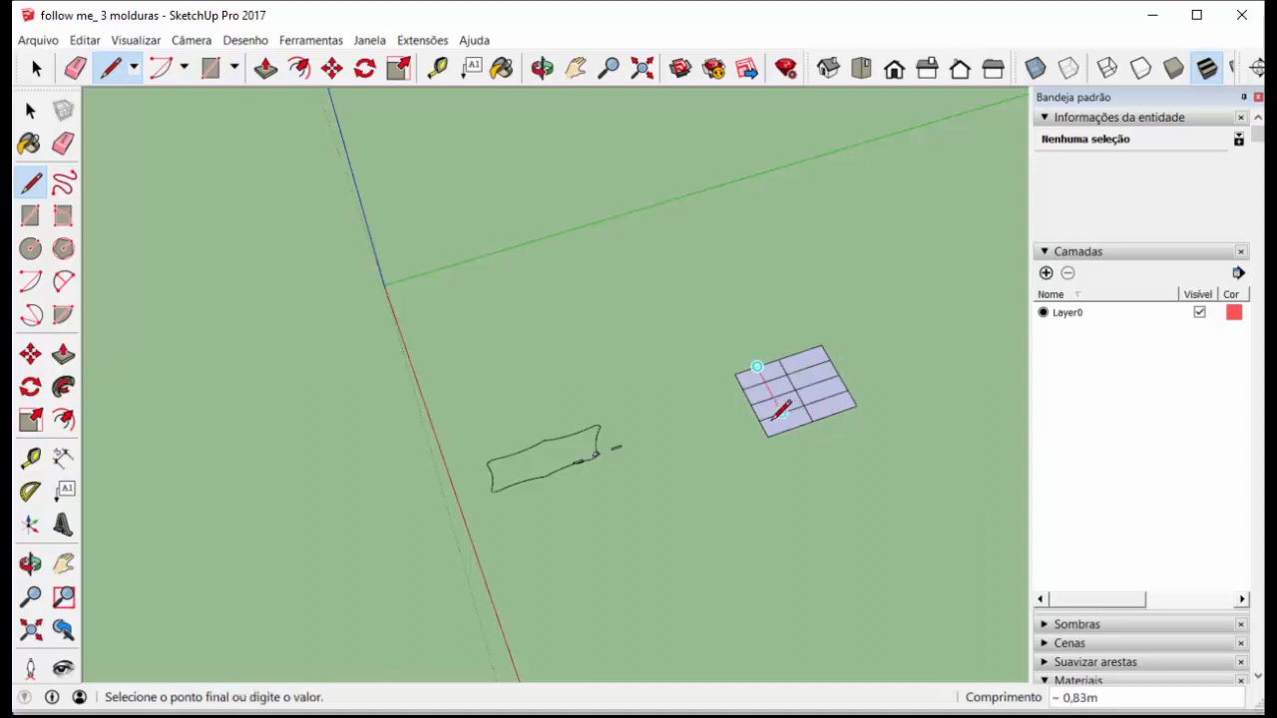
left_click(775, 433)
left_click(804, 349)
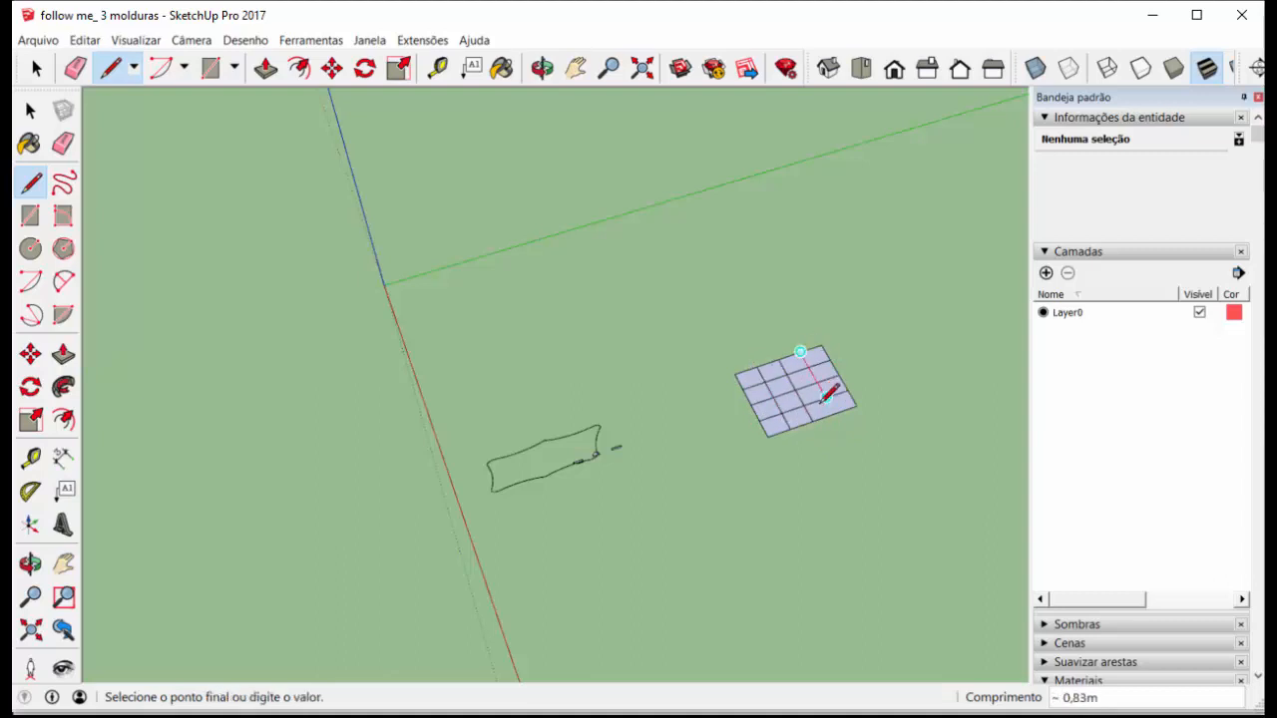
left_click(825, 414)
Draw a two-point arc bulging about 0.13 m, from the long side's quarter point to the grid crossing diagonally two cells in
scroll(811, 352, "up", 4)
scroll(811, 351, "up", 1)
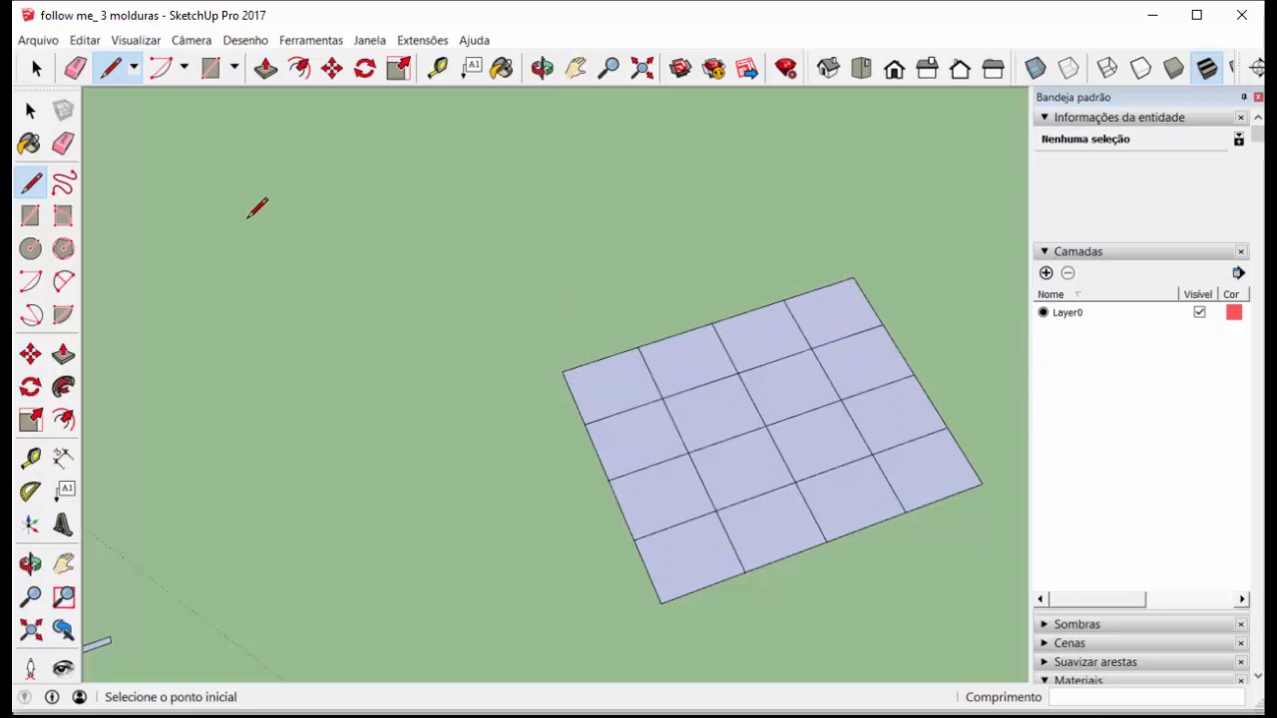
left_click(158, 76)
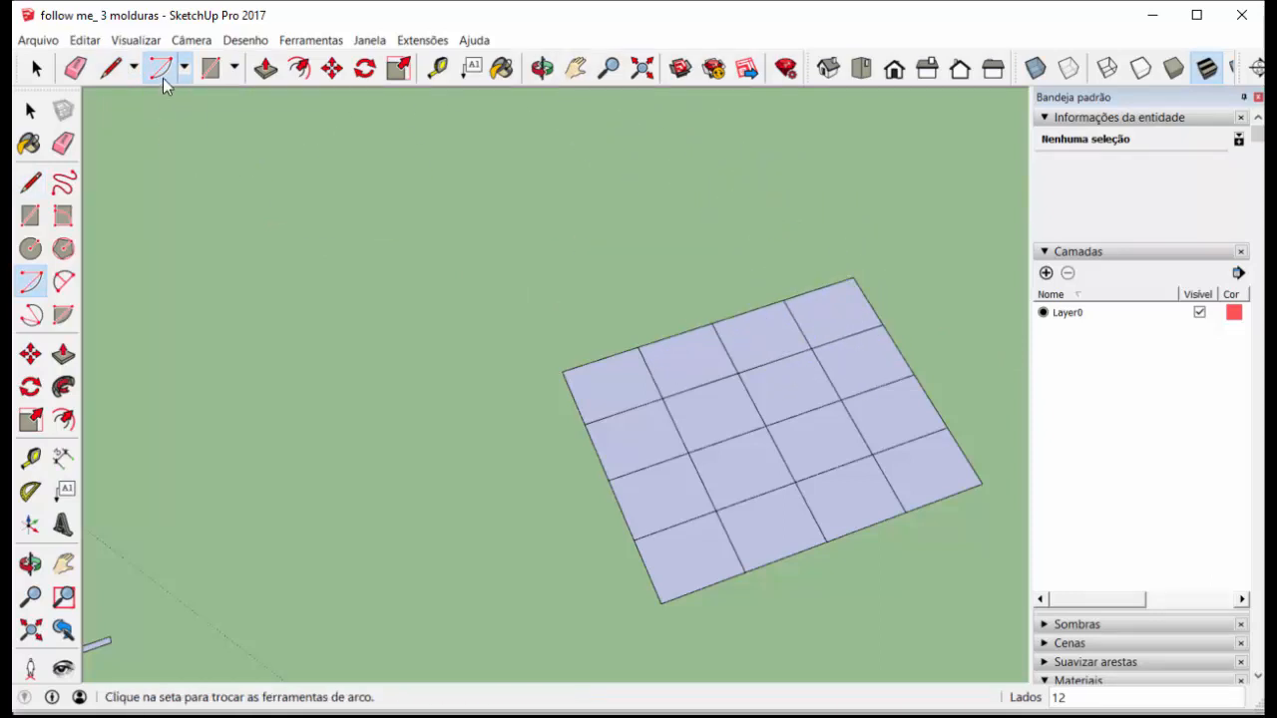
left_click(63, 282)
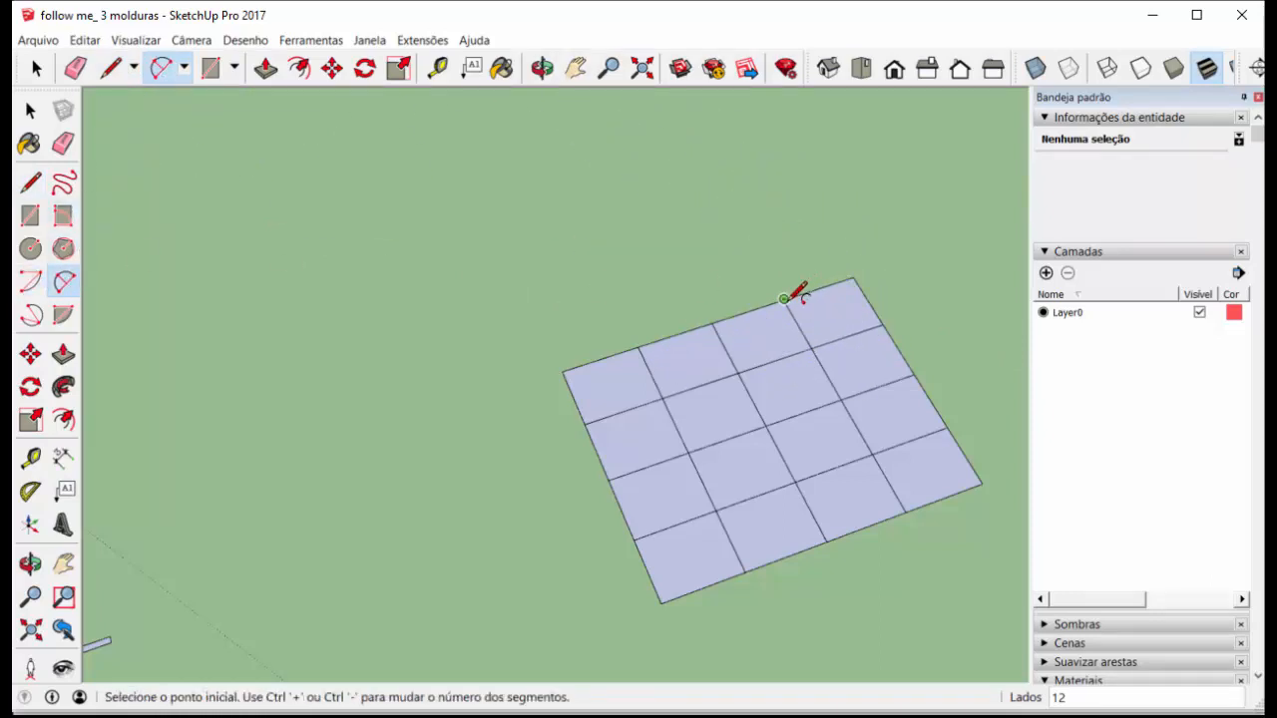
left_click(784, 298)
left_click(688, 452)
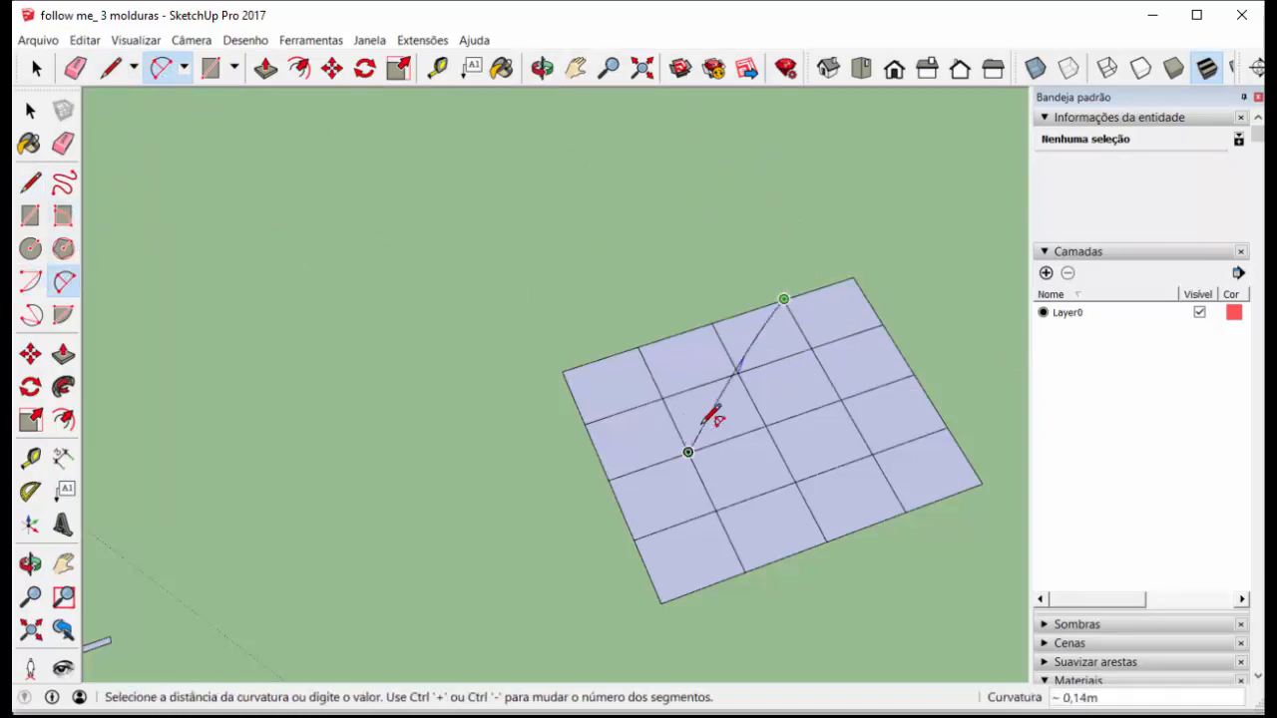
left_click(701, 369)
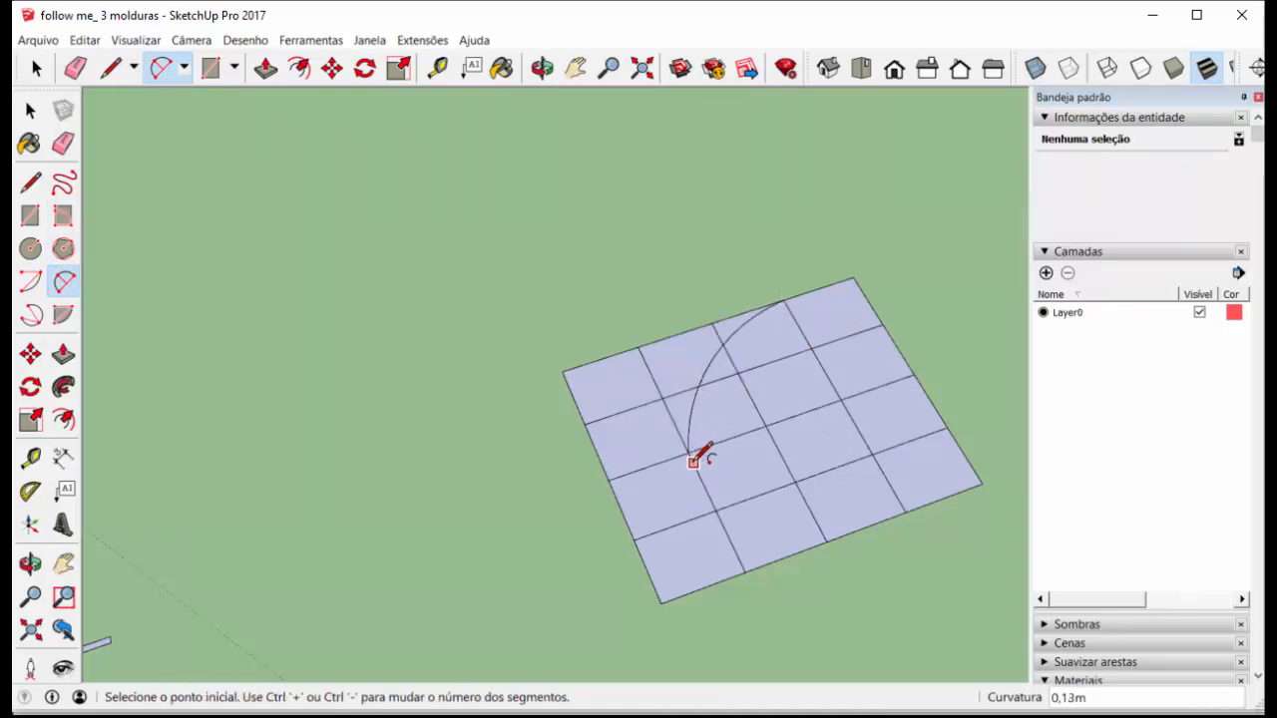
Draw a second arc from the first arc's inner end to the short side's quarter point, curving the opposite way to form an S
left_click(688, 452)
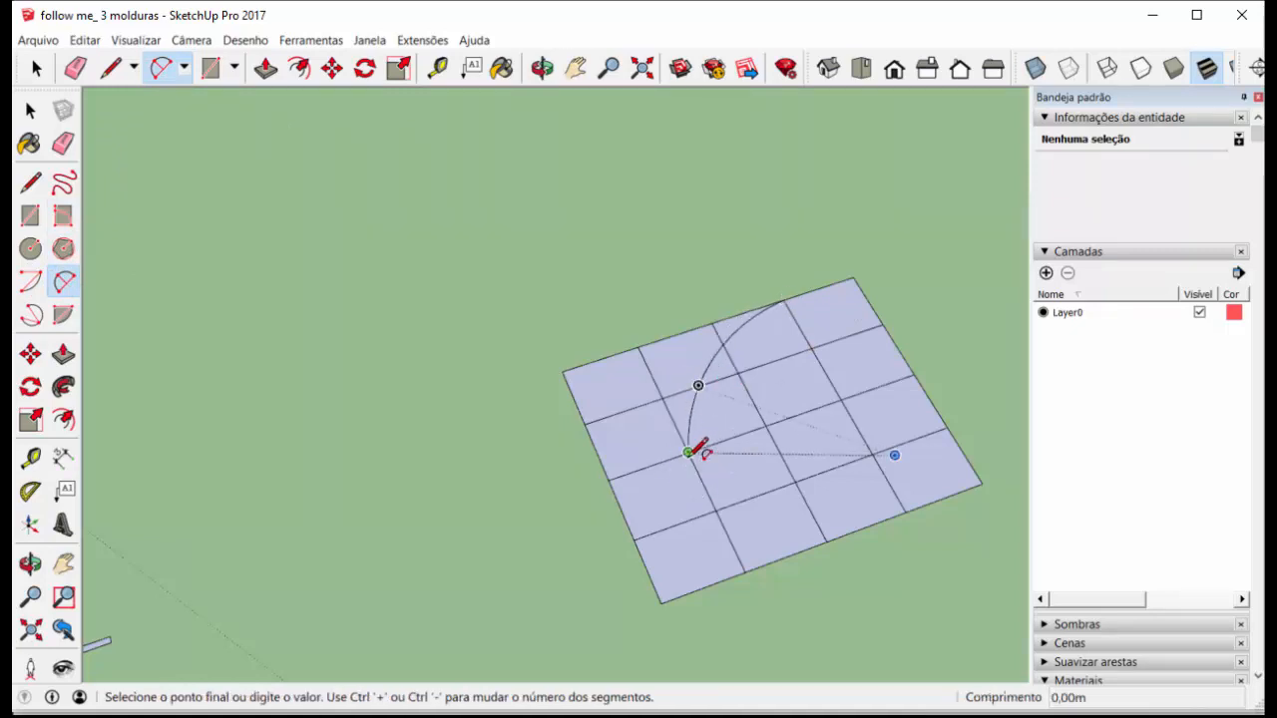
left_click(635, 538)
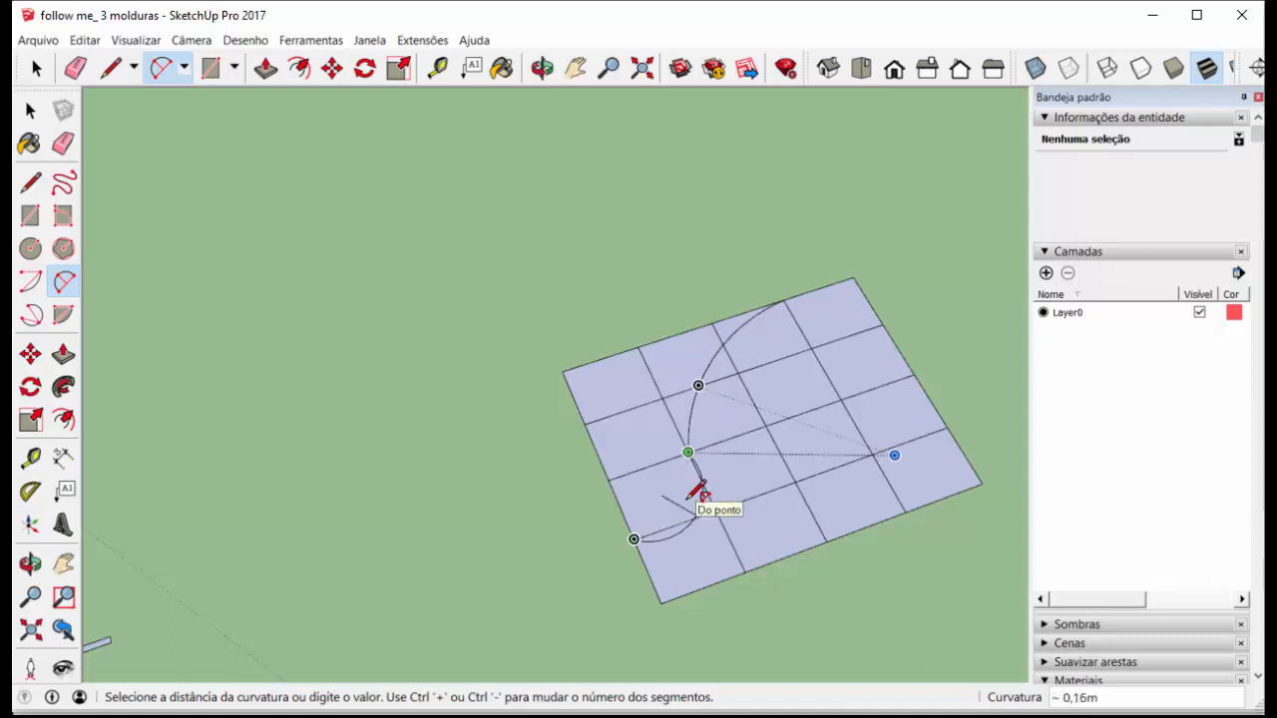
left_click(691, 490)
scroll(702, 395, "up", 2)
scroll(702, 397, "down", 4)
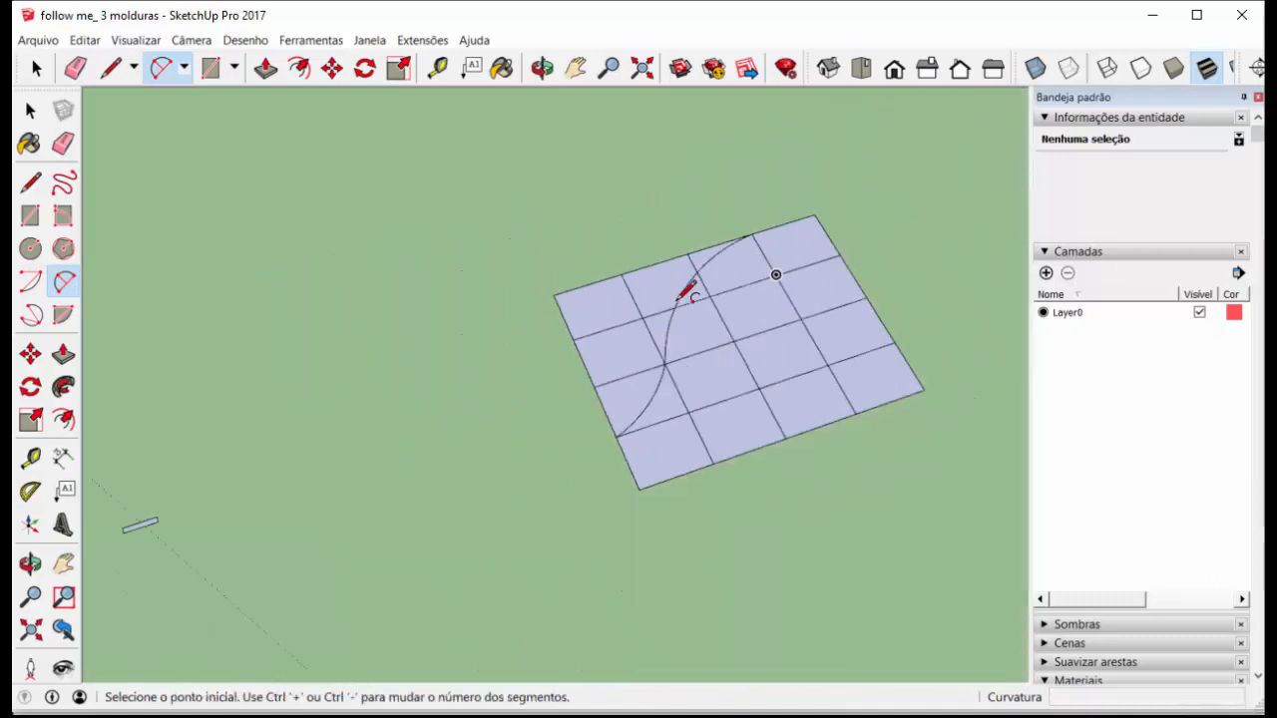
scroll(704, 260, "up", 5)
scroll(781, 219, "down", 4)
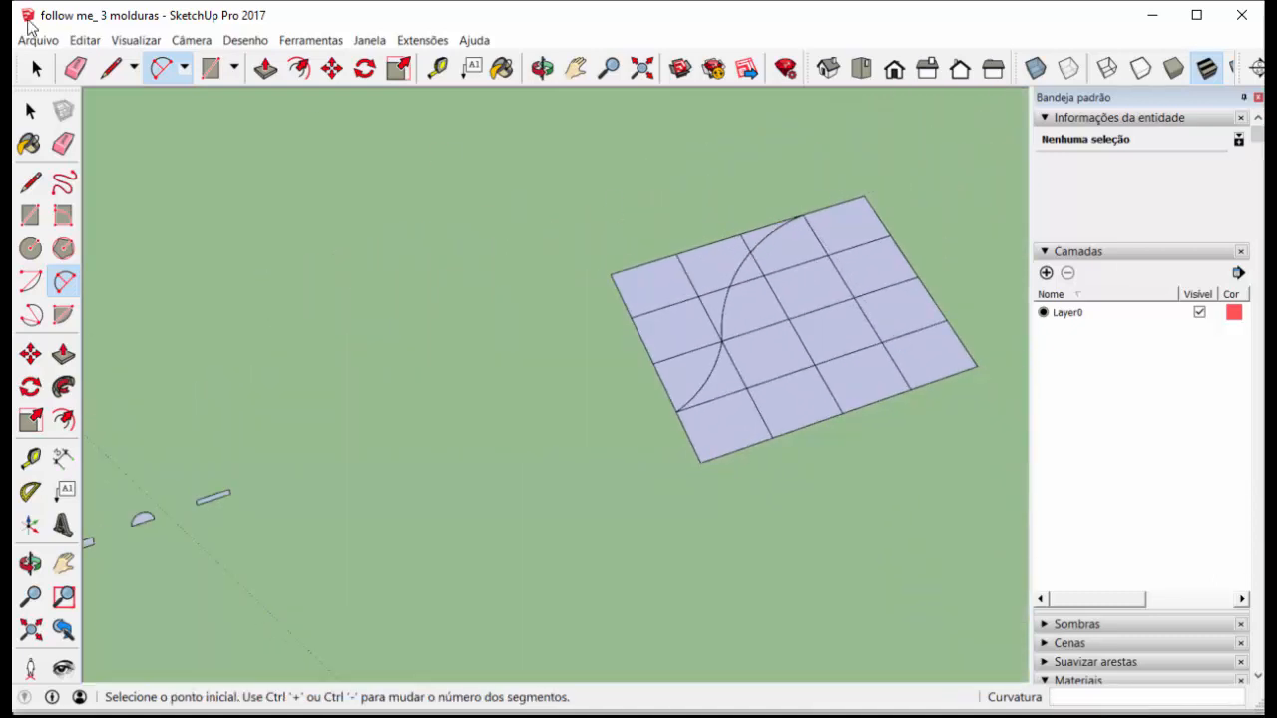
Erase the rectangle edges and grid lines outside the S-curve, including the leftover loose segments, keeping the corner piece
left_click(40, 71)
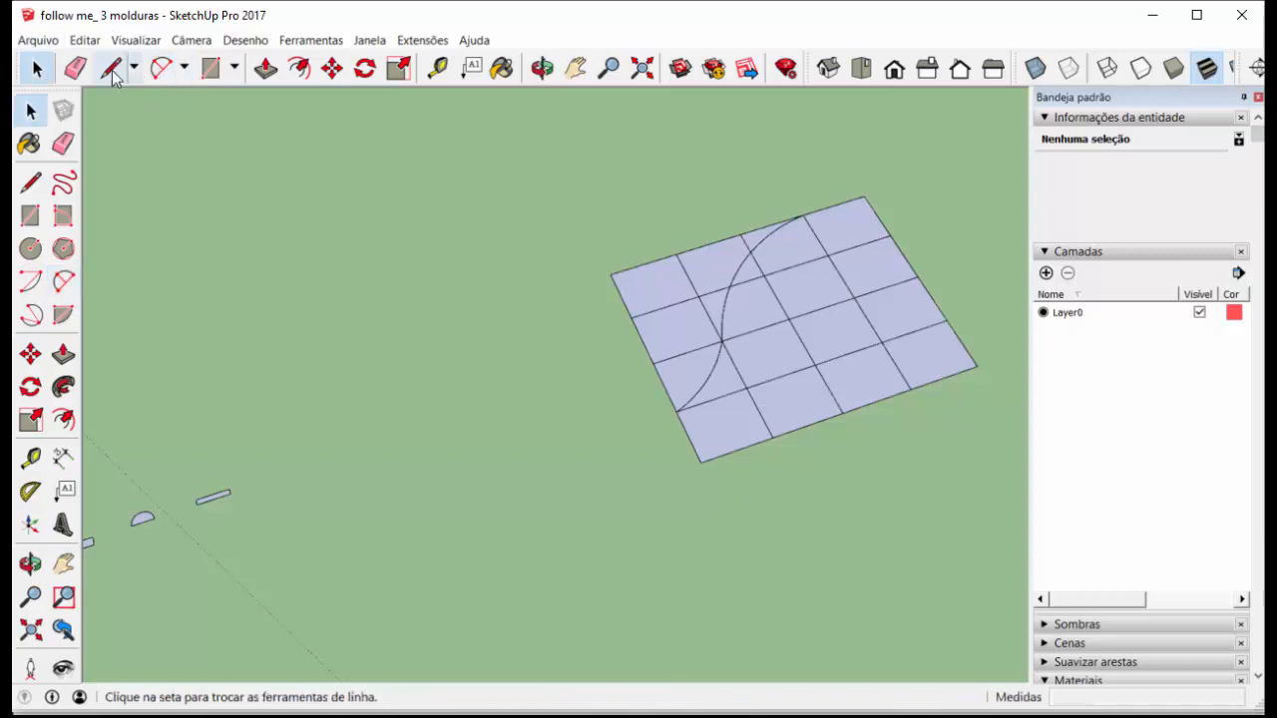
left_click(76, 68)
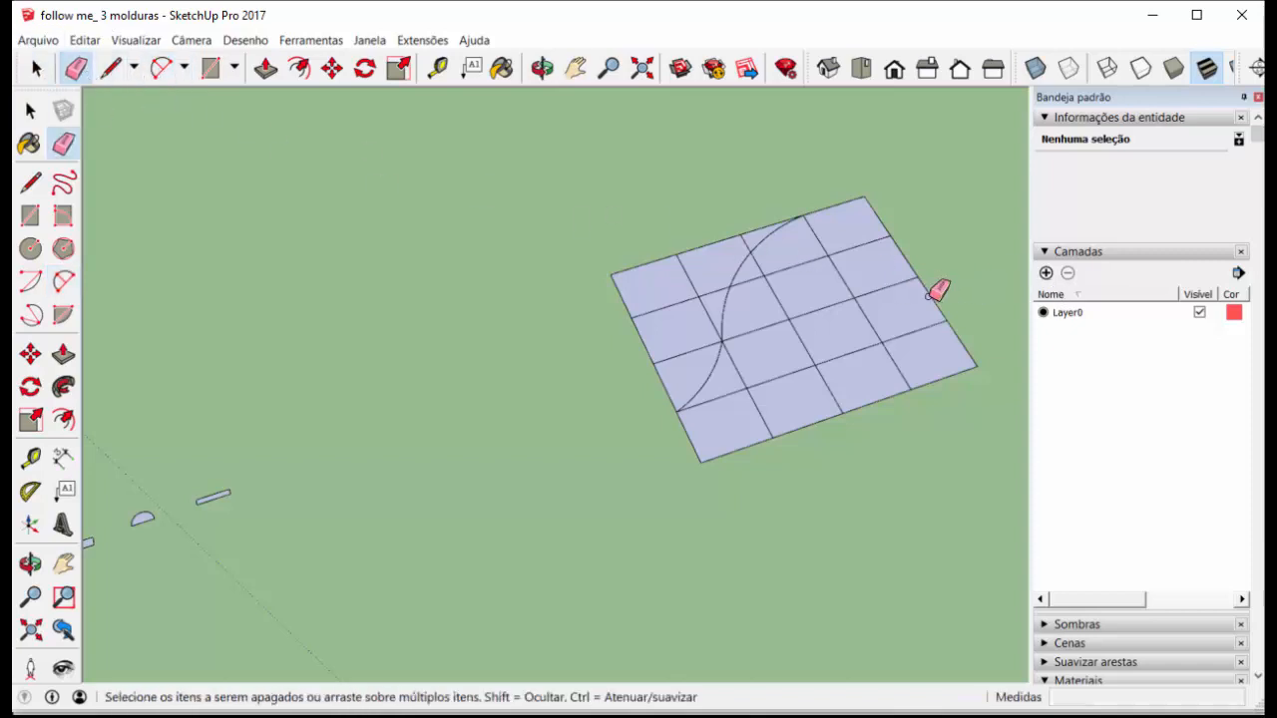
mouse_move(928, 296)
left_mouse_down()
mouse_move(899, 386)
mouse_move(828, 341)
mouse_move(850, 222)
mouse_move(819, 236)
mouse_move(866, 204)
mouse_move(793, 274)
mouse_move(763, 277)
mouse_move(869, 391)
mouse_move(829, 409)
mouse_move(765, 341)
mouse_move(715, 450)
mouse_move(698, 445)
left_mouse_up()
scroll(806, 390, "down", 2)
scroll(806, 390, "down", 1)
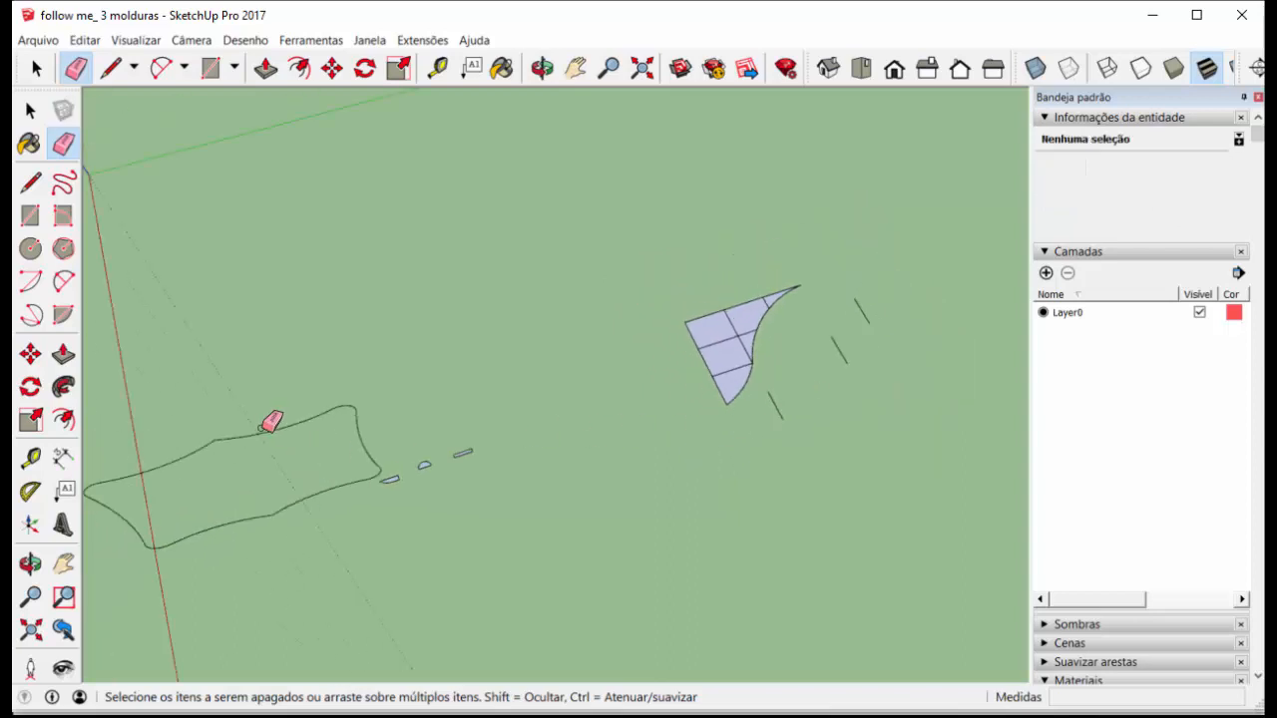
left_click_drag(889, 299, 771, 426)
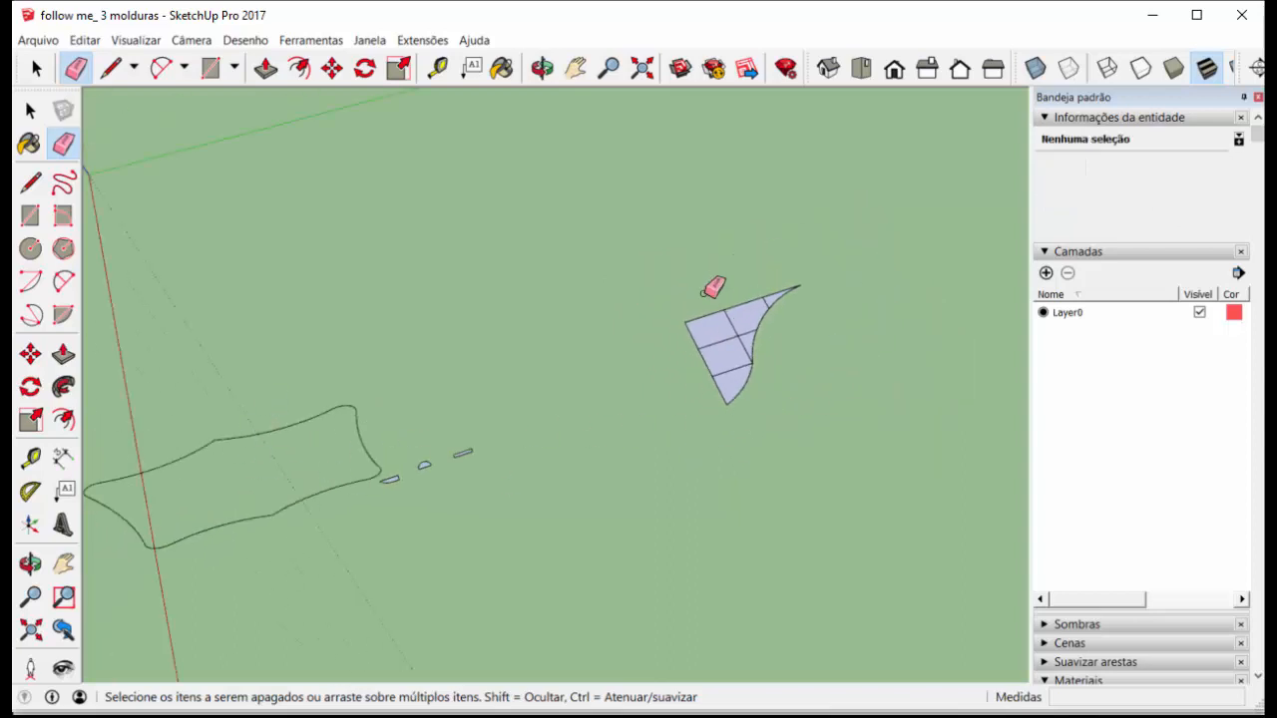
Erase the remaining grid lines inside the curved corner piece so it becomes a single face
mouse_move(753, 284)
left_mouse_down()
mouse_move(740, 318)
mouse_move(732, 294)
mouse_move(550, 382)
mouse_move(615, 374)
left_mouse_up()
scroll(764, 300, "up", 5)
scroll(633, 413, "down", 5)
mouse_move(636, 427)
left_mouse_down()
mouse_move(572, 533)
mouse_move(582, 479)
mouse_move(567, 416)
left_mouse_up()
scroll(568, 415, "down", 4)
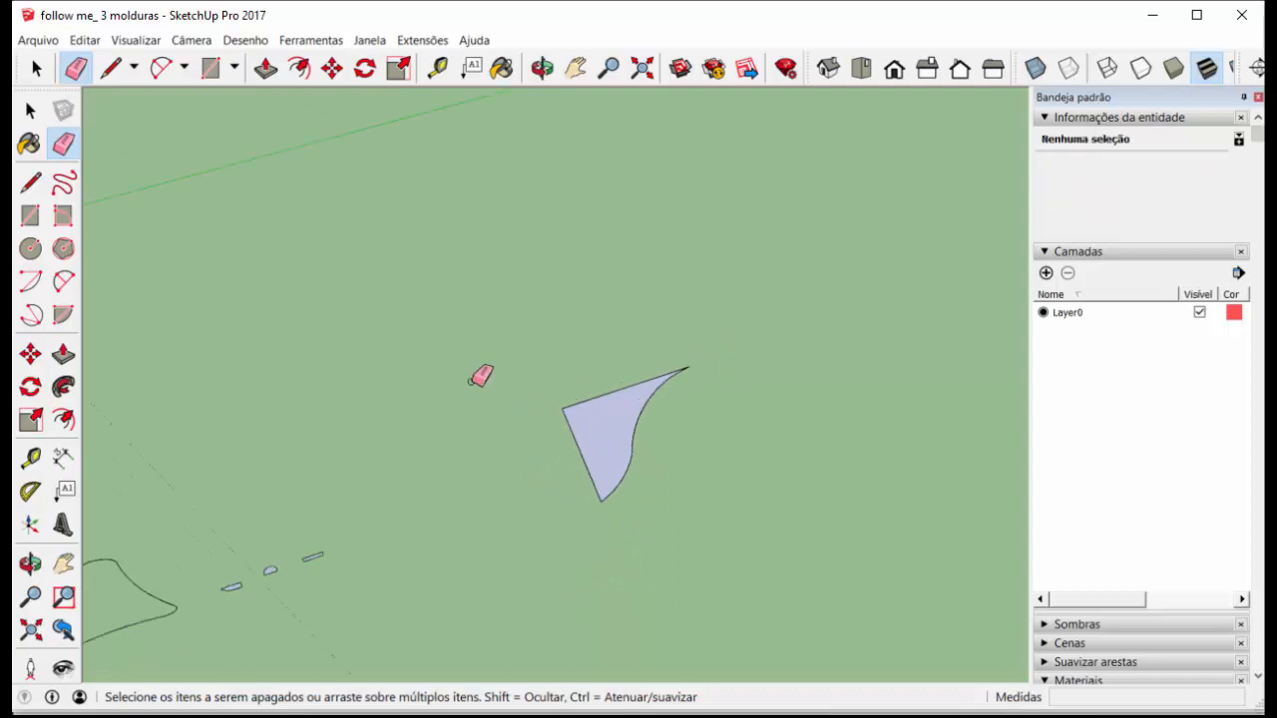
Copy the whole curved corner piece 2.13 m along the green axis, away from the frame outline
left_click(37, 68)
scroll(500, 369, "up", 1)
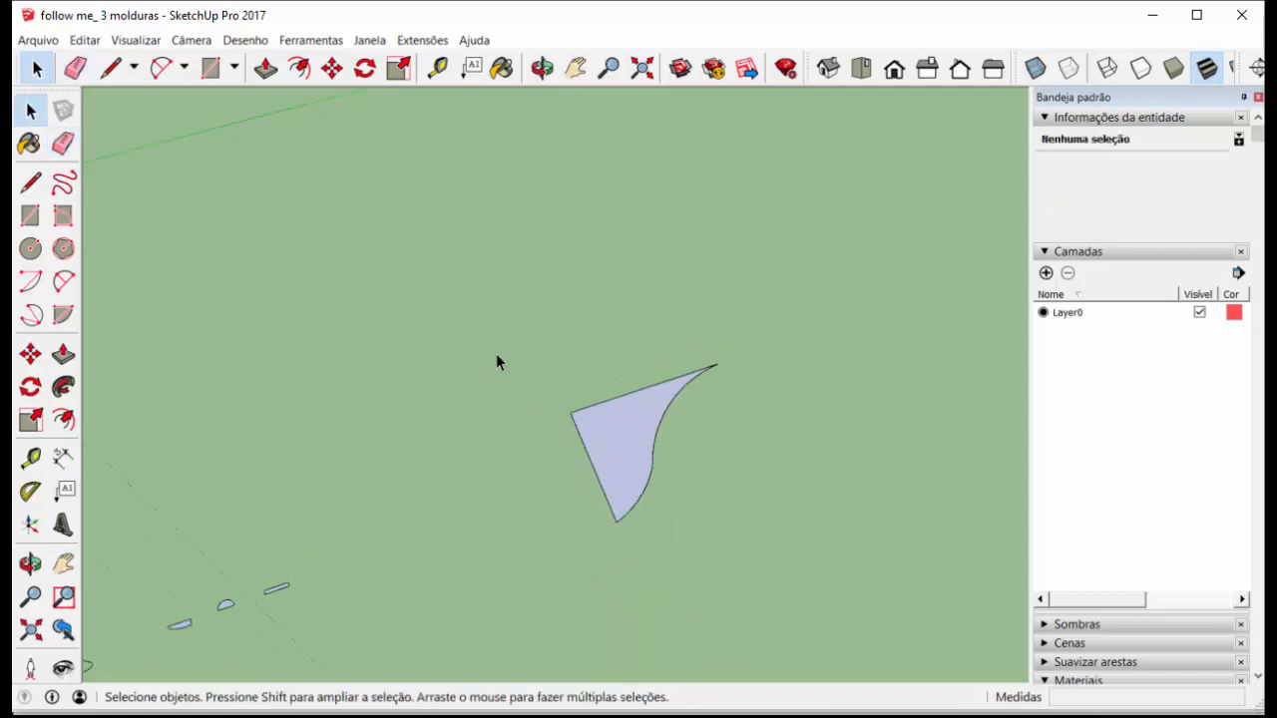
scroll(494, 354, "down", 1)
left_click_drag(476, 342, 785, 499)
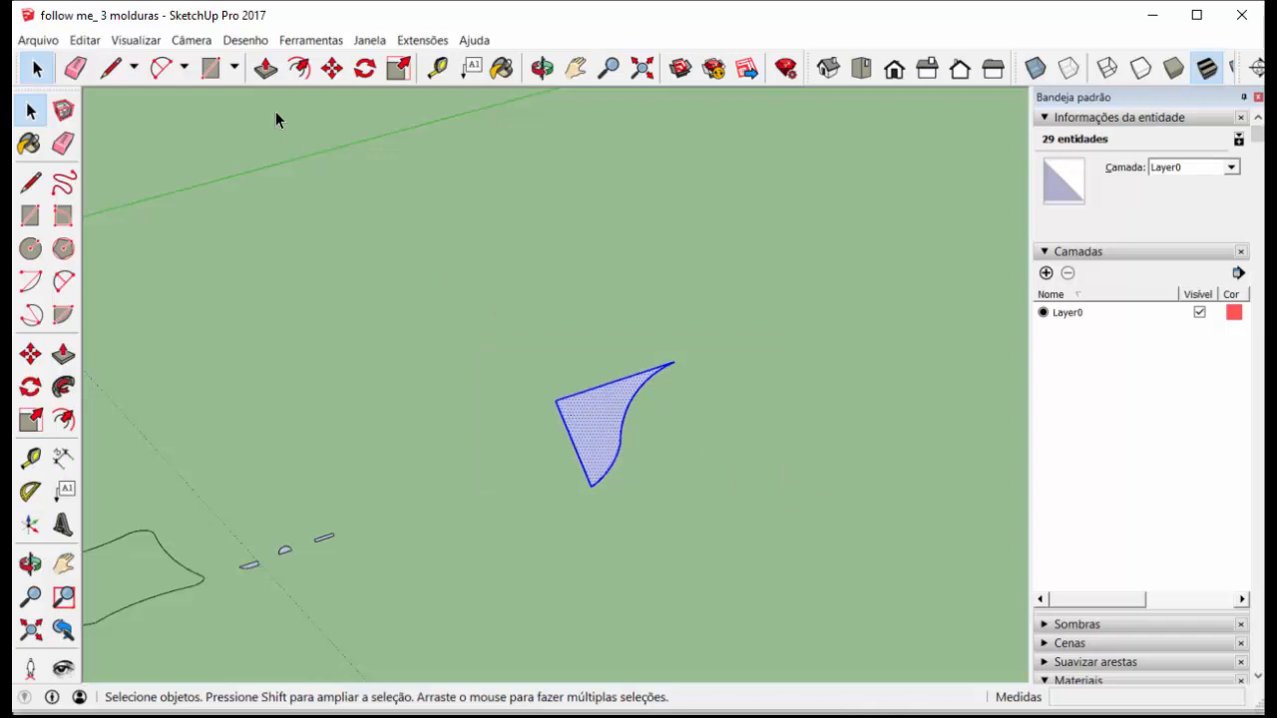
left_click(331, 67)
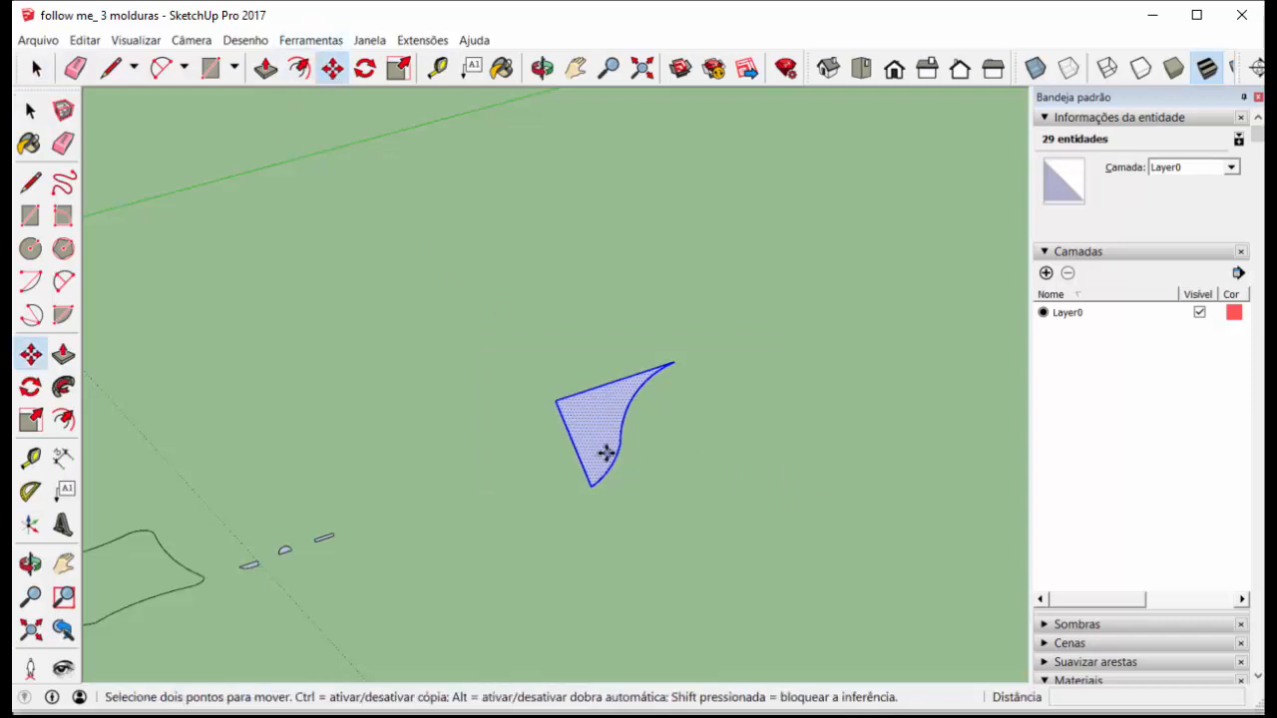
key("ctrl")
left_click(577, 391)
left_click(782, 326)
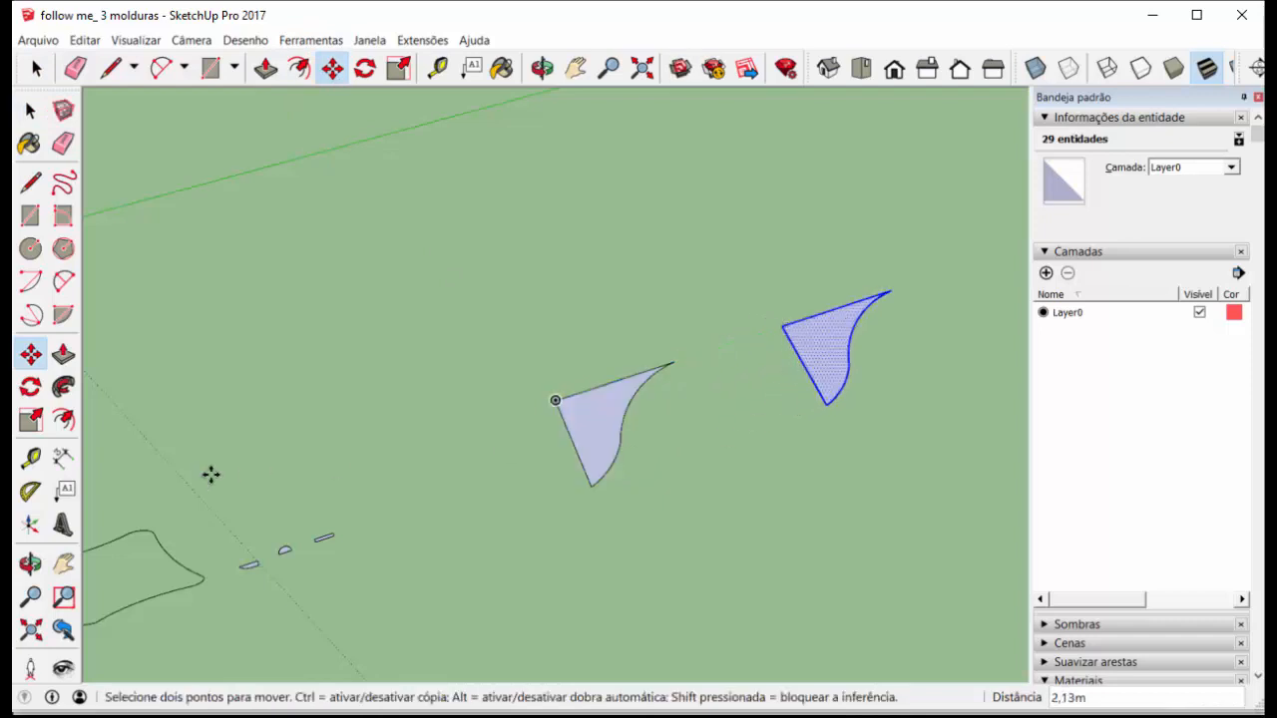
Try mirroring the copied piece towards the original by scaling it -1 along the green axis, then undo it
left_click(31, 420)
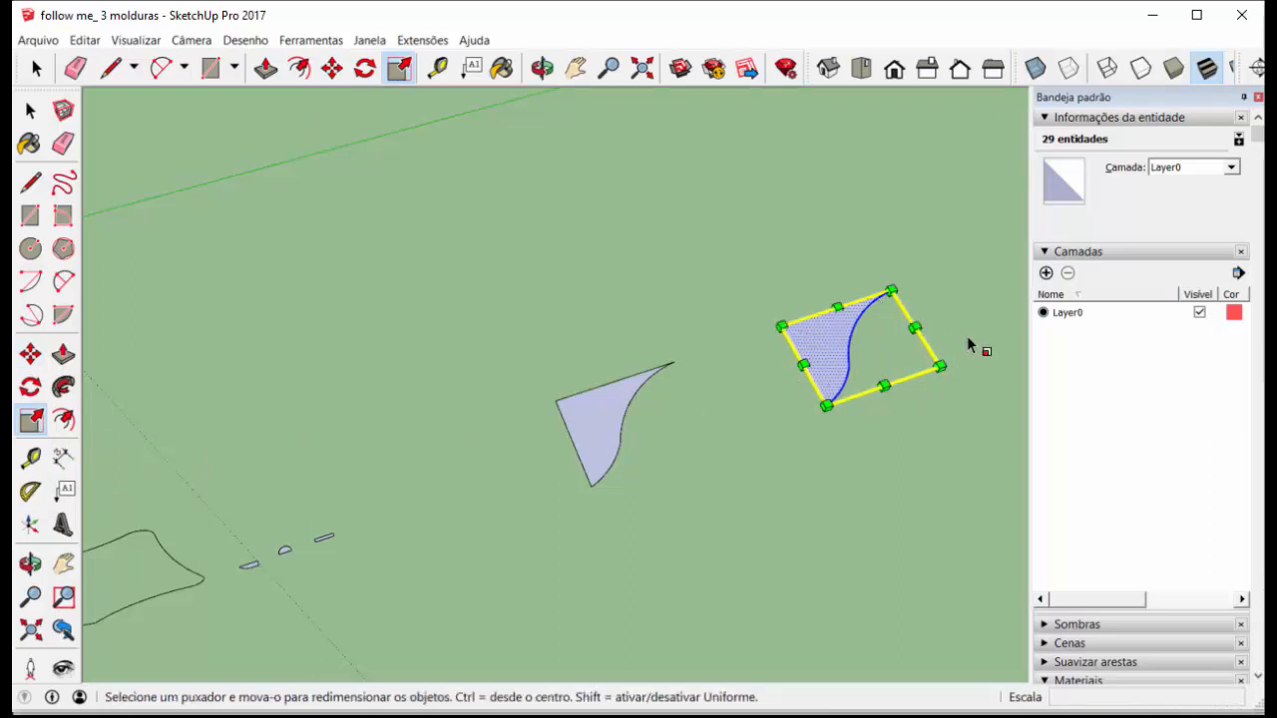
scroll(810, 401, "down", 3)
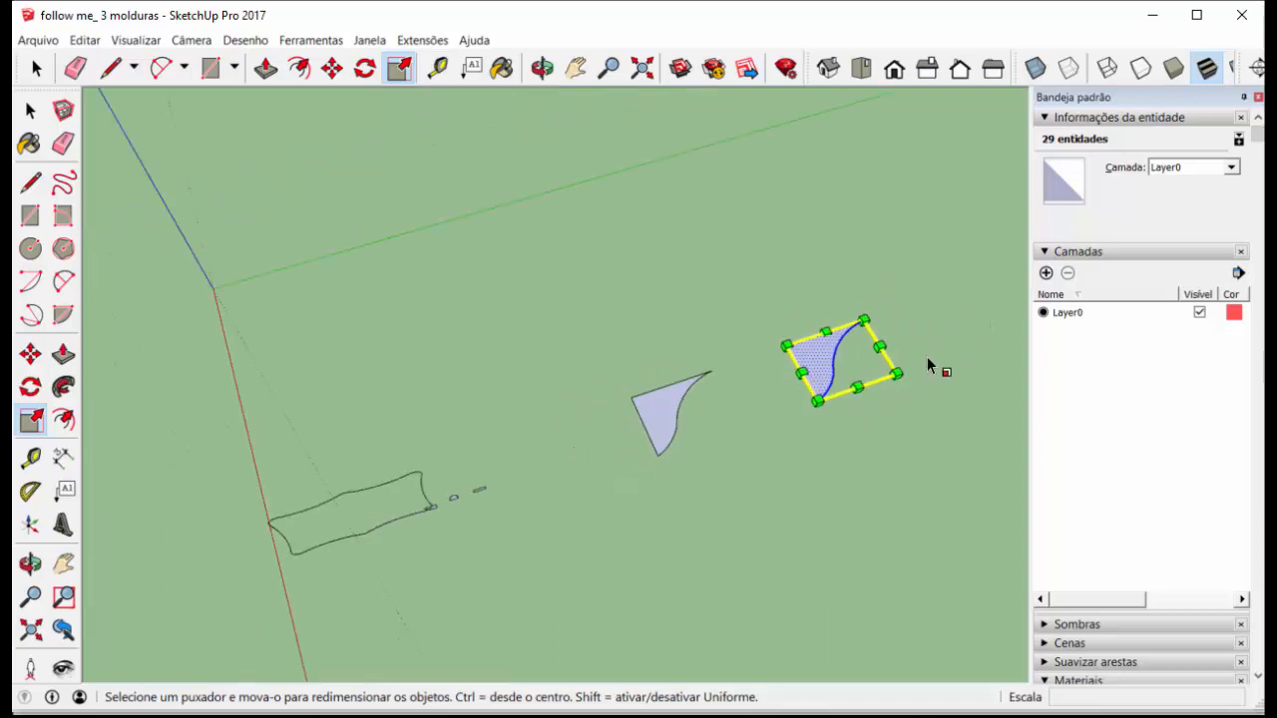
scroll(910, 357, "up", 2)
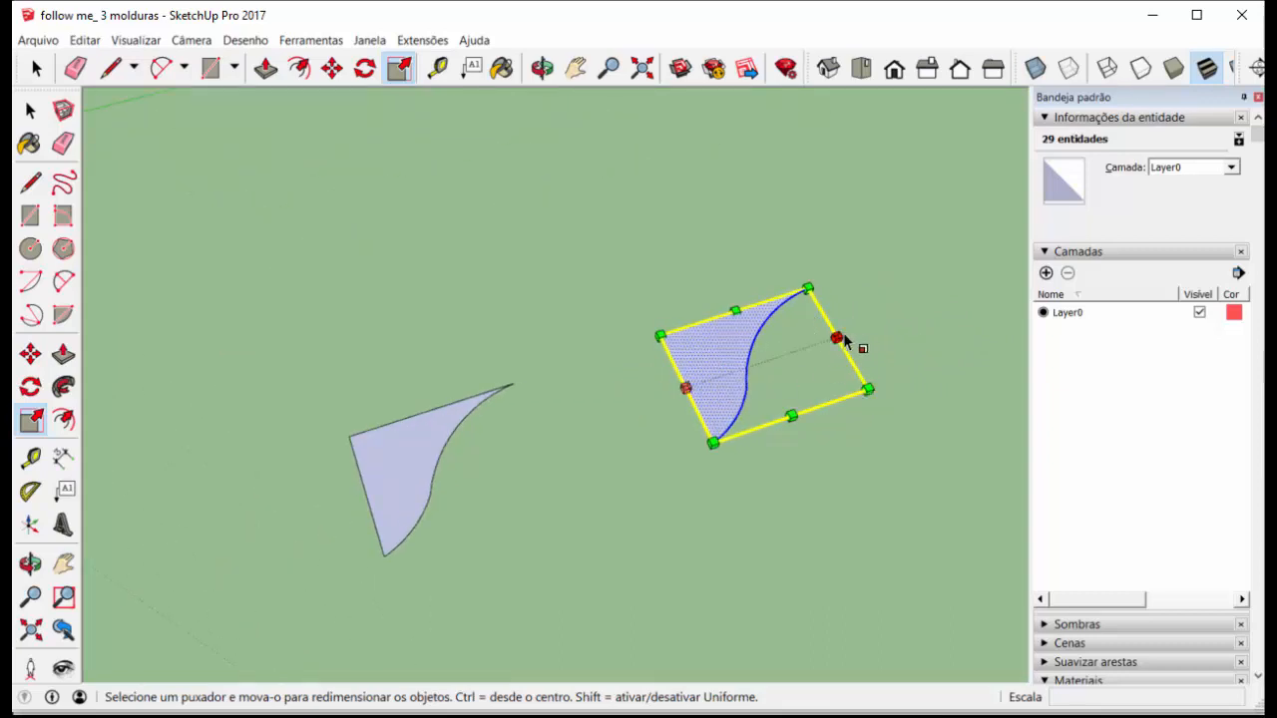
left_click_drag(844, 340, 573, 453)
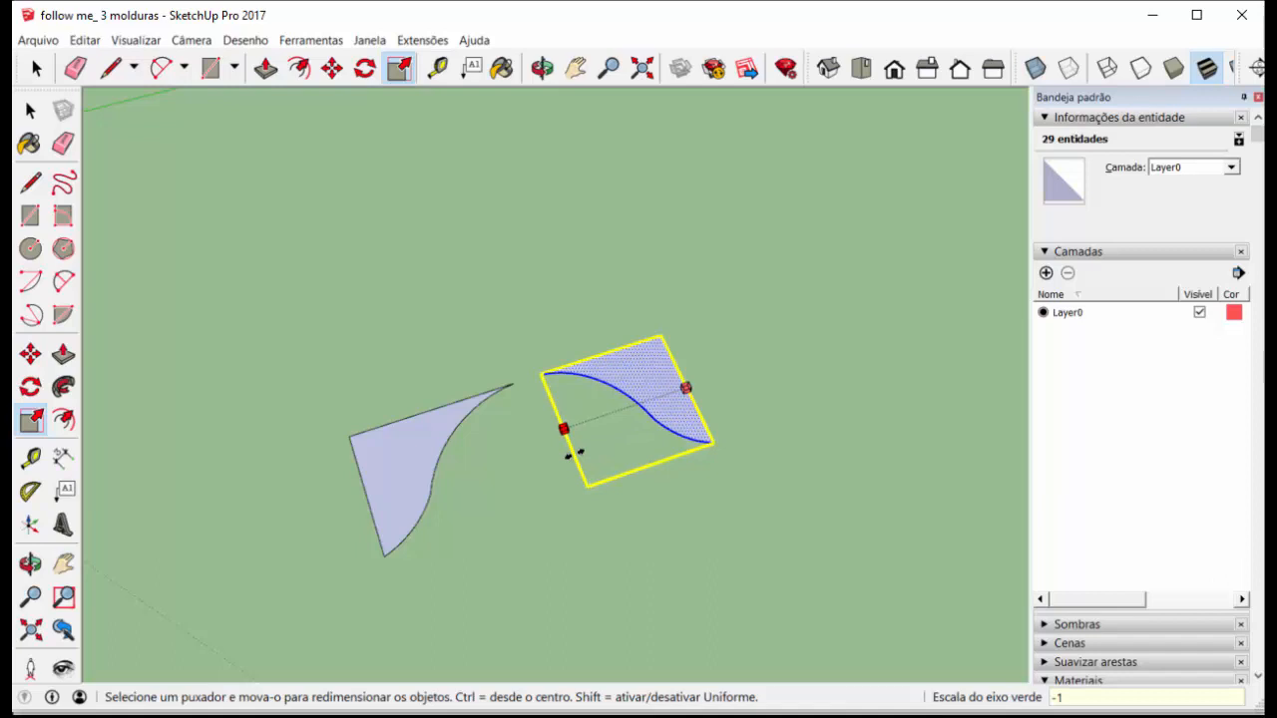
left_click_drag(570, 454, 569, 451)
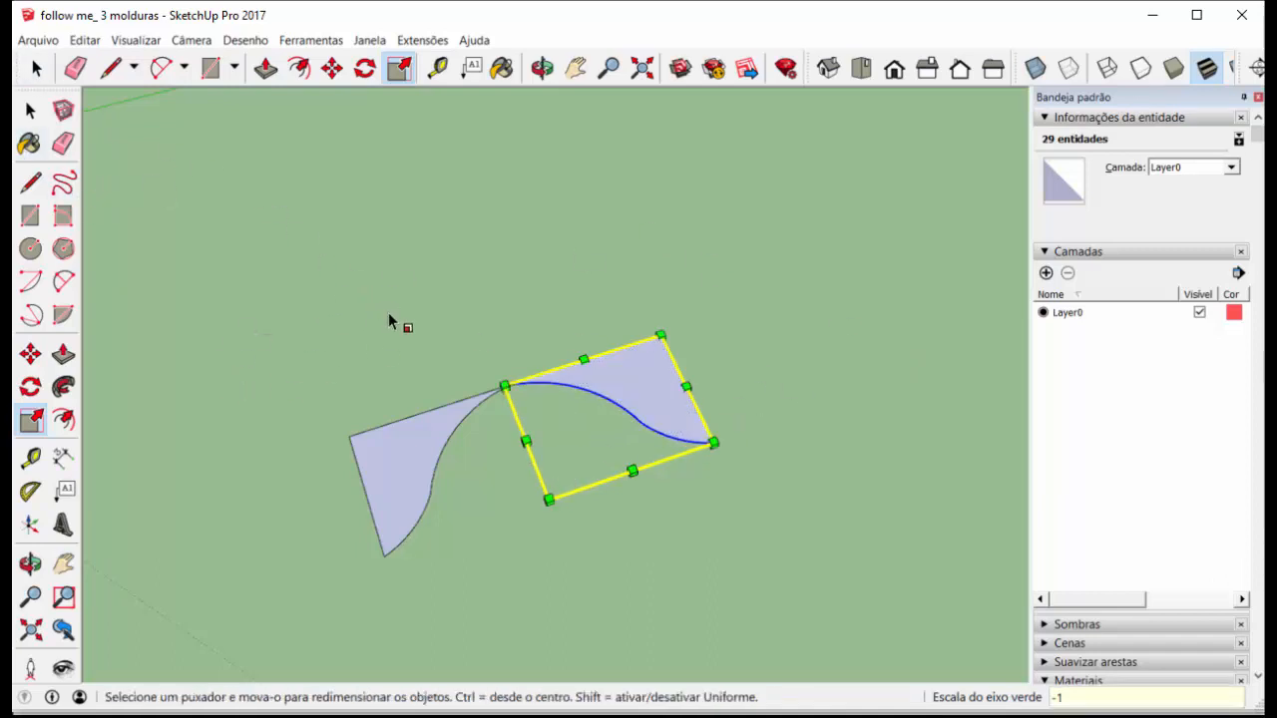
scroll(547, 472, "up", 6)
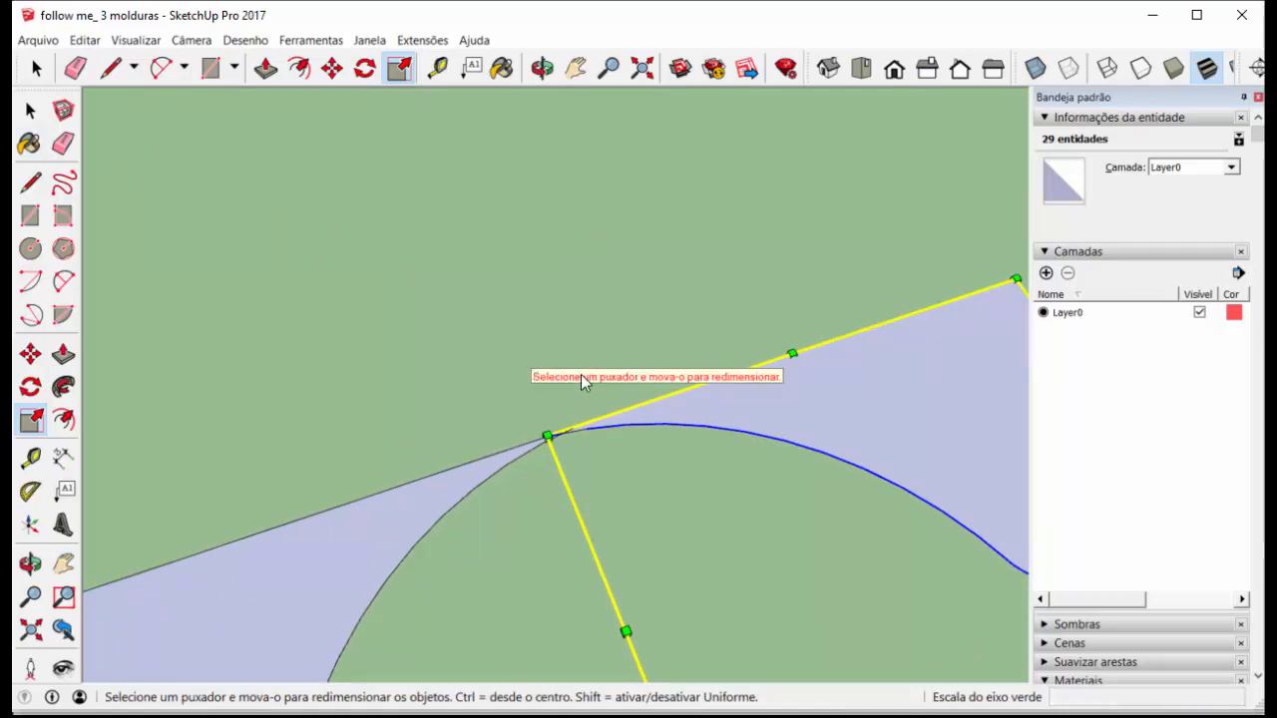
left_click(162, 160)
scroll(452, 132, "down", 2)
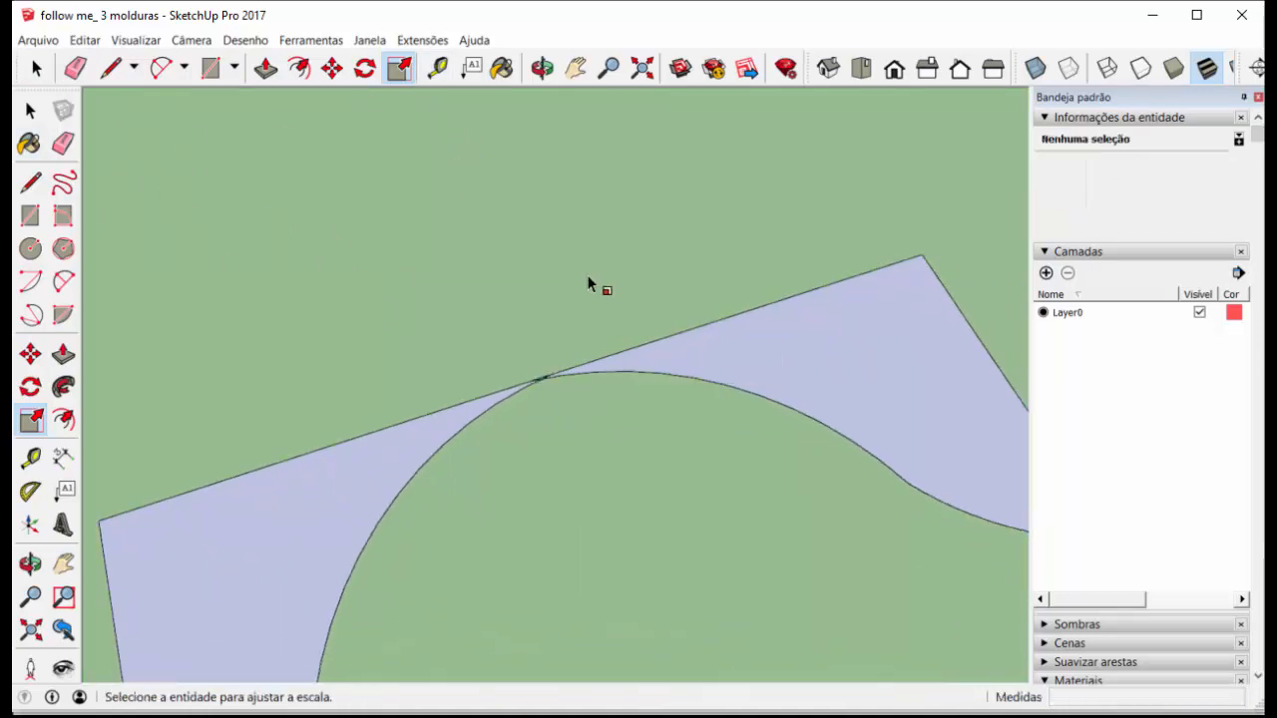
scroll(589, 284, "down", 5)
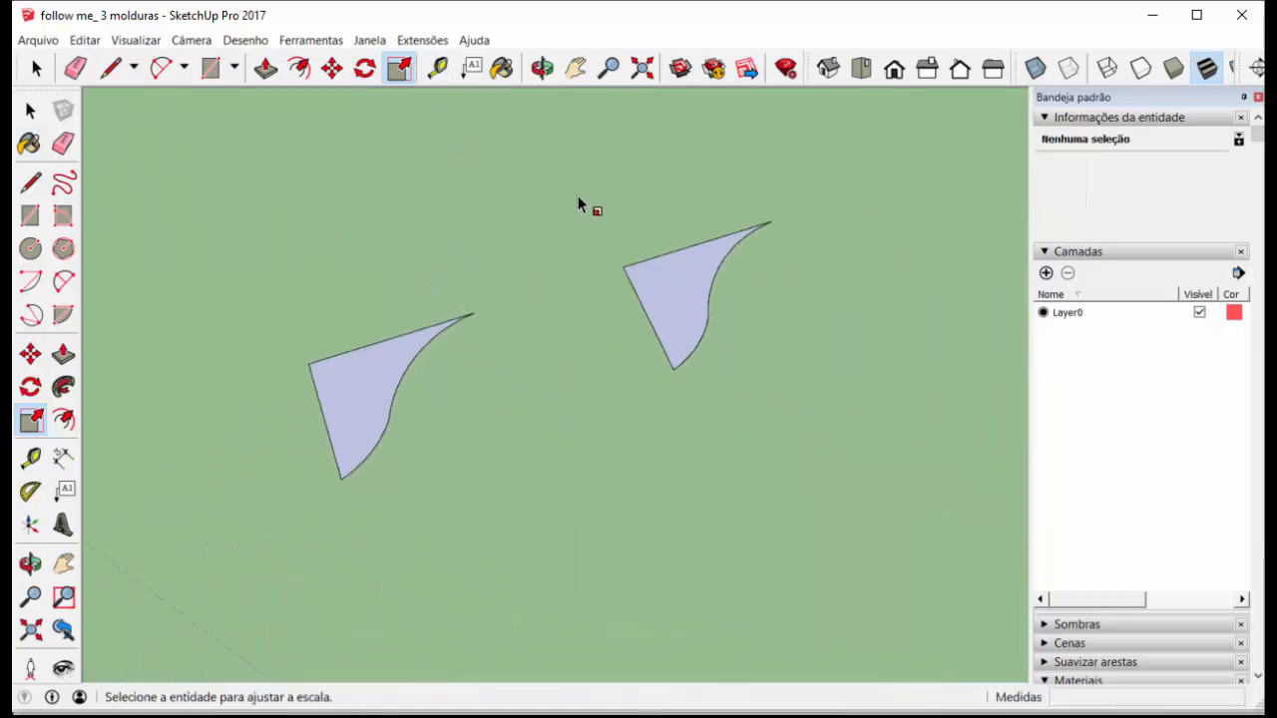
Mirror the copied curved piece along the green axis with Scale, flipping it away from the original
left_click(30, 110)
left_click_drag(553, 189, 874, 449)
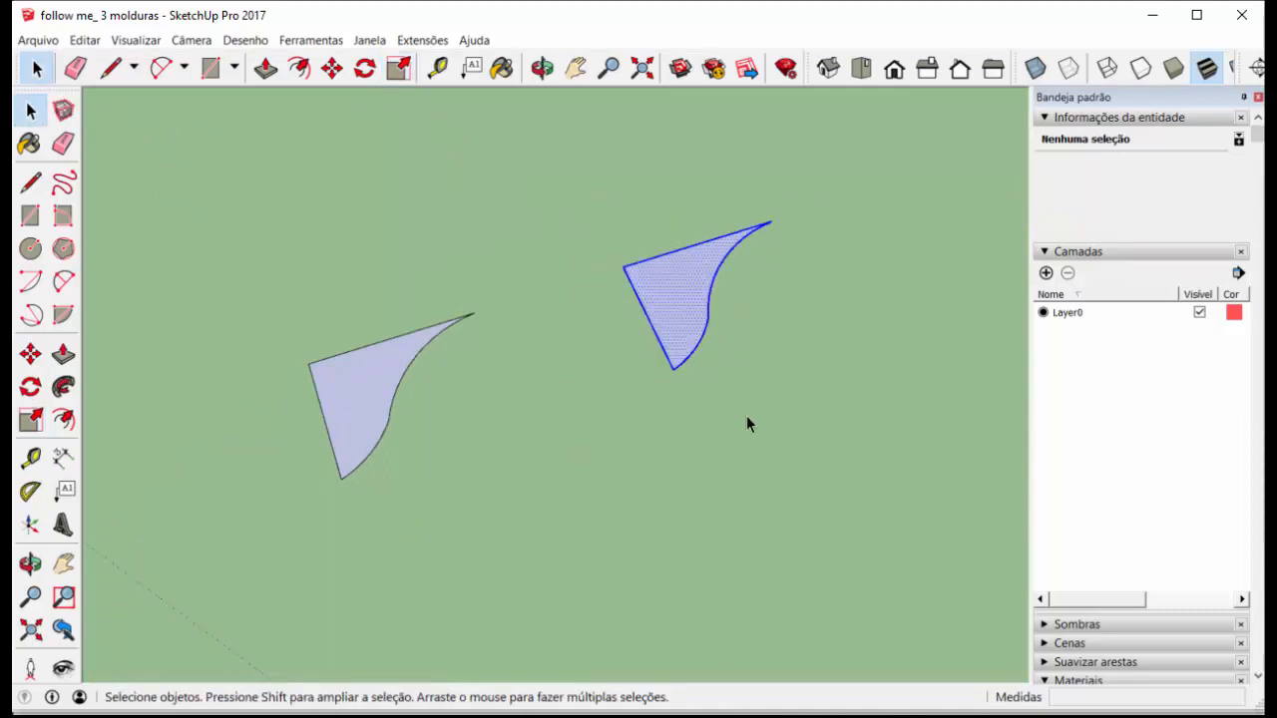
left_click(30, 419)
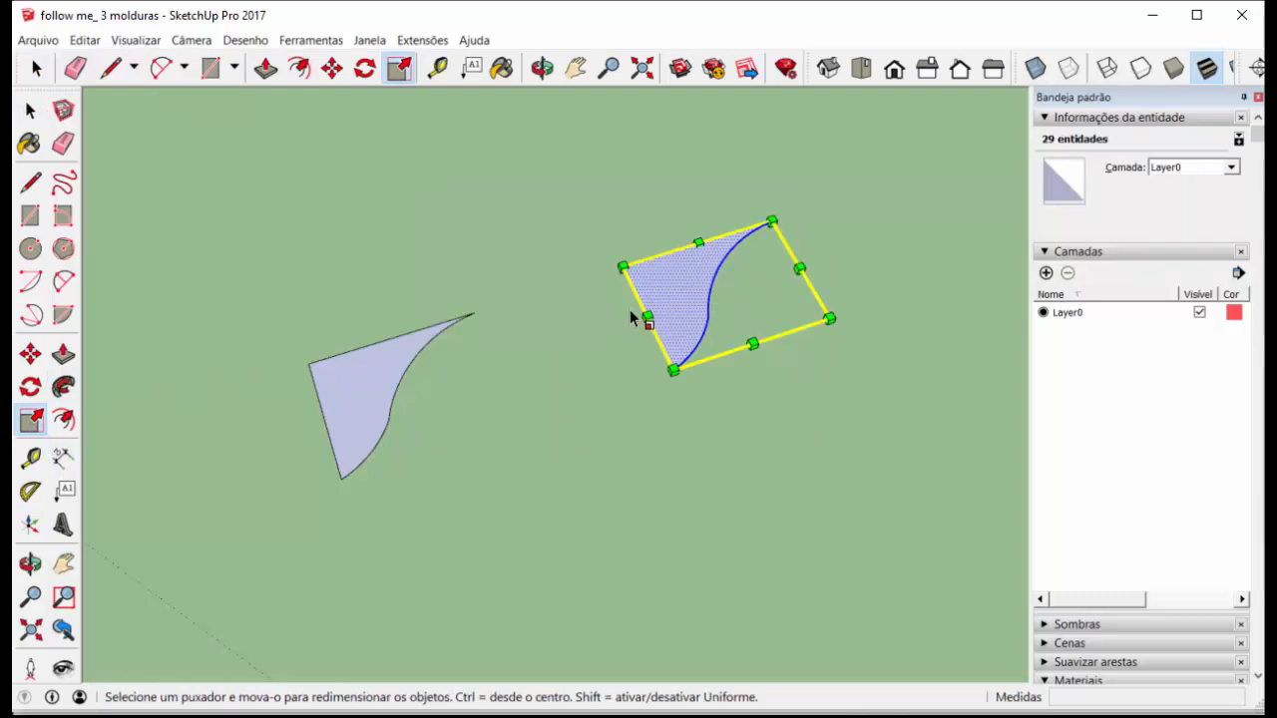
left_click_drag(647, 316, 898, 186)
left_click(30, 109)
left_click(394, 193)
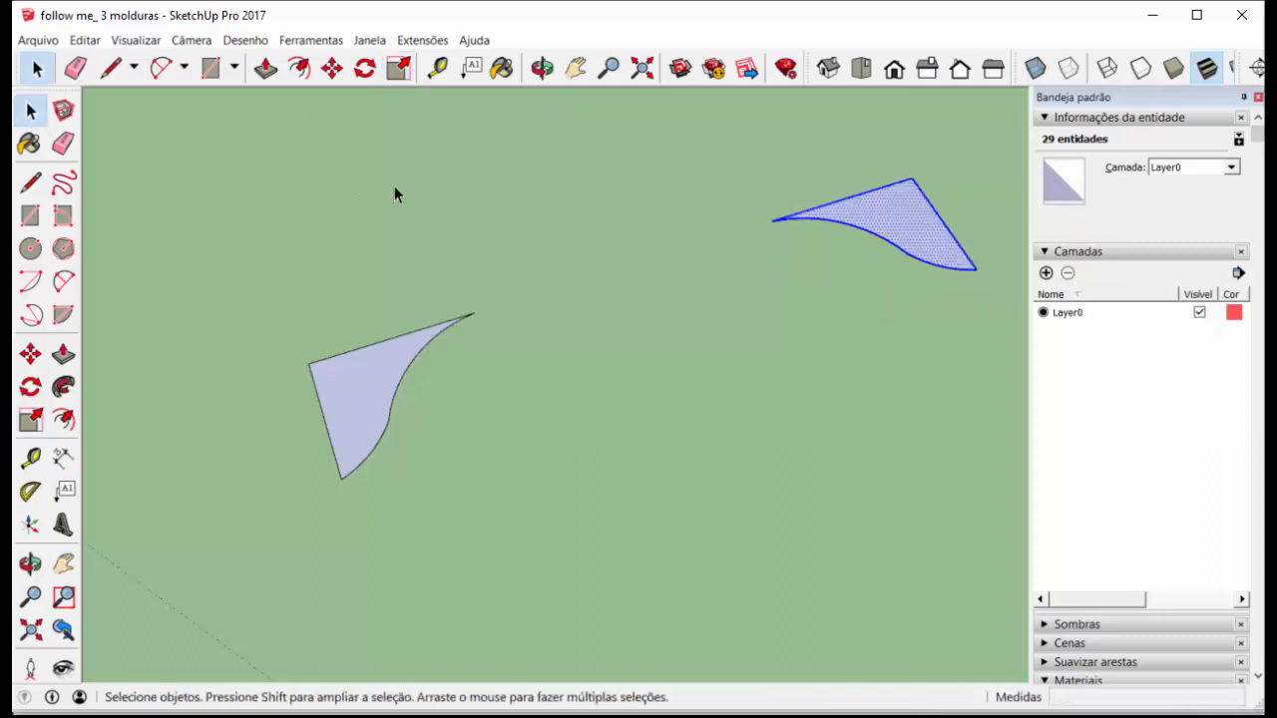
Move the mirrored copy by its pointed tip onto the original piece's tip so the two straight edges align
left_click(395, 192)
left_click_drag(739, 133, 993, 306)
left_click(331, 68)
left_click(772, 221)
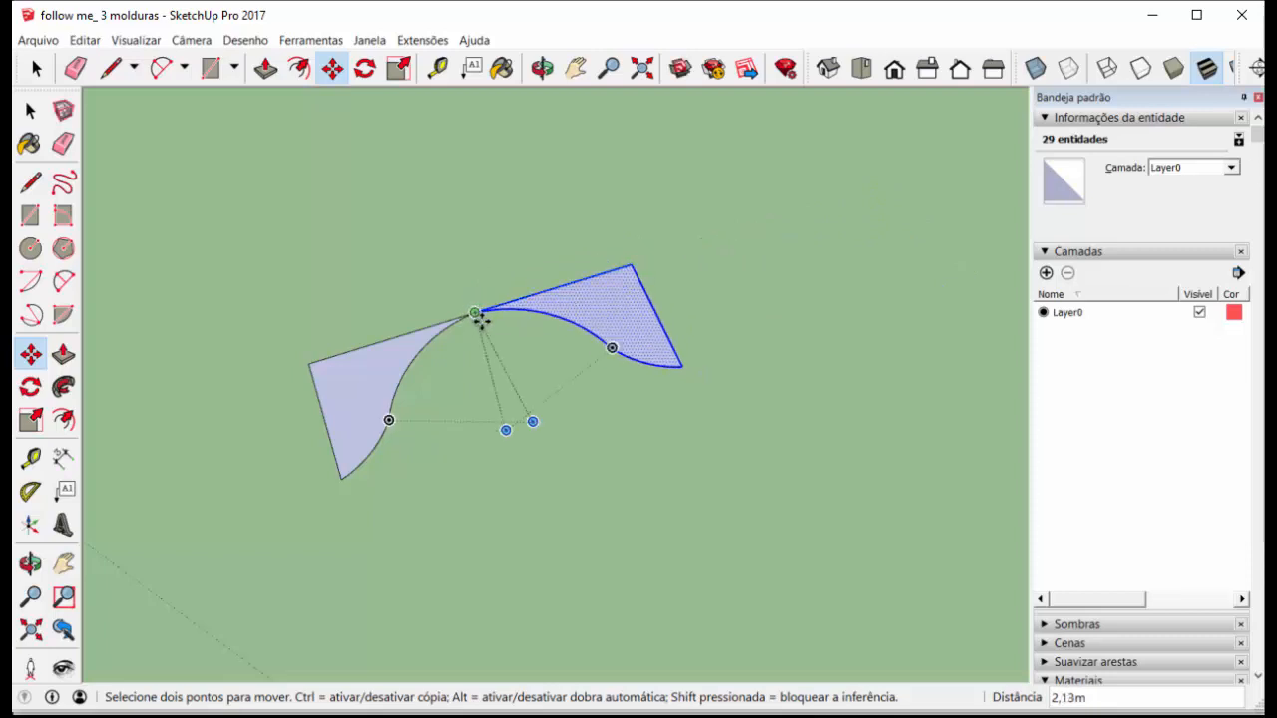
left_click(477, 315)
left_click(30, 110)
scroll(505, 312, "up", 4)
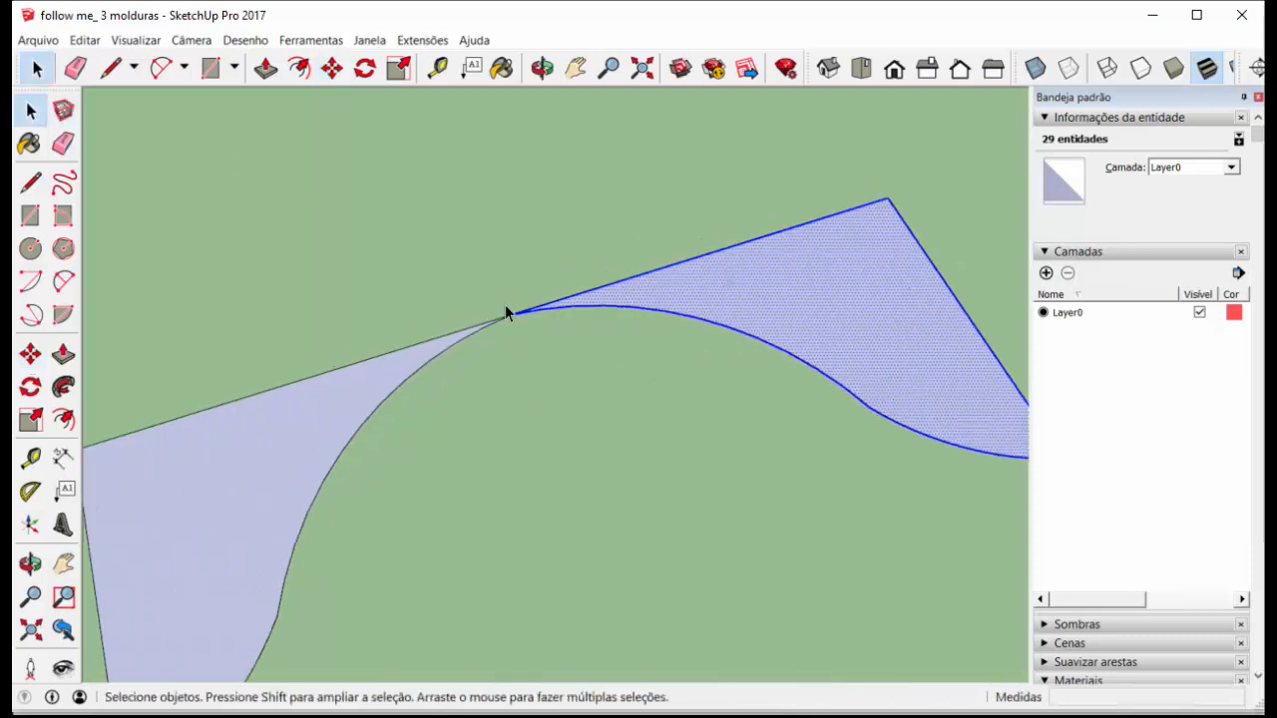
Copy the joined pair of curved corner pieces 1.13 m along the red axis
scroll(505, 313, "up", 3)
scroll(589, 269, "down", 5)
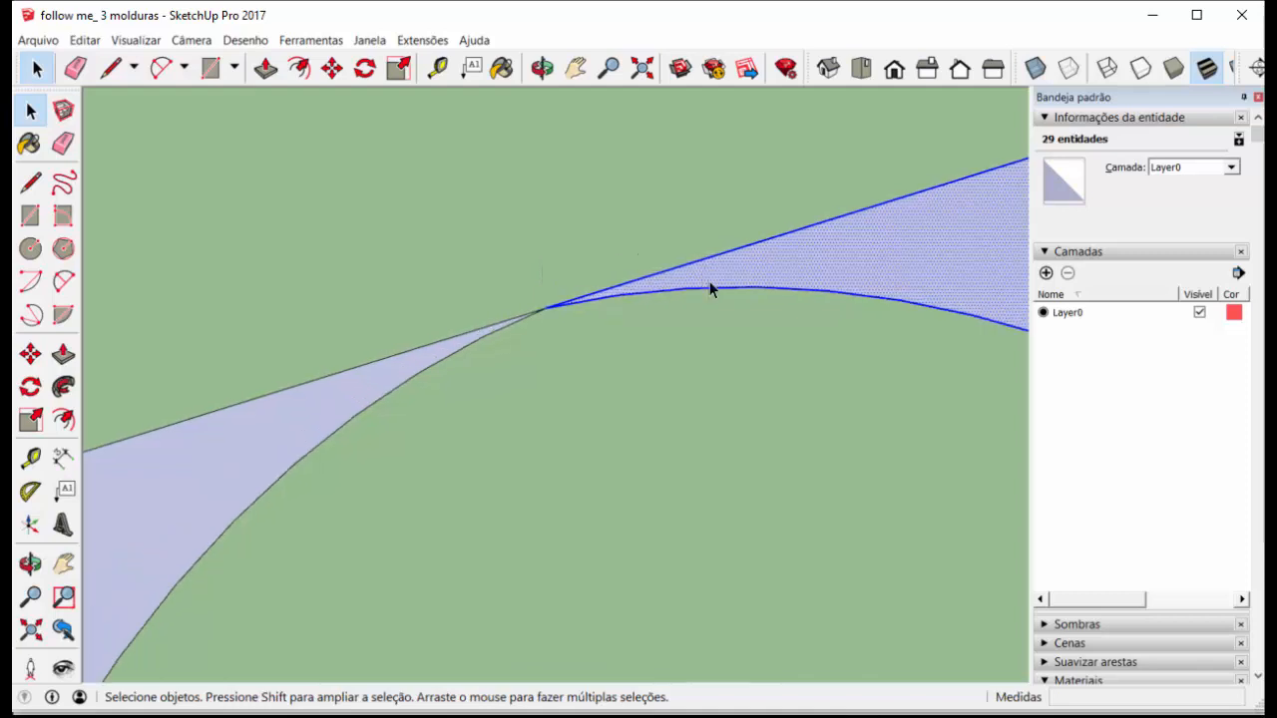
left_click_drag(619, 265, 972, 483)
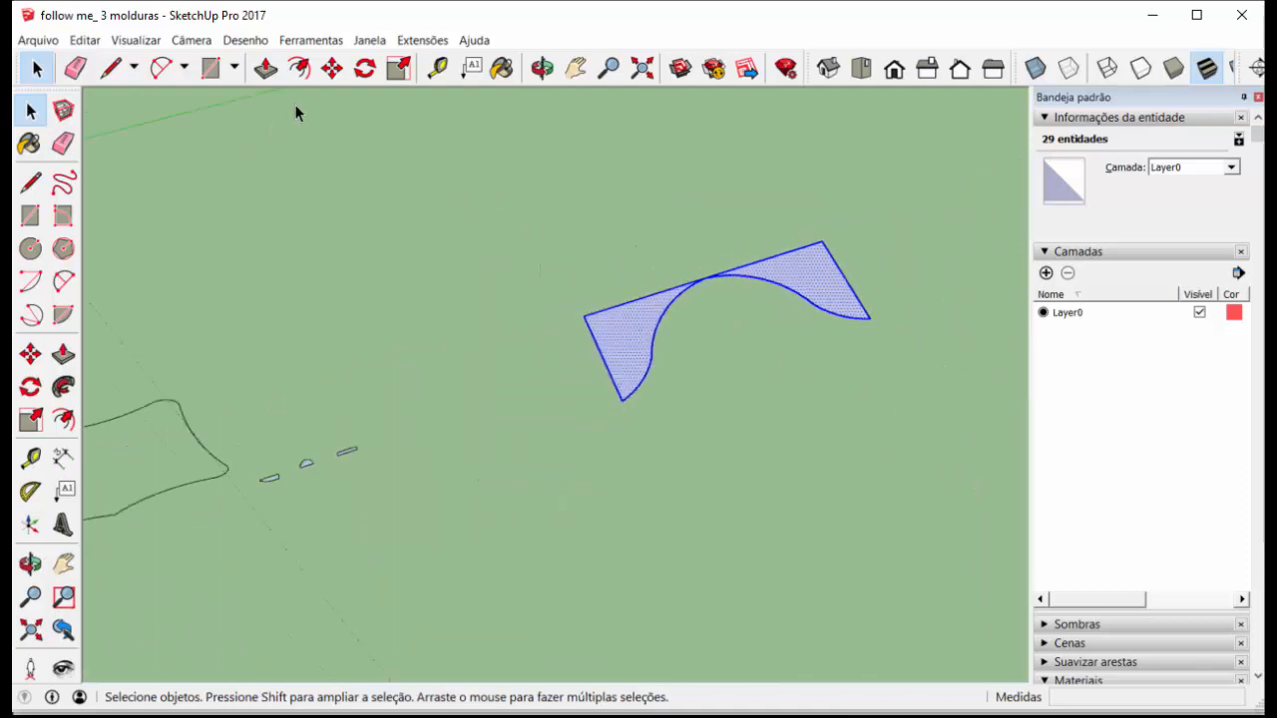
left_click(332, 70)
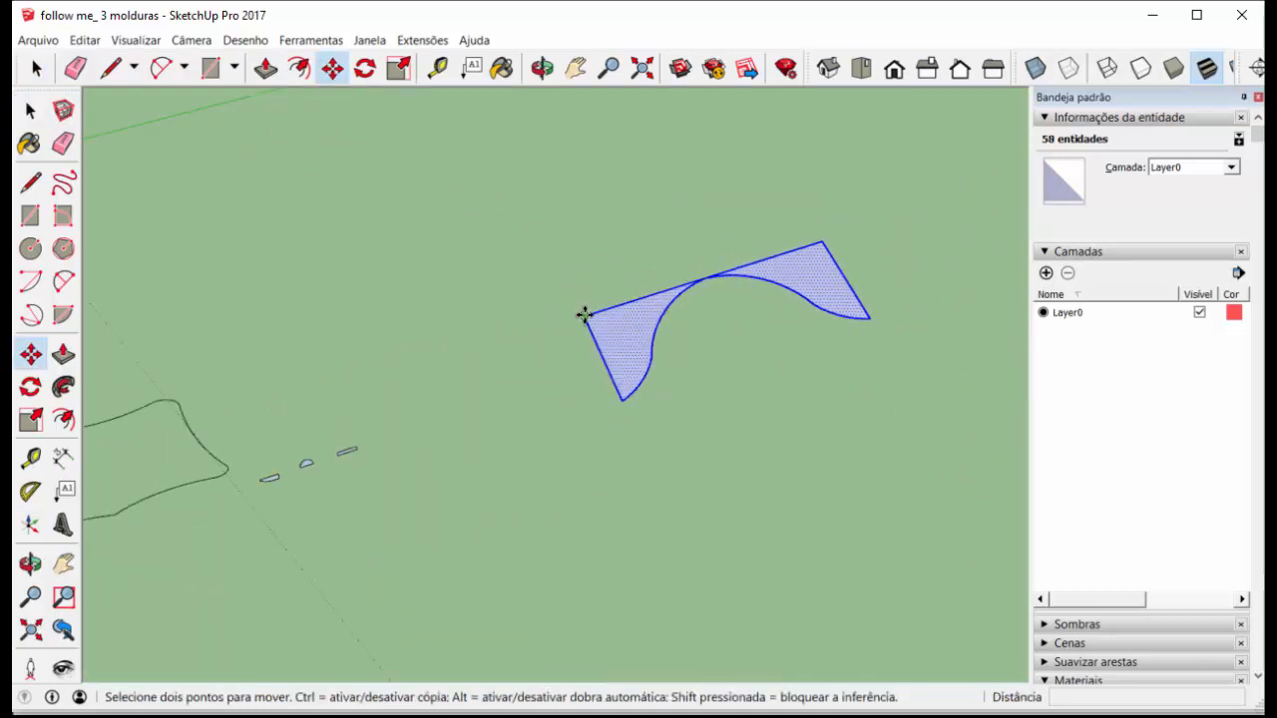
key("ctrl")
left_click(587, 315)
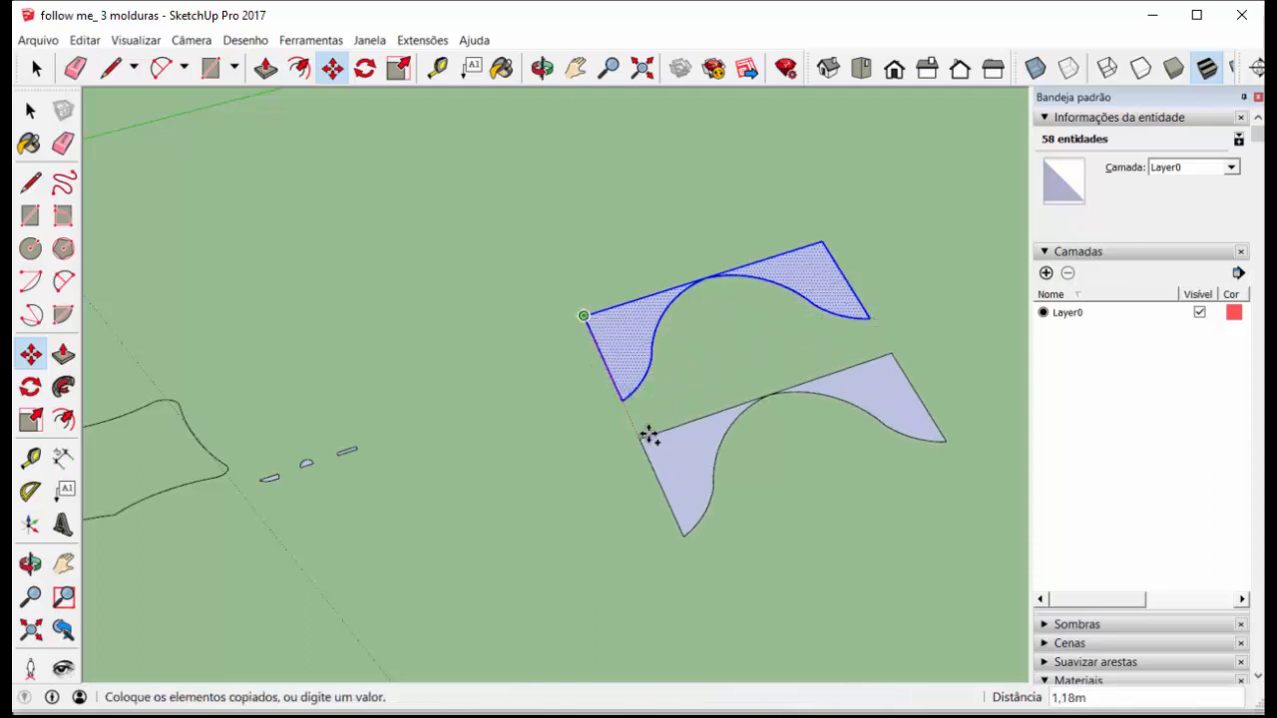
left_click(648, 431)
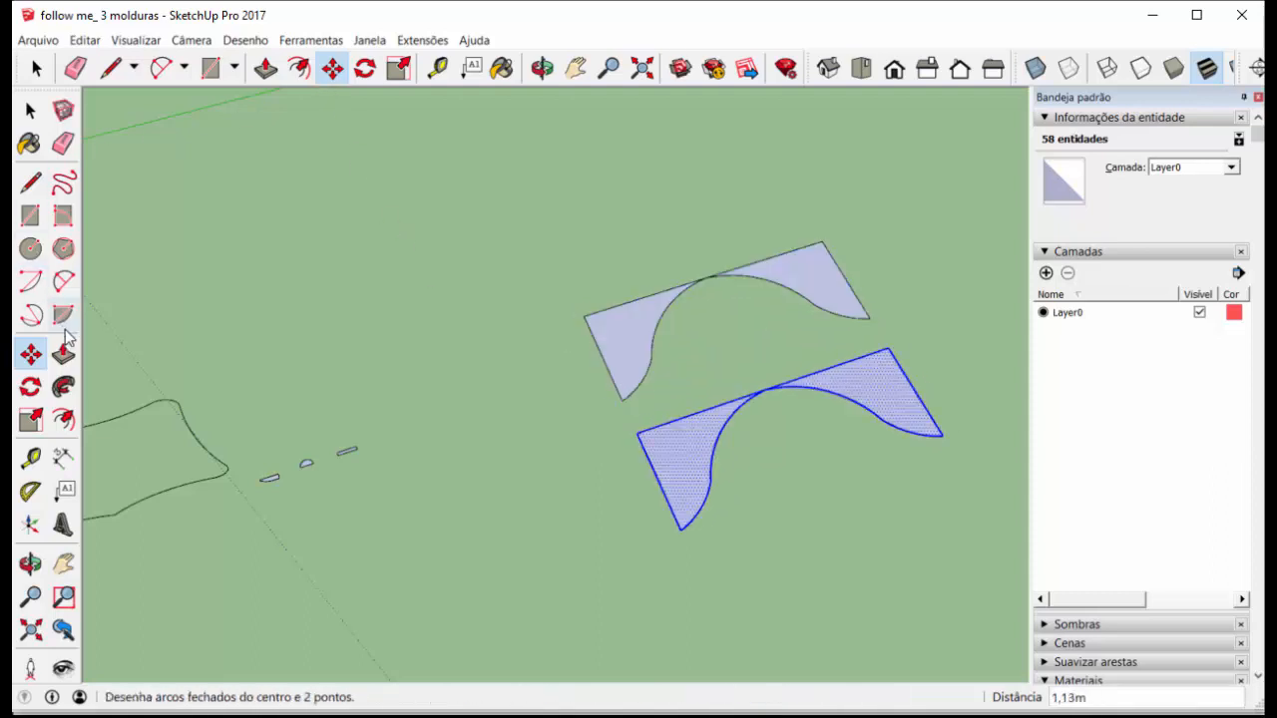
Mirror the copied pair with Scale by a factor of -1 along the red axis
left_click(30, 420)
left_click(765, 387)
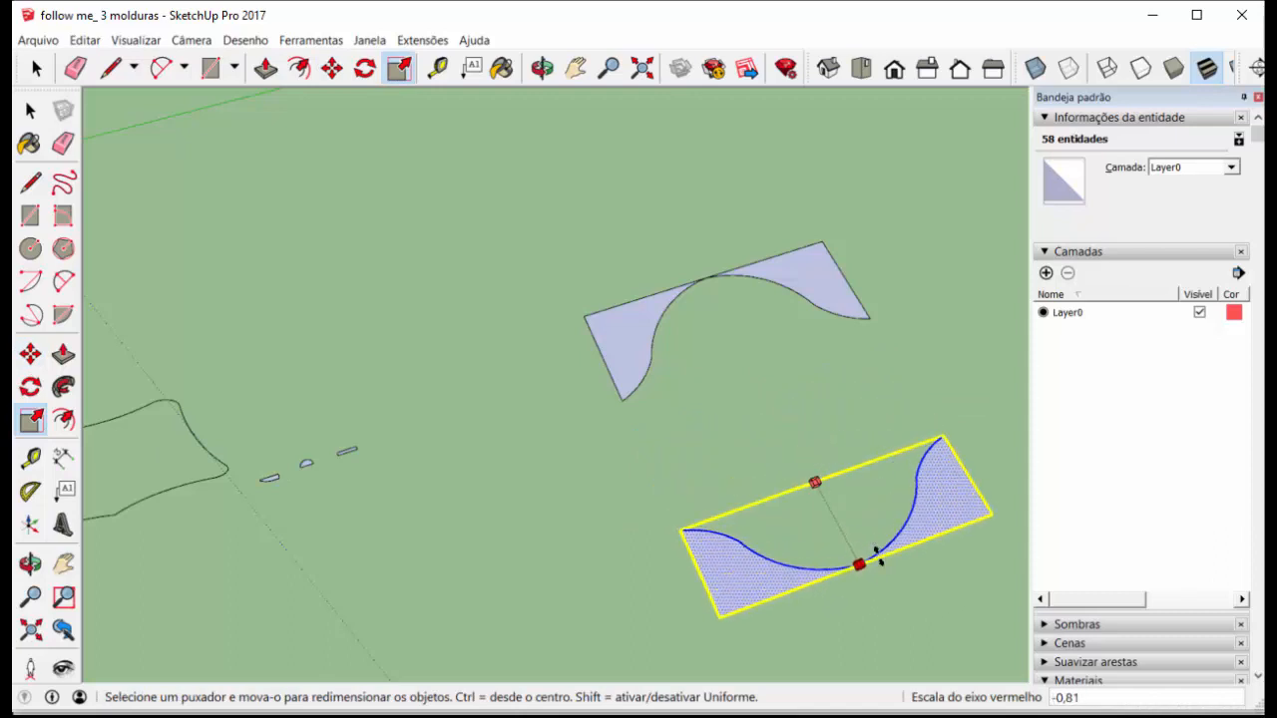
type("-1")
key("Return")
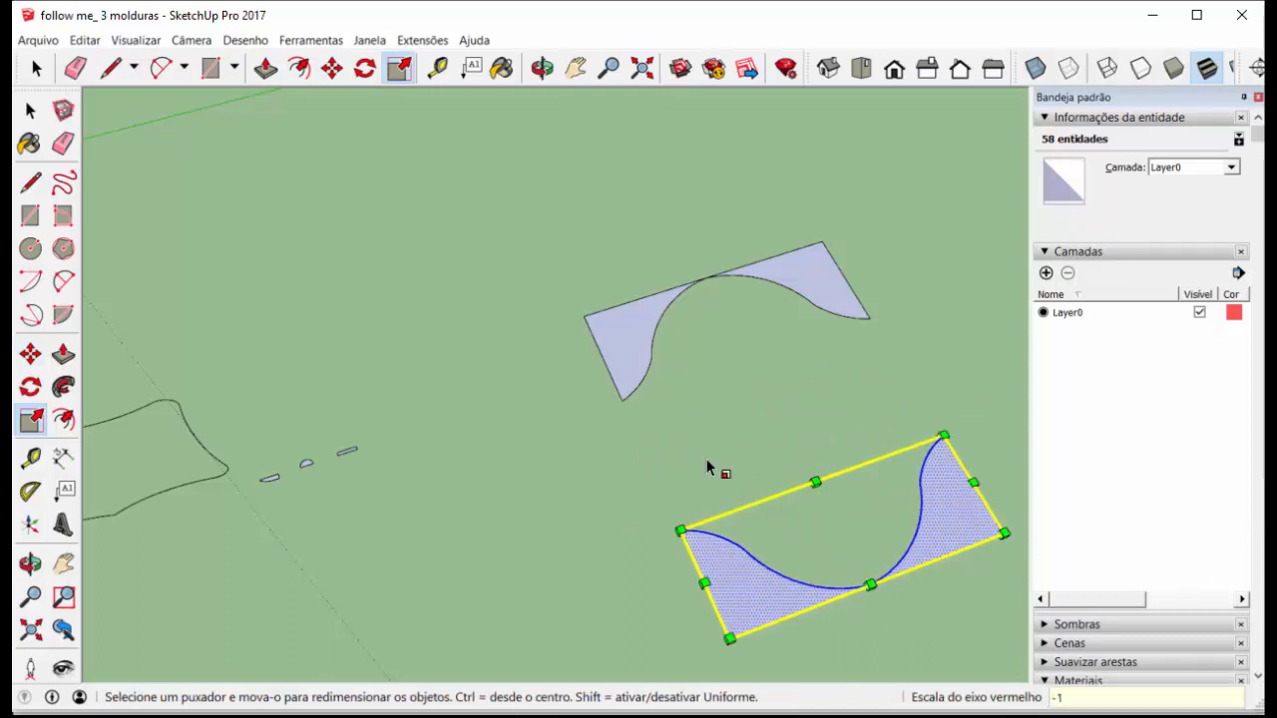
Move the mirrored pair by its pointed tip onto the original pair's matching tip to close the curved outline
left_click(333, 77)
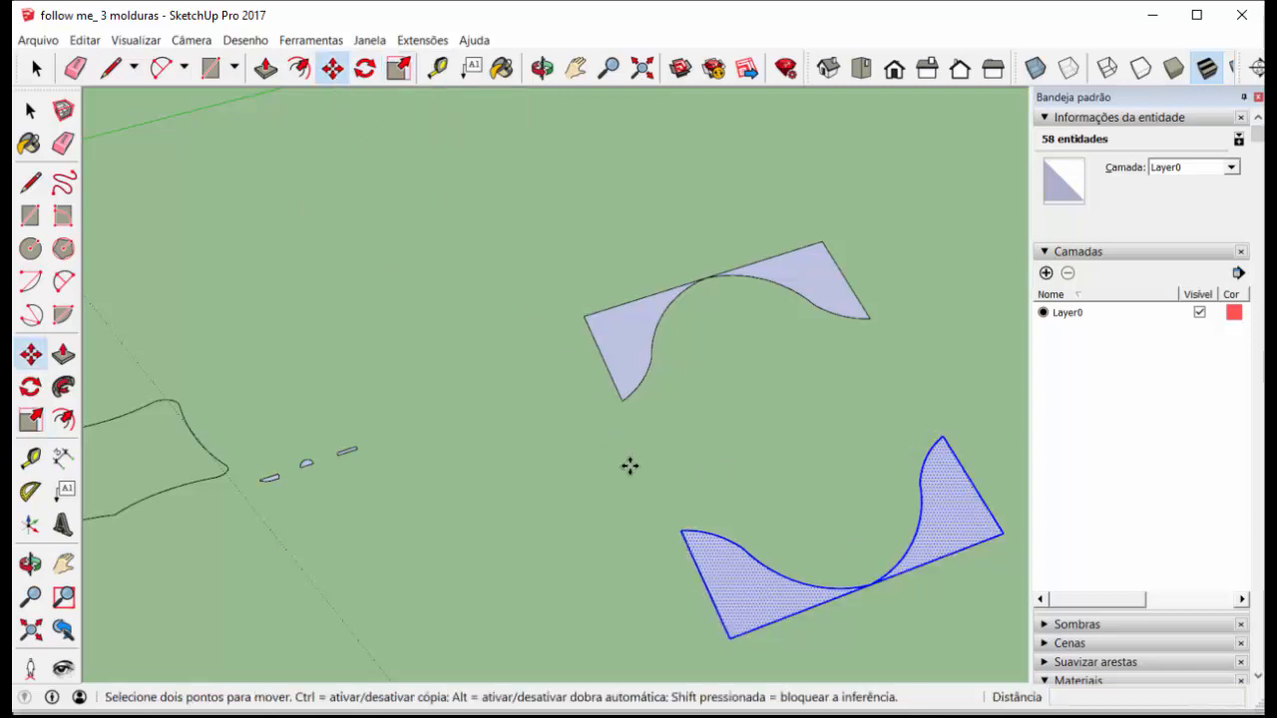
left_click(678, 532)
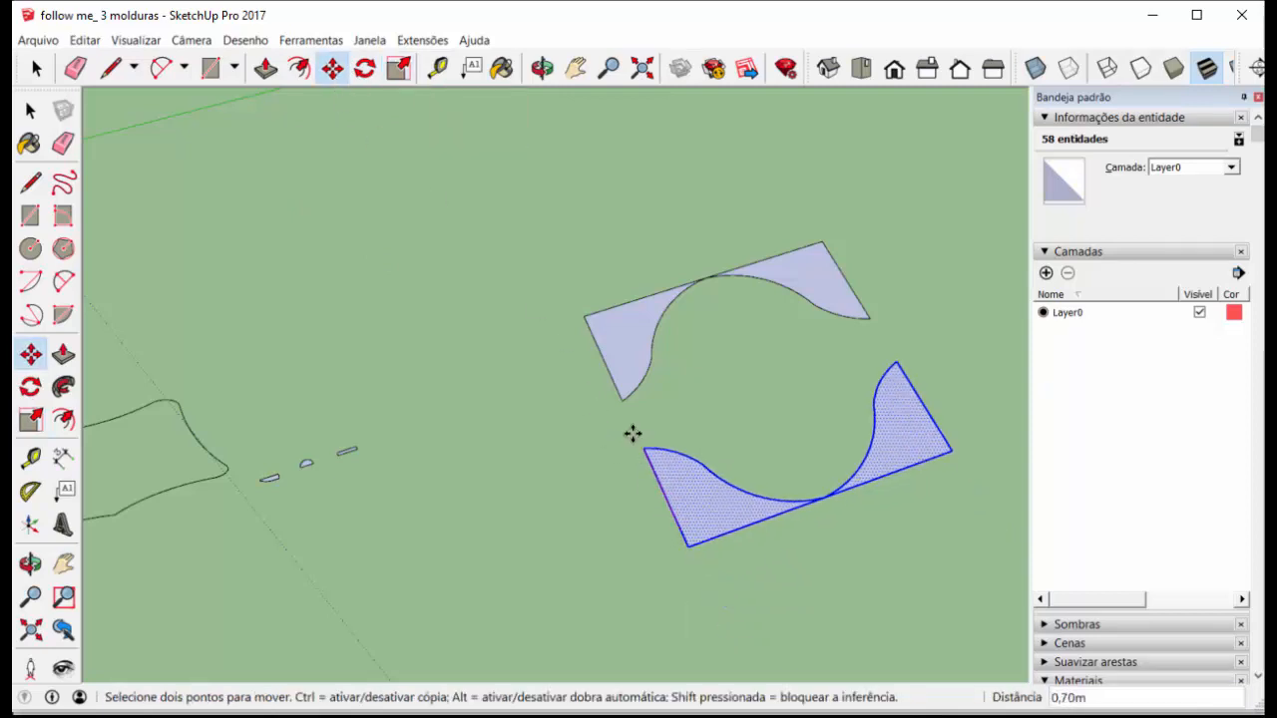
left_click(627, 411)
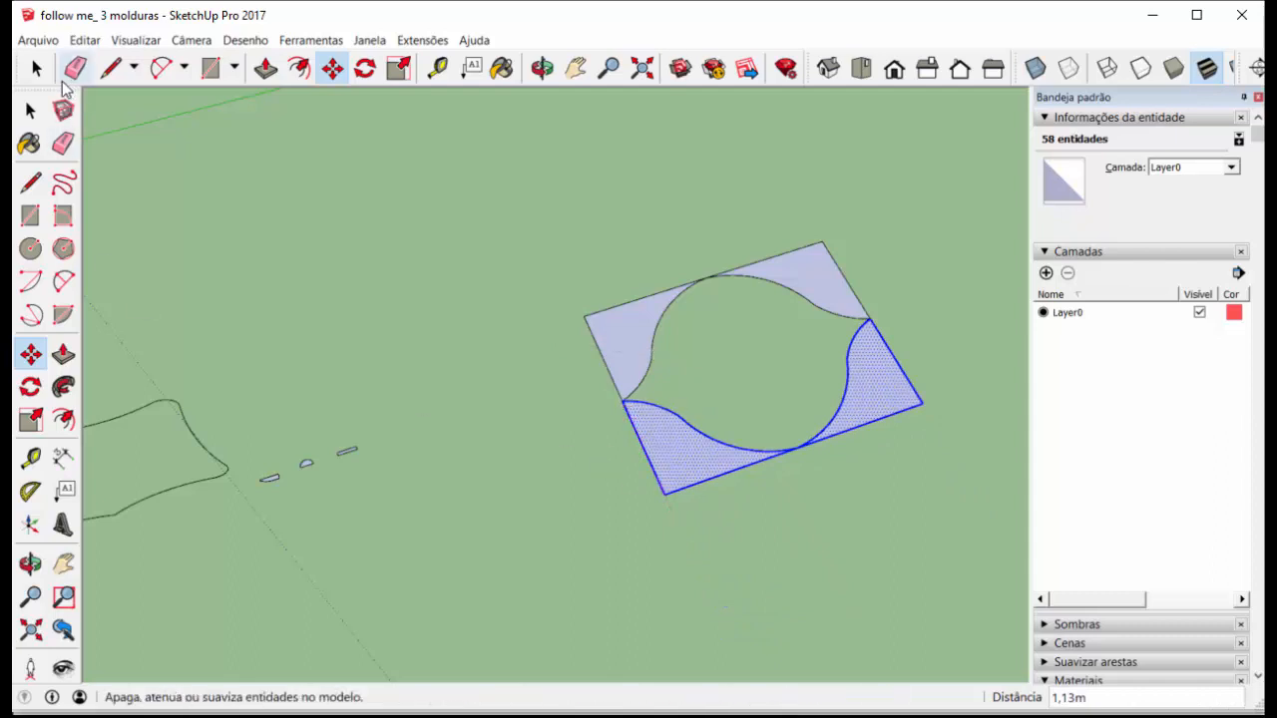
Delete the straight outer edges at all four corners, leaving only the closed curved outline
left_click(36, 68)
left_click(610, 268)
left_click_drag(630, 317, 588, 355)
key("Delete")
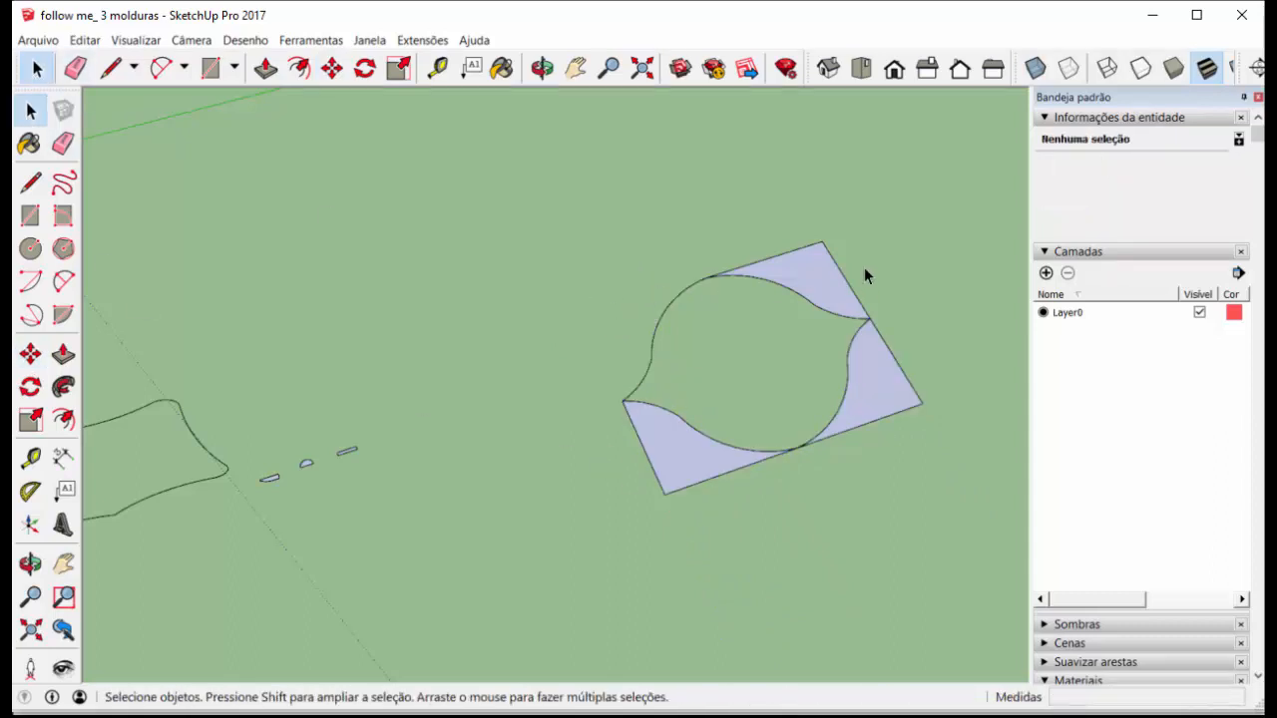
left_click_drag(798, 240, 800, 241)
key("Delete")
left_click_drag(894, 422, 895, 423)
key("Delete")
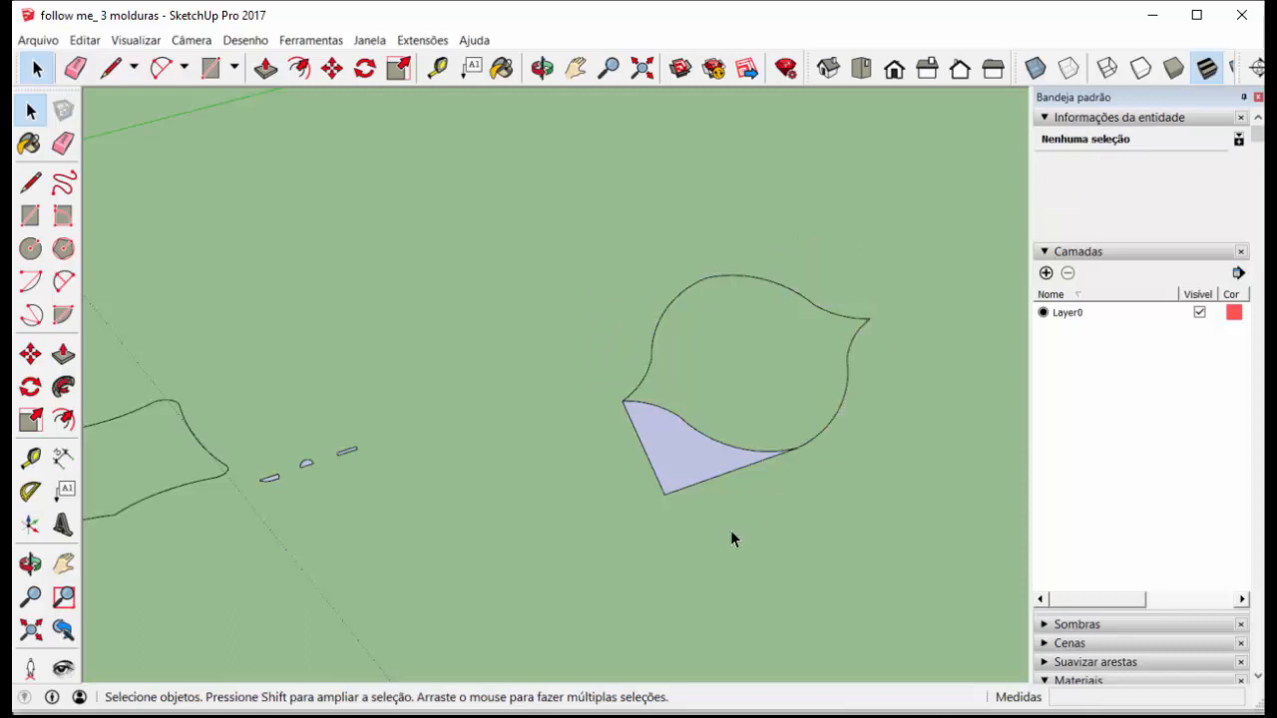
left_click_drag(678, 491, 638, 460)
key("Delete")
scroll(817, 354, "up", 4)
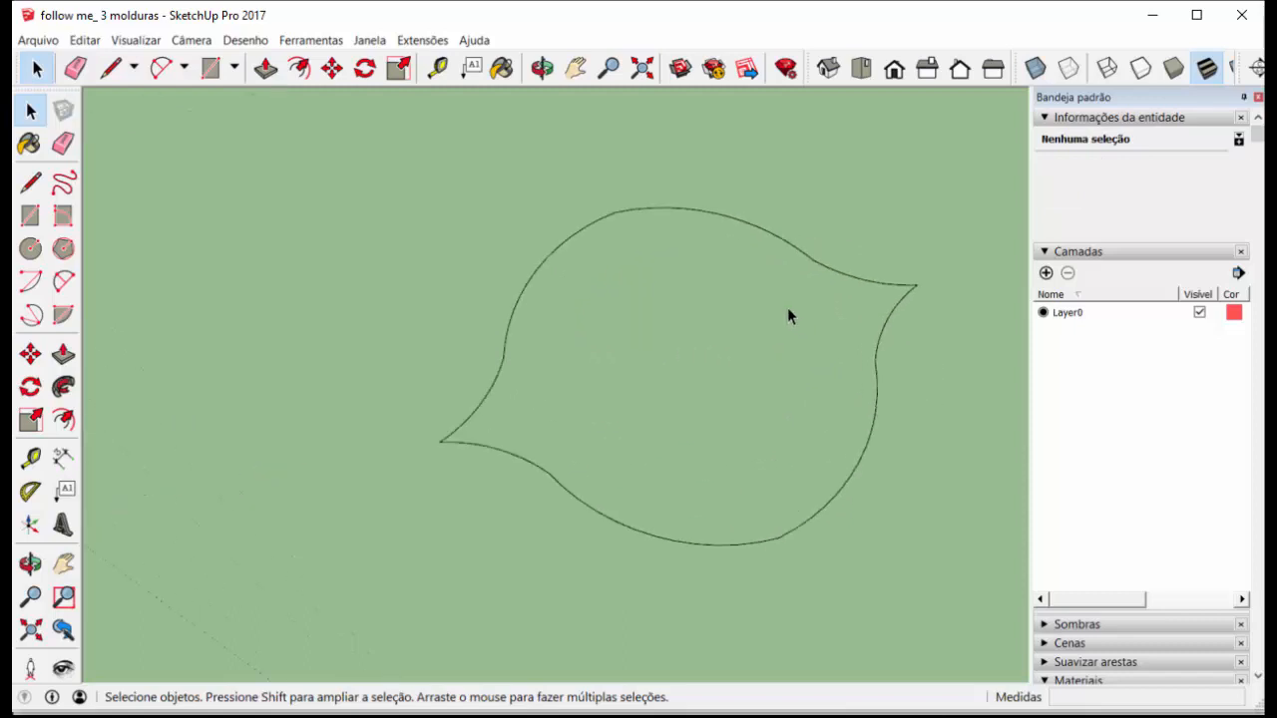
Examine the closed curved outline up close and beside the existing frame outline and moulding profiles
scroll(788, 304, "down", 4)
middle_click_drag(828, 302, 799, 411)
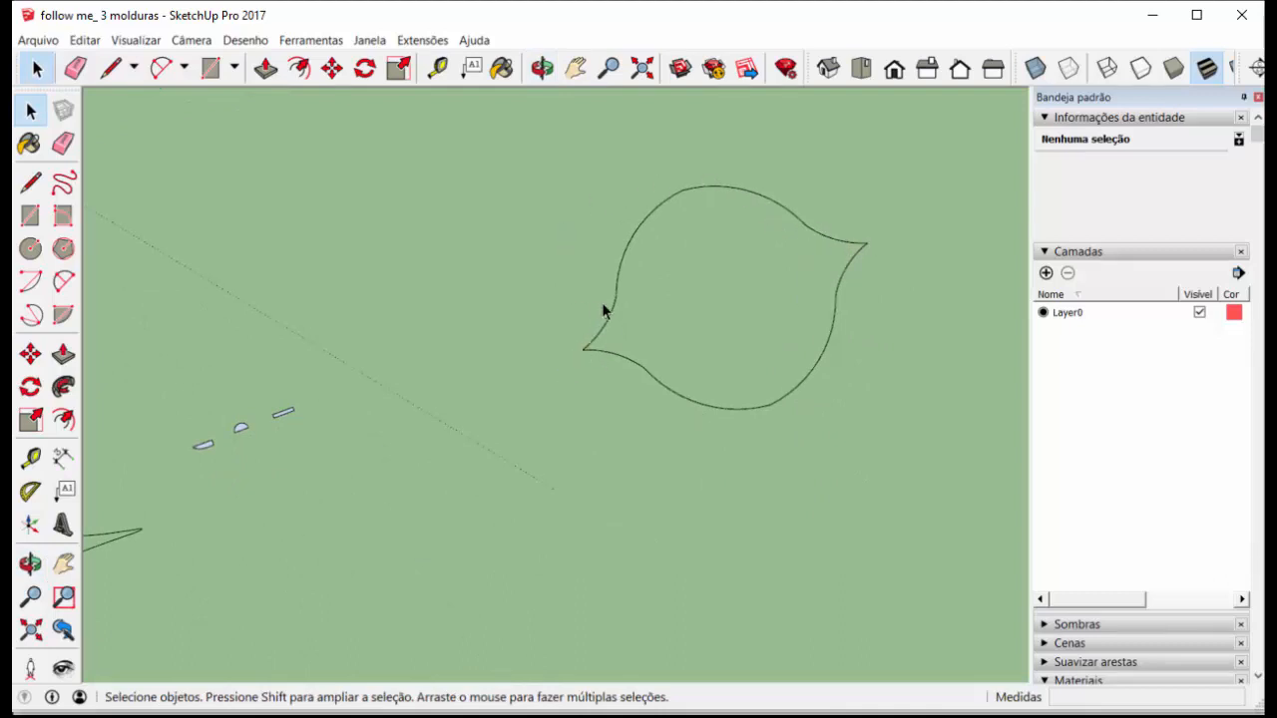
scroll(798, 338, "down", 5)
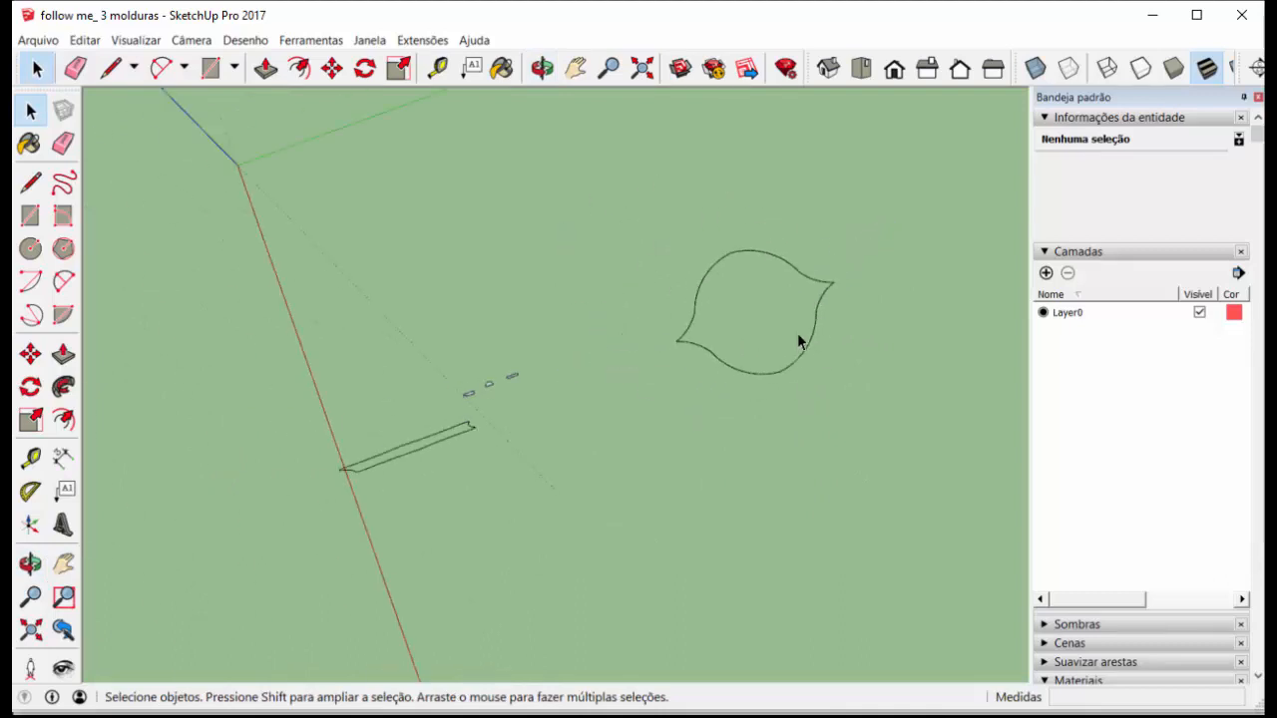
scroll(595, 406, "up", 4)
scroll(676, 410, "up", 1)
middle_click_drag(676, 410, 549, 207)
scroll(482, 325, "down", 4)
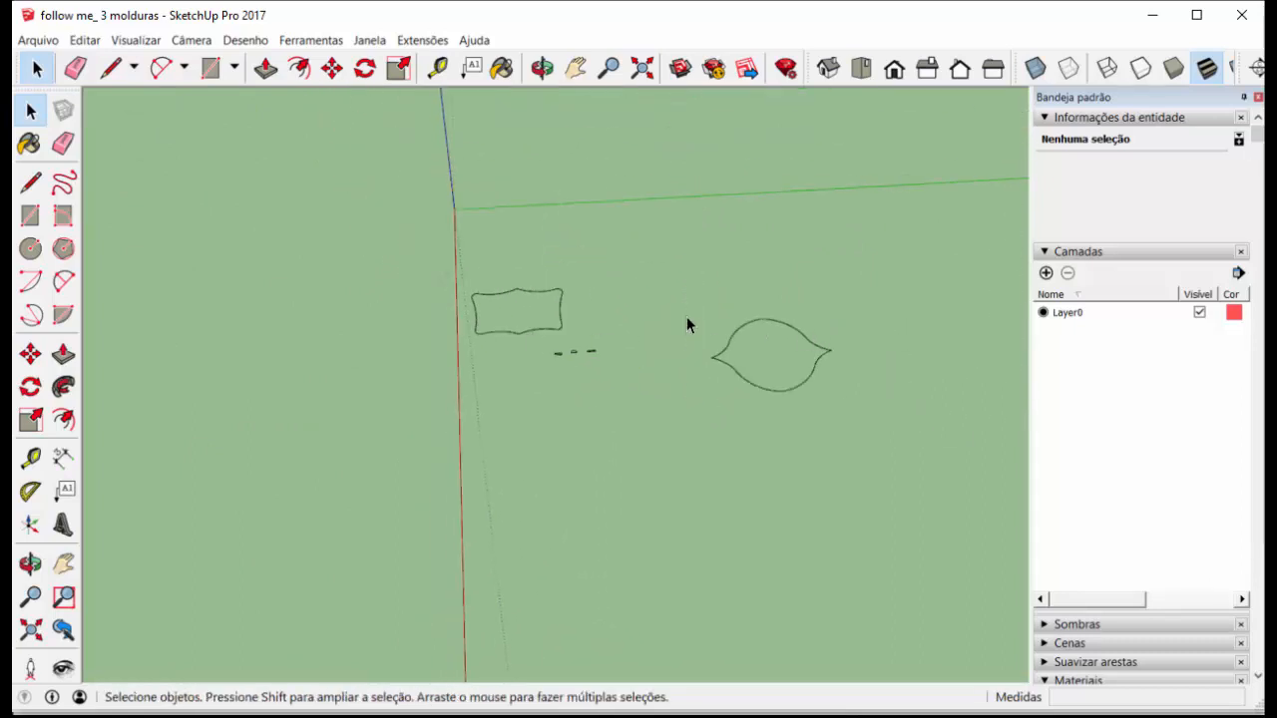
scroll(686, 317, "up", 3)
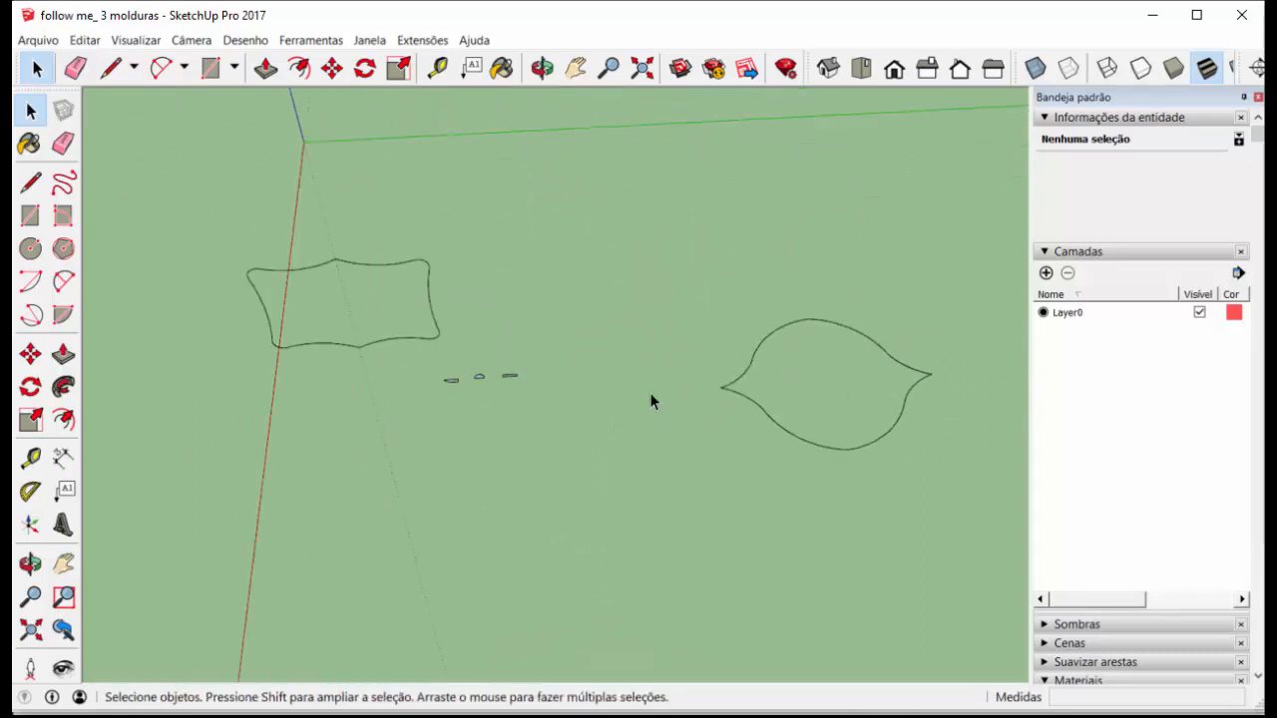
scroll(791, 373, "down", 2)
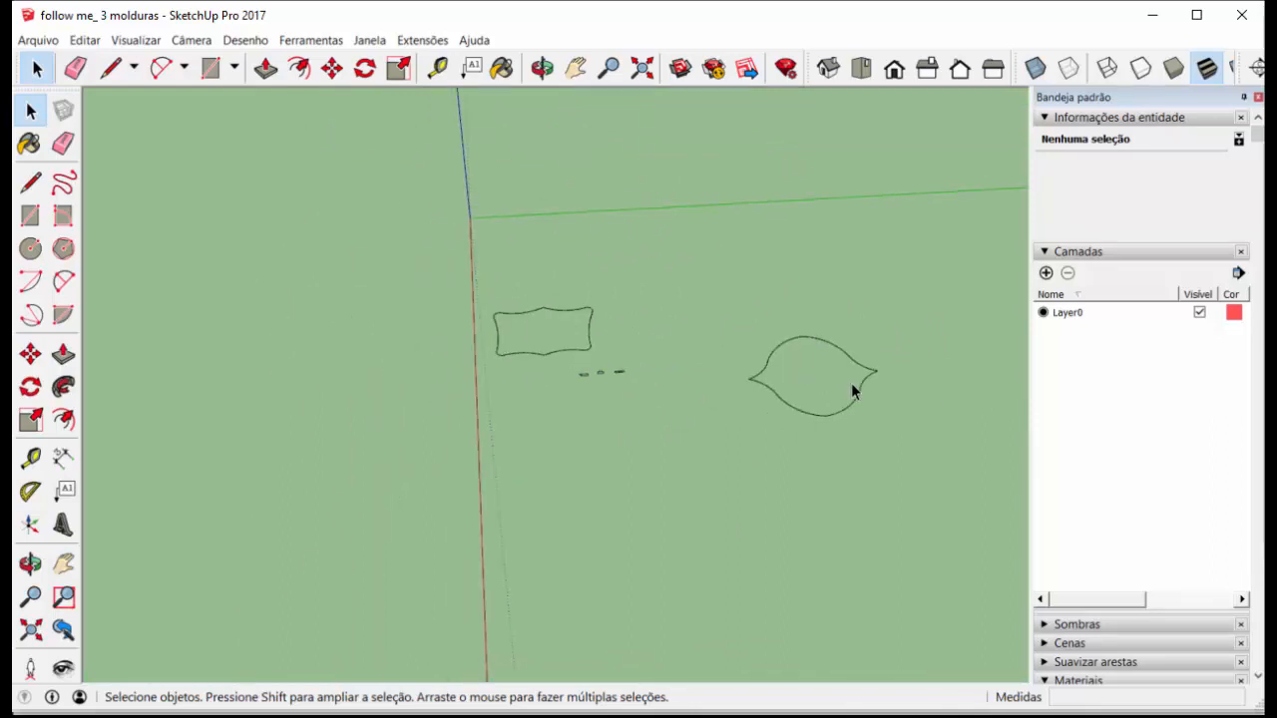
scroll(858, 391, "up", 3)
middle_click_drag(864, 399, 863, 584)
scroll(849, 383, "up", 2)
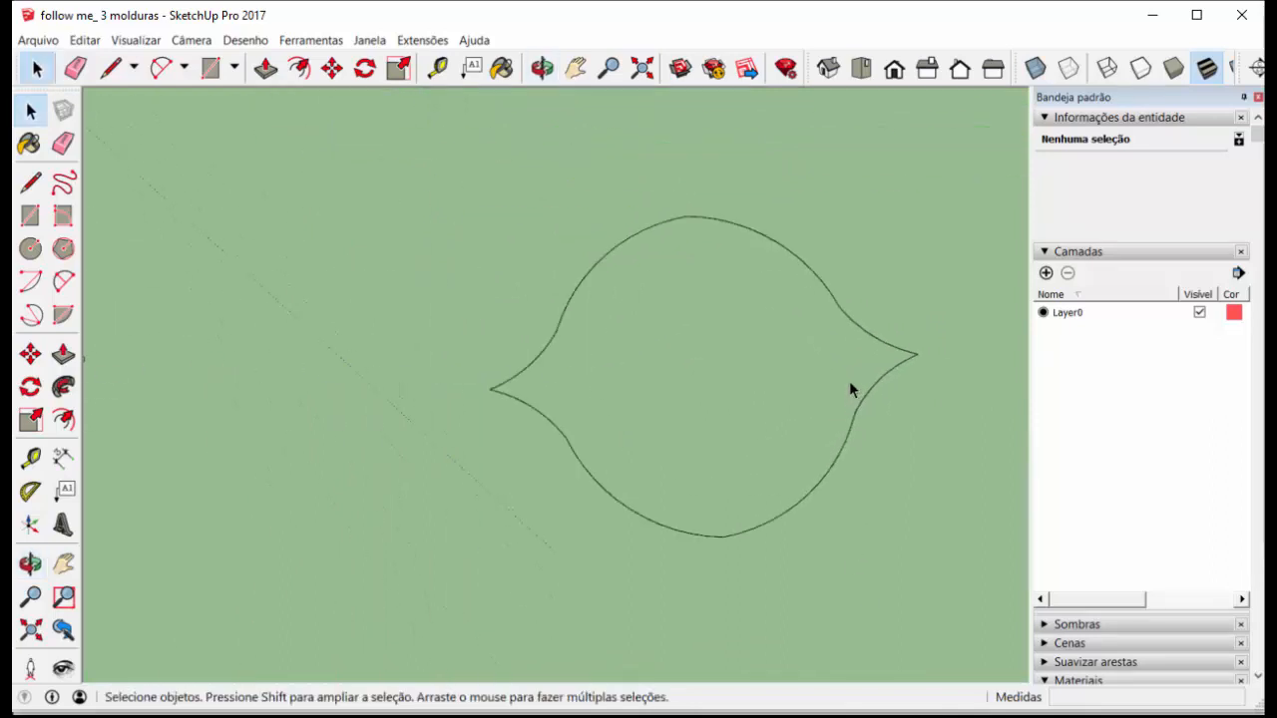
scroll(849, 380, "down", 6)
scroll(841, 355, "up", 3)
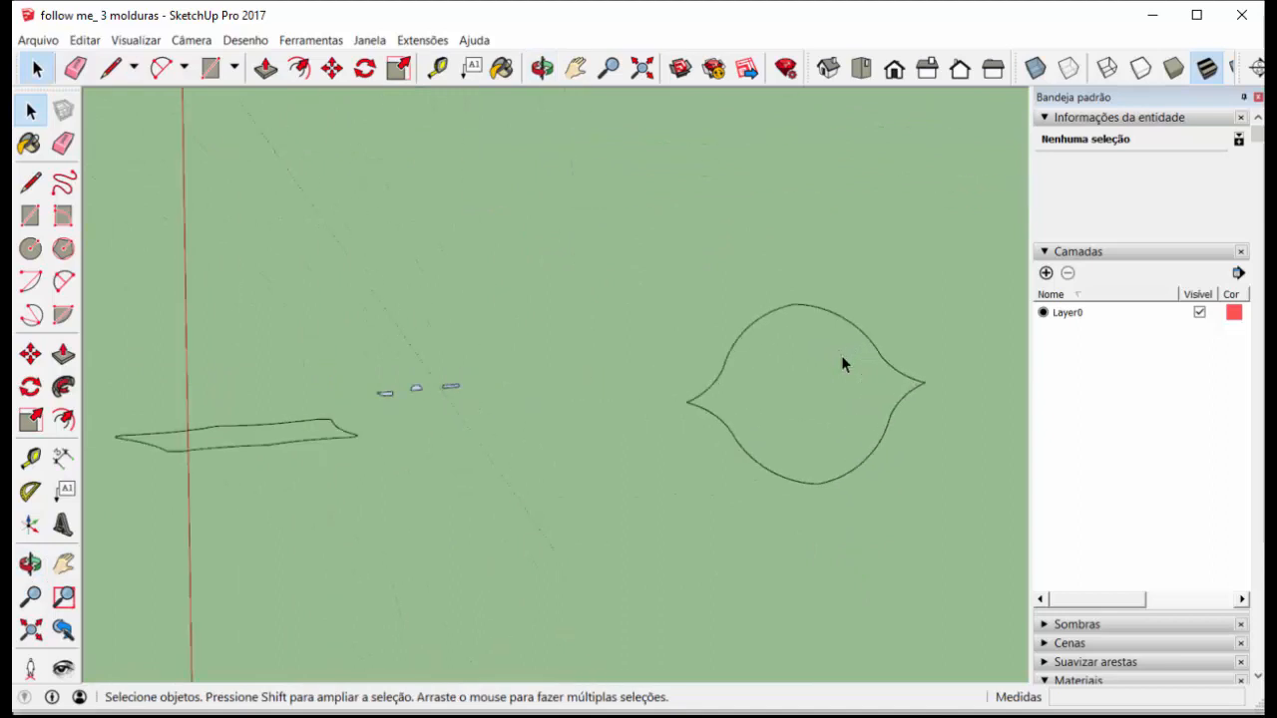
Select the whole new curved outline and stretch it along the red axis with Scale to a total edge length of about 9.47 m
middle_click_drag(835, 322, 698, 279)
left_click_drag(668, 245, 994, 519)
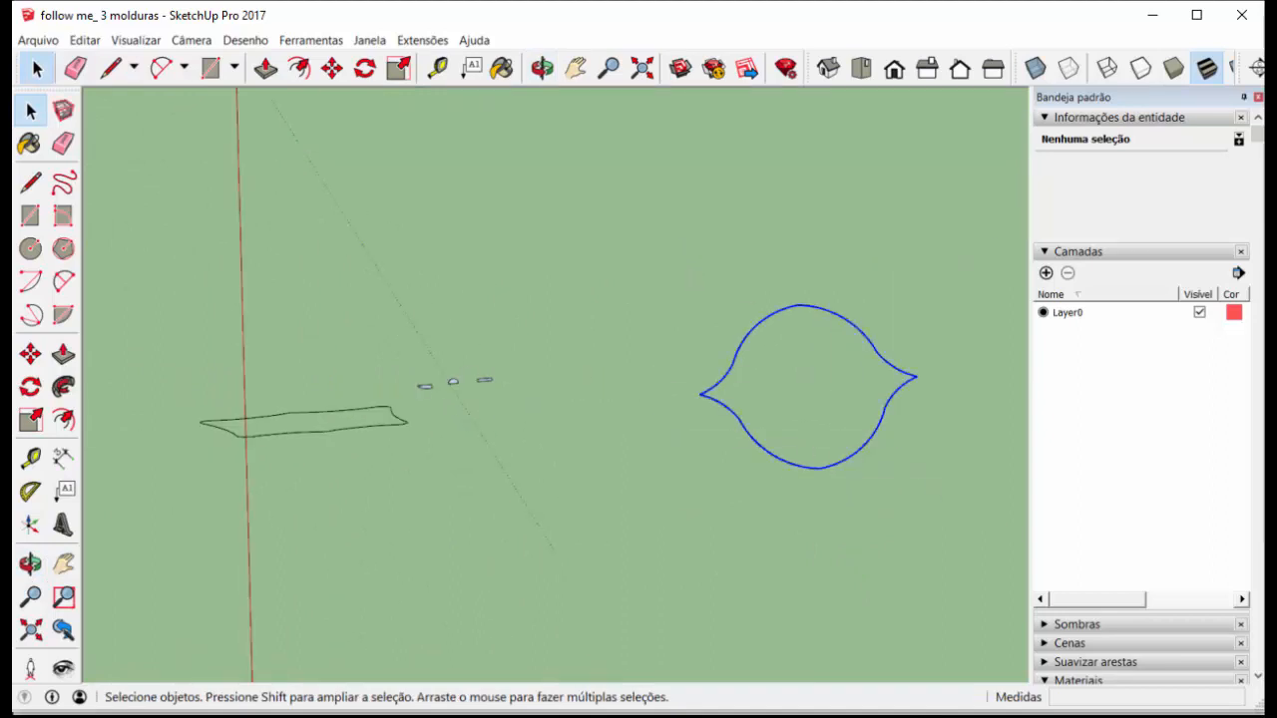
left_click(30, 423)
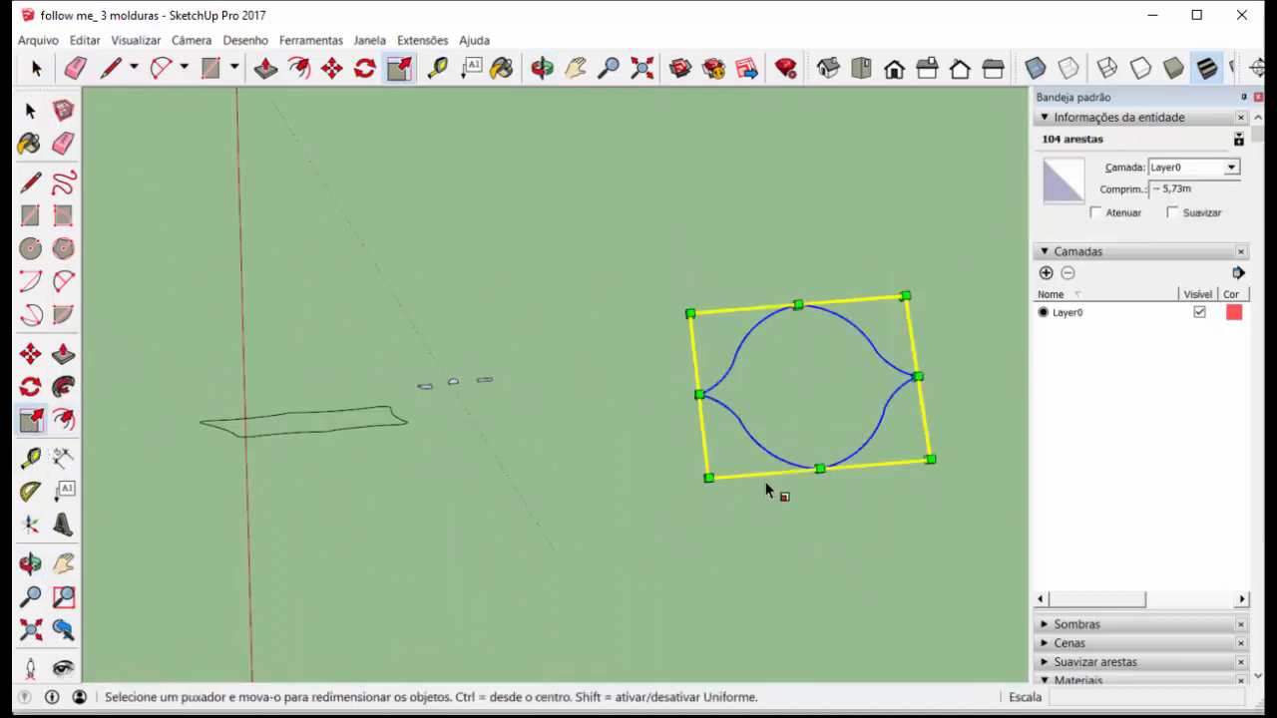
left_click_drag(818, 465, 836, 608)
scroll(833, 599, "down", 5)
left_click(38, 68)
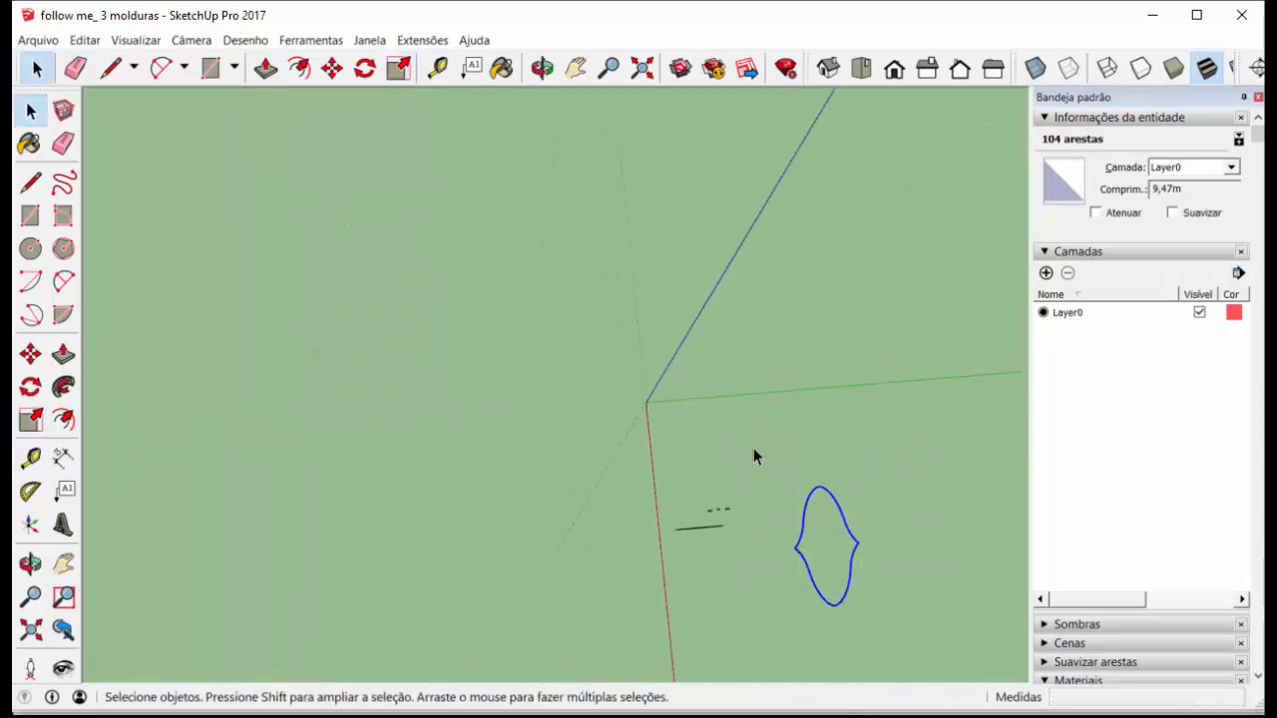
Inspect the stretched outline, deselect it, and look over the curved rectangular frame outline near the origin
scroll(758, 451, "up", 4)
scroll(420, 297, "down", 4)
scroll(609, 489, "up", 4)
scroll(735, 456, "up", 2)
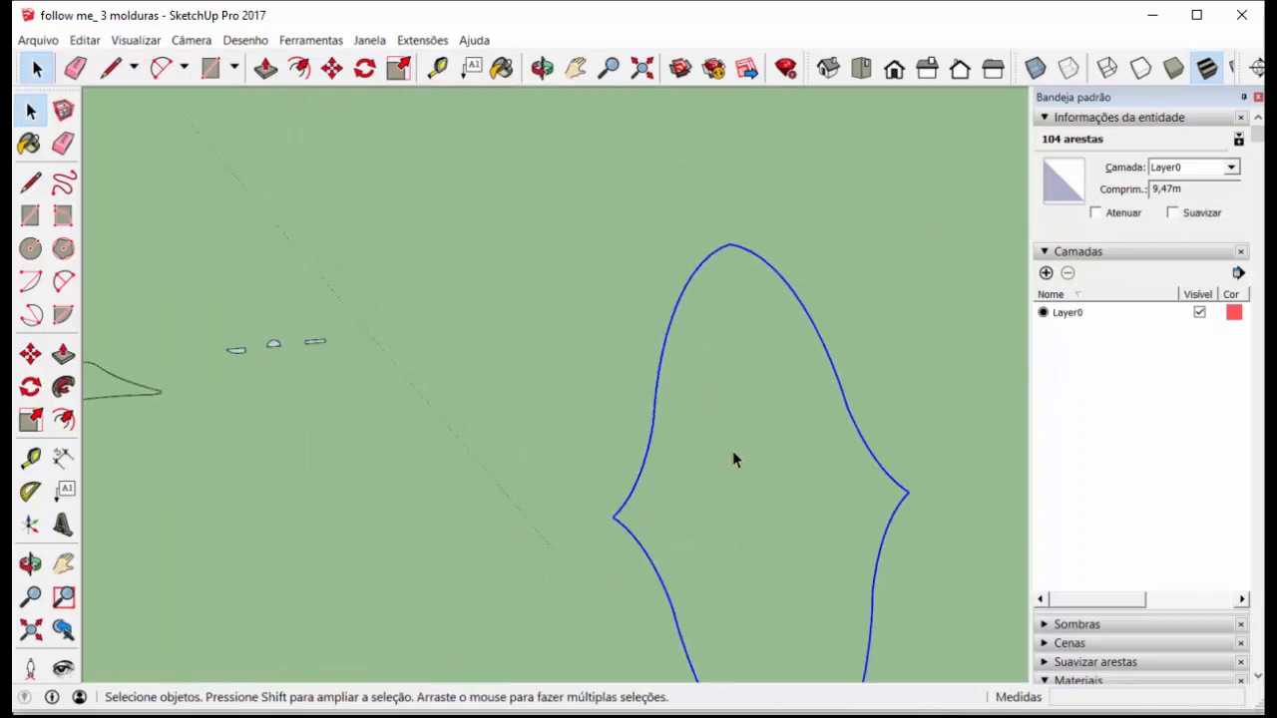
scroll(832, 396, "down", 3)
middle_click_drag(556, 413, 528, 242)
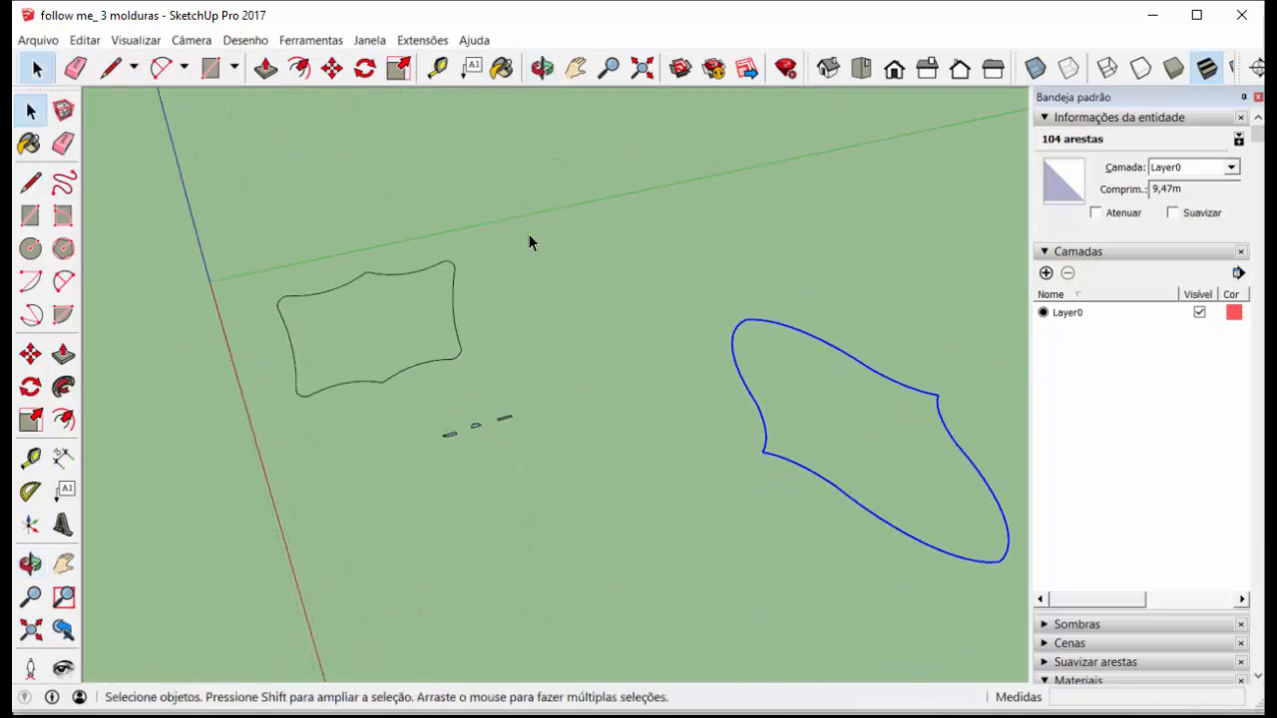
left_click(361, 222)
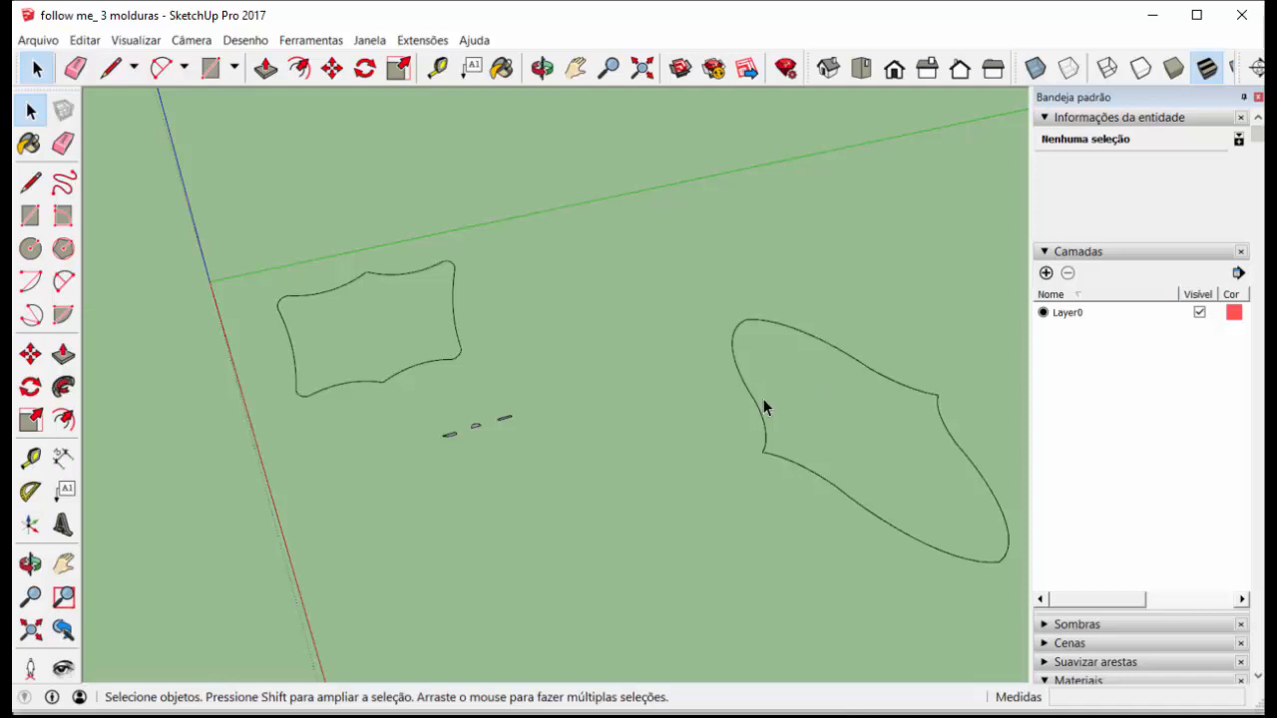
scroll(399, 371, "up", 3)
scroll(409, 345, "down", 2)
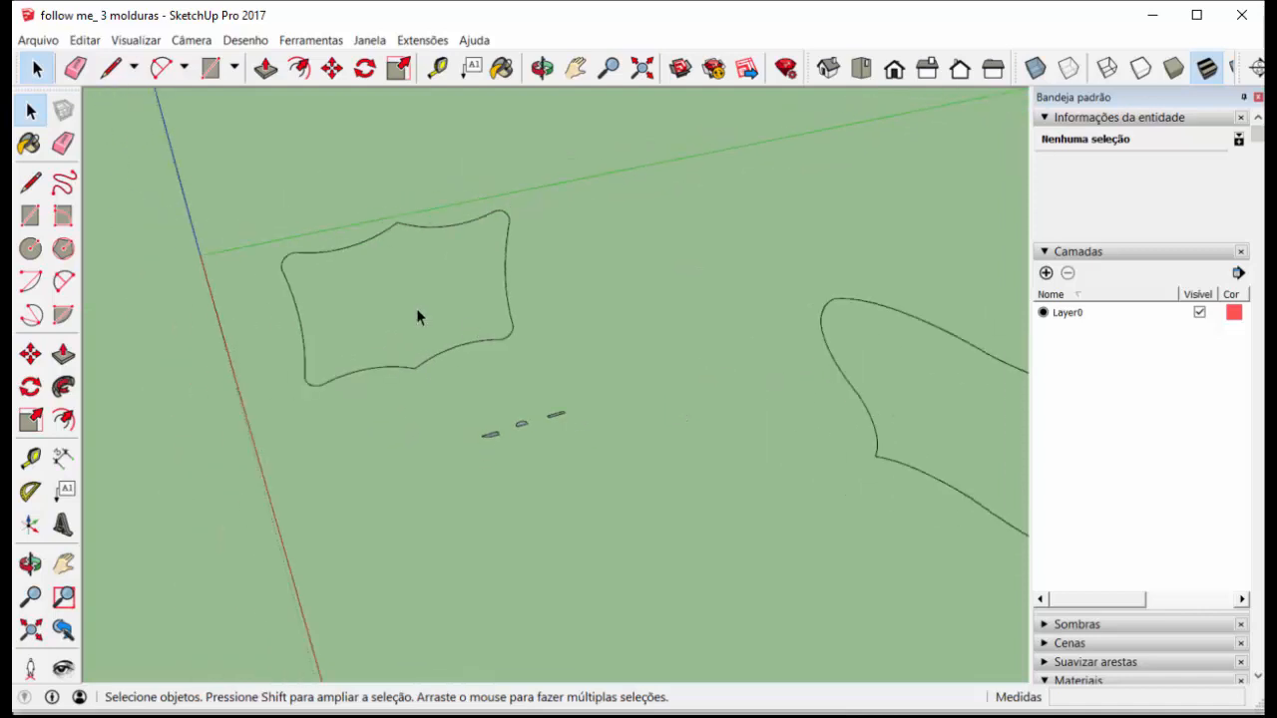
scroll(410, 288, "up", 4)
middle_click_drag(445, 313, 499, 257)
scroll(498, 257, "down", 5)
scroll(262, 175, "up", 3)
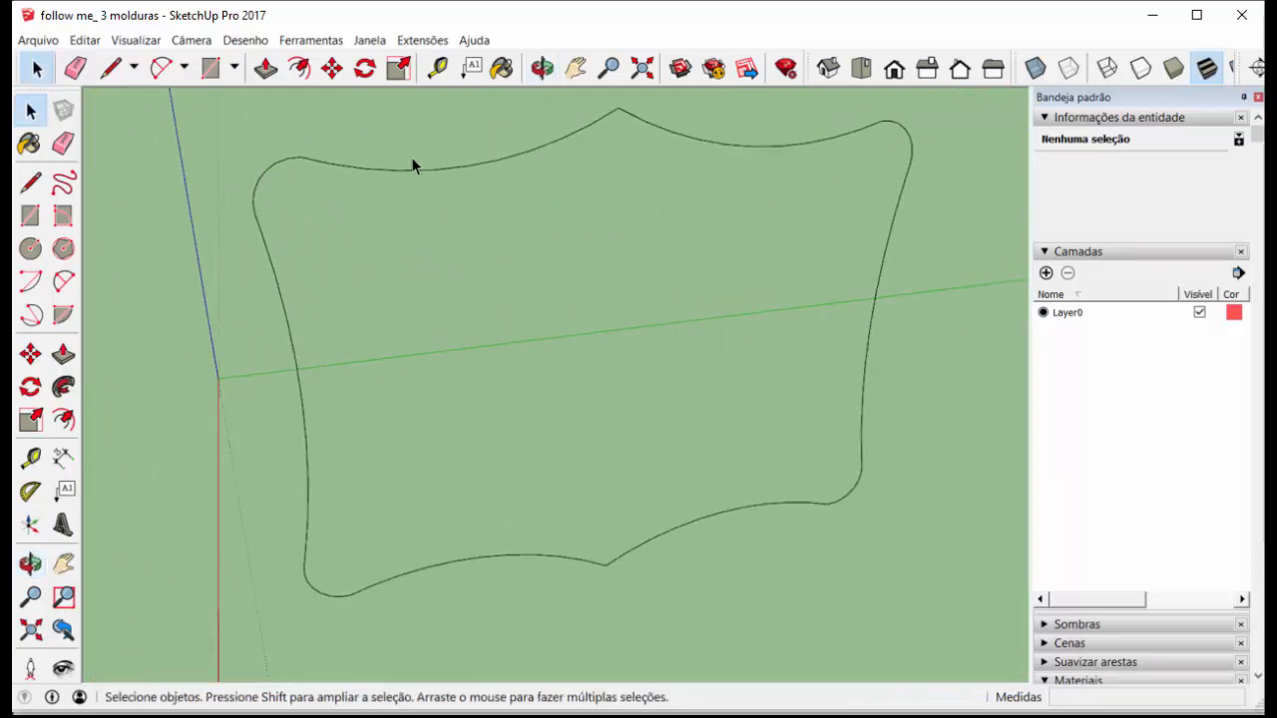
scroll(420, 176, "down", 2)
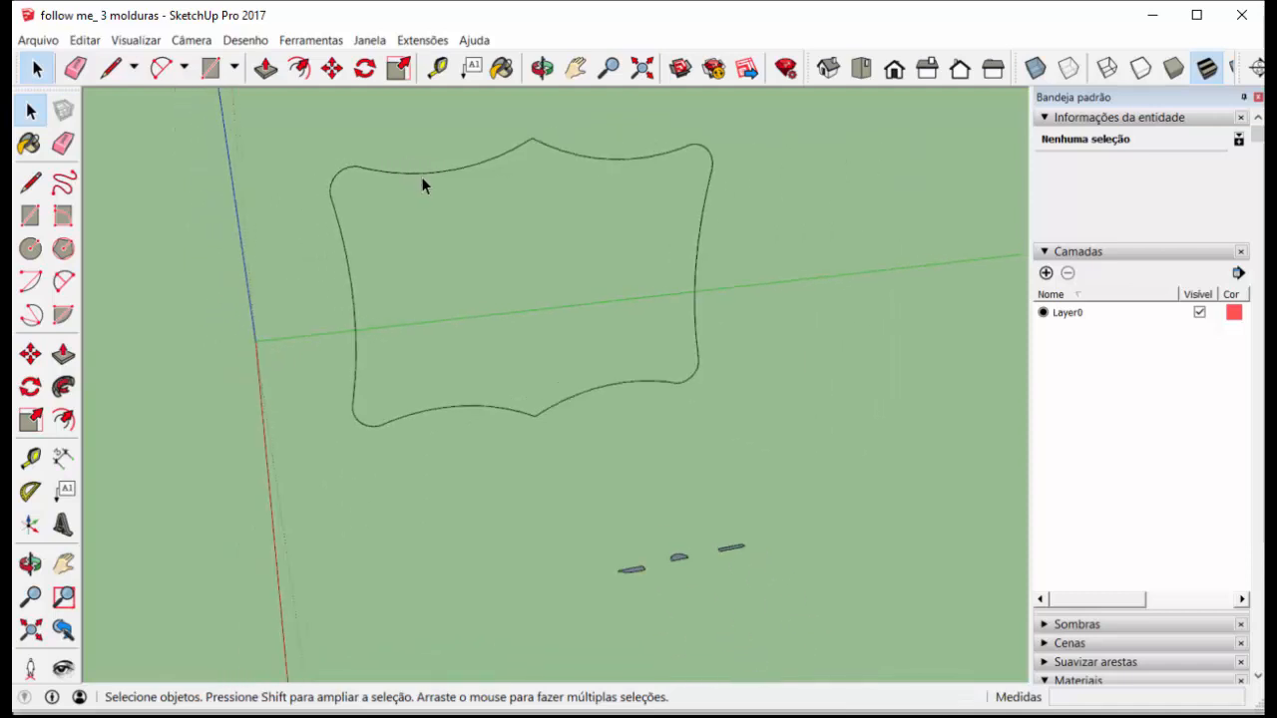
Select the tapered moulding profile with the wavy edge and move it by its narrow end onto the curved outline's side near the green axis
scroll(630, 576, "up", 3)
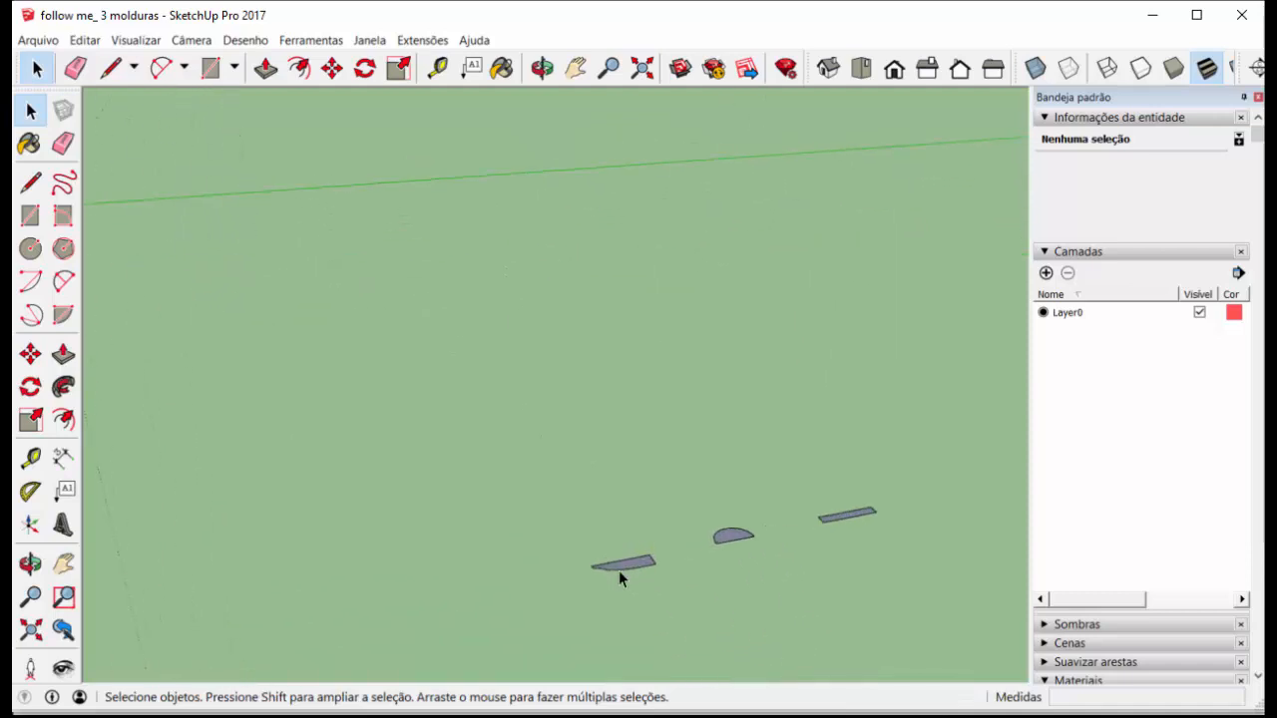
scroll(619, 573, "up", 3)
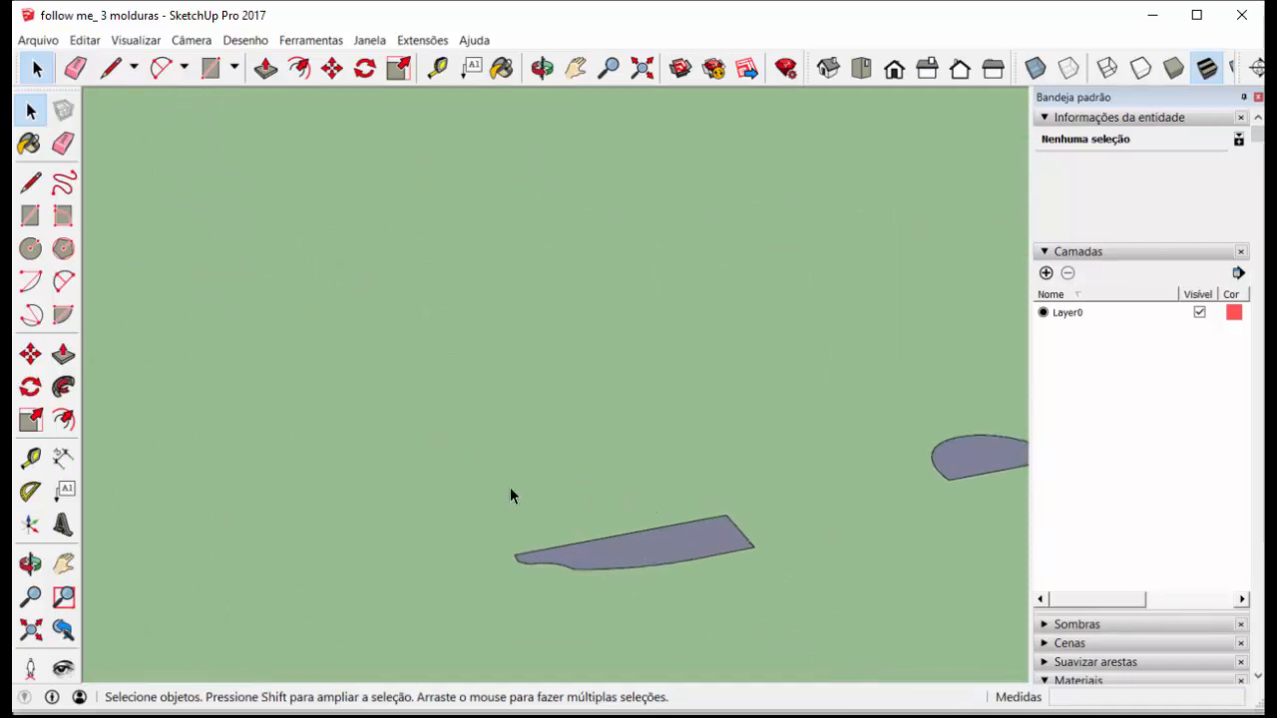
left_click_drag(473, 459, 805, 635)
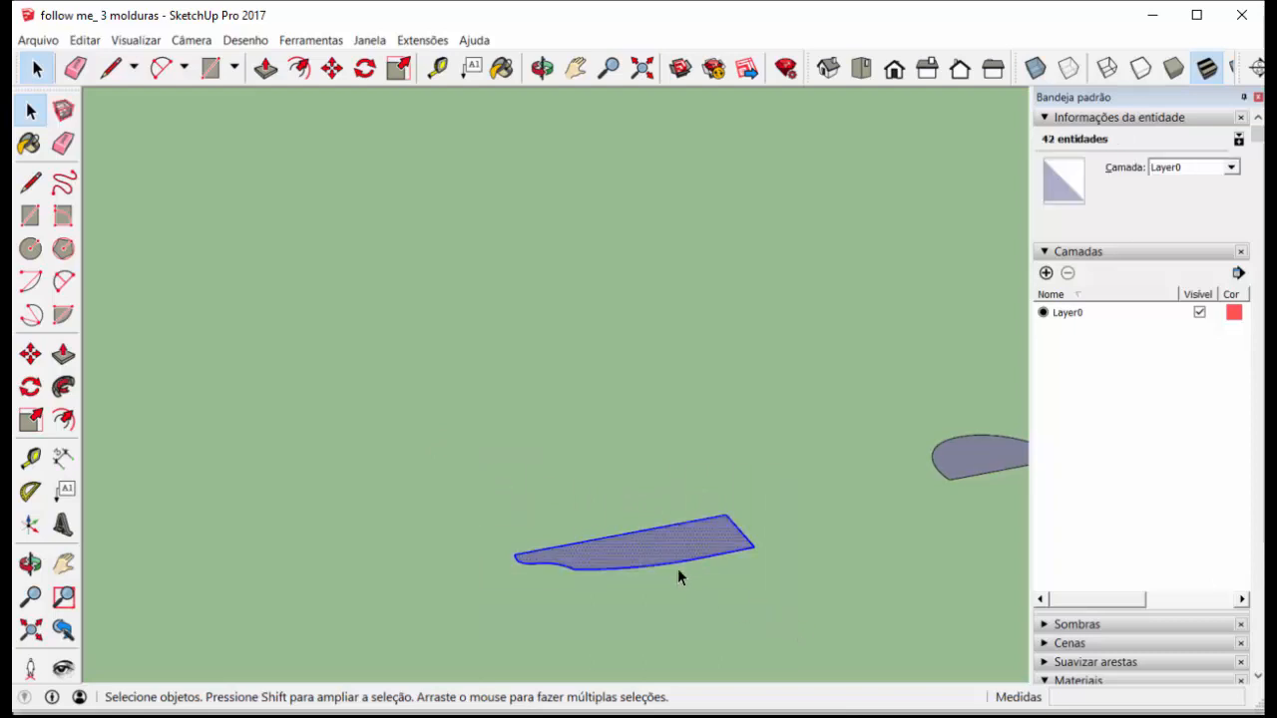
left_click(331, 68)
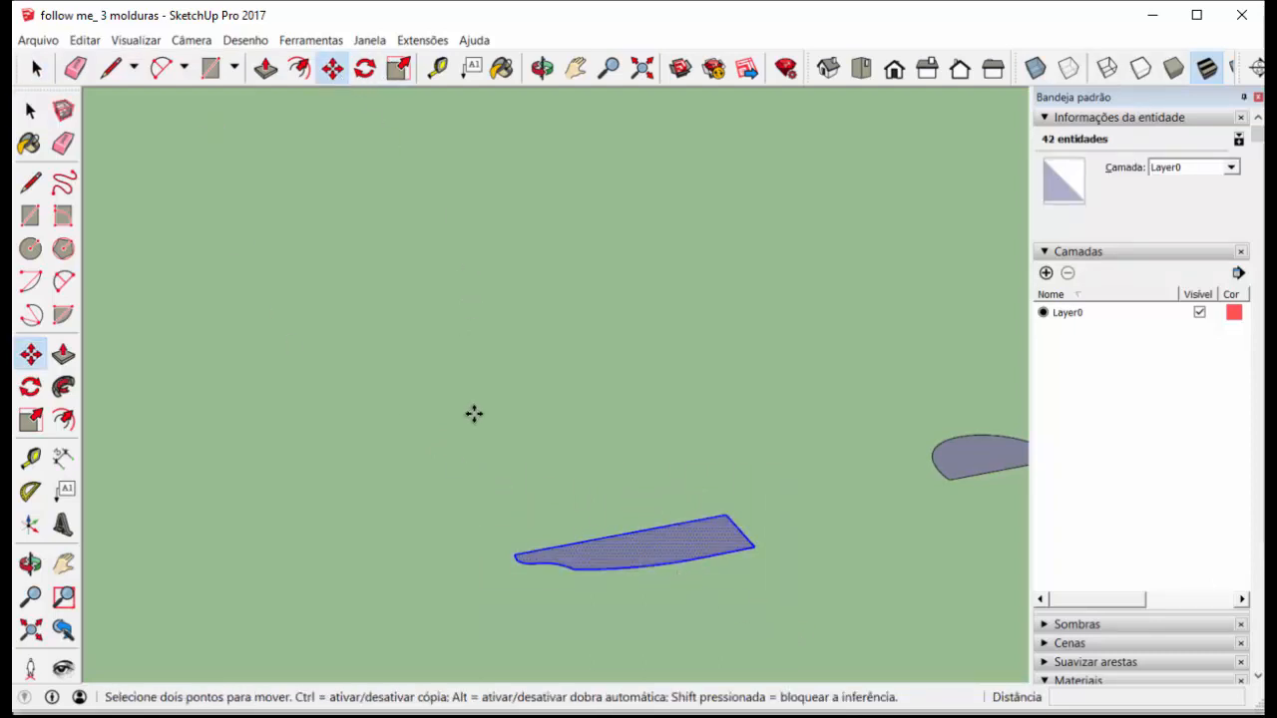
left_click(516, 550)
scroll(509, 535, "down", 8)
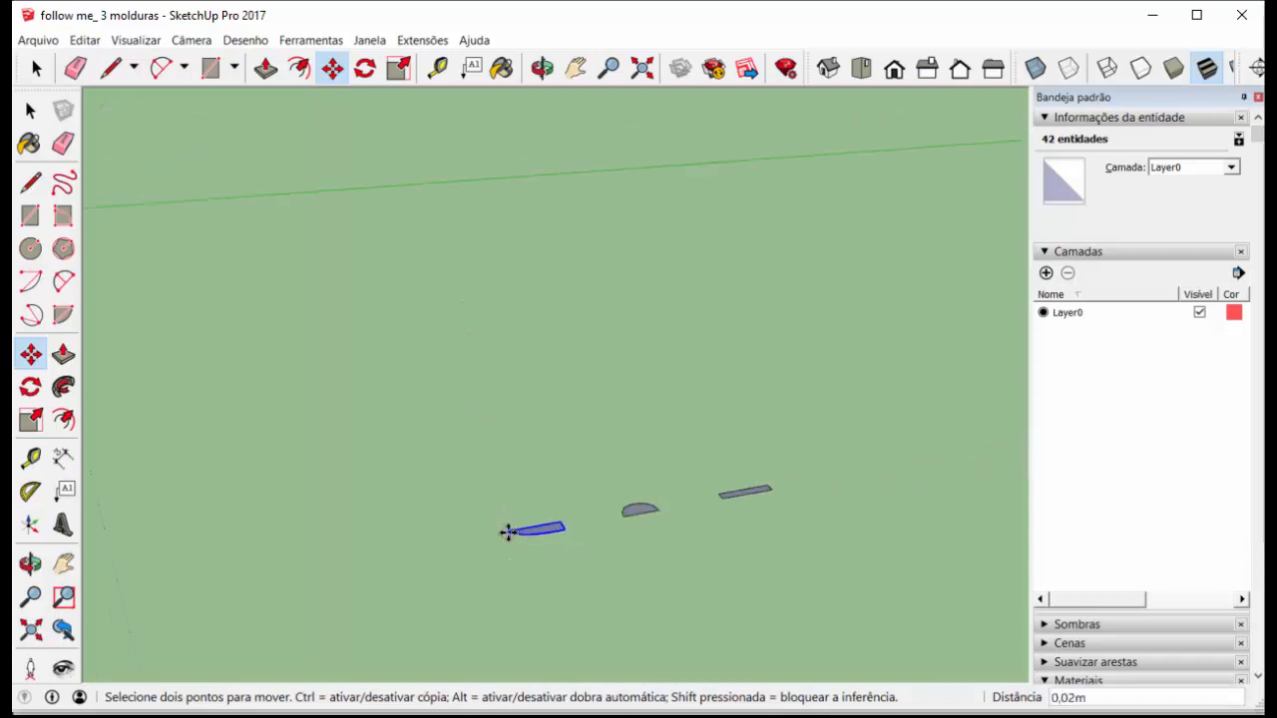
scroll(529, 424, "up", 3)
scroll(529, 403, "up", 4)
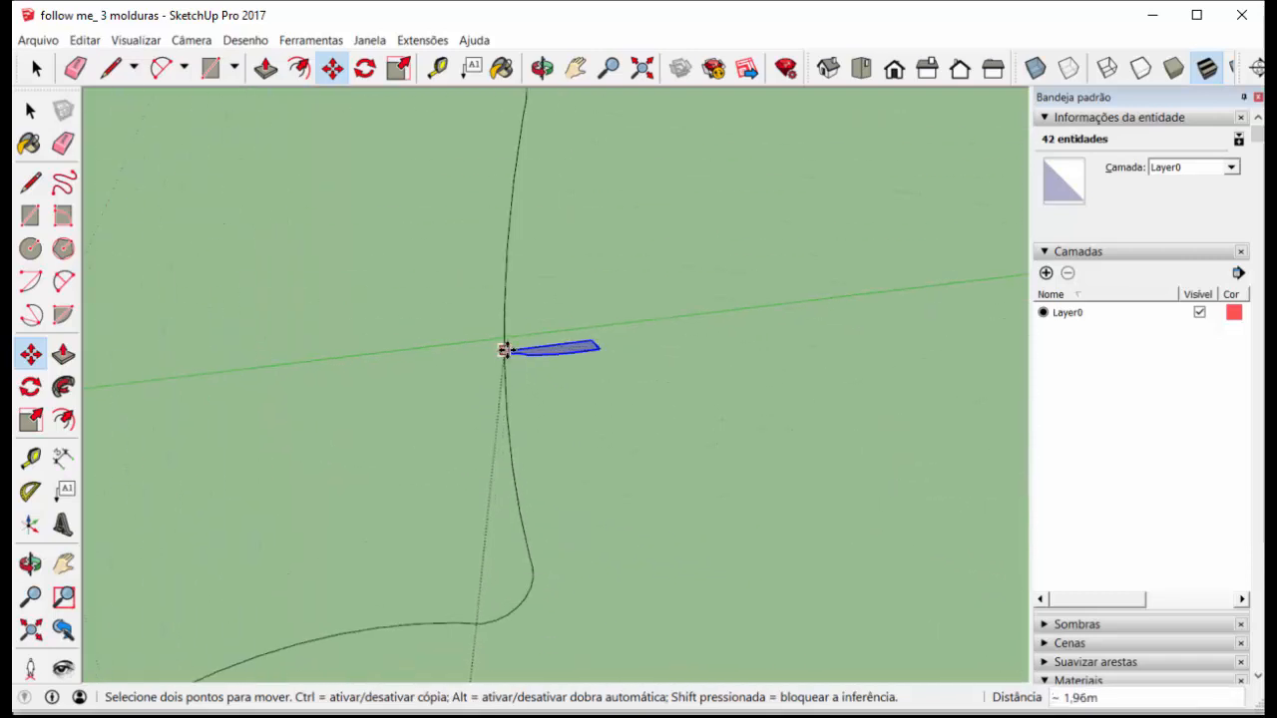
left_click(506, 337)
scroll(522, 353, "up", 4)
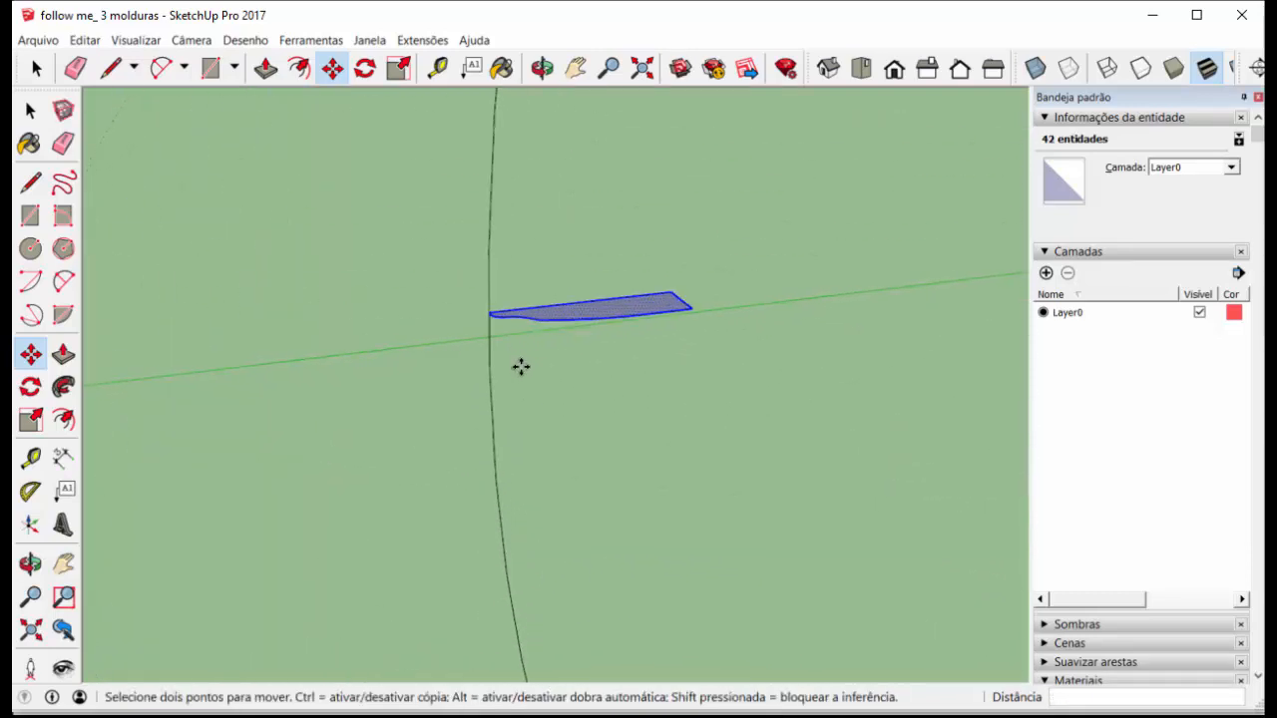
Try filling the curved outline with a diagonal line between its two long curved edges, and undo the line
middle_click_drag(522, 365, 576, 413)
scroll(590, 278, "down", 5)
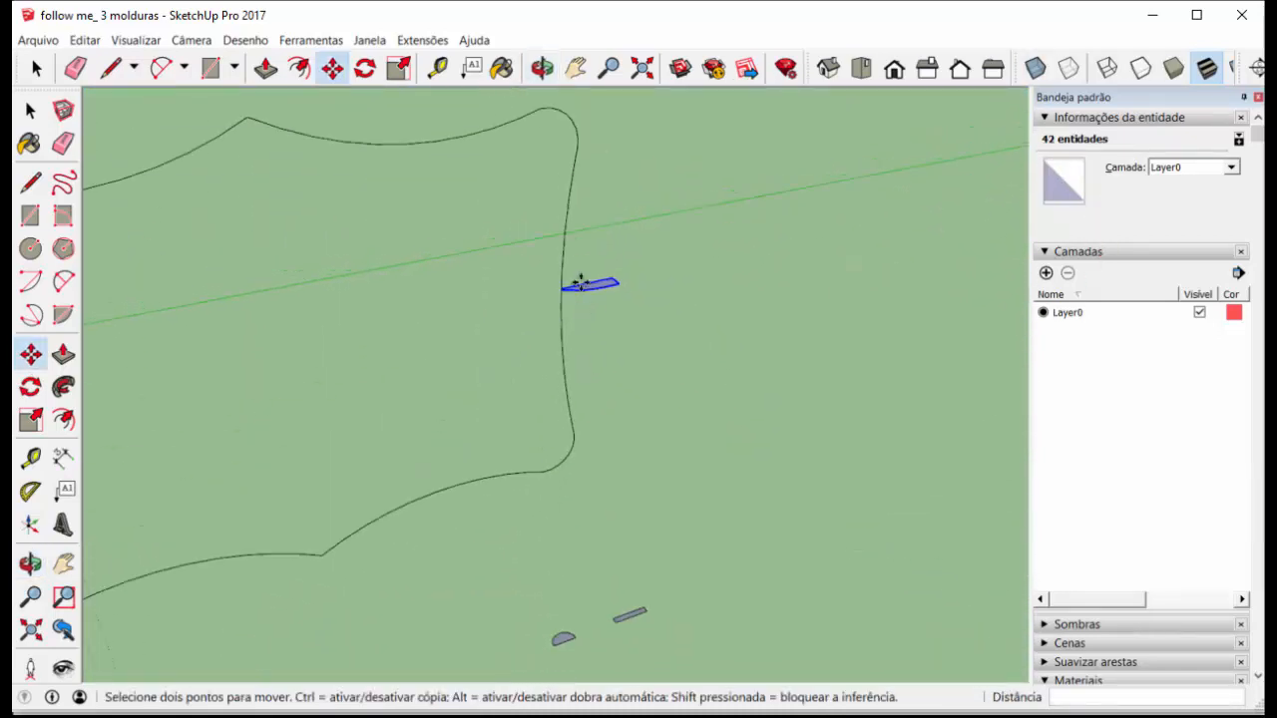
scroll(460, 209, "down", 3)
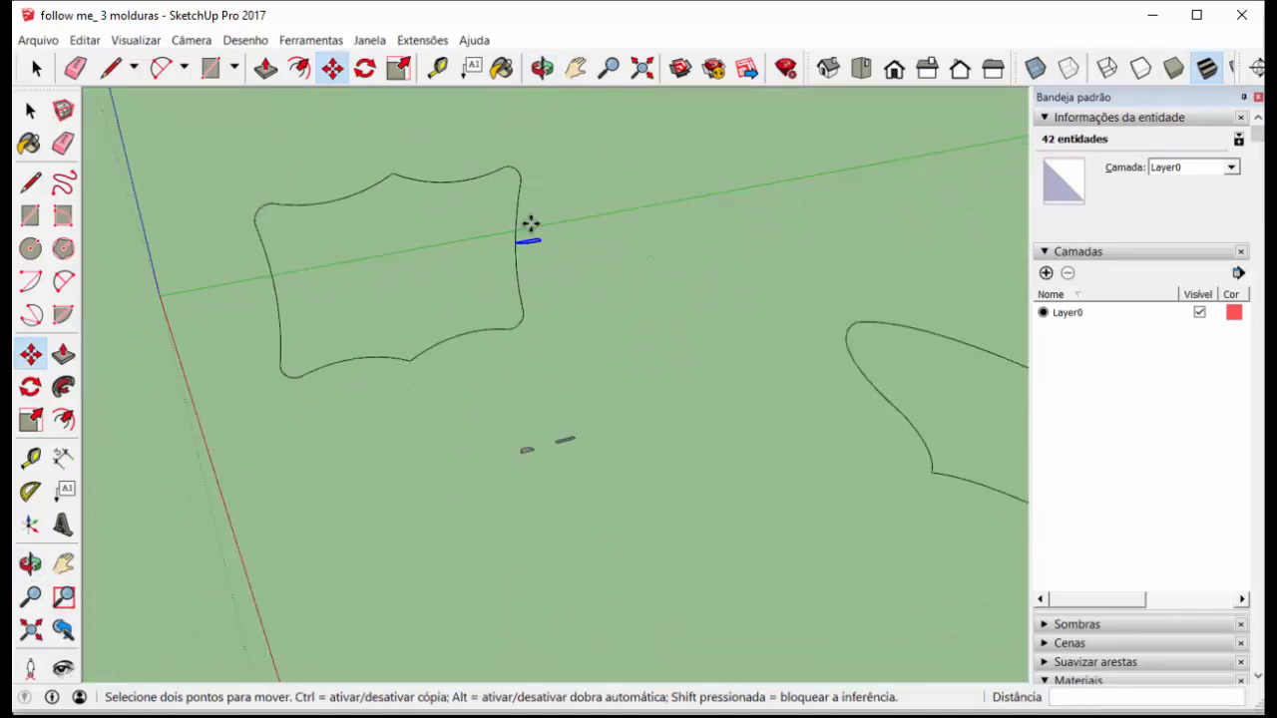
scroll(399, 199, "down", 1)
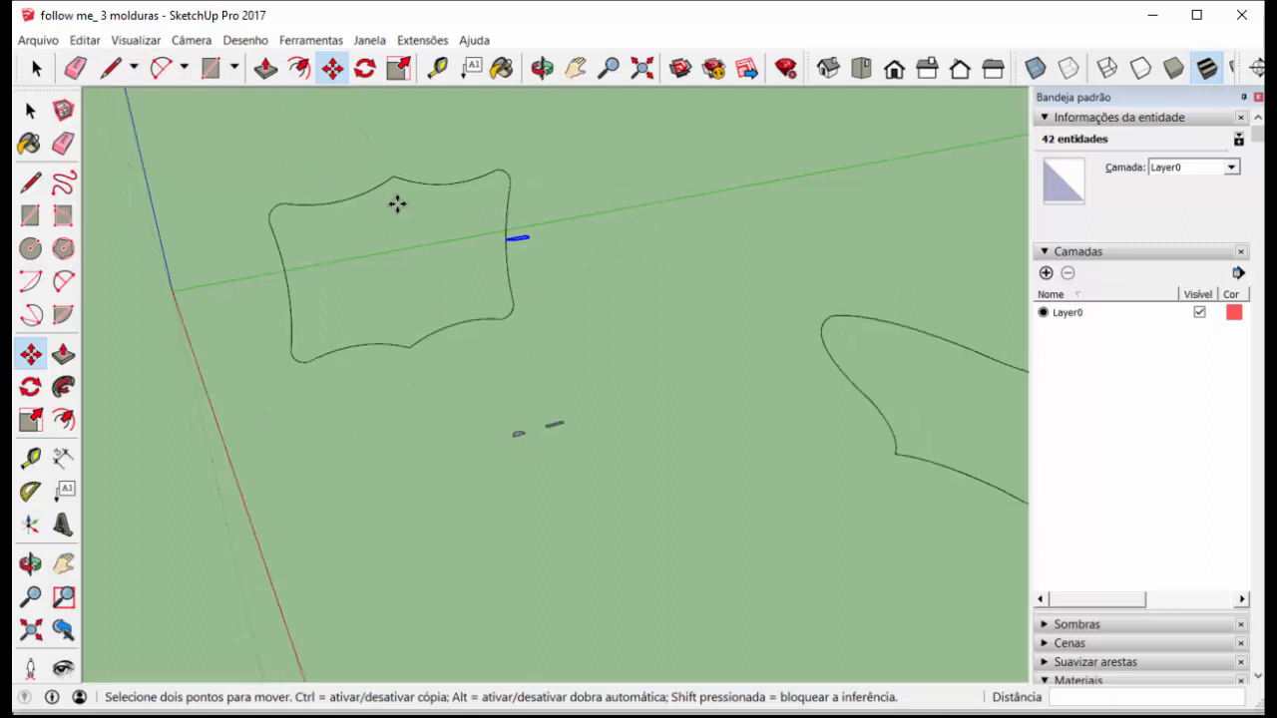
left_click(36, 68)
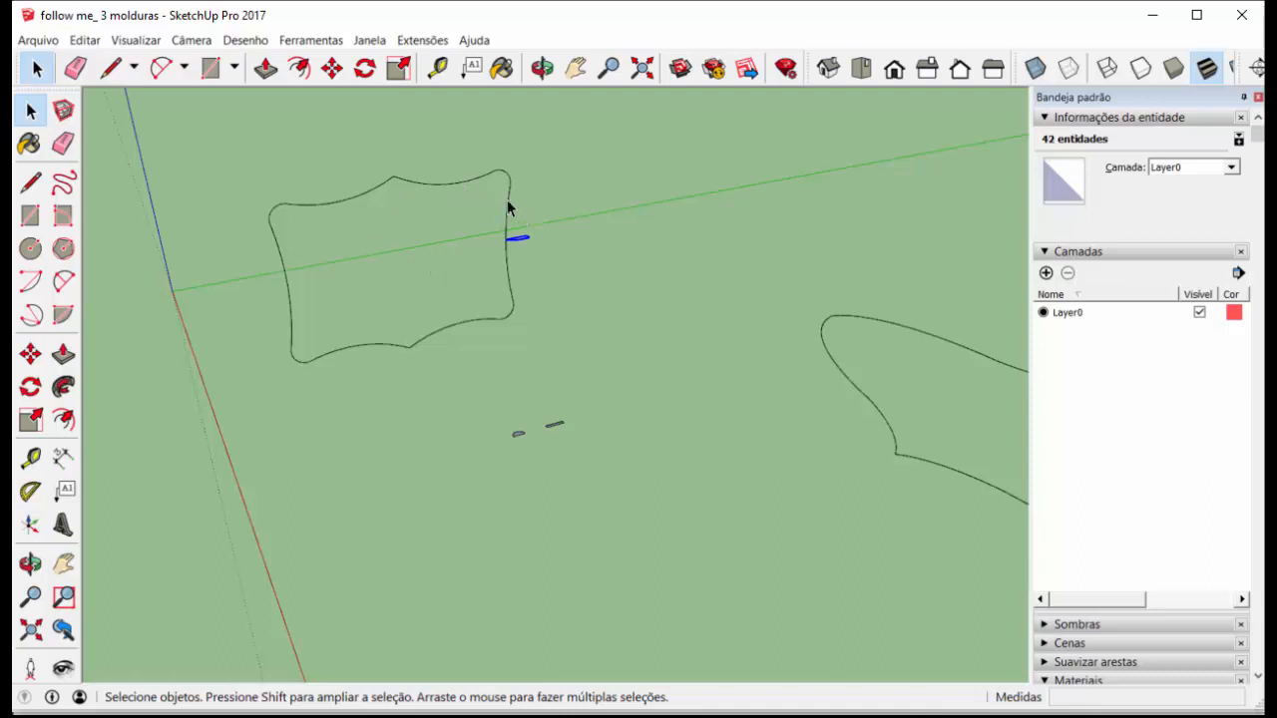
left_click(110, 68)
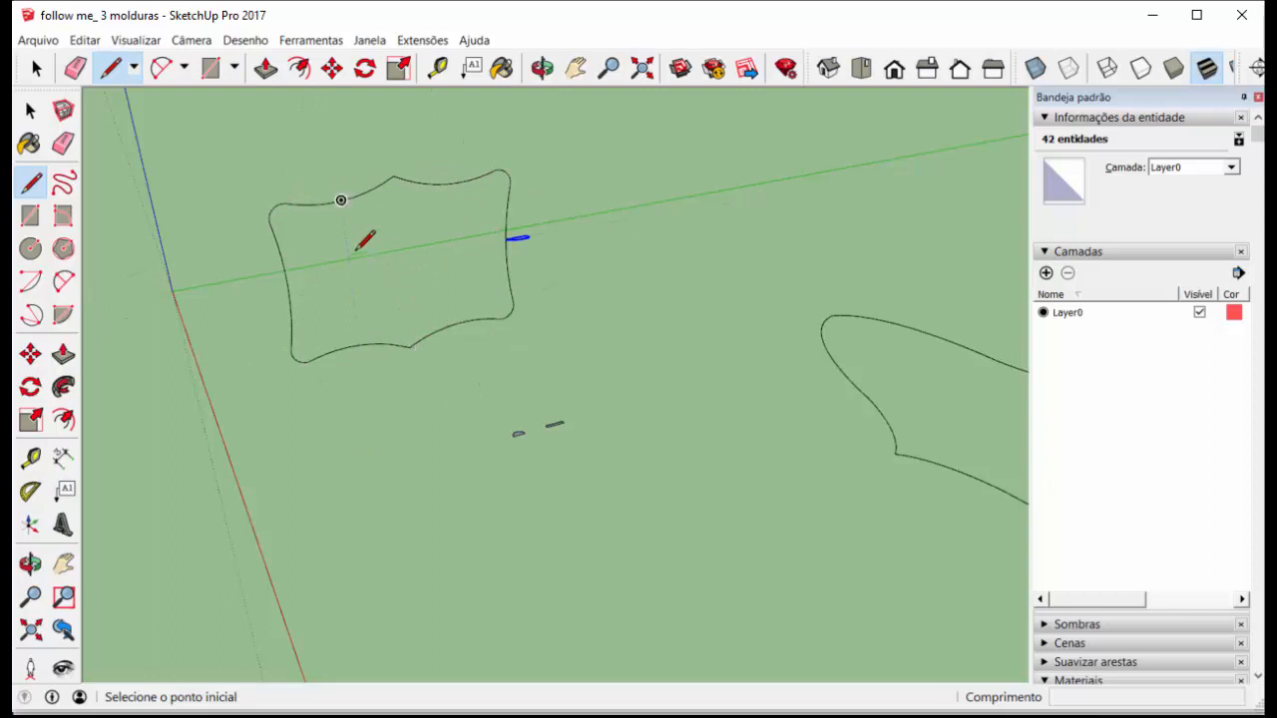
left_click(342, 201)
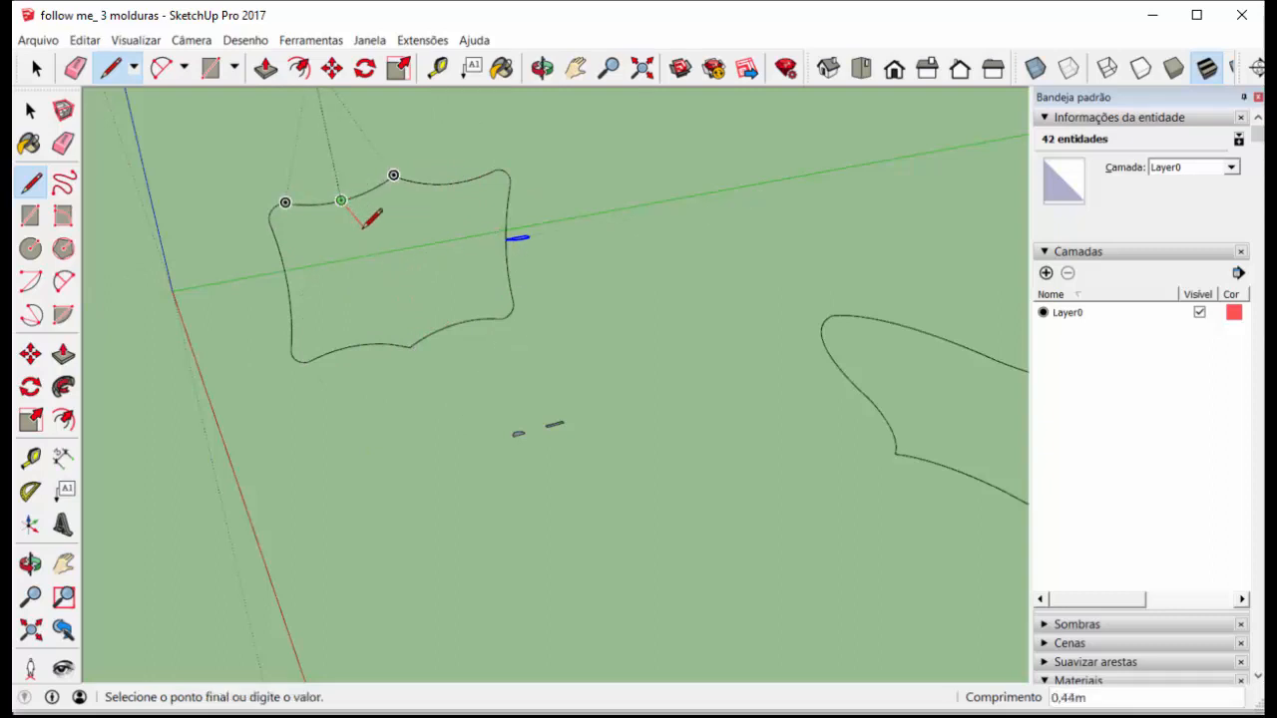
left_click(473, 325)
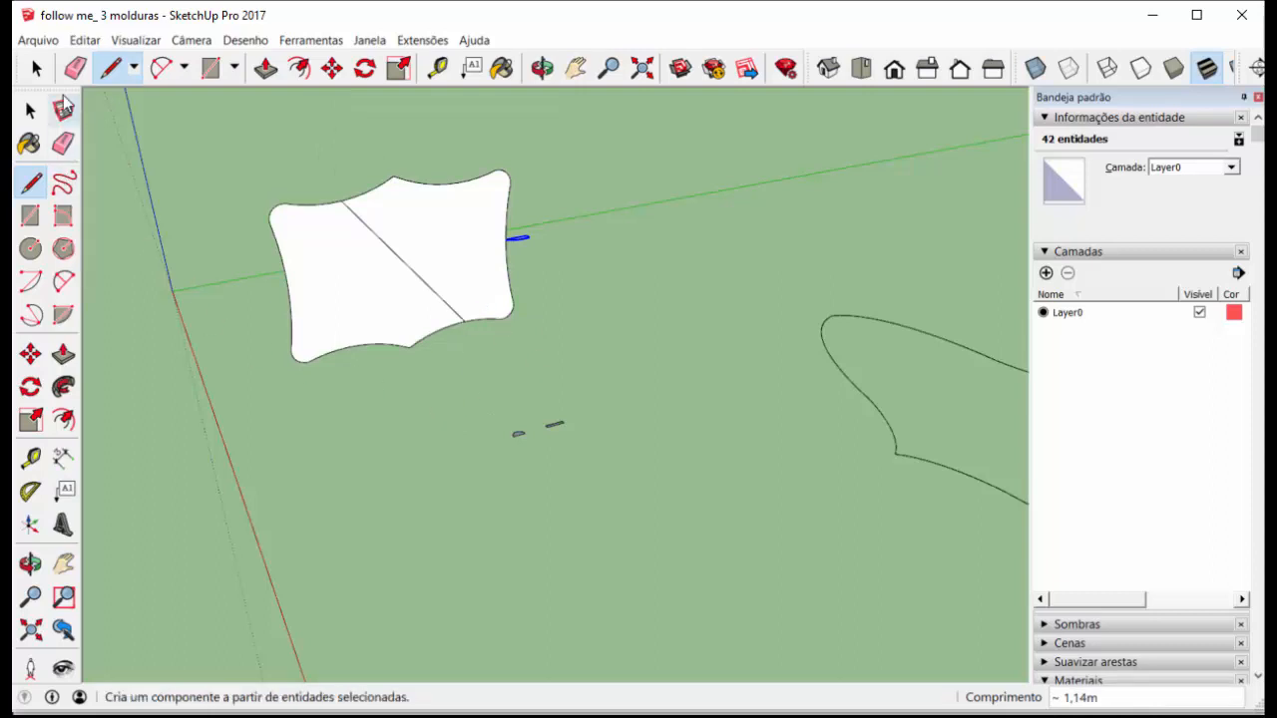
left_click(30, 109)
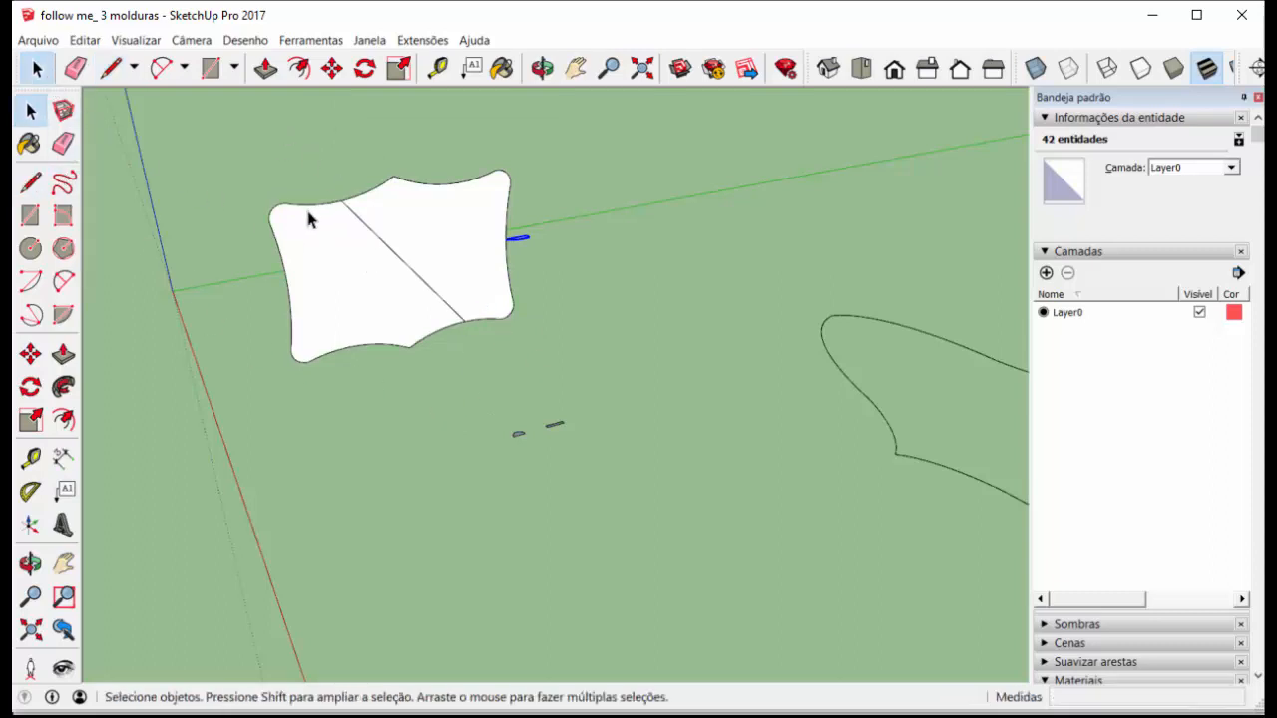
key("ctrl+z")
scroll(412, 200, "up", 5)
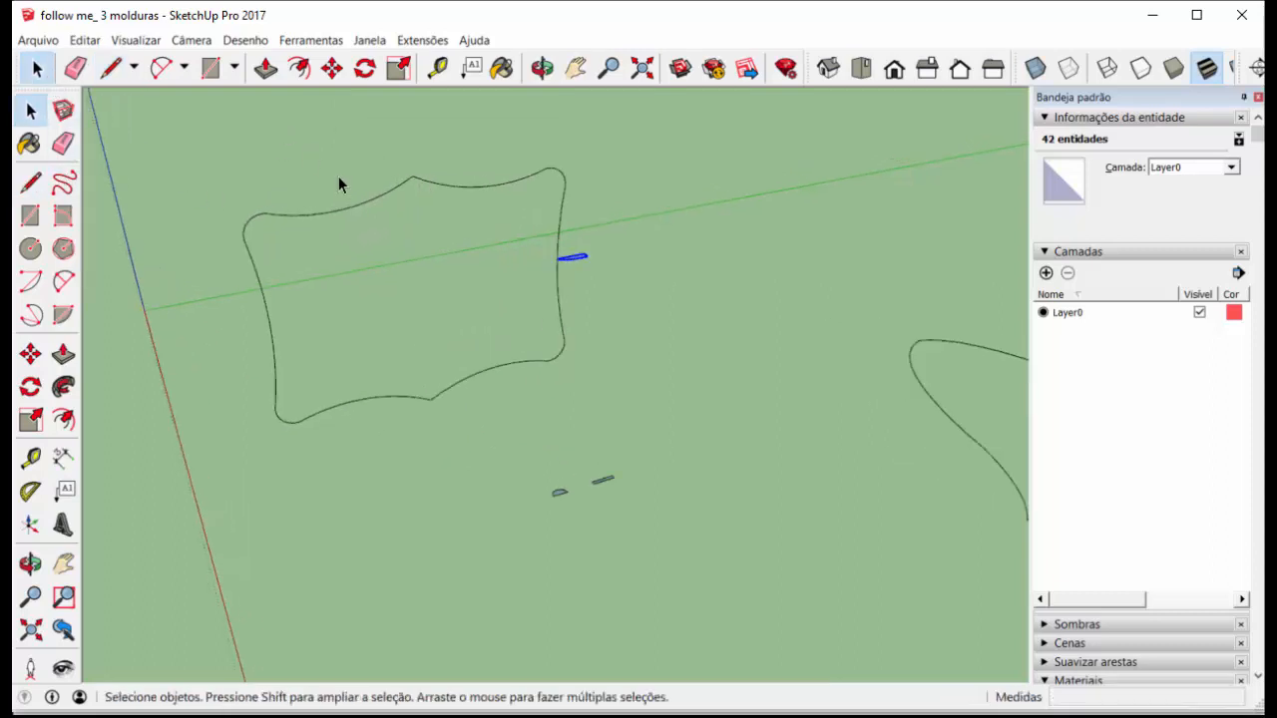
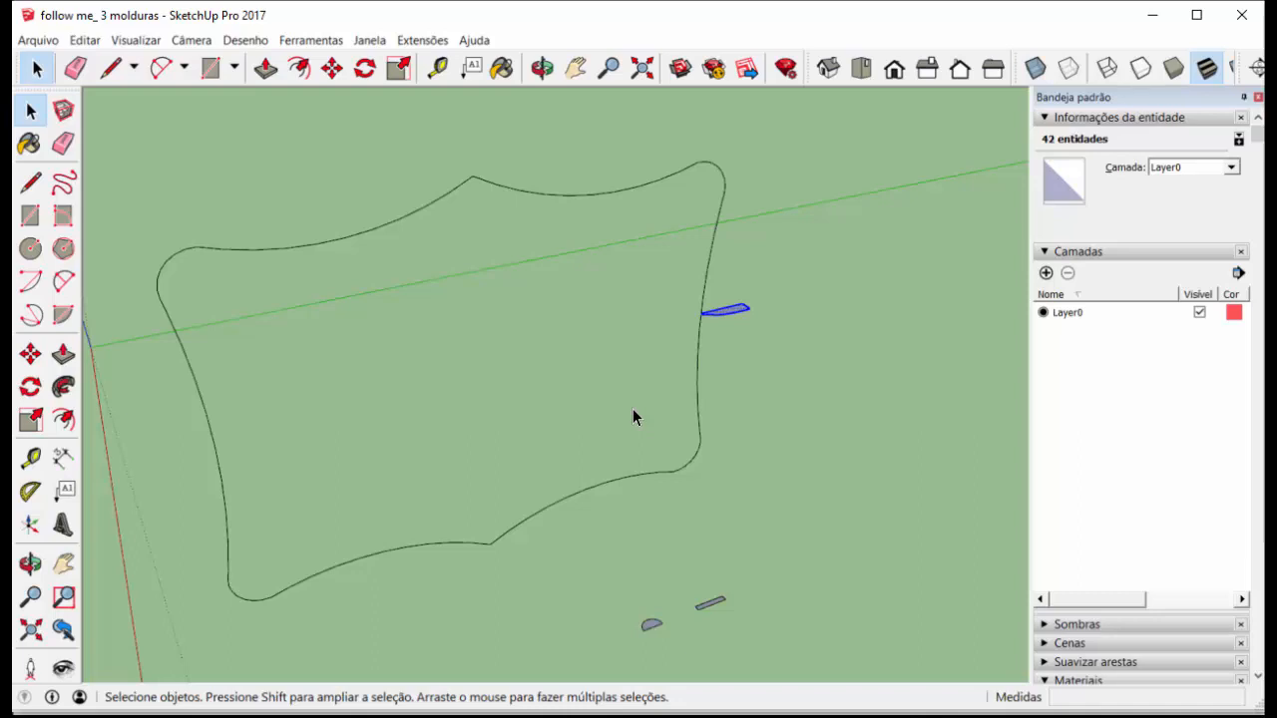
Draw a line about 1.46 m long between the outline's two short sides to fill it with a face, and erase the line
left_click(110, 68)
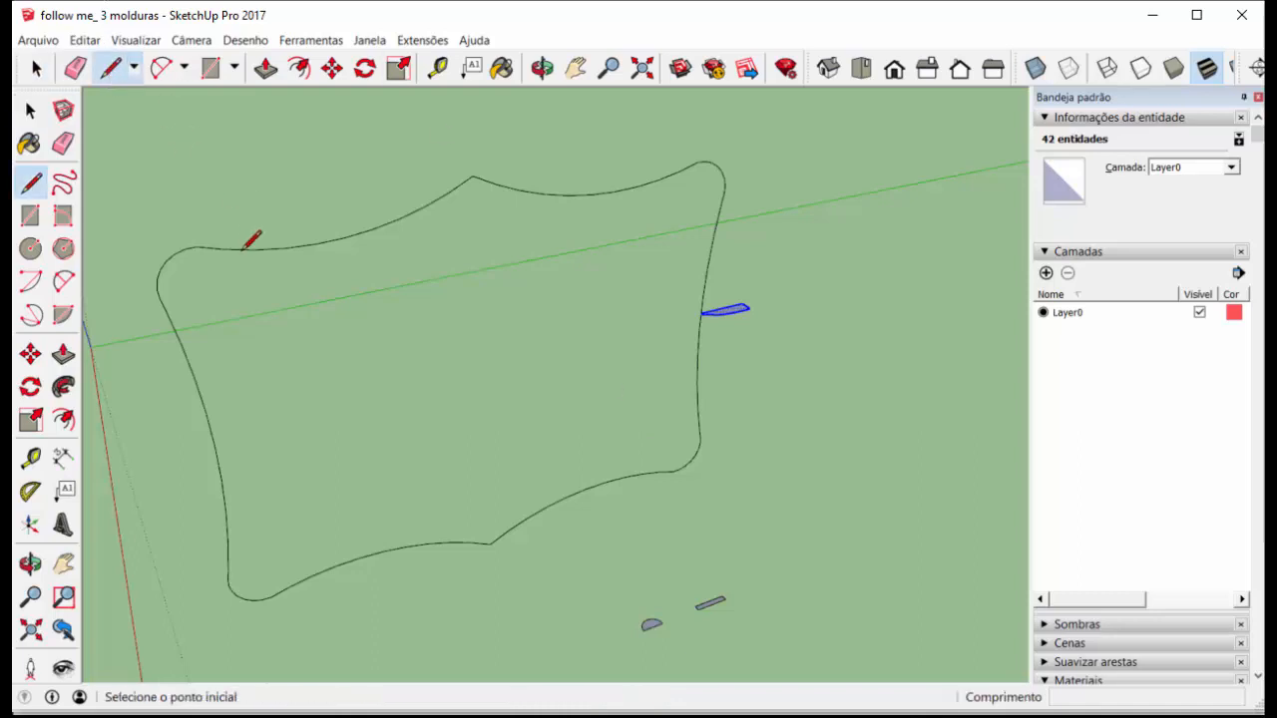
left_click(189, 364)
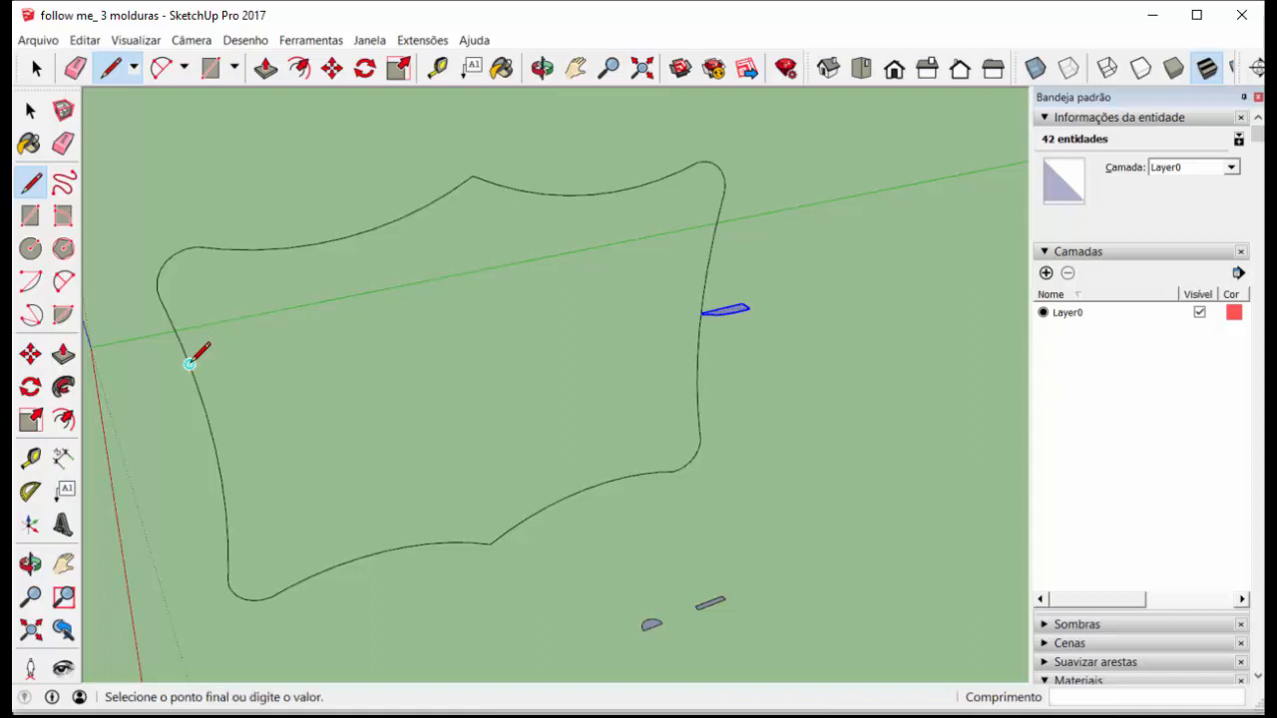
left_click(697, 405)
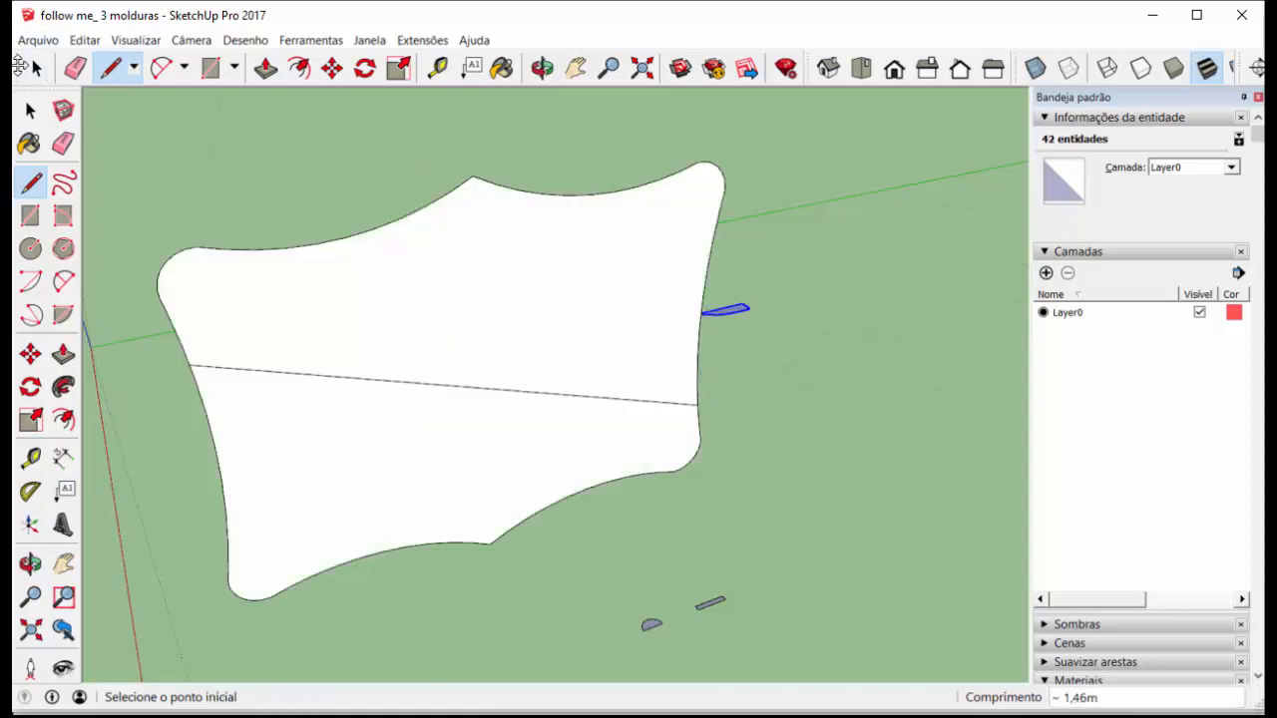
left_click(75, 68)
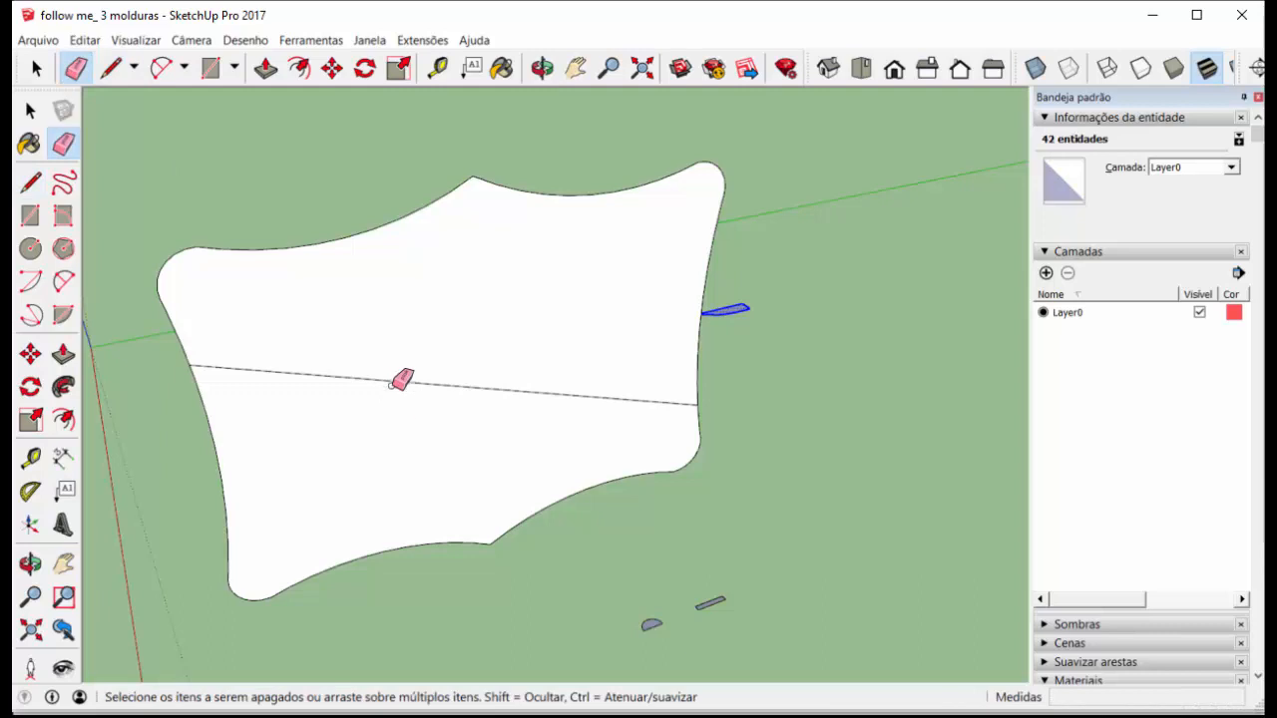
left_click(394, 380)
left_click(31, 110)
left_click(37, 75)
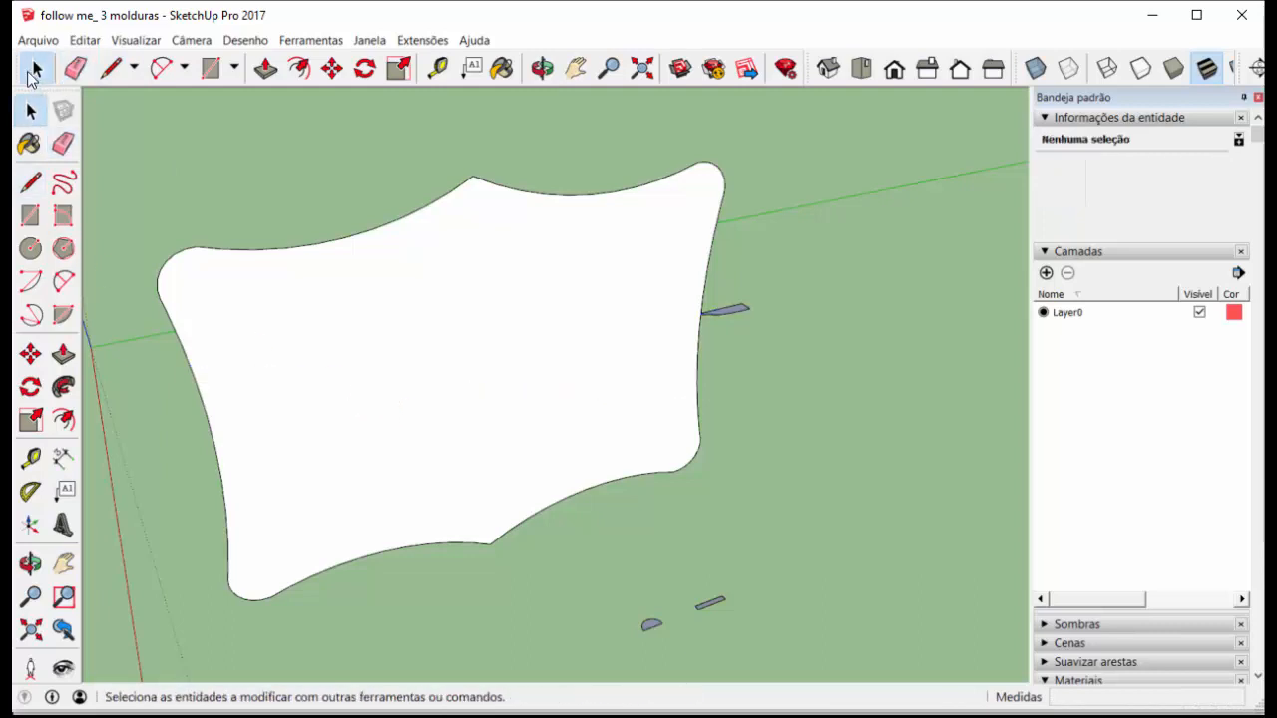
Use the outline's face as the path and sweep the tapered moulding profile around it with Follow Me
left_click(526, 362)
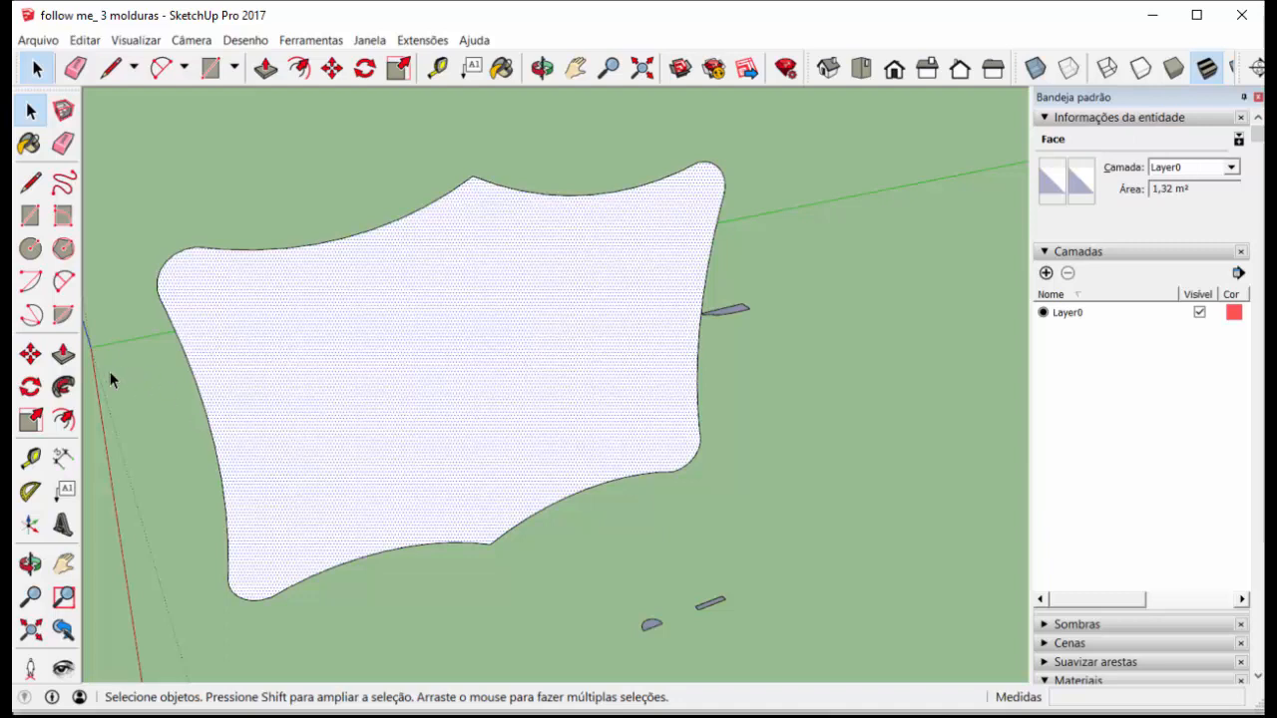
left_click(62, 388)
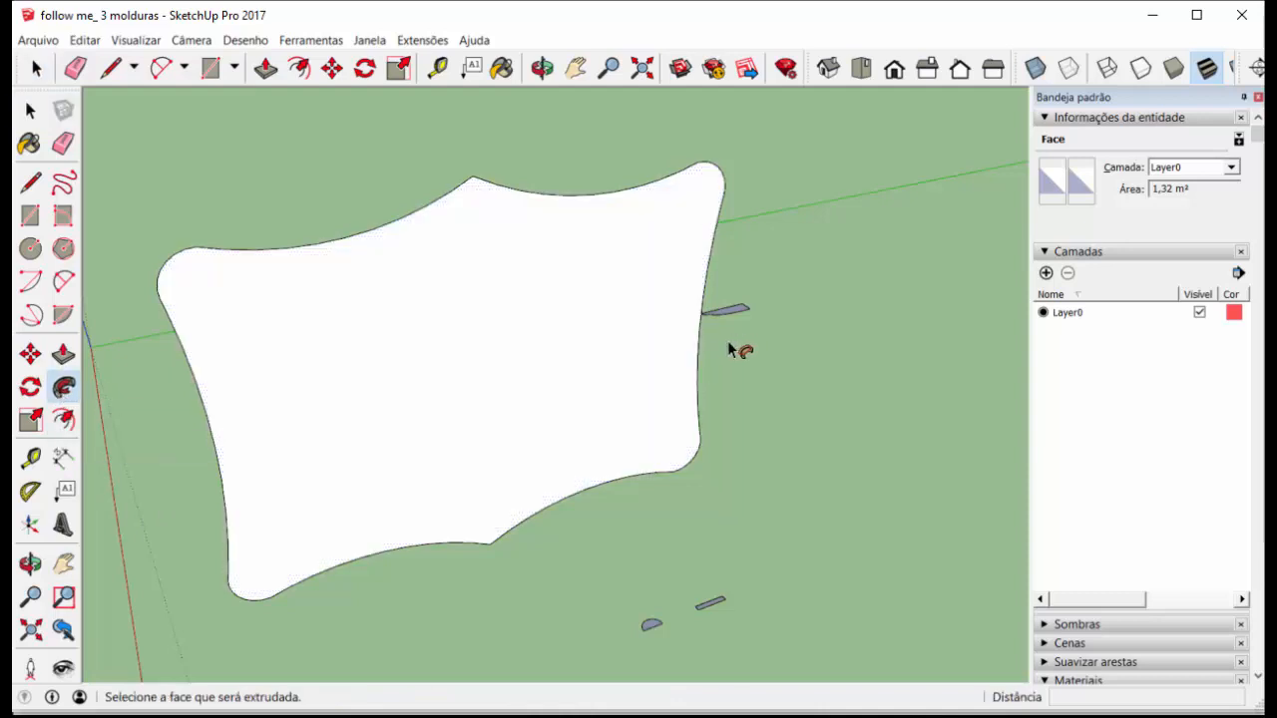
scroll(742, 311, "up", 5)
left_click(733, 323)
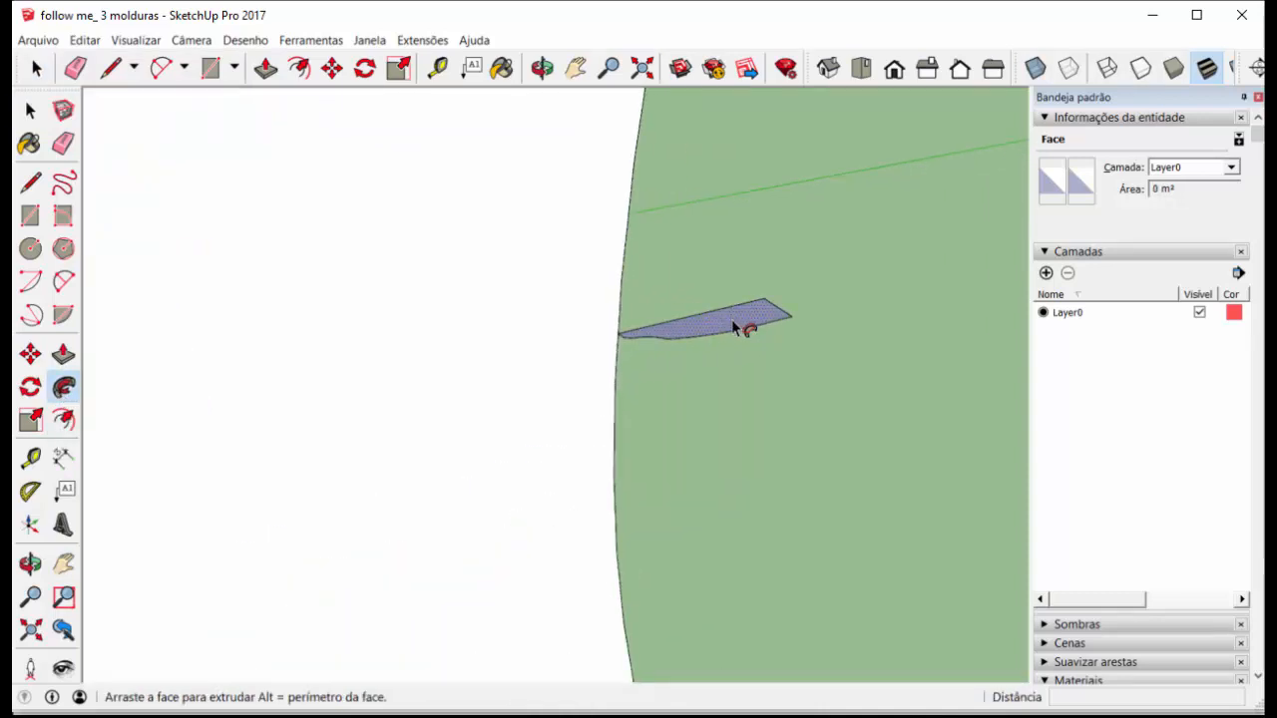
left_click(820, 544)
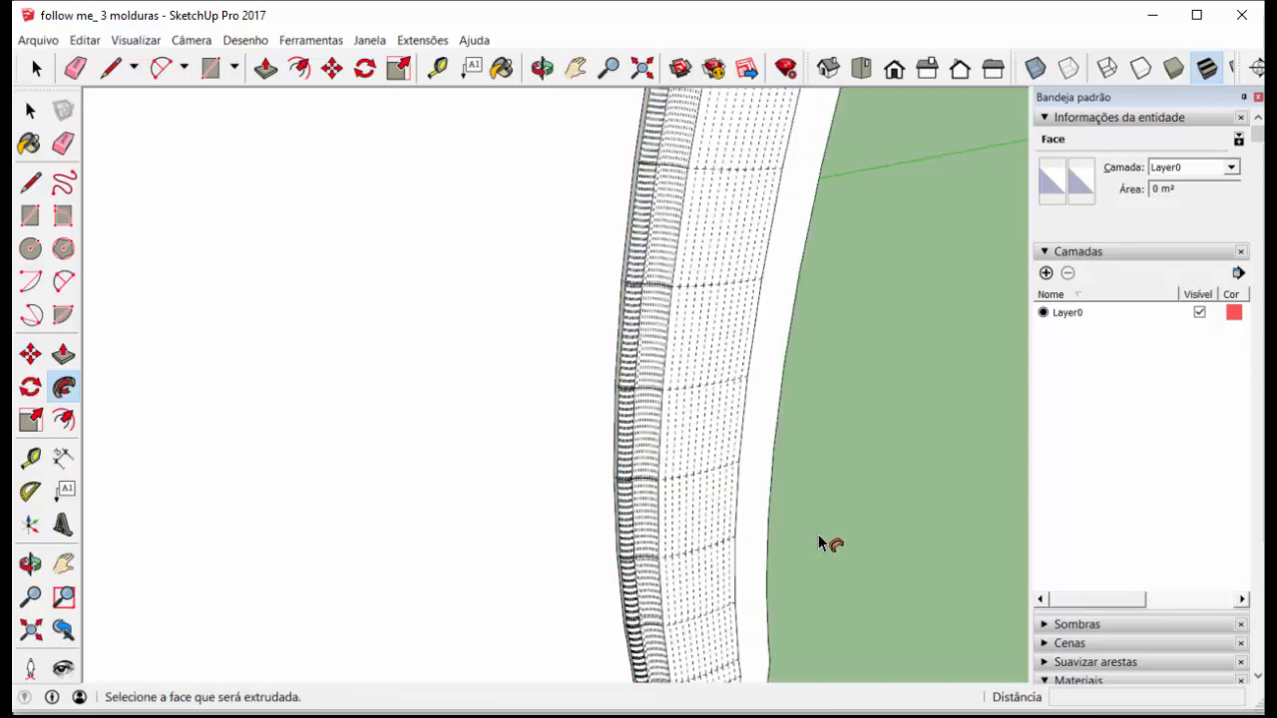
scroll(798, 449, "down", 6)
scroll(798, 479, "down", 2)
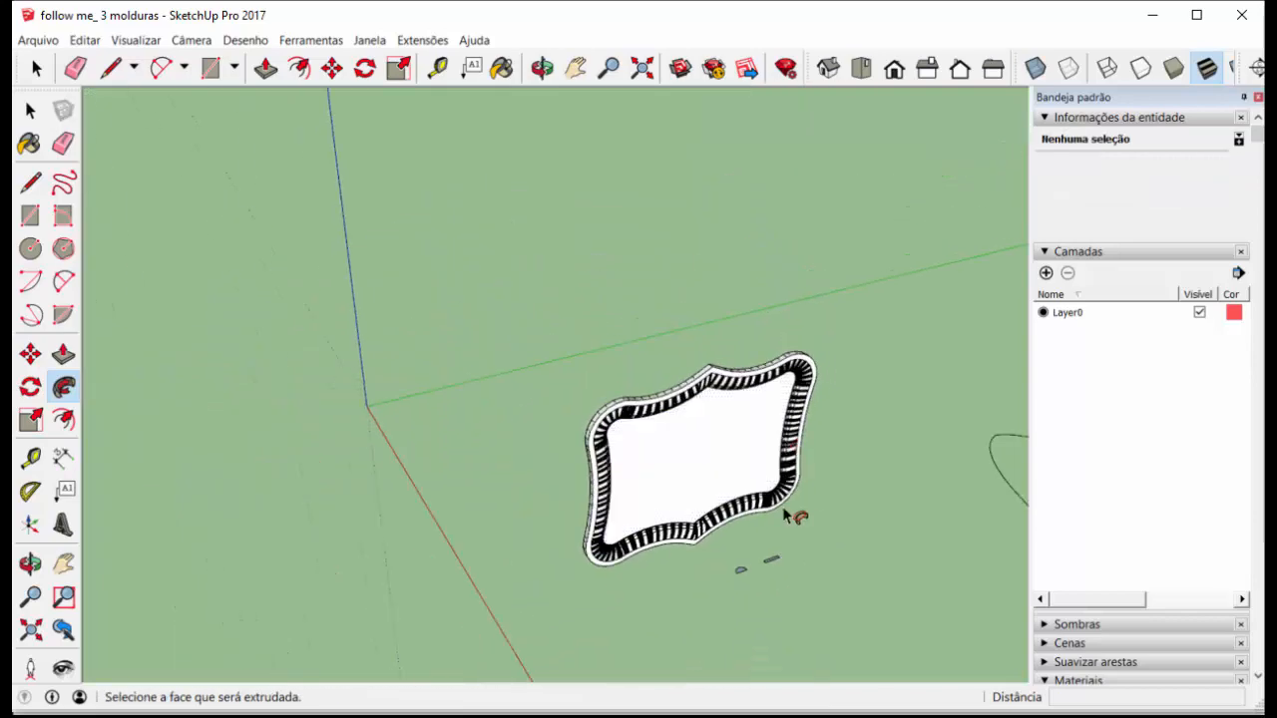
scroll(391, 333, "up", 8)
left_click(30, 110)
scroll(801, 417, "down", 3)
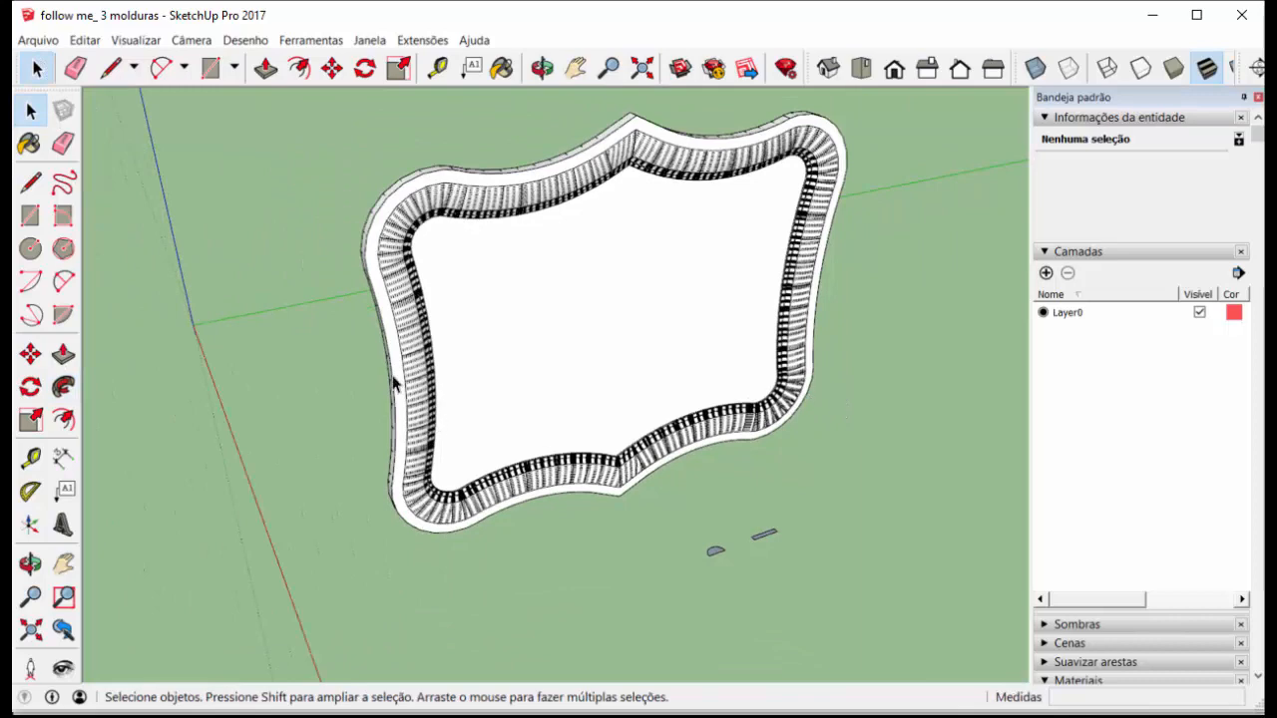
Select the entire swept frame and soften its edges with an angle between normals of 115.4 degrees and Suavizar normais enabled
scroll(394, 382, "up", 6)
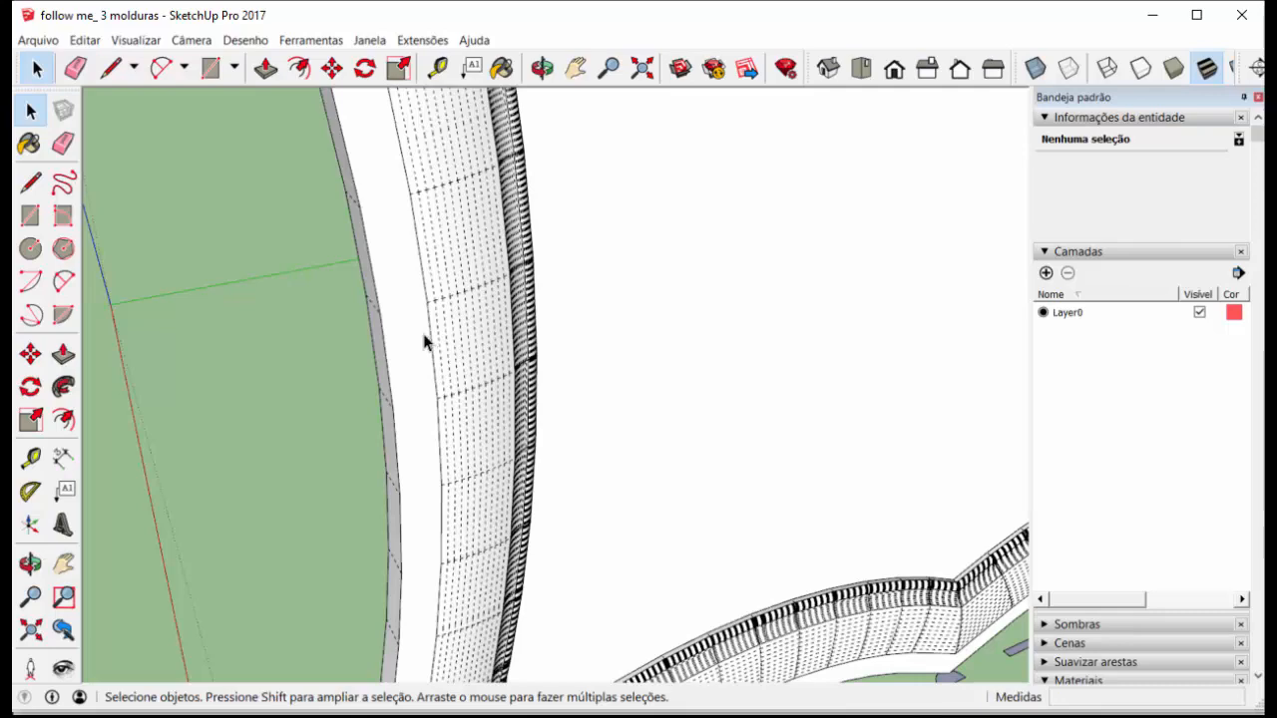
triple_click(424, 341)
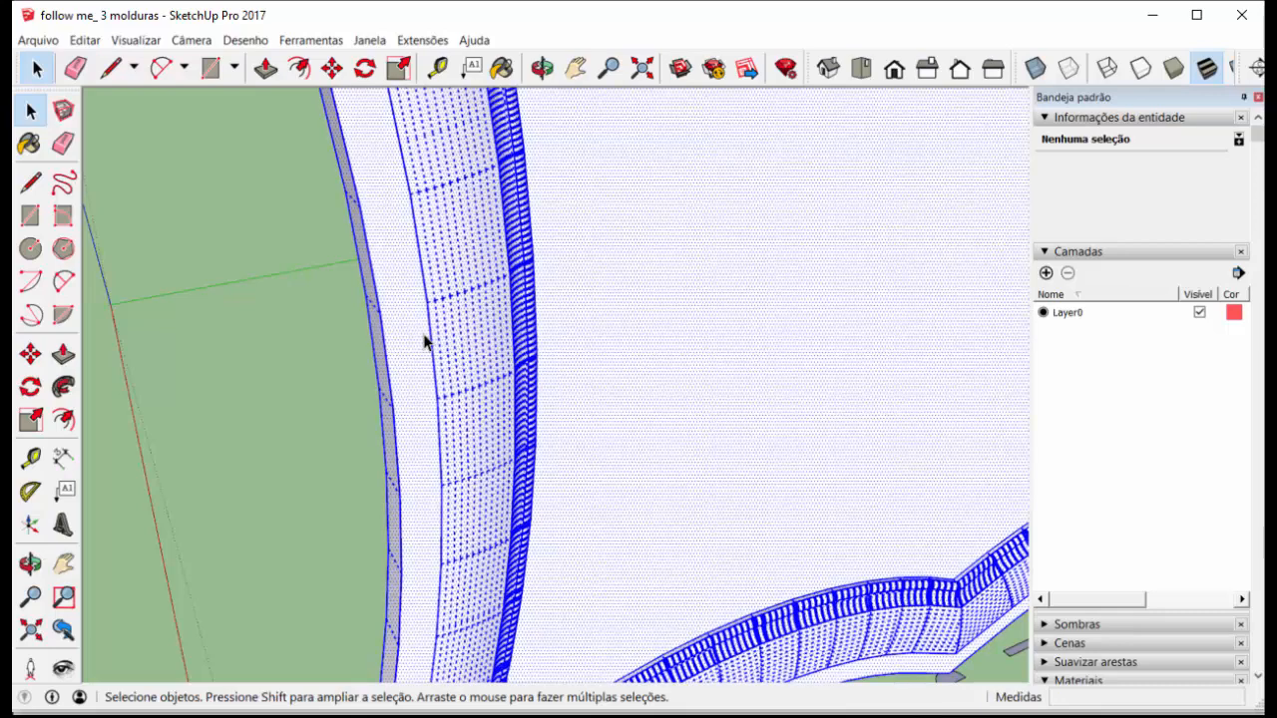
left_click(1049, 119)
left_click(1047, 137)
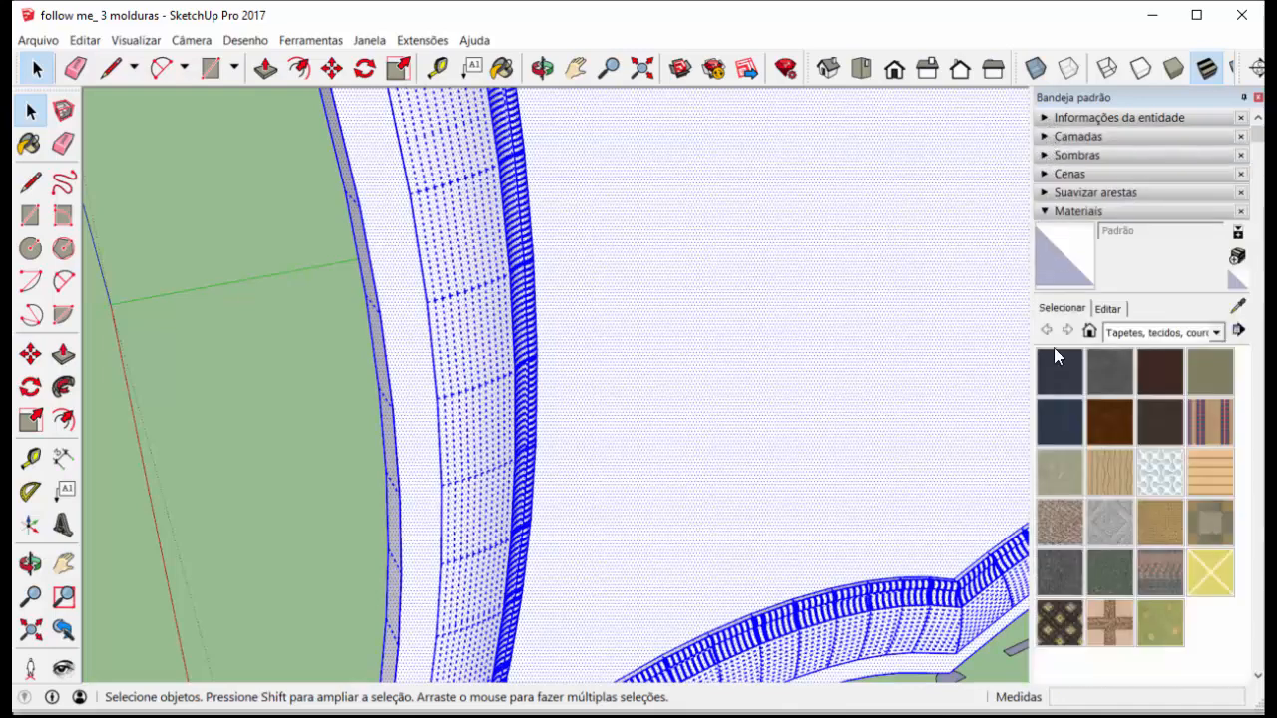
left_click(1046, 193)
left_click_drag(1071, 266, 1166, 263)
scroll(759, 362, "down", 5)
left_click(575, 375)
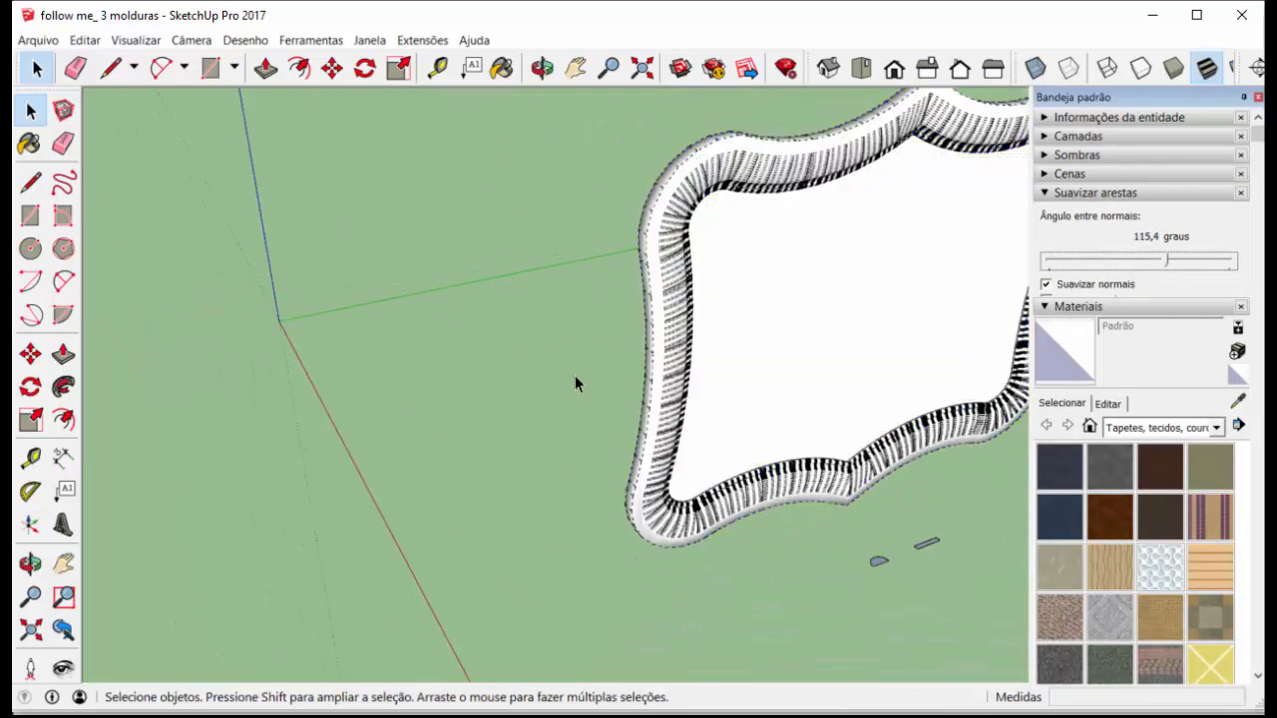
Reselect the whole frame, change the softening option beneath Suavizar normais, and clear the selection
triple_click(674, 382)
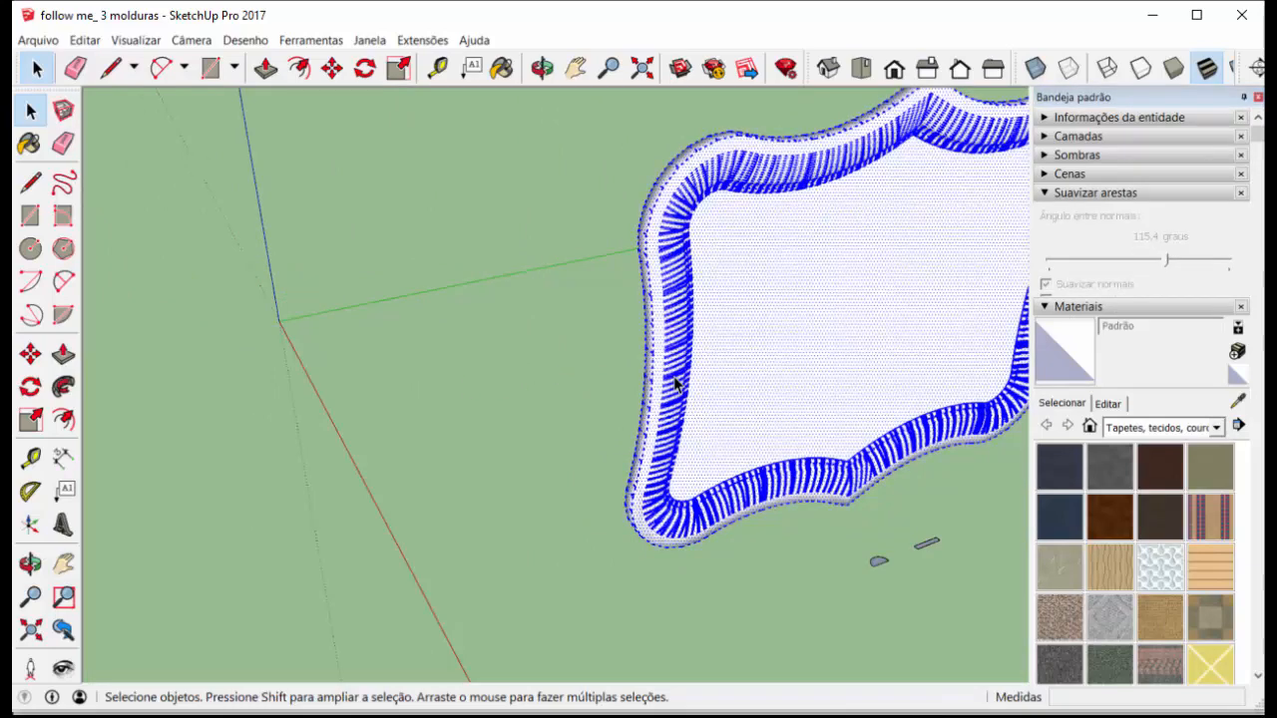
left_click(1046, 297)
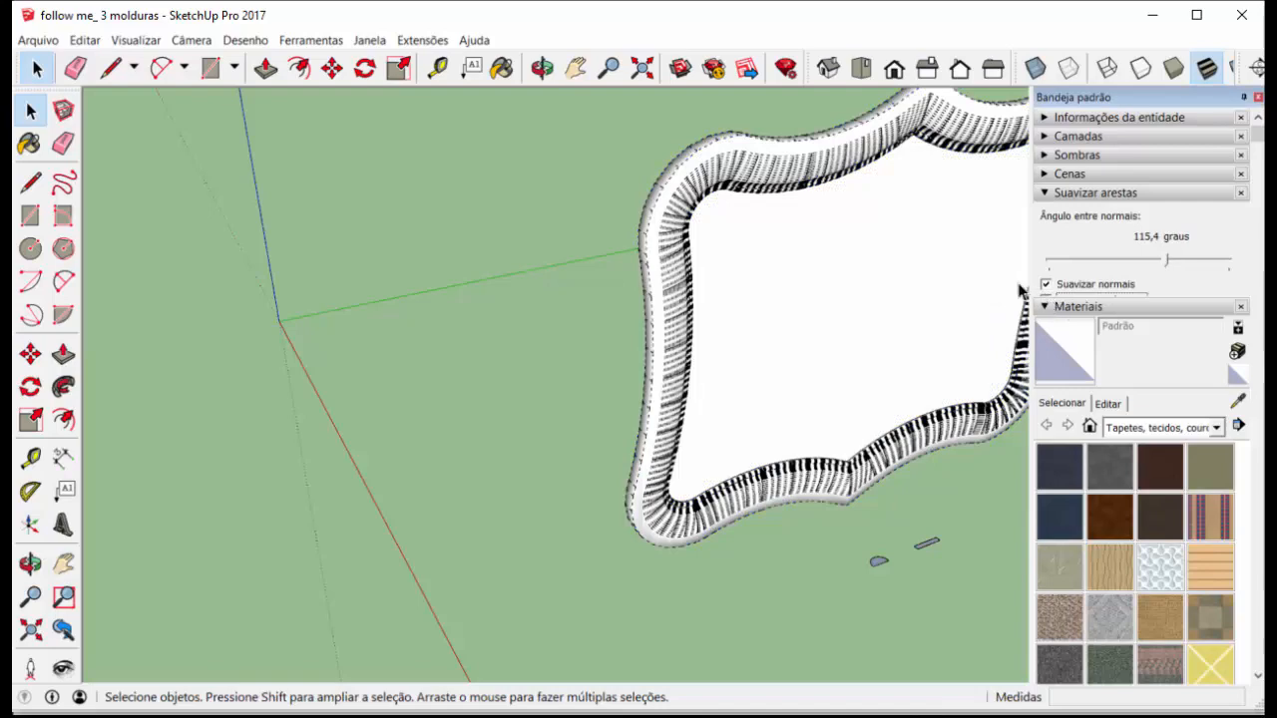
left_click(541, 308)
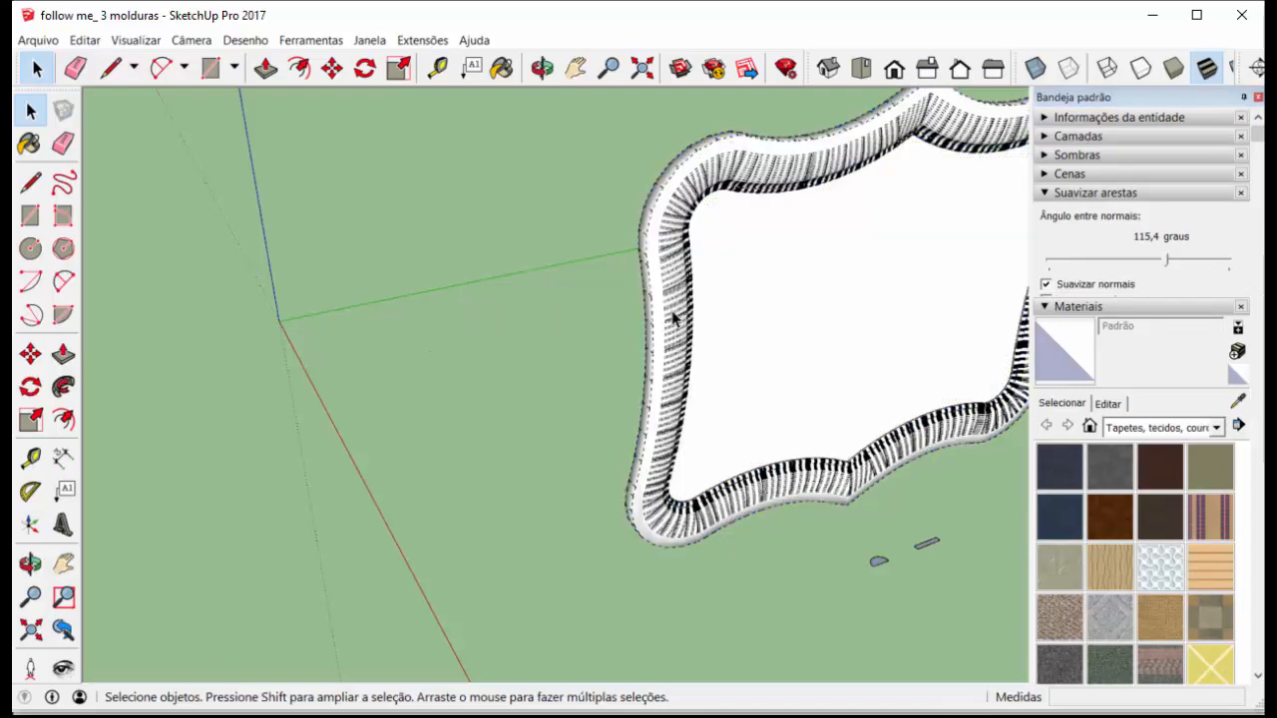
Try deleting the central face and softening the frame's edges at 180 degrees, and undo the deletion
left_click(674, 317)
left_click_drag(1167, 260, 1175, 263)
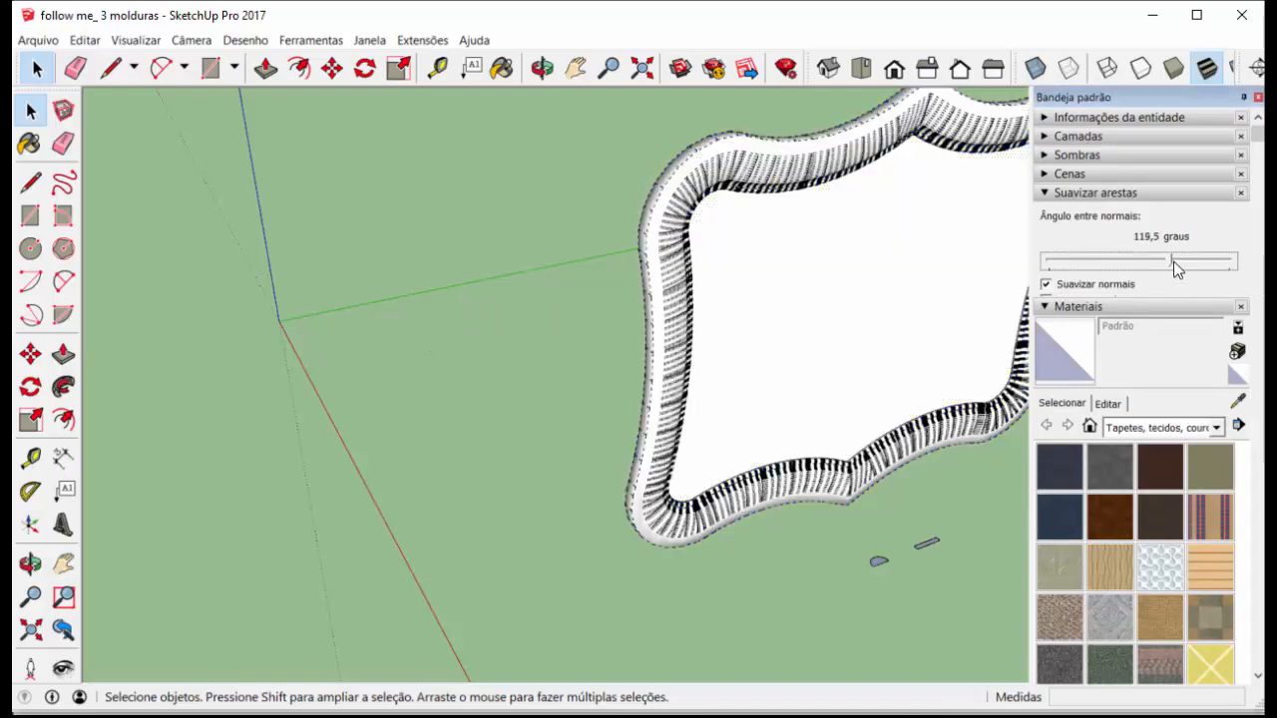
left_click(844, 297)
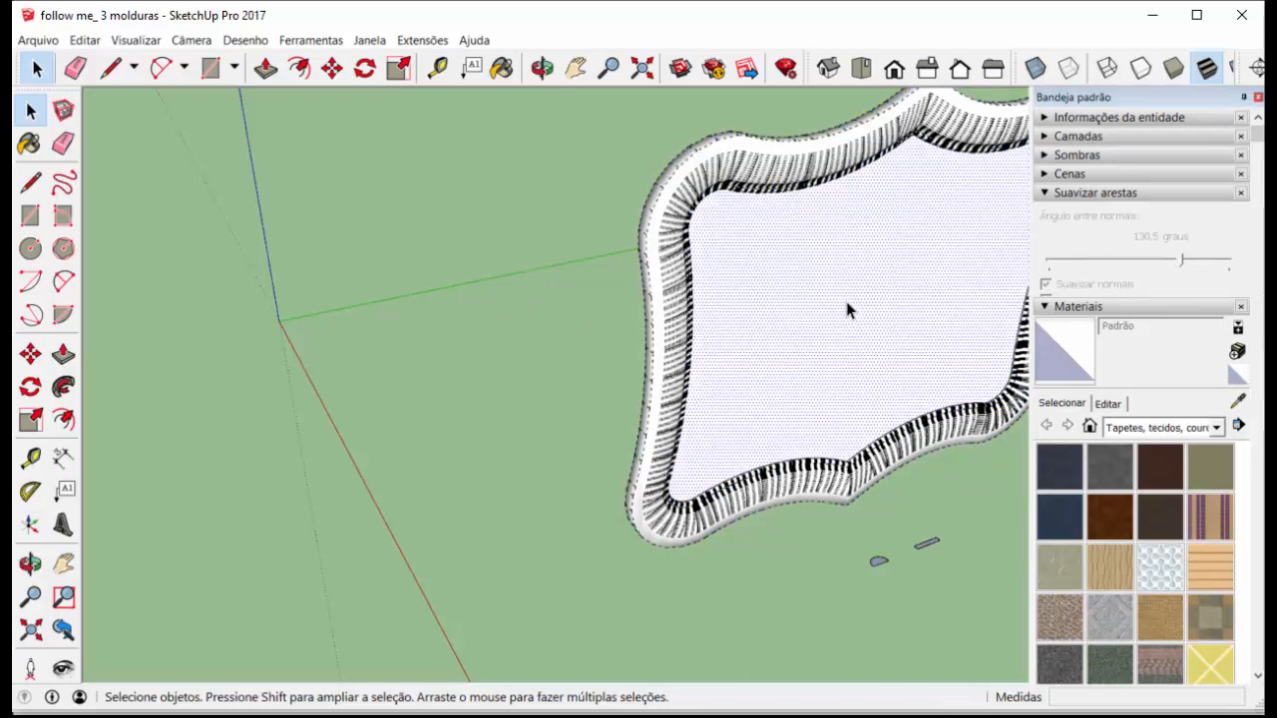
key("Delete")
left_click(654, 361)
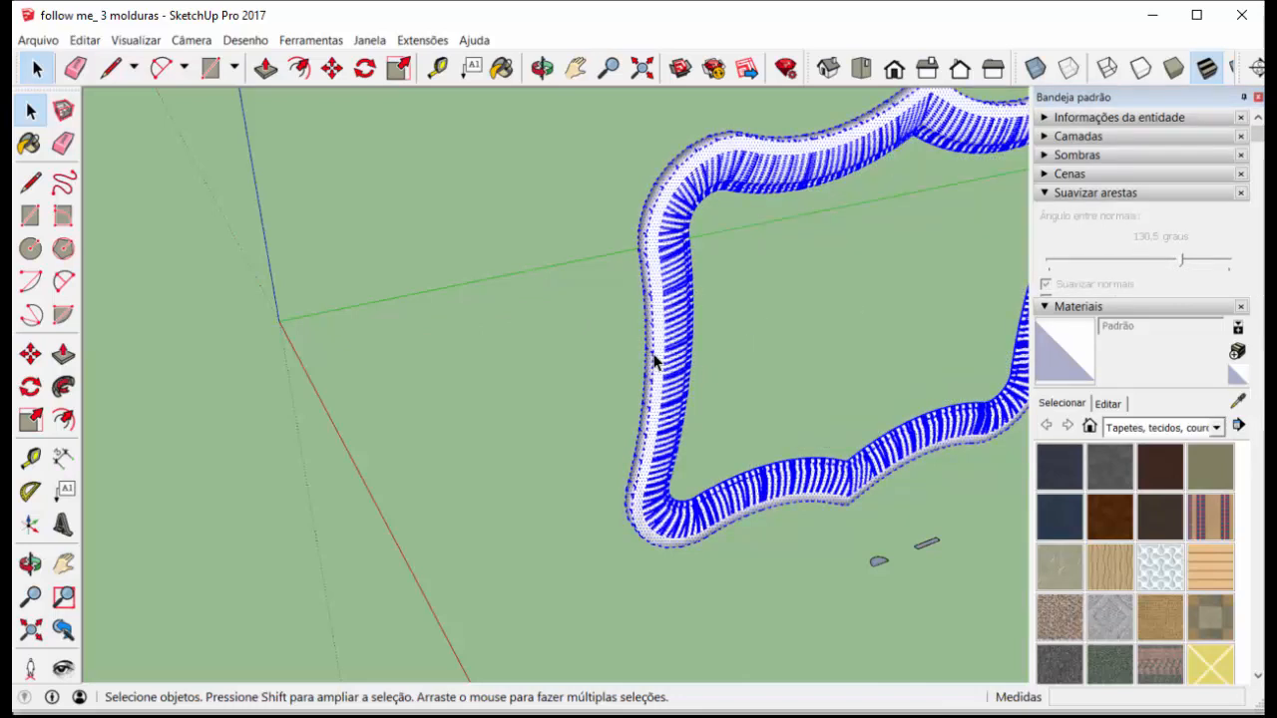
left_click_drag(1182, 259, 1237, 269)
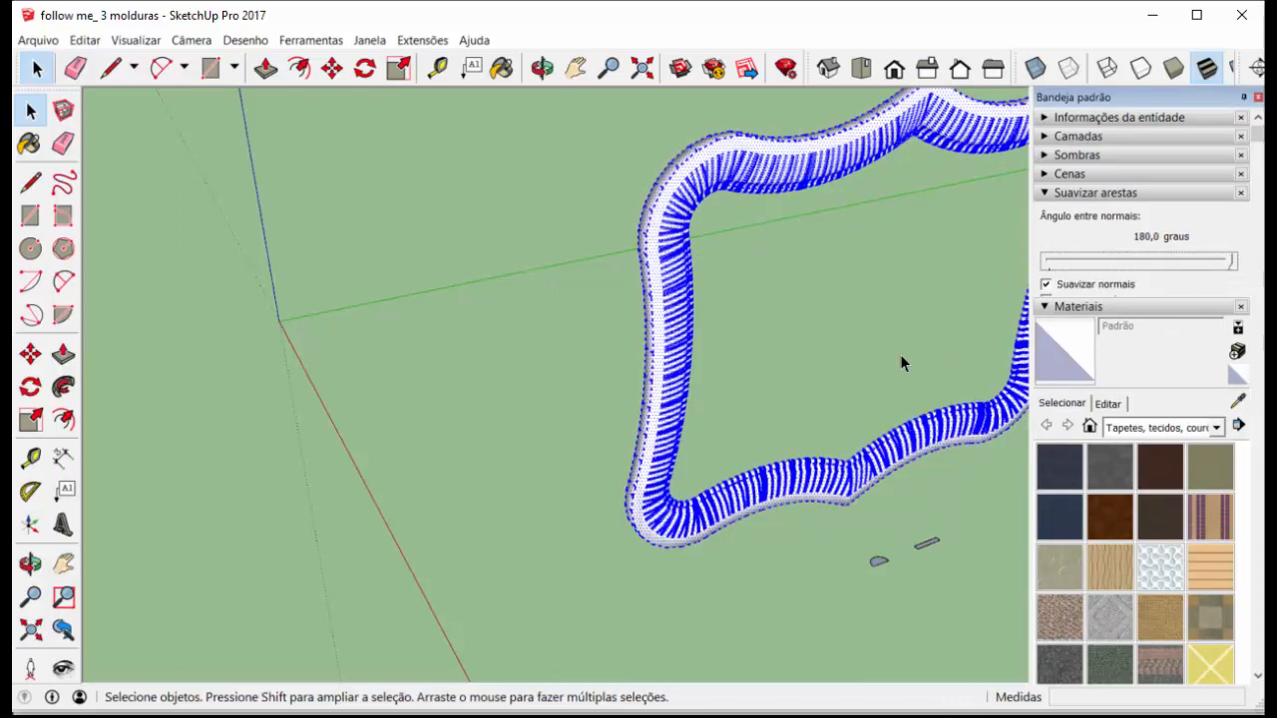
key("ctrl+z")
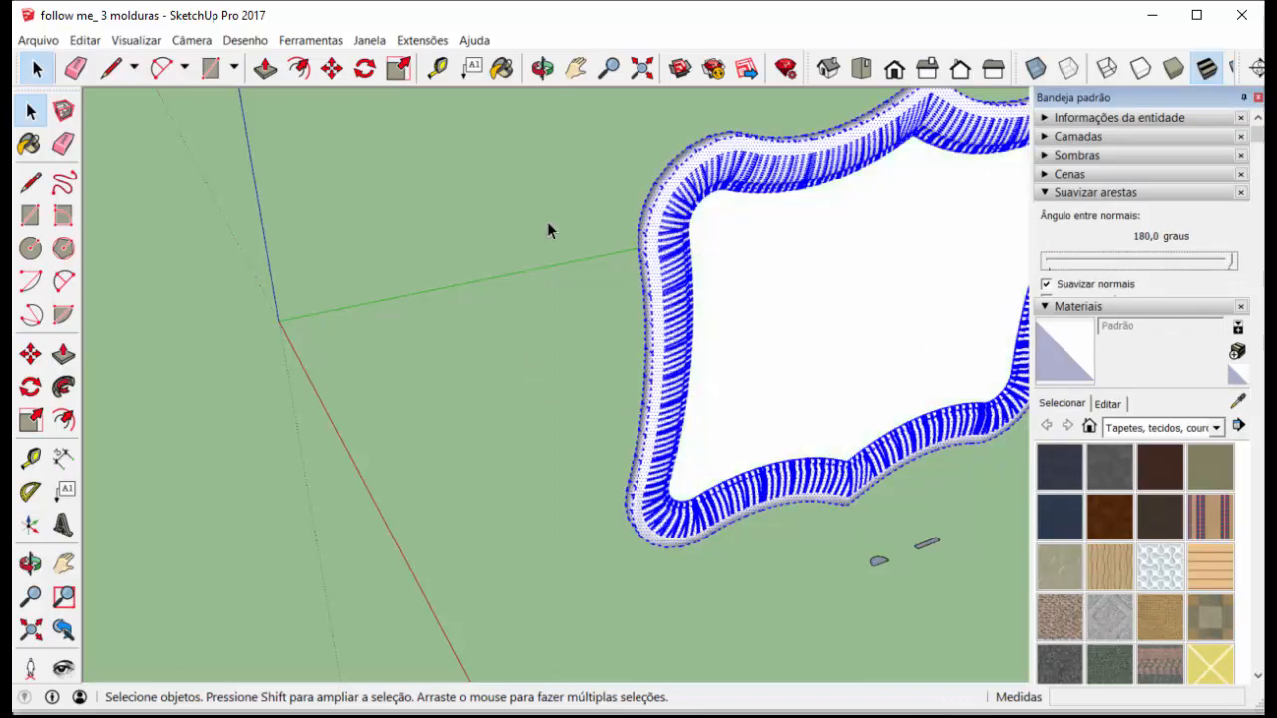
Select all the connected geometry of the frame and turn off the display of hidden geometry
left_click(136, 40)
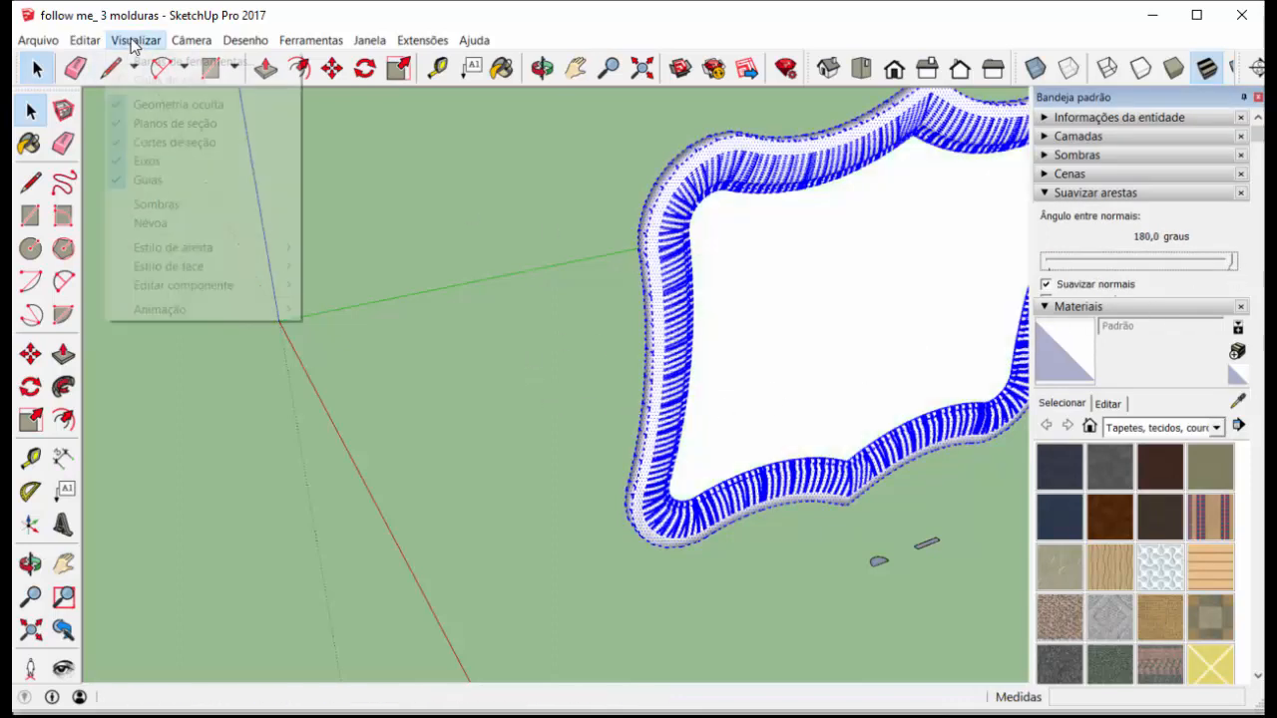
left_click(161, 105)
scroll(745, 267, "up", 5)
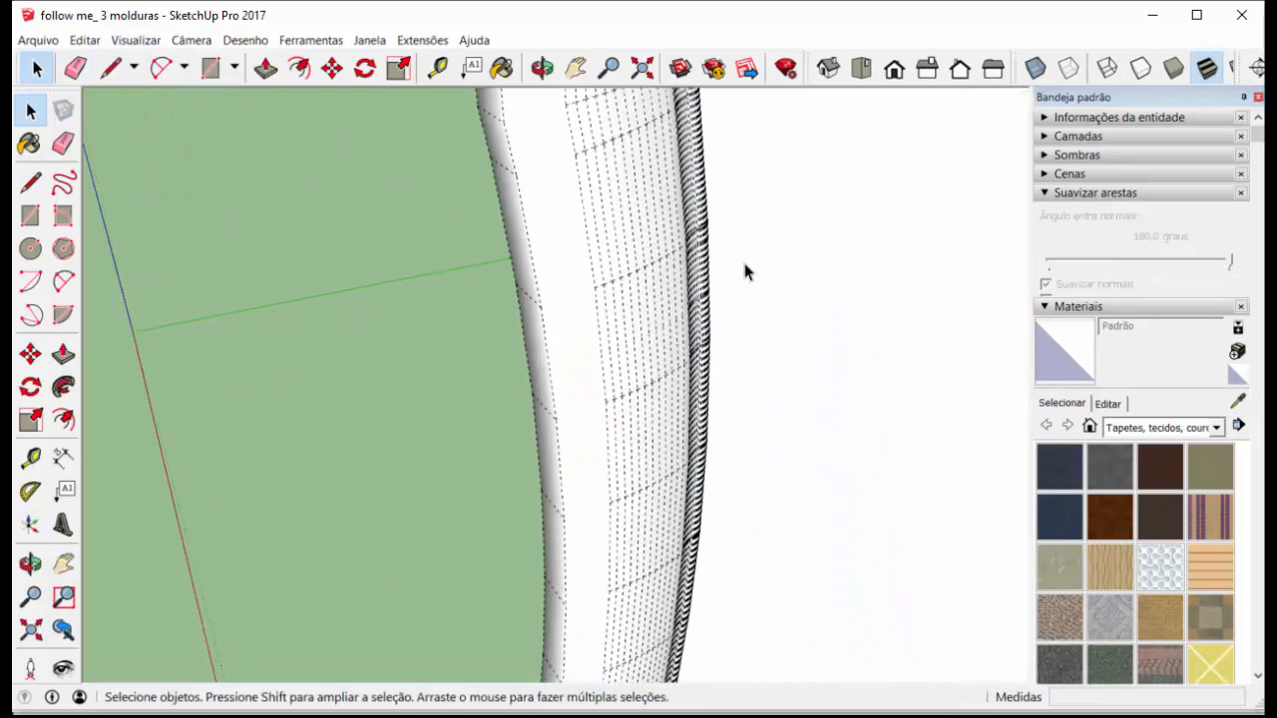
scroll(568, 219, "down", 3)
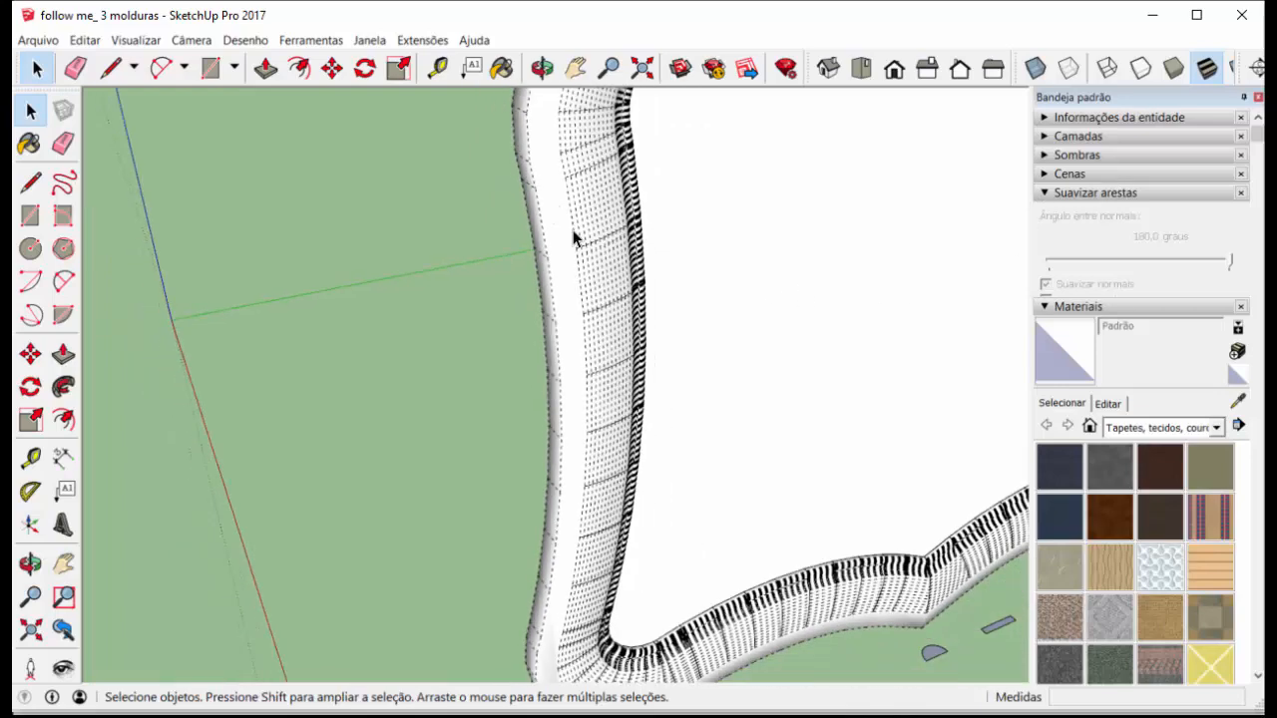
left_click(575, 237)
double_click(574, 237)
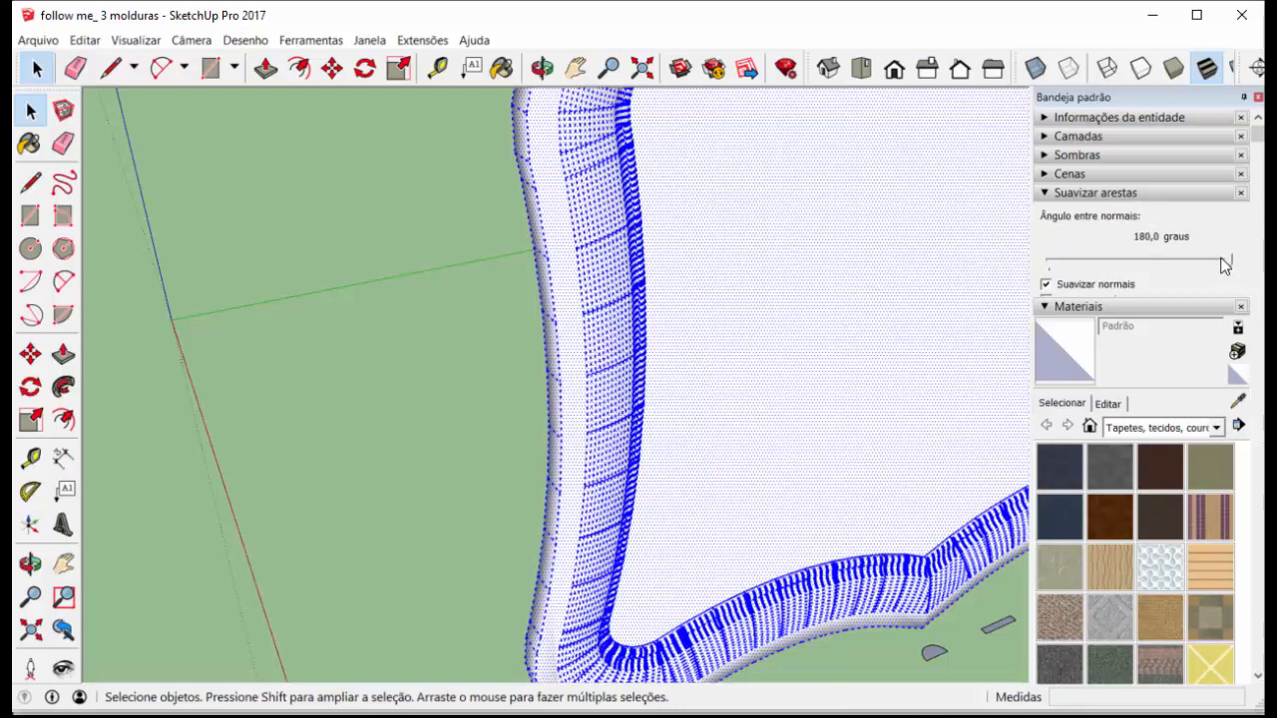
left_click(136, 40)
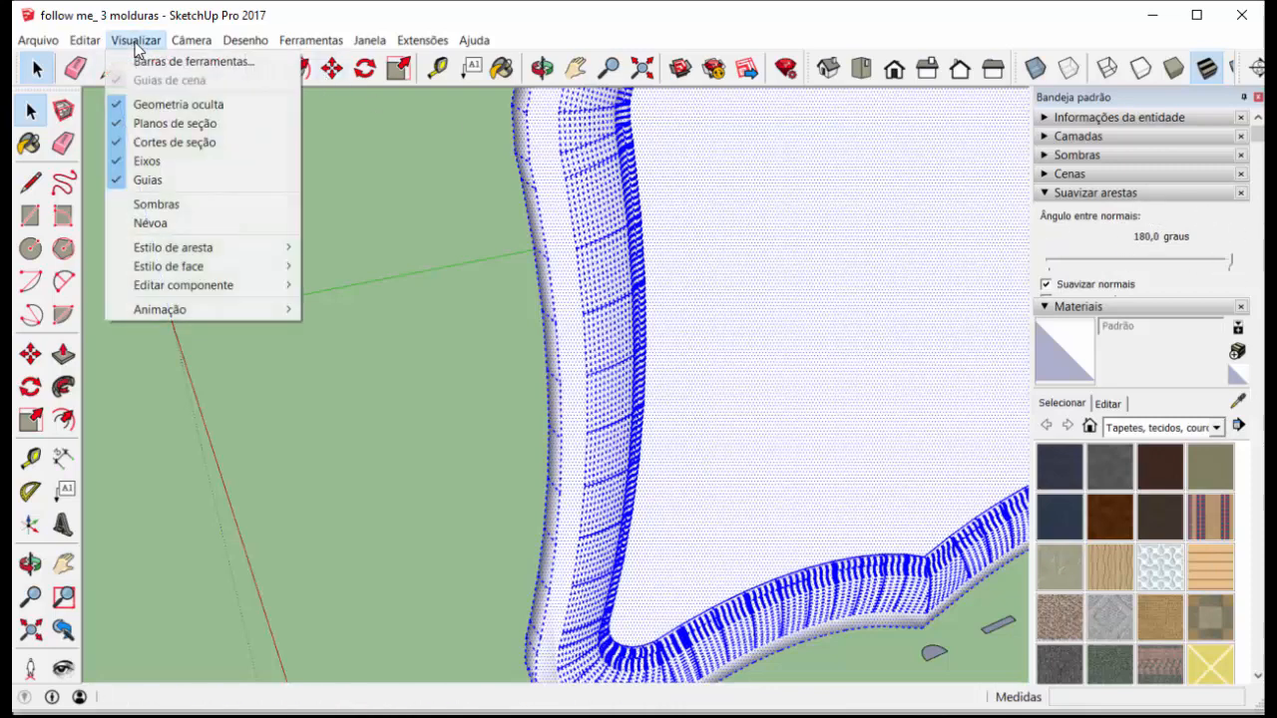
left_click(154, 104)
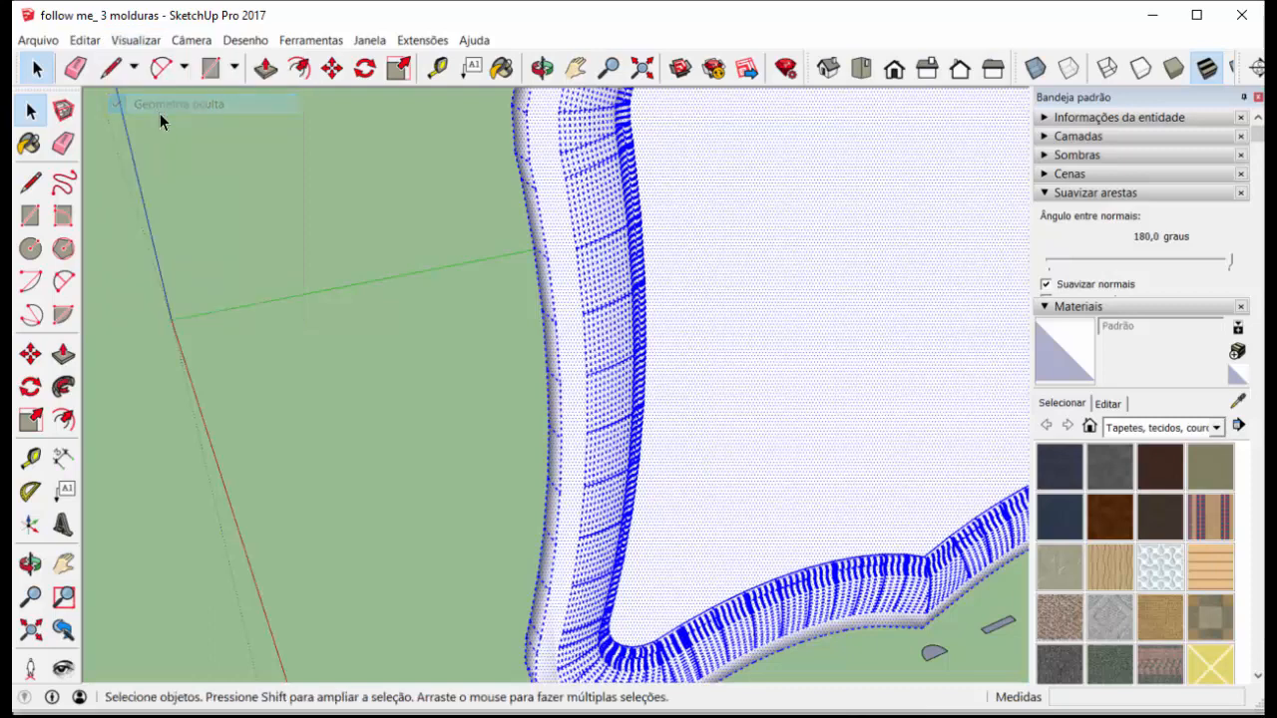
Soften the selected frame's edges with an angle between normals of 54.2 degrees and clear the selection
left_click(1117, 257)
scroll(416, 300, "down", 1)
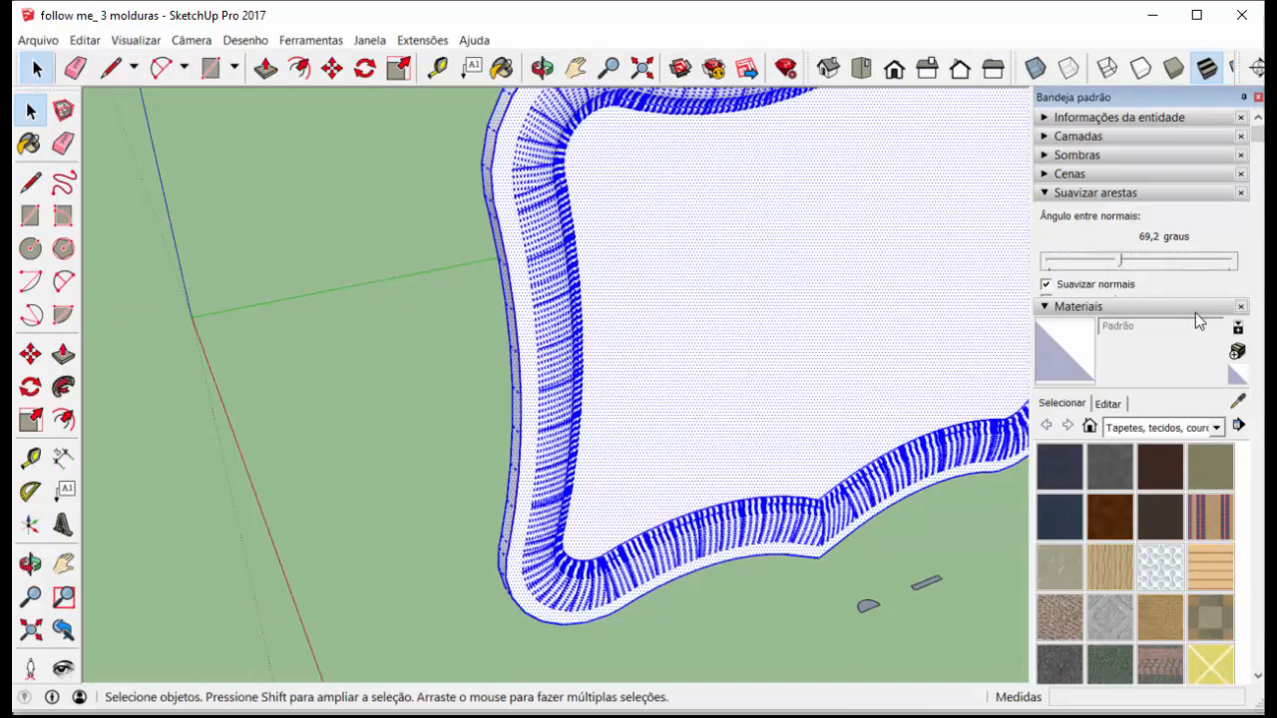
left_click_drag(1118, 260, 1105, 260)
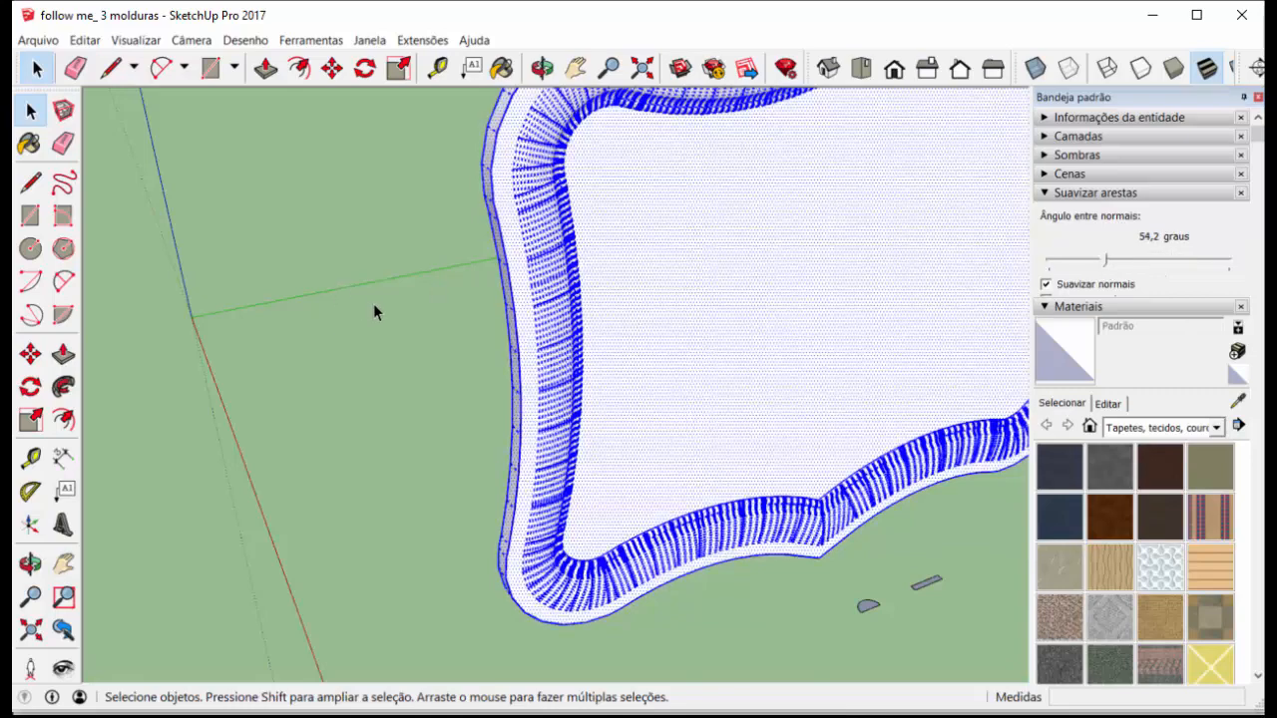
left_click(373, 303)
left_click(86, 44)
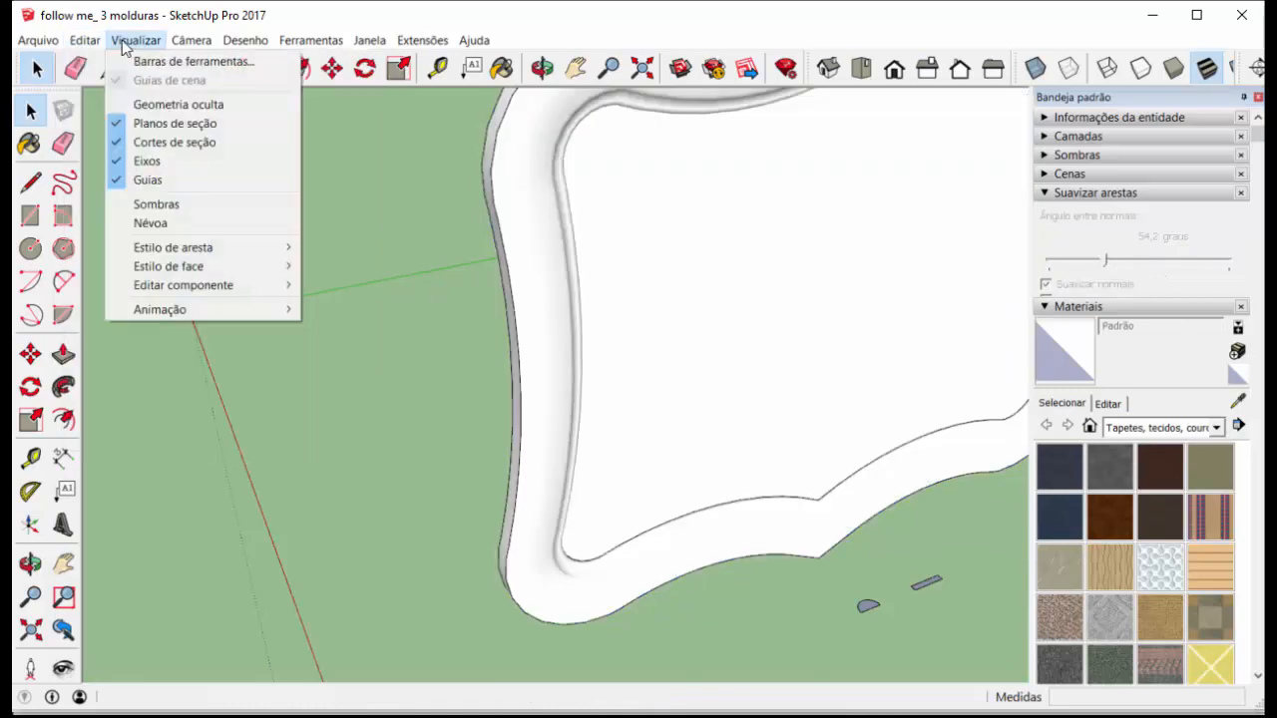
left_click(134, 40)
left_click(133, 40)
left_click(354, 249)
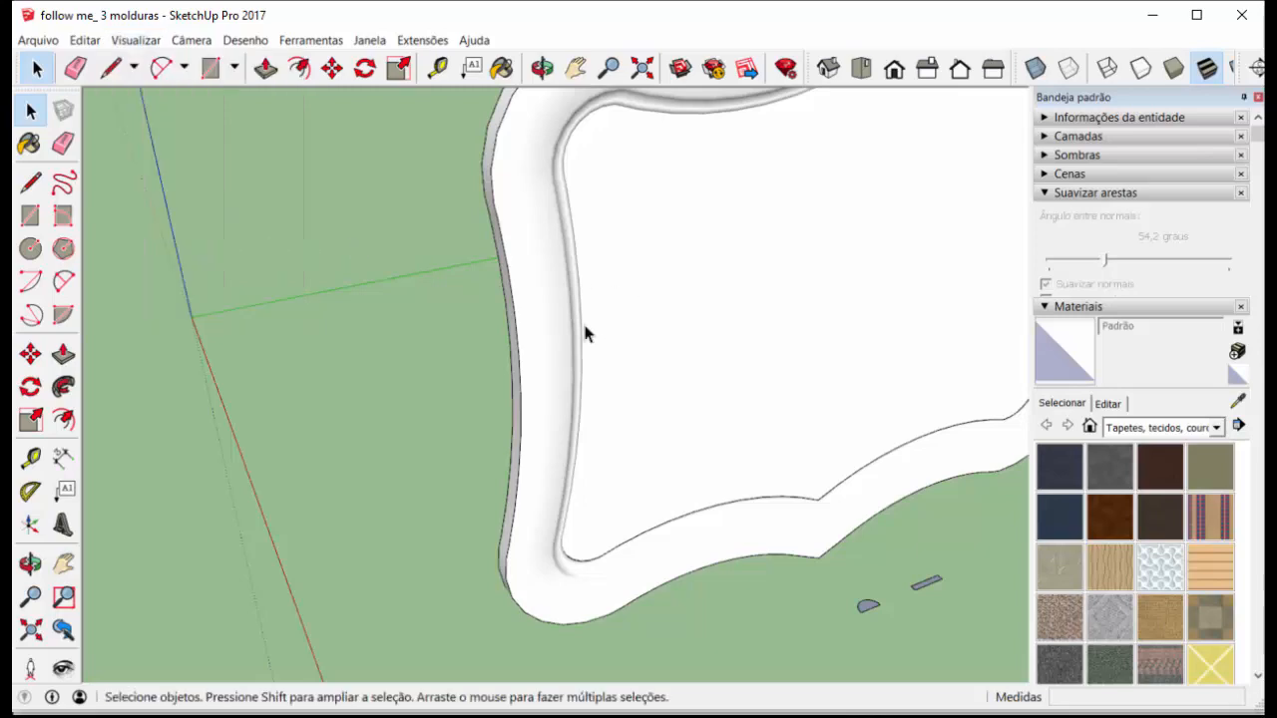
Select the frame's molded front surface and display the Madeiras material collection
scroll(497, 345, "down", 5)
scroll(682, 263, "up", 2)
scroll(519, 293, "up", 3)
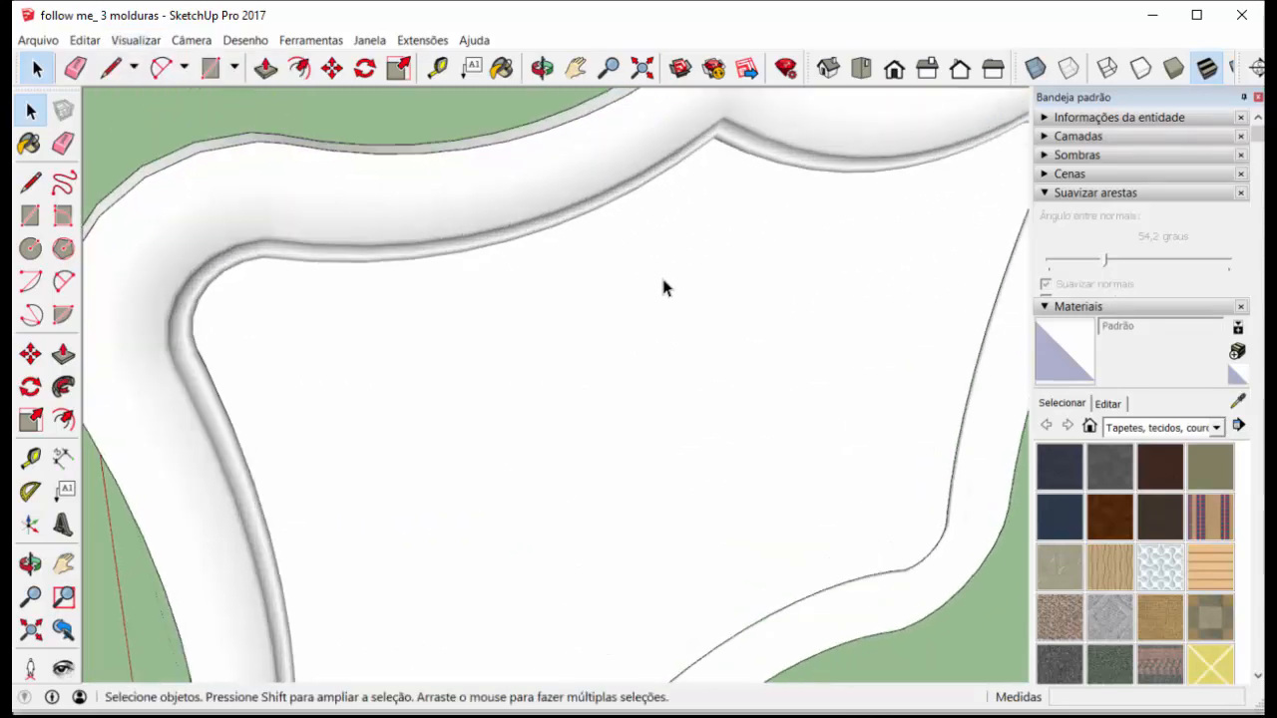
scroll(665, 286, "down", 3)
left_click(572, 245)
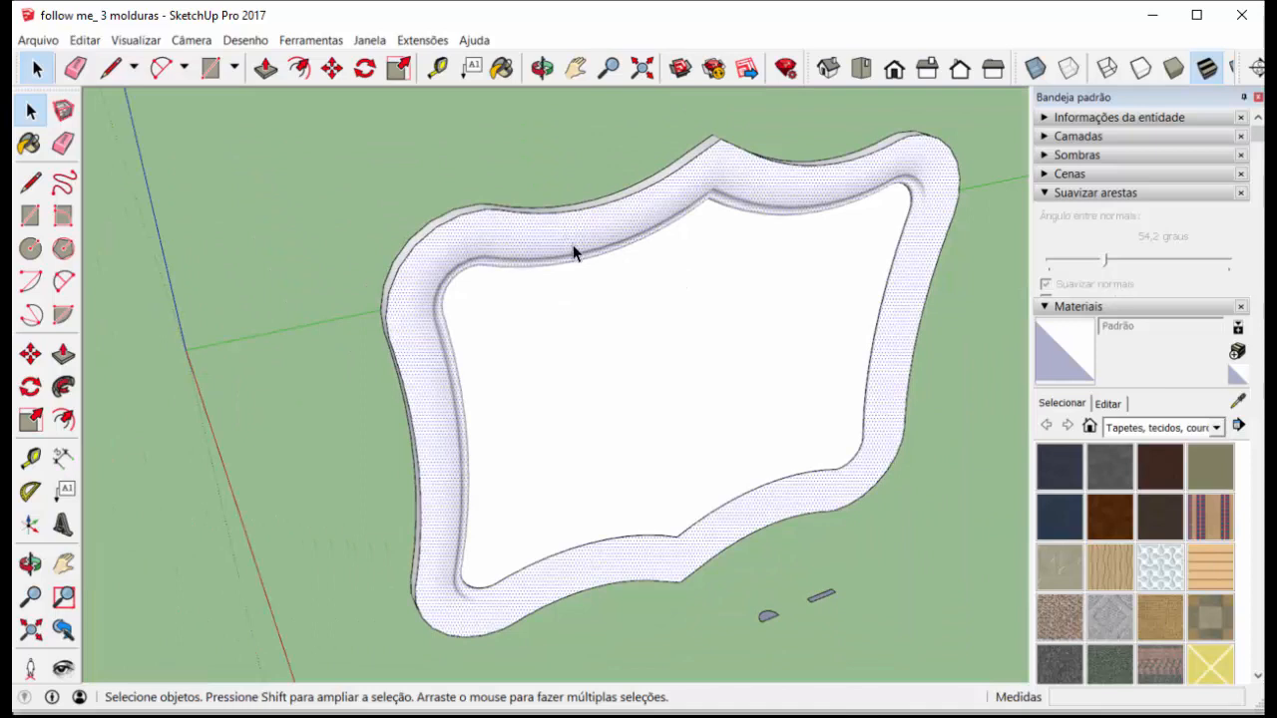
scroll(1200, 616, "down", 5)
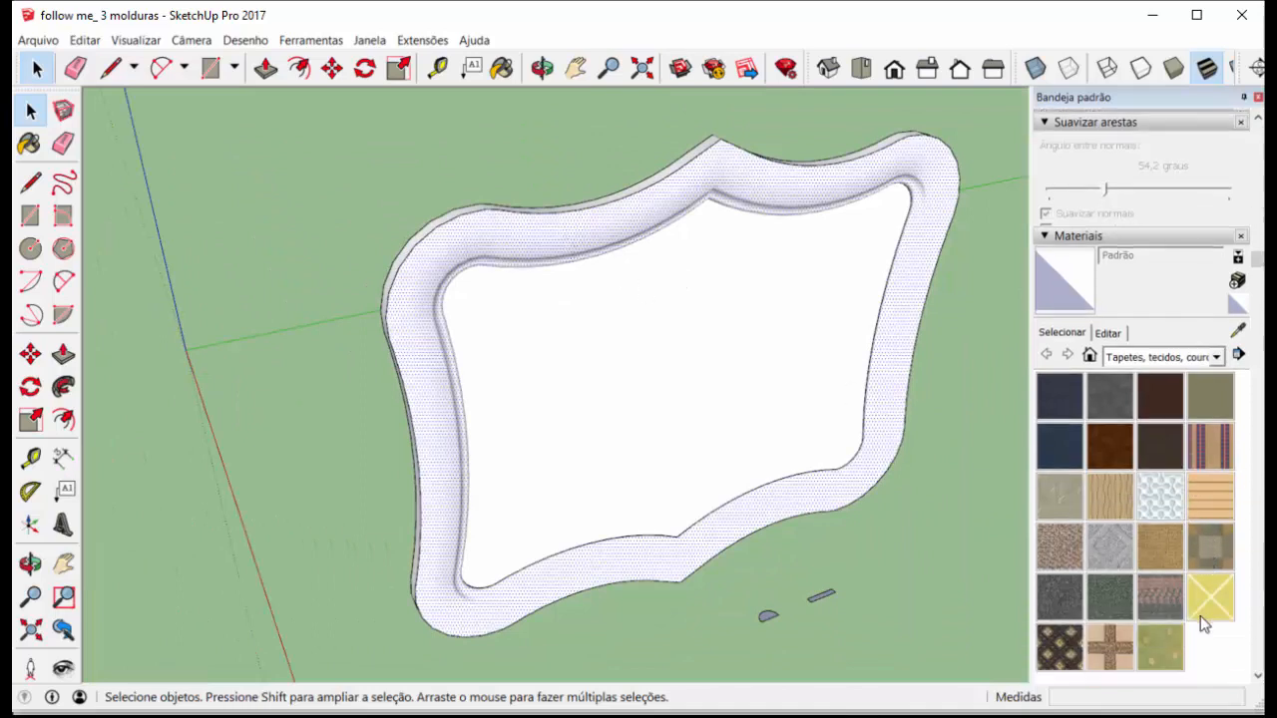
scroll(1161, 551, "up", 5)
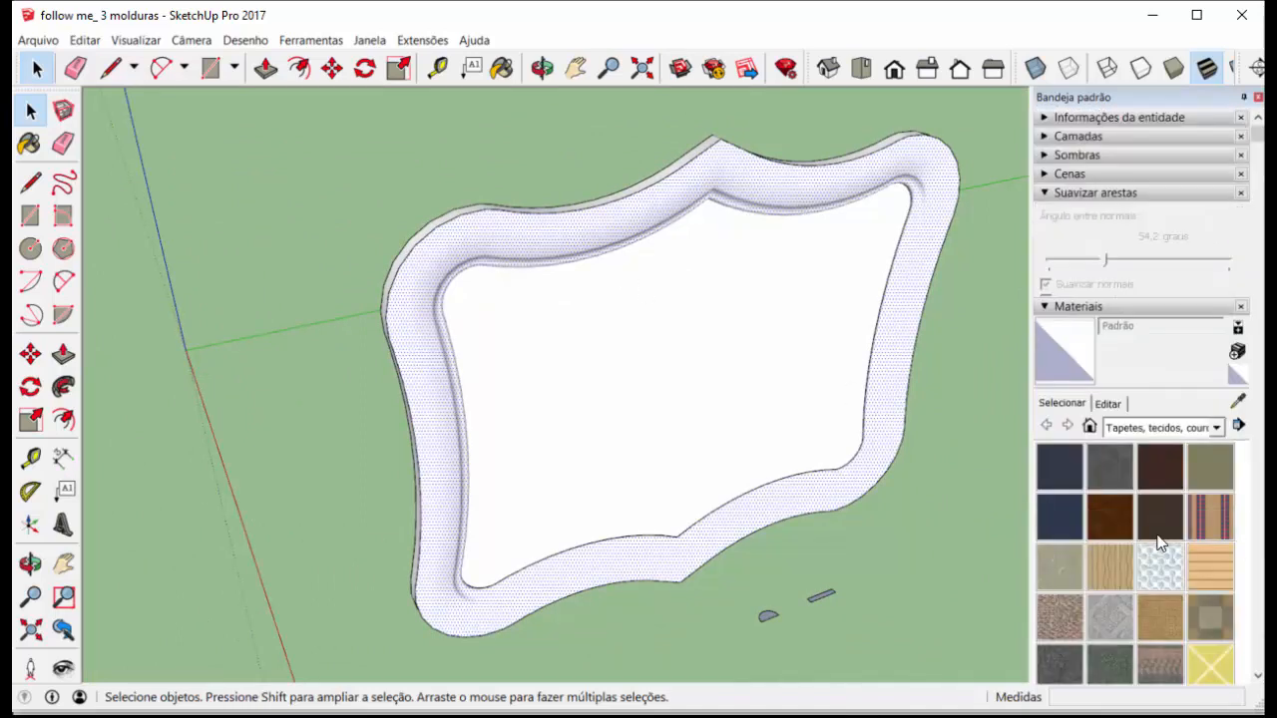
scroll(1157, 533, "down", 5)
scroll(1144, 392, "up", 3)
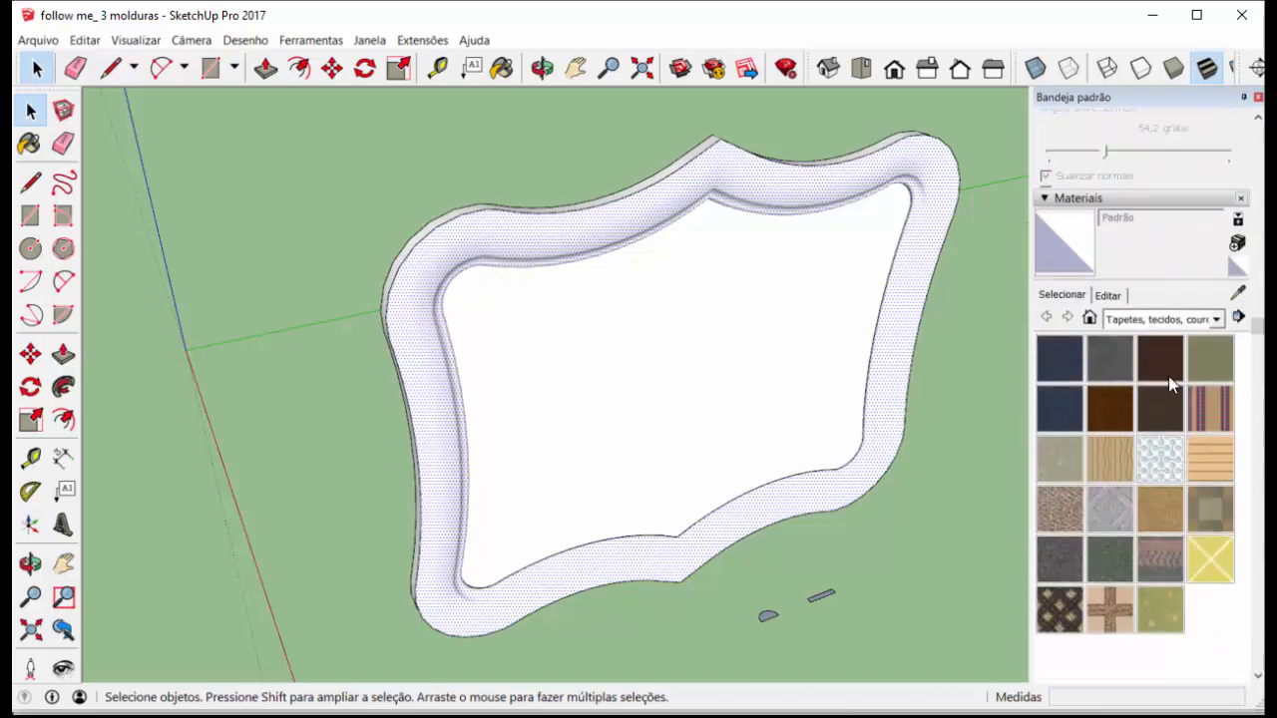
left_click(1216, 319)
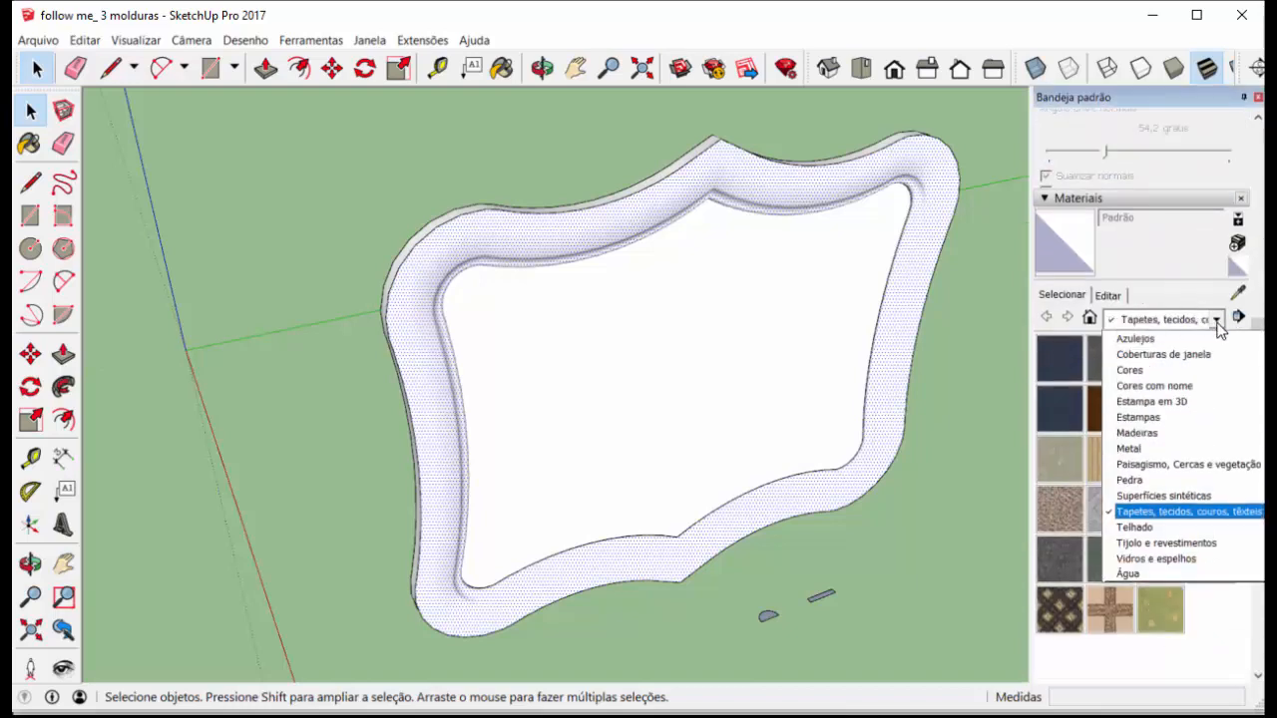
left_click(1153, 433)
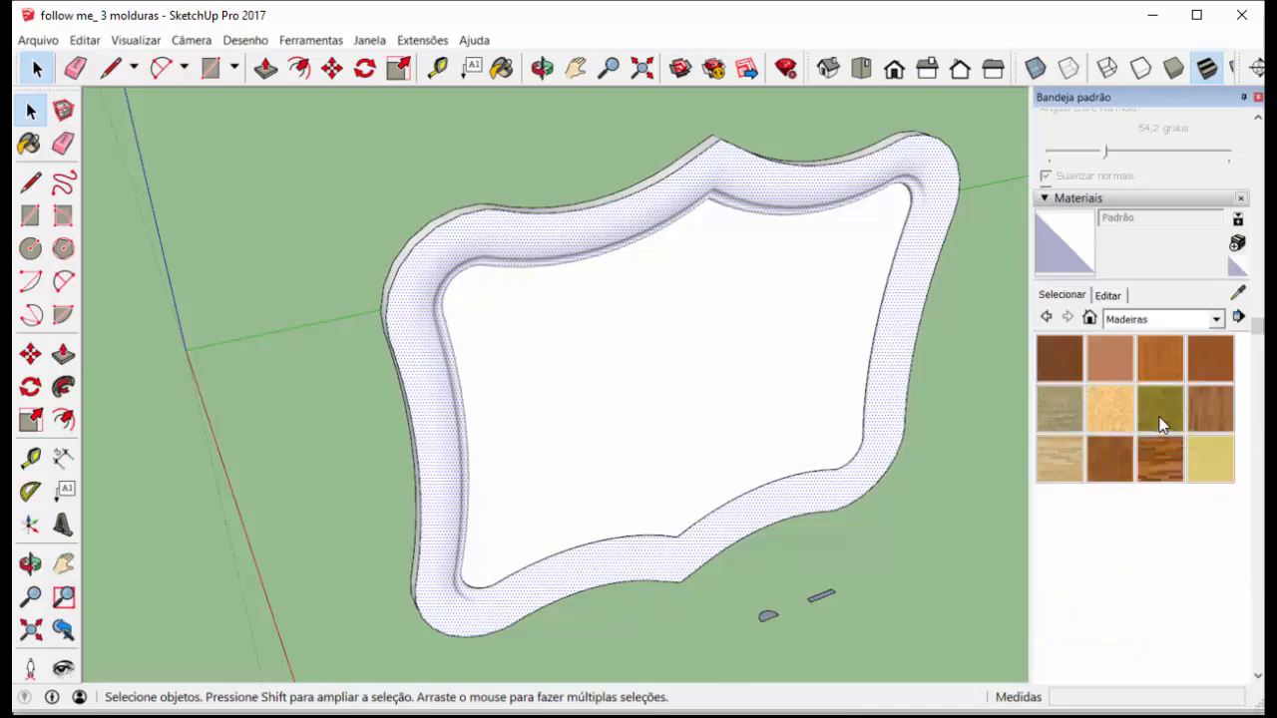
Paint the frame's molded front and its outer rim with the Piso de madeira de parque wood material
left_click(1126, 470)
left_click(941, 271)
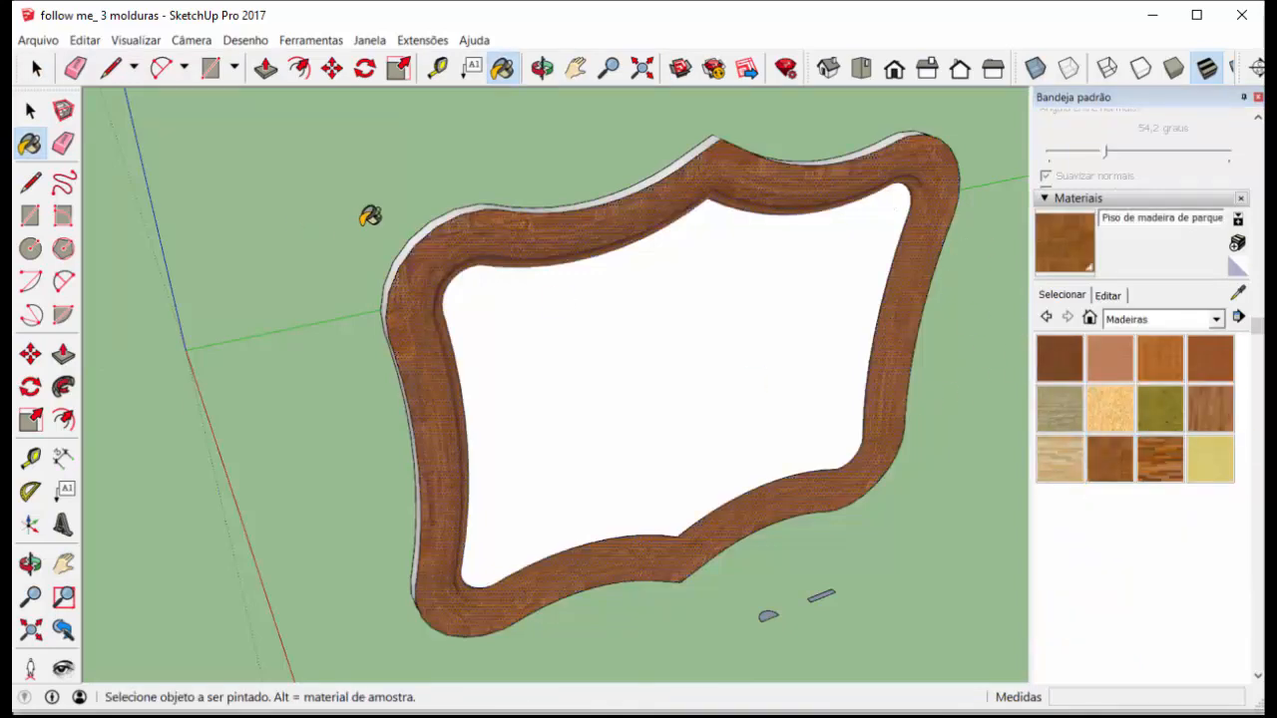
scroll(459, 205, "up", 5)
left_click(468, 173)
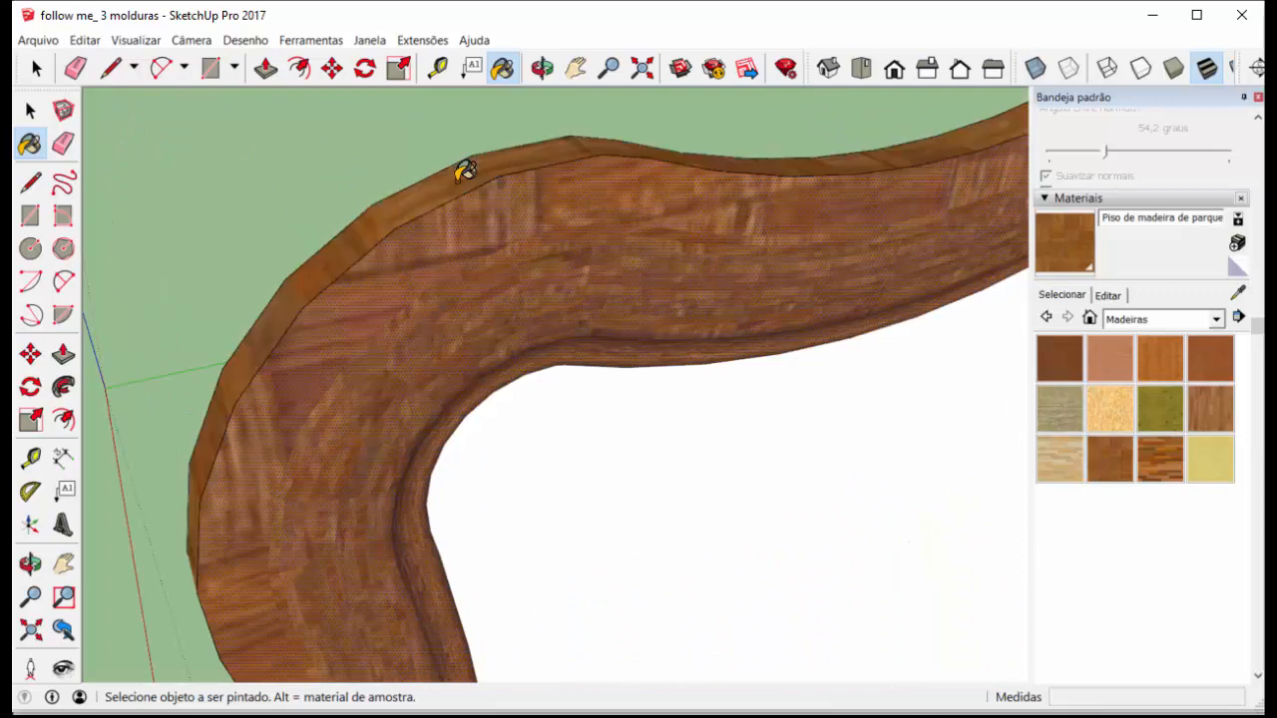
left_click(37, 68)
scroll(509, 254, "down", 5)
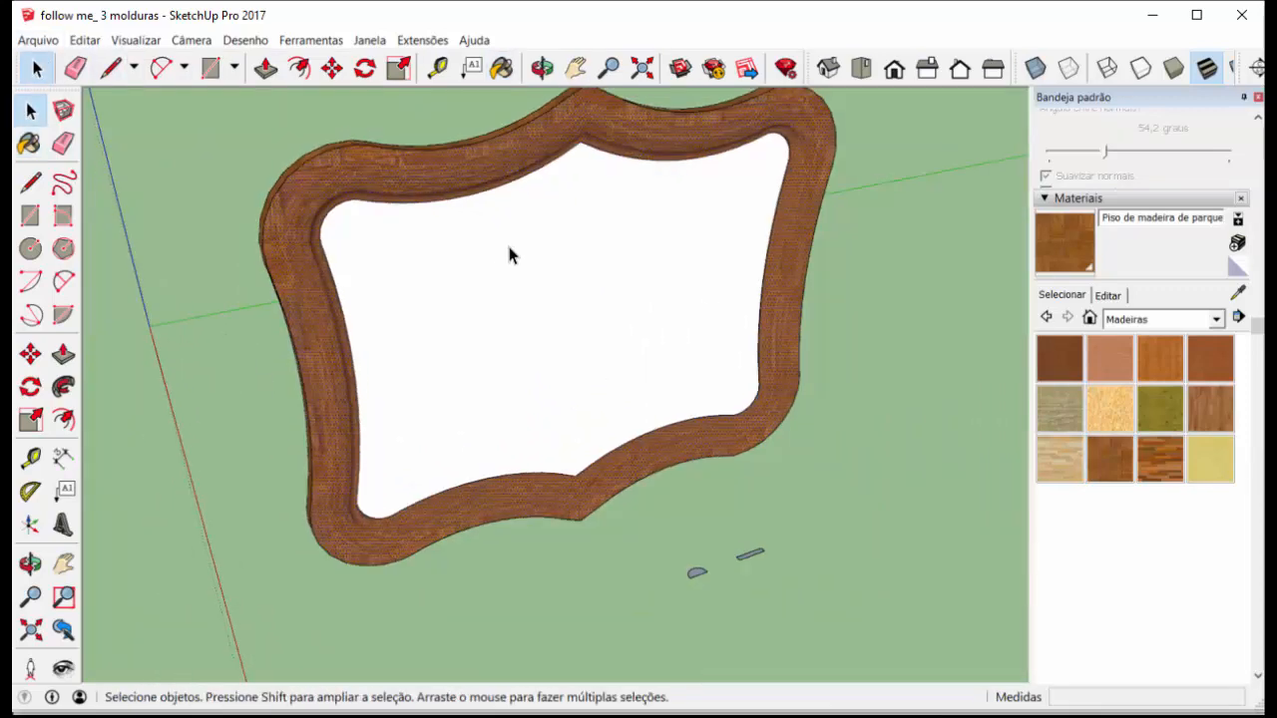
Paint the flat face inside the frame with Metal brilhante ondulado from the Metal collection
left_click(659, 342)
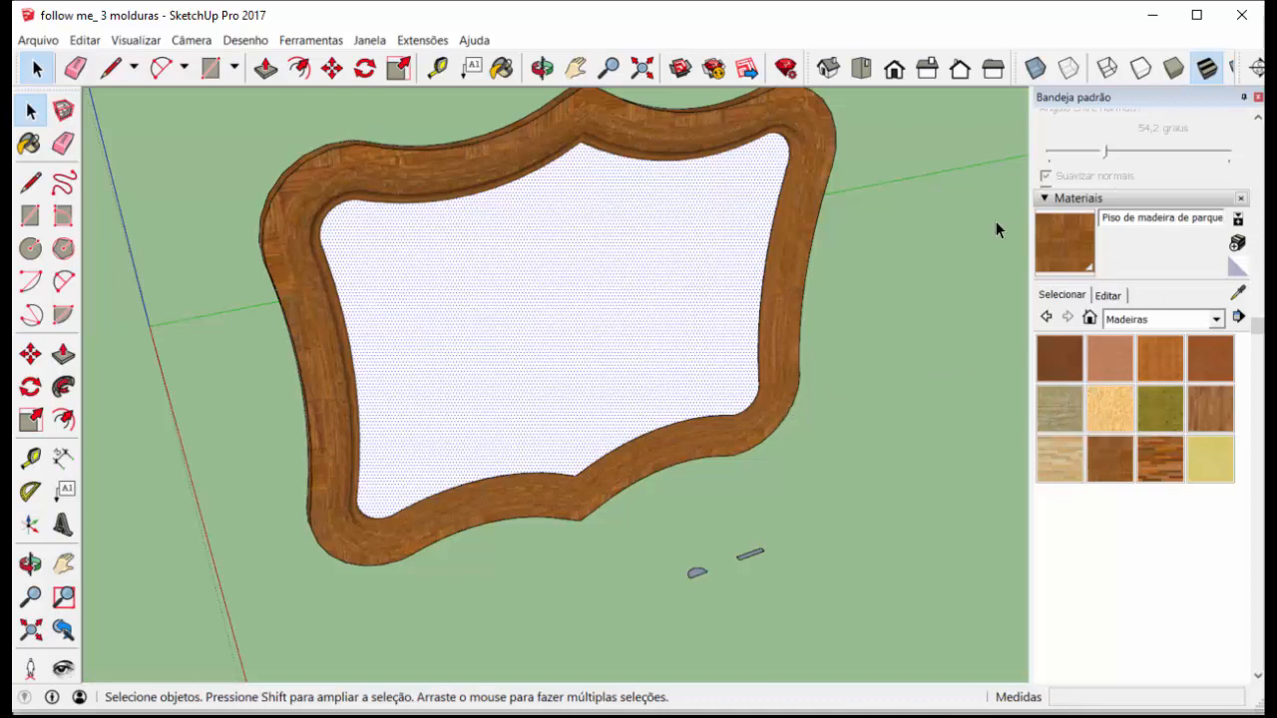
left_click(1215, 321)
left_click(1137, 448)
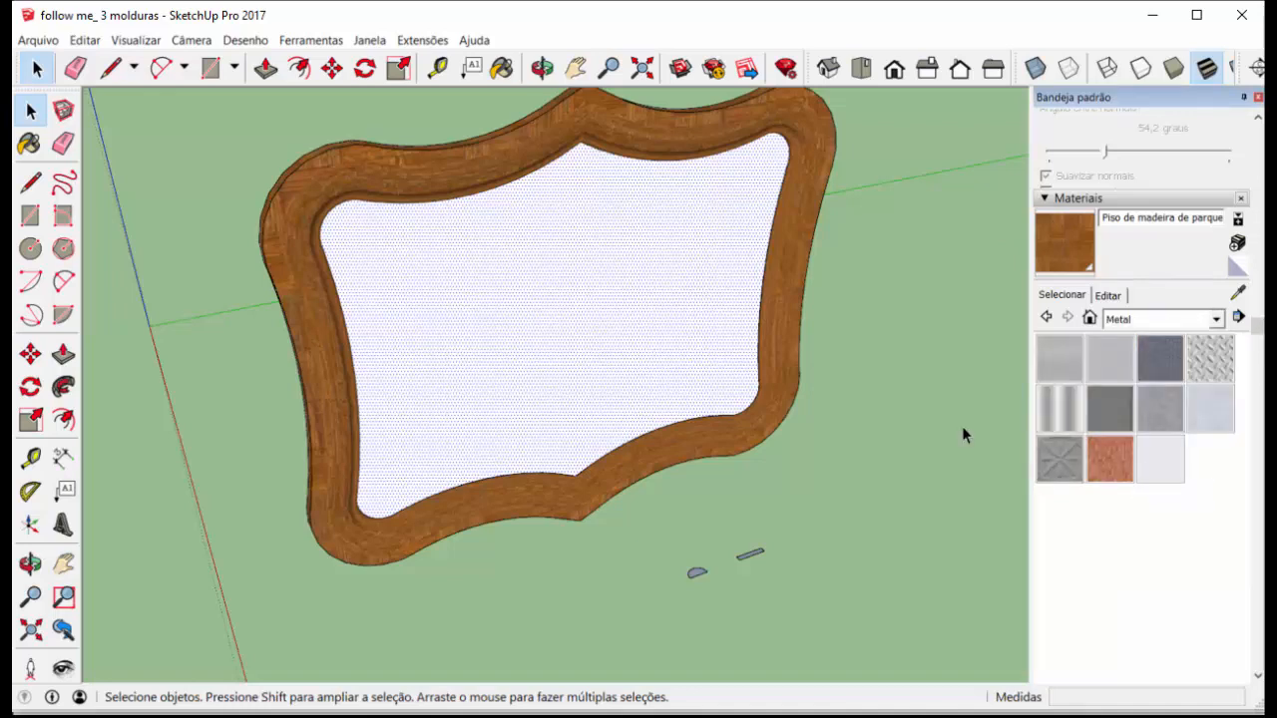
left_click(1055, 409)
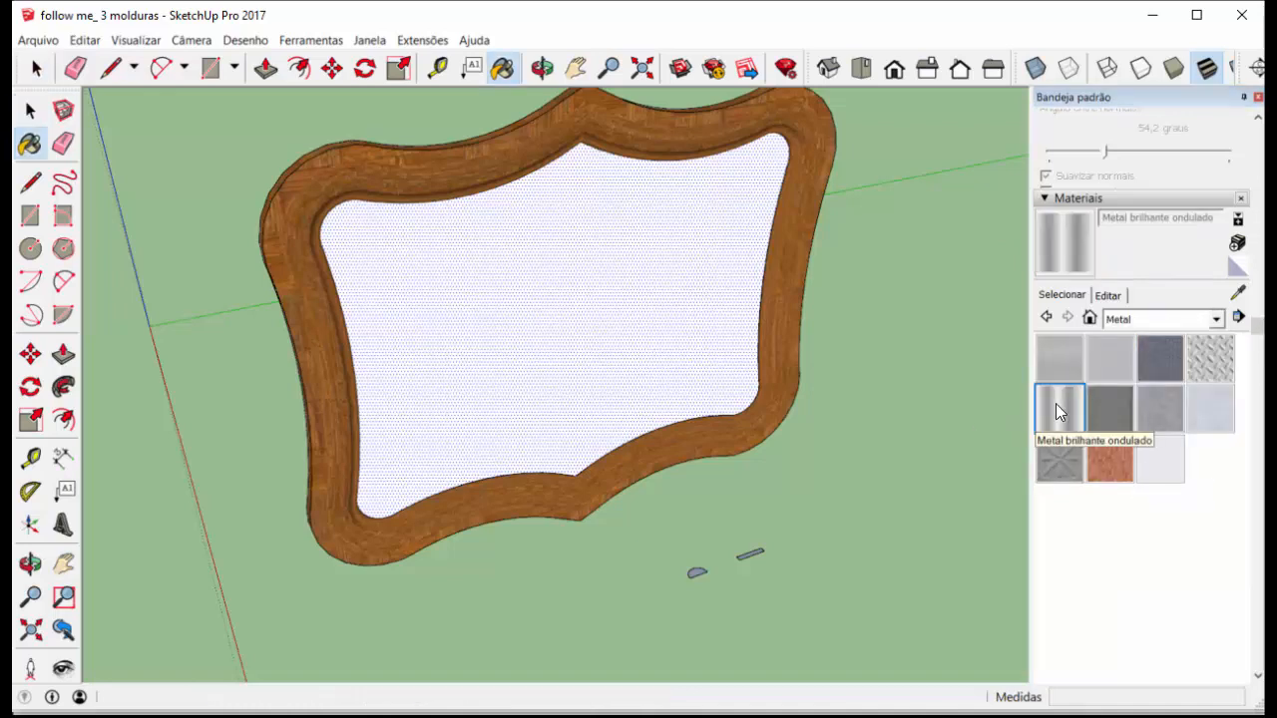
left_click(591, 416)
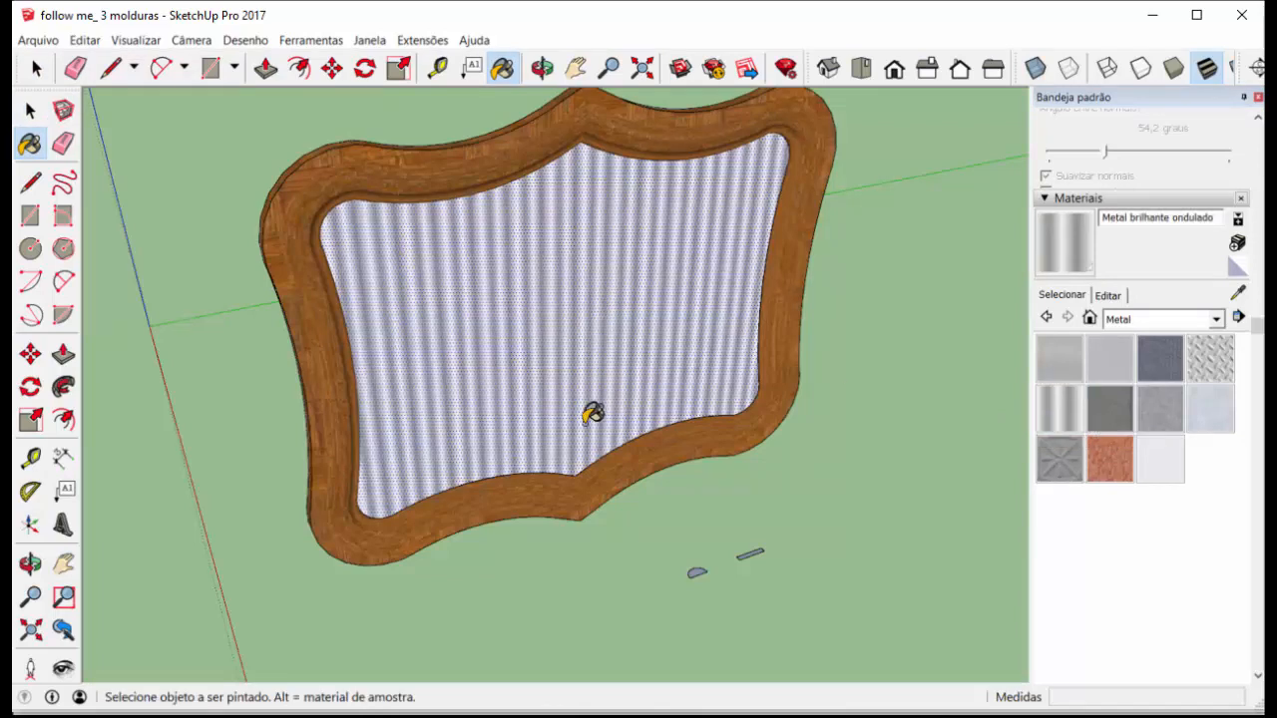
left_click(36, 68)
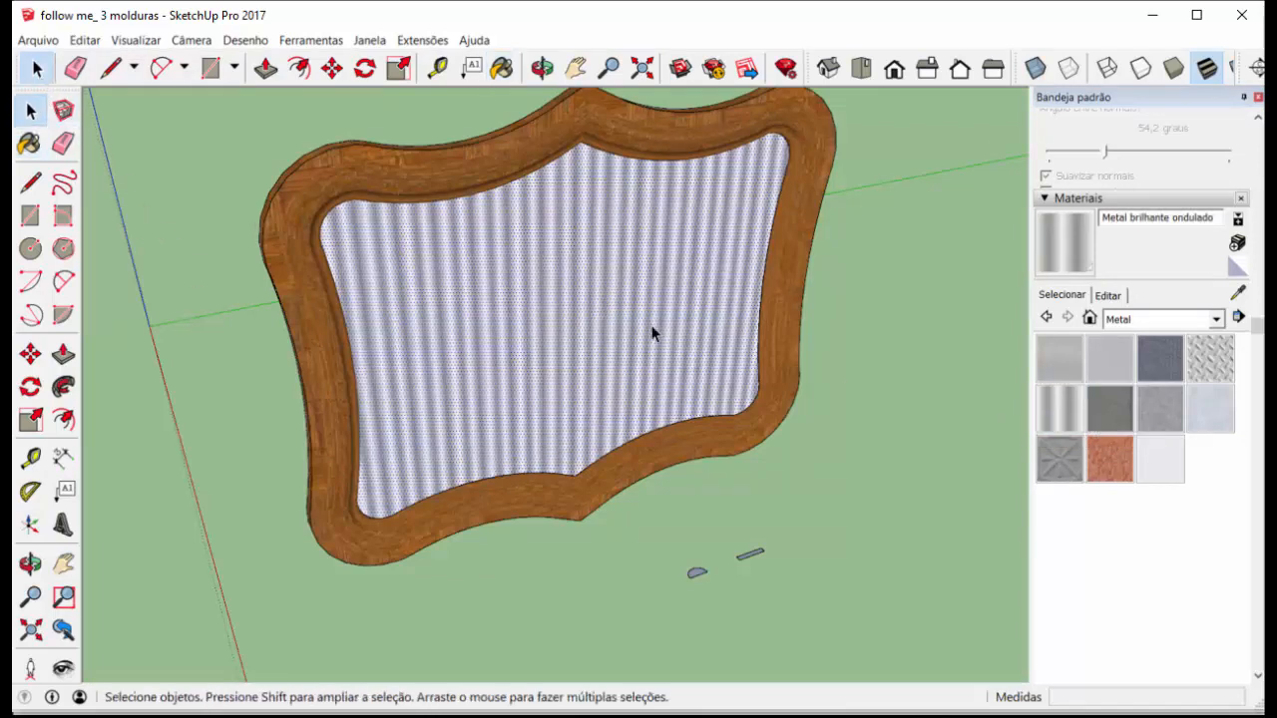
Enlarge and rotate the metal texture on the inner face so broad diagonal bands cross it like a mirror reflection
right_click(554, 320)
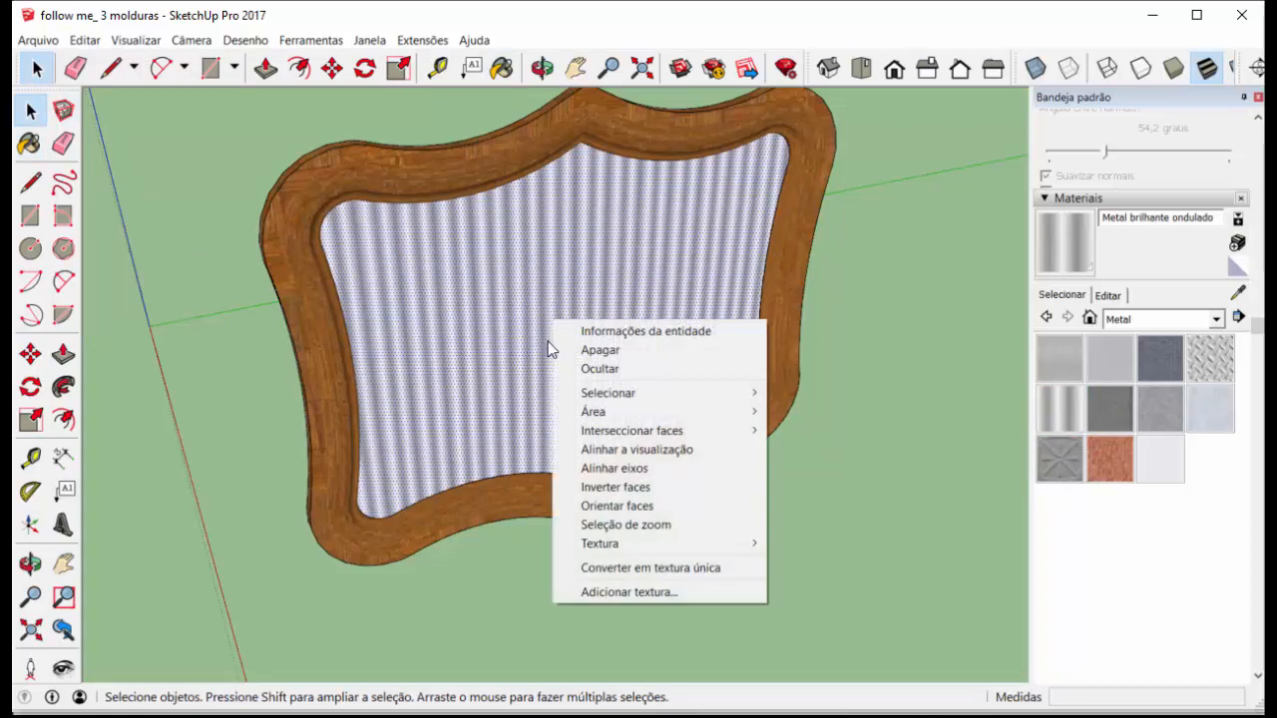
mouse_move(639, 541)
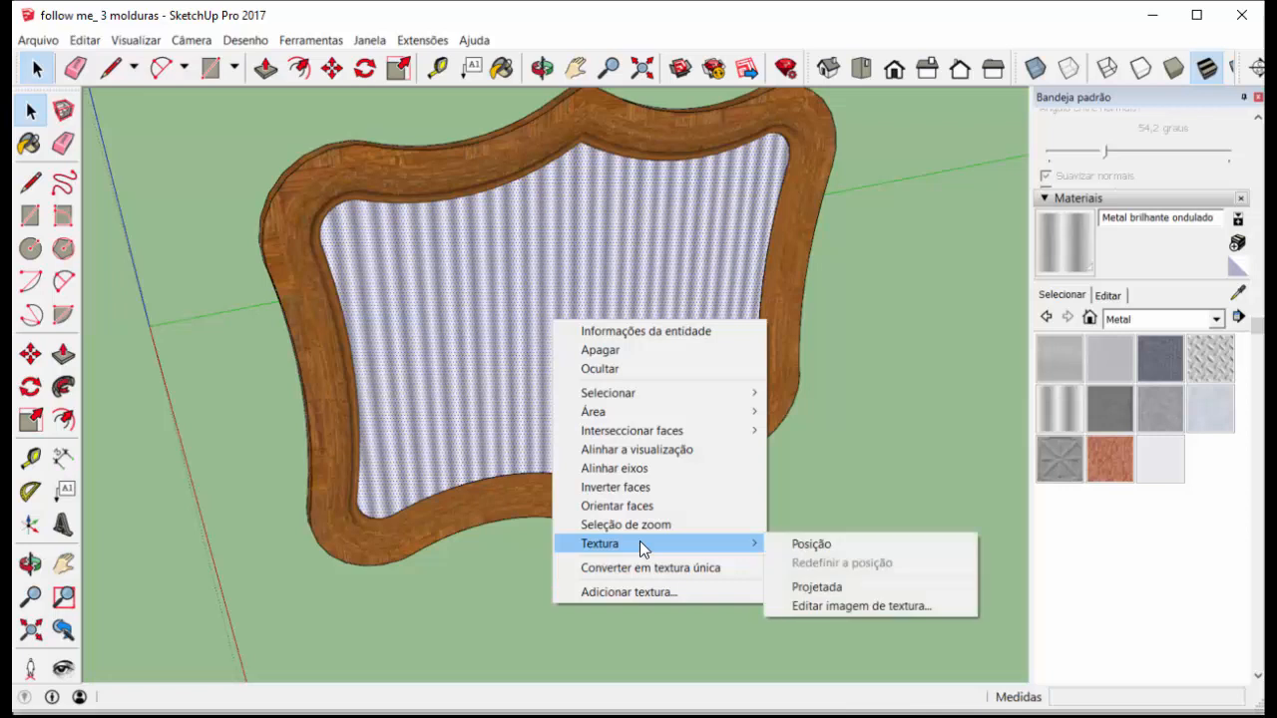
left_click(790, 546)
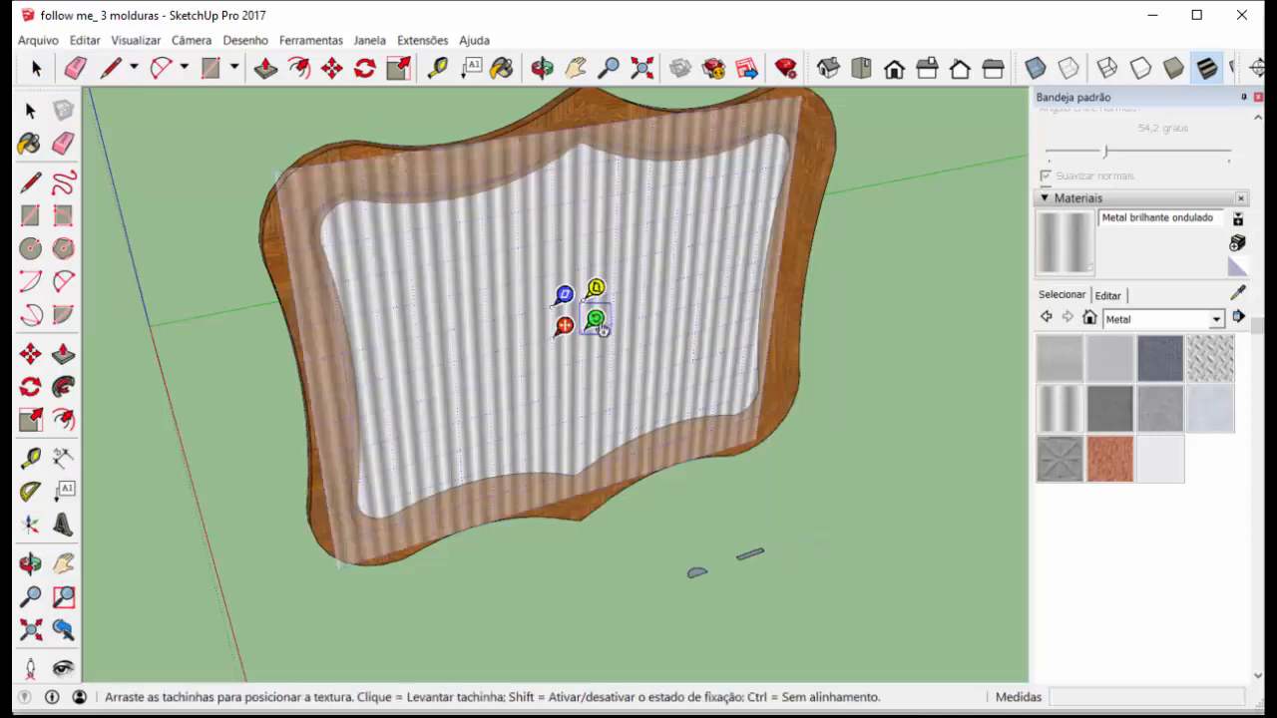
left_click_drag(599, 327, 788, 444)
left_click(994, 541)
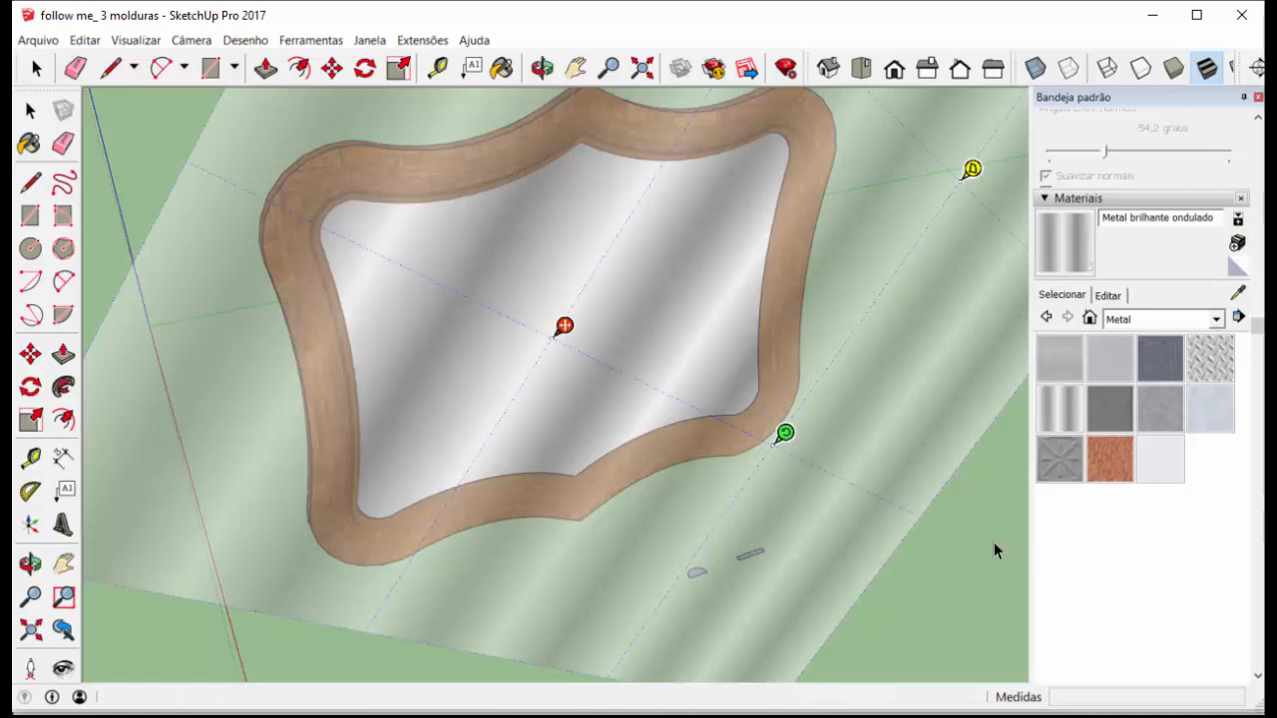
scroll(792, 429, "down", 5)
left_click(860, 496)
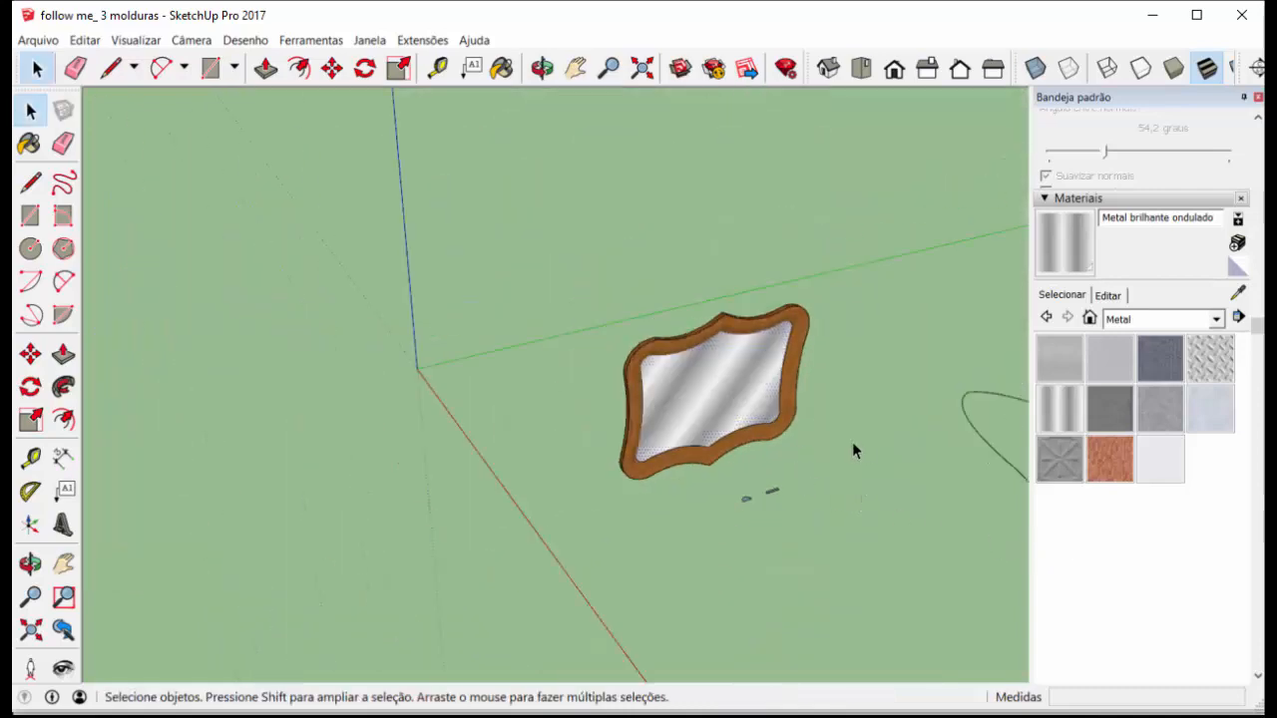
Inspect the mirror's wooden frame and metal face up close and from a distance
scroll(773, 389, "up", 5)
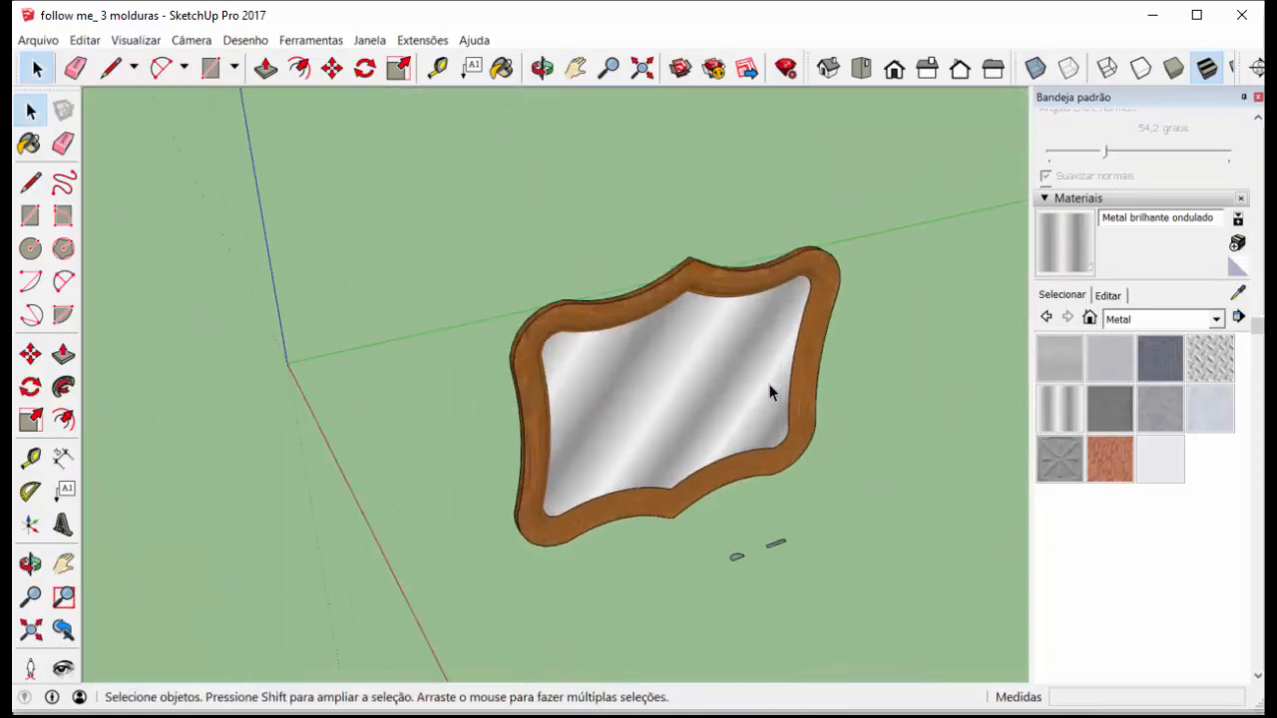
scroll(726, 334, "down", 2)
scroll(758, 364, "down", 2)
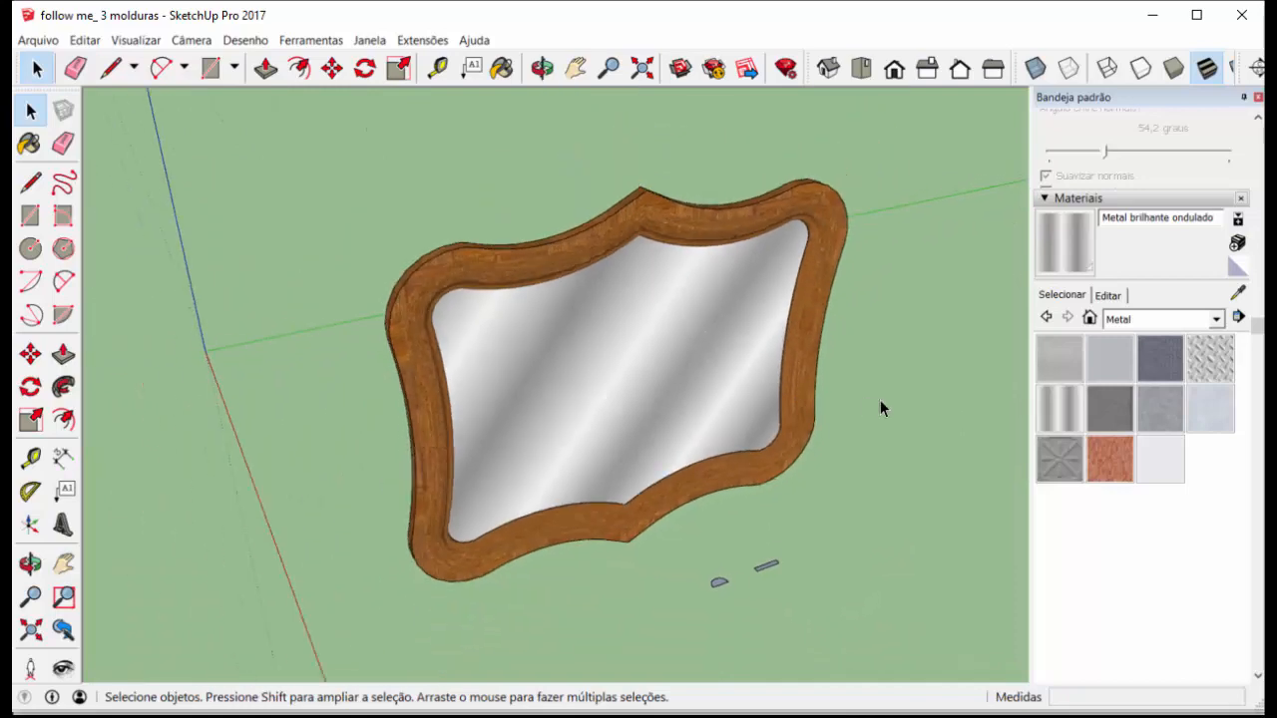
scroll(852, 360, "down", 4)
scroll(858, 376, "up", 1)
scroll(703, 312, "up", 4)
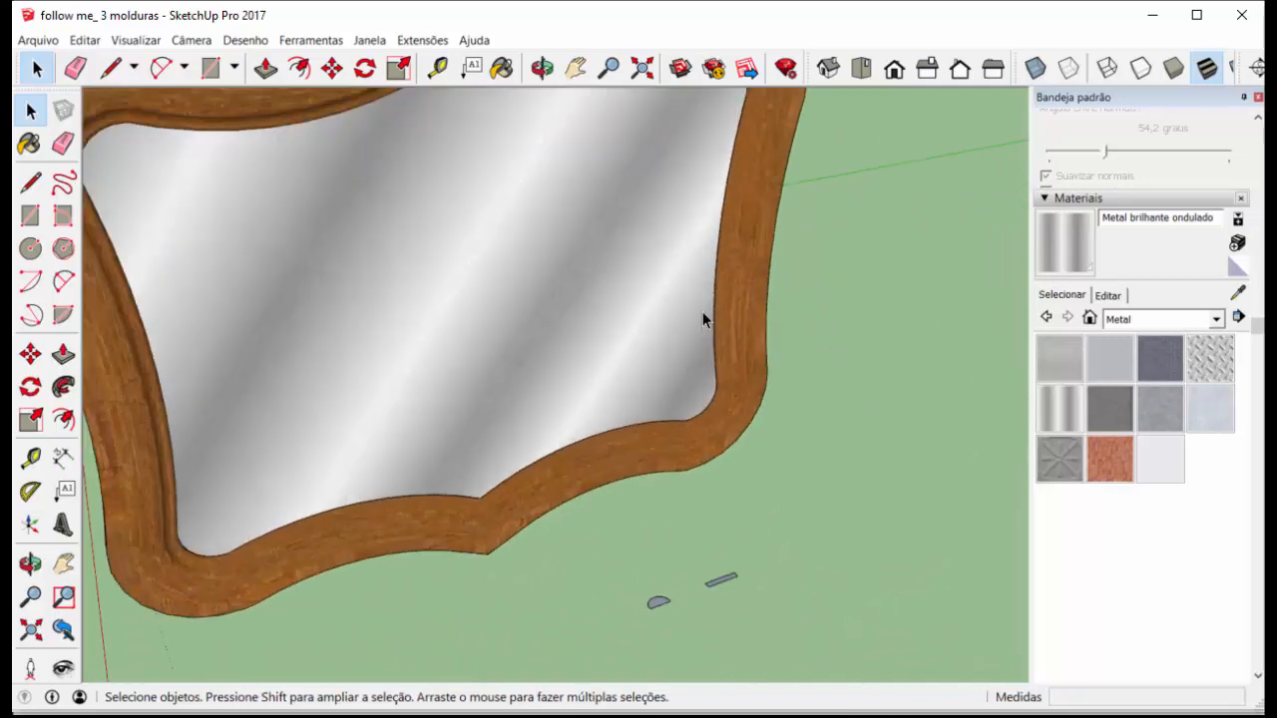
scroll(705, 316, "down", 2)
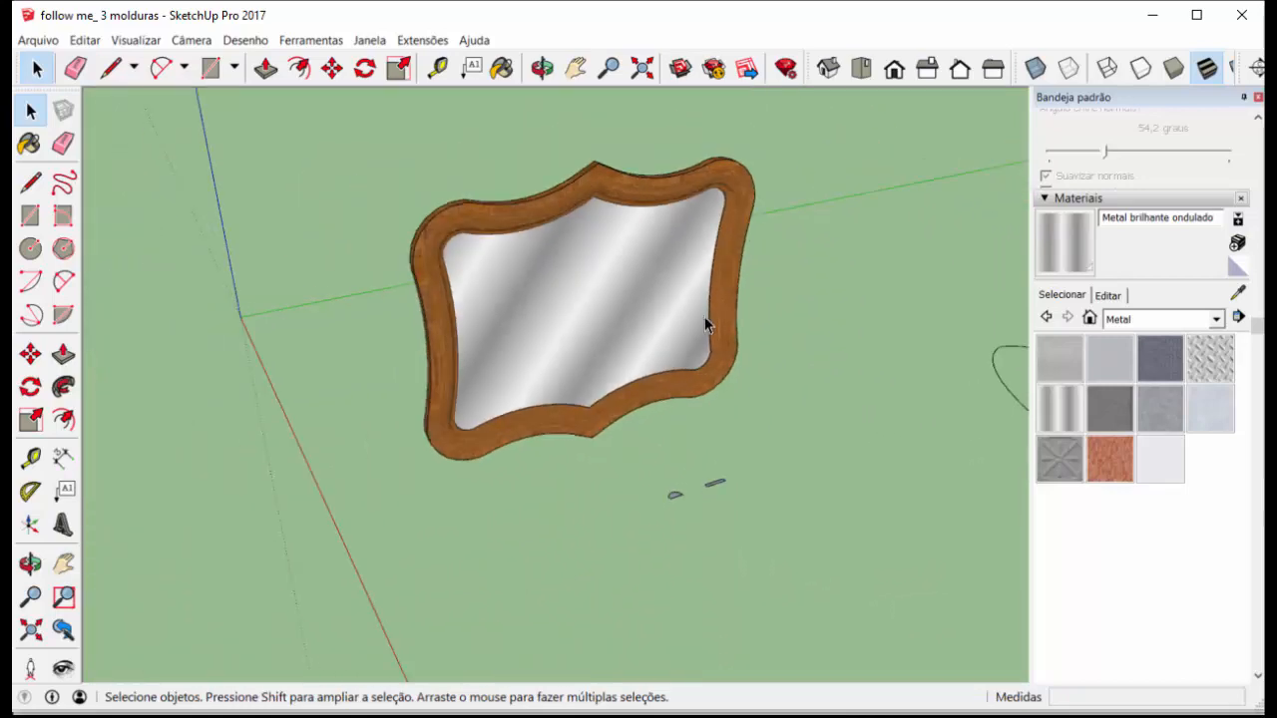
Undo the mirror's materials, edge smoothing, Follow Me frame and inner face, back to the bare outline and its profile
key("ctrl+z")
key("ctrl+z")
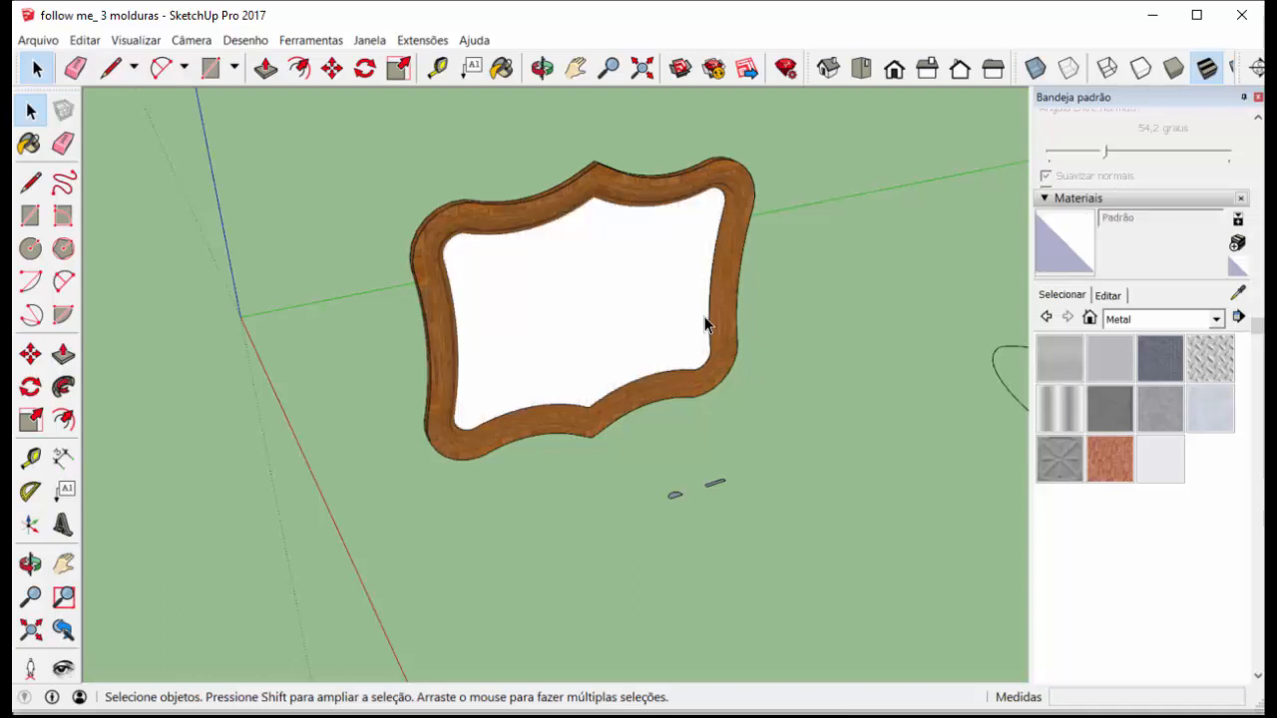
key("ctrl+z")
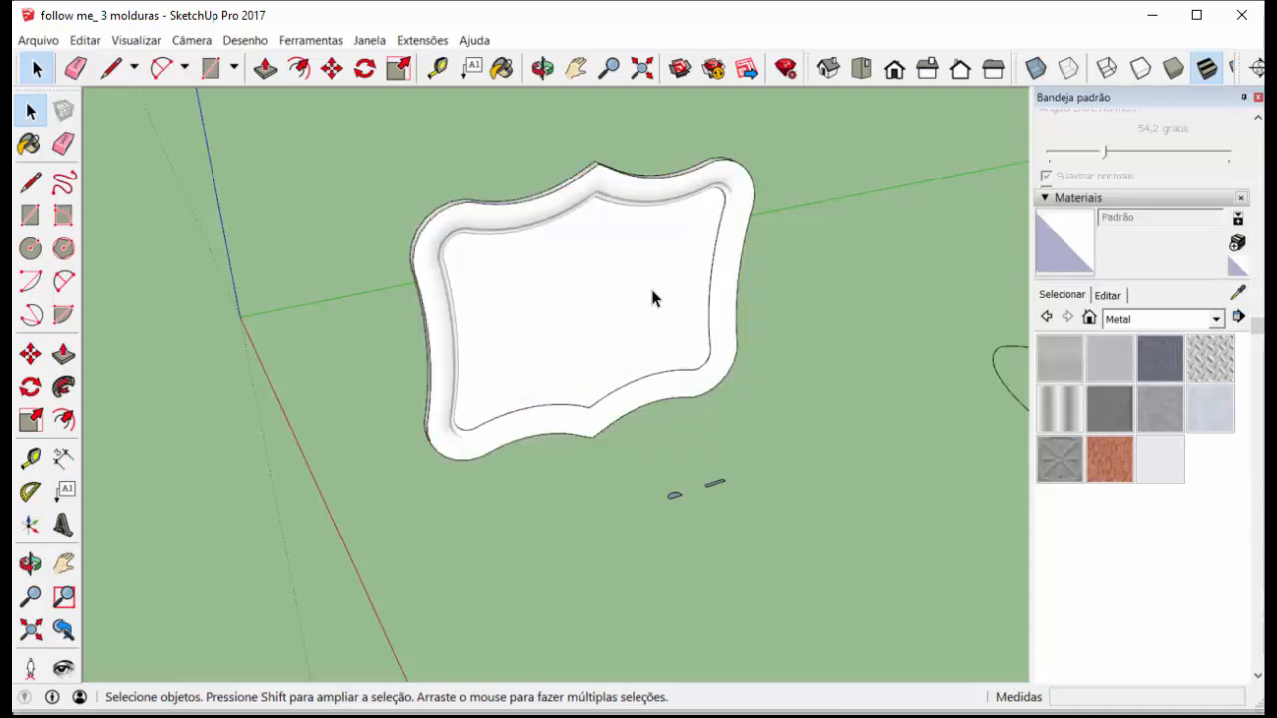
key("ctrl+z")
key("ctrl+z")
key("ctrl+z")
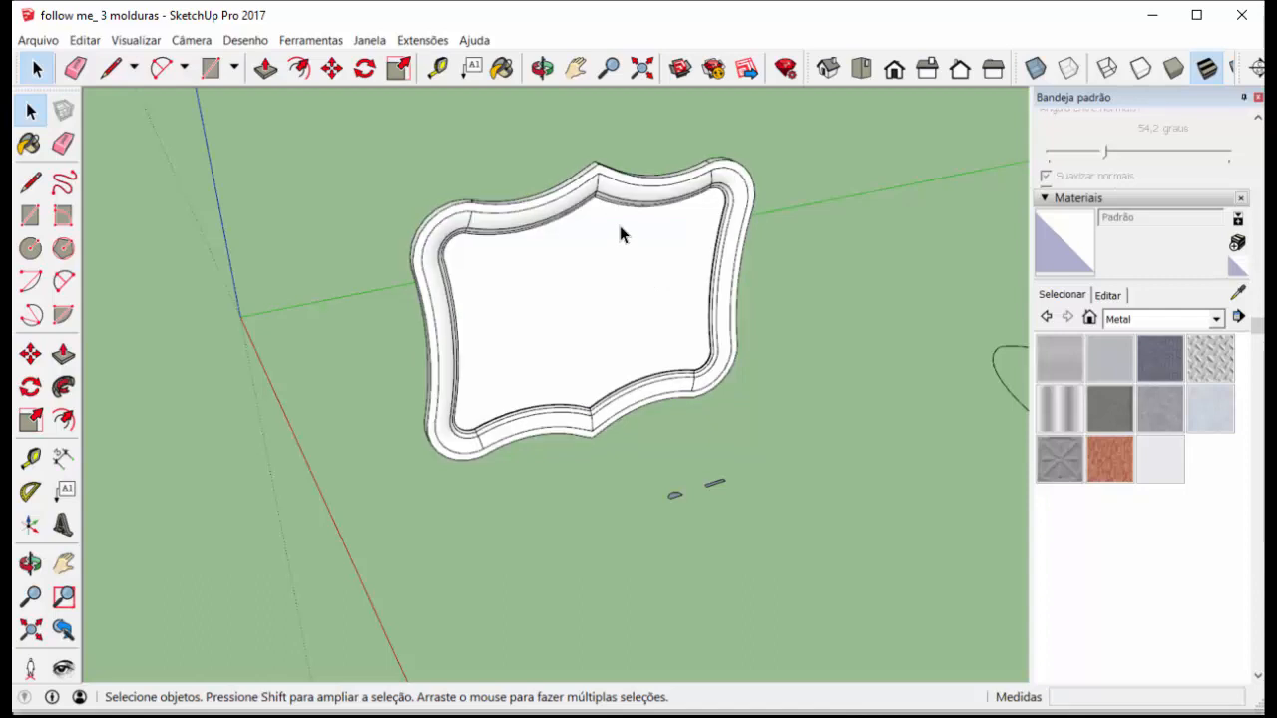
key("ctrl+z")
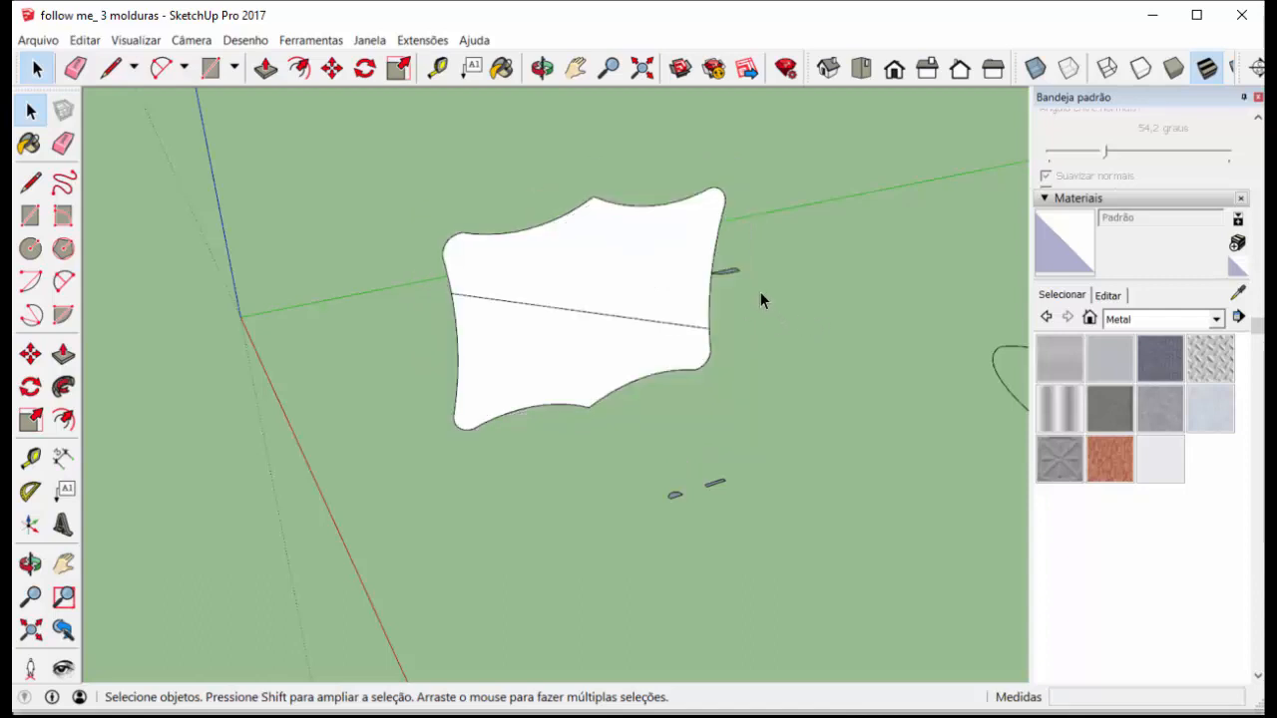
key("ctrl+z")
scroll(729, 278, "up", 5)
scroll(762, 289, "up", 5)
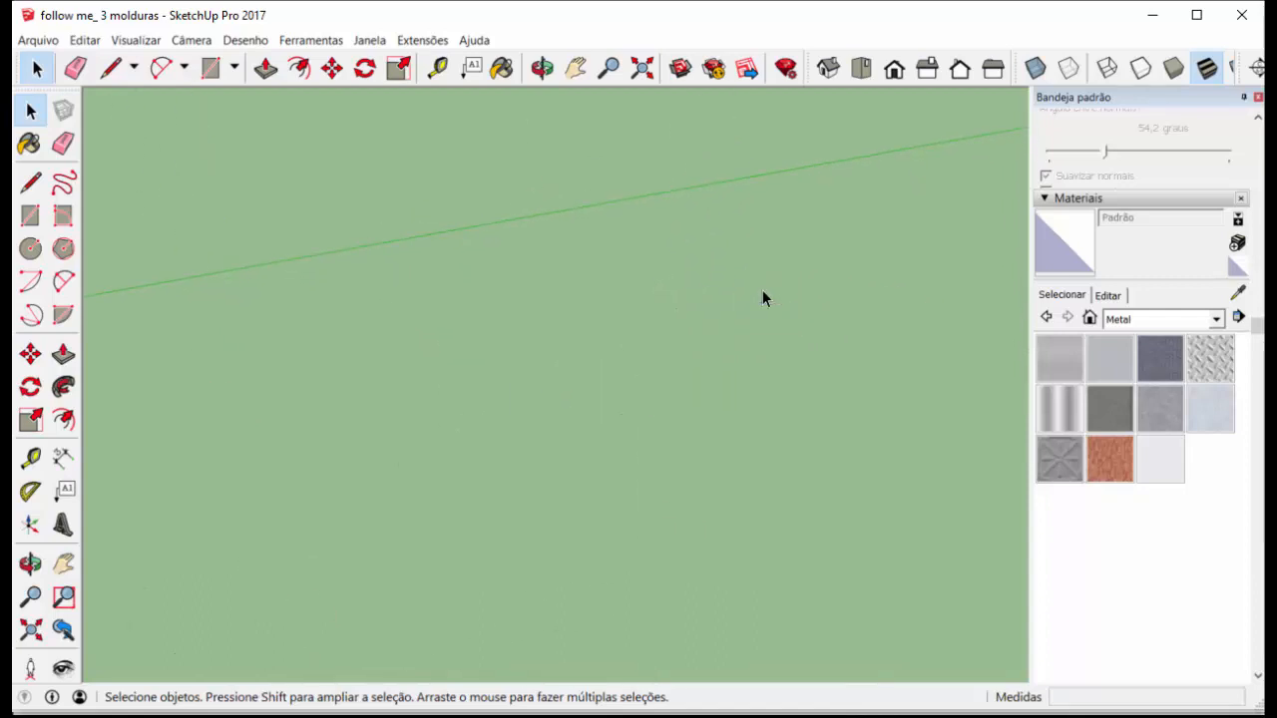
scroll(741, 325, "down", 3)
scroll(733, 307, "up", 2)
left_click(732, 308)
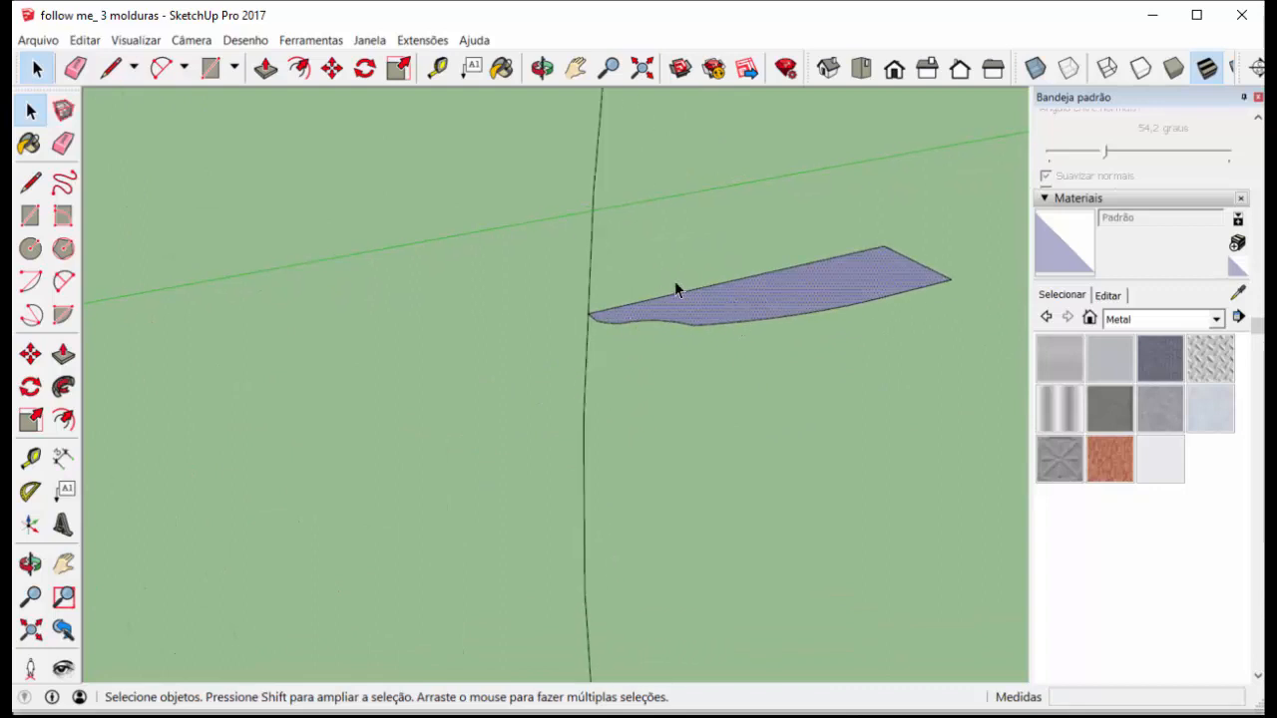
scroll(678, 300, "down", 3)
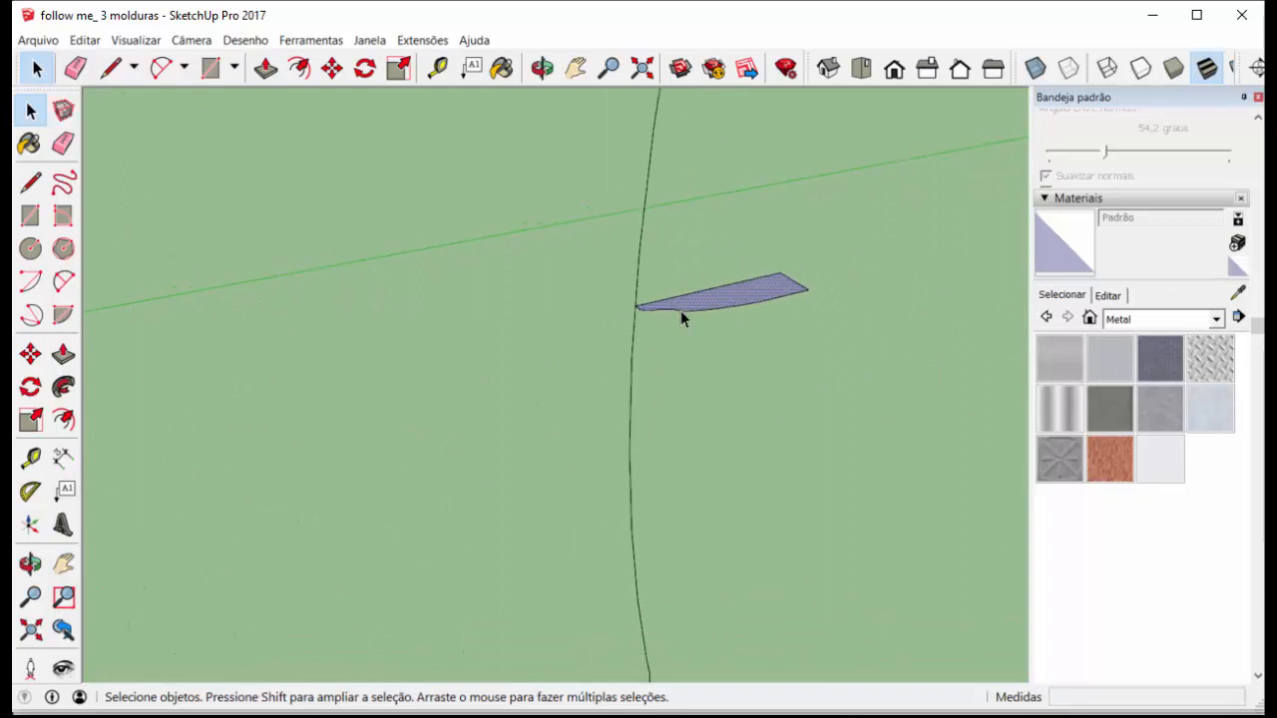
left_click(630, 363, "shift")
scroll(712, 353, "down", 5)
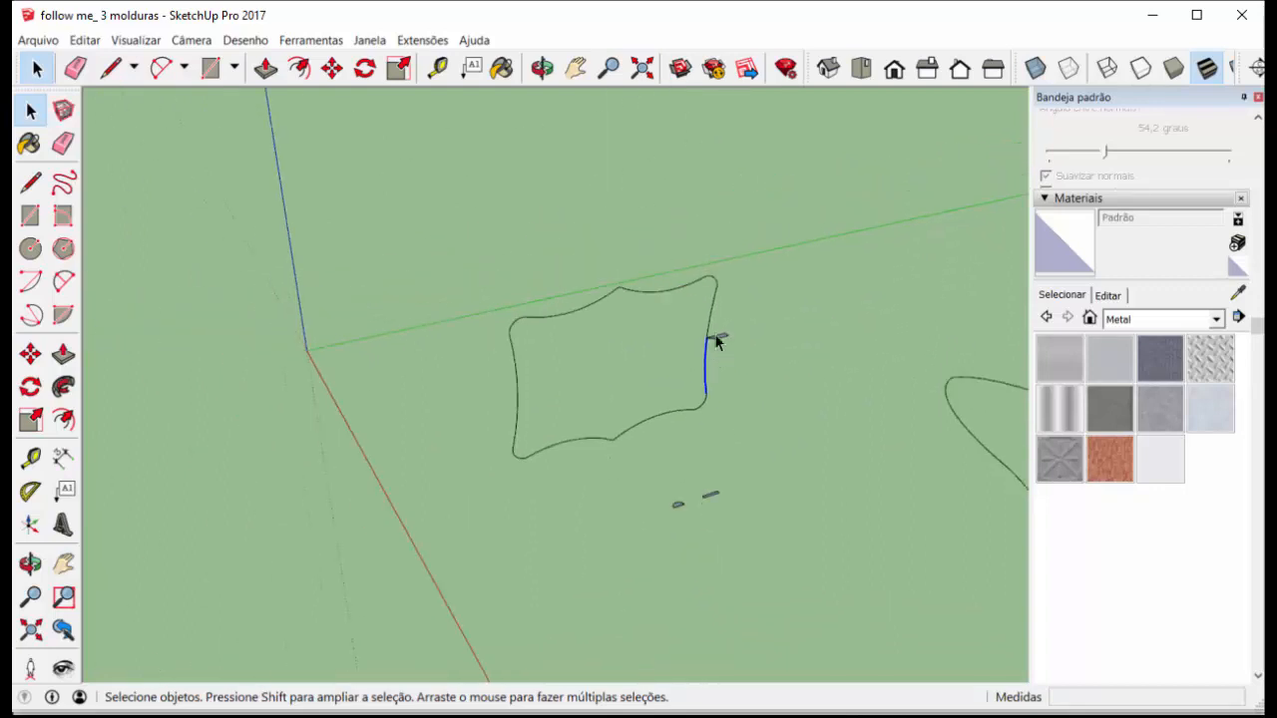
scroll(686, 320, "up", 3)
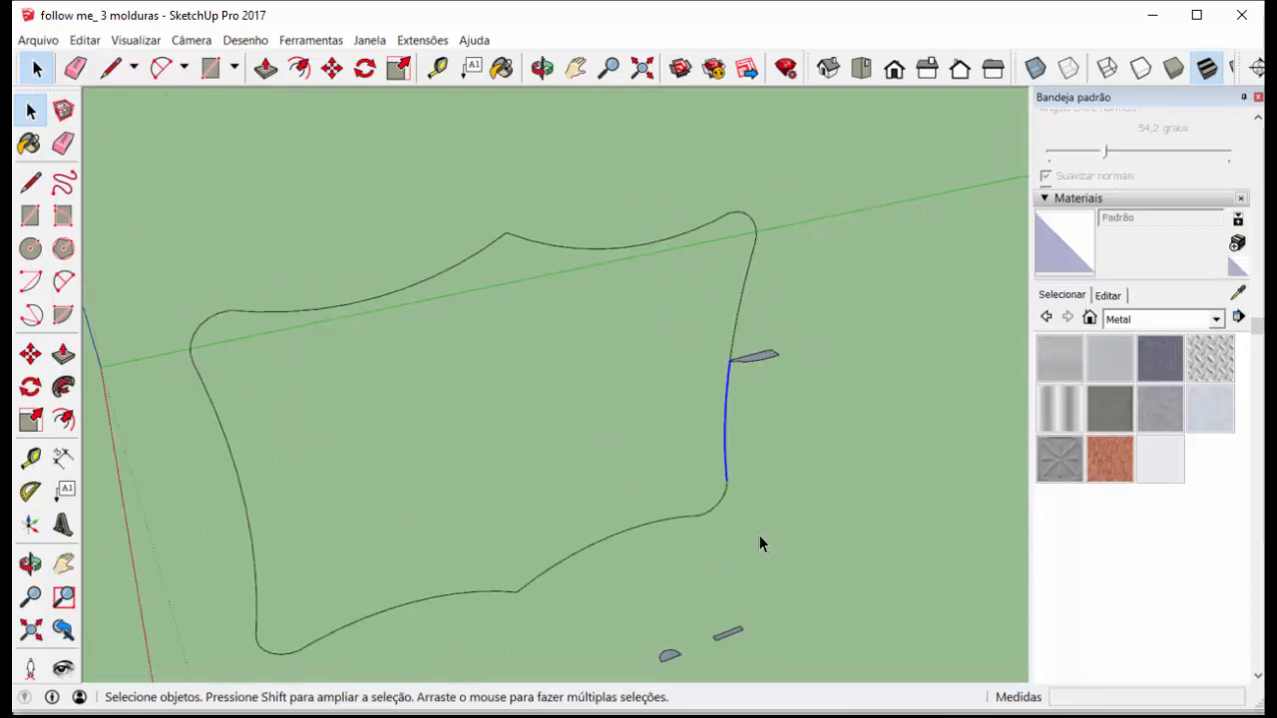
middle_click_drag(764, 450, 781, 506)
left_click_drag(771, 524, 361, 499)
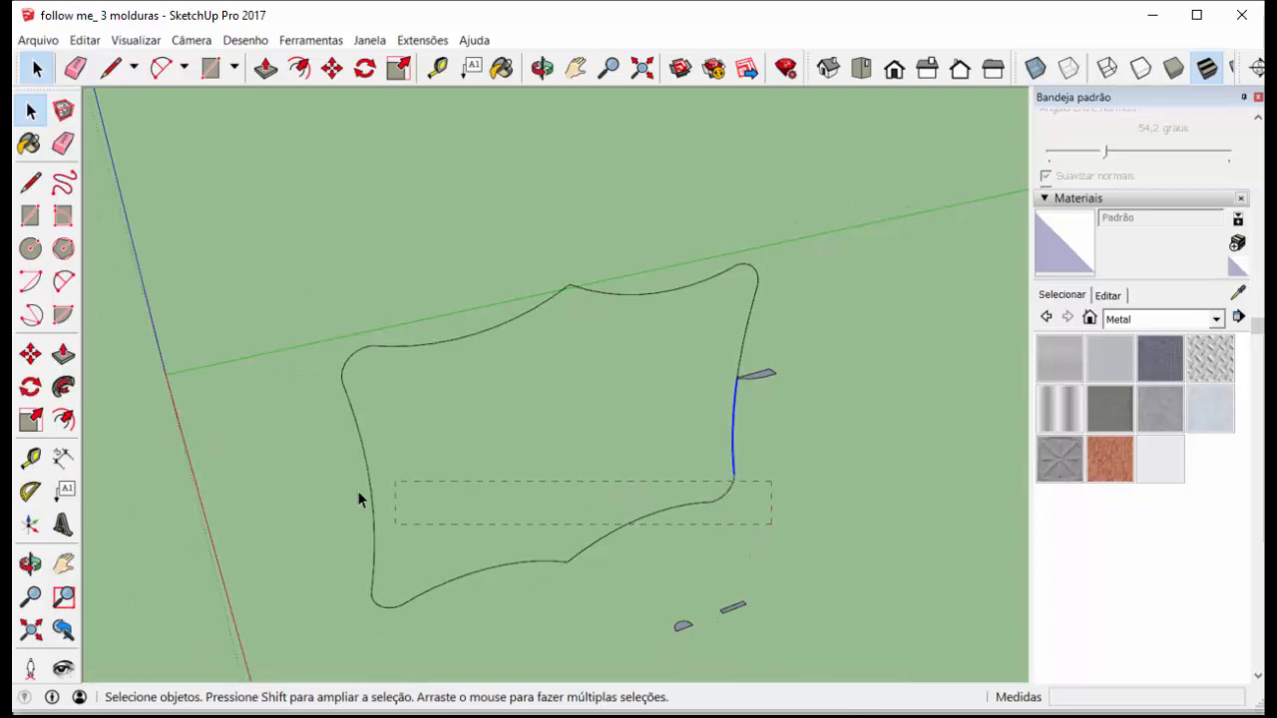
left_click_drag(320, 462, 320, 462)
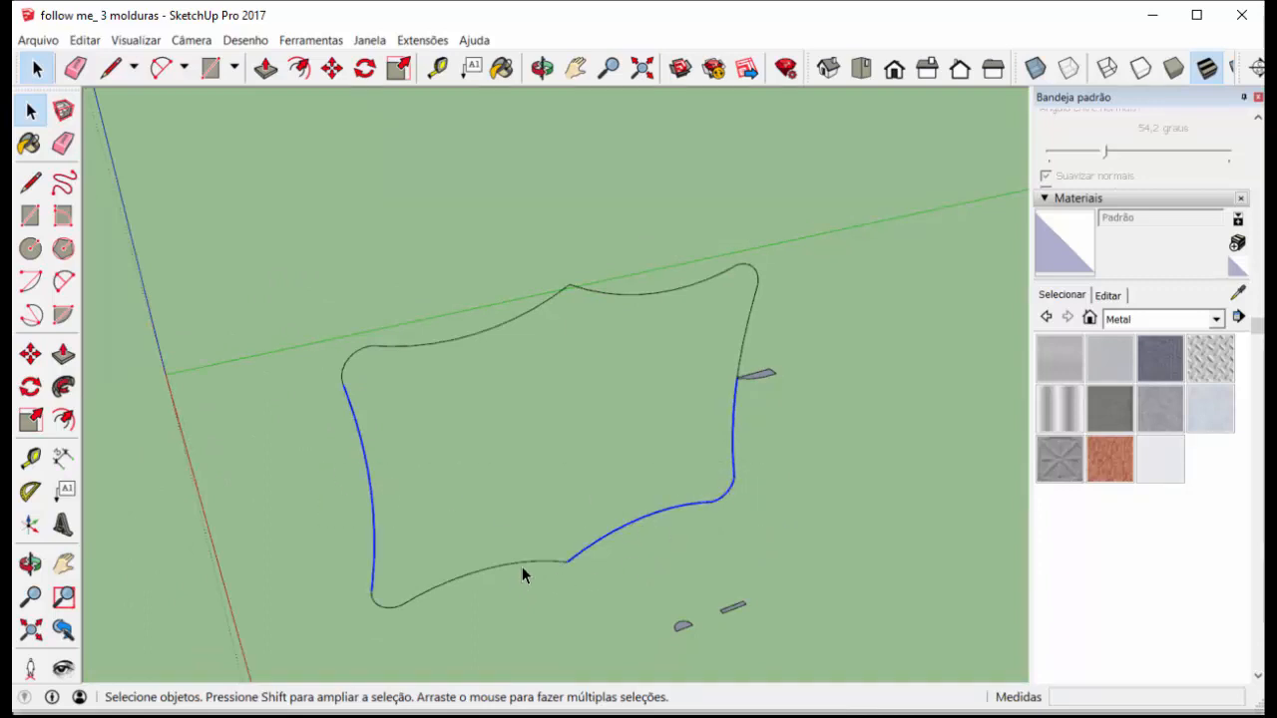
left_click(526, 565, "ctrl")
left_click(393, 607, "ctrl")
left_click(787, 369)
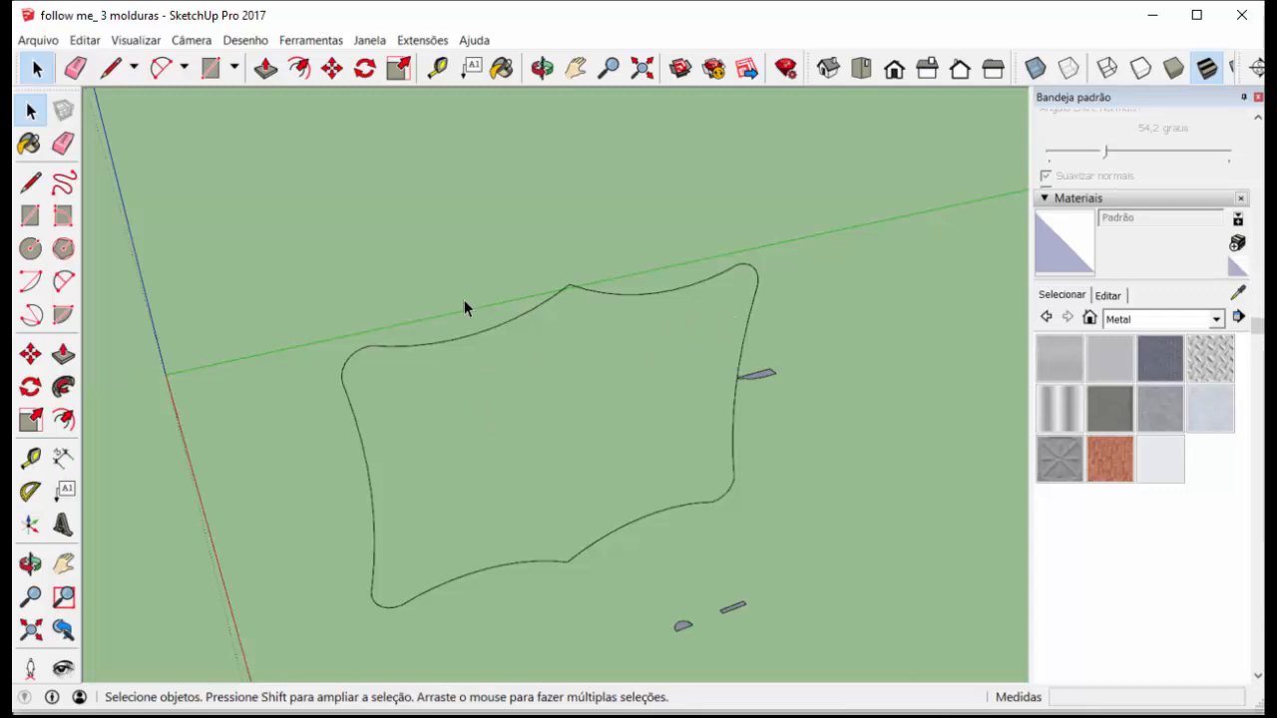
Draw a diagonal line about 1.16 m long across the mirror outline to create its face, and erase that dividing line
left_click(109, 67)
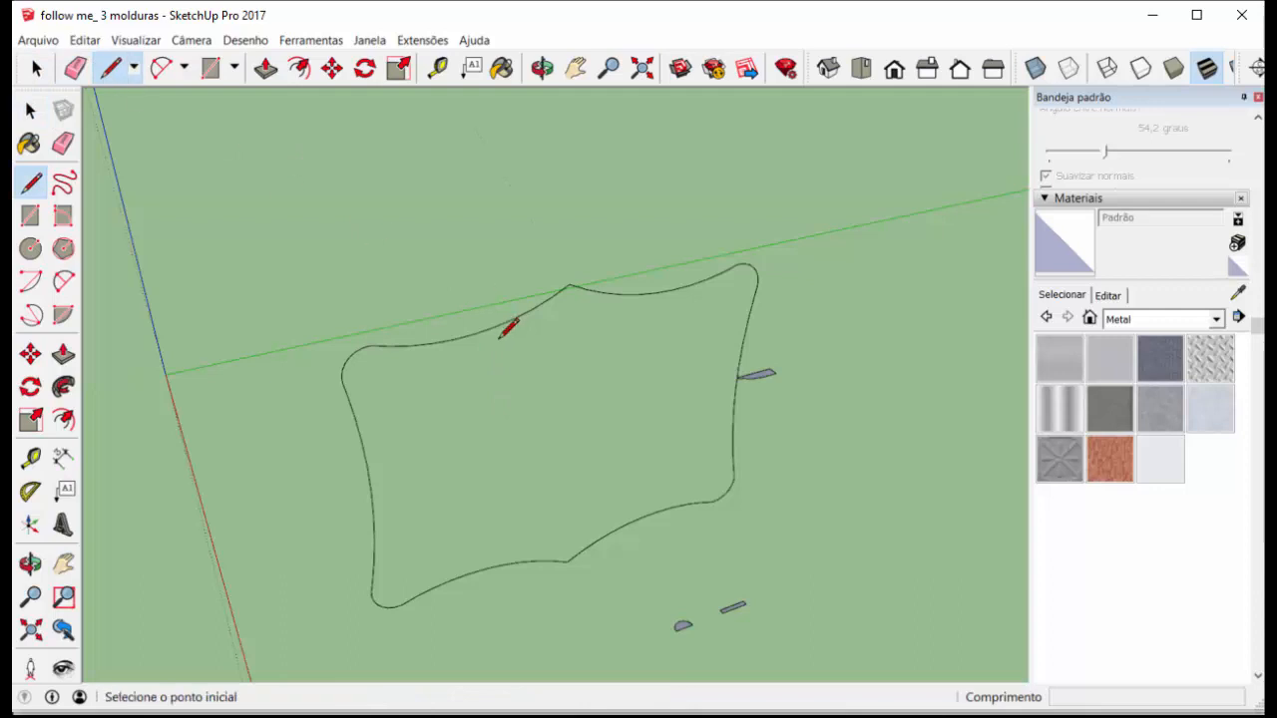
left_click(458, 337)
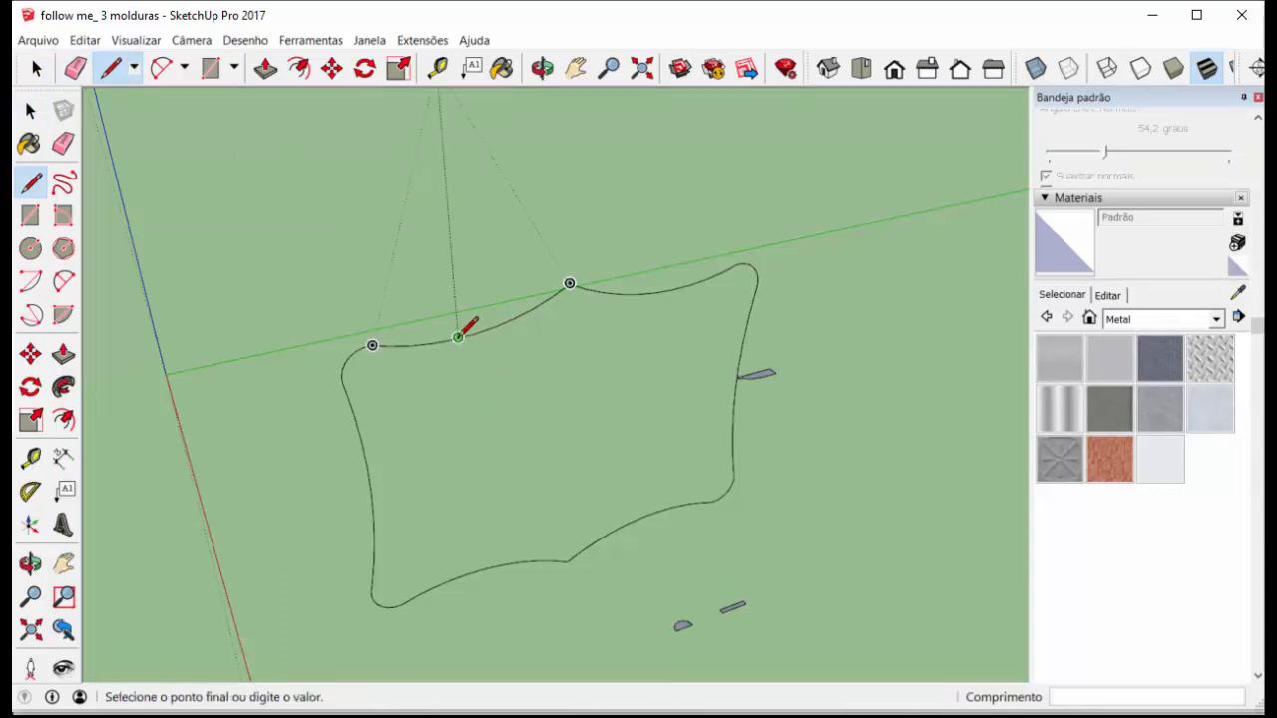
left_click(653, 512)
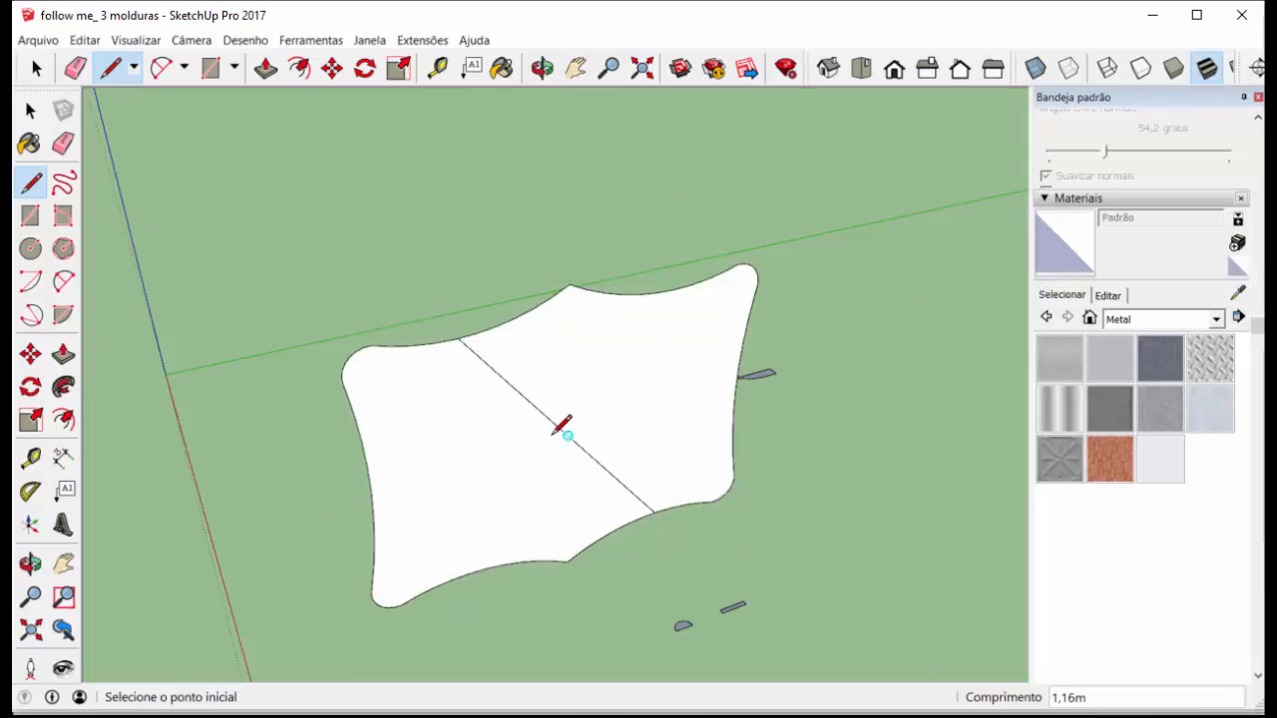
left_click(75, 67)
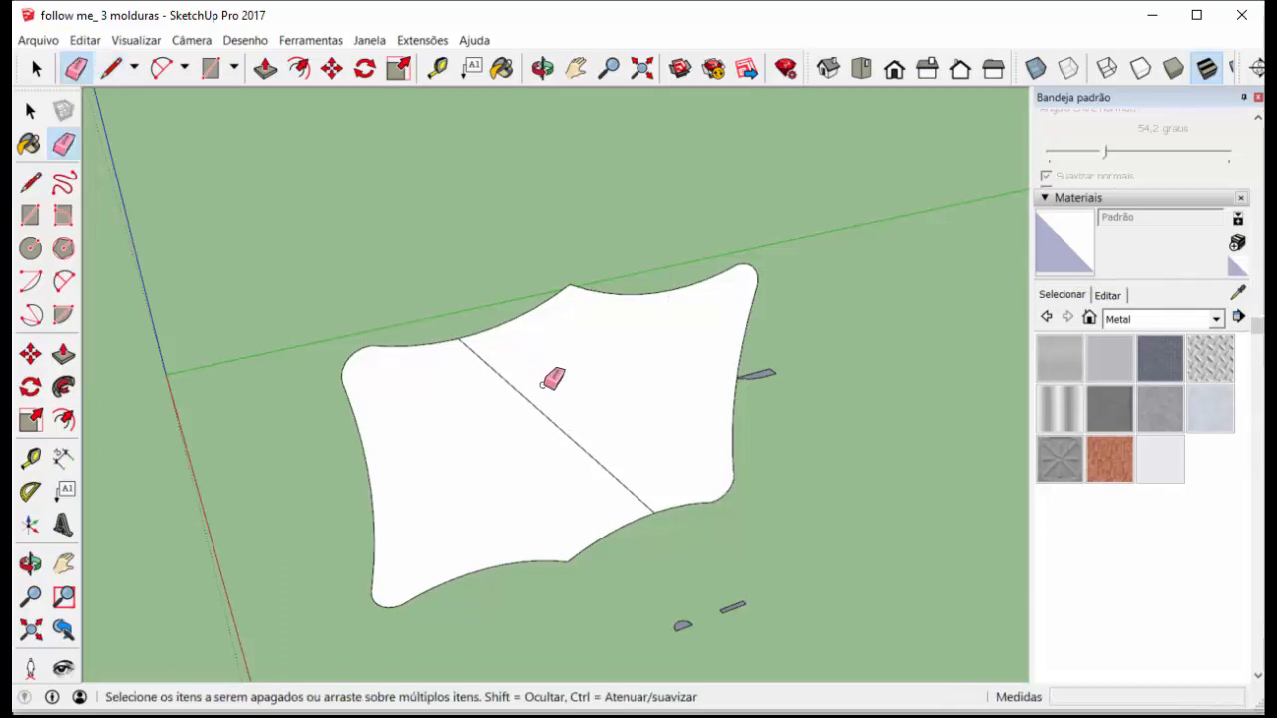
left_click_drag(544, 379, 504, 424)
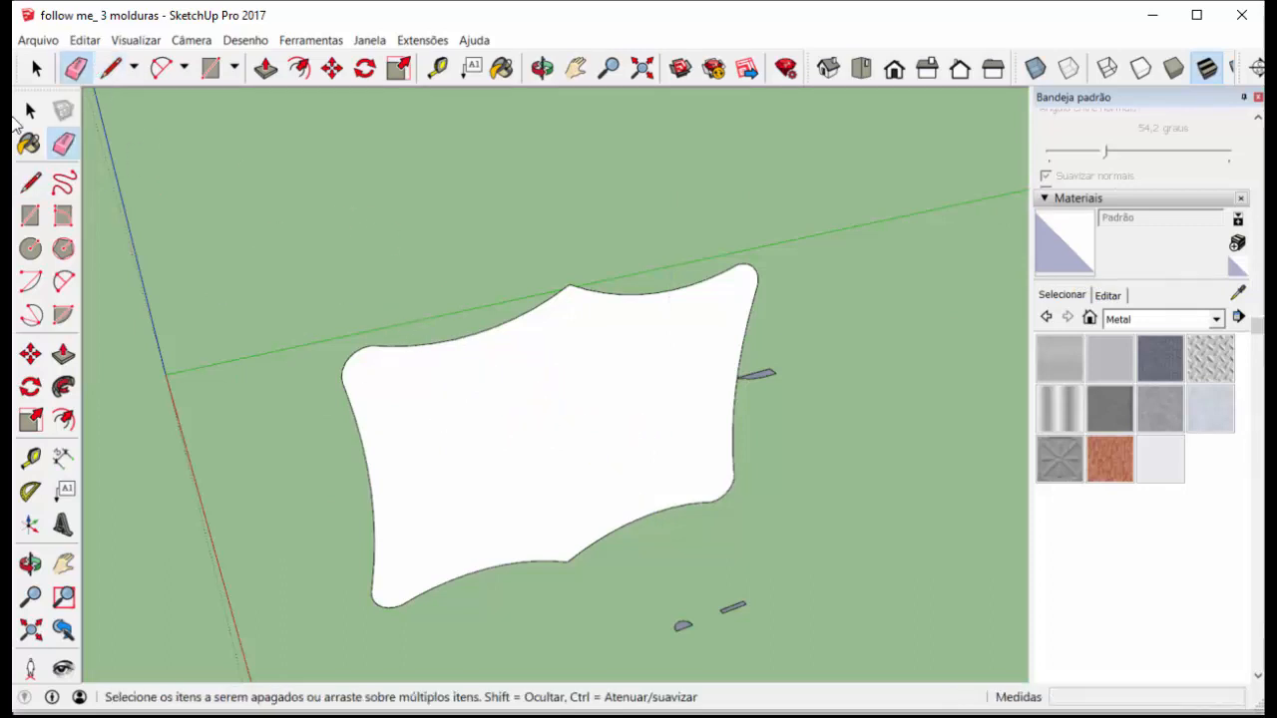
Sweep the small molding profile around the whole perimeter of the mirror face with Follow Me
left_click(36, 68)
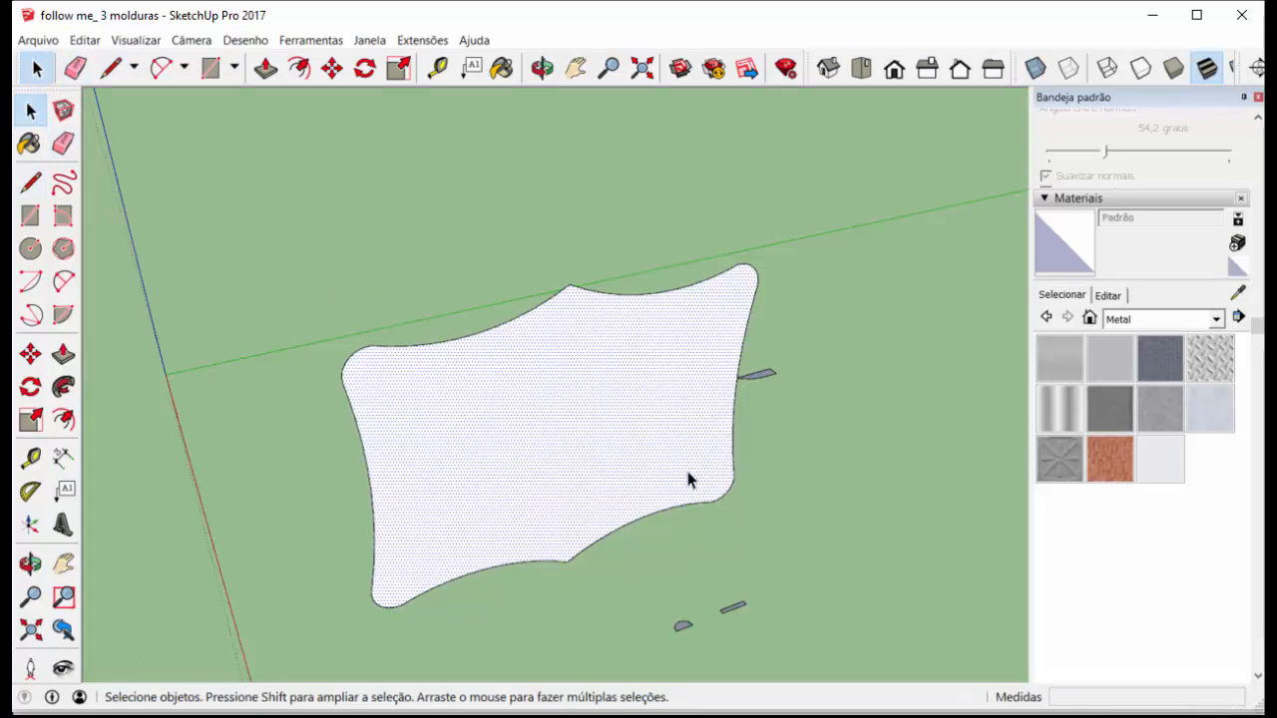
left_click(477, 288)
left_click(572, 436)
left_click(64, 388)
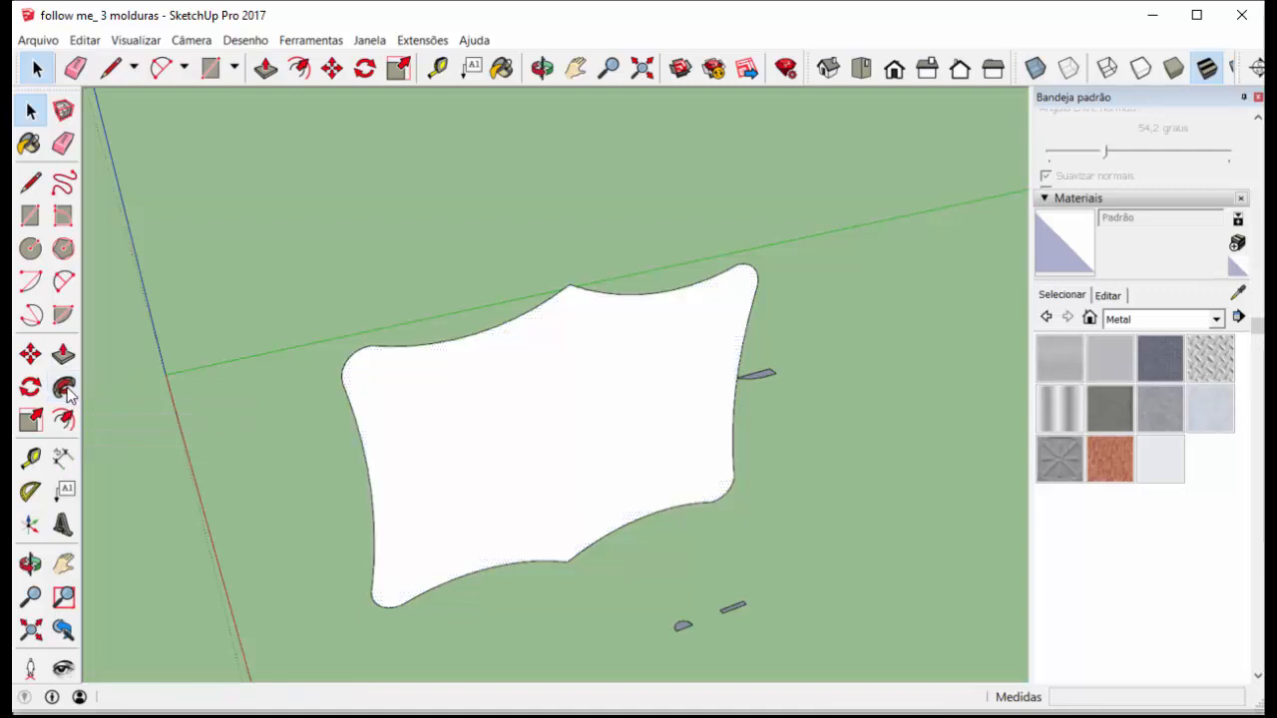
scroll(780, 387, "up", 5)
left_click(776, 385)
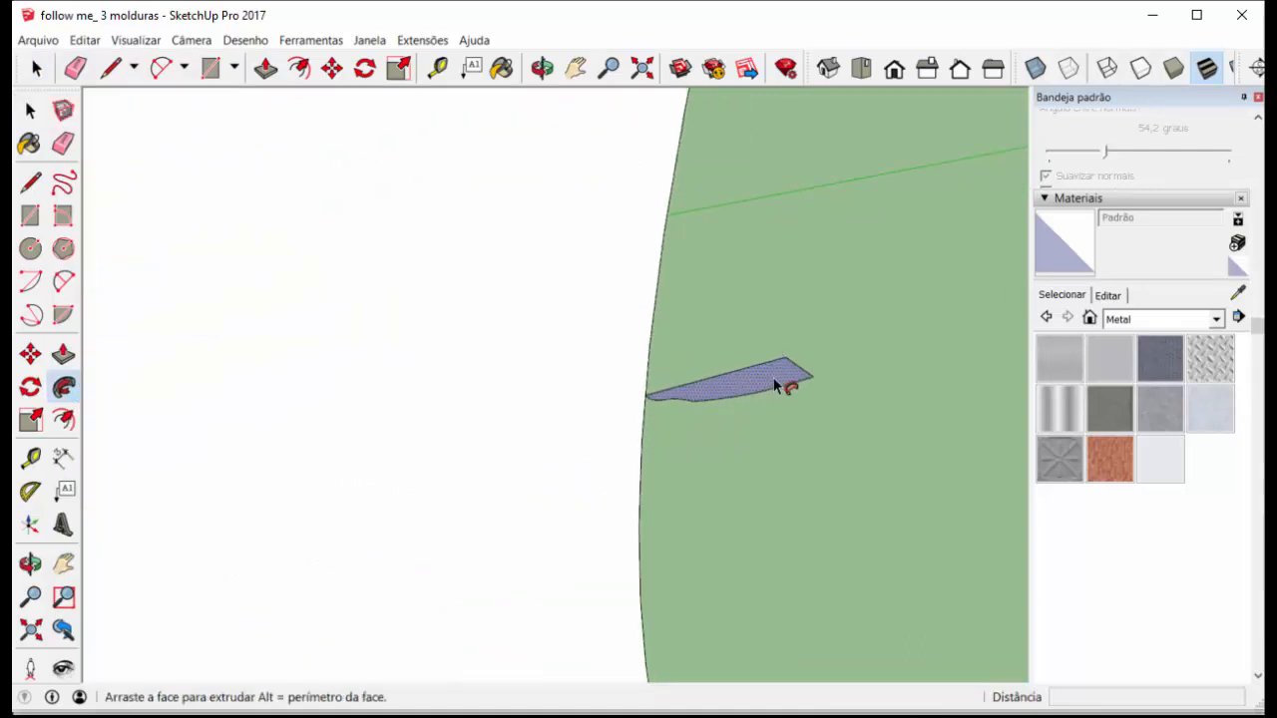
left_click(777, 385)
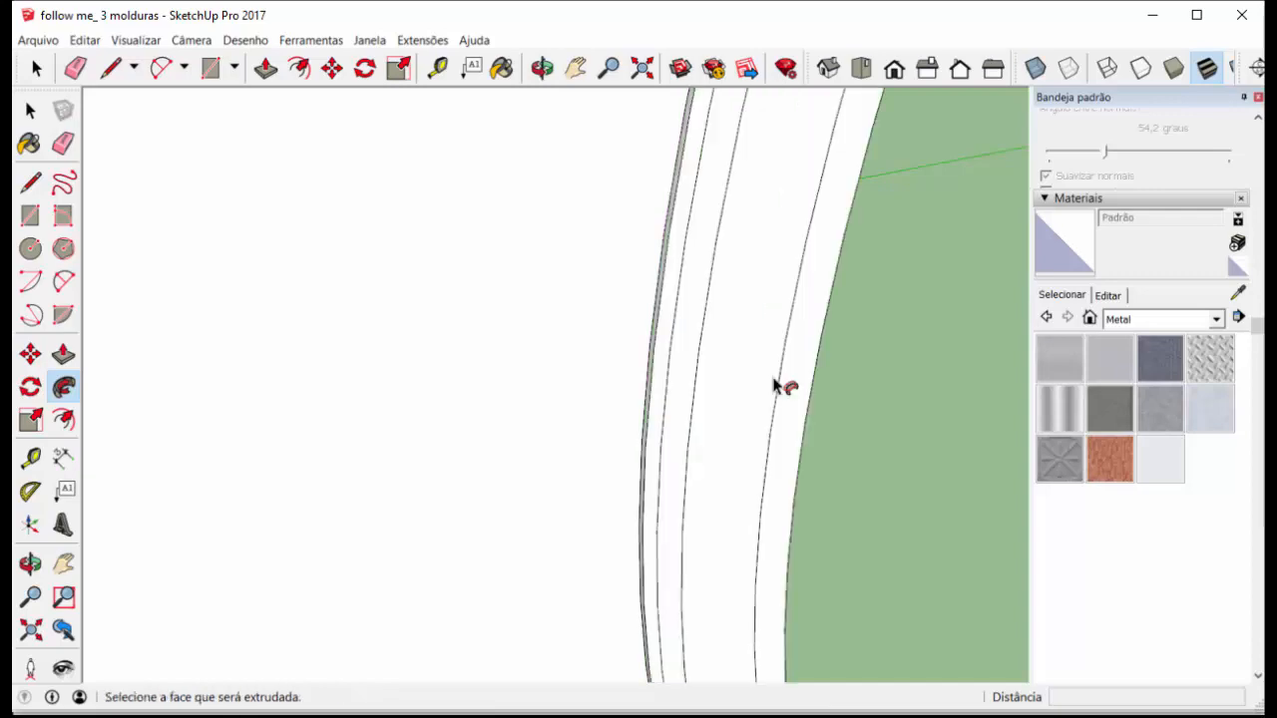
scroll(780, 374, "down", 5)
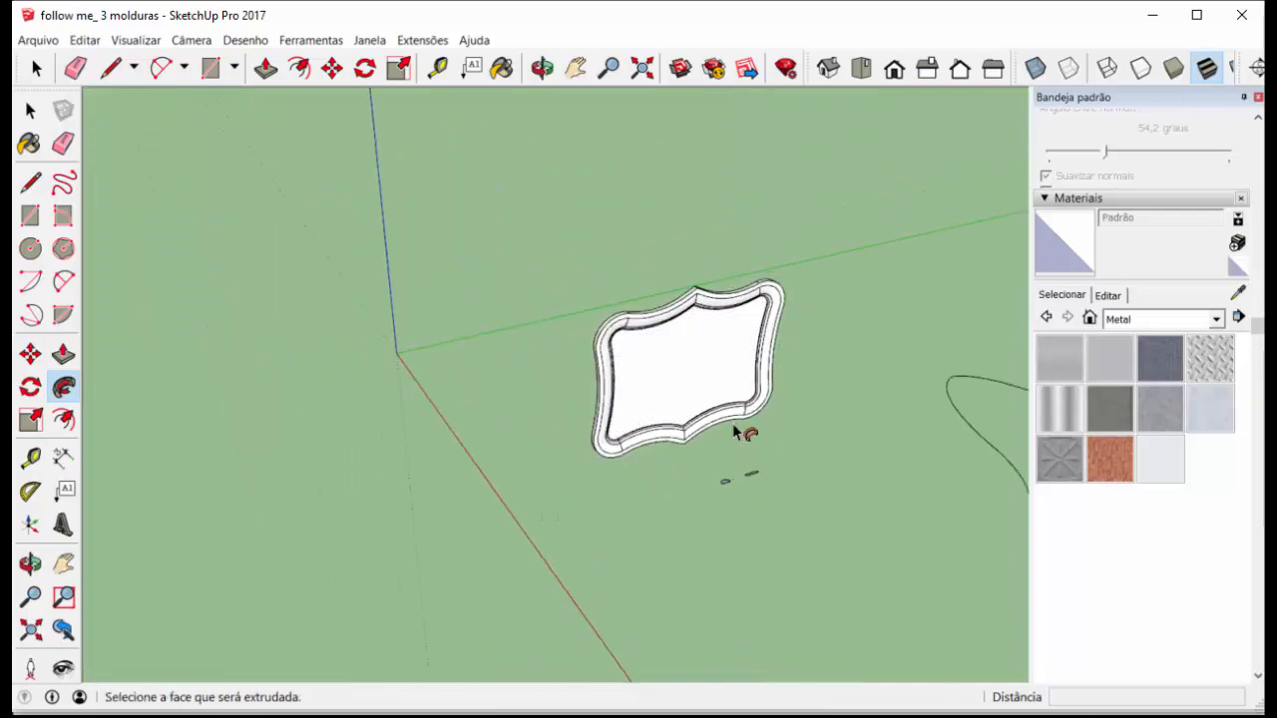
scroll(529, 399, "up", 4)
left_click(36, 68)
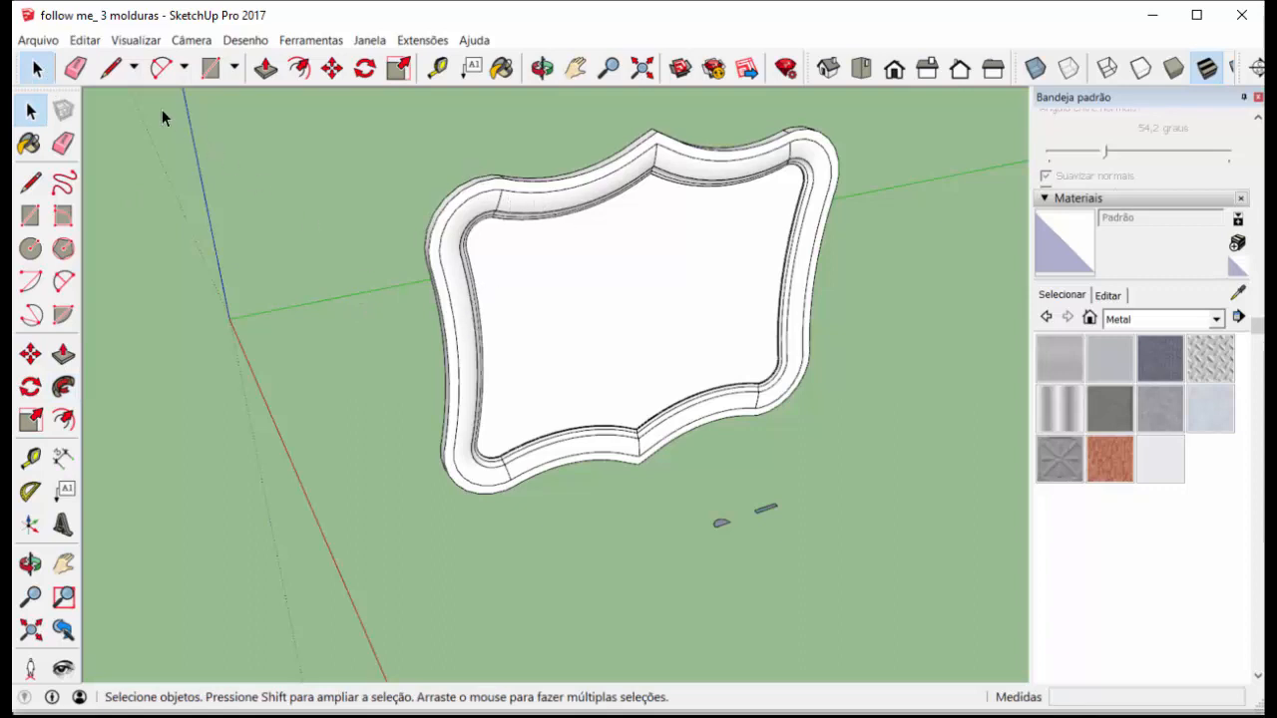
left_click(136, 40)
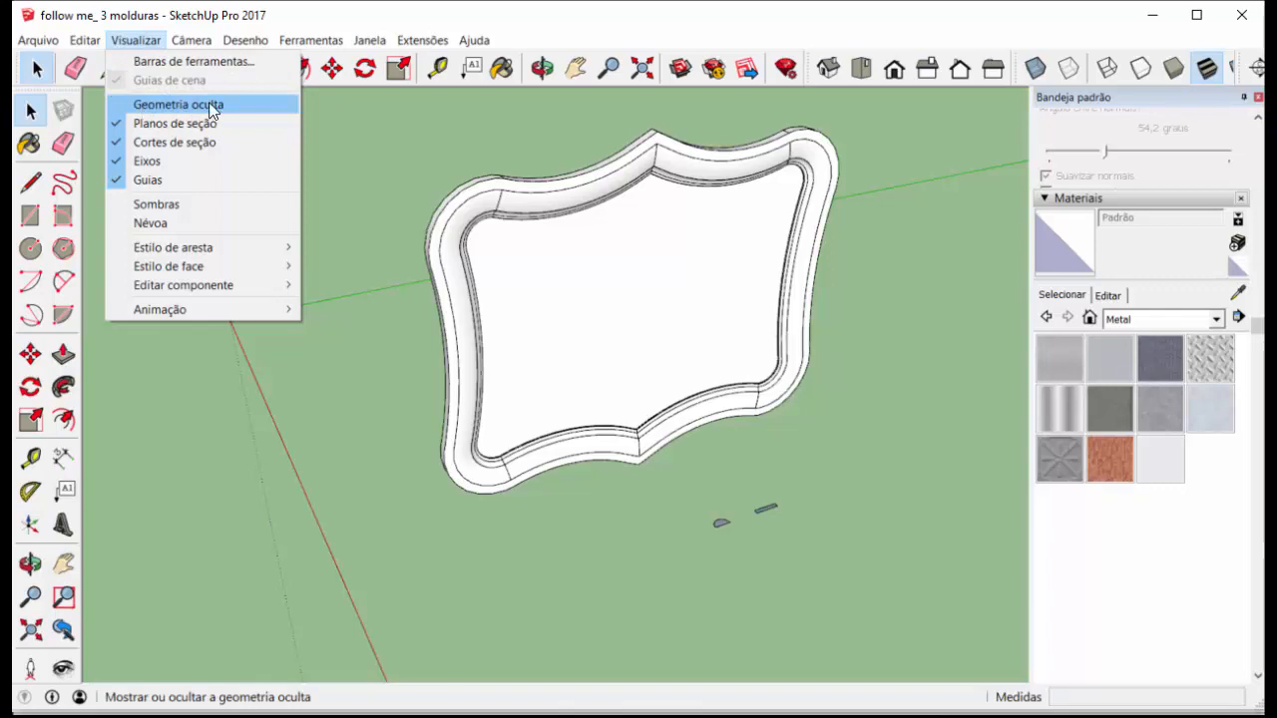
left_click(347, 291)
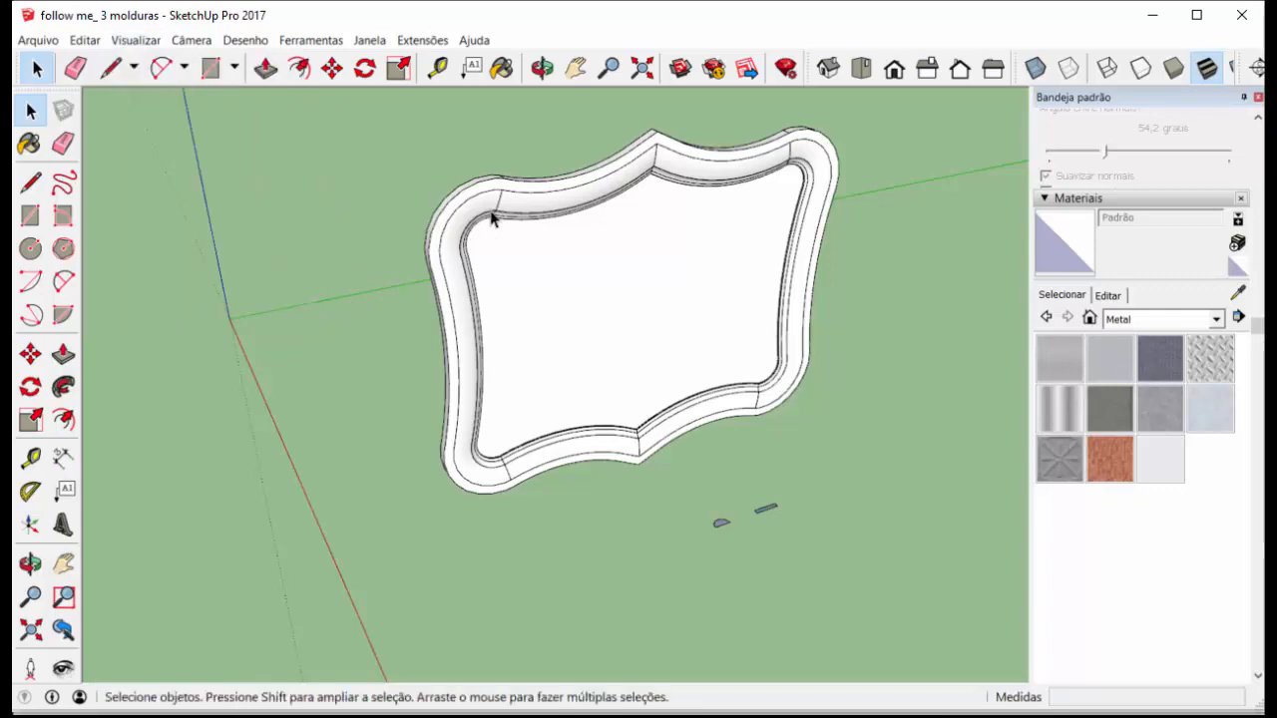
scroll(499, 199, "up", 5)
scroll(469, 284, "down", 3)
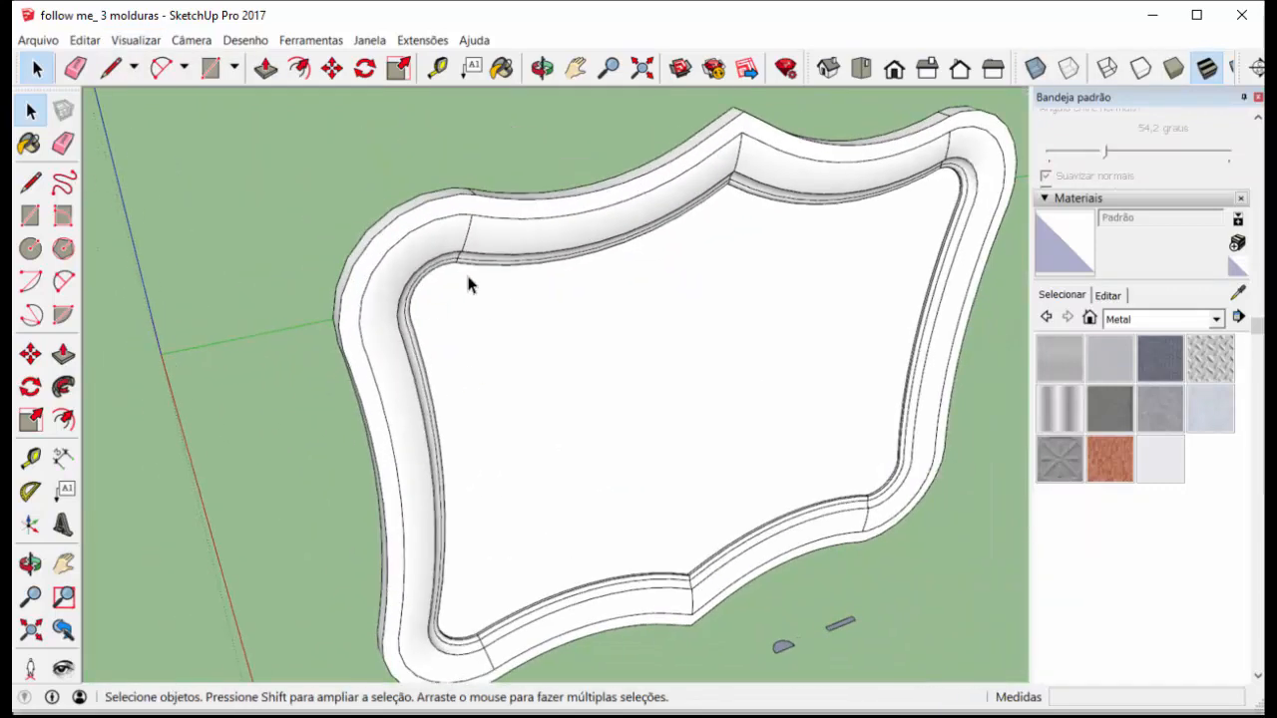
scroll(498, 289, "down", 4)
Select all connected geometry of the mirror and exclude the flat inner face from the selection
left_click(485, 339)
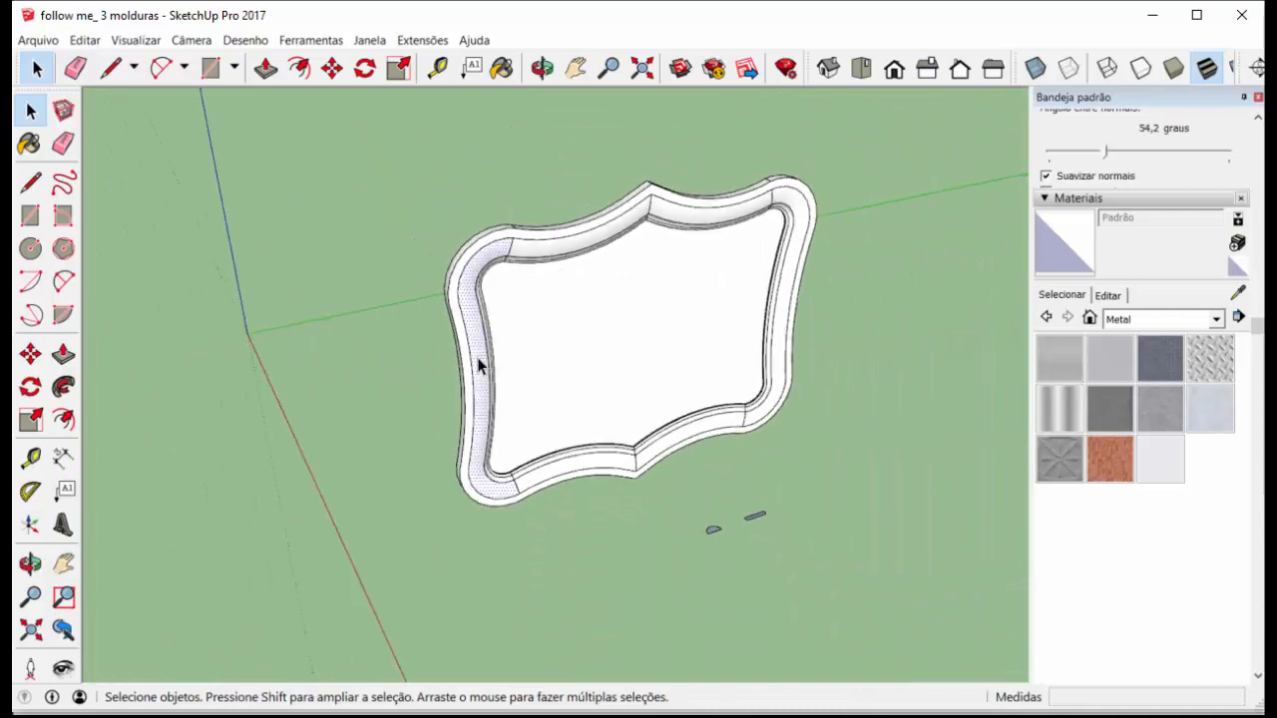
triple_click(479, 367)
triple_click(479, 367)
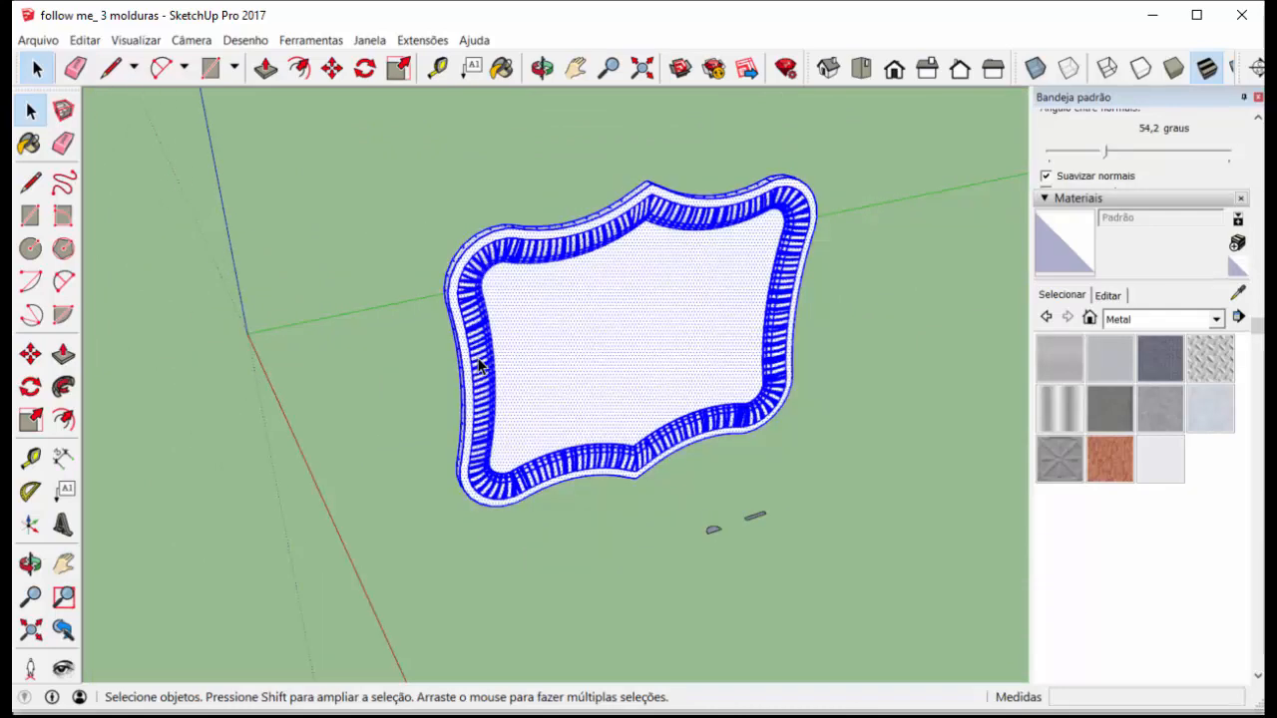
left_click(642, 336, "shift")
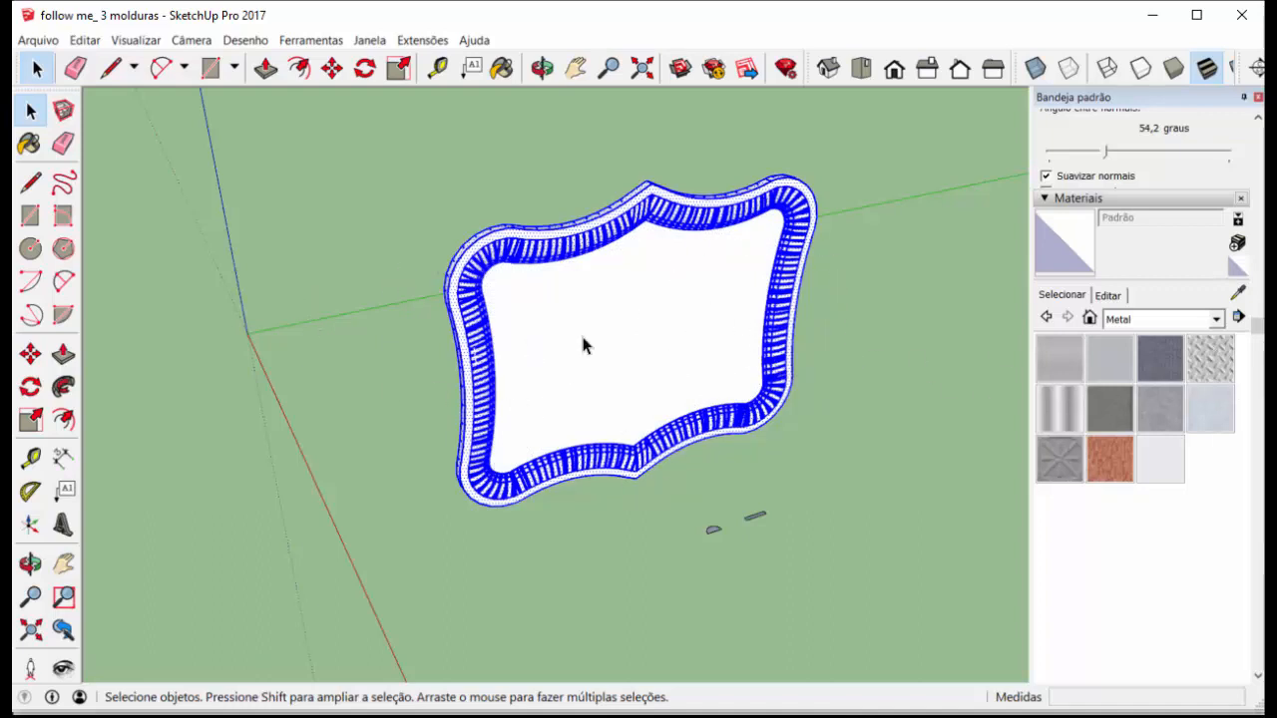
Paint the selected mirror frame with the parquet wood material from the Madeiras collection and clear the selection
scroll(1135, 343, "up", 1)
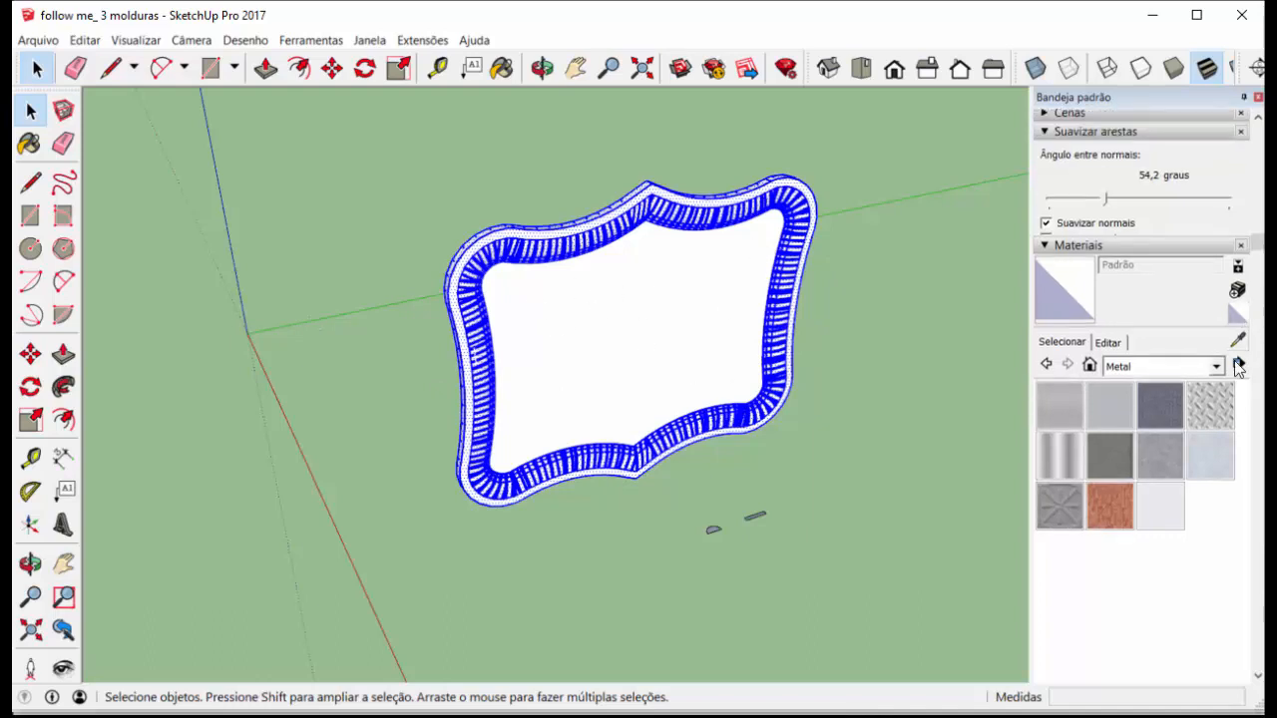
left_click(1216, 367)
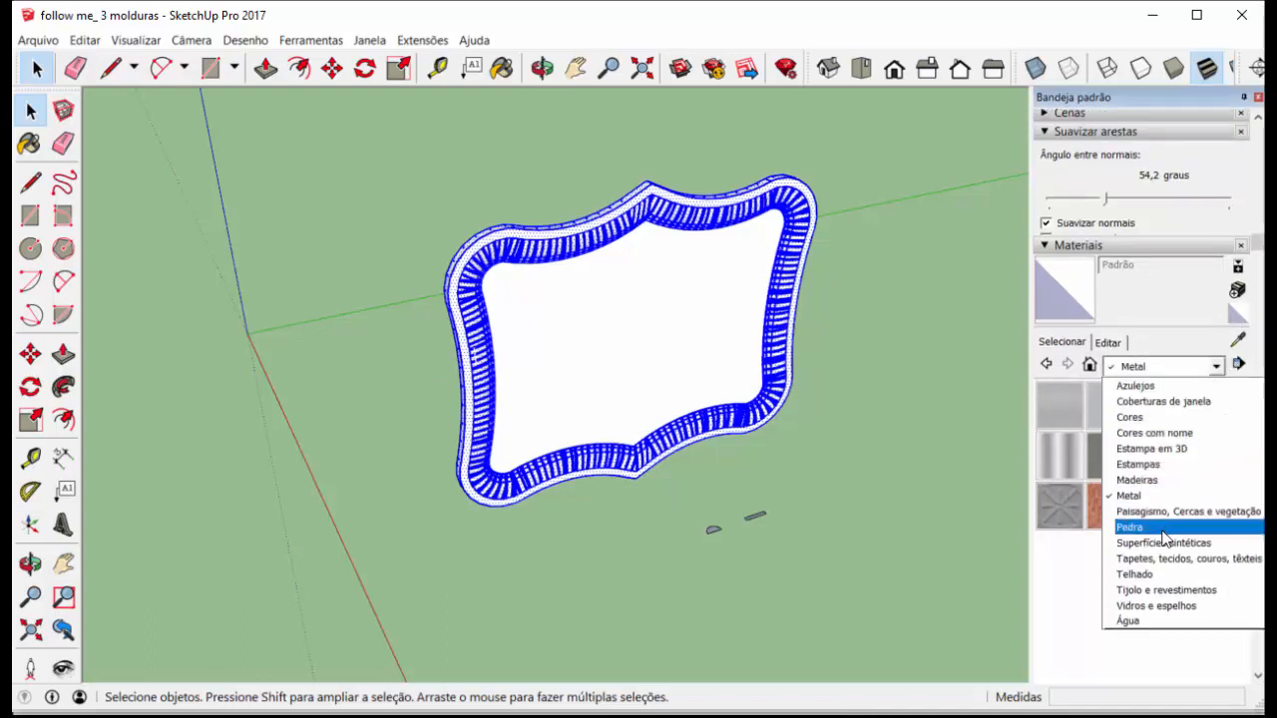
left_click(1155, 481)
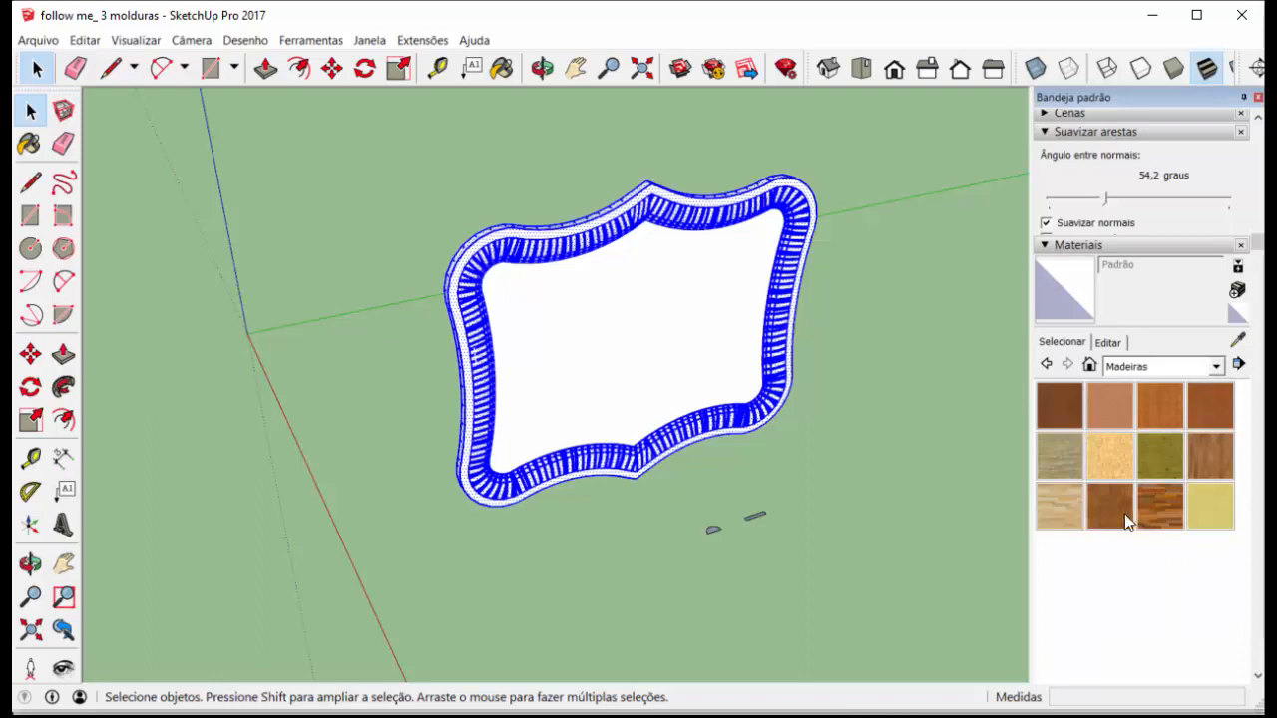
left_click(1118, 510)
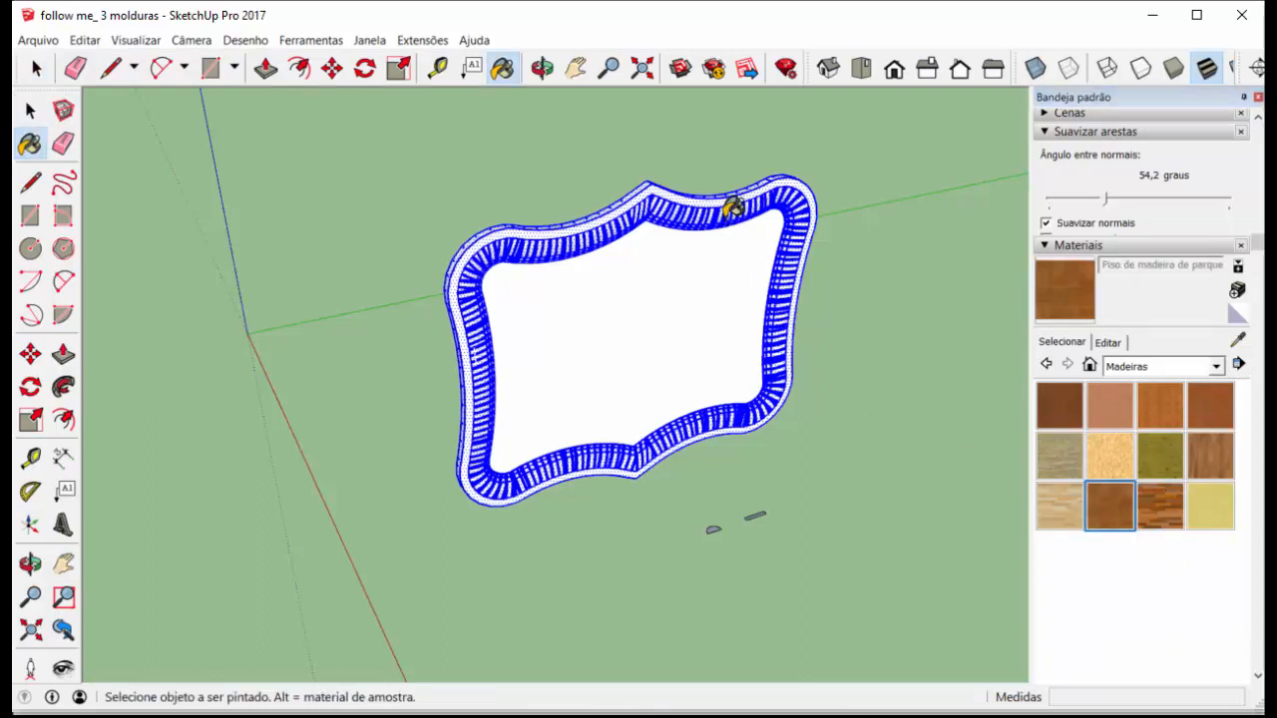
left_click(755, 242)
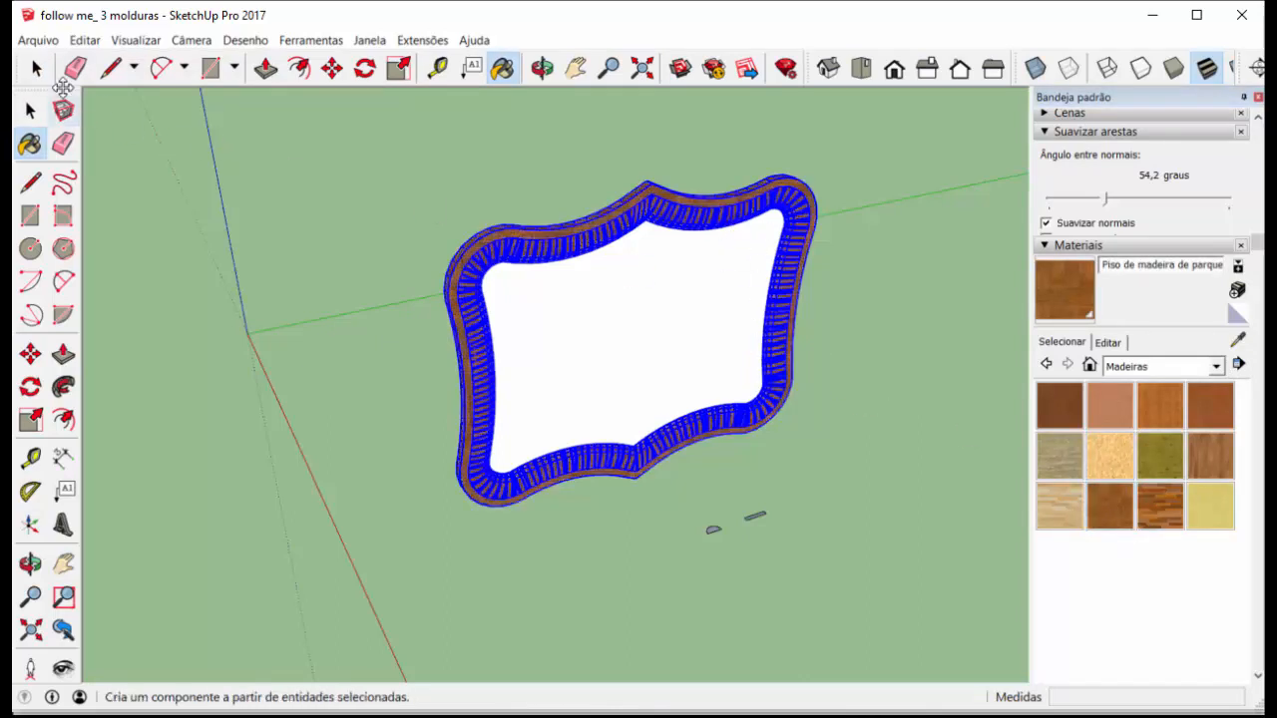
left_click(30, 109)
left_click(313, 226)
Paint the mirror's flat inner face with the Metal brilhante ondulado material from the Metal collection
left_click(640, 311)
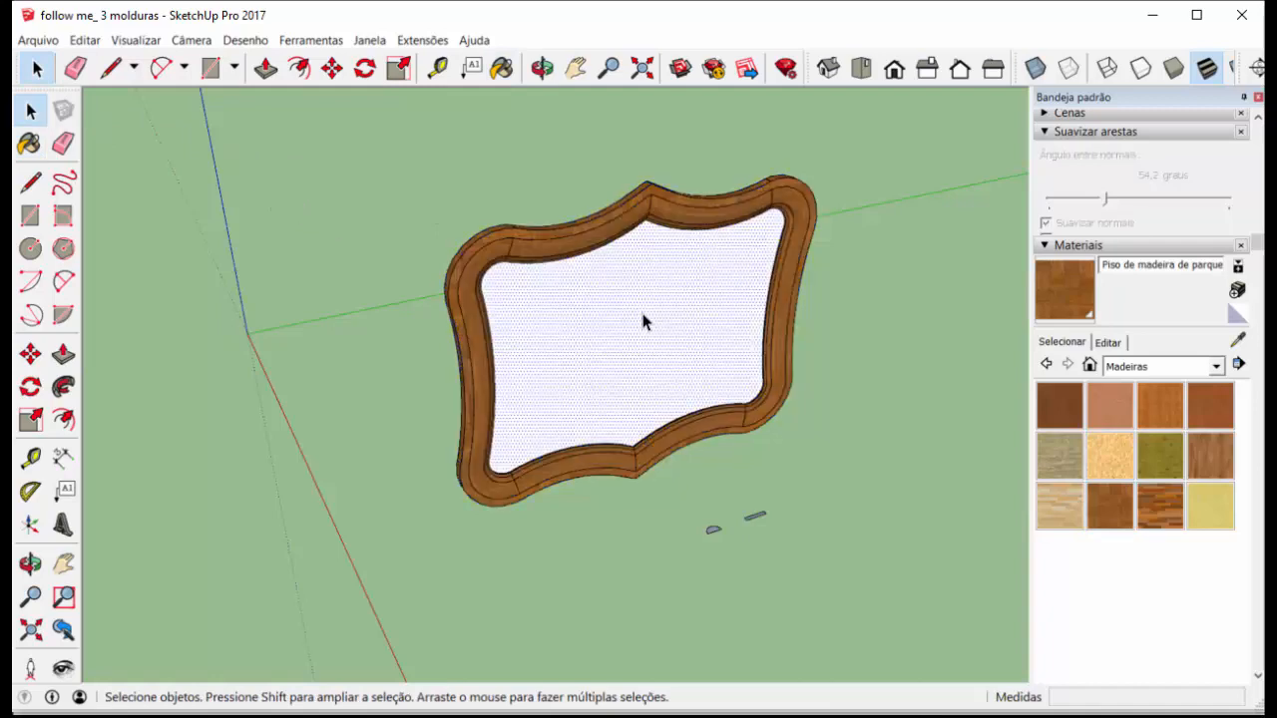
scroll(638, 321, "up", 3)
scroll(604, 230, "down", 1)
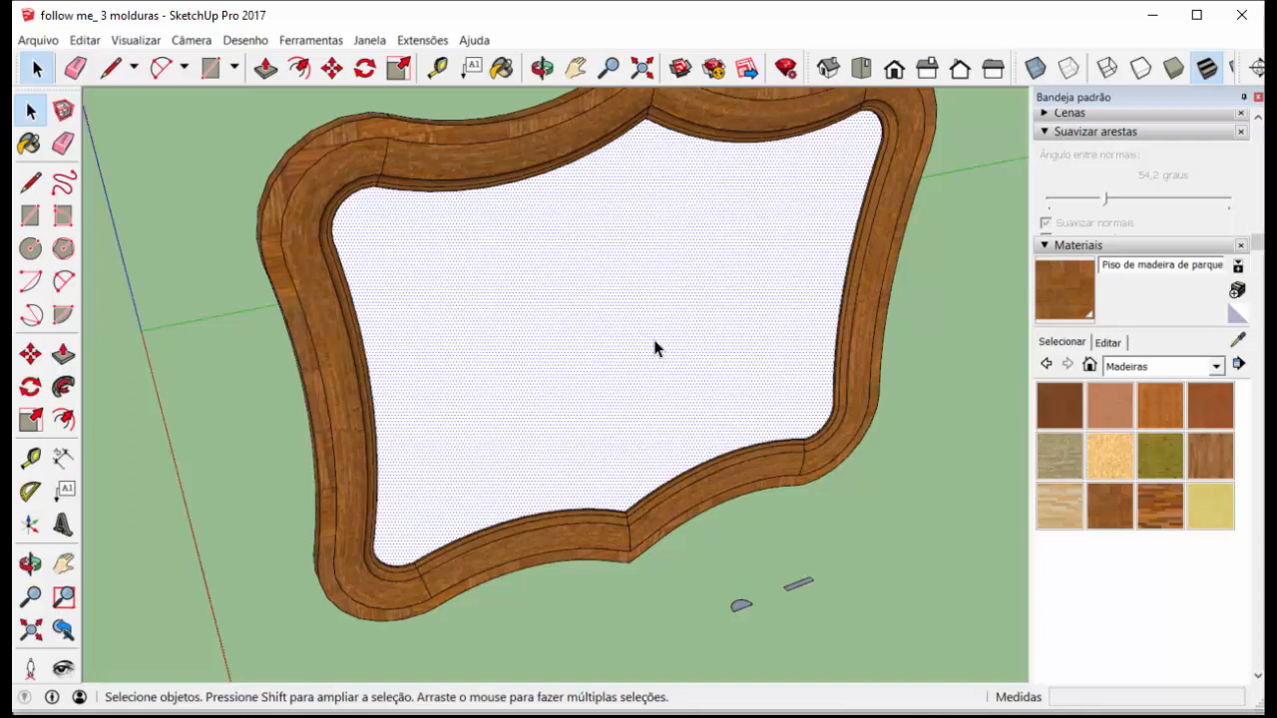
left_click(1216, 366)
left_click(1147, 496)
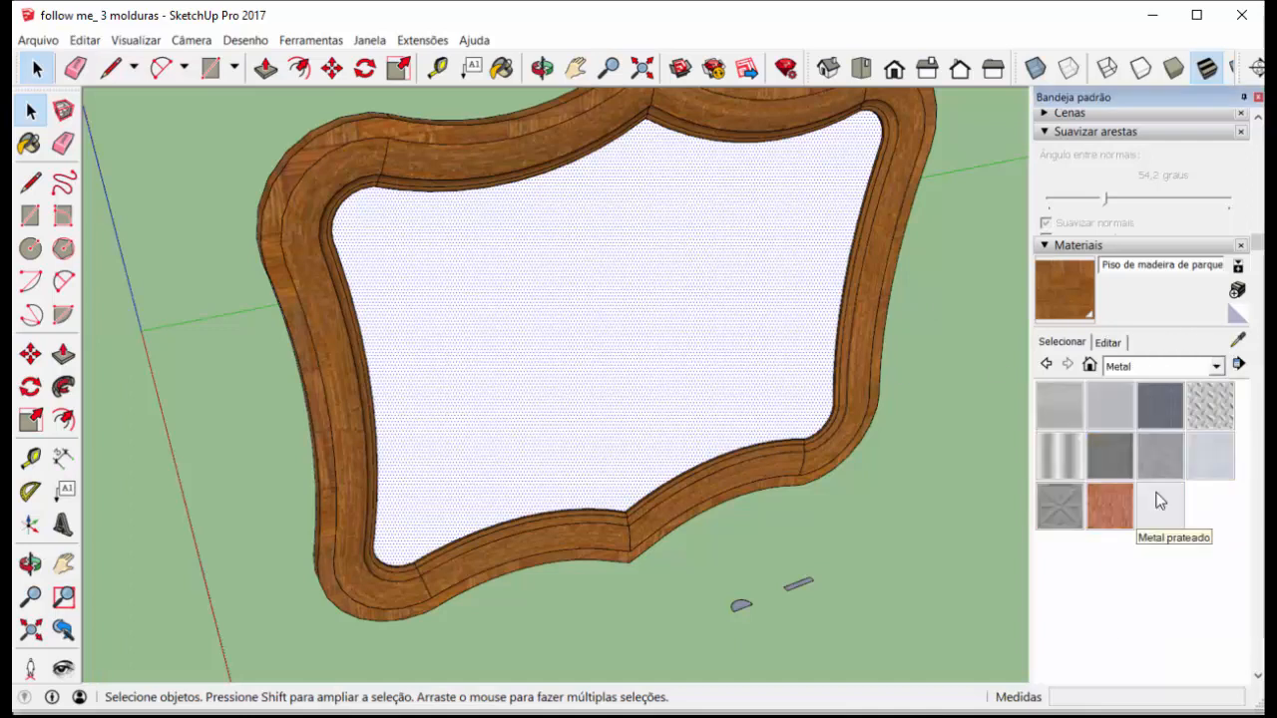
left_click(1054, 452)
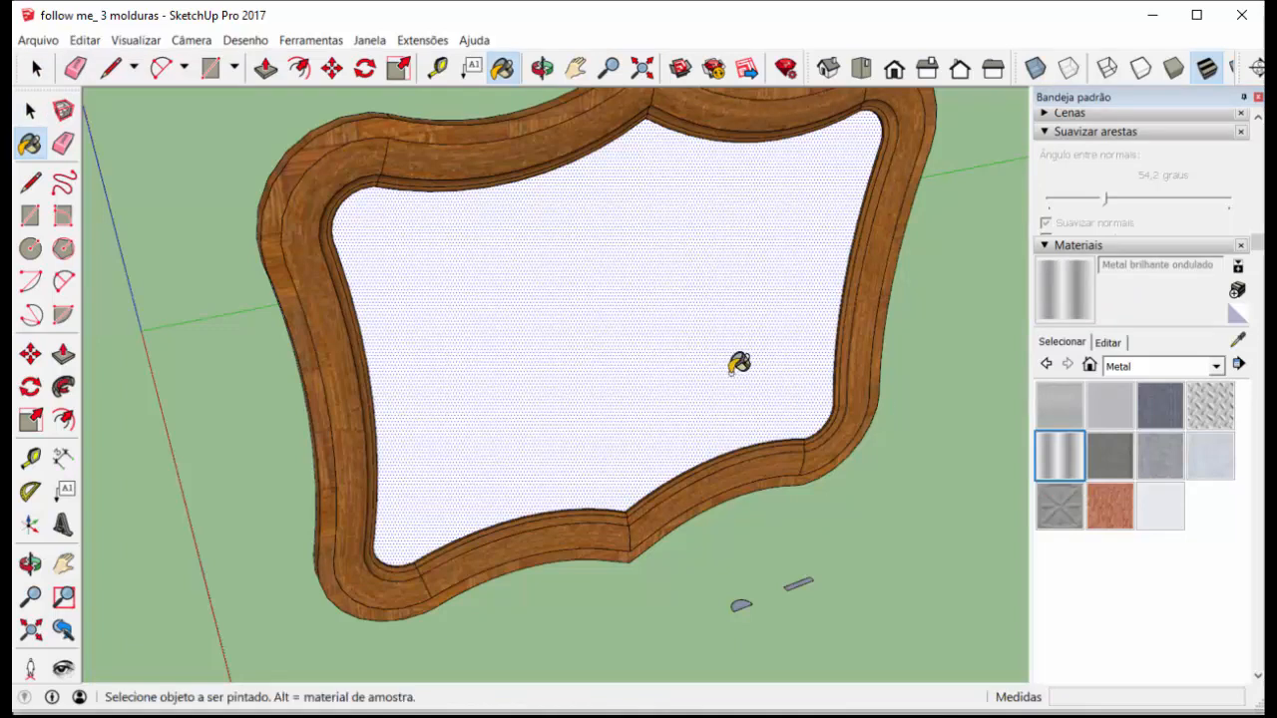
left_click(659, 321)
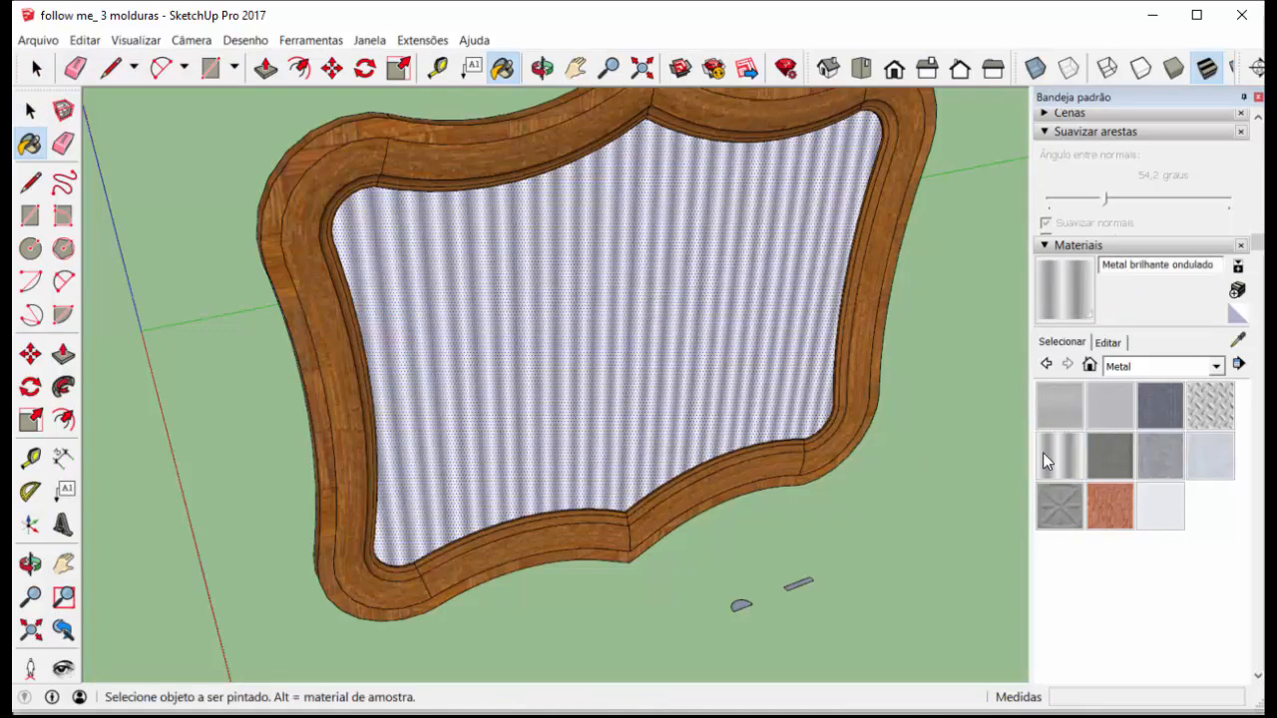
left_click(37, 67)
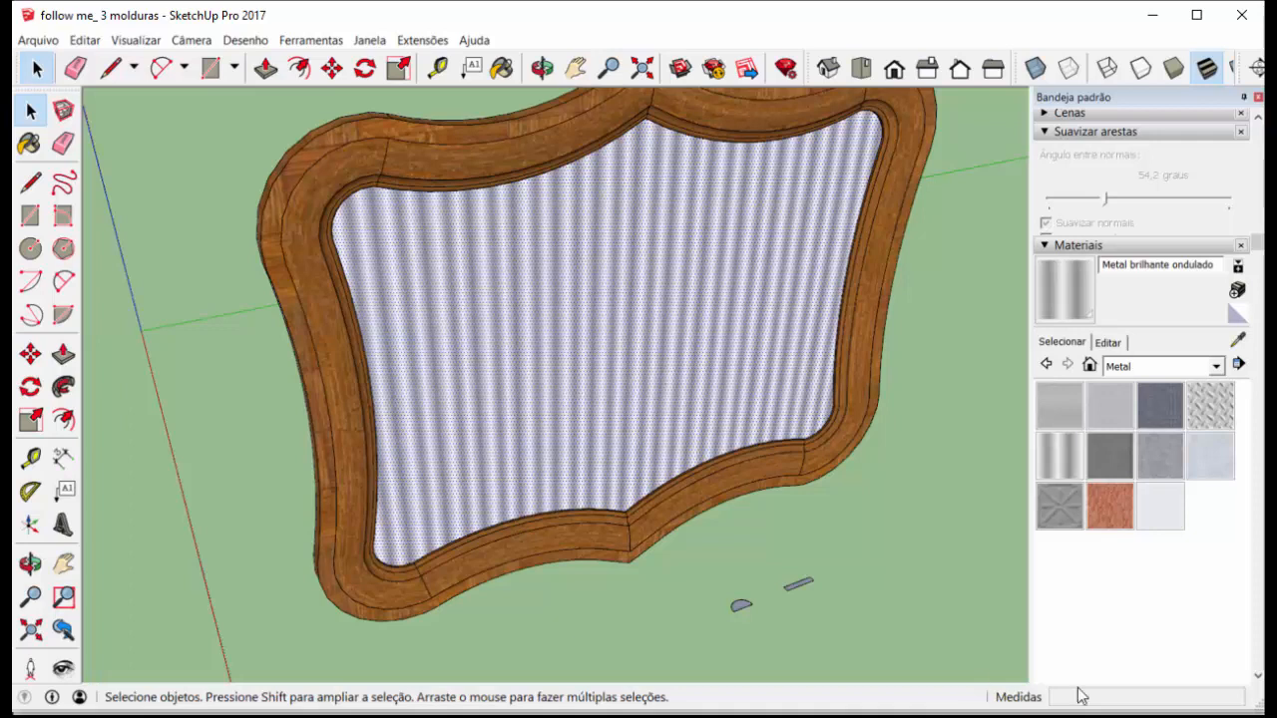
left_click(1157, 514)
scroll(1067, 479, "up", 1)
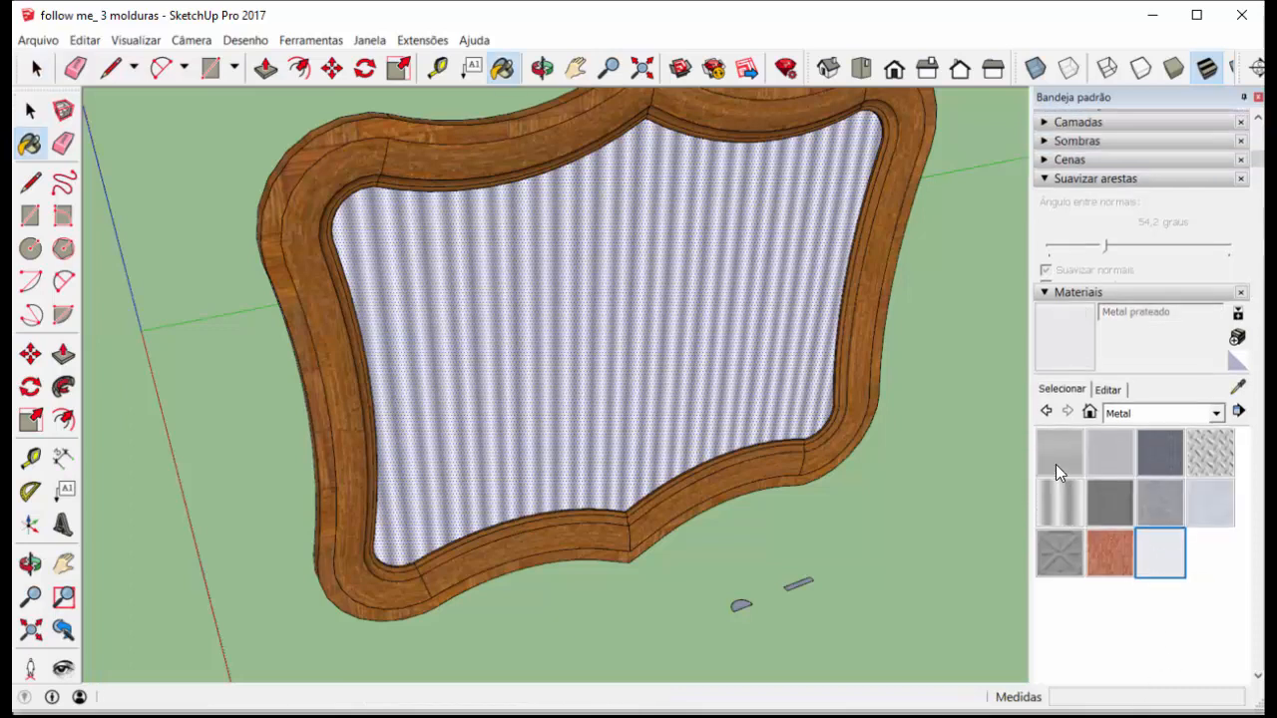
left_click(1062, 498)
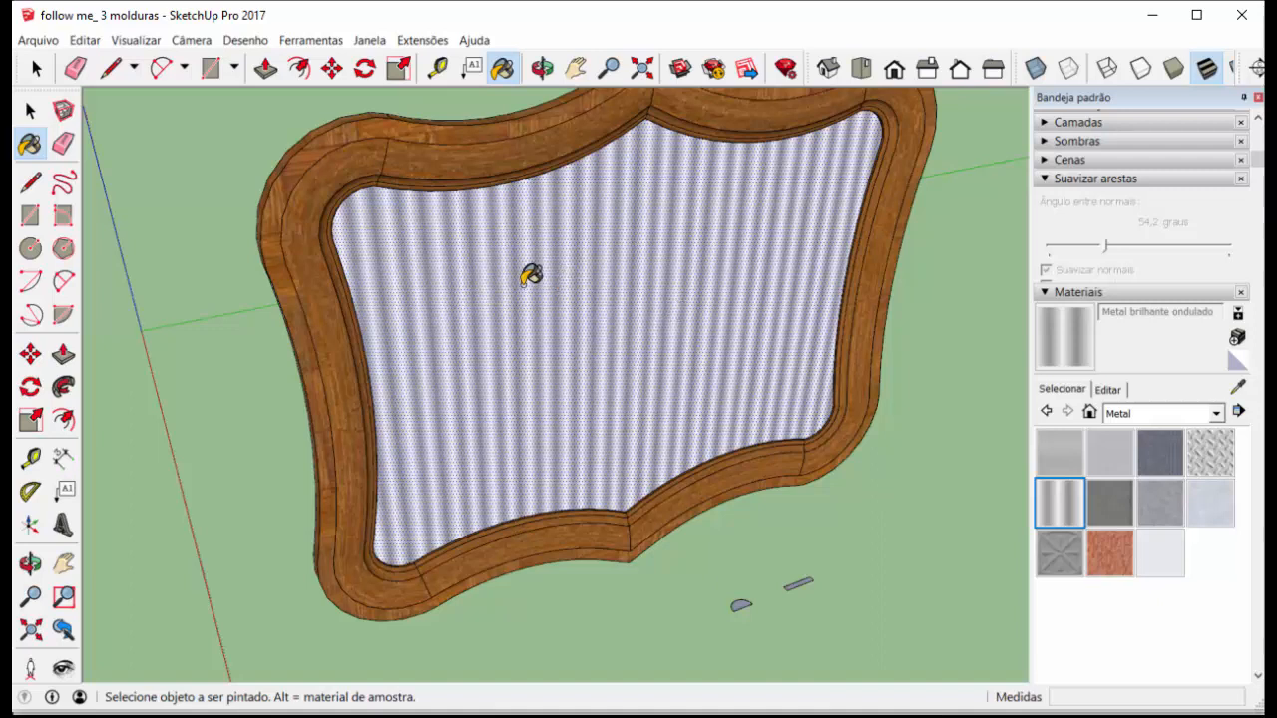
Reposition the metal texture on the mirror's inner face, enlarging and rotating it into broad diagonal reflection bands
left_click(37, 69)
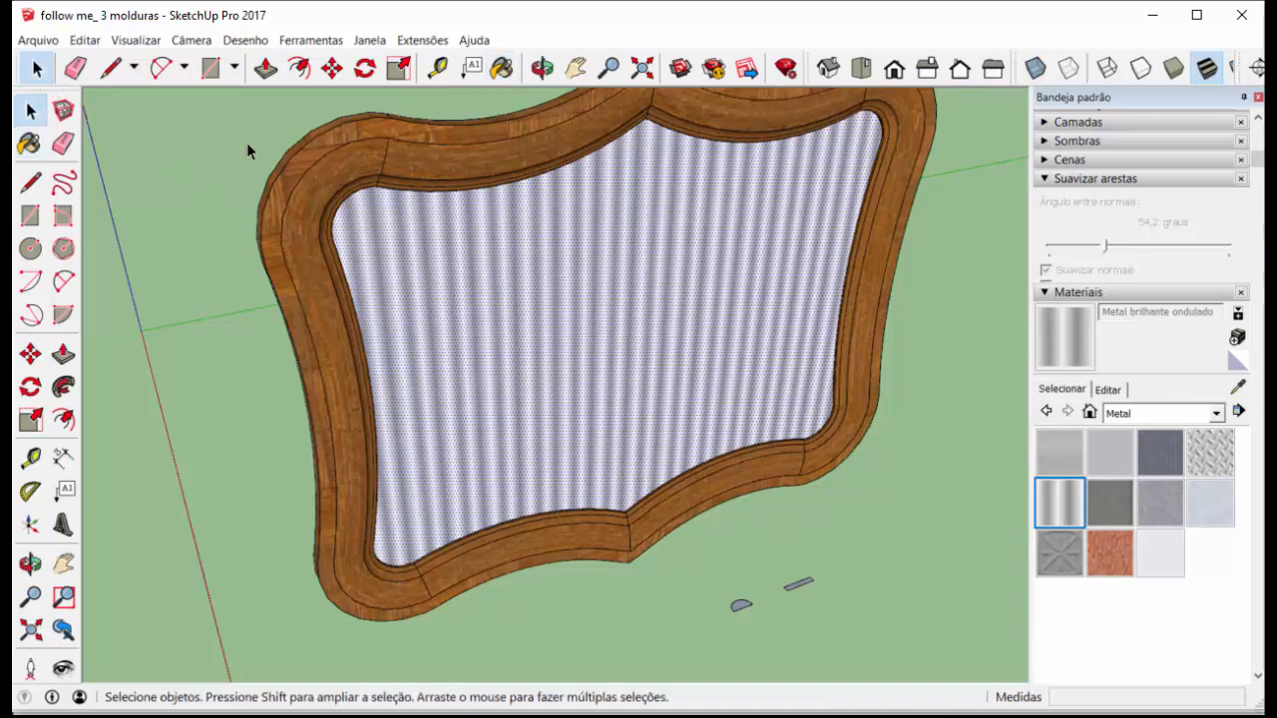
right_click(591, 331)
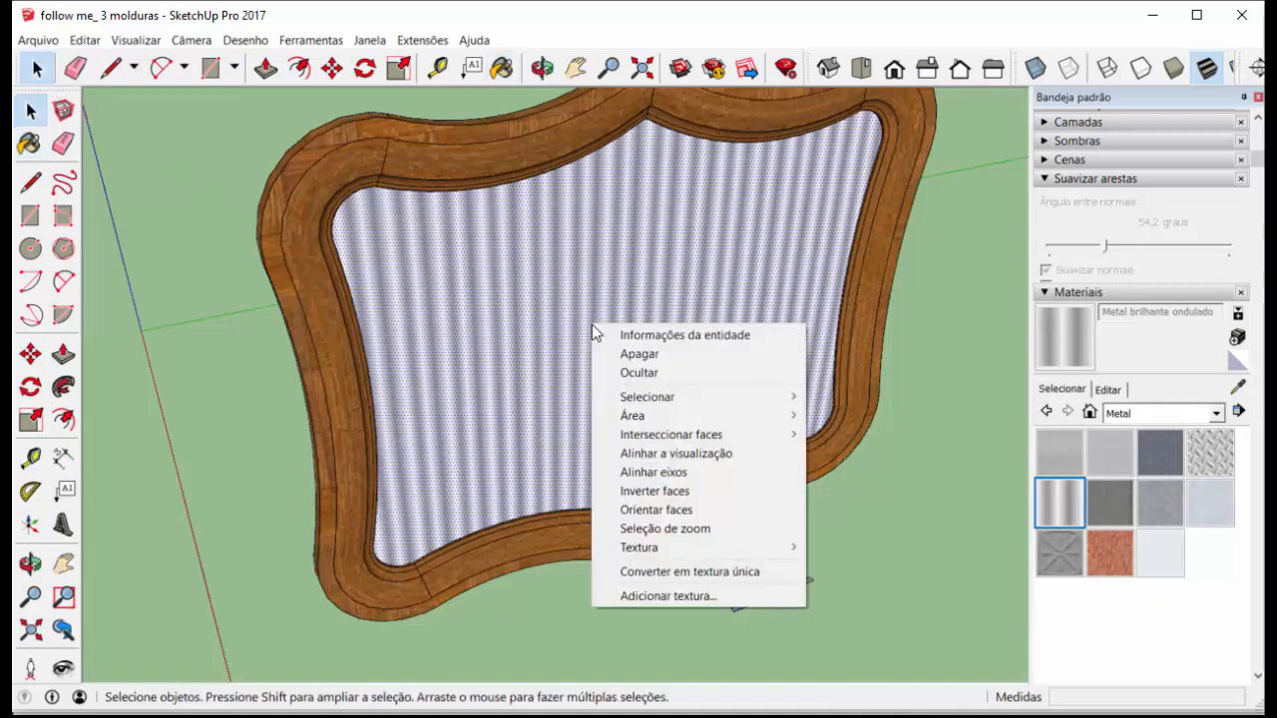
mouse_move(658, 549)
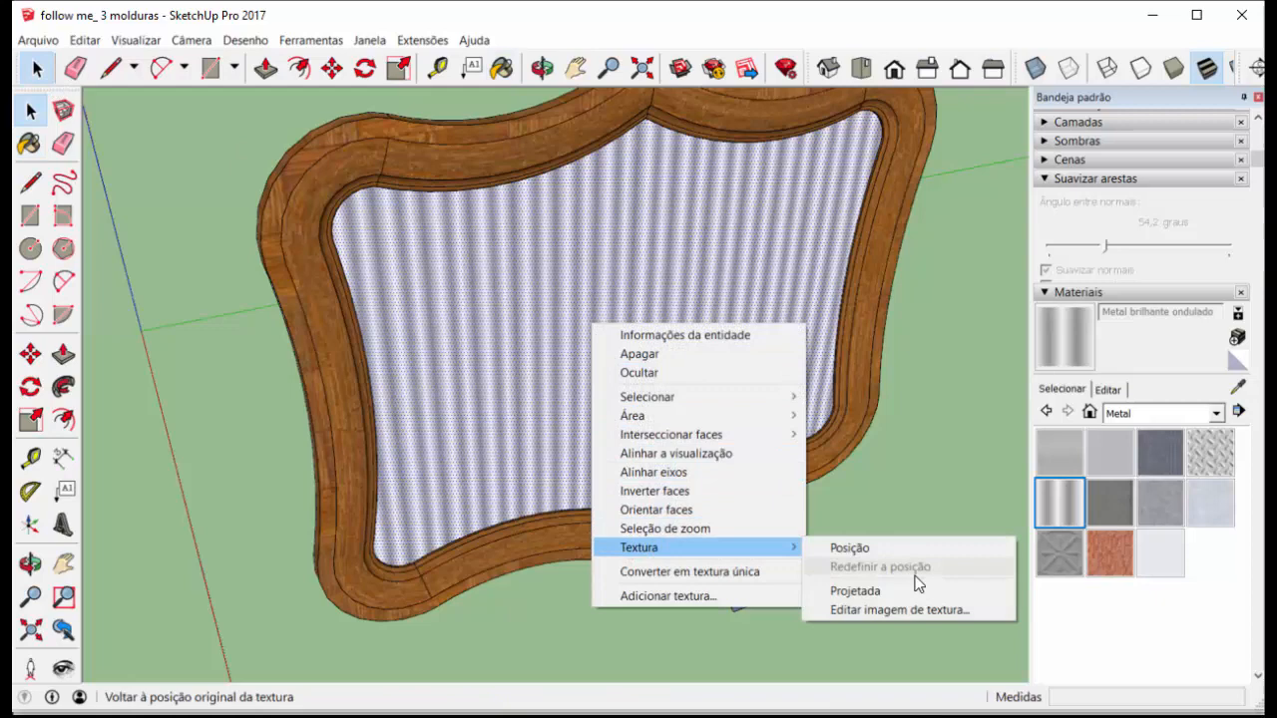
left_click(869, 550)
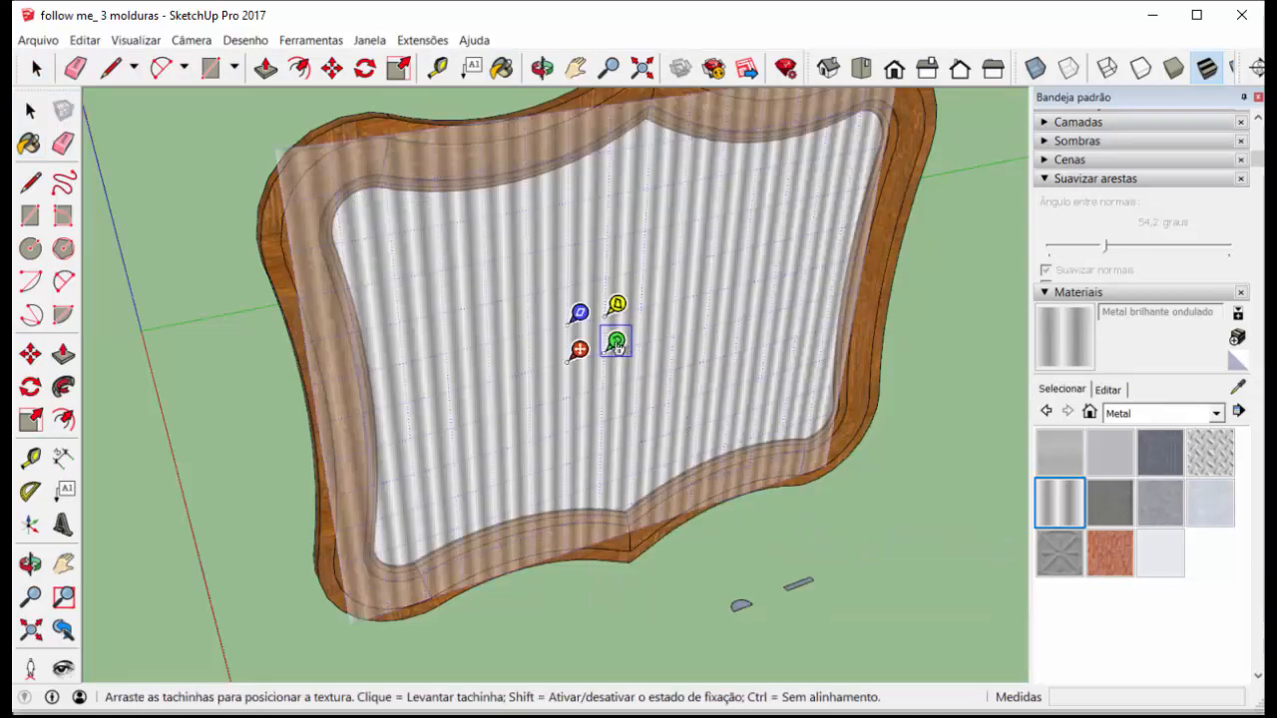
left_click_drag(615, 341, 811, 570)
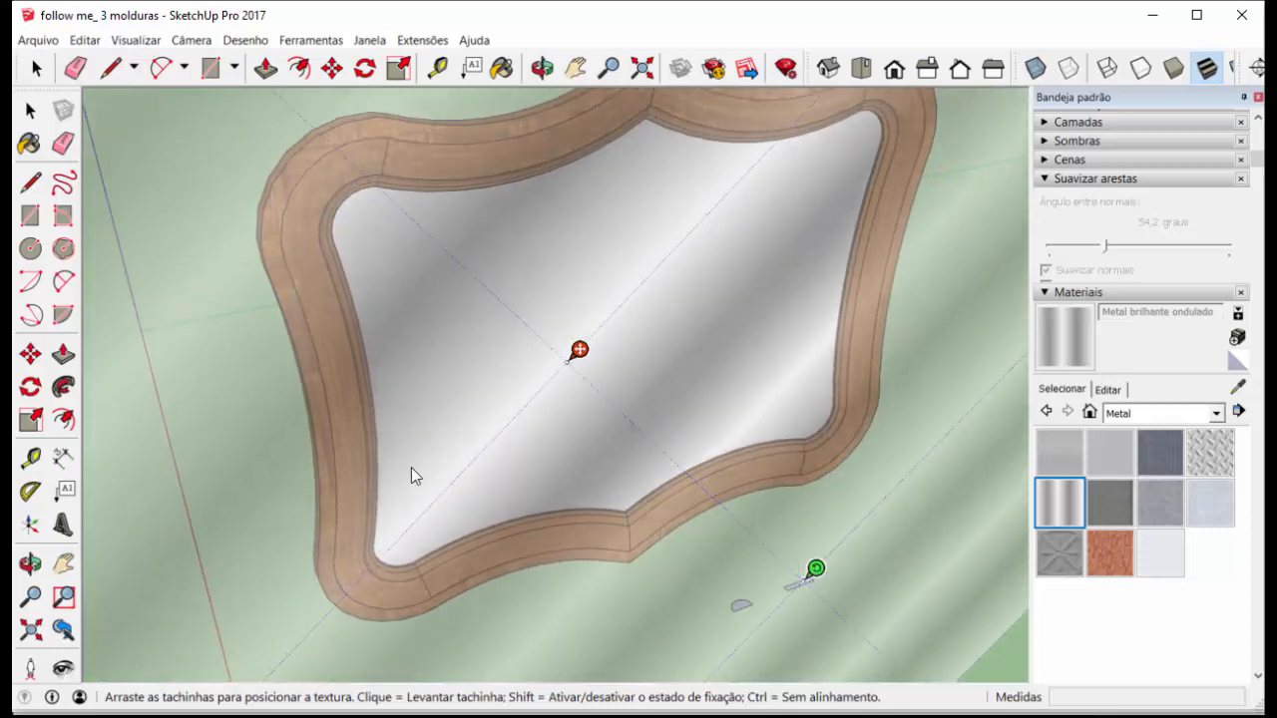
scroll(413, 475, "down", 5)
left_click(678, 599)
scroll(413, 306, "up", 5)
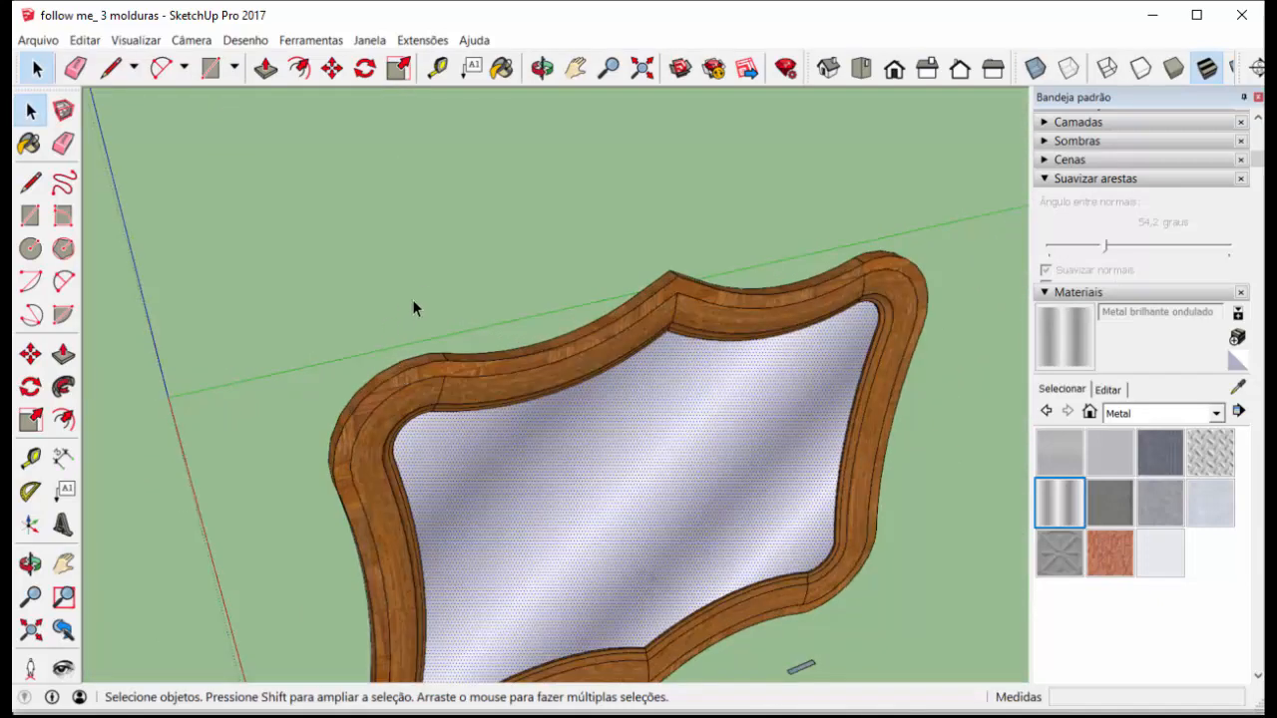
scroll(541, 342, "down", 4)
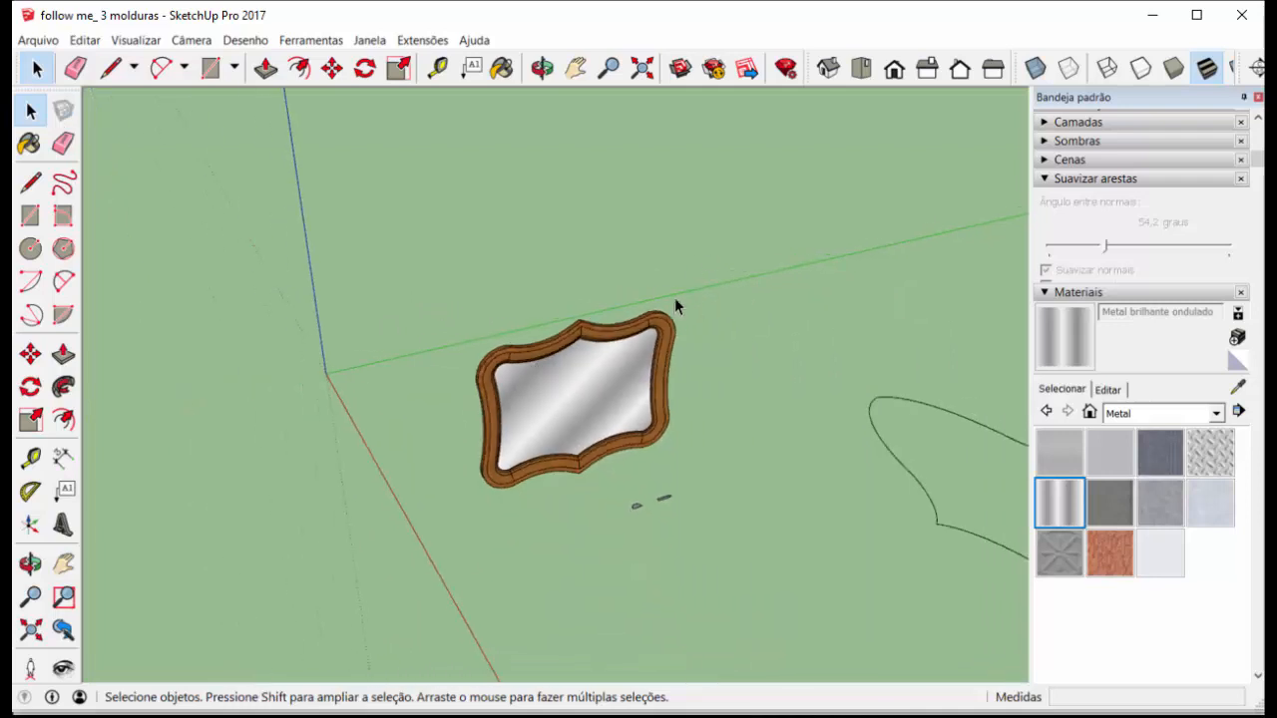
scroll(698, 319, "down", 5)
scroll(658, 345, "up", 5)
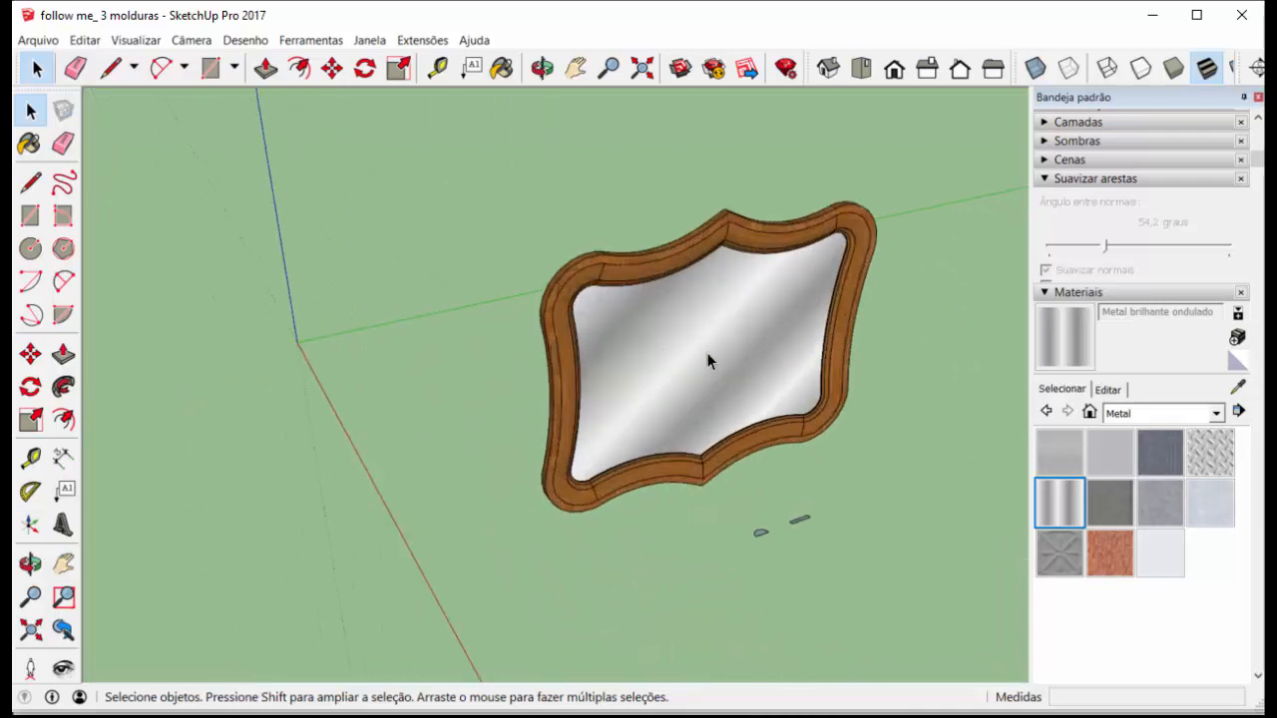
scroll(708, 363, "down", 5)
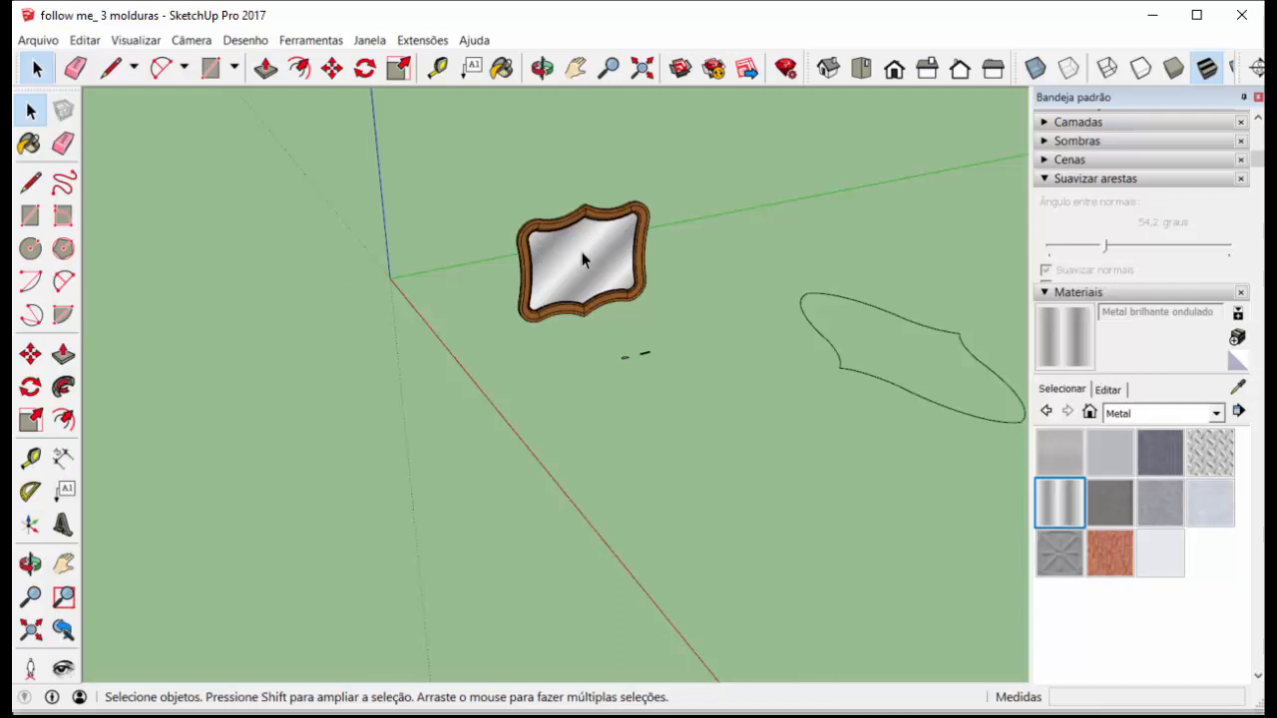
scroll(573, 261, "up", 4)
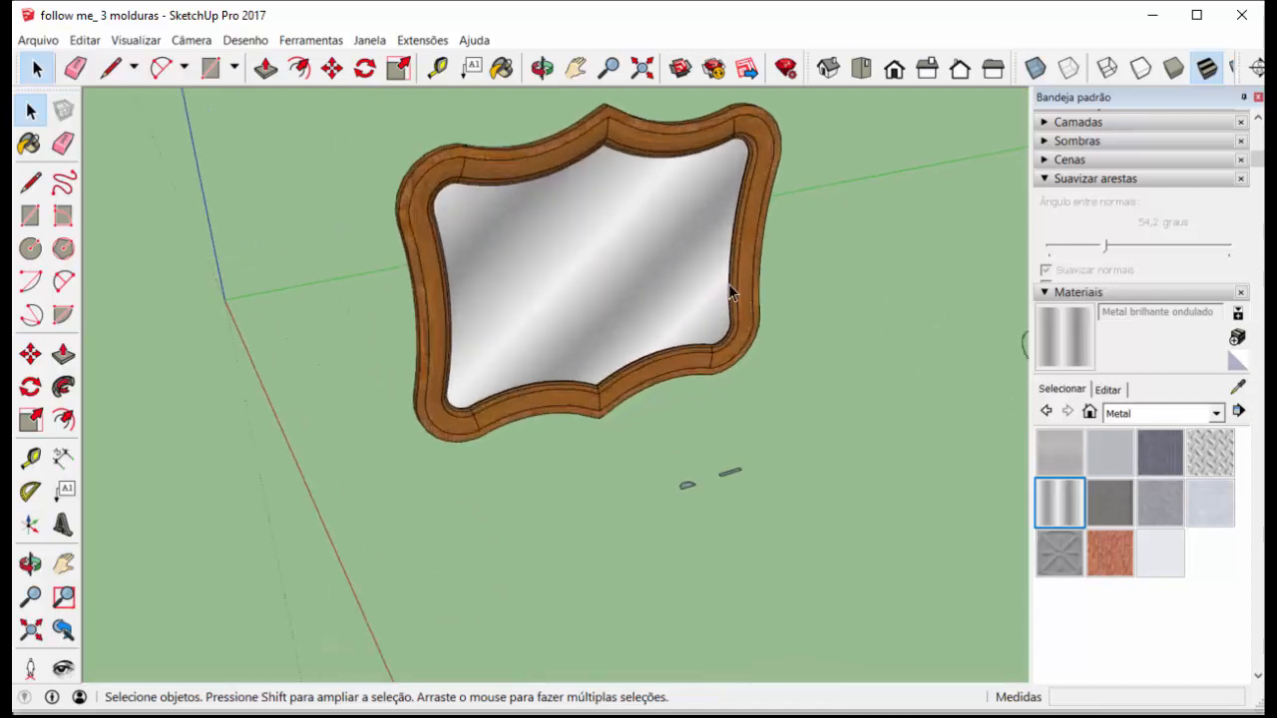
scroll(591, 272, "up", 1)
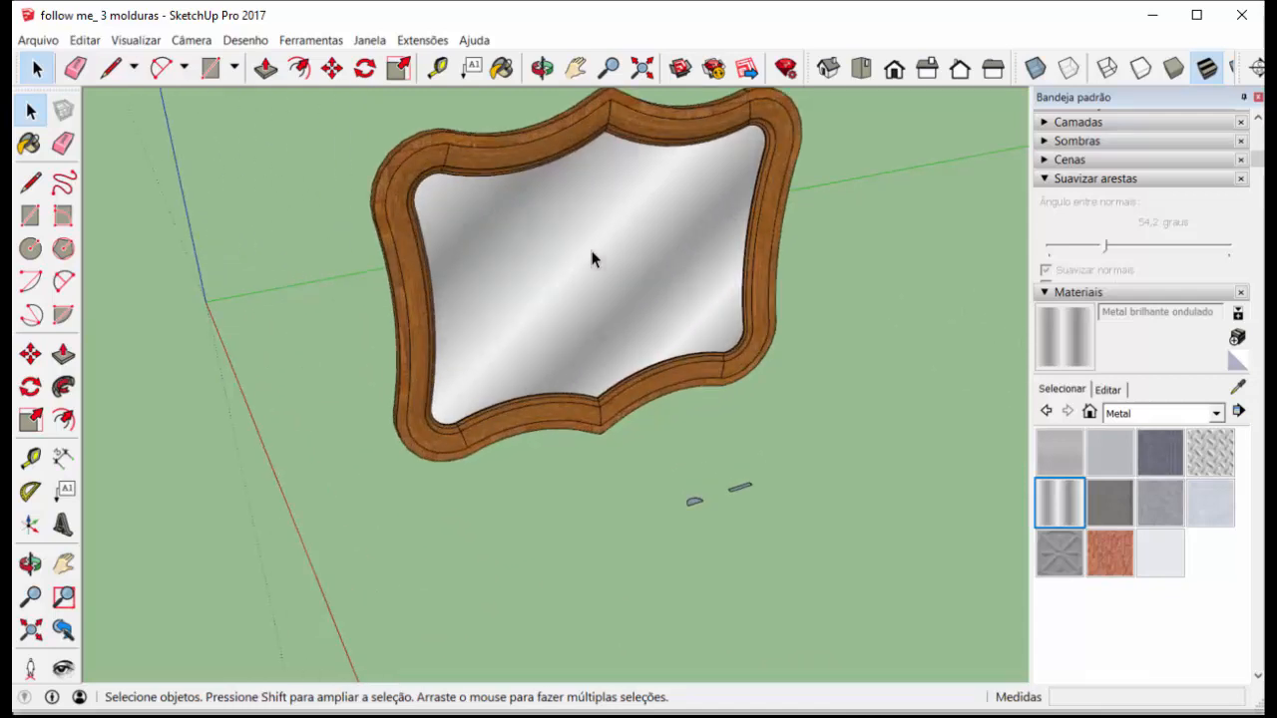
Draw a 0,30 by 0,30 m square on the ground in front of the two small molding profiles
left_click(210, 67)
scroll(464, 399, "down", 3)
scroll(673, 527, "up", 2)
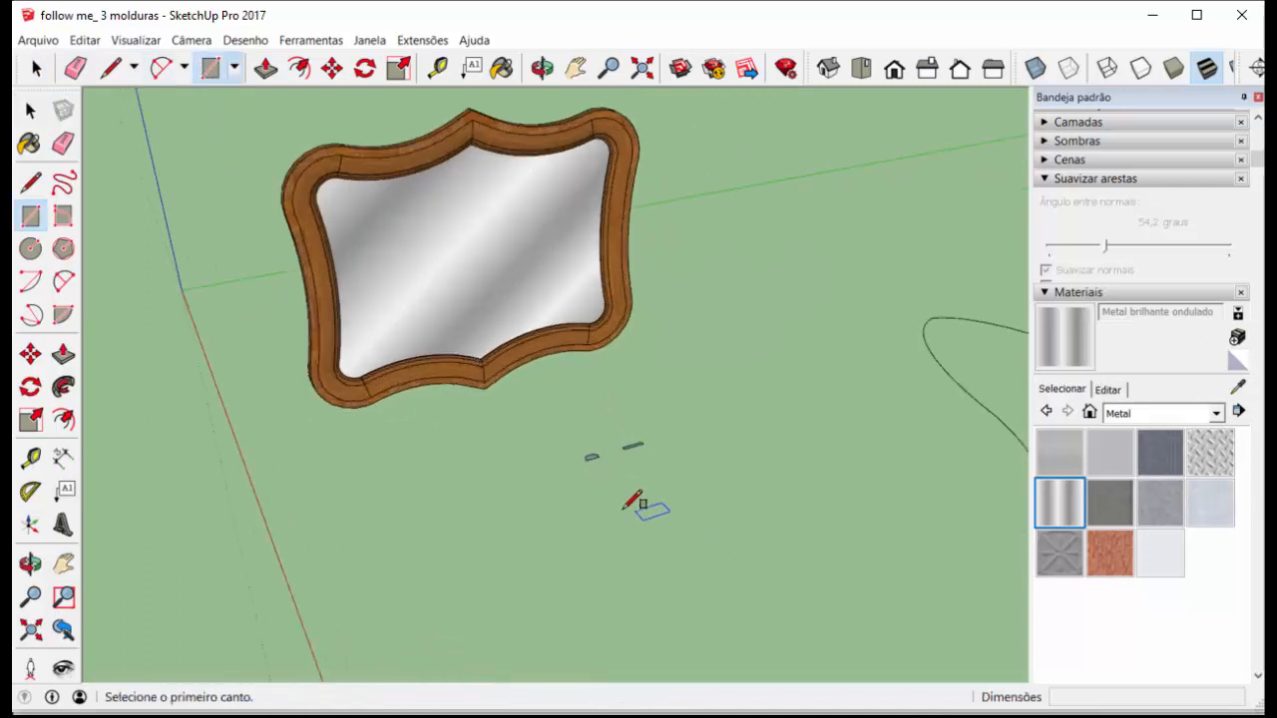
left_click(622, 510)
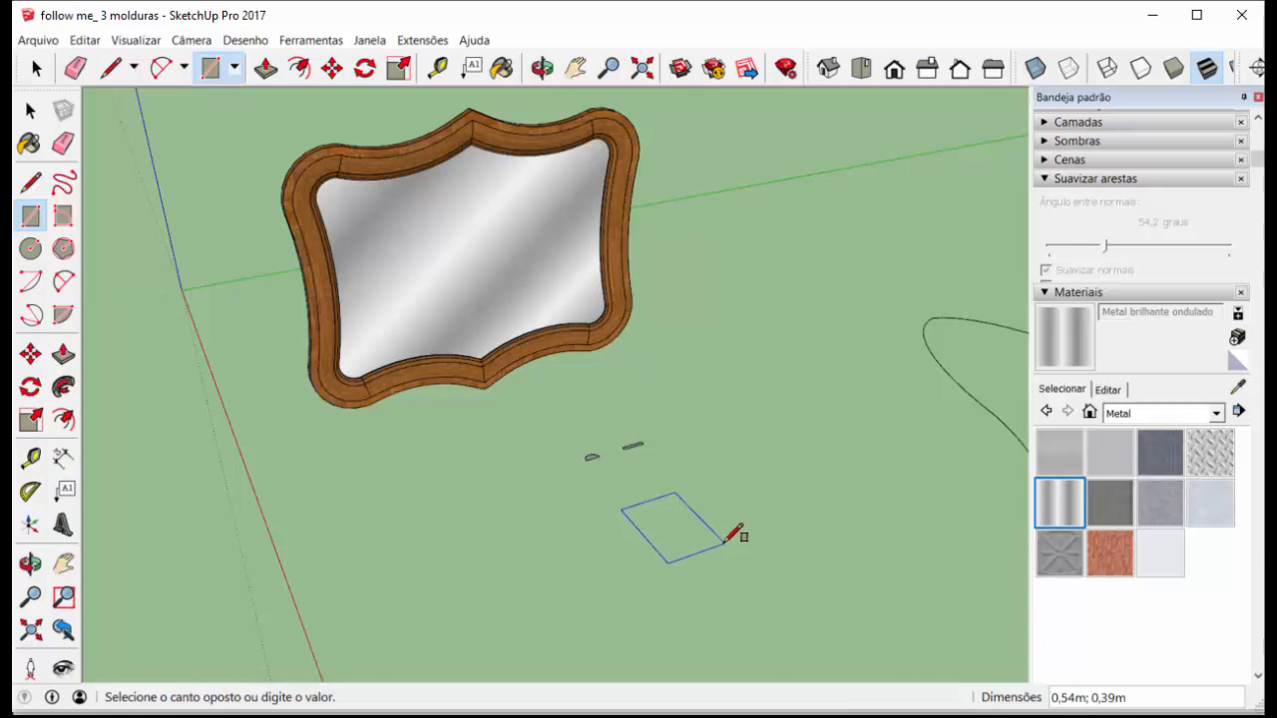
type(",")
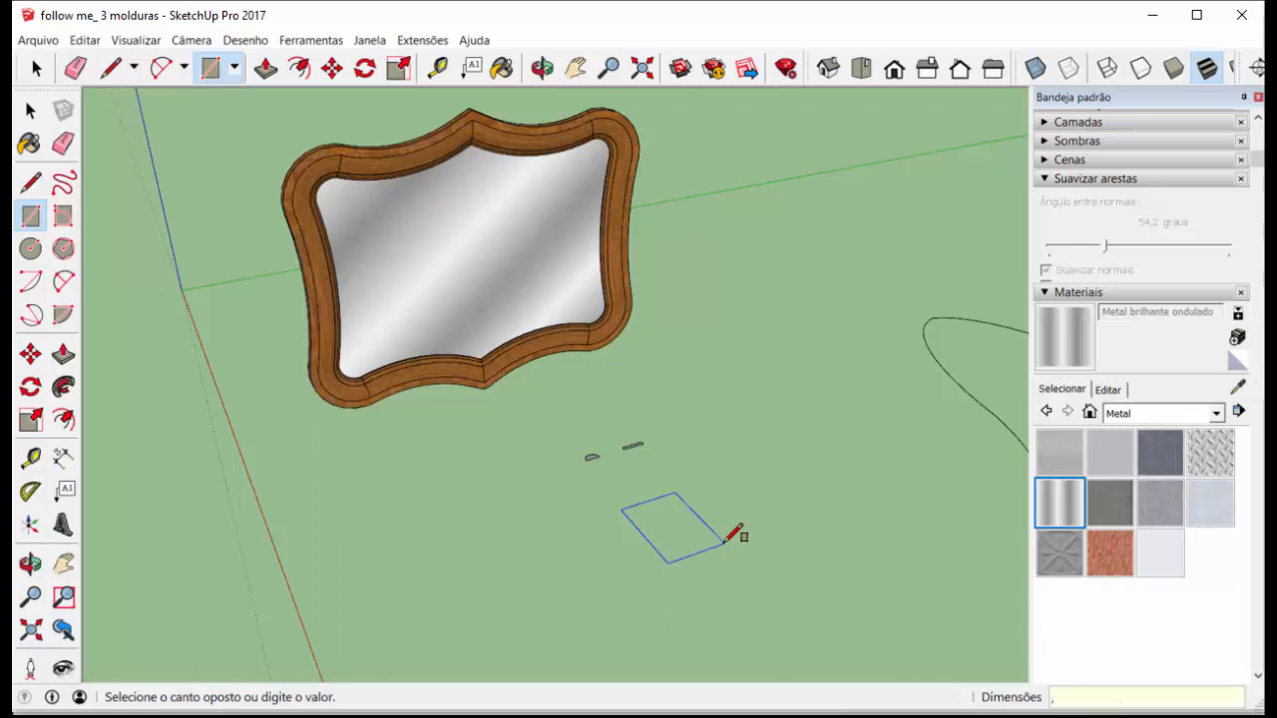
type("30;30")
key("Return")
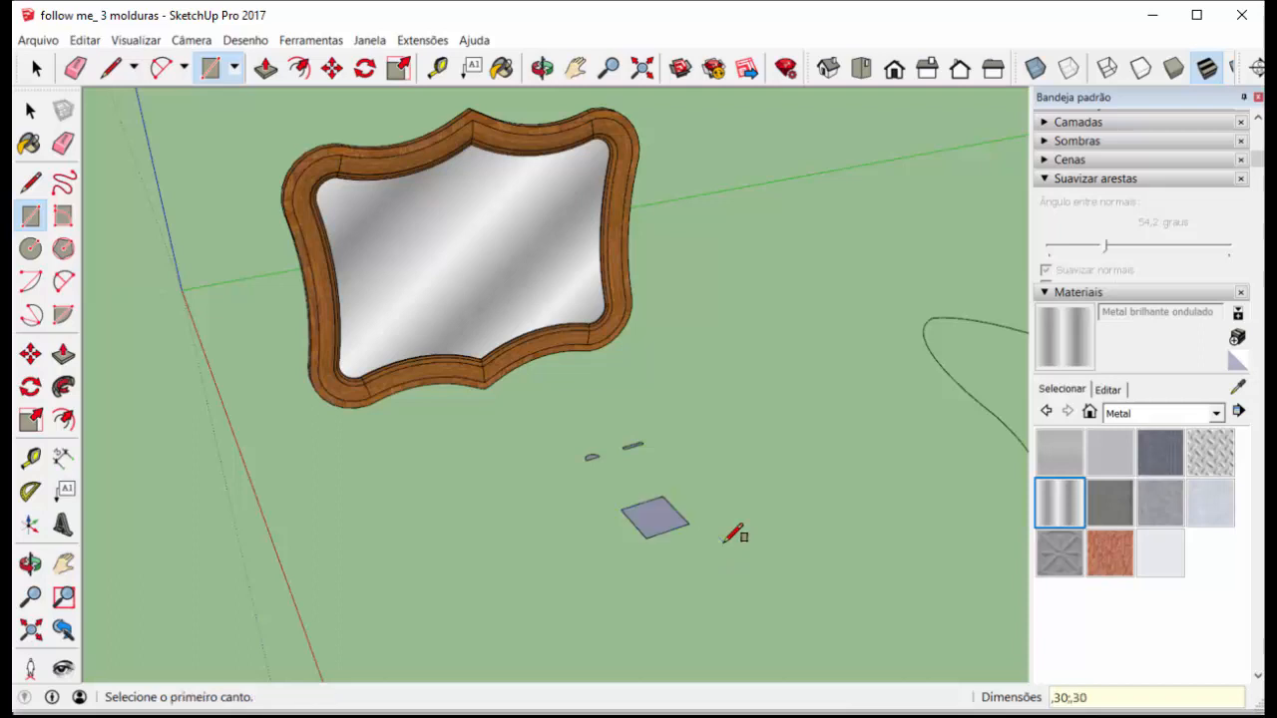
Divide the square into four equal quadrants with two lines joining the midpoints of its opposite sides
scroll(685, 541, "up", 3)
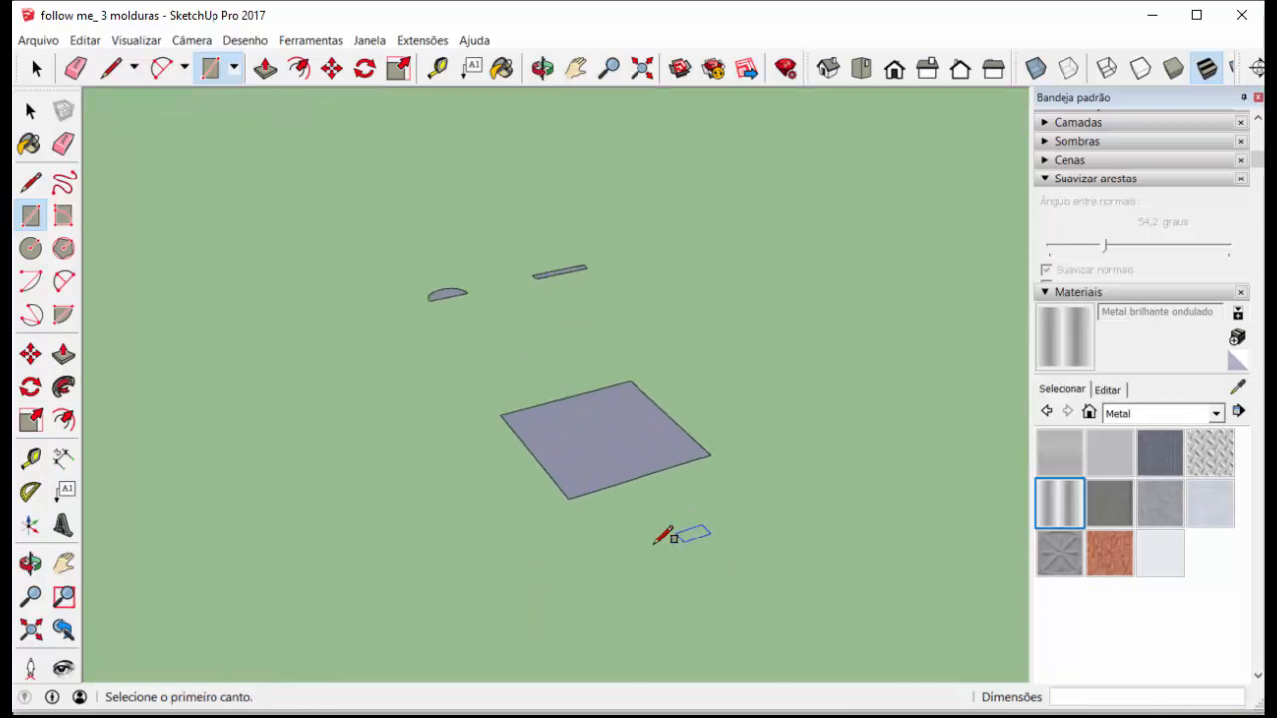
left_click(109, 67)
left_click(566, 397)
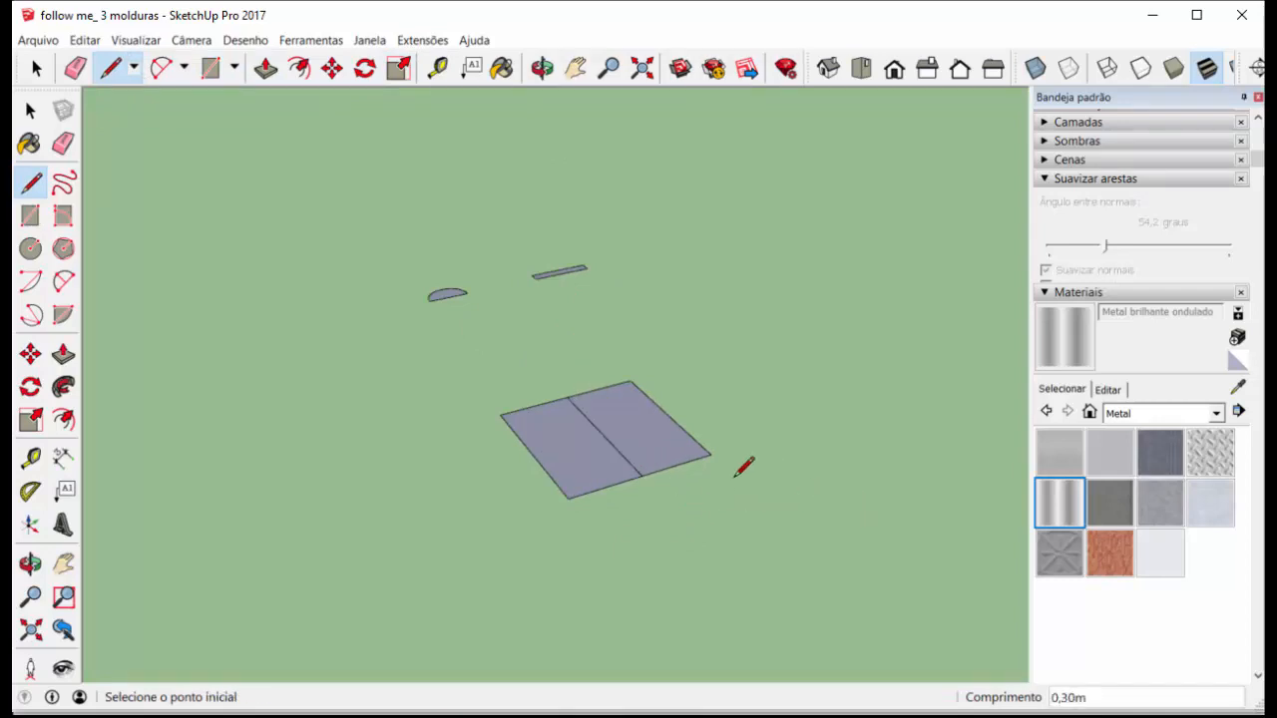
left_click(532, 454)
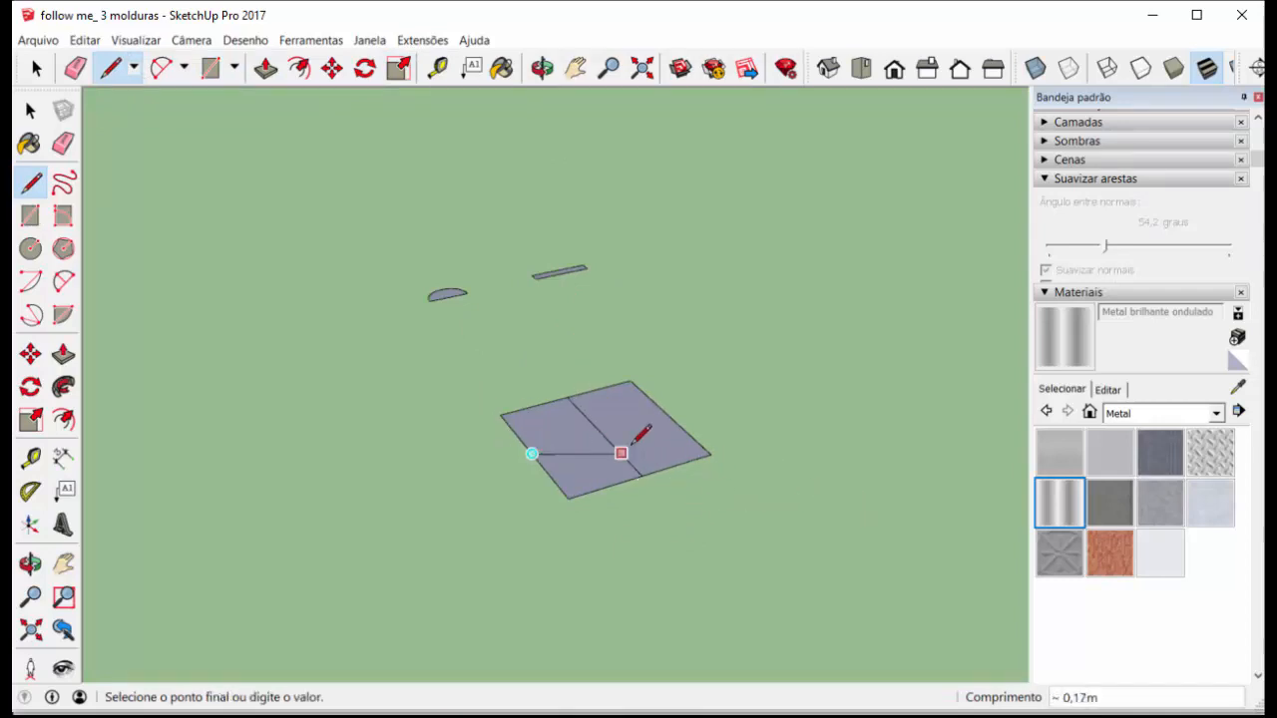
left_click(670, 418)
Subdivide the quartered square into a 4 by 4 grid with lines through the midpoints of the quadrants' outer edges in both directions
left_click(600, 388)
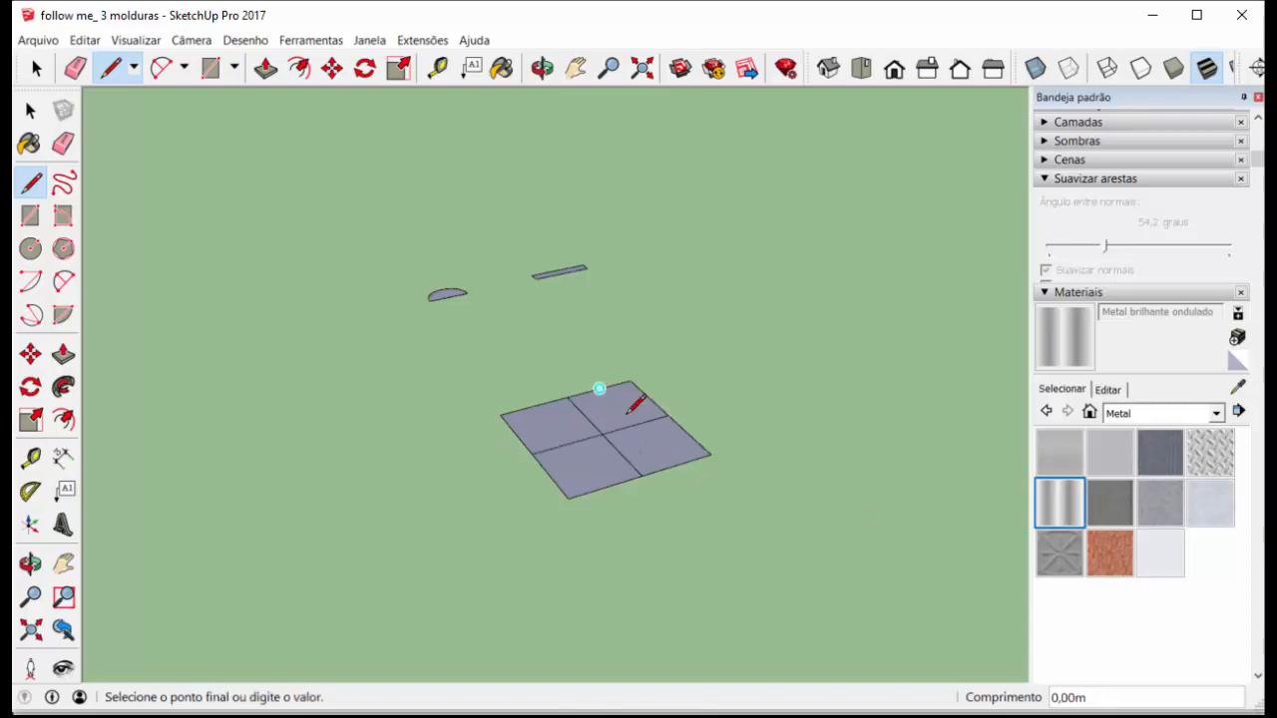
left_click(674, 465)
scroll(632, 451, "up", 4)
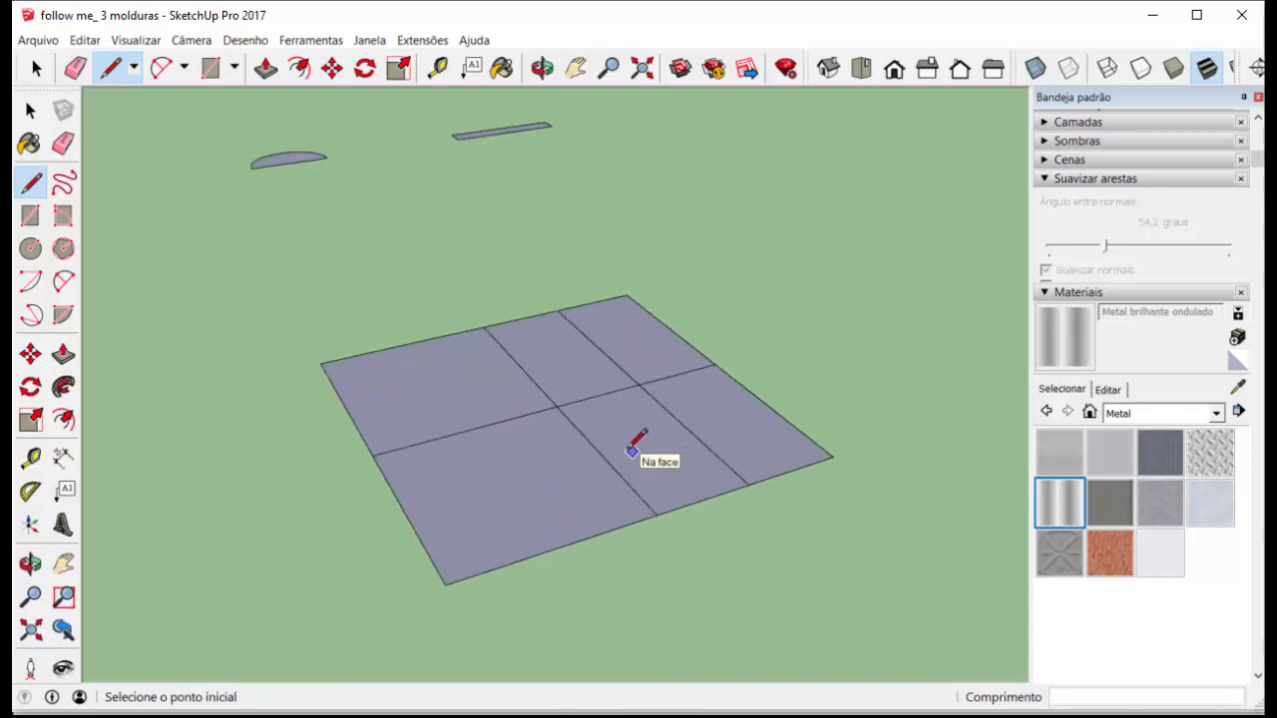
left_click(405, 343)
left_click(556, 547)
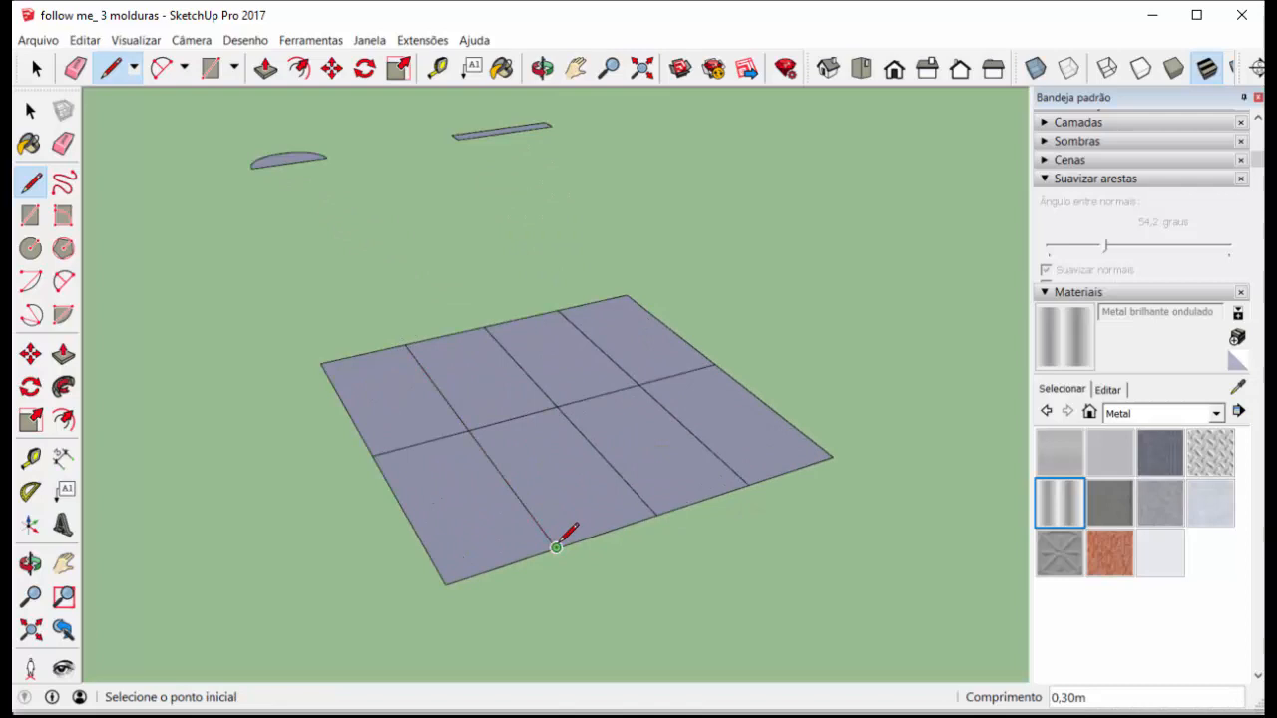
left_click(344, 406)
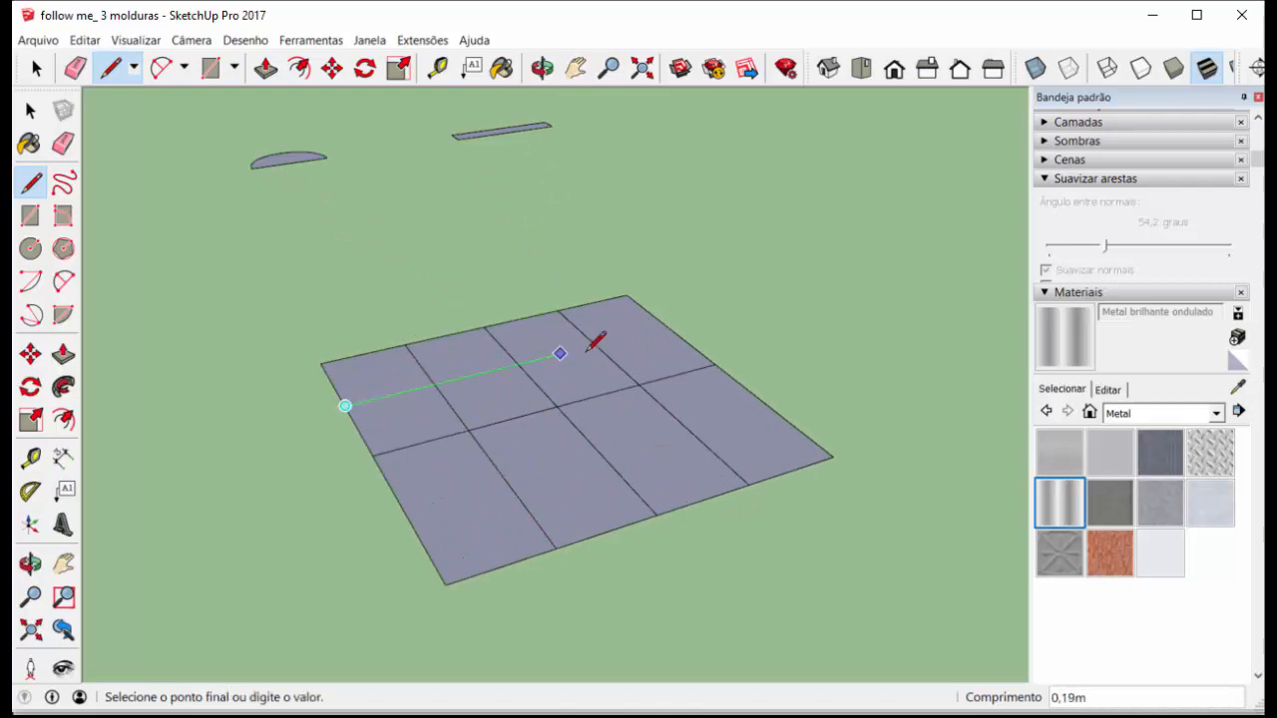
left_click(668, 328)
left_click(406, 514)
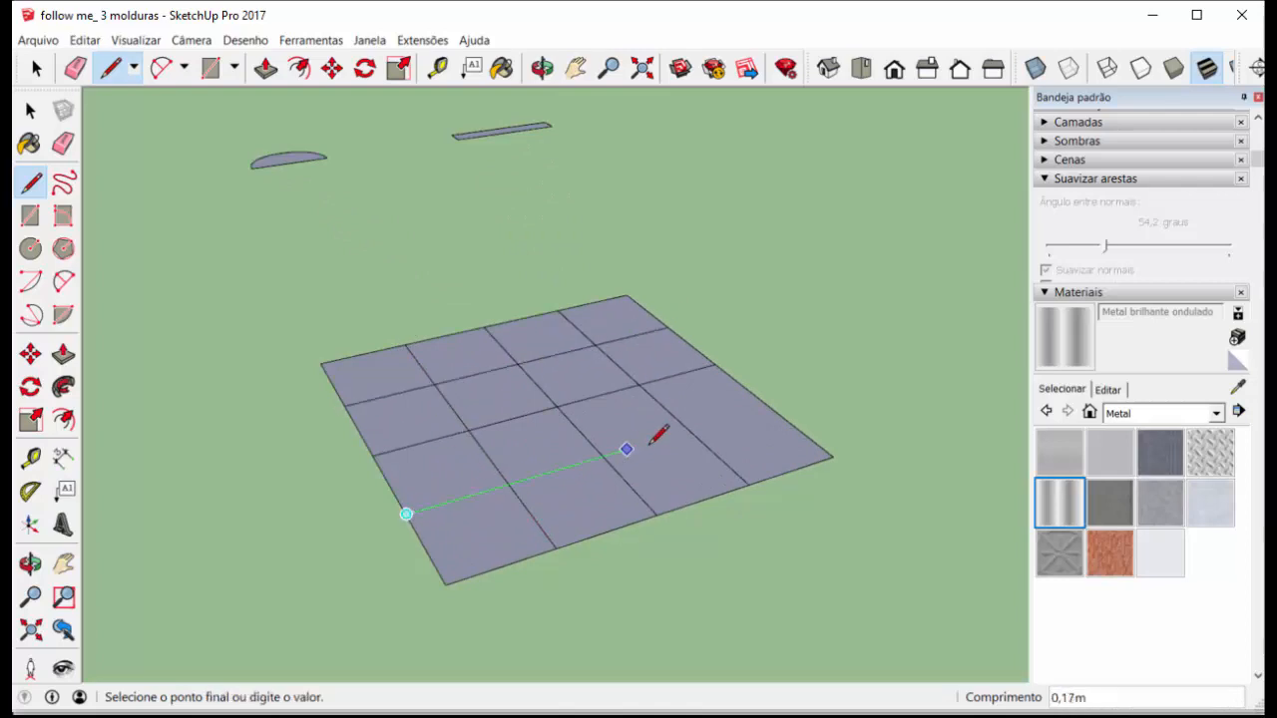
left_click(769, 406)
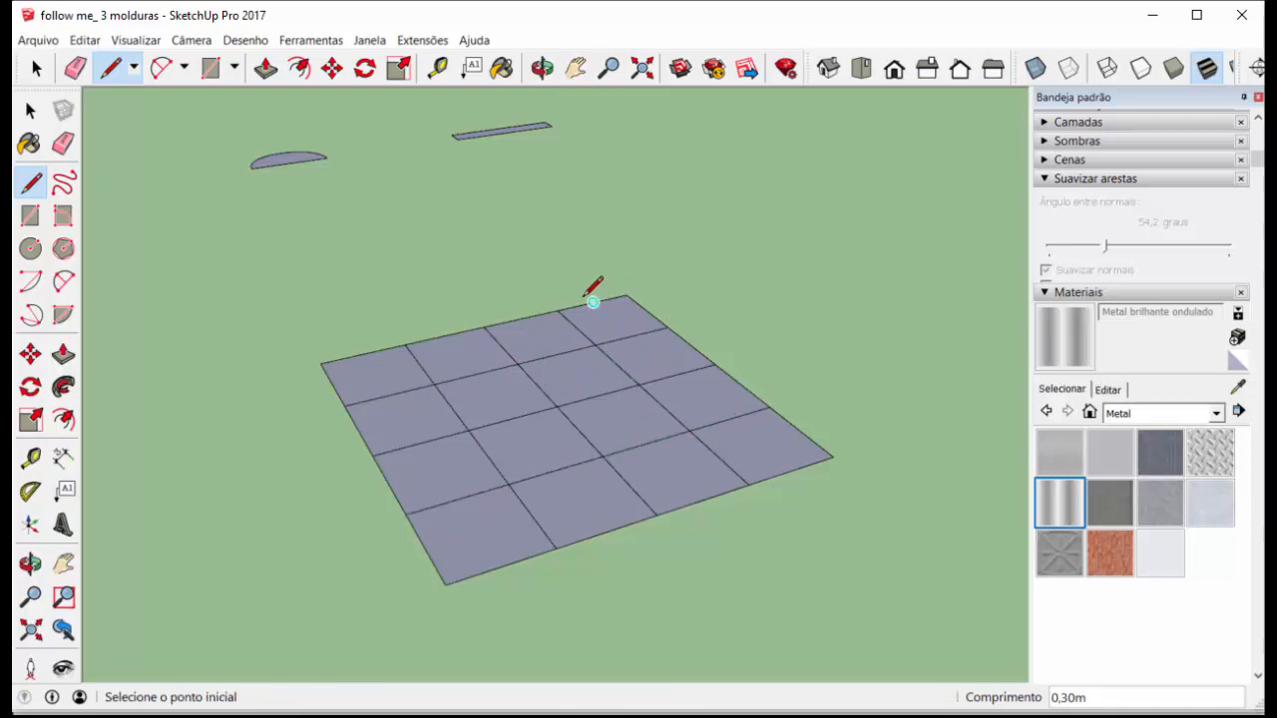
Split the grid's outermost rows and columns in half with four full-length lines drawn from their edge midpoints
left_click(593, 301)
left_click(792, 469)
left_click(364, 354)
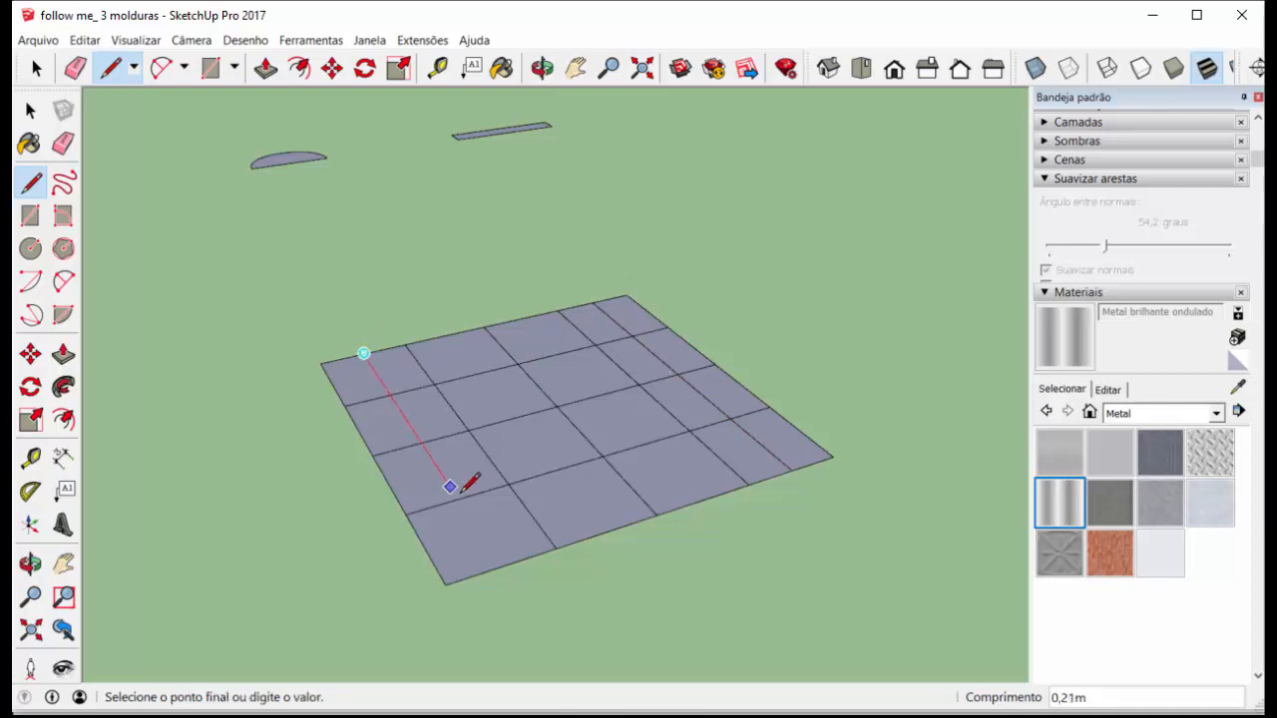
left_click(502, 565)
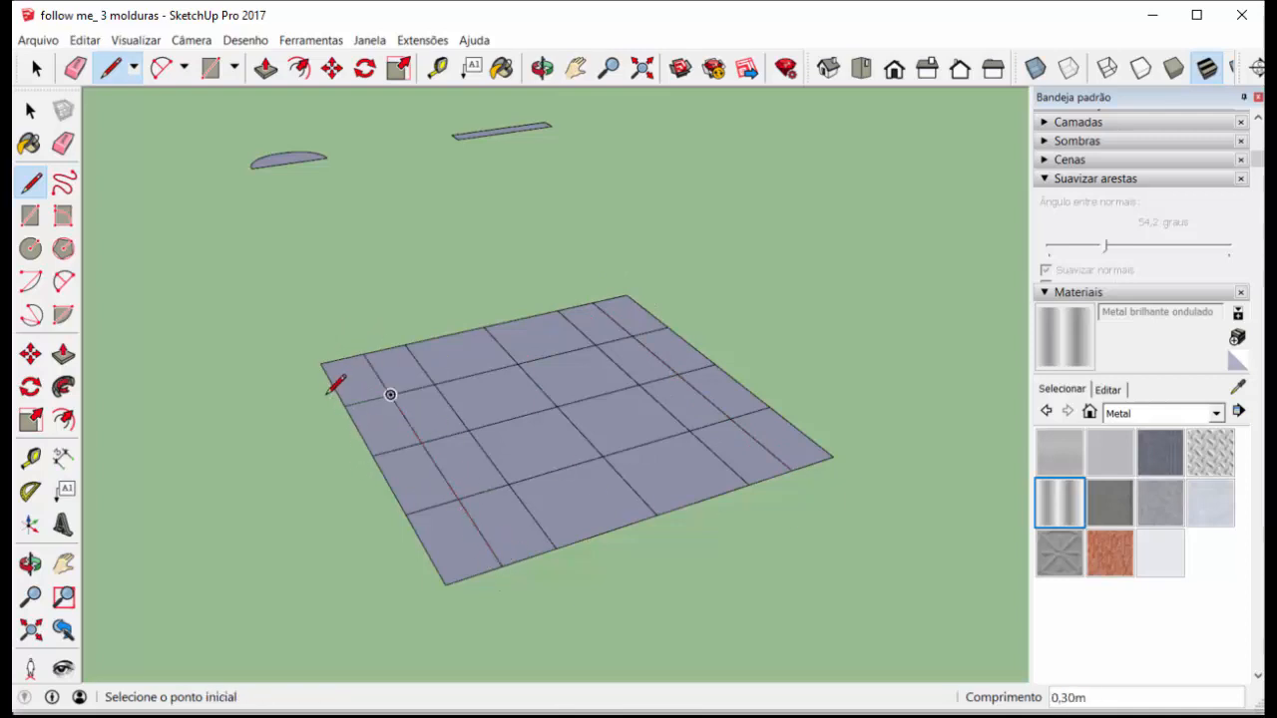
left_click(333, 383)
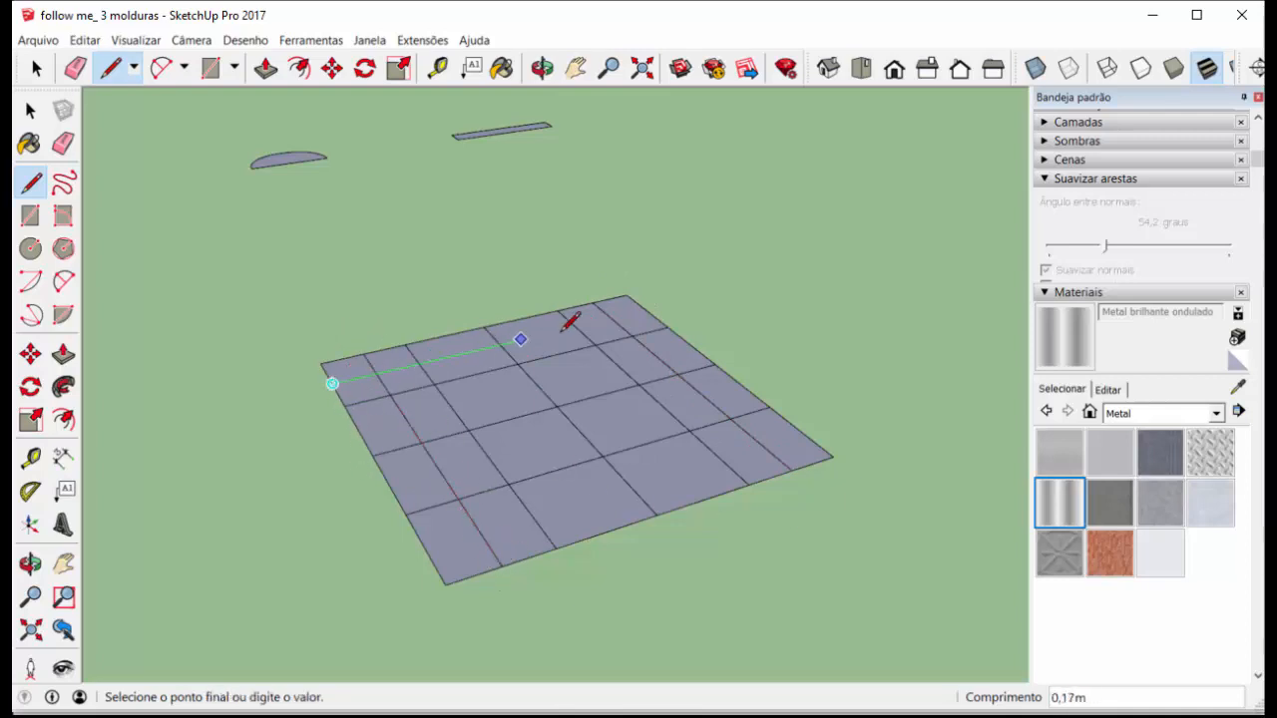
left_click(646, 311)
left_click(425, 548)
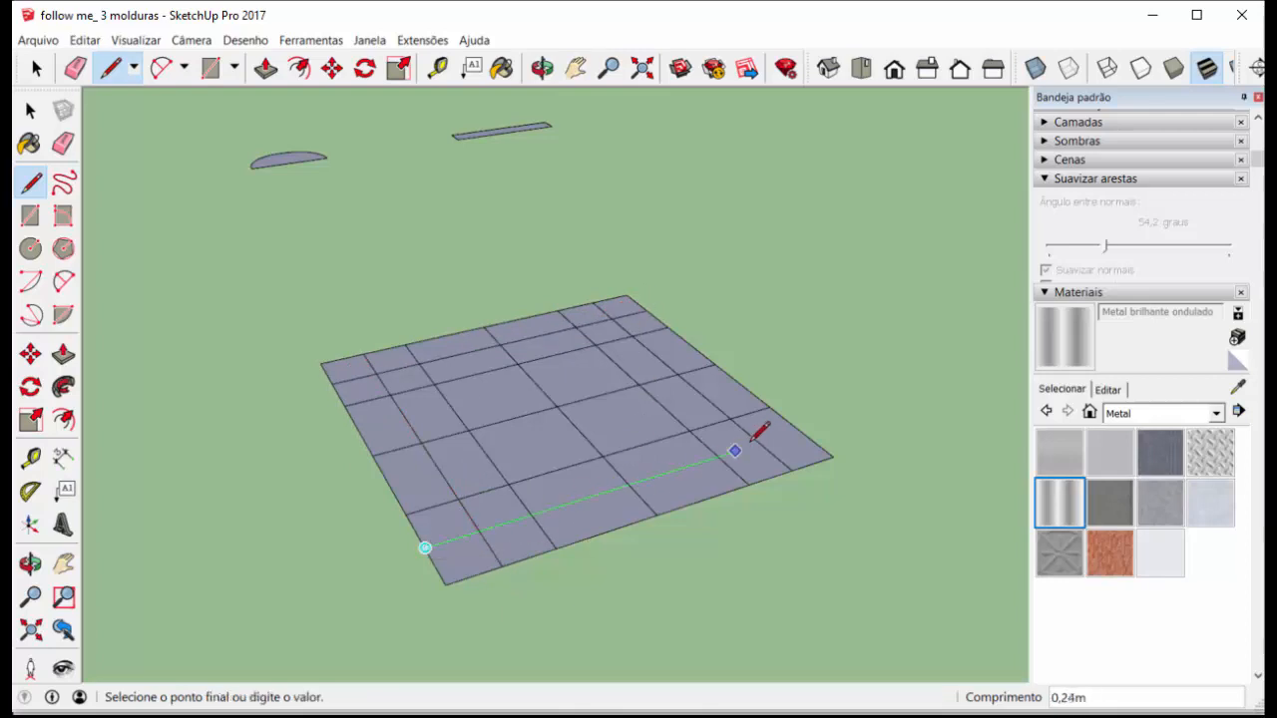
left_click(800, 430)
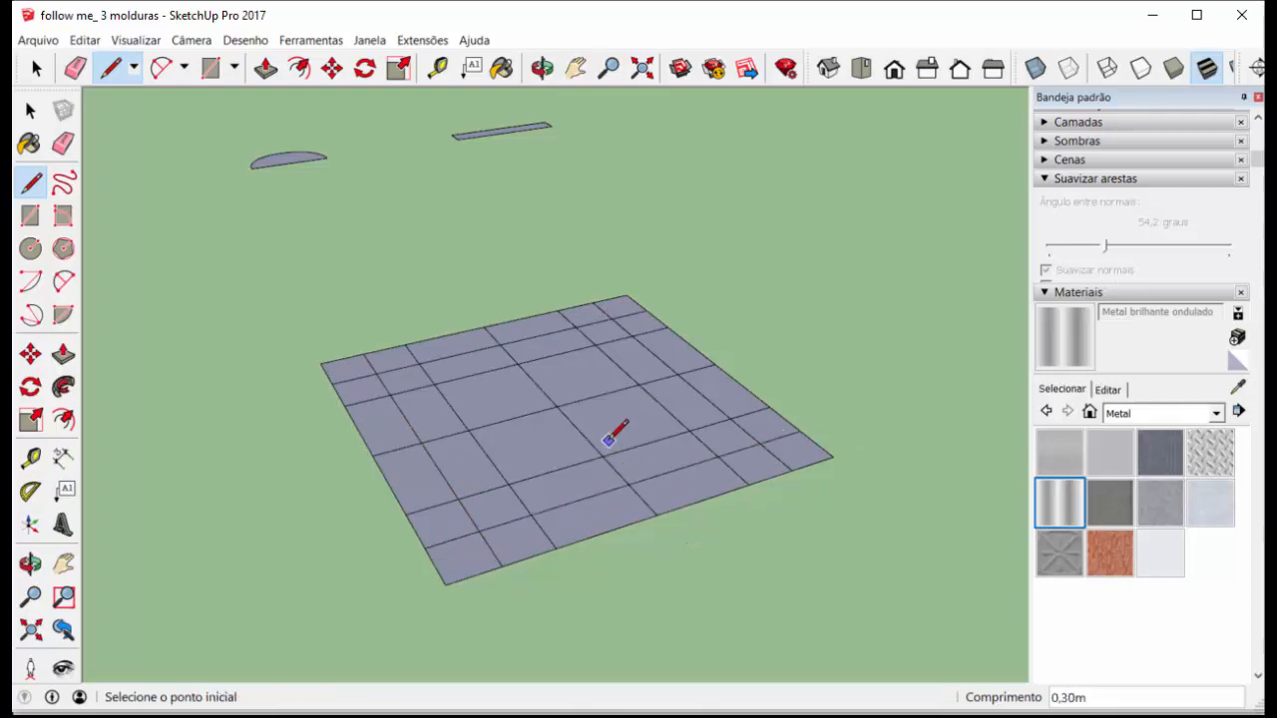
middle_click_drag(612, 439, 618, 514)
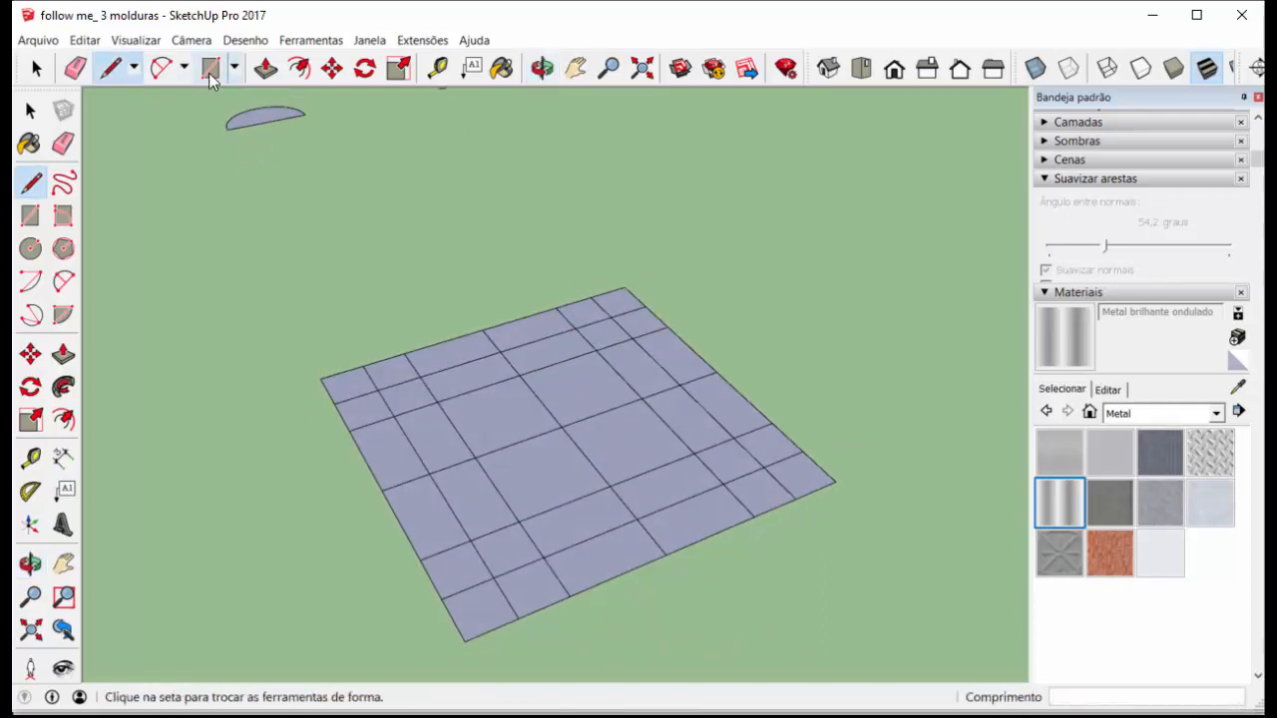
left_click(162, 70)
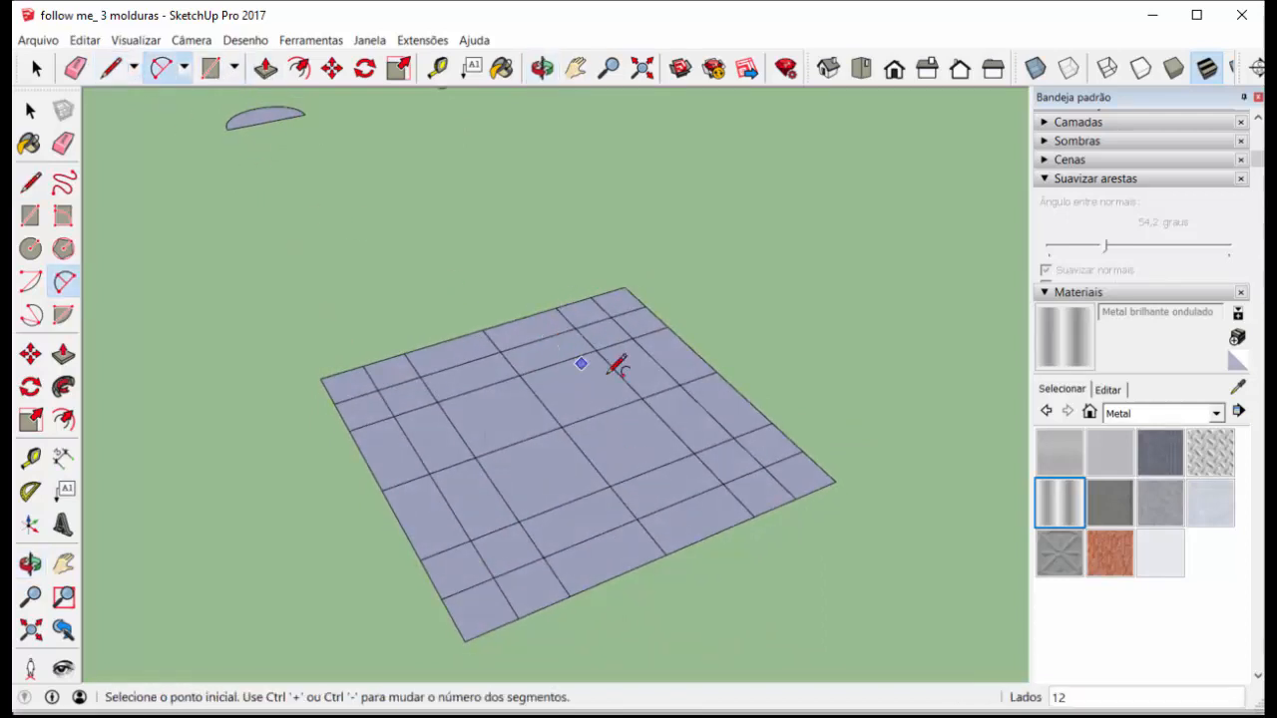
left_click(642, 397)
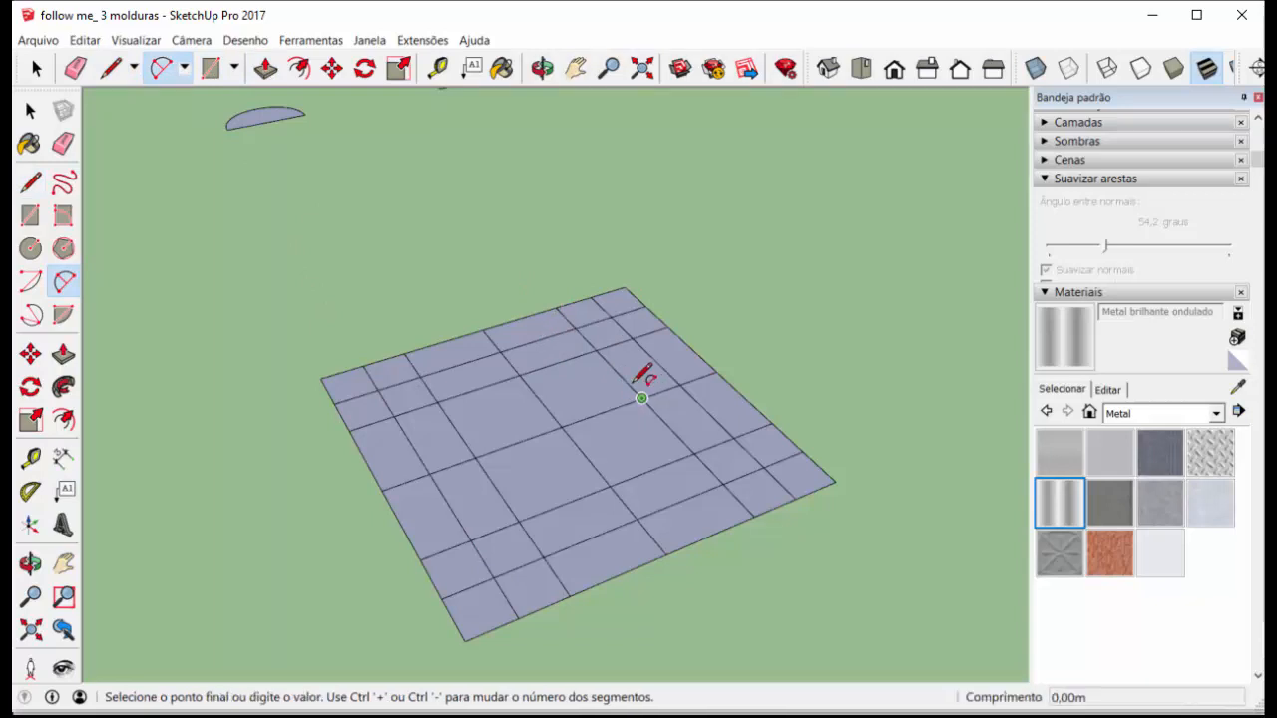
left_click(596, 349)
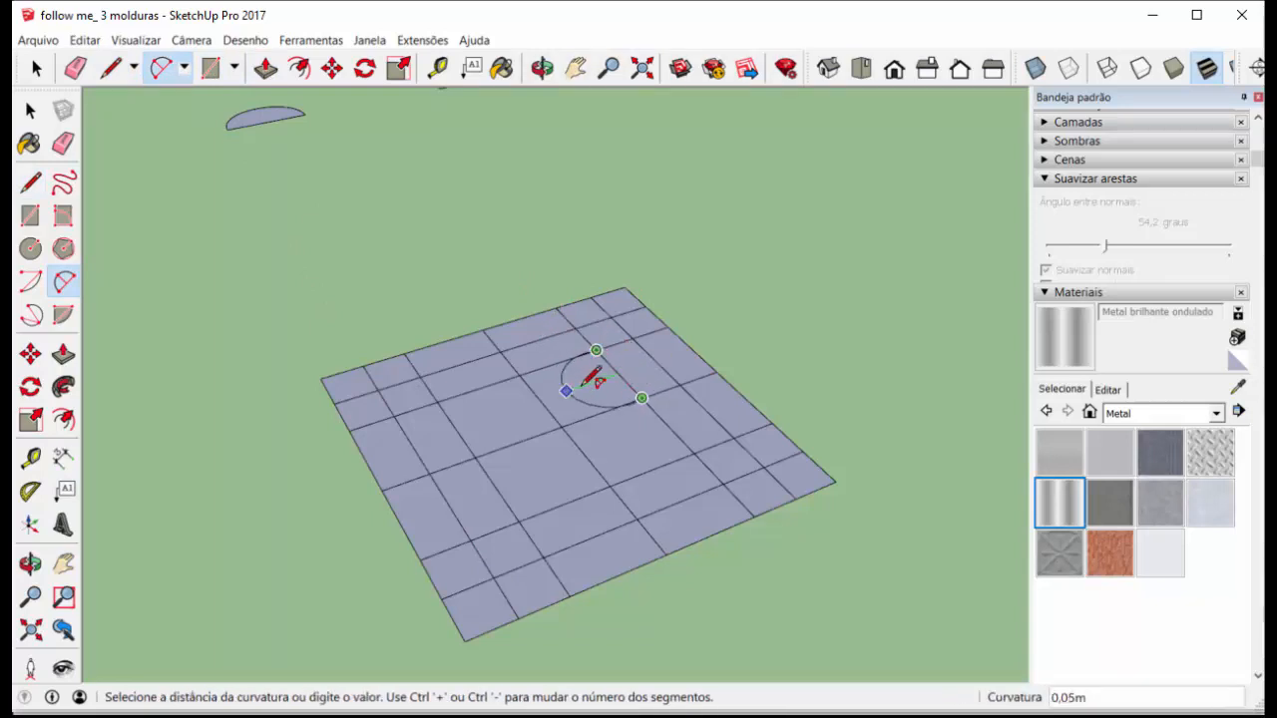
key("Escape")
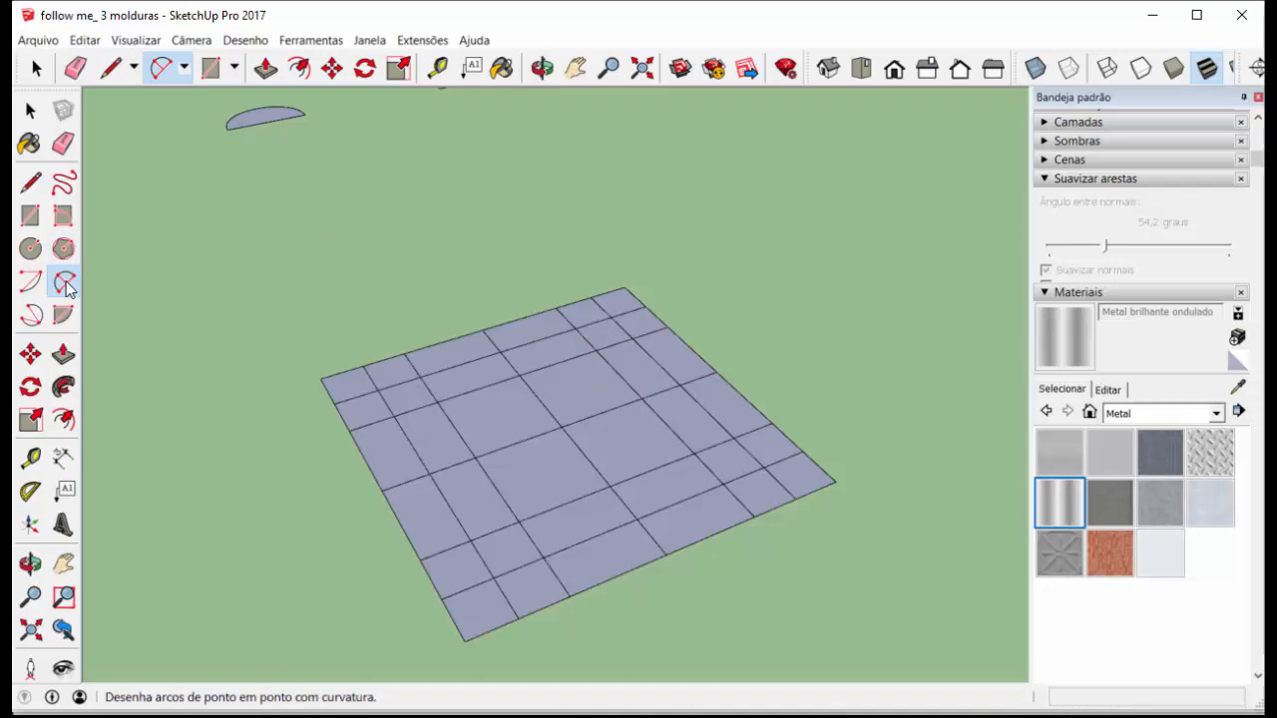
Draw a two-point arc from the far inner grid corner to the square's centre, bulging outward about 0,02 m from its chord
left_click(596, 351)
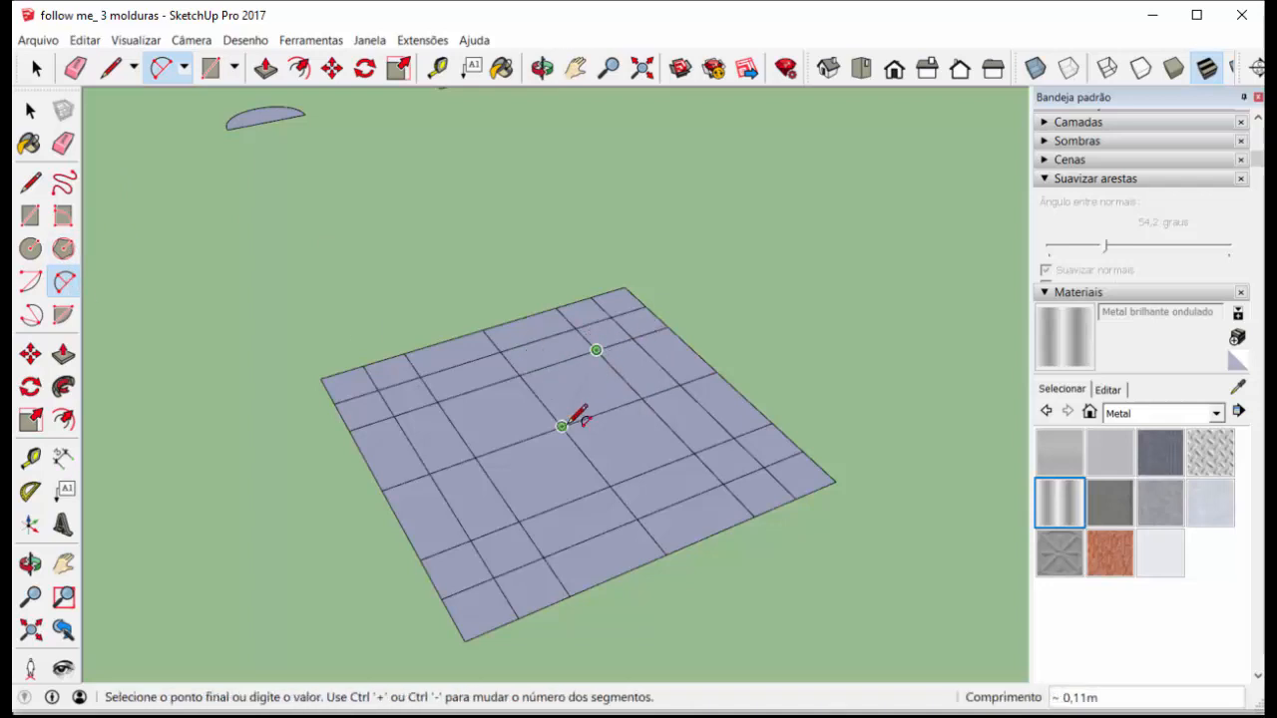
left_click(561, 426)
scroll(571, 378, "up", 5)
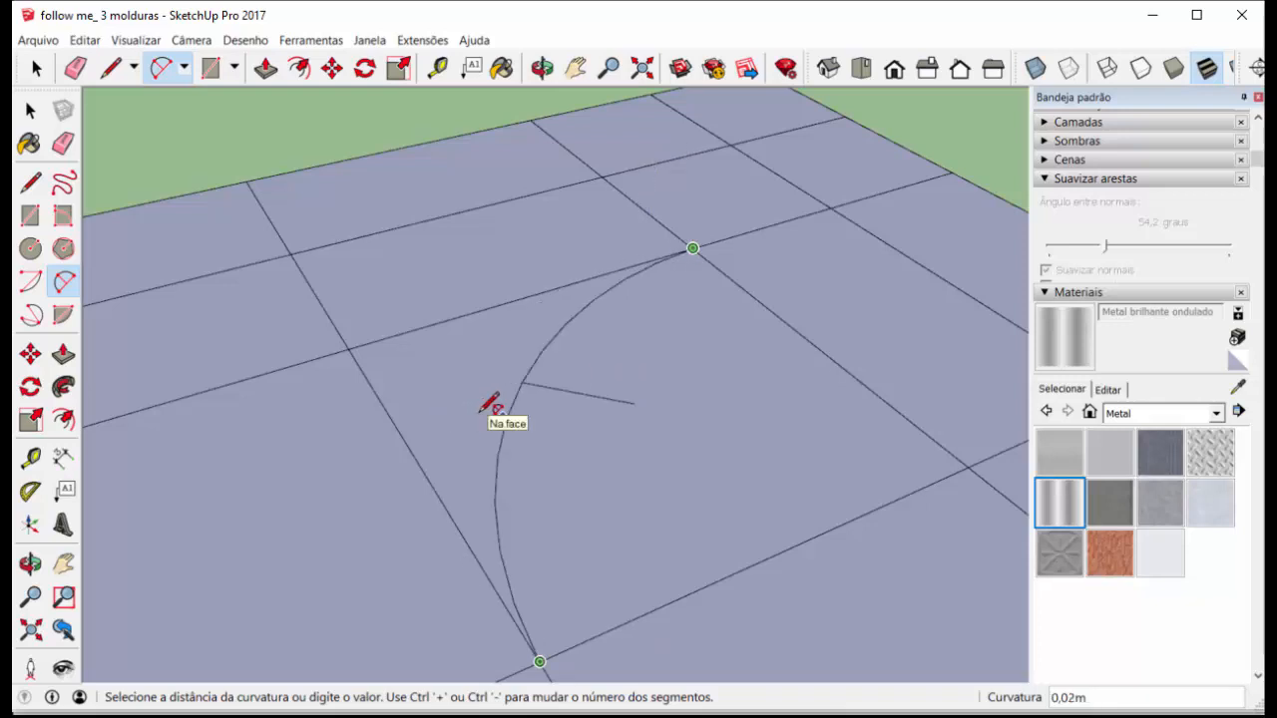
left_click(489, 412)
Continue the curve with an opposite-bulging arc from the square's centre to the diagonally opposite inner grid corner, forming an S shape
scroll(604, 309, "down", 6)
scroll(597, 344, "up", 5)
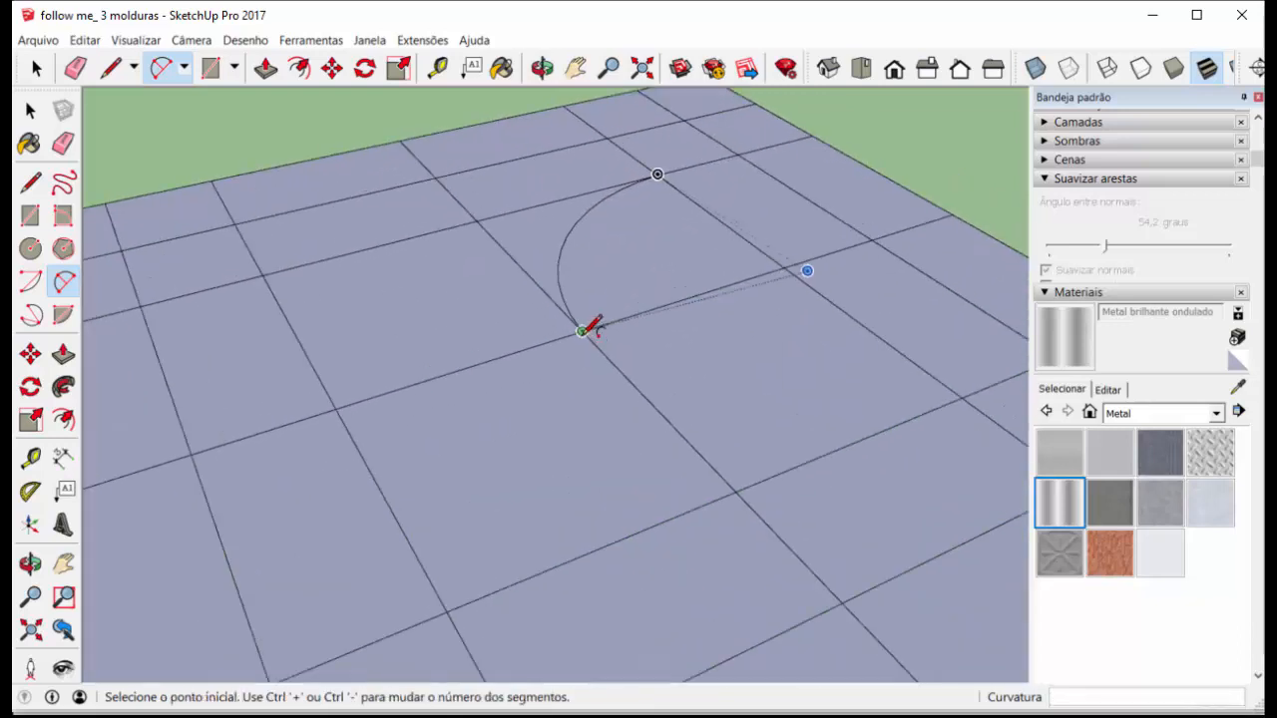
left_click(583, 332)
left_click(447, 610)
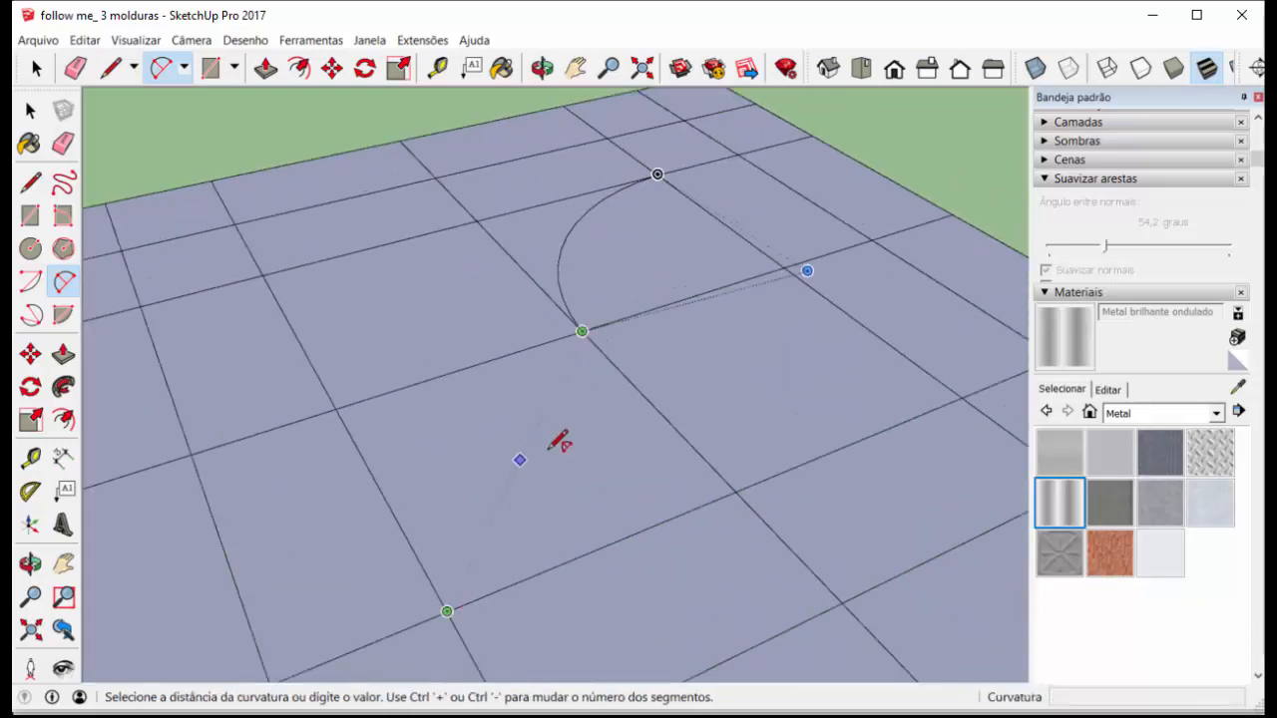
left_click(578, 422)
scroll(648, 329, "down", 2)
scroll(657, 320, "down", 3)
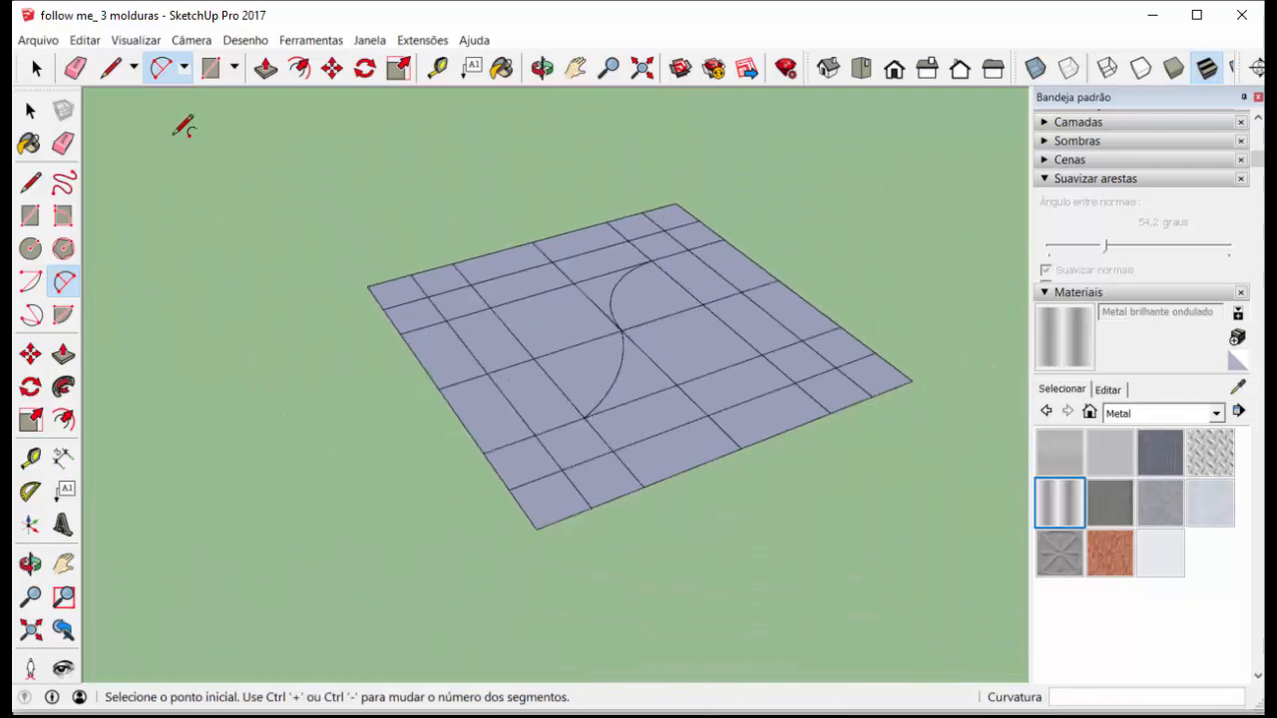
Erase the grid and outer edges on the waste side of the S-curve, keeping the stepped corners at both ends of the curve
left_click(110, 67)
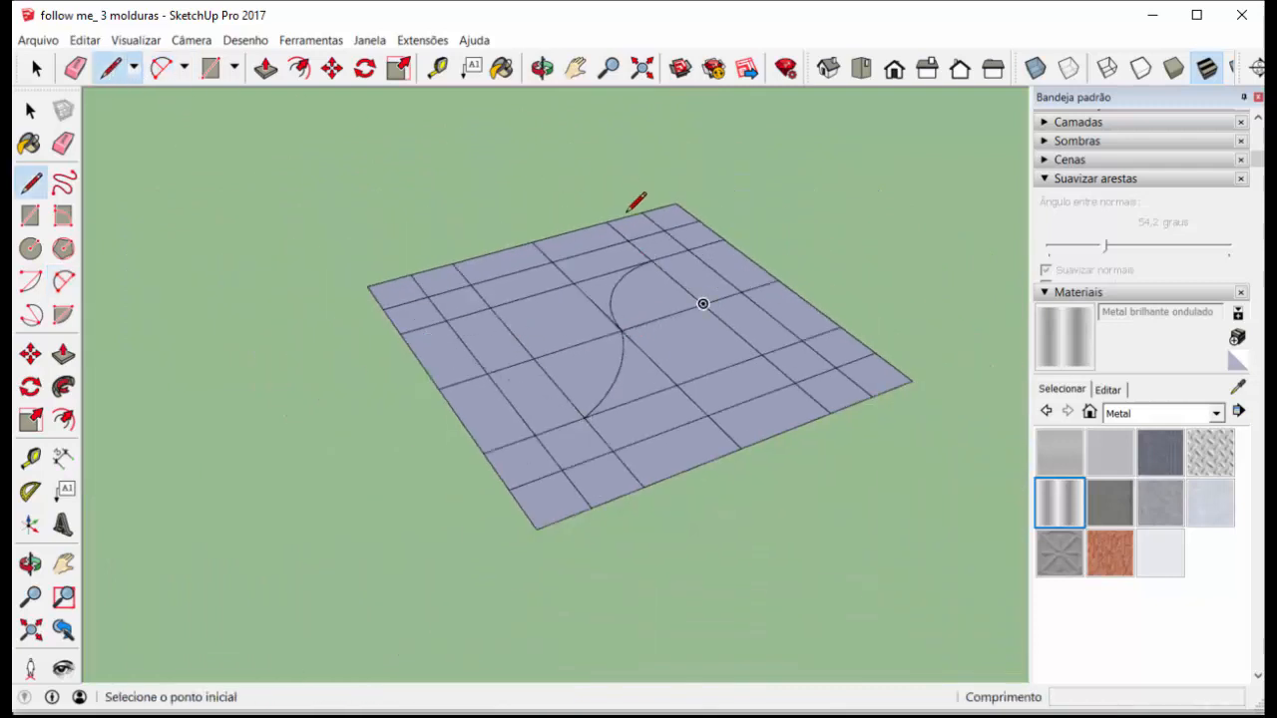
left_click(74, 67)
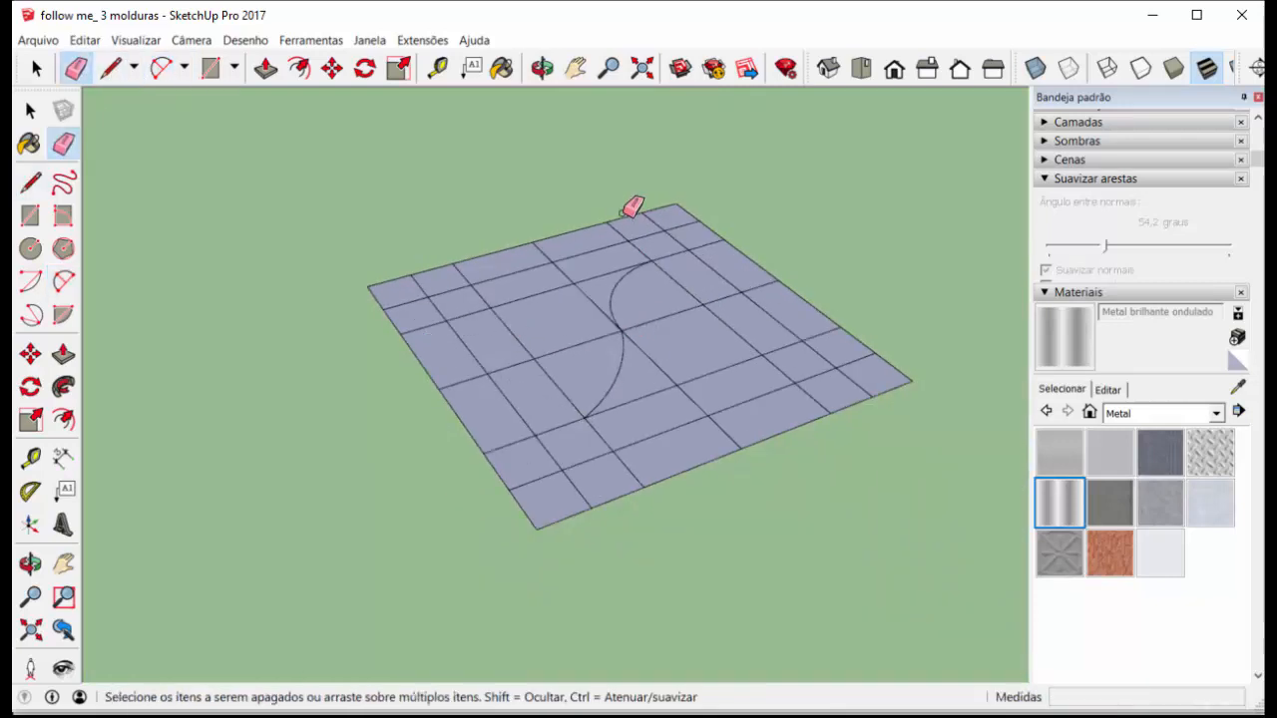
mouse_move(616, 229)
left_mouse_down()
mouse_move(587, 289)
mouse_move(575, 371)
mouse_move(515, 461)
mouse_move(453, 484)
left_mouse_up()
scroll(609, 365, "up", 2)
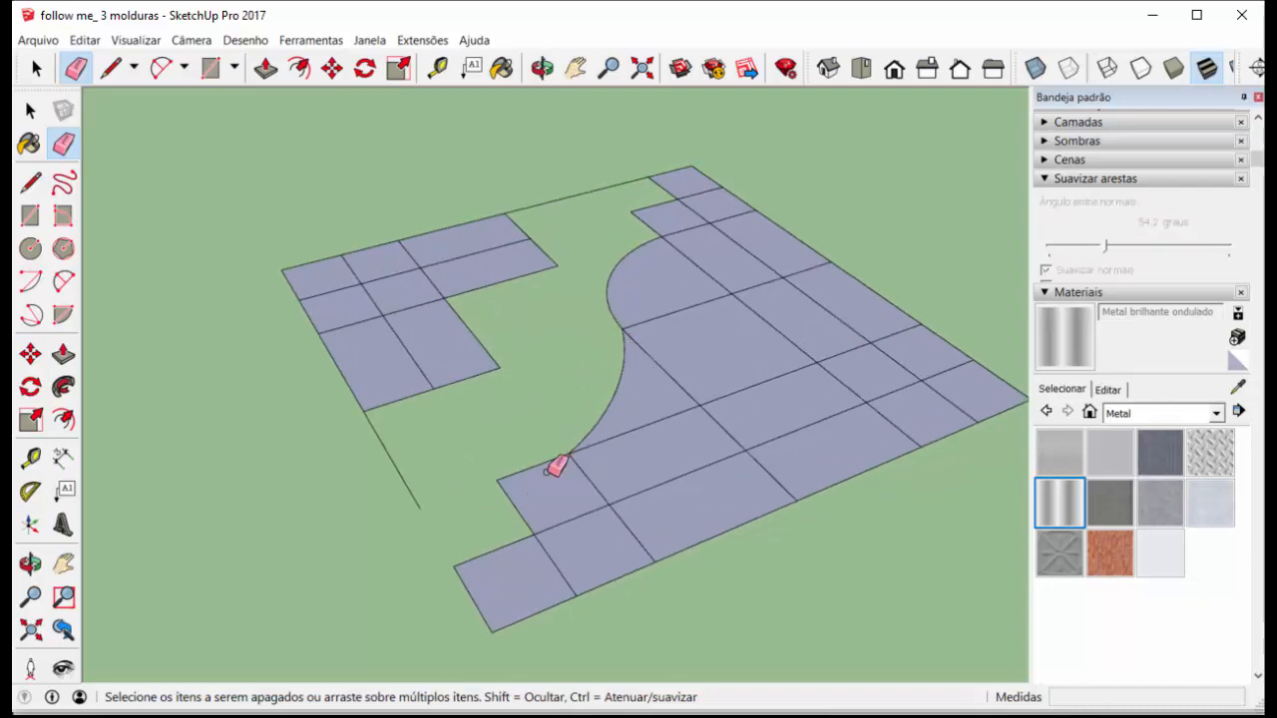
scroll(569, 419, "up", 2)
mouse_move(465, 186)
left_mouse_down()
mouse_move(557, 164)
mouse_move(493, 291)
mouse_move(337, 442)
mouse_move(353, 353)
mouse_move(261, 240)
mouse_move(372, 220)
mouse_move(433, 265)
mouse_move(367, 225)
left_mouse_up()
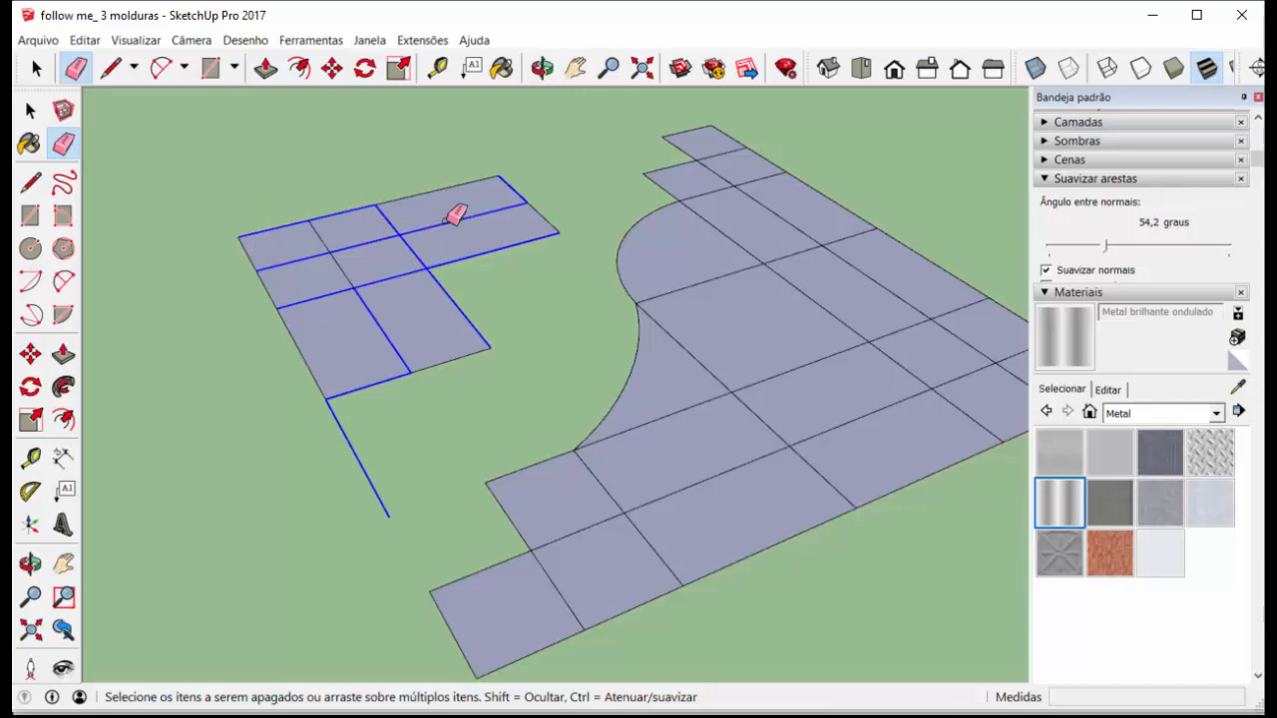
mouse_move(455, 216)
left_mouse_down()
mouse_move(562, 200)
mouse_move(469, 243)
left_mouse_up()
left_click_drag(328, 269, 484, 326)
mouse_move(485, 328)
left_mouse_down()
mouse_move(460, 386)
mouse_move(448, 375)
left_mouse_up()
scroll(616, 251, "down", 2)
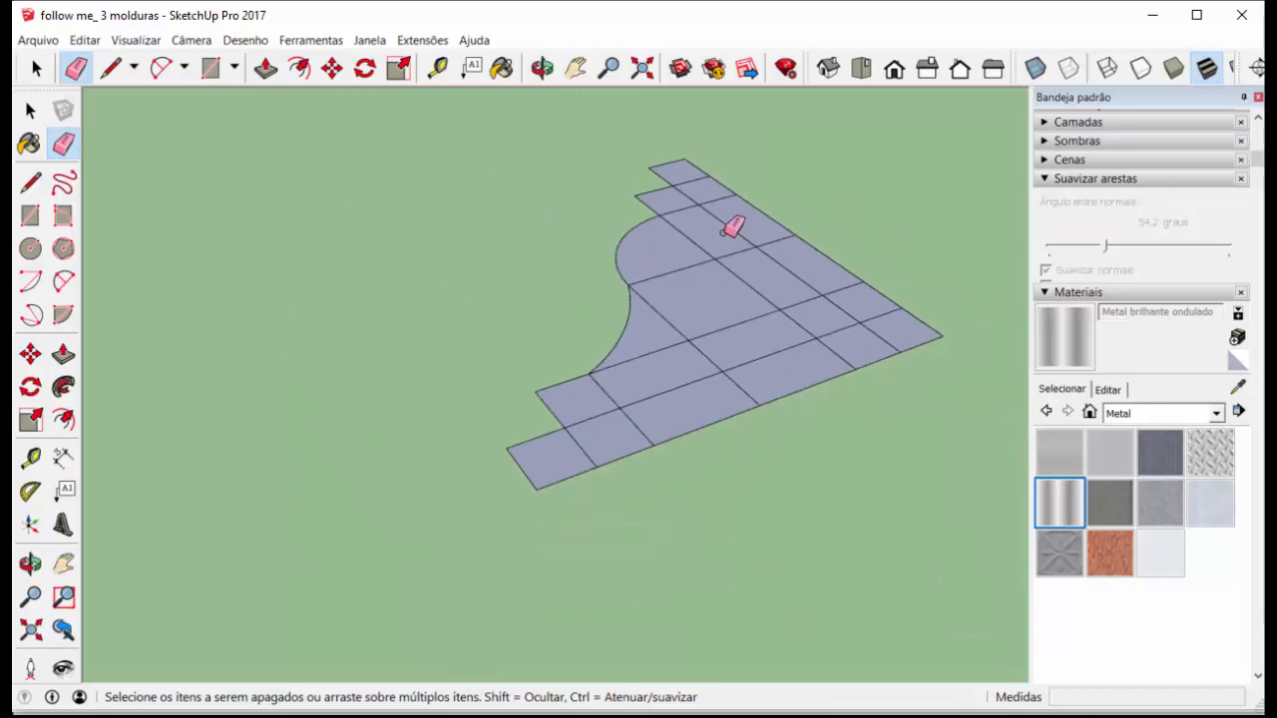
Erase the leftover grid lines inside the stepped, S-curved molding profile to merge it into a single face
mouse_move(704, 200)
left_mouse_down()
mouse_move(700, 243)
mouse_move(830, 287)
mouse_move(850, 331)
mouse_move(779, 320)
mouse_move(705, 335)
mouse_move(680, 375)
mouse_move(735, 384)
left_mouse_up()
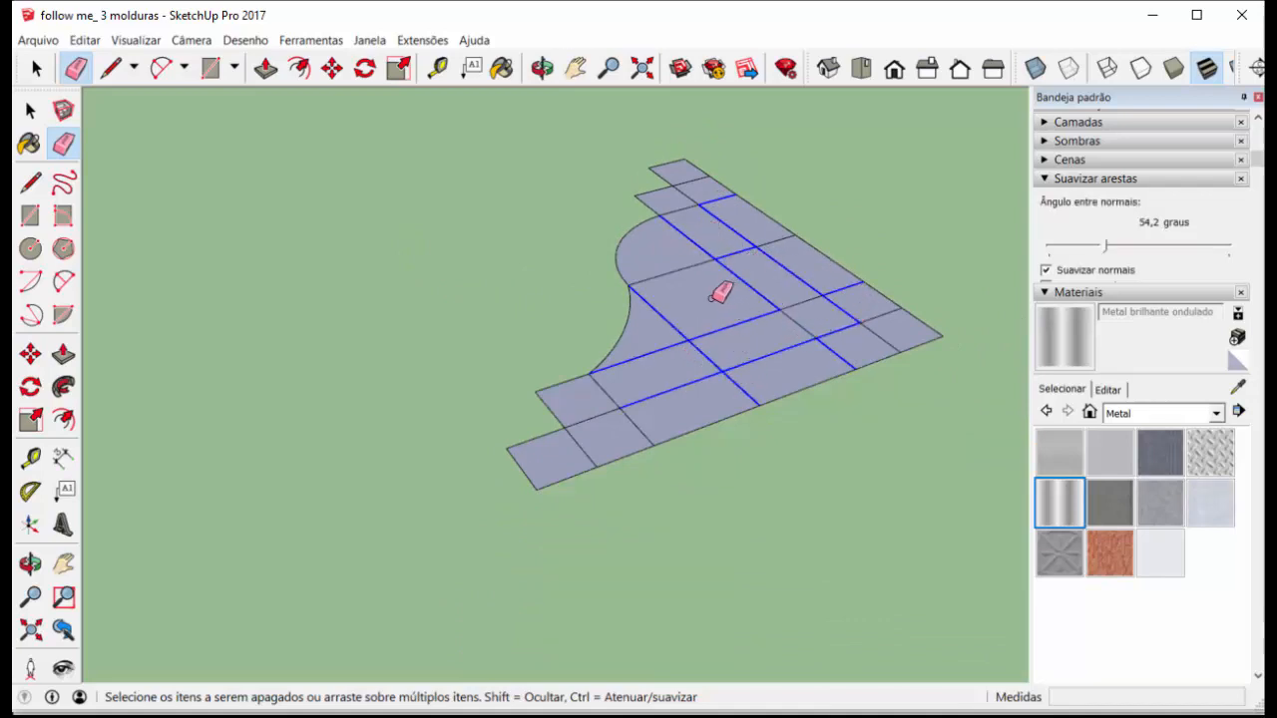
left_click_drag(718, 292, 749, 259)
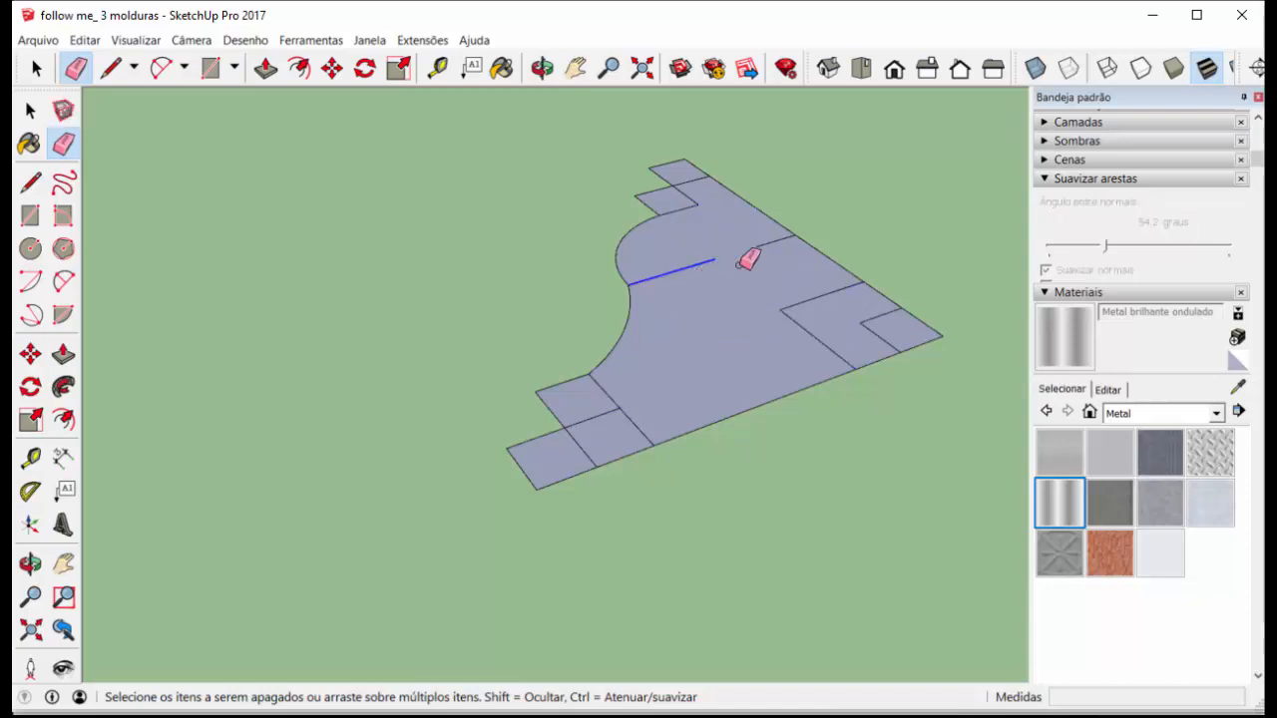
left_click_drag(691, 180, 686, 208)
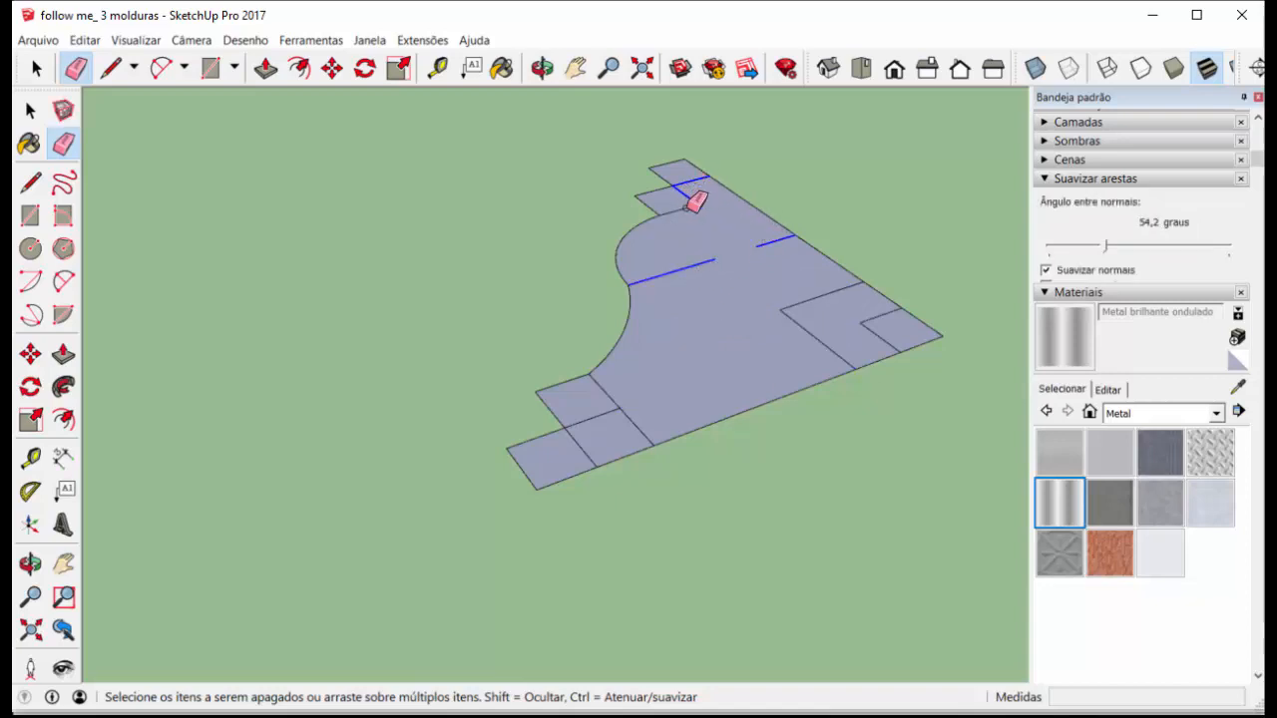
mouse_move(803, 277)
left_mouse_down()
mouse_move(878, 311)
mouse_move(835, 339)
mouse_move(608, 402)
mouse_move(643, 421)
left_mouse_up()
left_click_drag(578, 451, 581, 449)
mouse_move(580, 449)
middle_mouse_down()
mouse_move(684, 285)
mouse_move(587, 229)
mouse_move(668, 413)
mouse_move(698, 270)
mouse_move(705, 368)
mouse_move(682, 342)
mouse_move(697, 375)
middle_mouse_up()
scroll(698, 271, "down", 4)
scroll(692, 299, "up", 2)
scroll(682, 342, "up", 2)
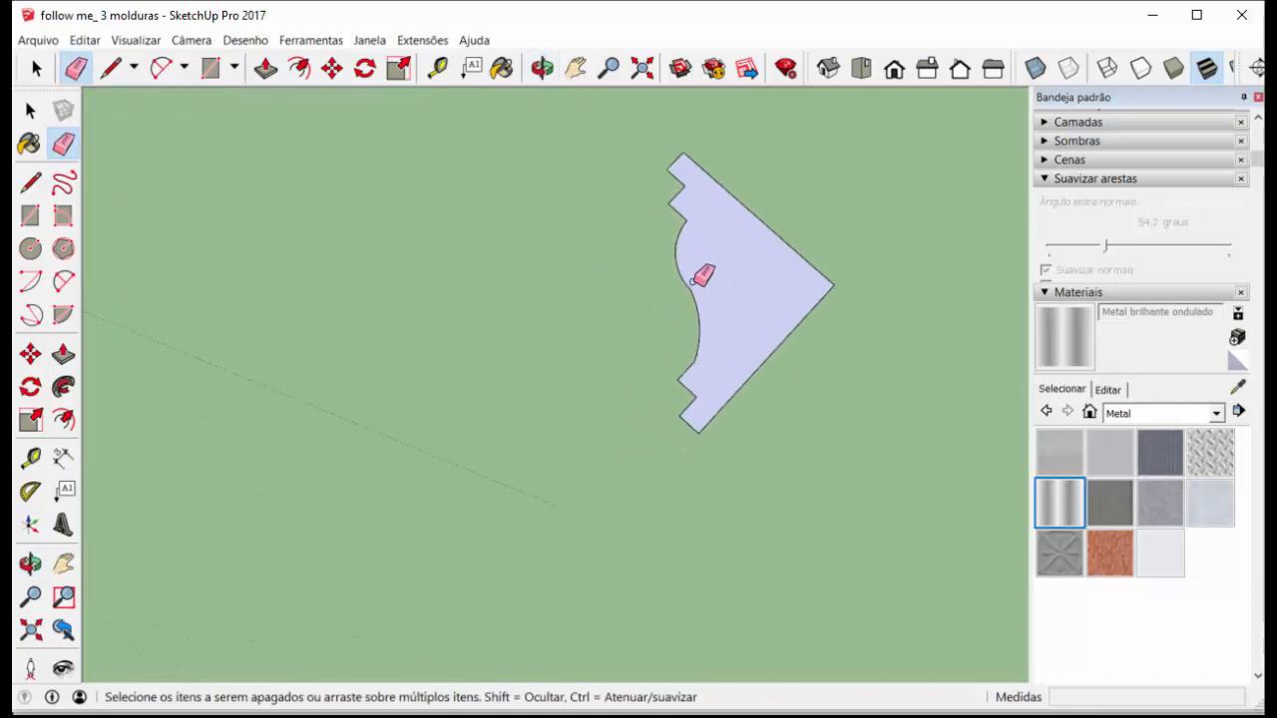
Replace the profile's concave arc with a deeper arc between the same endpoints, bulging about 0,02 m into the face, and erase the original
scroll(696, 274, "up", 3)
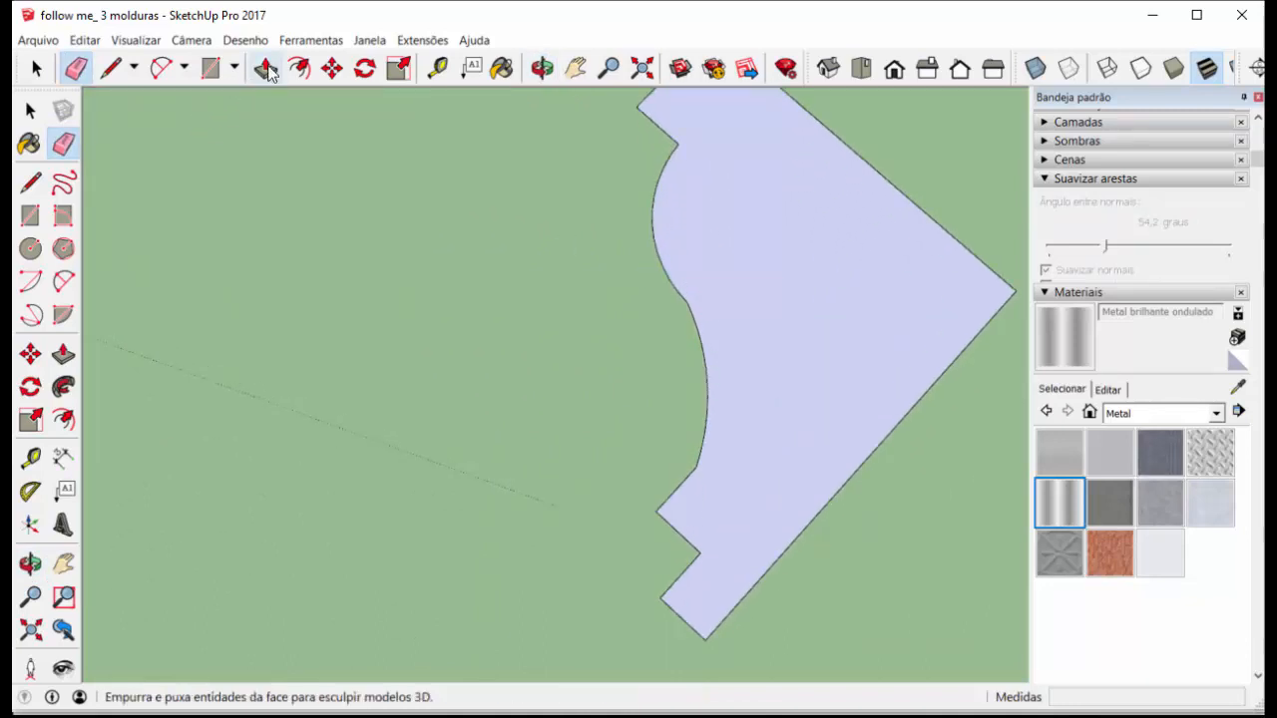
left_click(161, 68)
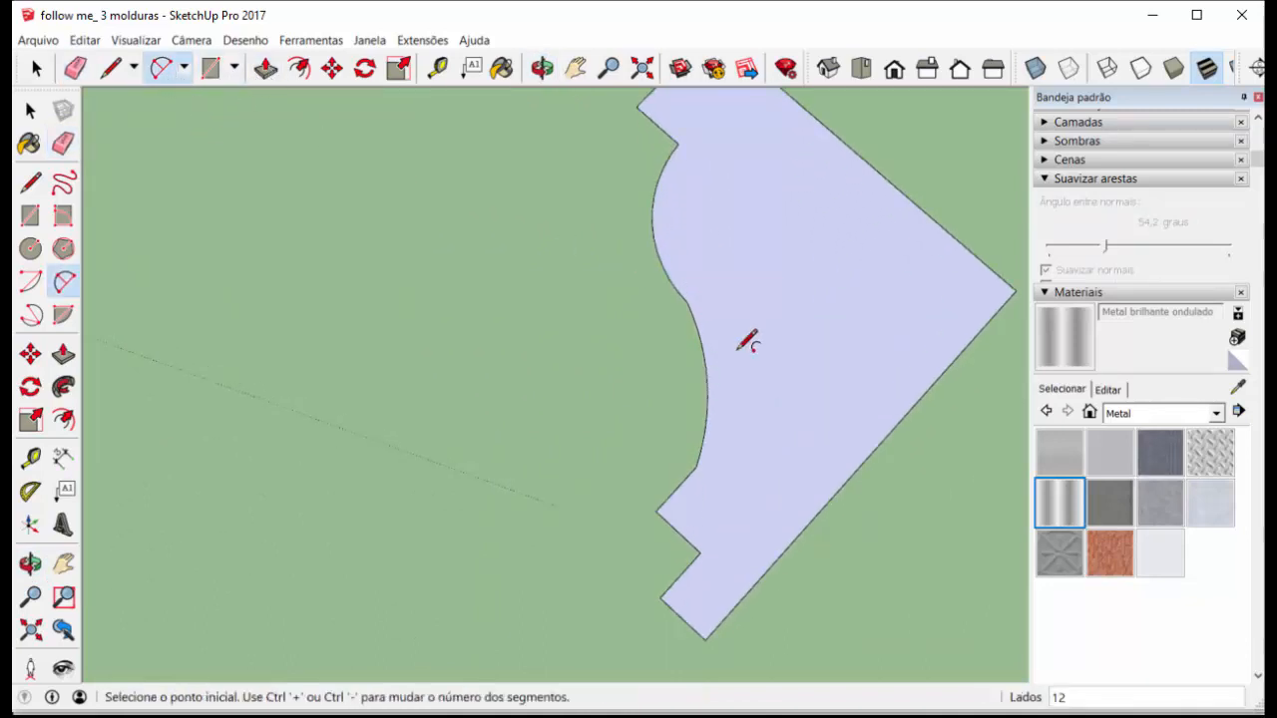
left_click(687, 301)
left_click(695, 466)
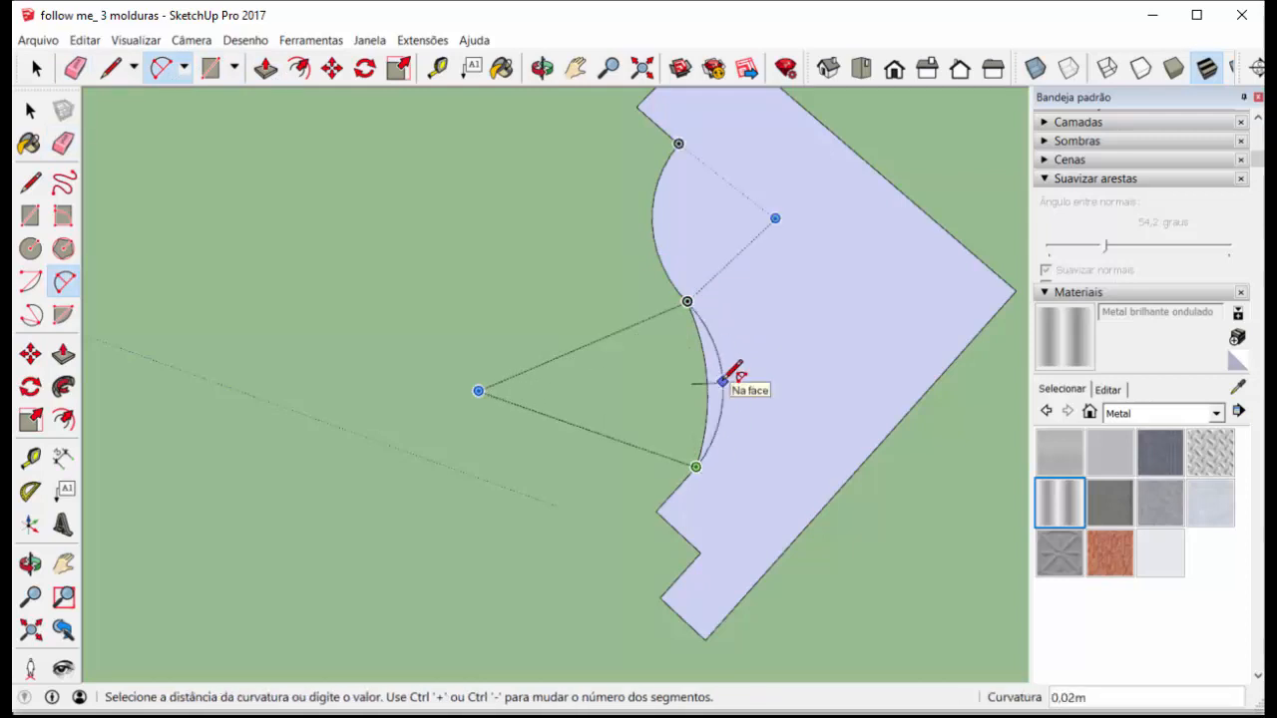
left_click(722, 383)
left_click(75, 68)
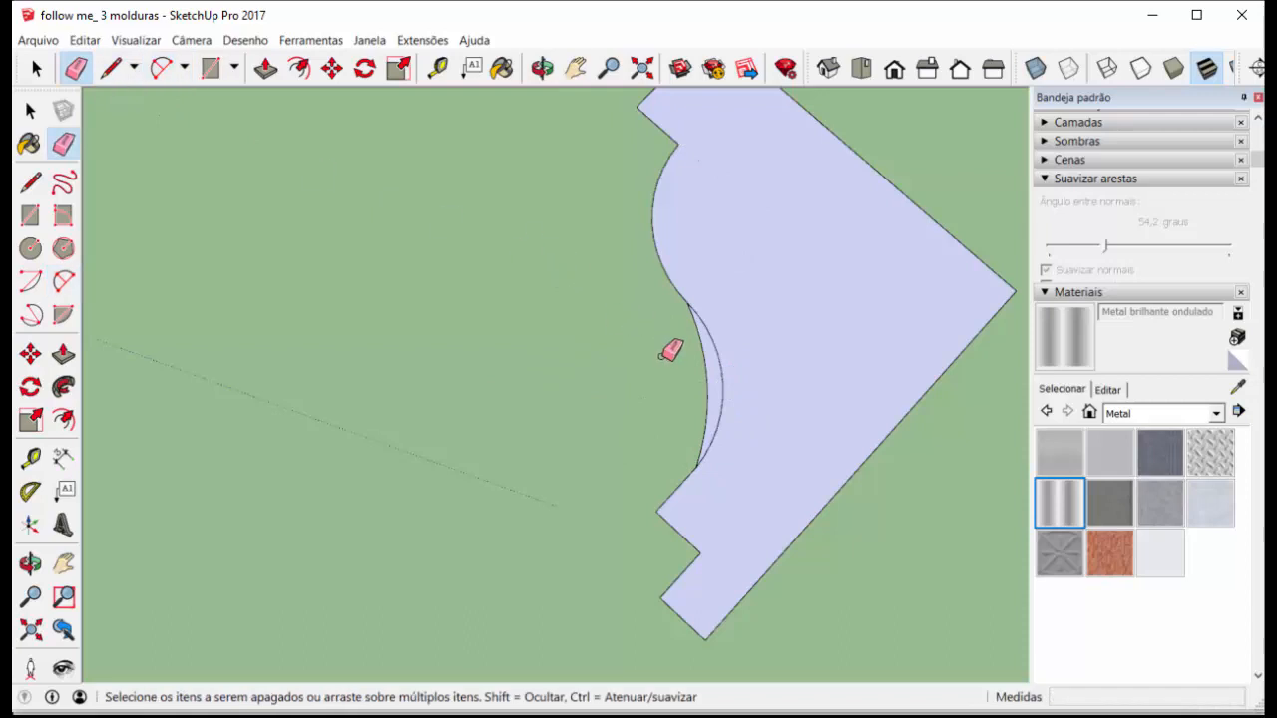
left_click(702, 371)
scroll(798, 319, "down", 5)
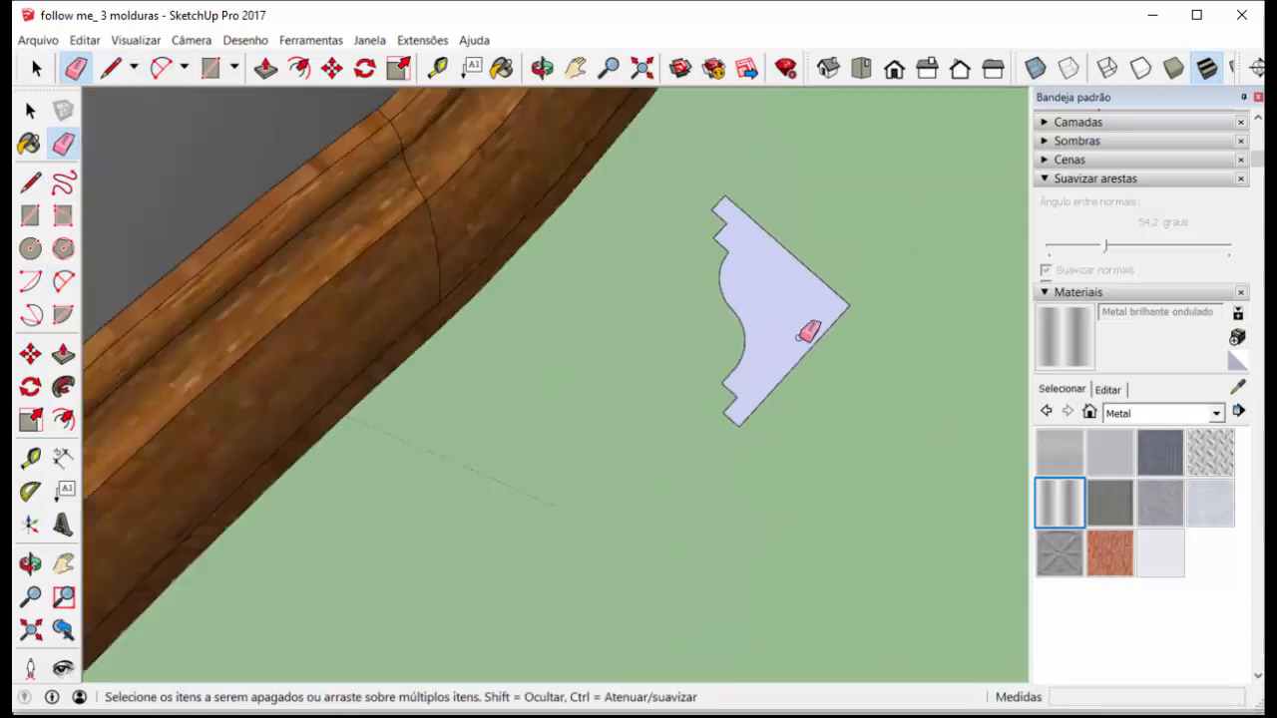
Select the whole stepped S-curve profile and rotate it 90 degrees about the red axis at its lower stepped corner to stand it upright
scroll(773, 289, "up", 4)
middle_click_drag(761, 280, 633, 114)
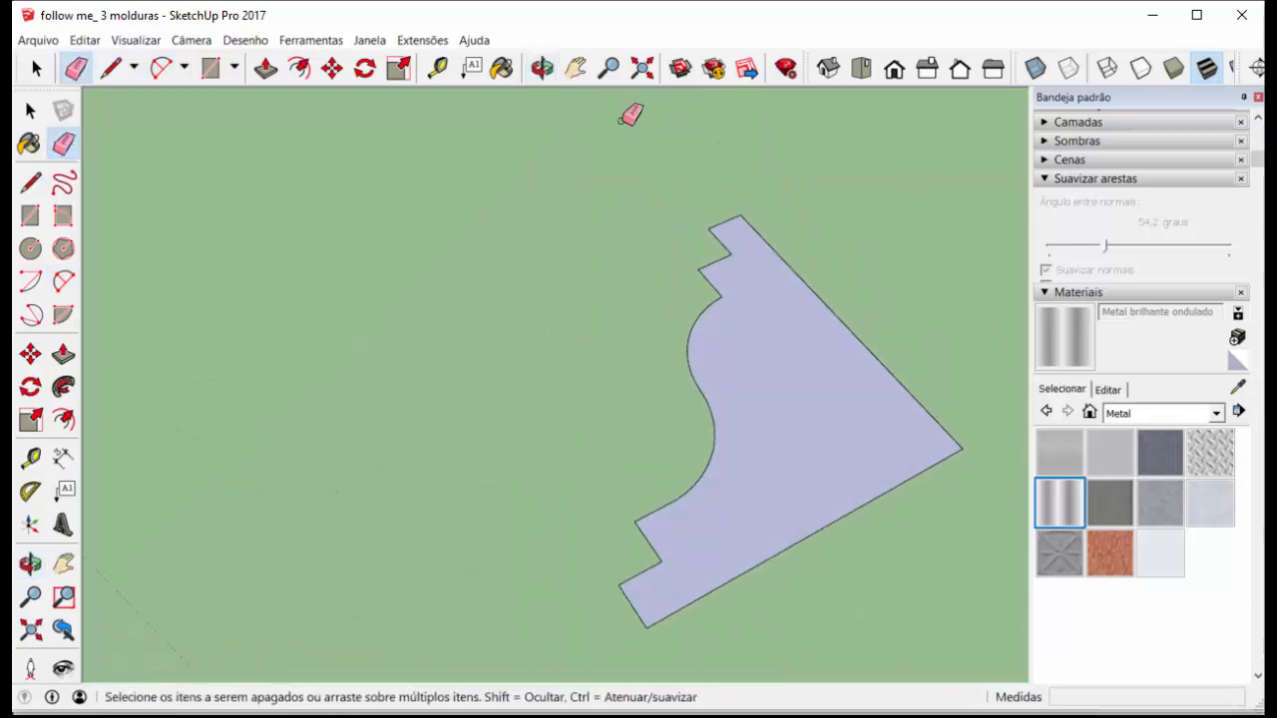
scroll(403, 179, "down", 3)
key("space")
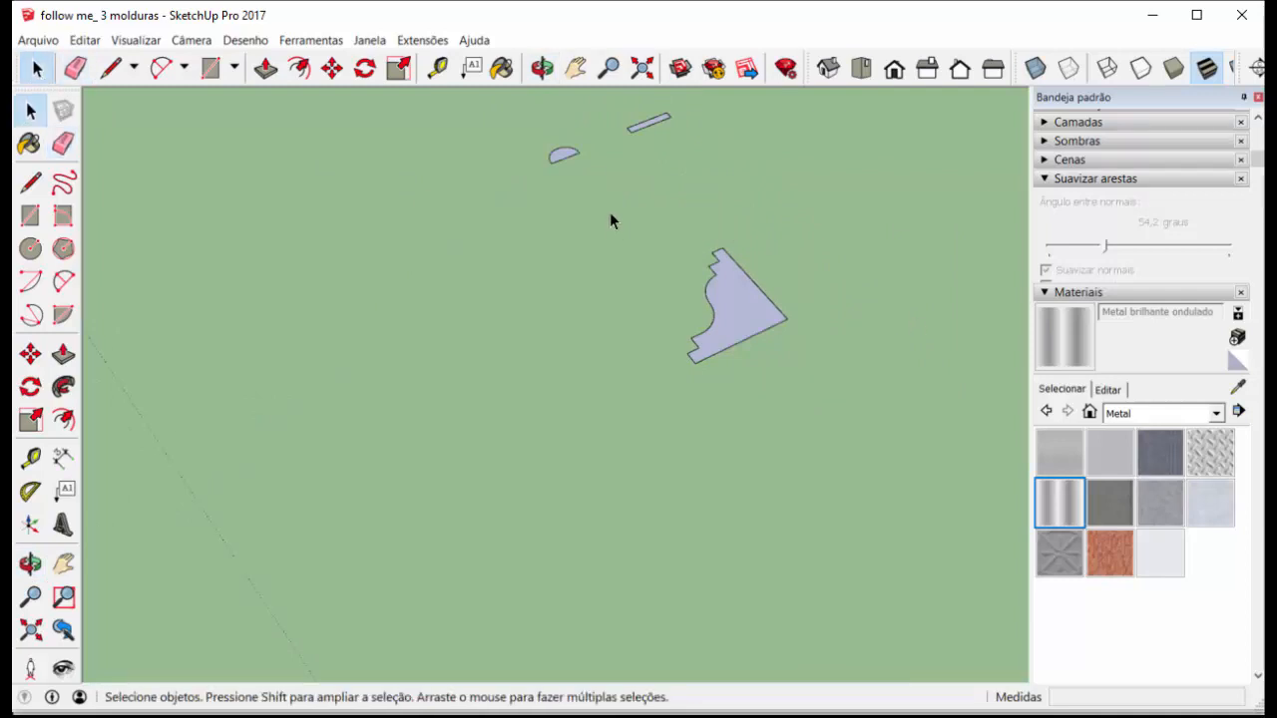
left_click_drag(610, 212, 915, 469)
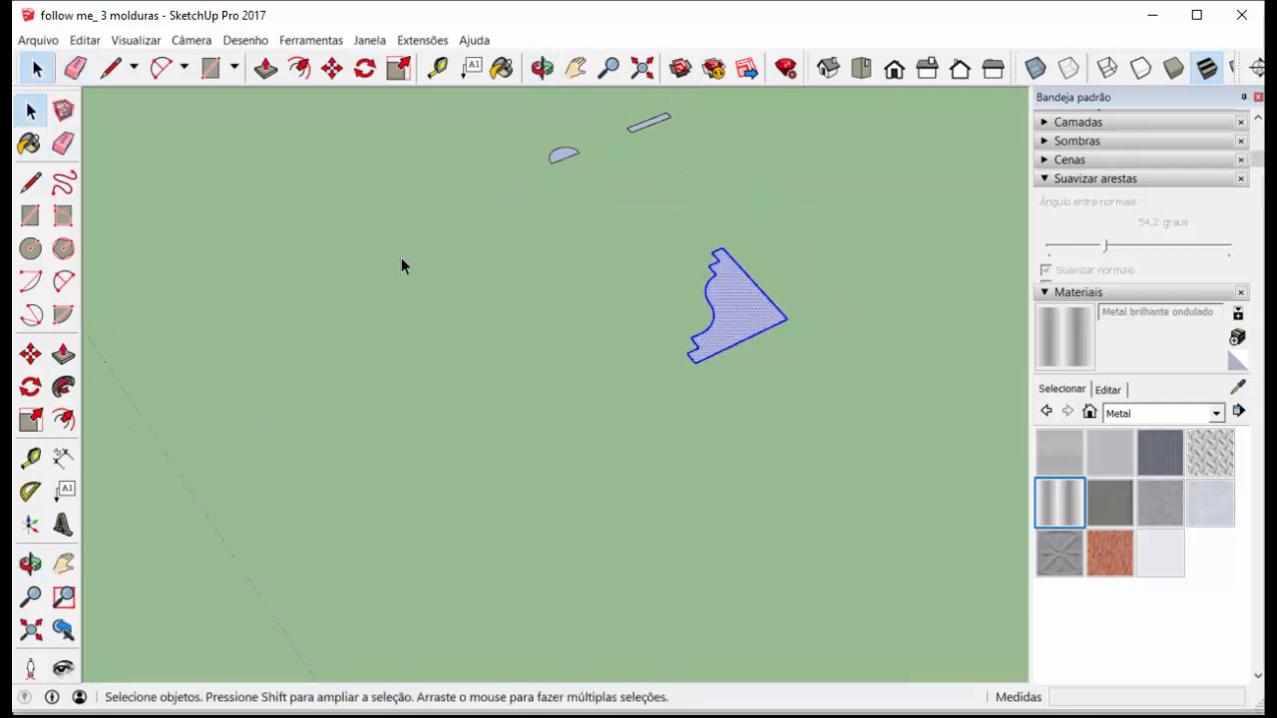
left_click(366, 72)
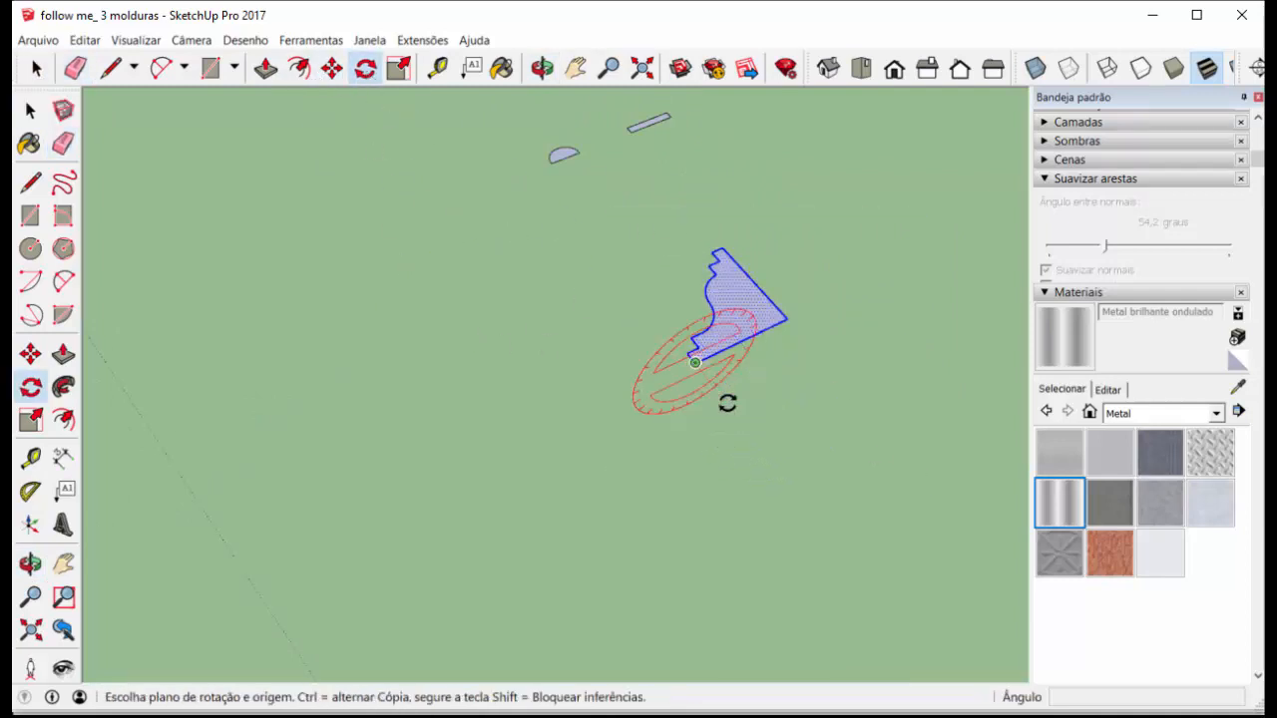
left_click_drag(781, 416, 783, 348)
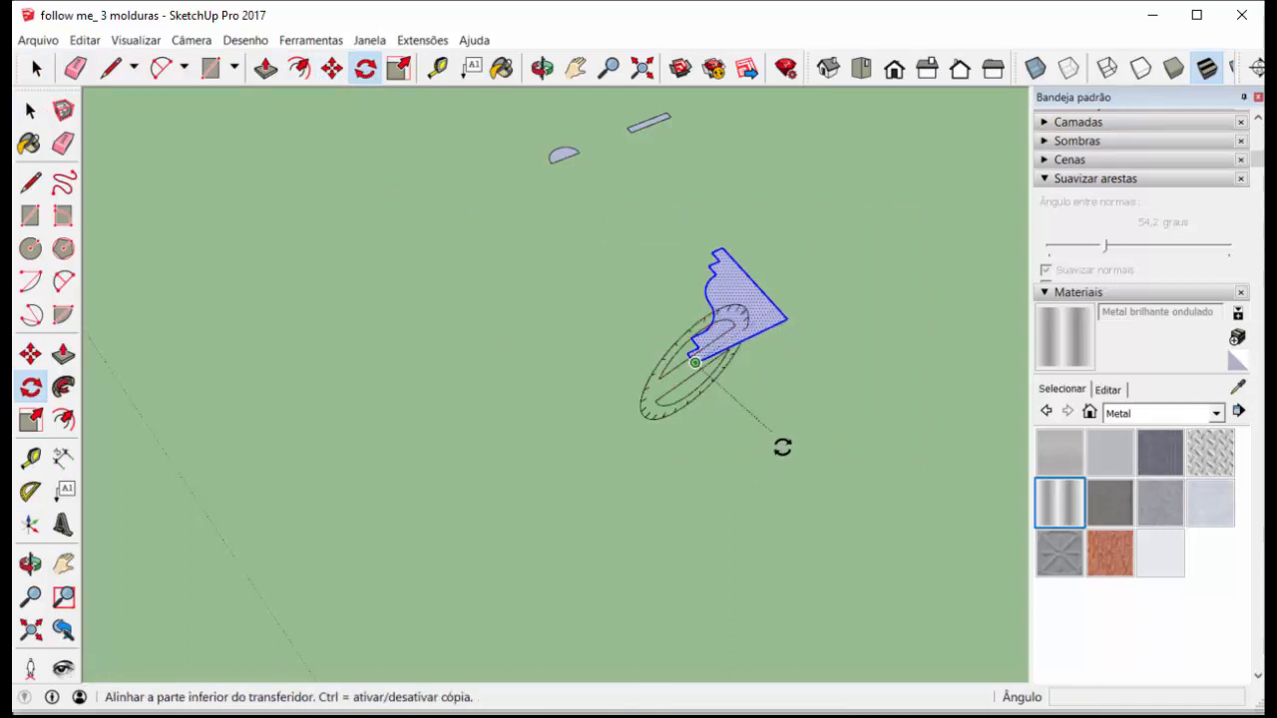
key("Escape")
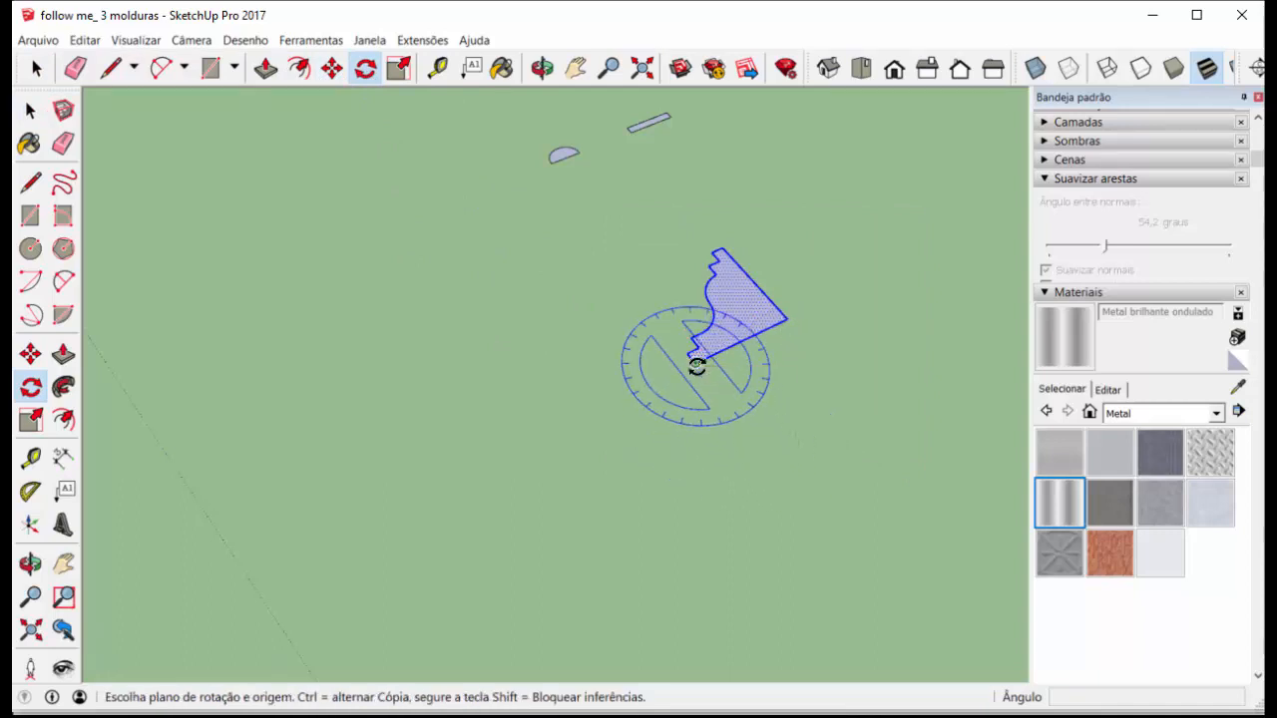
left_click_drag(797, 503, 796, 497)
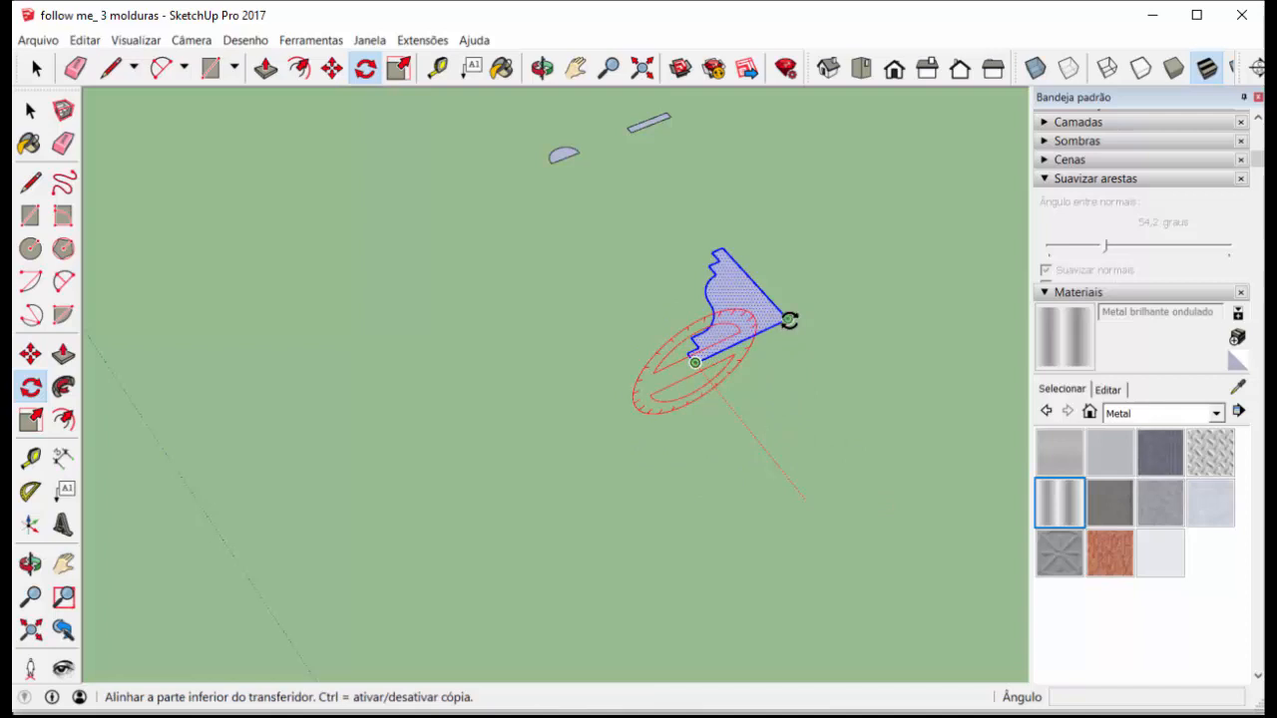
left_click(789, 319)
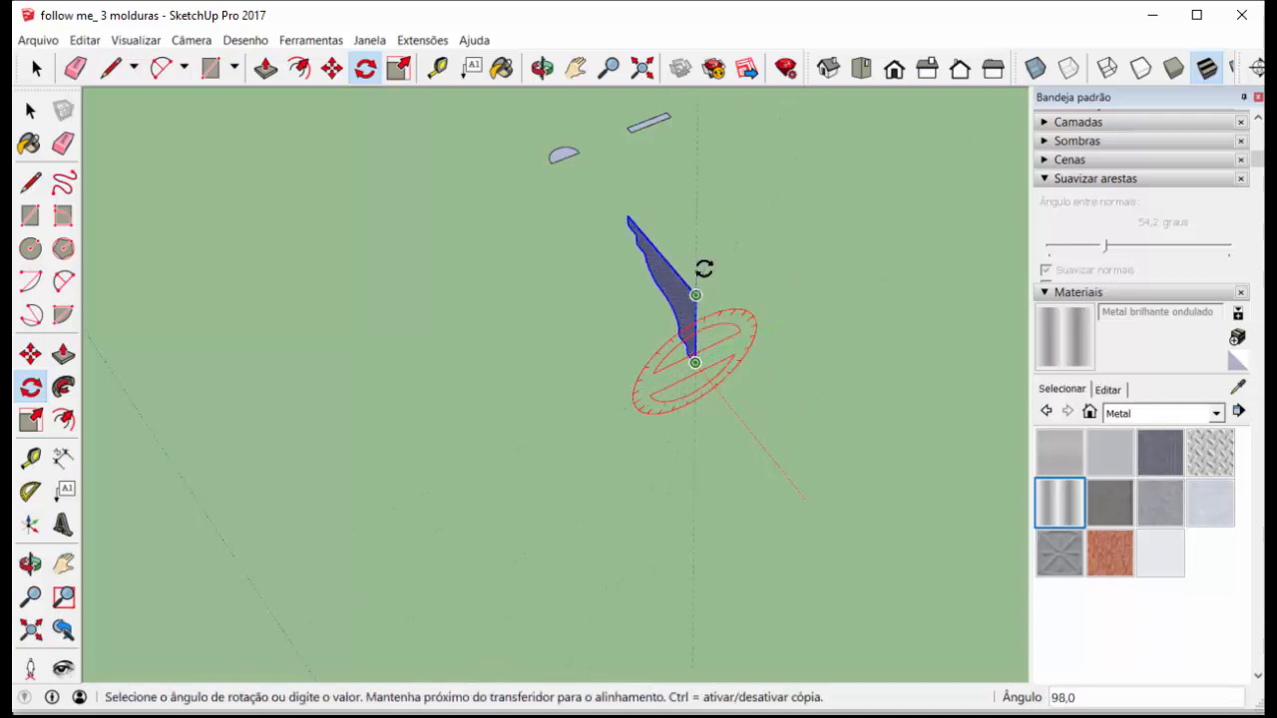
left_click(703, 271)
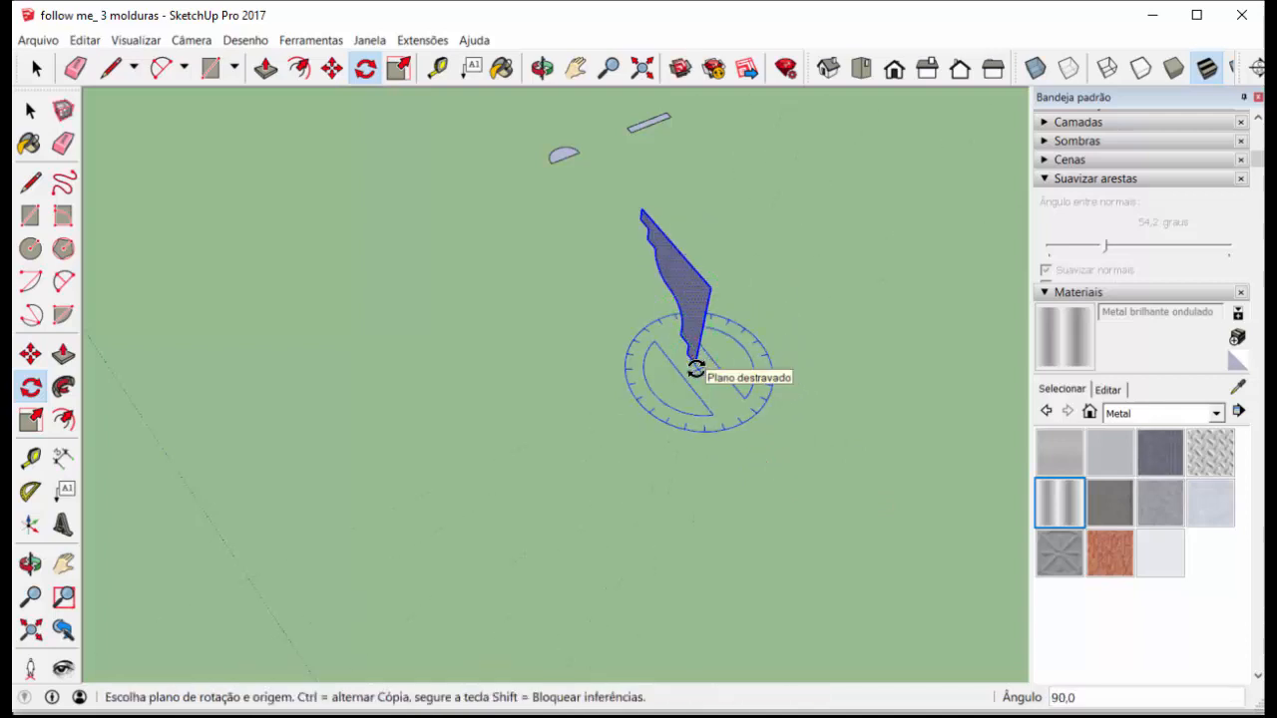
Rotate the upright profile about the vertical axis at its base corner until its face is perpendicular to the red axis
left_click(696, 363)
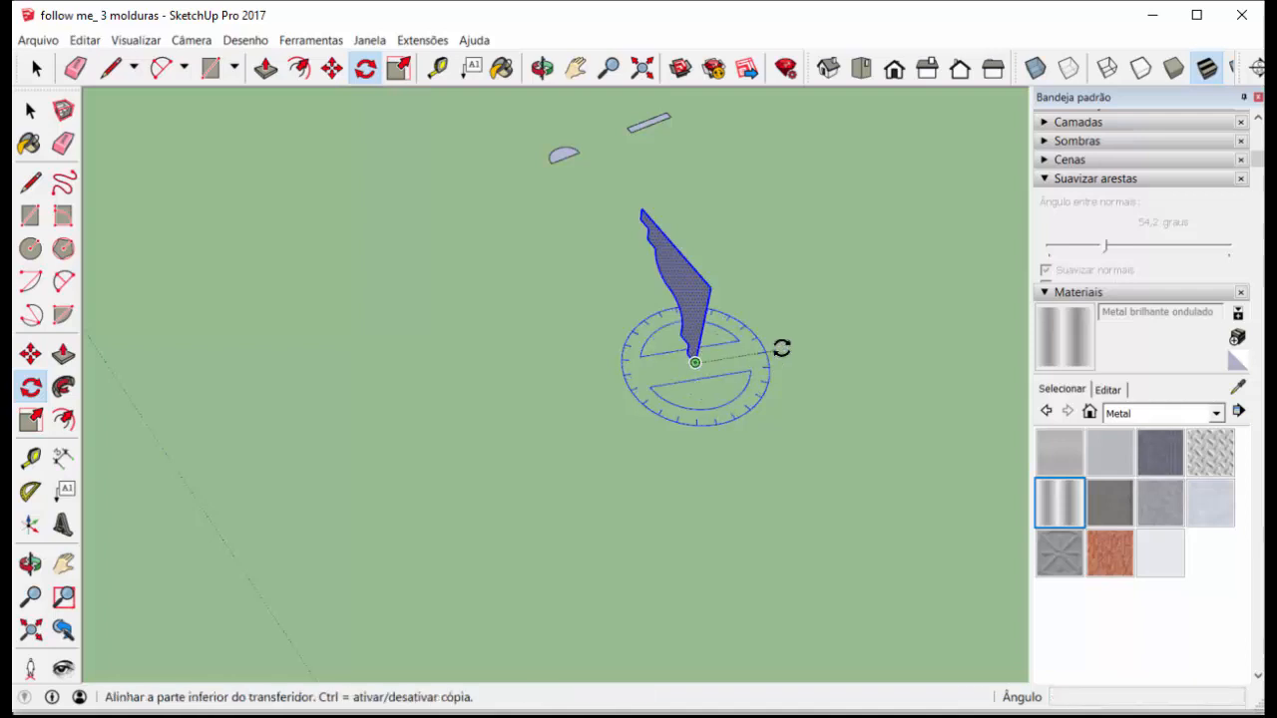
left_click(829, 319)
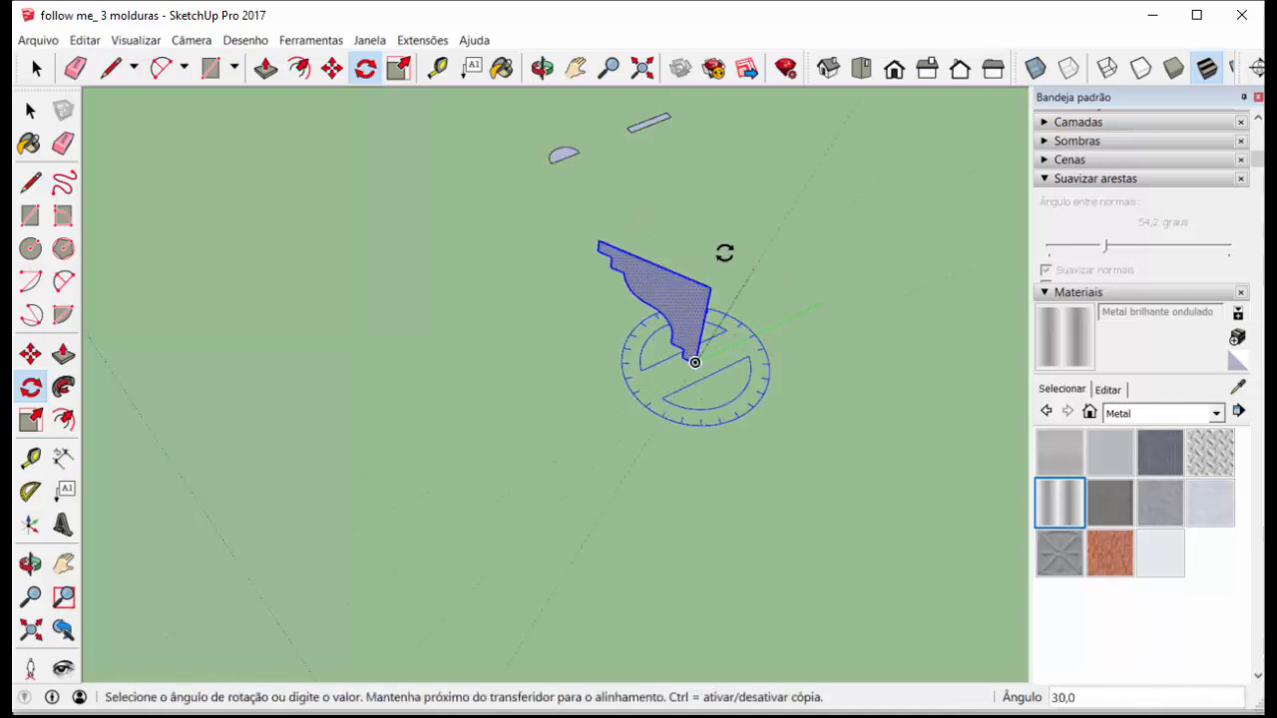
left_click(604, 269)
Draw a long straight path line parallel to the red axis from the upright profile's square corner
left_click(110, 67)
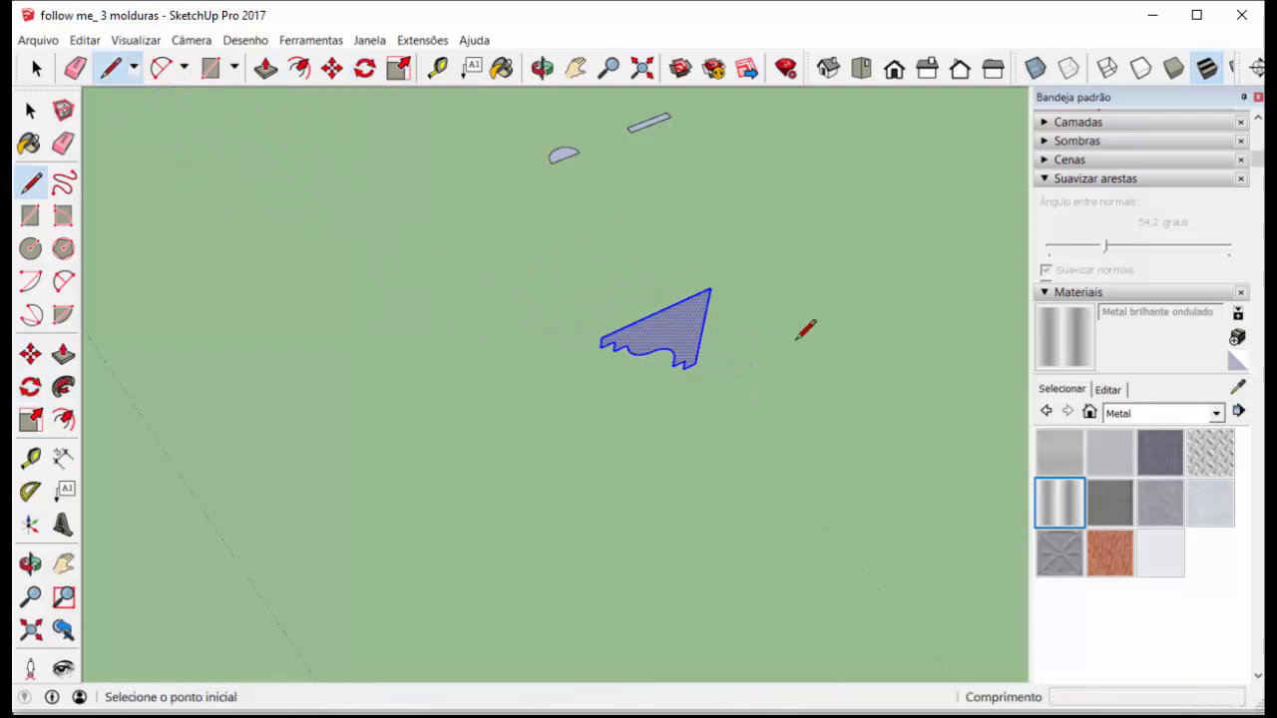
left_click(699, 292)
scroll(699, 292, "down", 6)
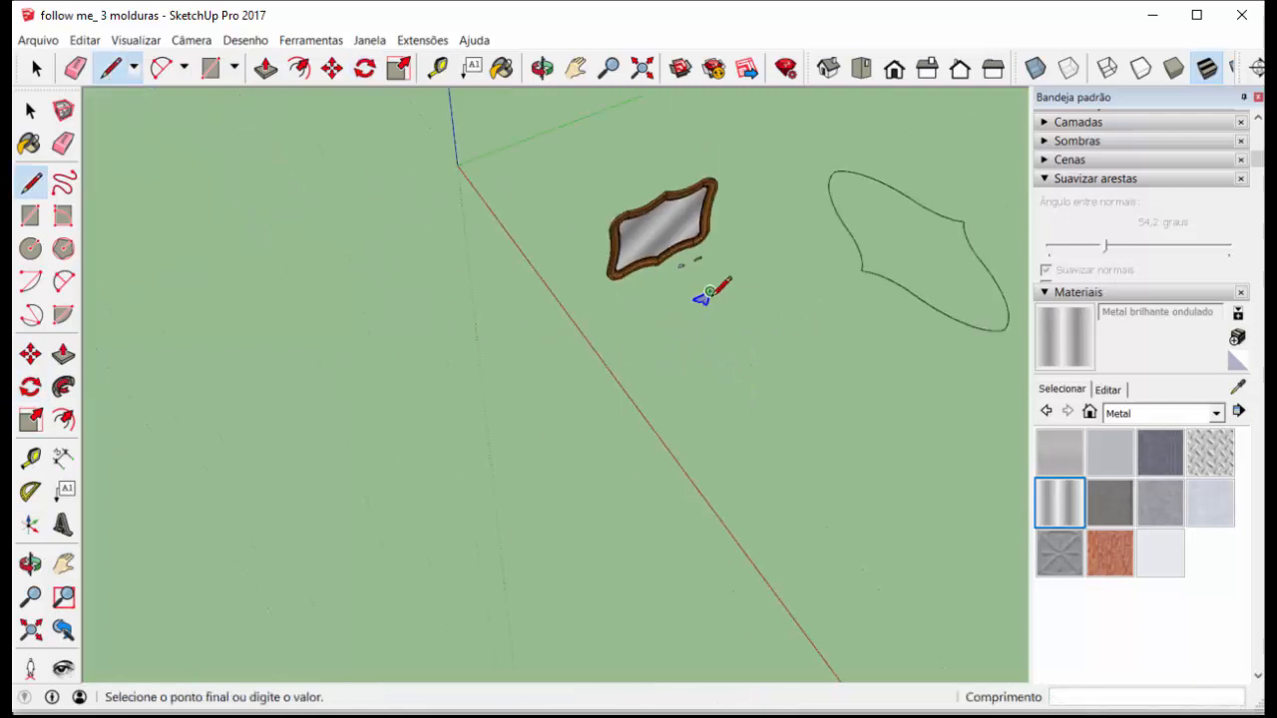
left_click(843, 444)
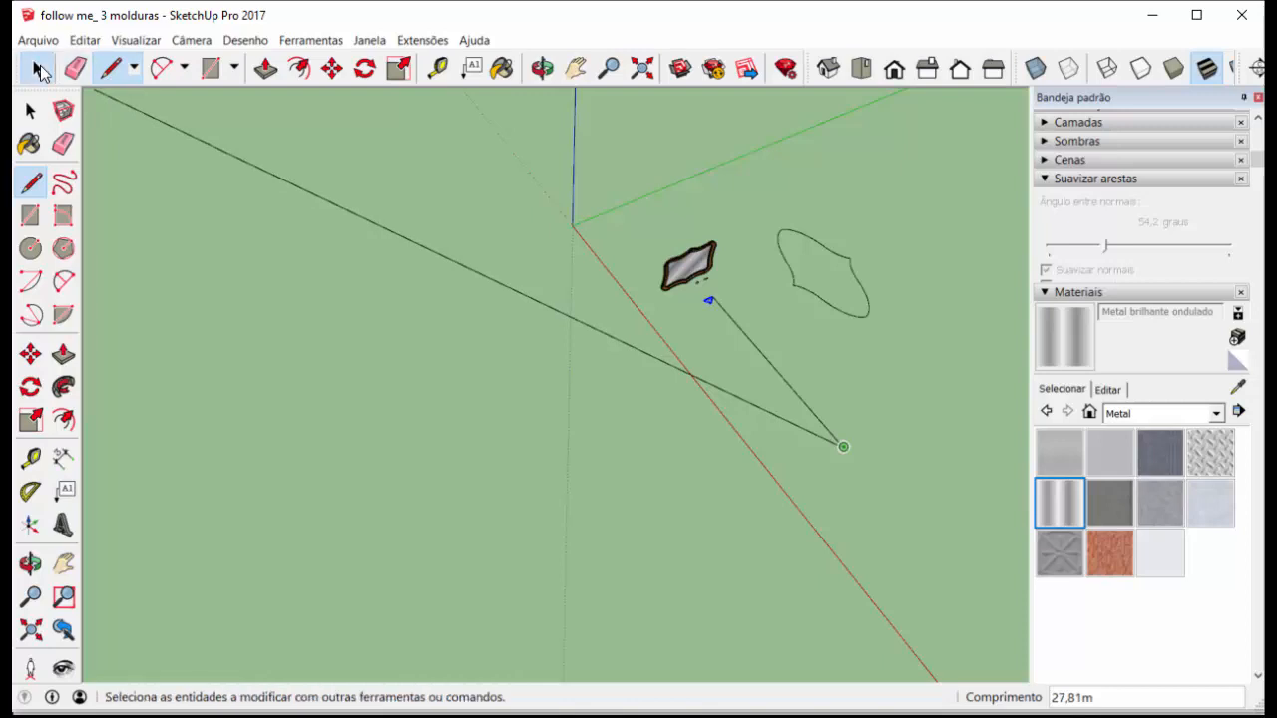
Select the straight path line and sweep the stepped S-curve profile along it with Follow Me
left_click(38, 69)
left_click(782, 391)
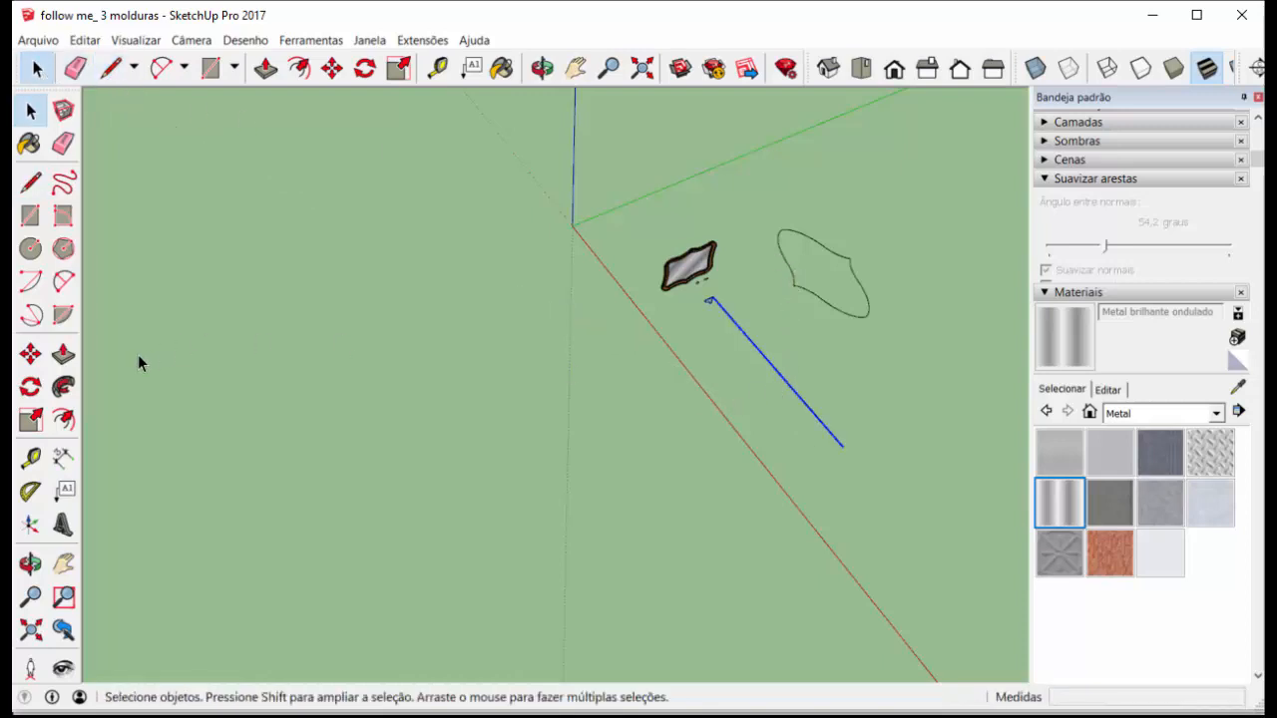
left_click(63, 387)
scroll(721, 306, "up", 5)
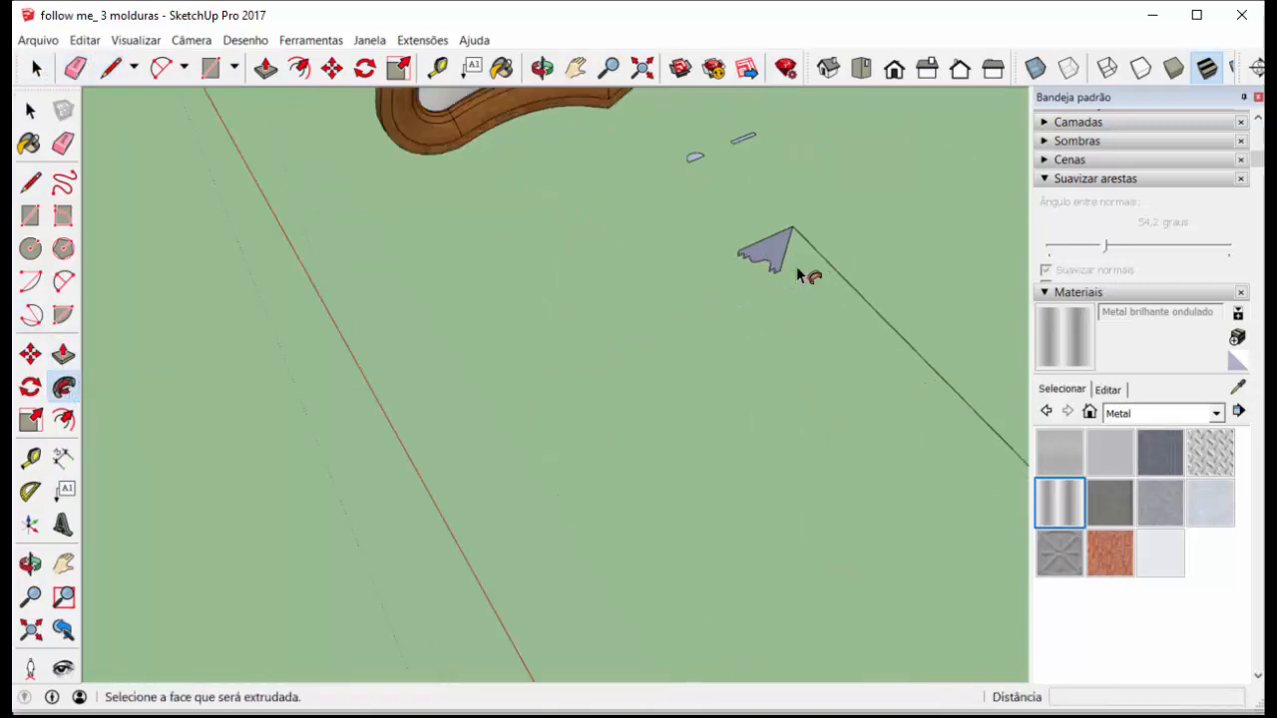
left_click(796, 266)
Examine the swept molding from its end face, underside and long front side
middle_click_drag(655, 248, 712, 136)
scroll(814, 476, "up", 2)
middle_click_drag(814, 476, 705, 335)
scroll(815, 362, "down", 2)
scroll(844, 254, "up", 3)
scroll(849, 256, "down", 2)
scroll(804, 309, "up", 2)
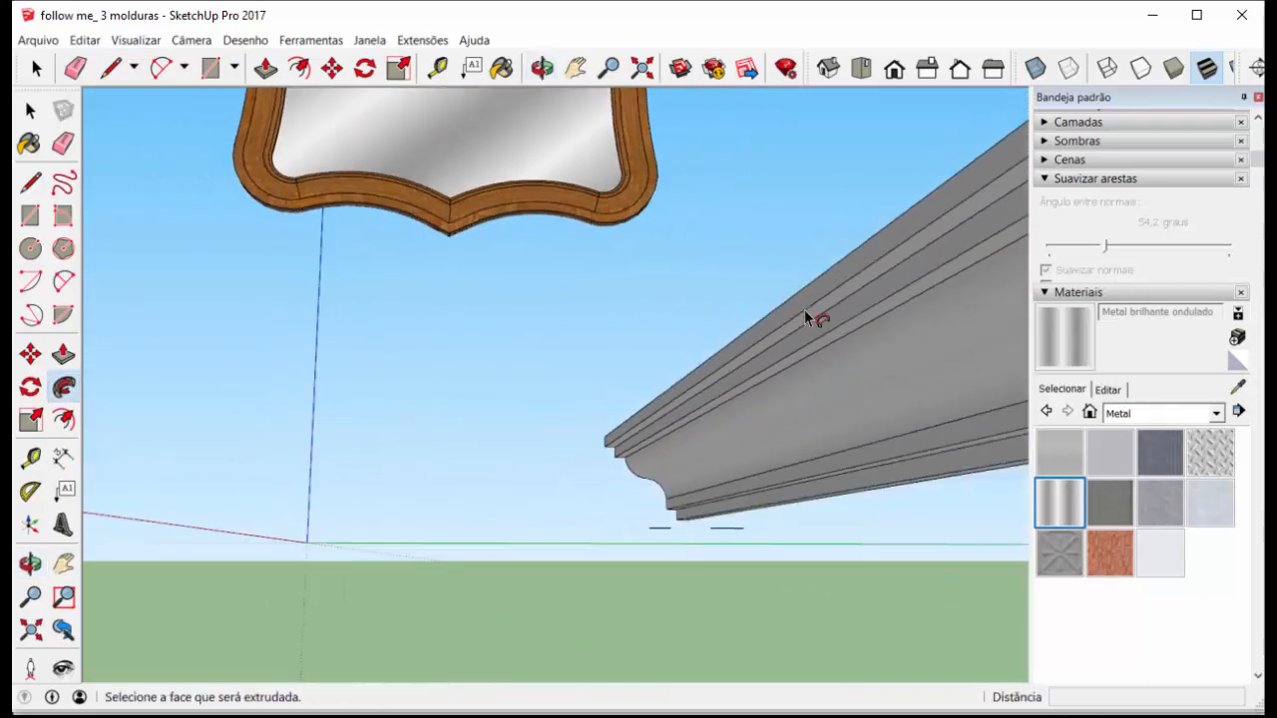
middle_click_drag(804, 317, 719, 373)
scroll(738, 377, "down", 5)
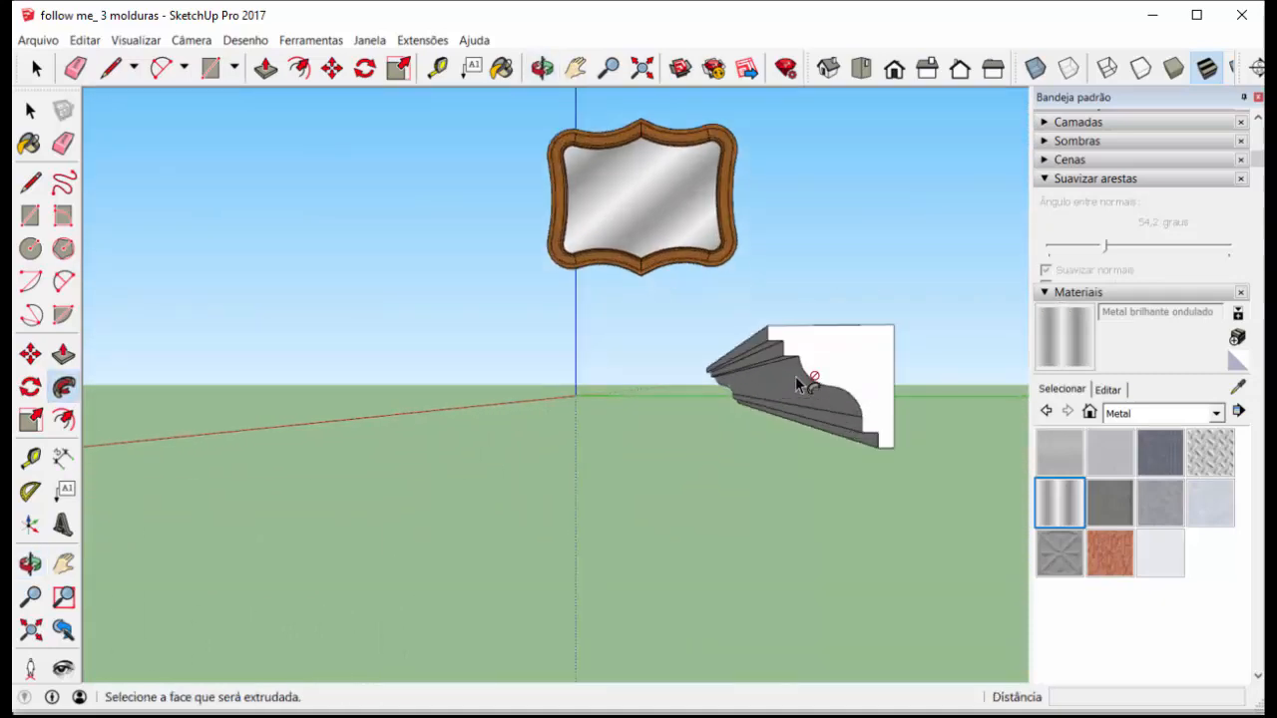
scroll(810, 419, "up", 3)
scroll(788, 404, "down", 3)
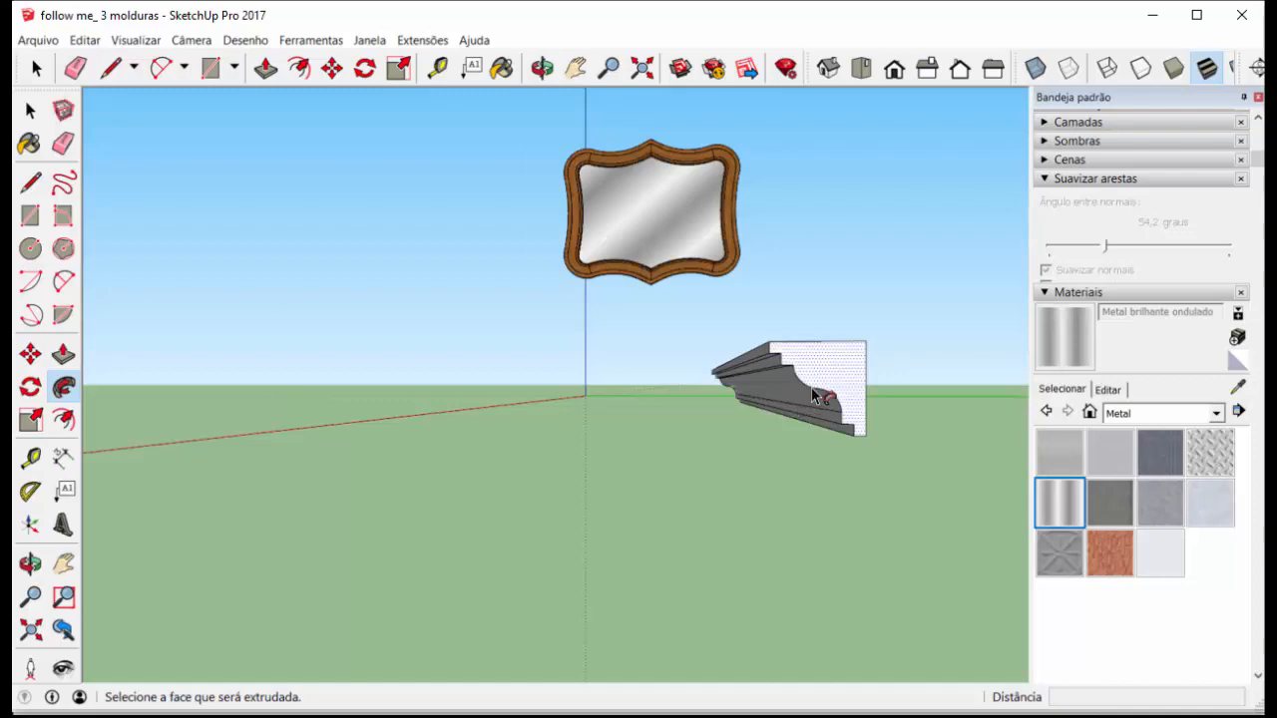
scroll(793, 407, "up", 3)
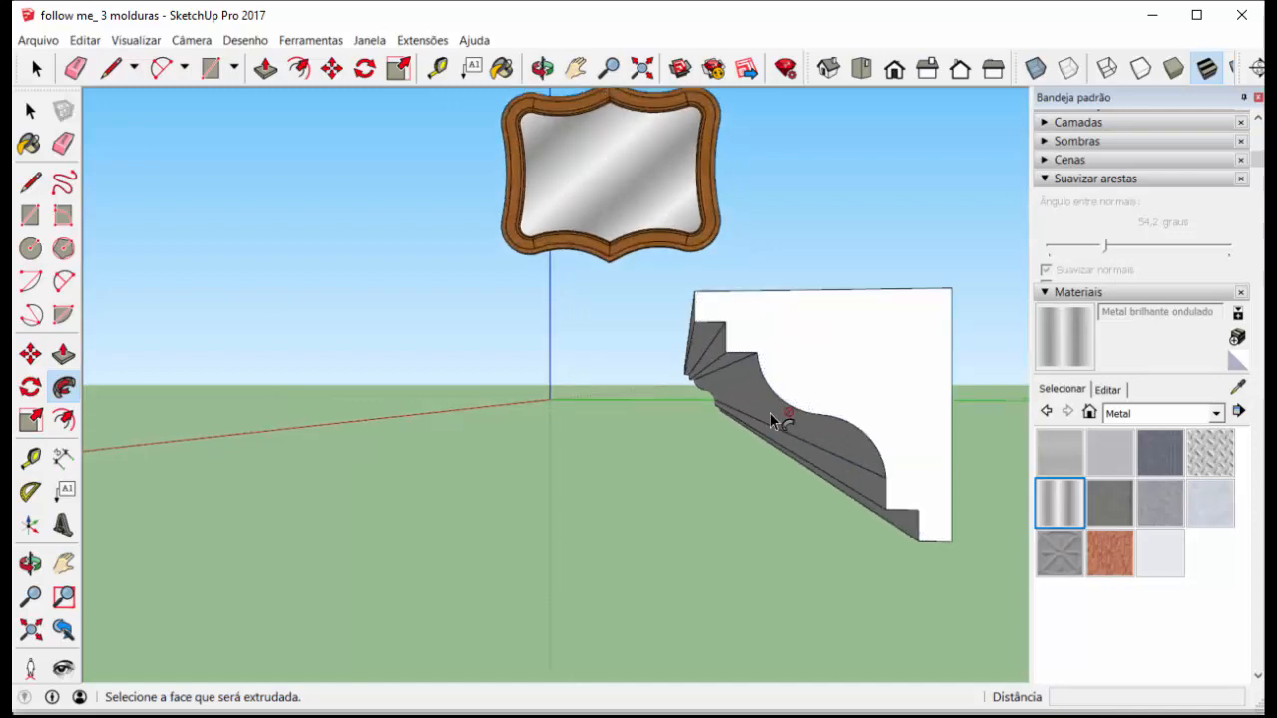
middle_click_drag(775, 420, 878, 329)
scroll(878, 329, "up", 3)
scroll(843, 364, "down", 5)
scroll(768, 385, "up", 3)
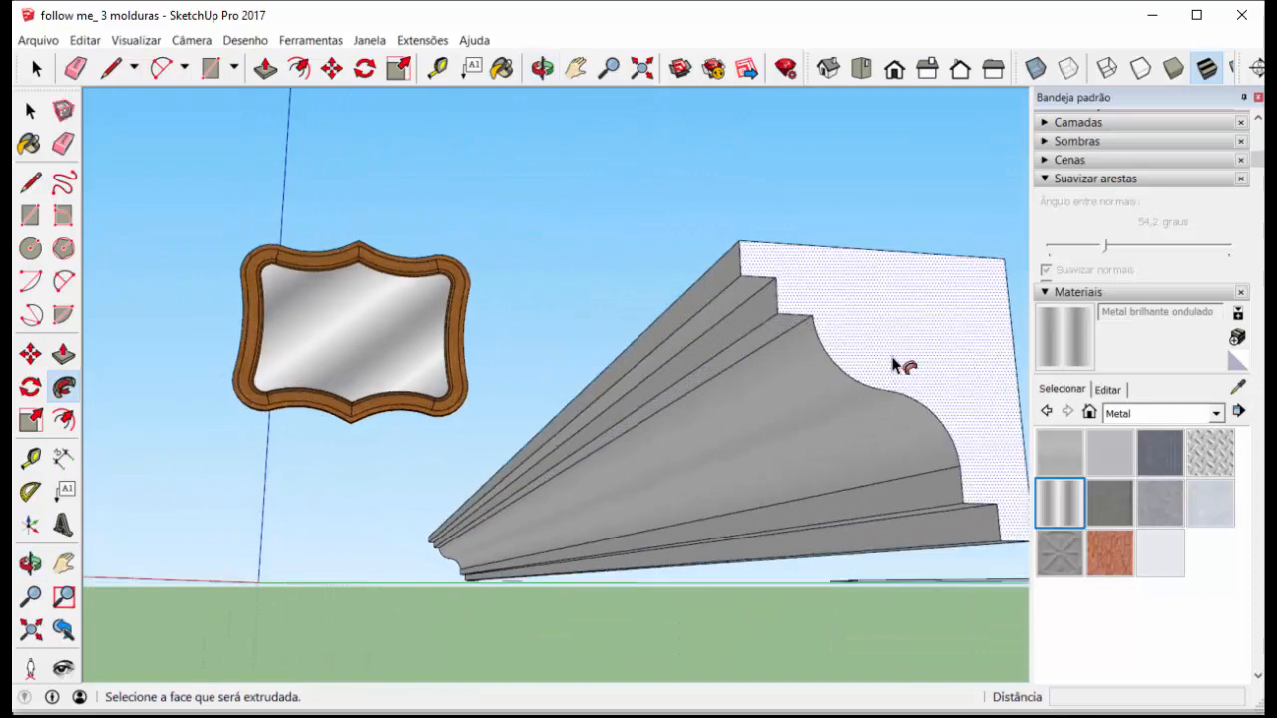
scroll(901, 366, "up", 3)
scroll(901, 370, "down", 3)
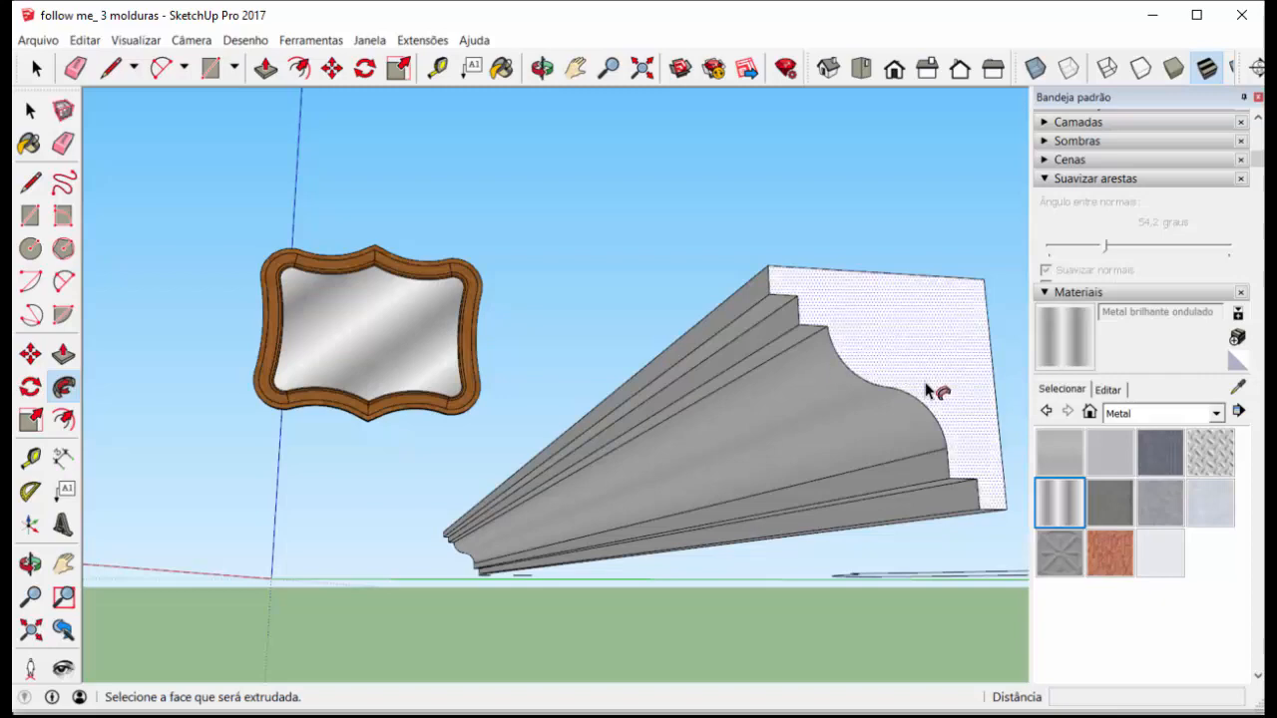
scroll(747, 357, "down", 1)
middle_click_drag(746, 358, 1198, 339)
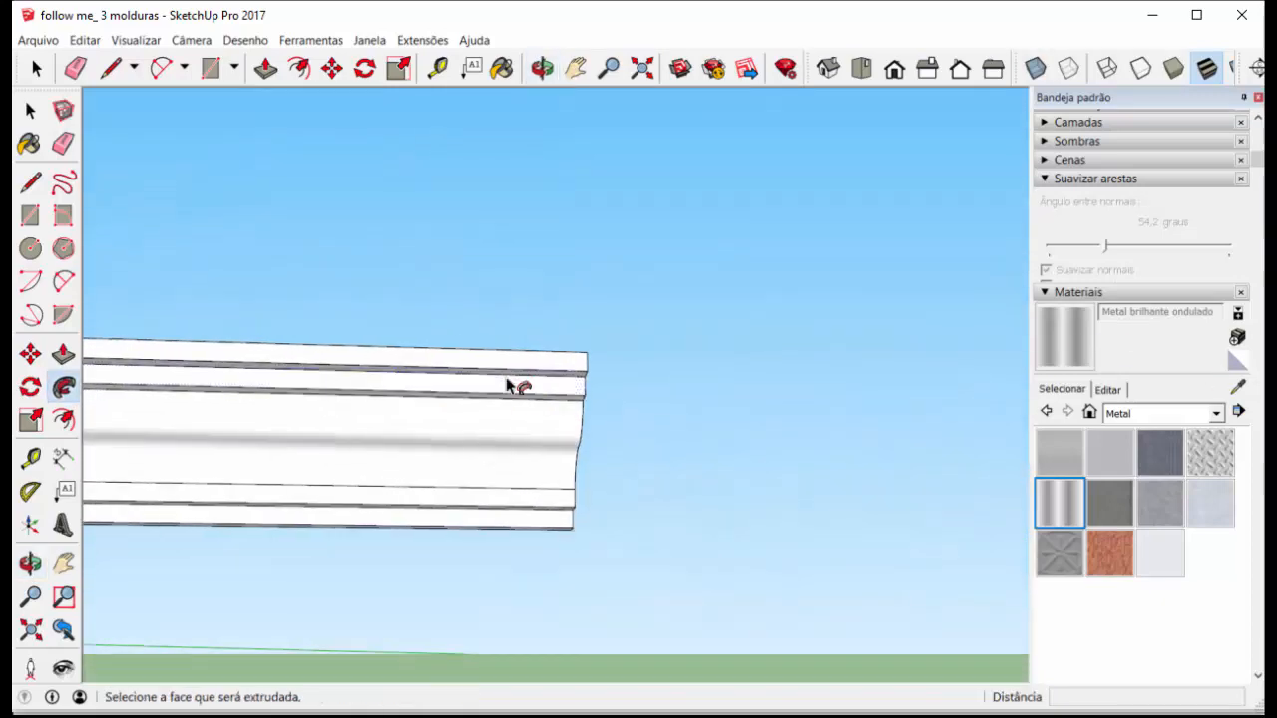
scroll(429, 449, "up", 2)
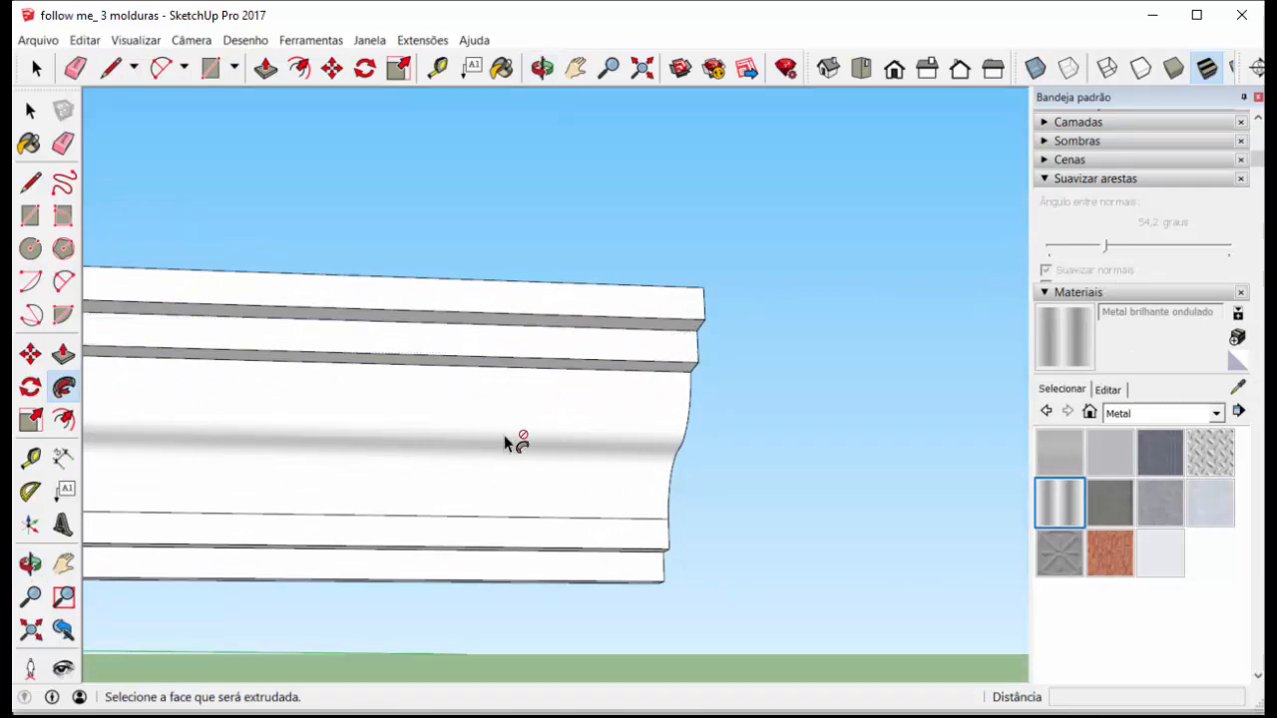
scroll(630, 520, "down", 2)
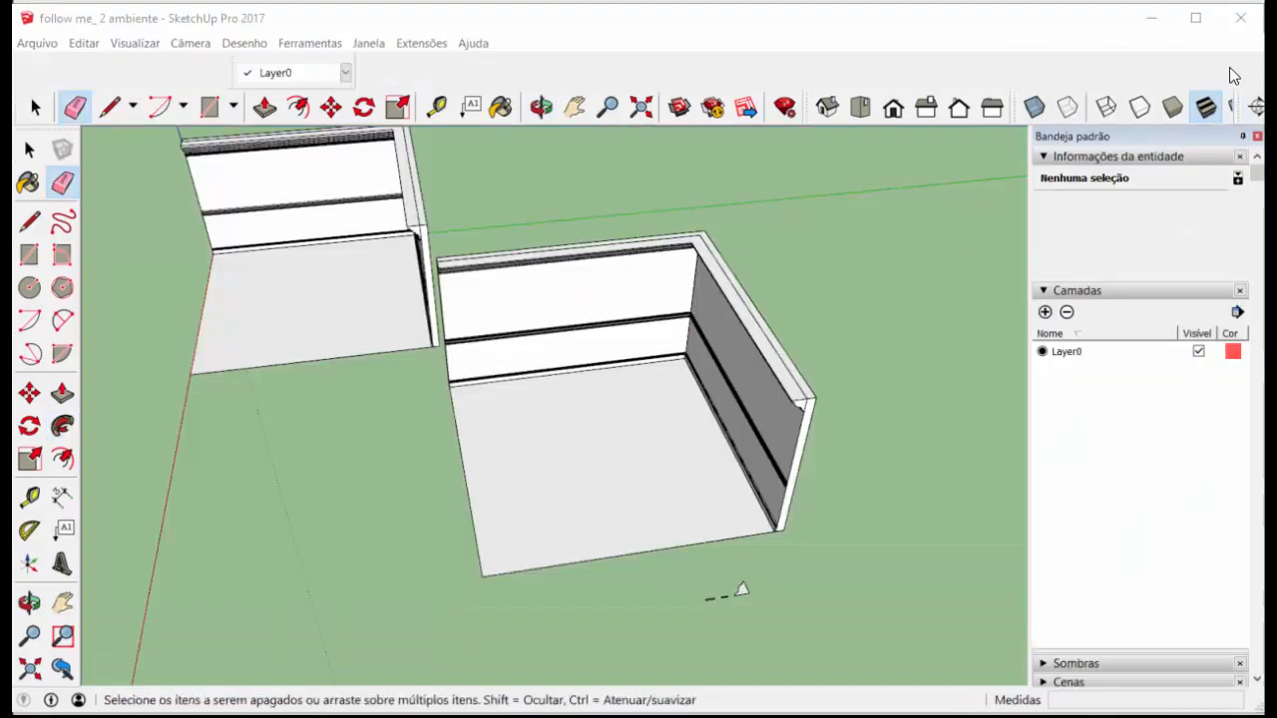
Close follow me_ 2 ambiente without saving, close follow me_ 1 objects, and acknowledge the version notice for matriz de duplicação linear
left_click(1240, 18)
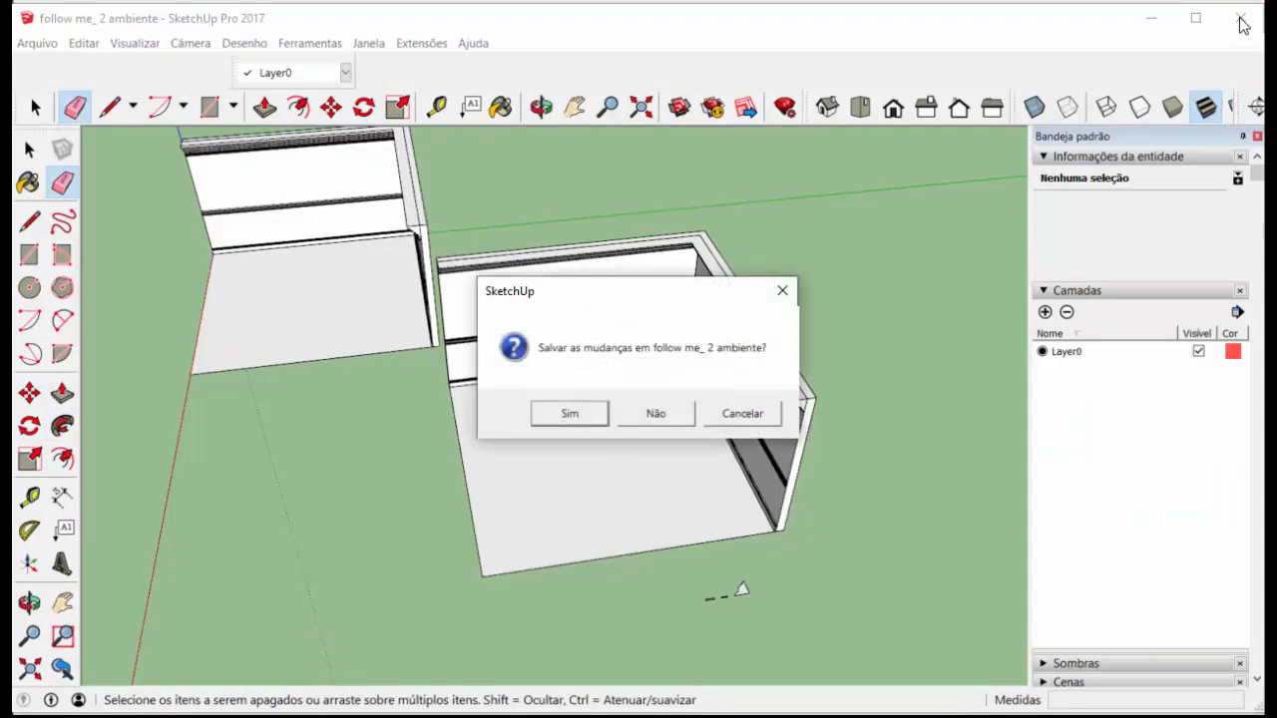
left_click(656, 413)
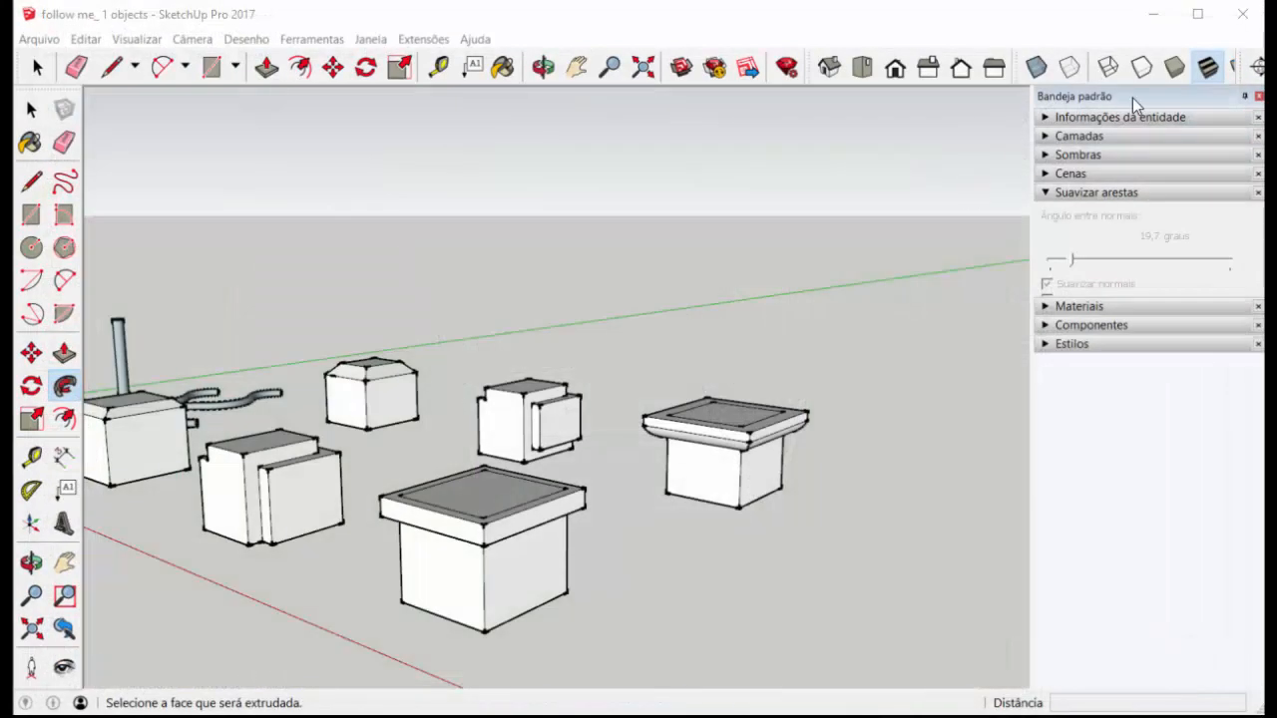
left_click(1240, 16)
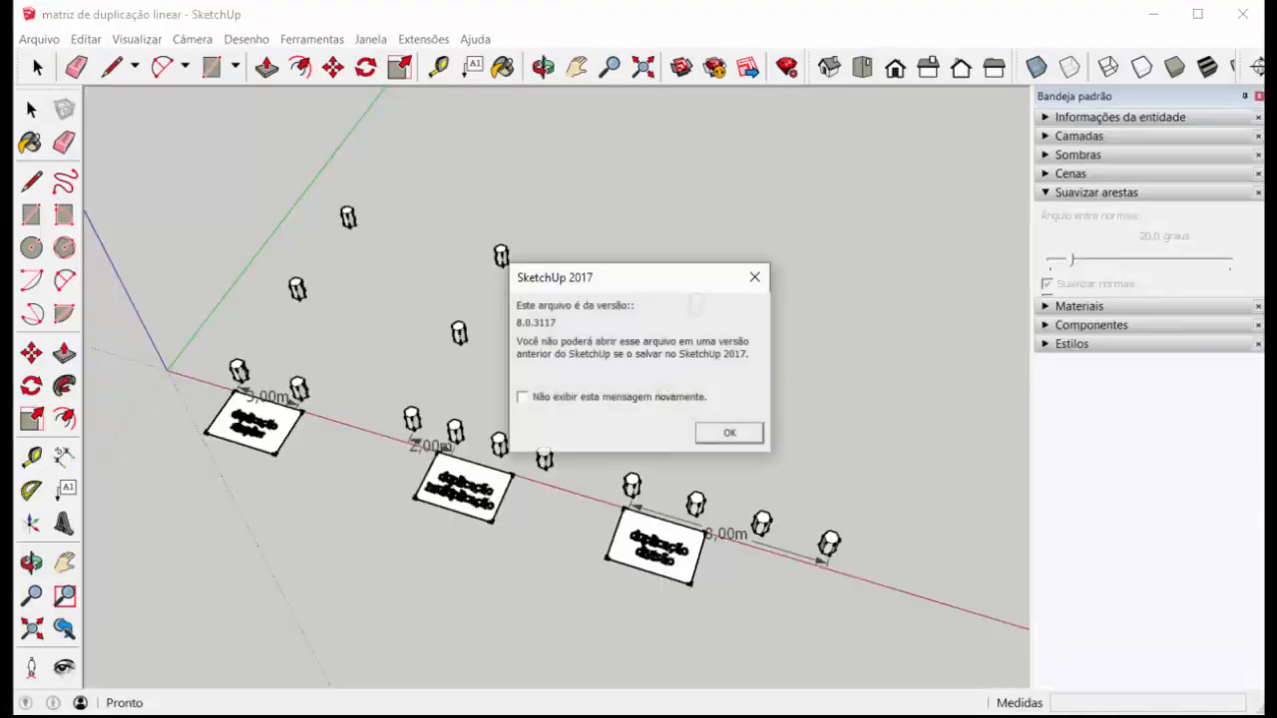
left_click(742, 439)
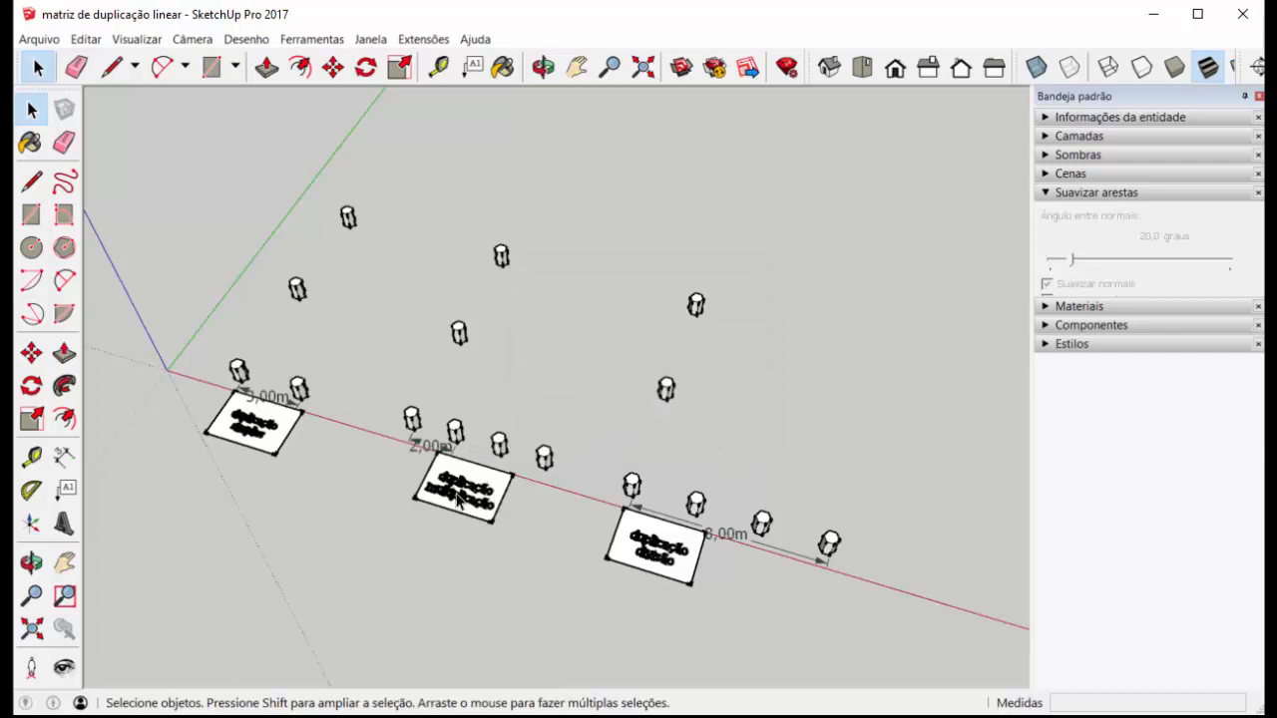
Try copying the nearer single hexagonal prism behind the duplicação simples sample 2 m along the red axis, and undo the copy
scroll(220, 414, "up", 5)
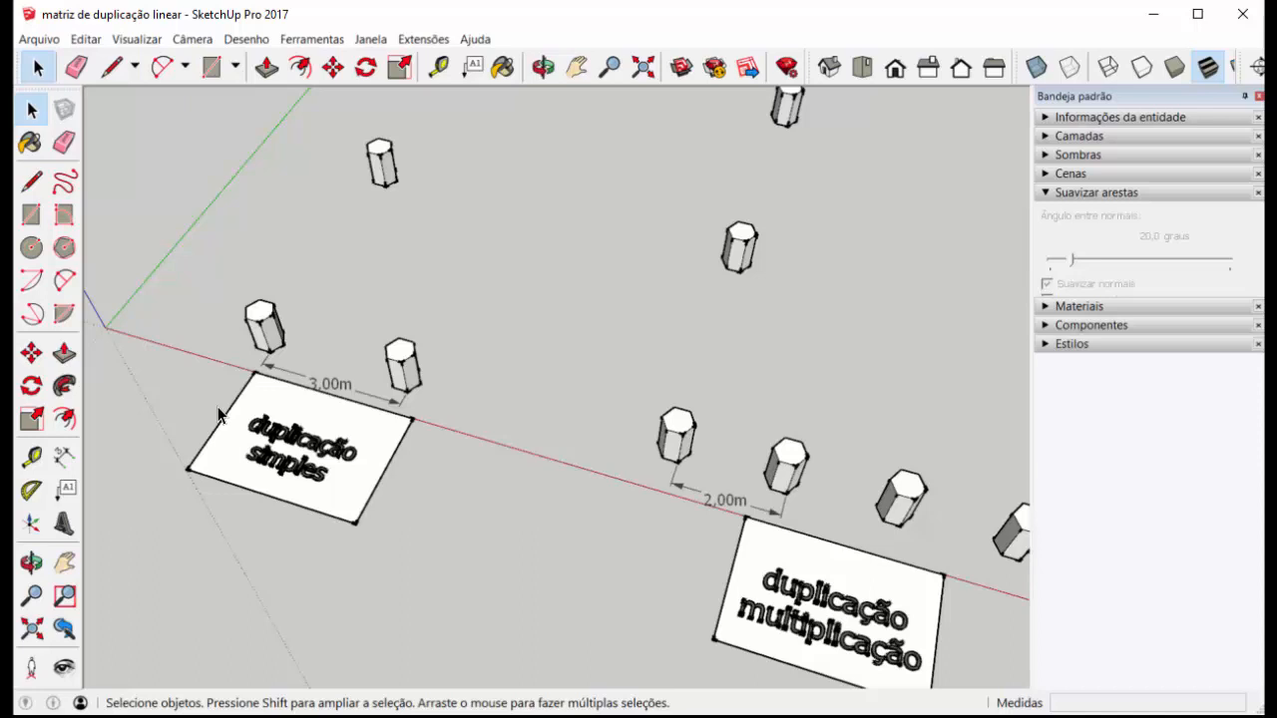
middle_click_drag(219, 415, 585, 242)
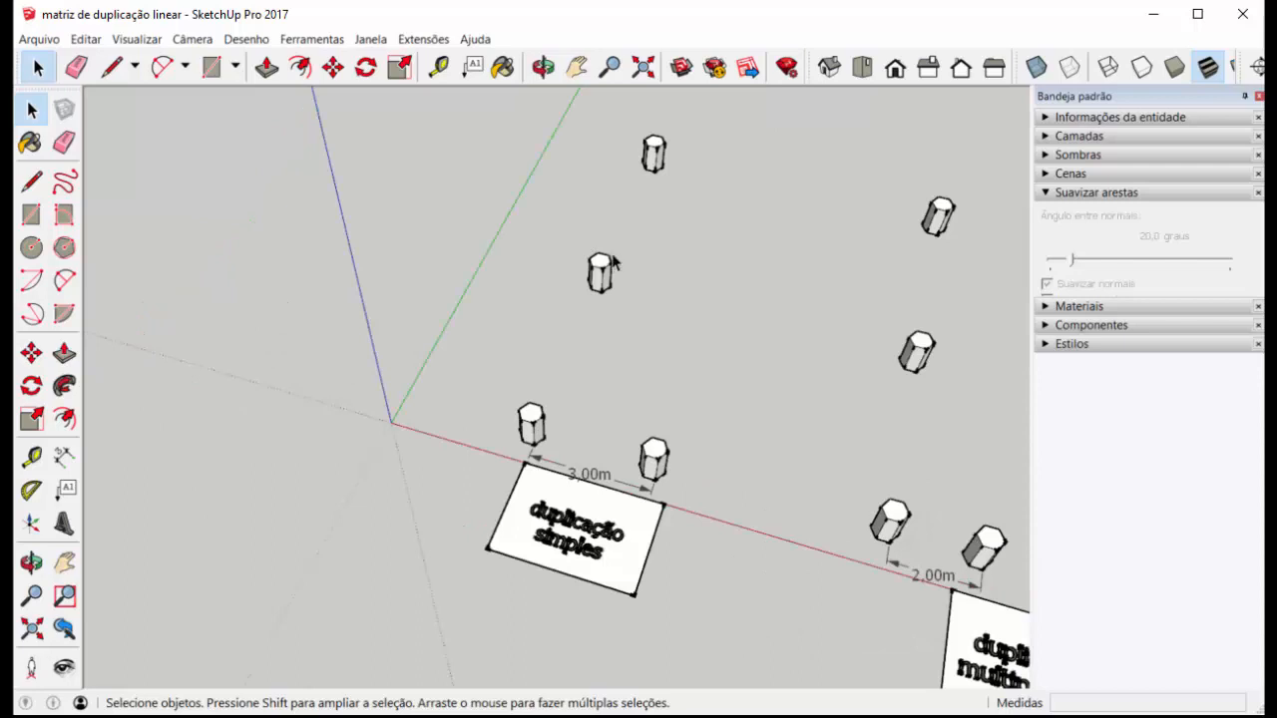
left_click(602, 272)
left_click(916, 352)
left_click(606, 279)
left_click_drag(557, 221, 653, 335)
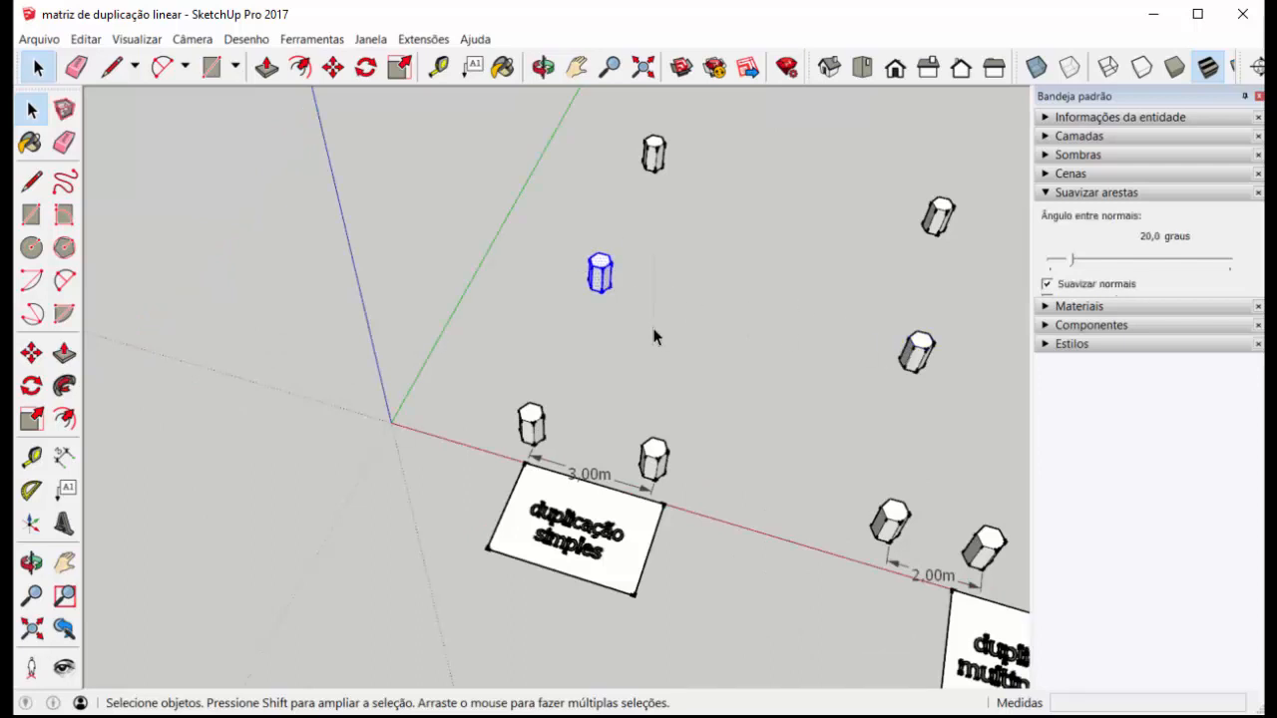
scroll(654, 336, "up", 4)
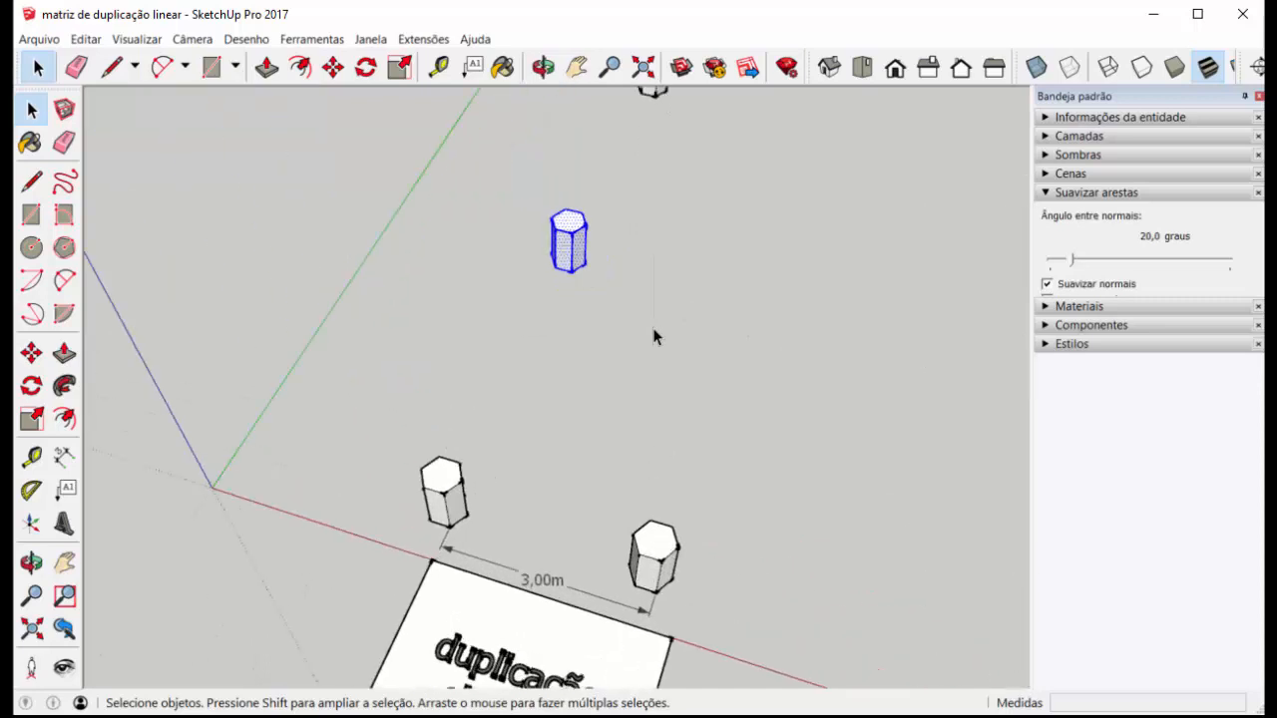
left_click(333, 67)
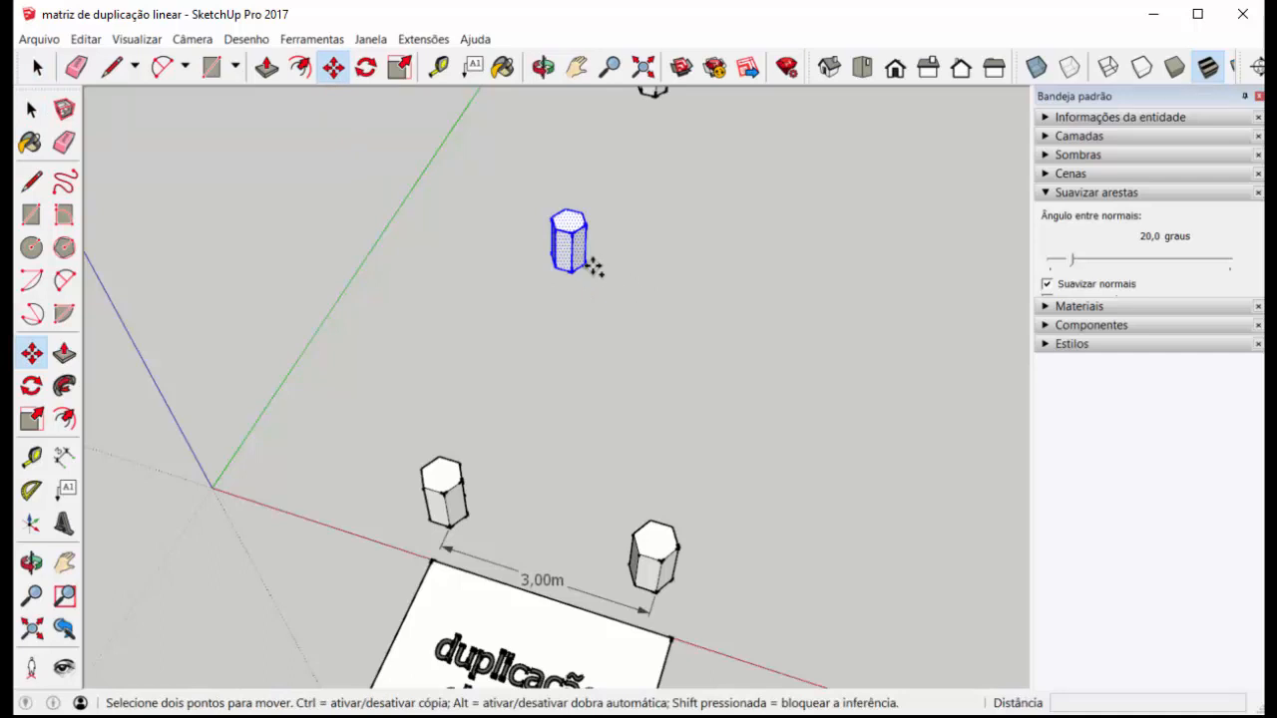
scroll(589, 266, "up", 3)
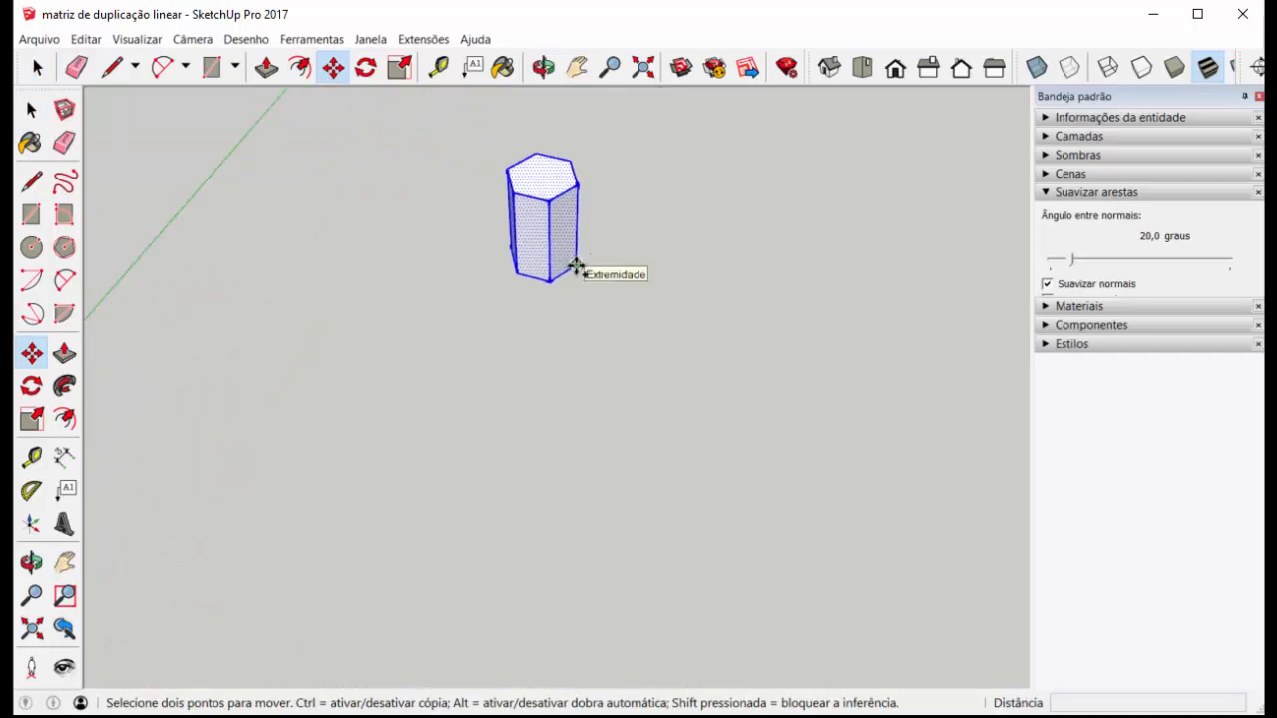
left_click(577, 266)
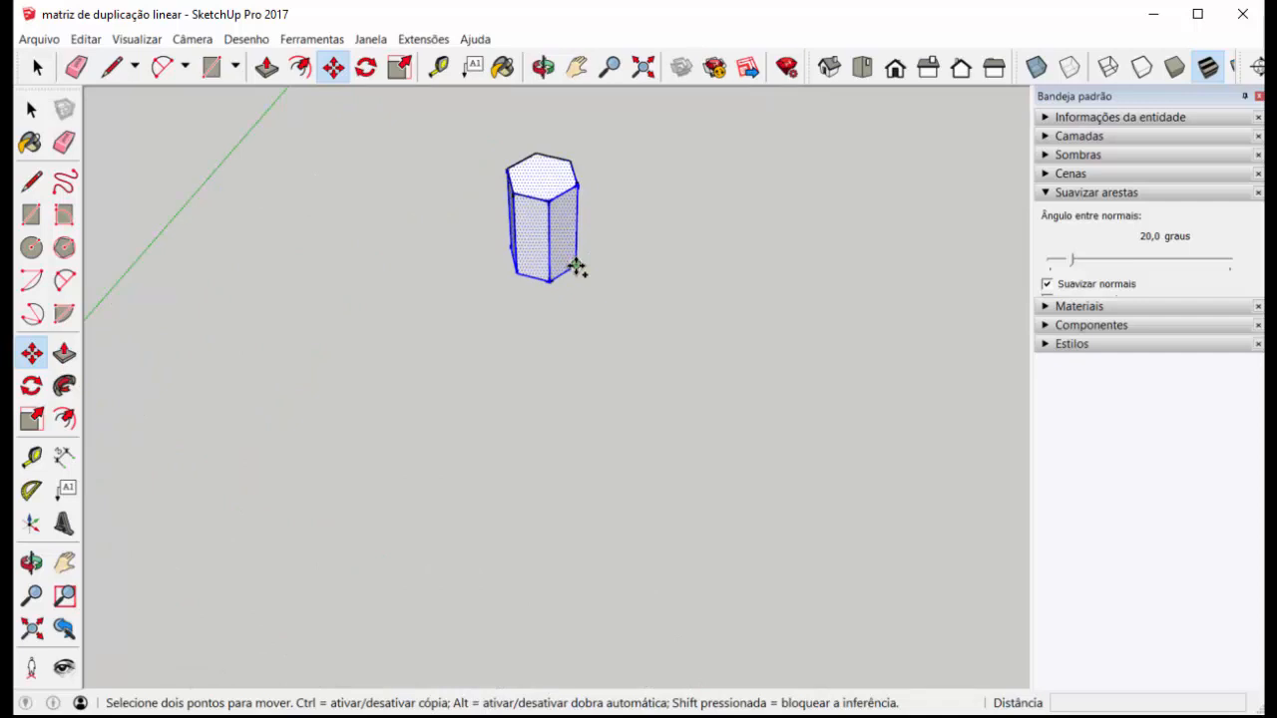
left_click(577, 267)
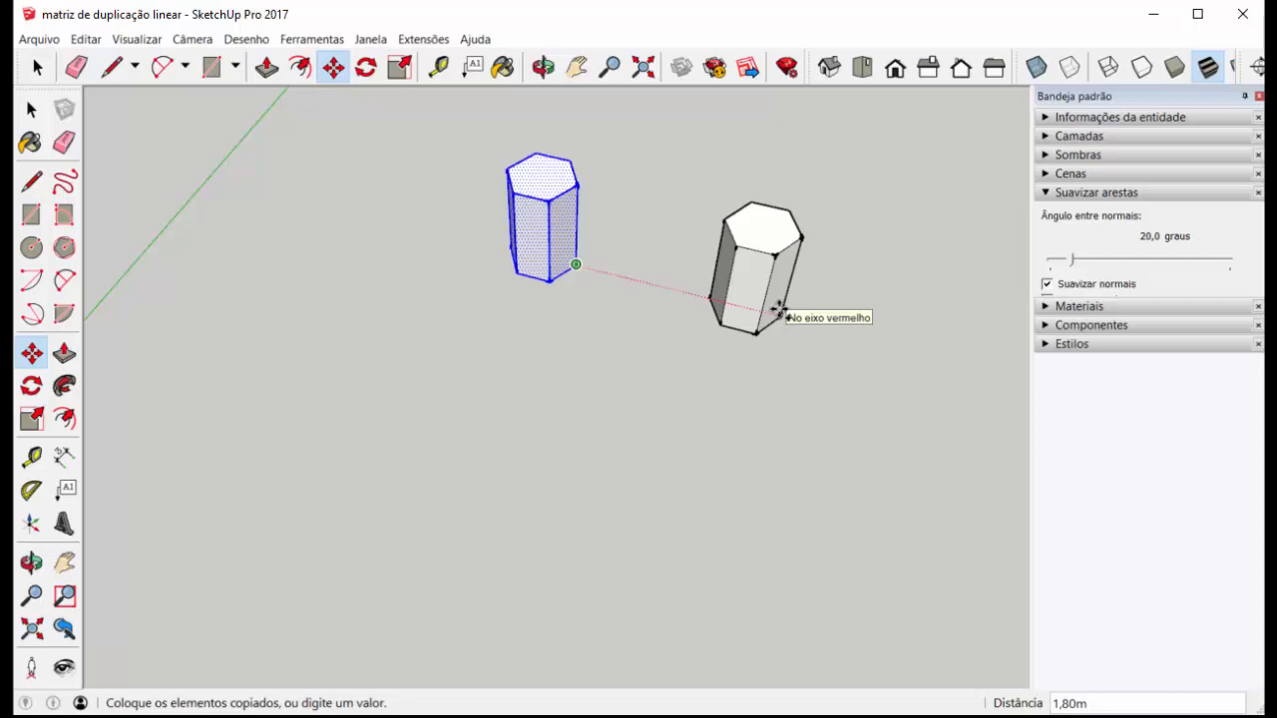
type("2")
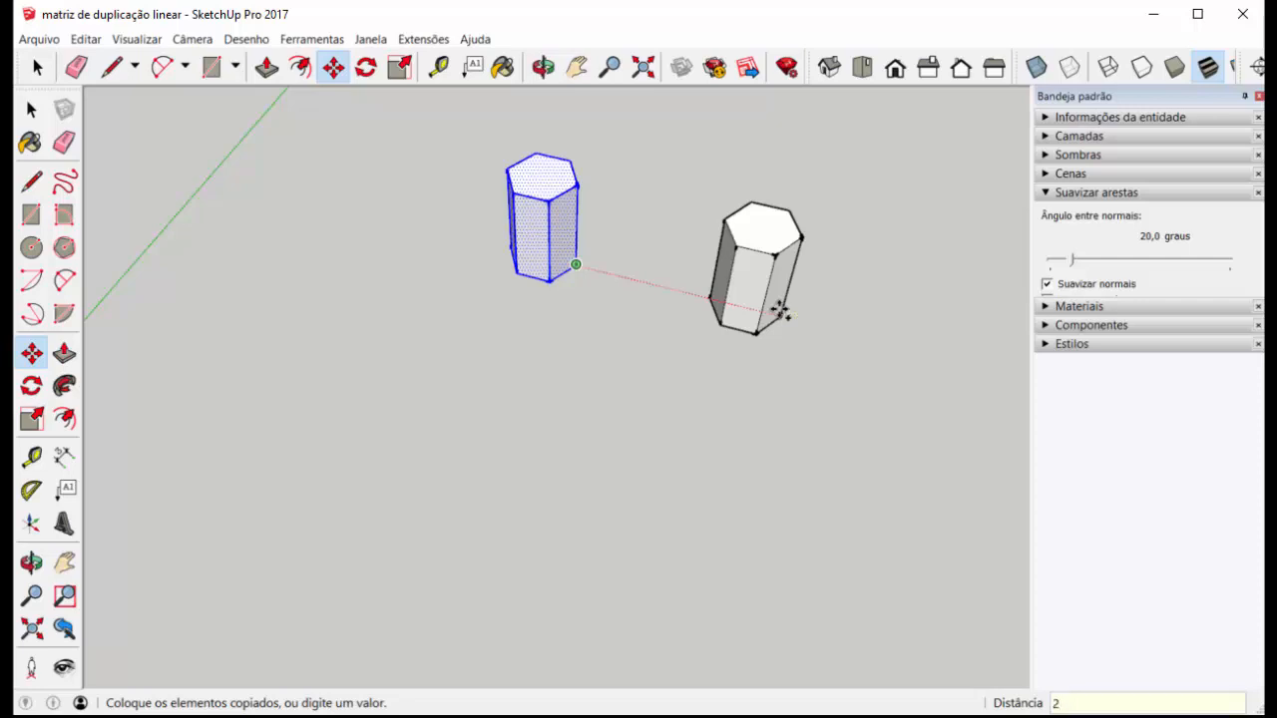
key("Return")
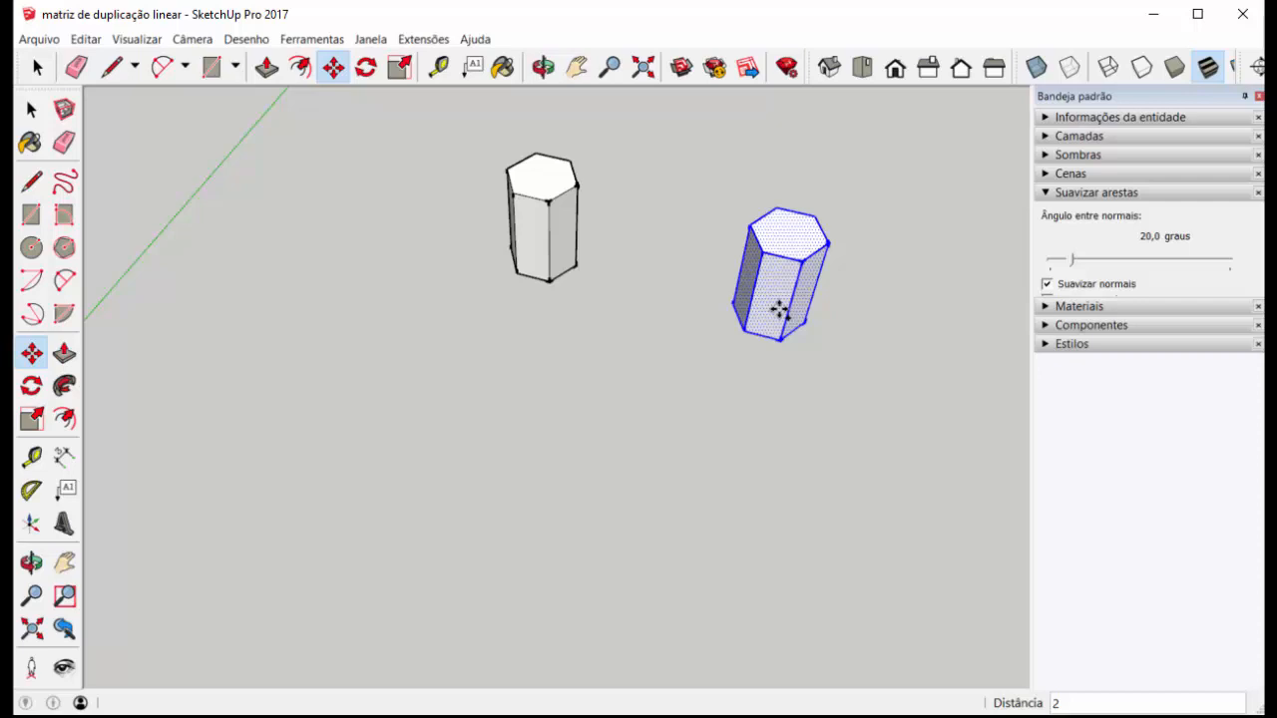
key("Escape")
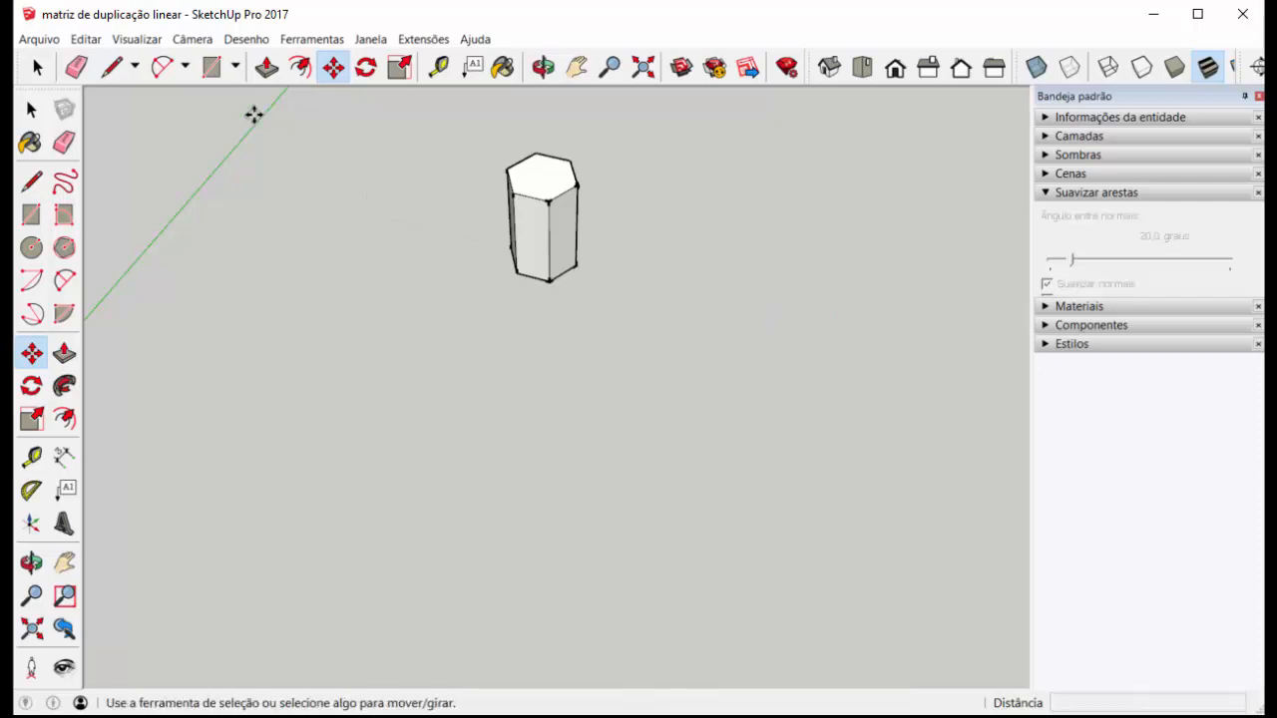
Select the whole hexagonal prism again and copy it 2 m along the red axis with the Move tool
left_click(38, 70)
left_click_drag(424, 114, 653, 299)
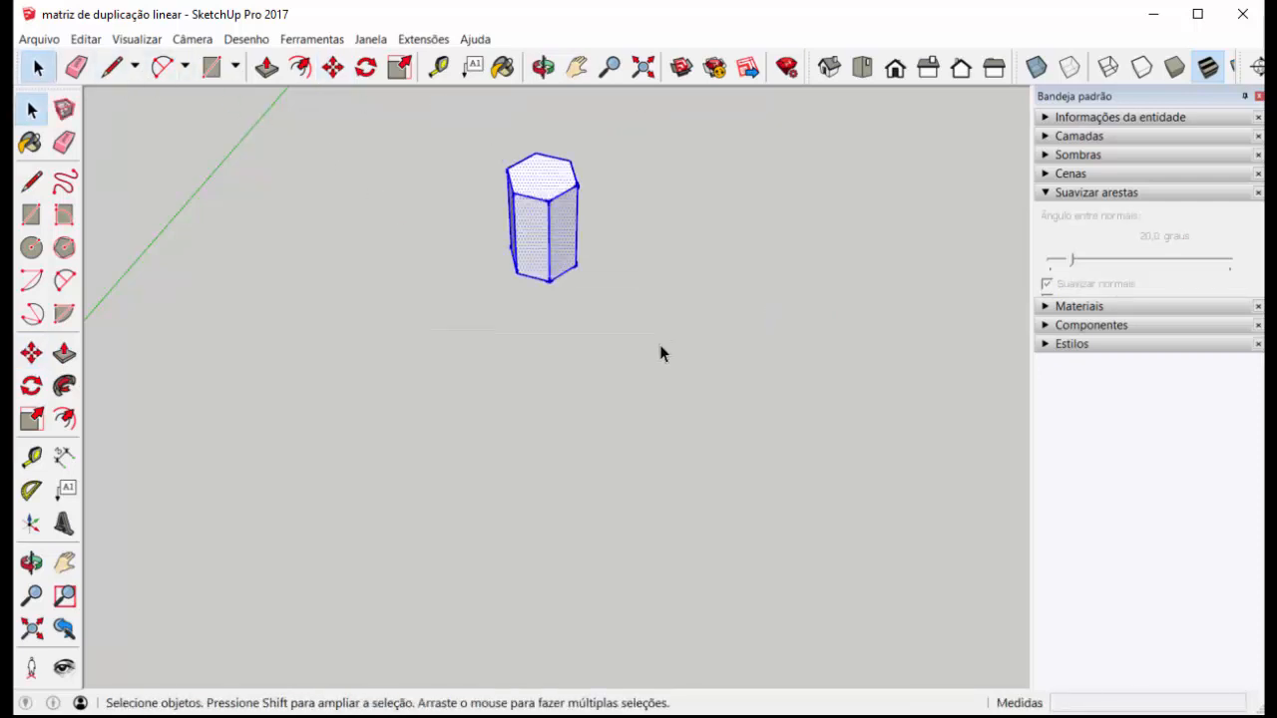
left_click(333, 67)
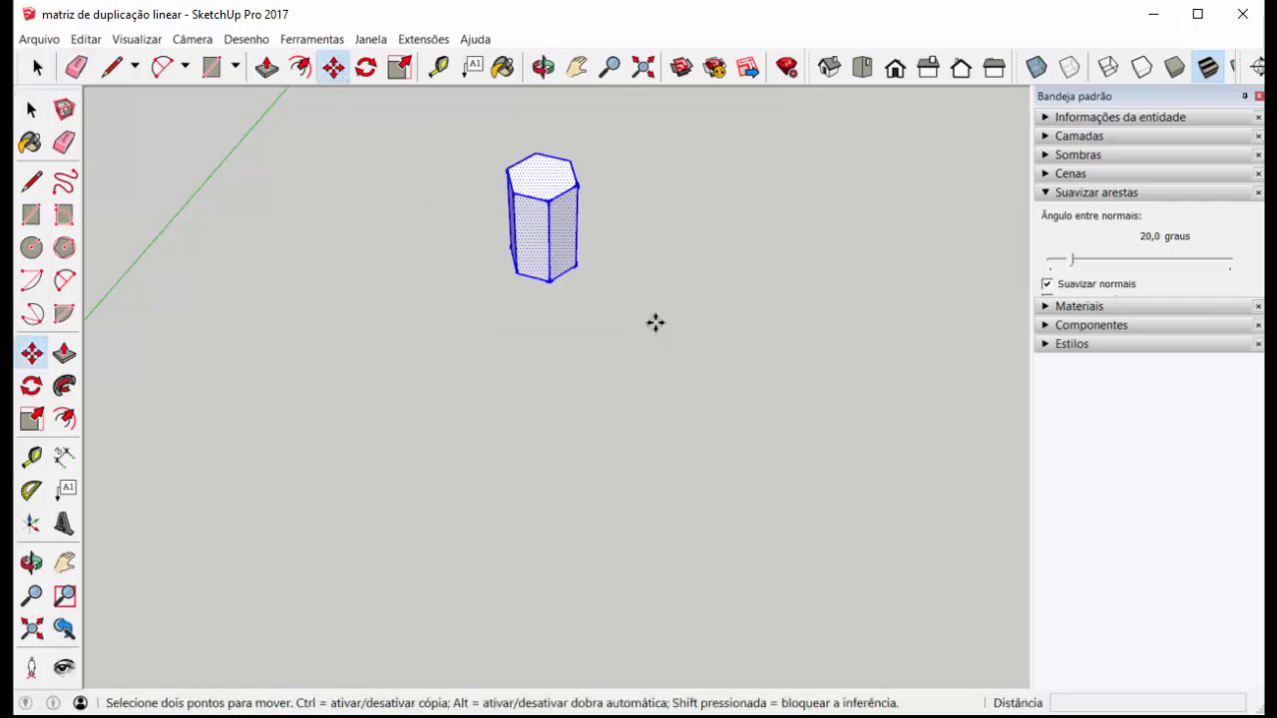
key("ctrl")
left_click(577, 265)
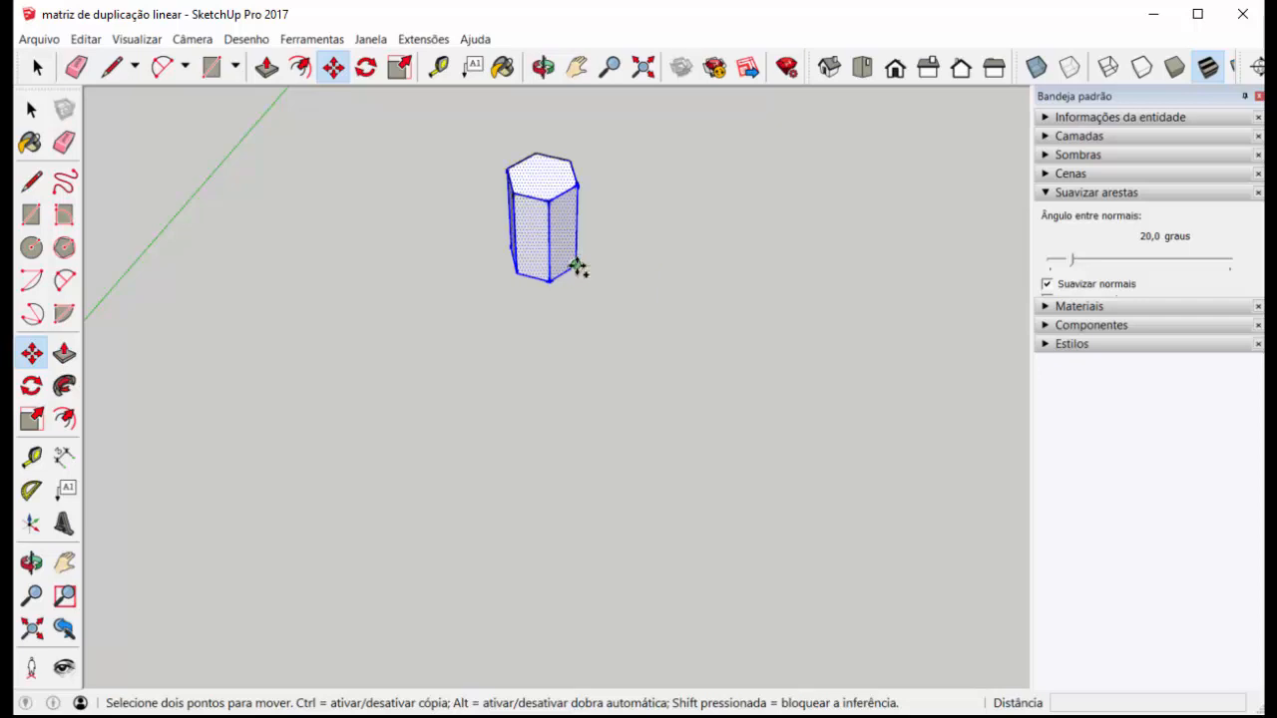
left_click(576, 265)
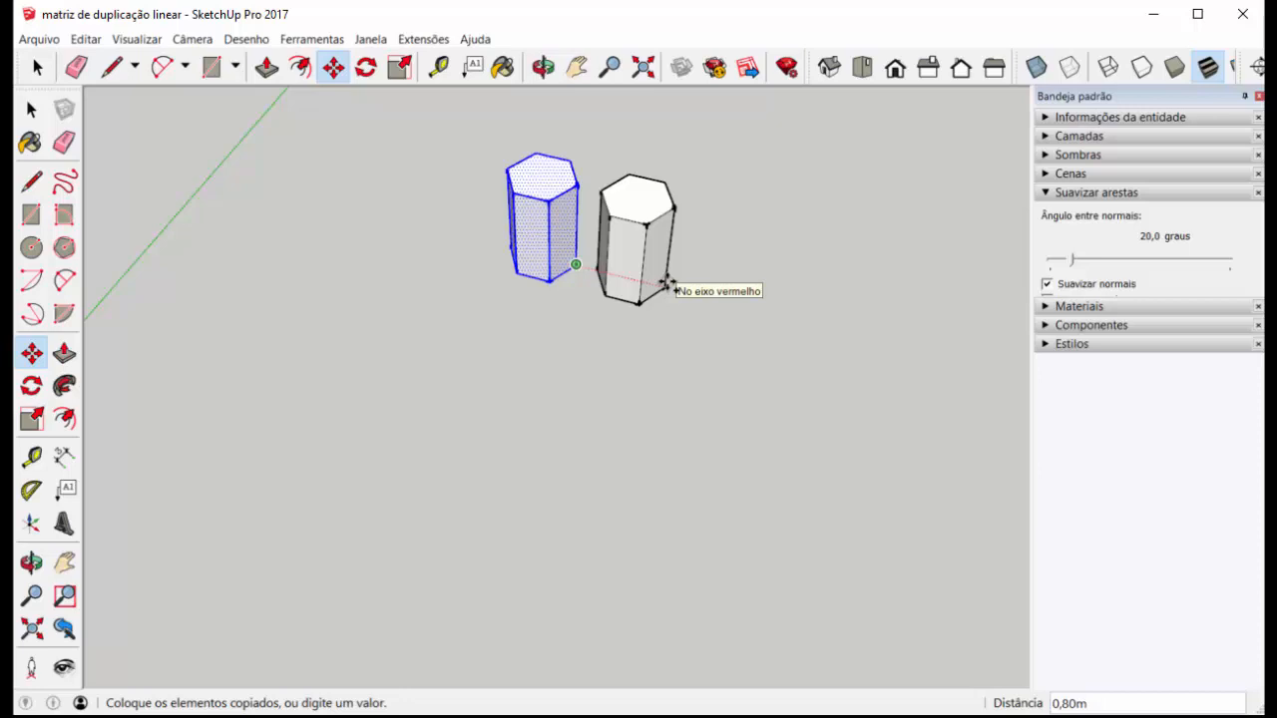
type("2")
key("Return")
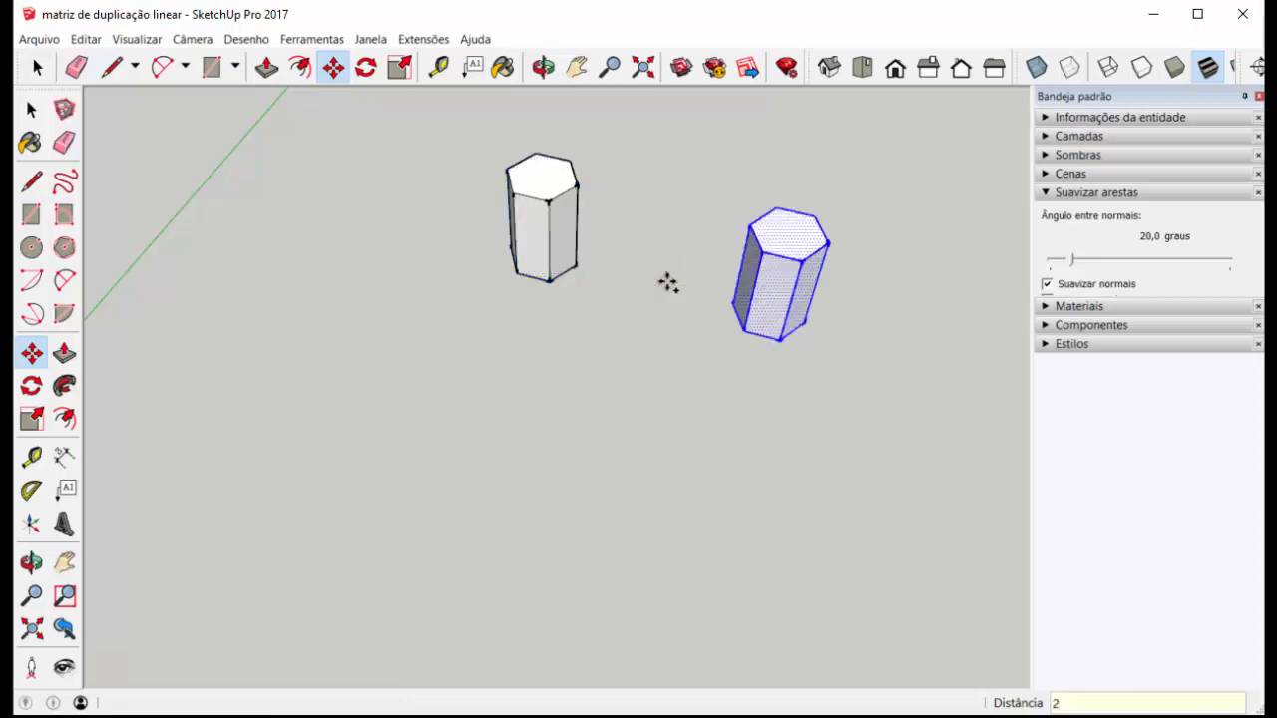
Try a multiplied copy of the nearer single prism behind the duplicação multiplicação sample along the red axis, entering 2* and 3, and undo it
scroll(740, 333, "down", 6)
middle_click_drag(681, 306, 445, 272, "shift")
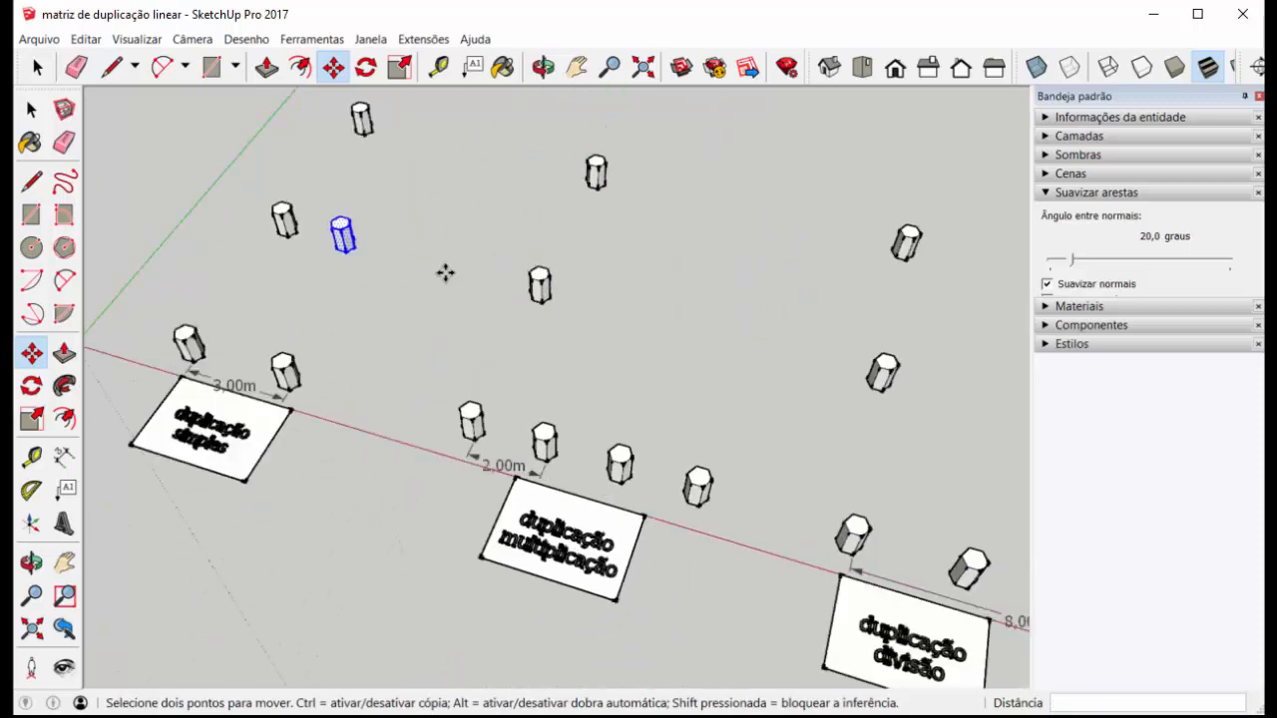
scroll(570, 297, "up", 2)
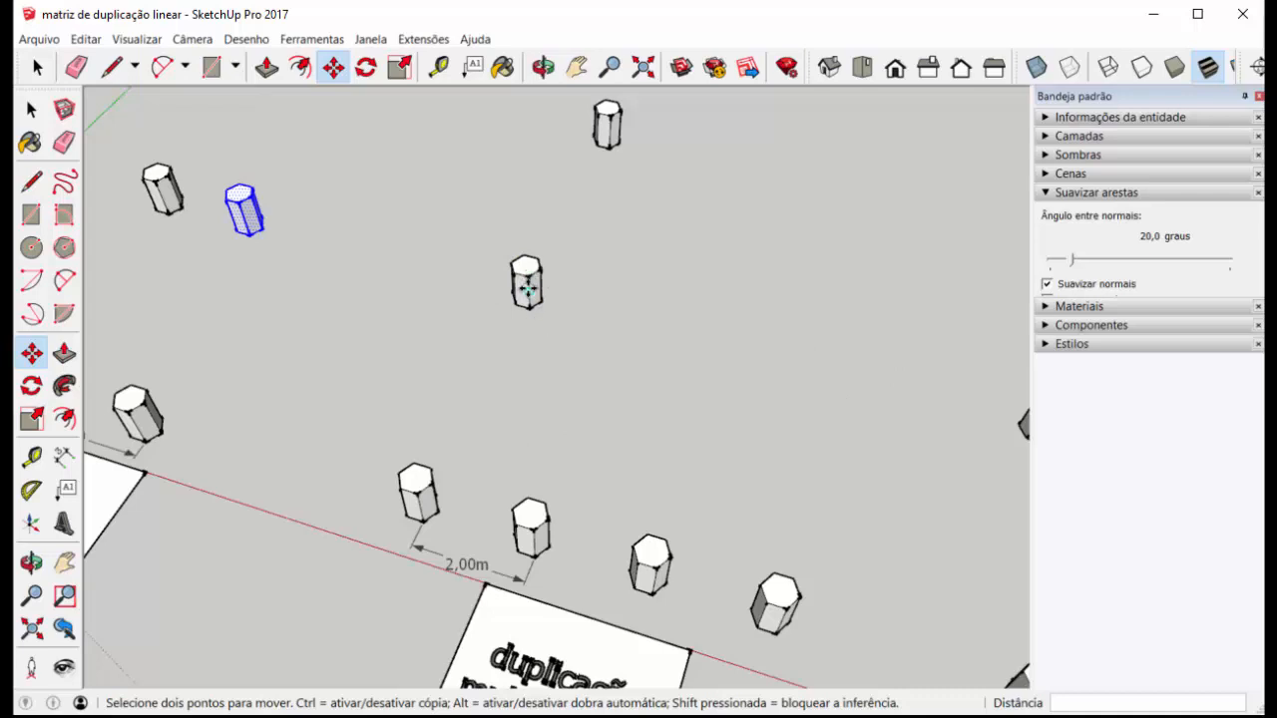
scroll(529, 289, "down", 3)
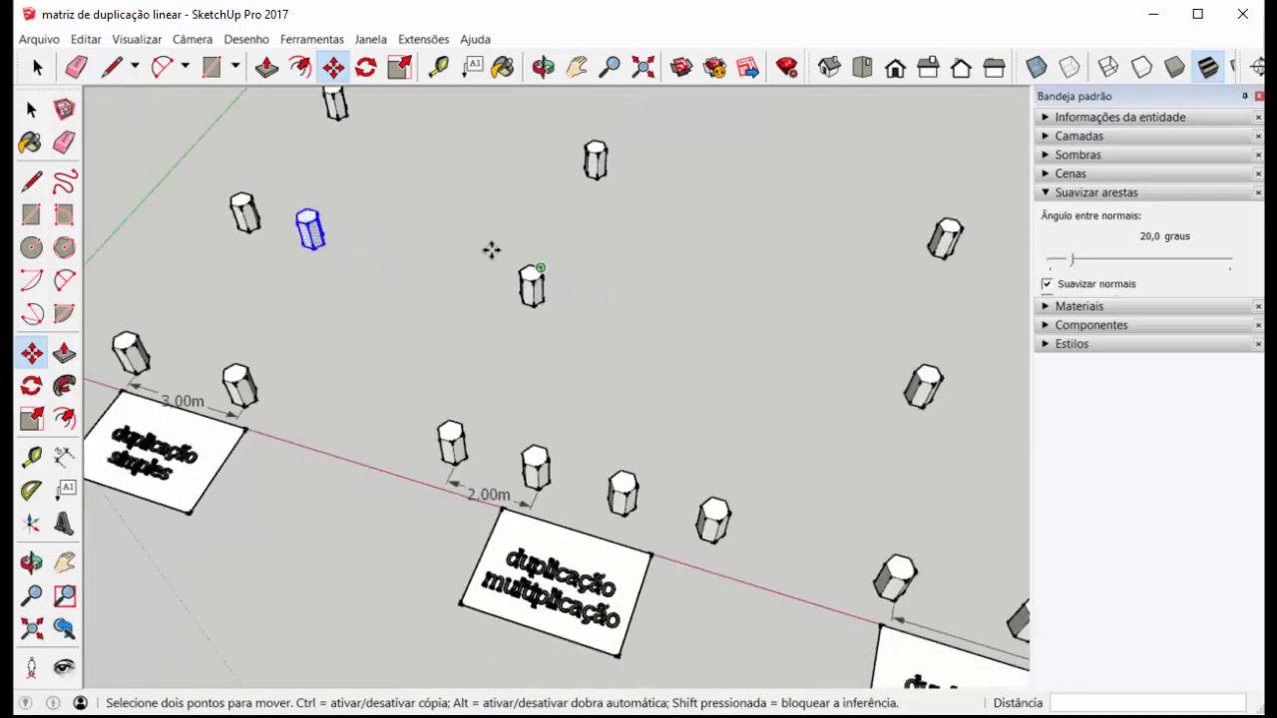
left_click(50, 76)
left_click(449, 224)
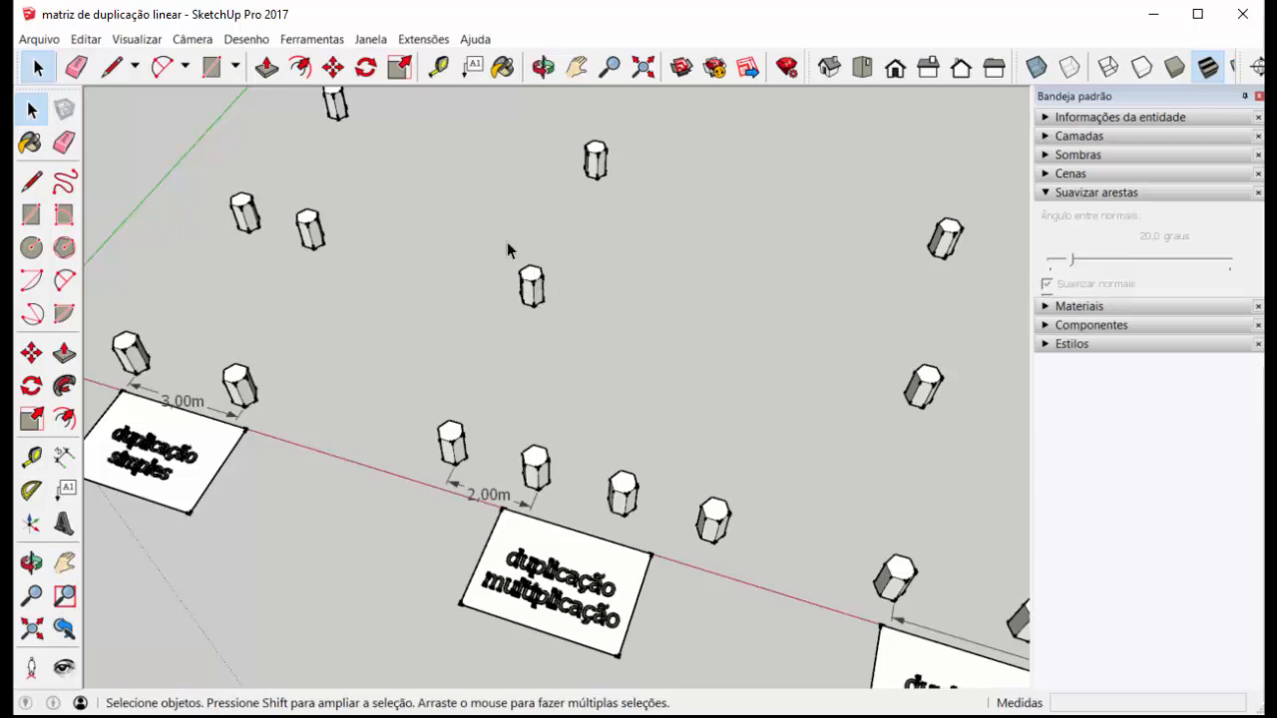
left_click_drag(506, 242, 574, 331)
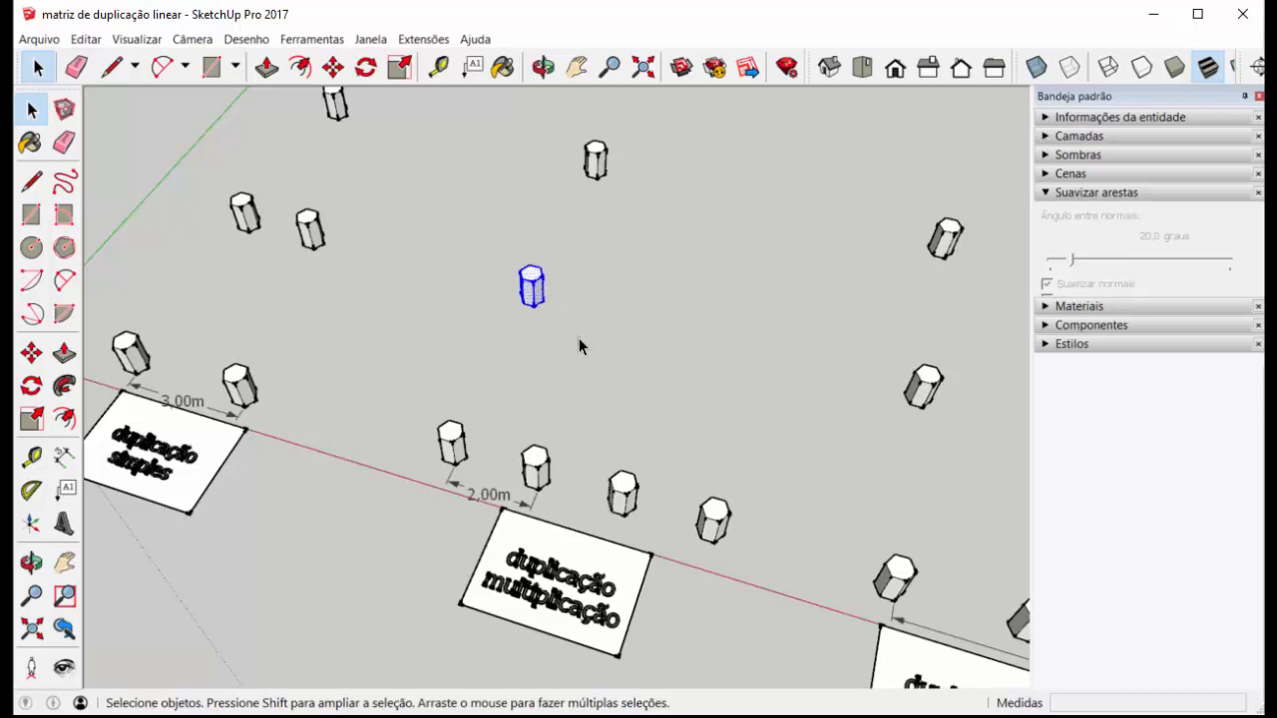
left_click(333, 67)
scroll(564, 310, "up", 5)
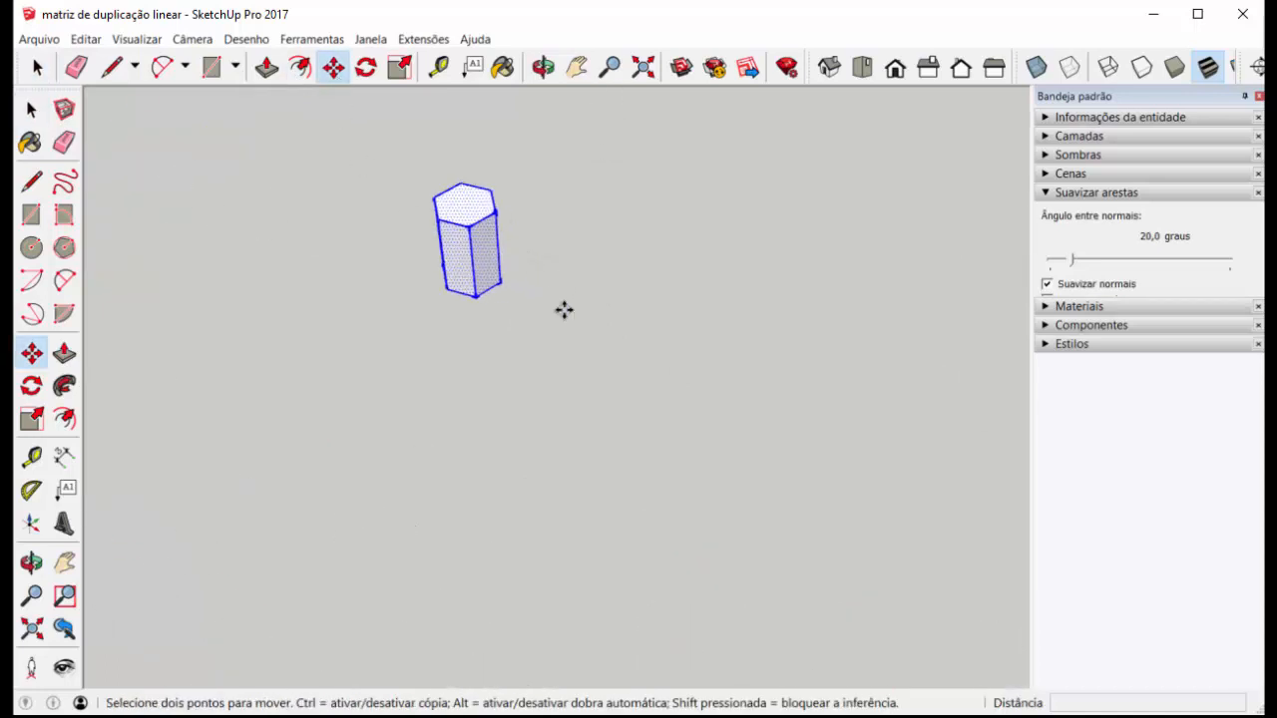
left_click(499, 285)
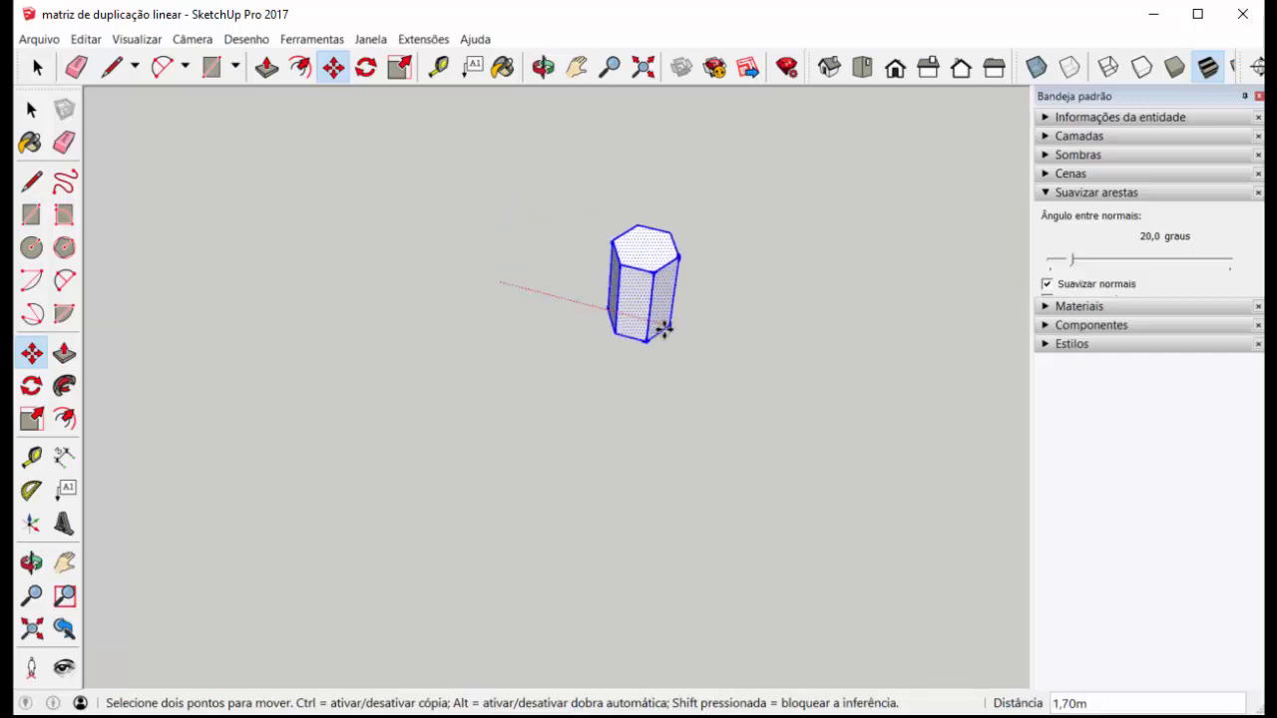
key("ctrl")
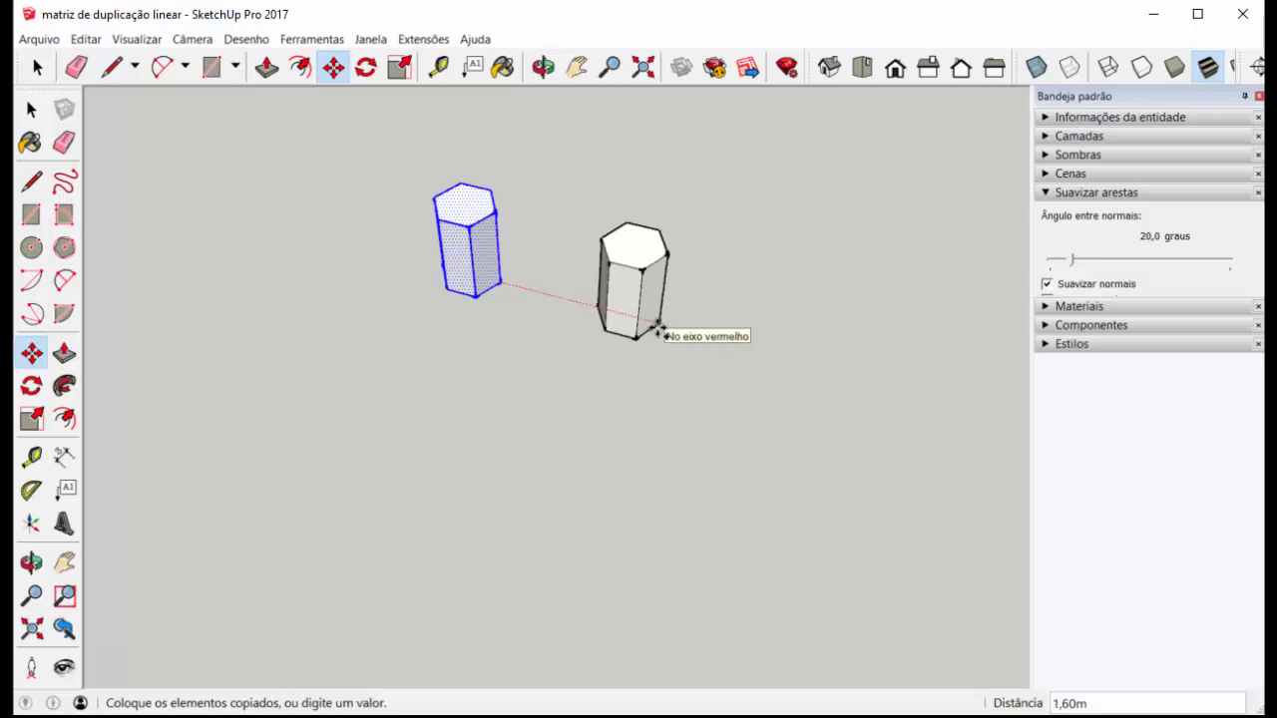
type("2*")
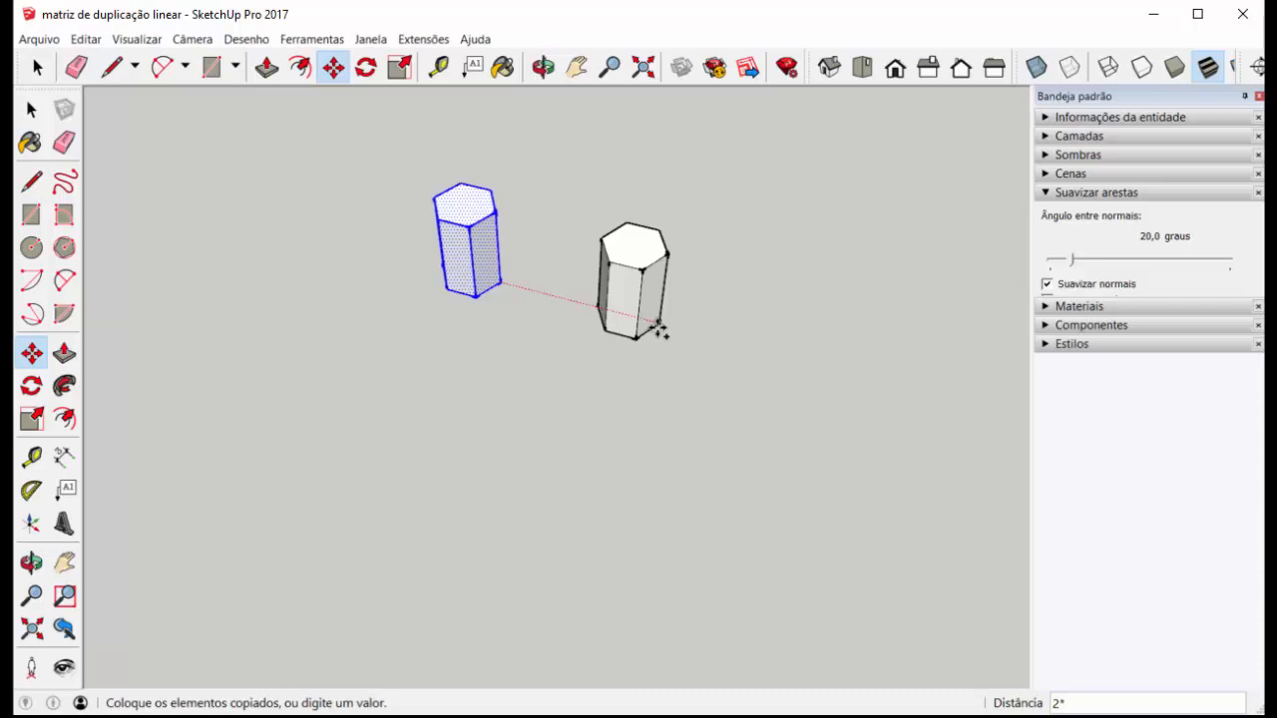
scroll(658, 330, "down", 5)
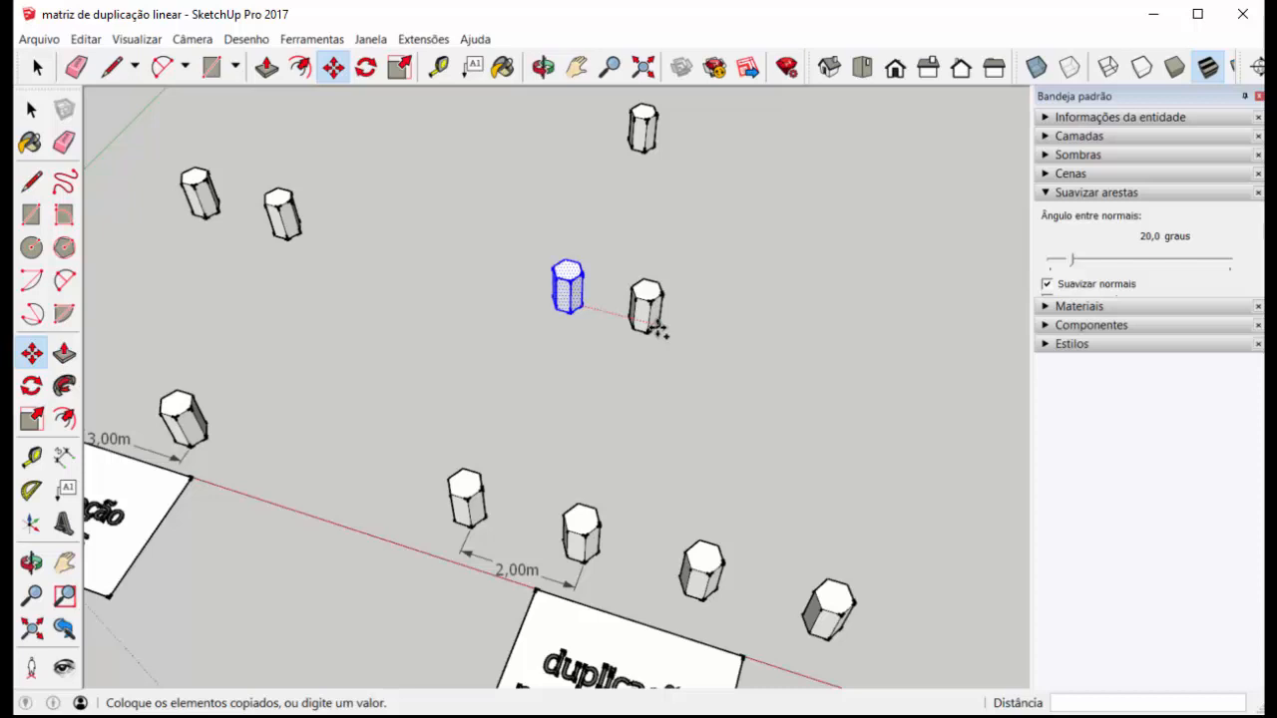
type("3")
key("Return")
key("ctrl+z")
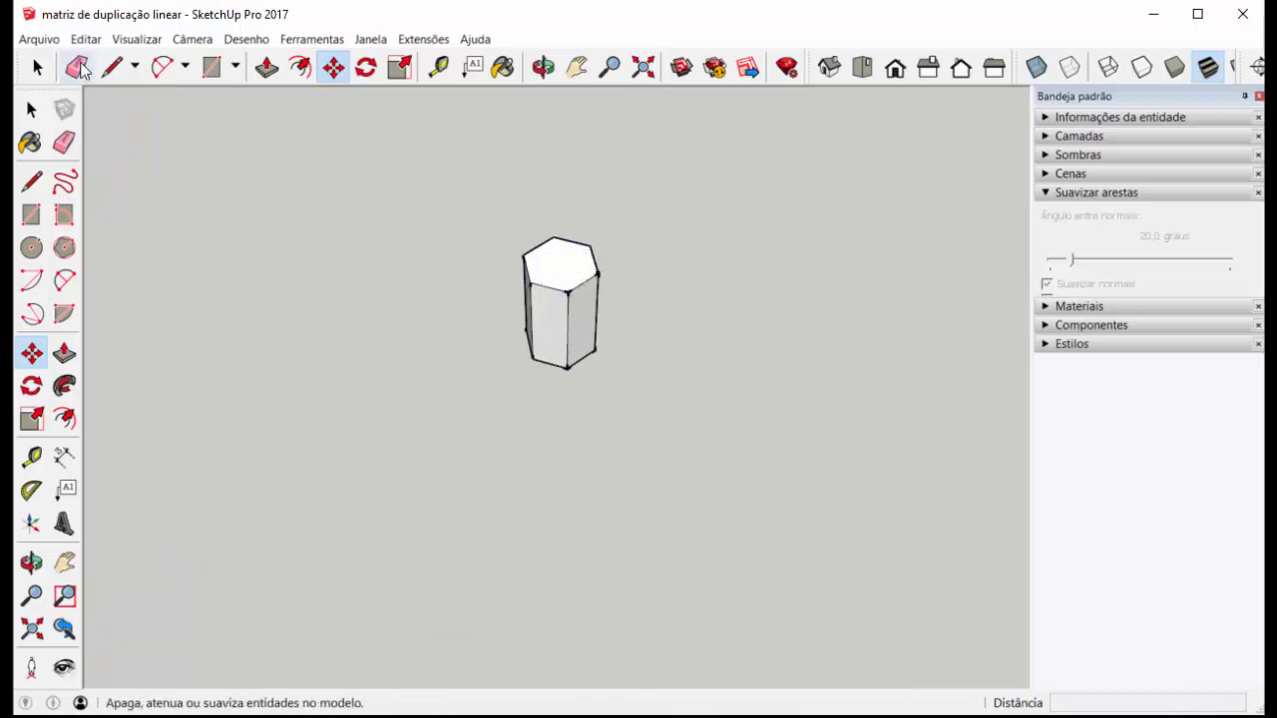
Copy the single prism behind the duplicação multiplicação sample 2 m along the red axis
left_click(42, 69)
scroll(649, 369, "down", 5)
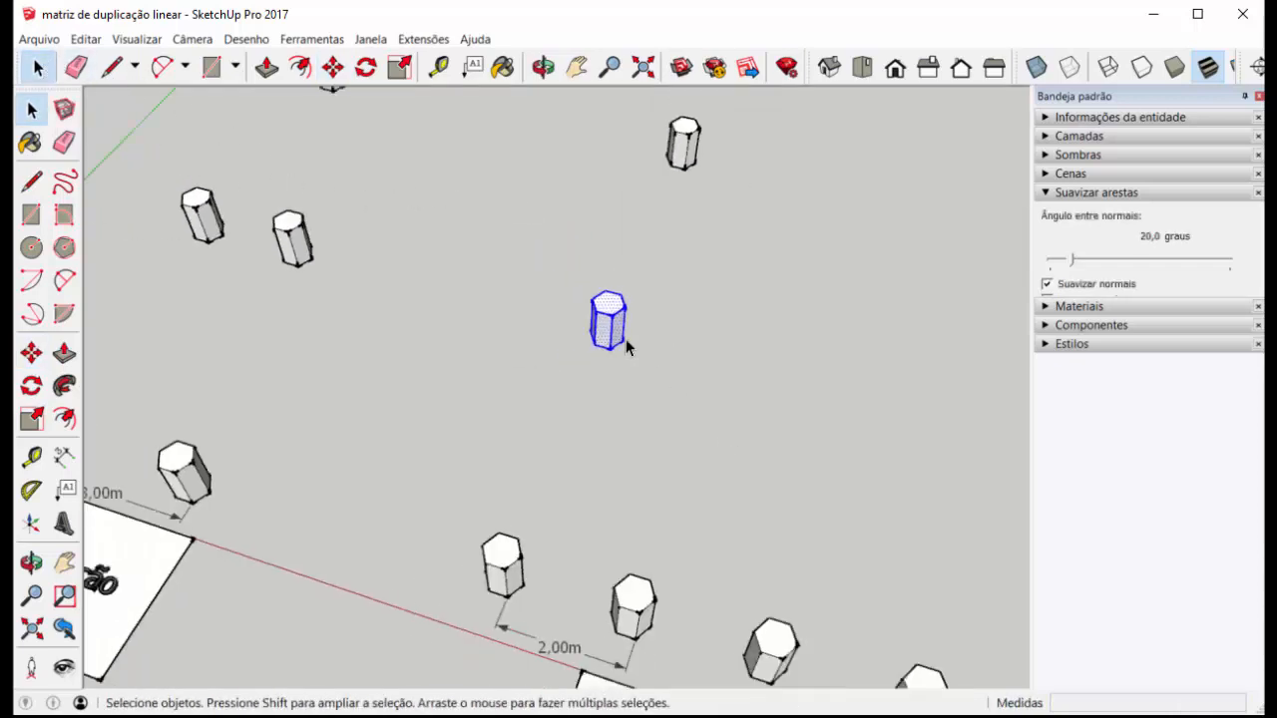
key("m")
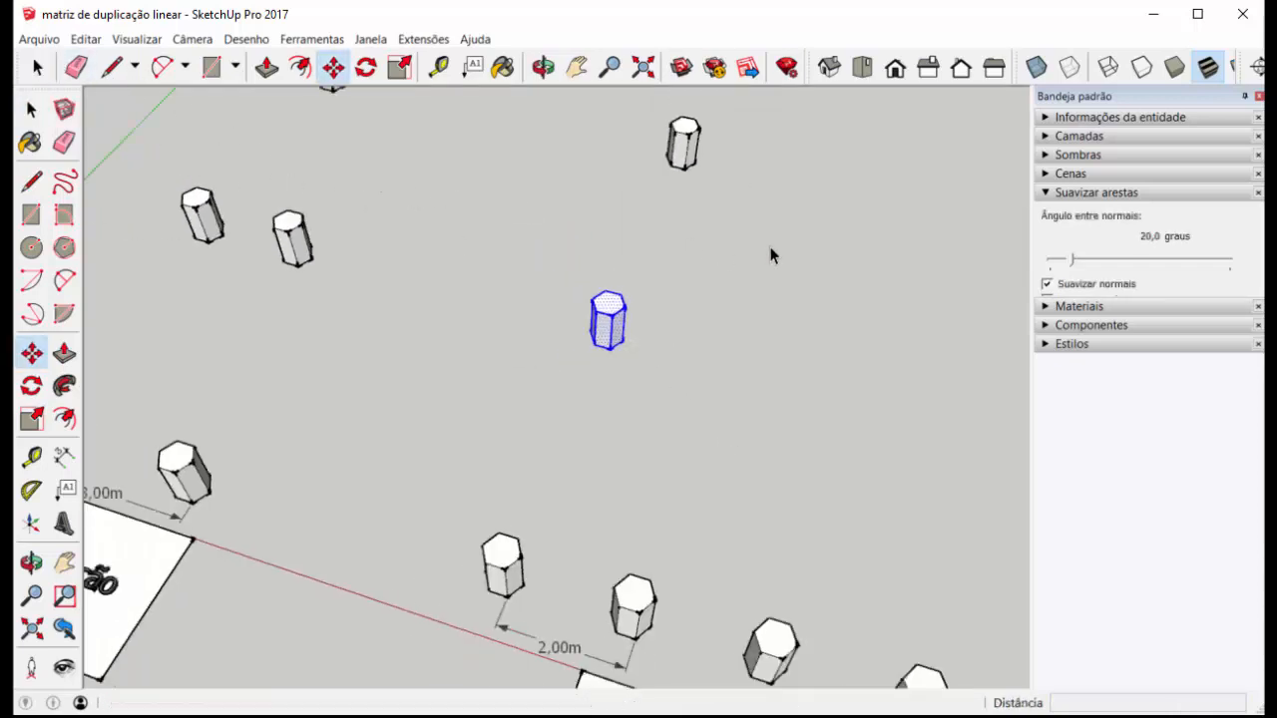
key("ctrl")
left_click(622, 335)
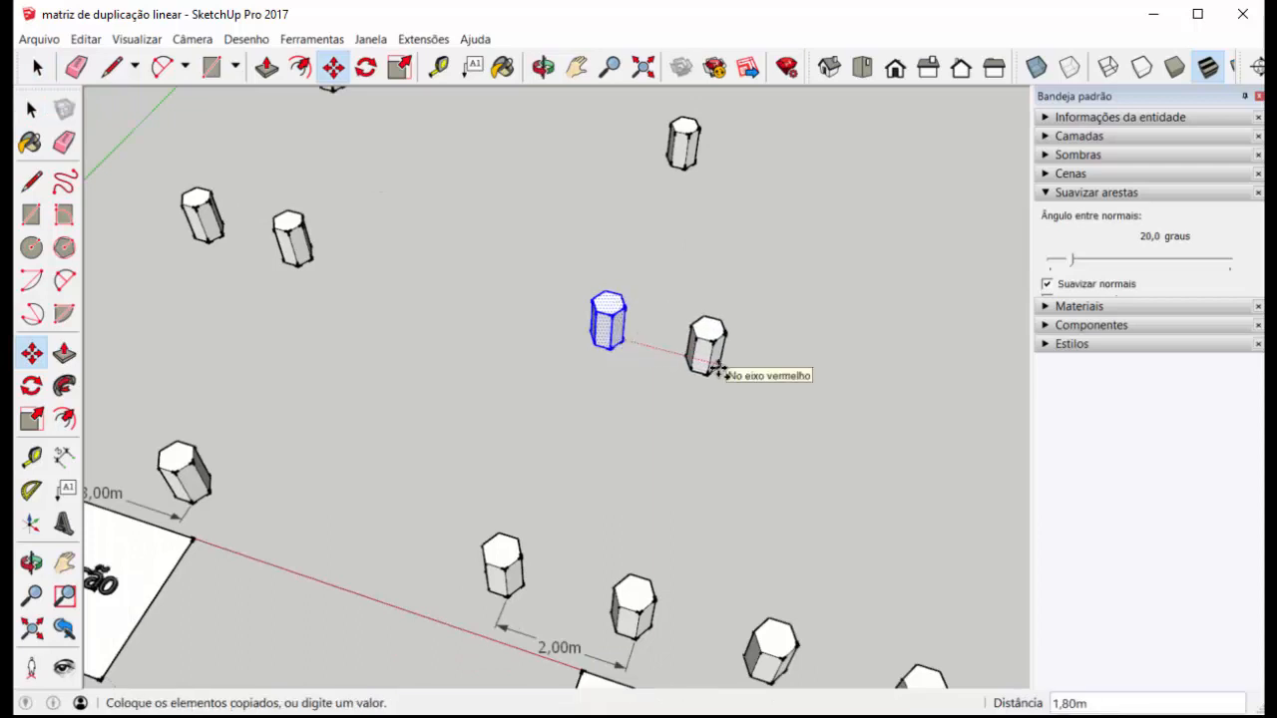
type("2")
key("Return")
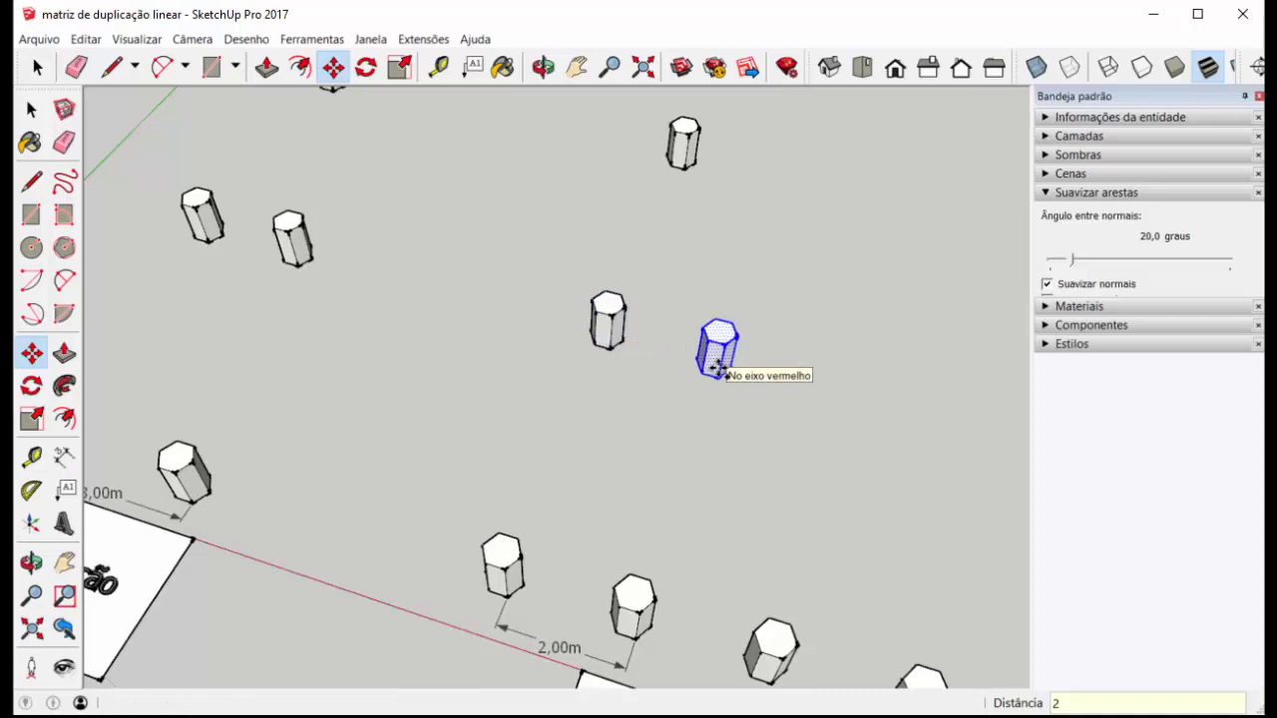
Multiply the 2 m prism copy with *3 into a linear array, and undo the duplication
type("*")
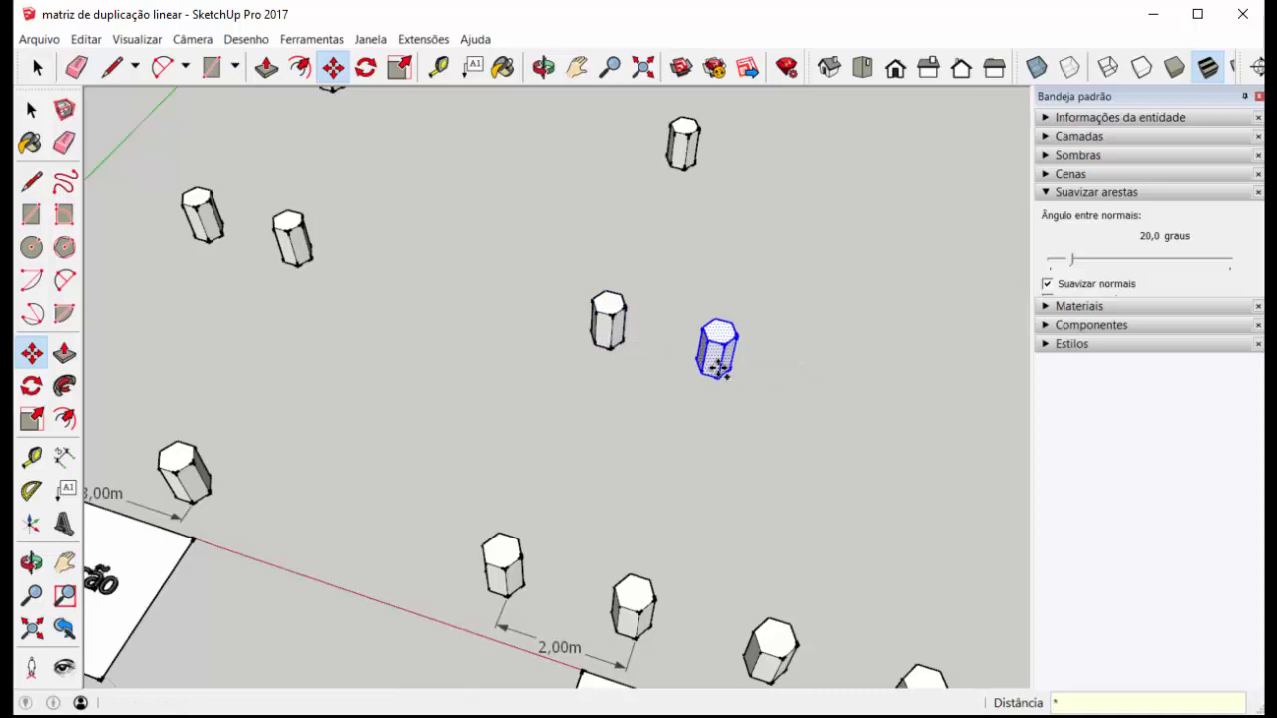
type("3")
key("Return")
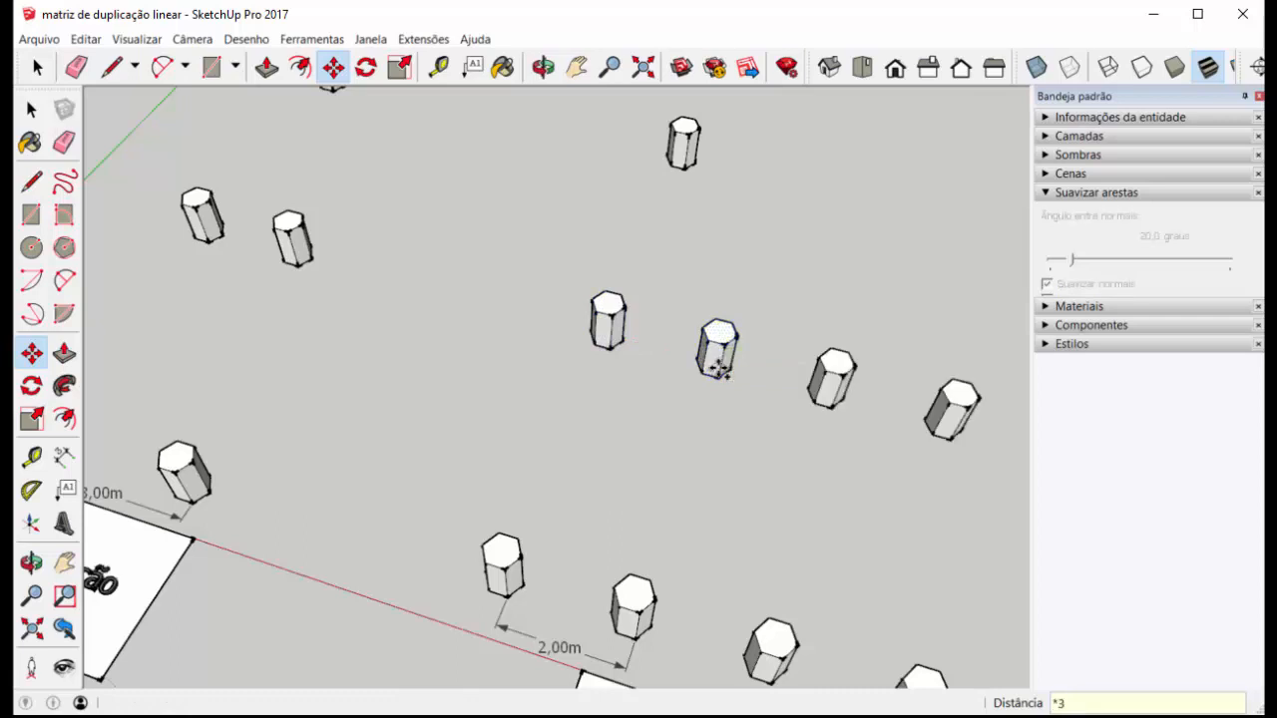
key("ctrl+z")
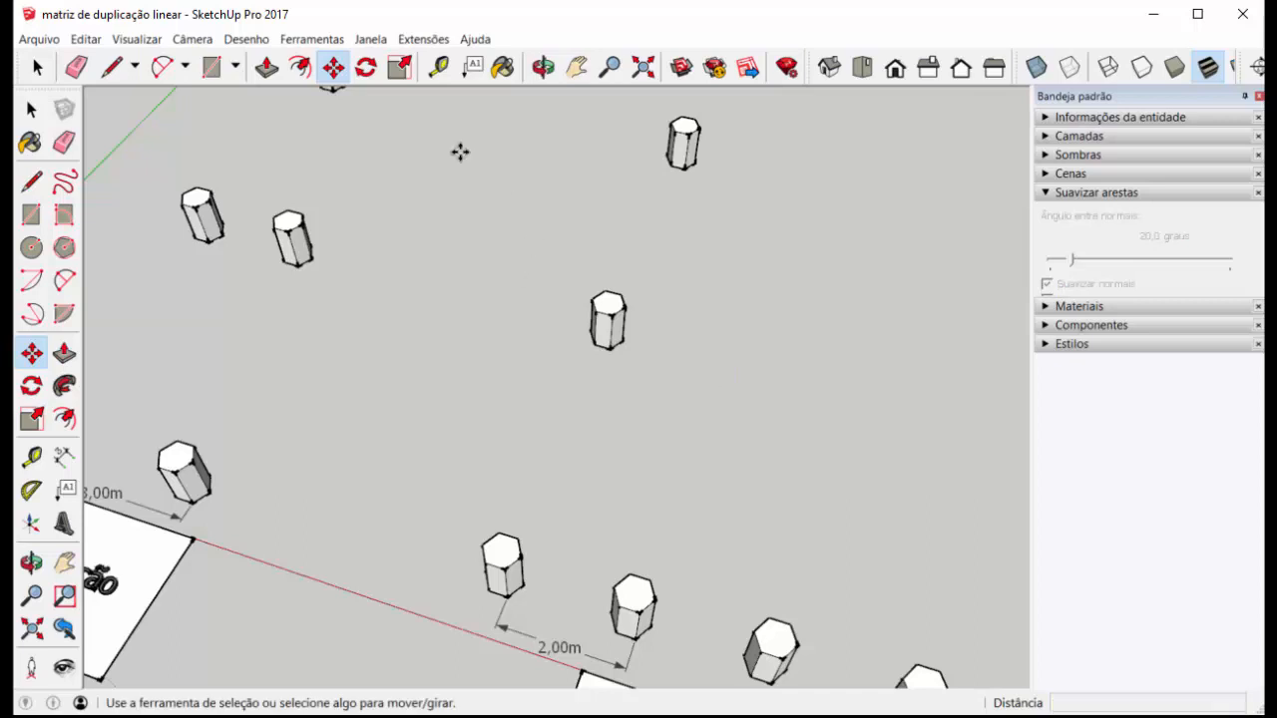
Select the single prism behind the duplicação multiplicação sample and copy it 2 m along the red axis
key("space")
left_click_drag(547, 237, 718, 413)
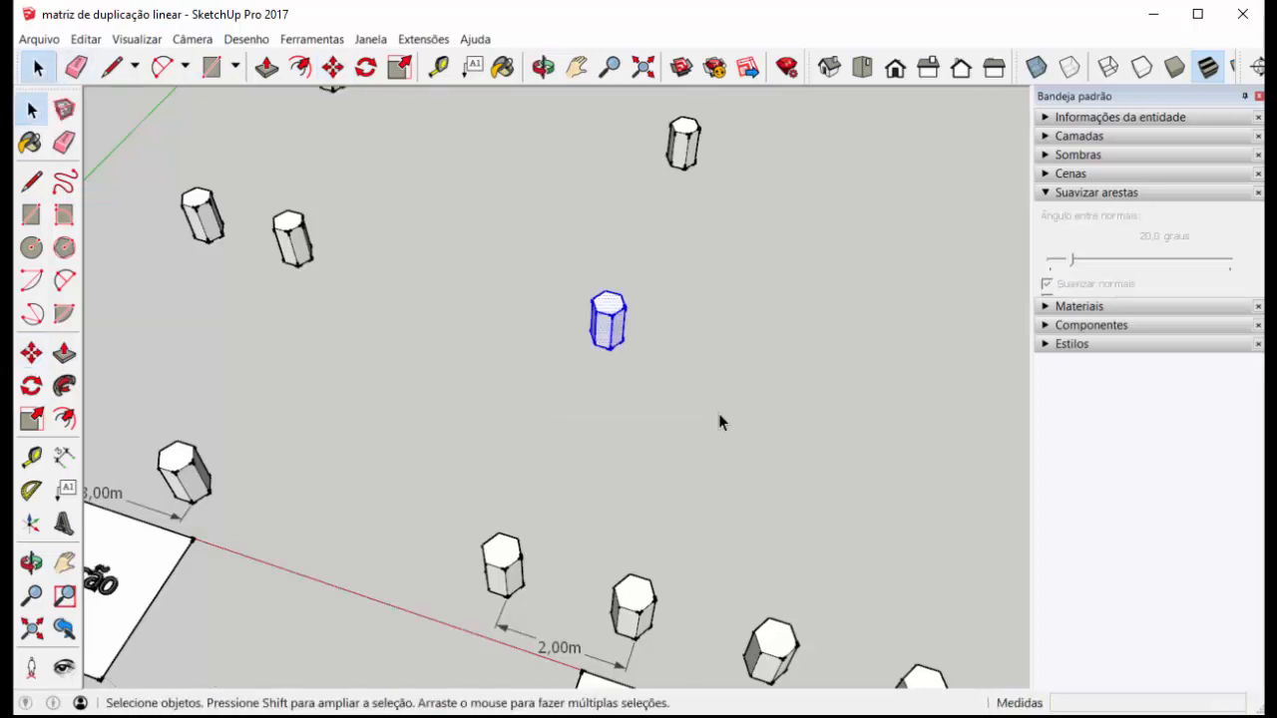
key("m")
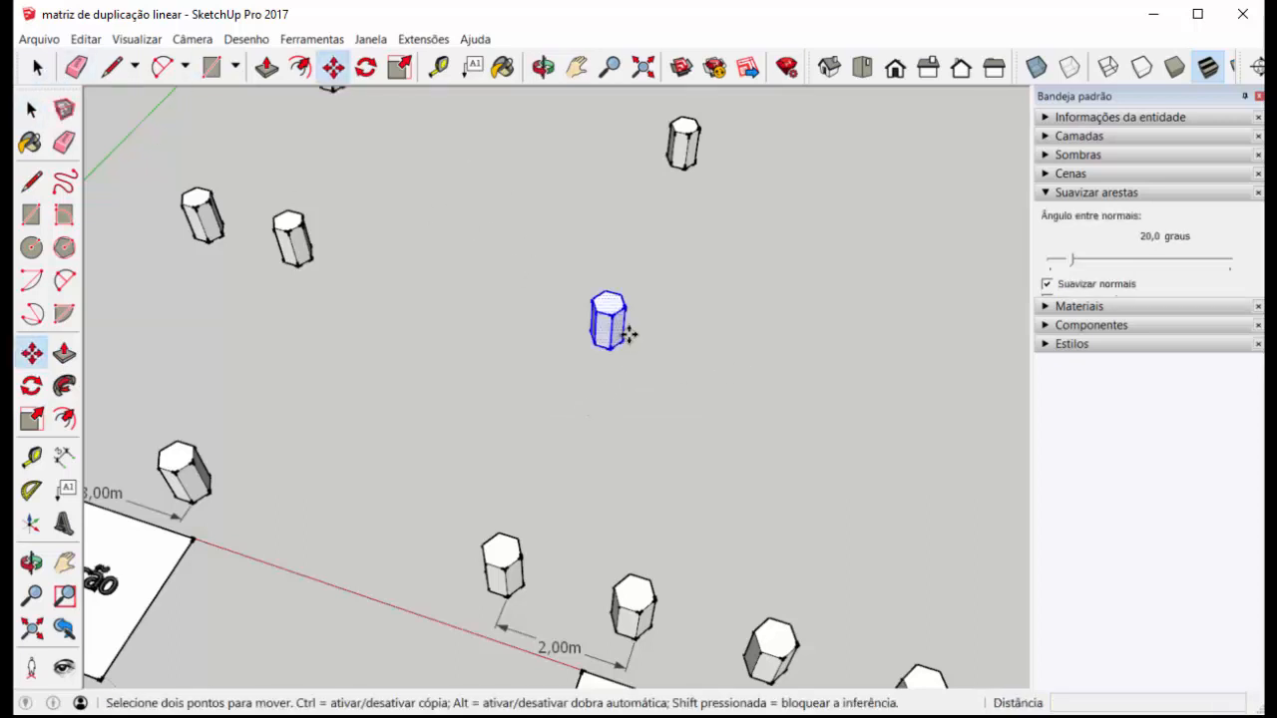
key("ctrl")
left_click(623, 342)
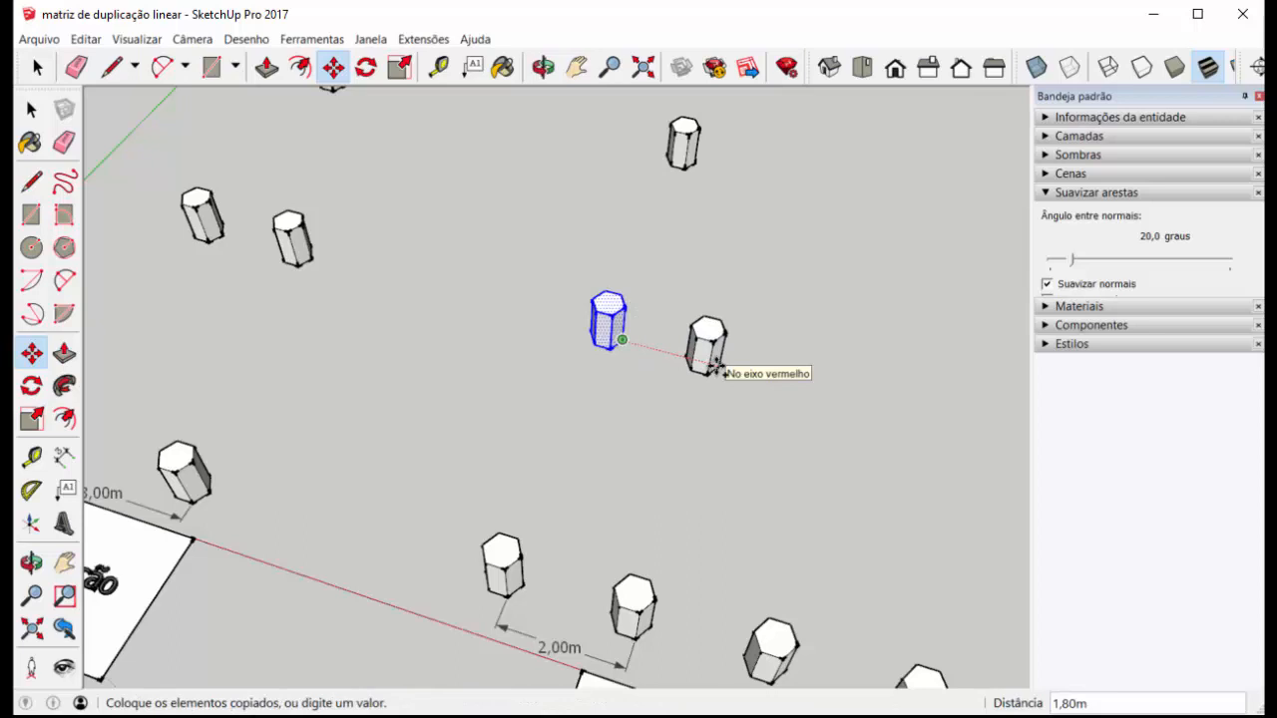
type("2")
key("Return")
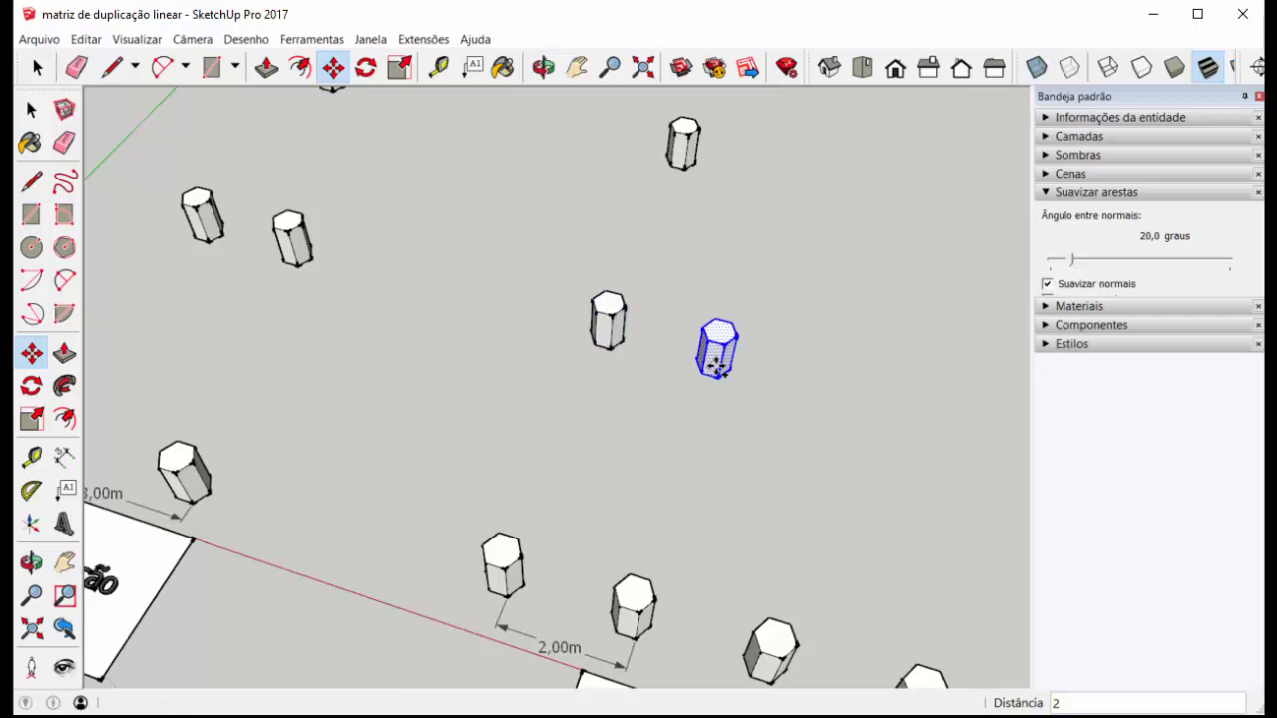
Multiply the 2 m prism copy with *3 into a linear array
type("*")
type("3")
key("Return")
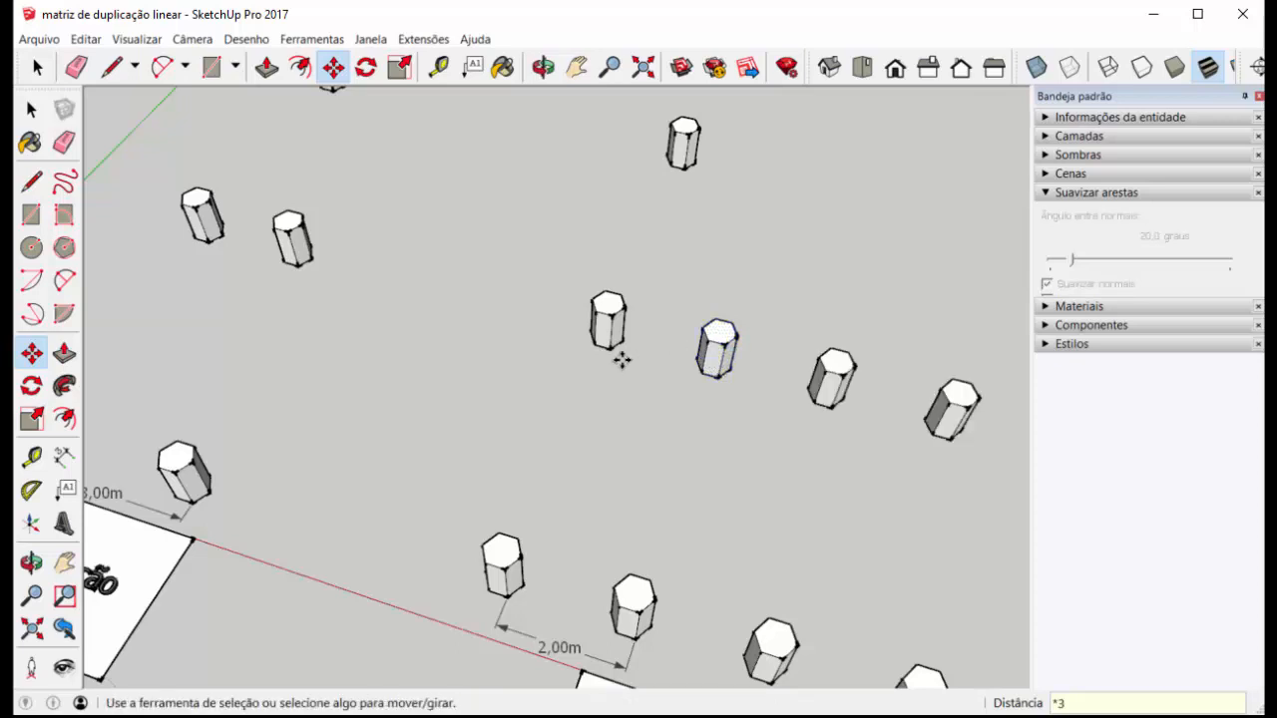
Copy the nearer single prism behind the duplicação divisão sample 8 m along the red axis with the Move tool
scroll(621, 357, "down", 3)
scroll(624, 369, "up", 2)
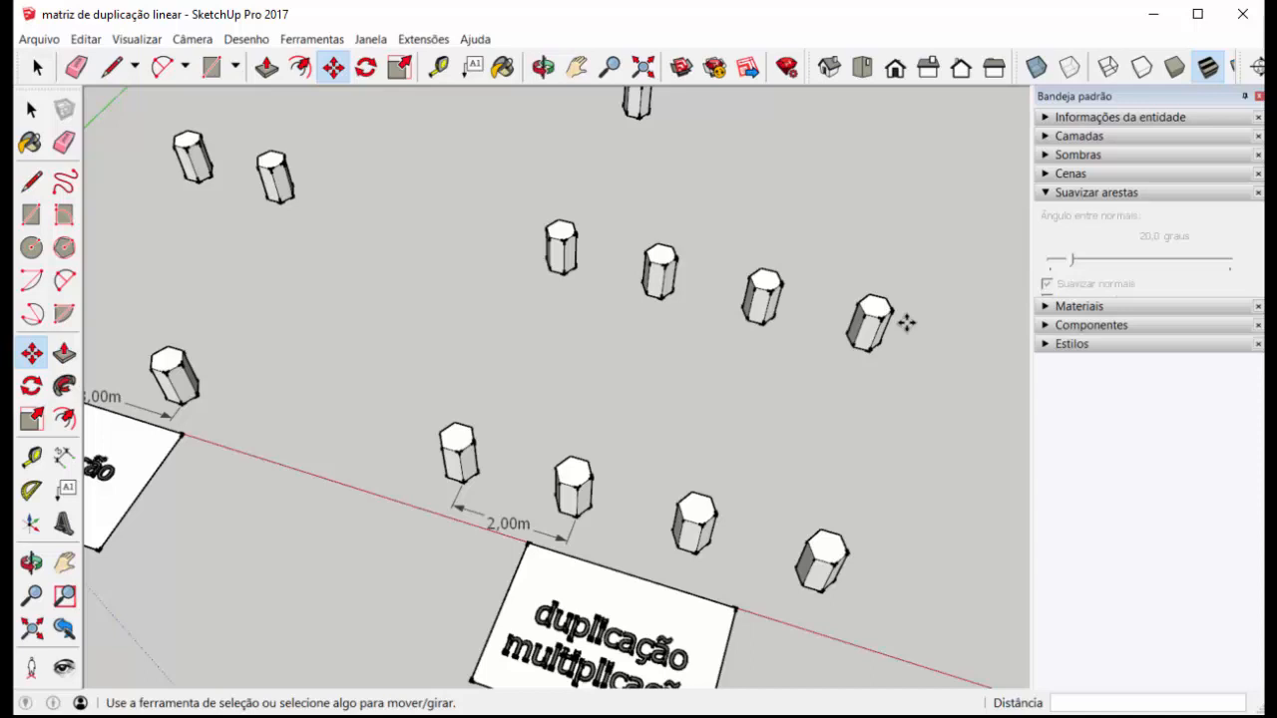
scroll(527, 271, "down", 5)
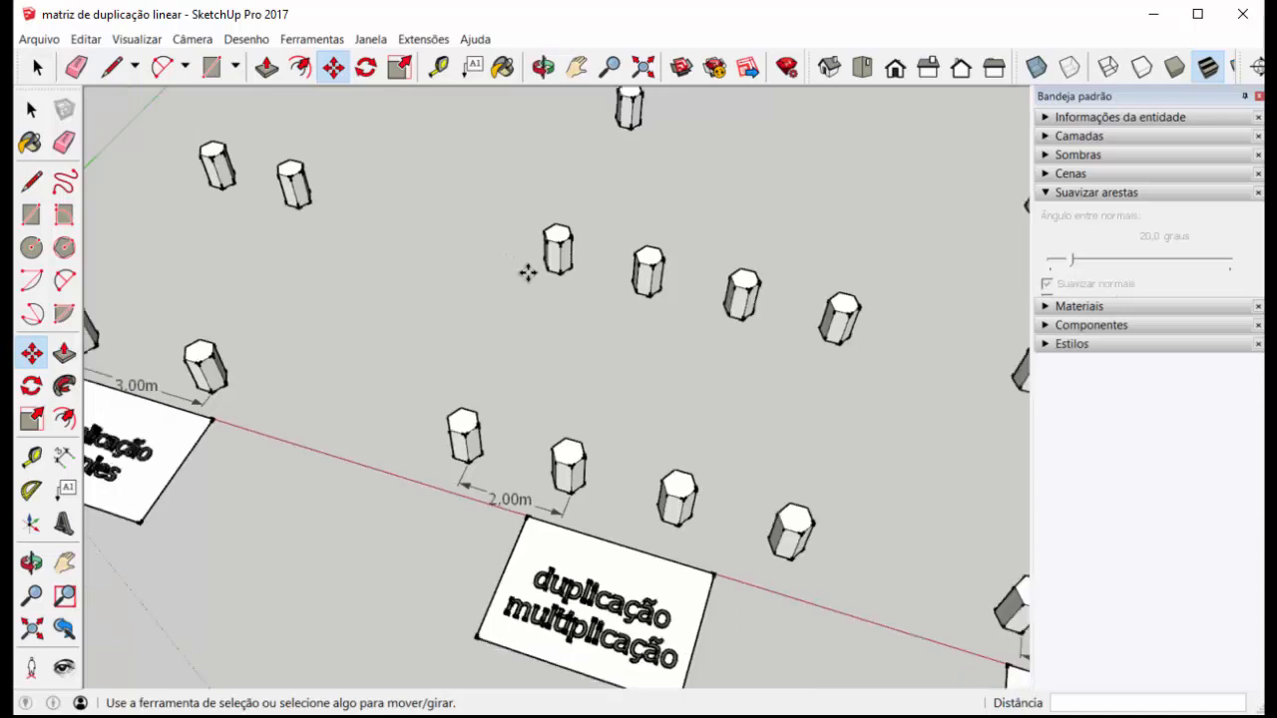
scroll(662, 282, "up", 5)
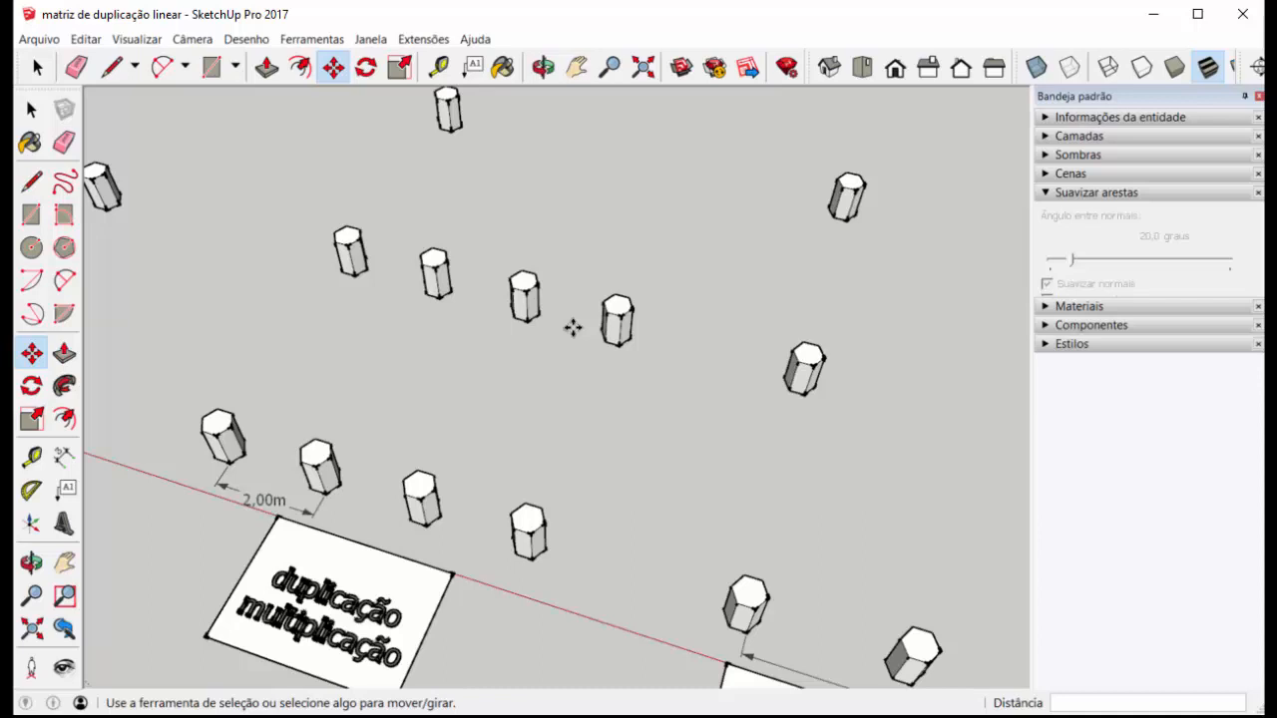
scroll(574, 360, "down", 2)
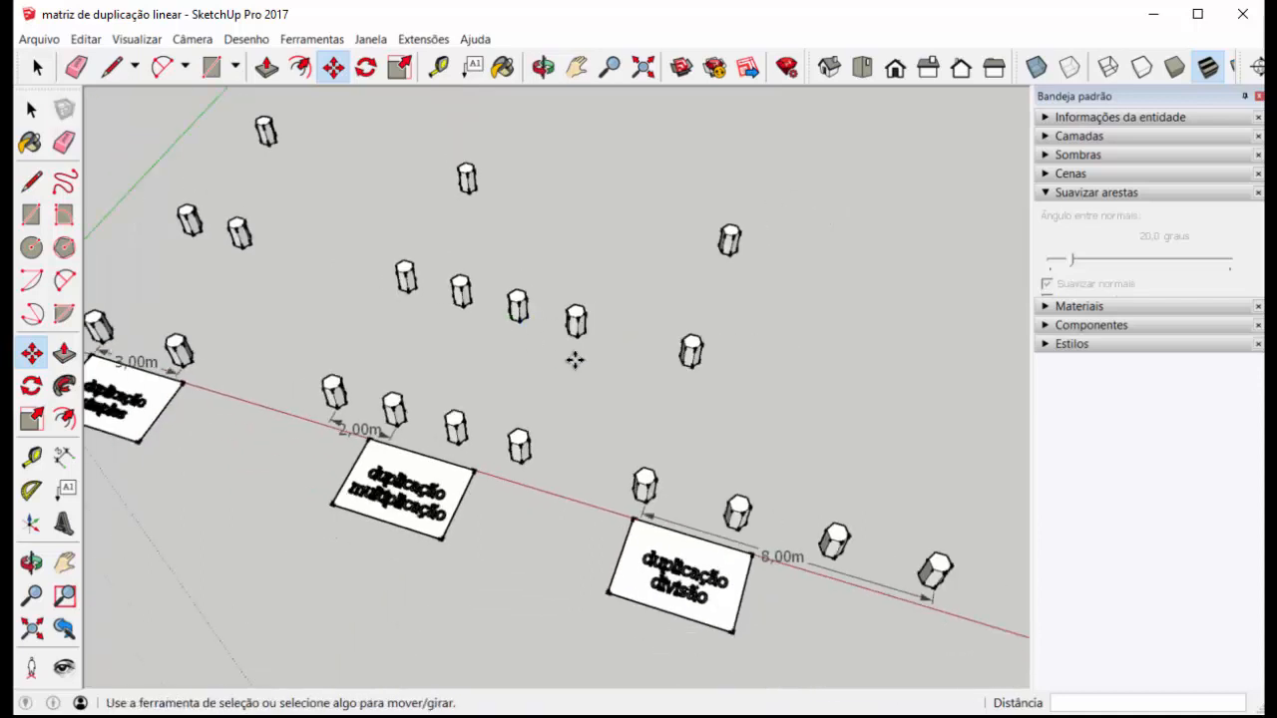
left_click(36, 67)
scroll(231, 250, "down", 1)
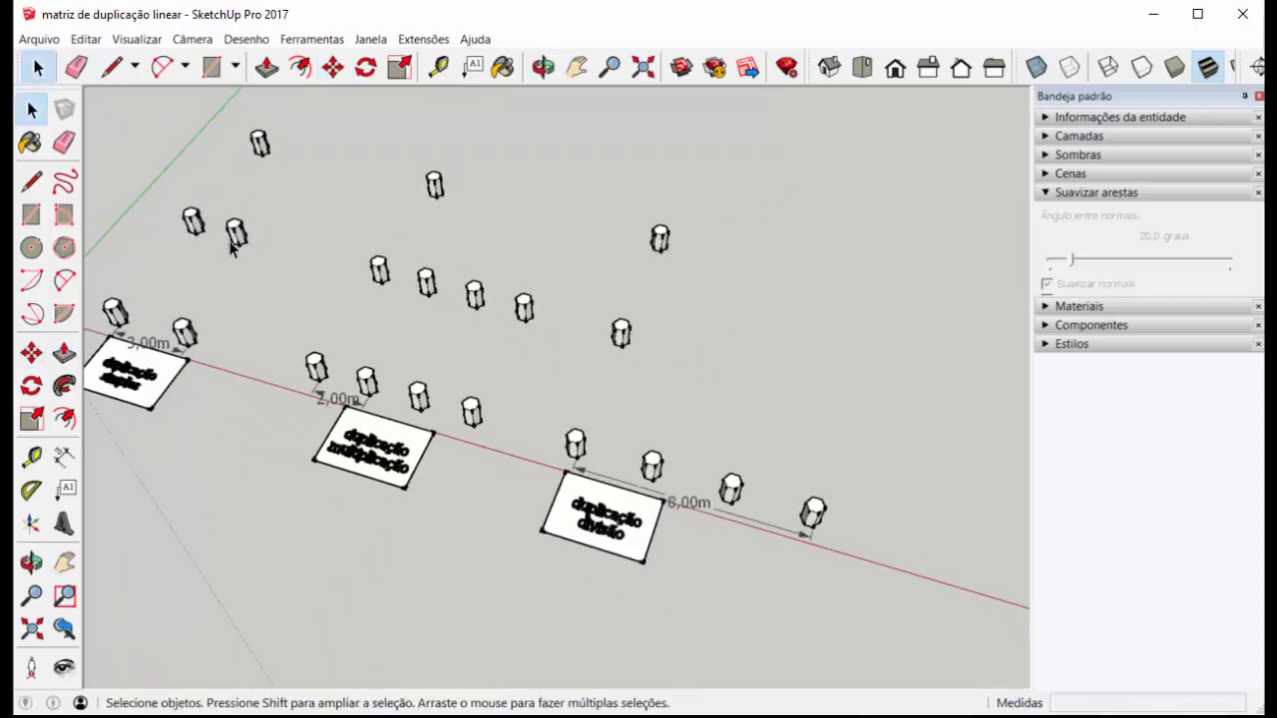
scroll(669, 417, "up", 2)
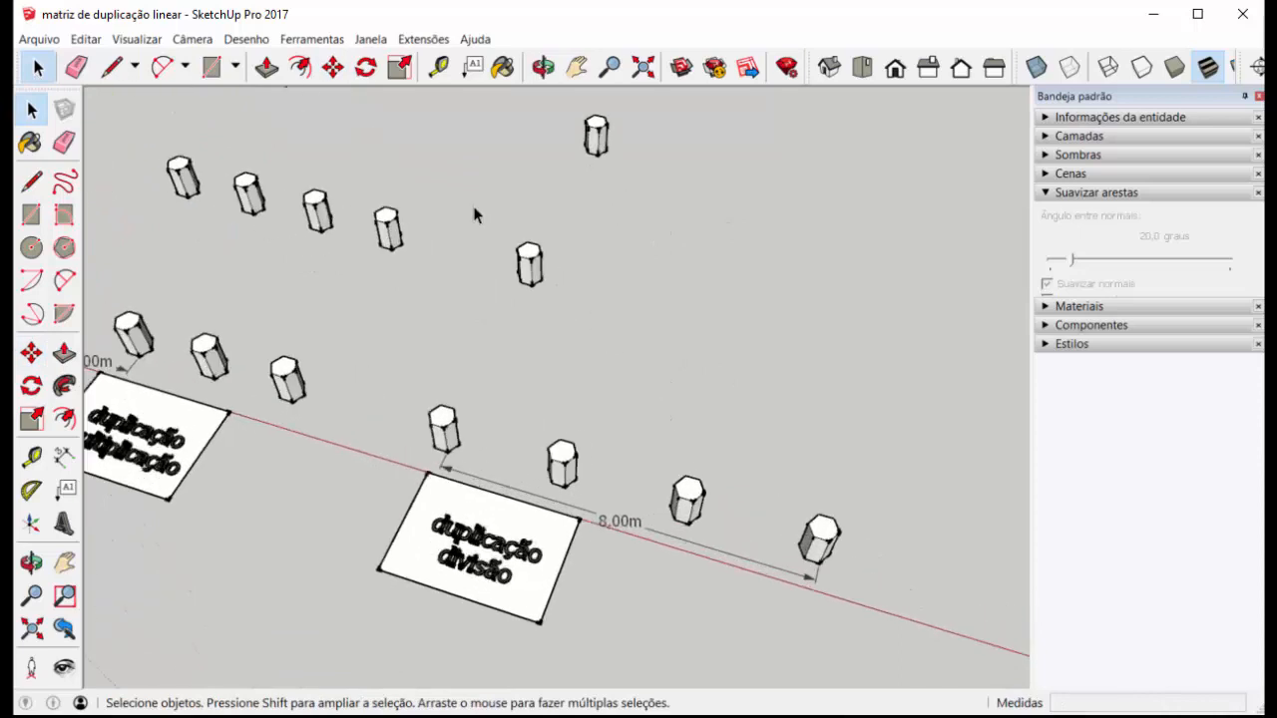
left_click_drag(498, 237, 602, 351)
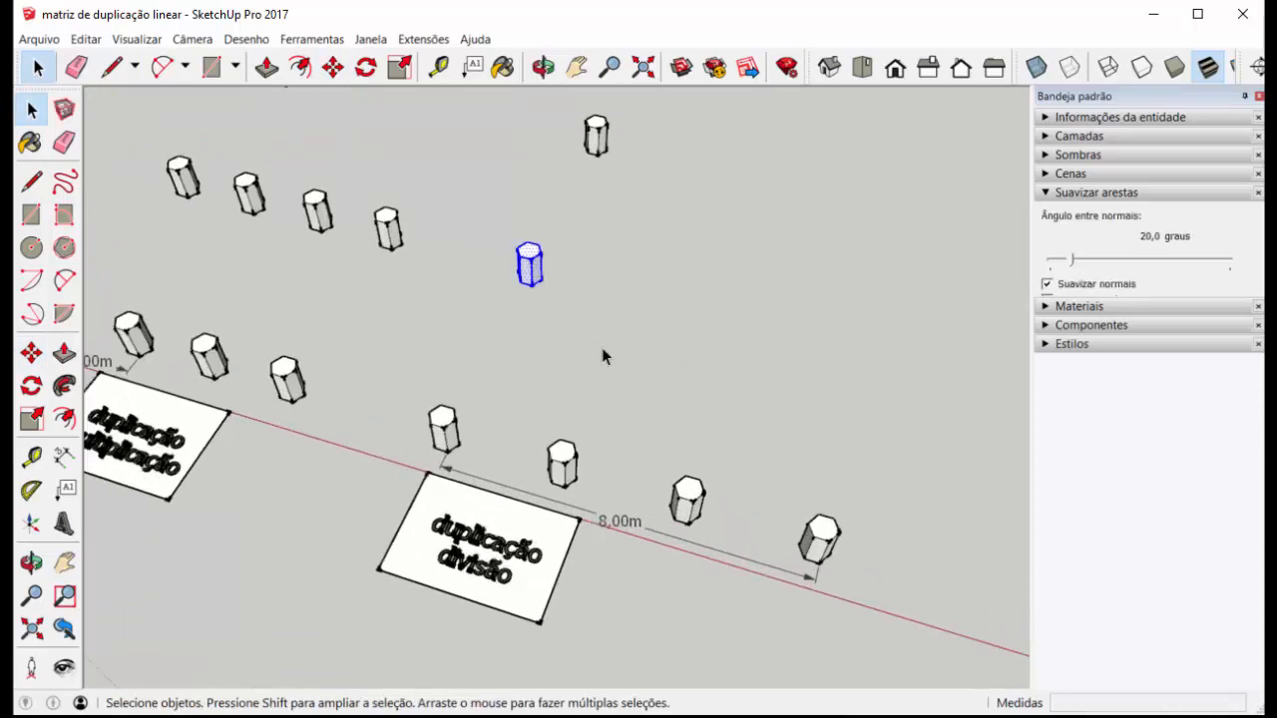
left_click(333, 67)
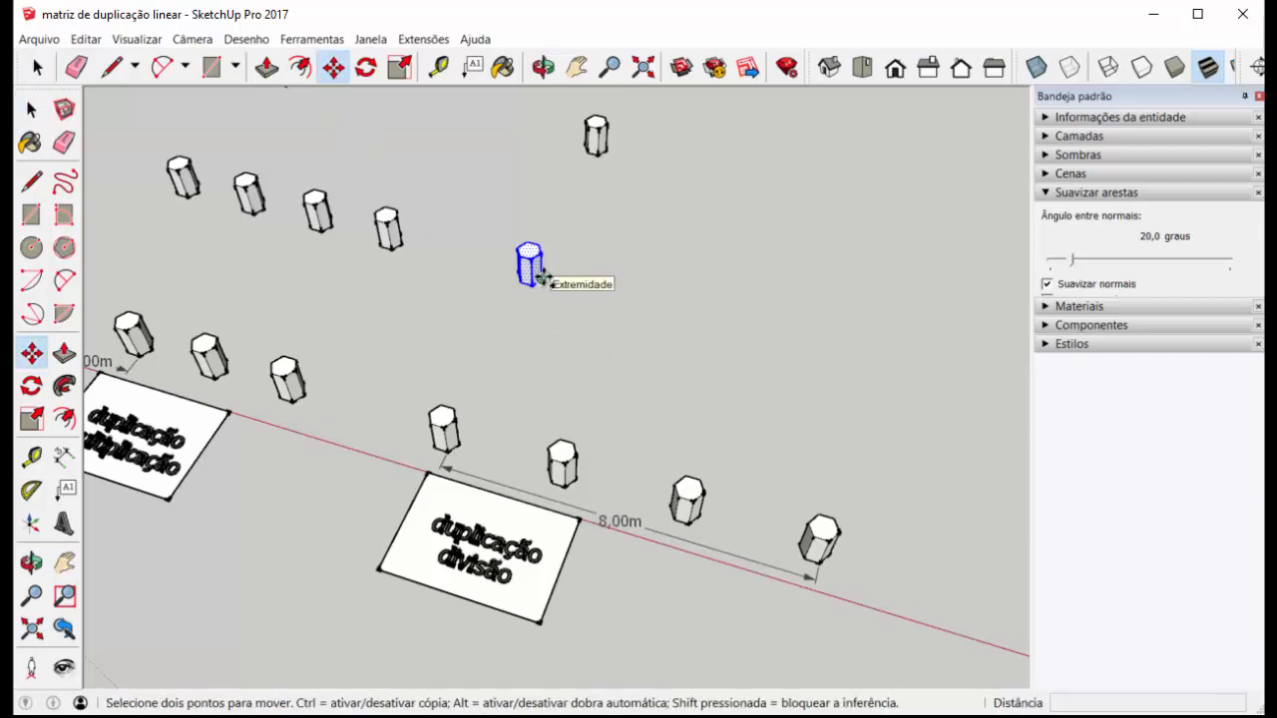
left_click(540, 279, "ctrl")
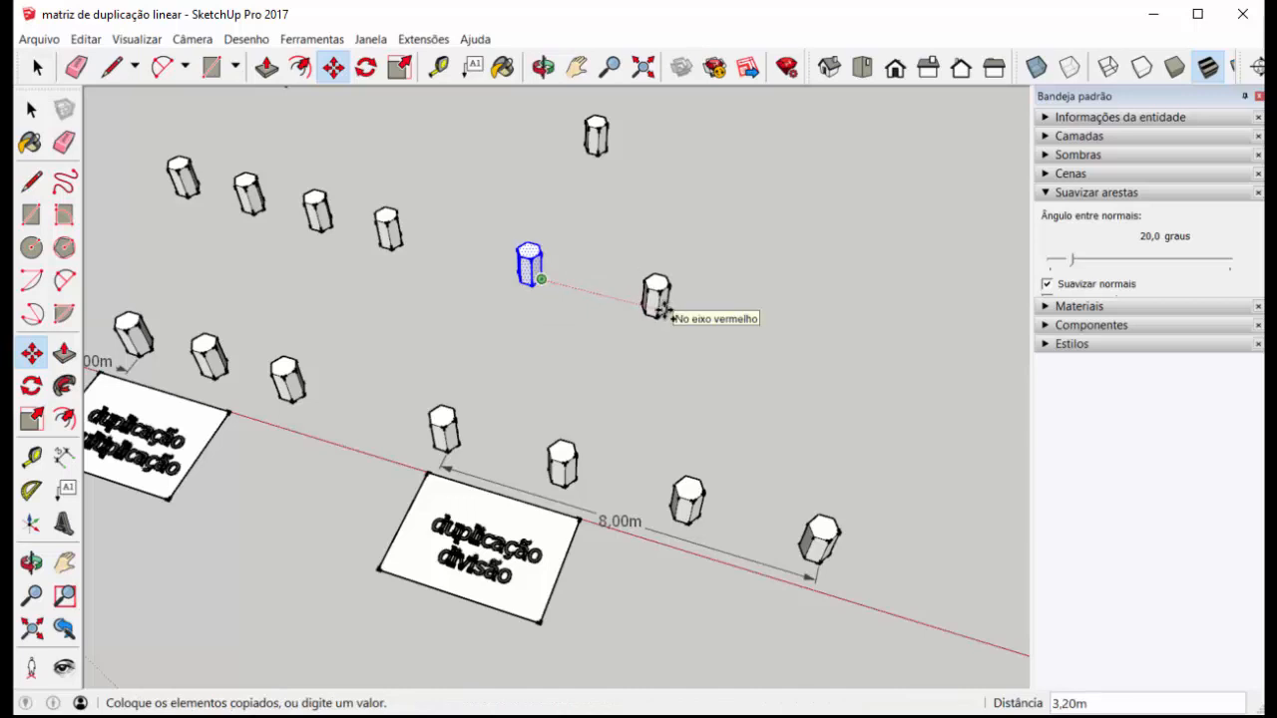
type("8")
key("Return")
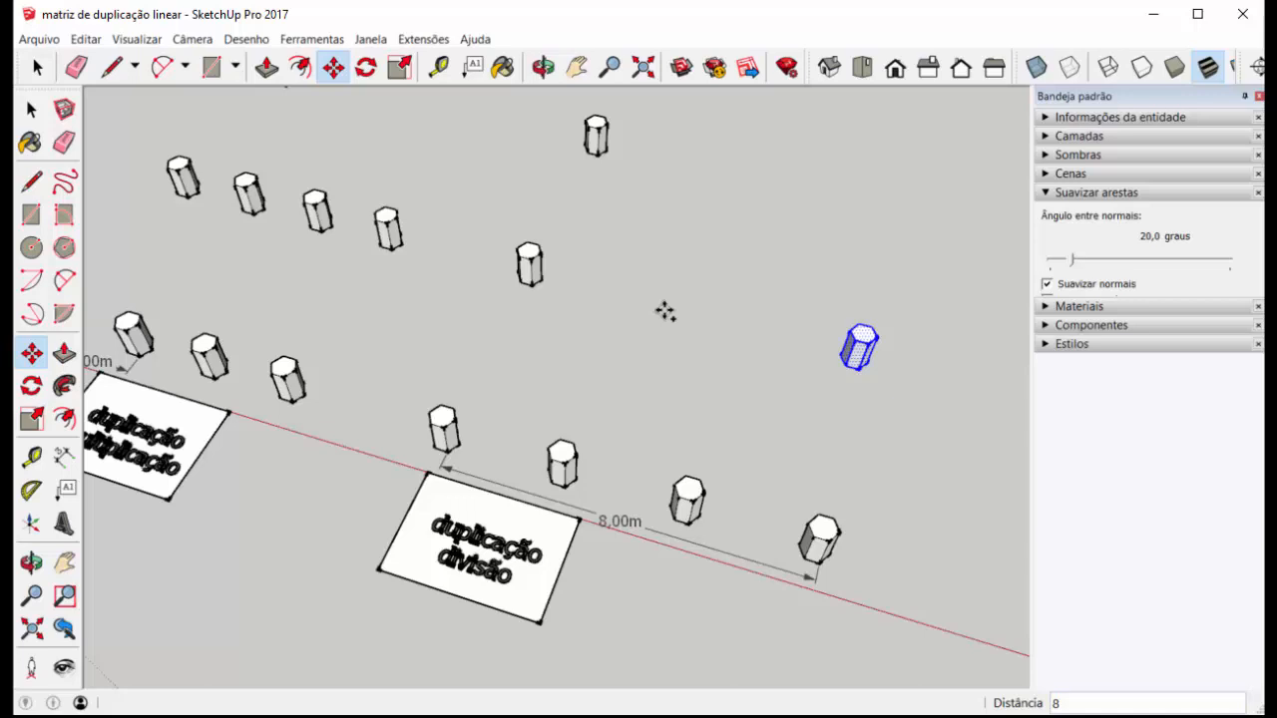
Divide the 8 m prism copy with /3 into evenly spaced prisms, and undo the duplication
type("/3")
key("Return")
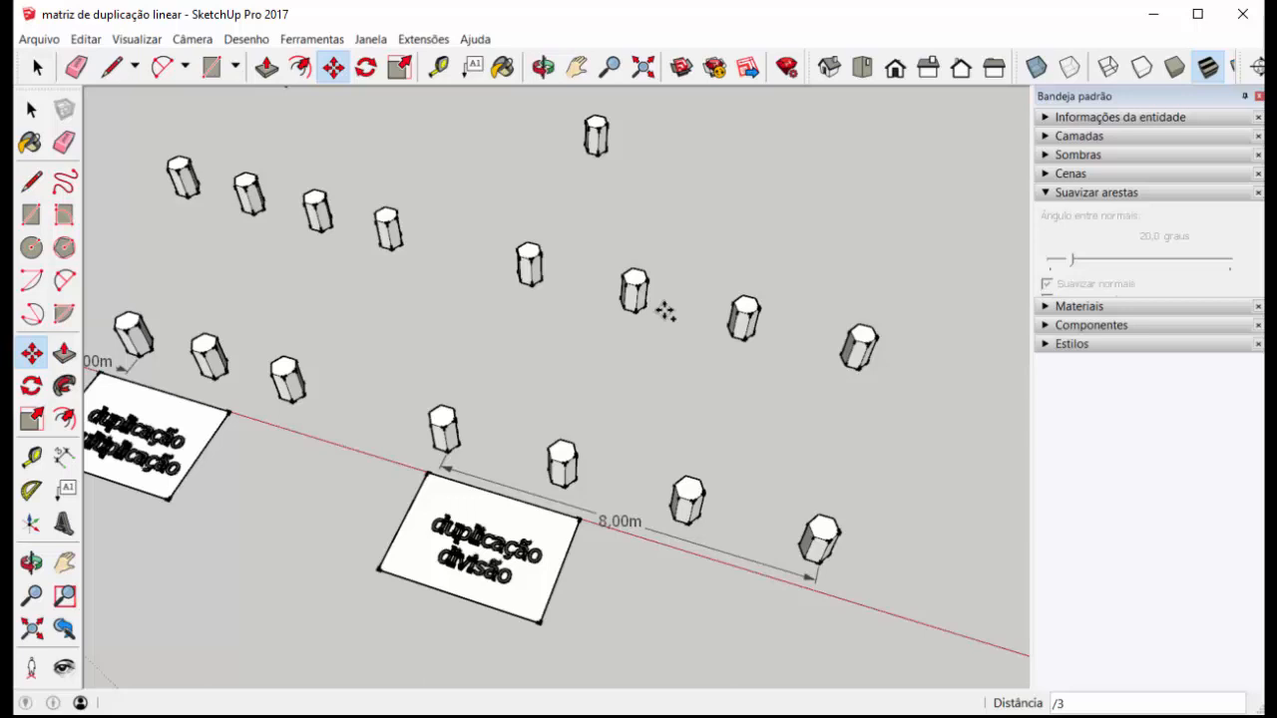
key("ctrl+z")
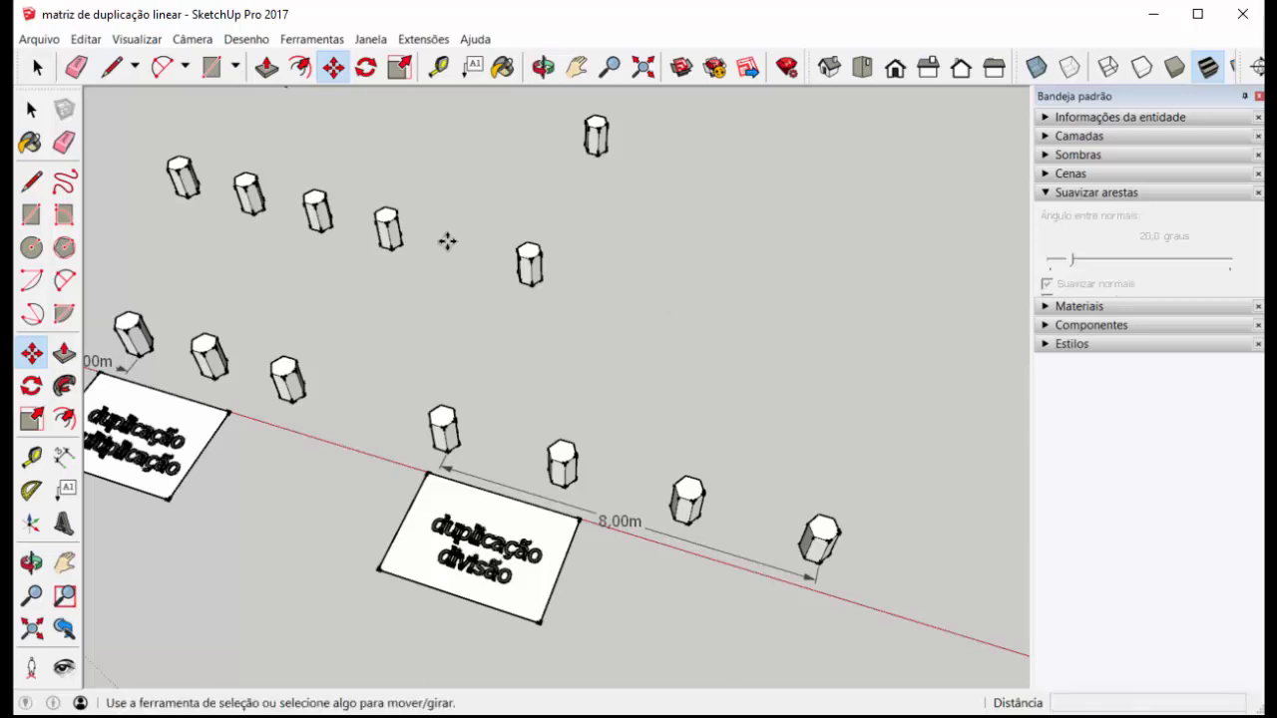
Select the prism behind the duplicação divisão sample again, copy it 8 m along the red axis and divide the copy with /3
key("space")
left_click_drag(461, 196, 639, 367)
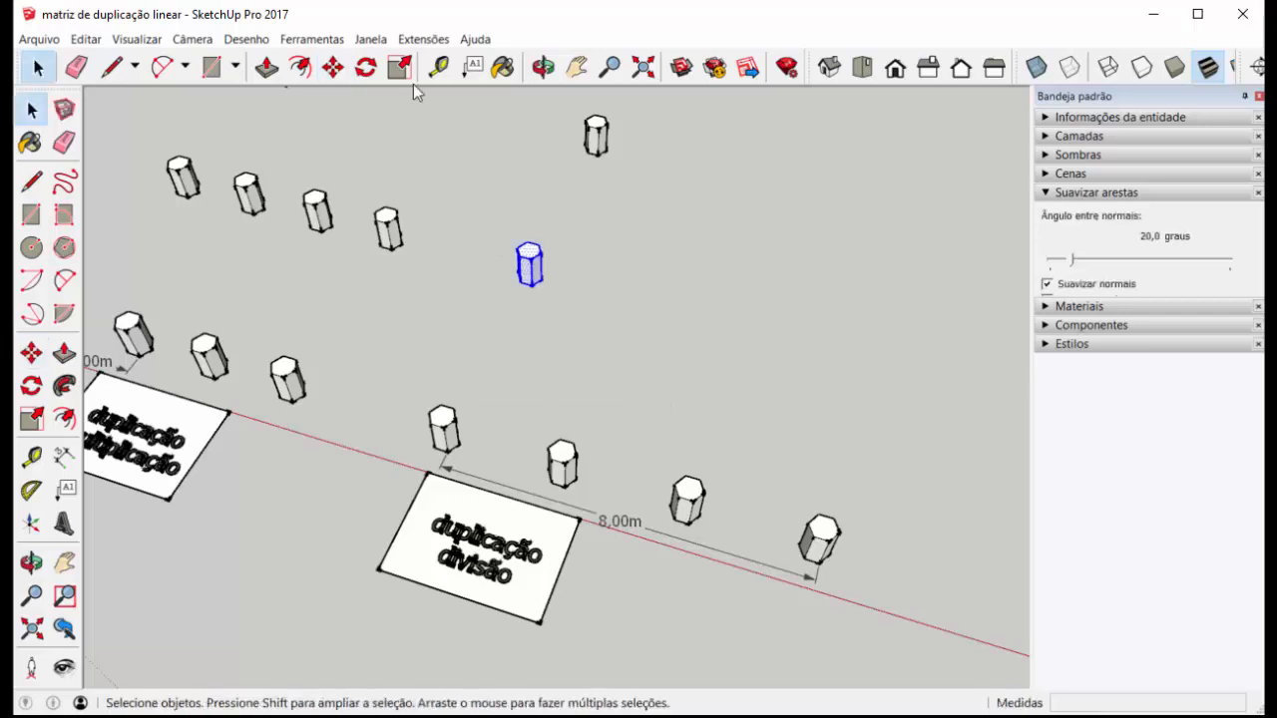
left_click(332, 67)
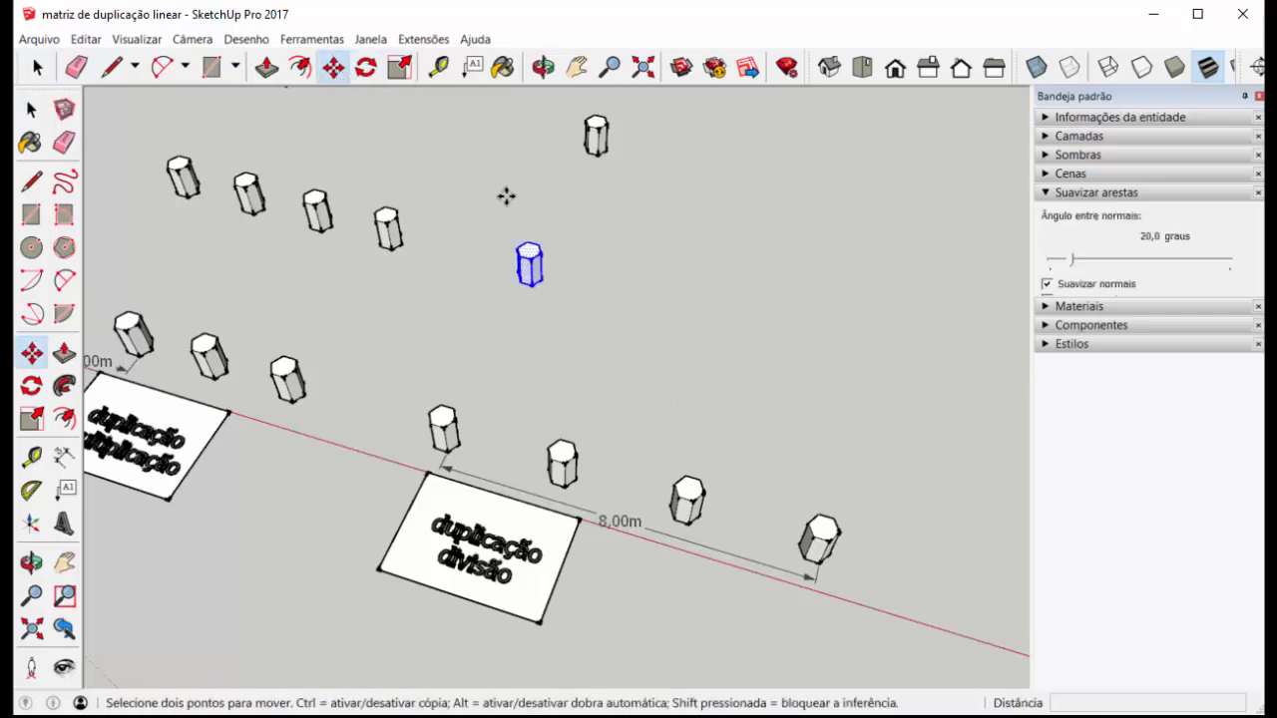
left_click(540, 280)
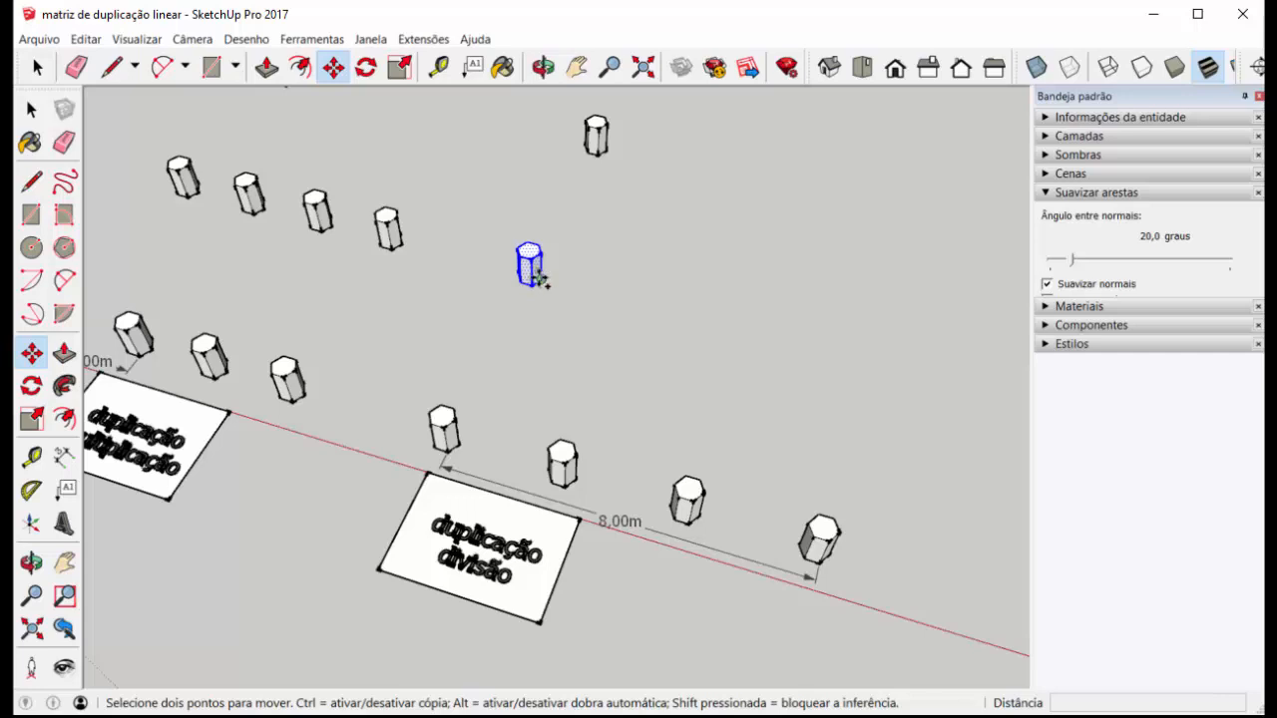
left_click(540, 279)
key("ctrl")
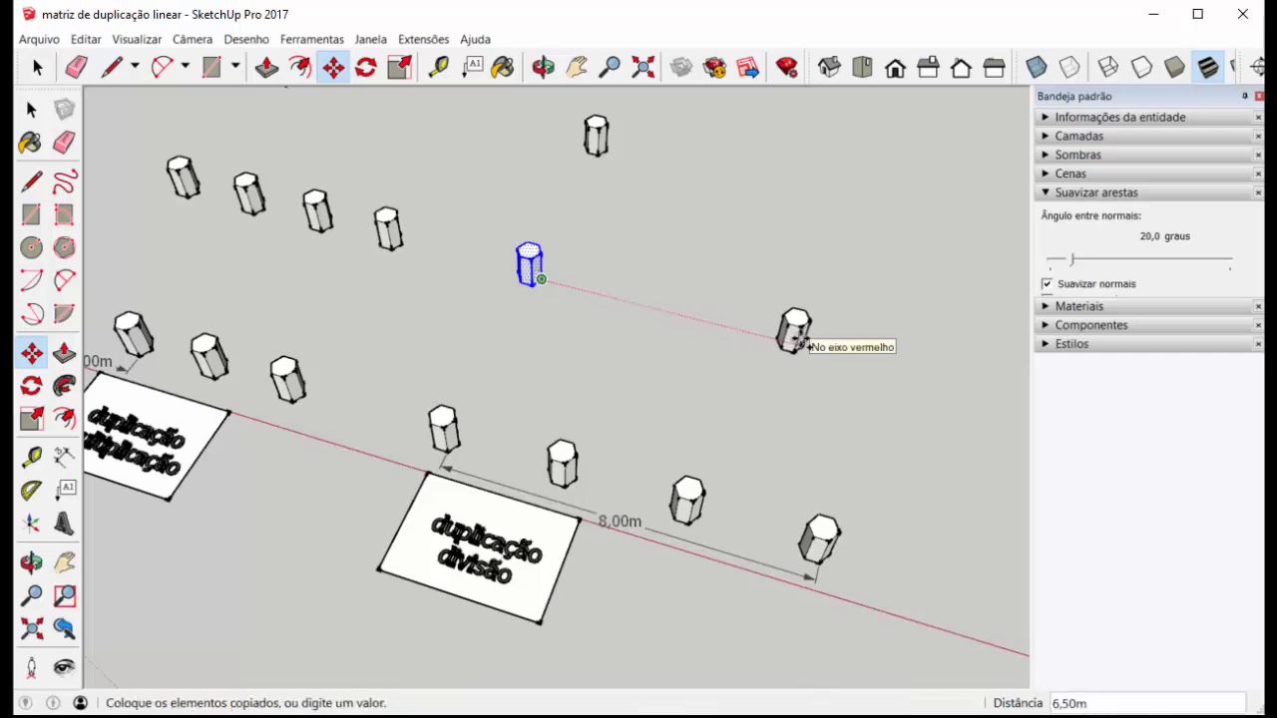
type("8")
key("Return")
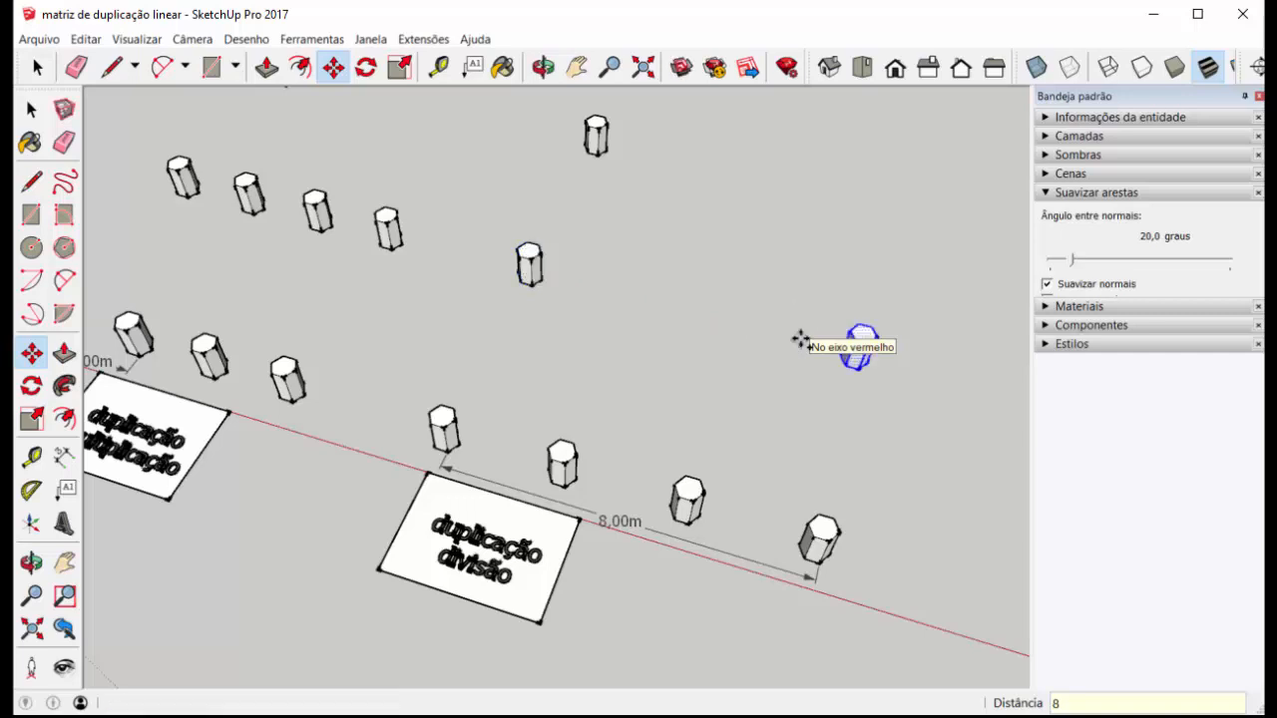
type("/3")
key("Return")
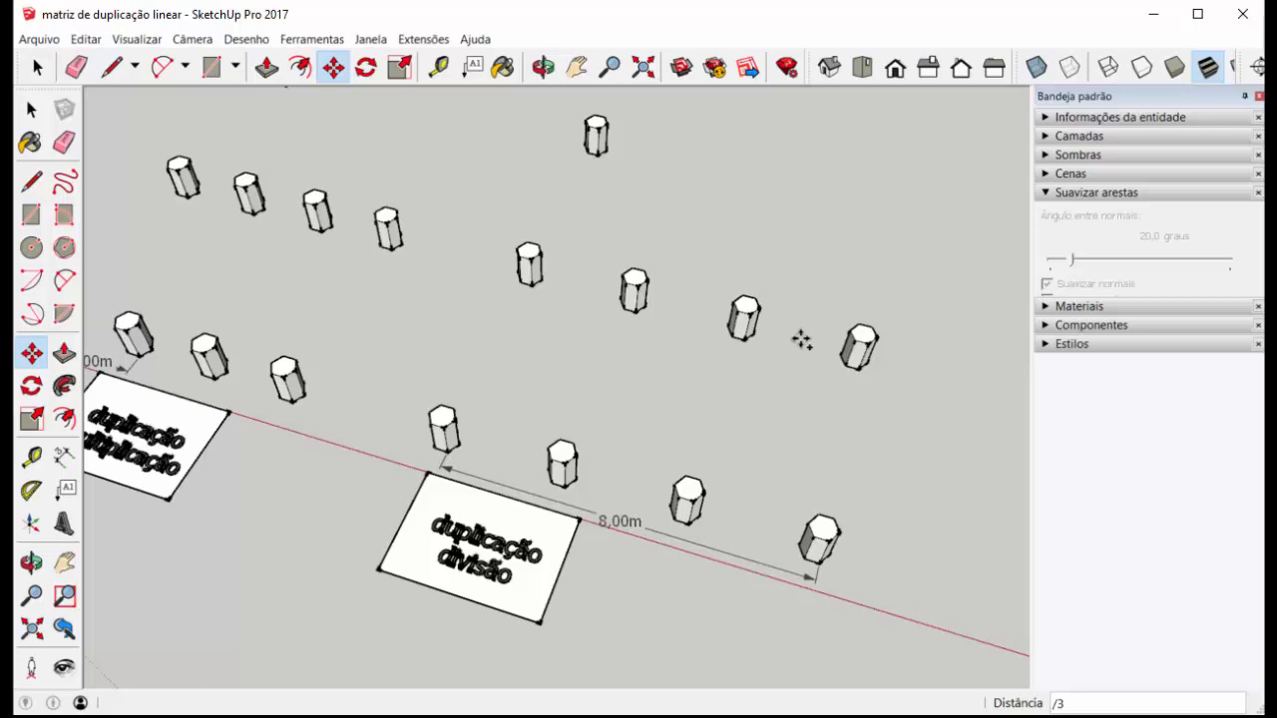
Examine the divided prism row and compare it with the simple and multiplied linear duplication samples
scroll(838, 329, "down", 4)
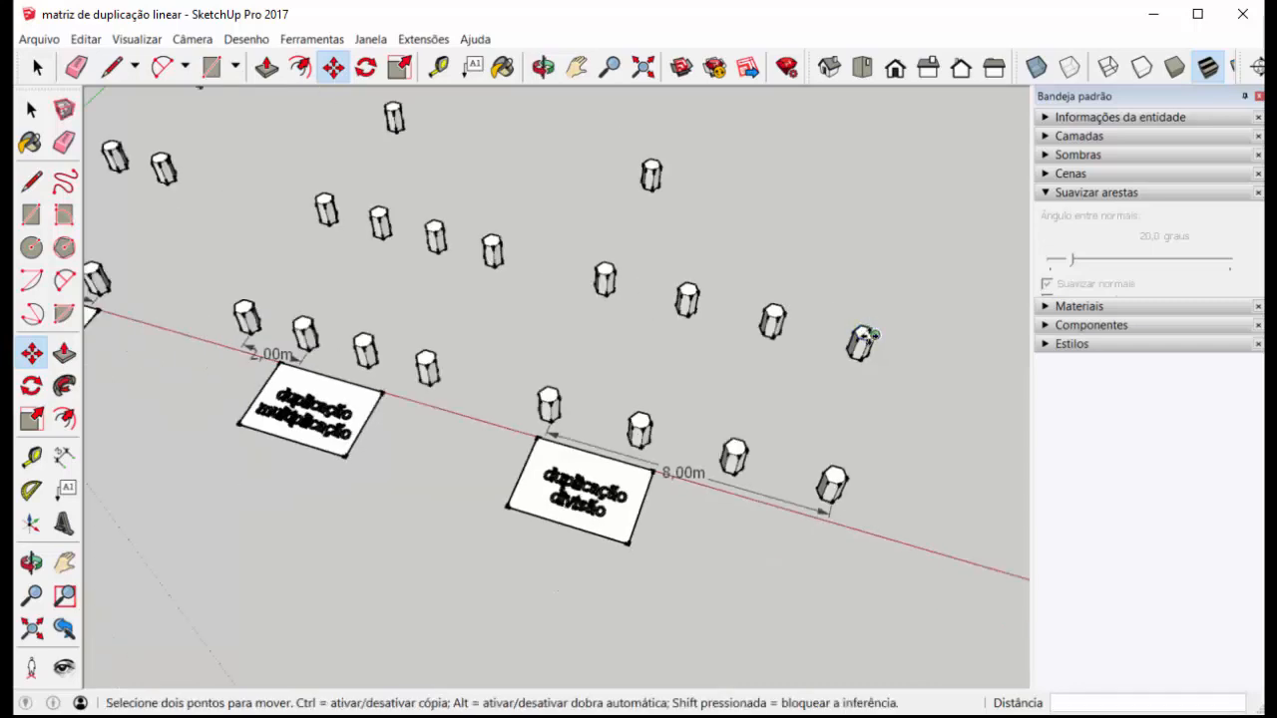
scroll(688, 299, "up", 2)
scroll(755, 300, "up", 2)
scroll(727, 305, "down", 4)
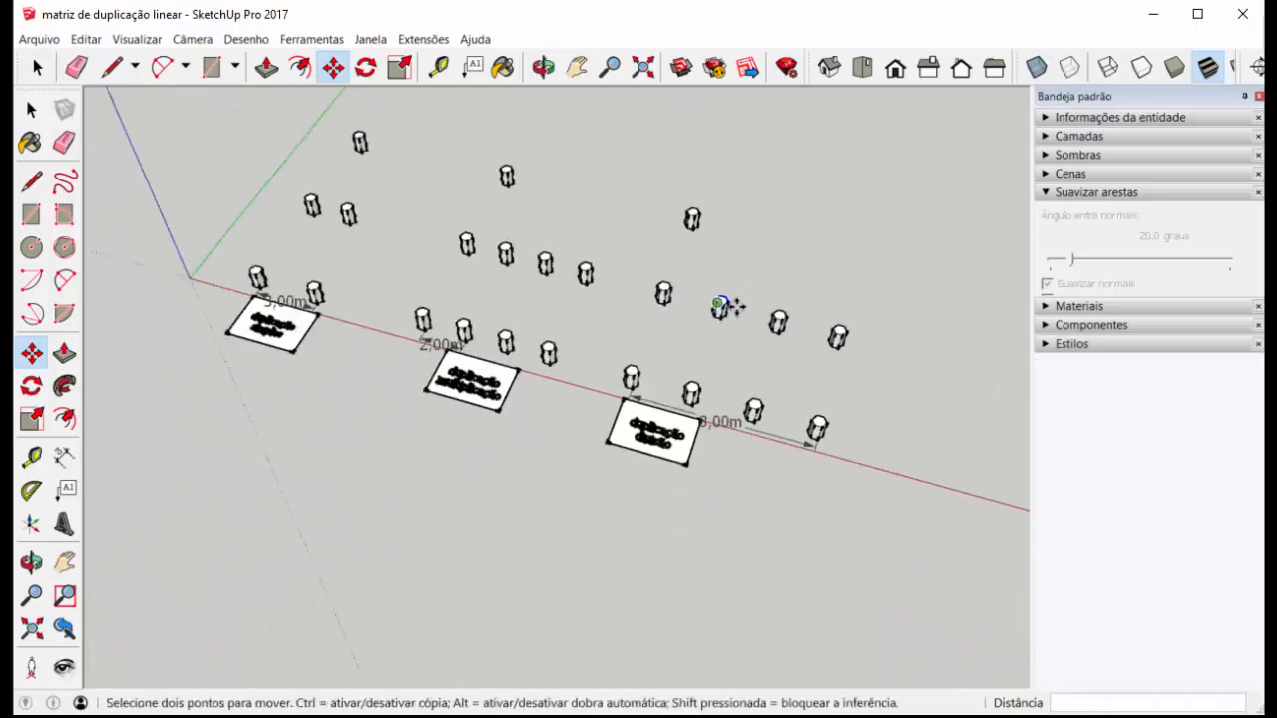
scroll(733, 285, "up", 6)
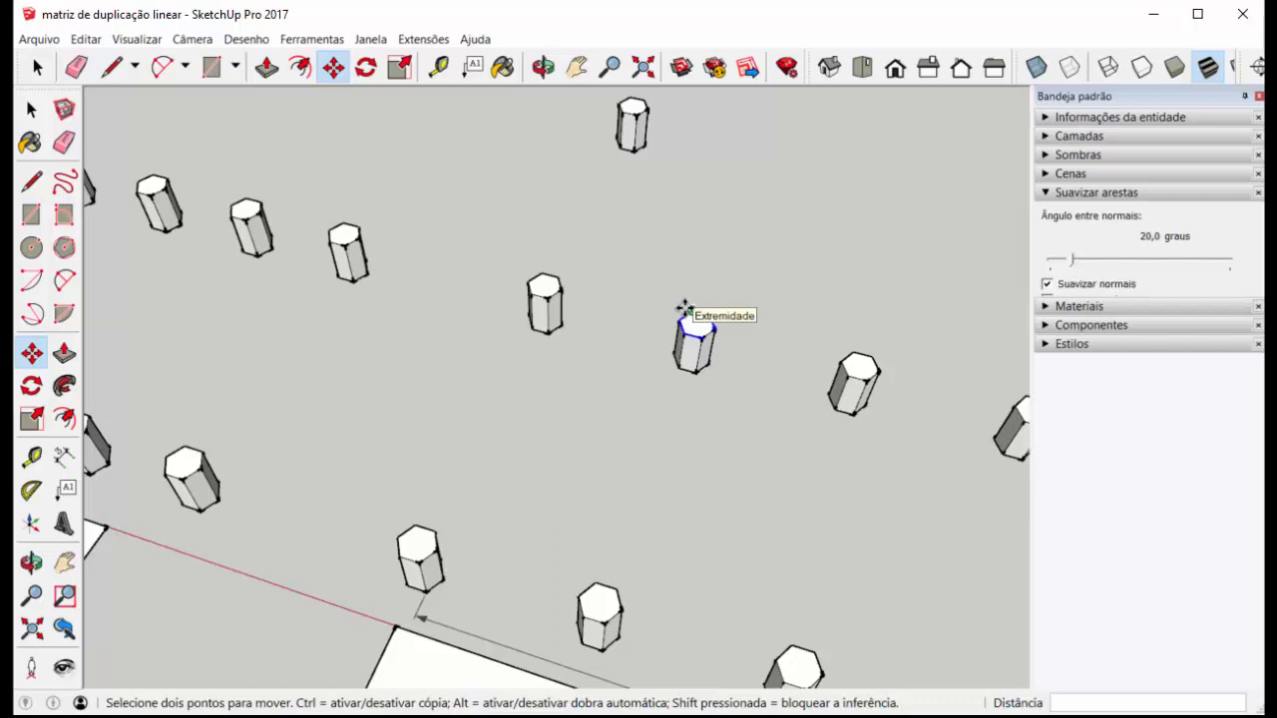
left_click(686, 308)
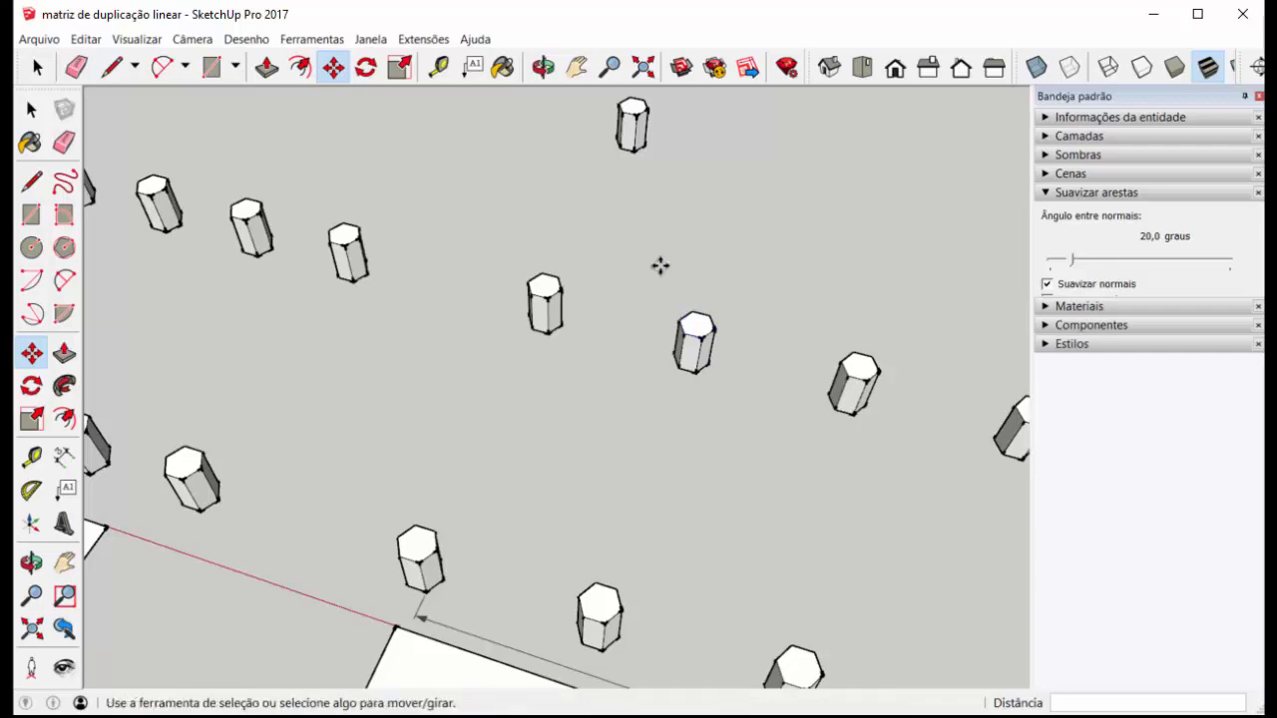
scroll(662, 265, "down", 6)
scroll(768, 296, "up", 4)
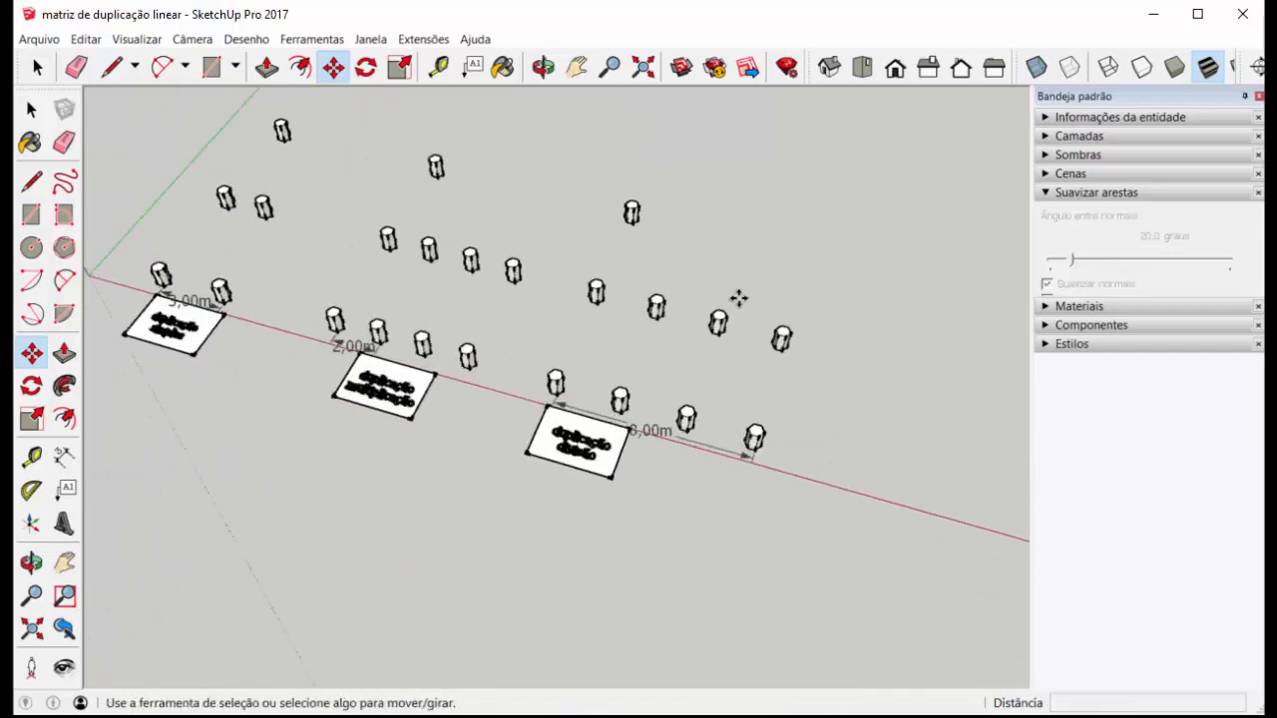
scroll(682, 306, "down", 3)
scroll(645, 308, "up", 3)
scroll(619, 297, "down", 5)
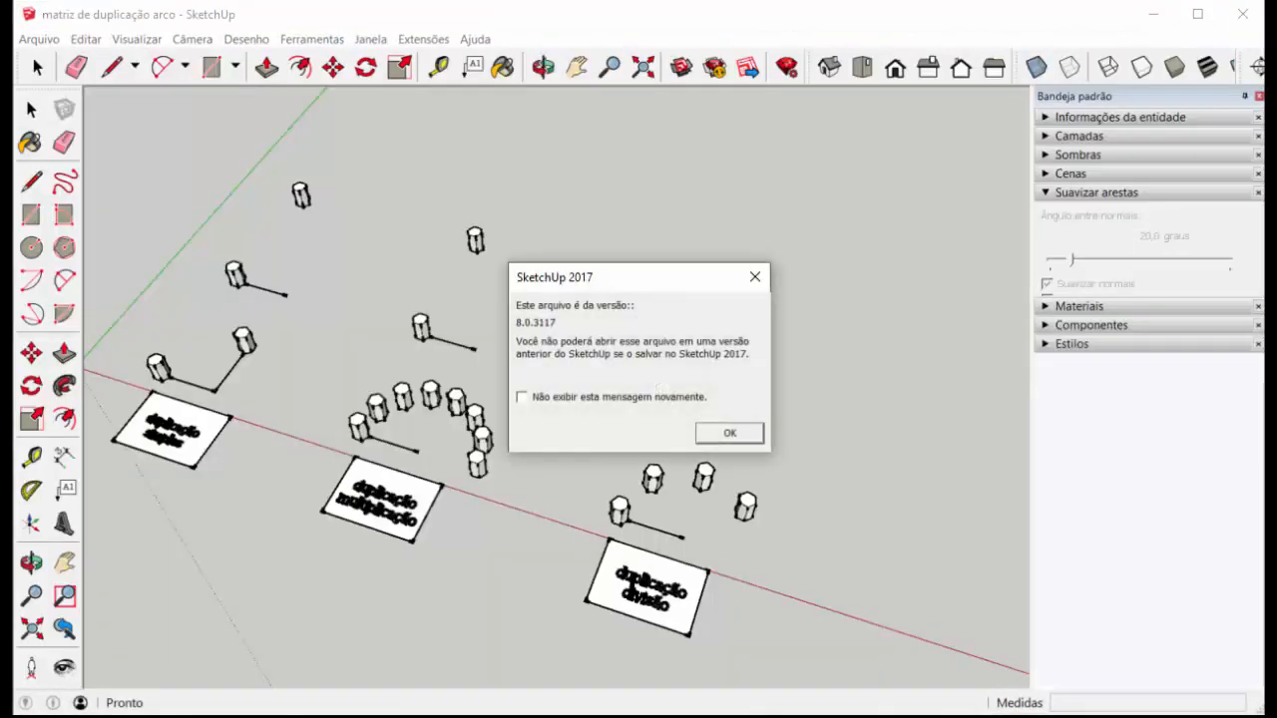
Dismiss the older file version notice and examine the arc duplication samples around duplicação simples
left_click(728, 437)
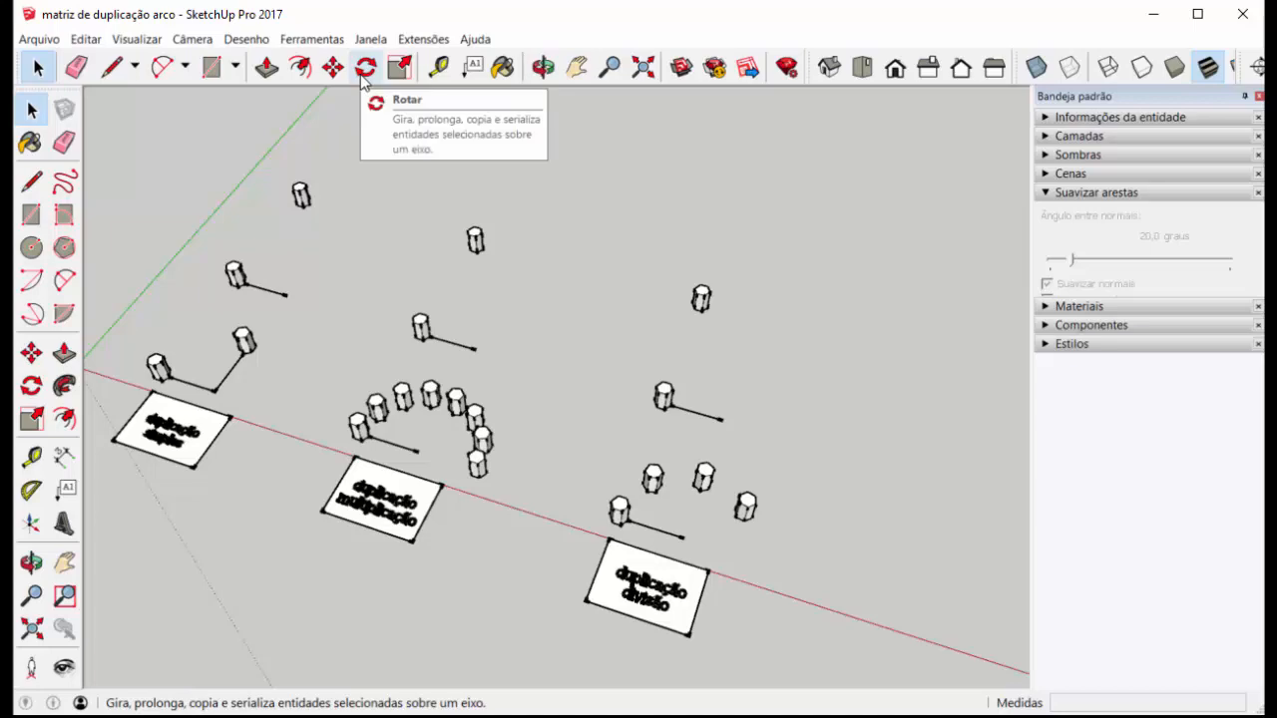
scroll(187, 305, "up", 6)
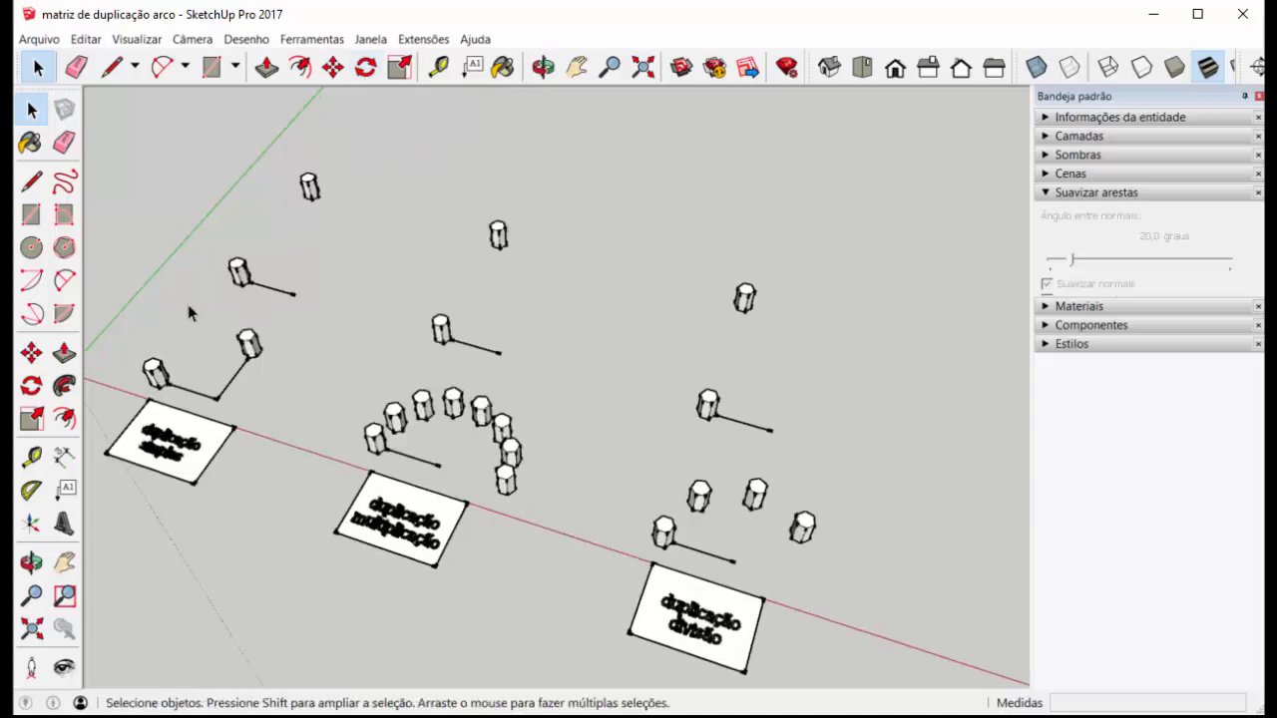
scroll(442, 233, "down", 4)
scroll(321, 253, "up", 4)
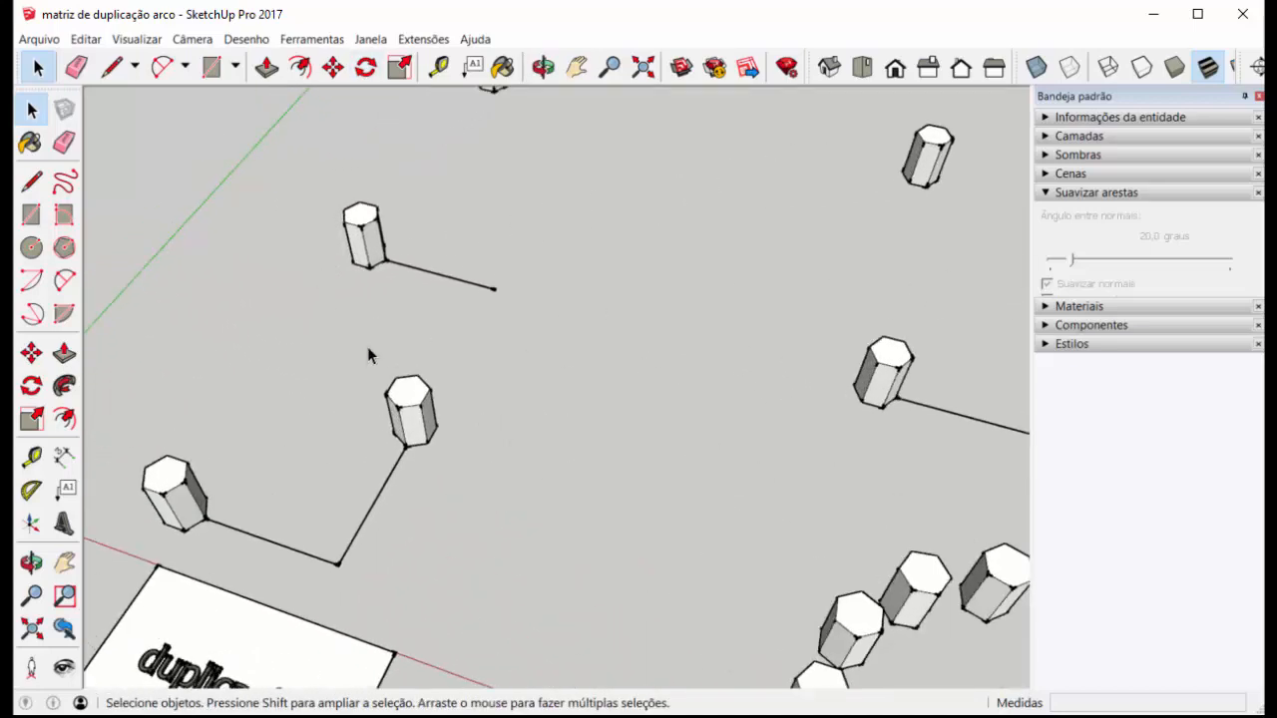
scroll(399, 399, "down", 3)
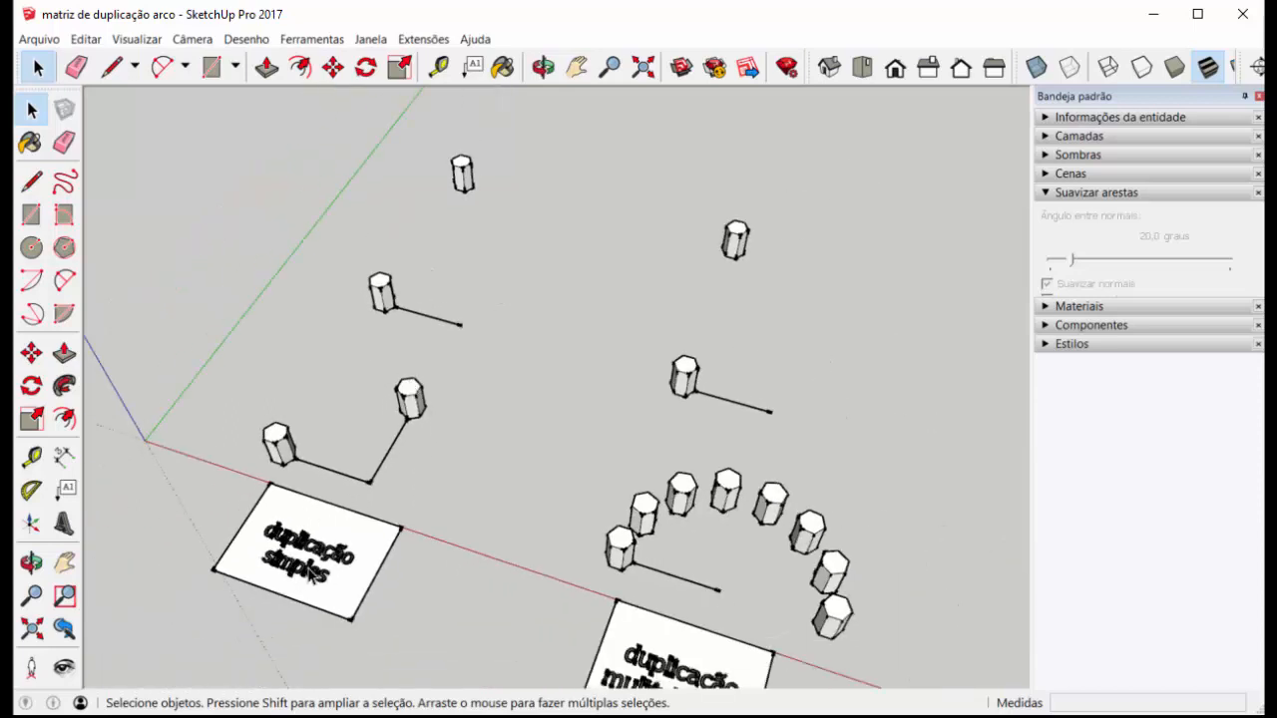
scroll(328, 357, "up", 2)
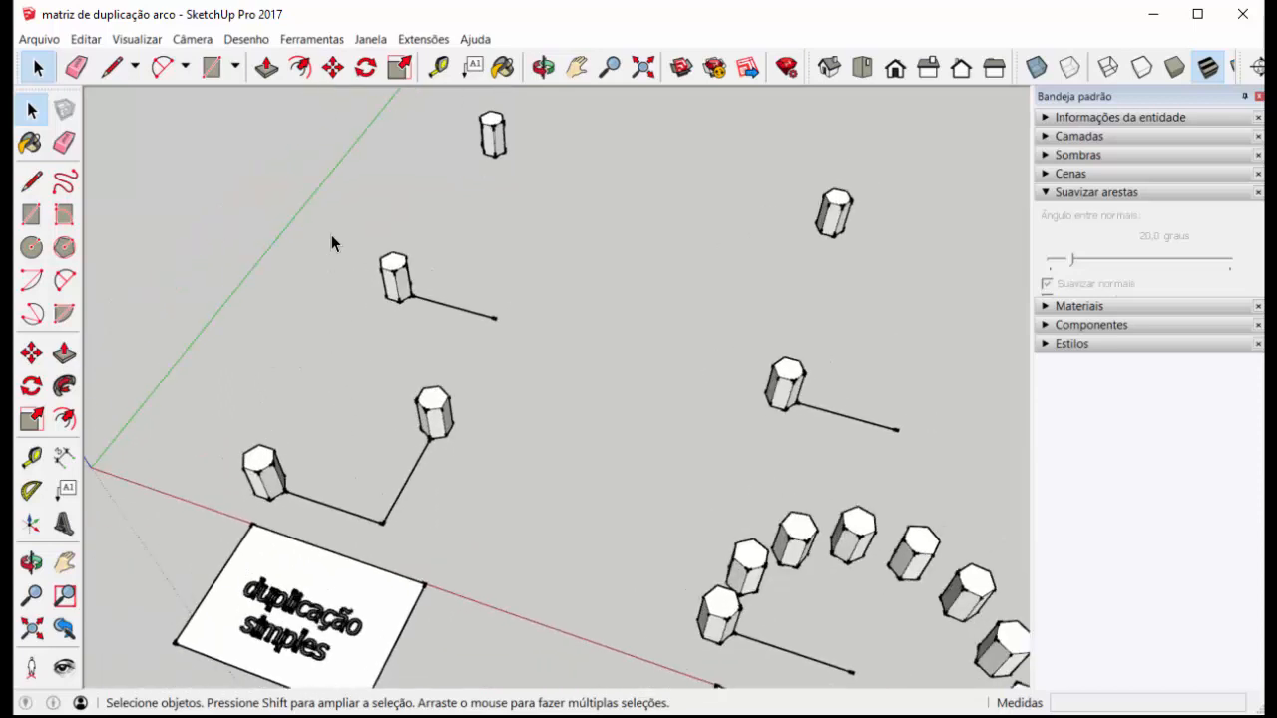
Select the nearer prism with its line behind the duplicação simples sample and rotate a copy 90° about the line's free end
left_click_drag(329, 231, 517, 351)
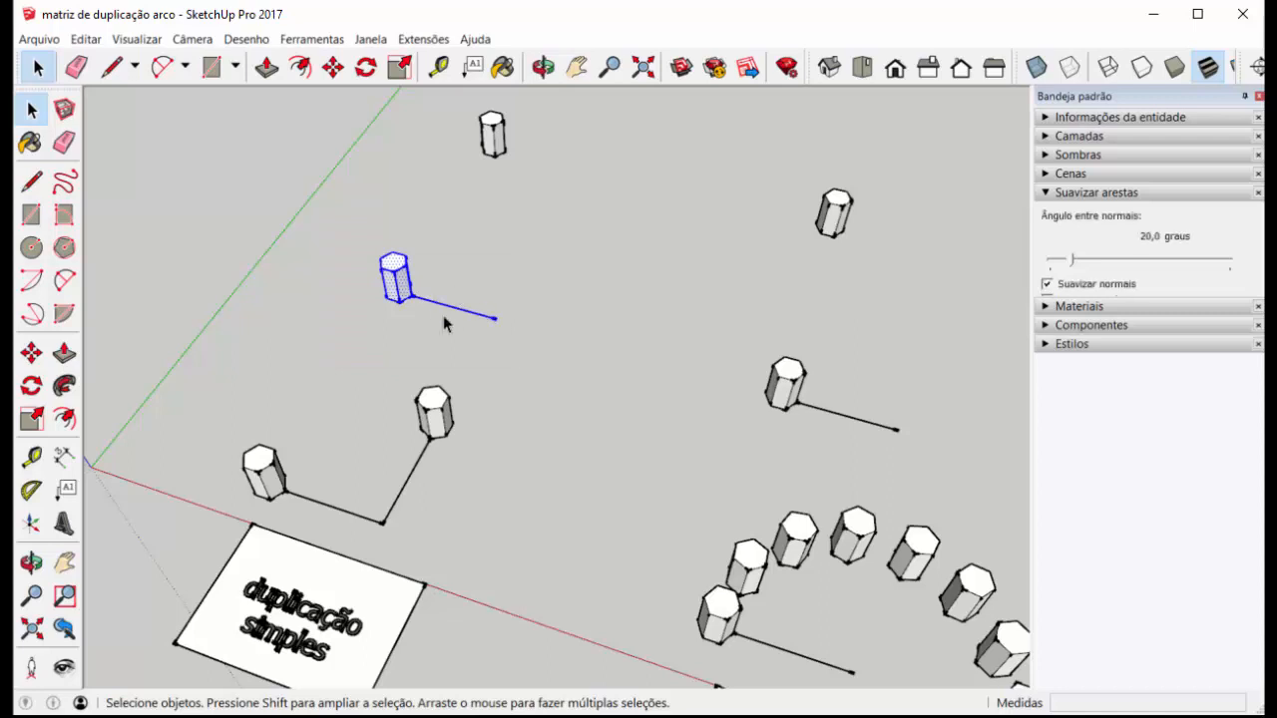
scroll(454, 312, "up", 3)
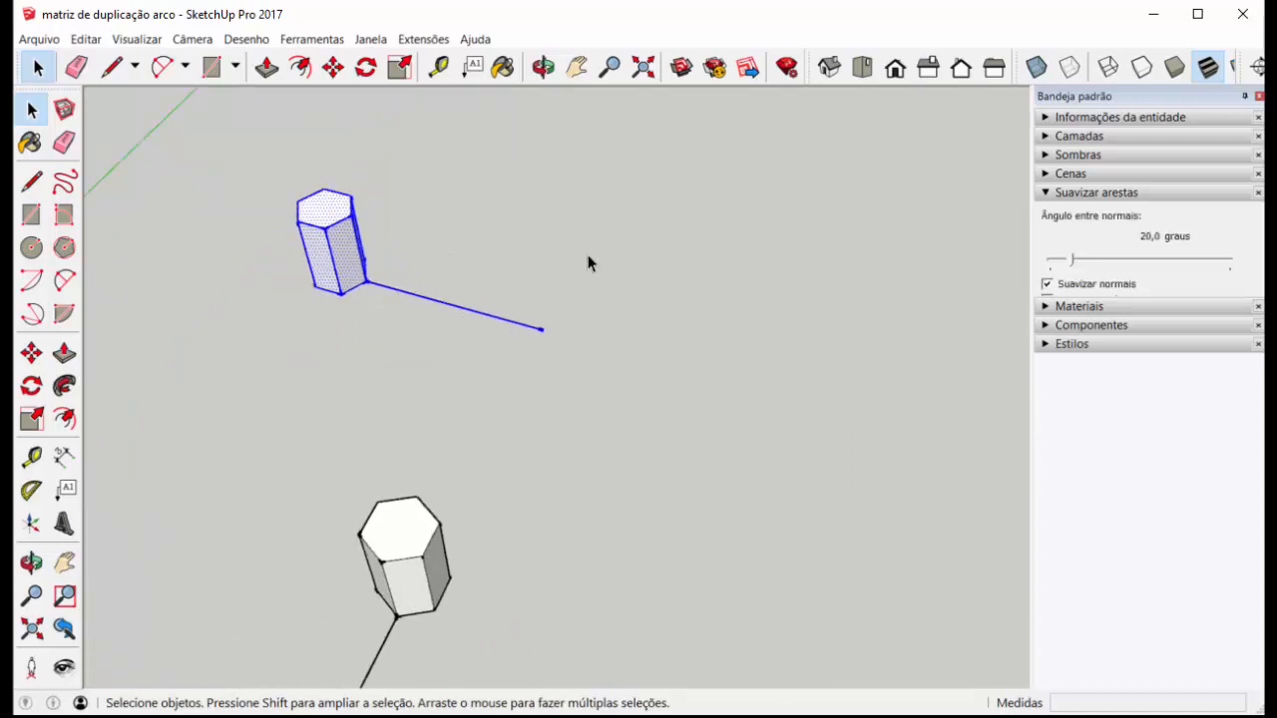
scroll(587, 262, "down", 2)
left_click(470, 308)
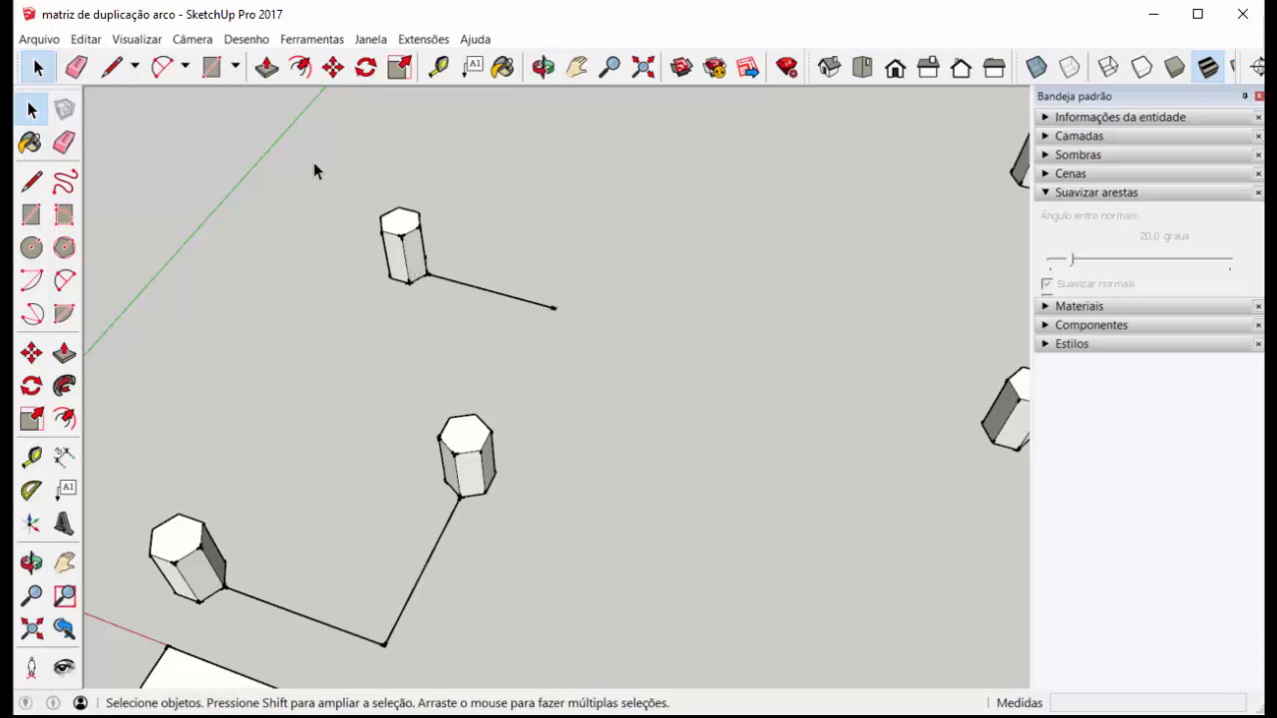
left_click_drag(315, 162, 626, 367)
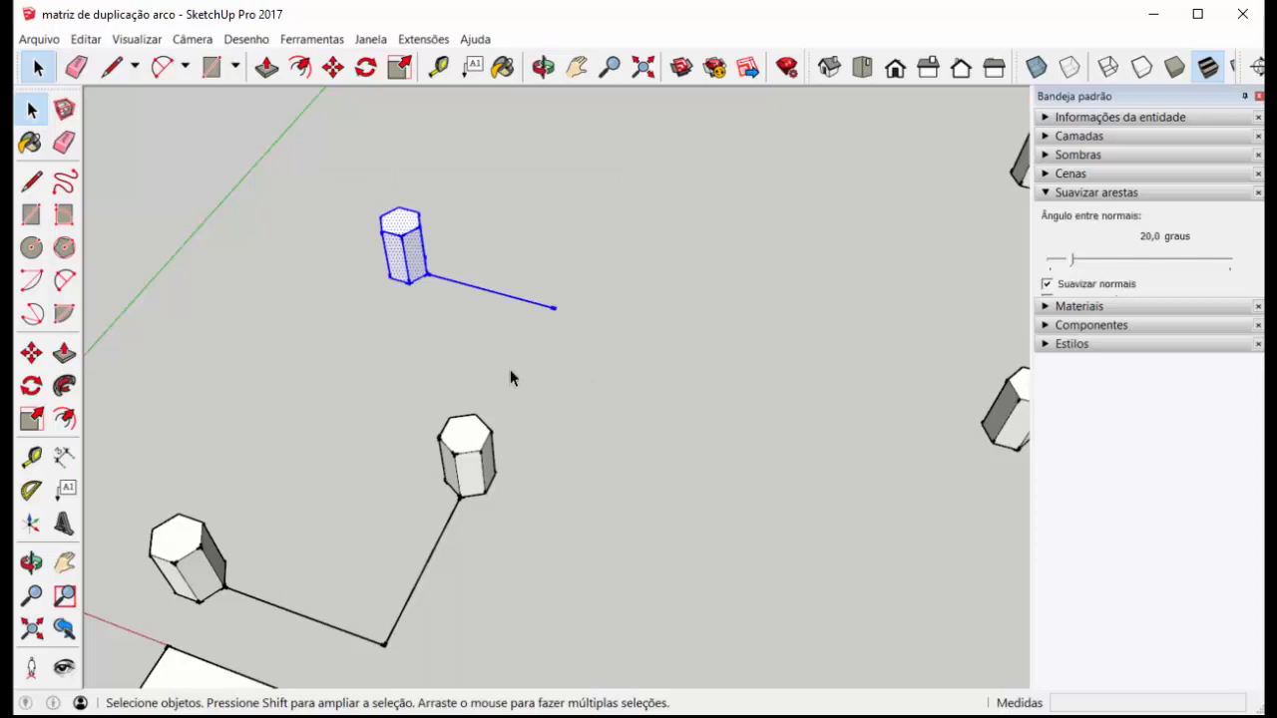
left_click(365, 71)
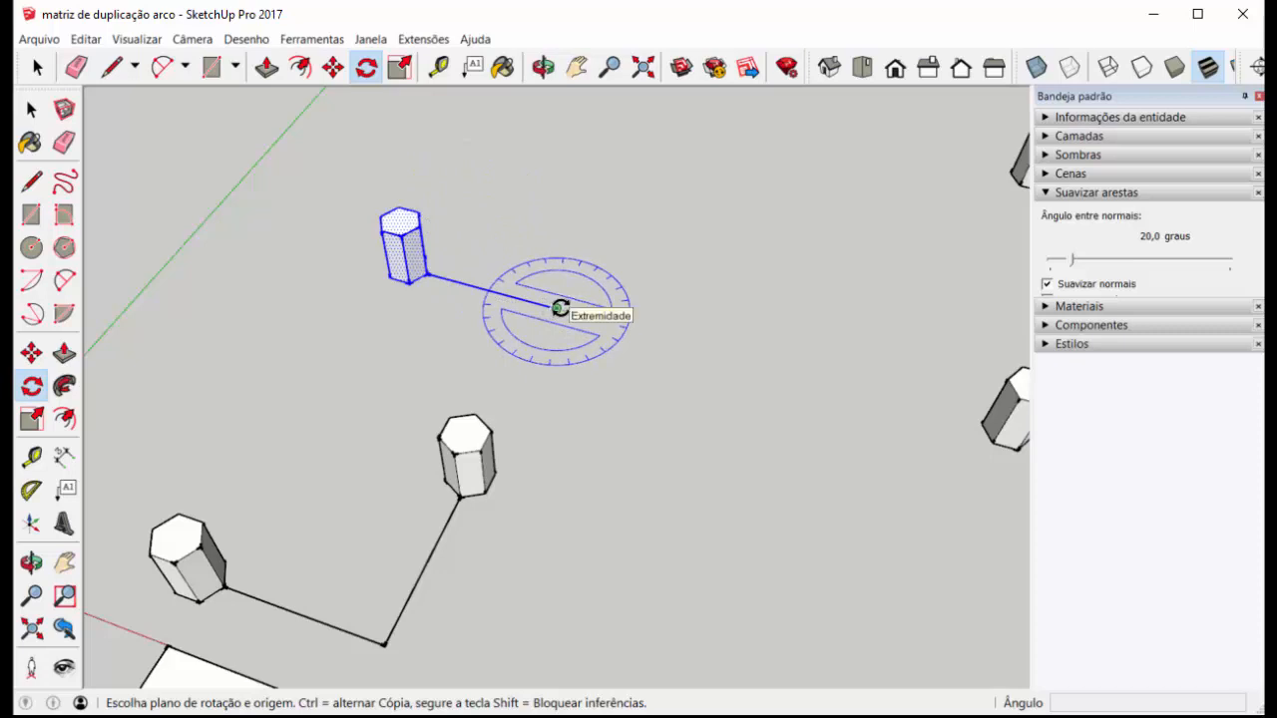
left_click_drag(557, 308, 591, 315)
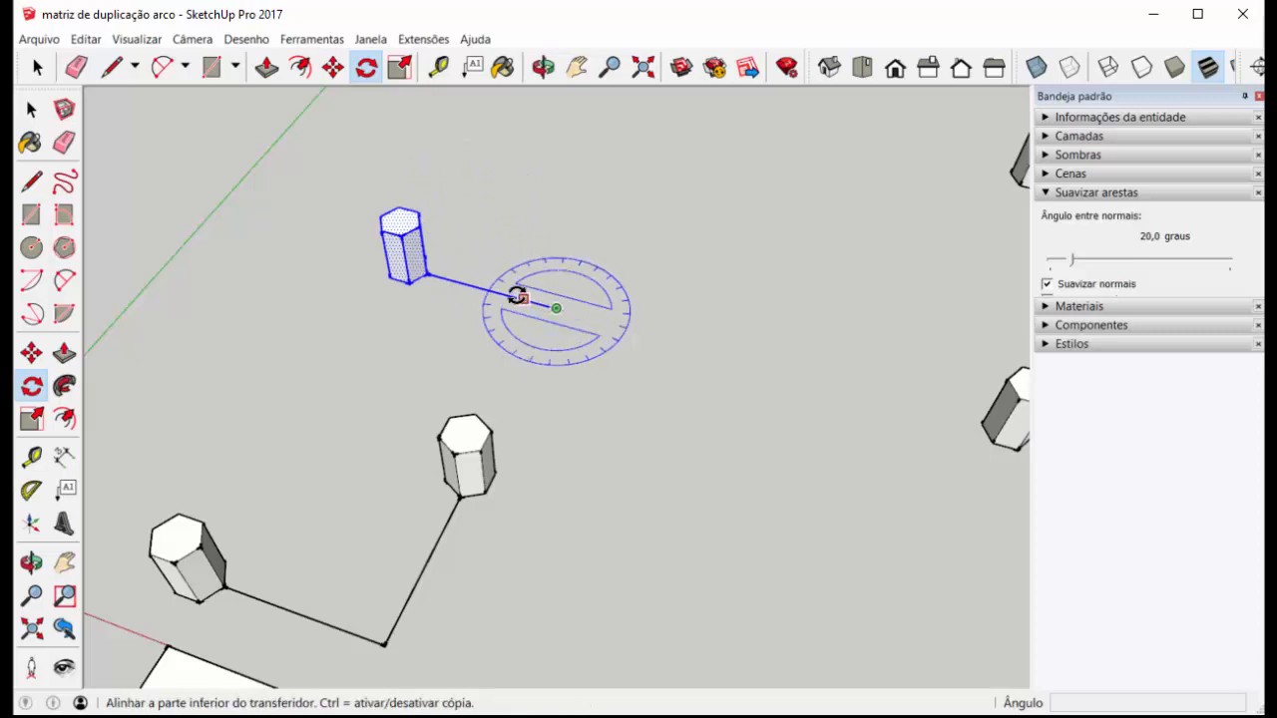
left_click(431, 273)
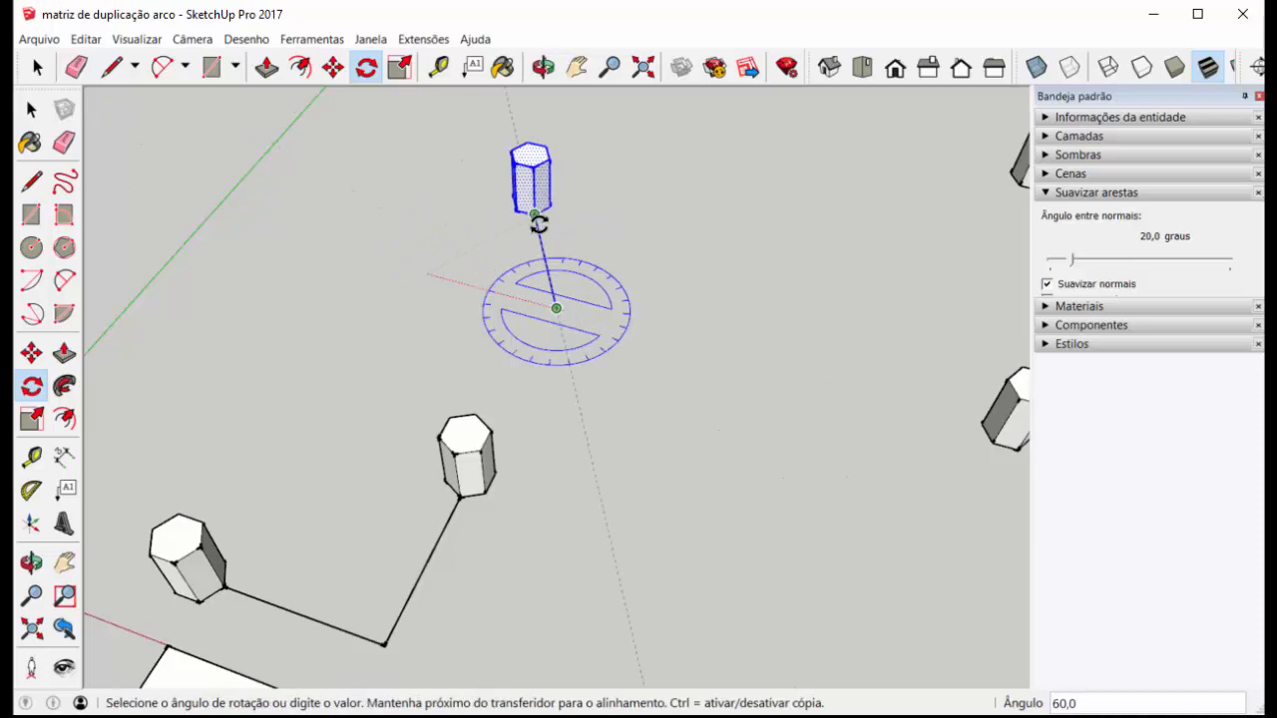
key("ctrl")
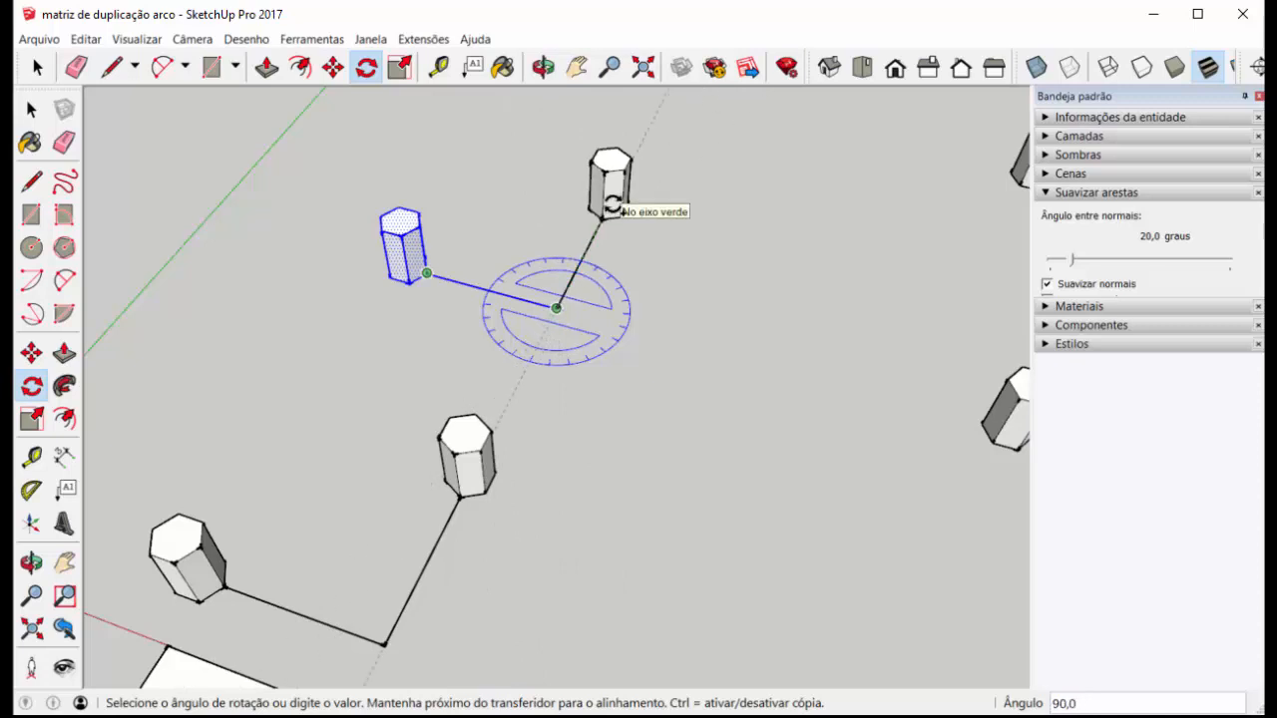
left_click(615, 207)
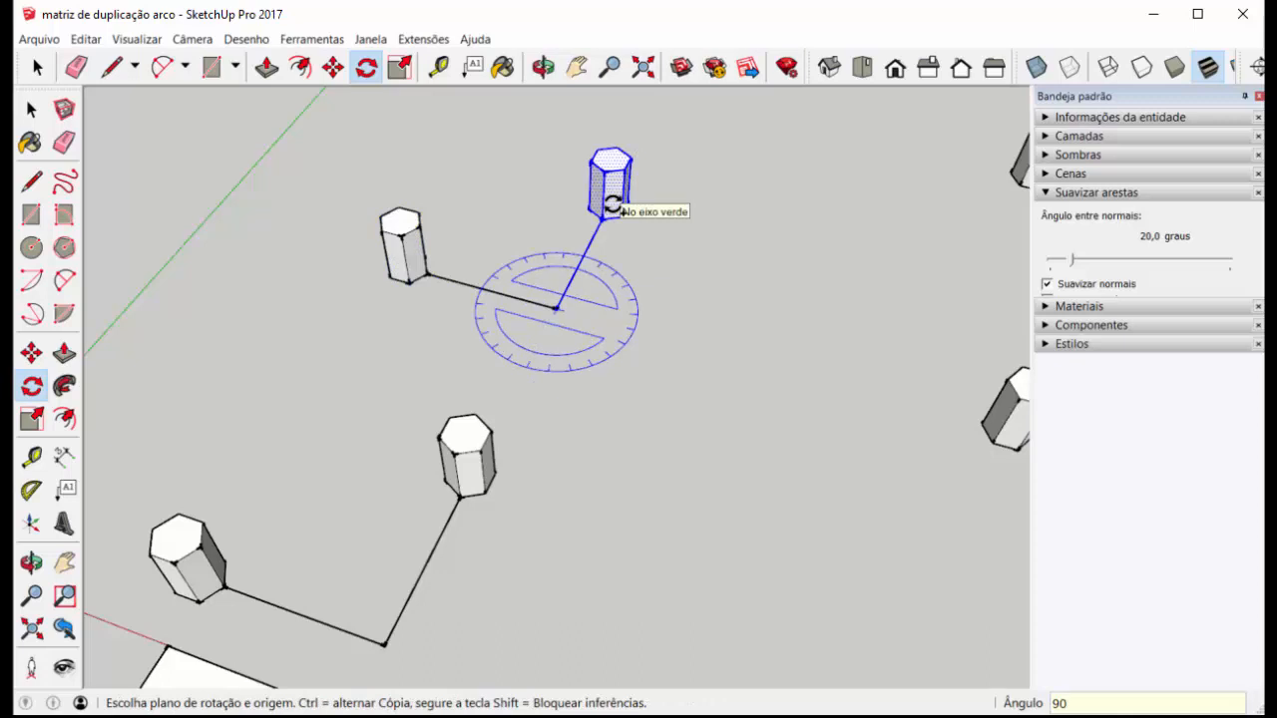
scroll(499, 209, "down", 5)
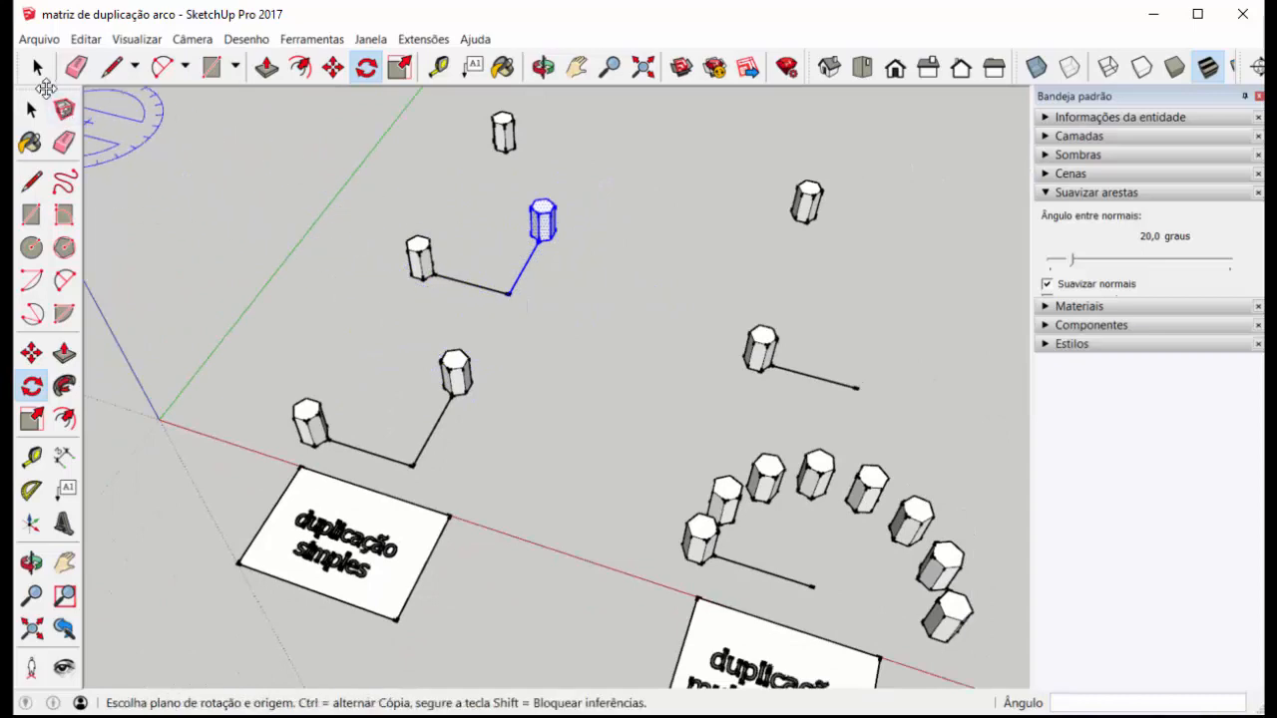
left_click(36, 67)
Select only the nearer prism behind the duplicação multiplicação sample and rotate a copy 30° about the free end of its line
scroll(735, 370, "down", 5)
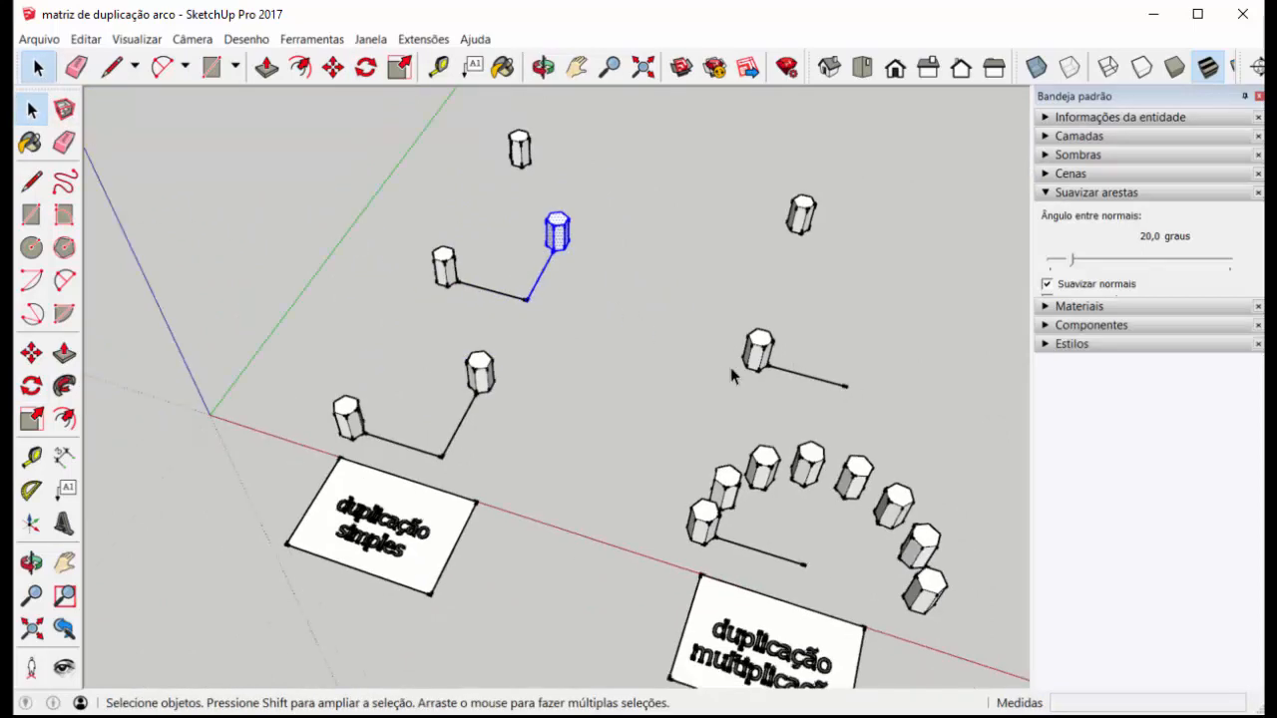
scroll(781, 385, "up", 6)
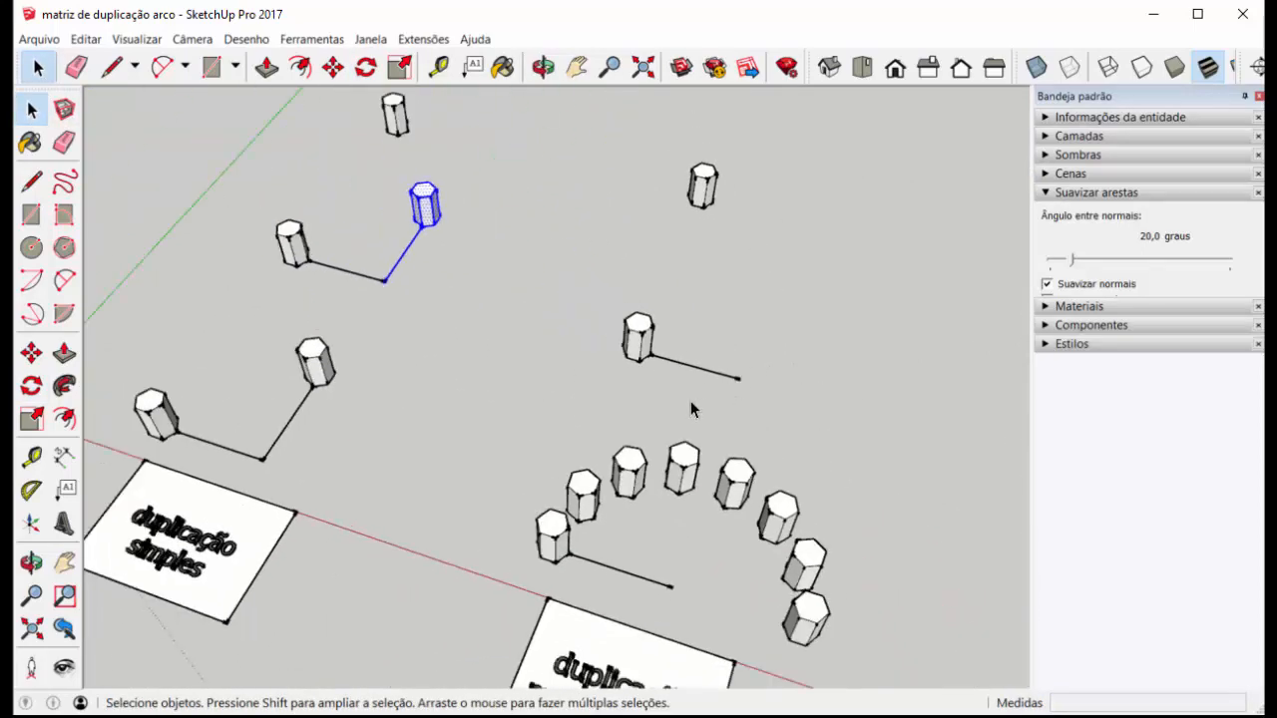
left_click(691, 409)
scroll(654, 317, "down", 1)
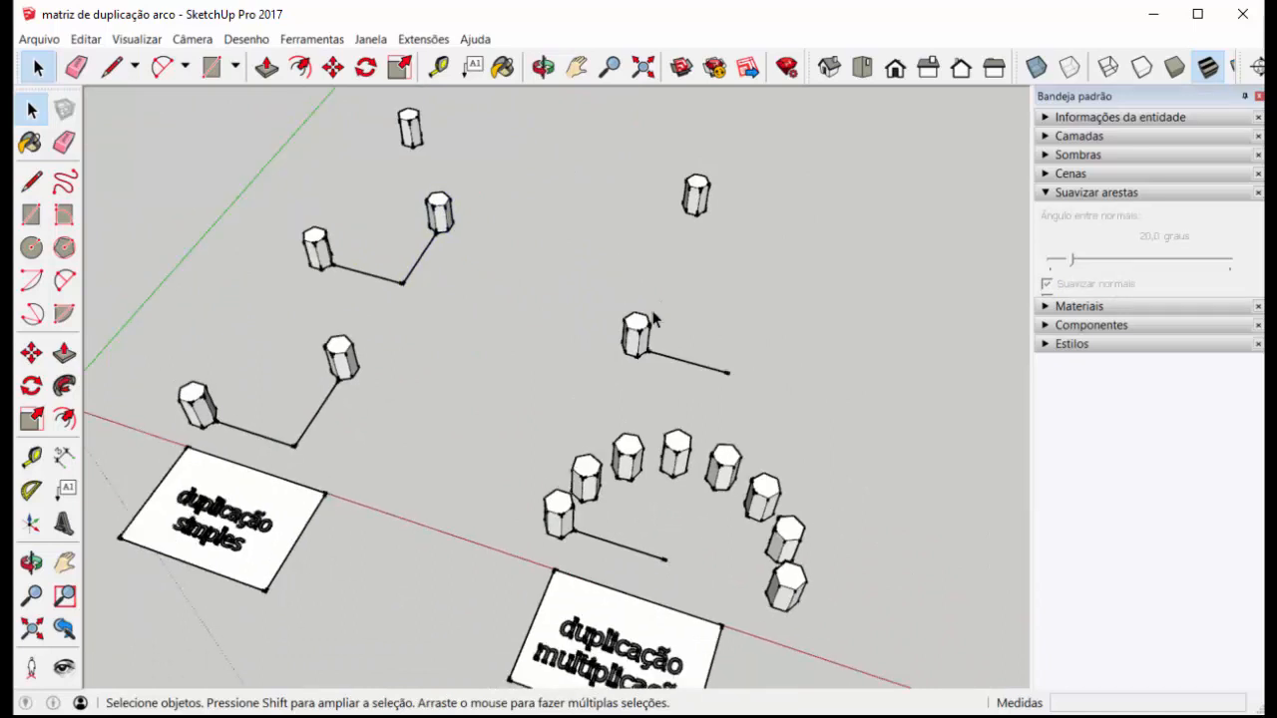
scroll(666, 367, "up", 2)
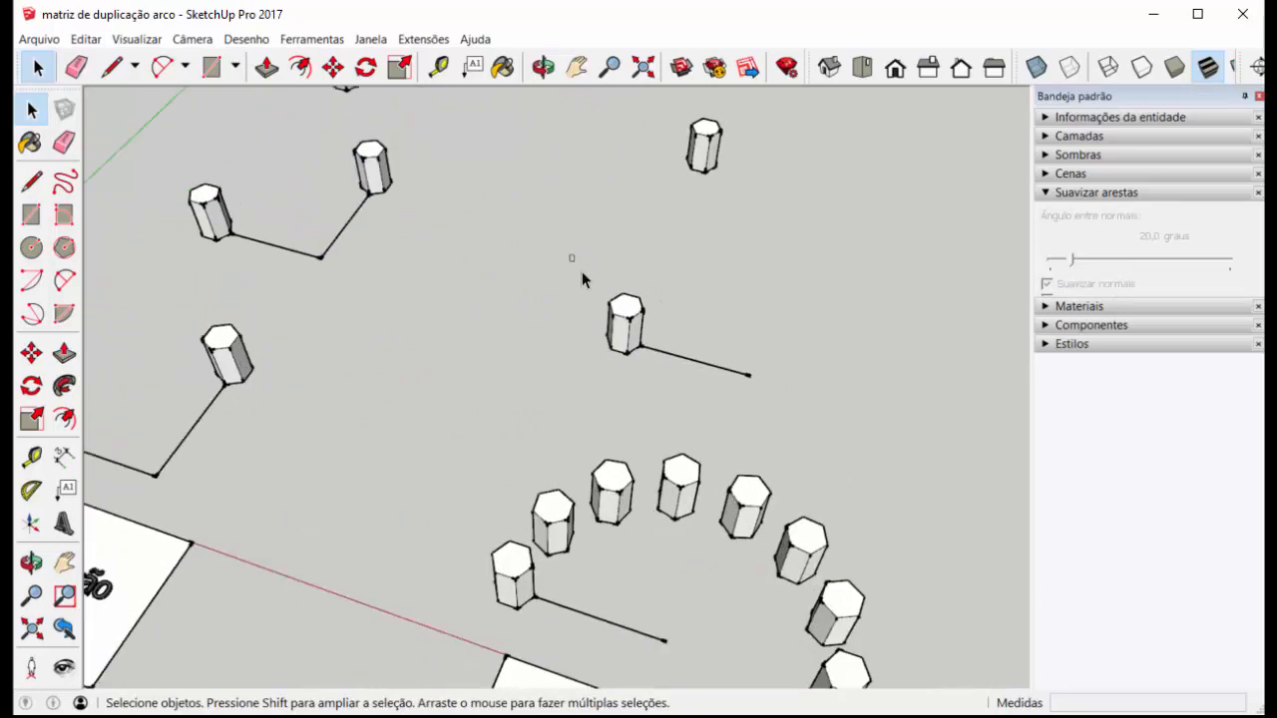
left_click_drag(581, 271, 680, 397)
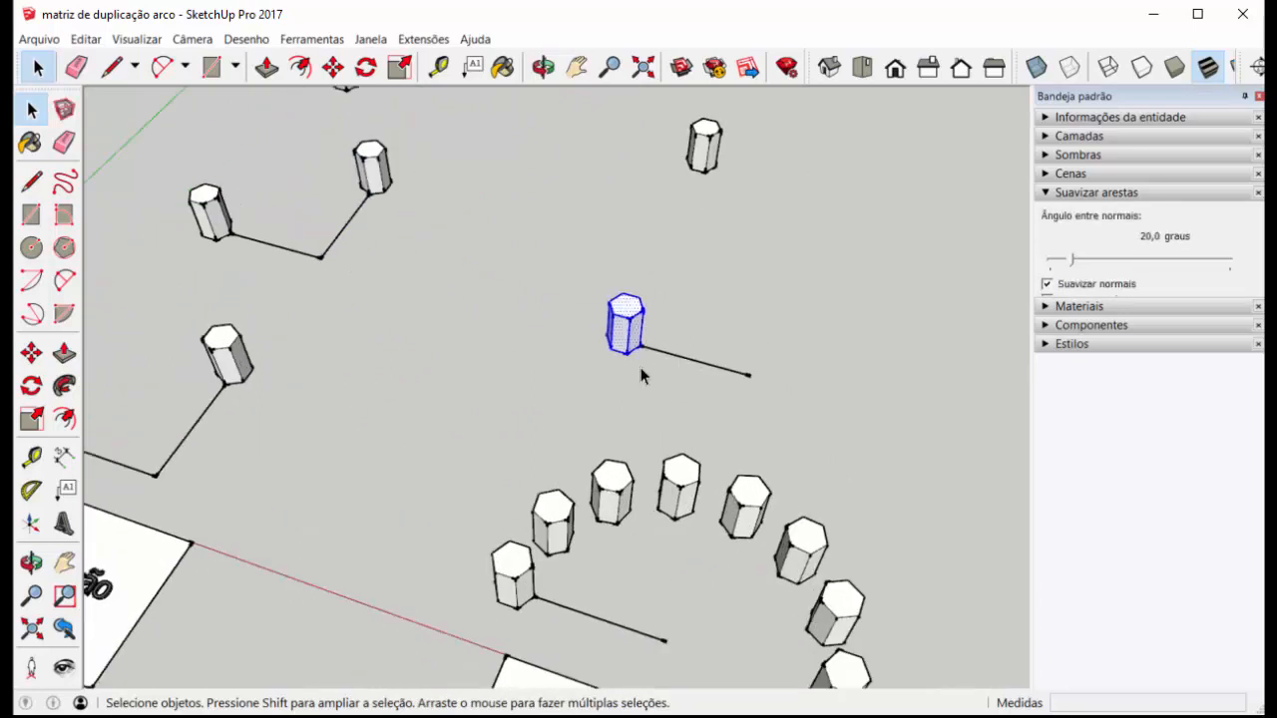
left_click(366, 68)
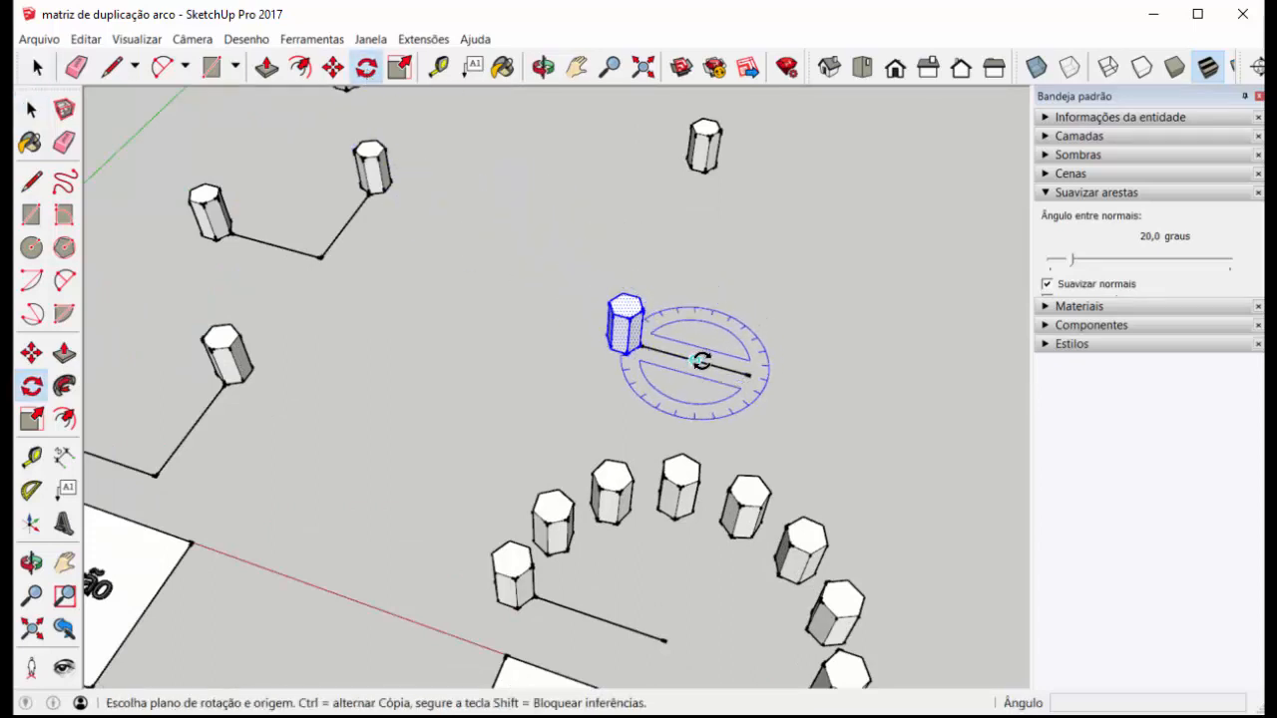
left_click(752, 375)
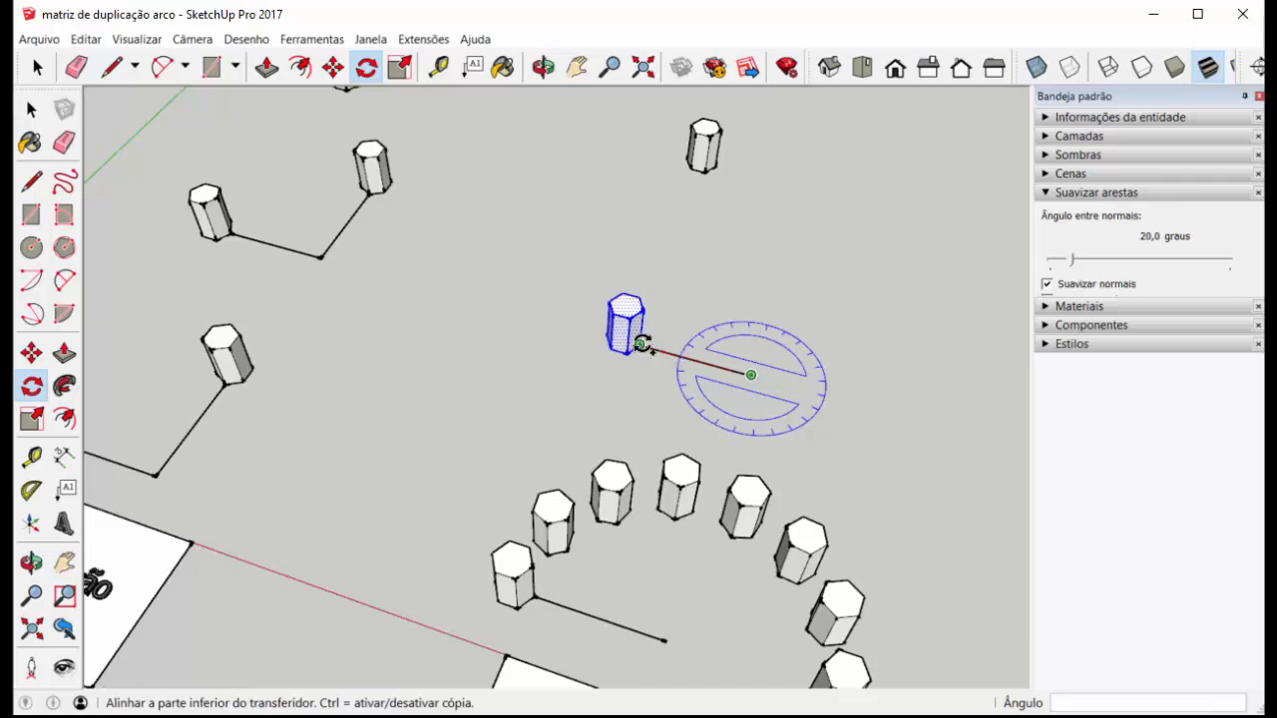
left_click(640, 344)
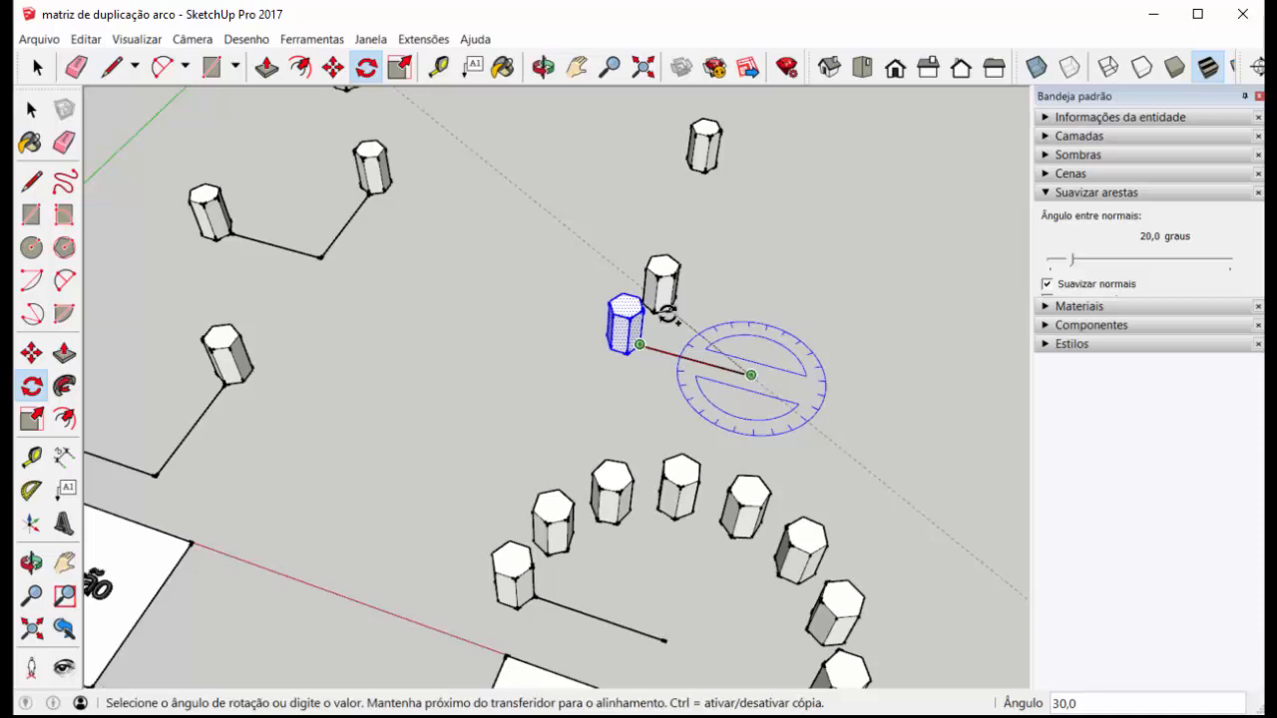
scroll(668, 315, "up", 4)
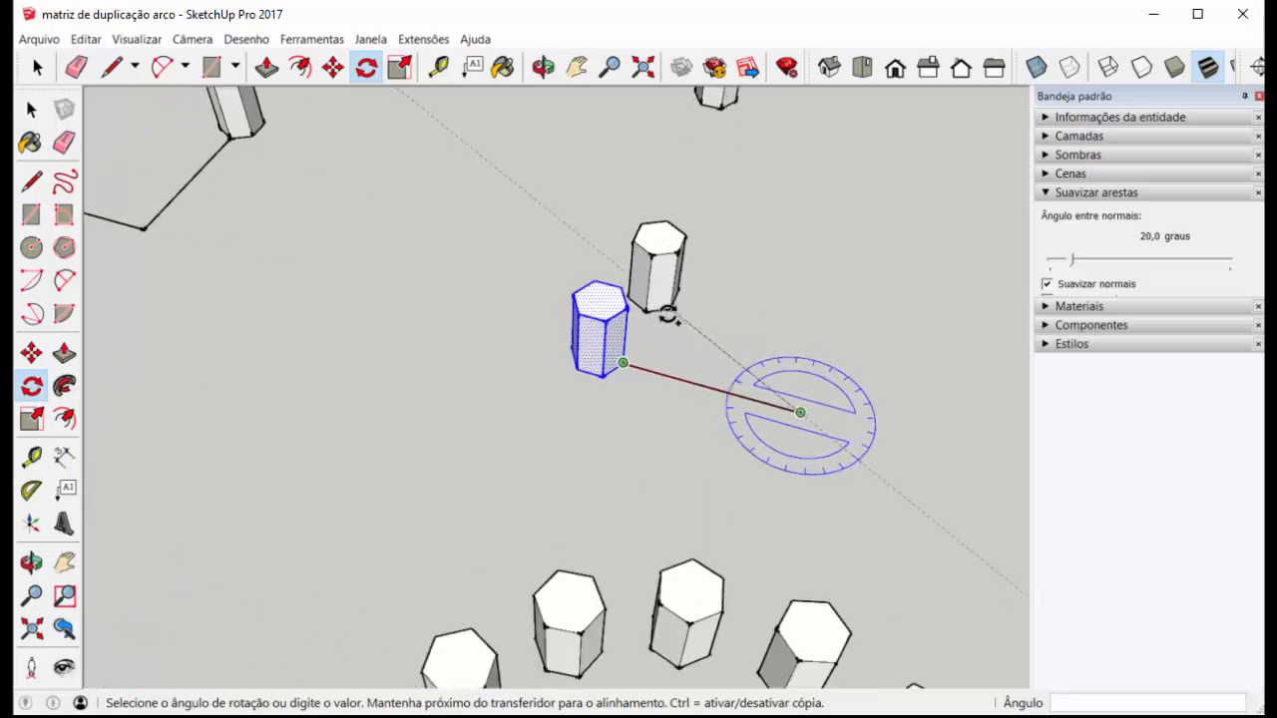
key("Escape")
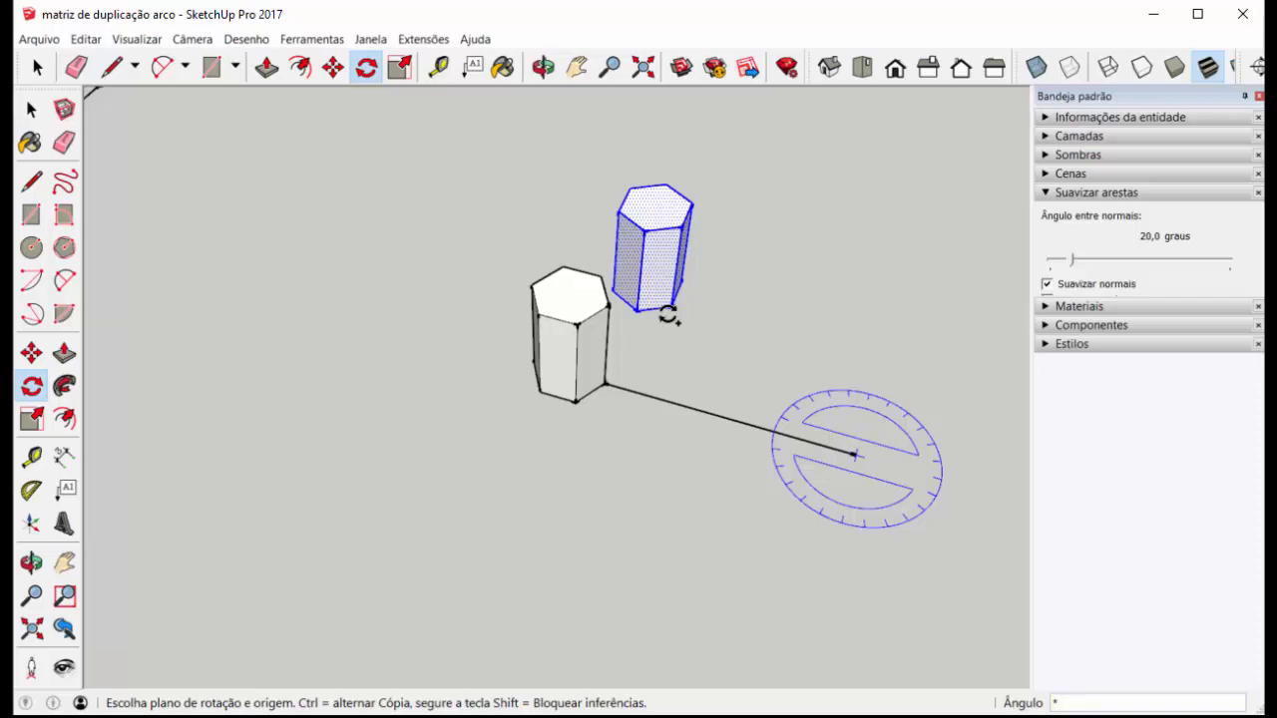
Multiply the rotated prism copy with *5 to array it along the arc
key("Return")
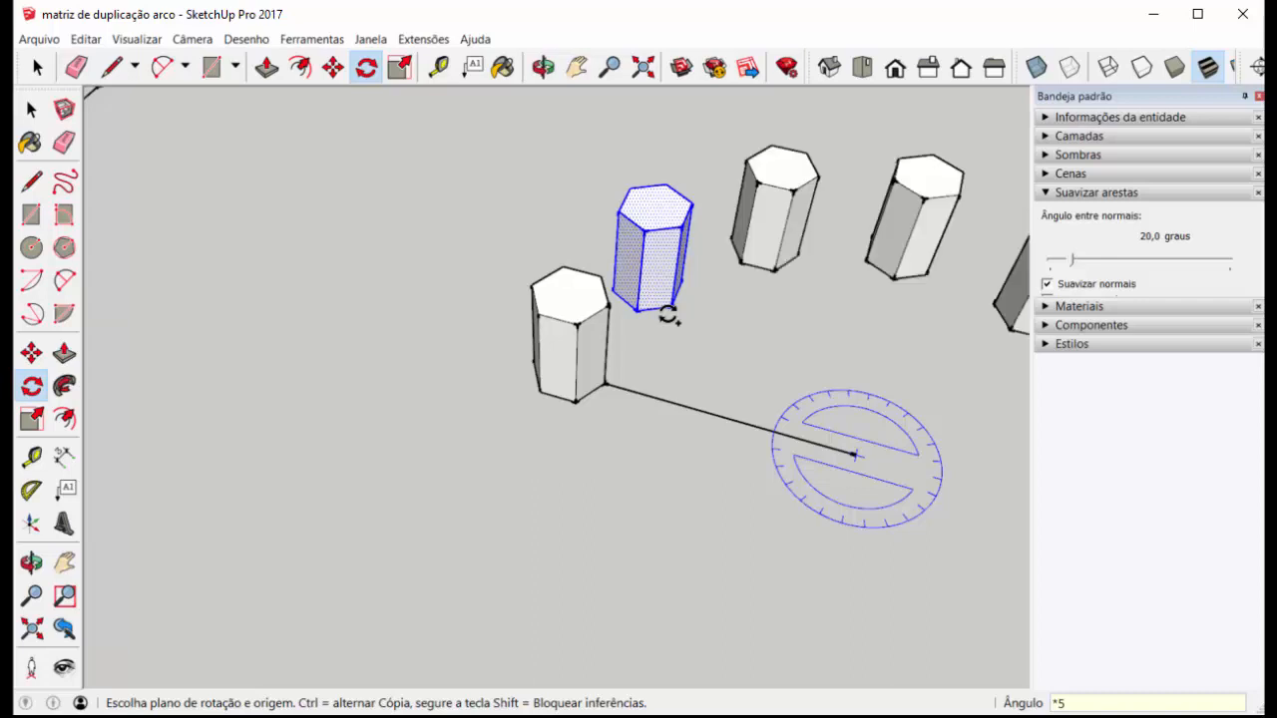
scroll(442, 319, "down", 4)
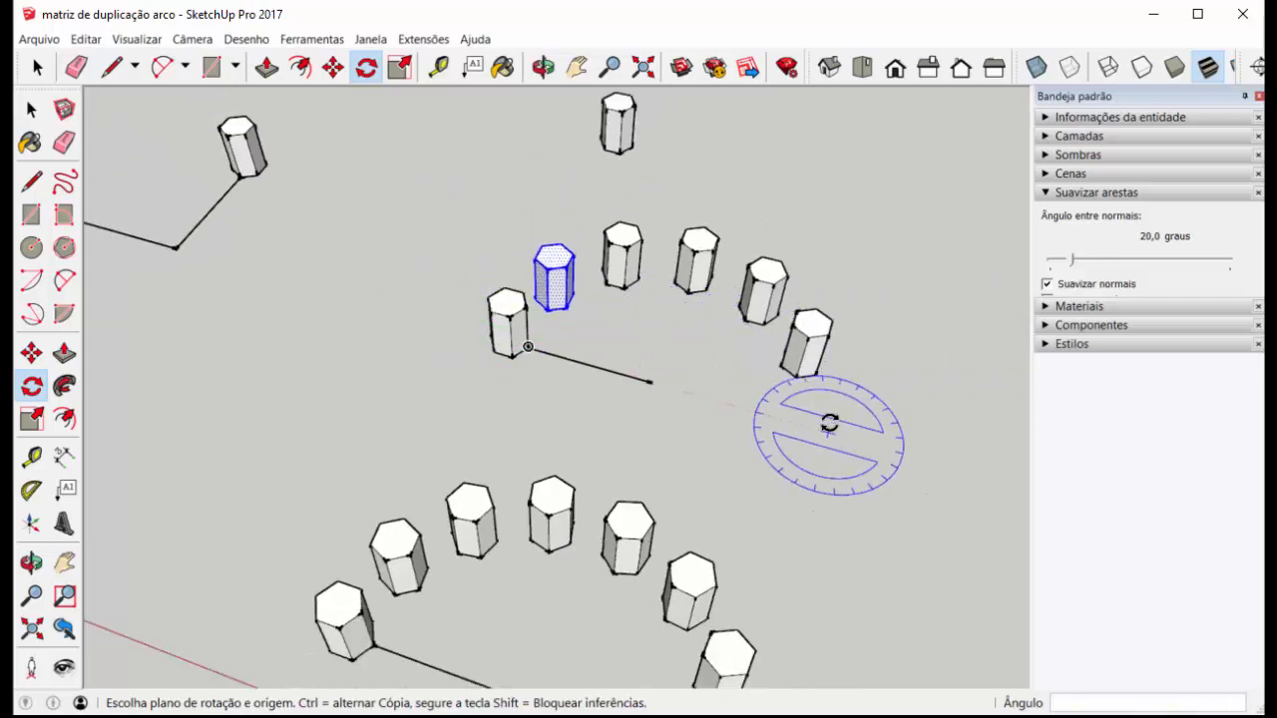
scroll(682, 396, "up", 3)
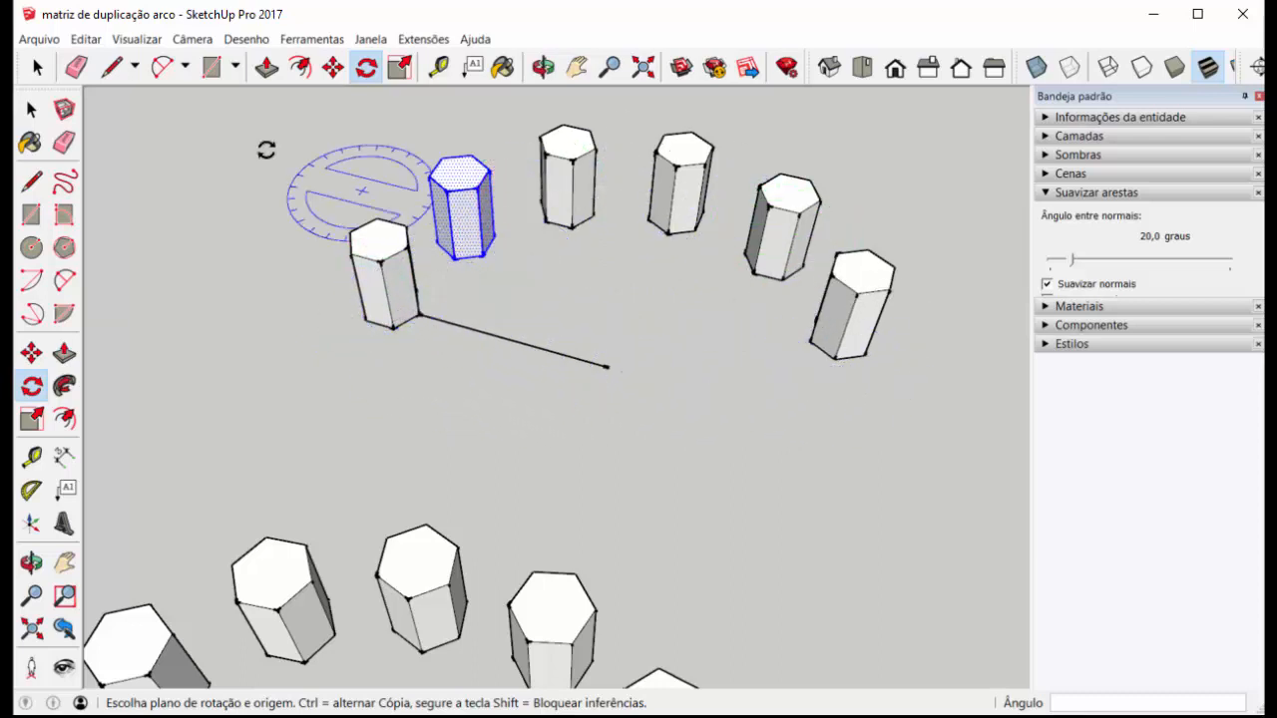
Draw a line from the base corner of the first rotated prism copy to the arc's centre point
left_click(112, 67)
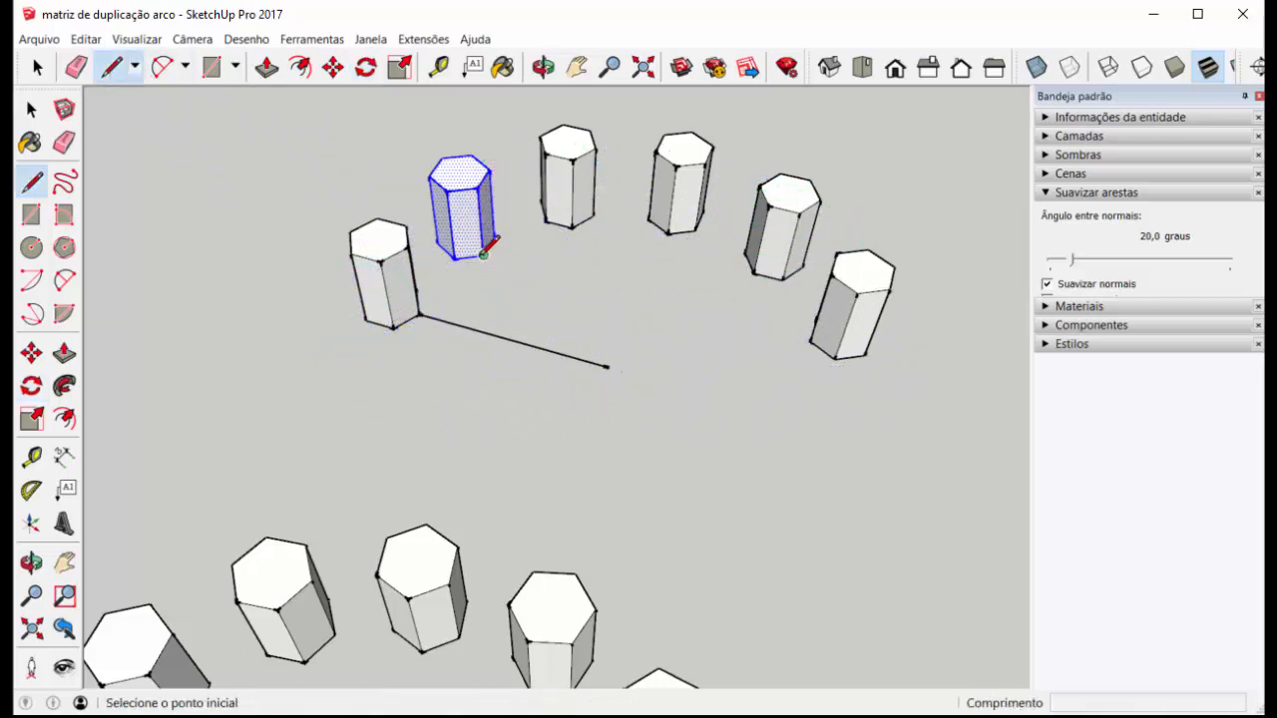
left_click(482, 256)
left_click(607, 366)
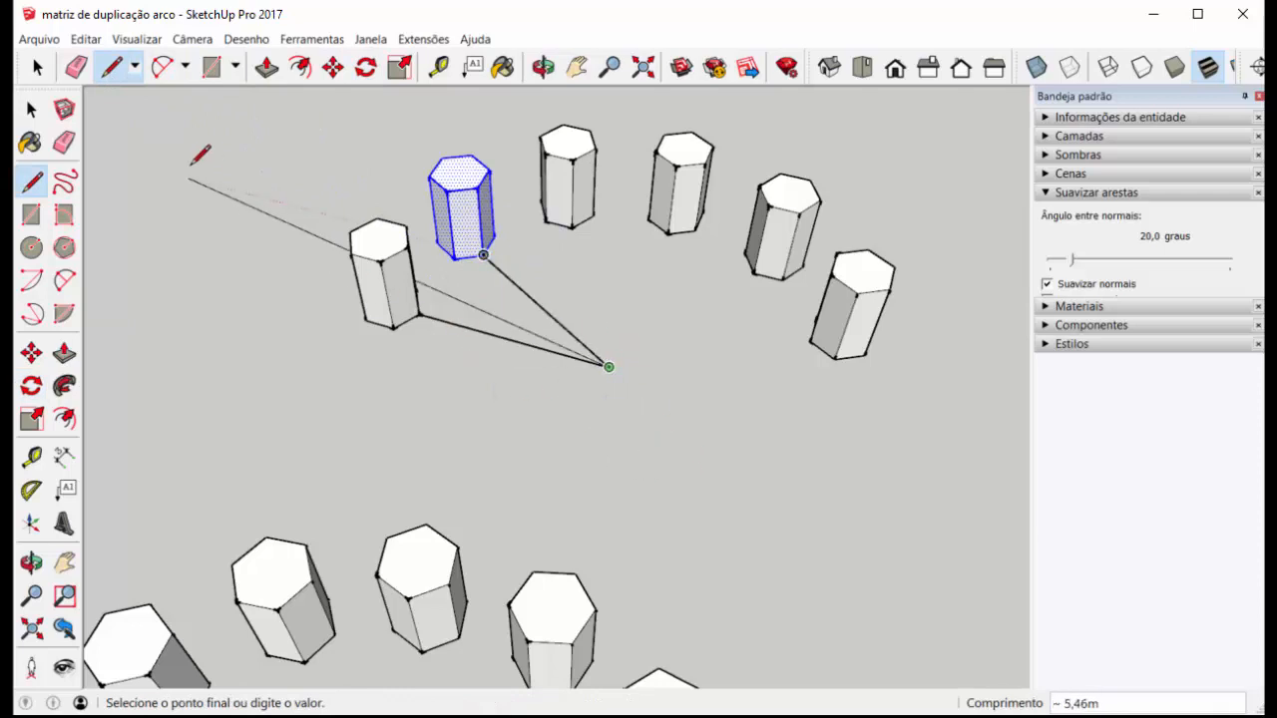
key("Escape")
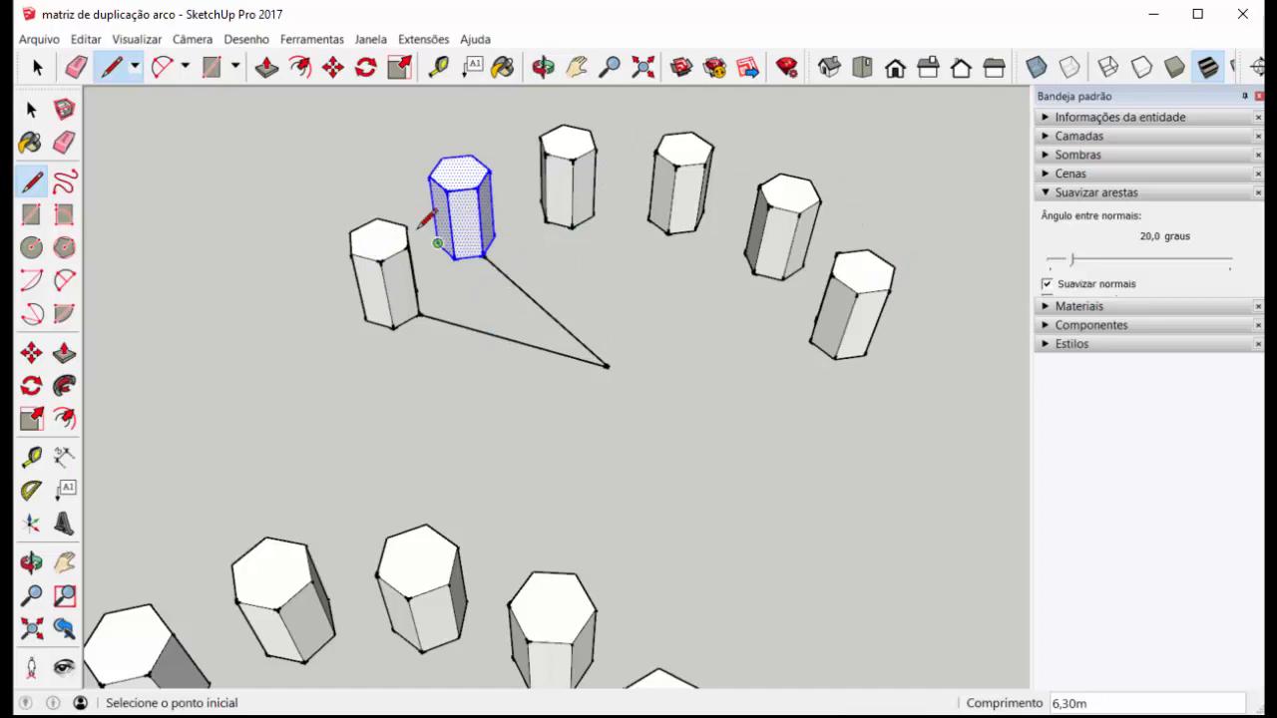
Select only the nearer prism behind the duplicação divisão sample and rotate a copy 180° about the free end of its line
scroll(370, 286, "down", 5)
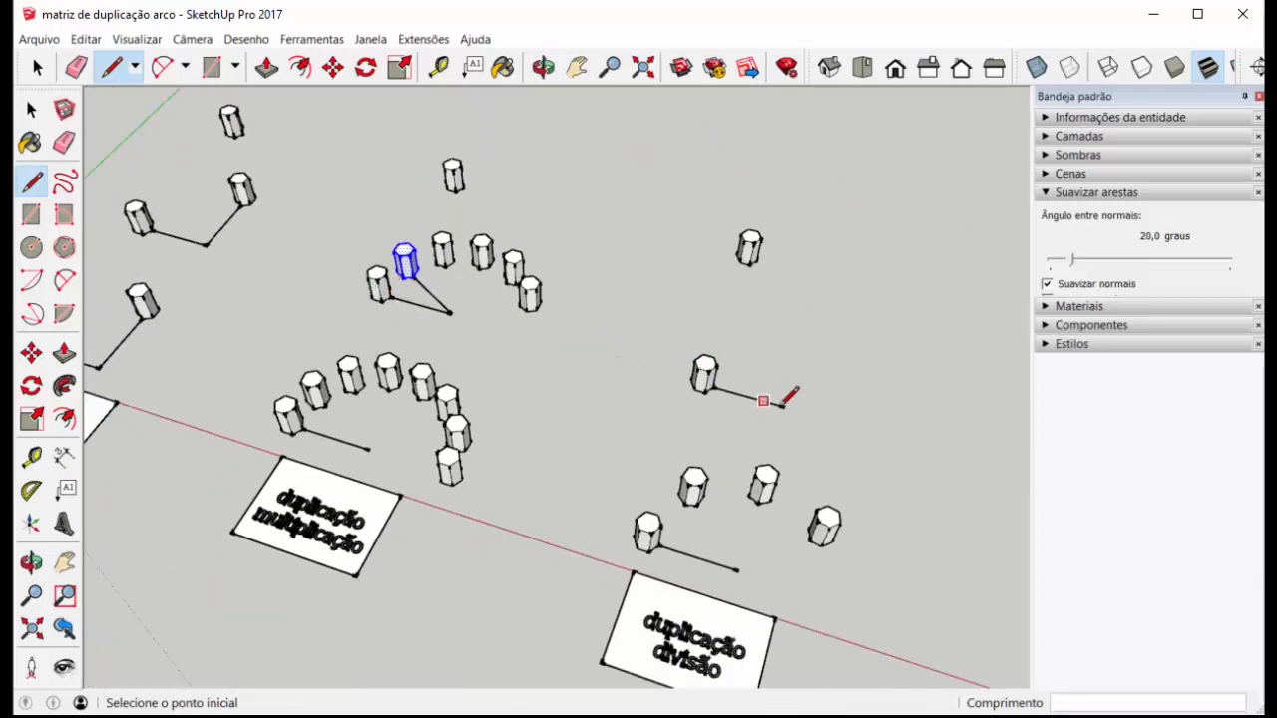
scroll(785, 409, "up", 4)
scroll(785, 409, "up", 1)
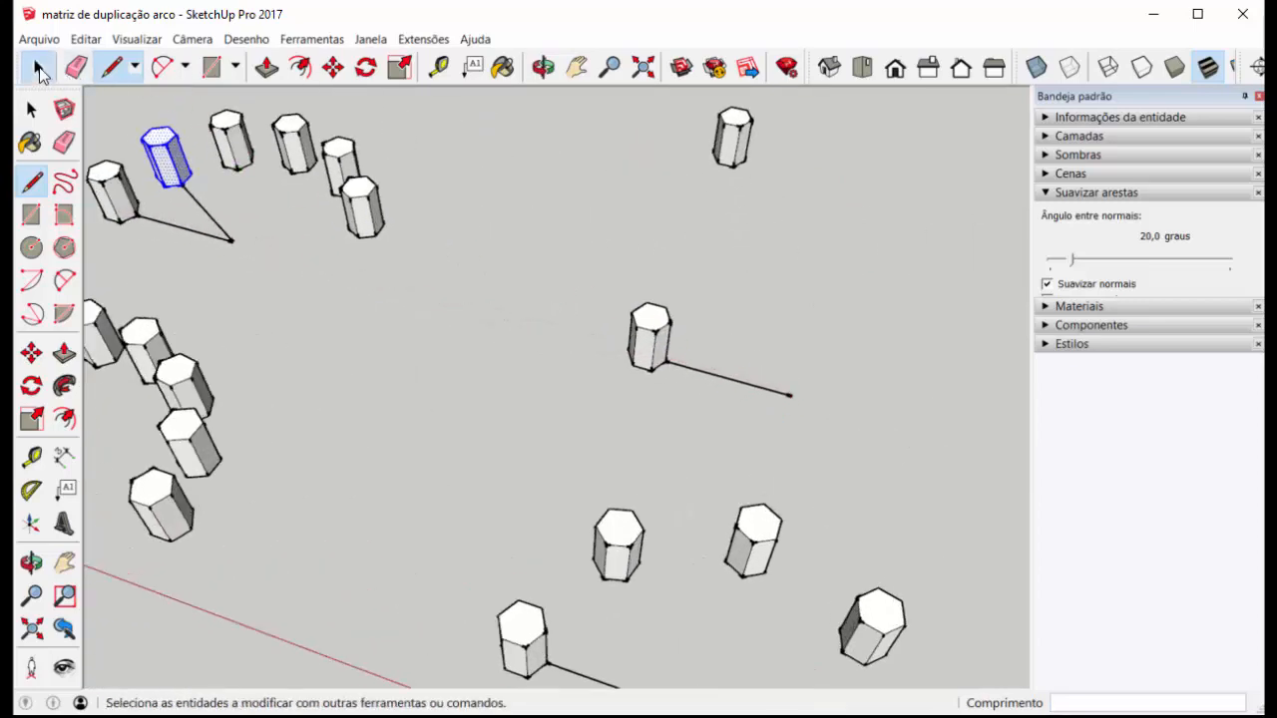
left_click(38, 67)
scroll(580, 325, "down", 4)
left_click_drag(595, 254, 700, 365)
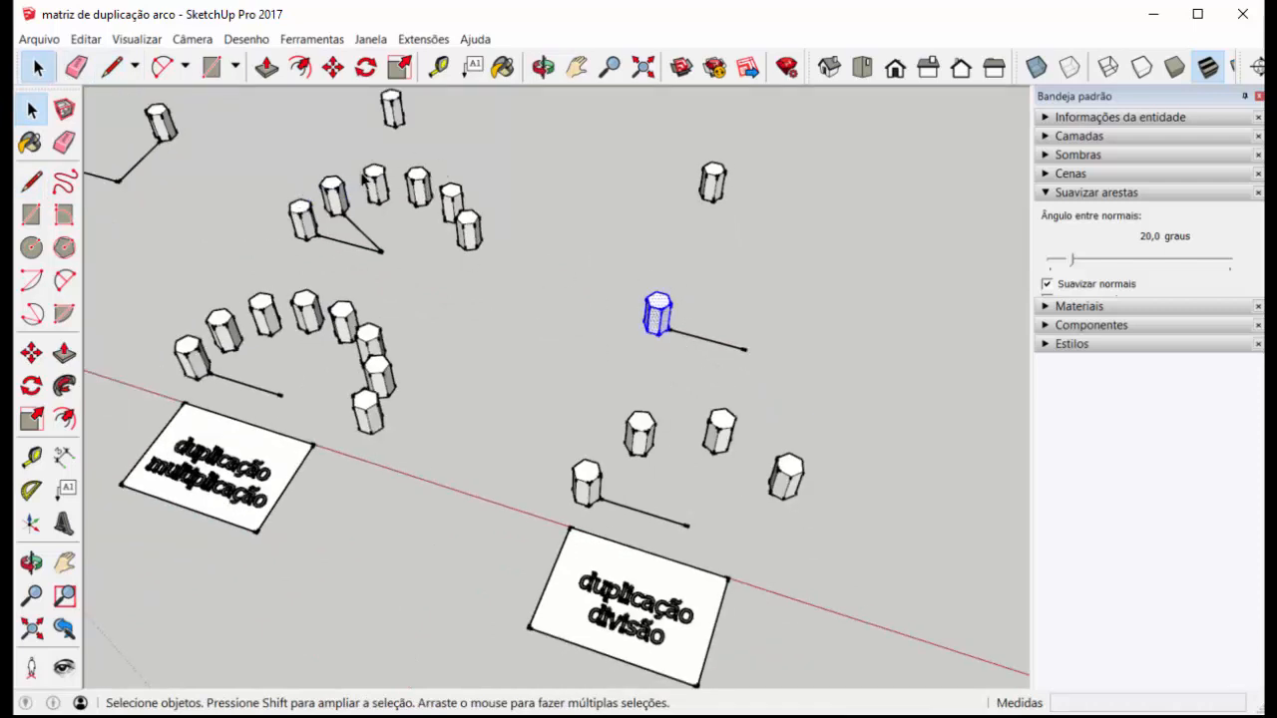
left_click(366, 67)
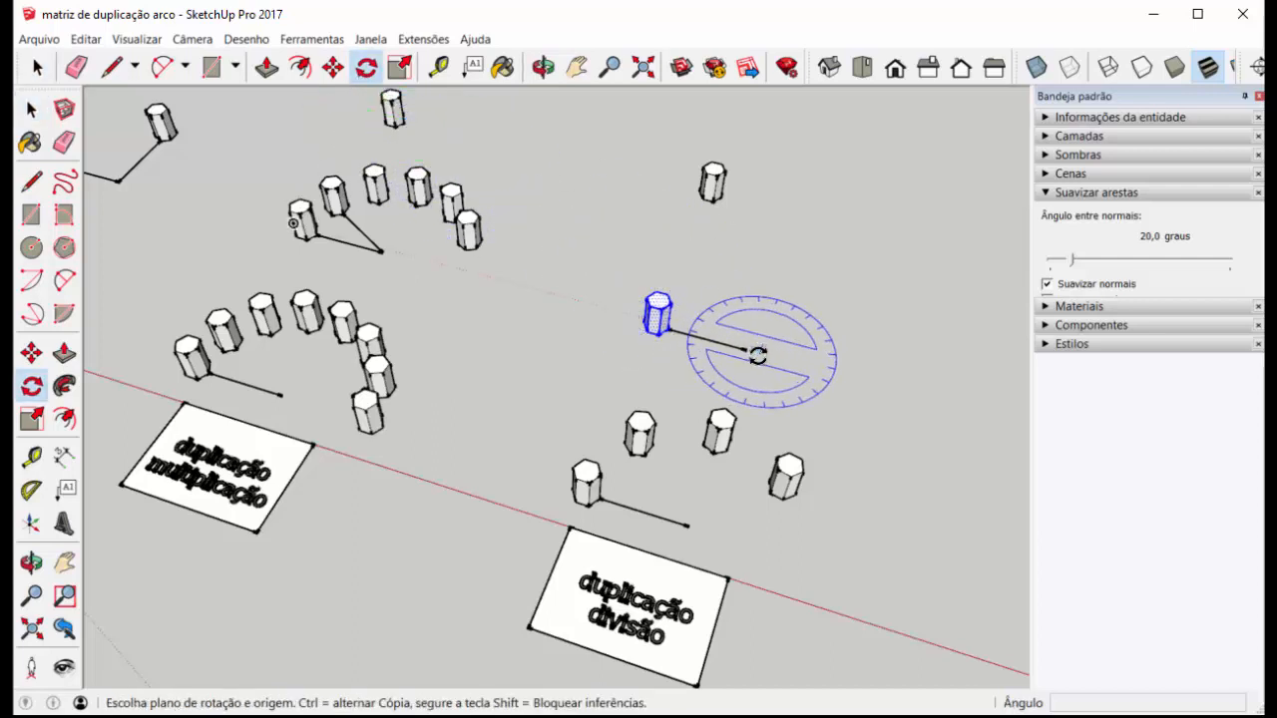
left_click(747, 350)
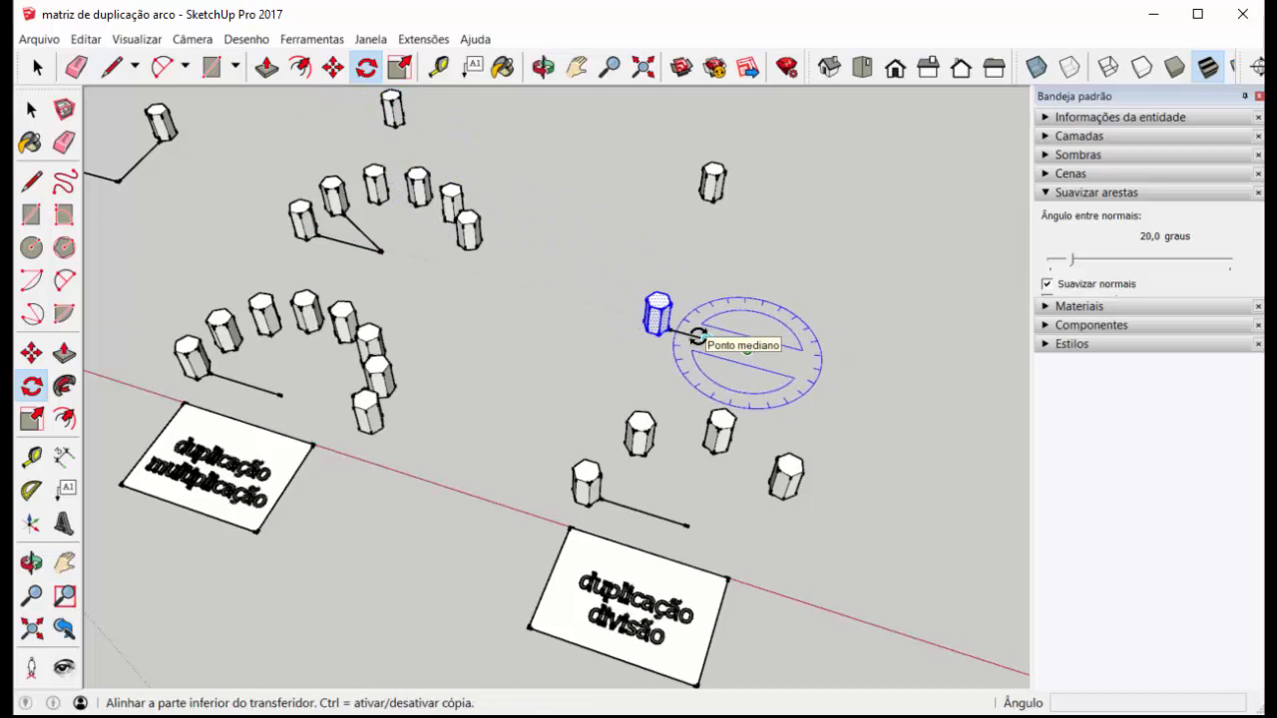
left_click(667, 328)
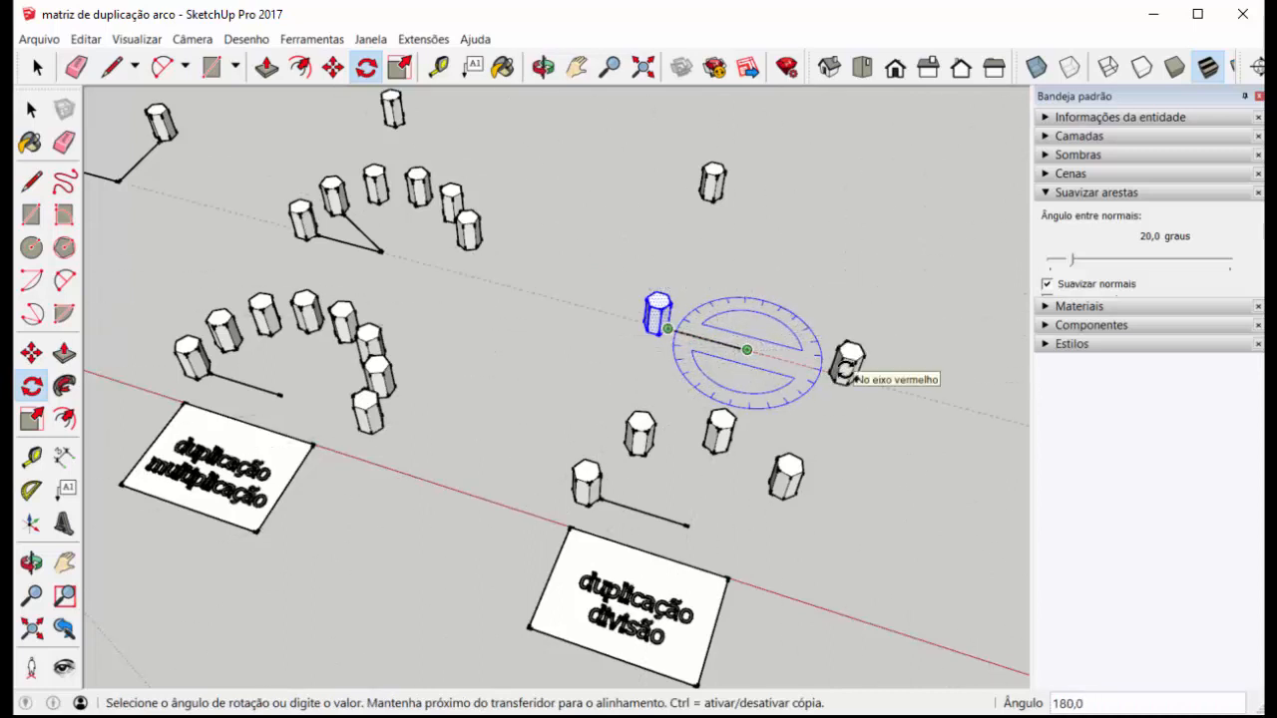
left_click(846, 367)
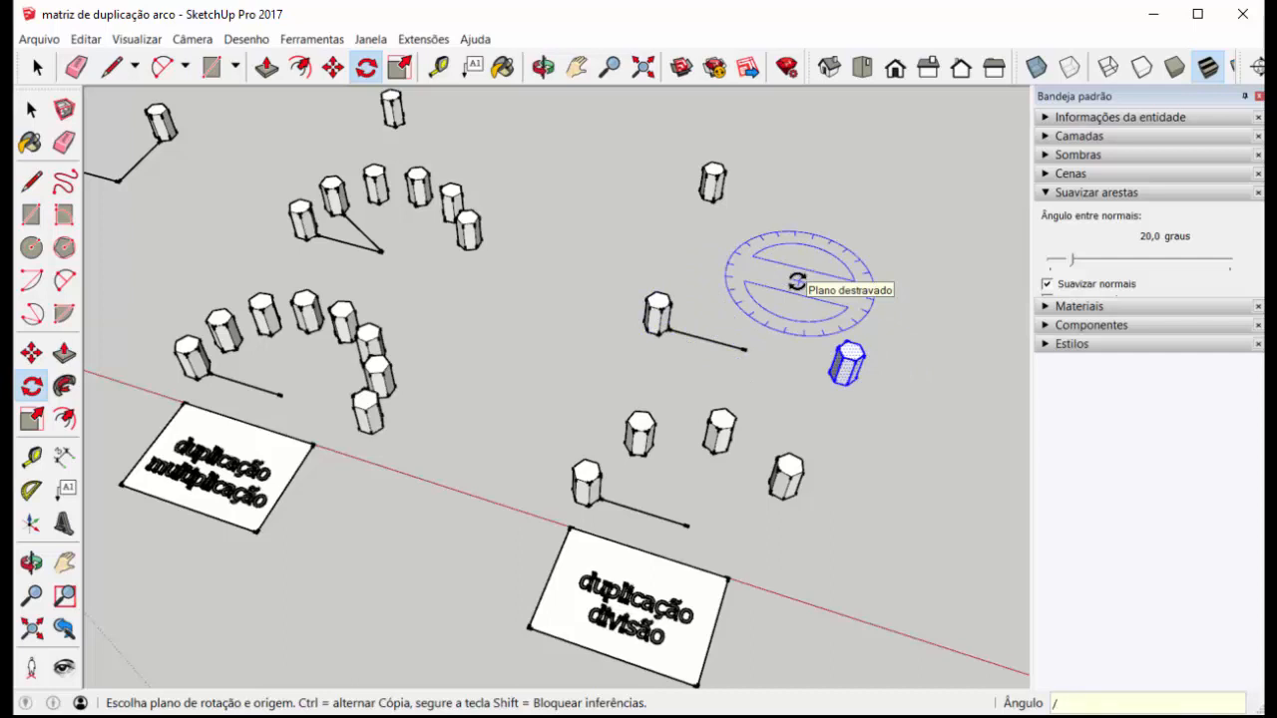
Divide the rotated prism copy with /6 to distribute prisms evenly along the 180° arc
key("Return")
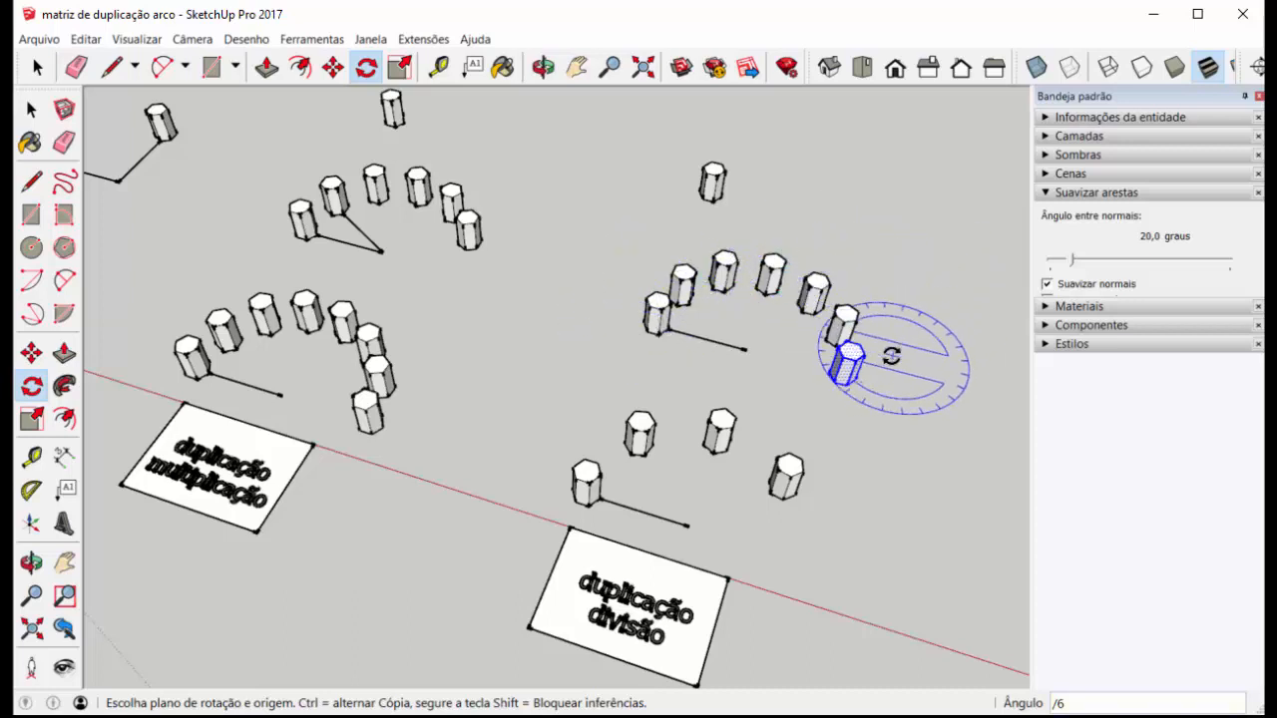
scroll(855, 290, "up", 2)
scroll(587, 281, "up", 2)
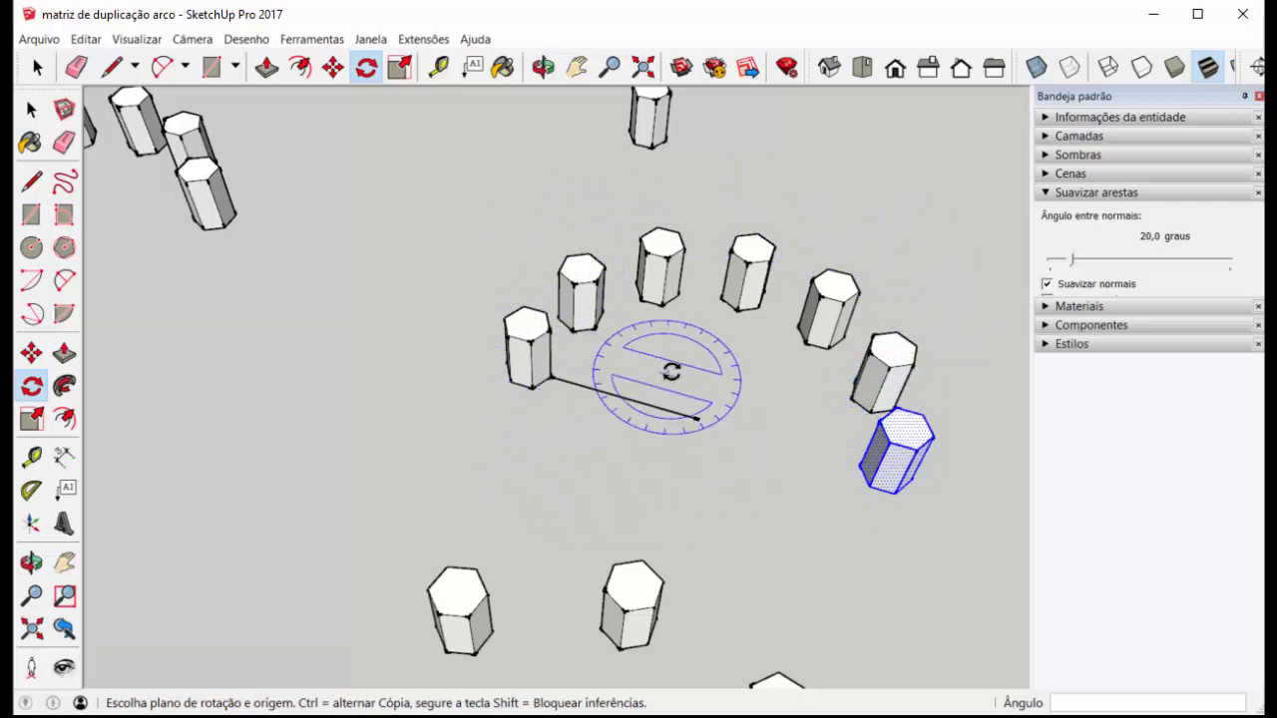
scroll(784, 308, "down", 5)
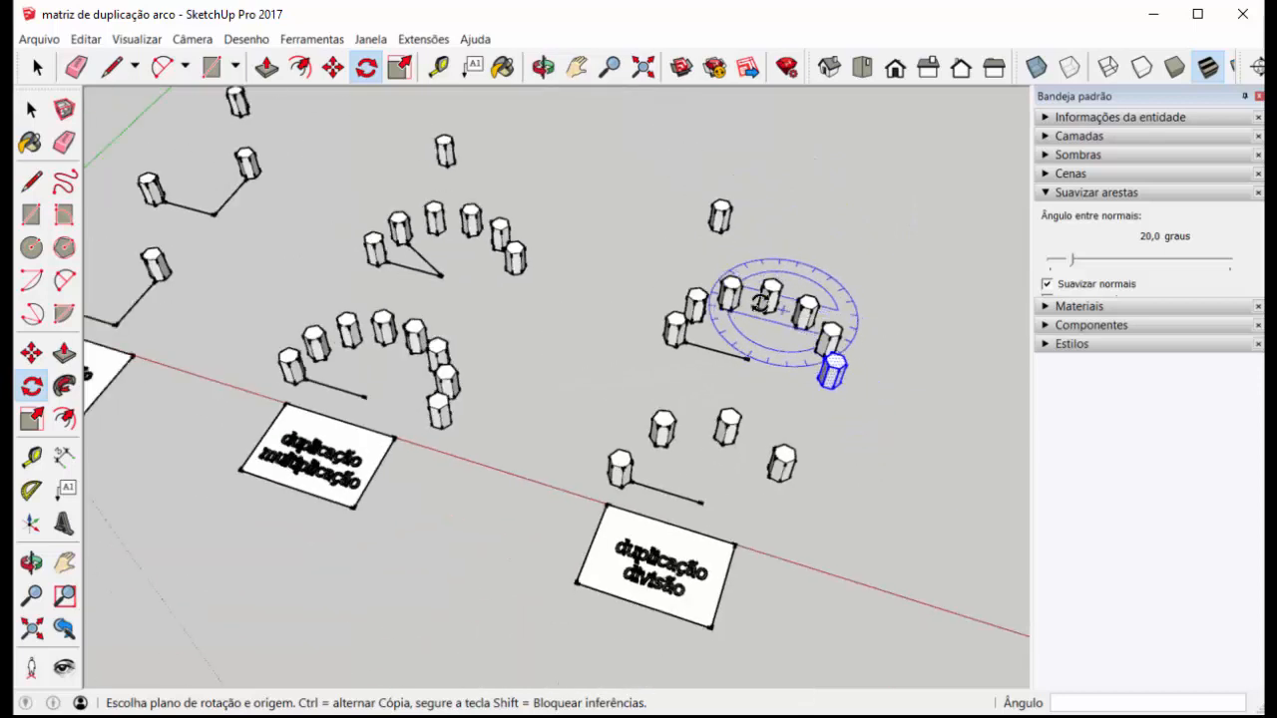